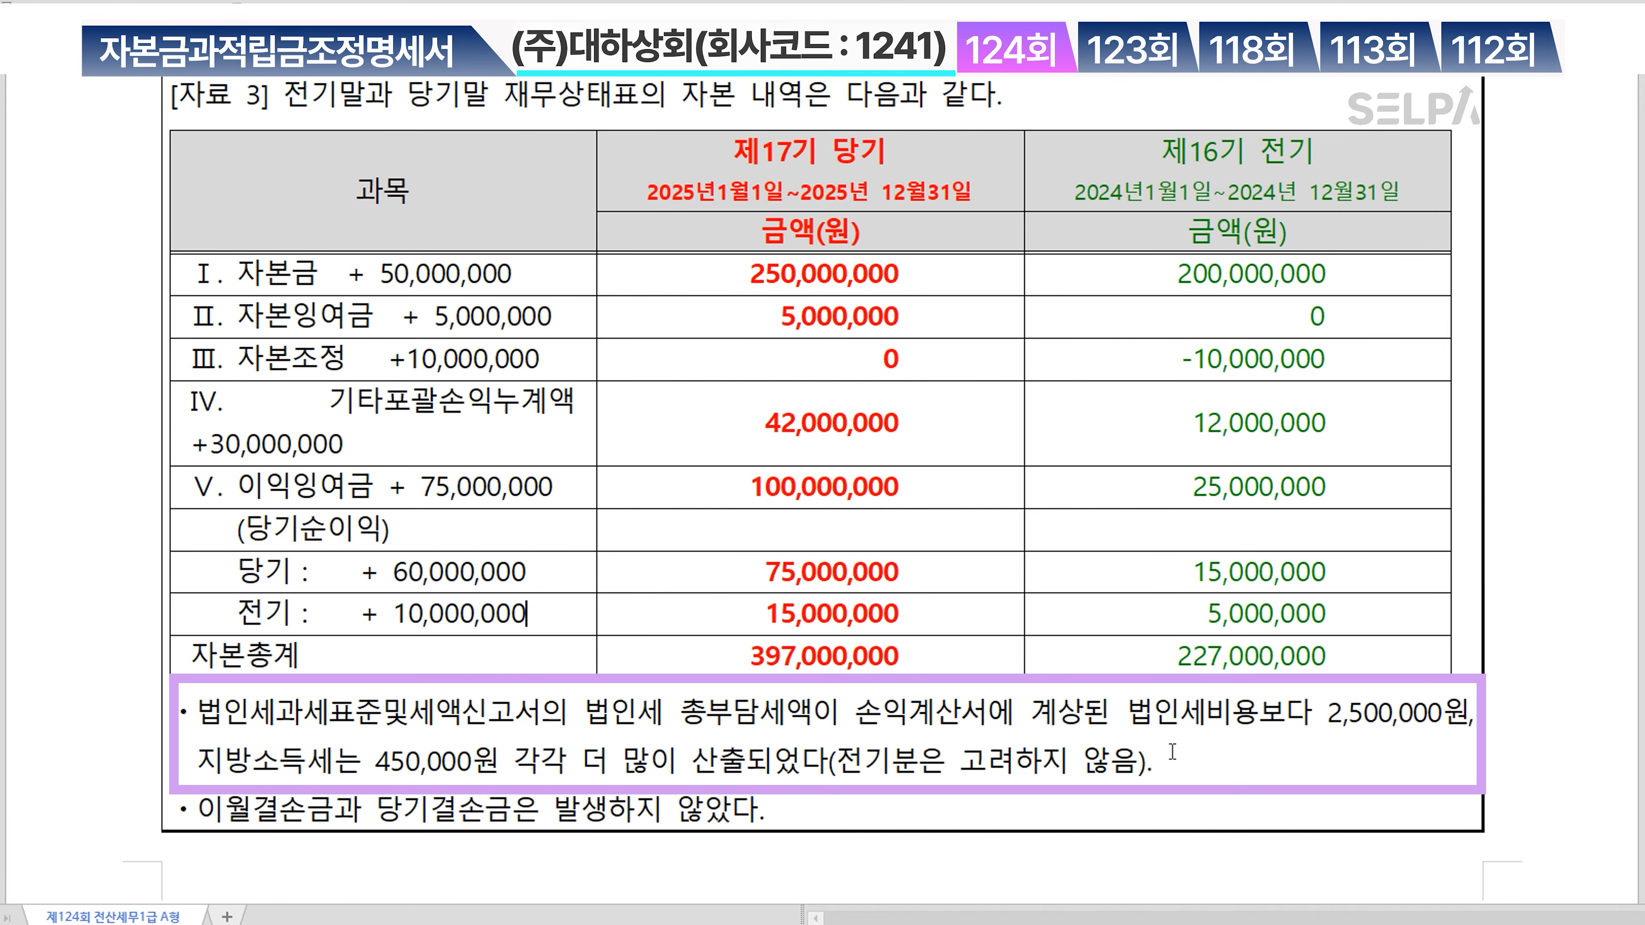
Format the text from "법인세비용보다 2,500,000원" through "450,000원 각각 더 많이 산출" below the [자료 3] table in bold red
drag(1129, 713, 737, 765)
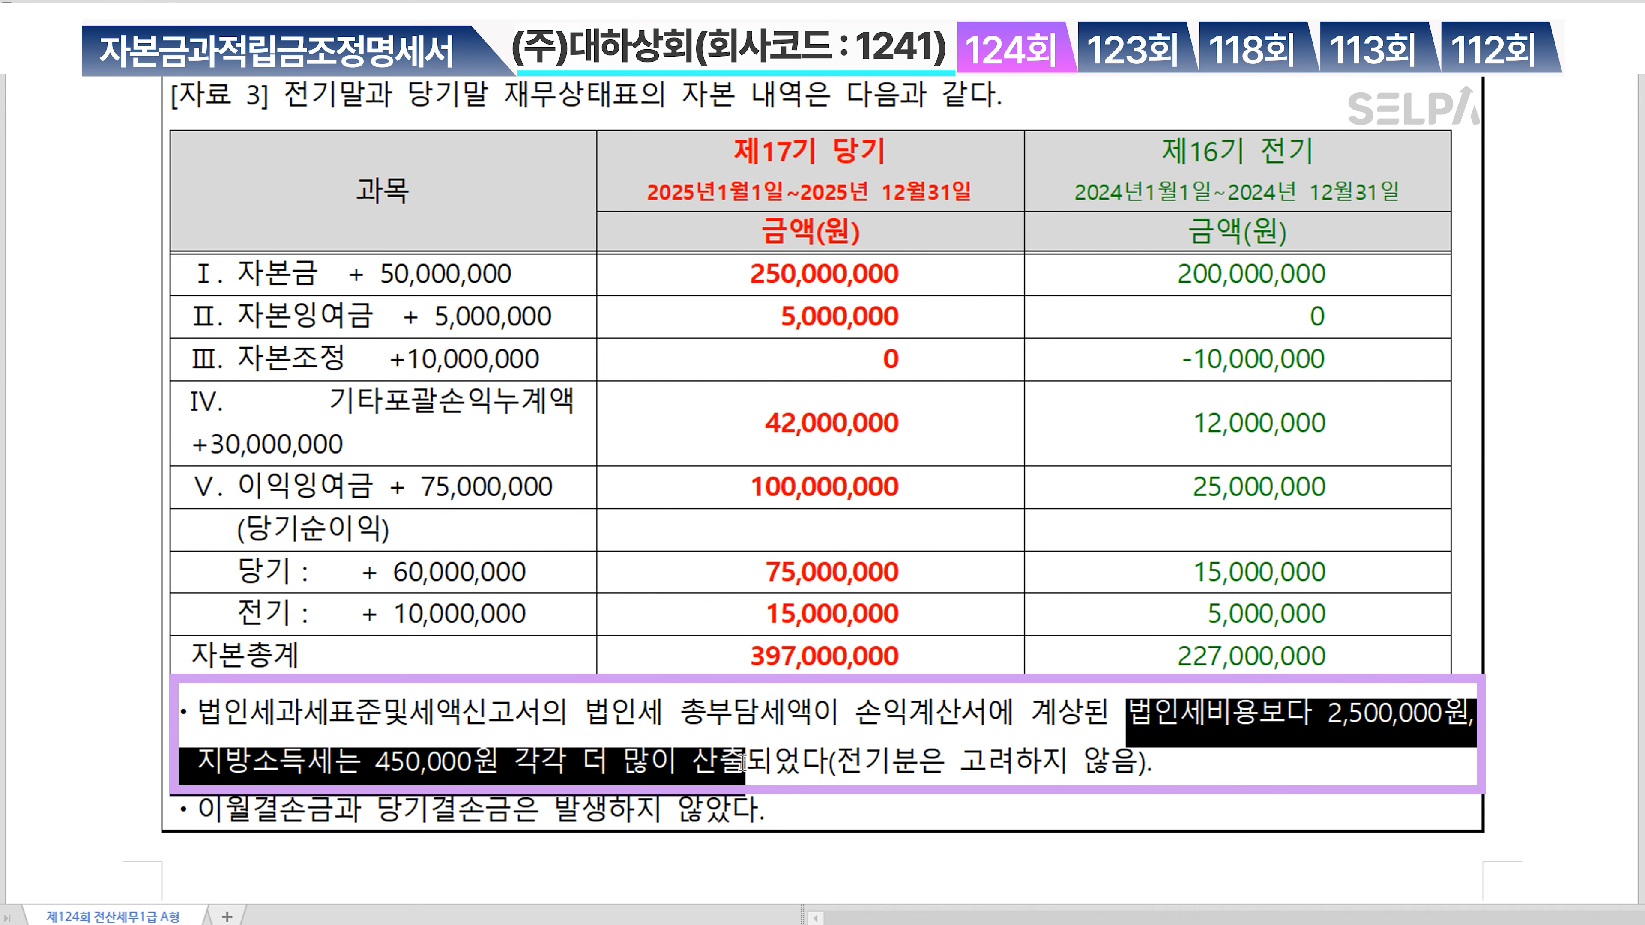
key(ctrl+m)
key(r)
key(ctrl+b)
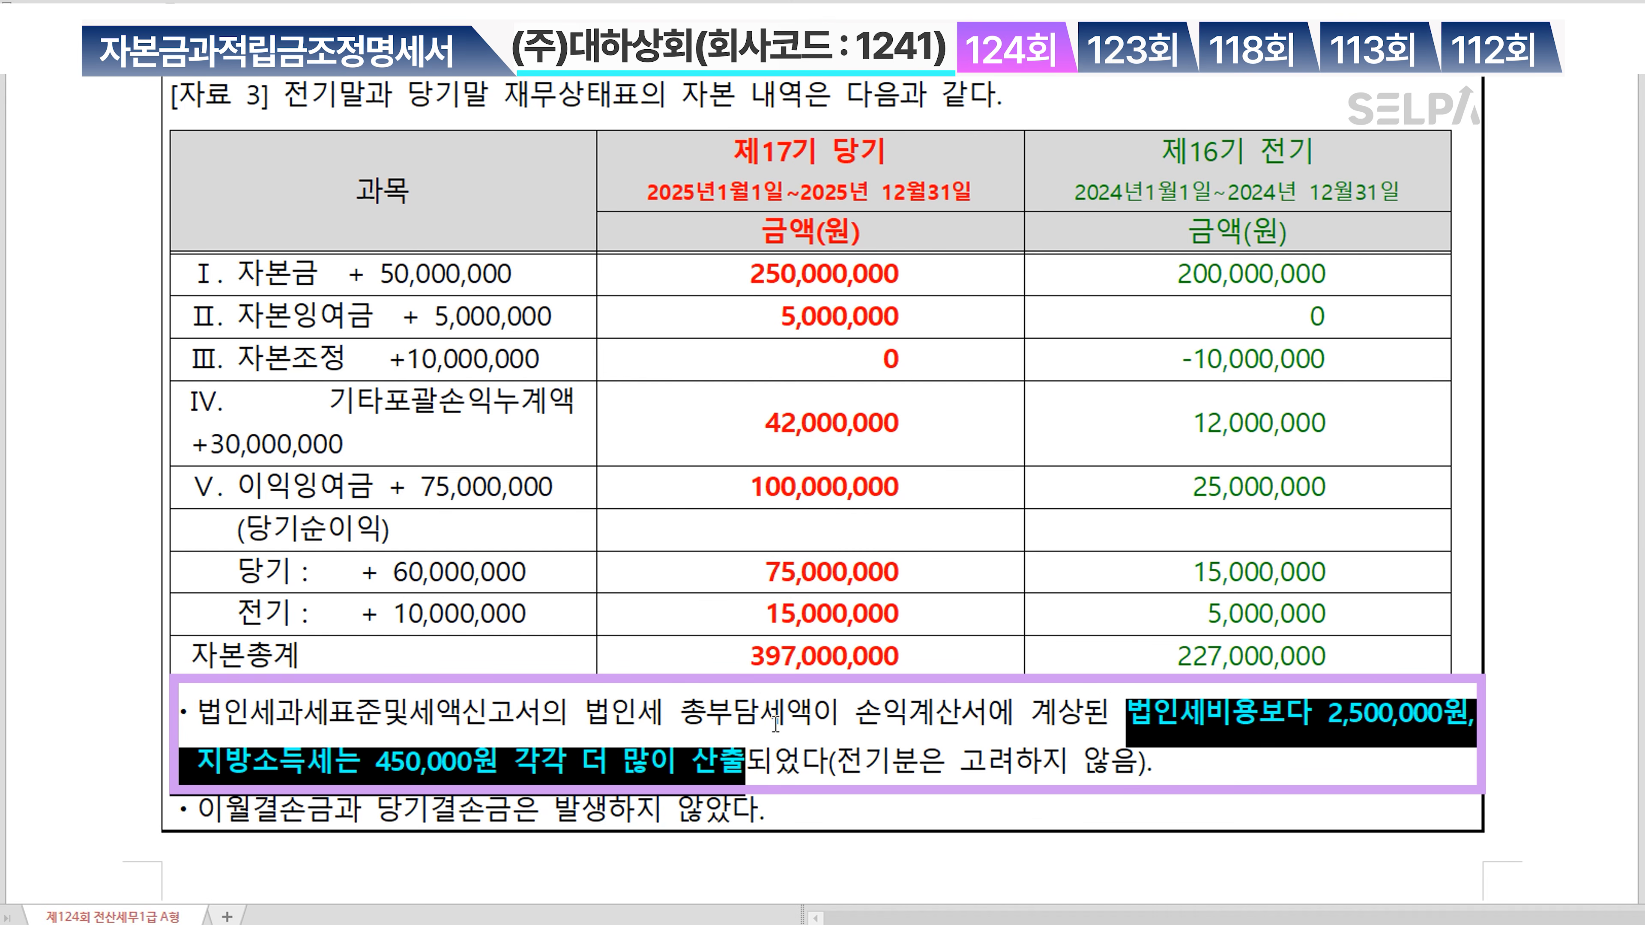
click(923, 767)
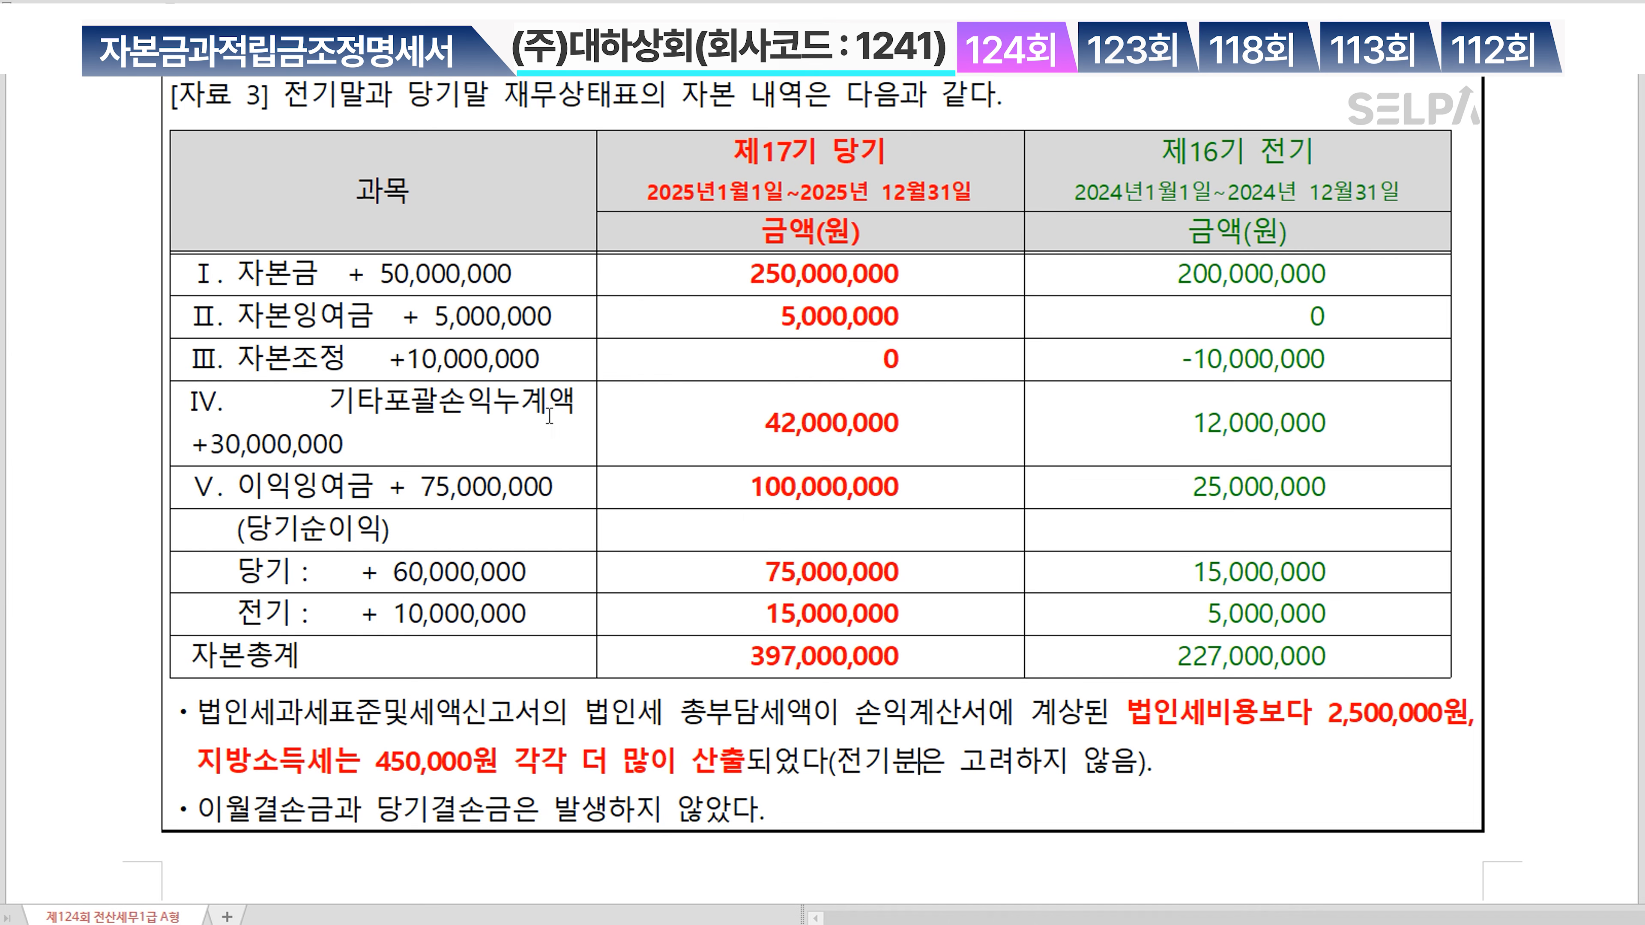
Return to the [자료 1] table, switch to KcLep and bring up the 자본금과적립금조정명세서(을) entry grid
scroll(1000, 685, up, 15)
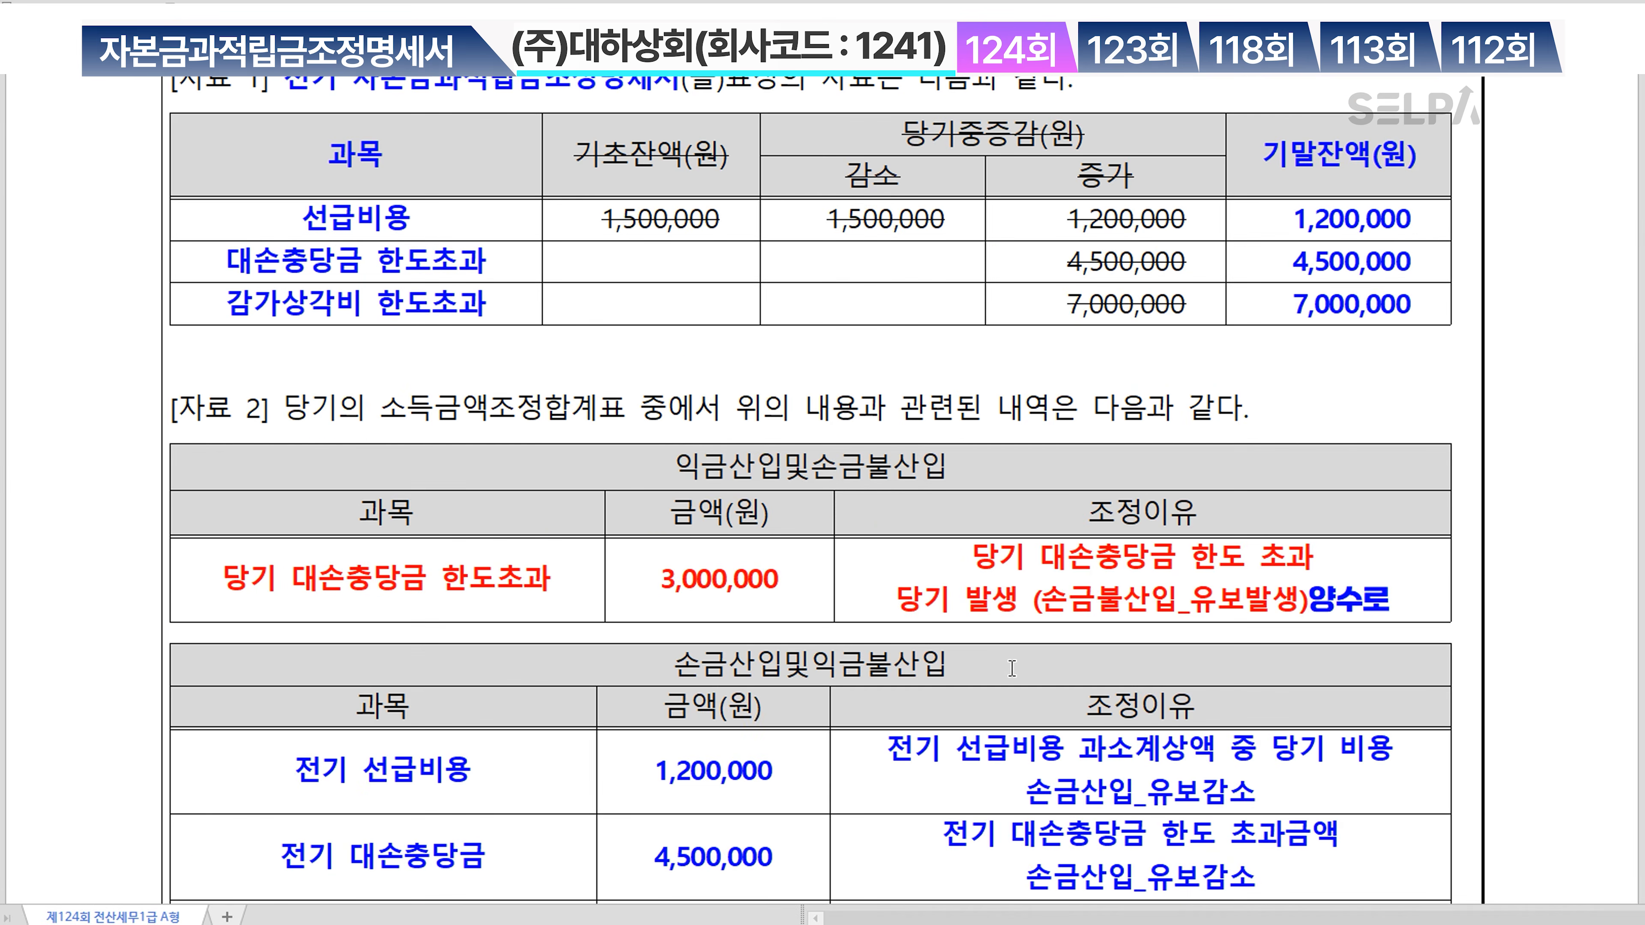
scroll(1012, 668, up, 3)
scroll(1011, 666, down, 3)
key(alt+Tab)
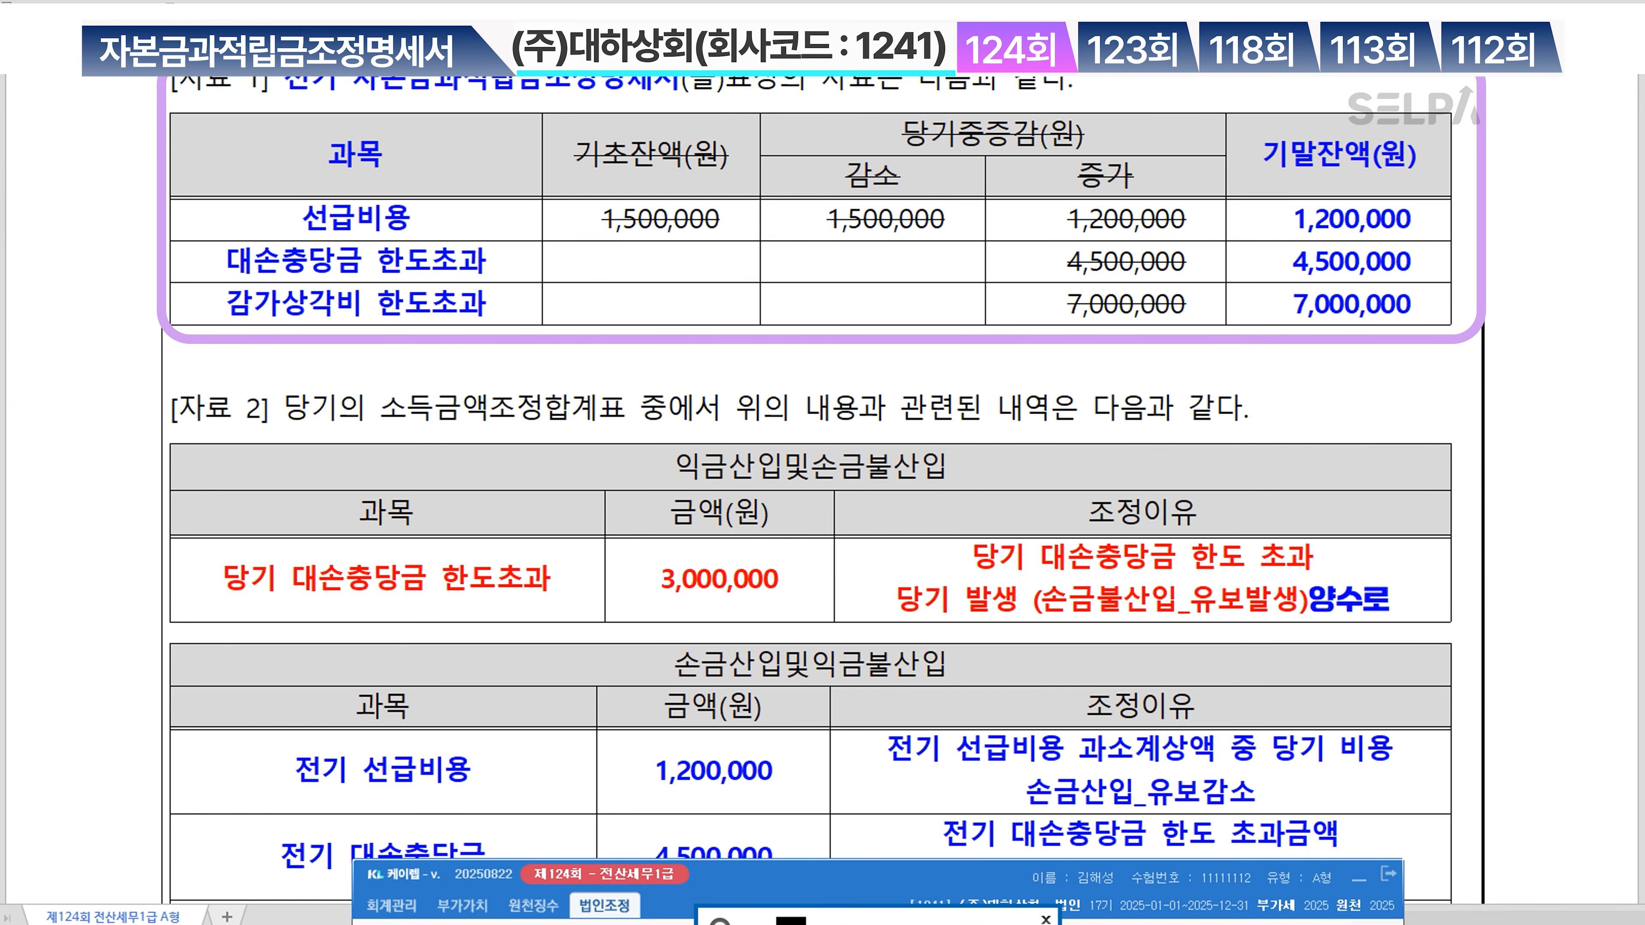
key(Return)
key(Return)
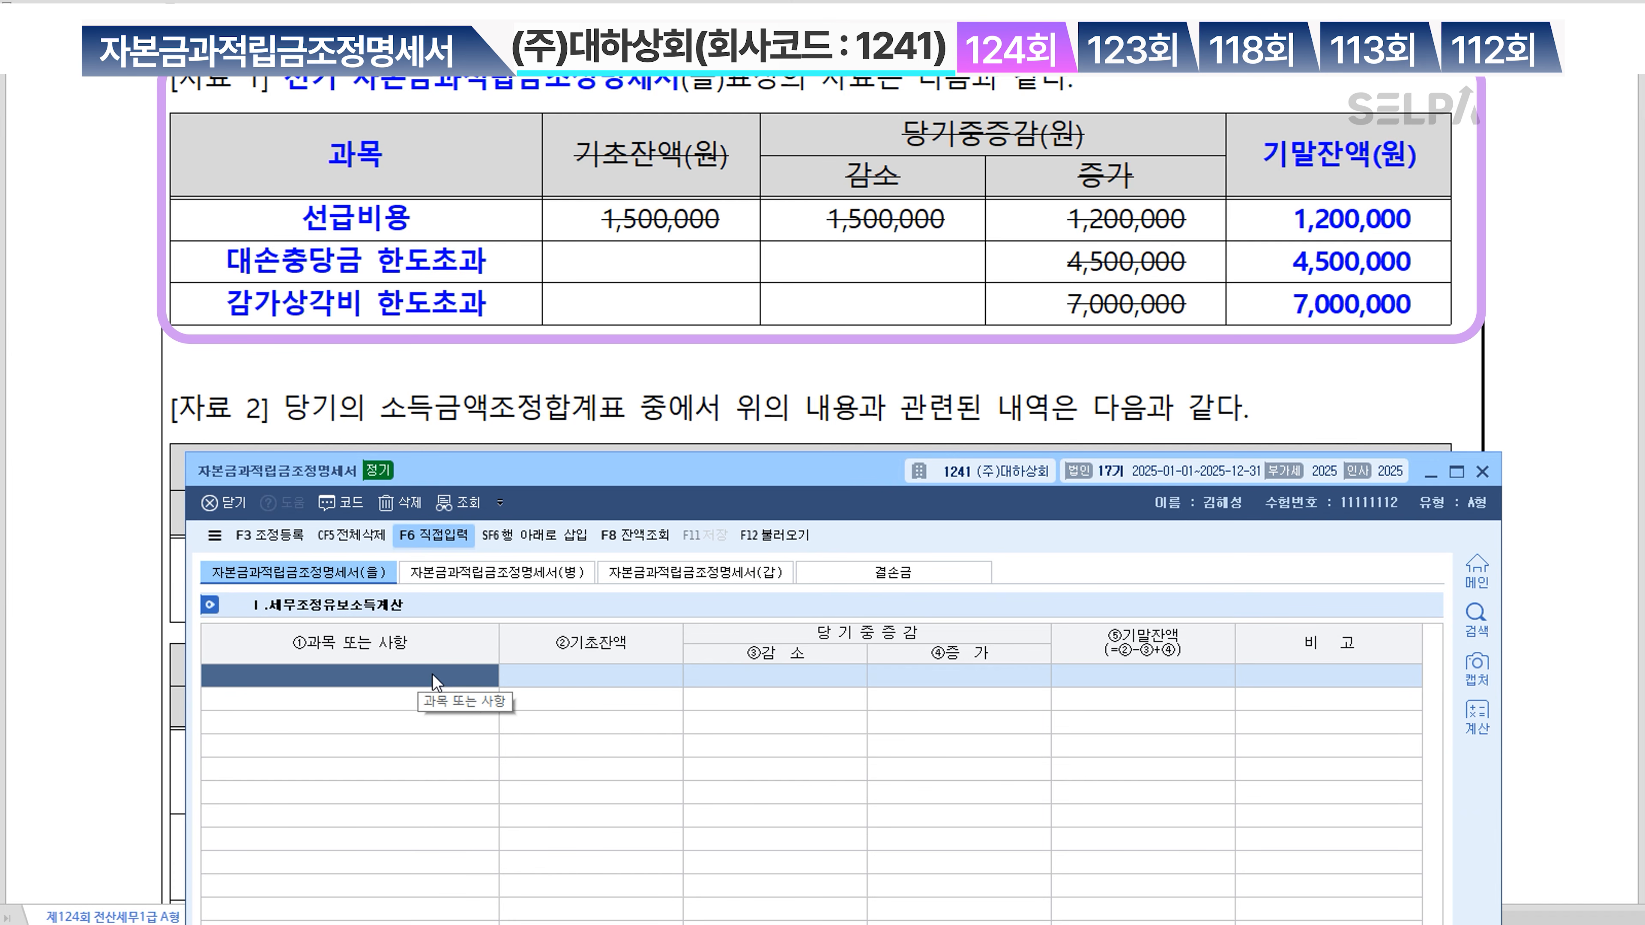
Add a 선급비용 row with an opening balance (기초잔액) of 1,200,000 to the 을 form
text(선급비용)
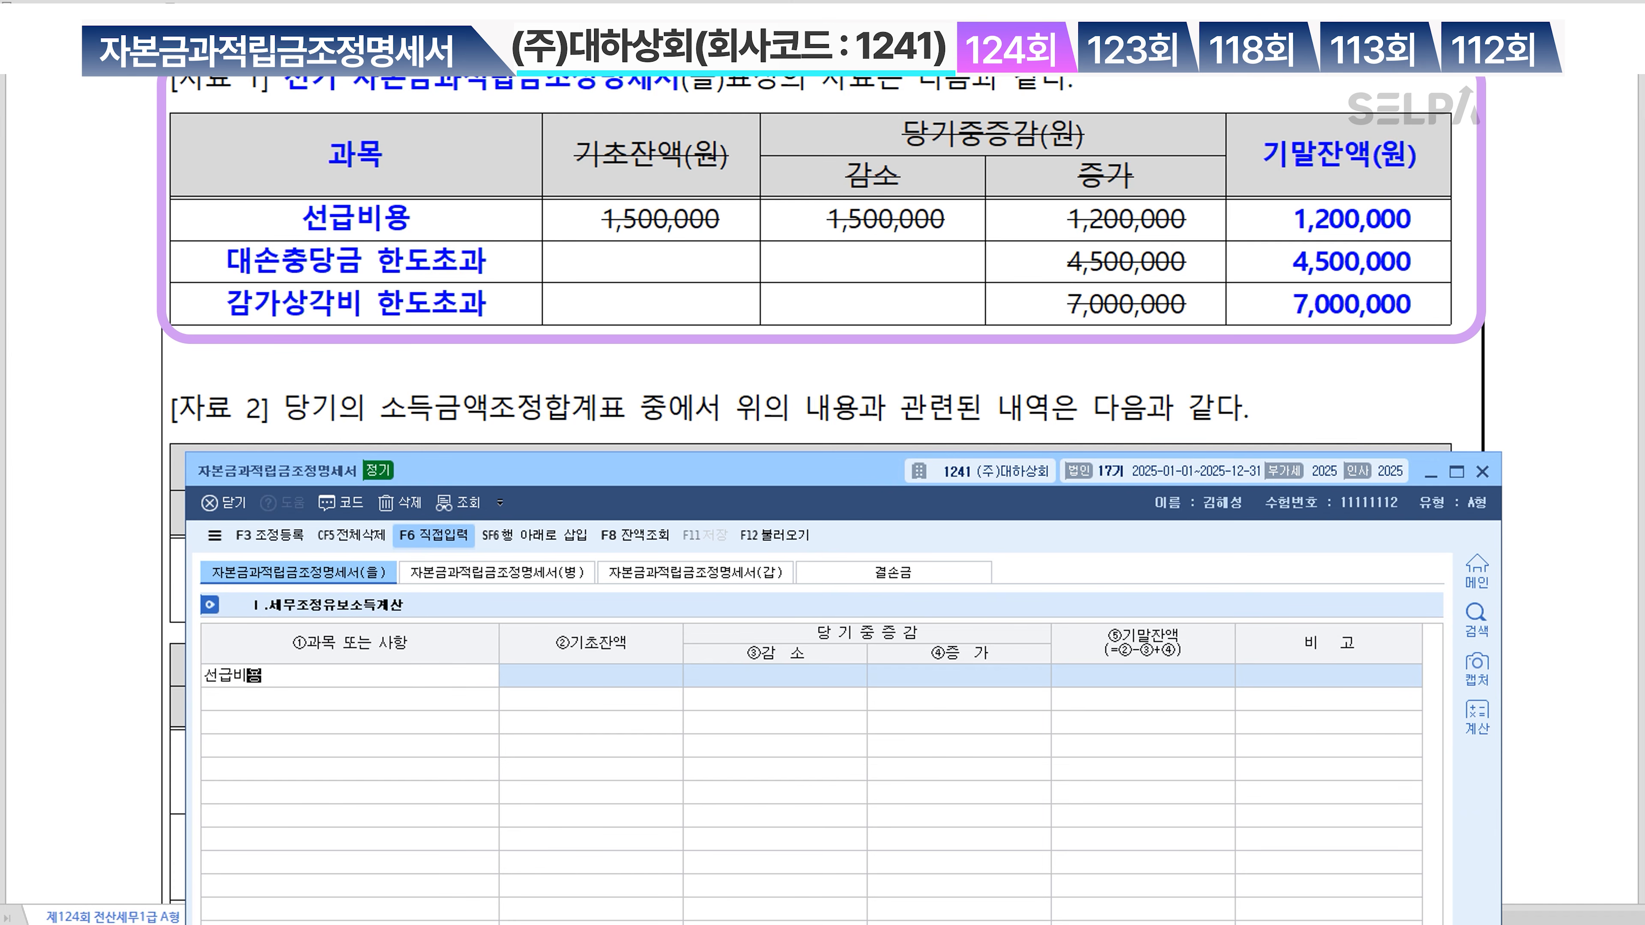
key(Return)
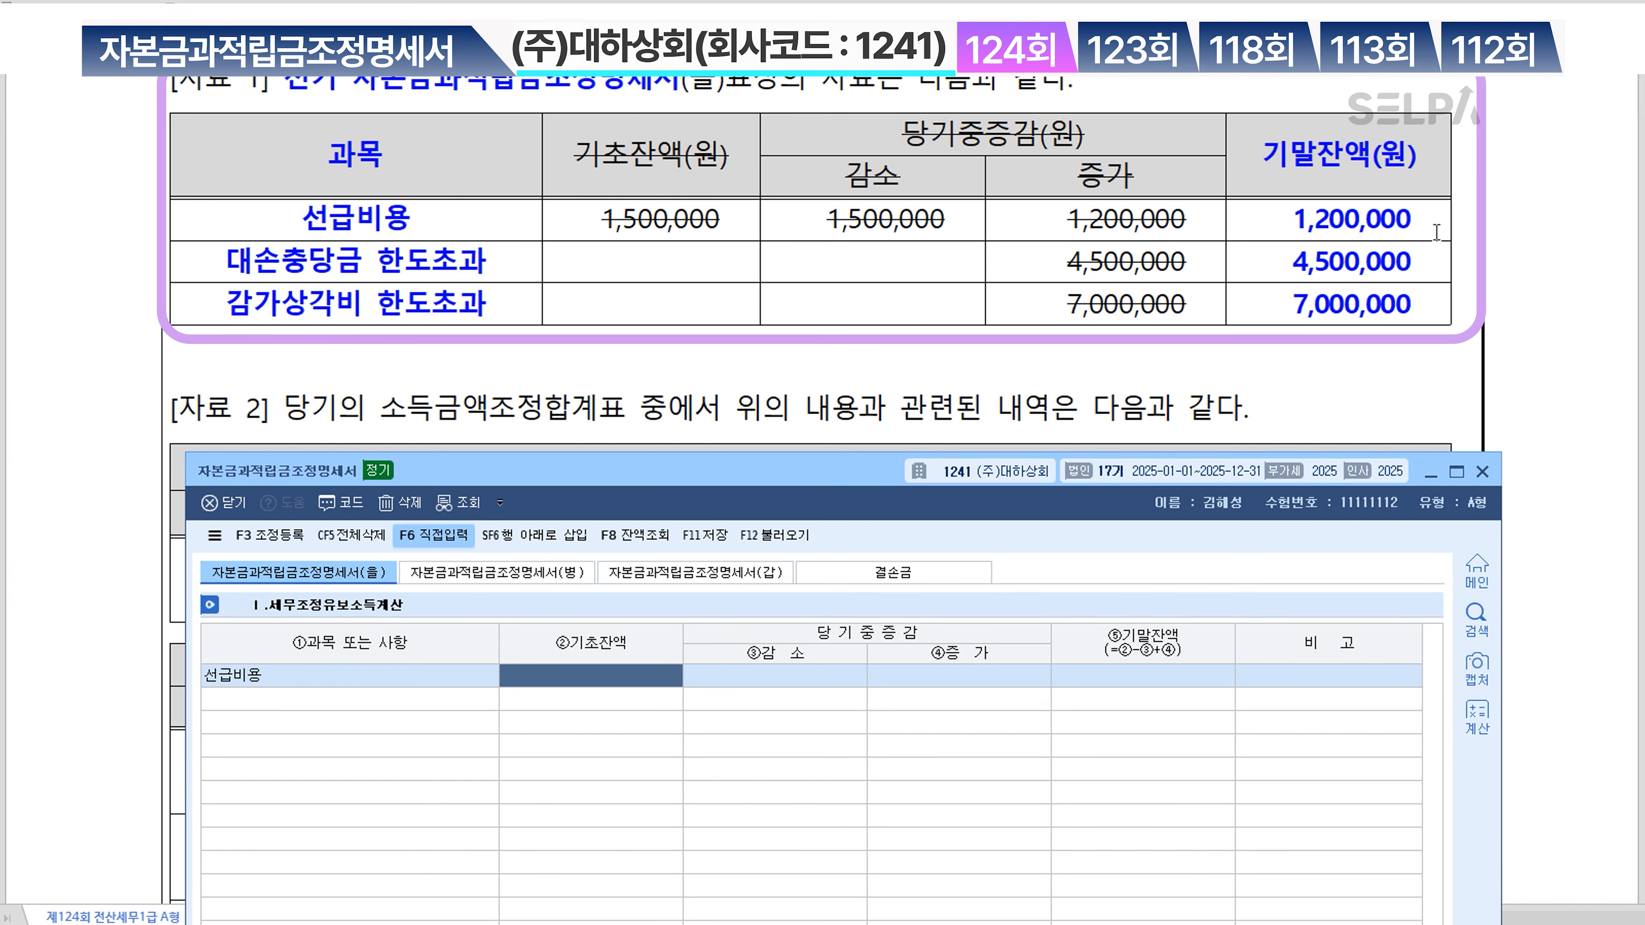
key(ctrl)
text(1200000)
key(Return)
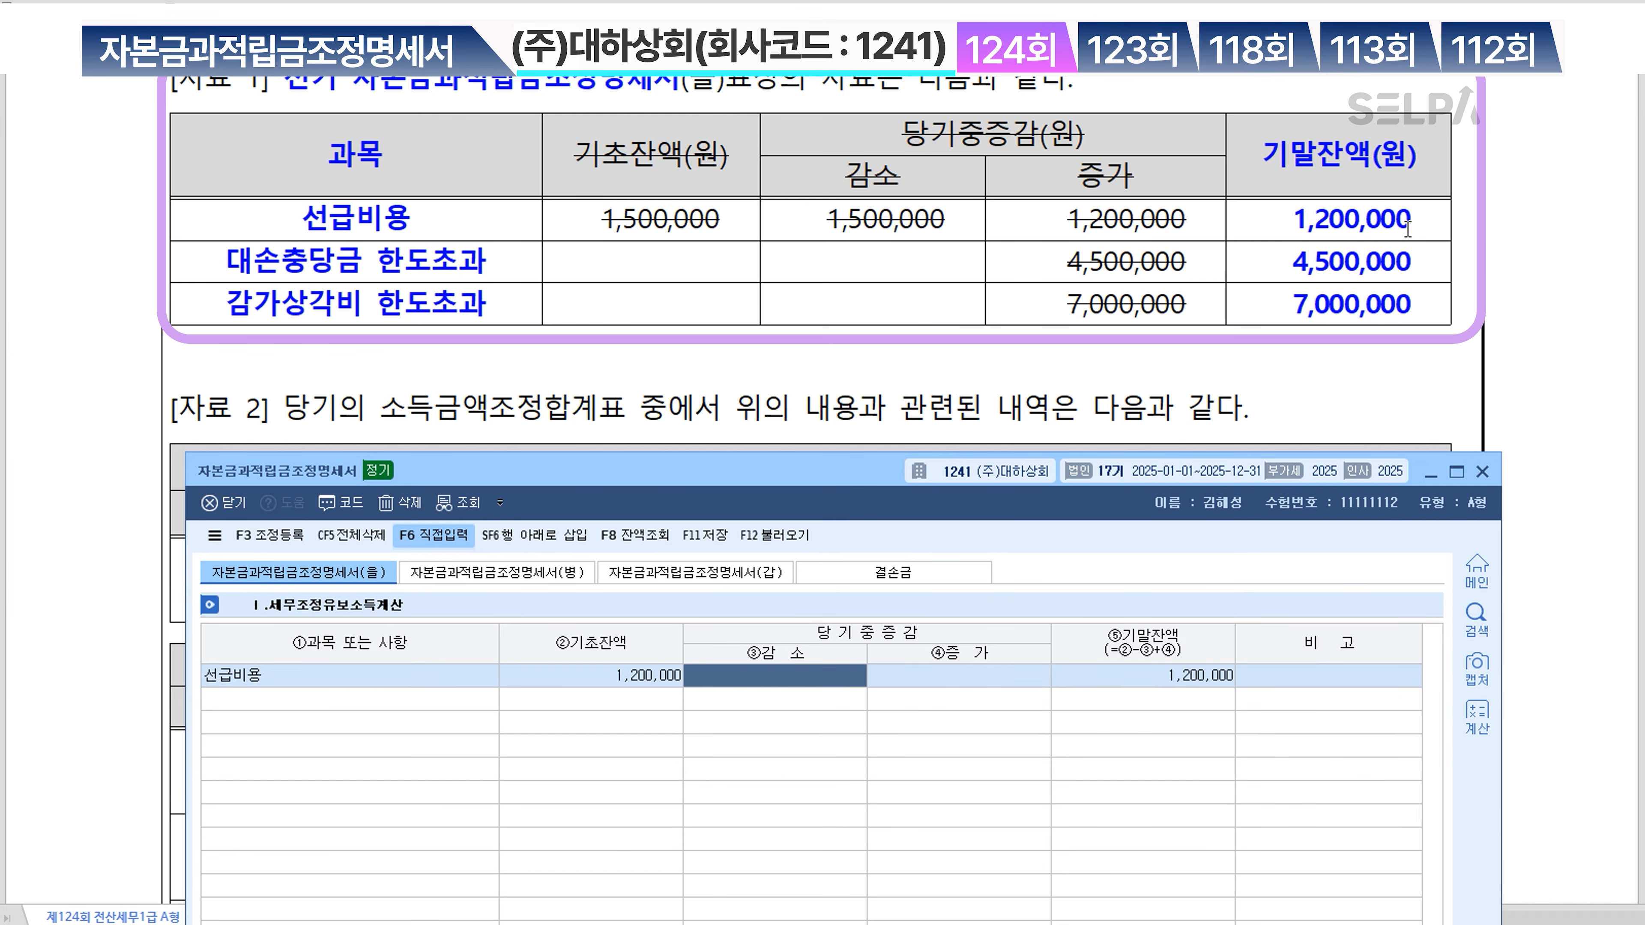
key(Return)
key(Return)
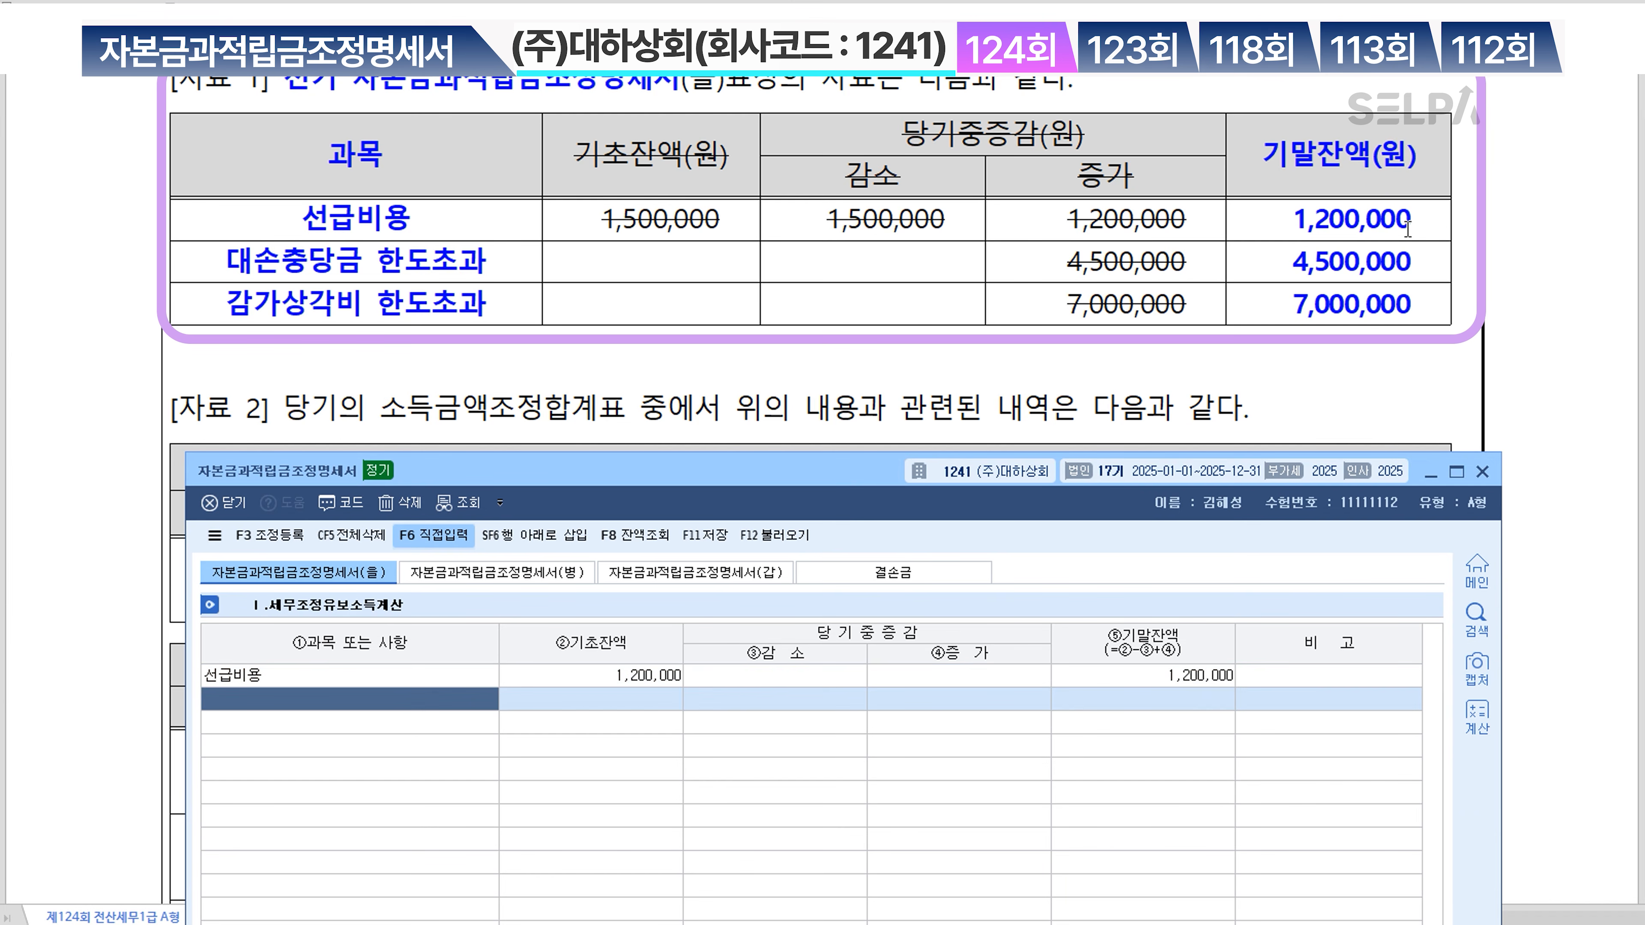
Add a 대손충당금 한도초과 row with an opening balance (기초잔액) of 4,500,000
text(대손충당금)
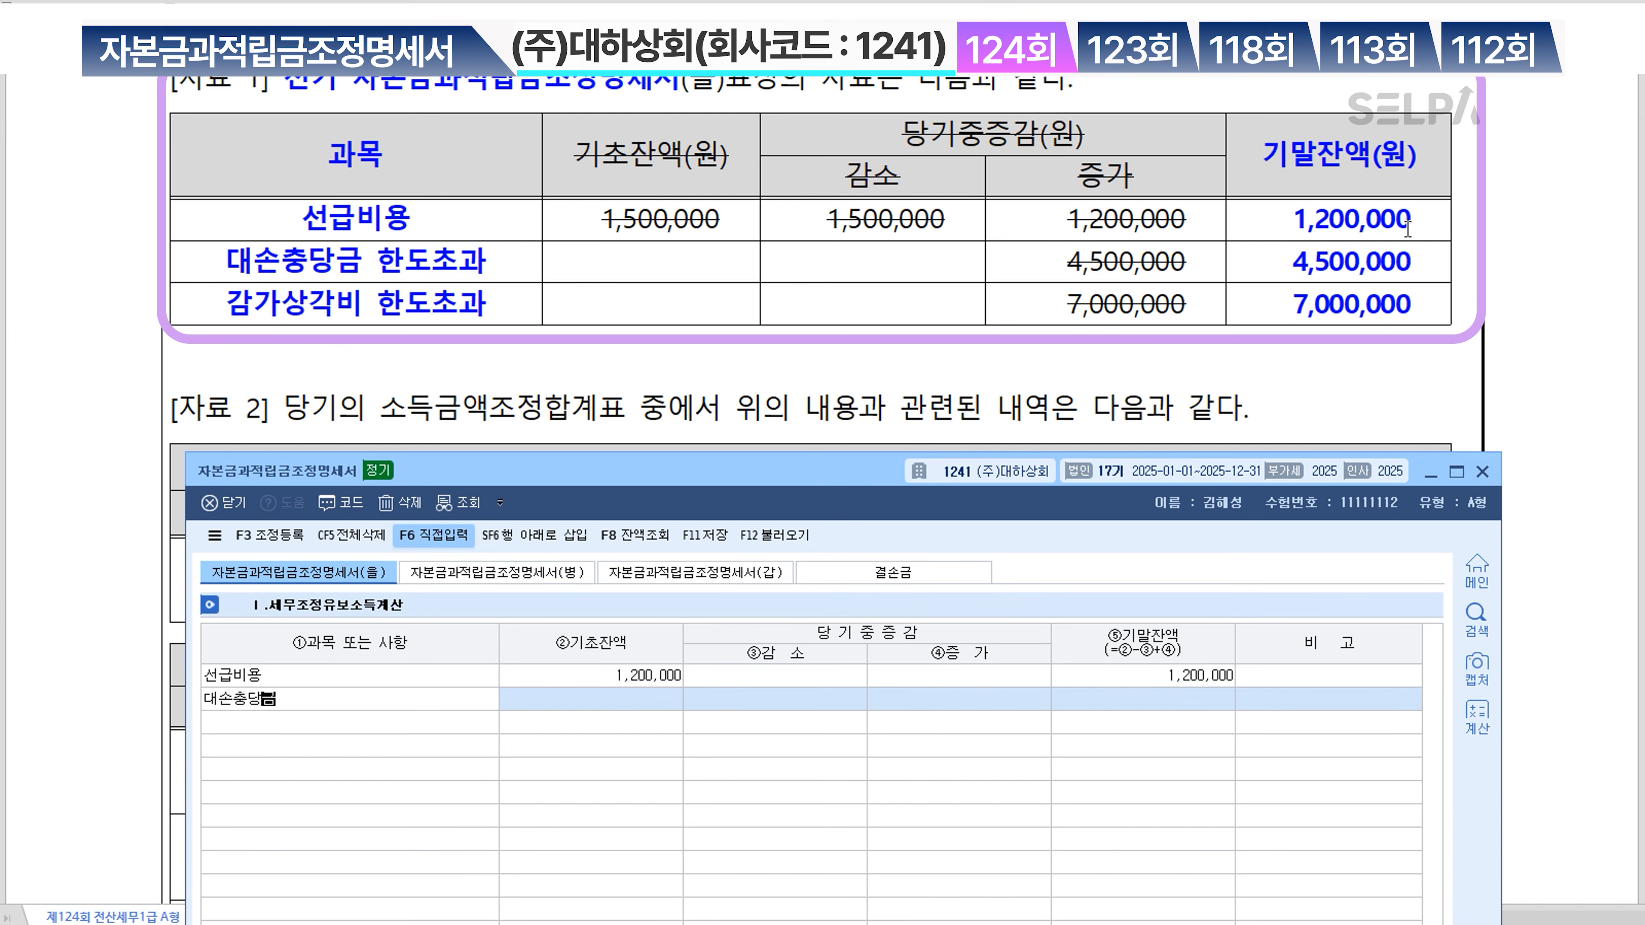
text( 한도초과)
key(Return)
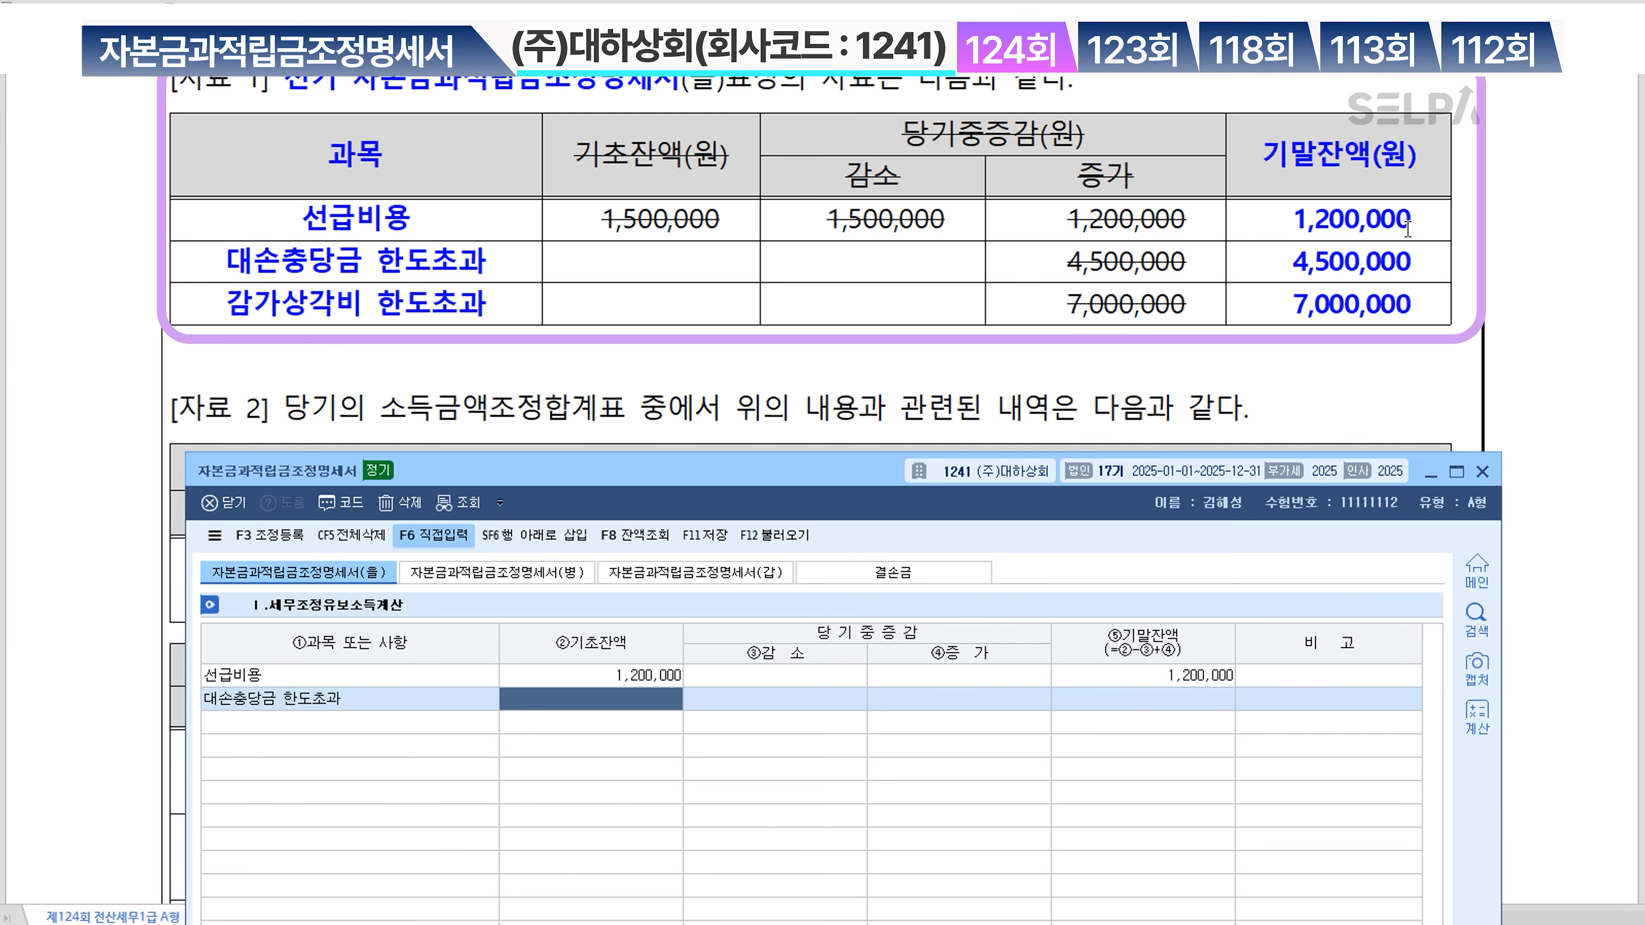
text(4500000)
key(Return)
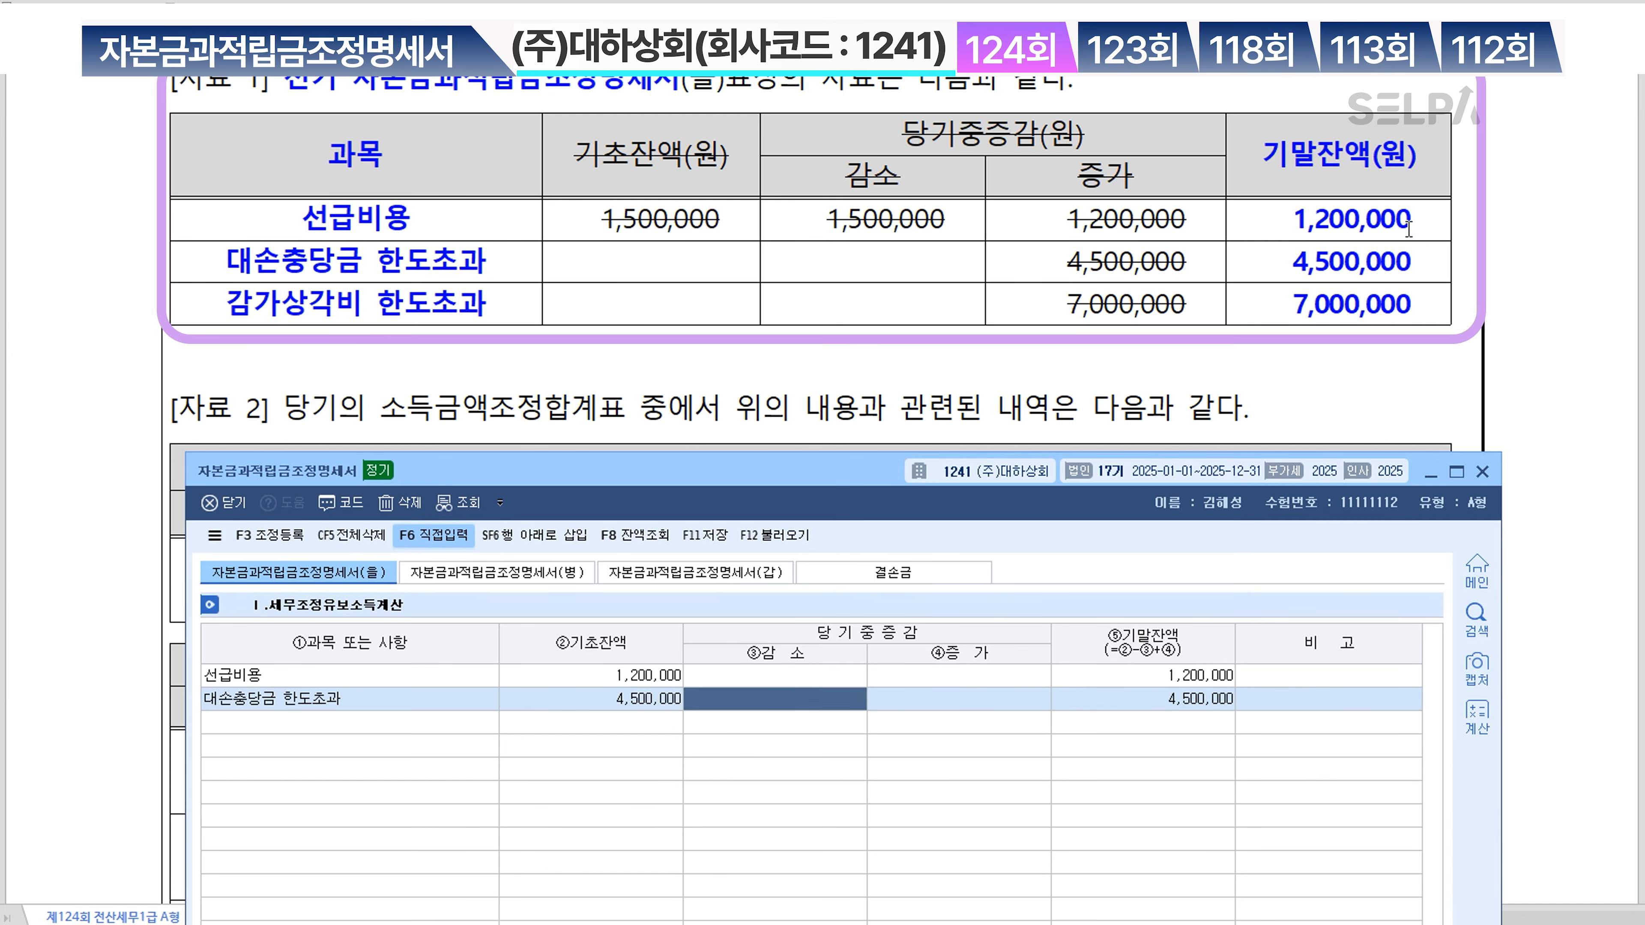
Add a 감가상각비 한도초과 row with an opening balance (기초잔액) of 7,000,000
key(Down)
text(감가상각ㅂ)
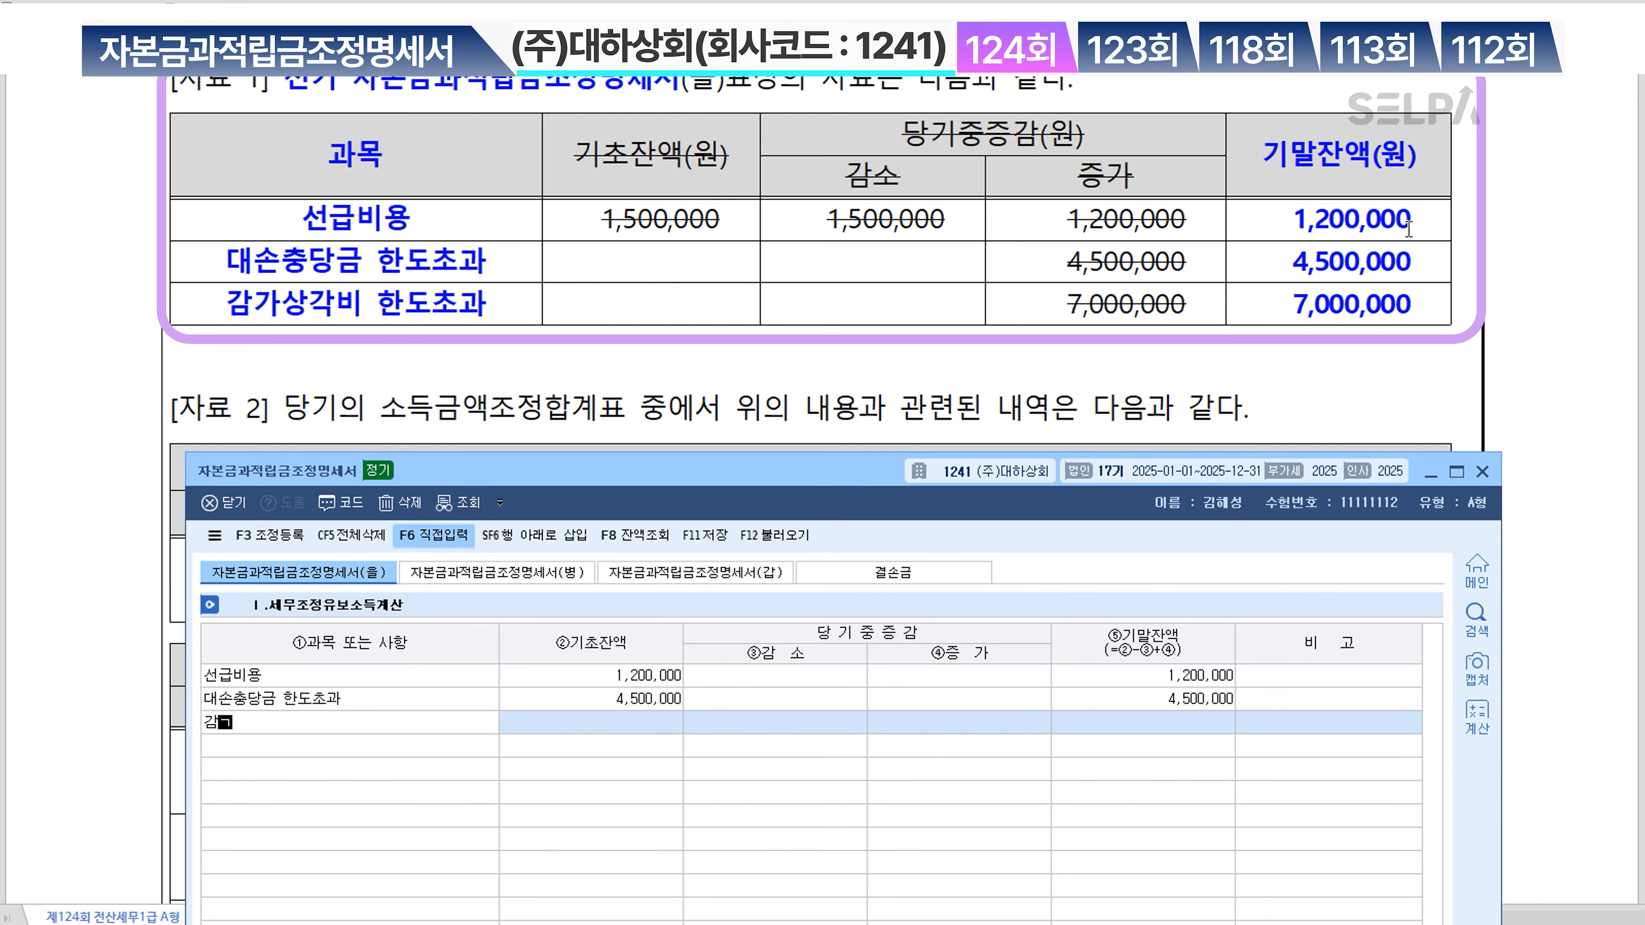
text(ㅣ 한도초과)
key(Return)
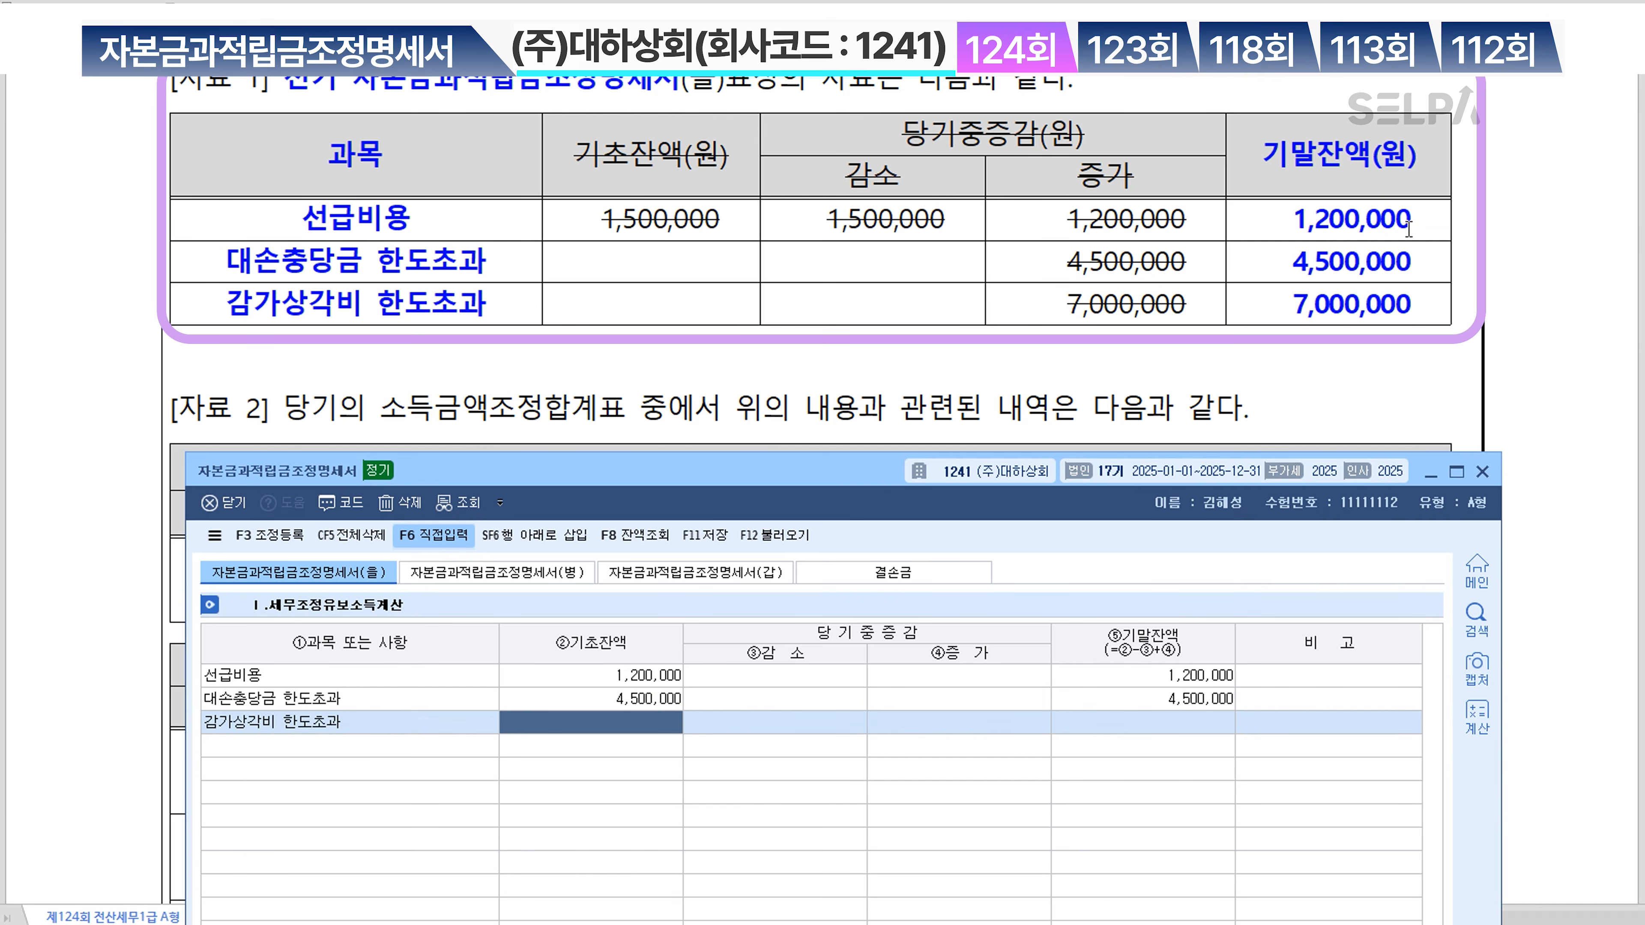
text(7000000)
key(Return)
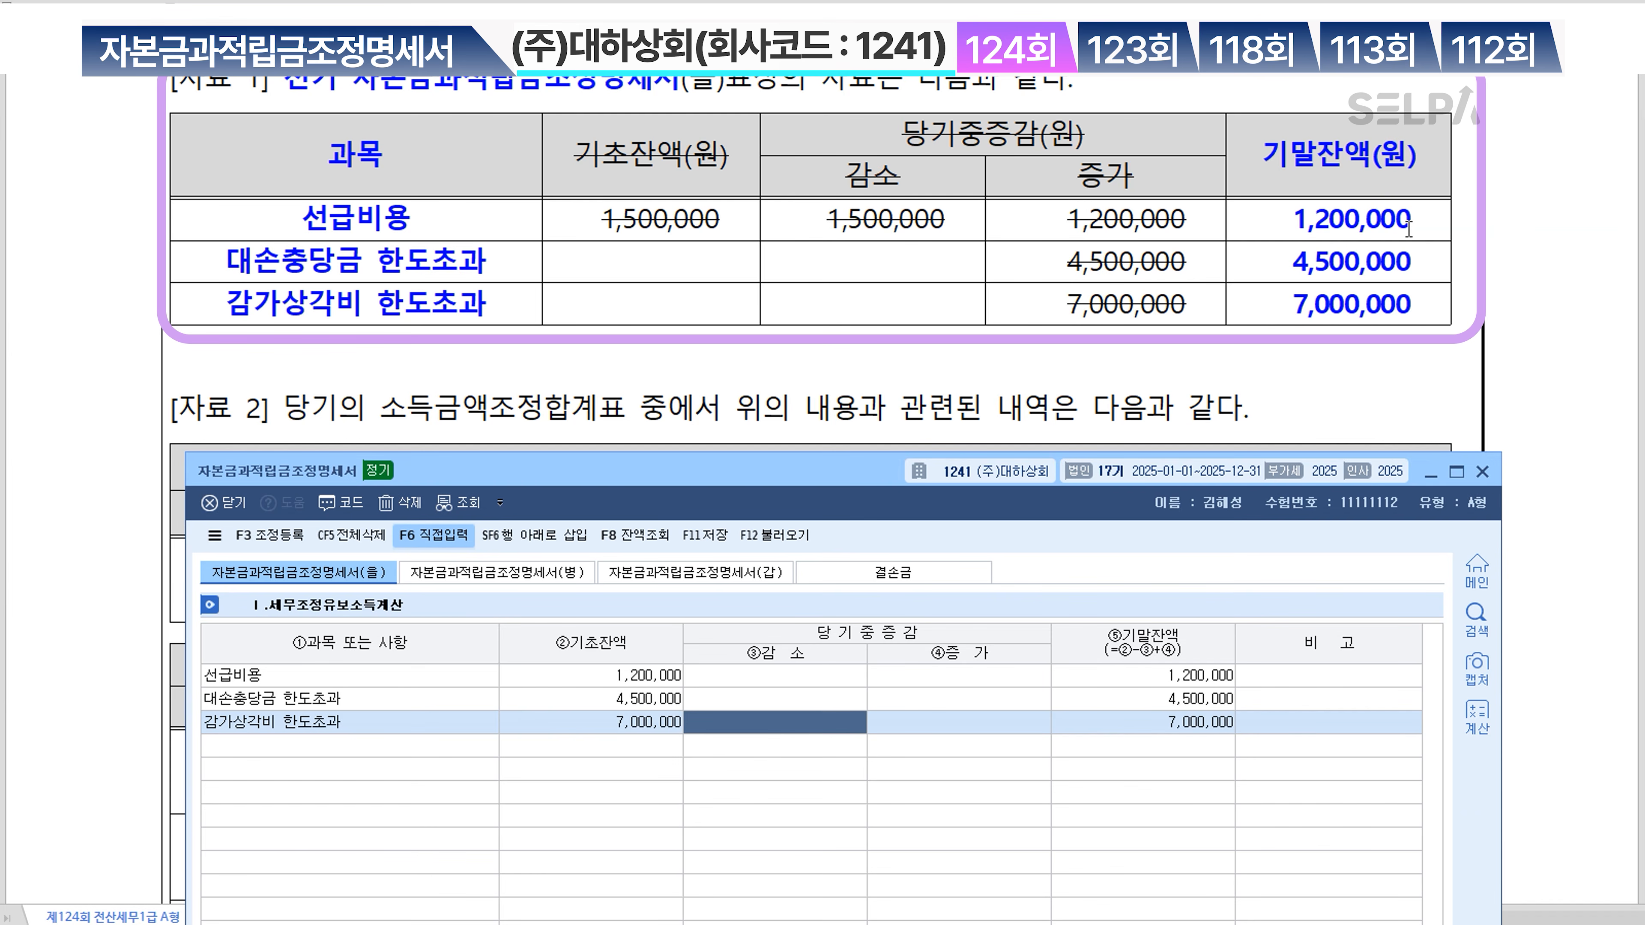
key(Return)
key(Return)
key(Return)
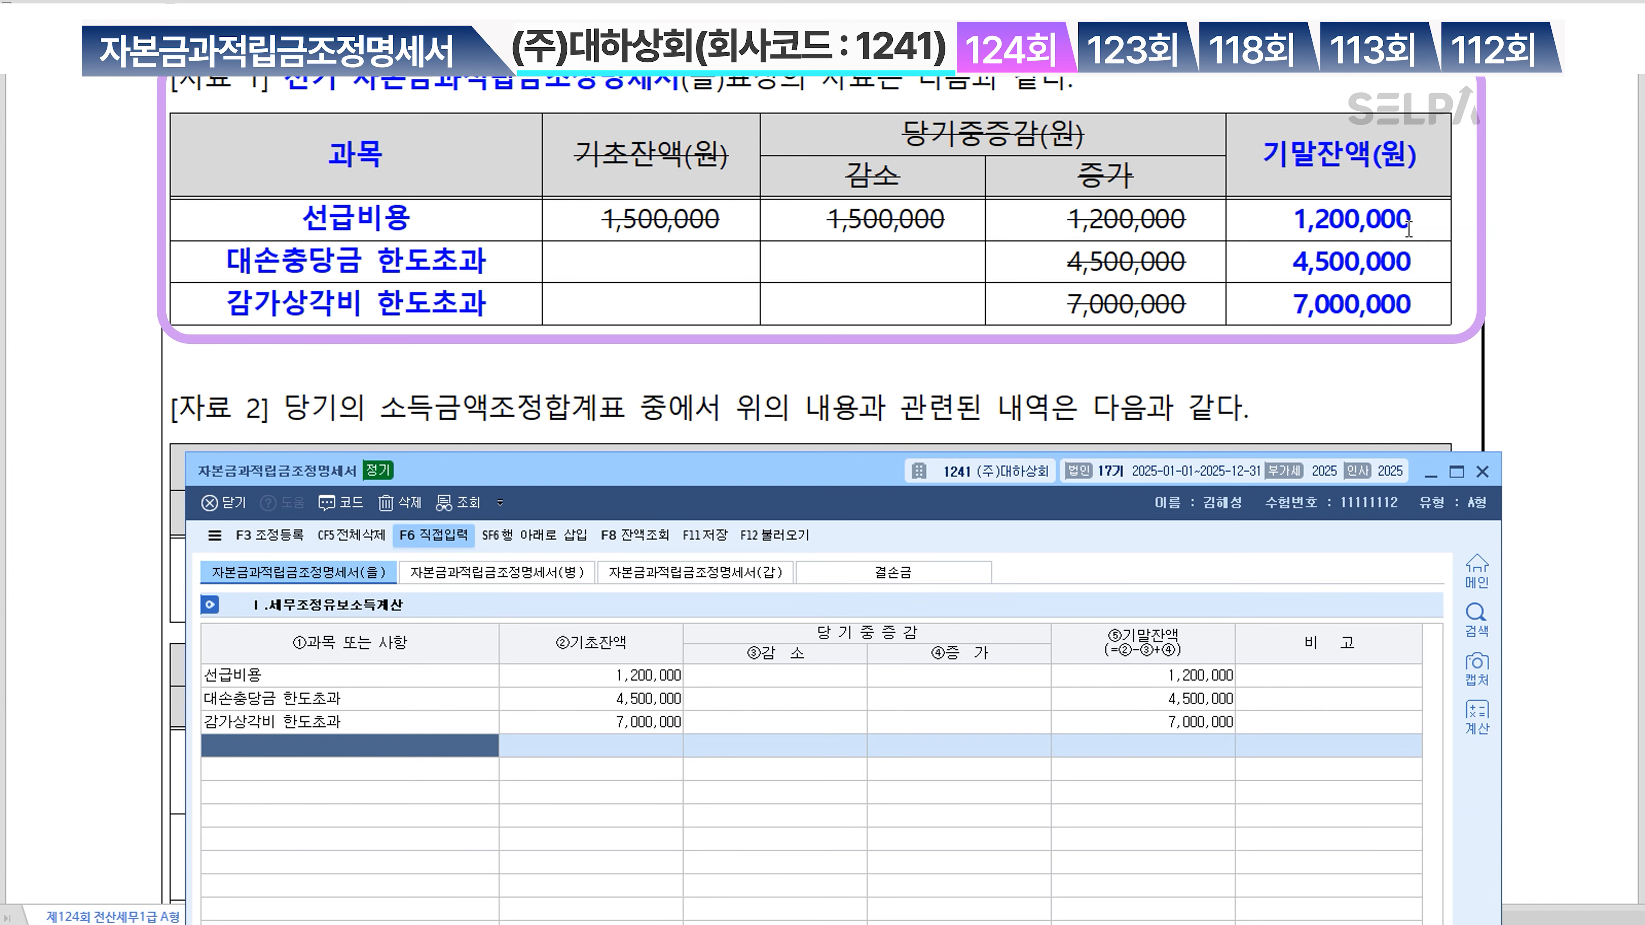
Enter 3,000,000 as the current-period increase (증가) for 대손충당금 한도초과, following [자료 2]
scroll(1015, 278, down, 4)
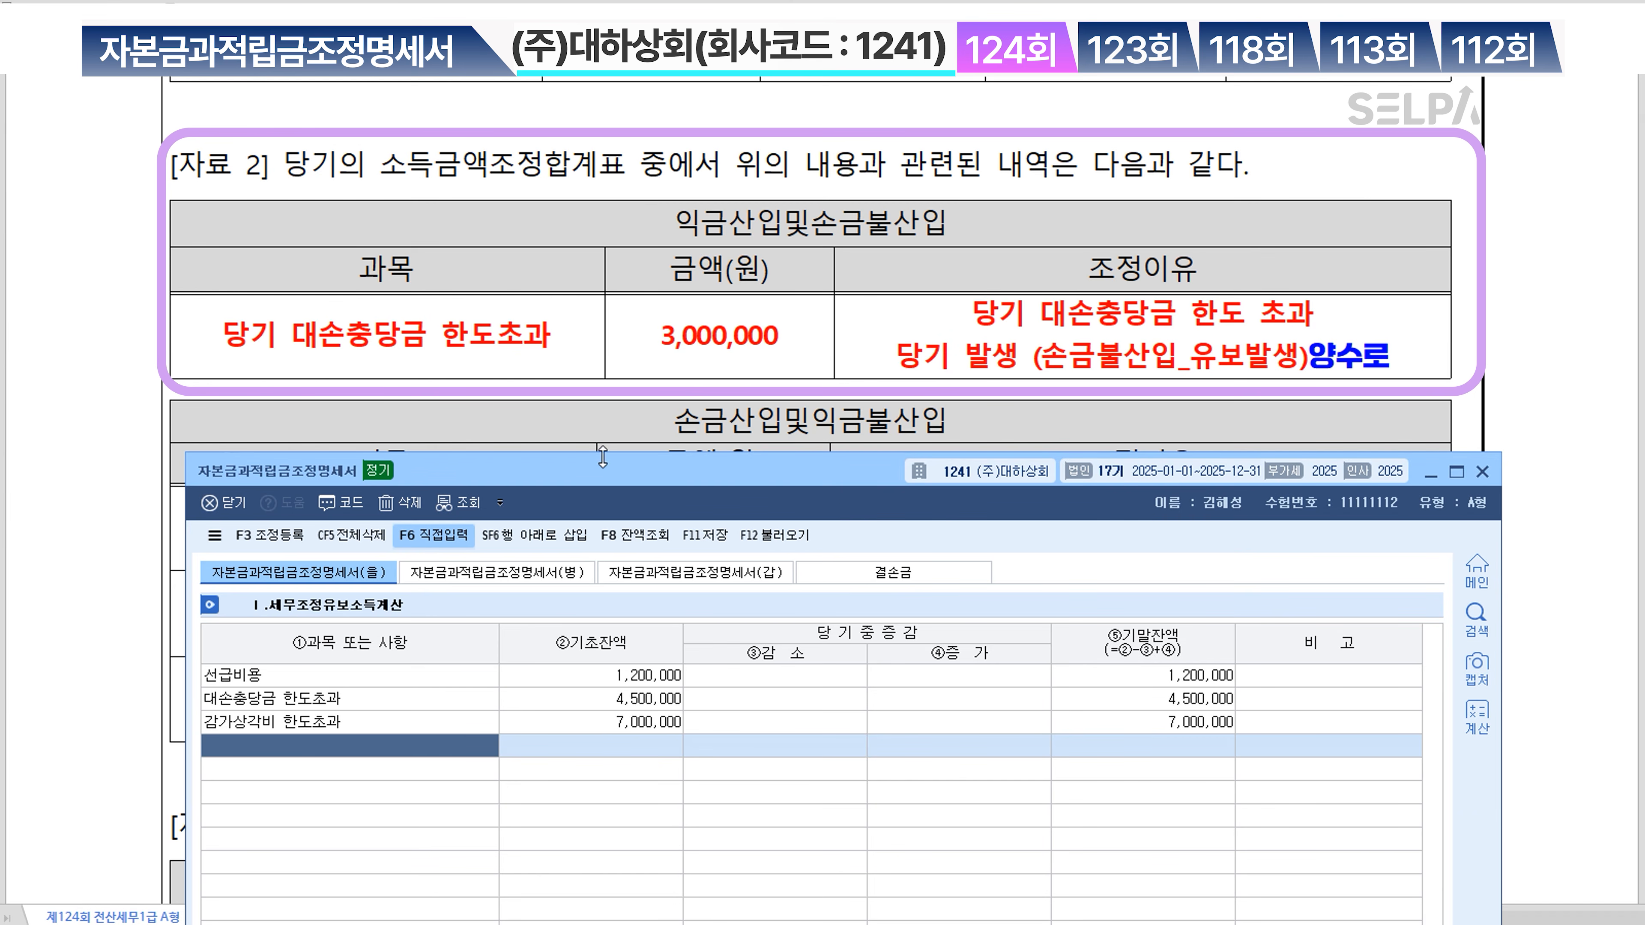
click(927, 703)
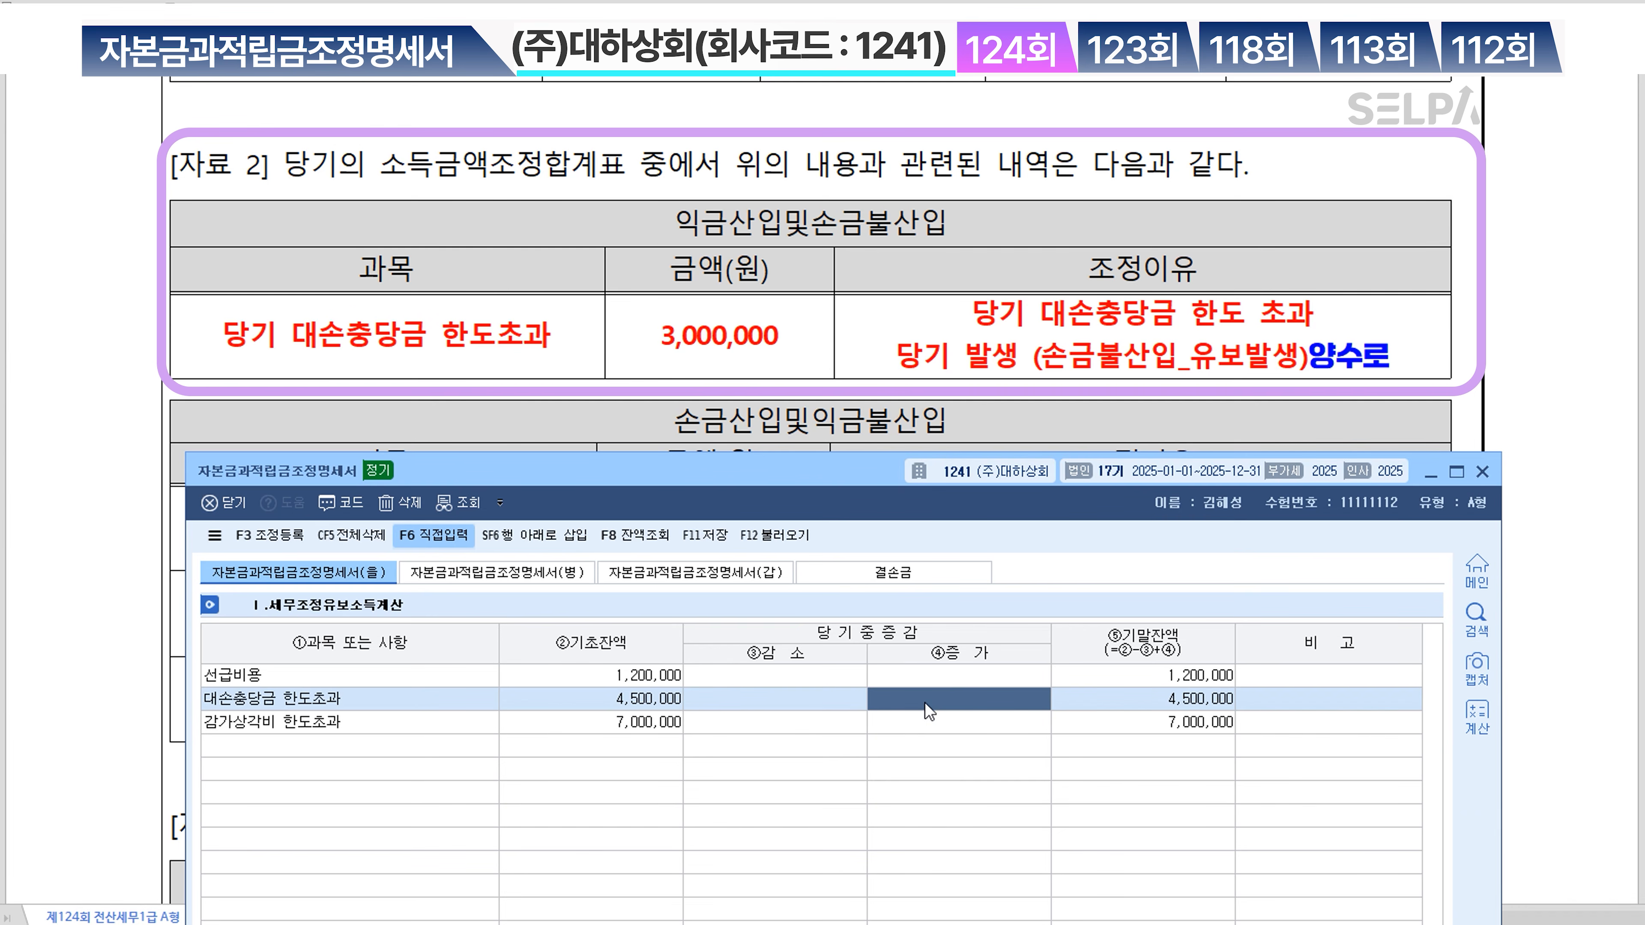
text(3000000)
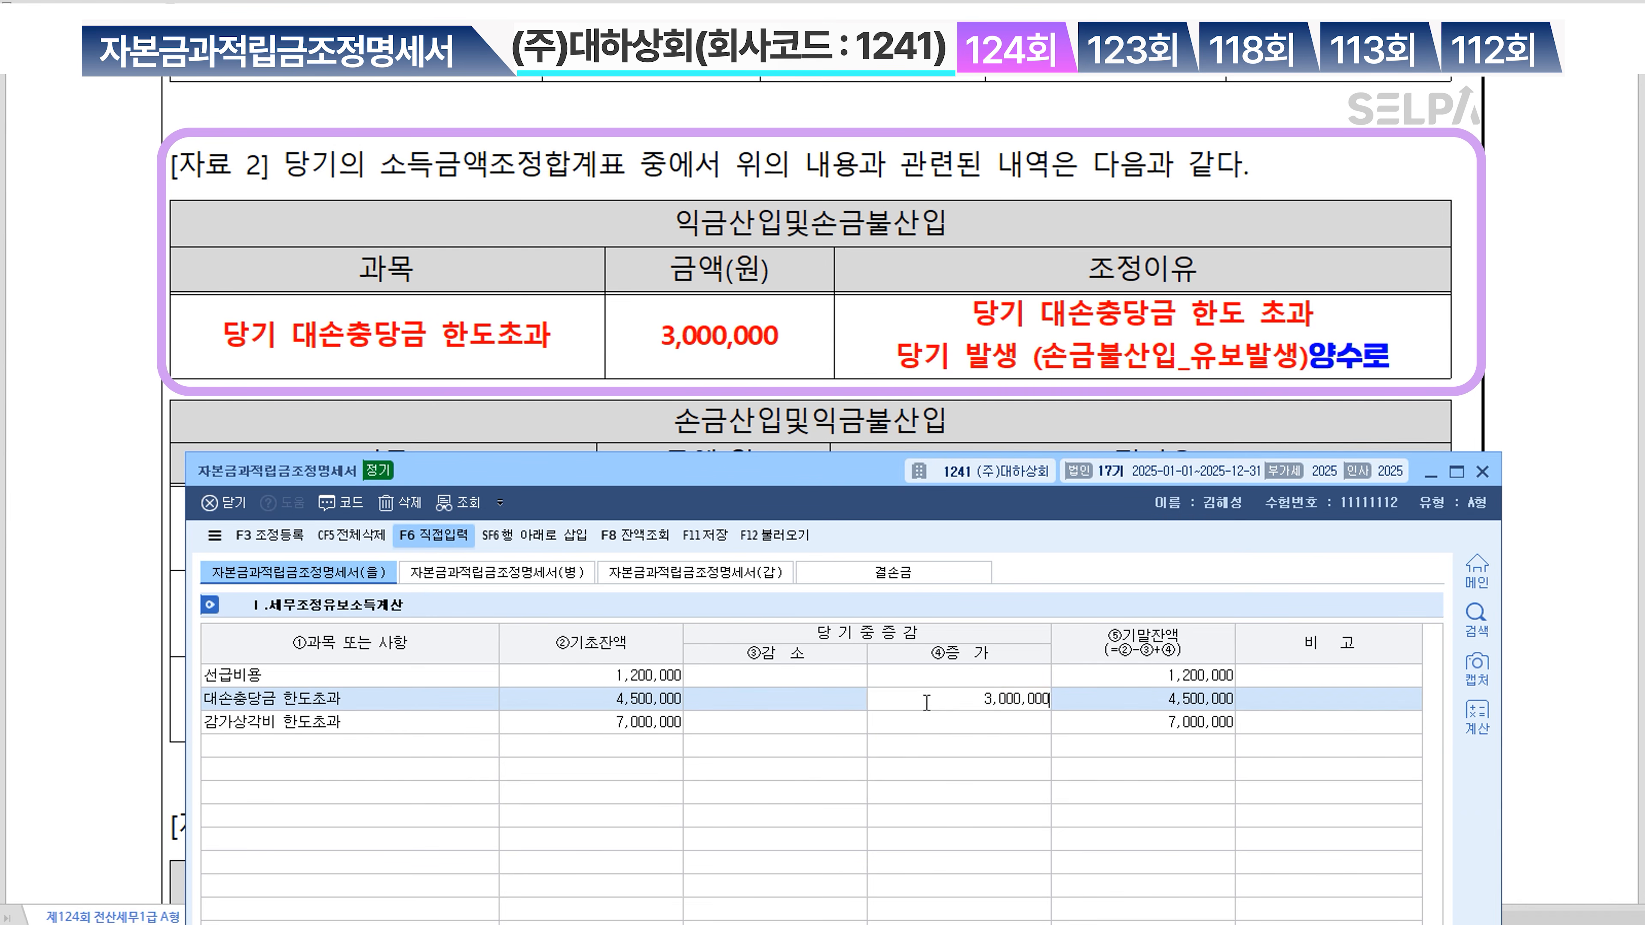
key(Return)
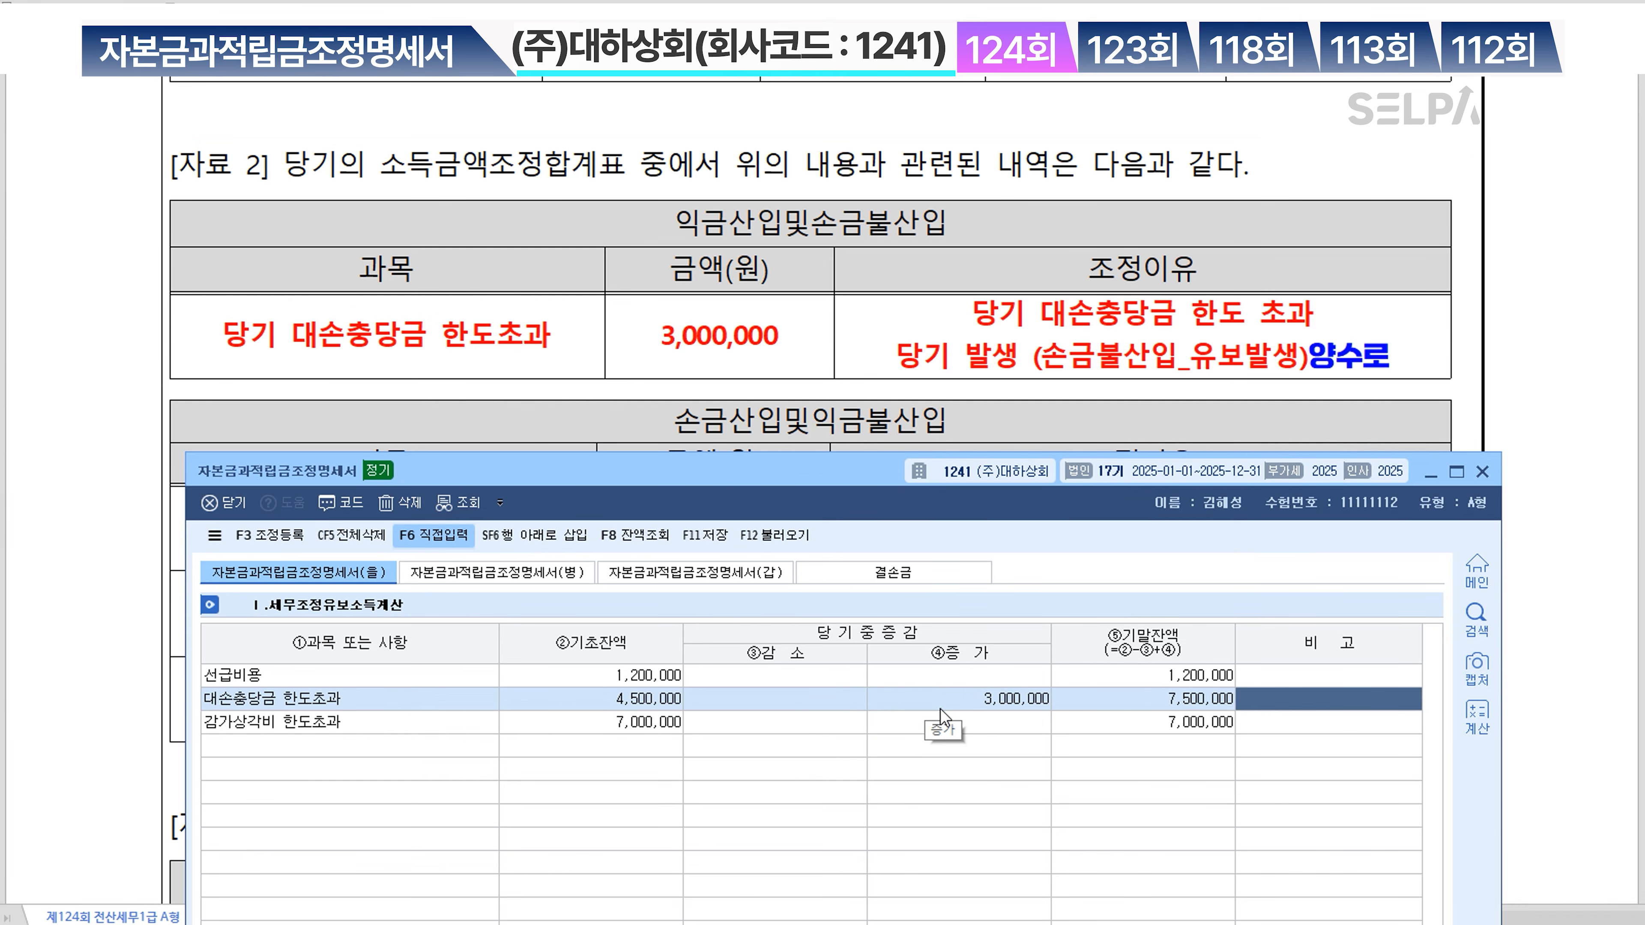
Enter current-period decreases (감소) of 1,200,000 for 선급비용 and 4,500,000 for 대손충당금 한도초과
scroll(917, 402, down, 3)
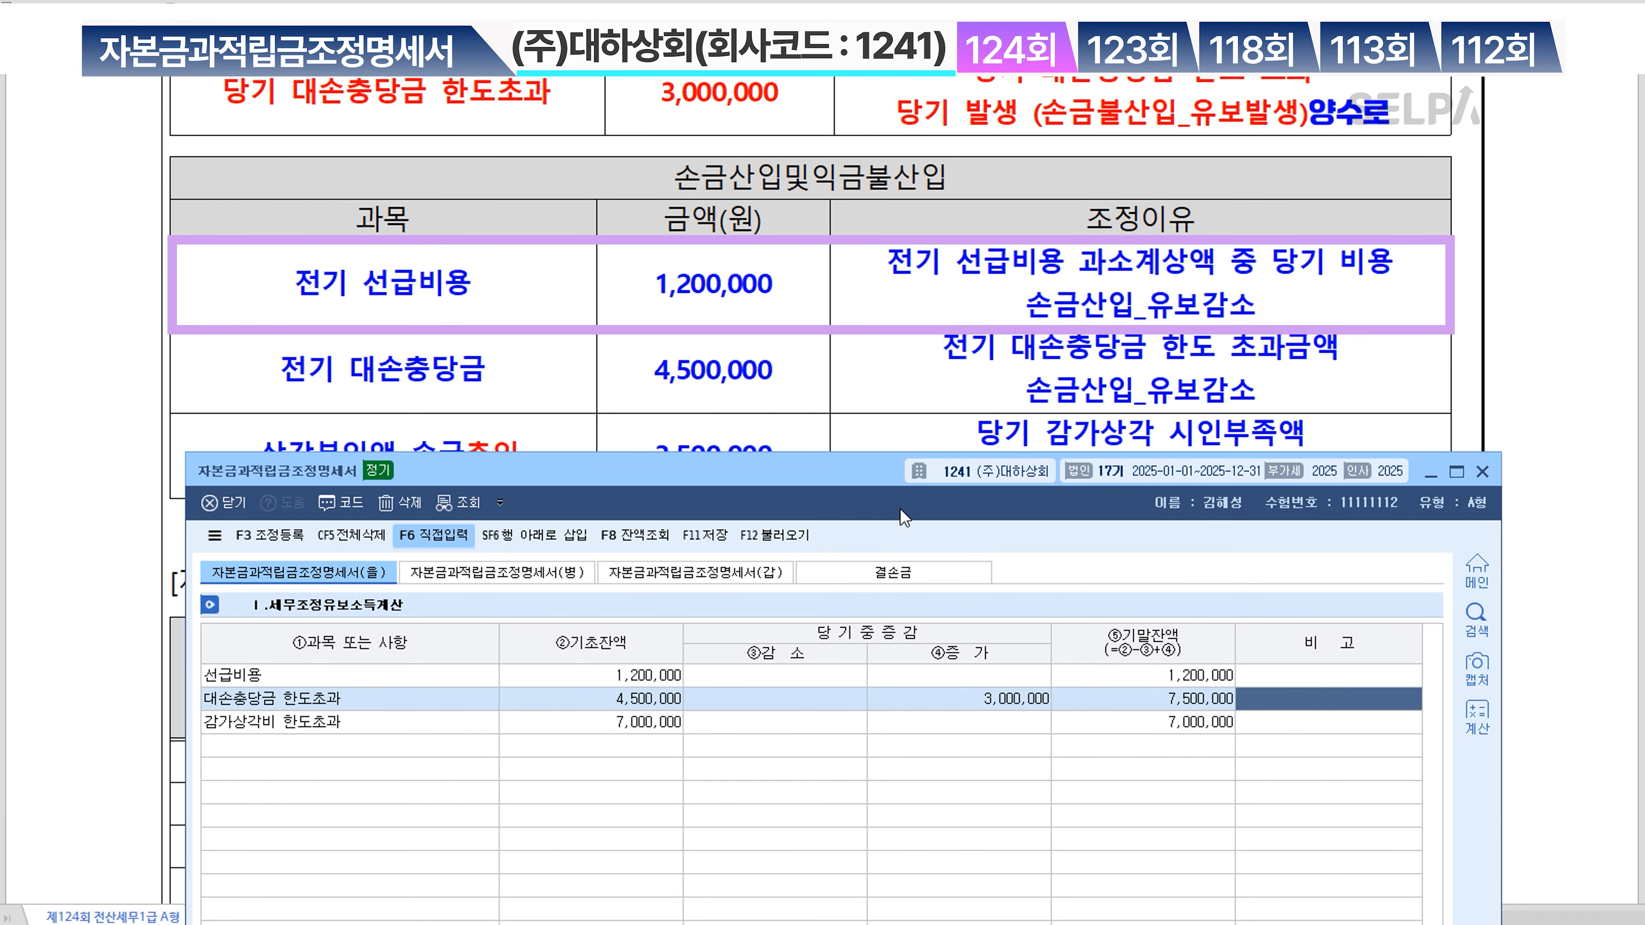
click(805, 681)
text(1200000)
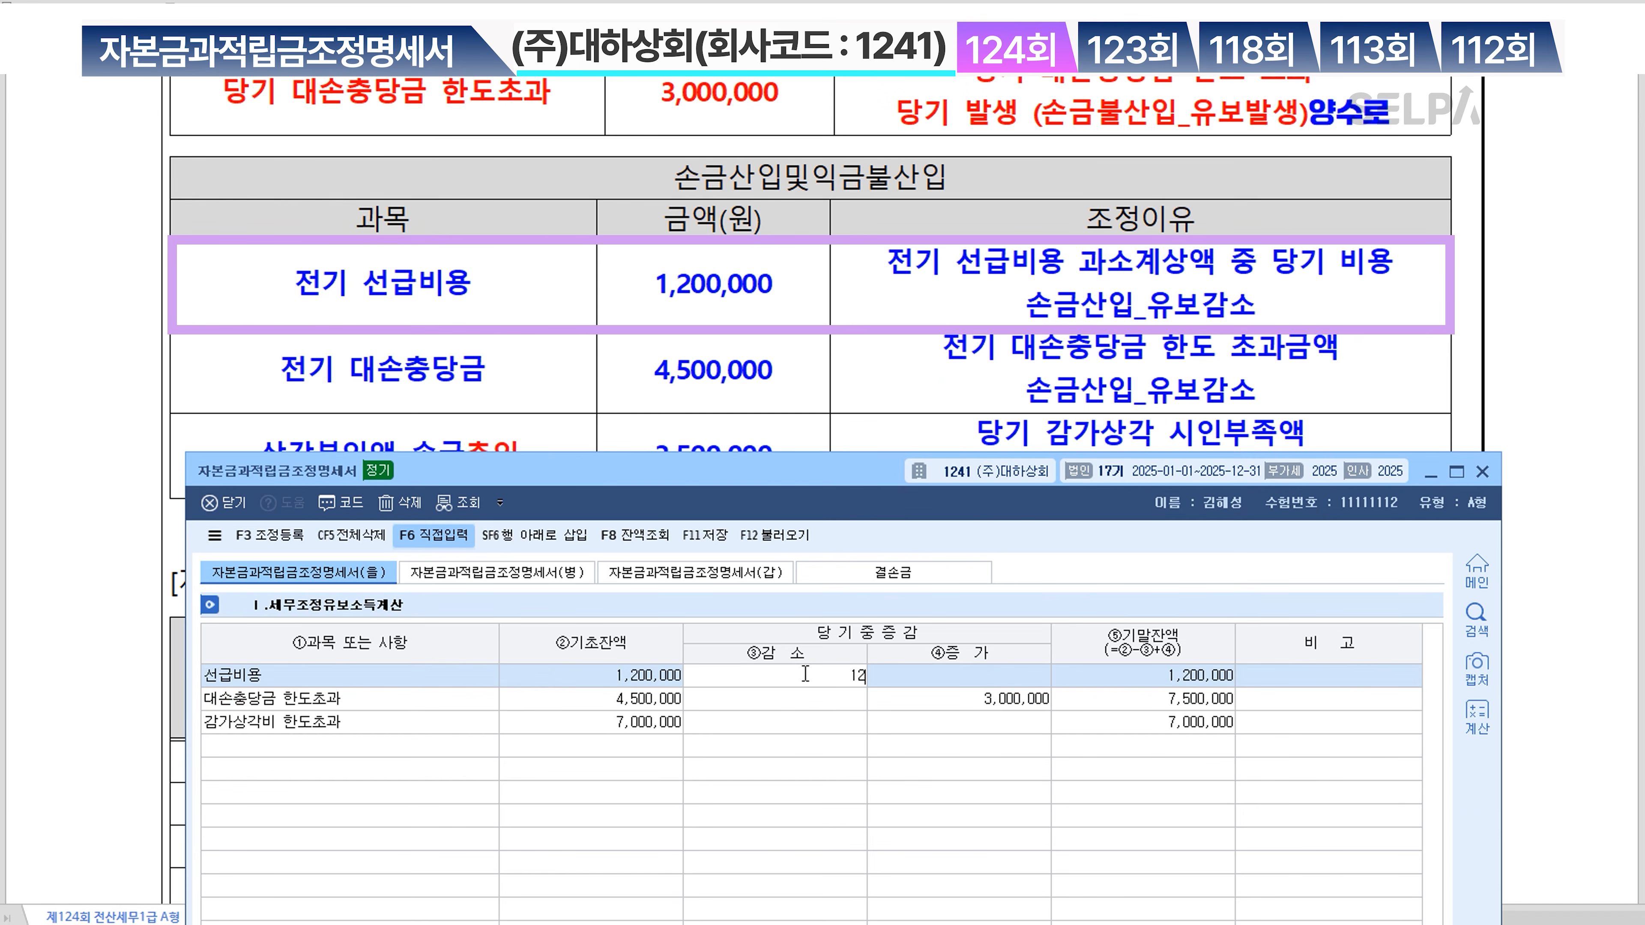
key(Return)
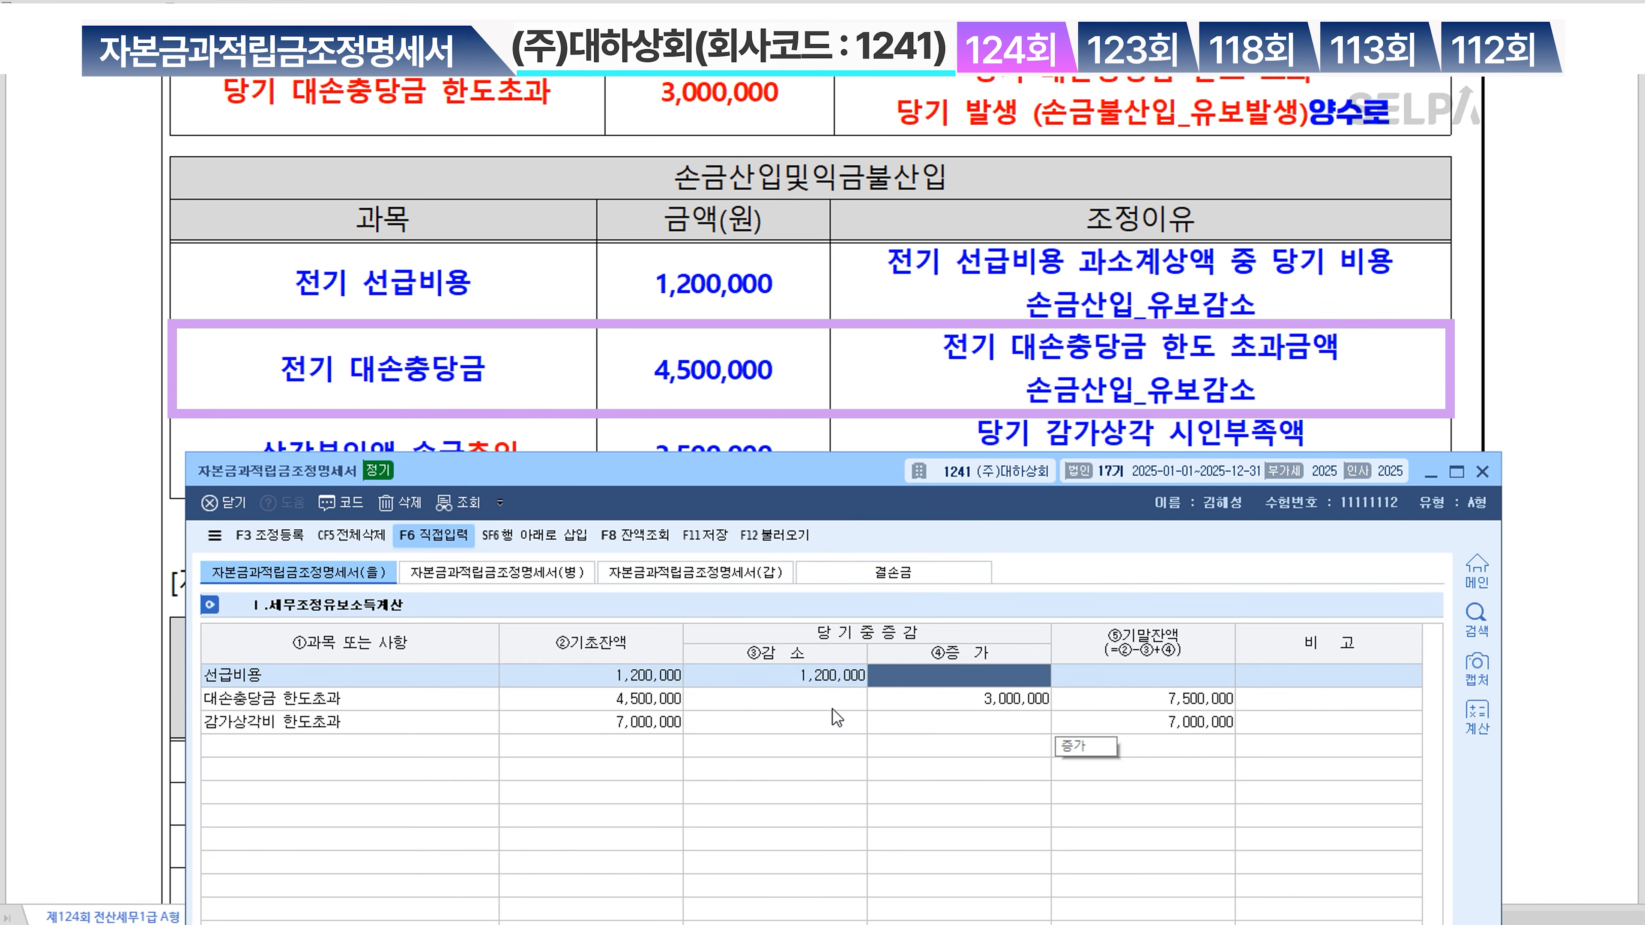
click(797, 699)
text(4,500,000)
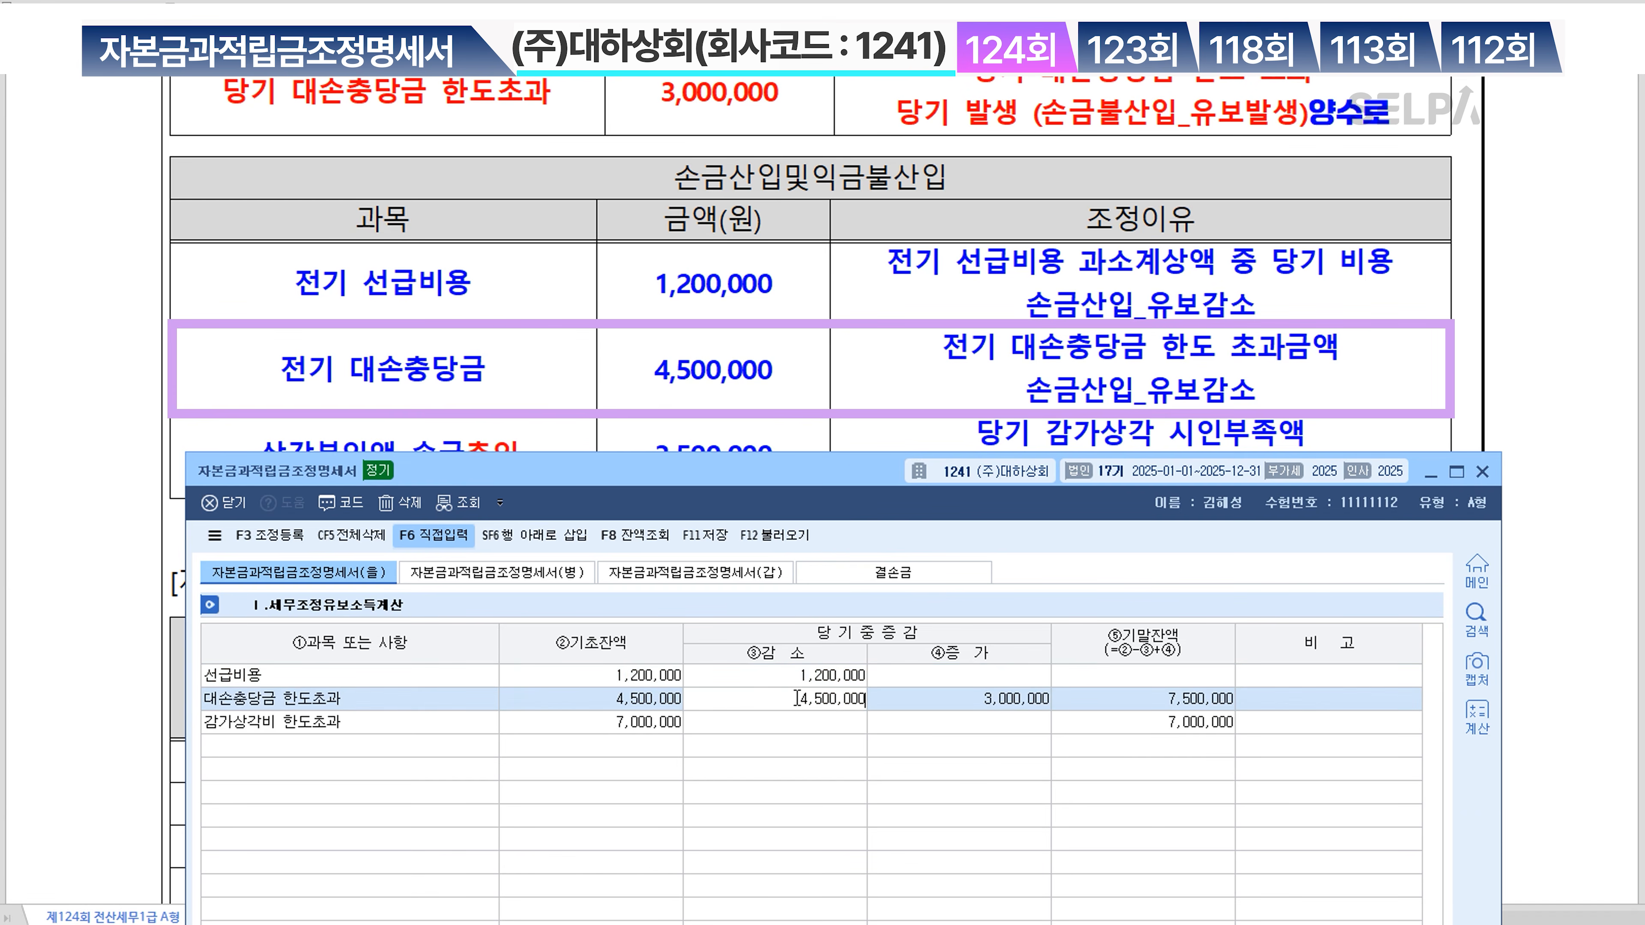
key(Return)
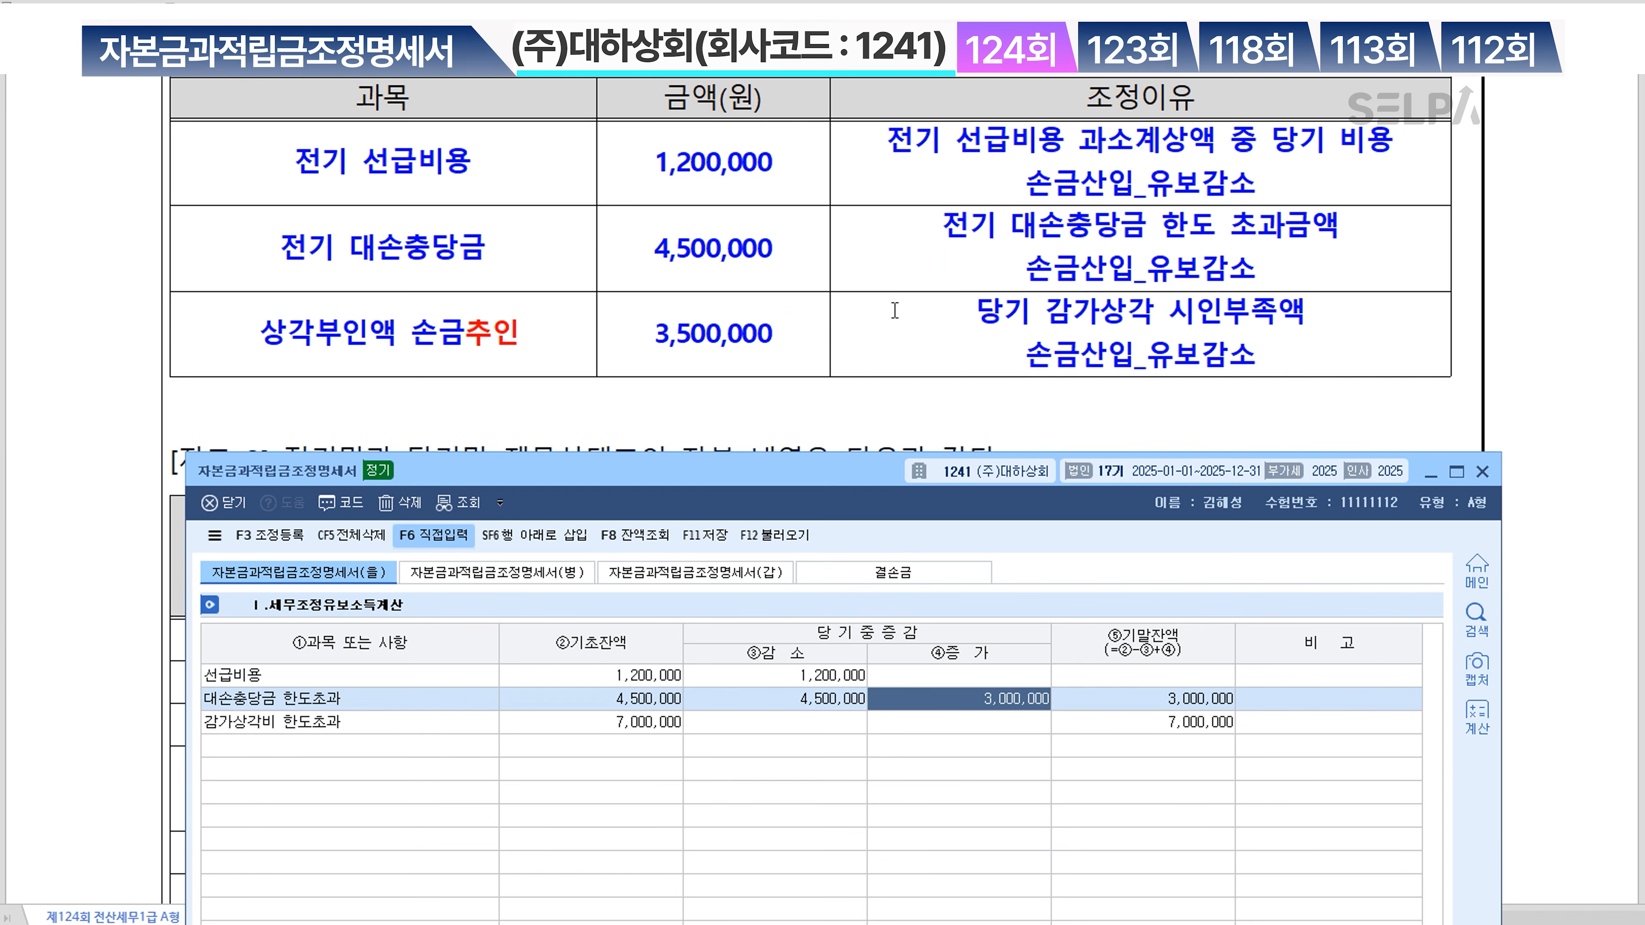
Enter 3,500,000 as the current-period decrease (감소) for 감가상각비 한도초과
click(811, 731)
text(3500000)
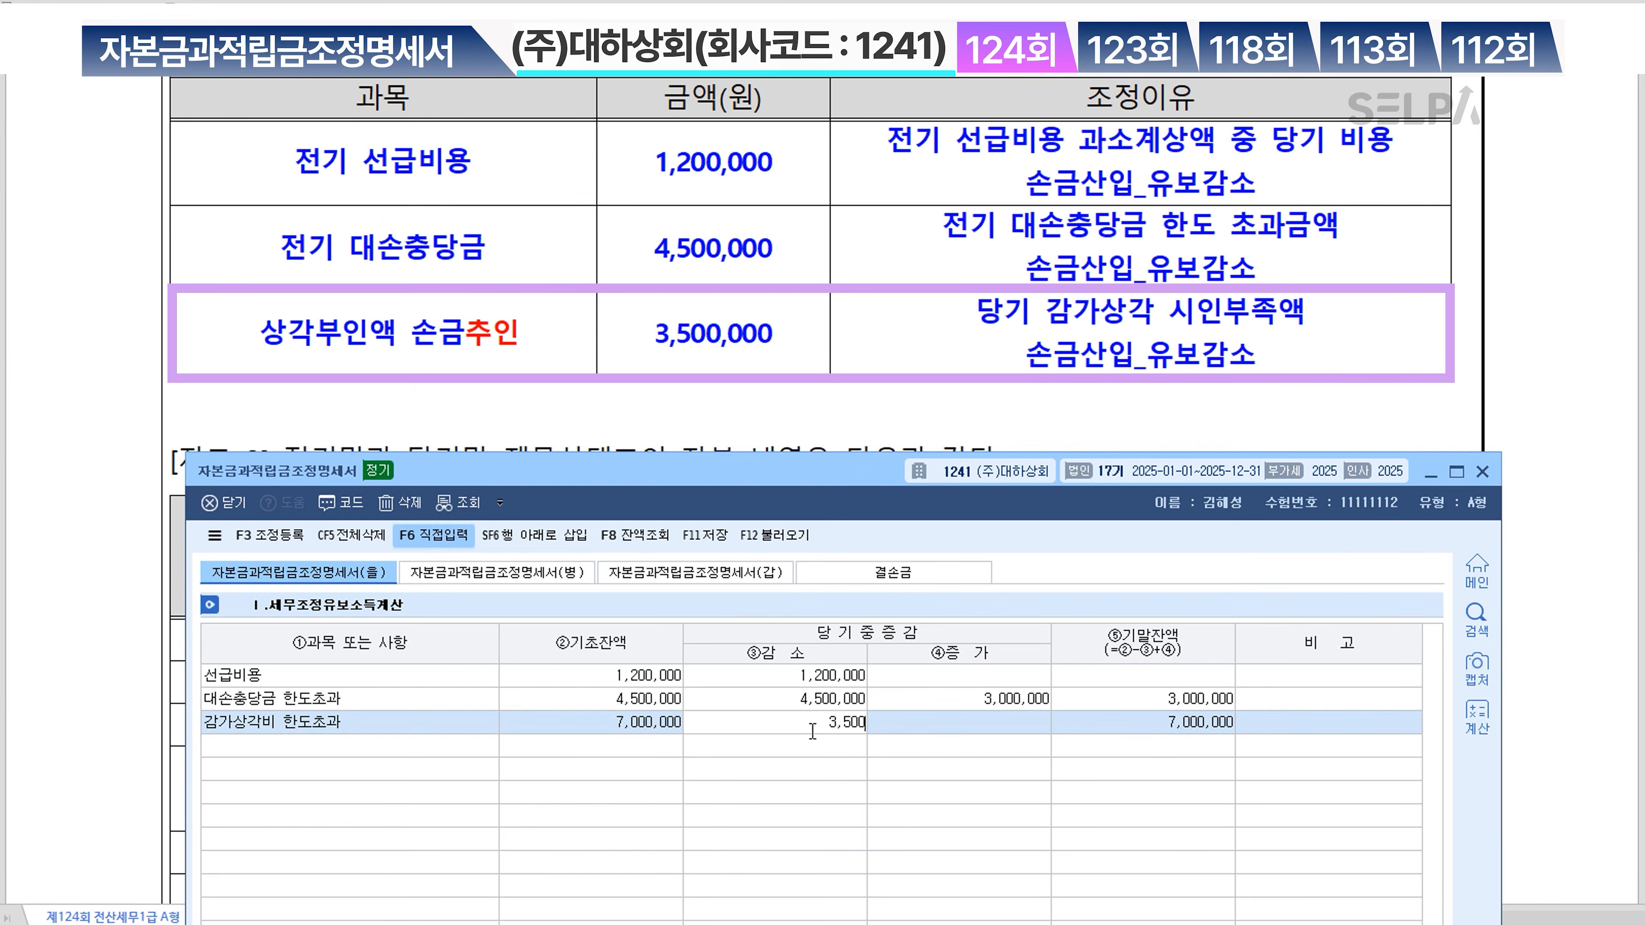
key(Return)
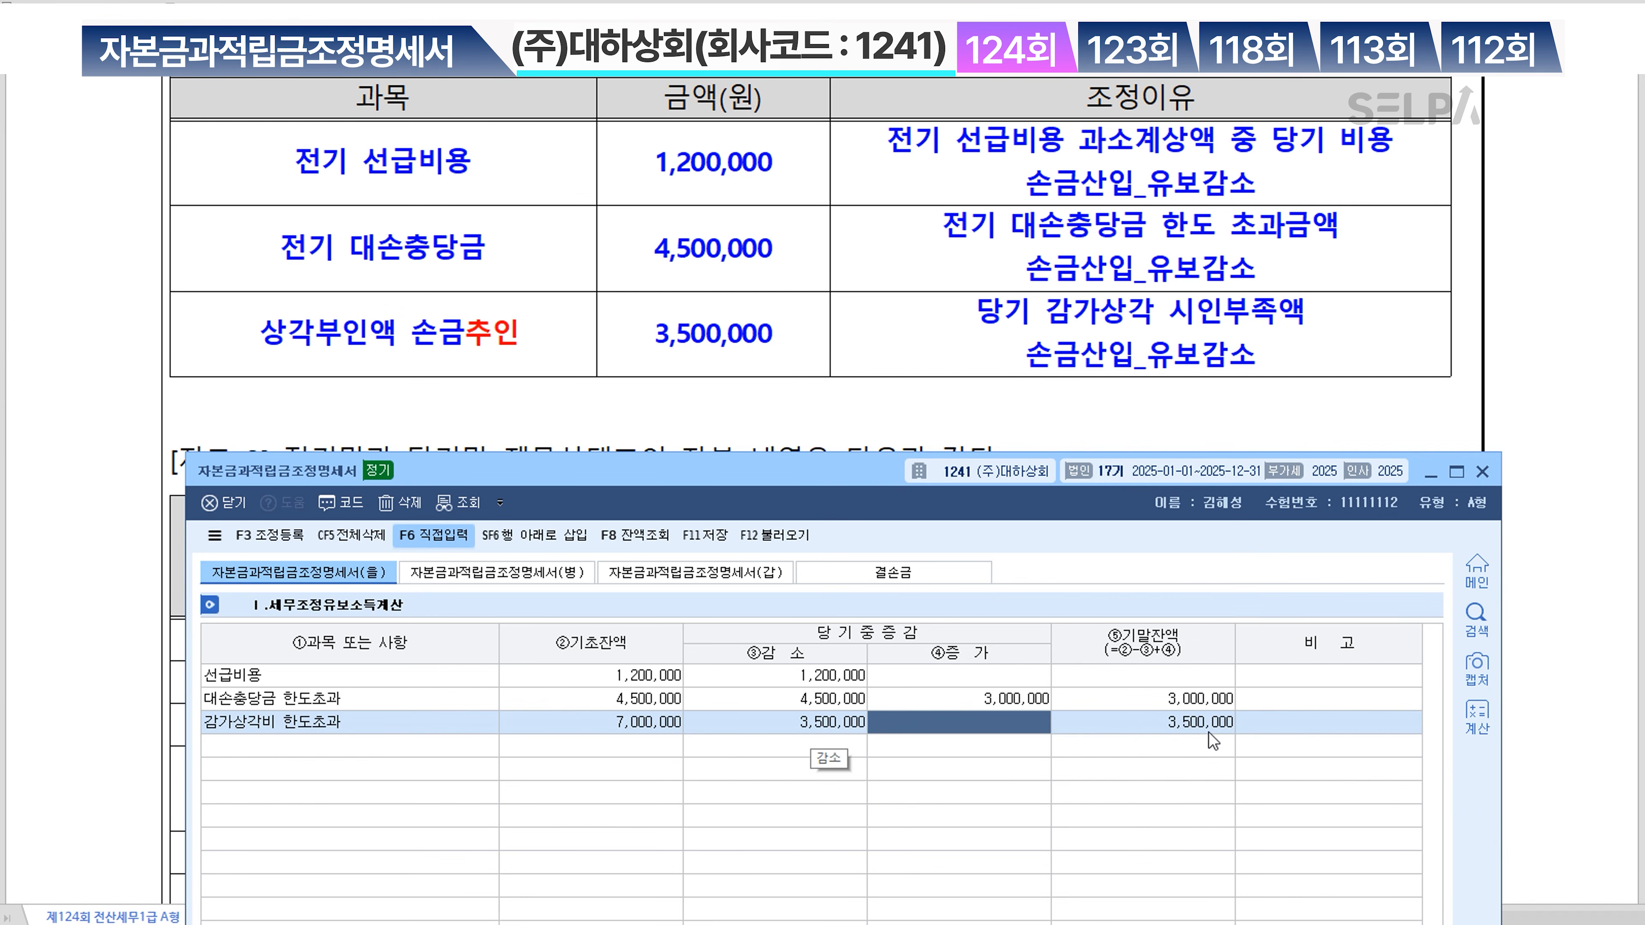
click(399, 753)
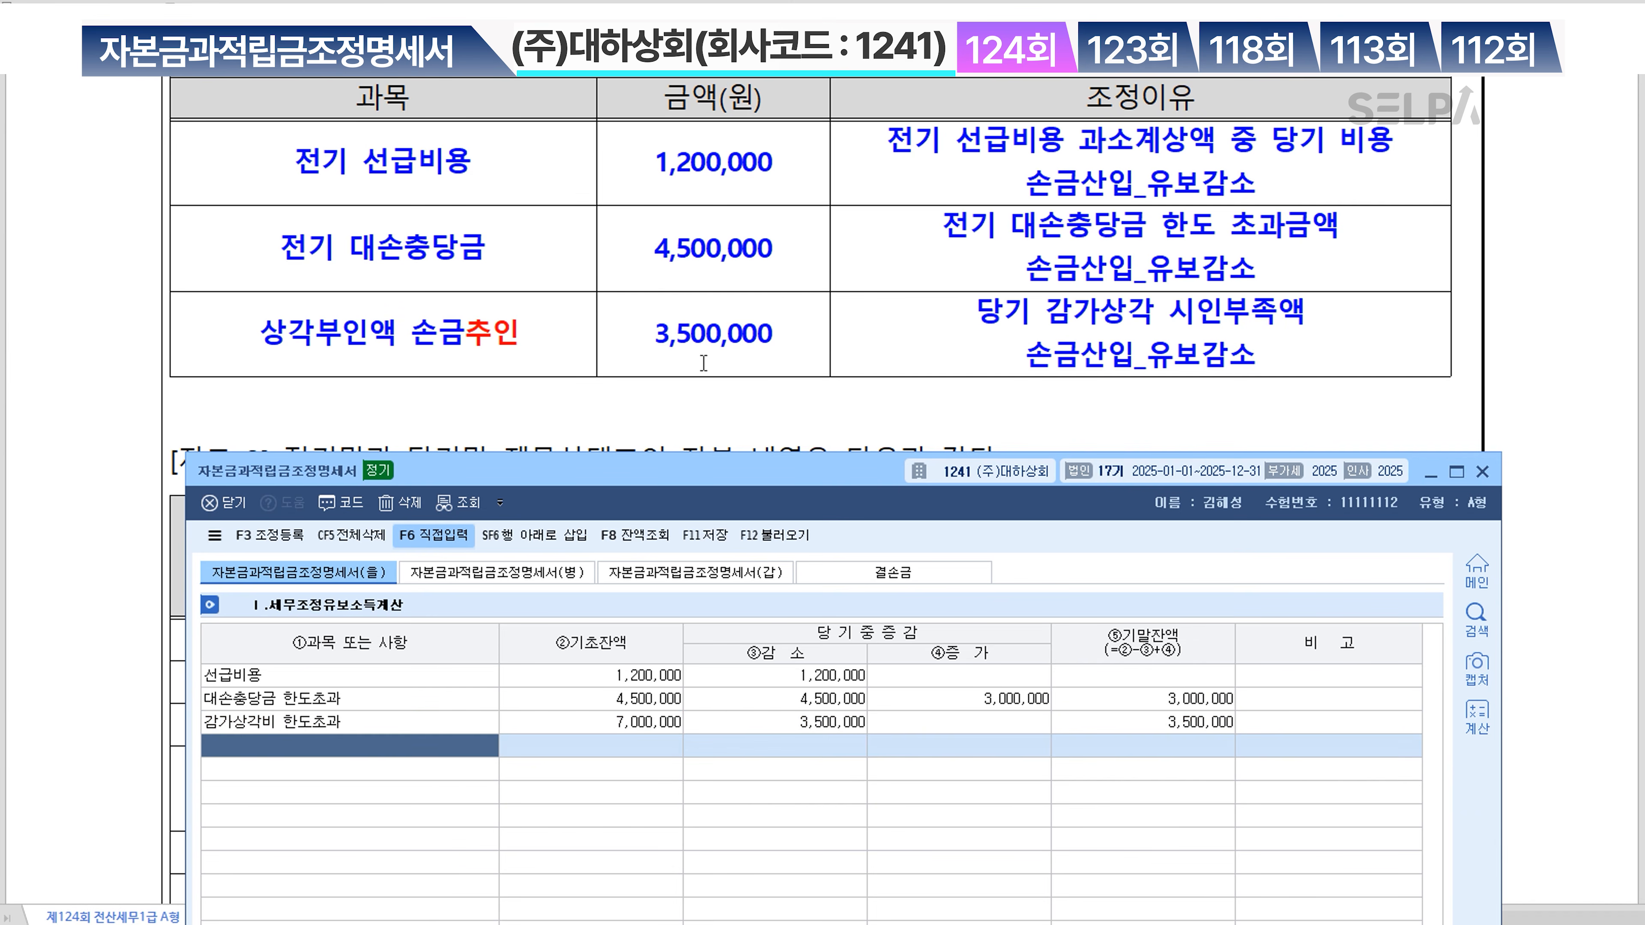
Go to the equity table in [자료 3] and open the 자본금과적립금조정명세서(갑) form
scroll(710, 358, down, 3)
scroll(711, 358, down, 2)
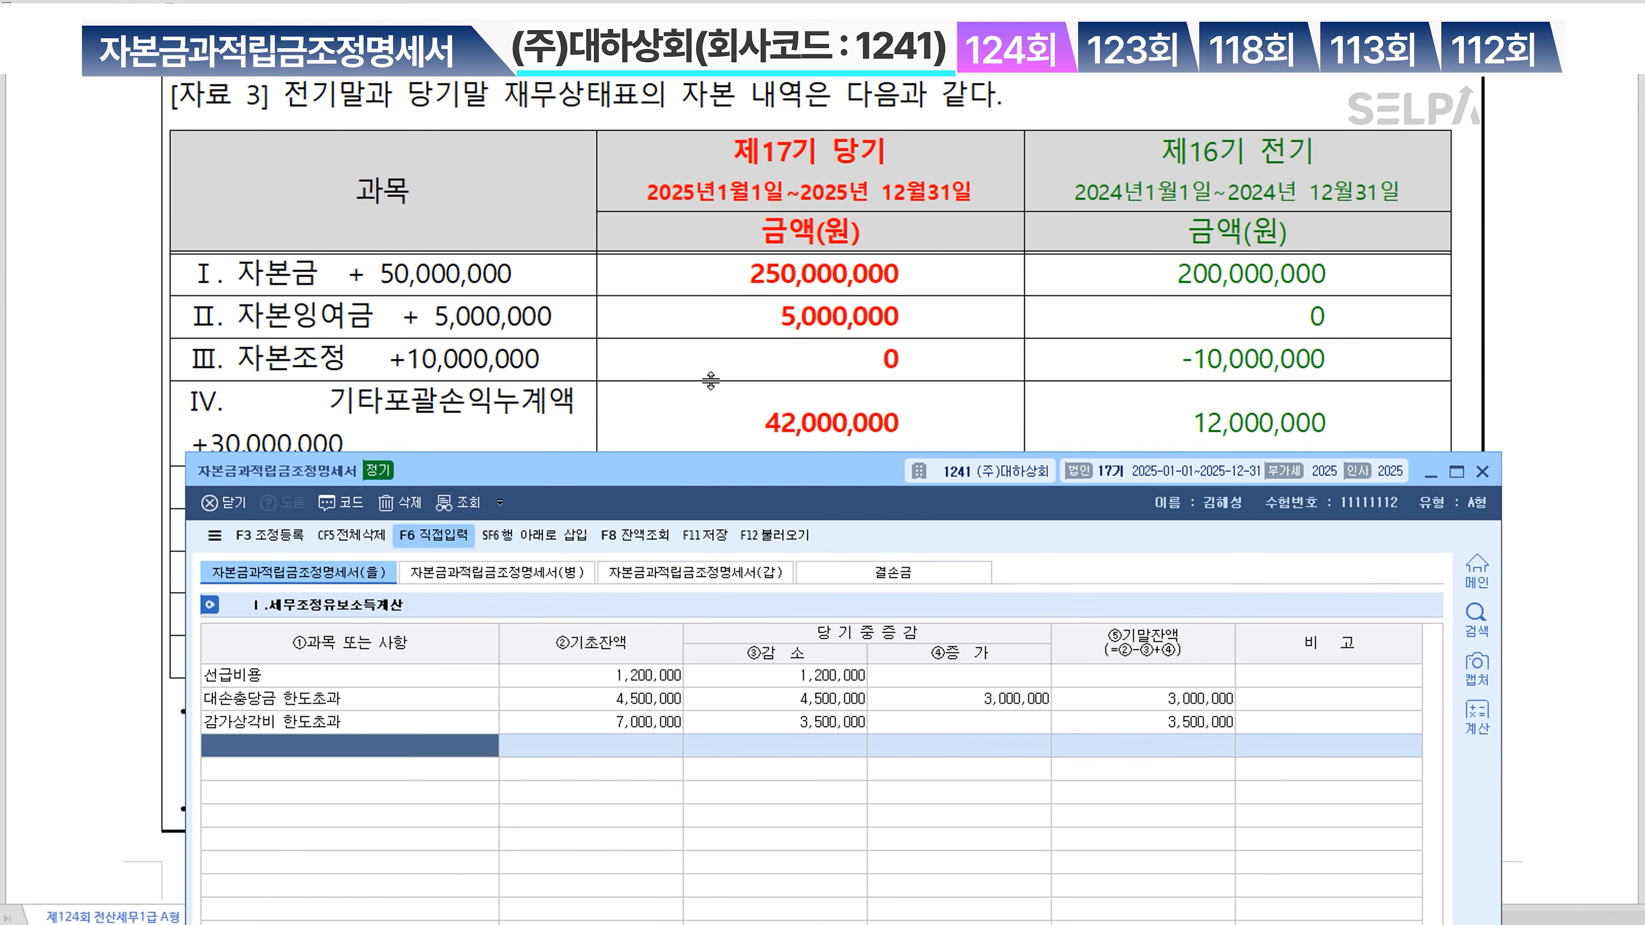
click(518, 580)
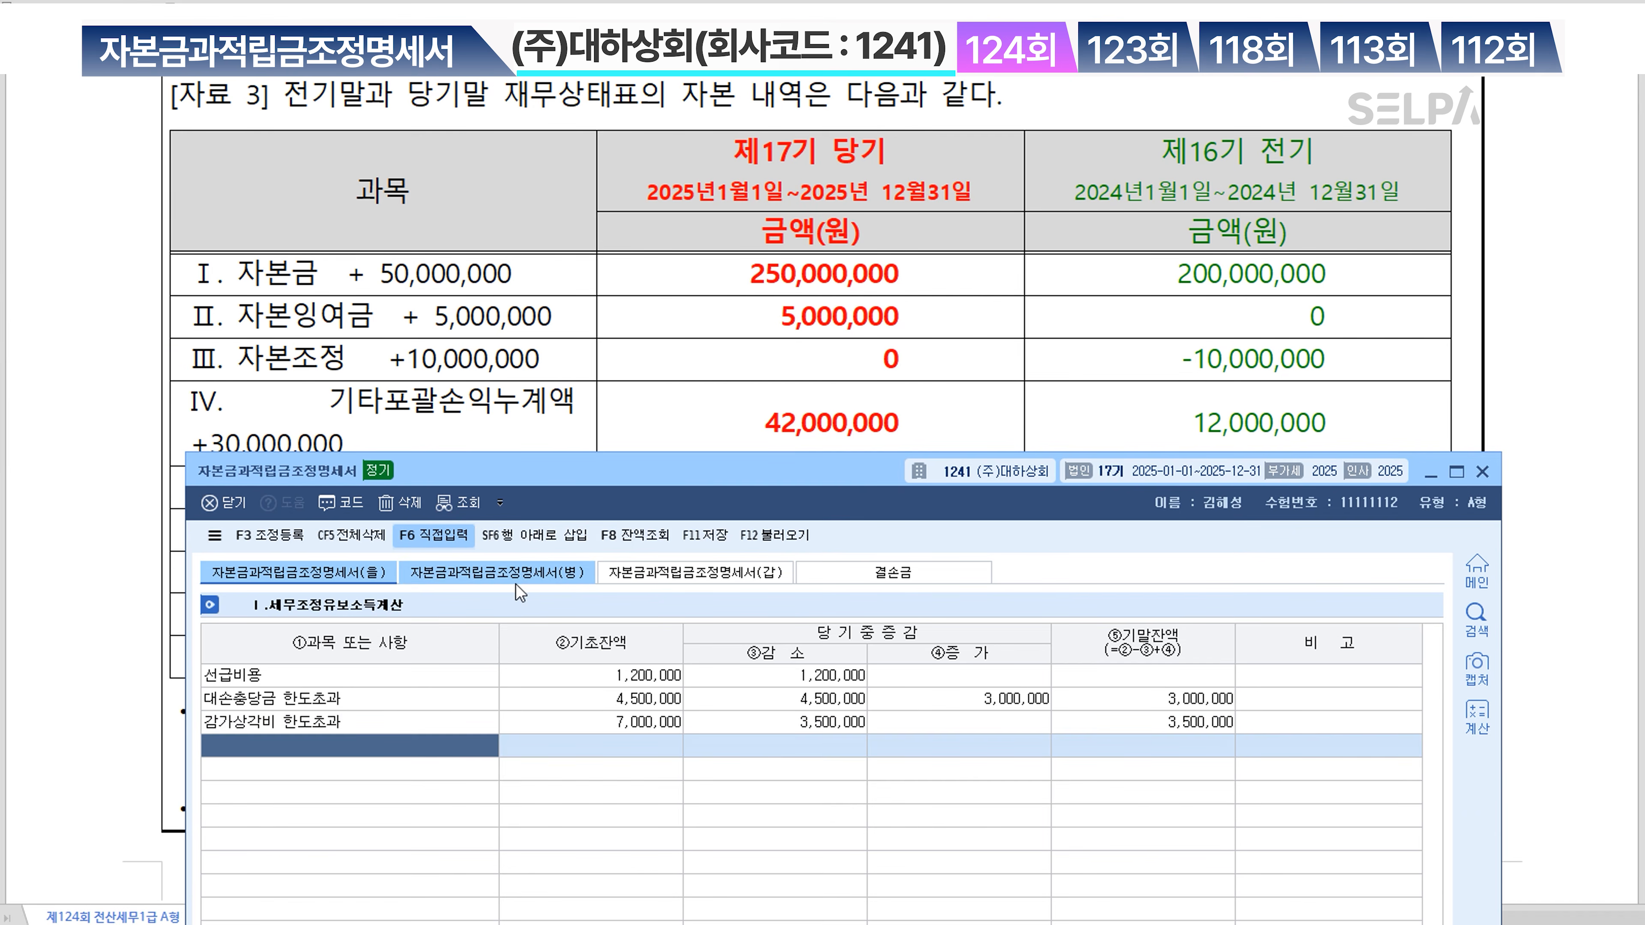
click(680, 580)
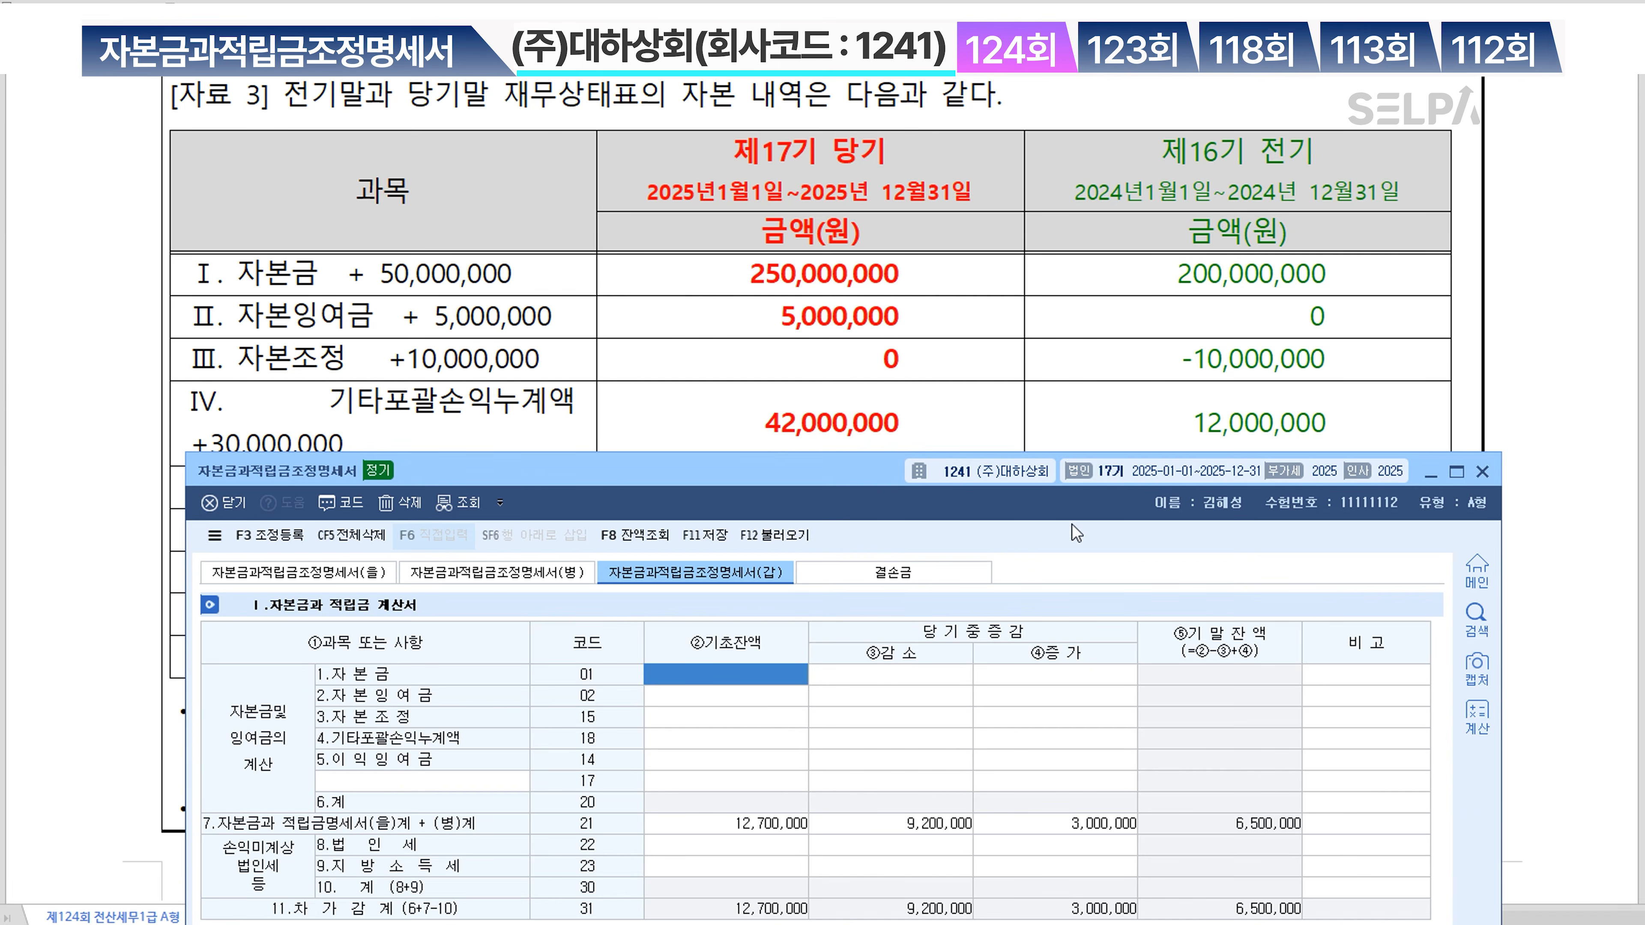
Enter 200,000,000 as the opening balance (기초잔액) for 자본금, following the 제16기 전기 column
scroll(1235, 240, down, 2)
scroll(1235, 240, down, 2)
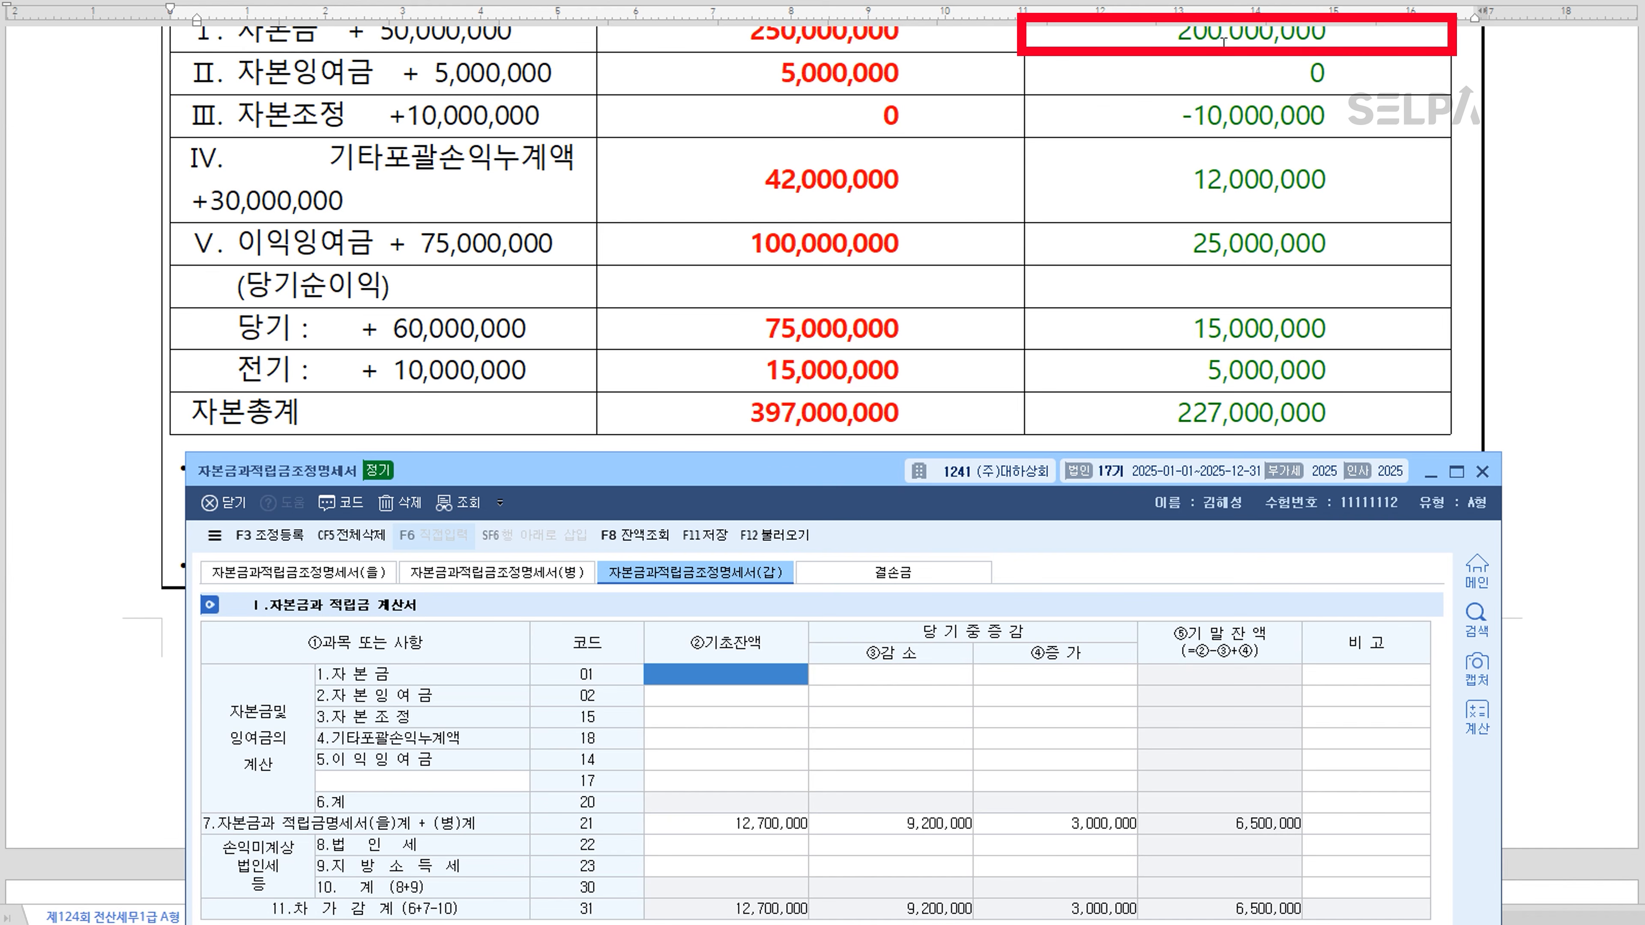
click(745, 675)
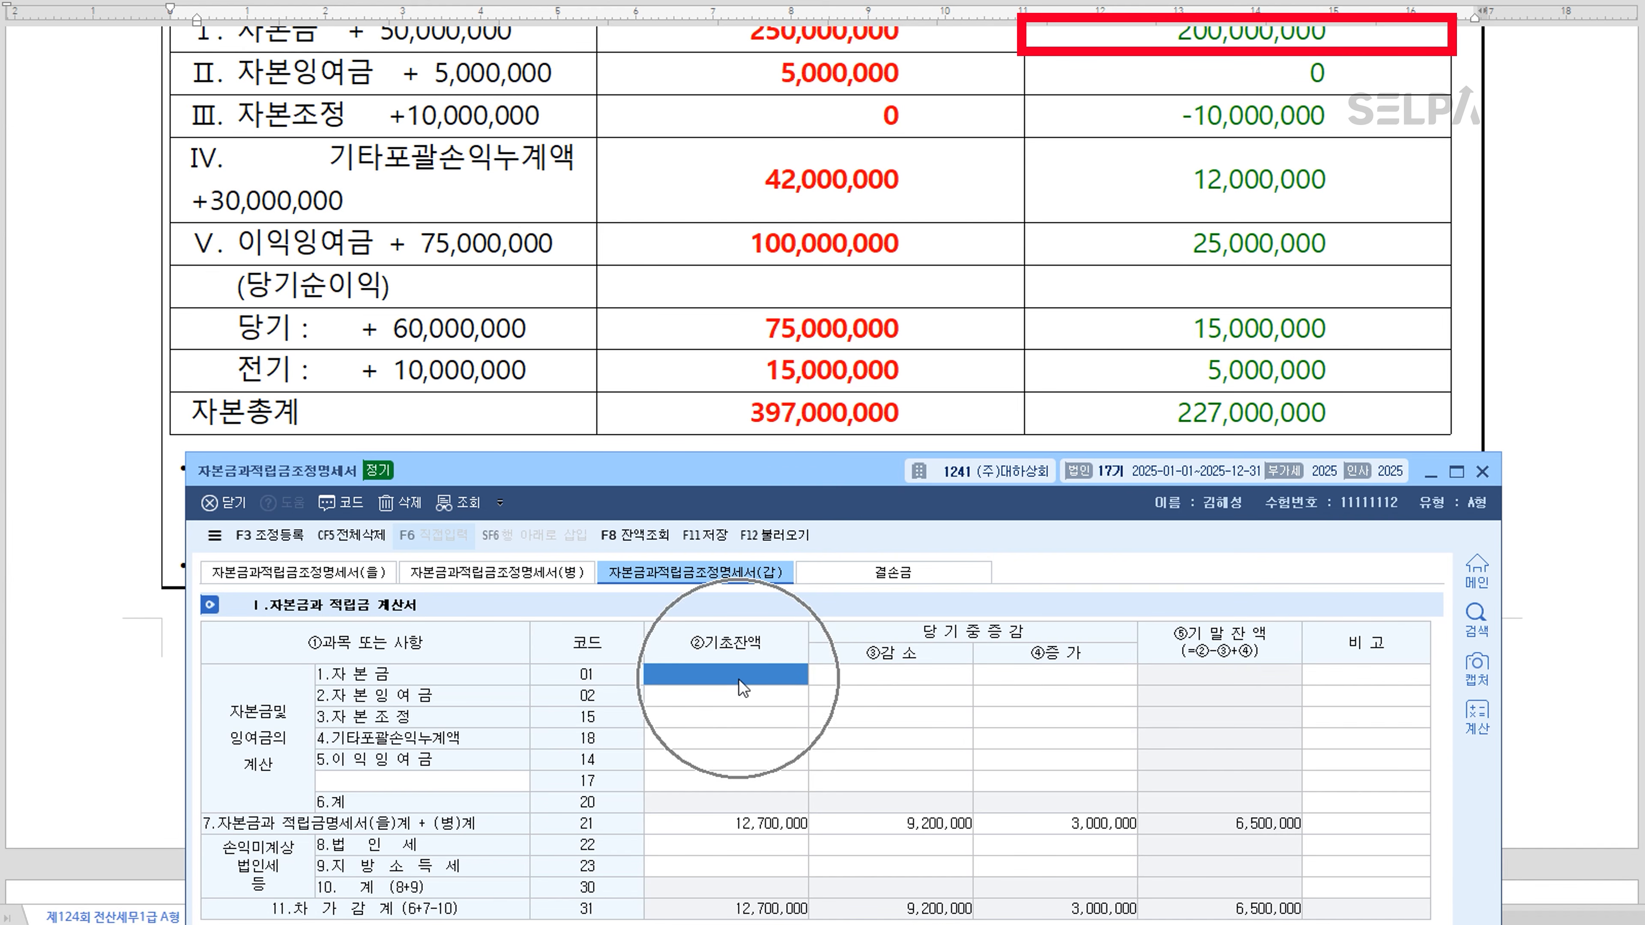
text(200000000)
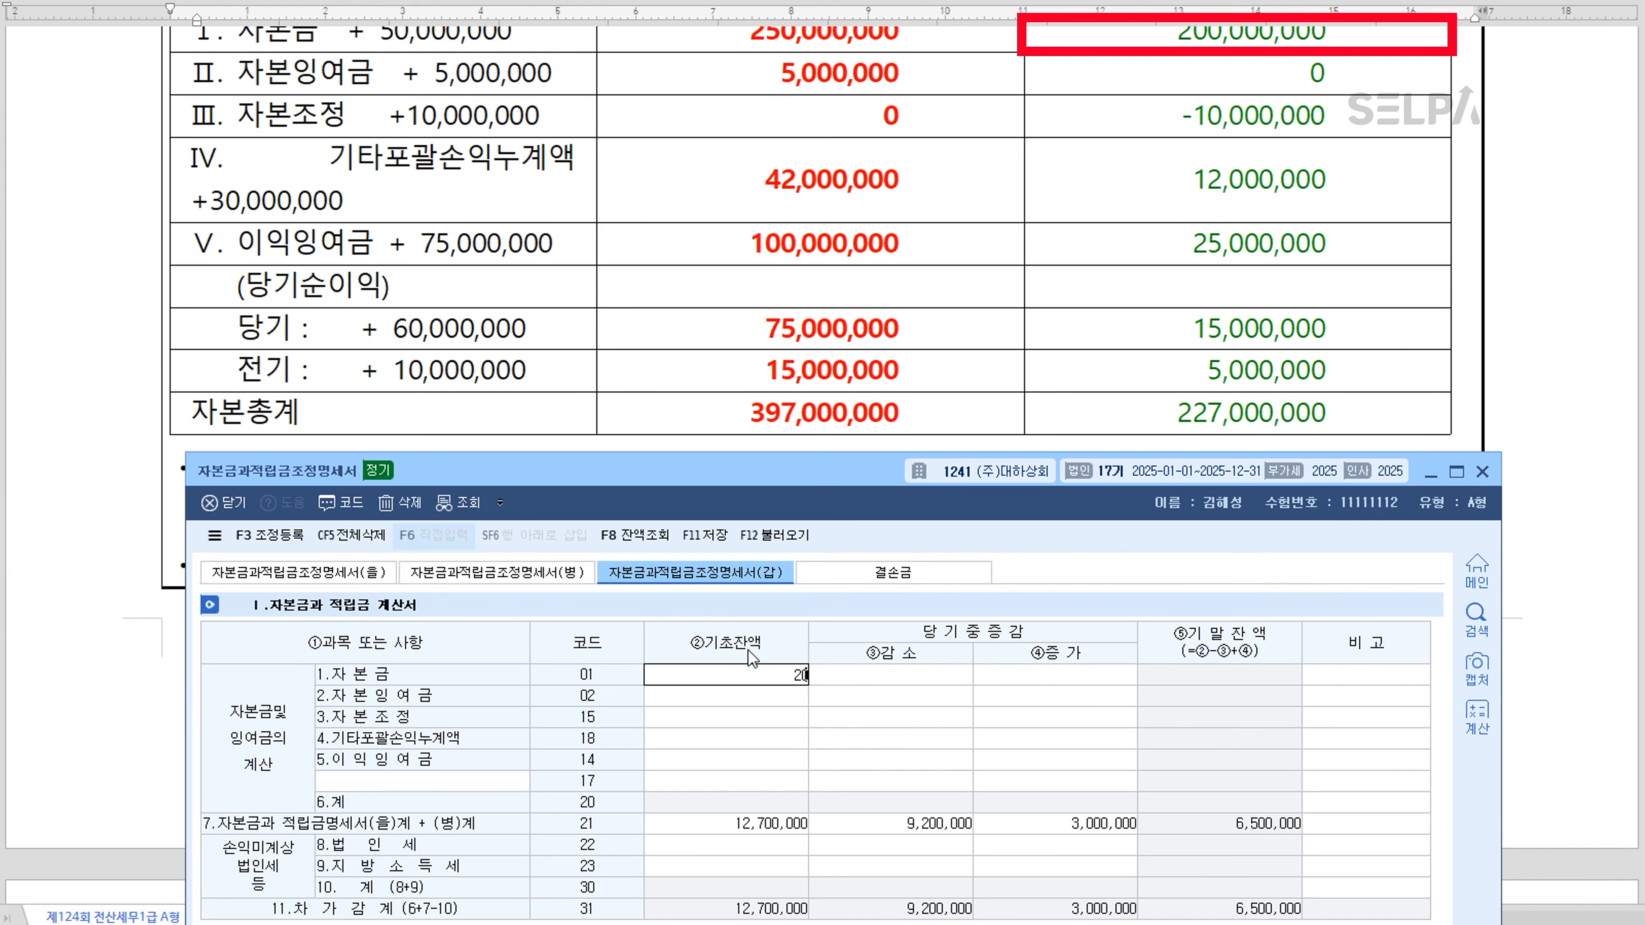
key(Return)
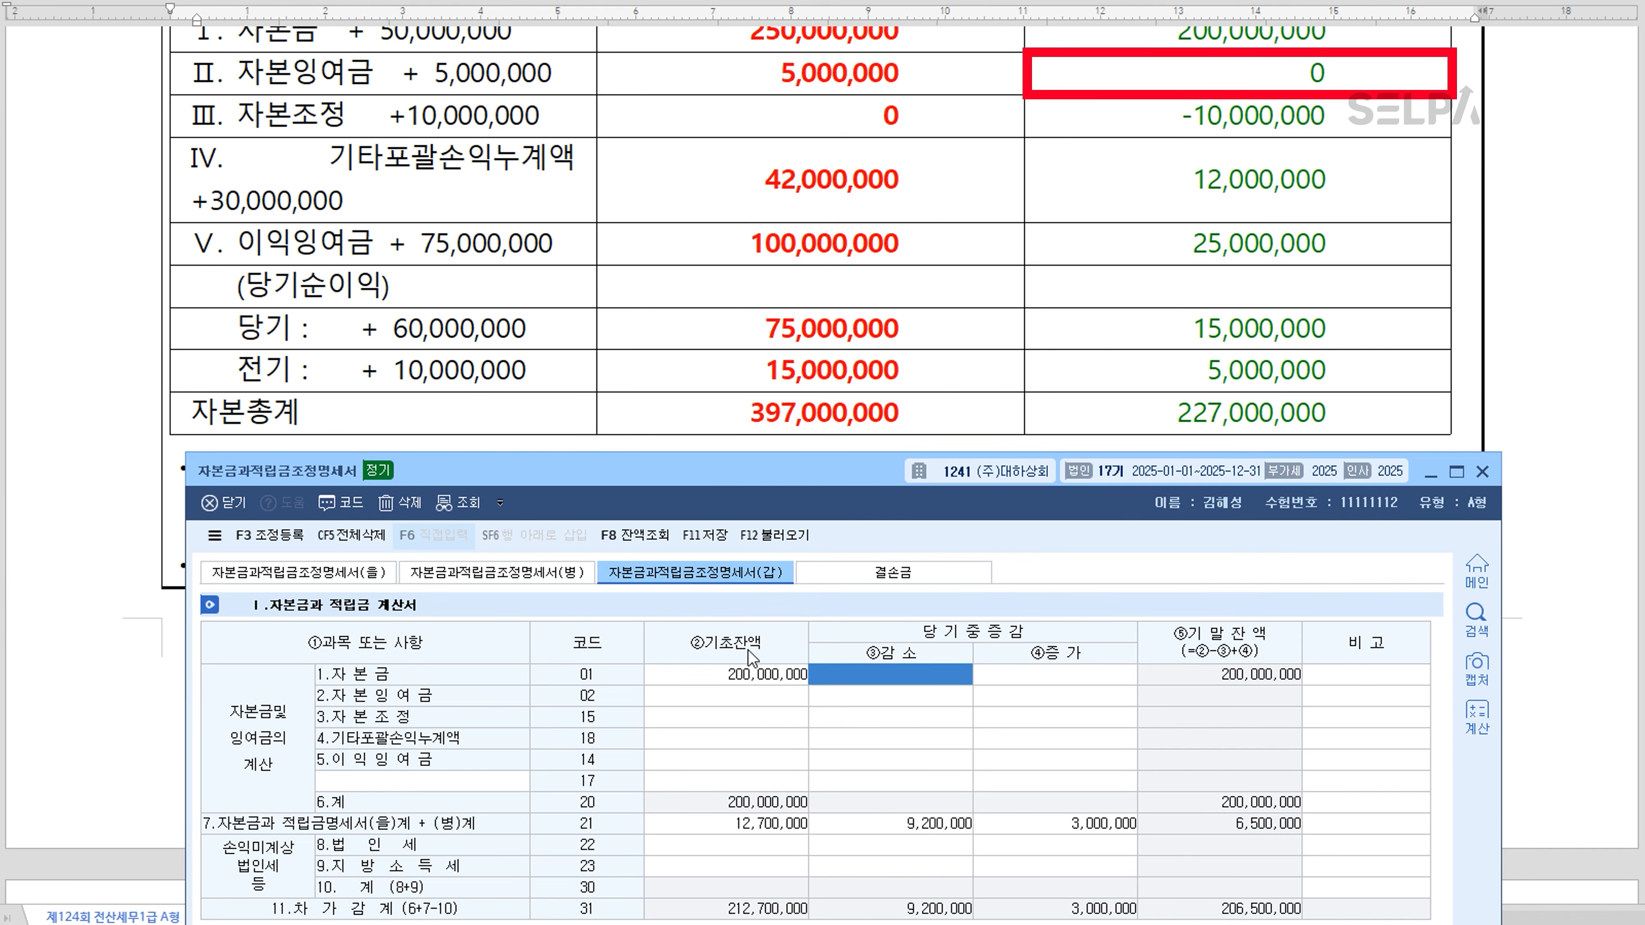
key(Return)
key(Return)
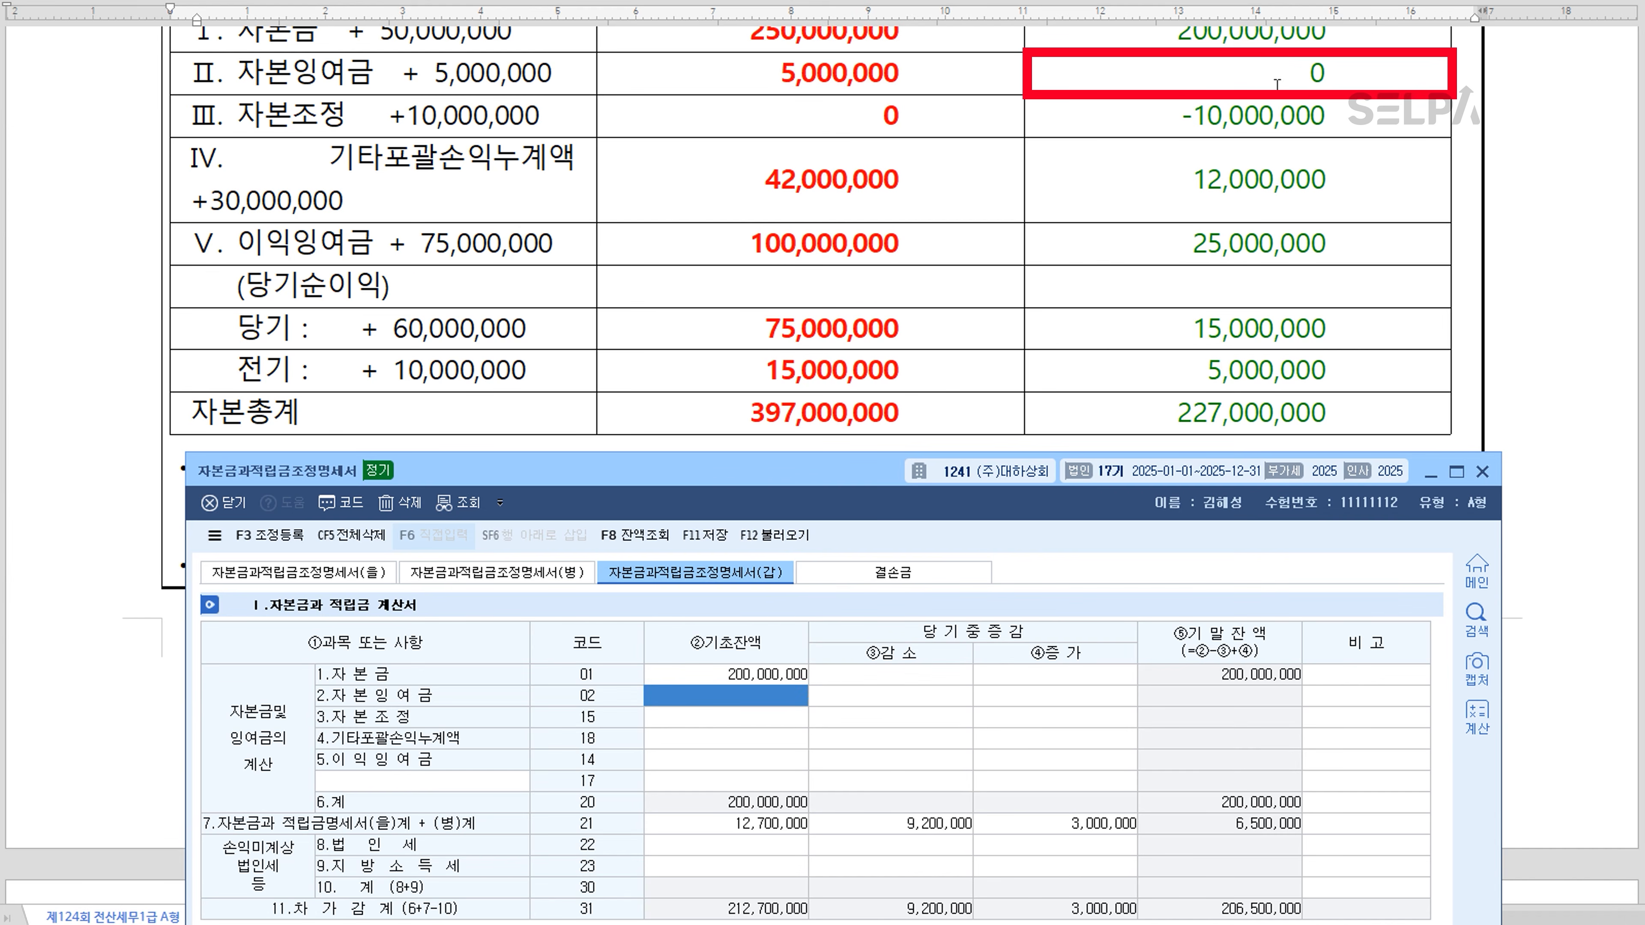
Leave 자본잉여금 blank and enter -10,000,000 as the opening balance (기초잔액) for 자본조정
key(Down)
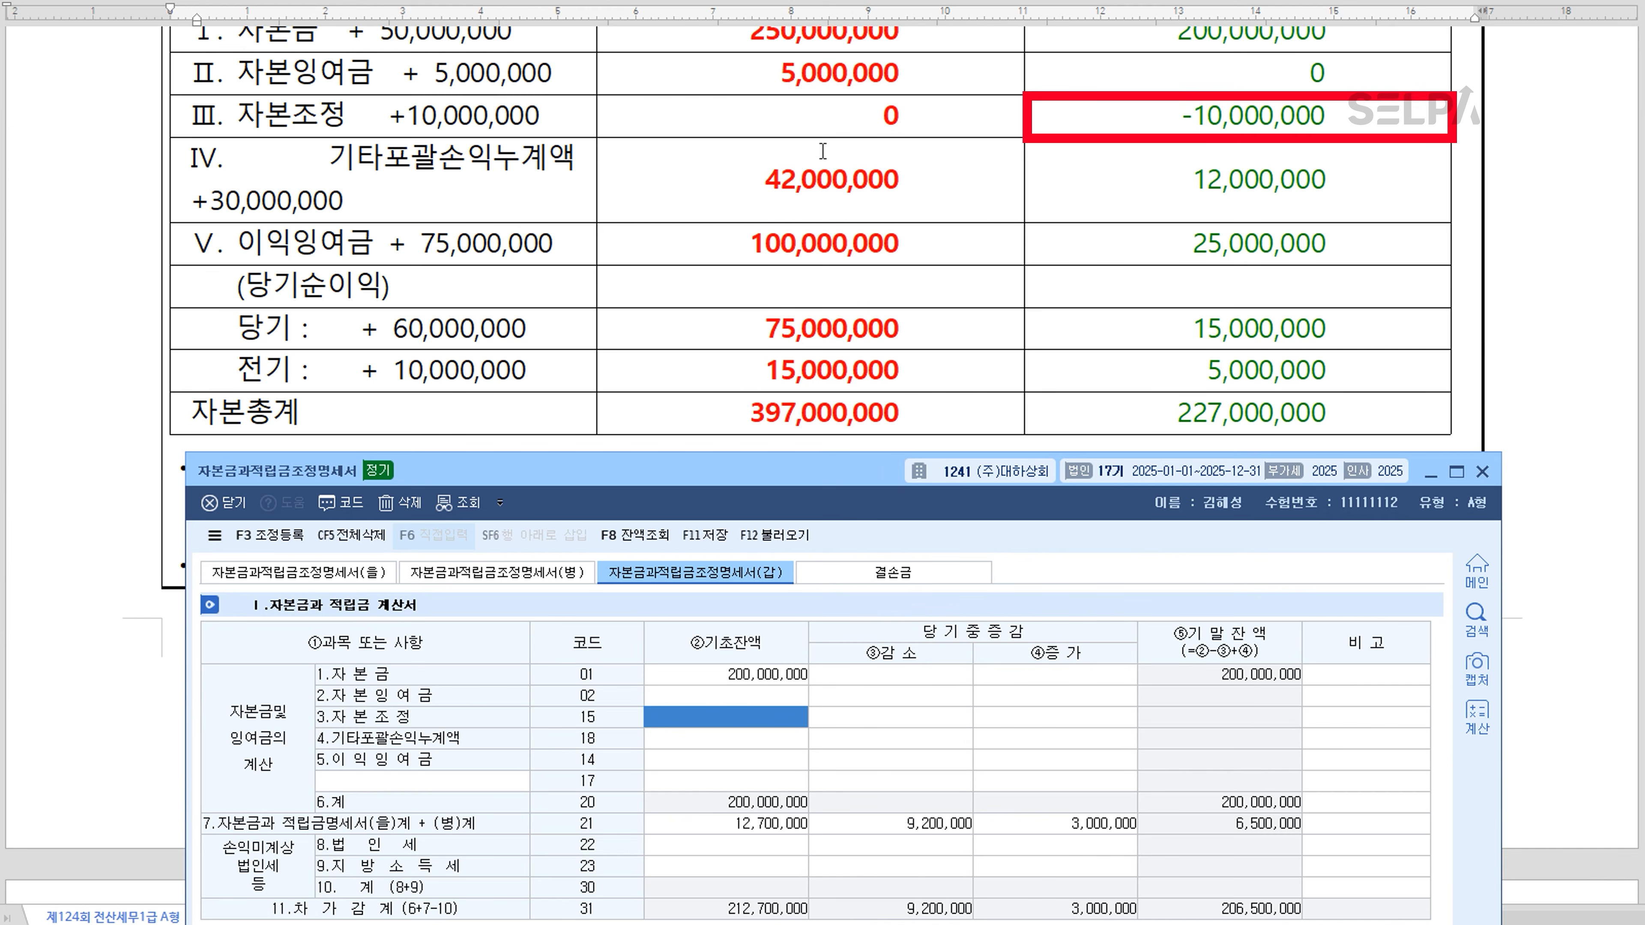
text(1)
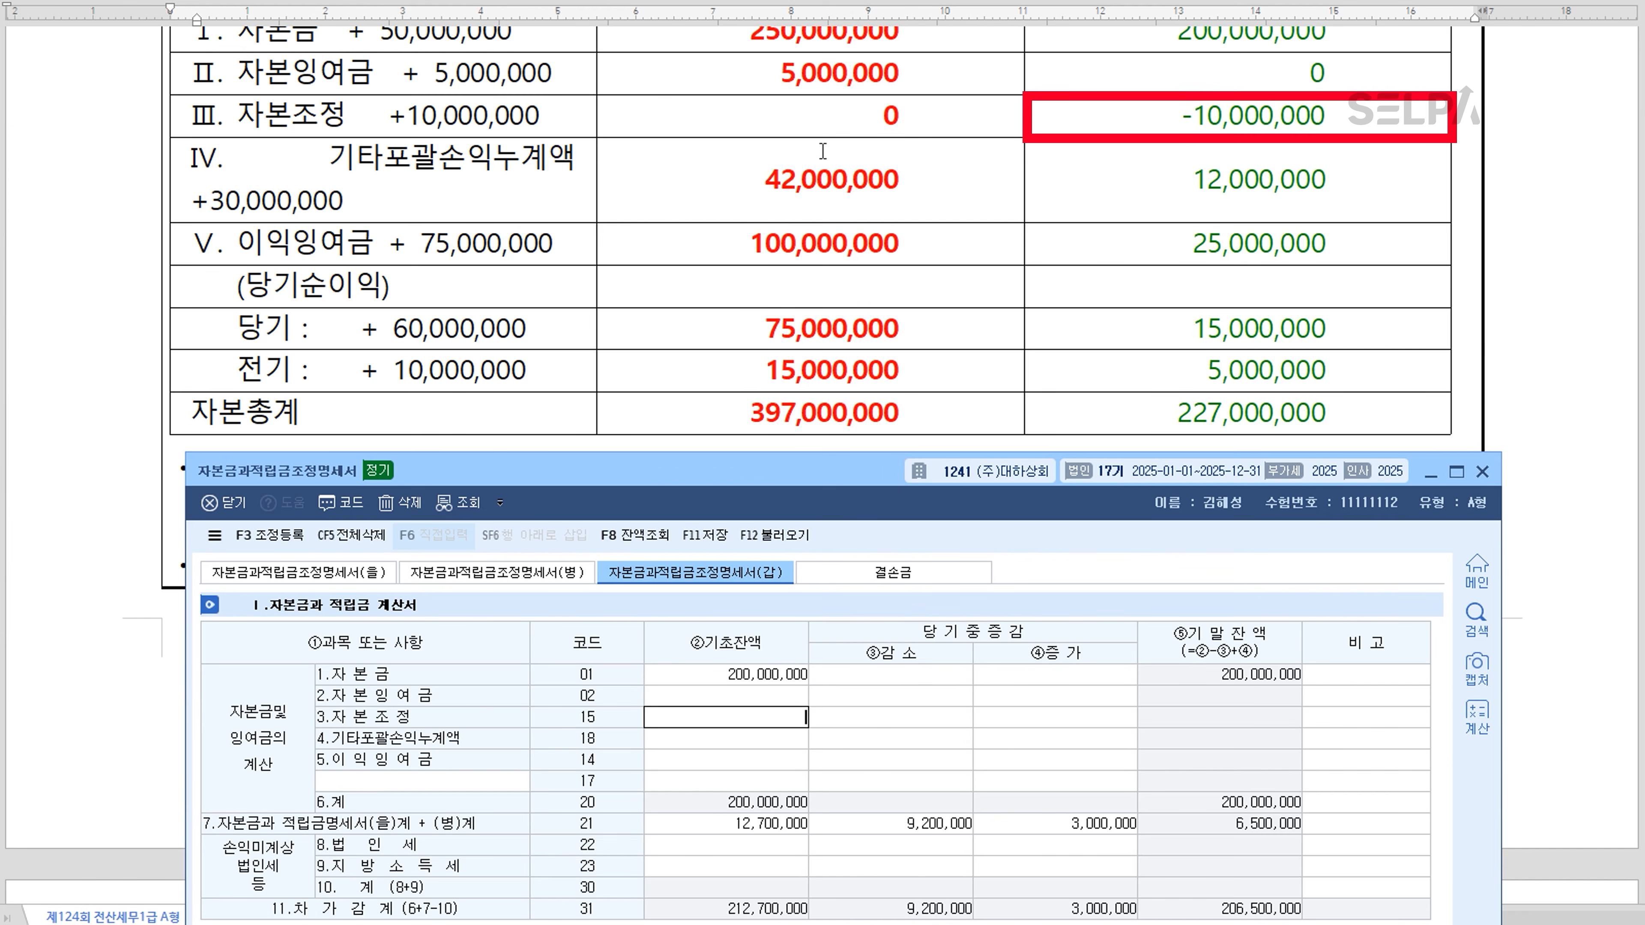
text(0,000,000)
key(Return)
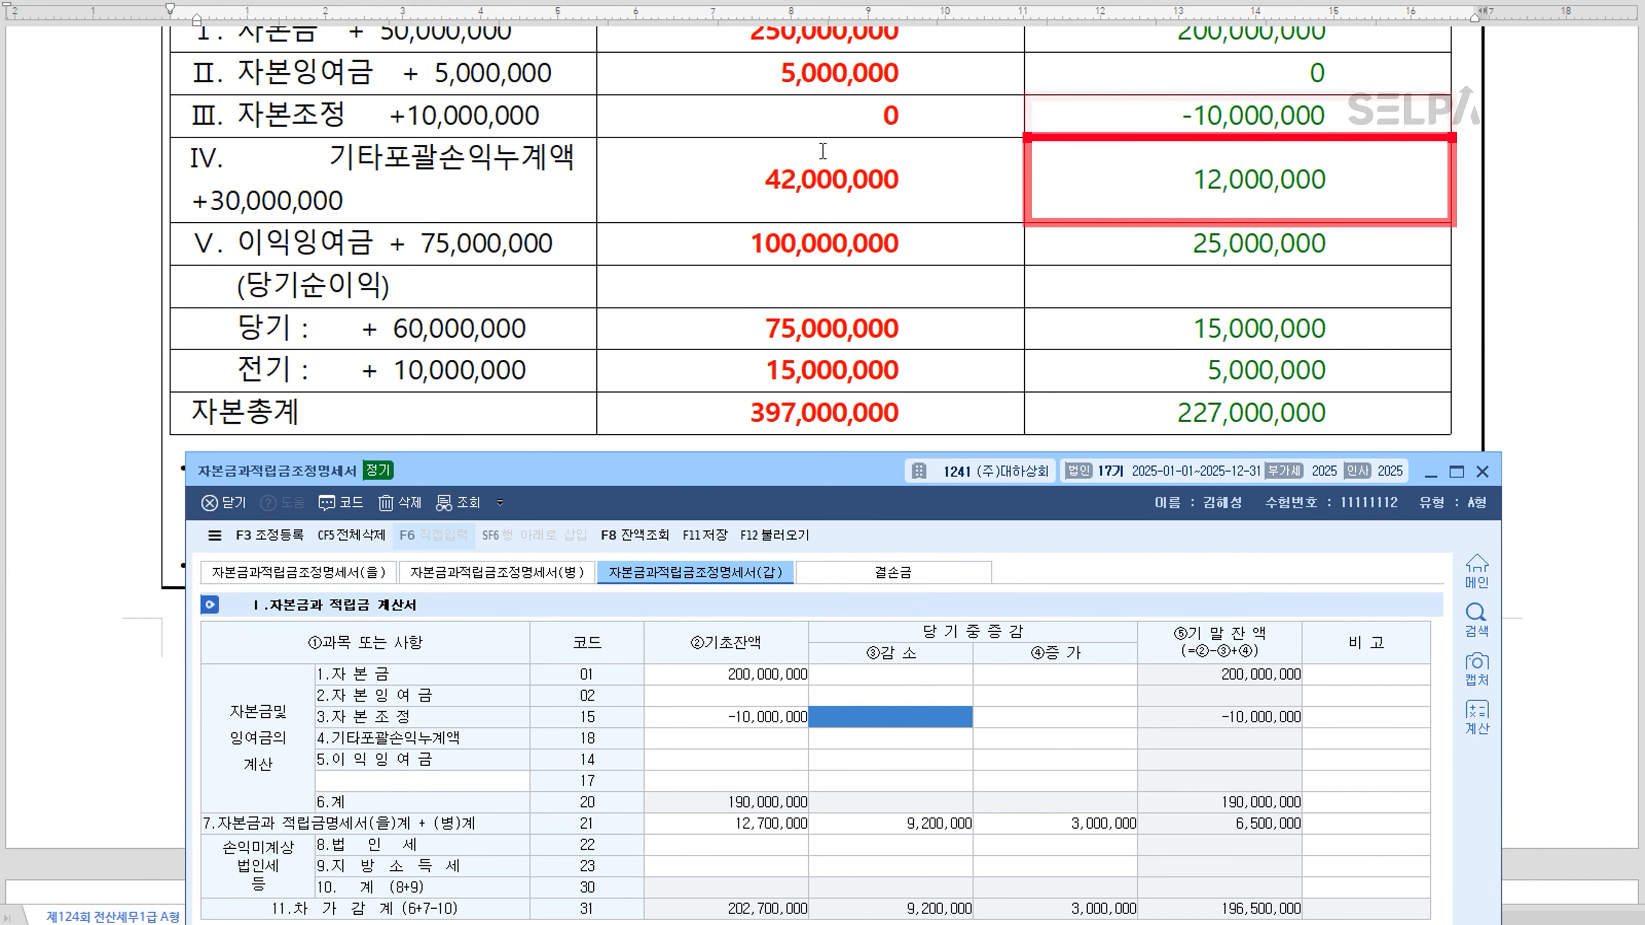
Enter opening balances (기초잔액) of 12,000,000 for 기타포괄손익누계액 and 25,000,000 for 이익잉여금
key(Down)
key(Left)
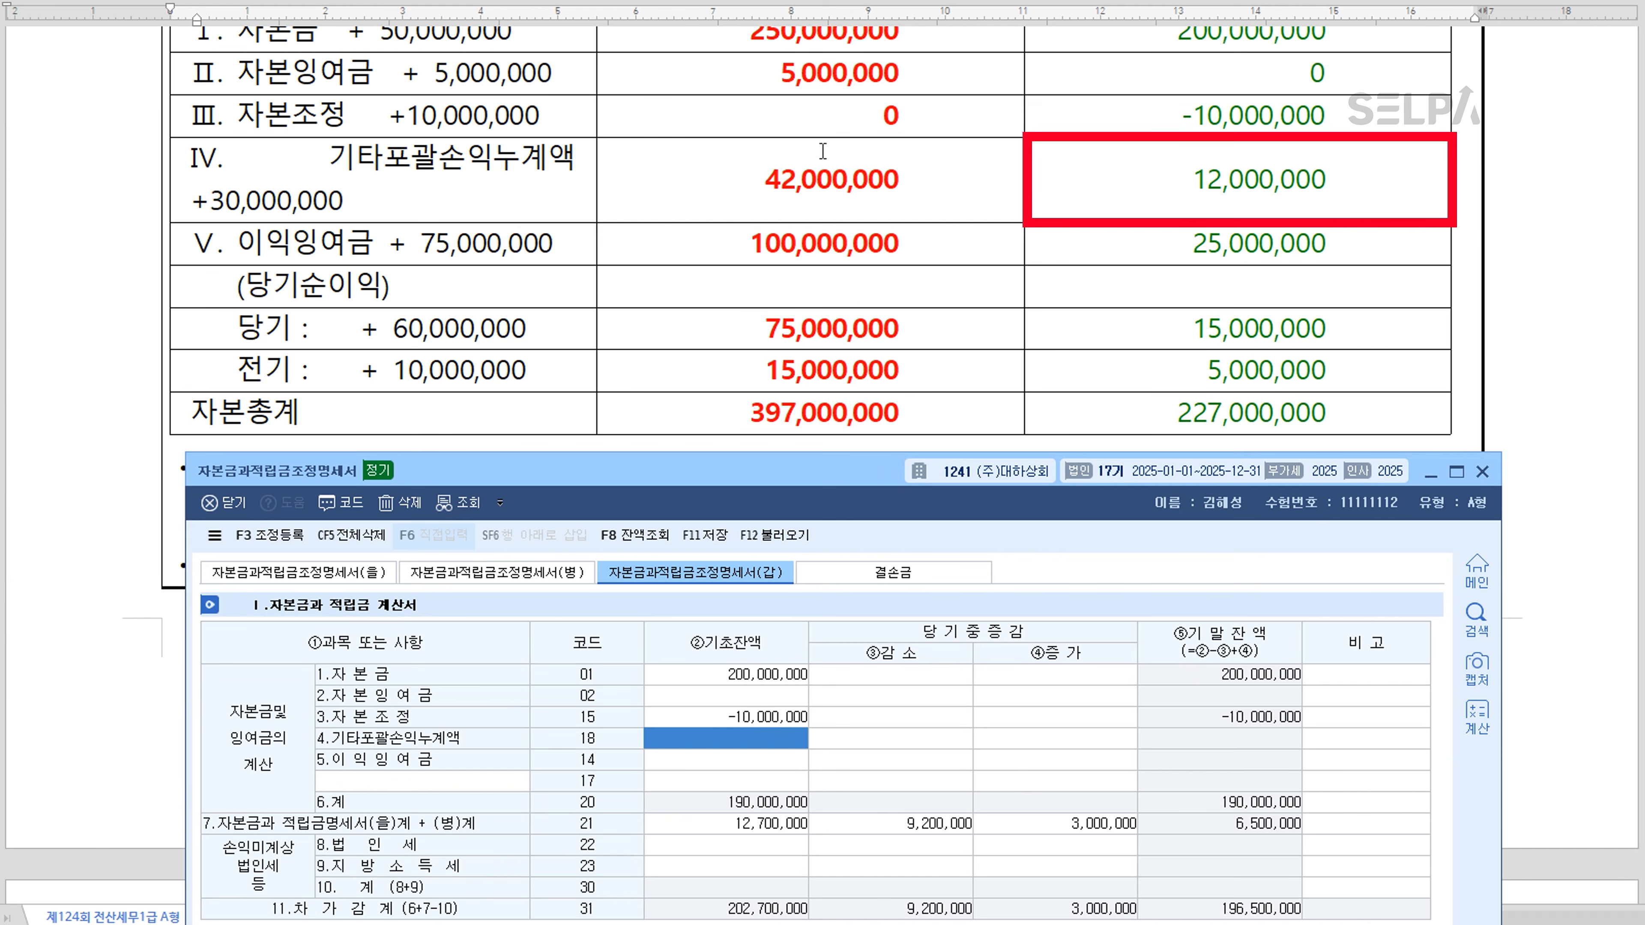
text(12000000)
key(Down)
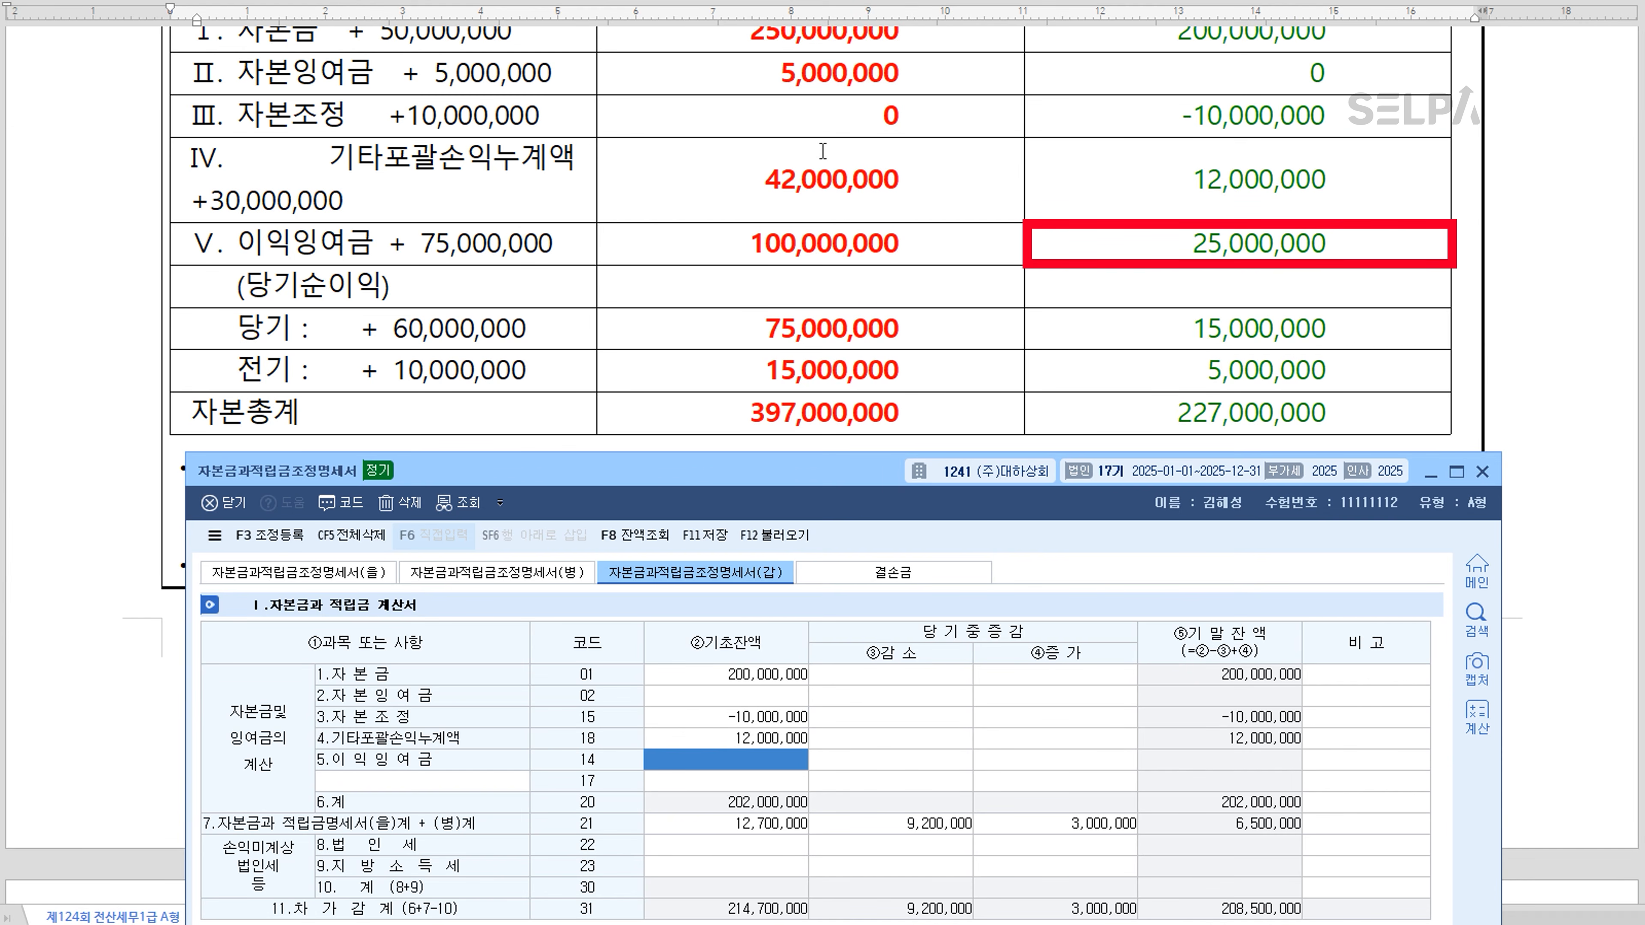
text(25000000)
key(Return)
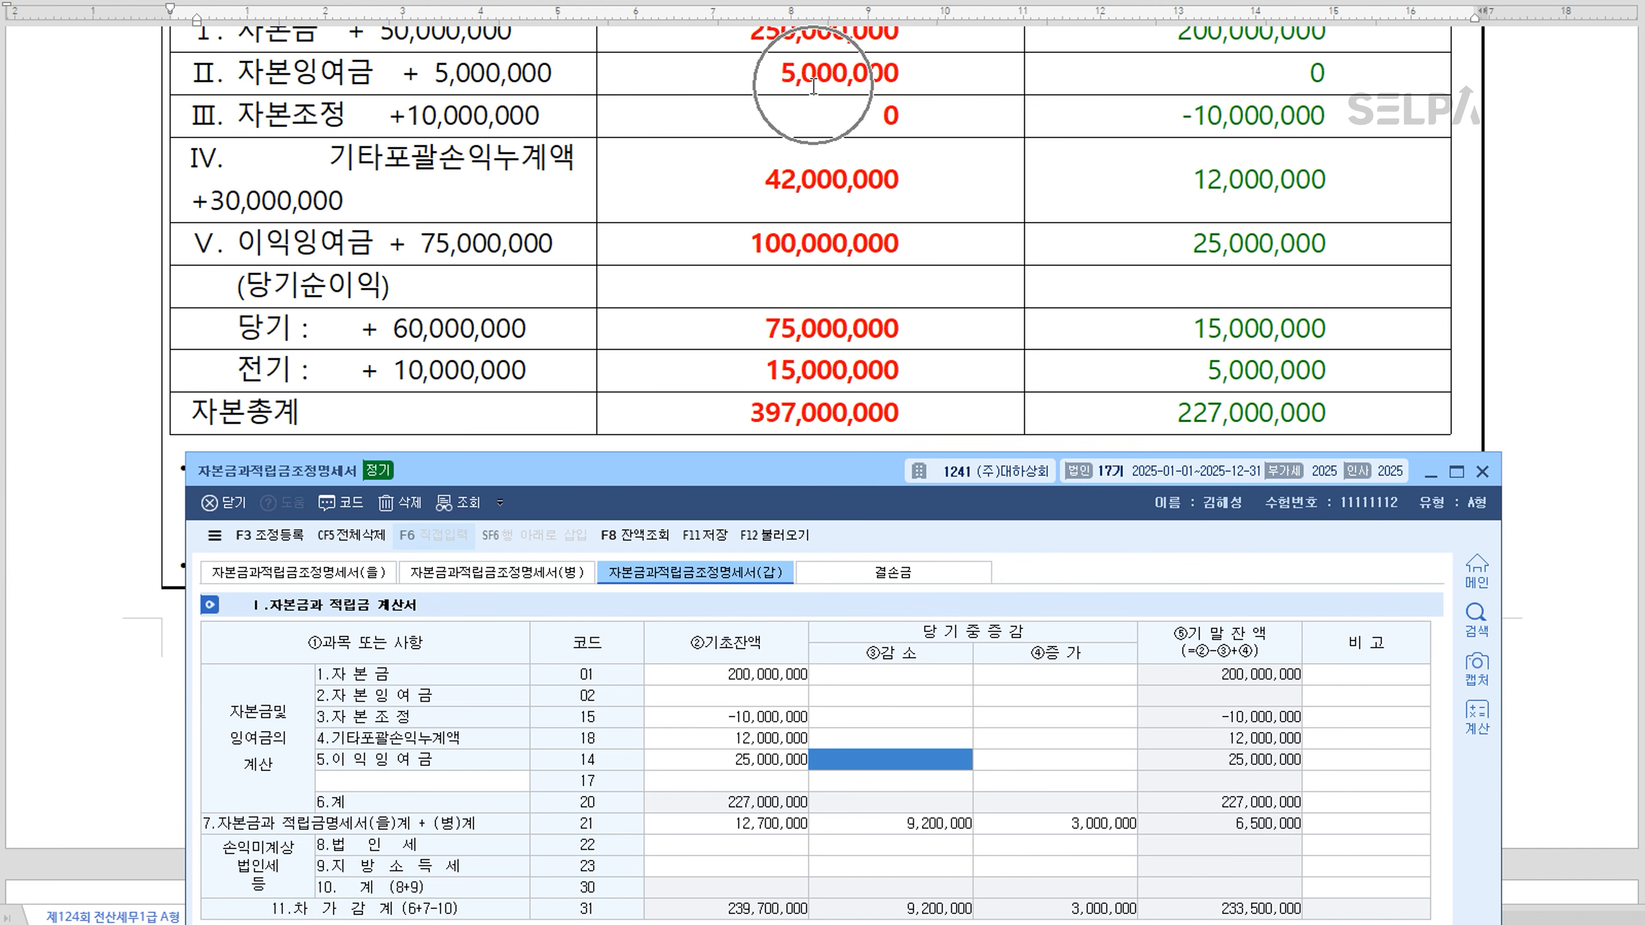
Enter current-period increases (증가) of 50,000,000 for 자본금 and 5,000,000 for 자본잉여금
scroll(814, 86, up, 2)
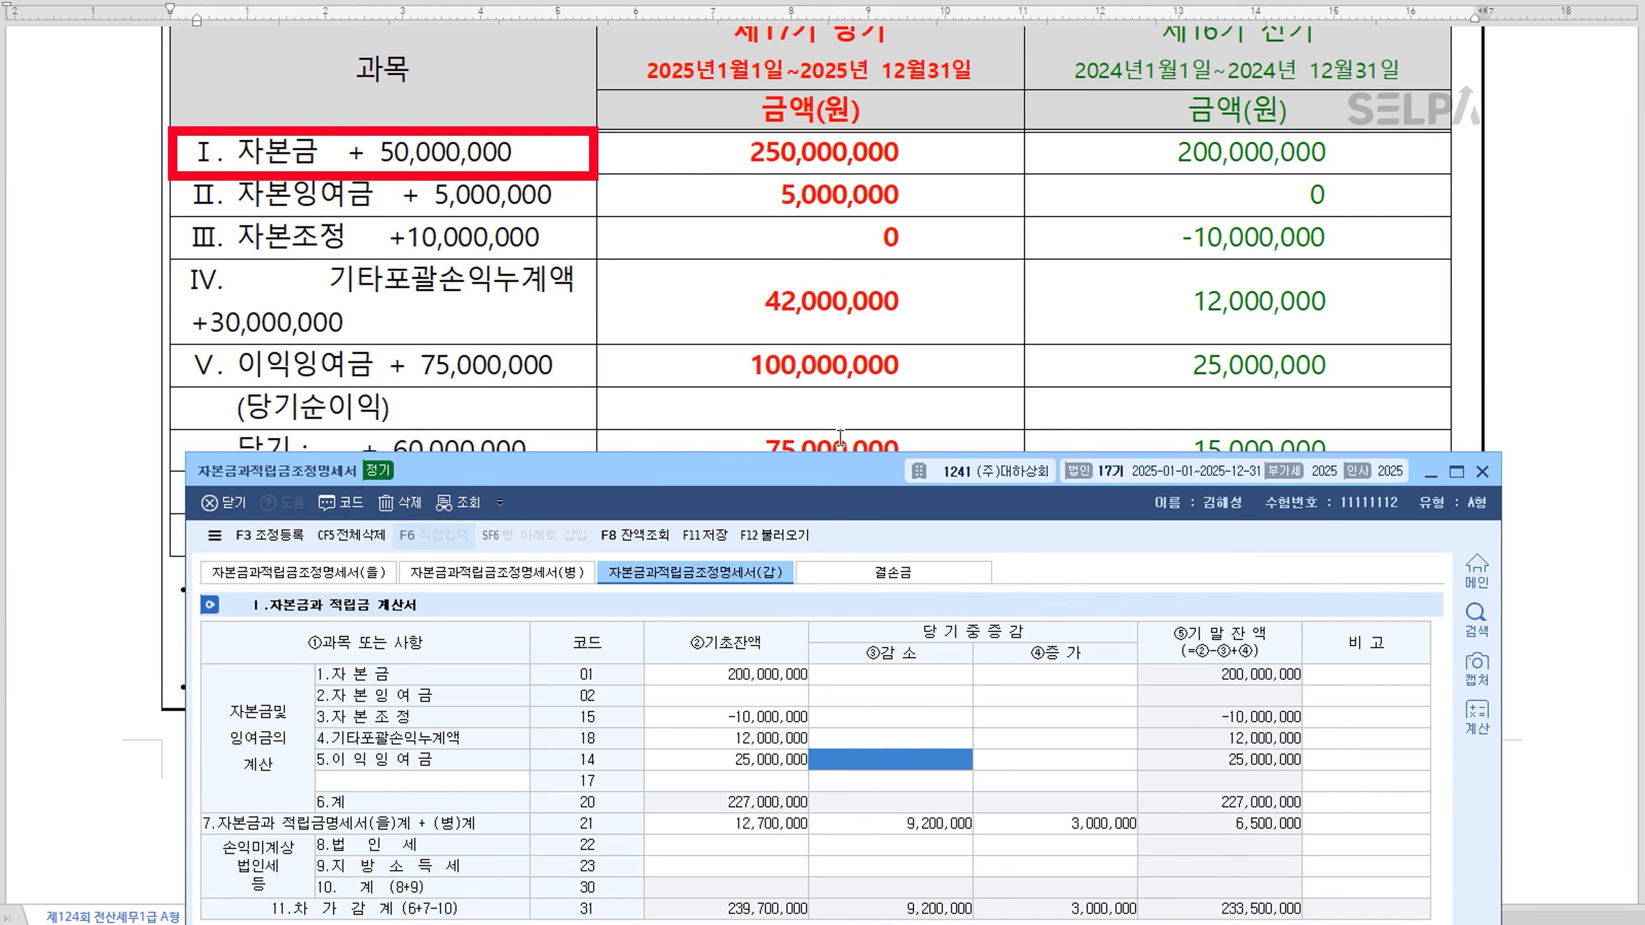
click(1039, 677)
text(5)
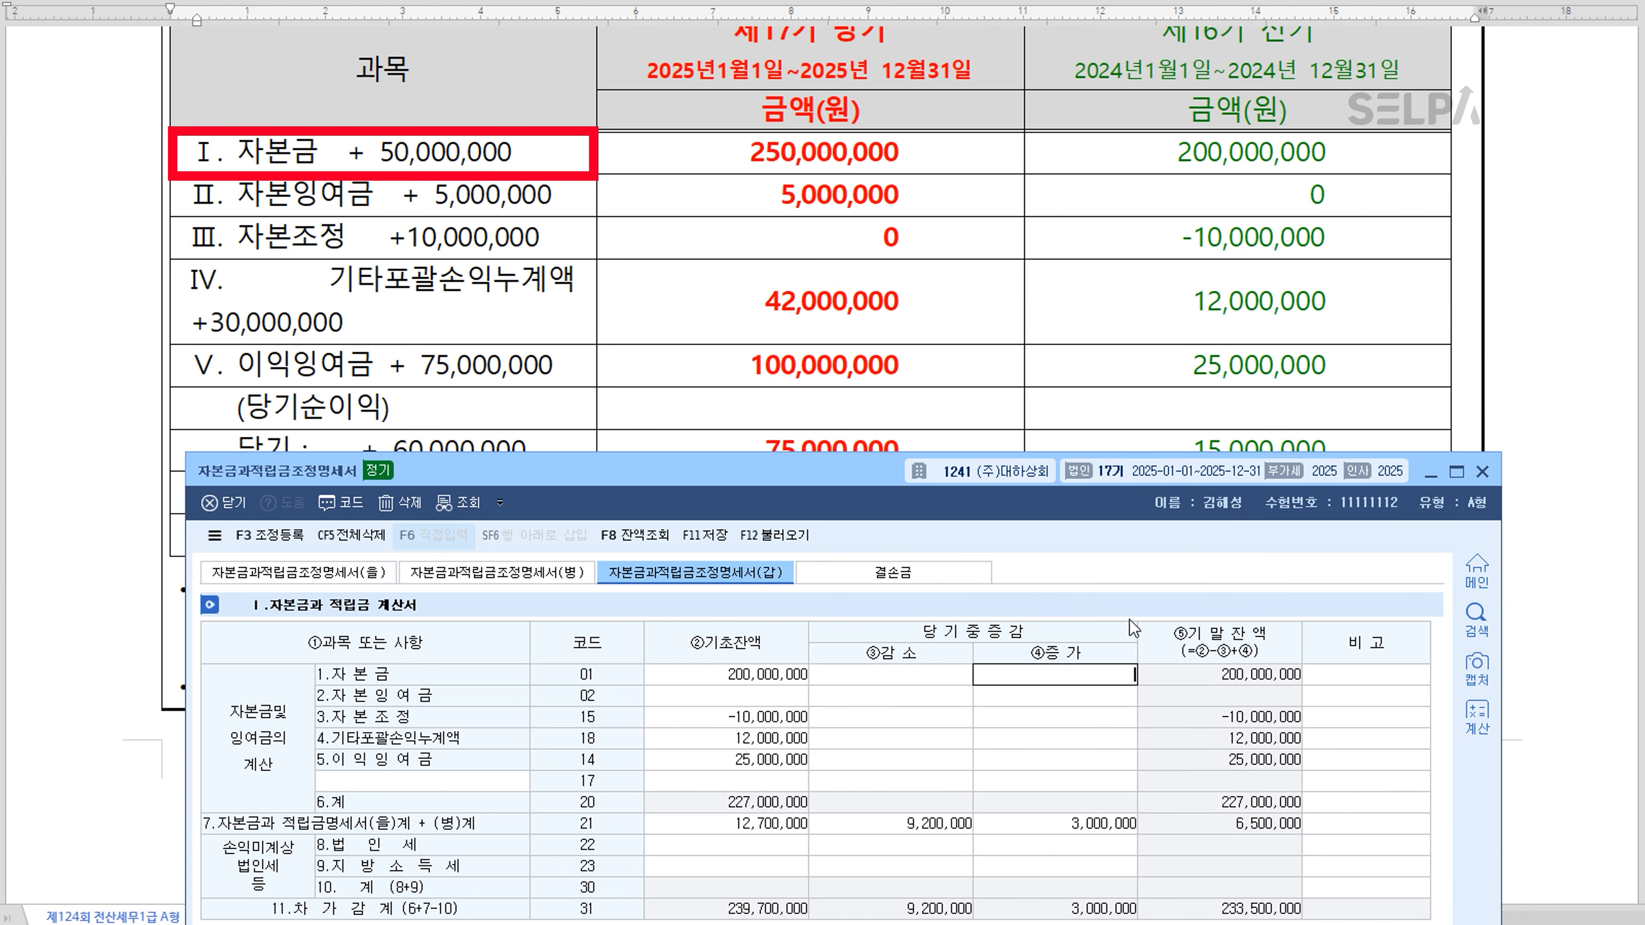
text(0,000,000)
key(Return)
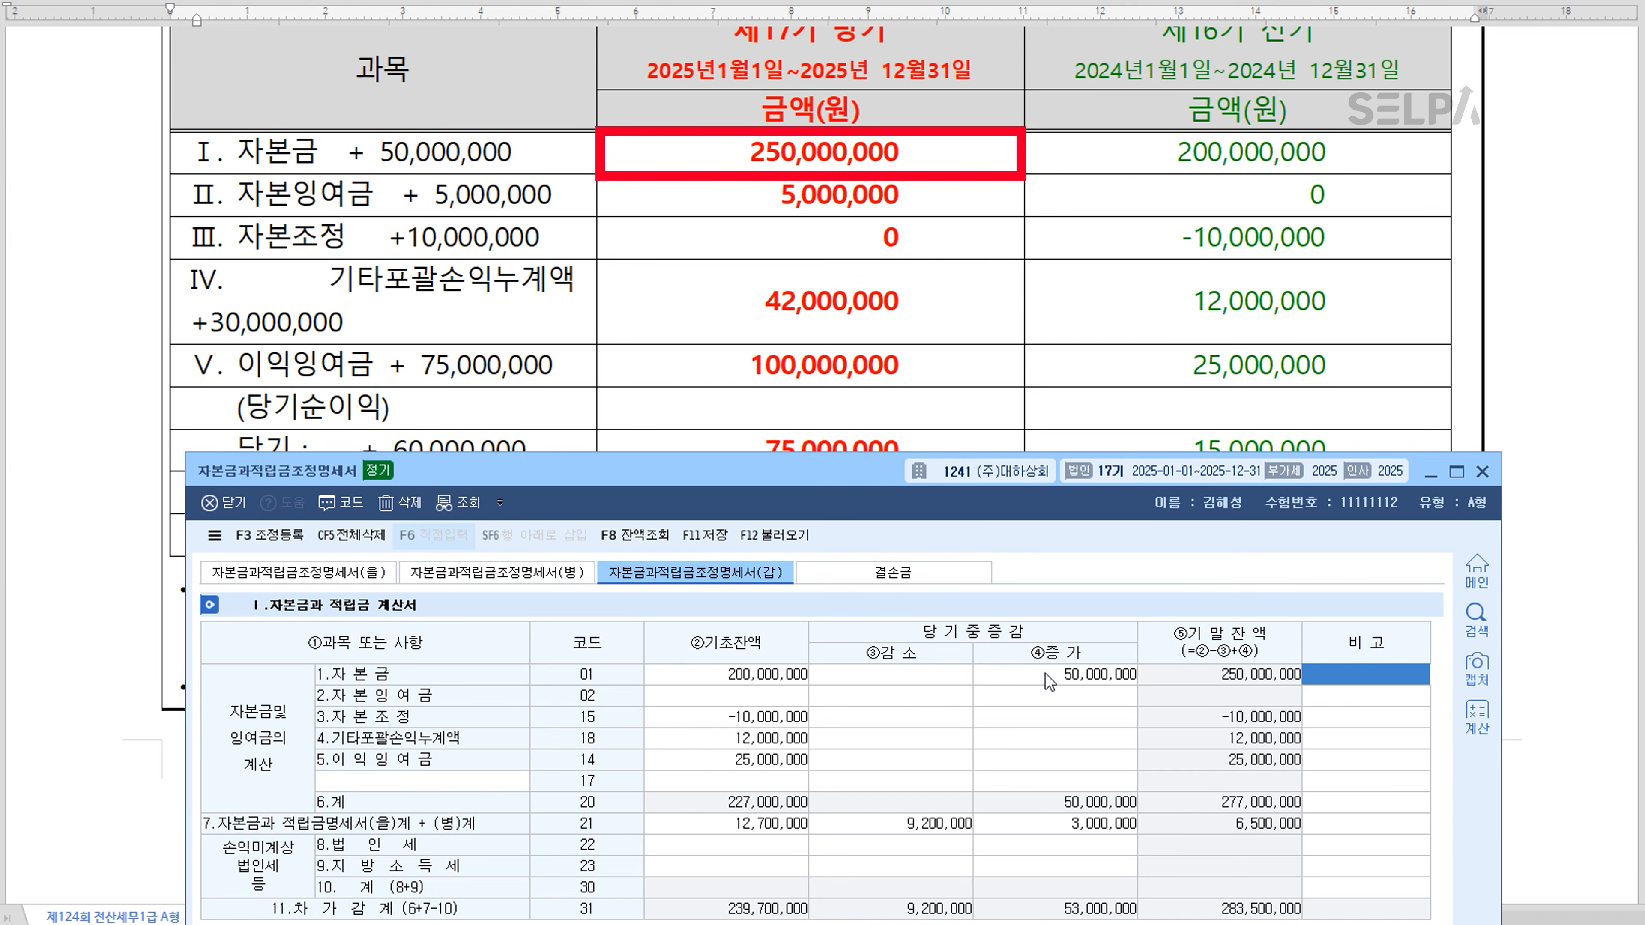
click(1061, 702)
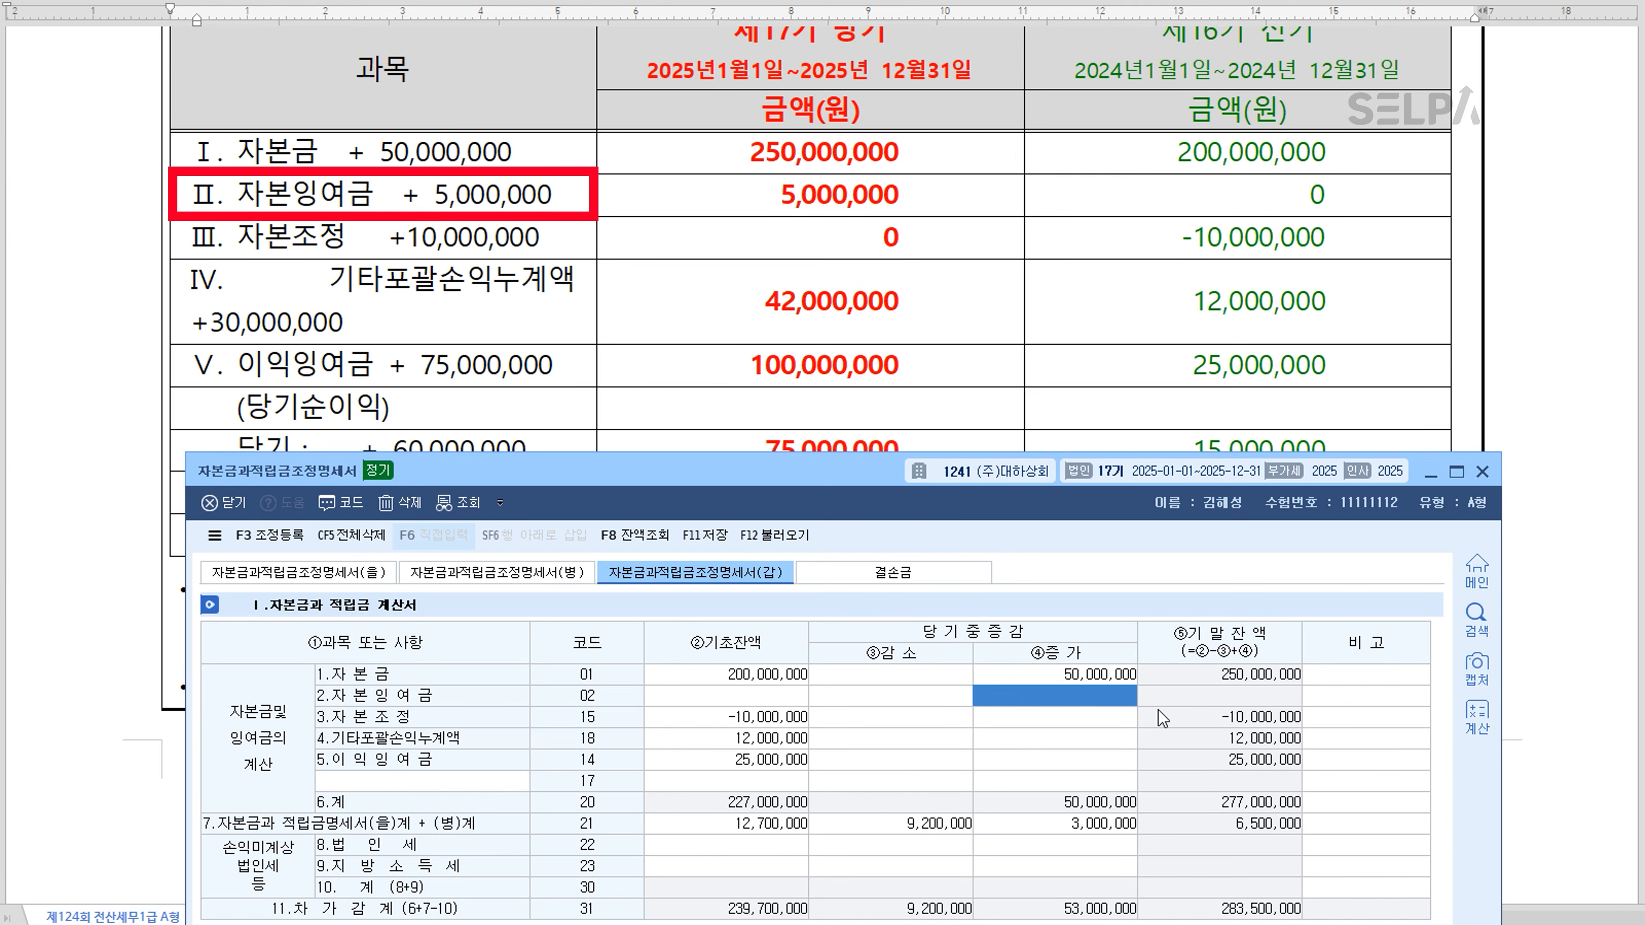
text(5000000)
key(Return)
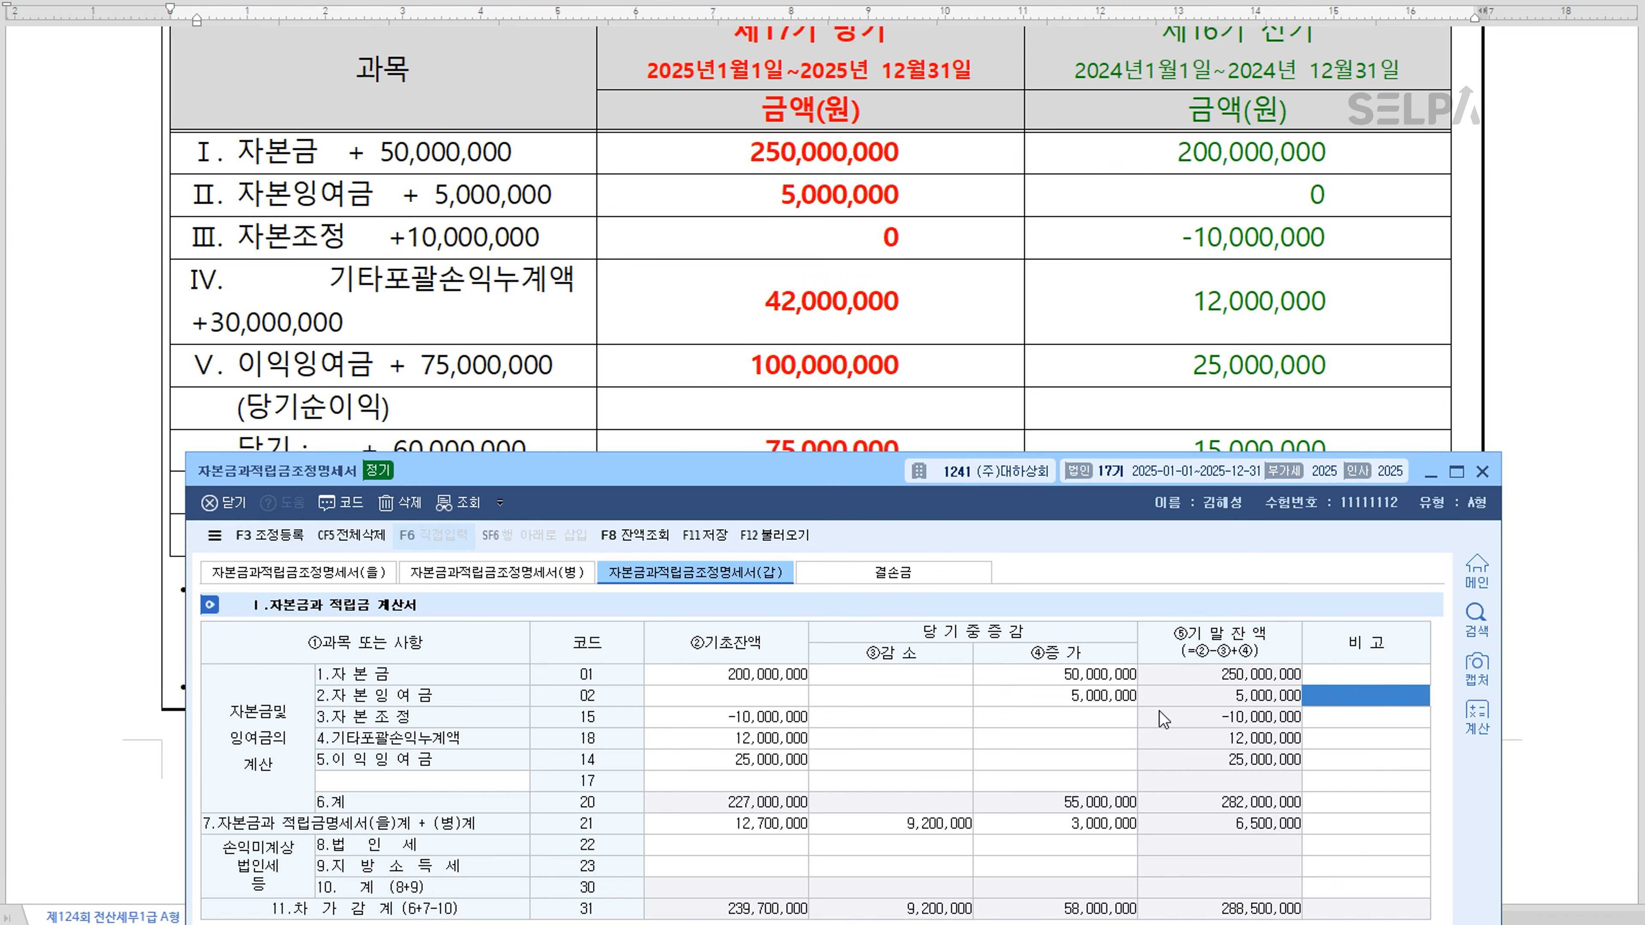
Enter current-period increases (증가) of 10,000,000 for 자본조정 and 30,000,000 for 기타포괄손익누계액
click(1103, 718)
text(10,000,000)
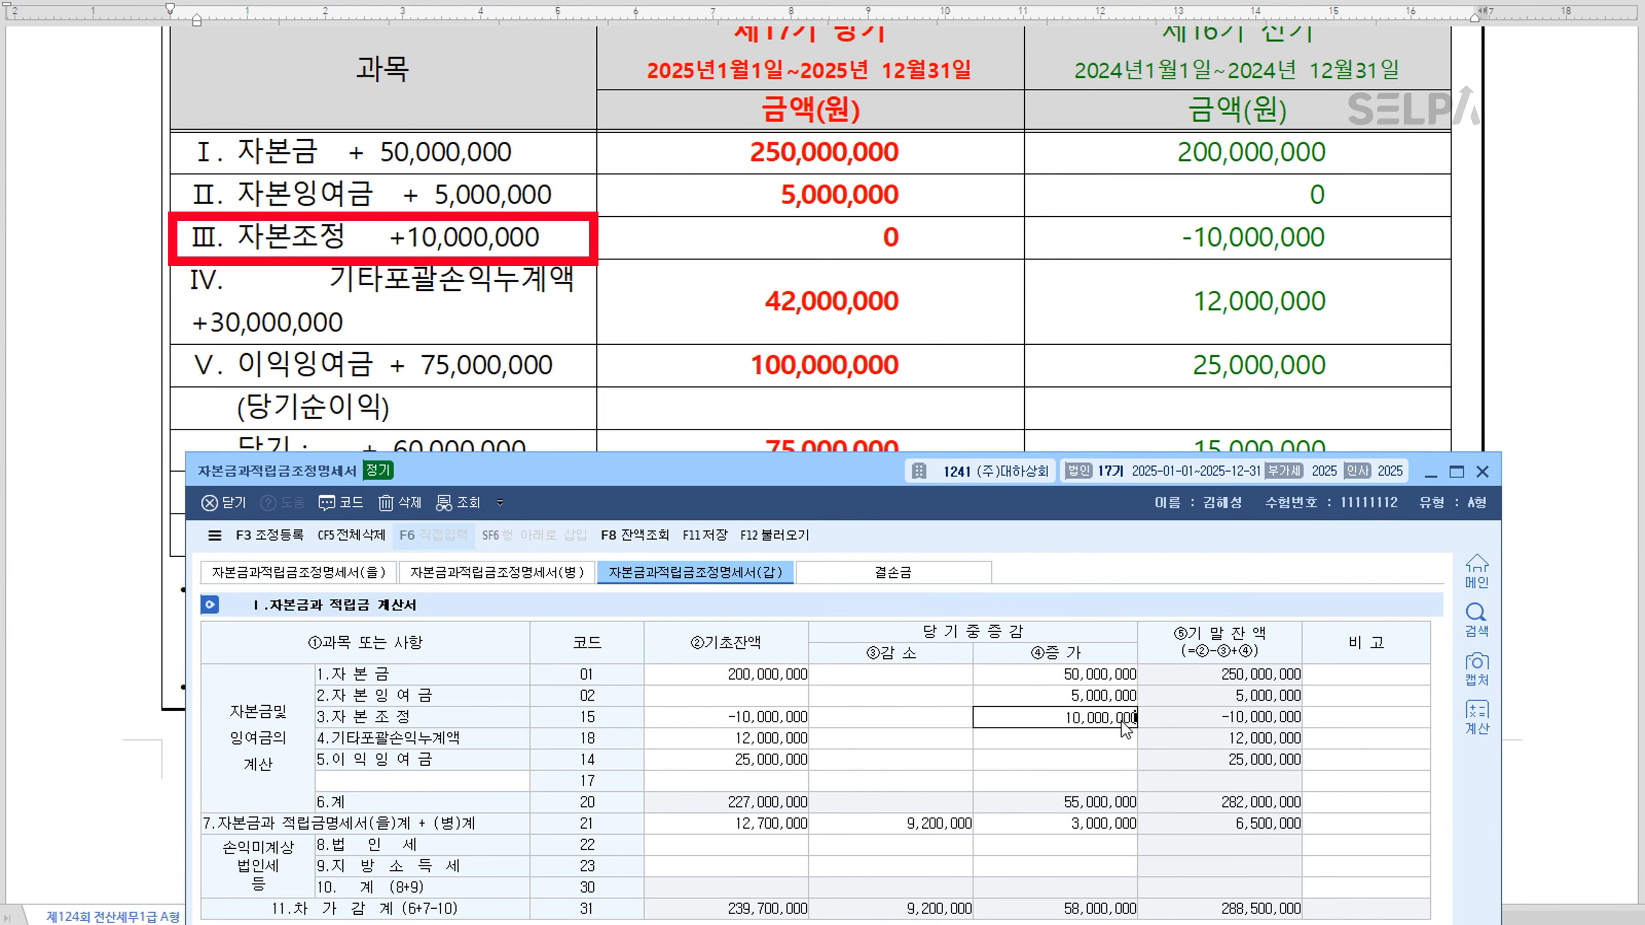
key(Return)
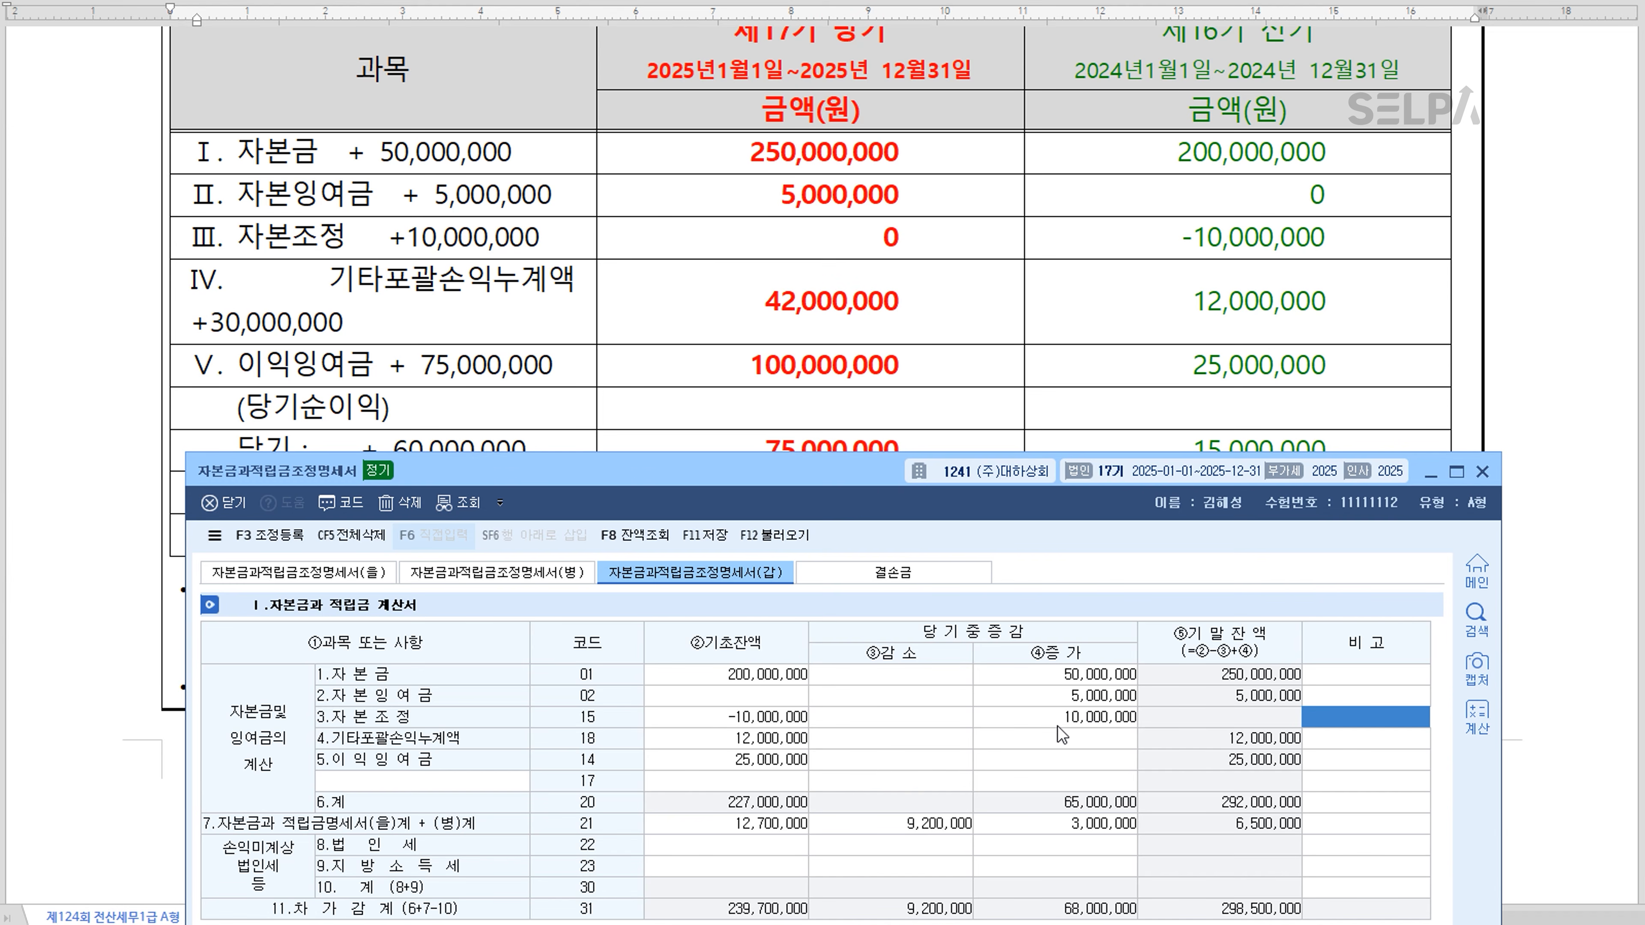
click(1062, 742)
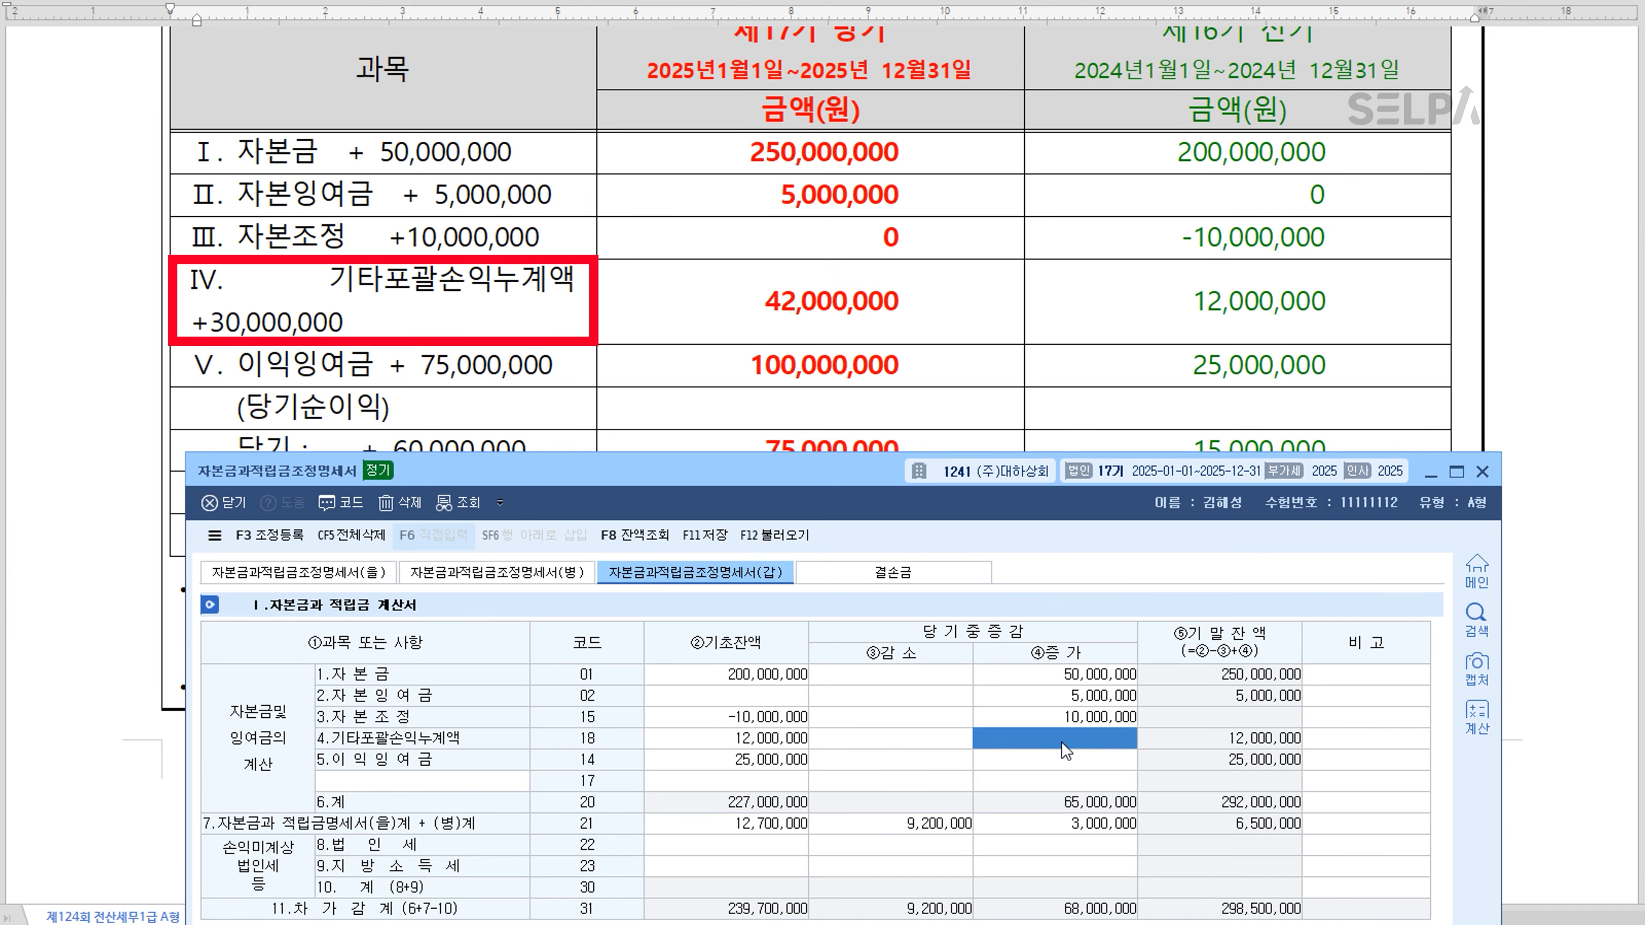
text(30000000)
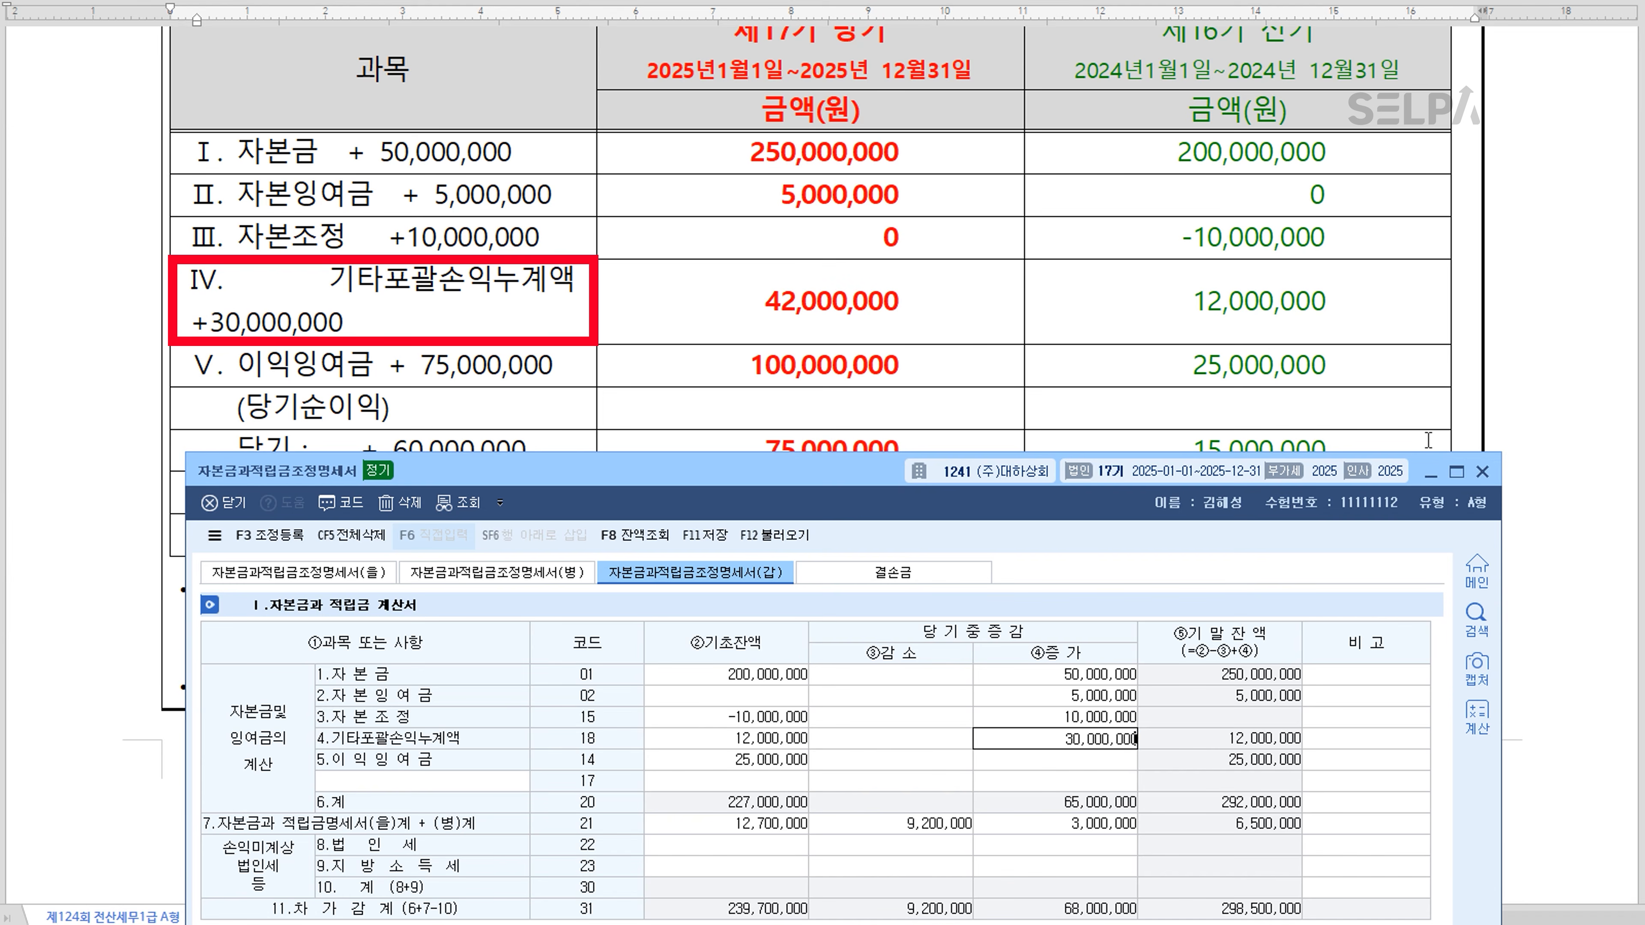
key(Return)
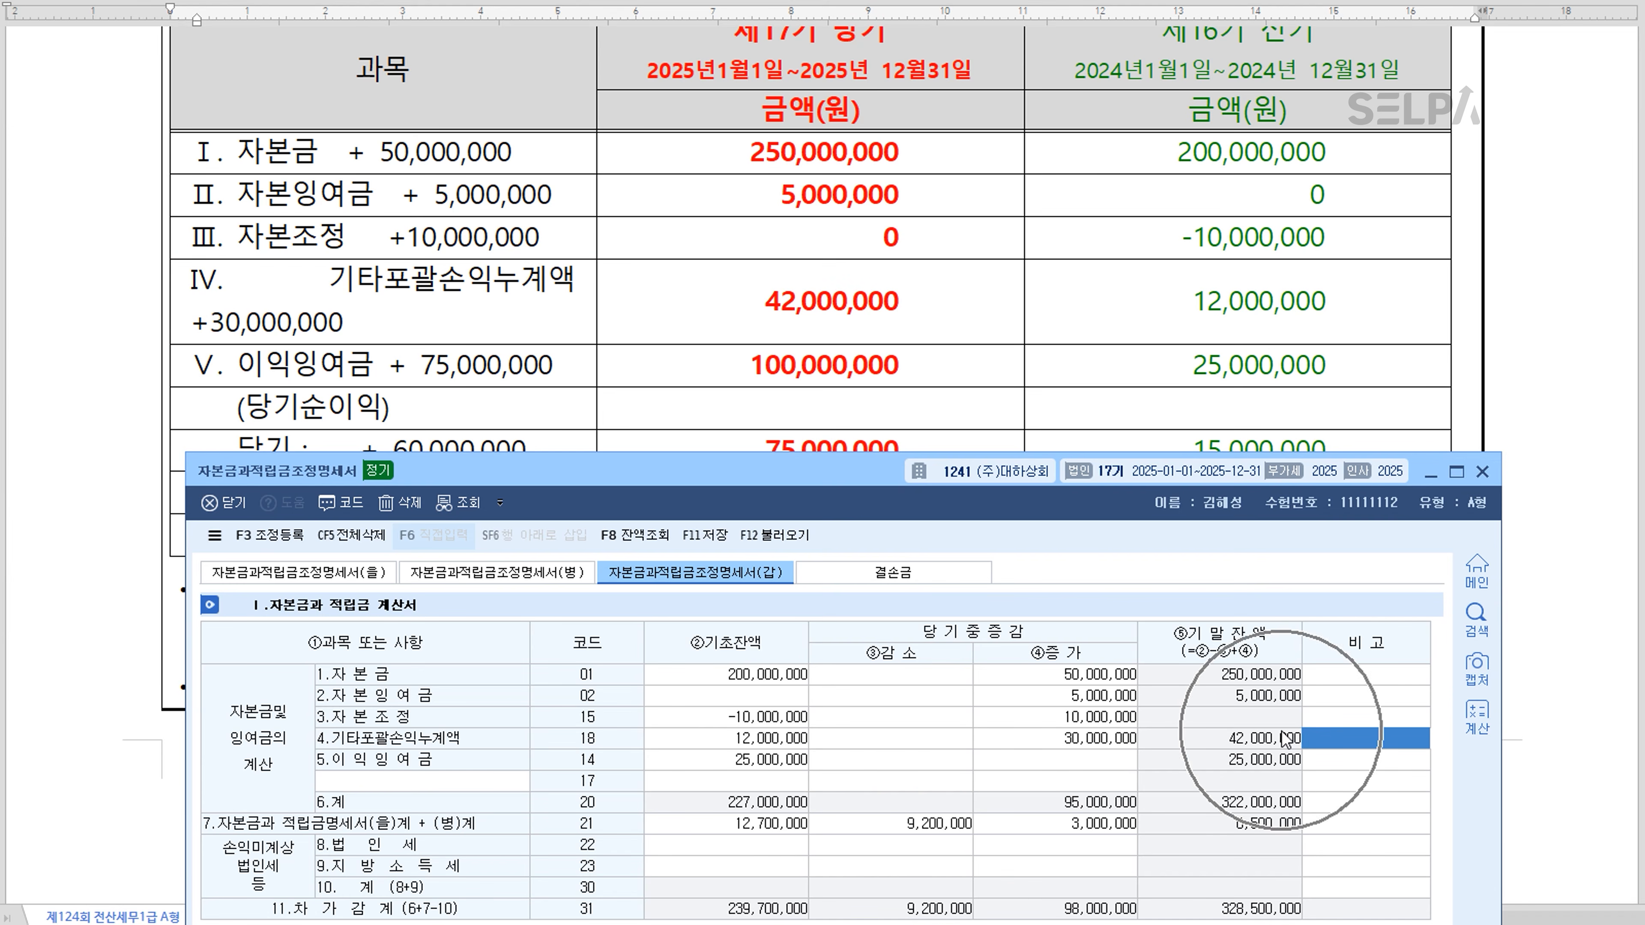
Enter 75,000,000 as the current-period increase (증가) for 이익잉여금
click(1095, 762)
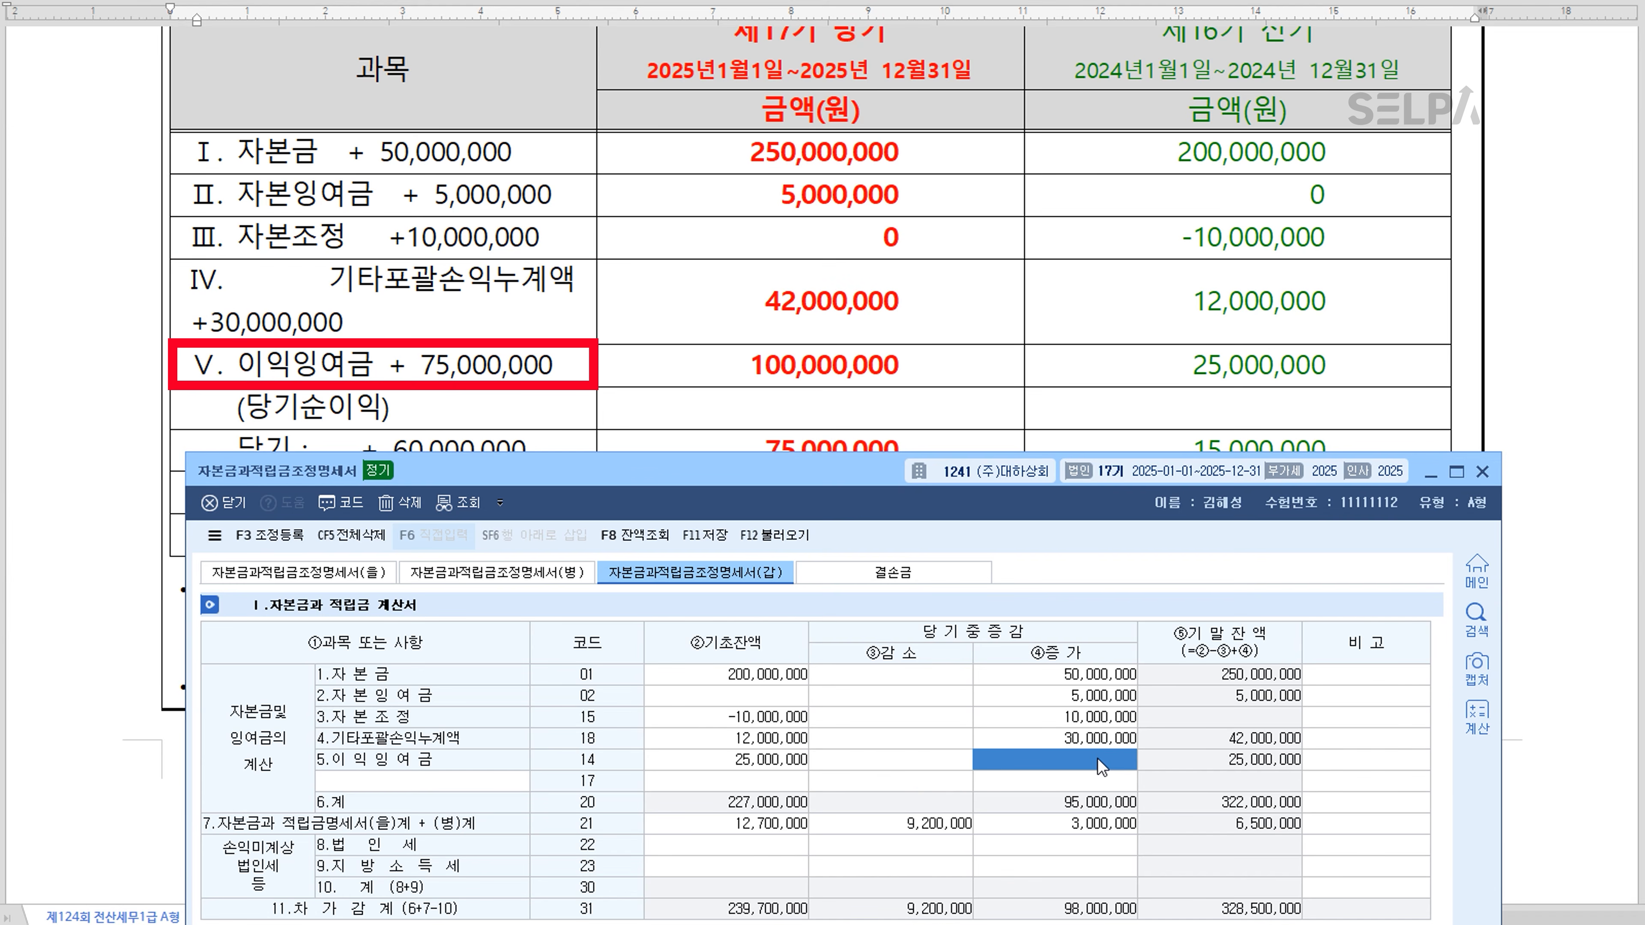
text(75000000)
key(Return)
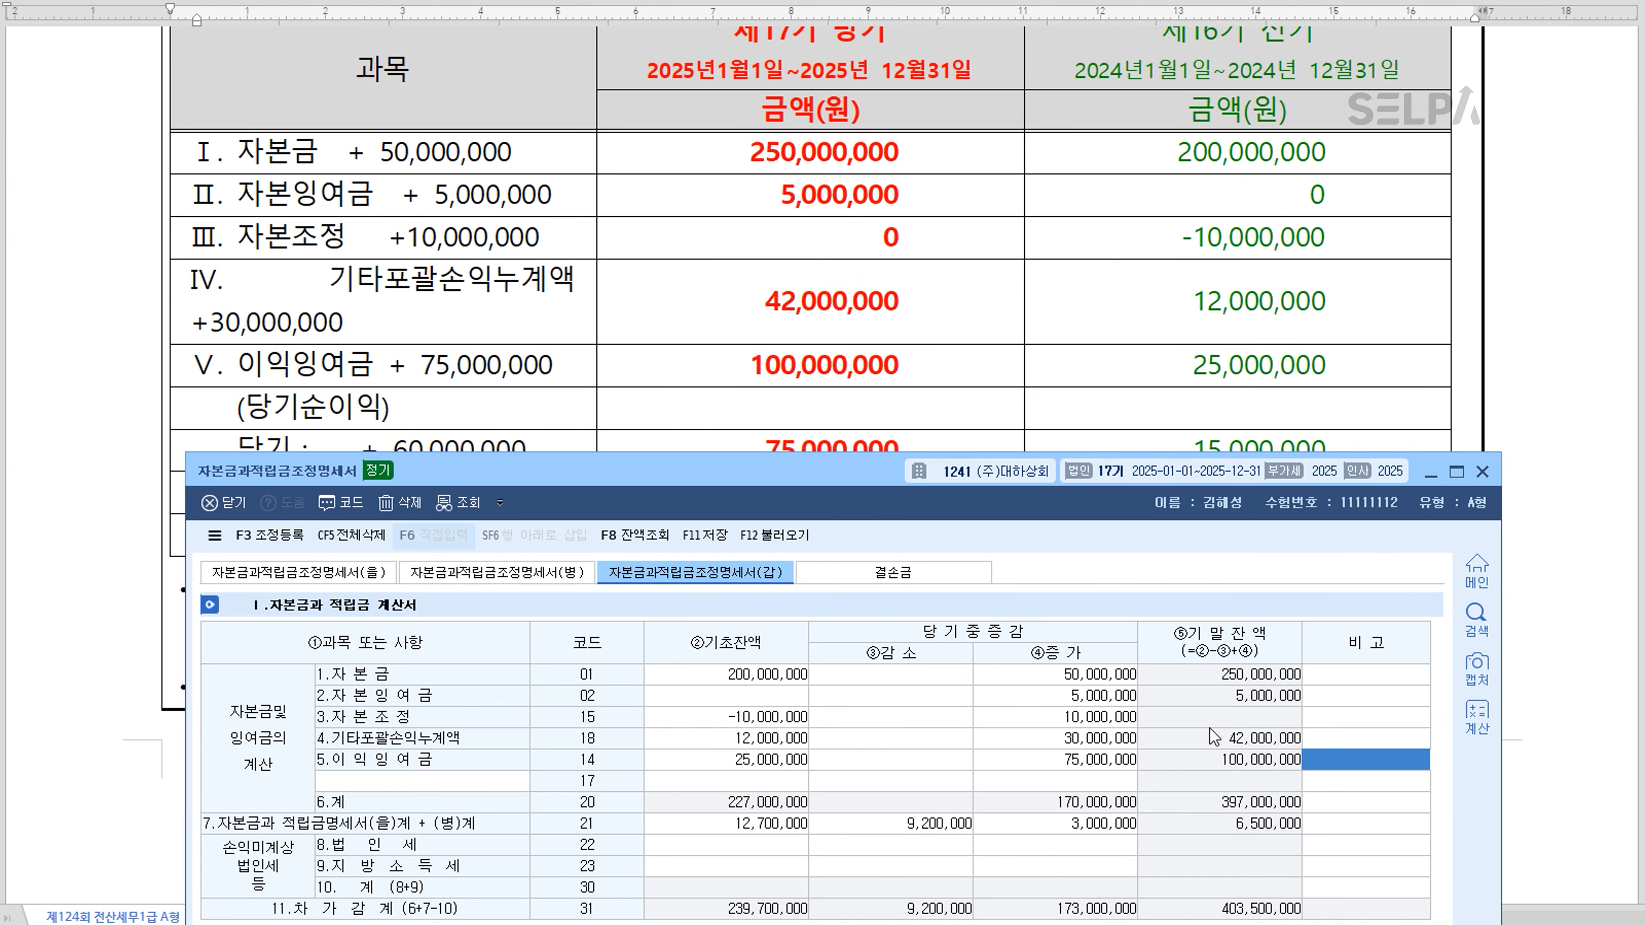
Enter current-period increases (증가) of 2,500,000 for 법인세 and 450,000 for 지방소득세 under 손익미계상 법인세 등
scroll(1019, 350, down, 2)
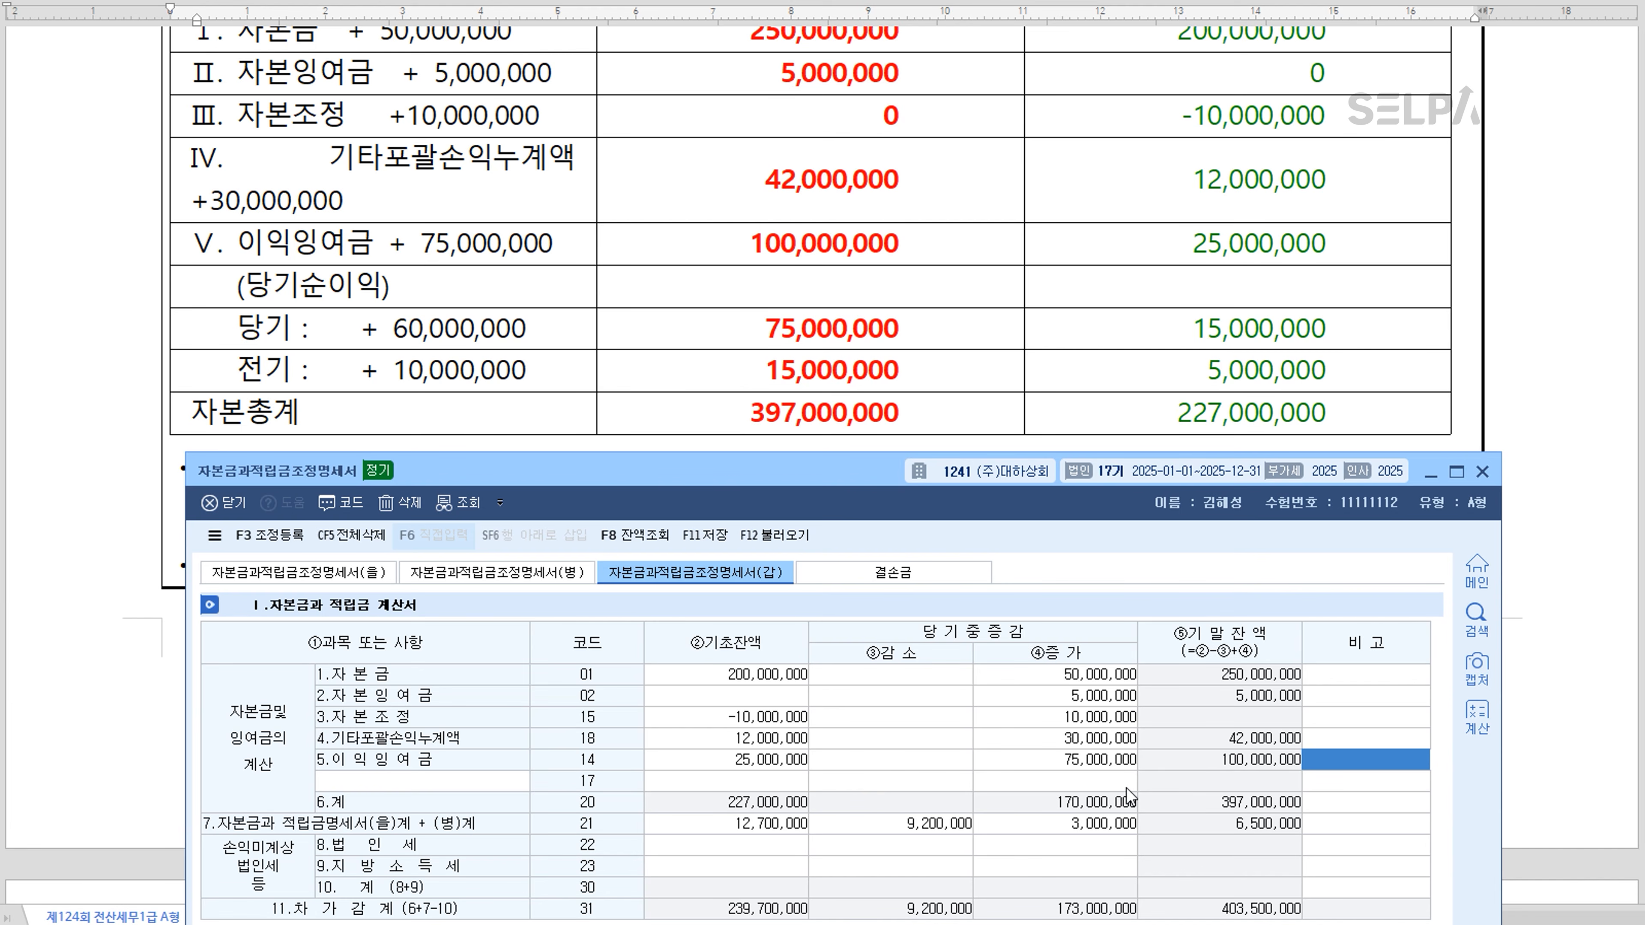
click(1118, 850)
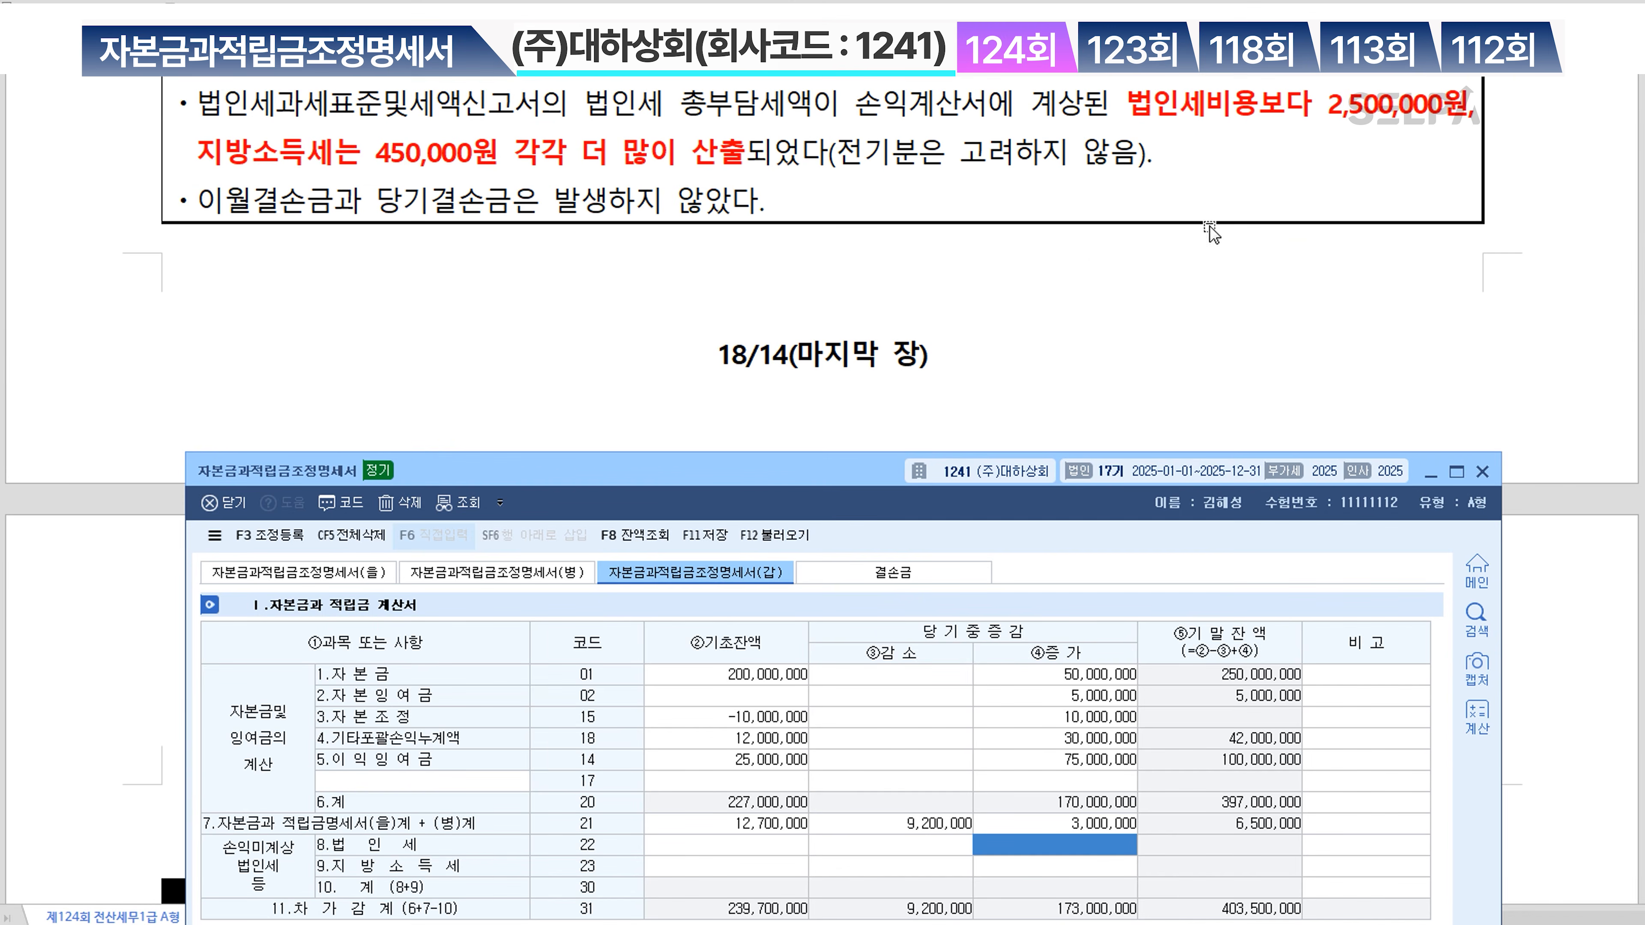
text(2,500,000)
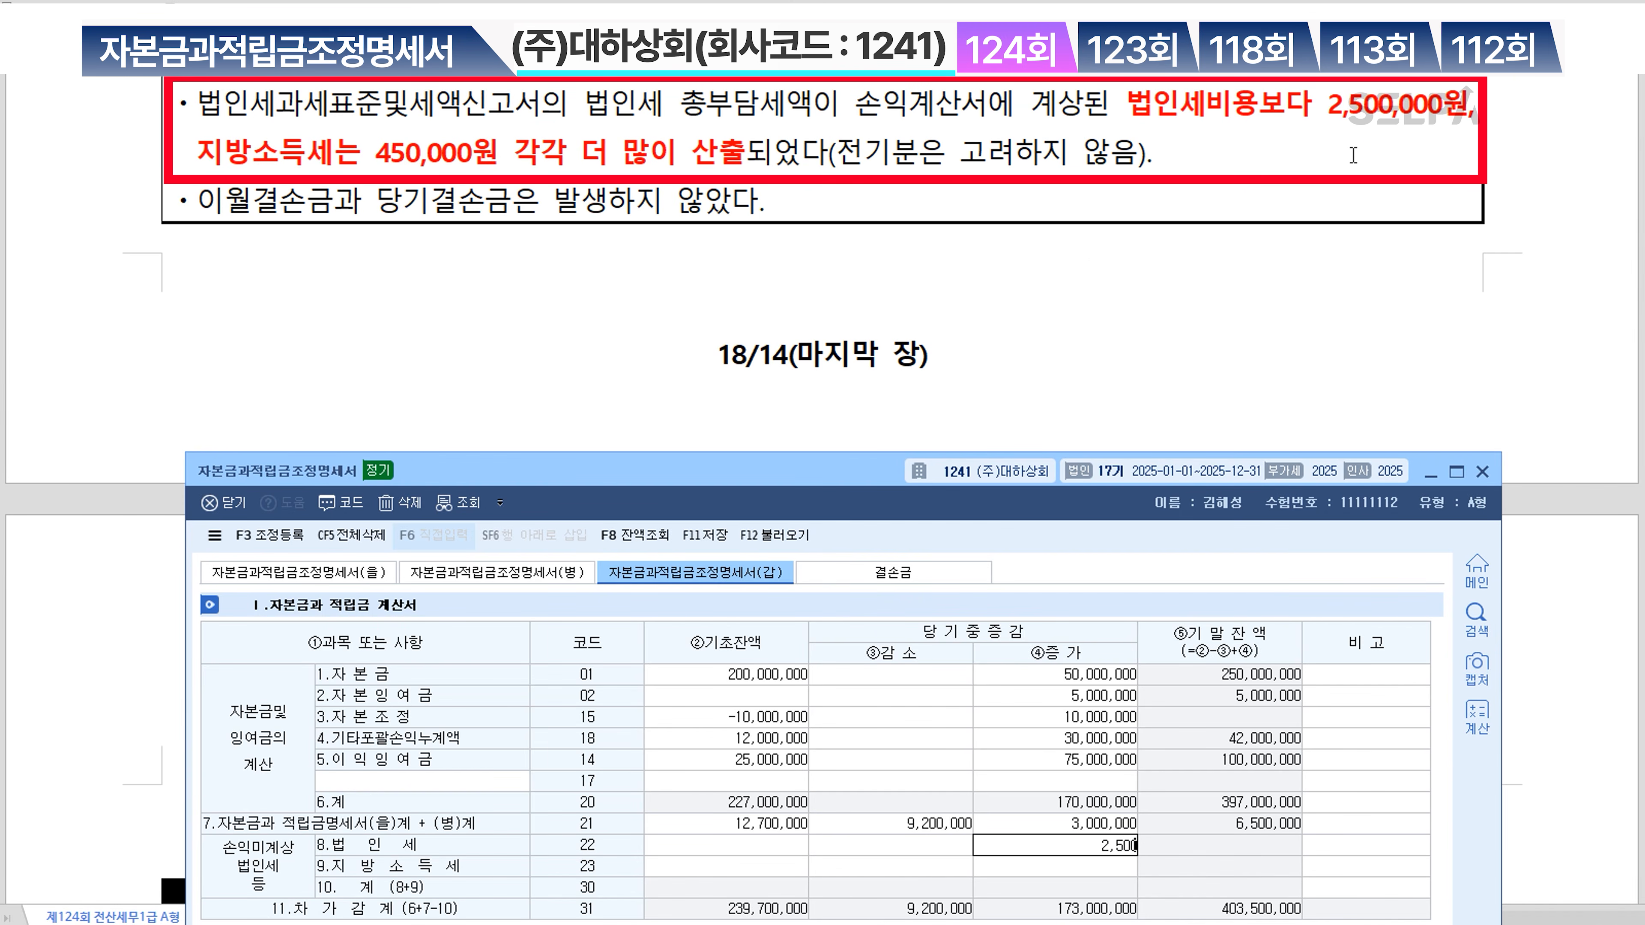
key(Return)
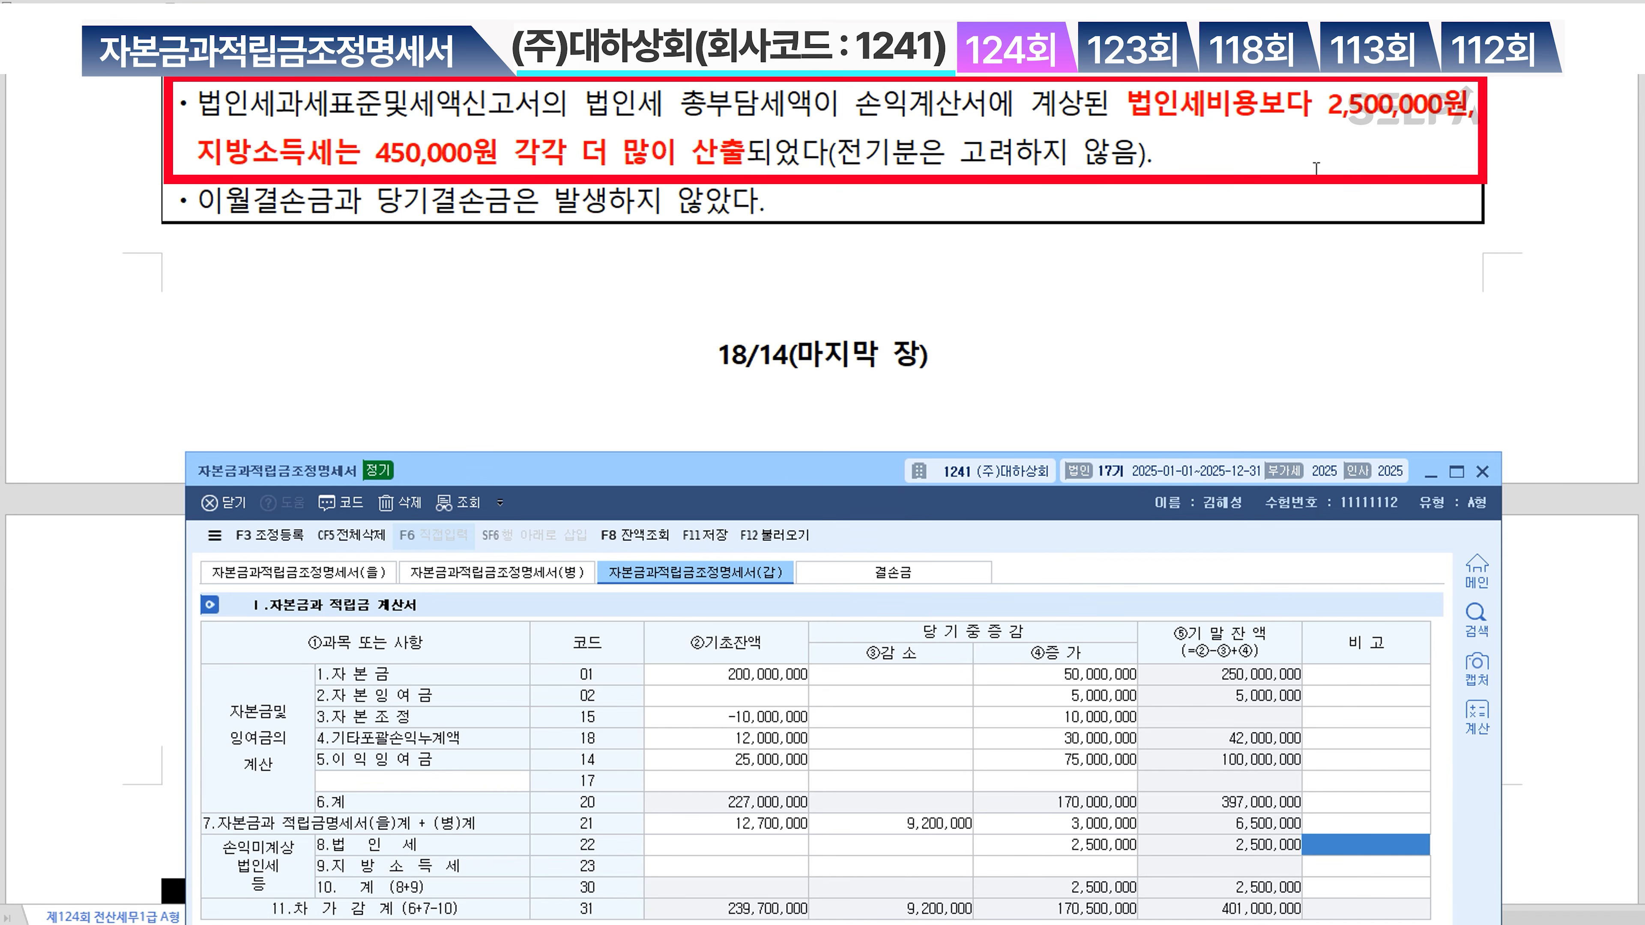
click(1119, 866)
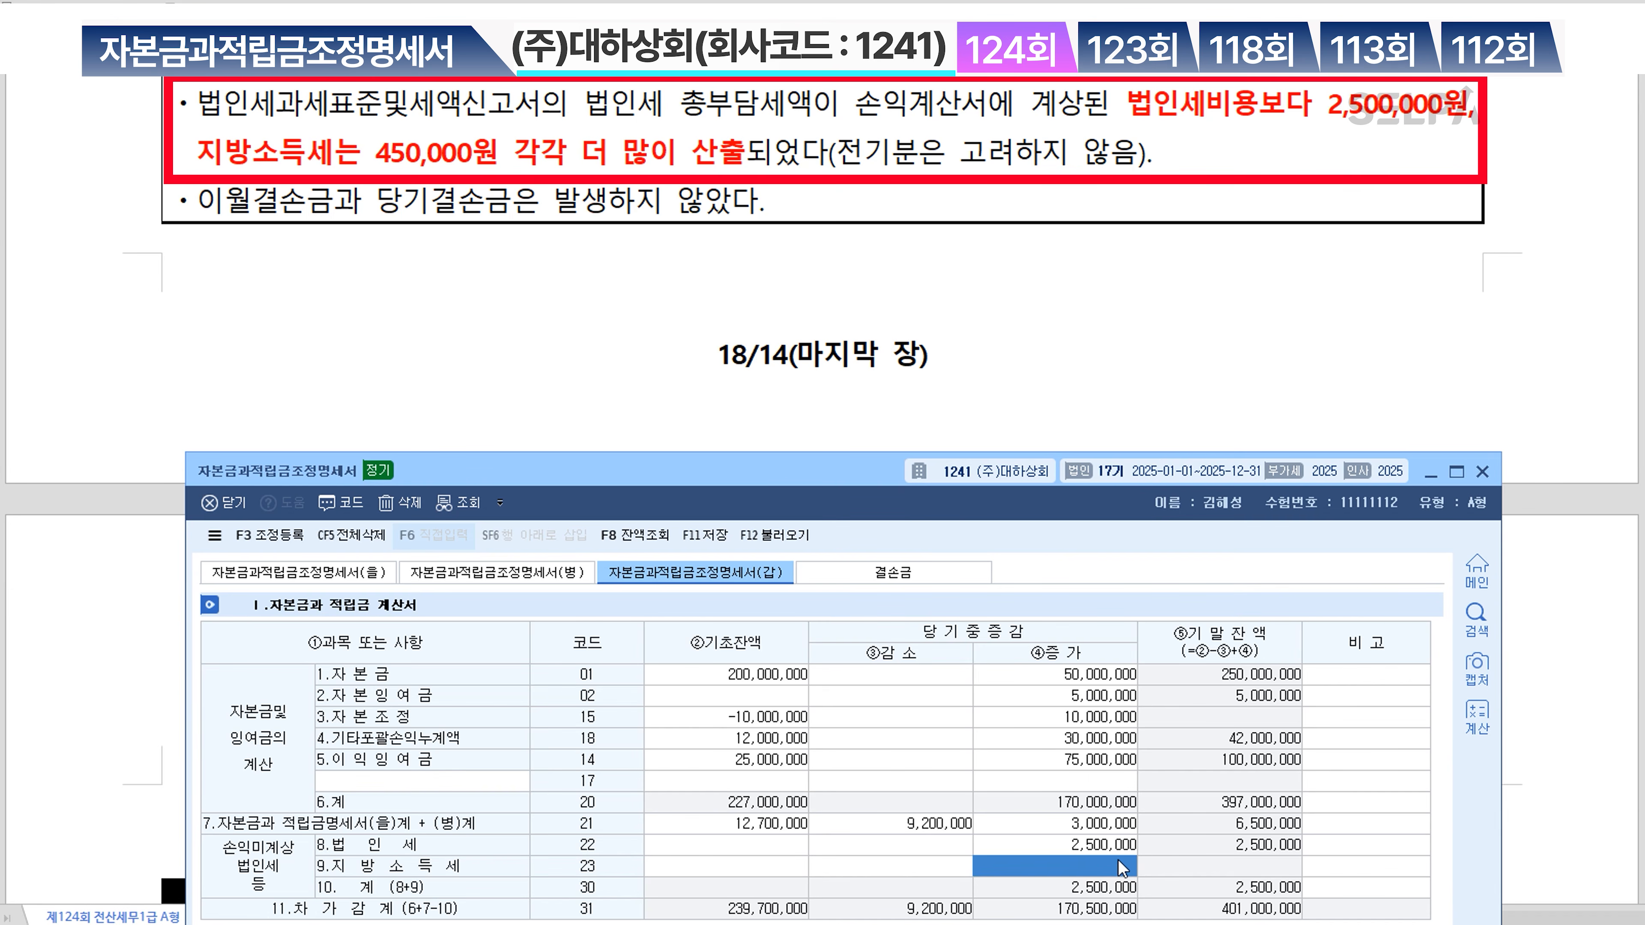
text(4)
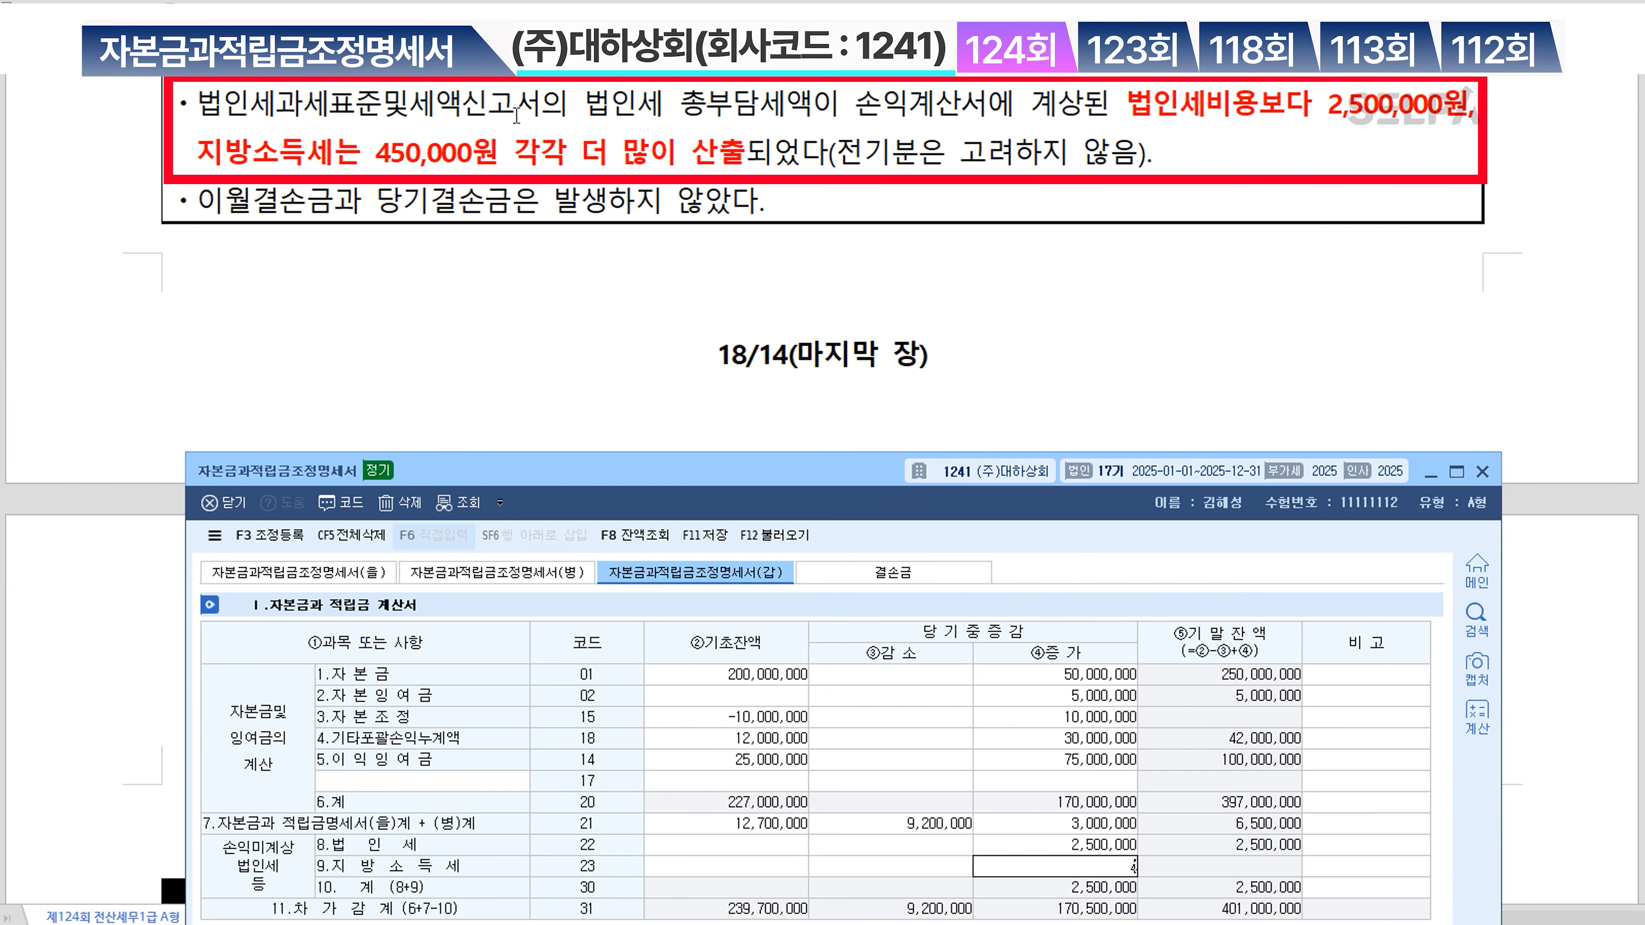
text(50,000)
key(Return)
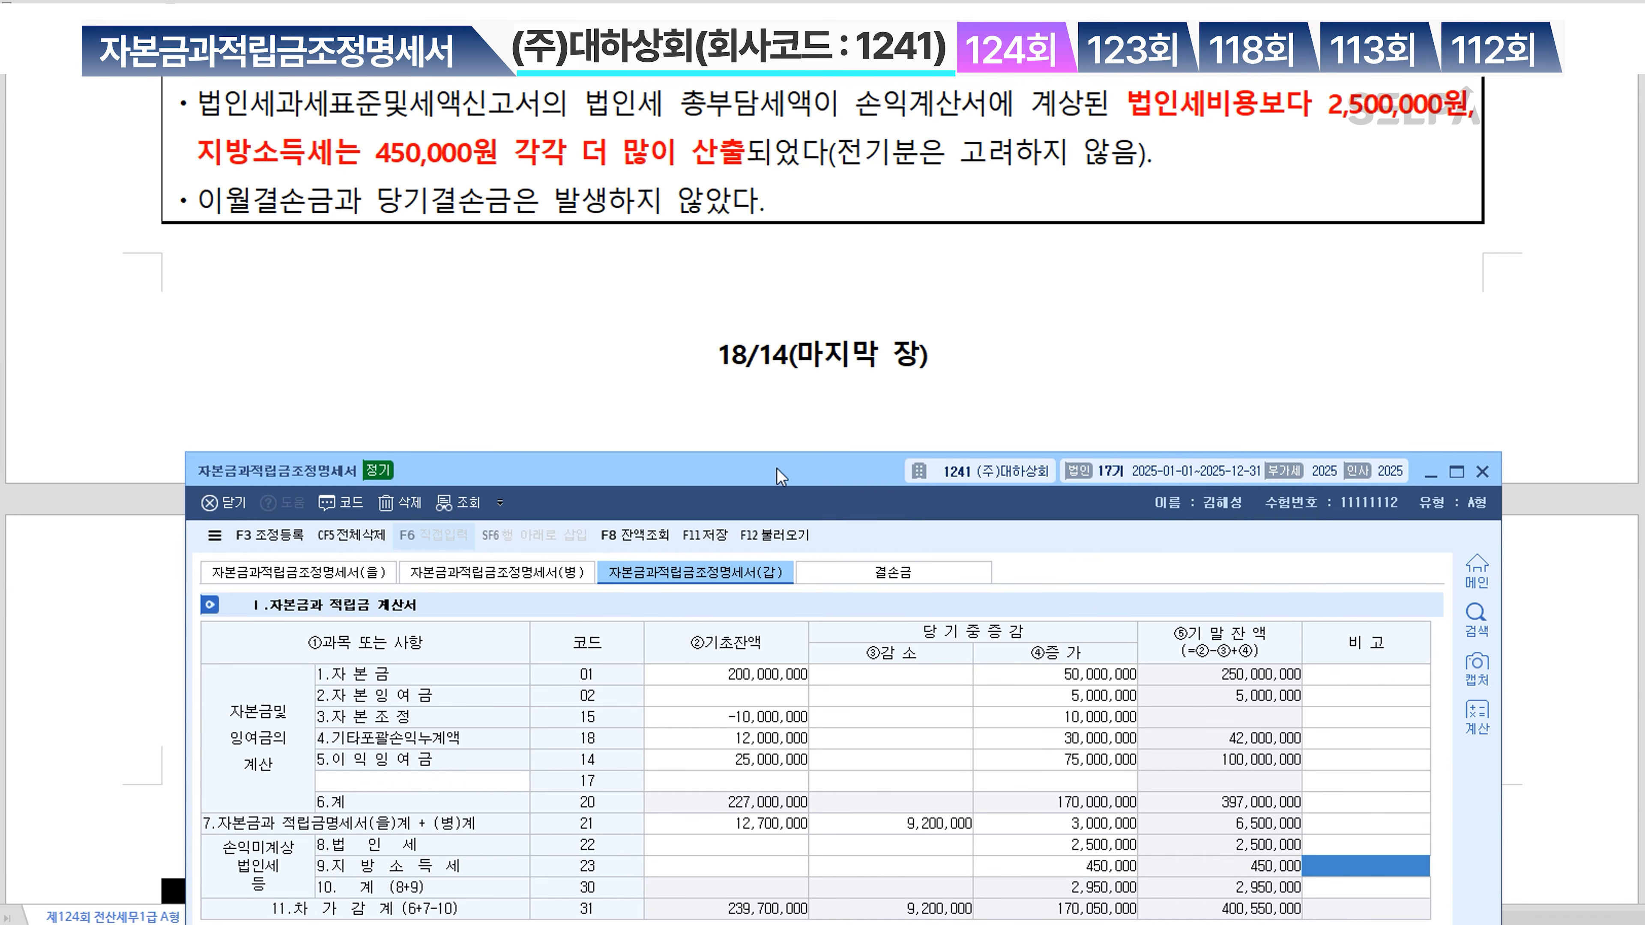
Save the completed 갑 form and return to [자료 3] in the exam document
drag(780, 476, 774, 255)
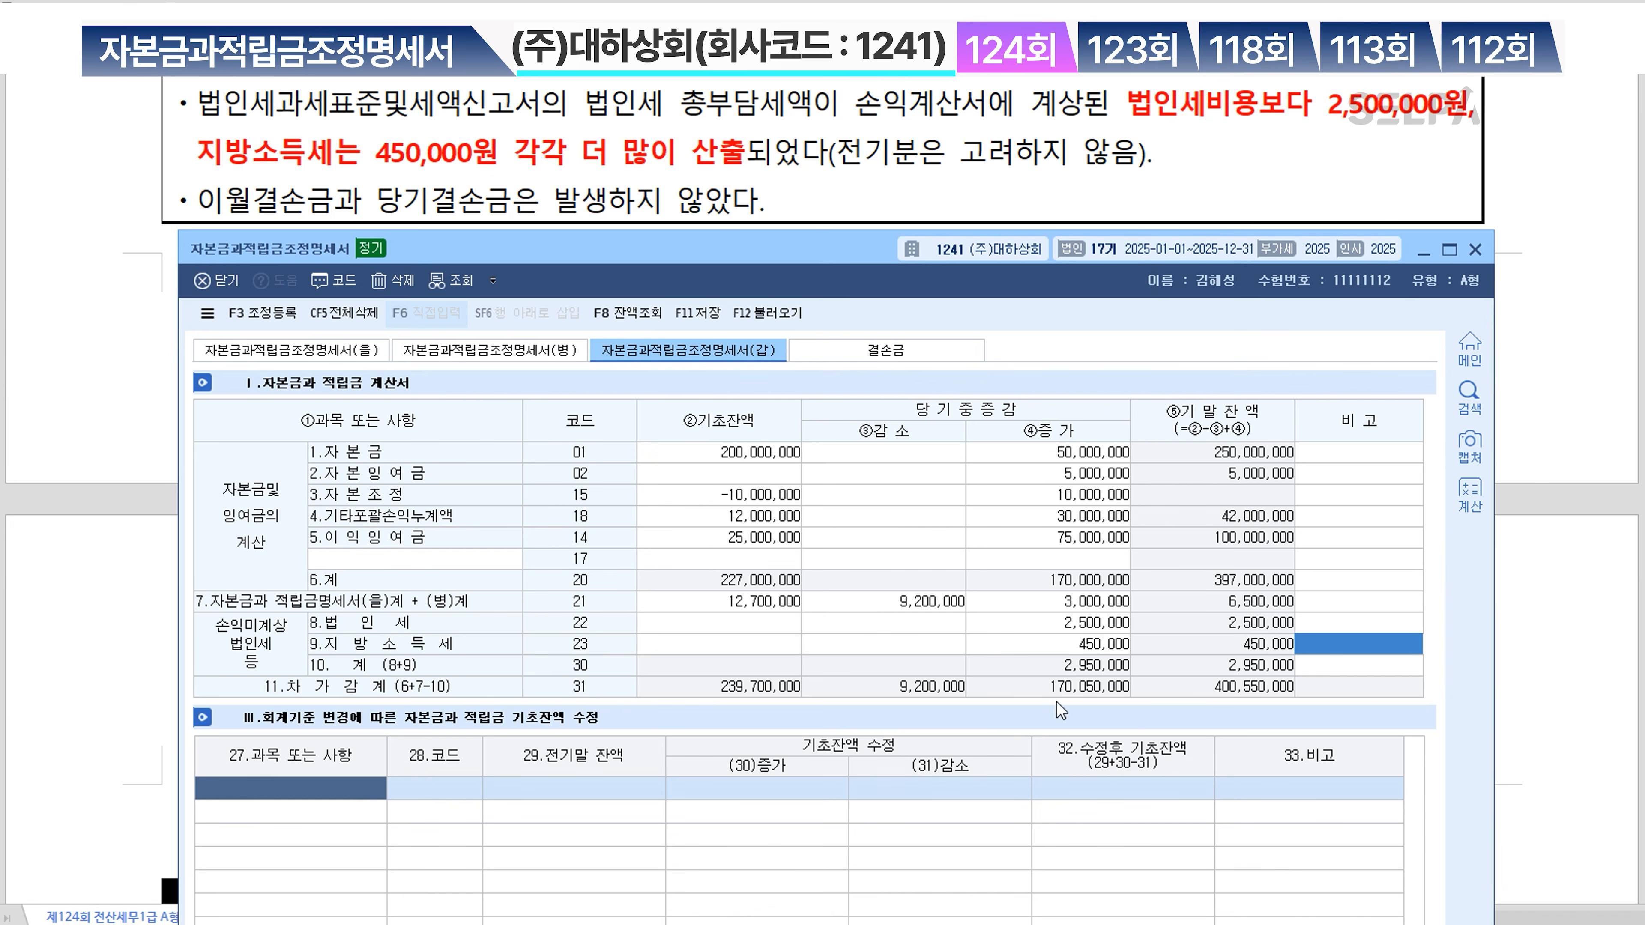
click(695, 318)
key(Return)
click(1019, 134)
scroll(1205, 298, up, 2)
scroll(1210, 307, up, 5)
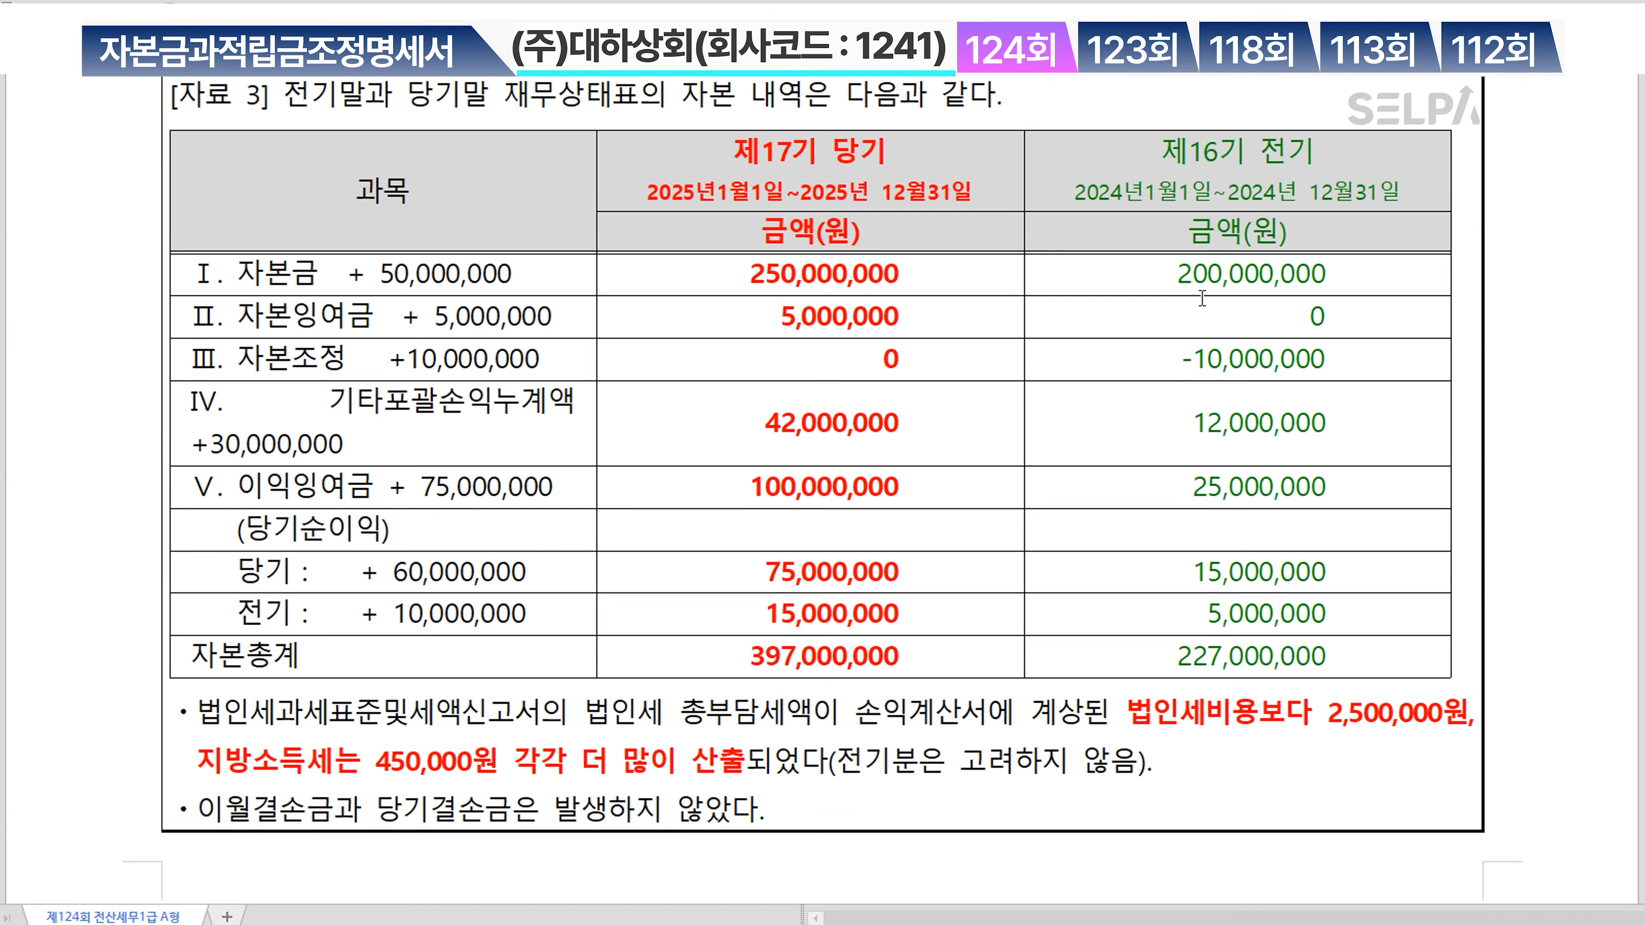
Reopen the 갑 form and review the current-period increases entered for 자본금, 자본잉여금, 자본조정, 기타포괄손익누계액 and 이익잉여금
click(1062, 923)
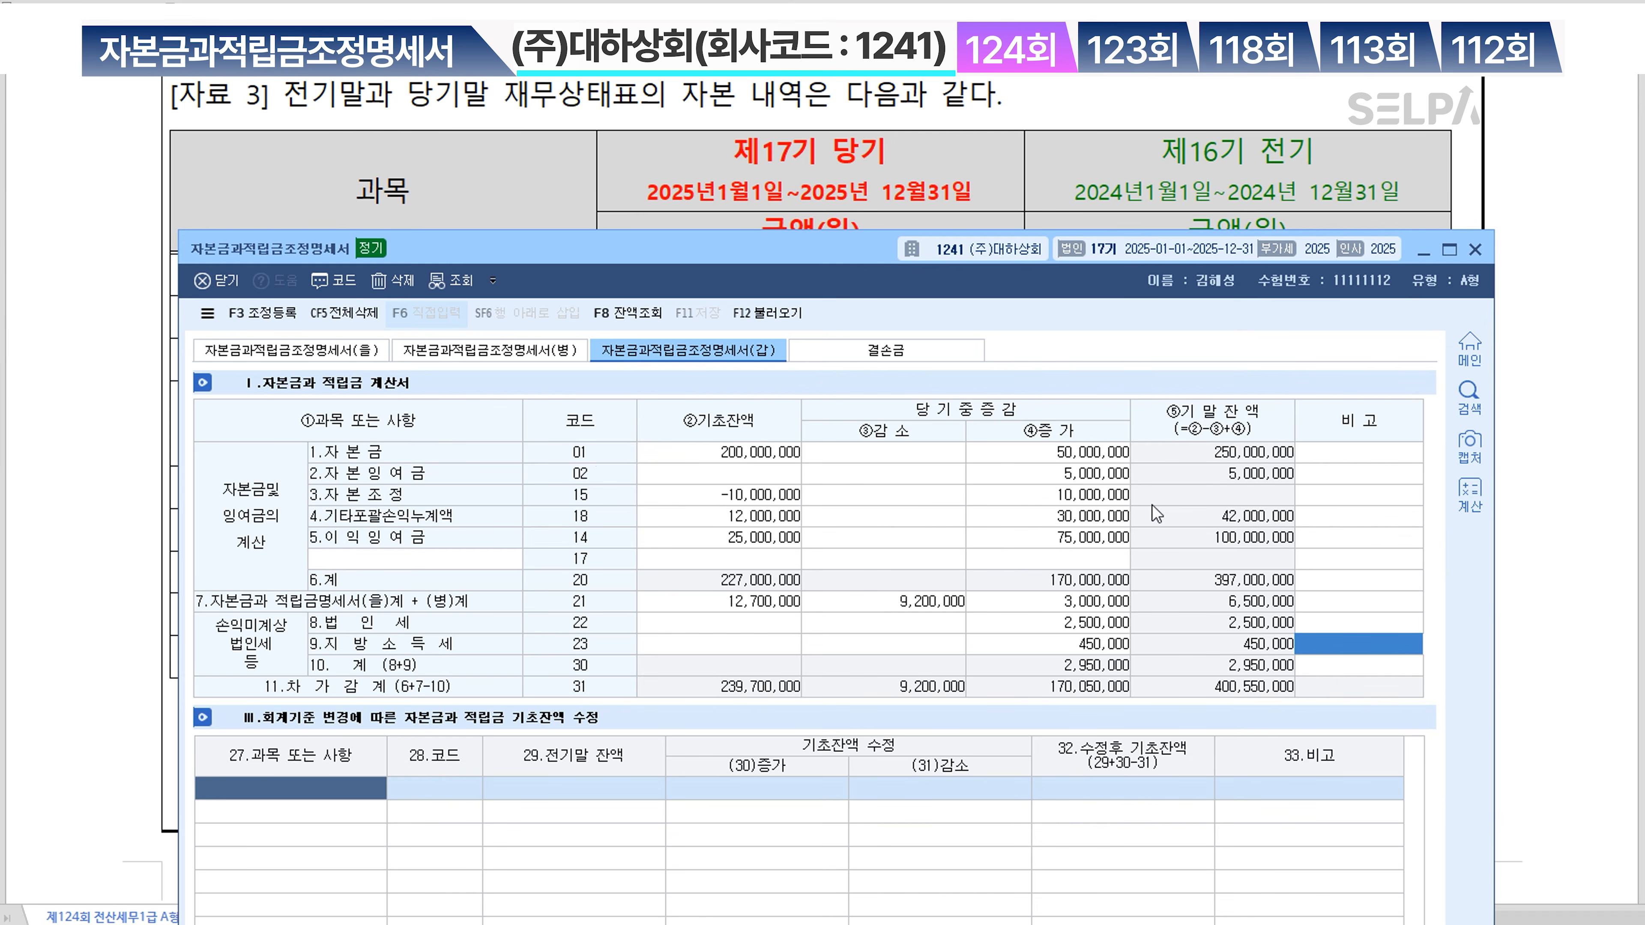
click(1096, 457)
click(1095, 475)
click(940, 489)
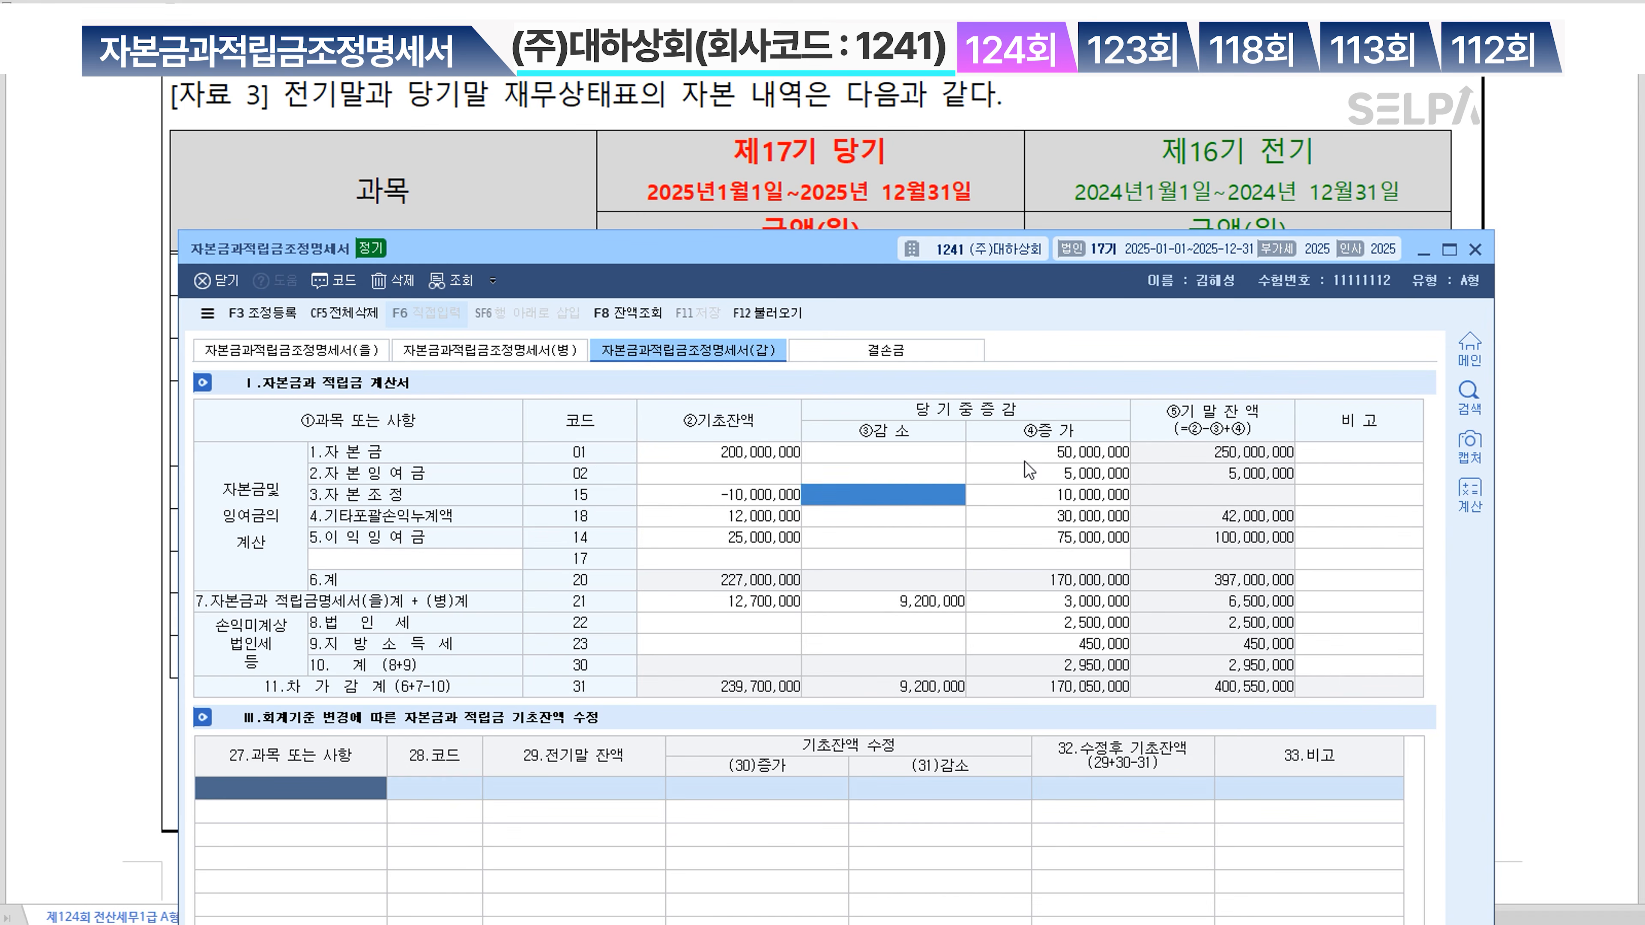
click(1026, 488)
click(1031, 517)
click(1031, 539)
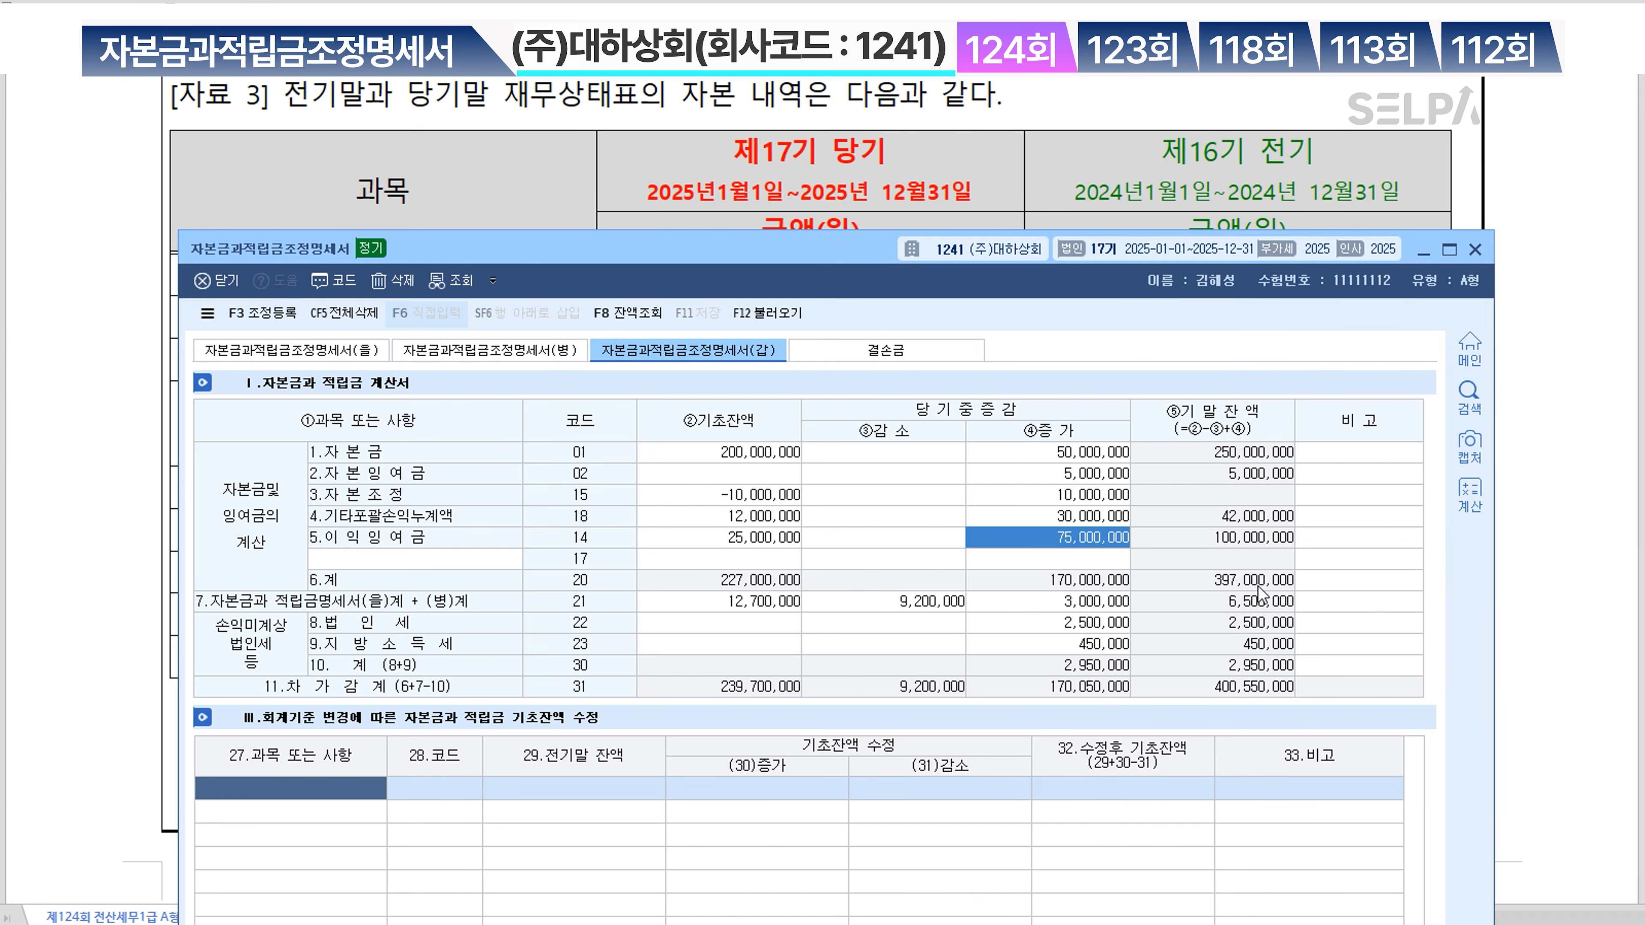
Review the 감소 and 증가 cells for 법인세 and 지방소득세 under 손익미계상 법인세 등, and close the form
click(1096, 626)
click(1099, 646)
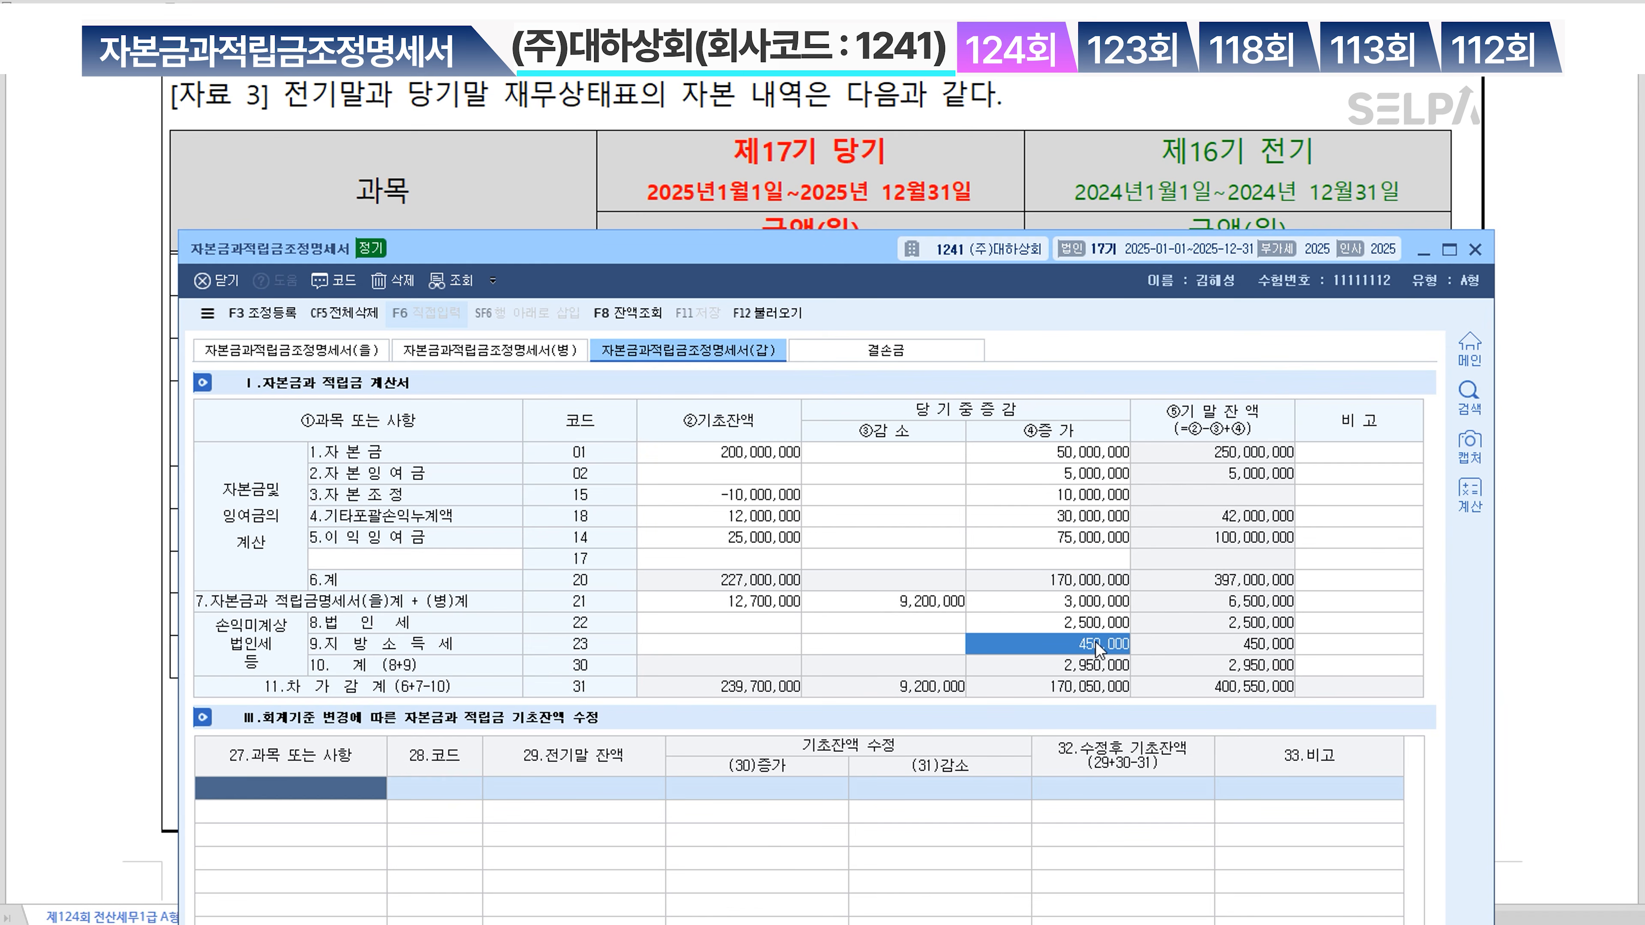
click(1096, 626)
click(914, 630)
click(916, 650)
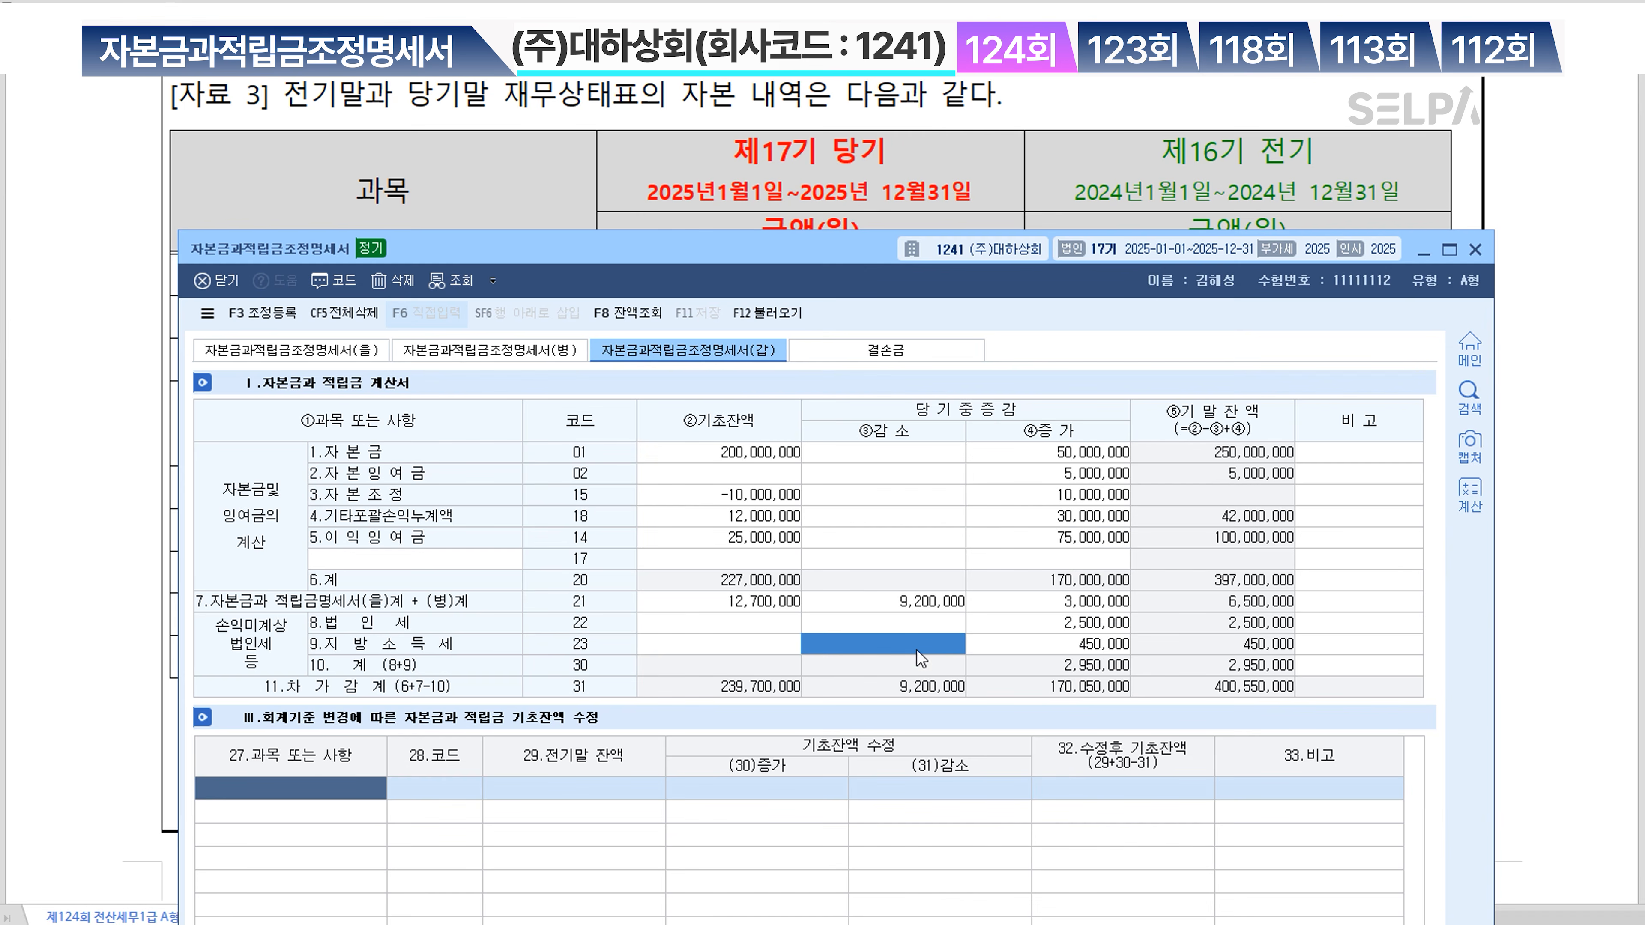
click(1084, 645)
click(1090, 623)
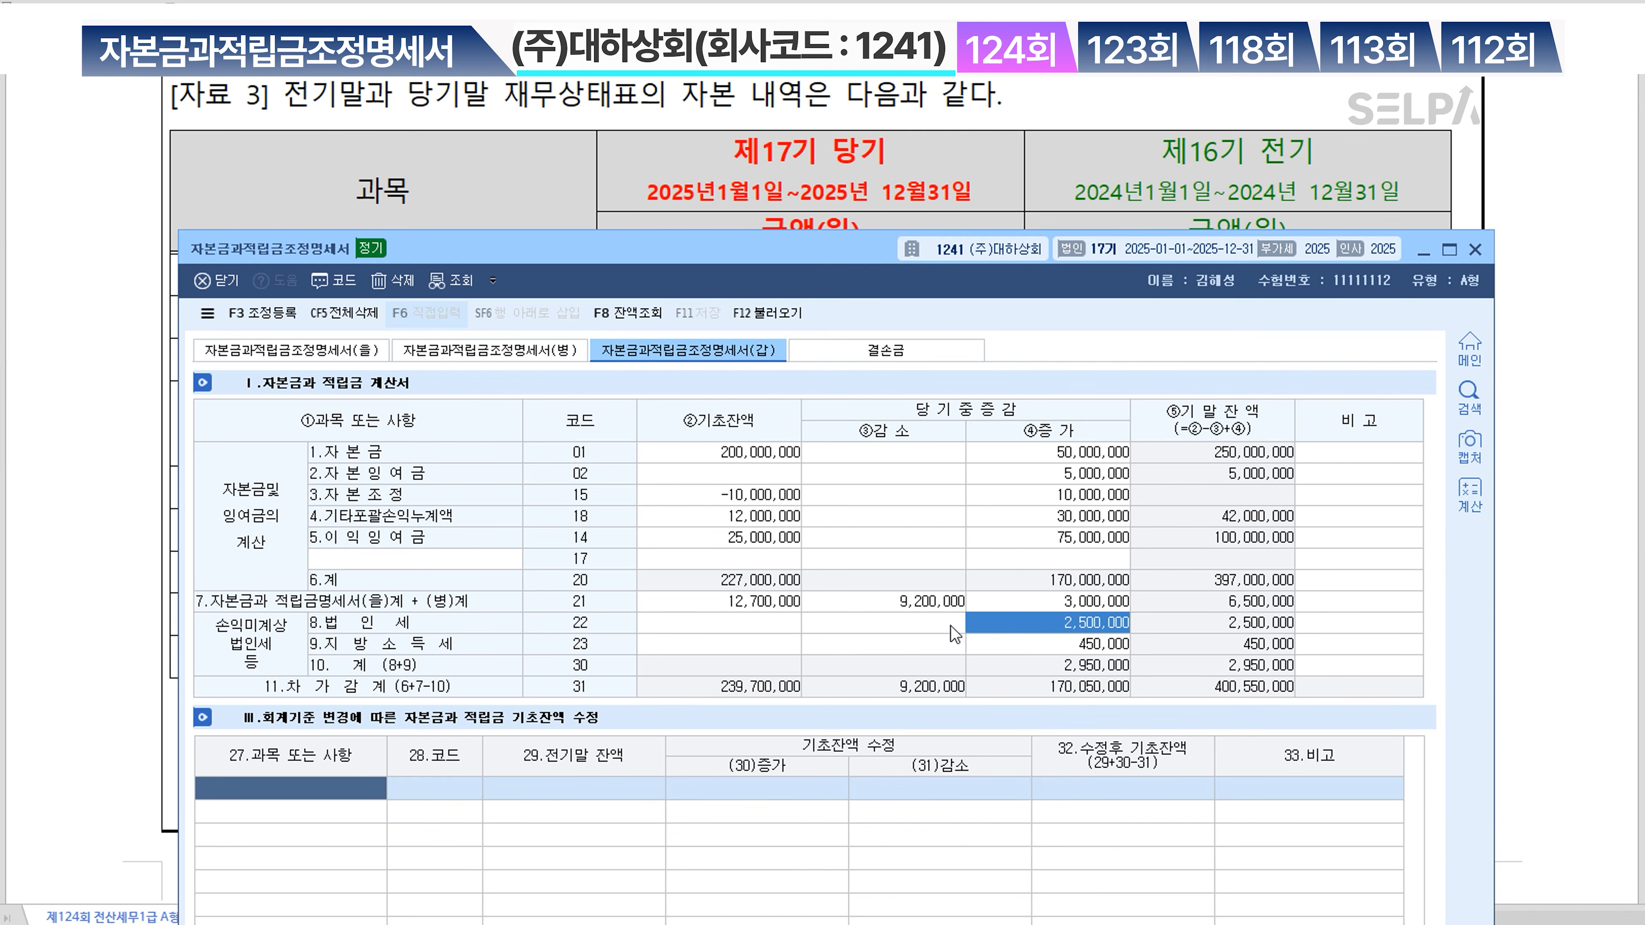
click(951, 626)
click(951, 651)
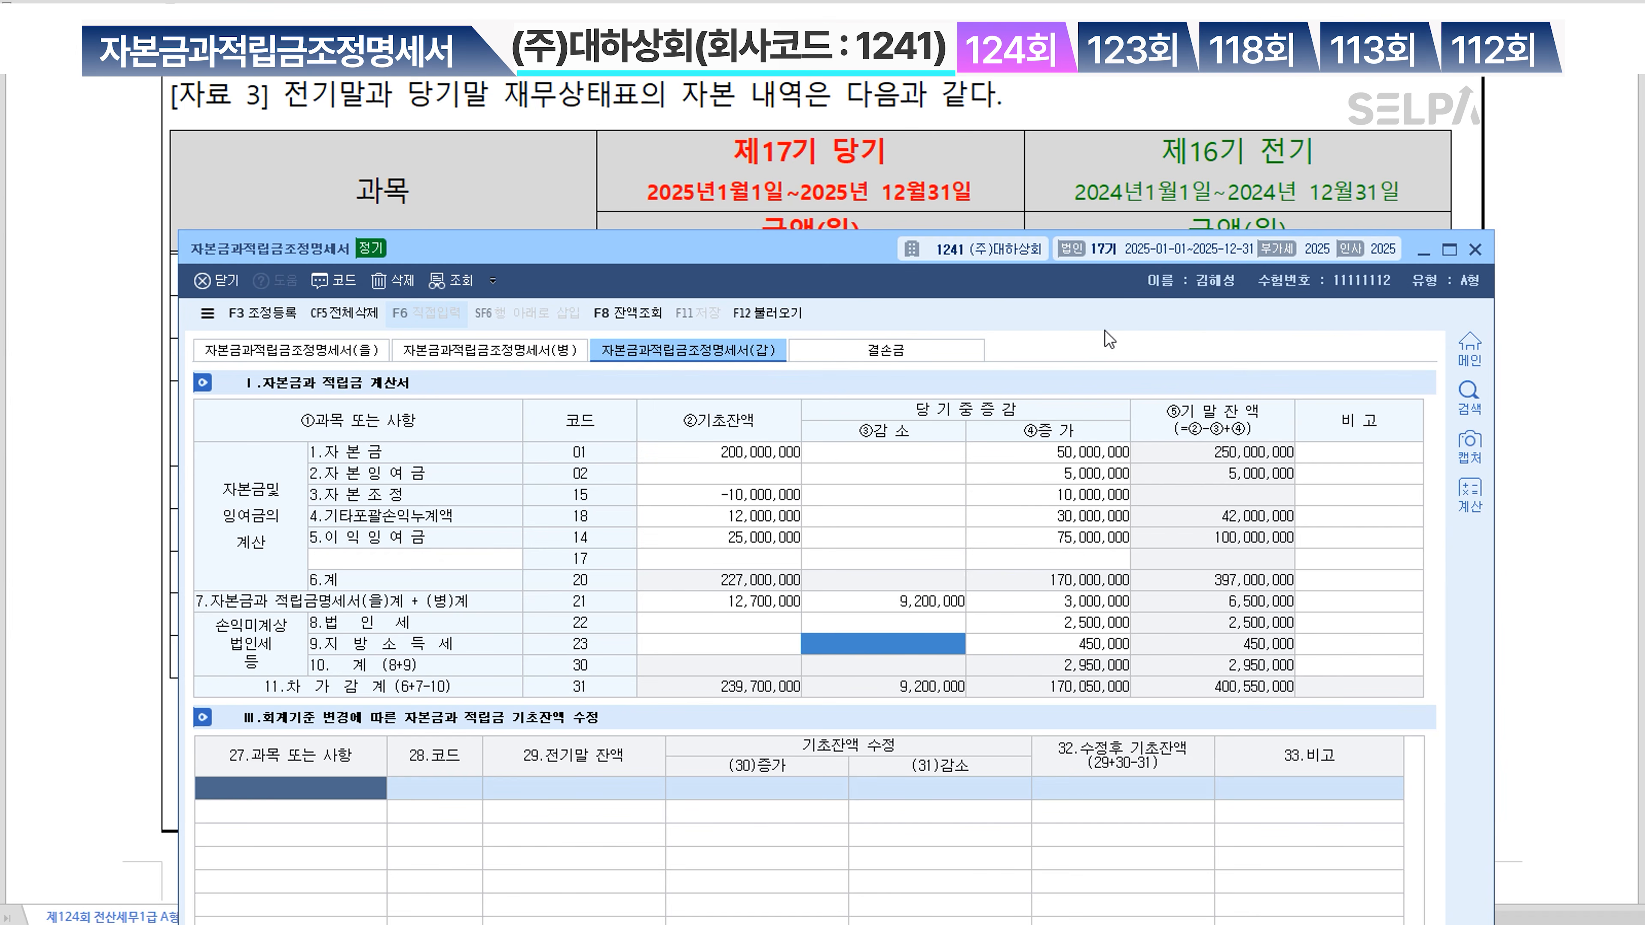
click(1476, 251)
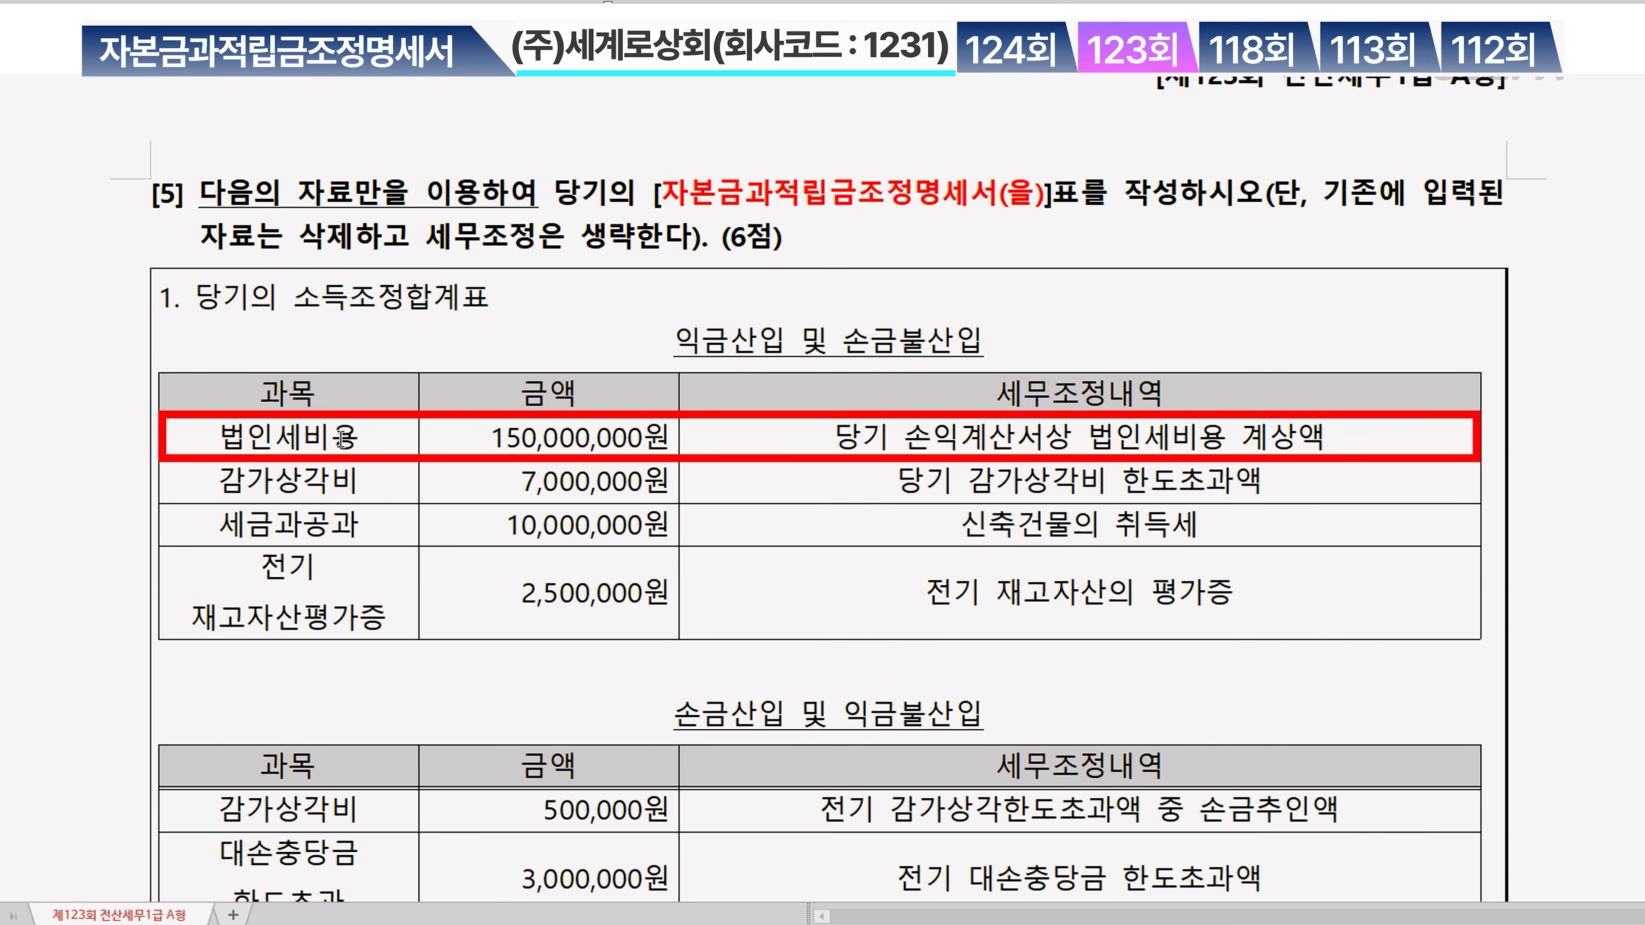
In the 123회 question's 익금산입 및 손금불산입 table, strike through the 법인세비용 row and add "유보발생 +" below 감가상각비
drag(350, 438, 1069, 435)
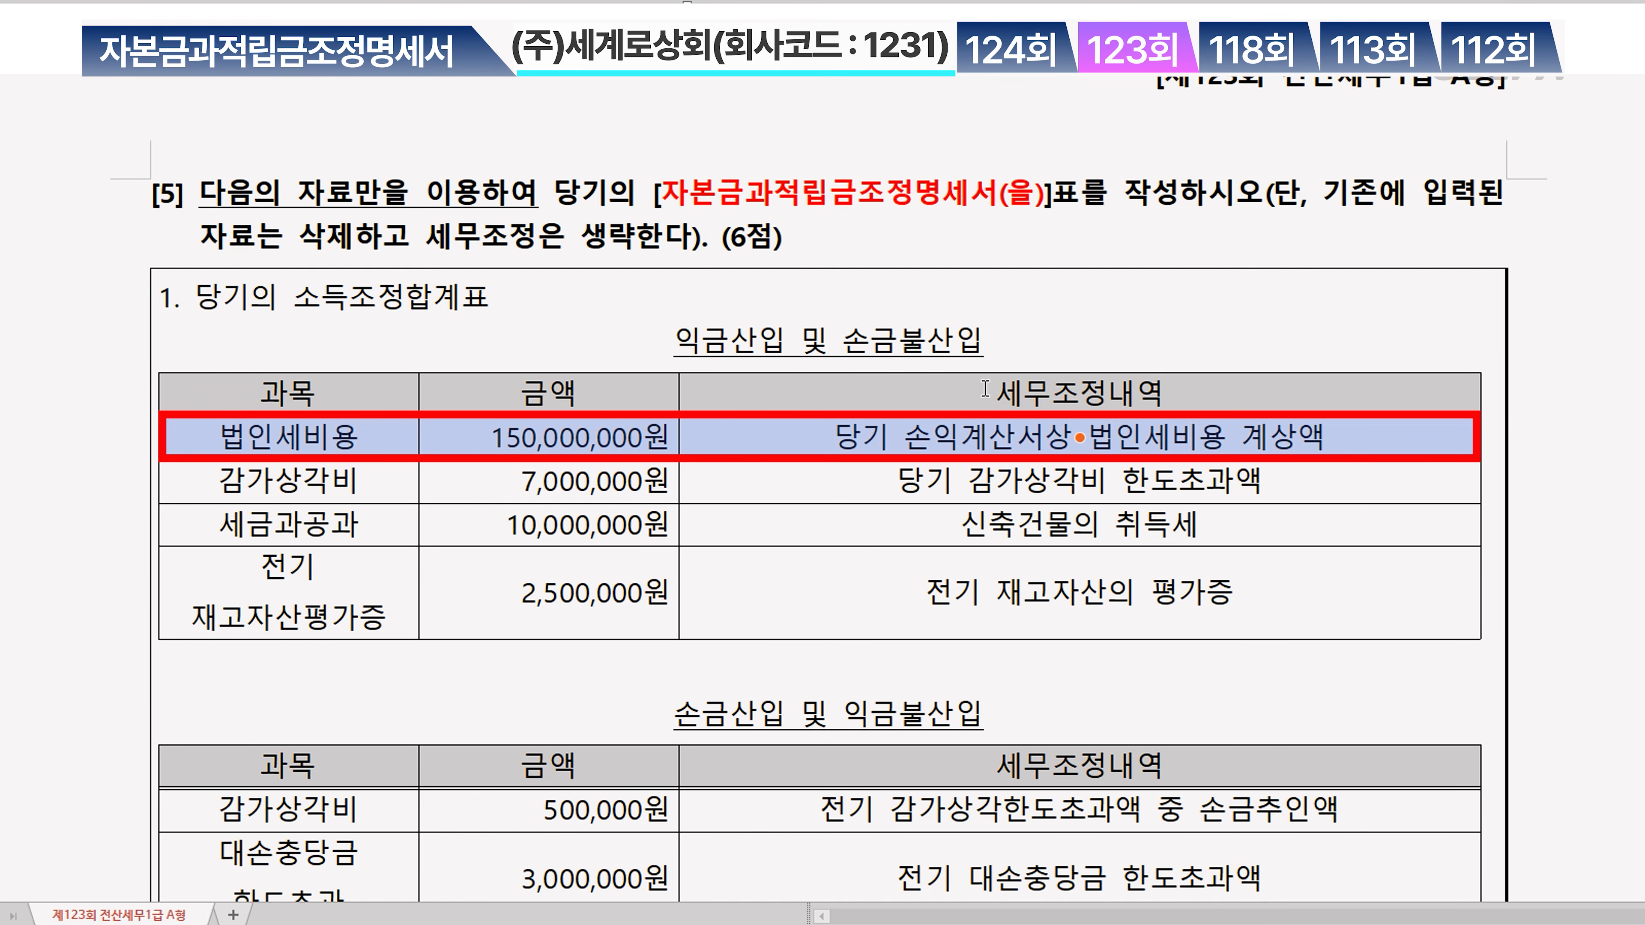
key(ctrl+5)
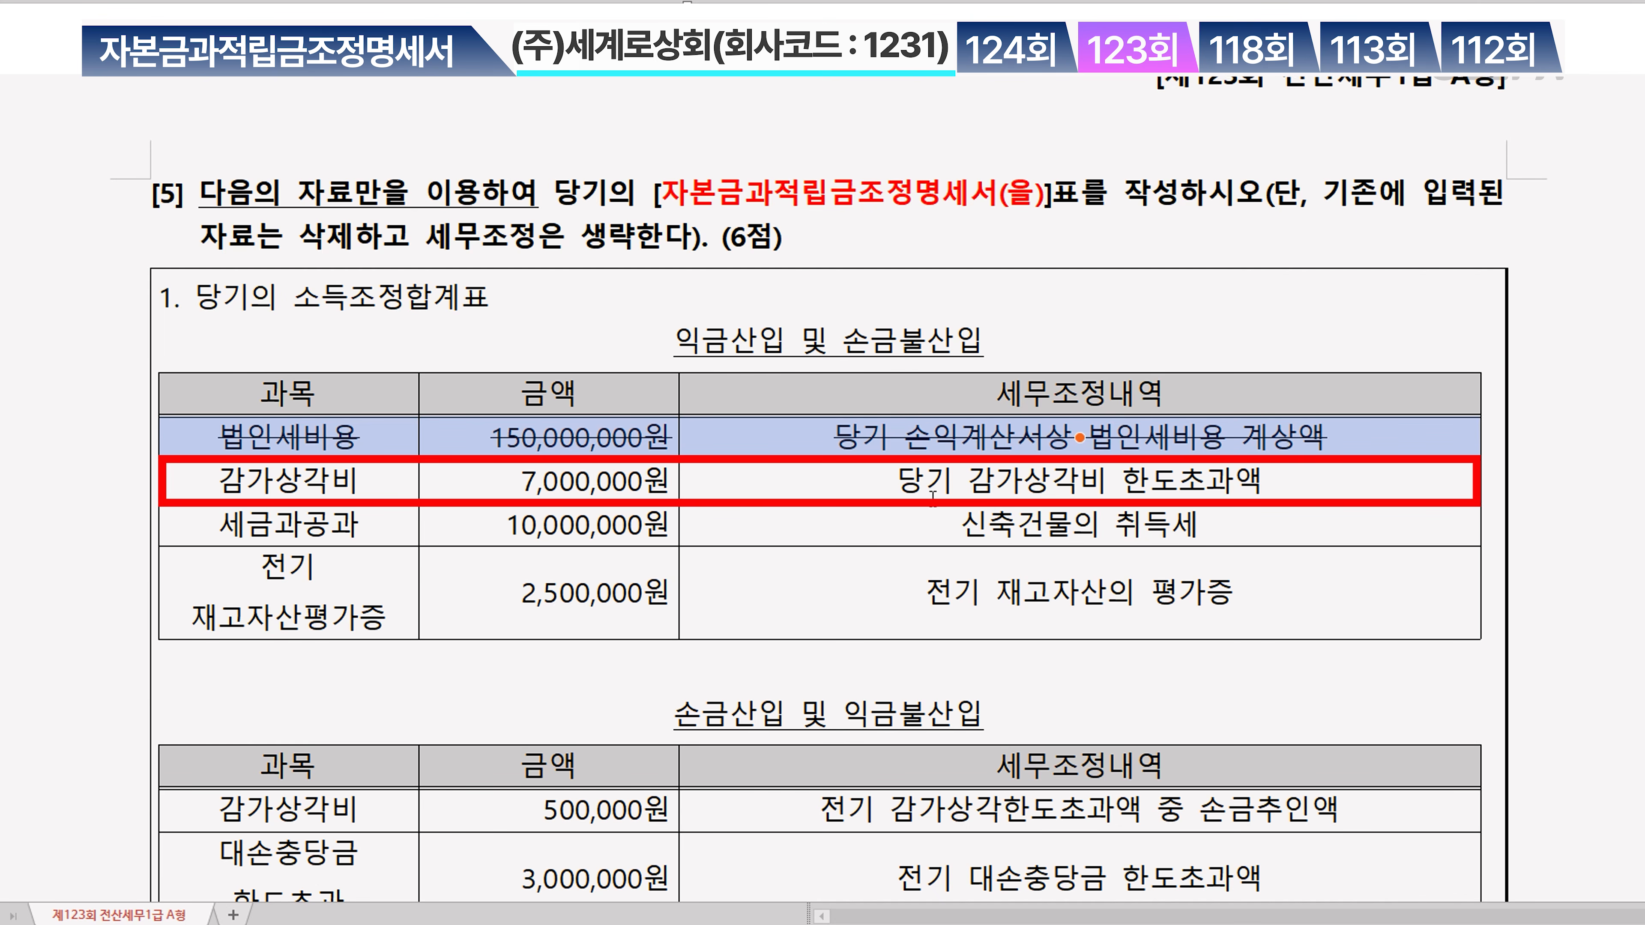
click(1296, 483)
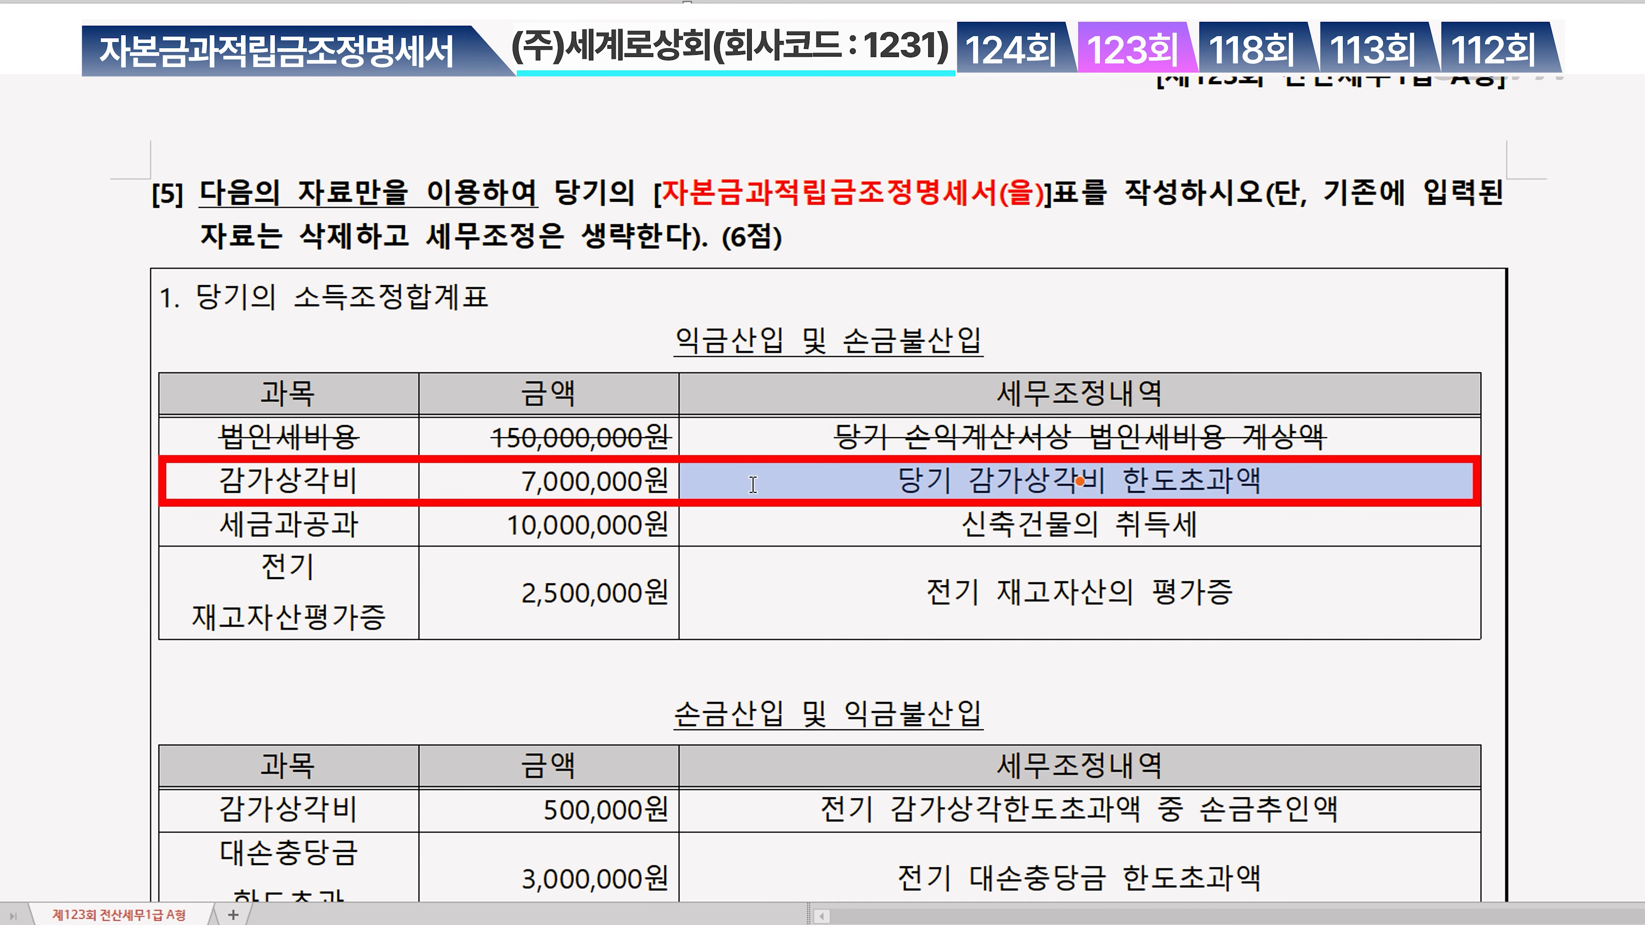
click(374, 484)
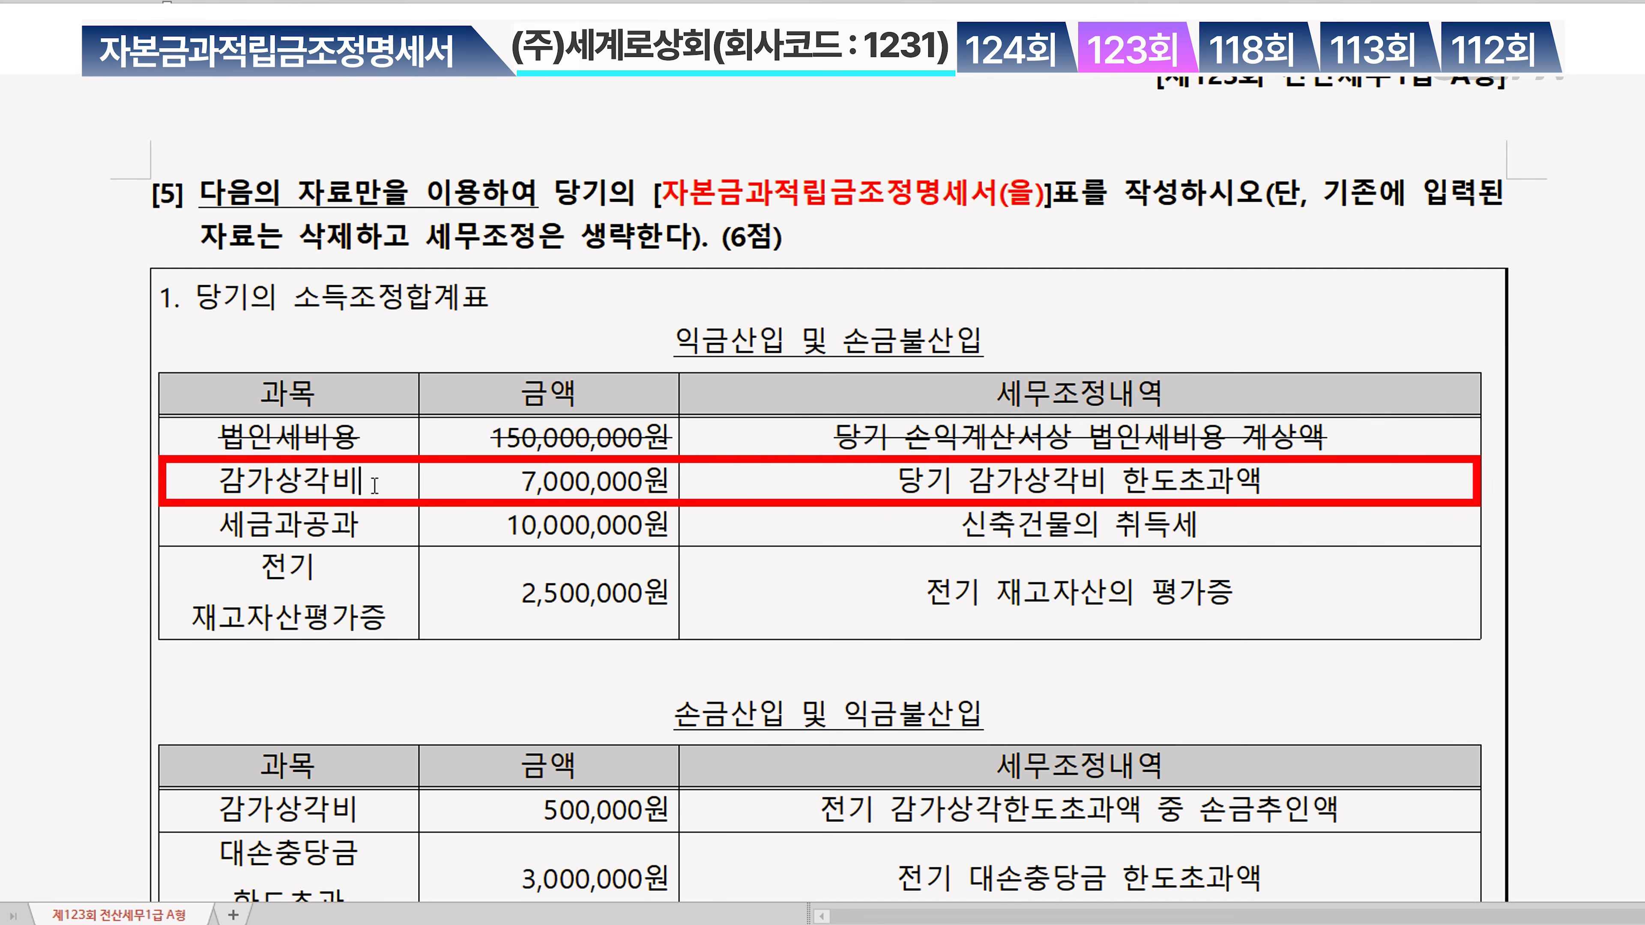
key(Return)
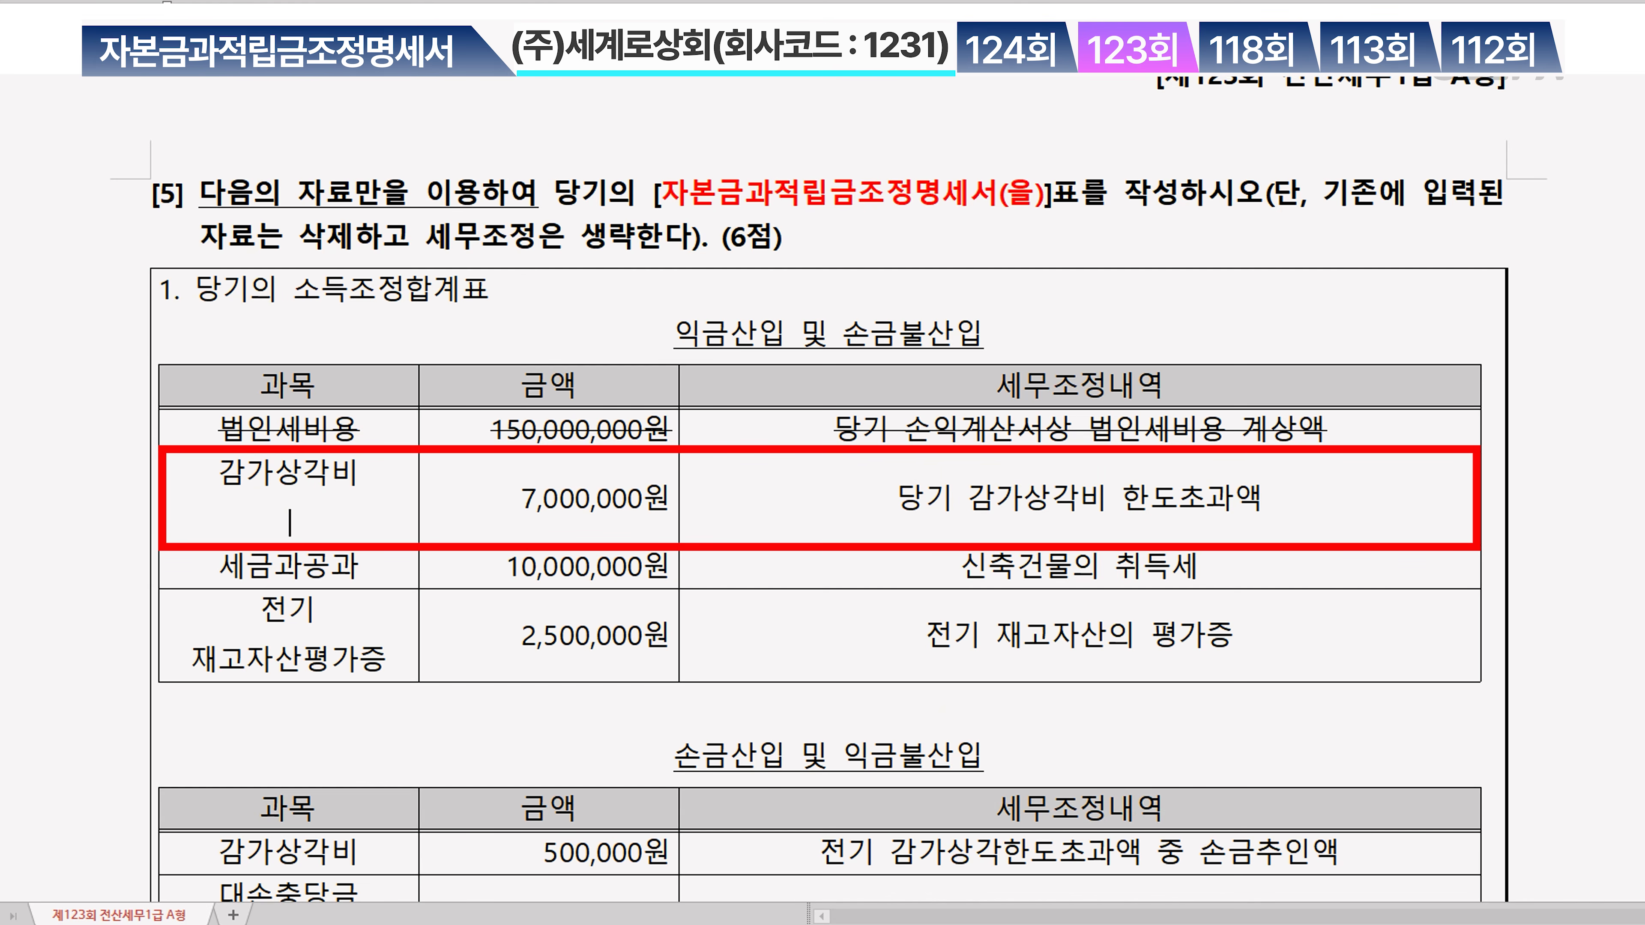
text(유보발생)
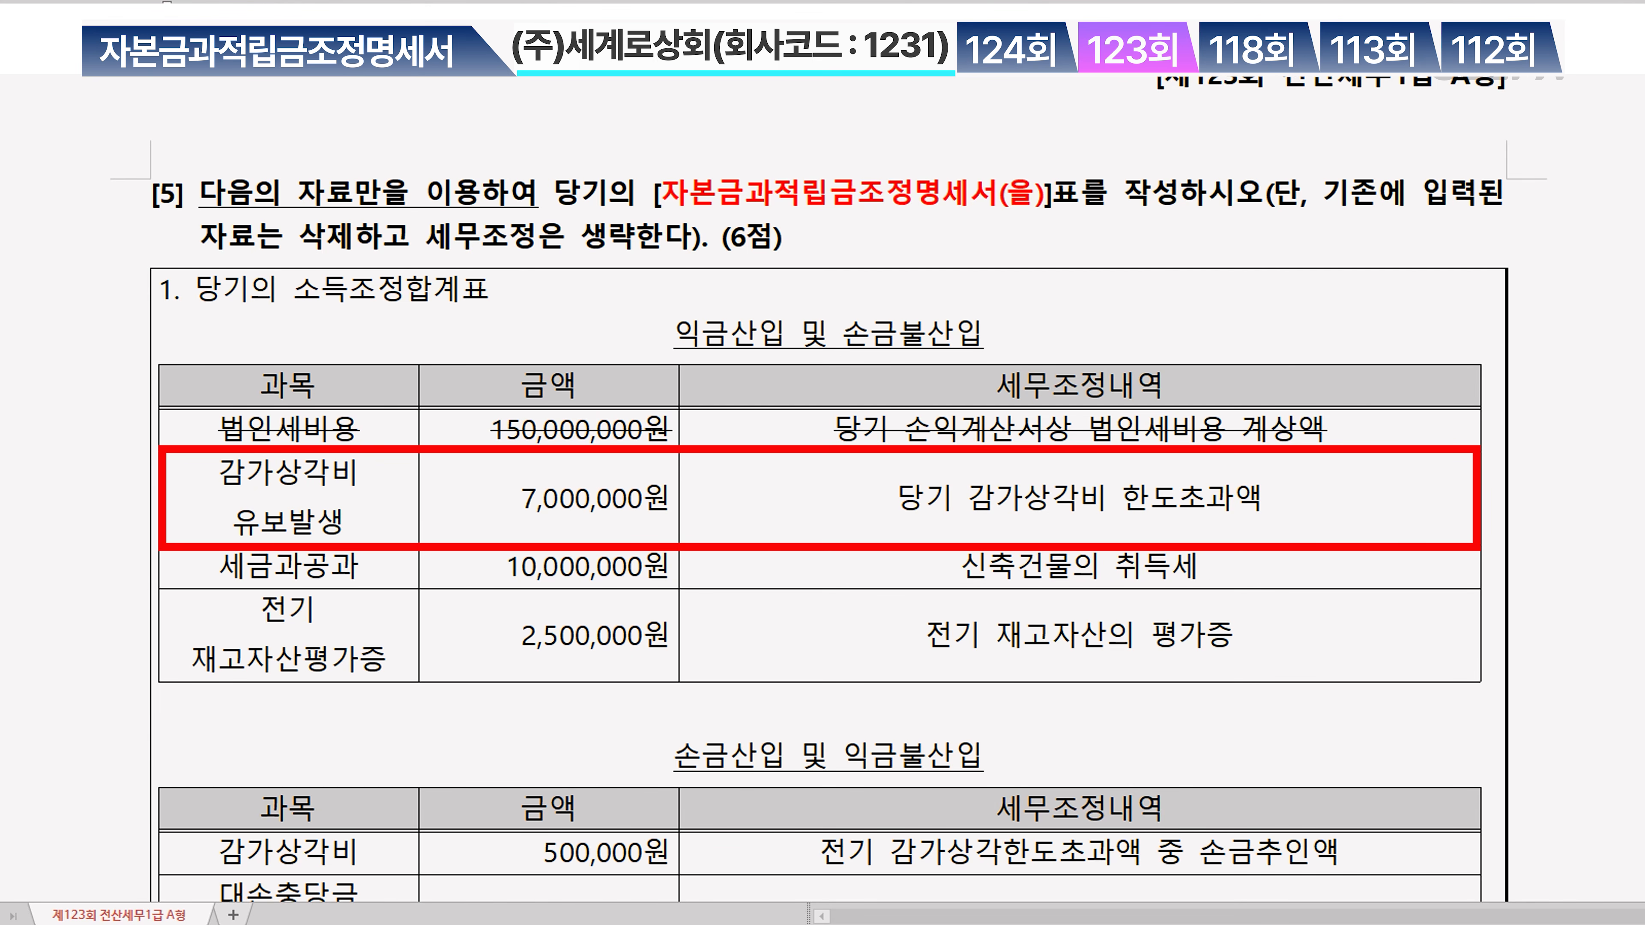
text( +)
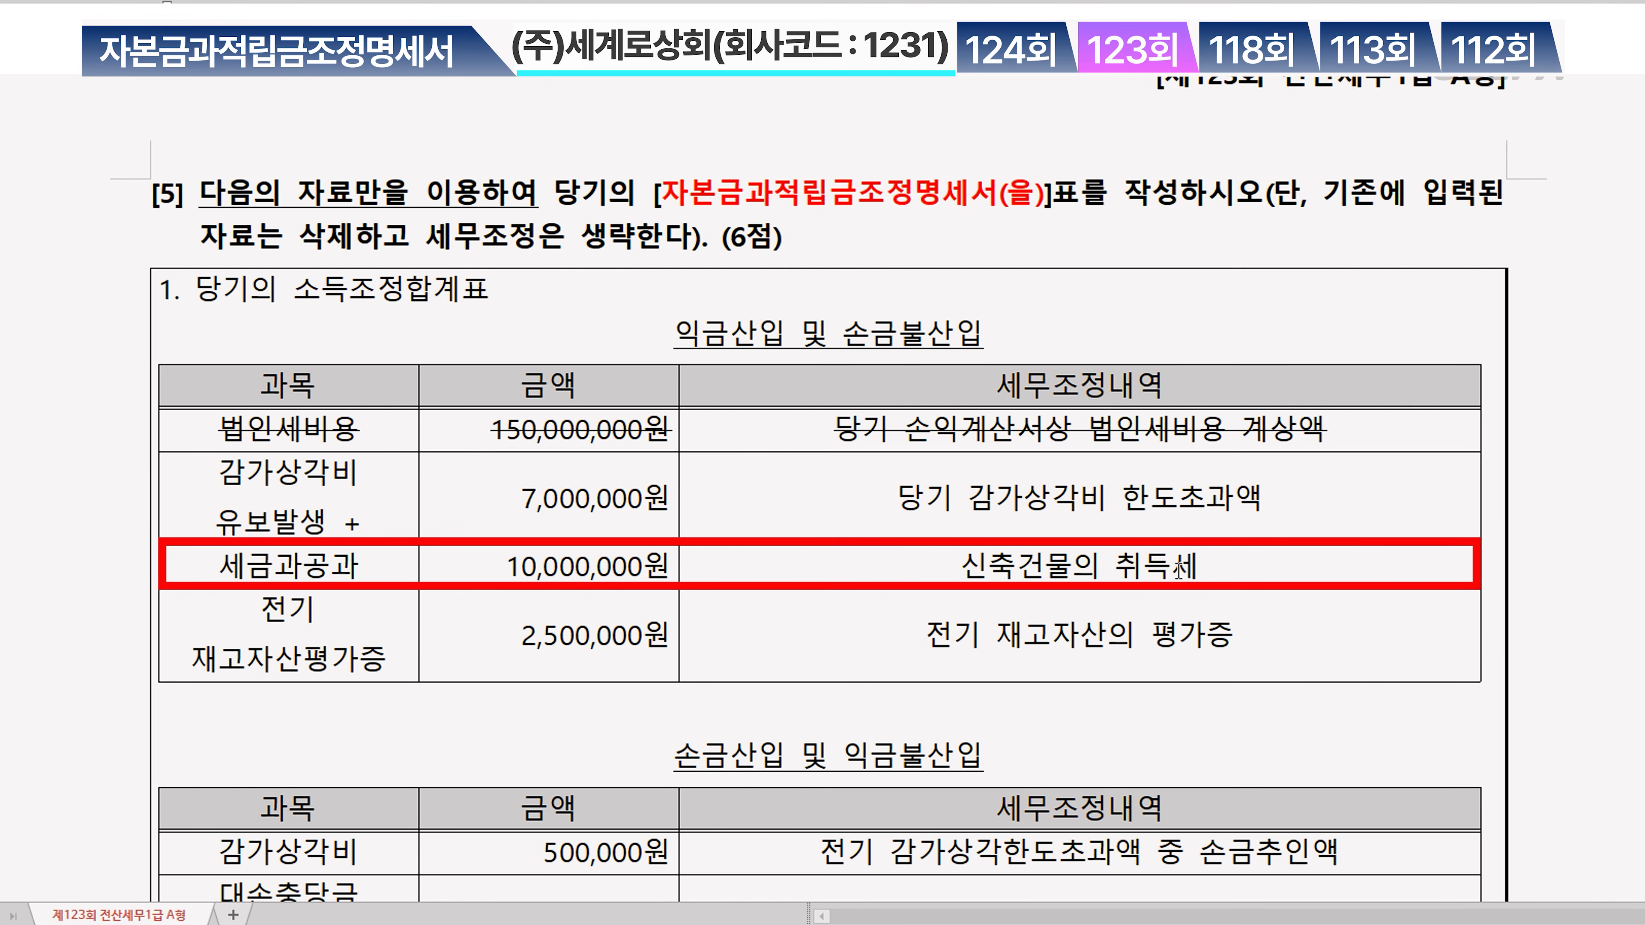
Add the note "유보발생 +" on a new line below 세금과공과 in the 익금산입 및 손금불산입 table
click(393, 572)
key(Return)
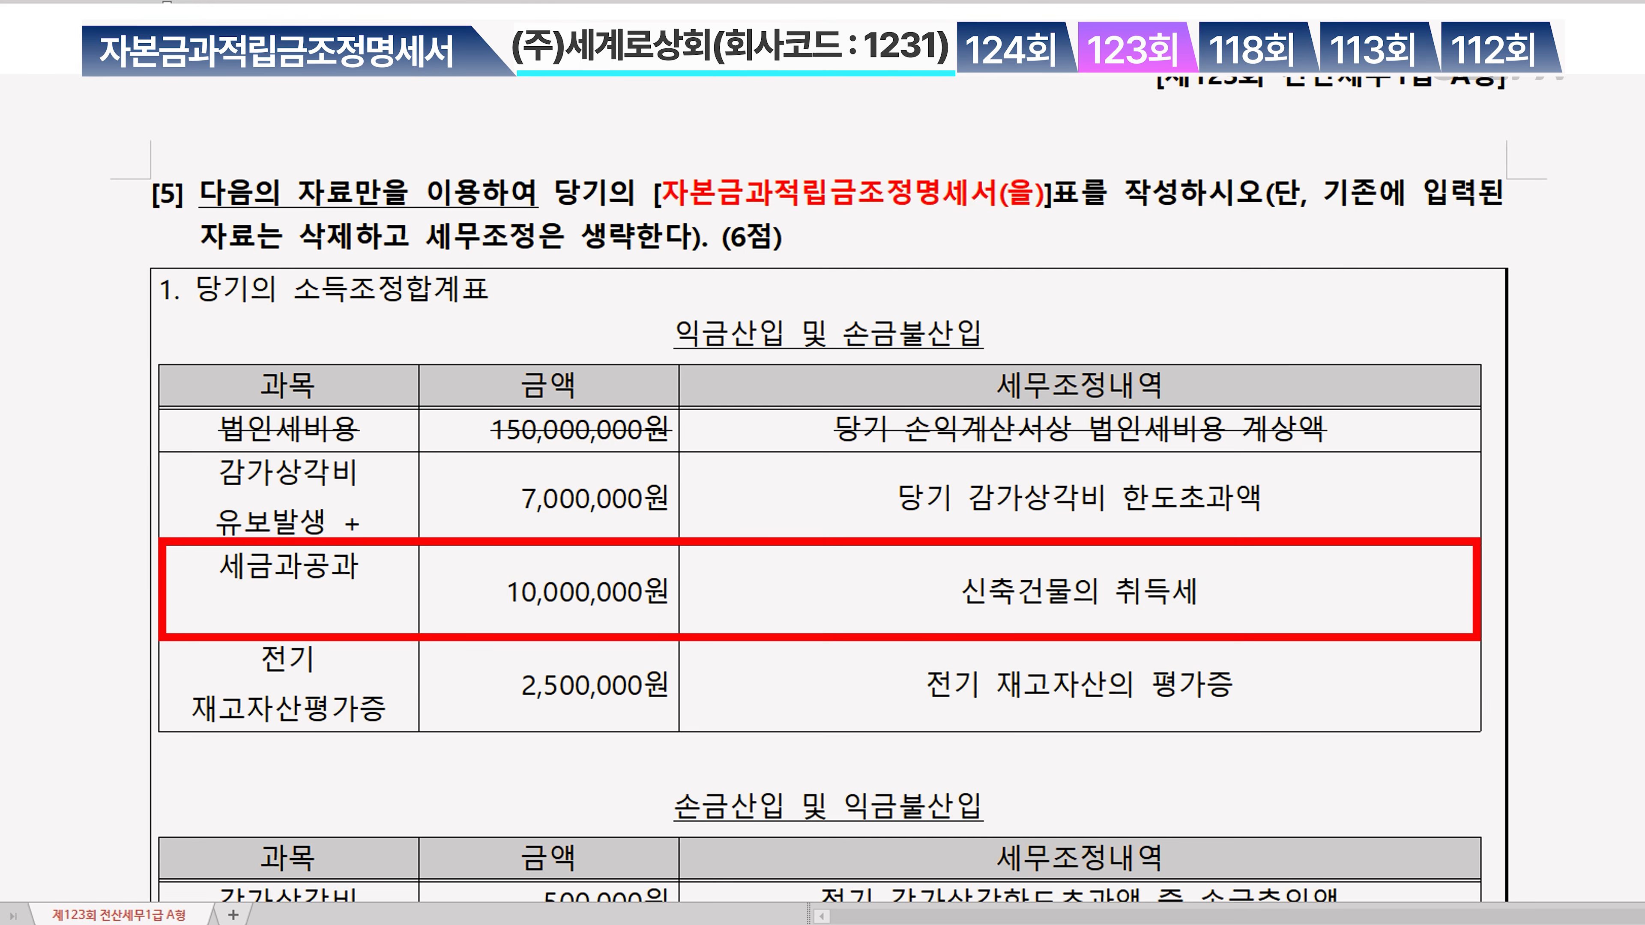
text(유보발생 +)
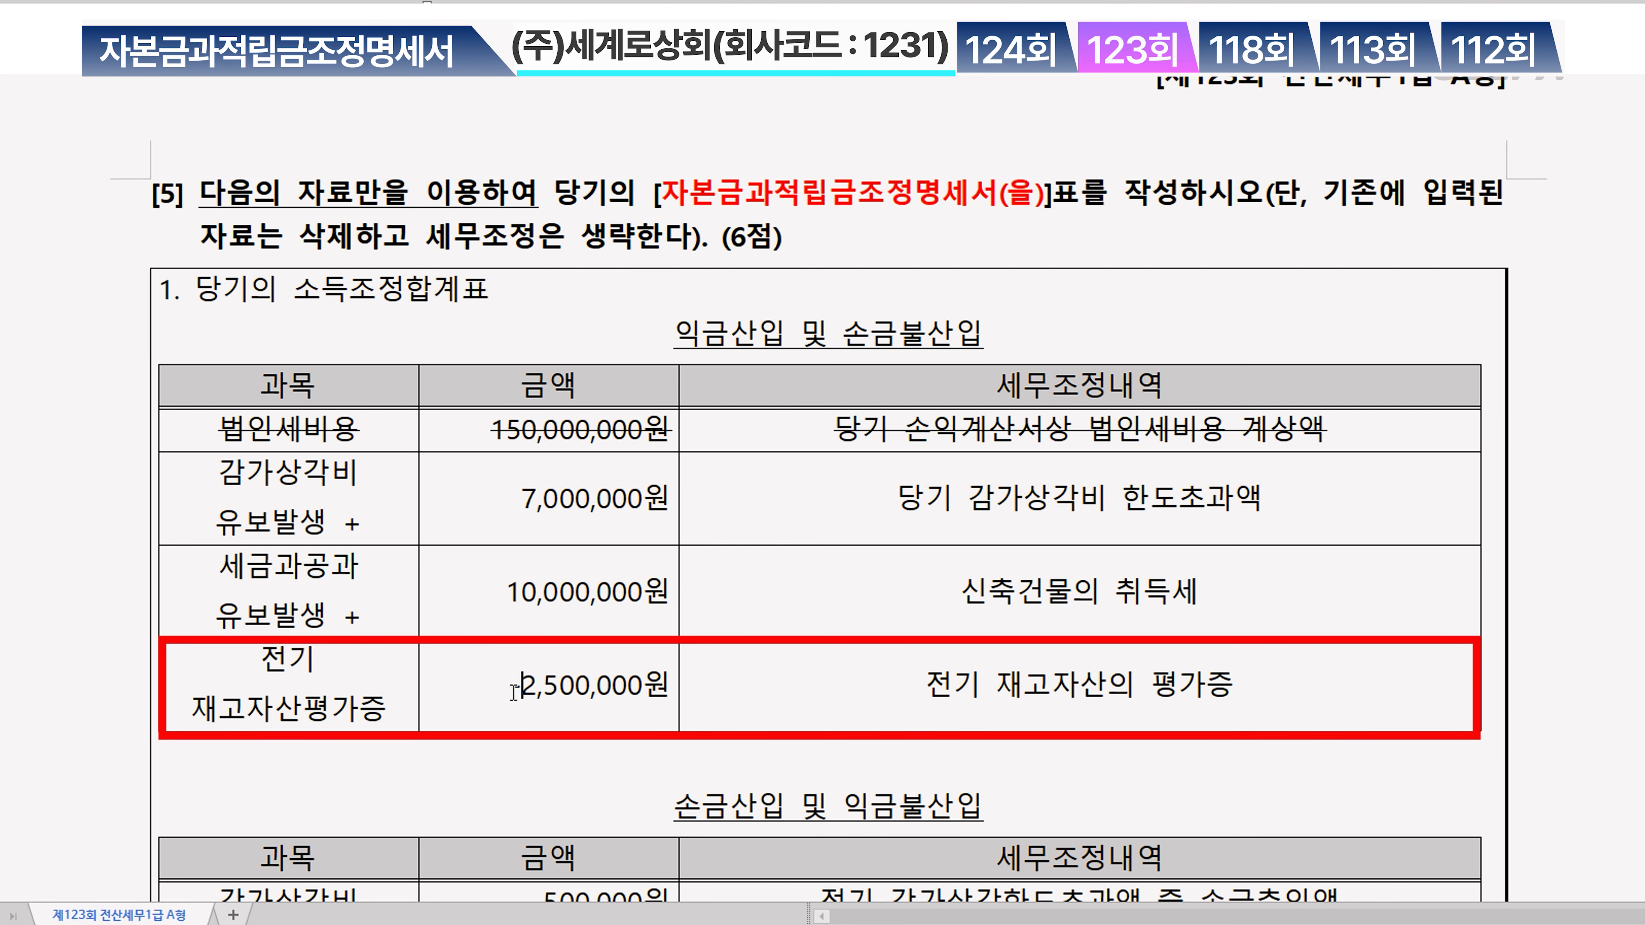
Mark the 전기 재고자산평가증 amount as "- 2,500,000원" in bold red
drag(467, 690, 790, 742)
key(ctrl+b)
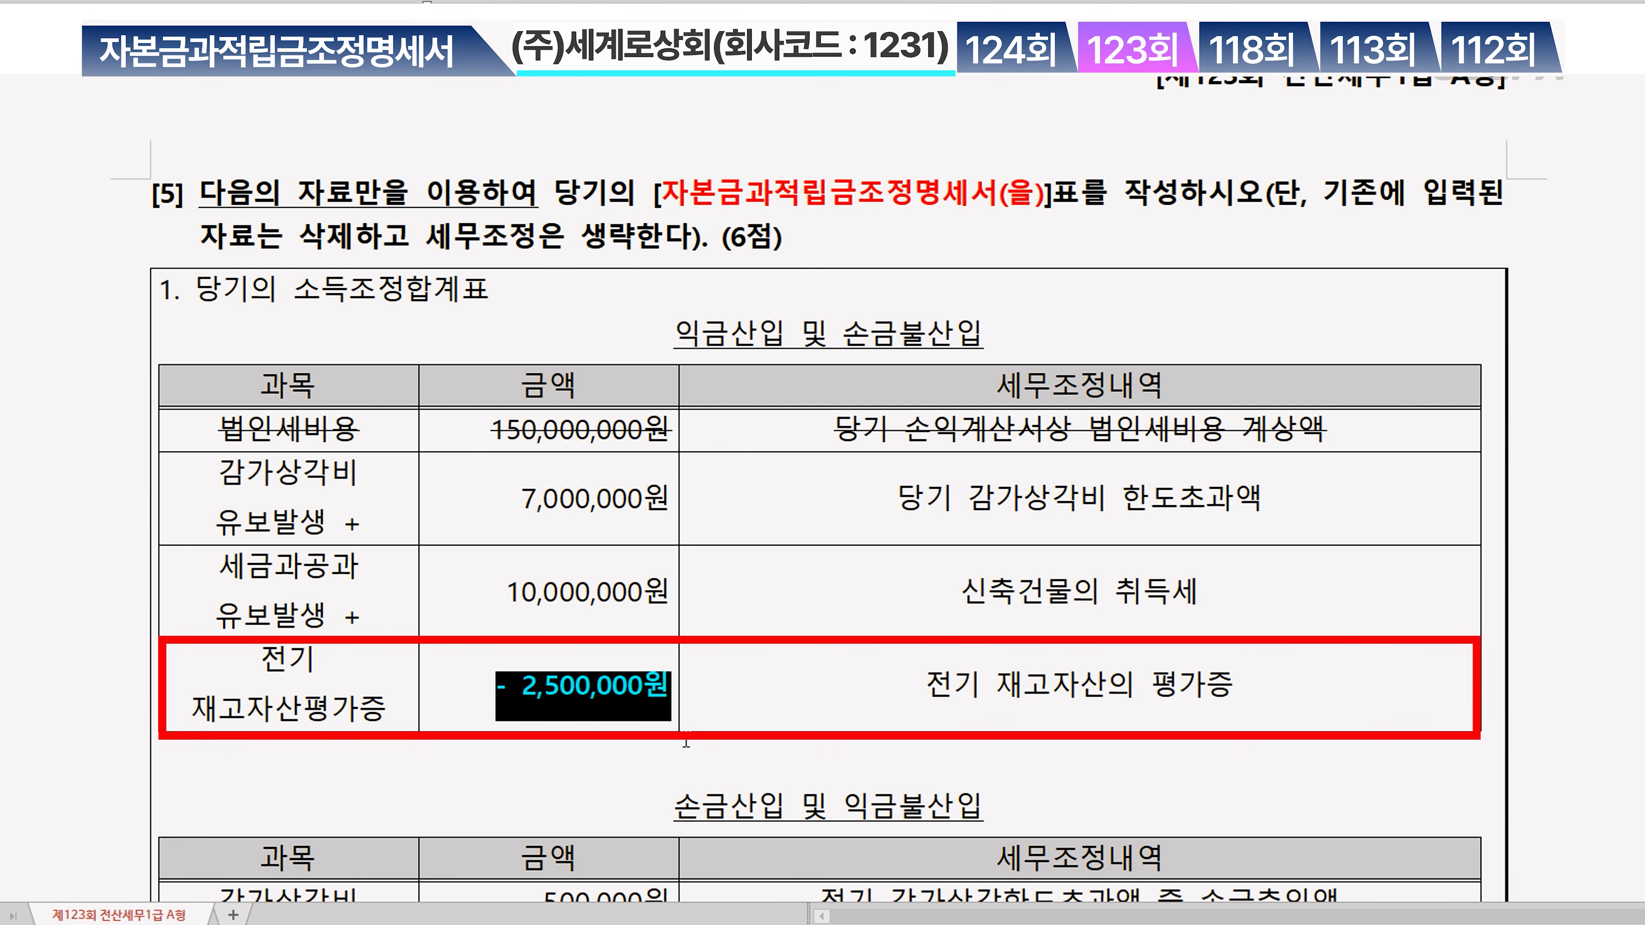
click(766, 690)
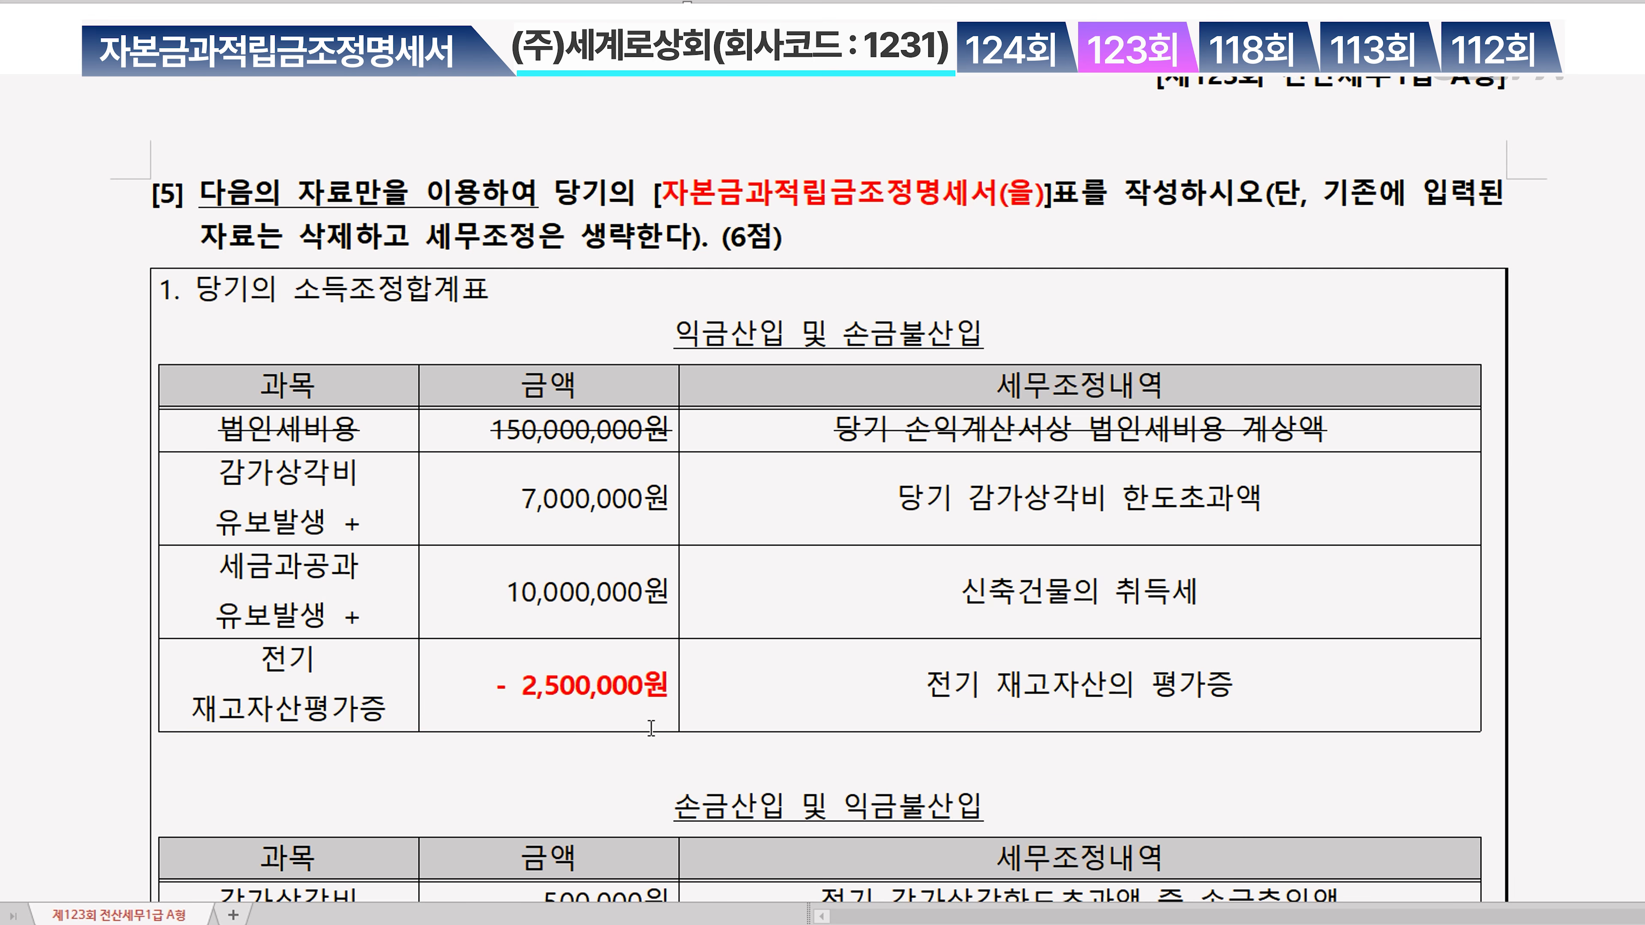
In the 손금산입 및 익금불산입 table, add the note "유보감소" below both 감가상각비 and 대손충당금 한도초과
scroll(650, 729, down, 5)
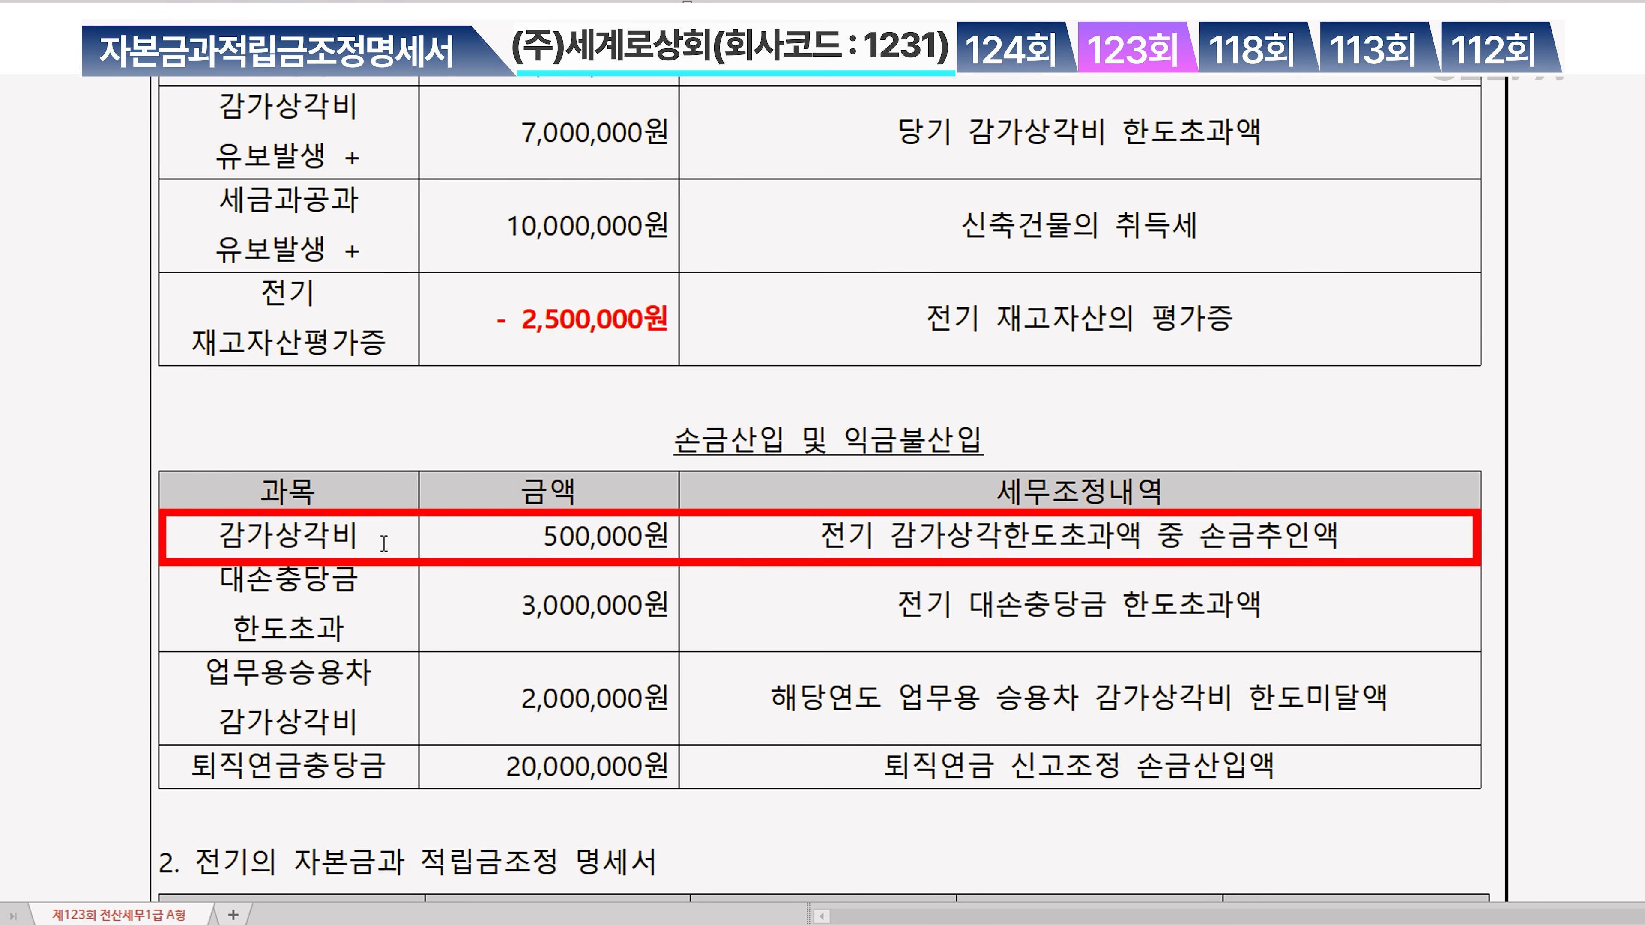
key(alt+Return)
text(전)
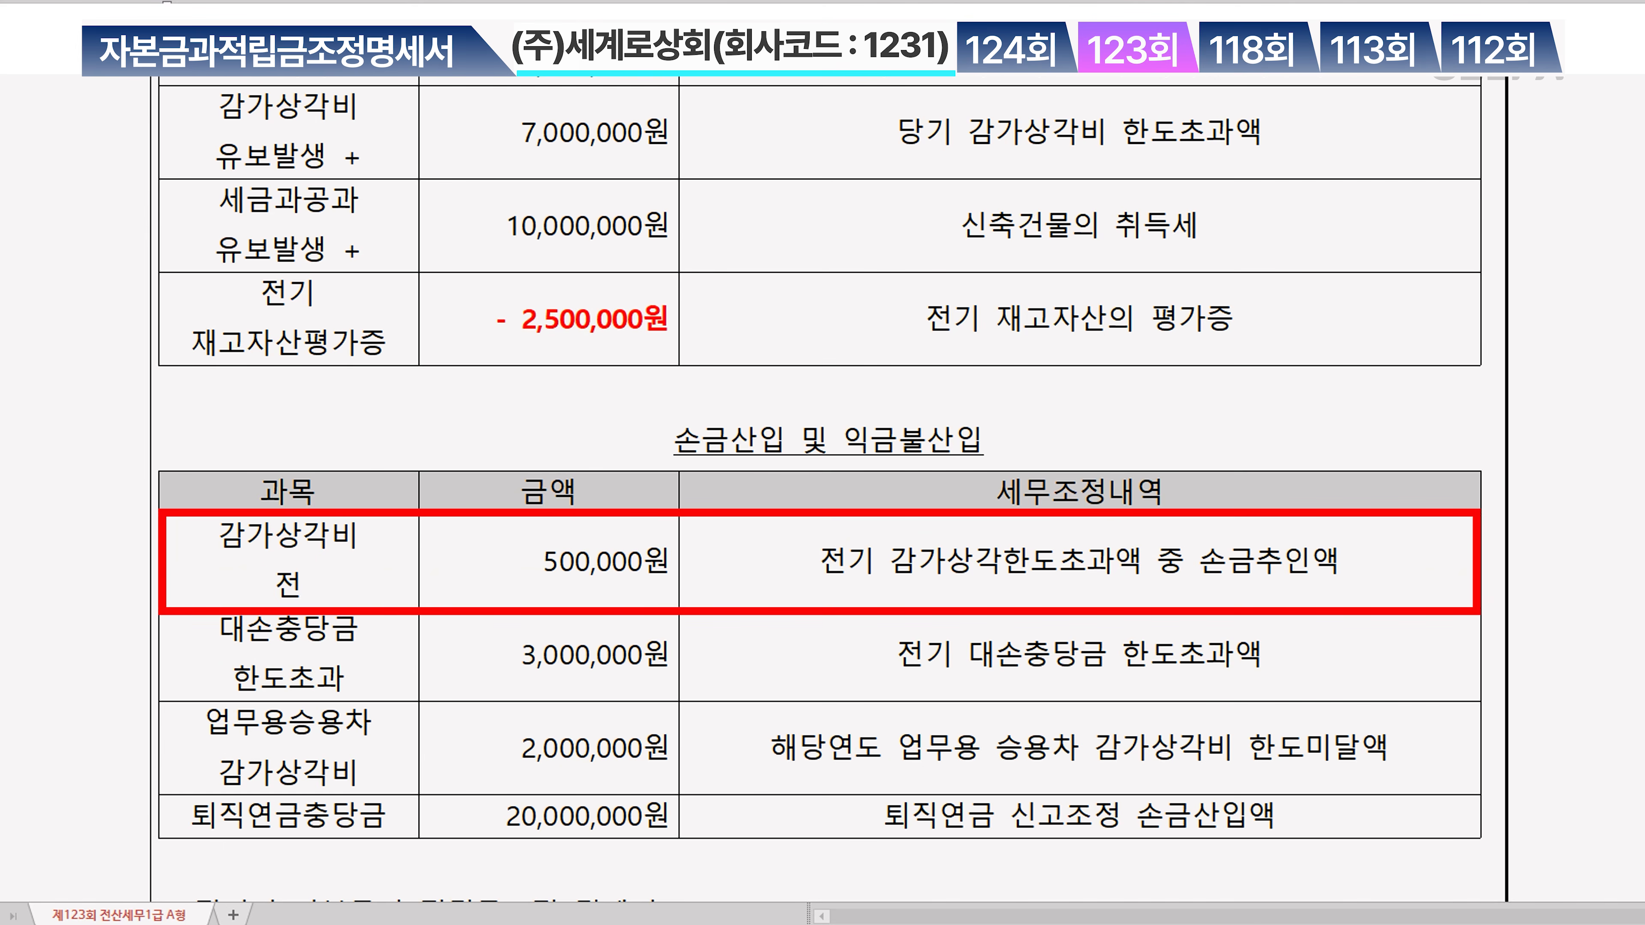
key(BackSpace)
key(BackSpace)
key(BackSpace)
text(유보감소)
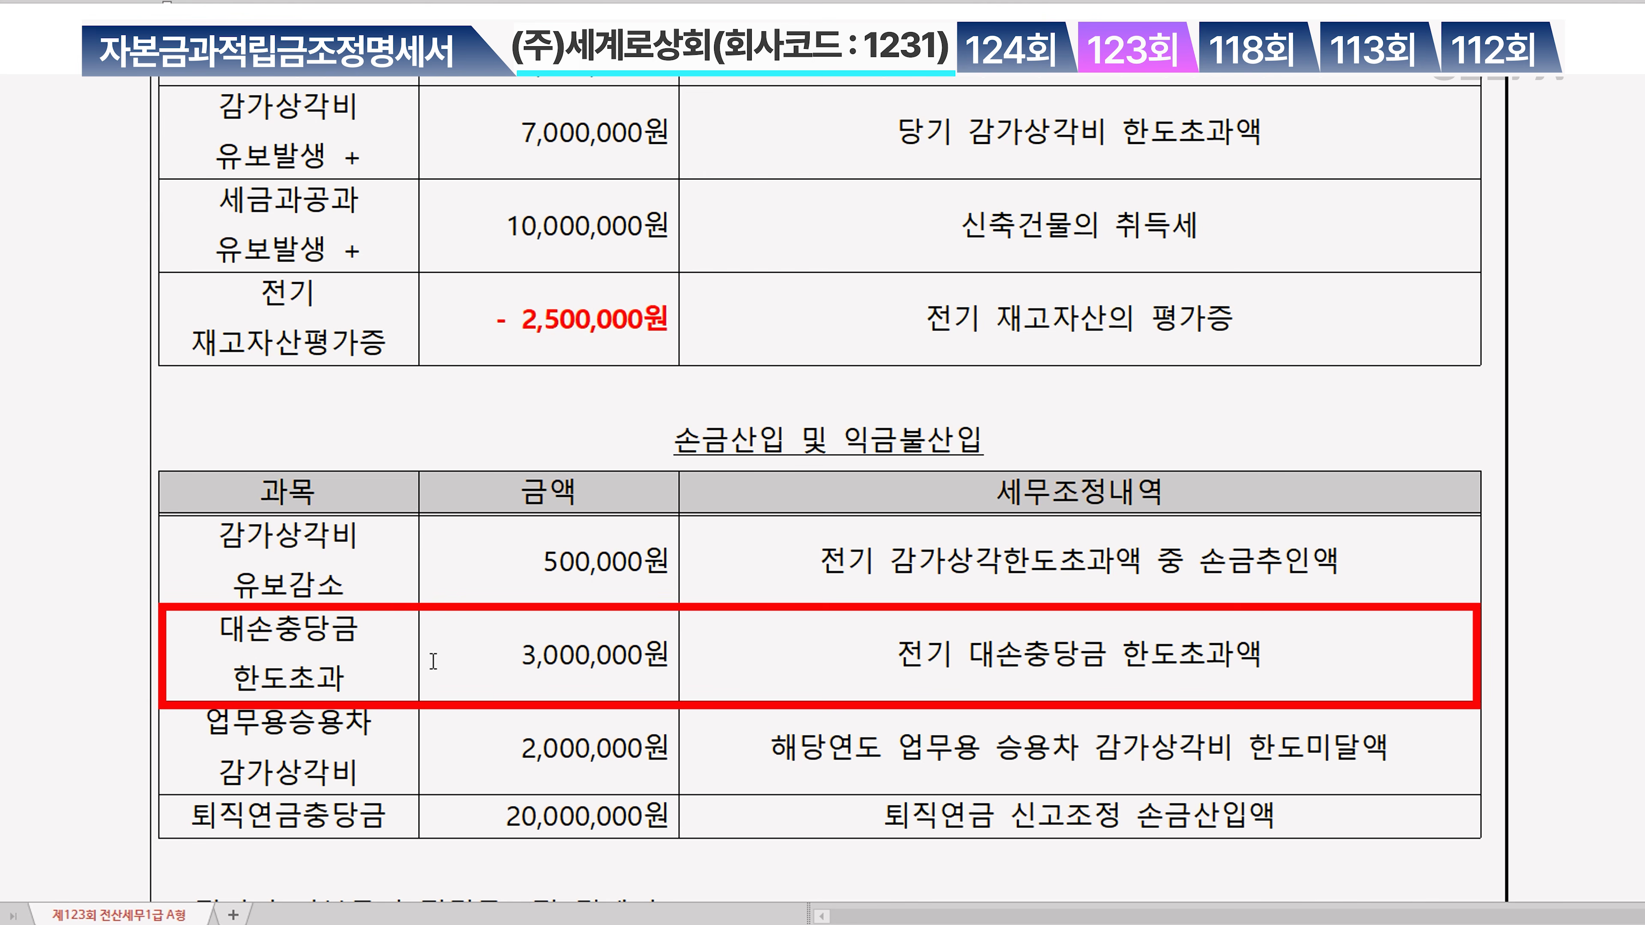
key(Return)
text(유보감소)
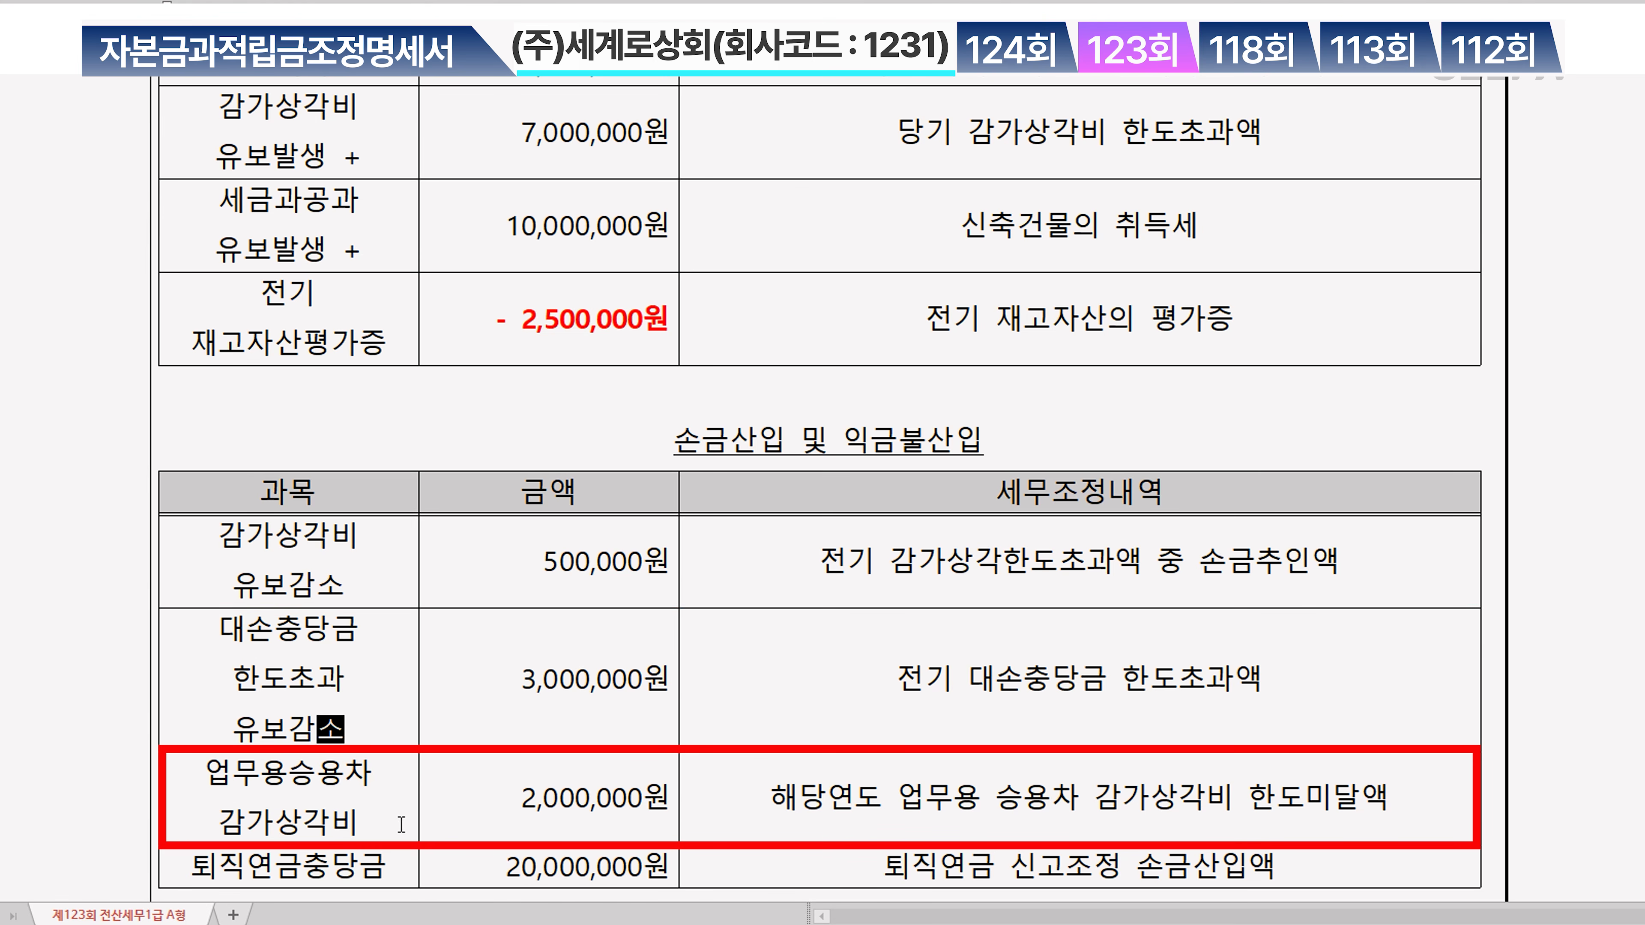
Add "유보발생 -" below 업무용승용차 감가상각비 and put a minus sign before its 2,000,000원 amount
scroll(400, 825, down, 1)
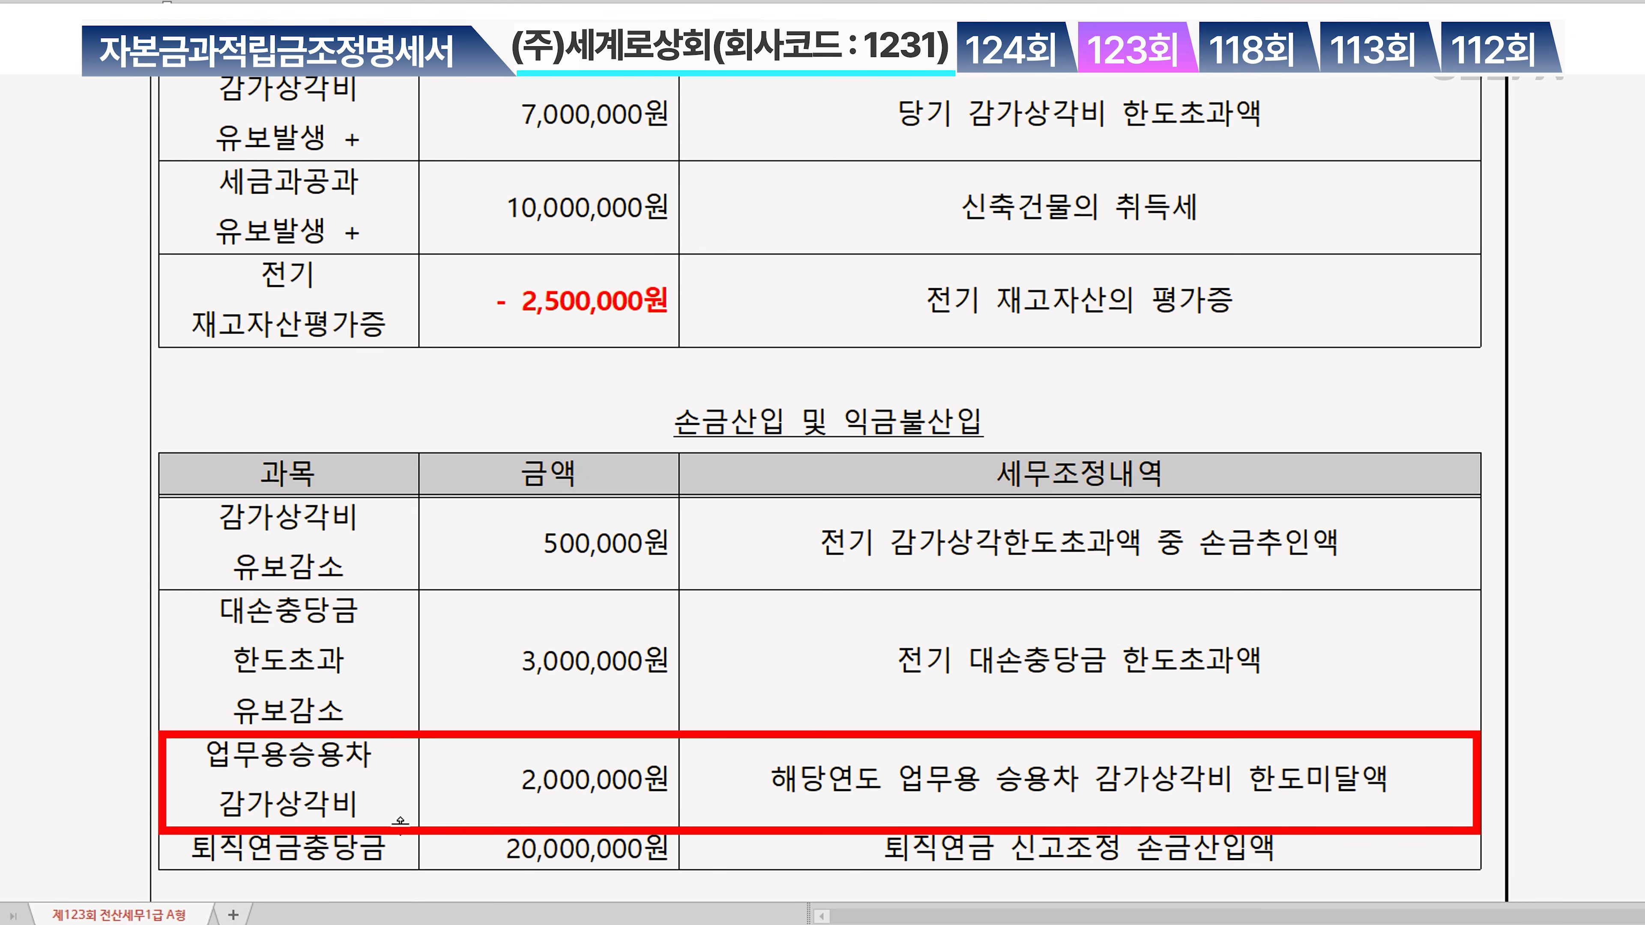
key(Return)
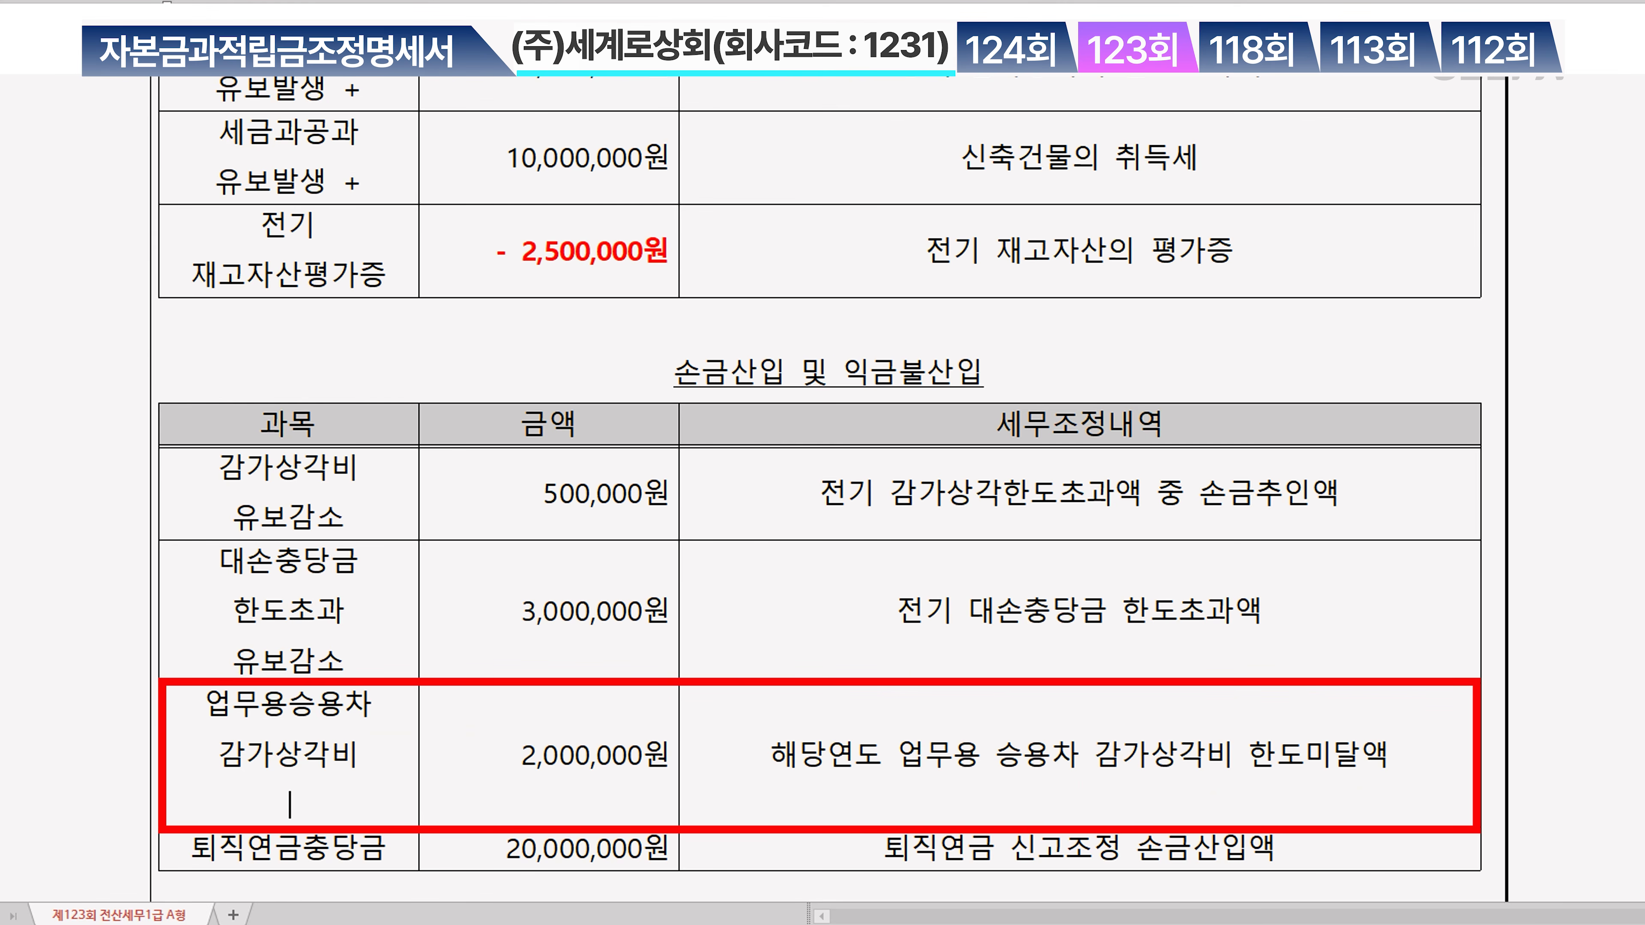
text(유보발생)
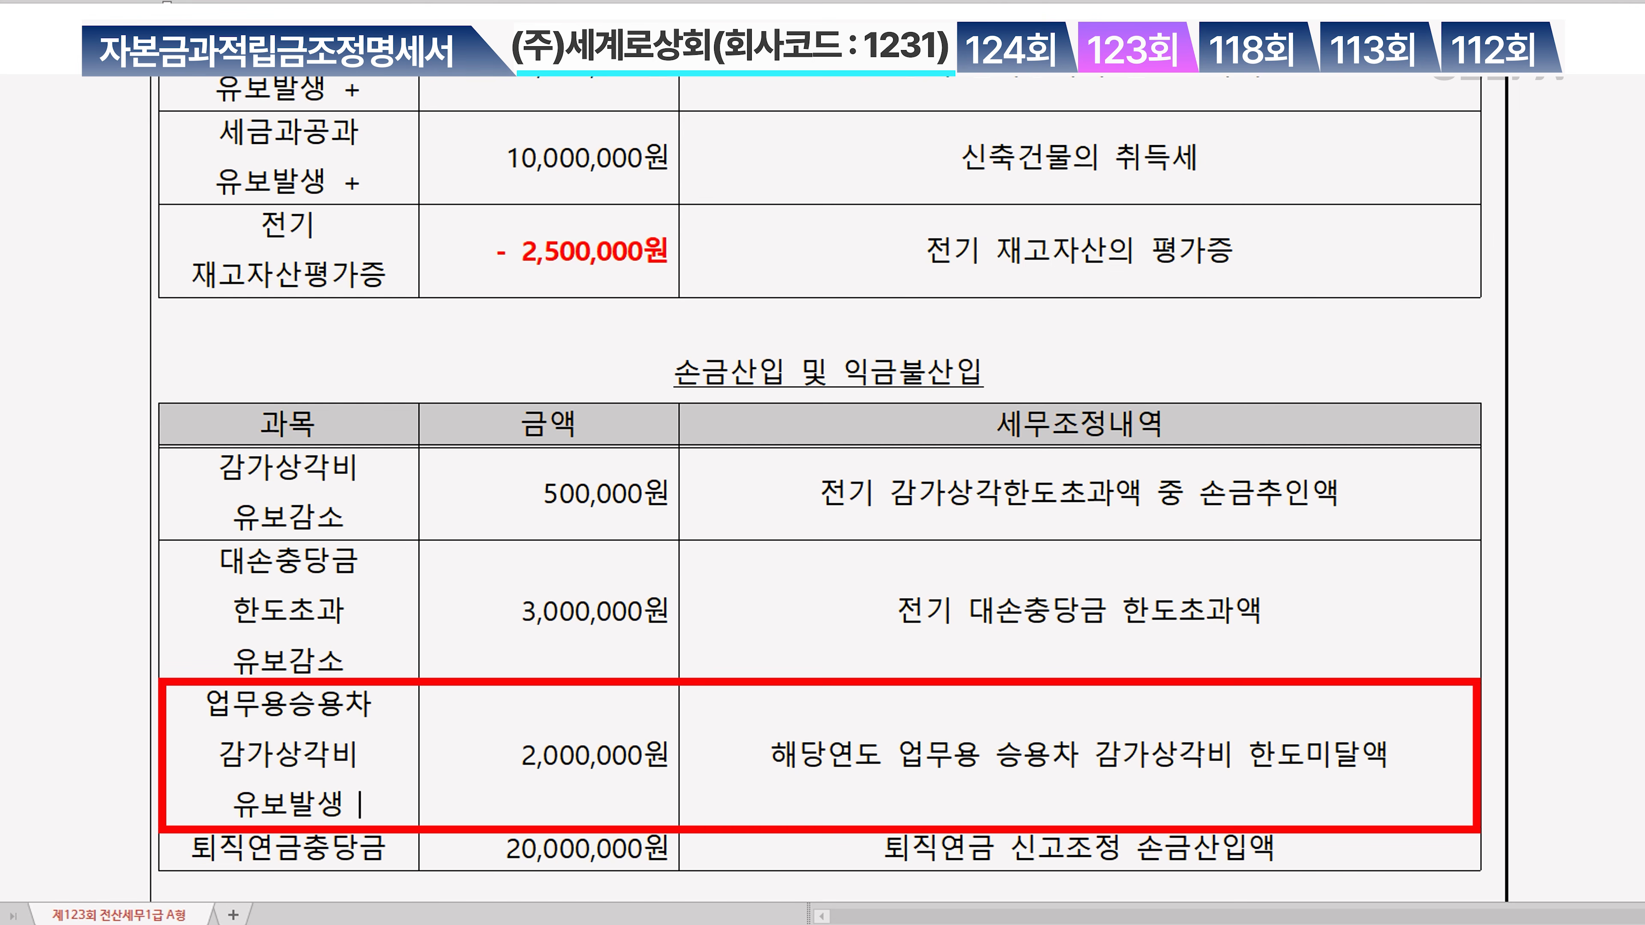
text( -)
double_click(537, 754)
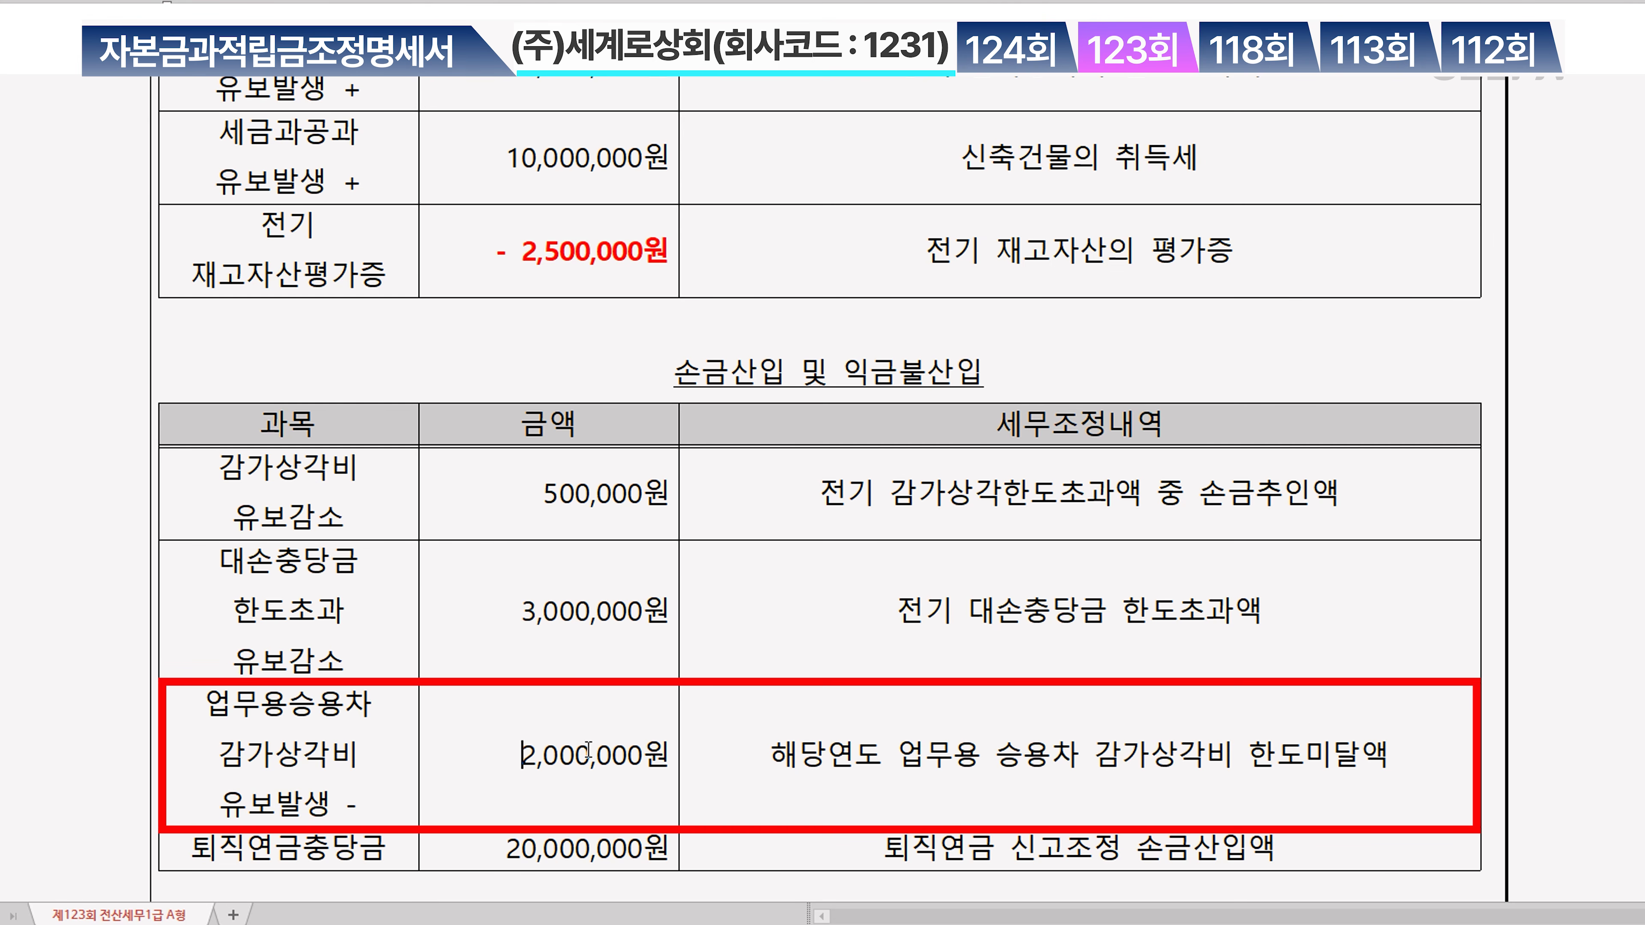
text(-)
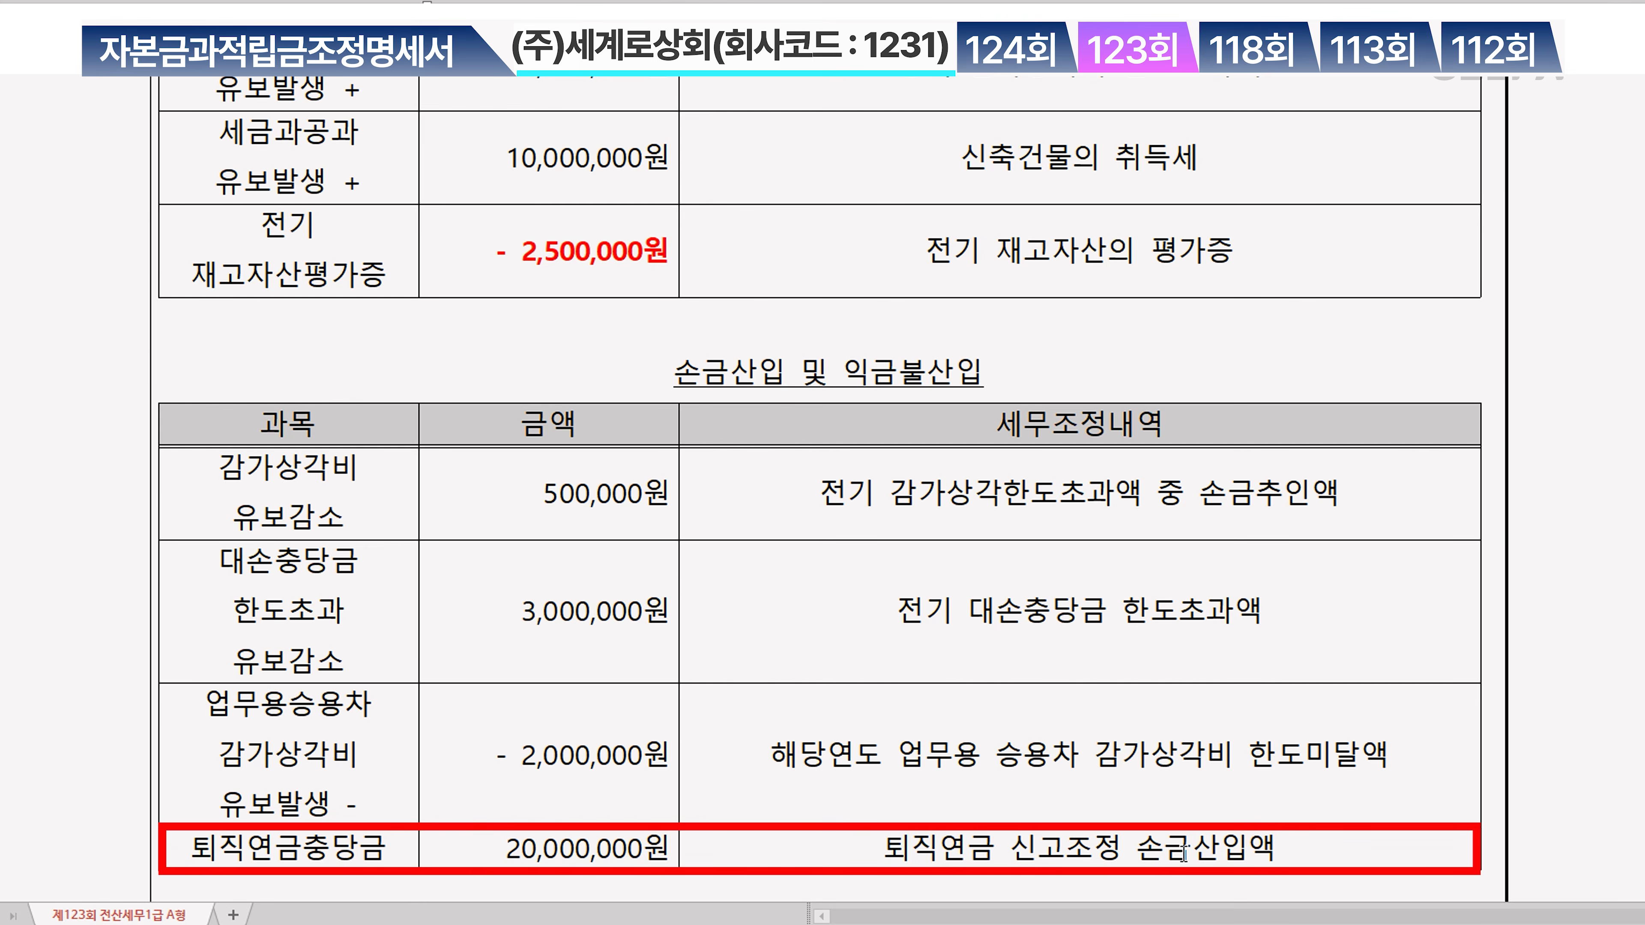
Add "유보발생 -" below 퇴직연금충당금 and put a minus sign before its 20,000,000원 amount
click(396, 849)
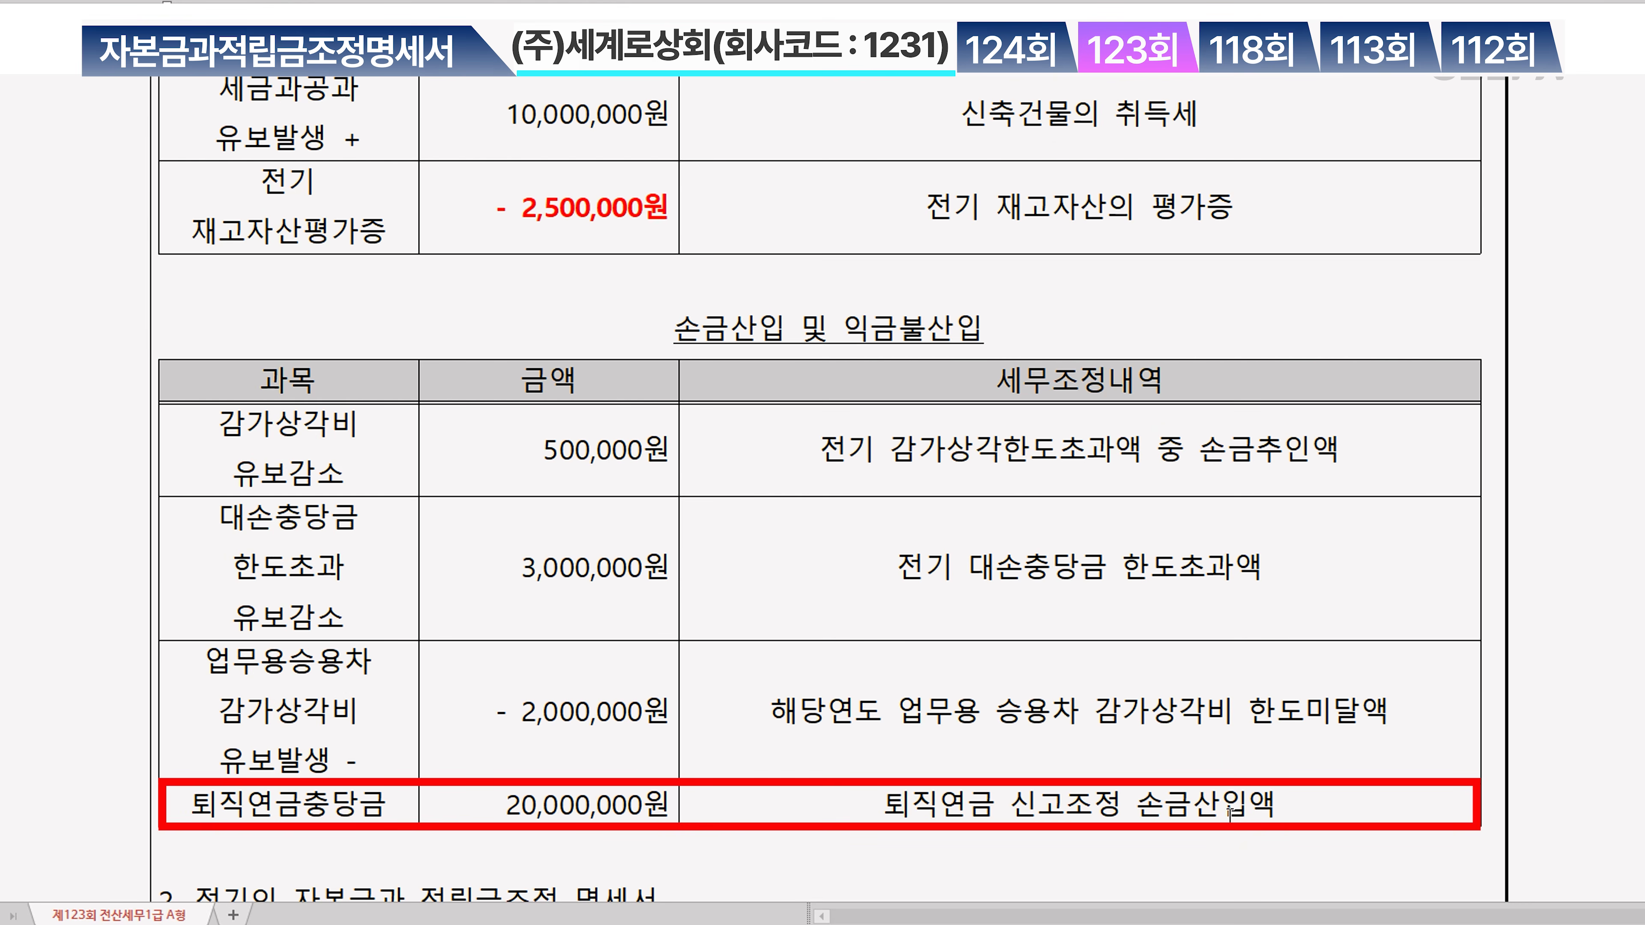
key(Return)
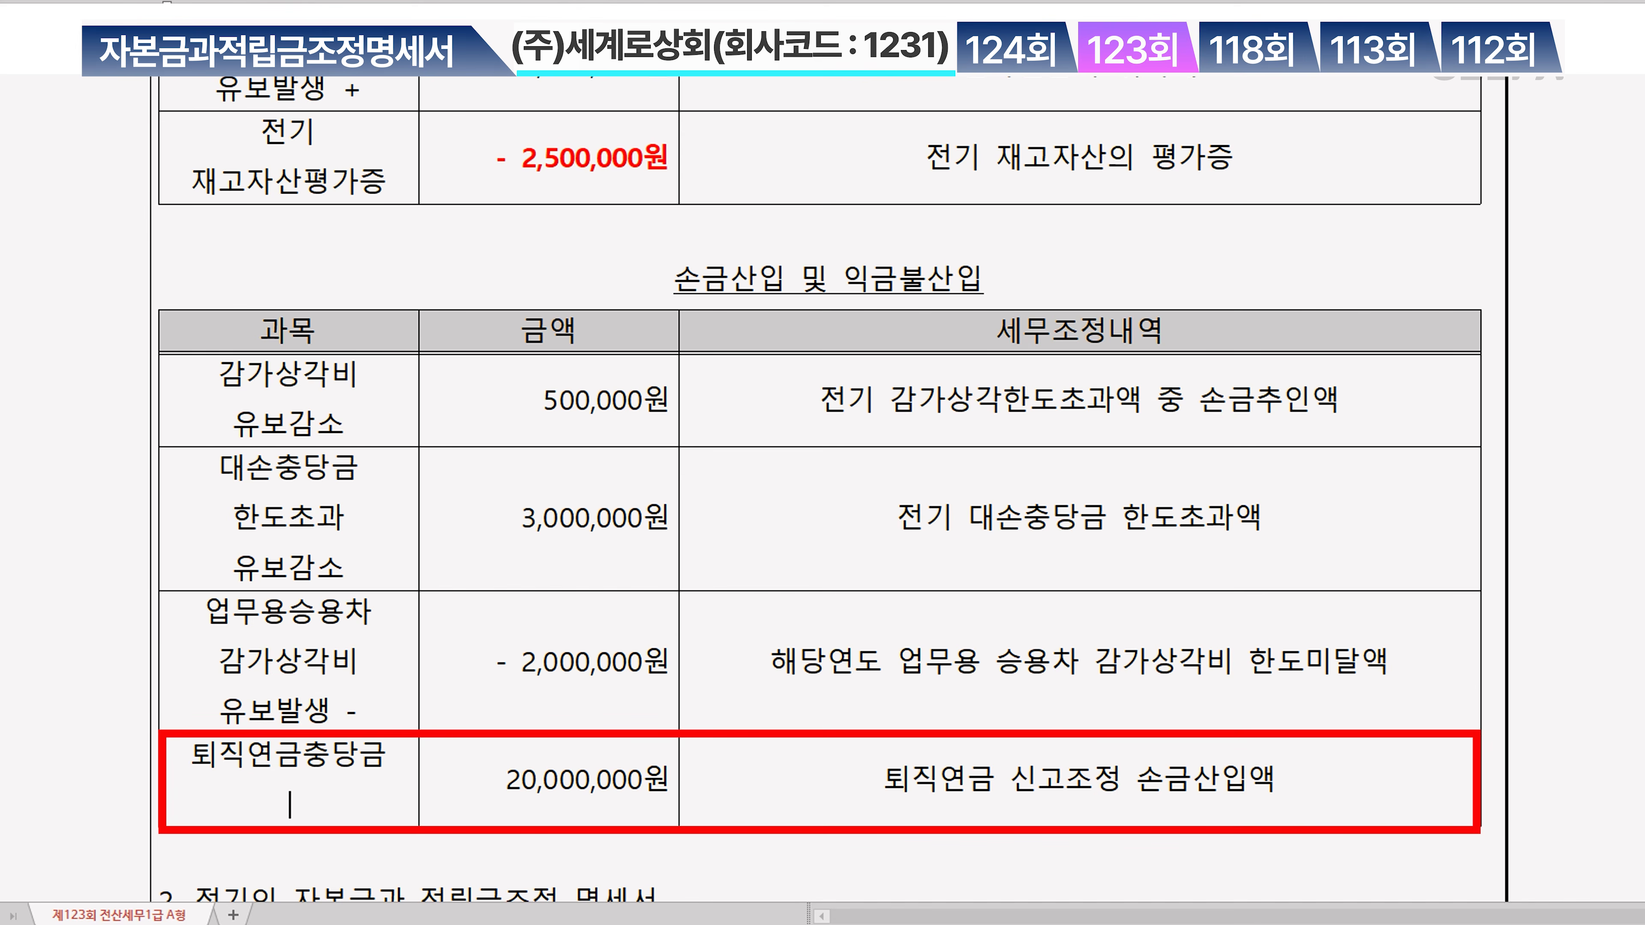
text(유보발생 )
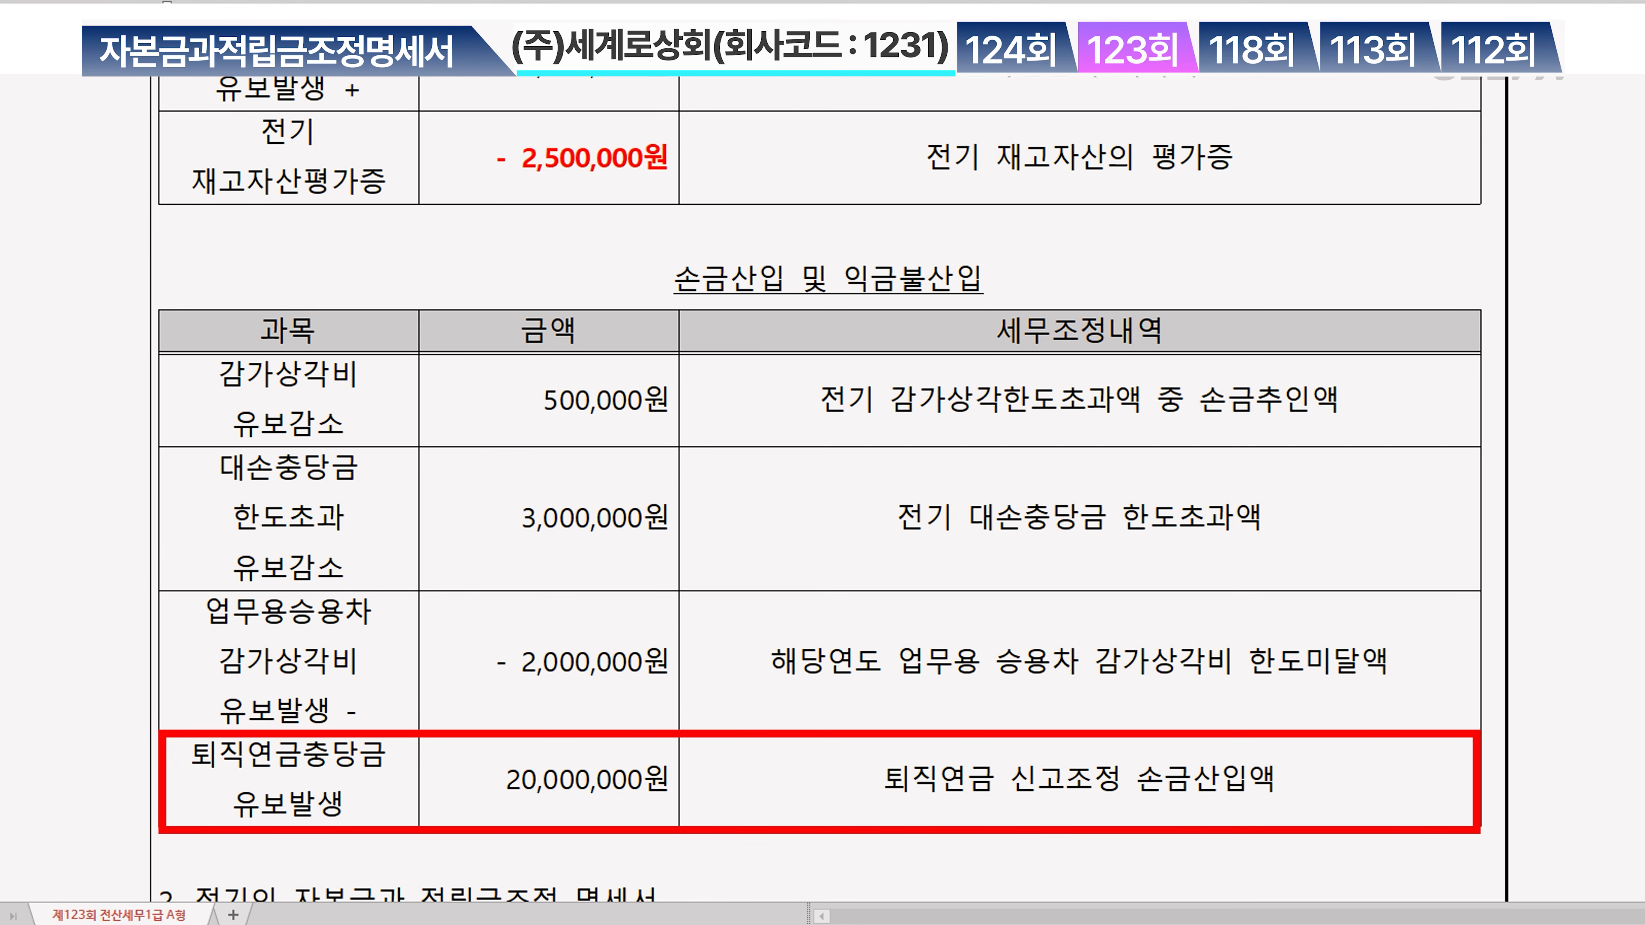
text(-)
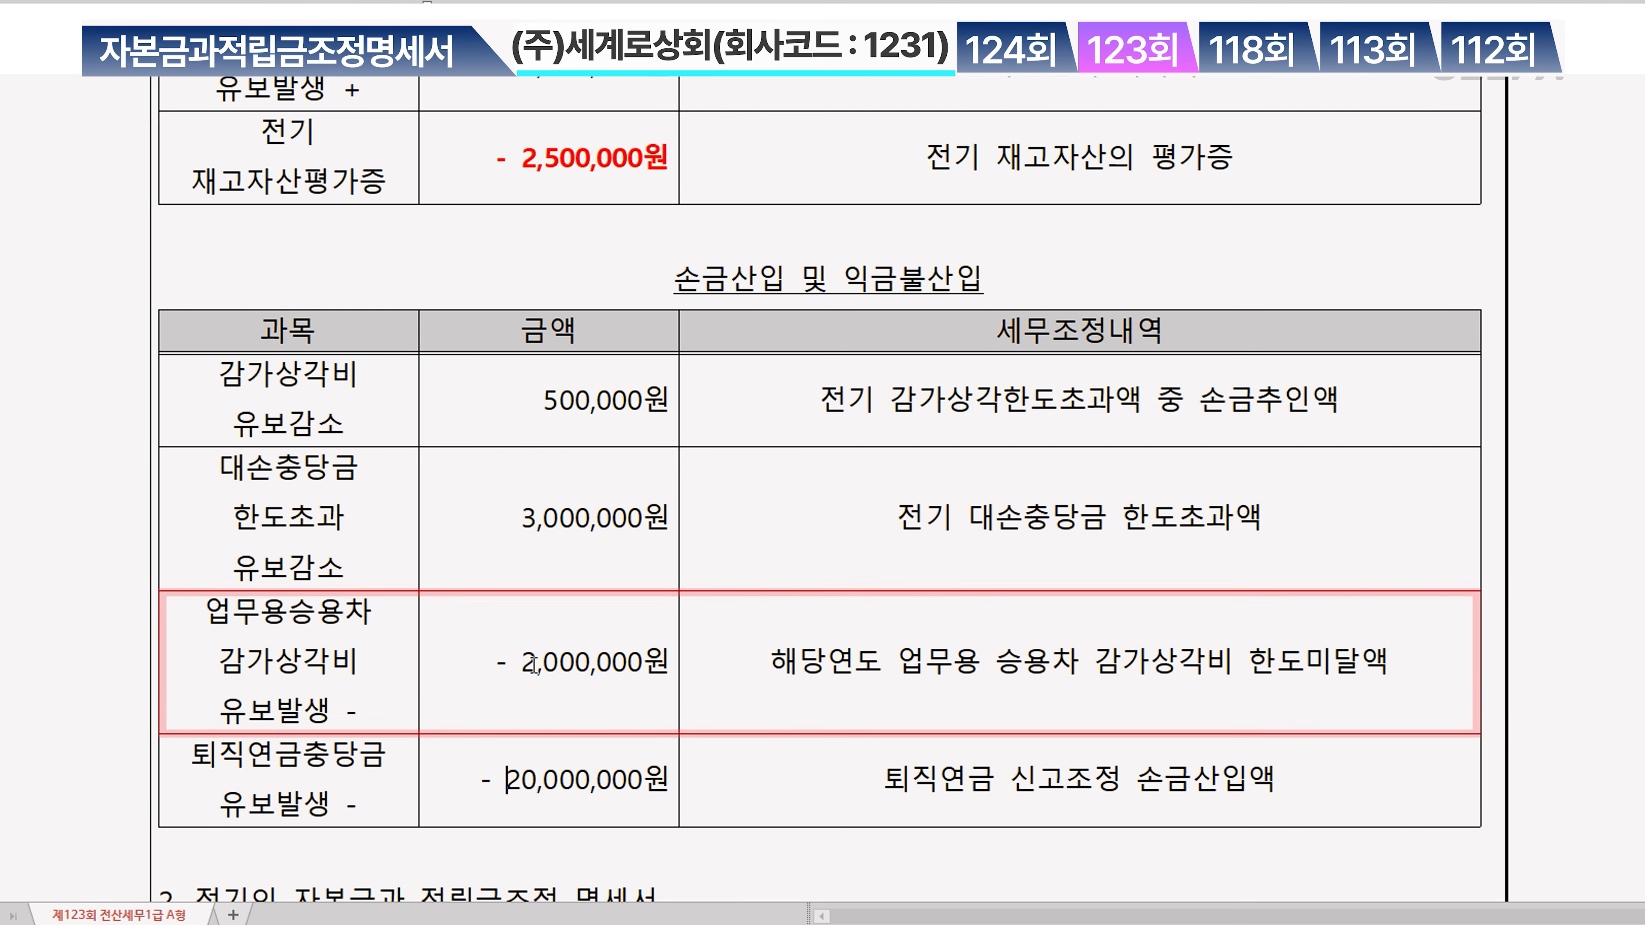
Select the 감가상각비 and 대손충당금 한도초과 rows marked 유보감소 to review them together
click(510, 662)
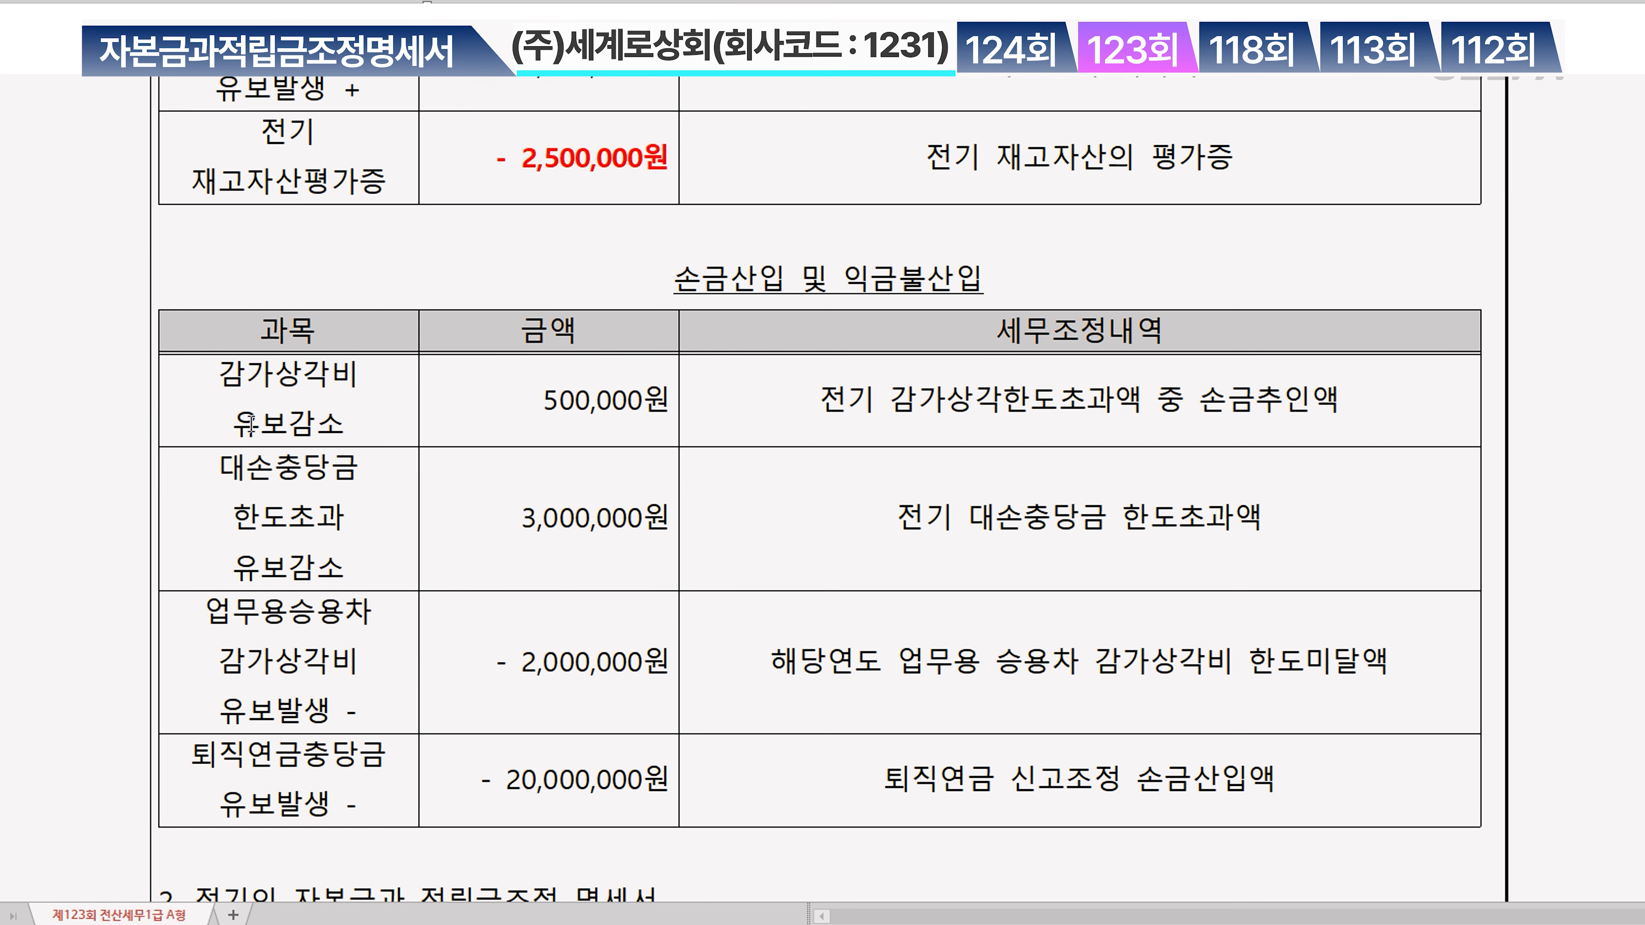
drag(797, 389, 818, 483)
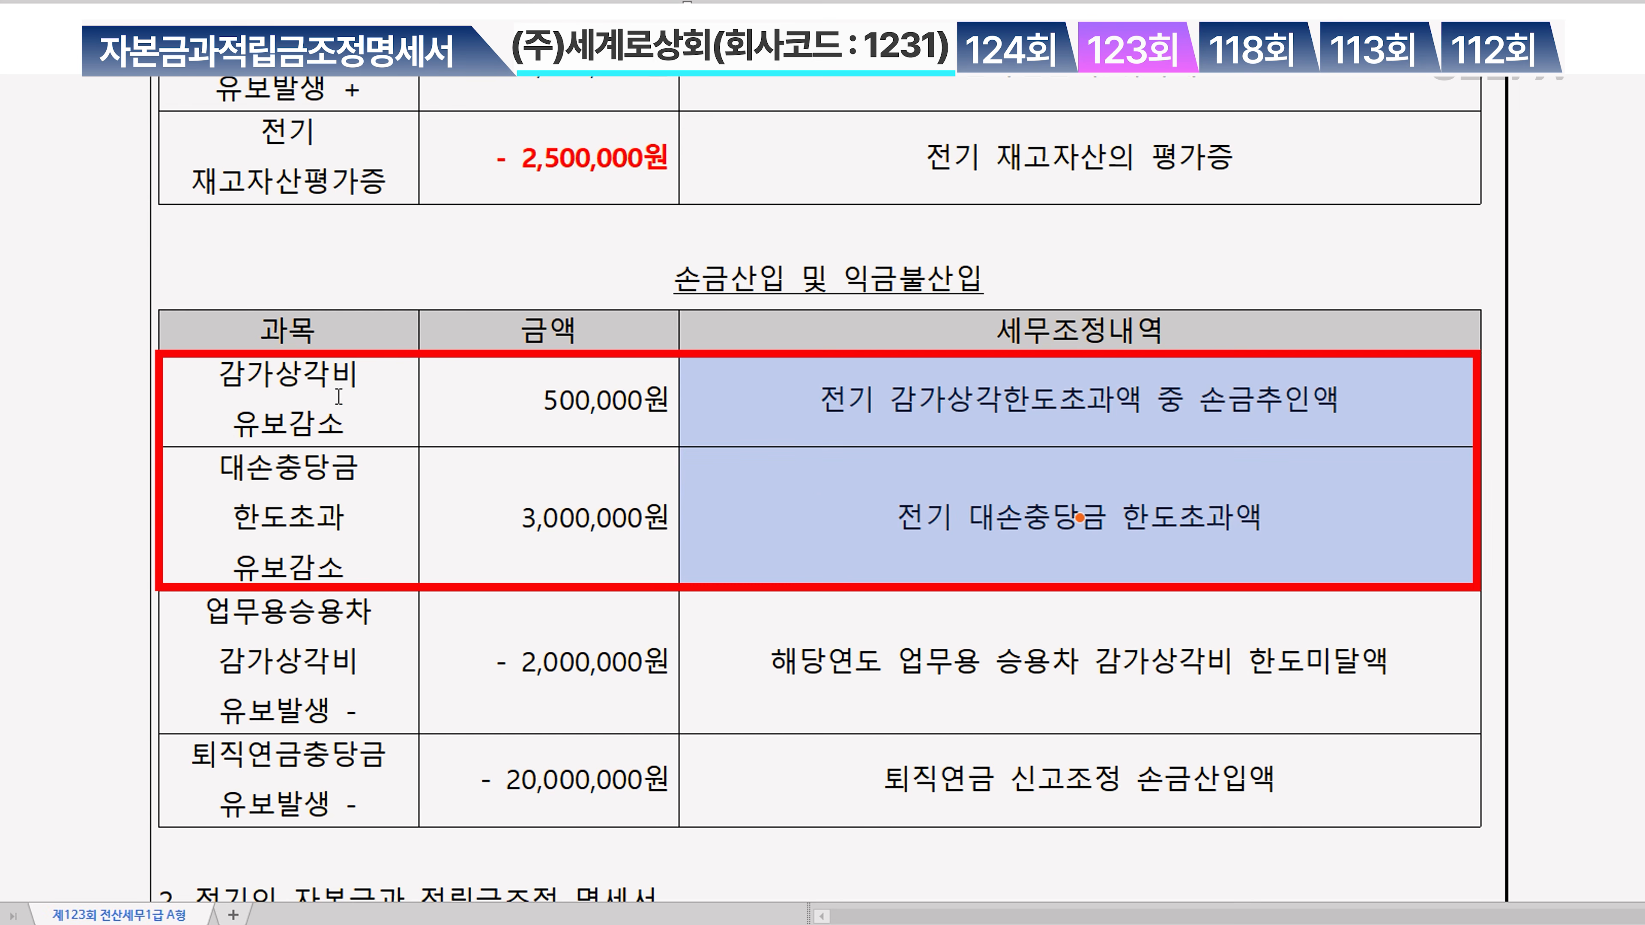
drag(339, 396, 1076, 477)
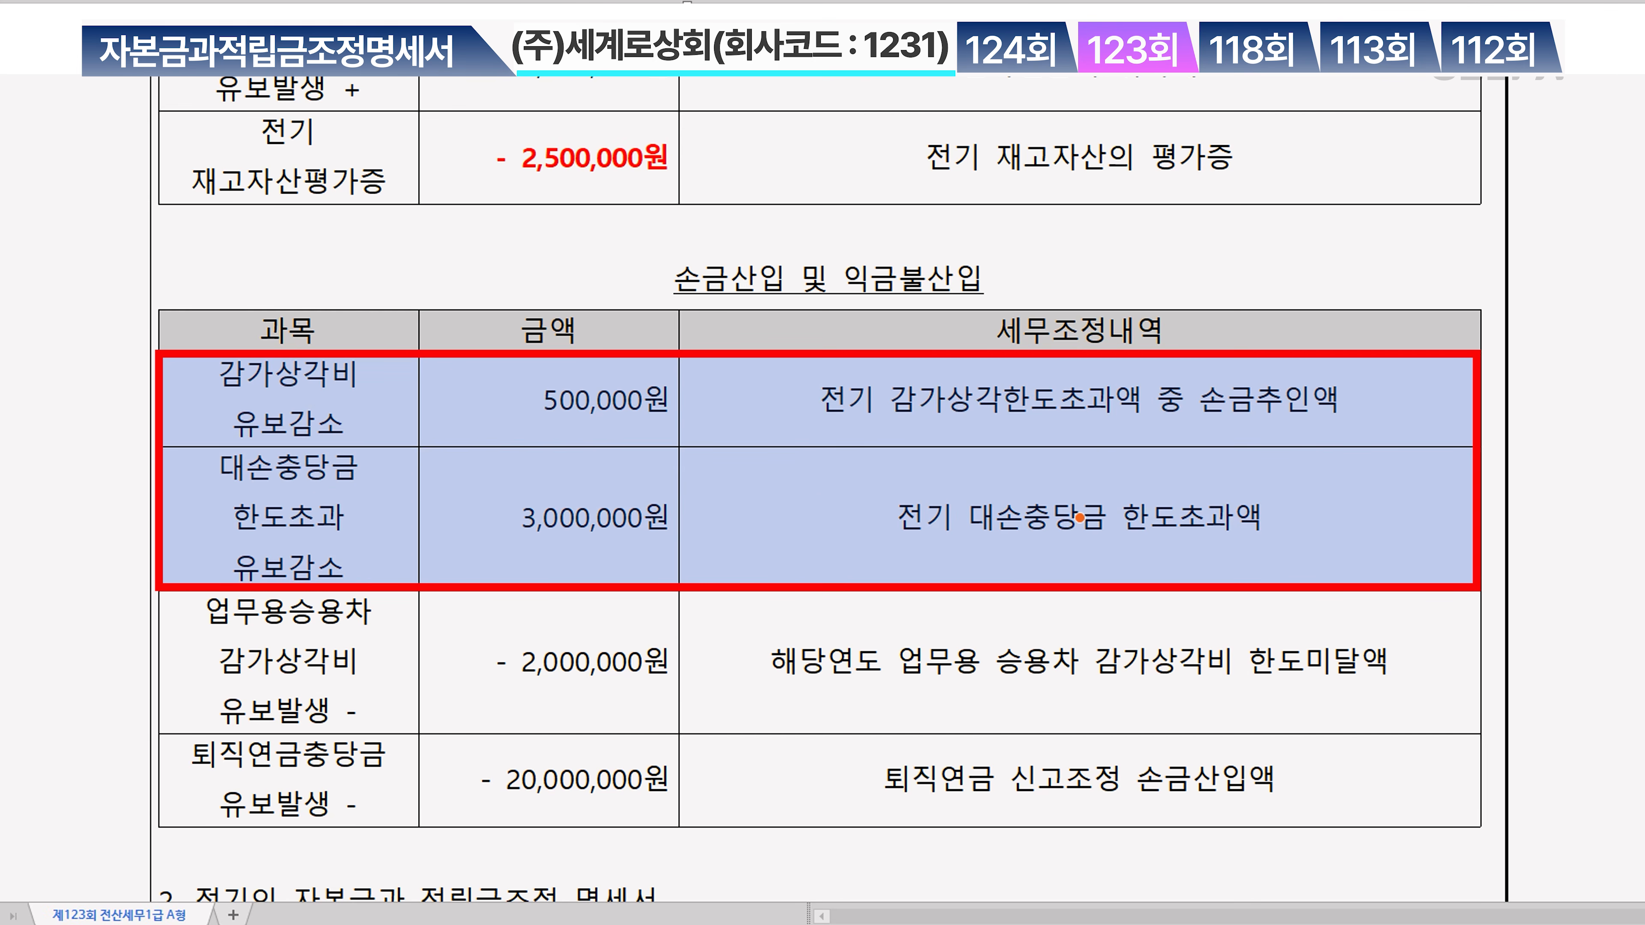
Format the 감가상각비 and 대손충당금 한도초과 rows marked 유보감소 in bold blue text
key(ctrl+m)
key(b)
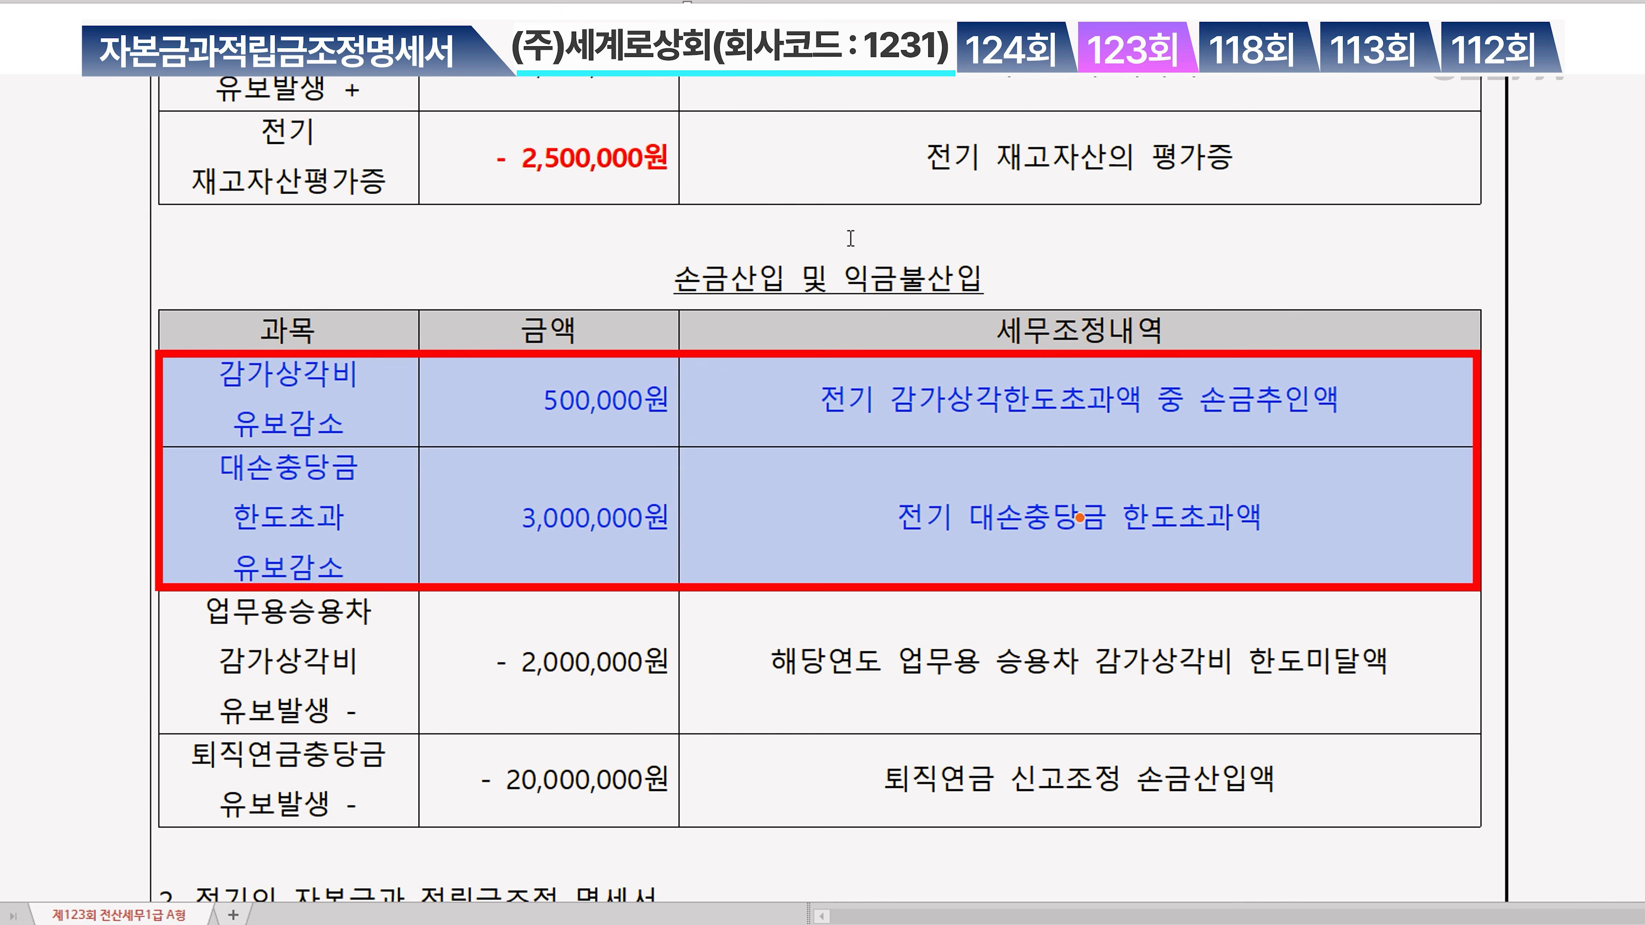
key(ctrl+b)
click(742, 543)
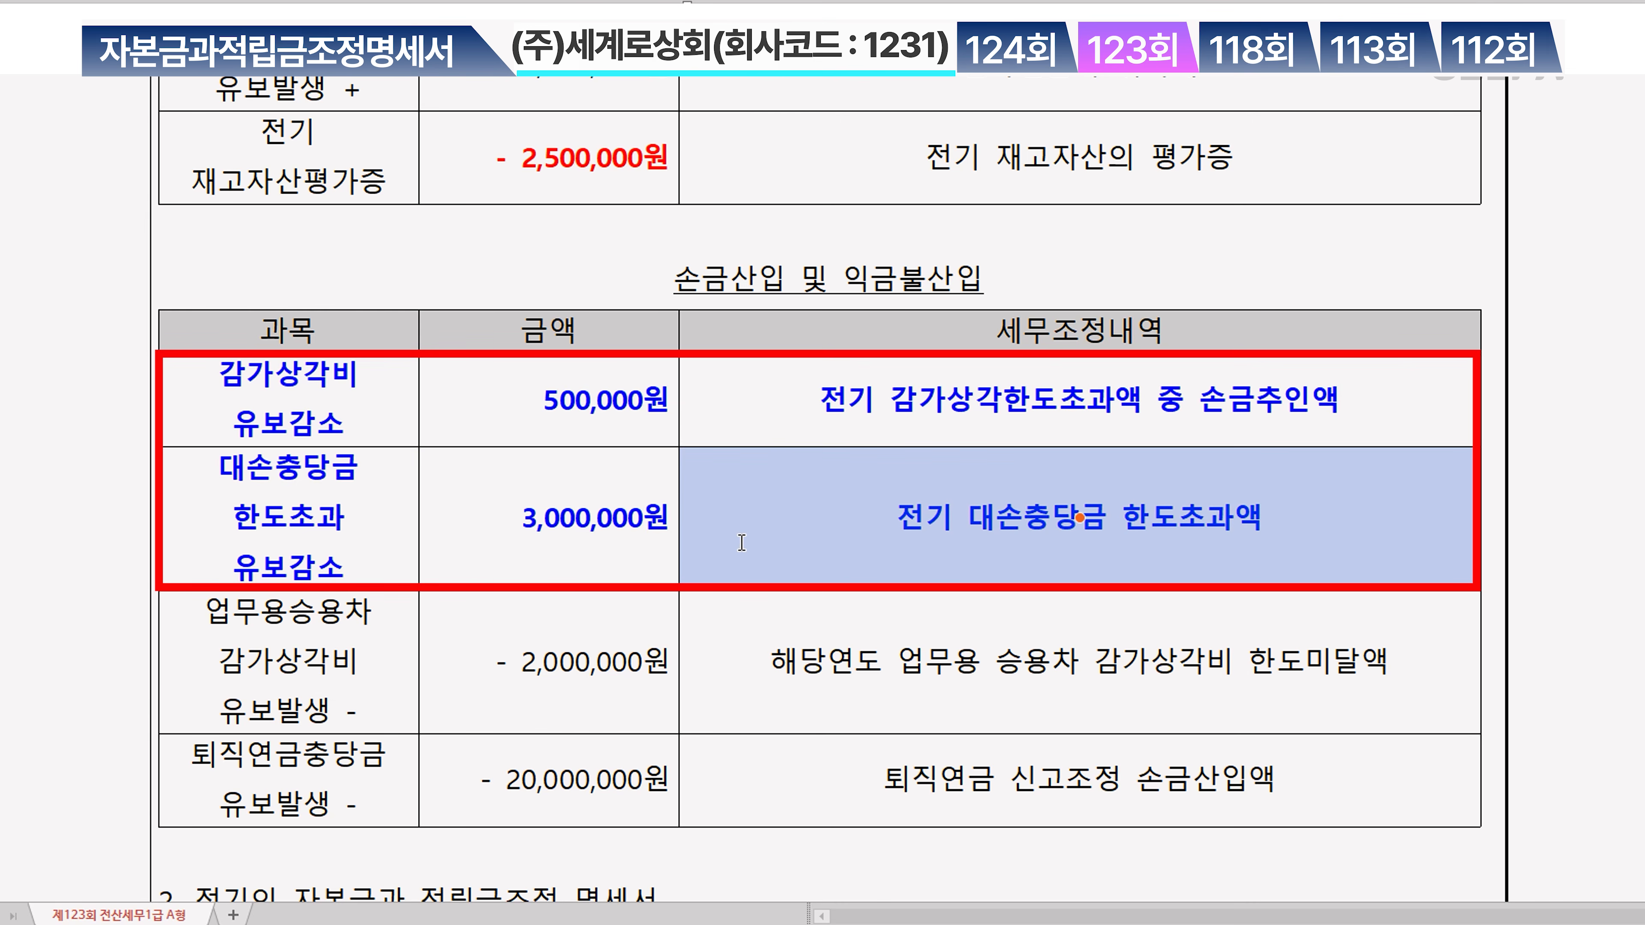
click(735, 565)
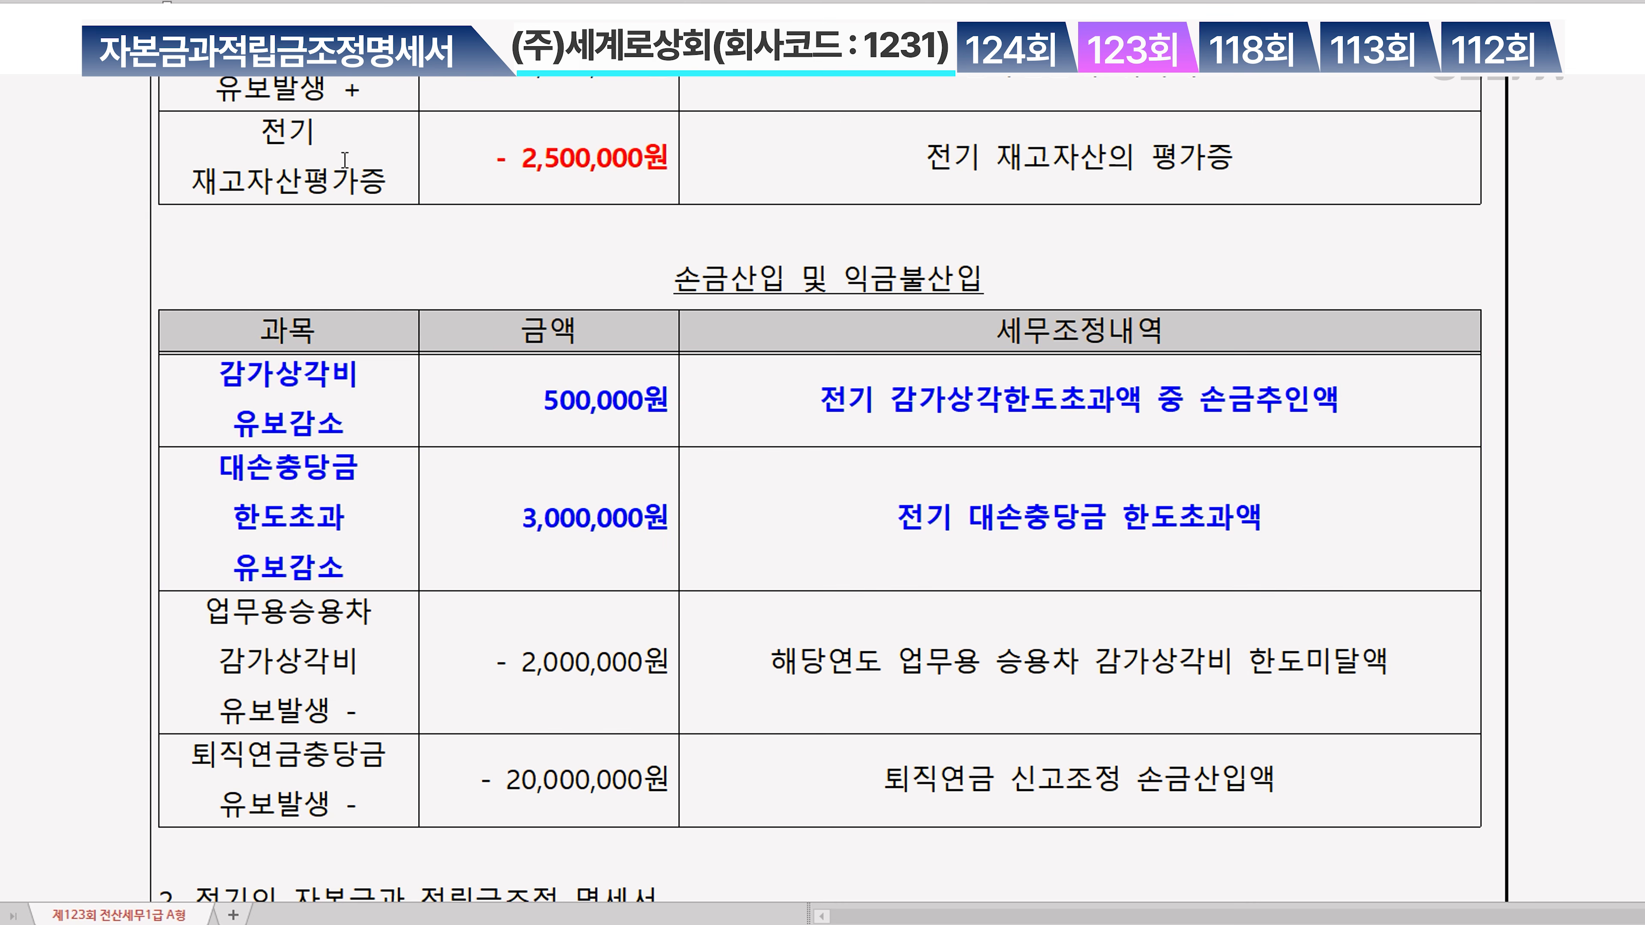
Make the 전기 재고자산평가증 row's item name and adjustment description bold in the 익금산입 및 손금불산입 table
drag(347, 162, 1034, 158)
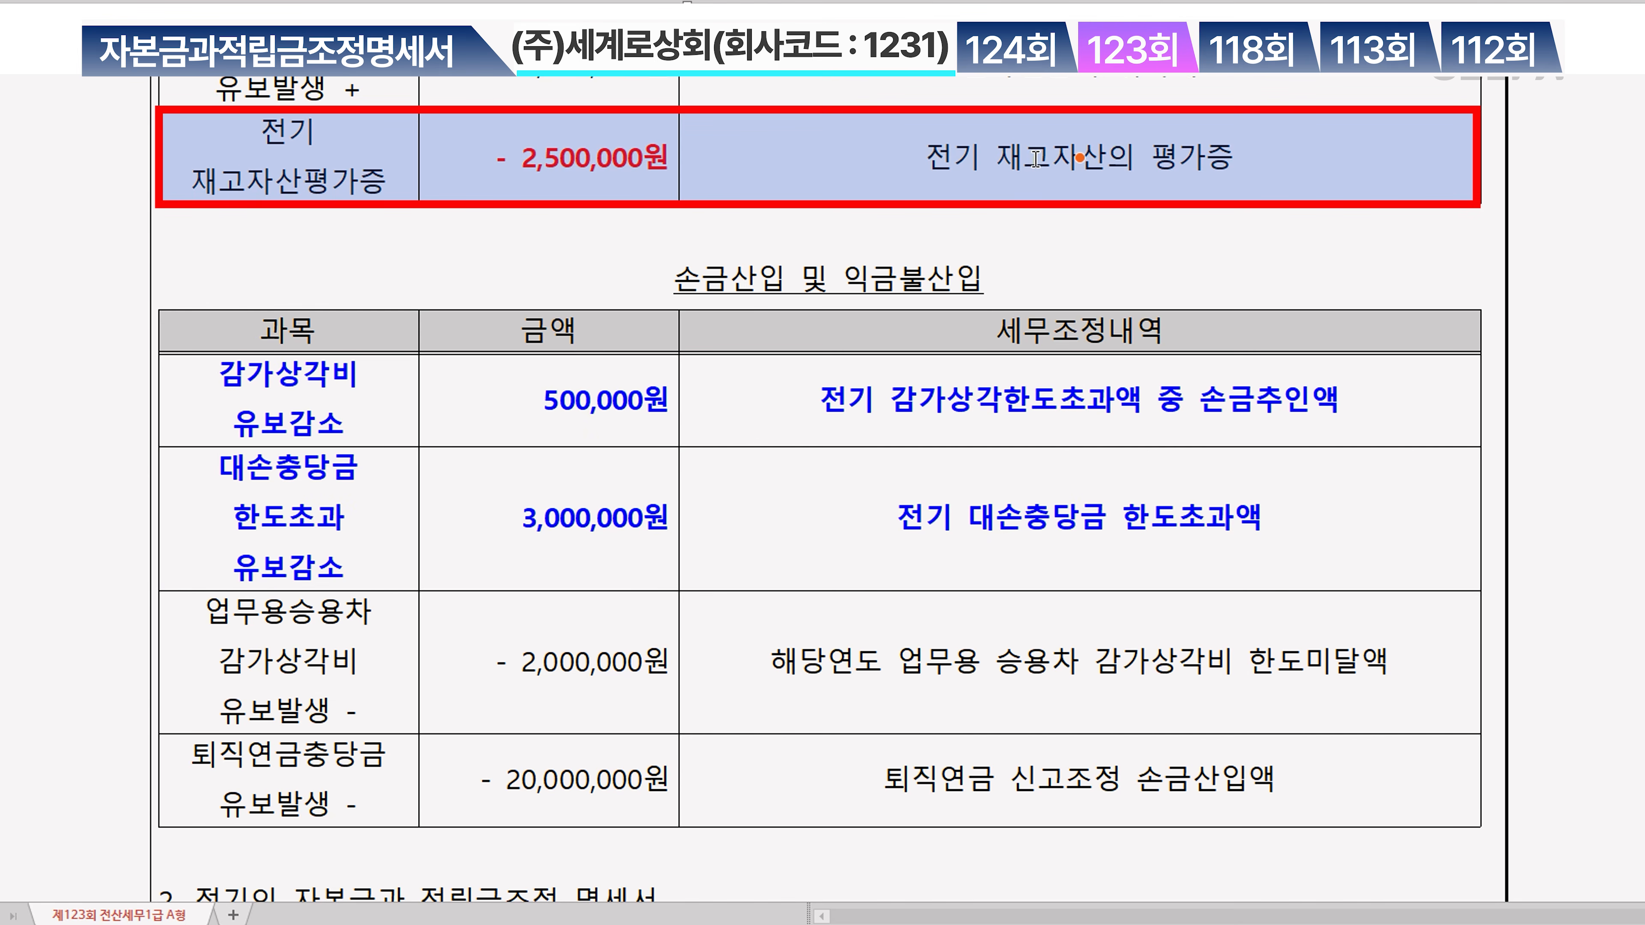
key(ctrl+b)
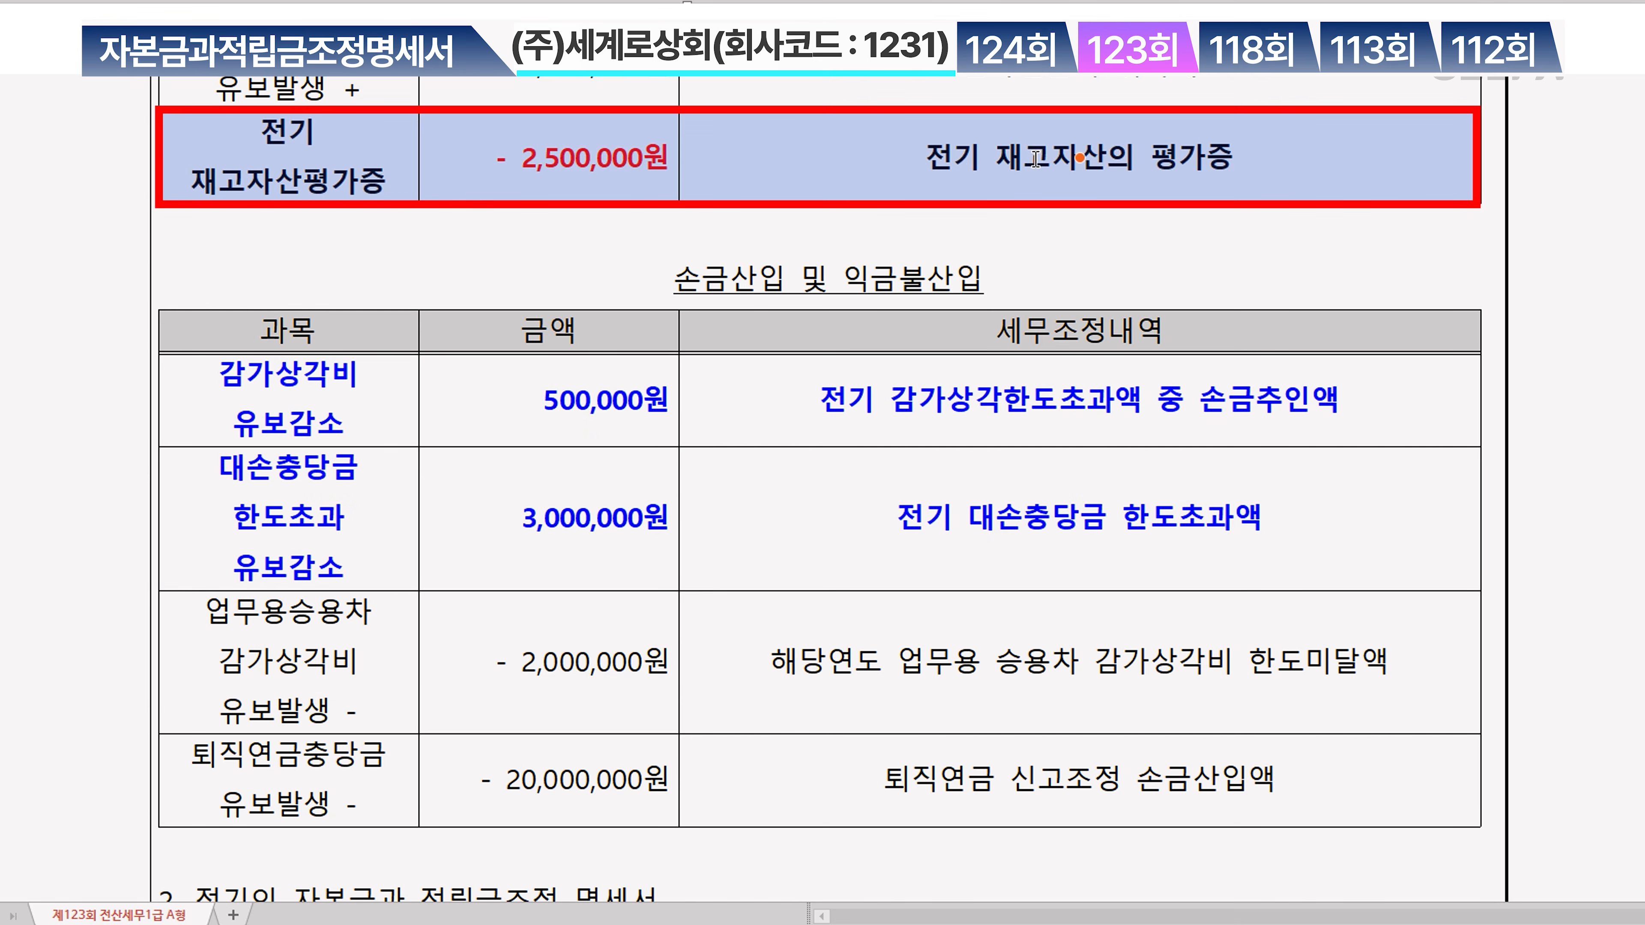
click(568, 155)
click(1151, 374)
scroll(1007, 414, up, 3)
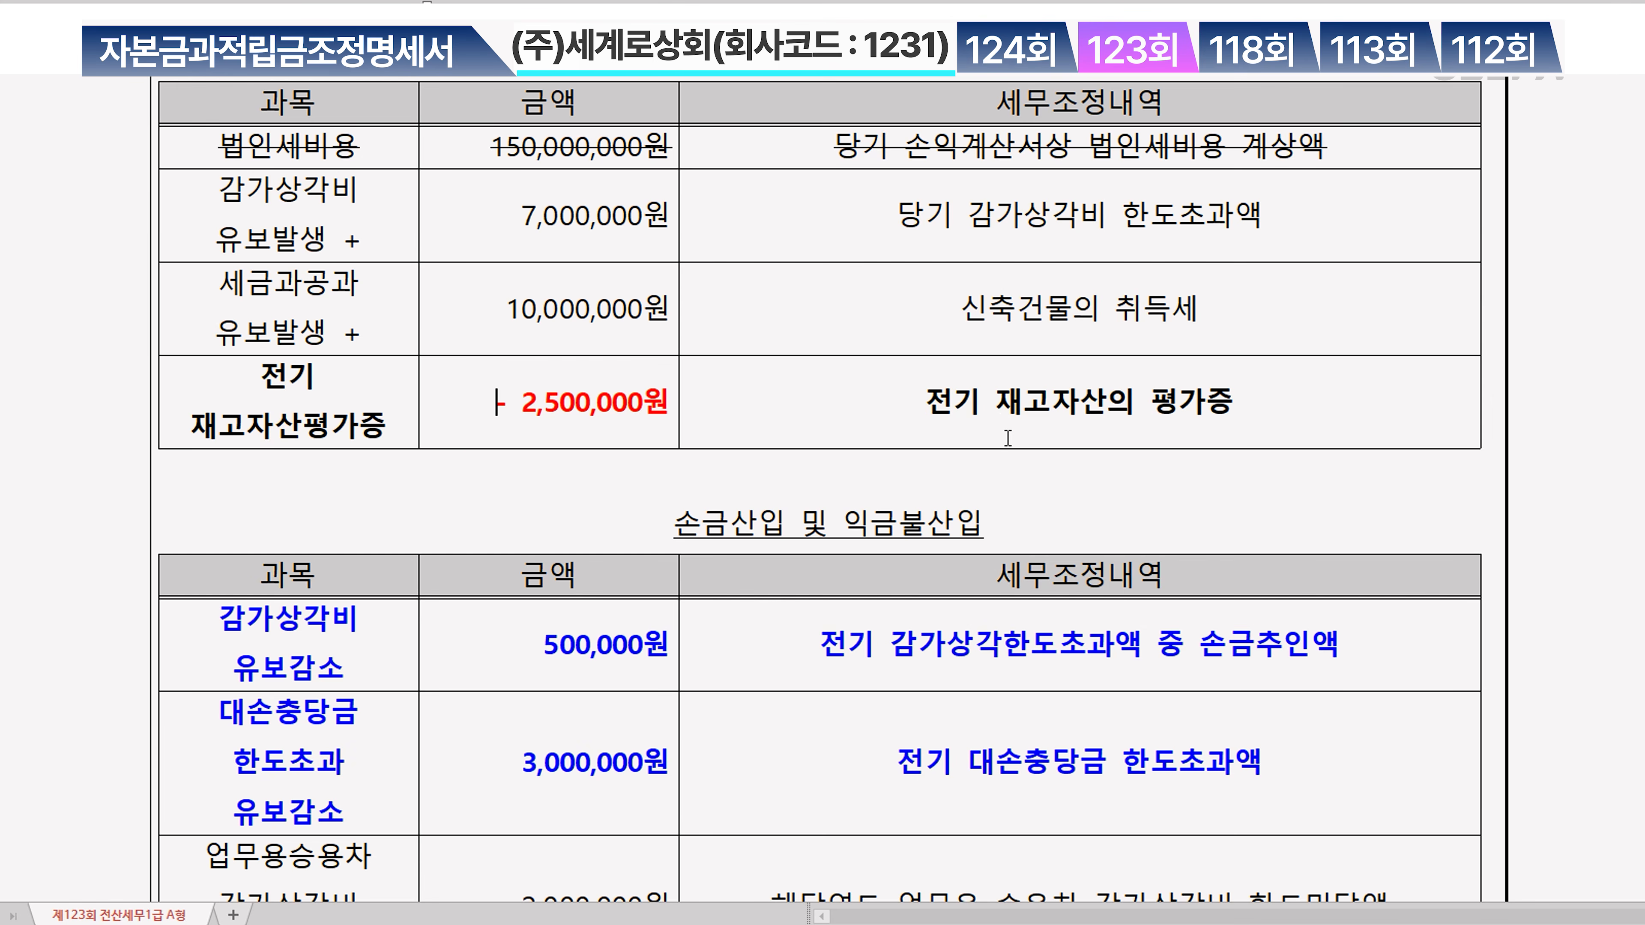
Format the 기말 column of the 전기의 자본금과 적립금조정 명세서 table in bold blue text
scroll(1023, 516, down, 7)
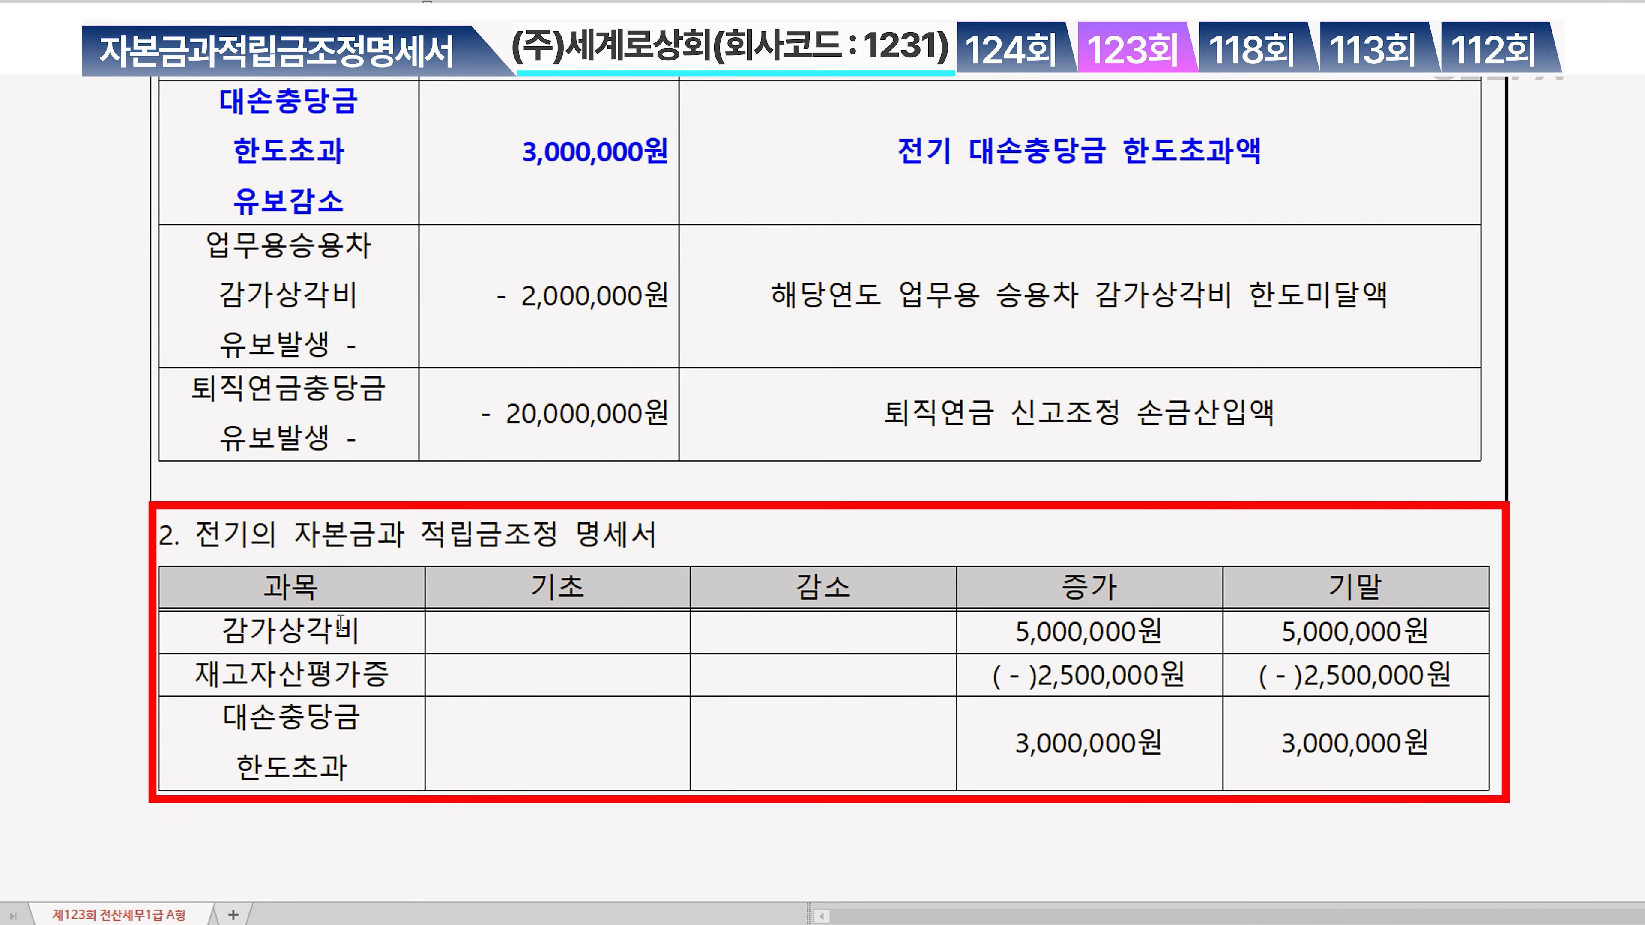
drag(1375, 577, 1375, 766)
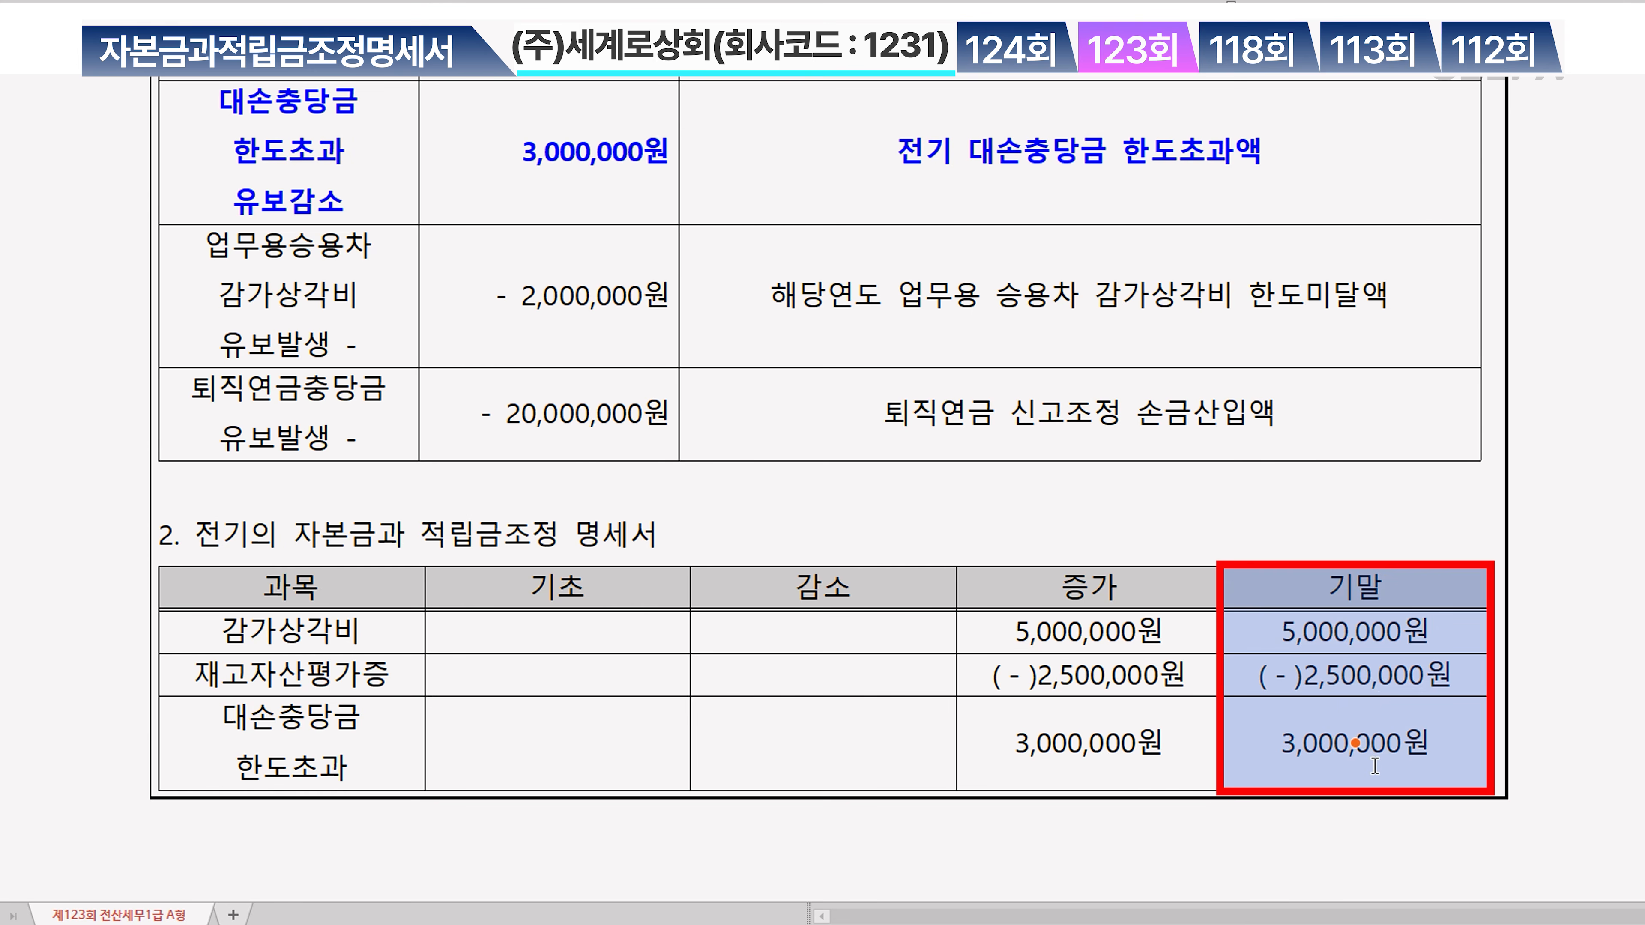
key(ctrl+m)
key(b)
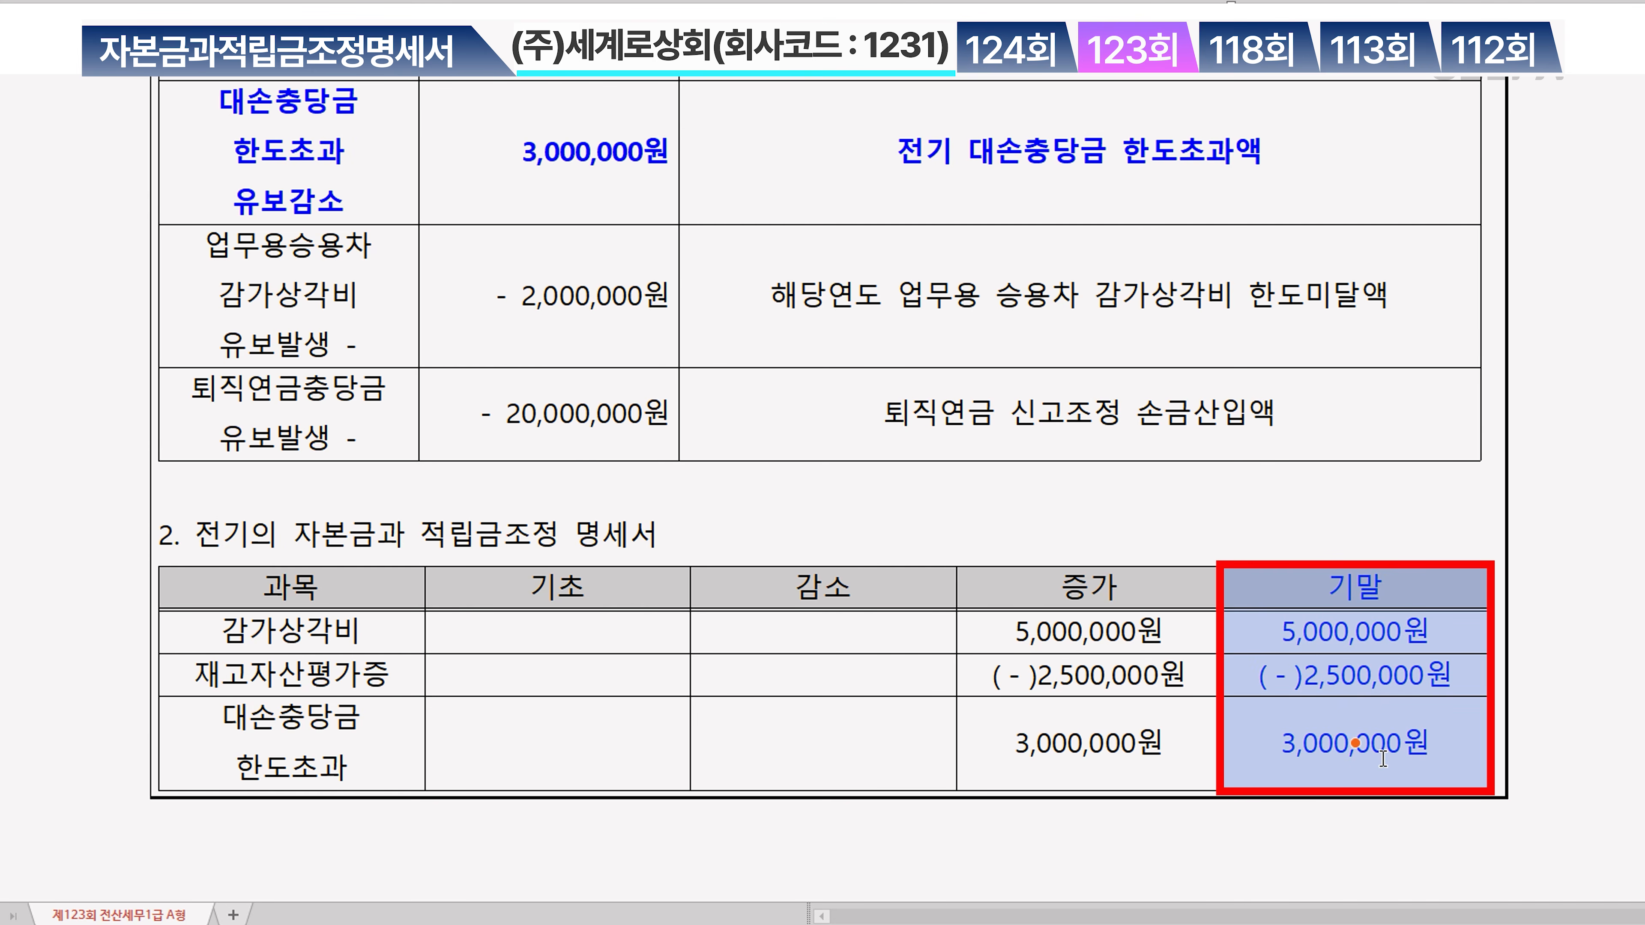
key(ctrl+b)
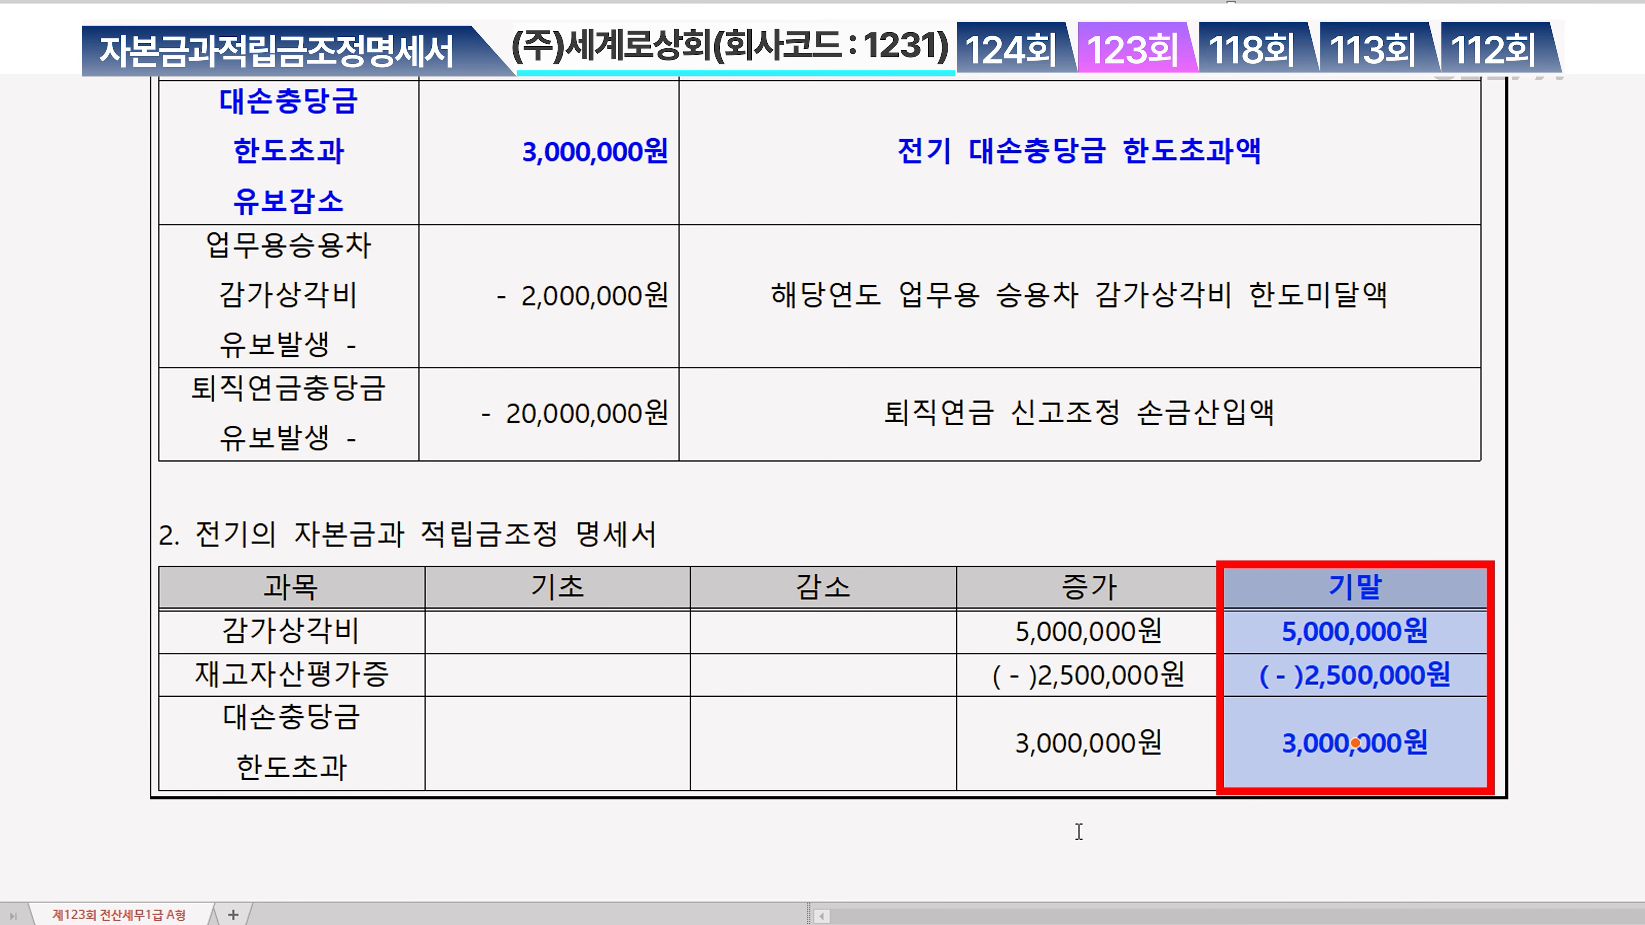
click(1356, 674)
Compare the prior-year 기말 balances with the entries in the current-year 소득조정합계표 tables
click(1365, 670)
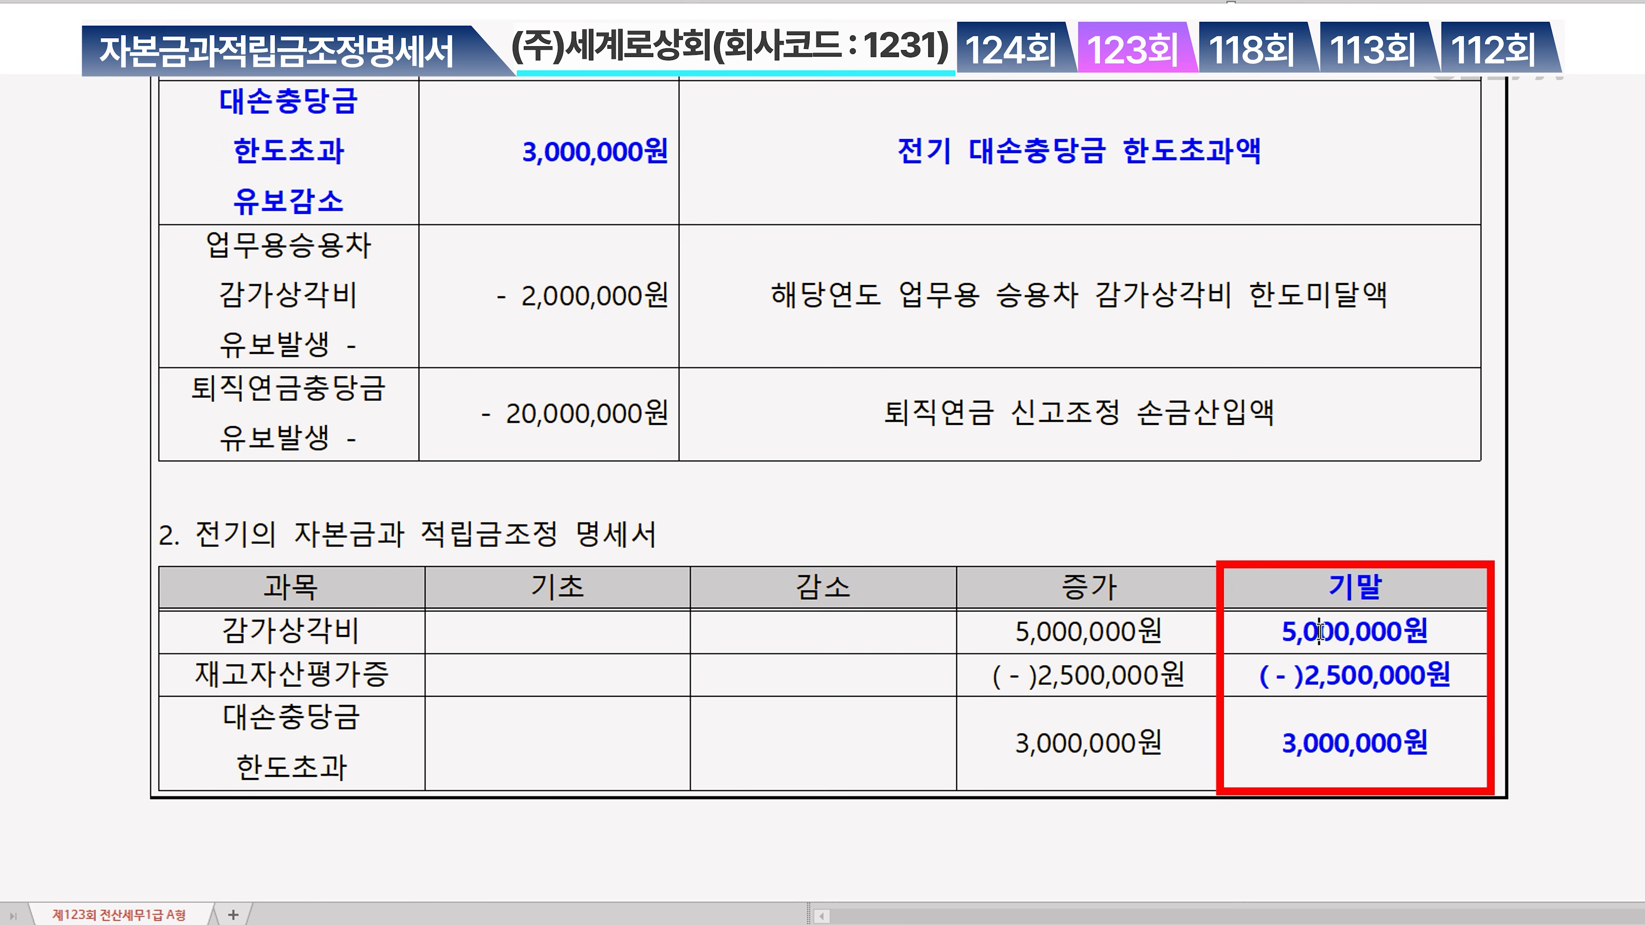
click(1342, 752)
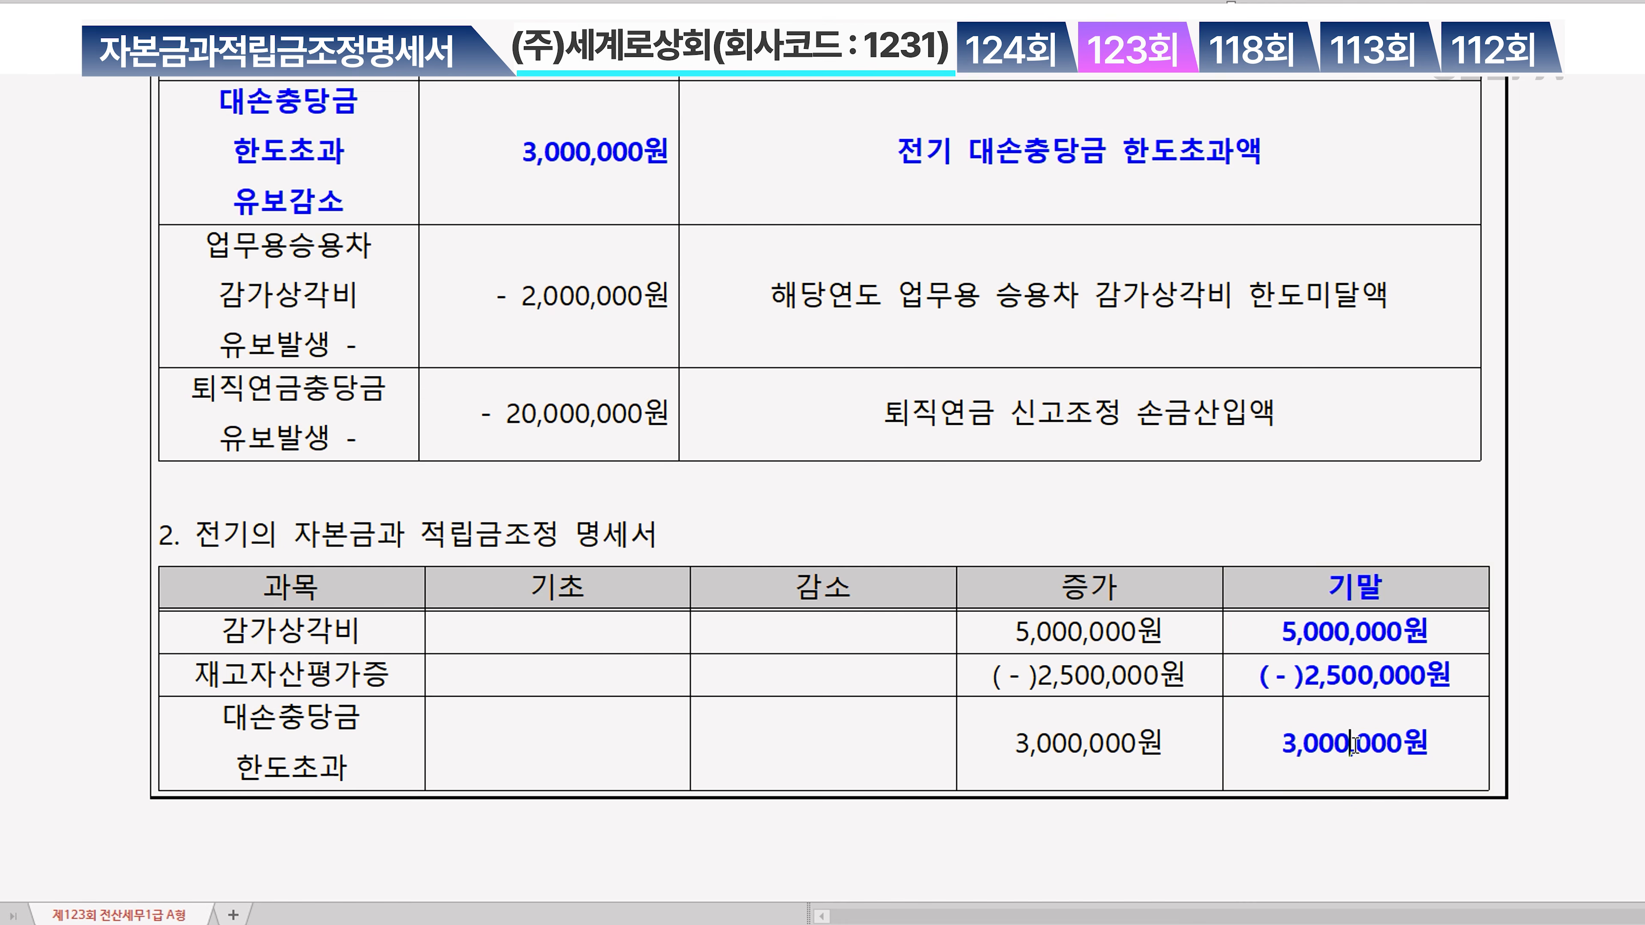
scroll(1295, 739, up, 10)
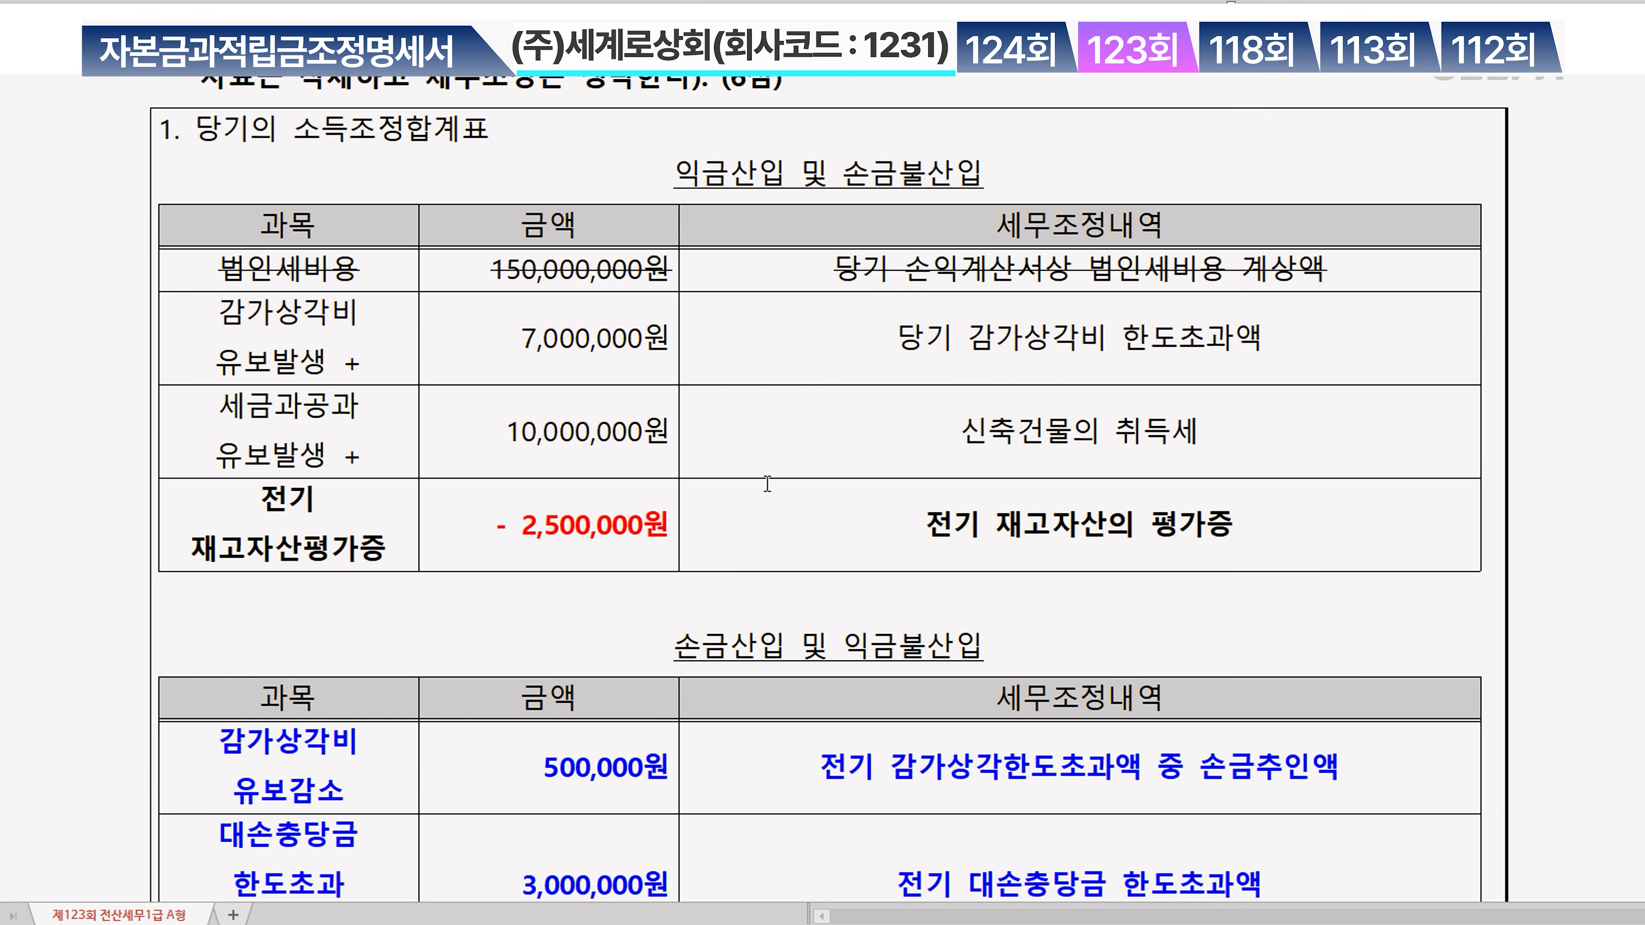
scroll(803, 557, down, 10)
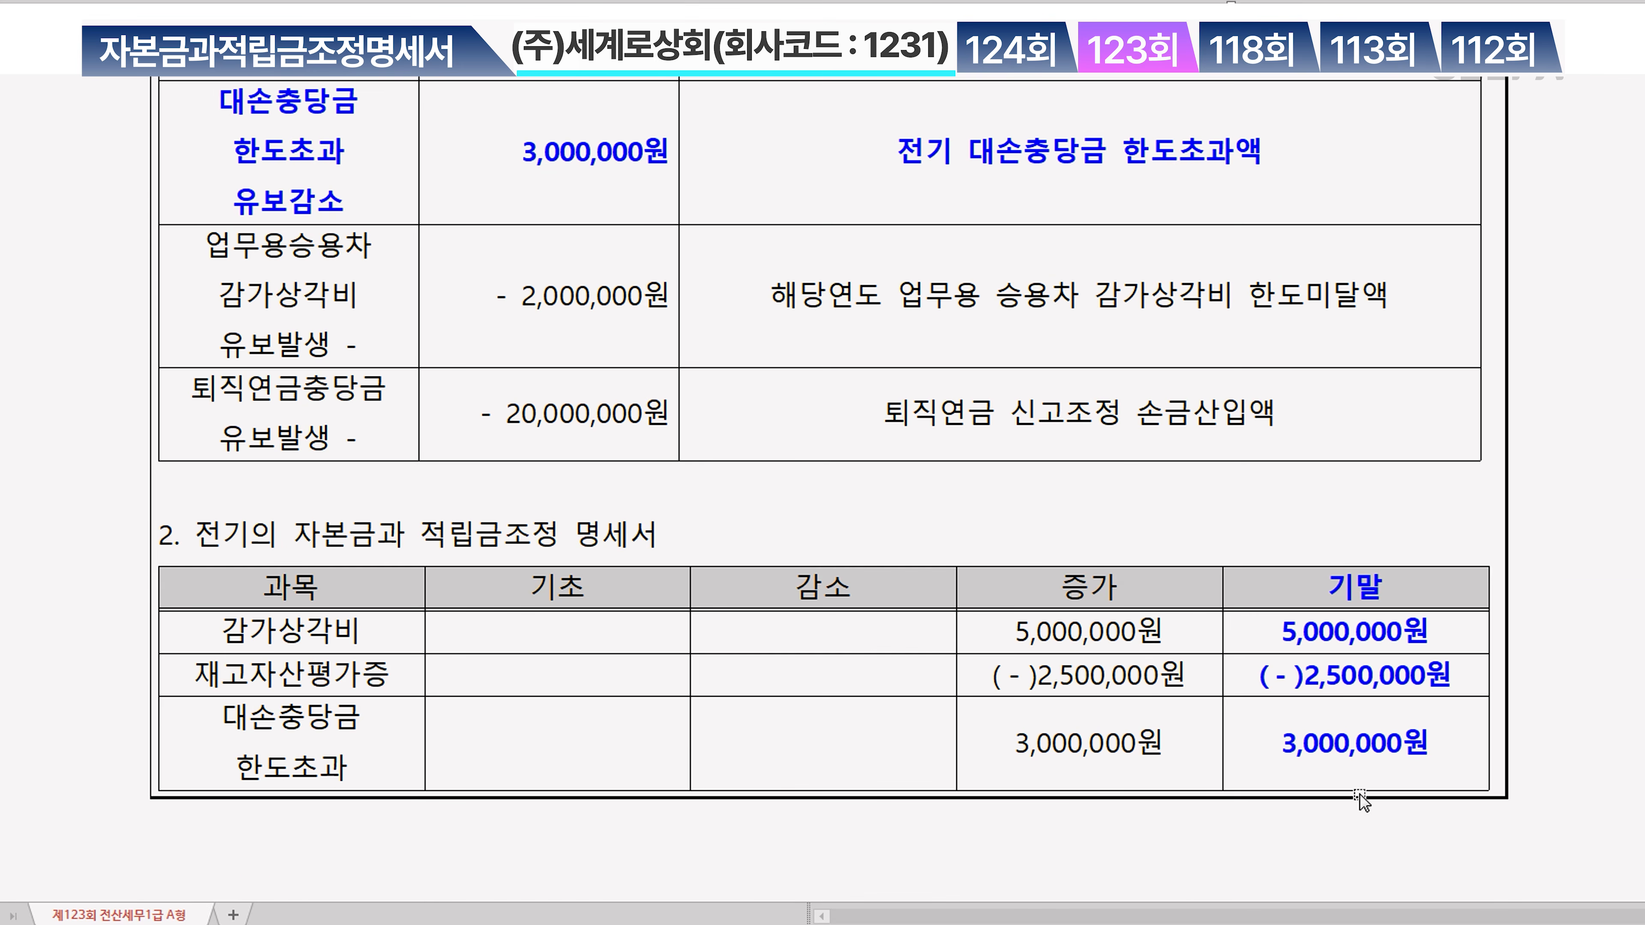
scroll(1278, 667, up, 5)
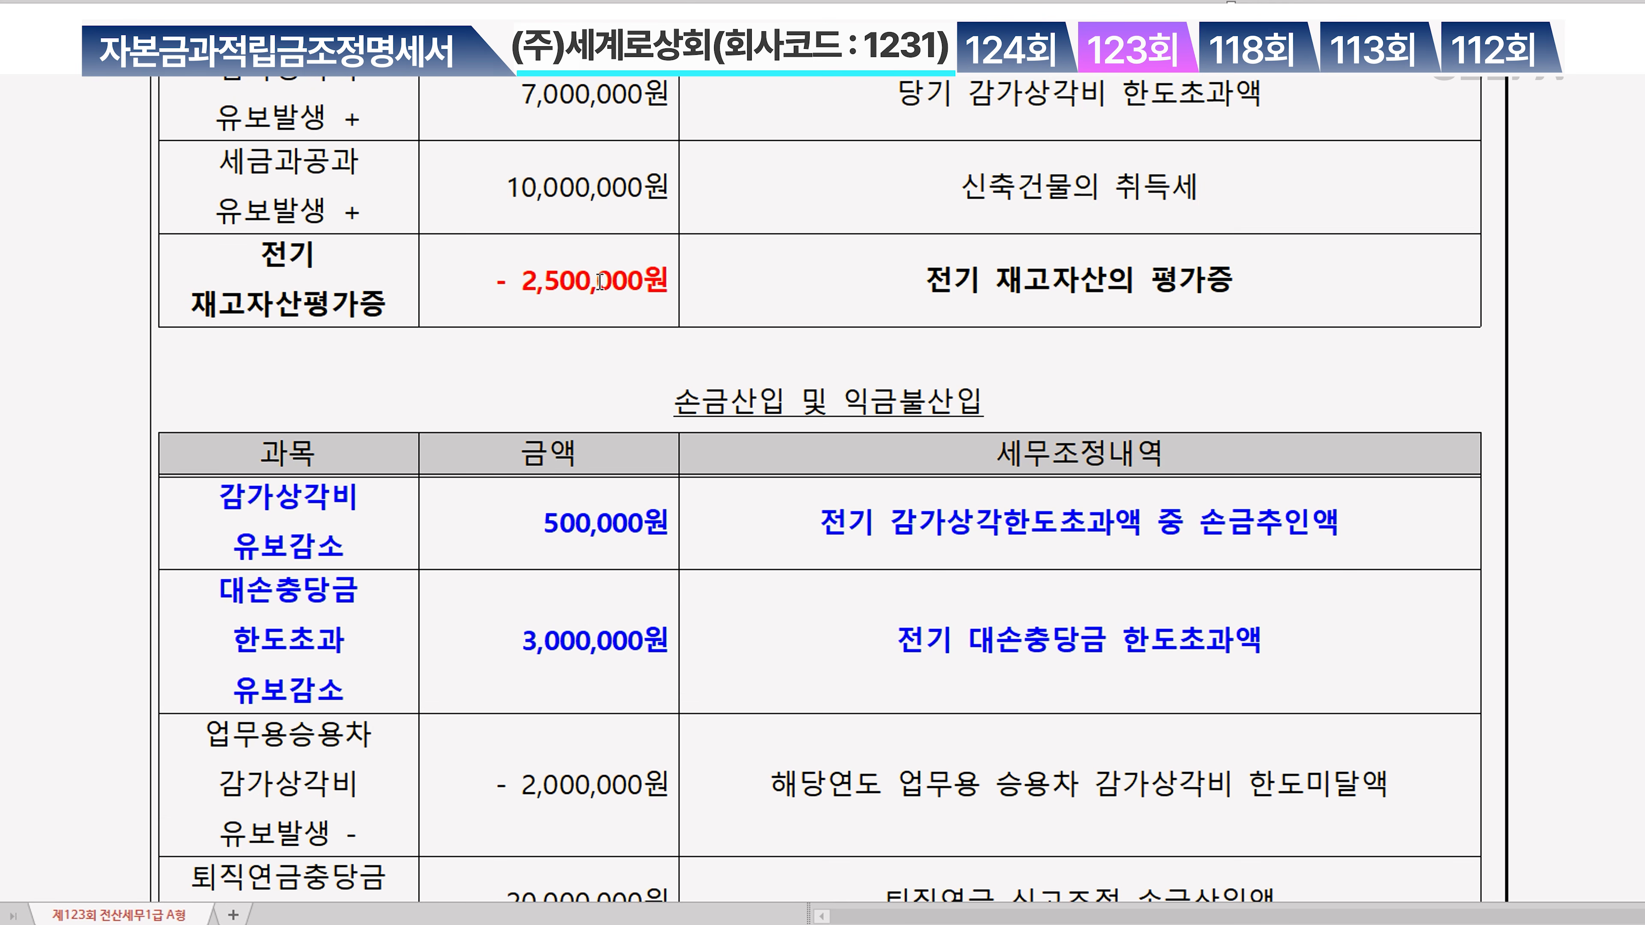
key(ctrl)
key(ctrl)
scroll(658, 330, up, 4)
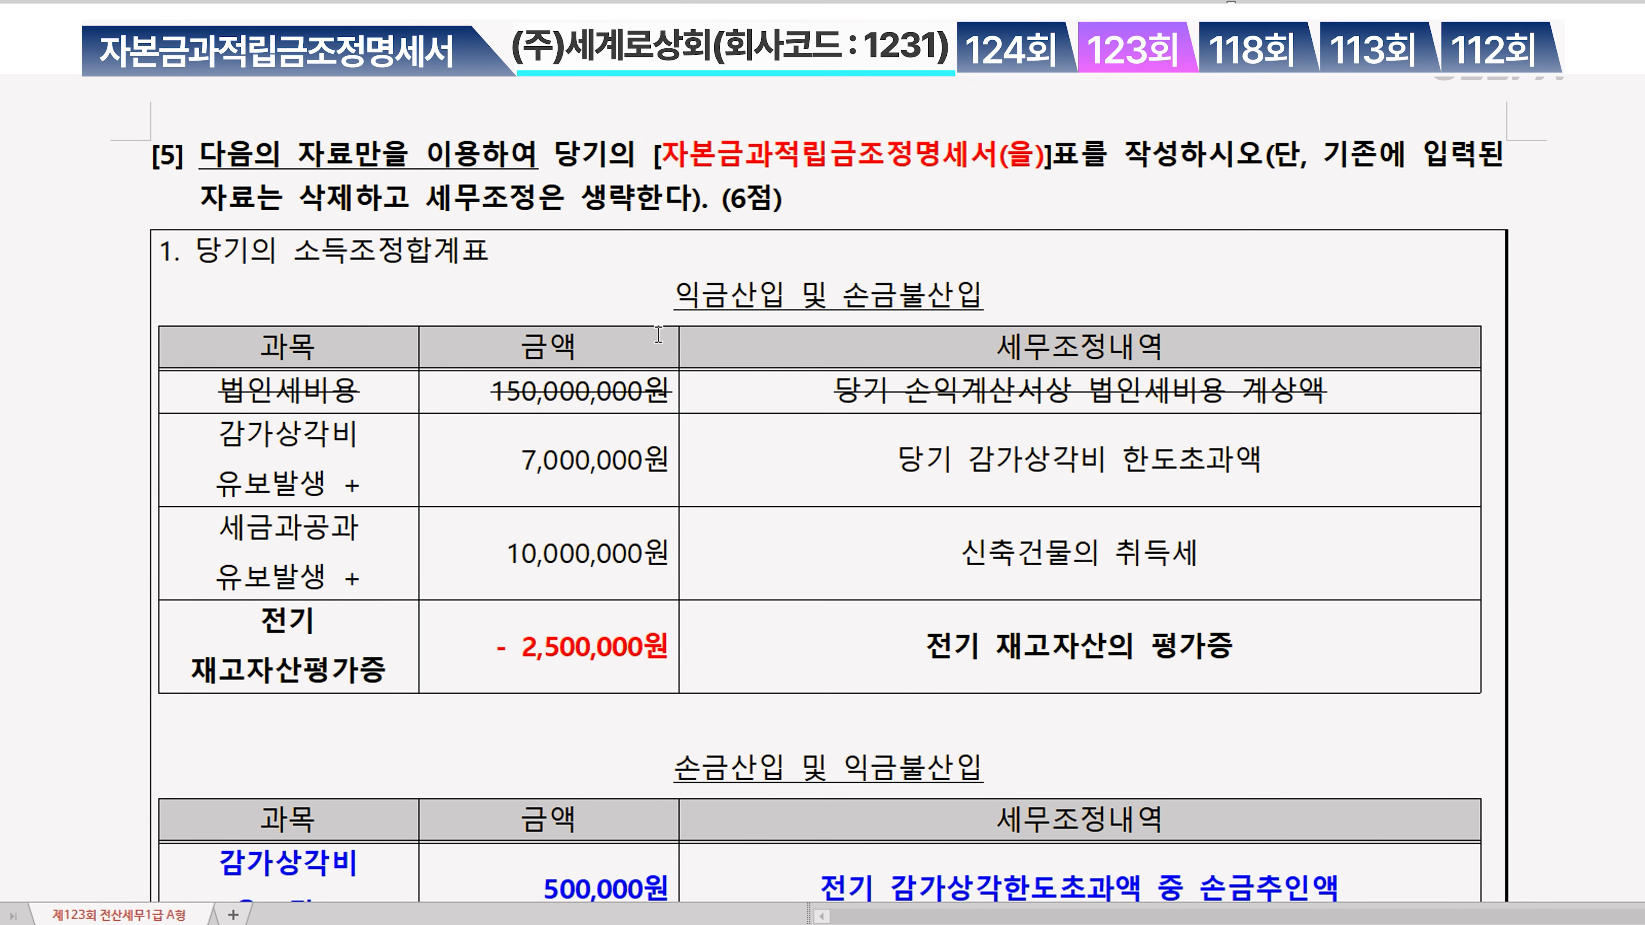
Switch to 케이렙, open 자본금과적립금조정명세서 for (주)세계로상회, and place its window below the question's instructions
click(804, 924)
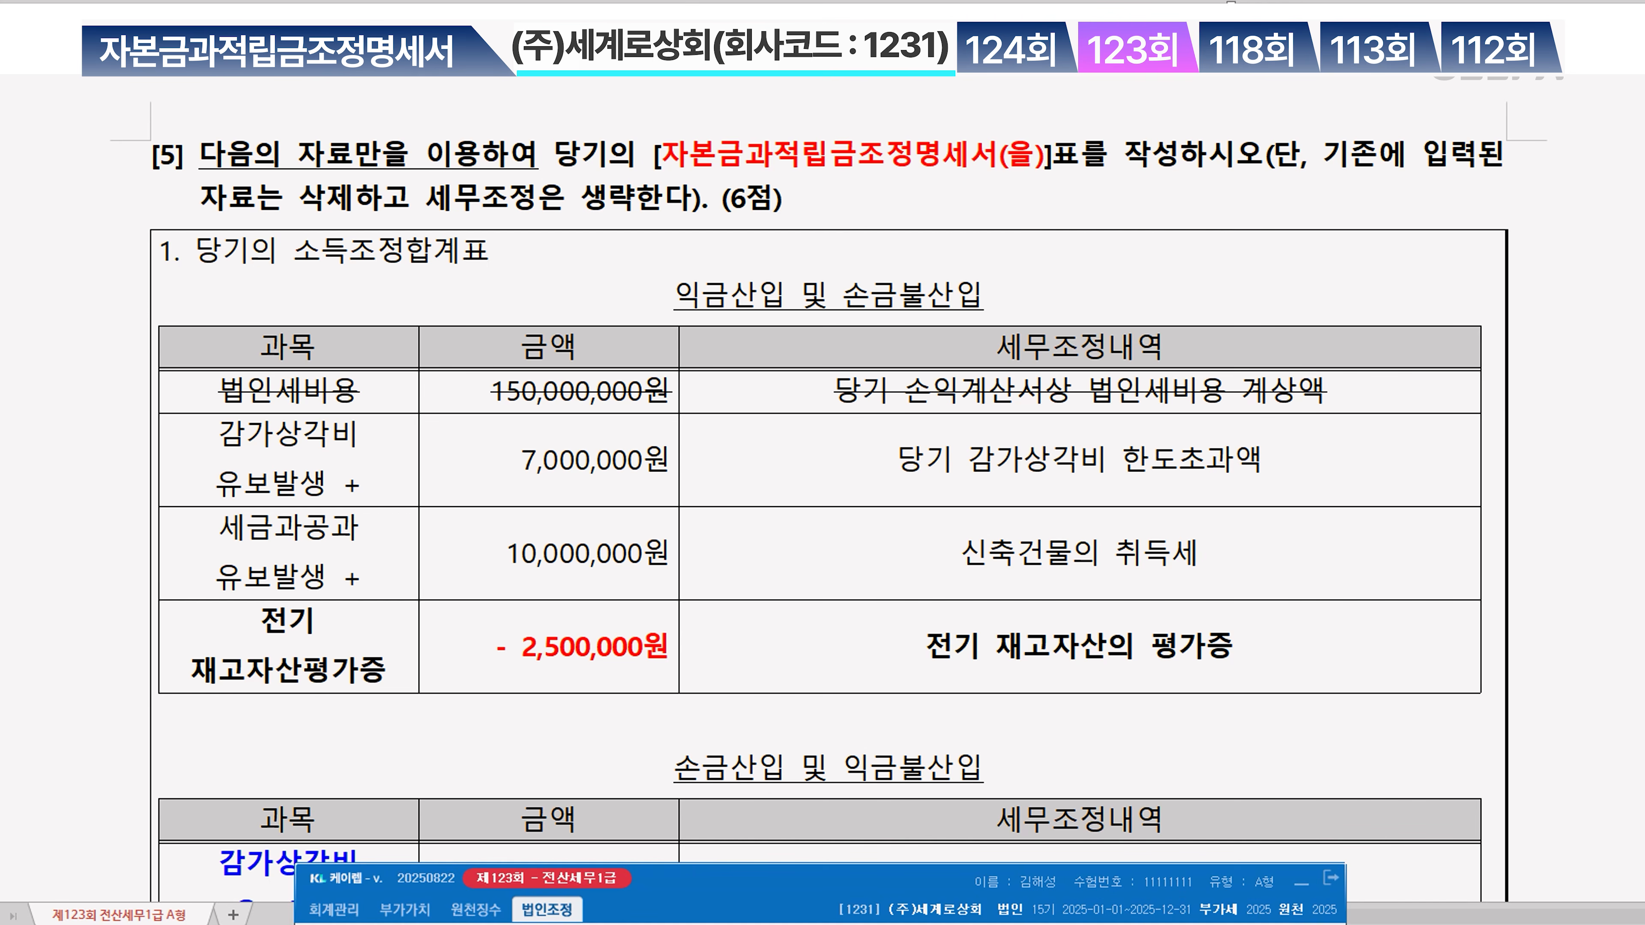
key(ctrl+Return)
text(ㅈㅂ)
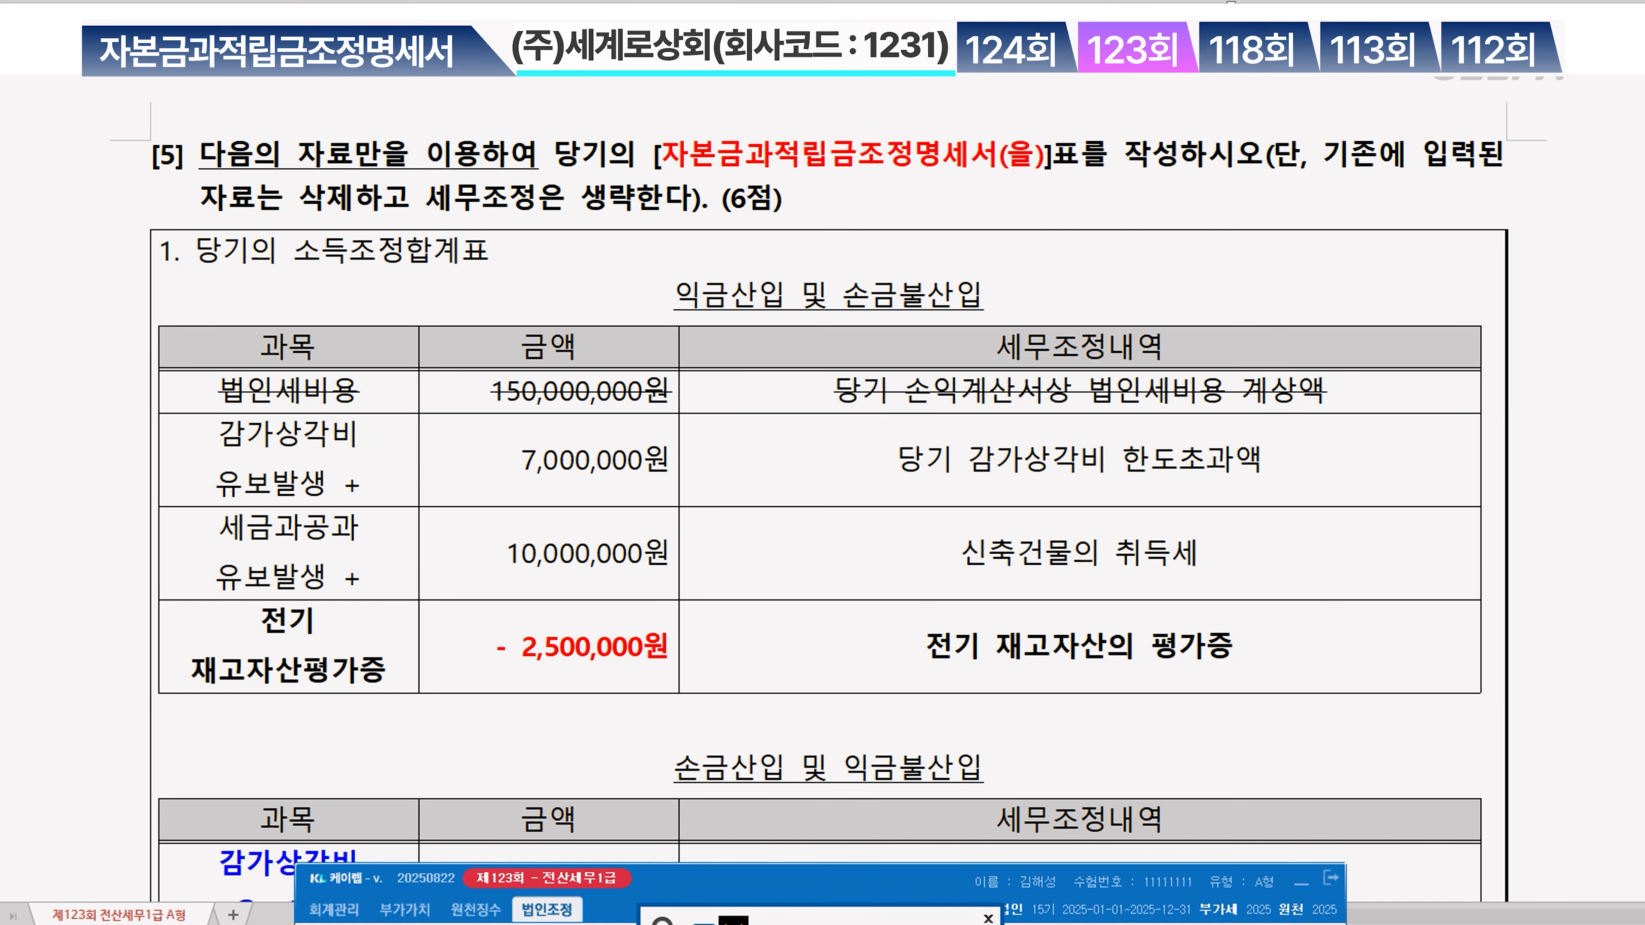
key(Return)
key(Down)
key(Return)
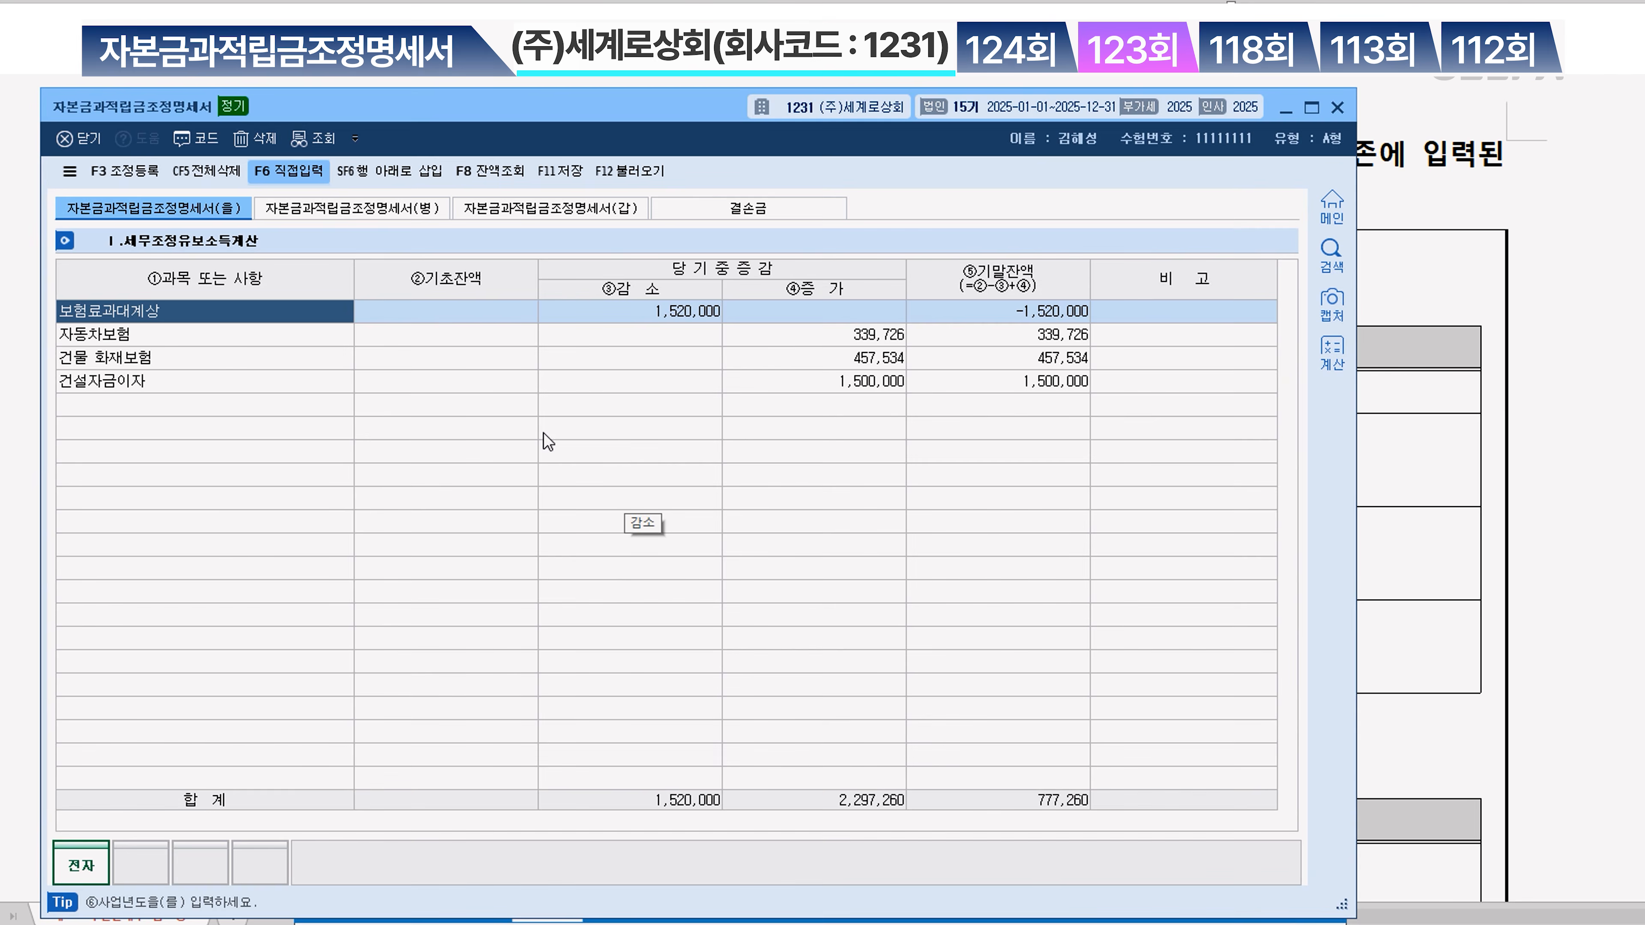
drag(543, 112, 690, 480)
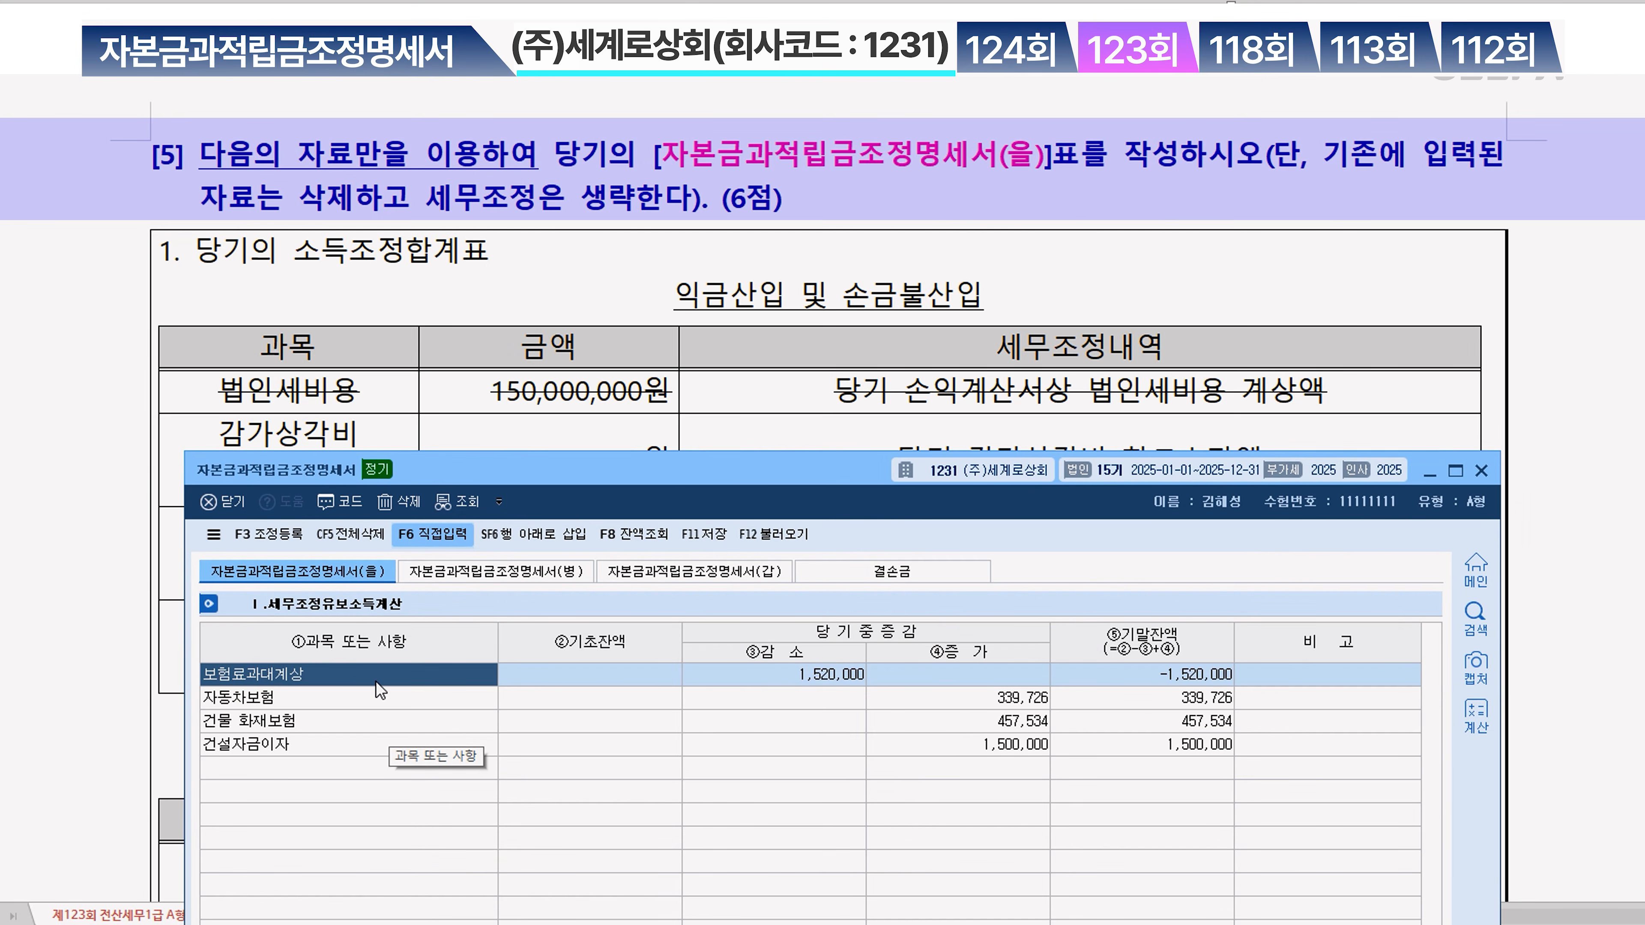
Delete the existing 보험료과대계상, 자동차보험, 건물 화재보험 and 건설자금이자 rows from the 을 form
key(F5)
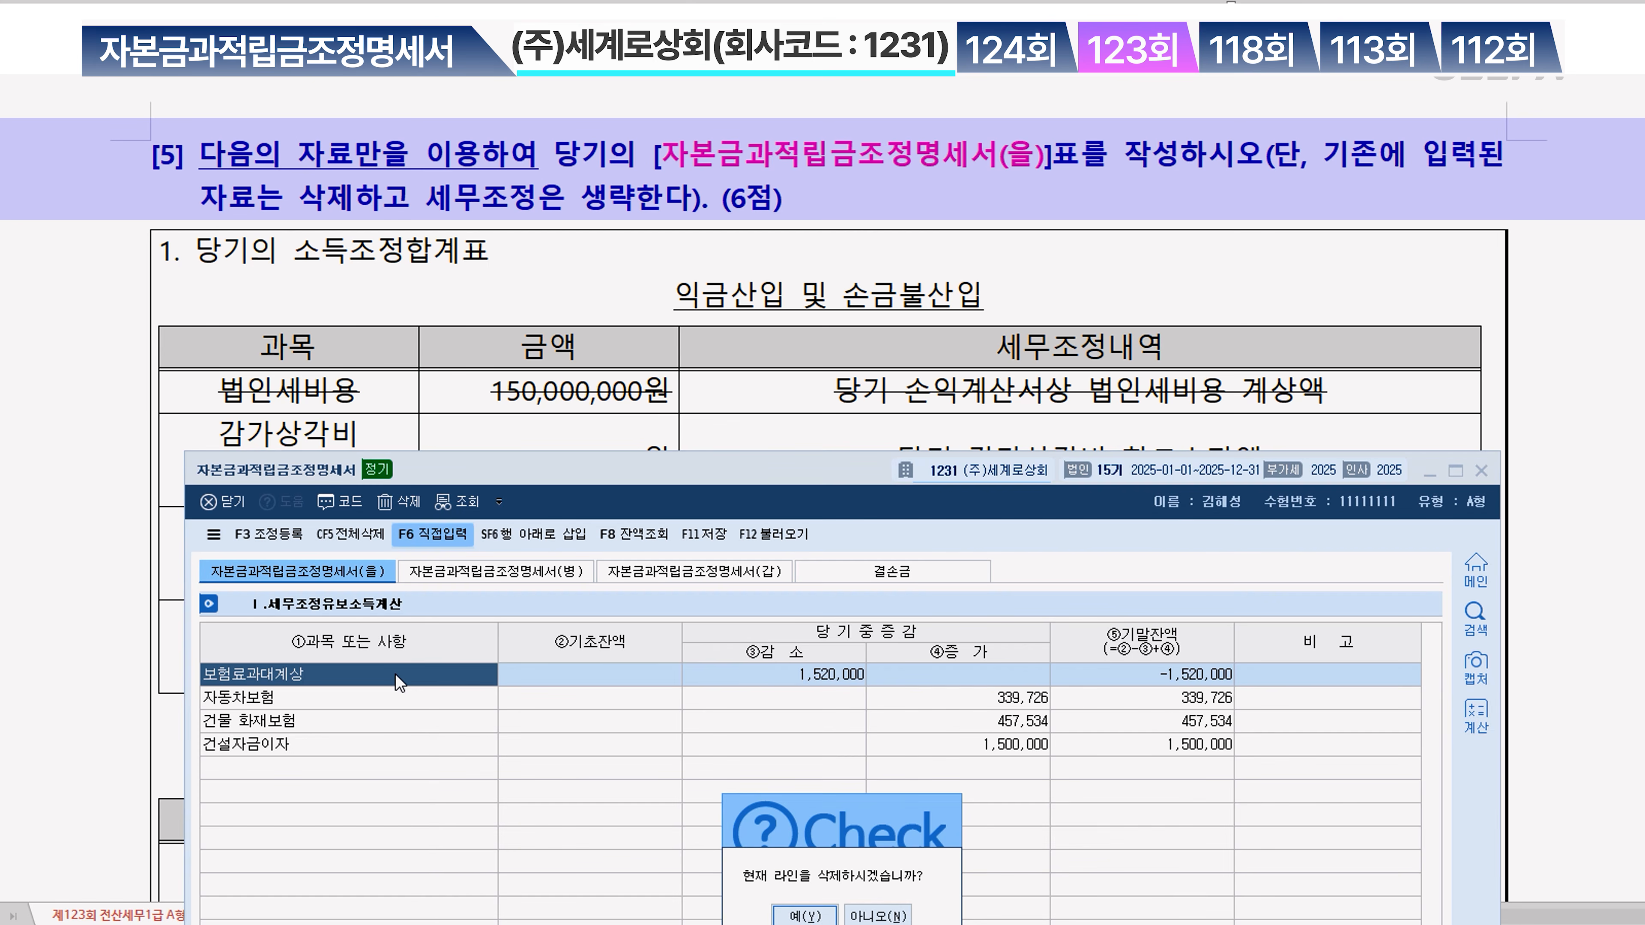
key(Return)
key(F5)
key(Return)
key(F5)
key(Return)
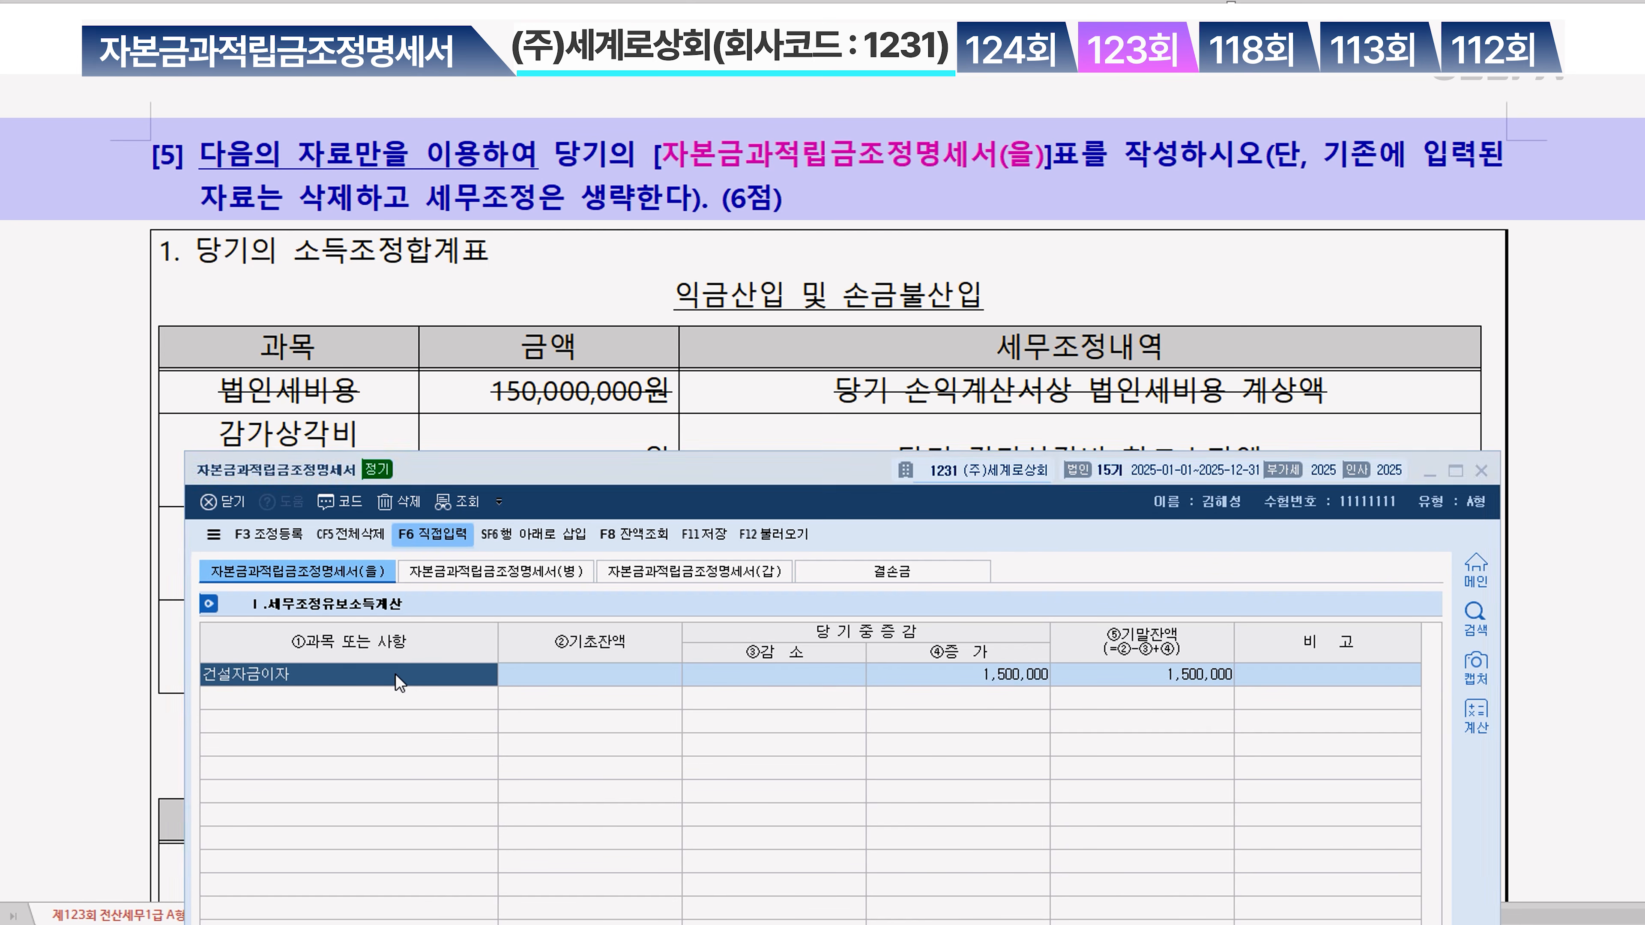
key(F5)
key(Return)
key(F5)
key(Return)
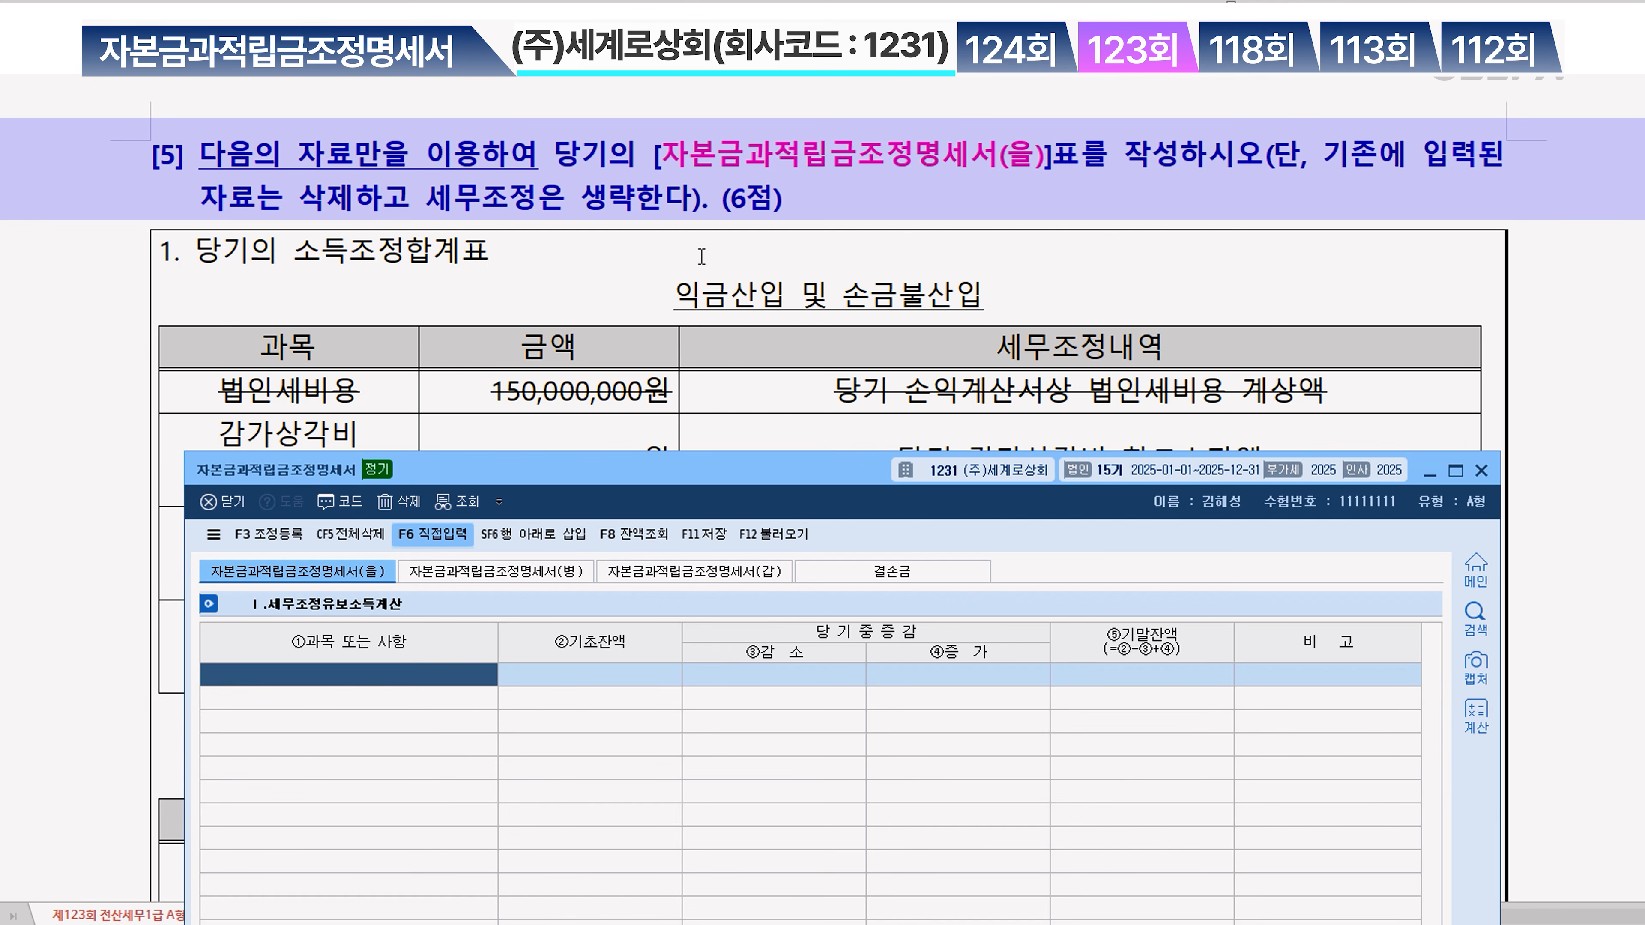
Enter 감가상각비 from the prior-year table as the first item, with a 기초잔액 of 5,000,000
scroll(702, 259, down, 10)
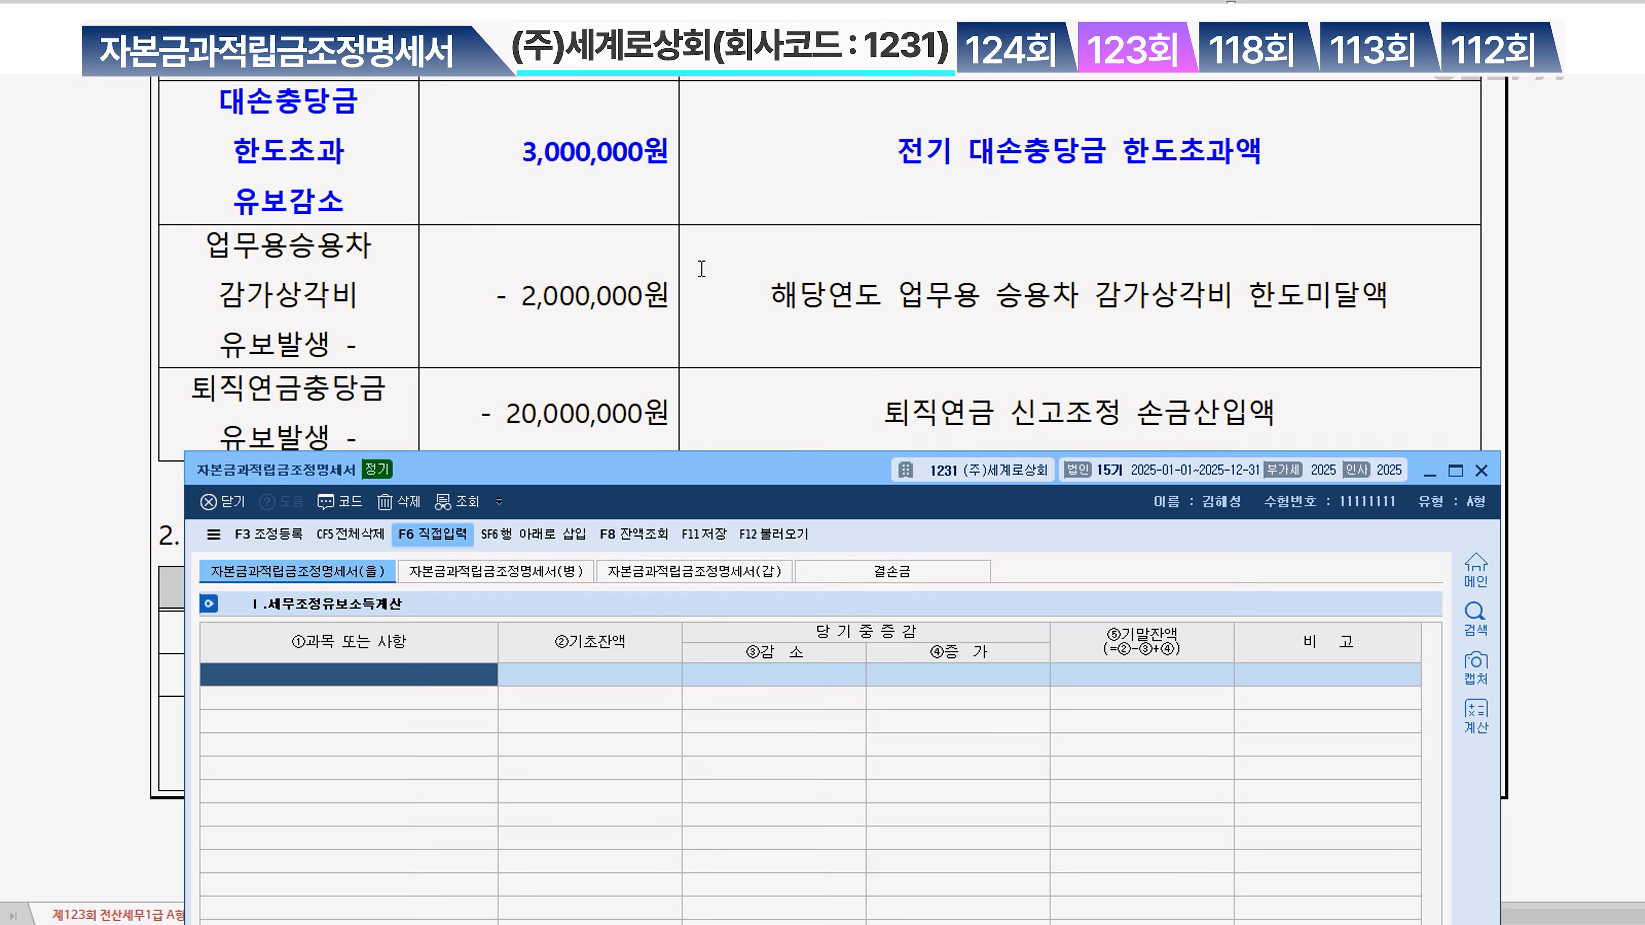
scroll(701, 268, down, 5)
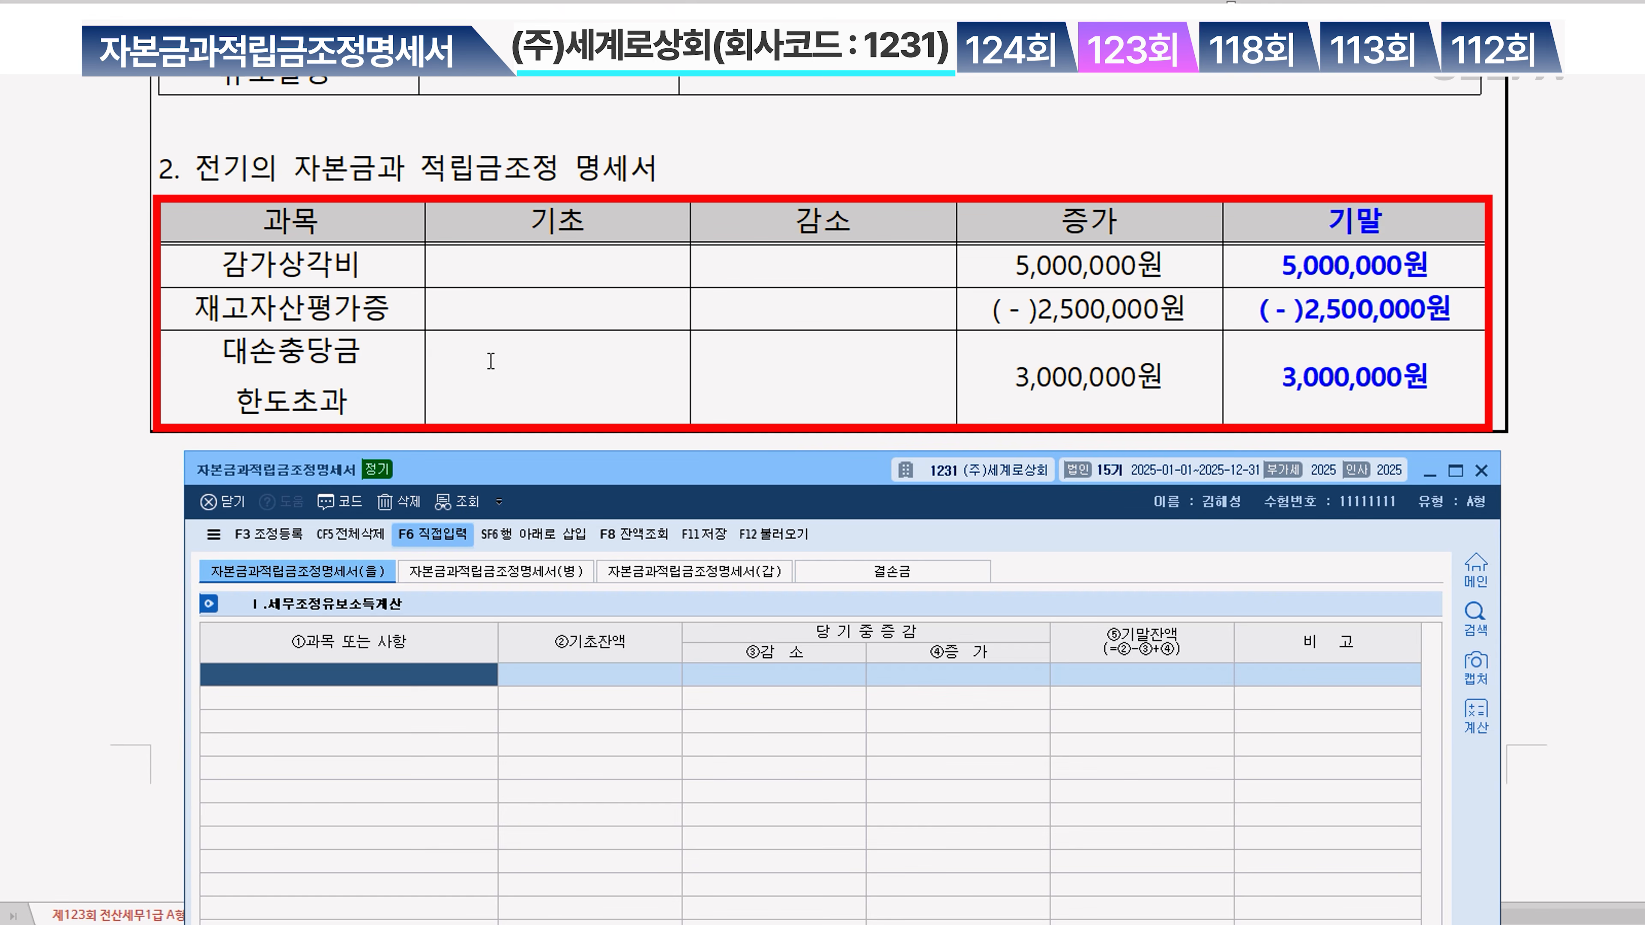
text(감가상각)
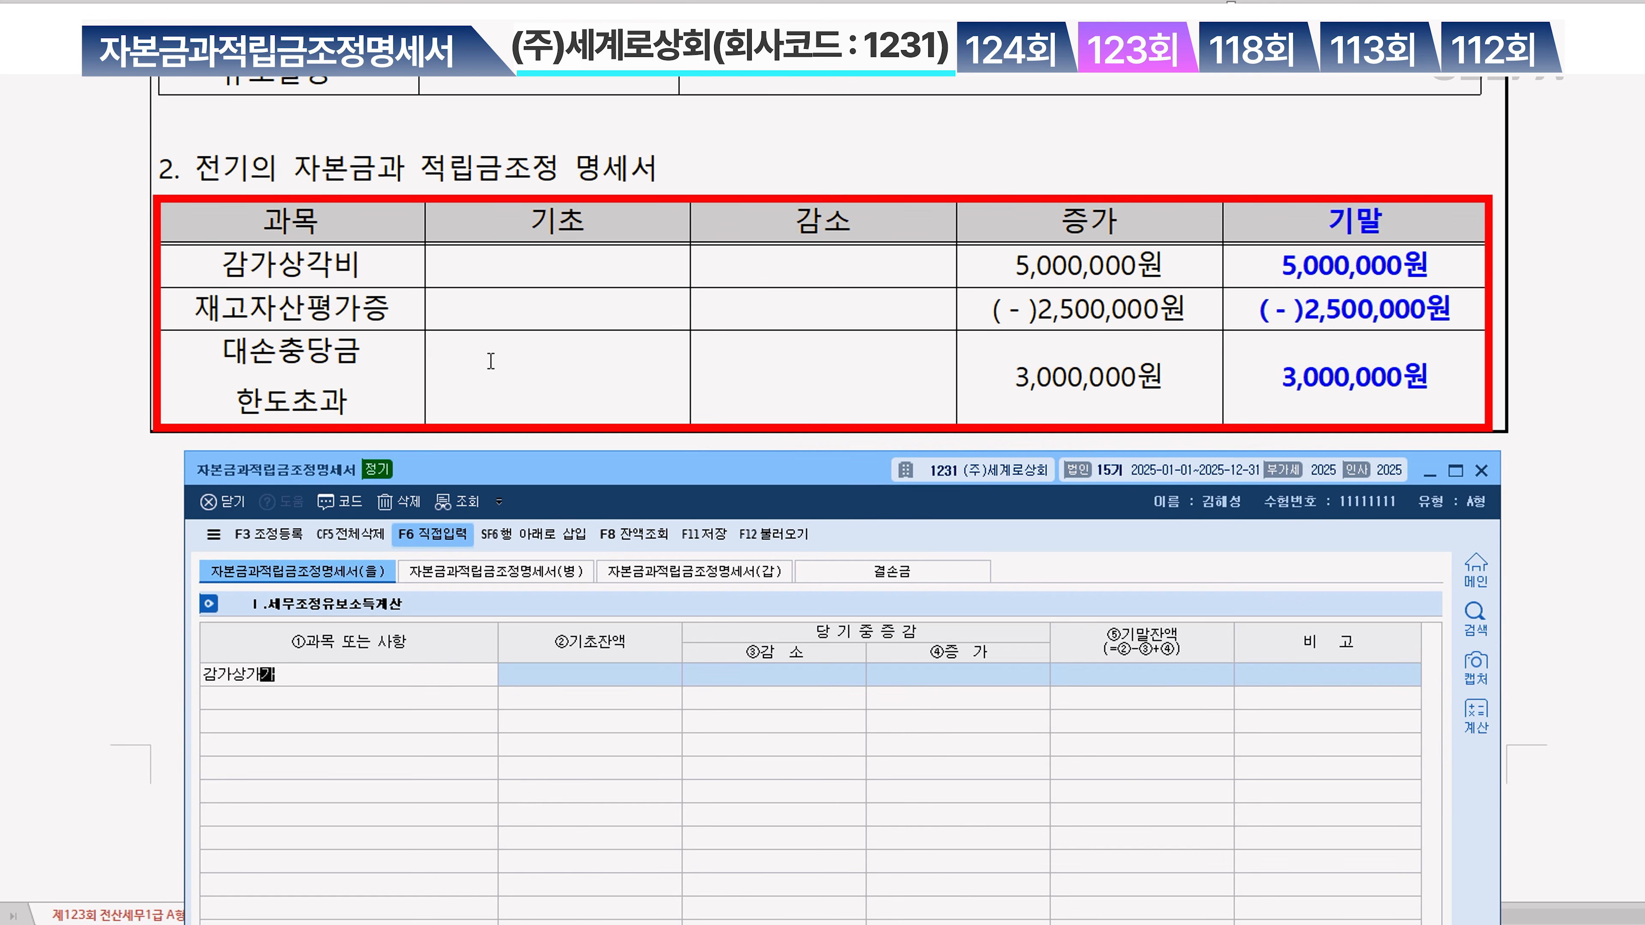
text(비)
key(Return)
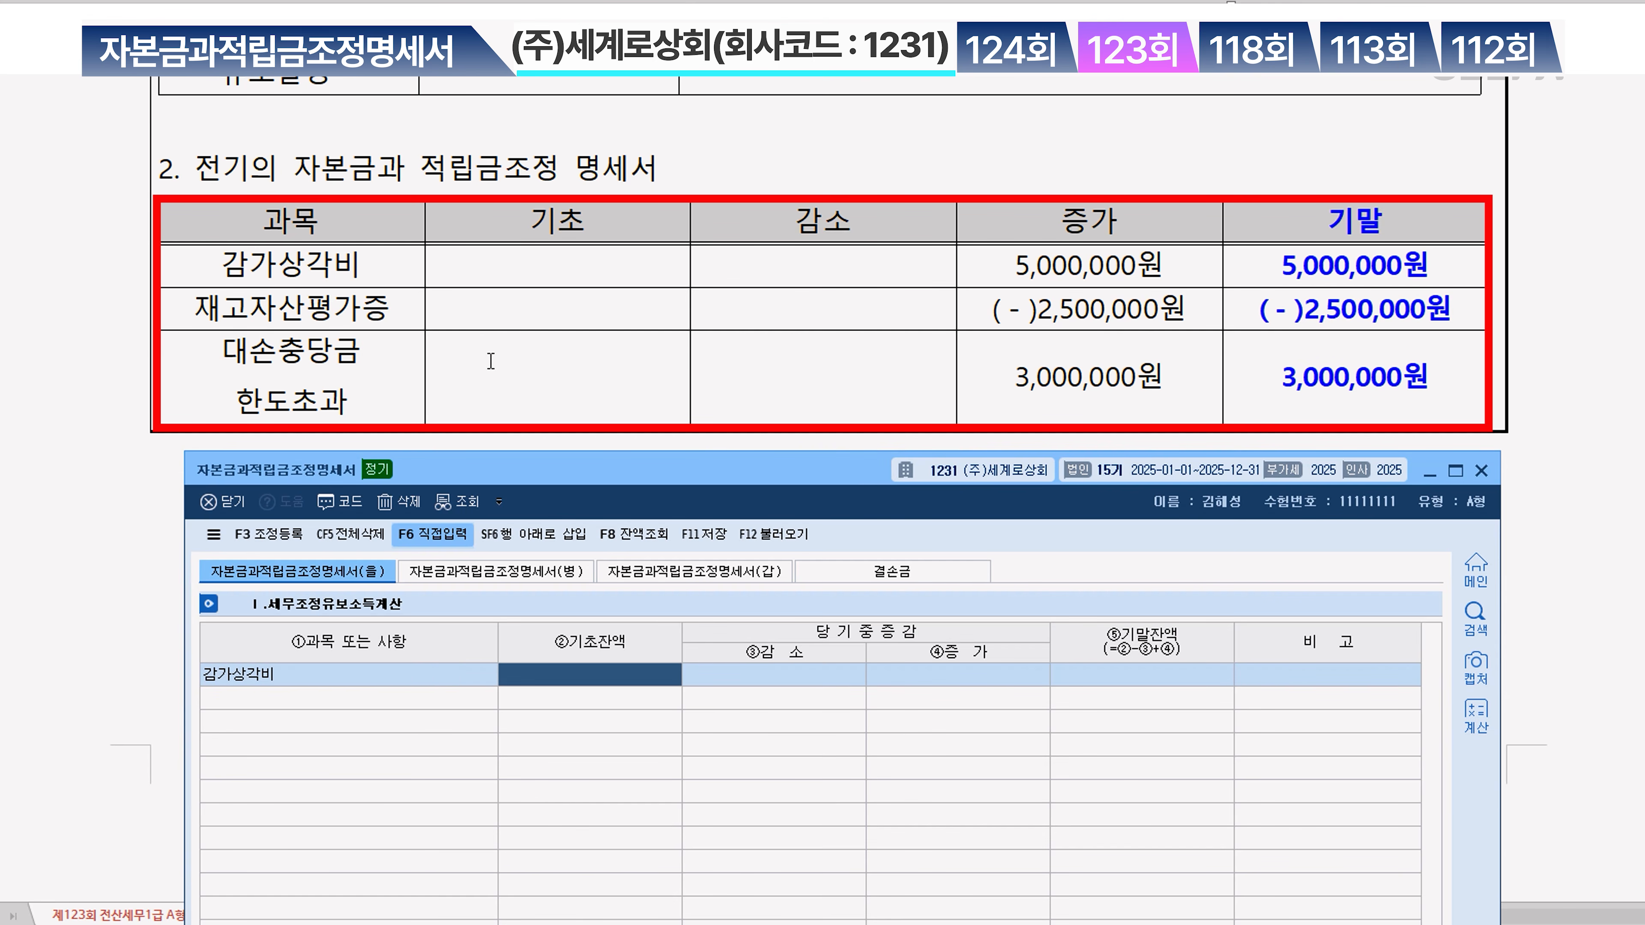
text(5000000)
key(Return)
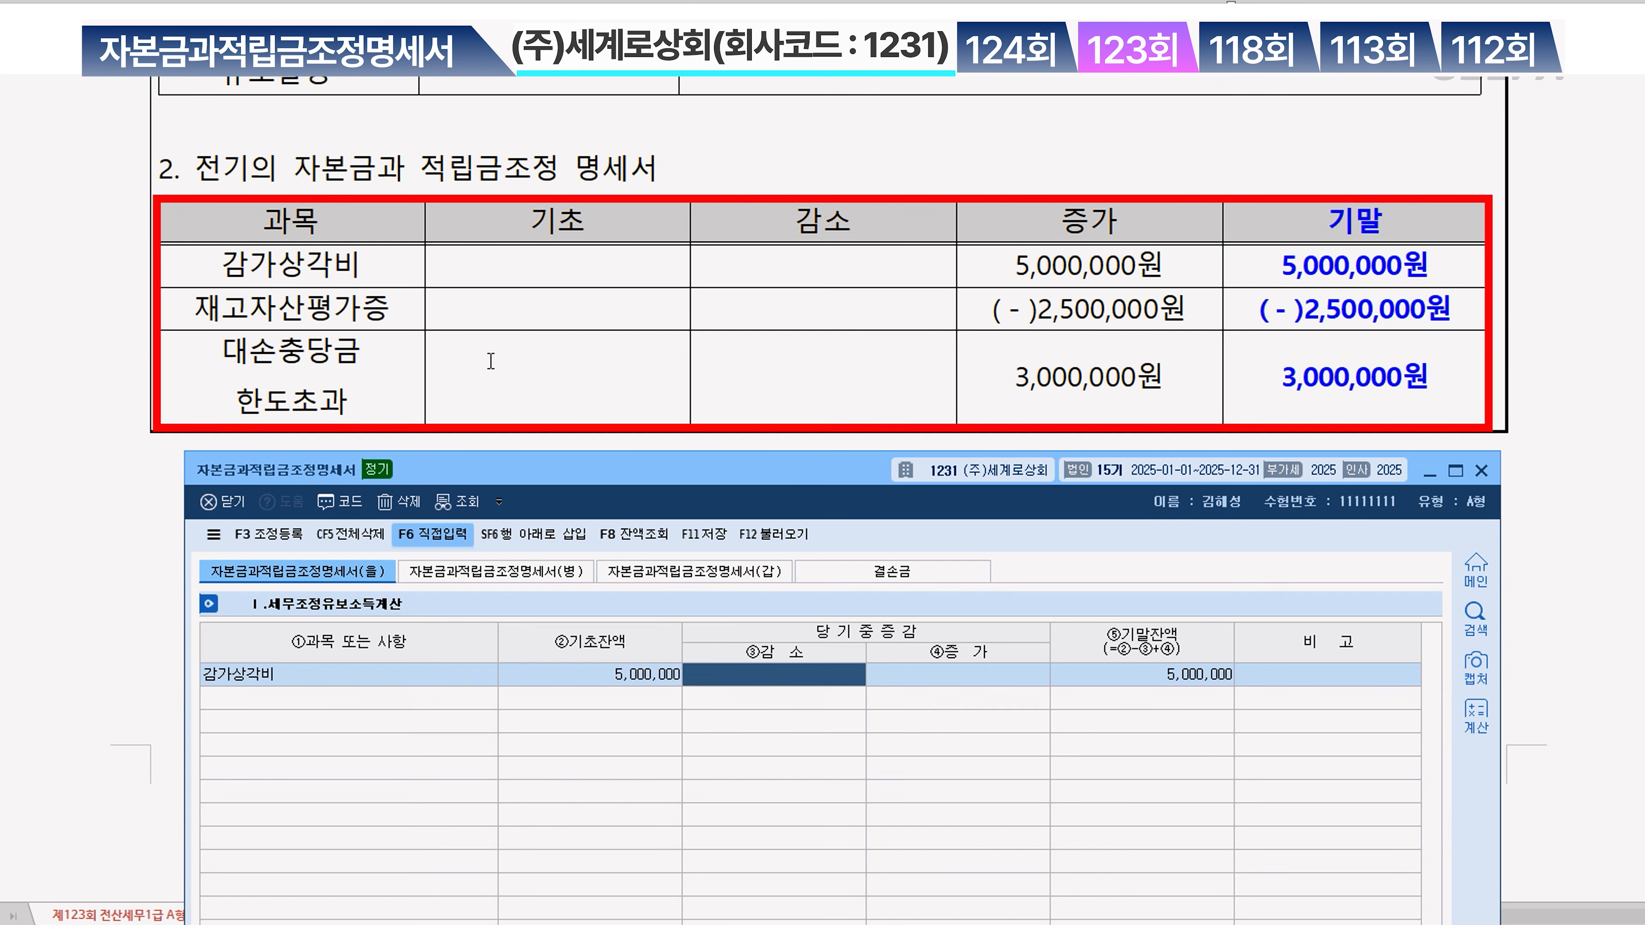
Add 재고자산평가증 as the second item, with a 기초잔액 of -2,500,000
key(Return)
key(Return)
key(Return)
text(재고자)
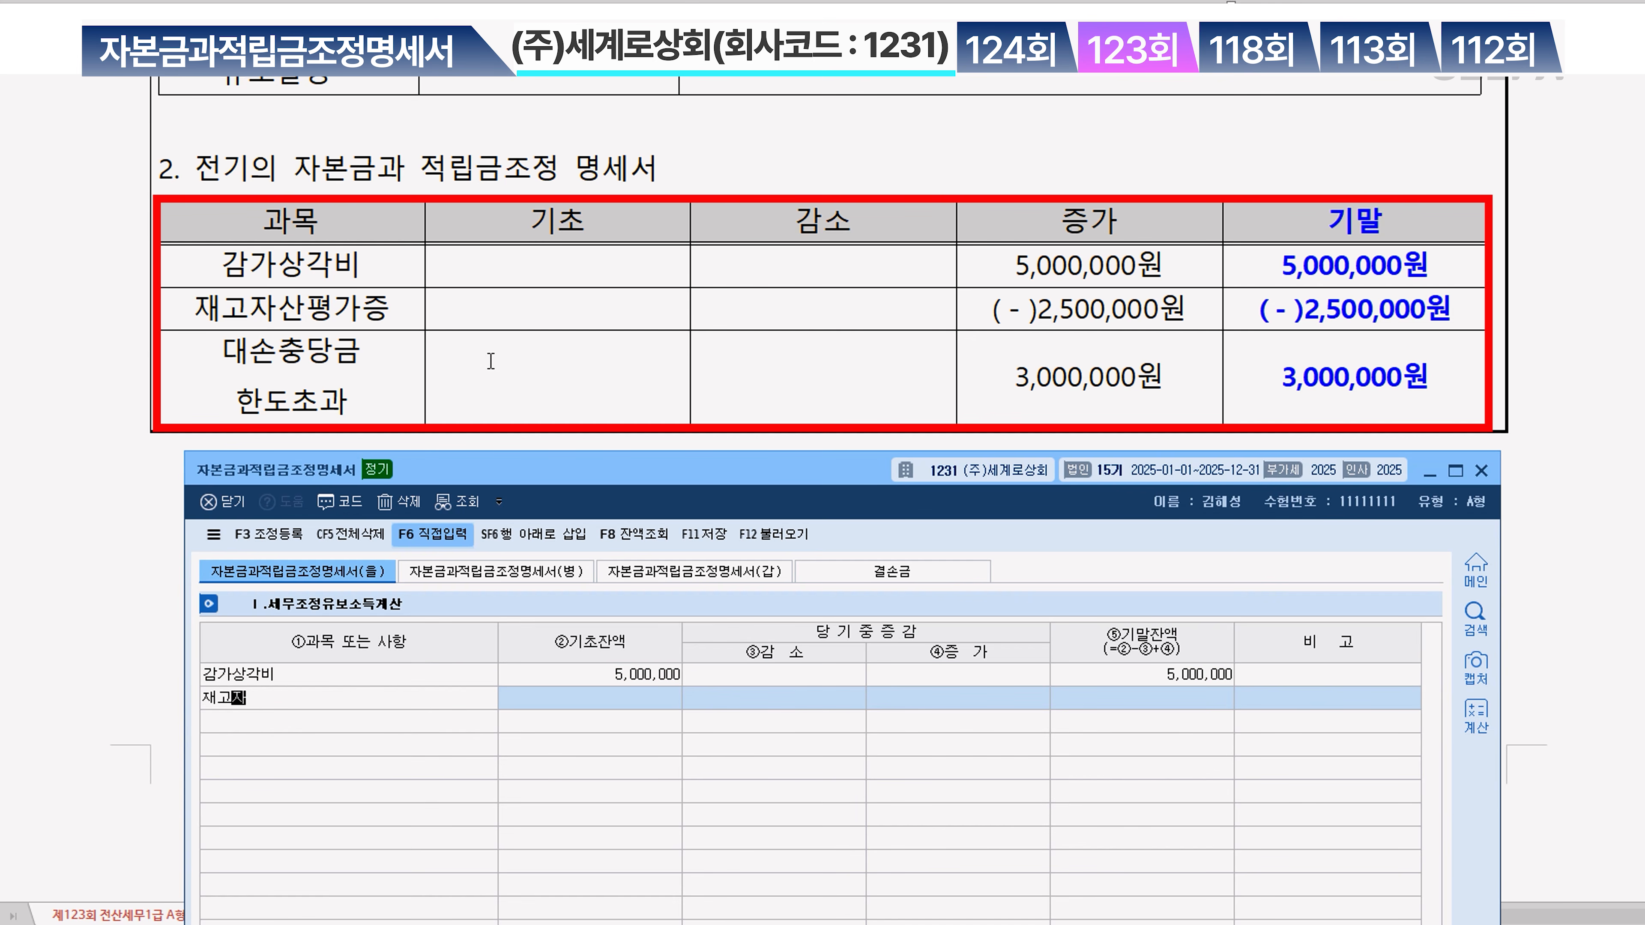
text(산평ㄱㅏ증)
key(Return)
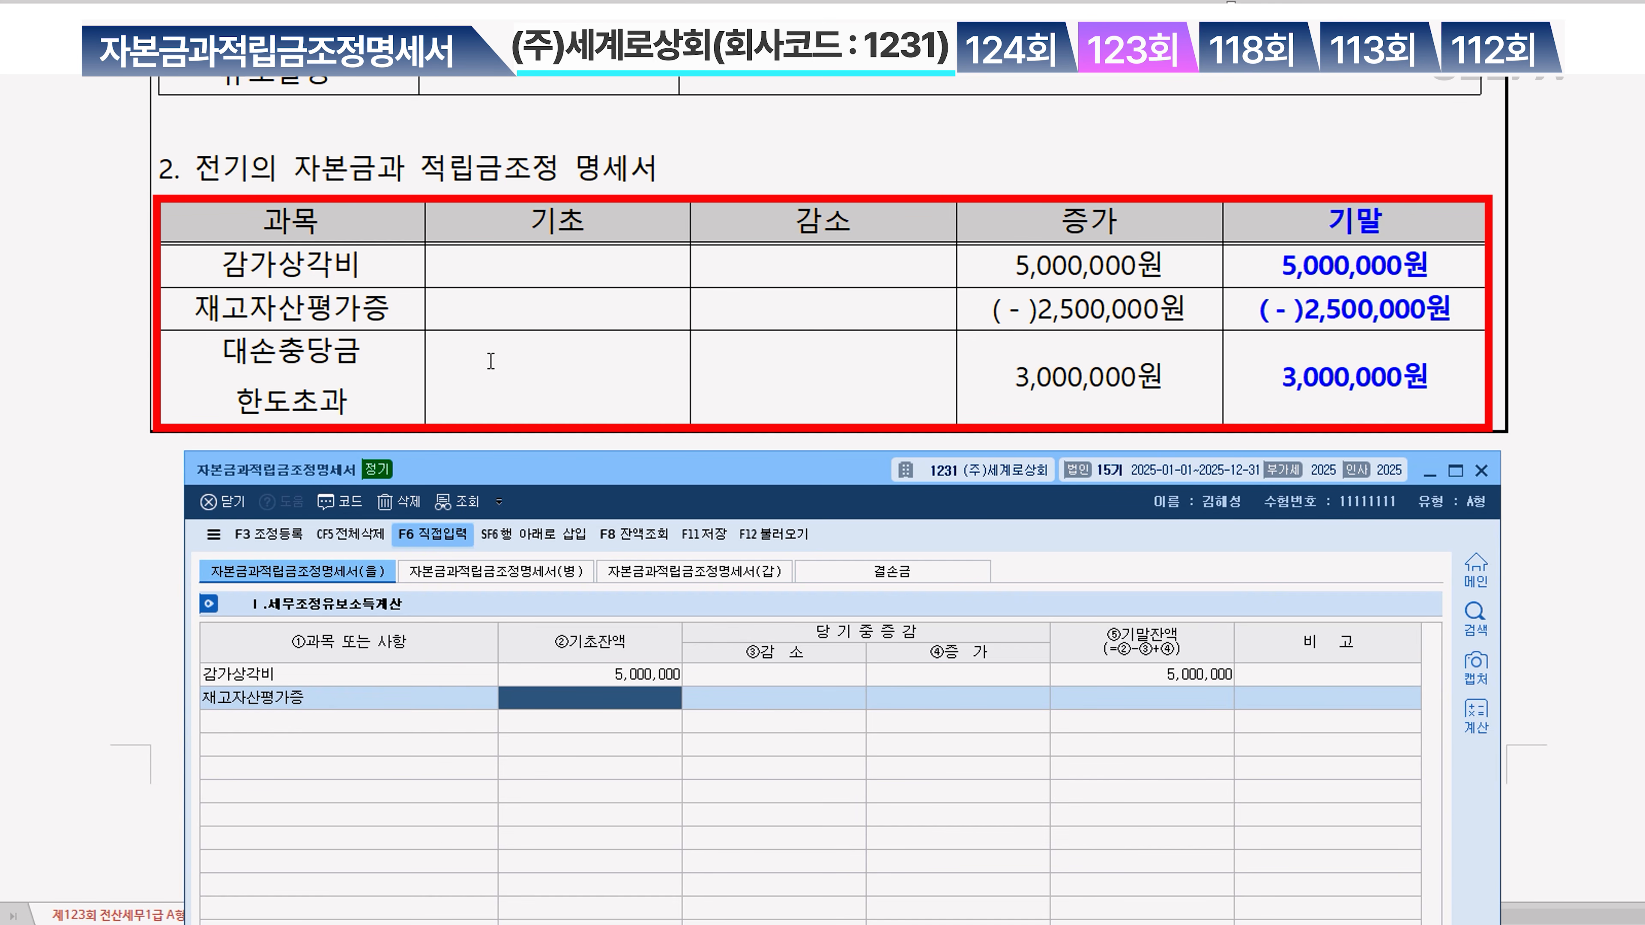
text(-2,500,000)
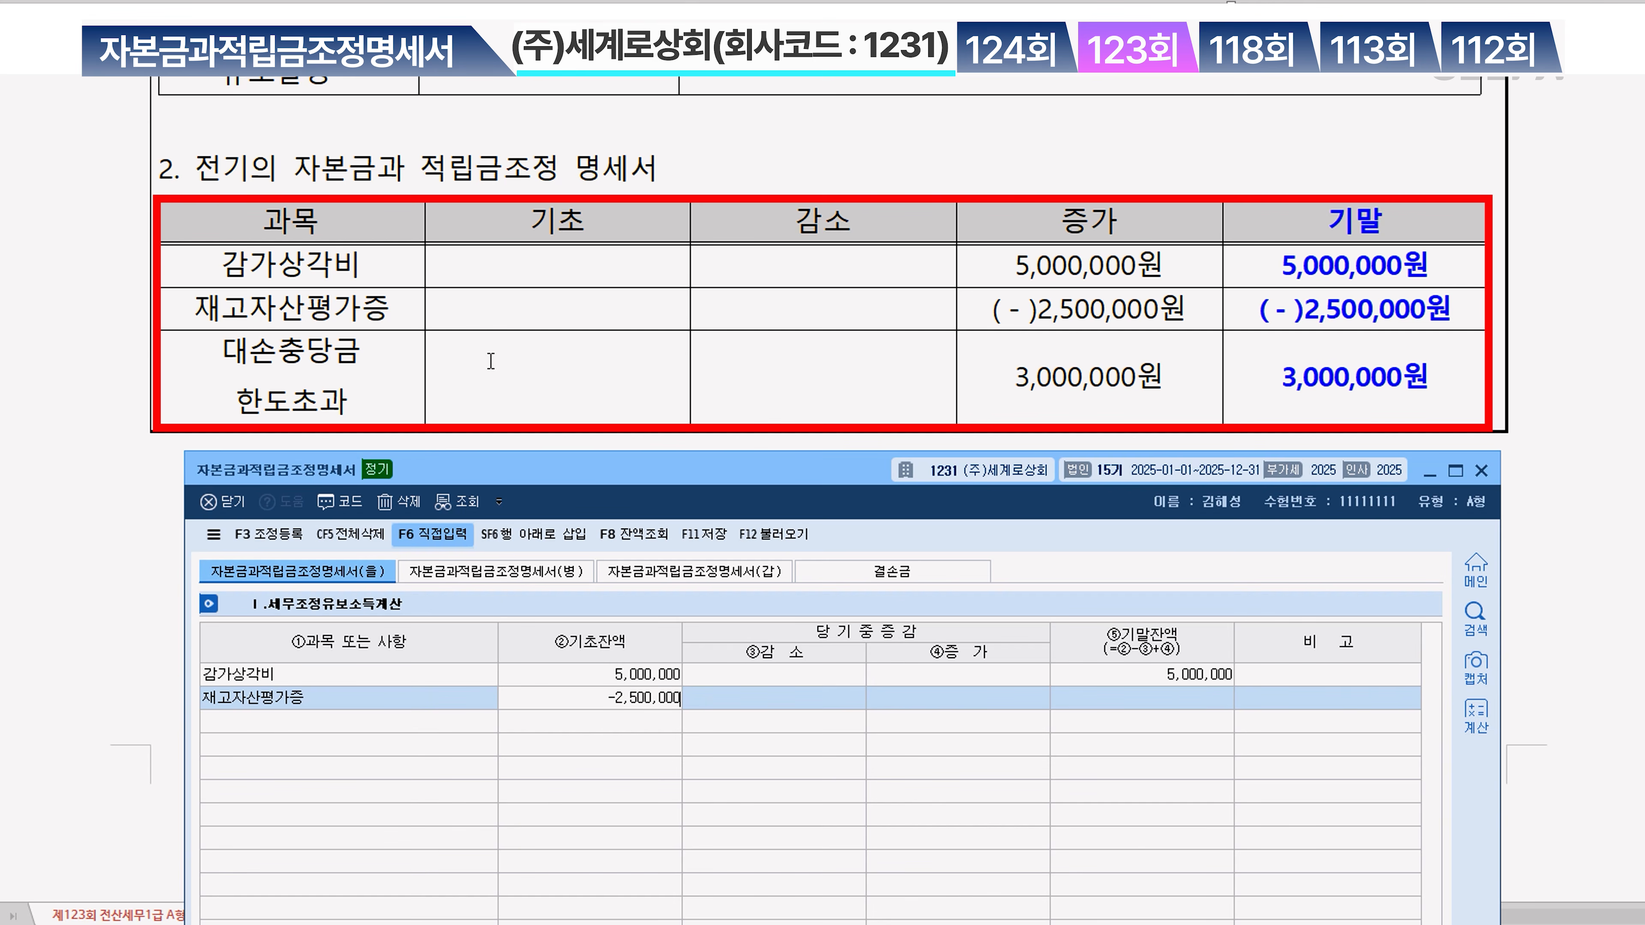
key(Return)
Add 대손충당금 한도초과 as the third item, with a 기초잔액 of 3,000,000
key(Return)
key(Return)
text(대)
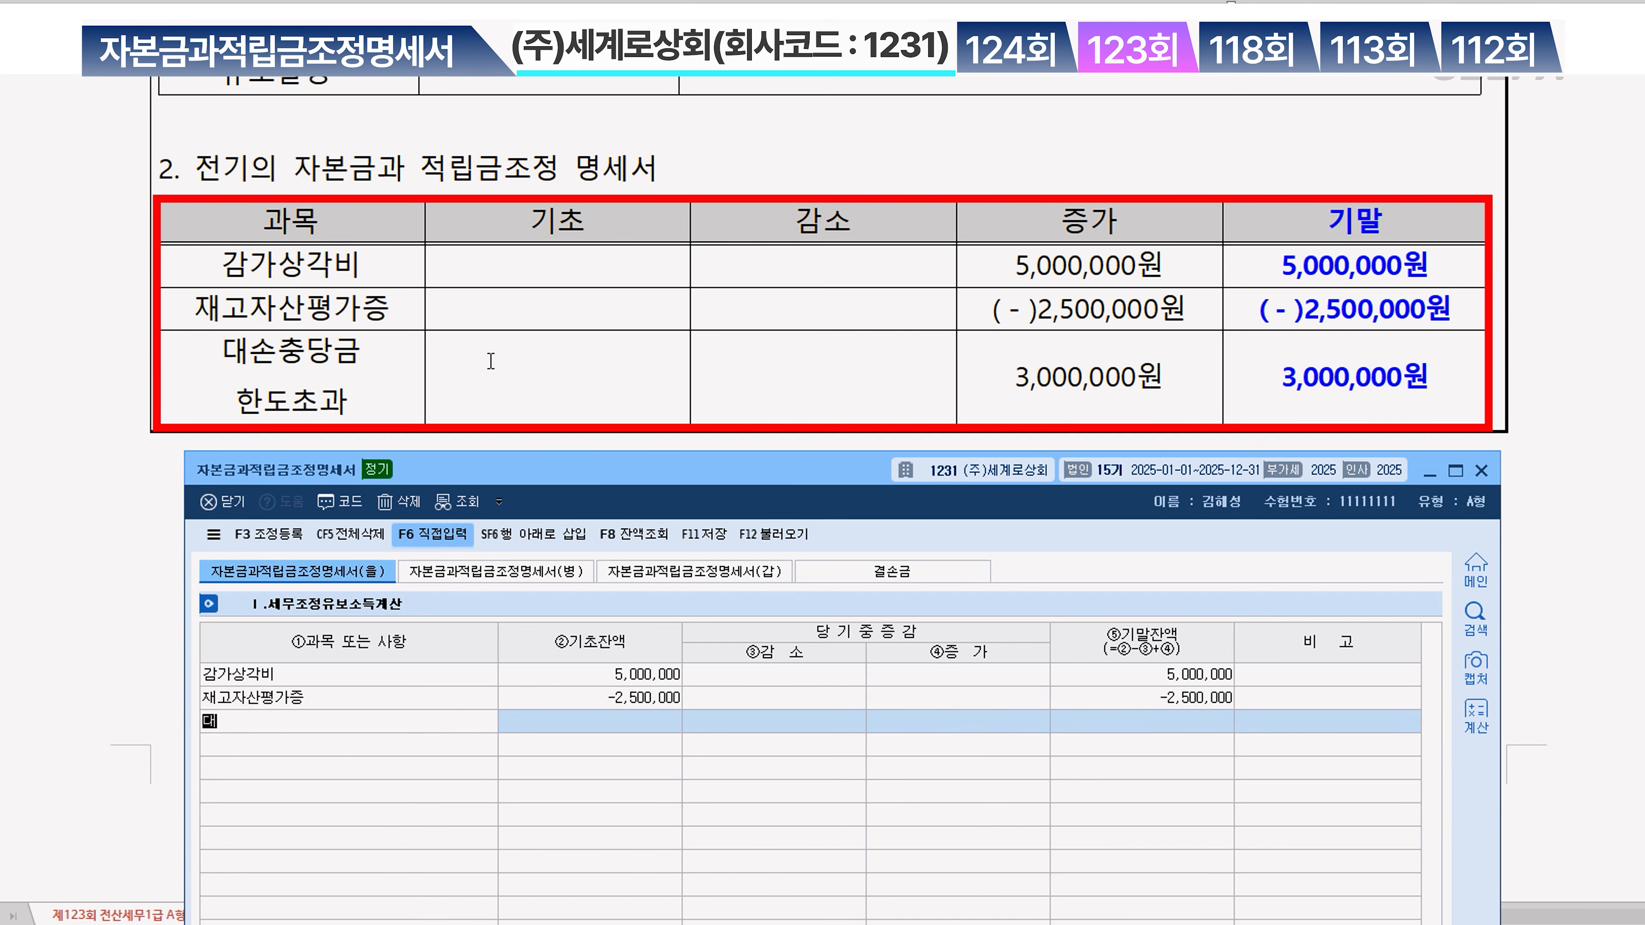
text(손충당금 한도초과)
key(Return)
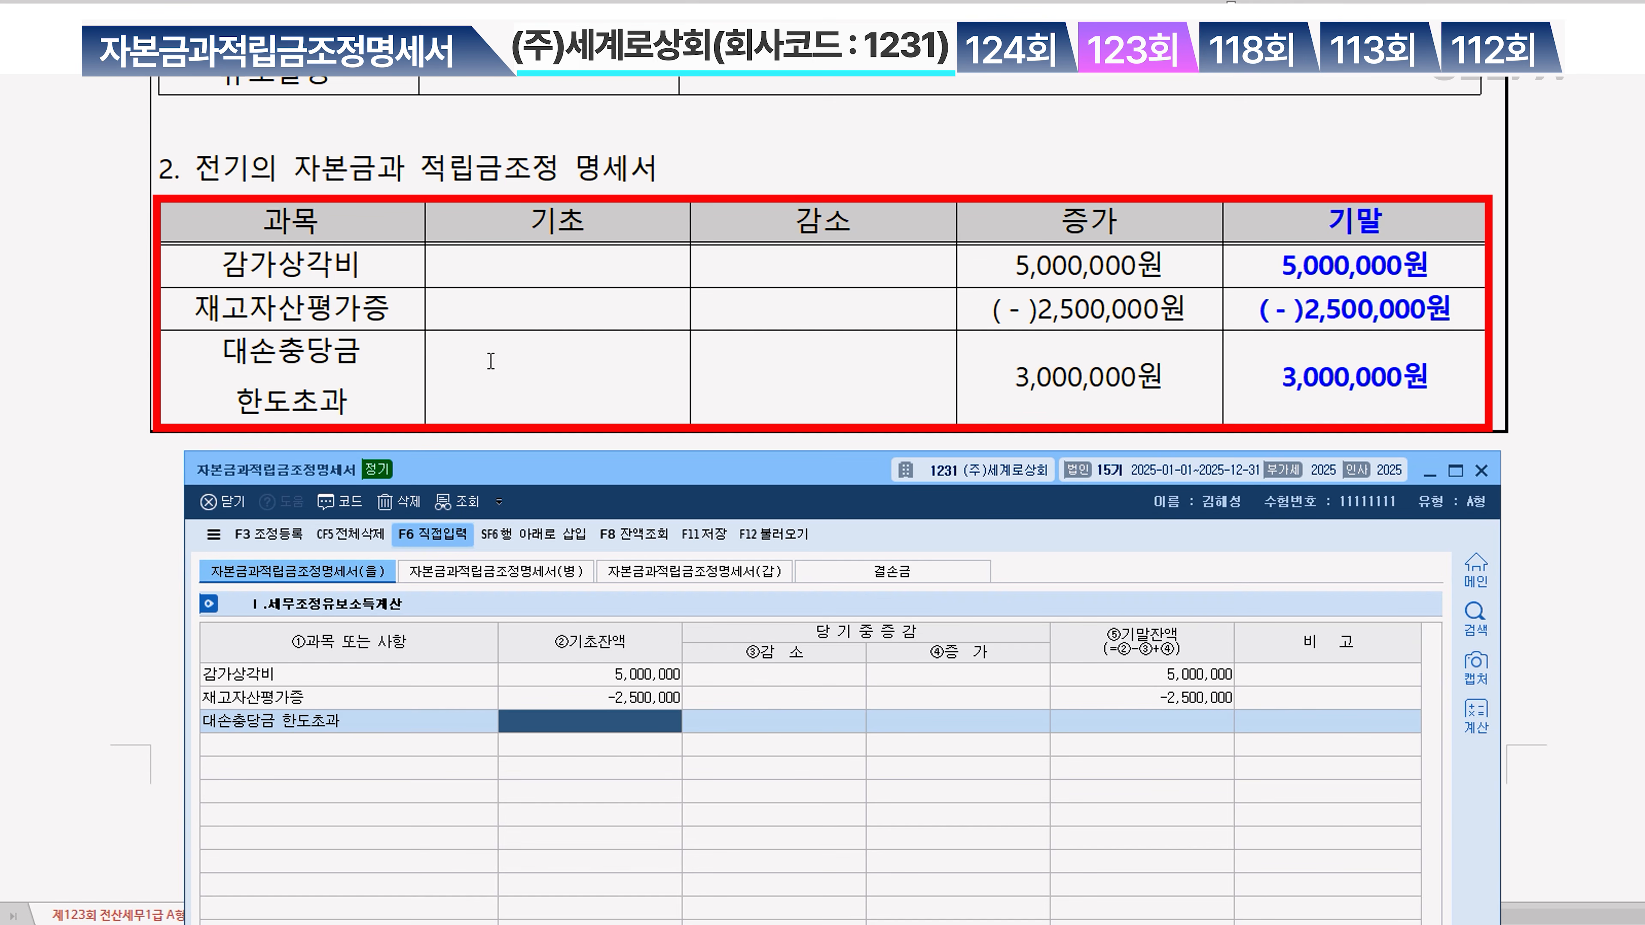
text(3000000)
key(Return)
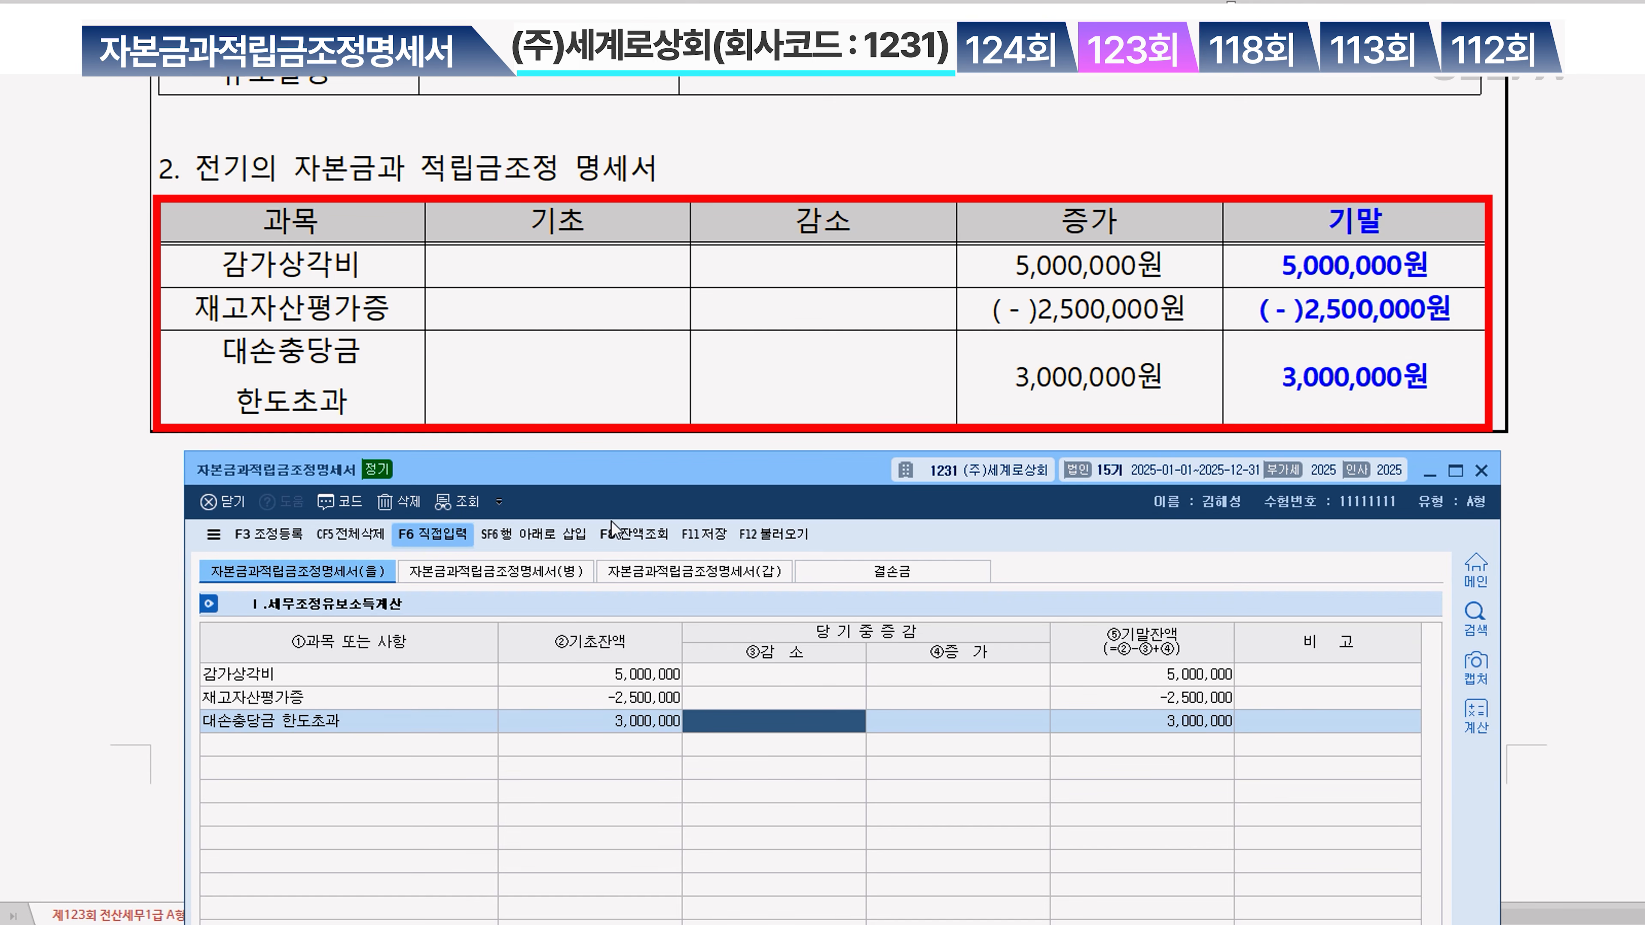
scroll(713, 337, up, 9)
scroll(761, 380, down, 3)
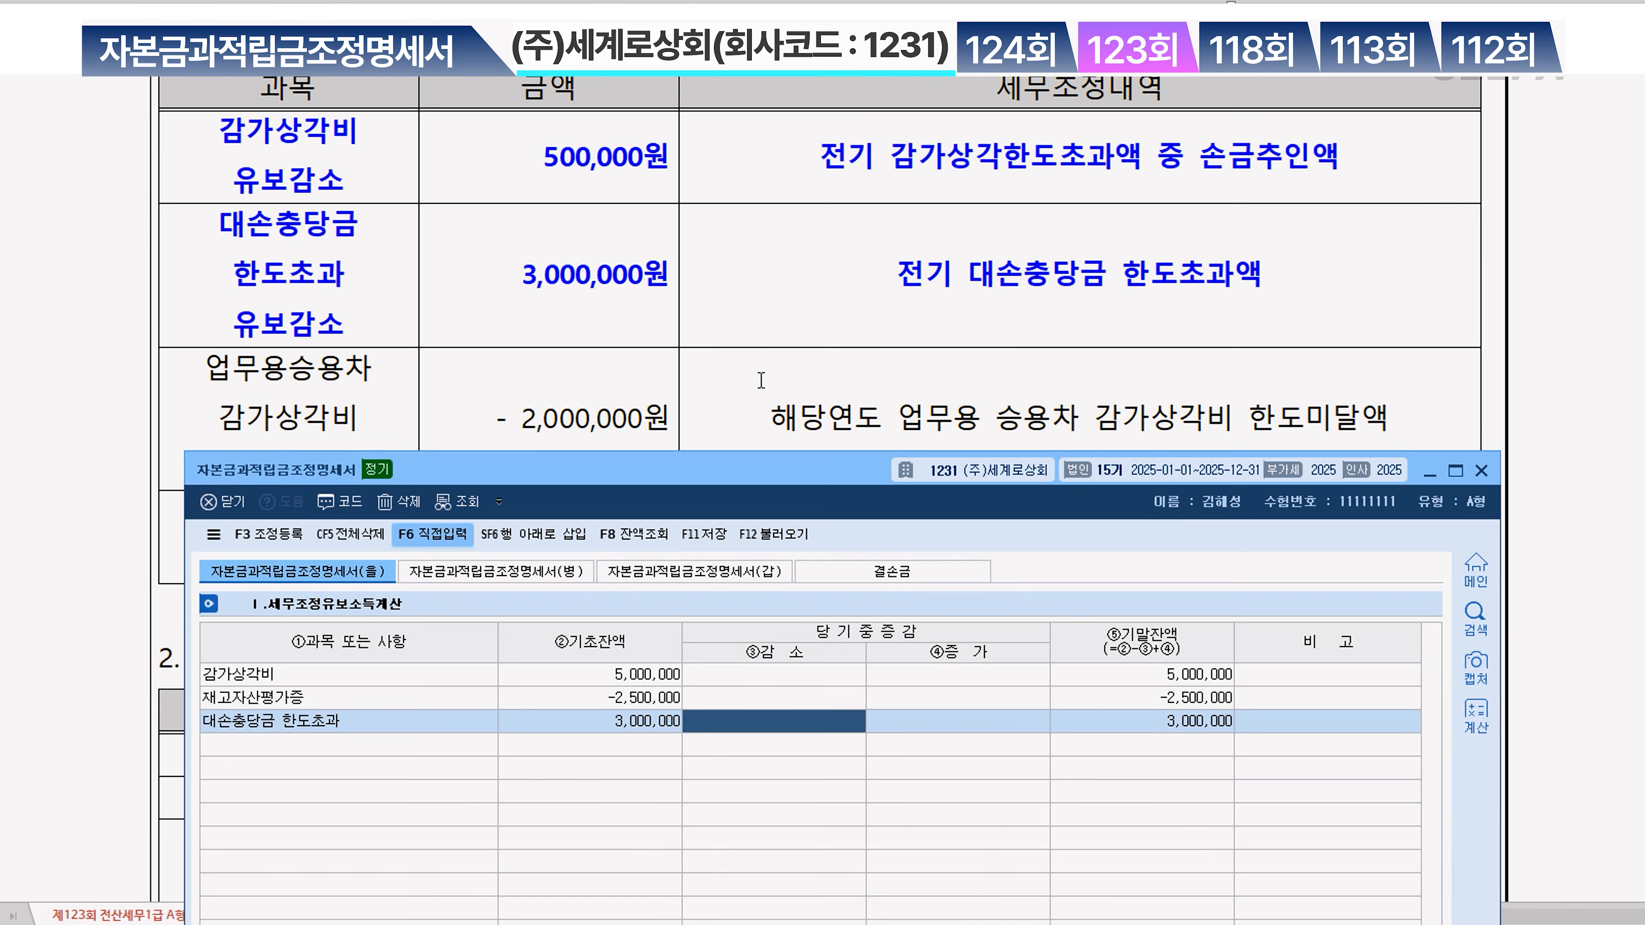
Enter the current-year 감가상각비 한도초과액 of 7,000,000 as the 증가 of the 감가상각비 item
scroll(761, 381, up, 5)
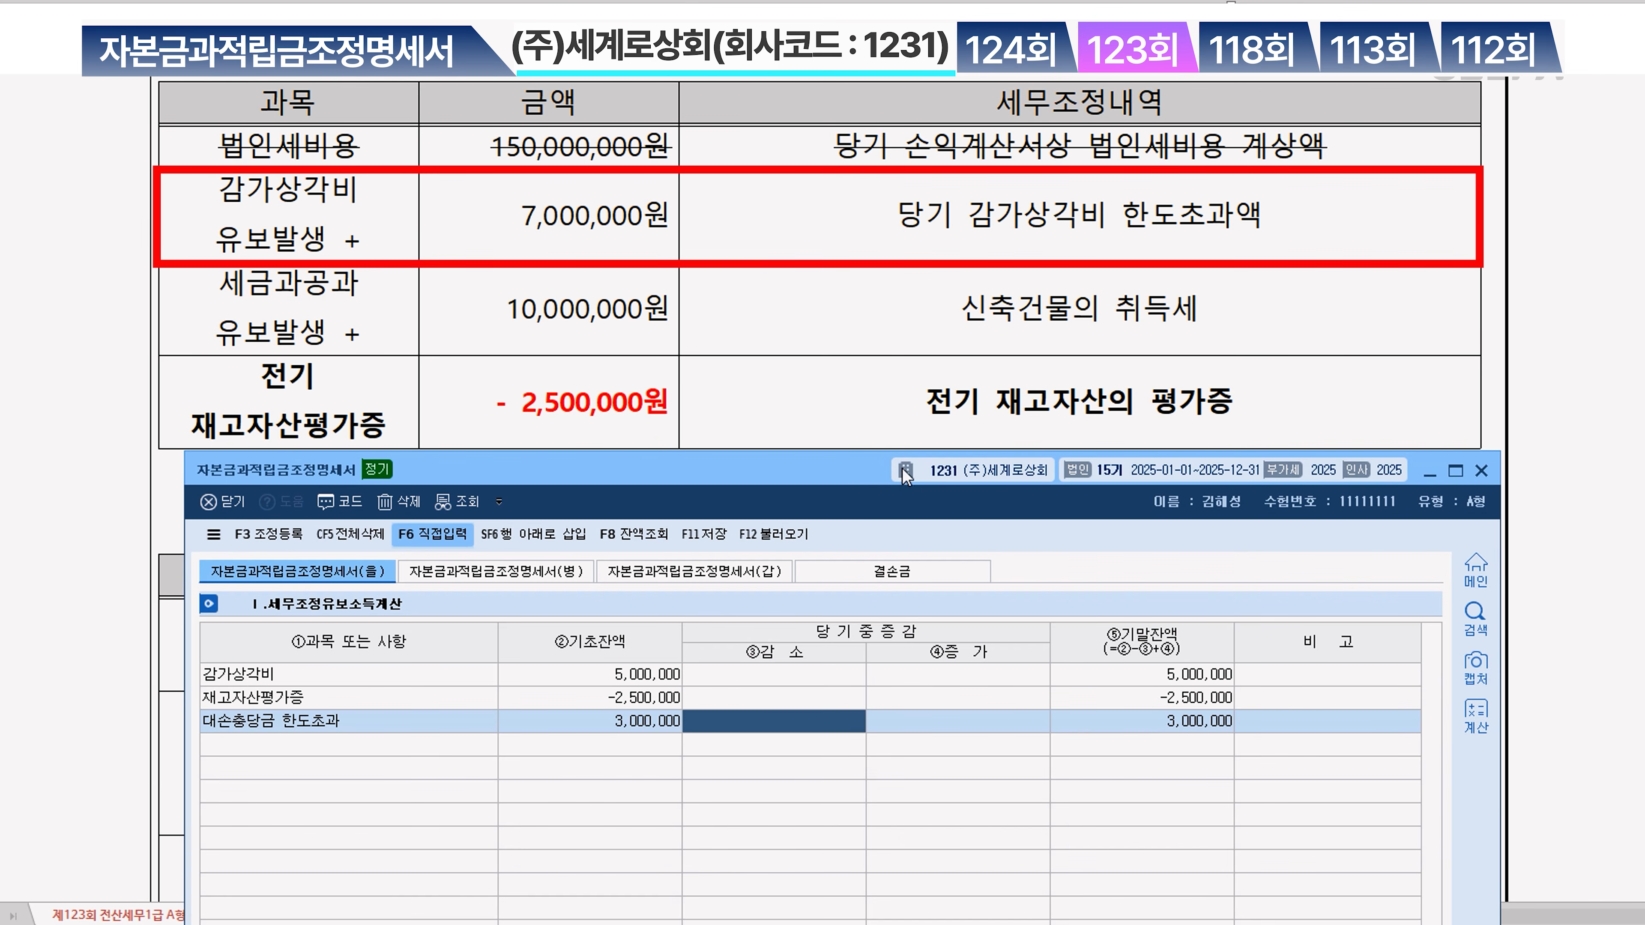
click(973, 679)
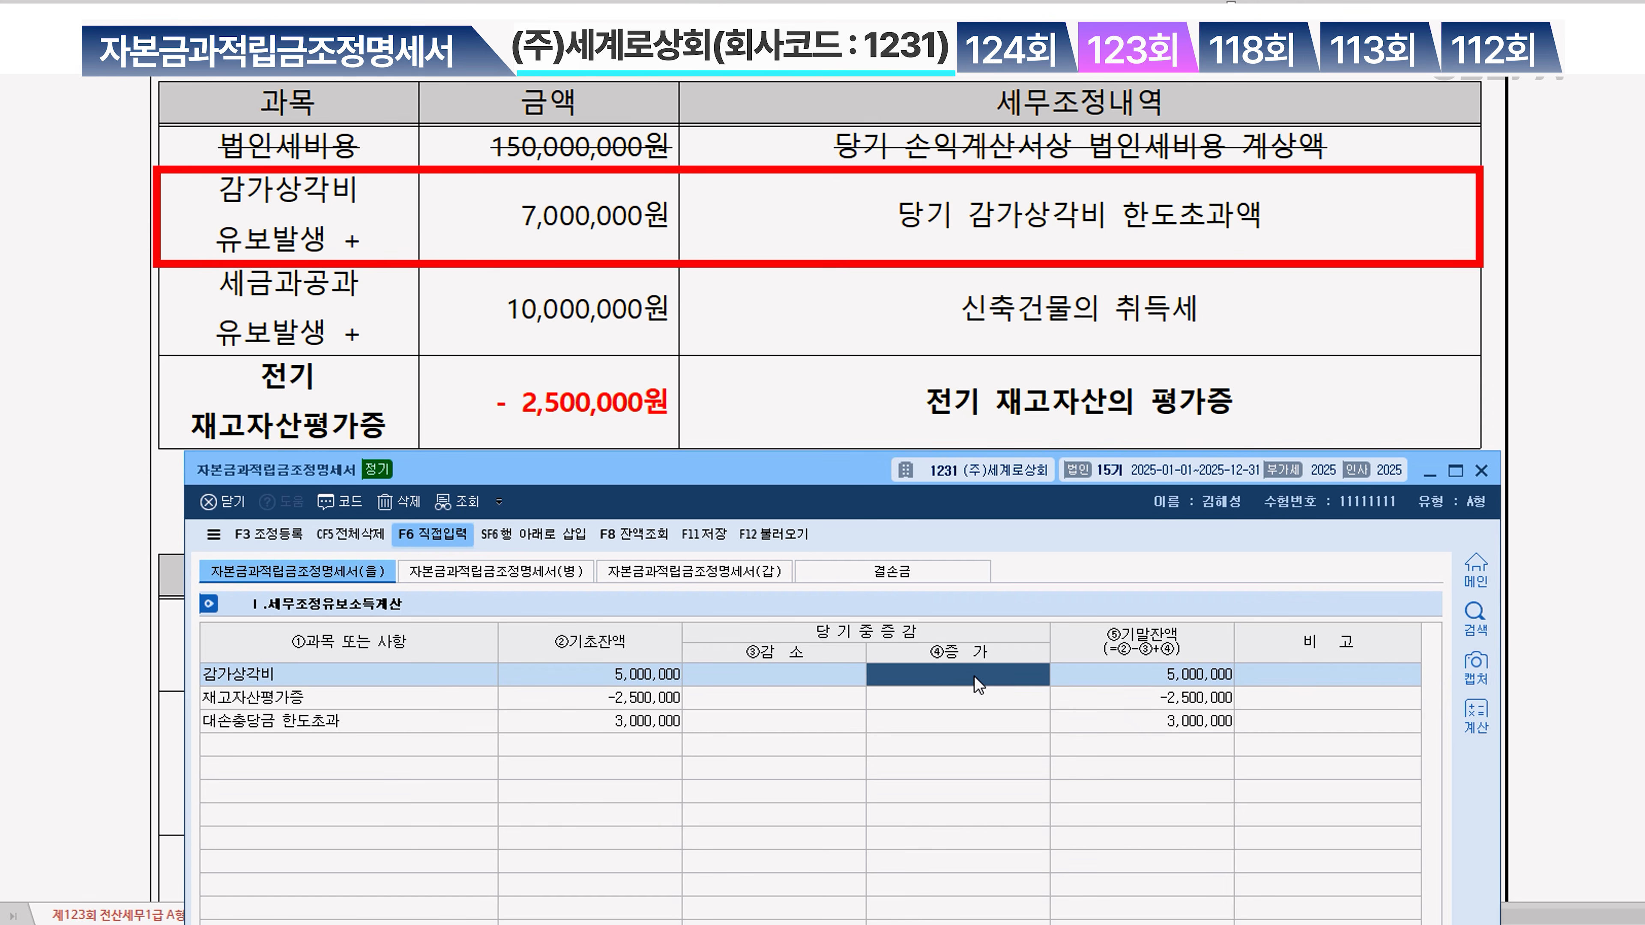
text(7,000,000)
key(Return)
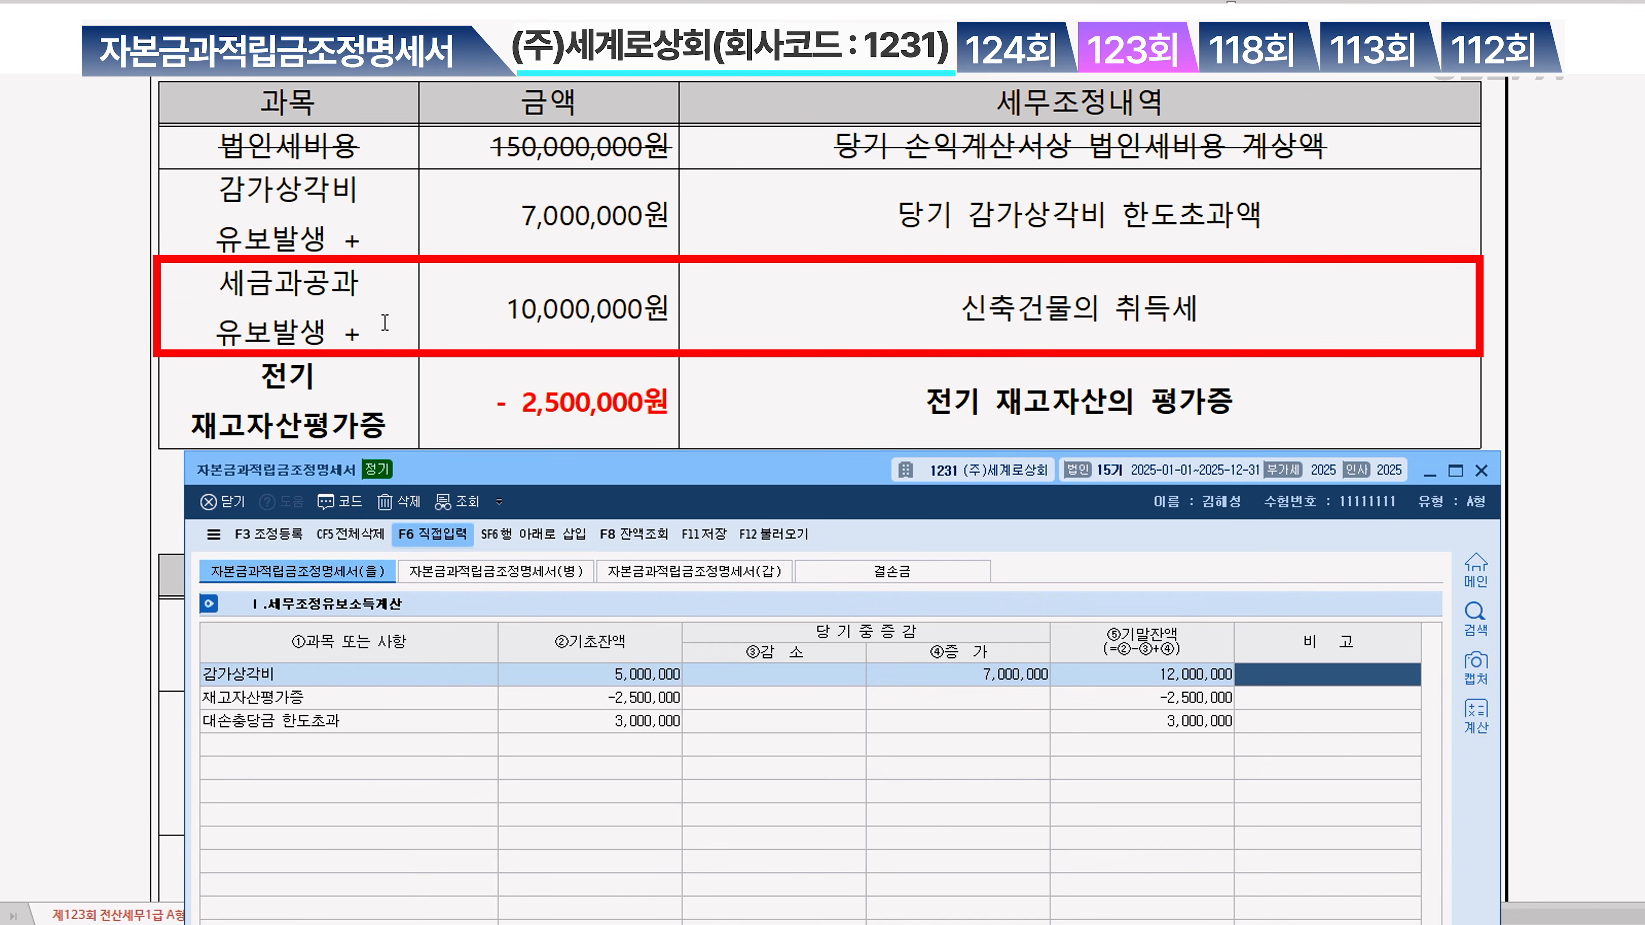
Add 세금과공과 as the fourth item, with a 증가 of 10,000,000 for the new building's acquisition tax
click(295, 745)
text(세금과공과)
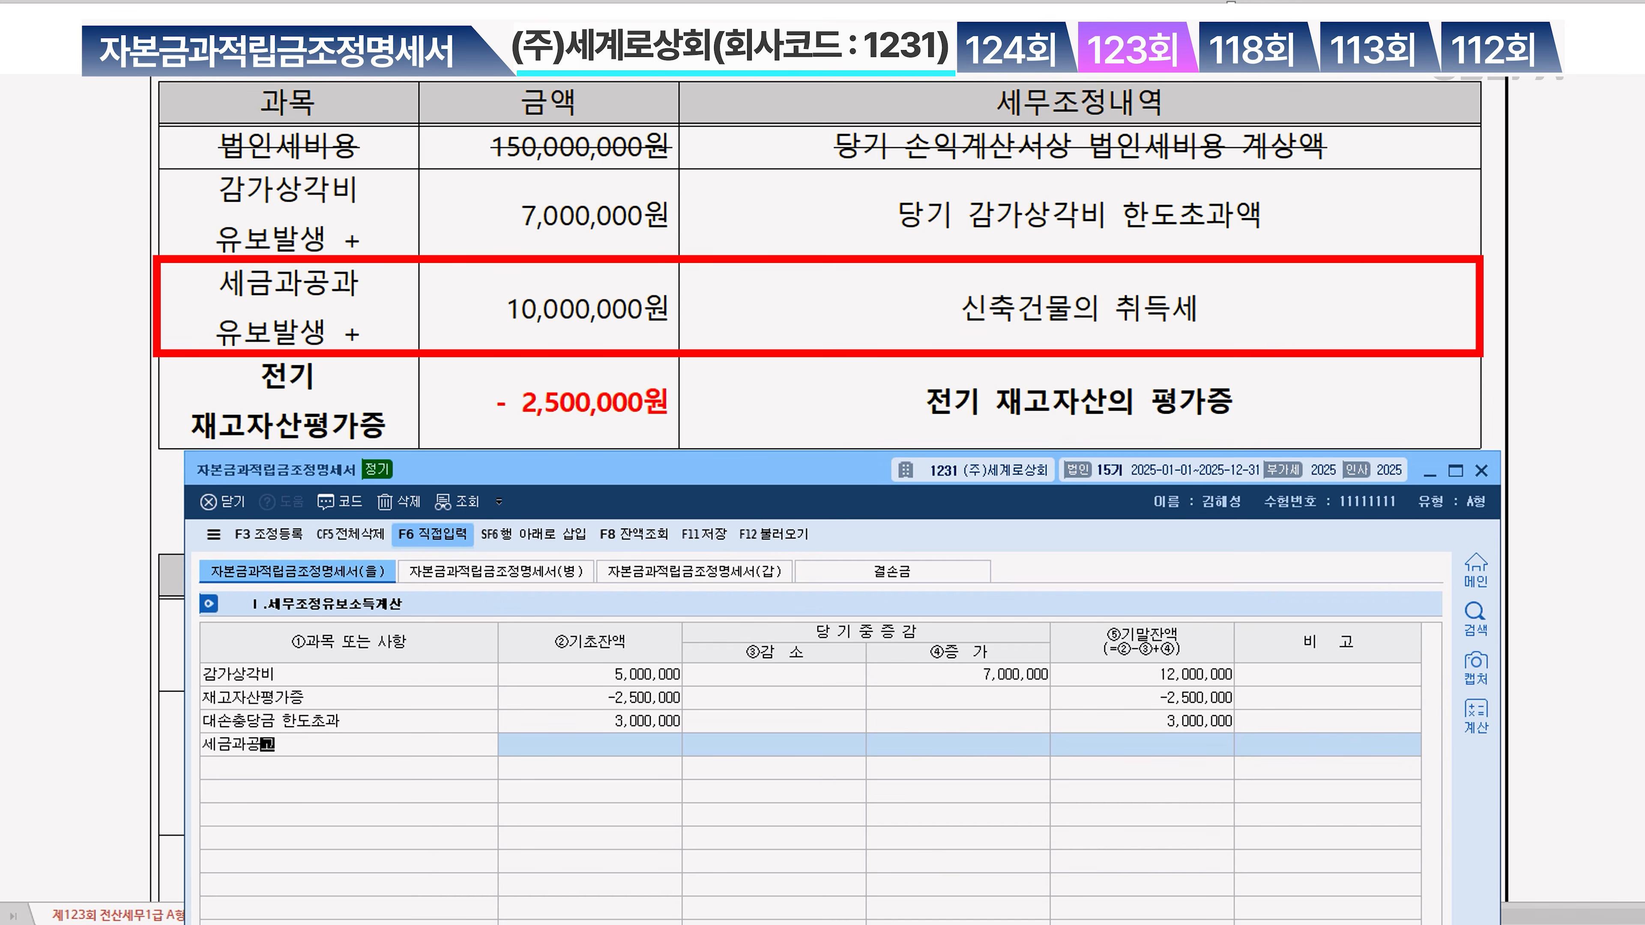
key(Return)
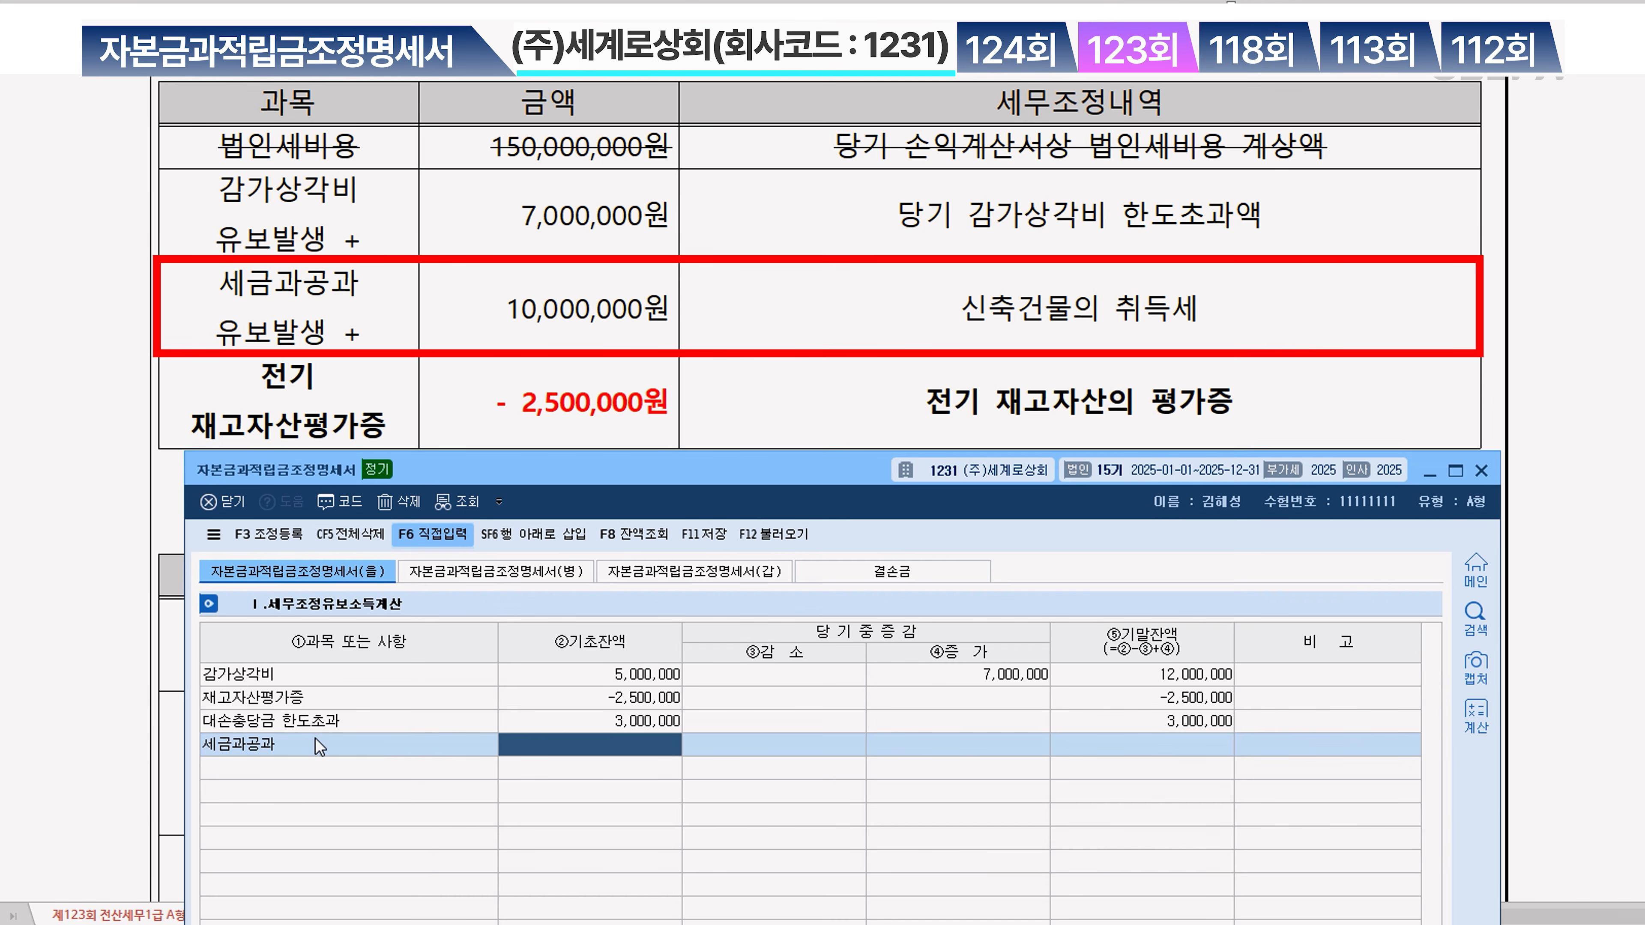
click(973, 745)
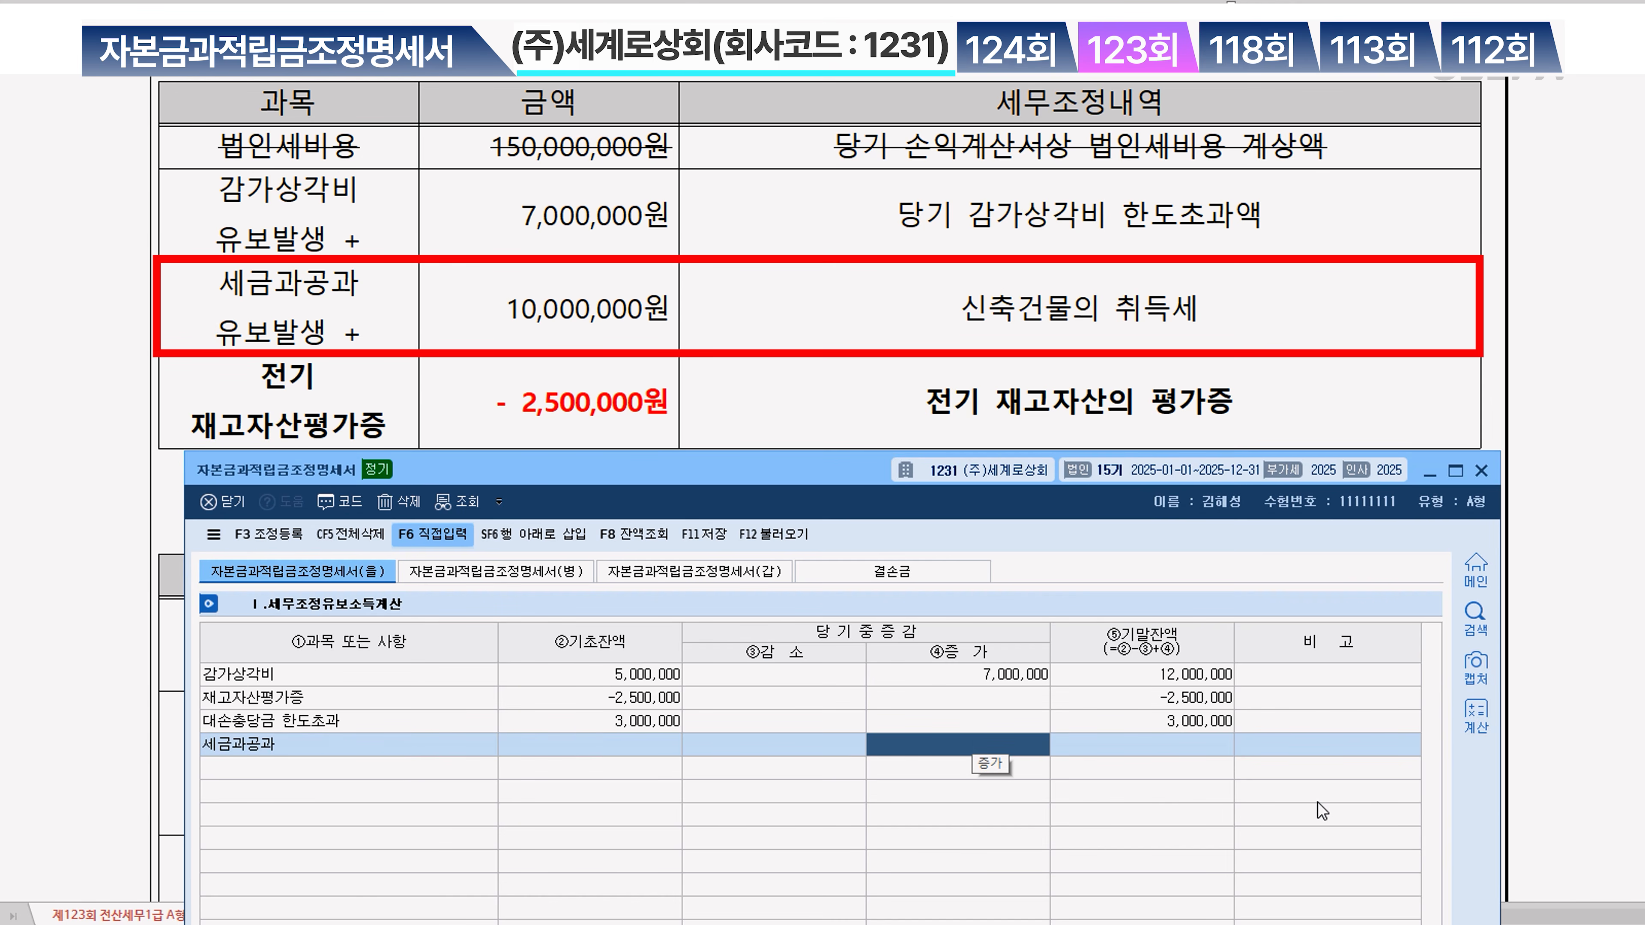
text(10000000)
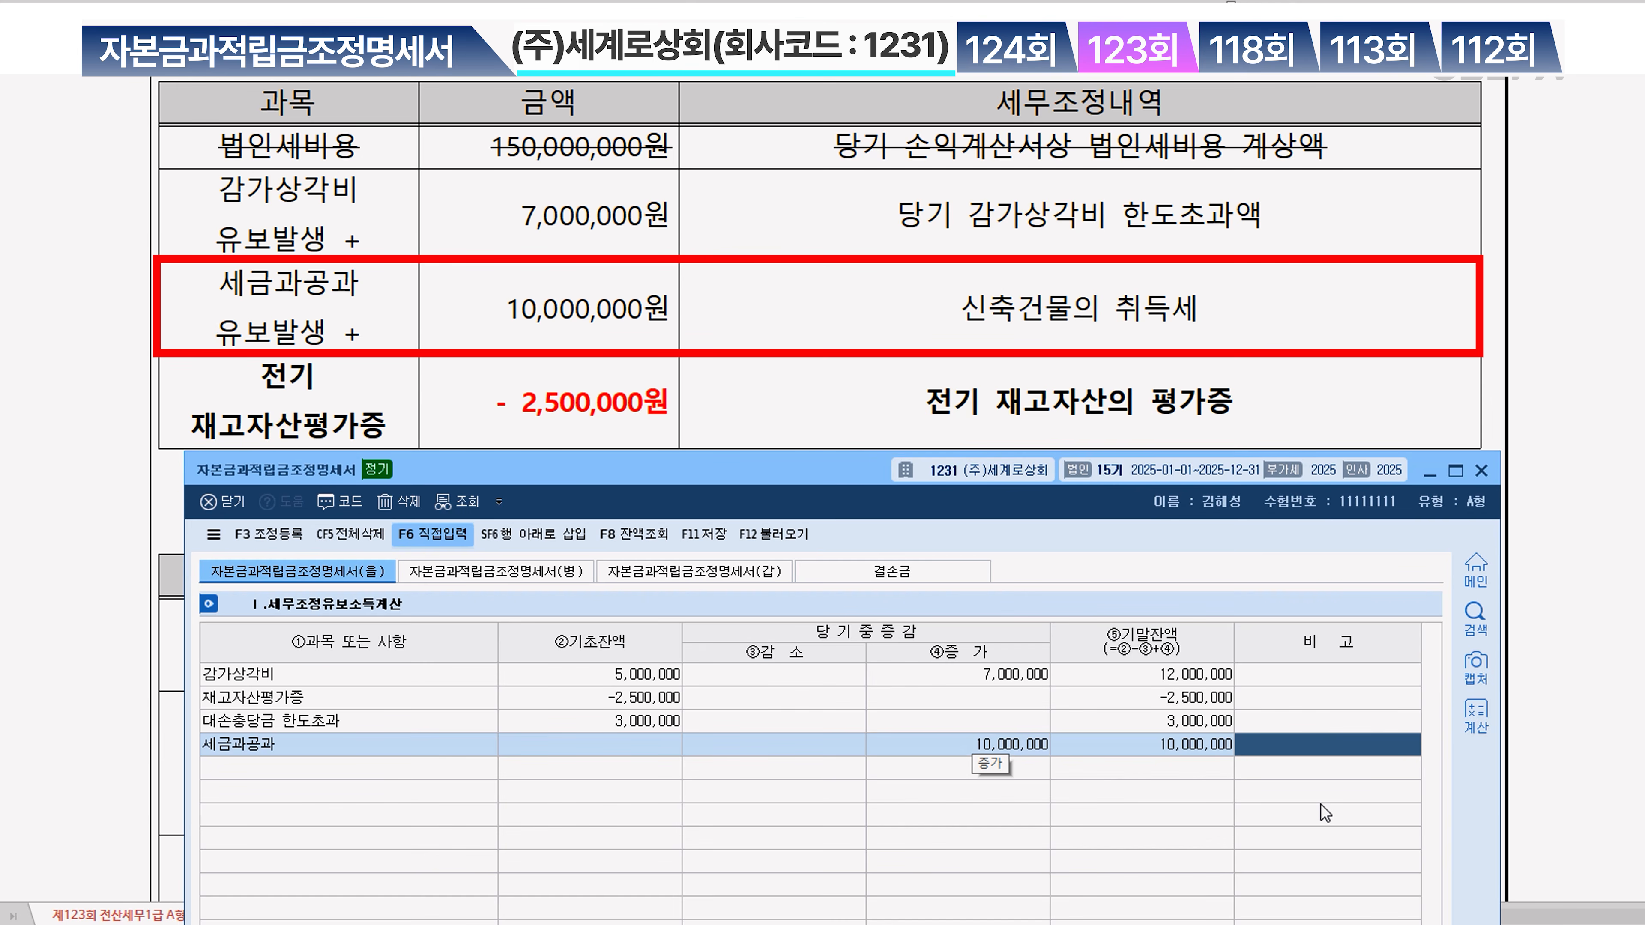
key(Return)
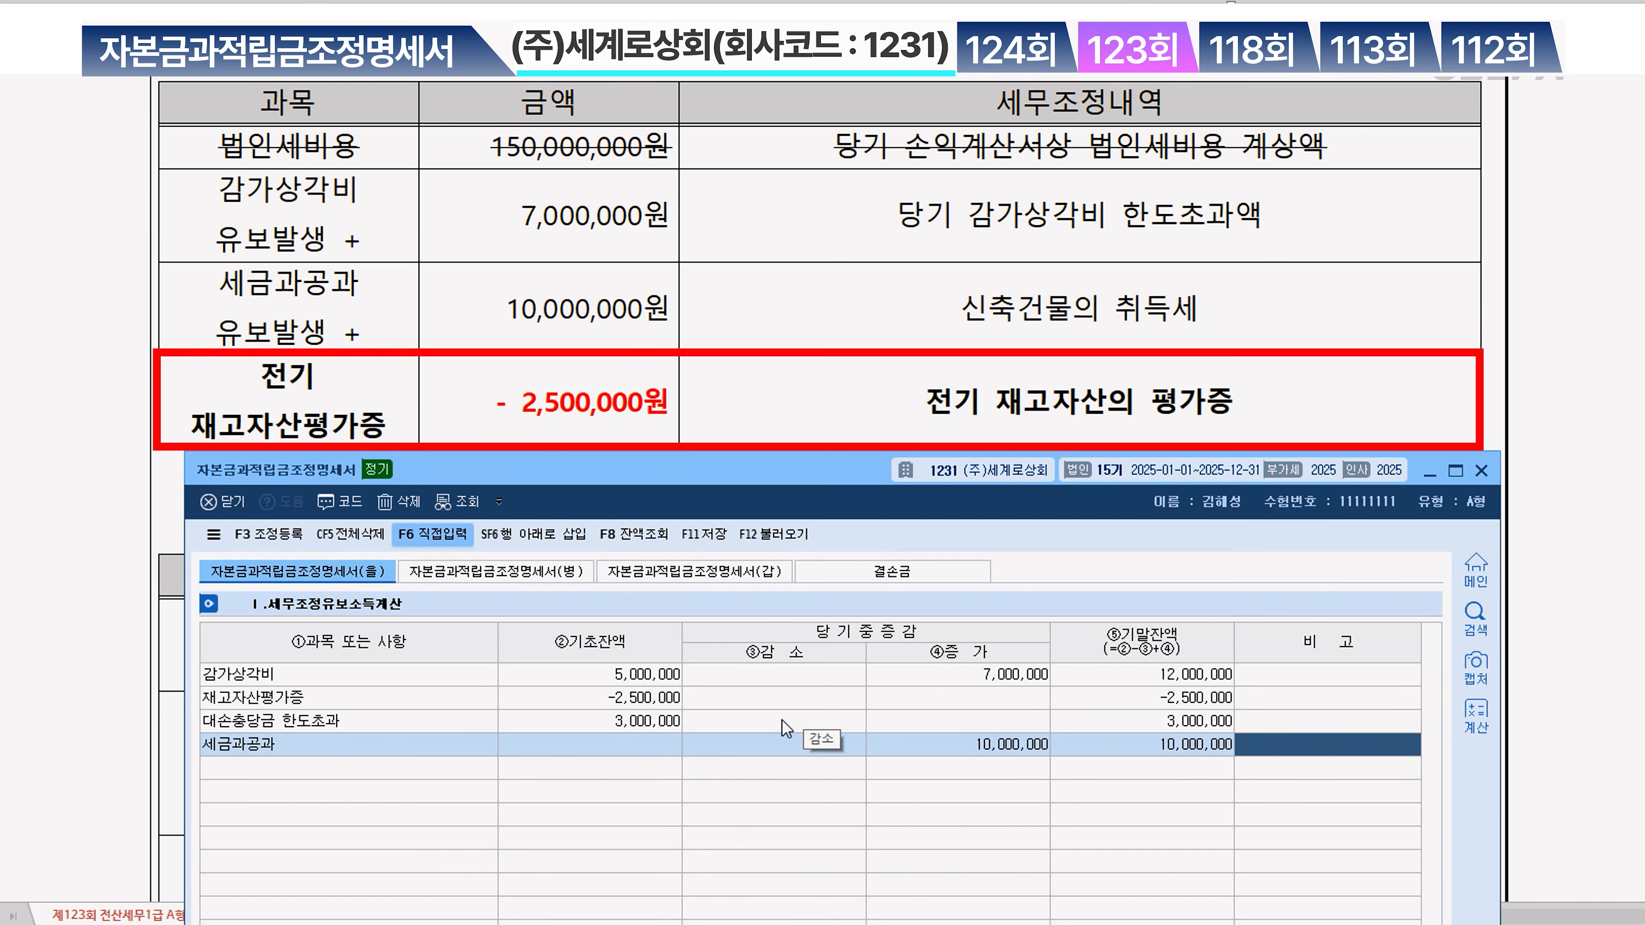
Enter -2,500,000 as the 감소 of the 재고자산평가증 item
click(805, 699)
text(-)
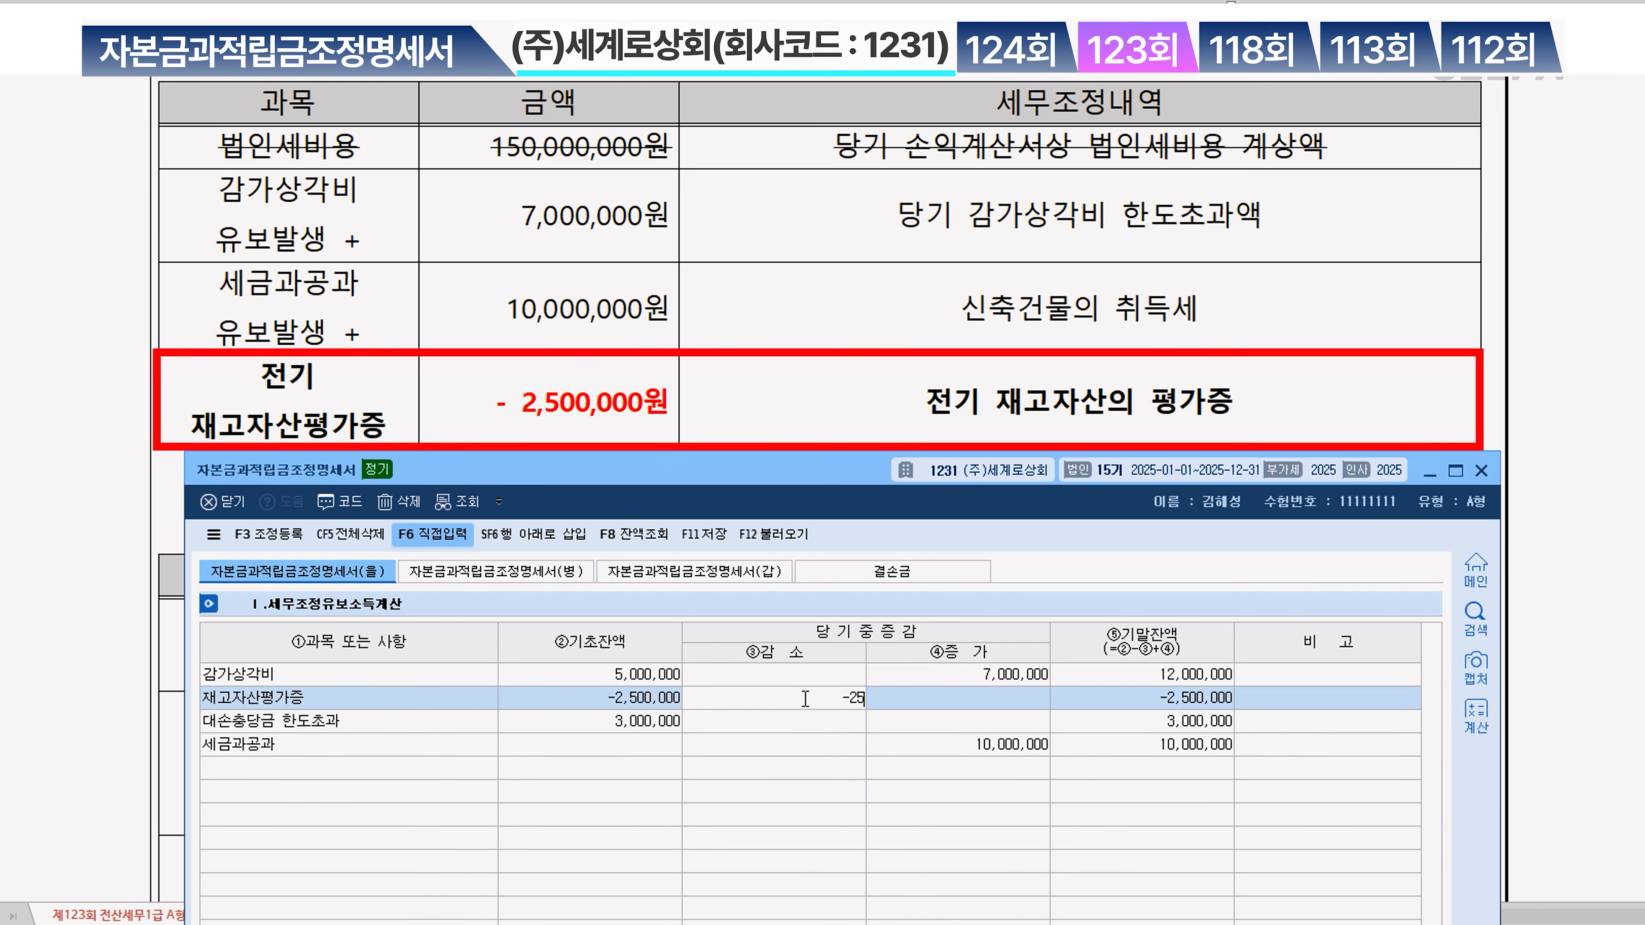
text(2,500,000)
key(Return)
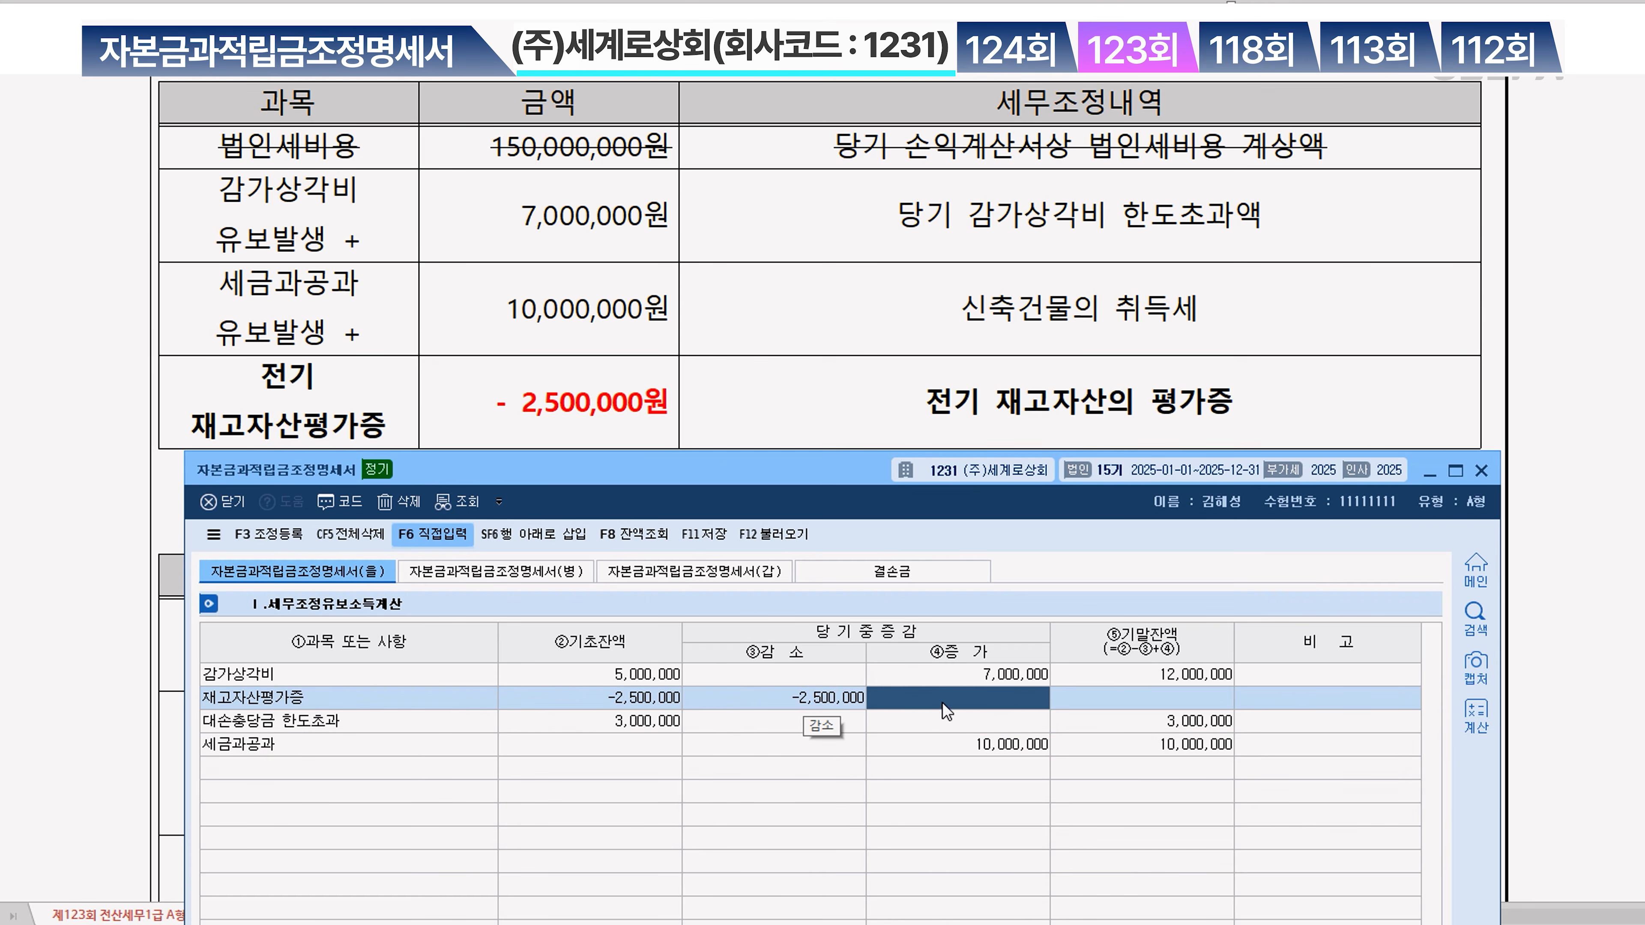
Enter the 손금추인액 of 500,000 as the 감소 of the 감가상각비 item
scroll(707, 361, down, 5)
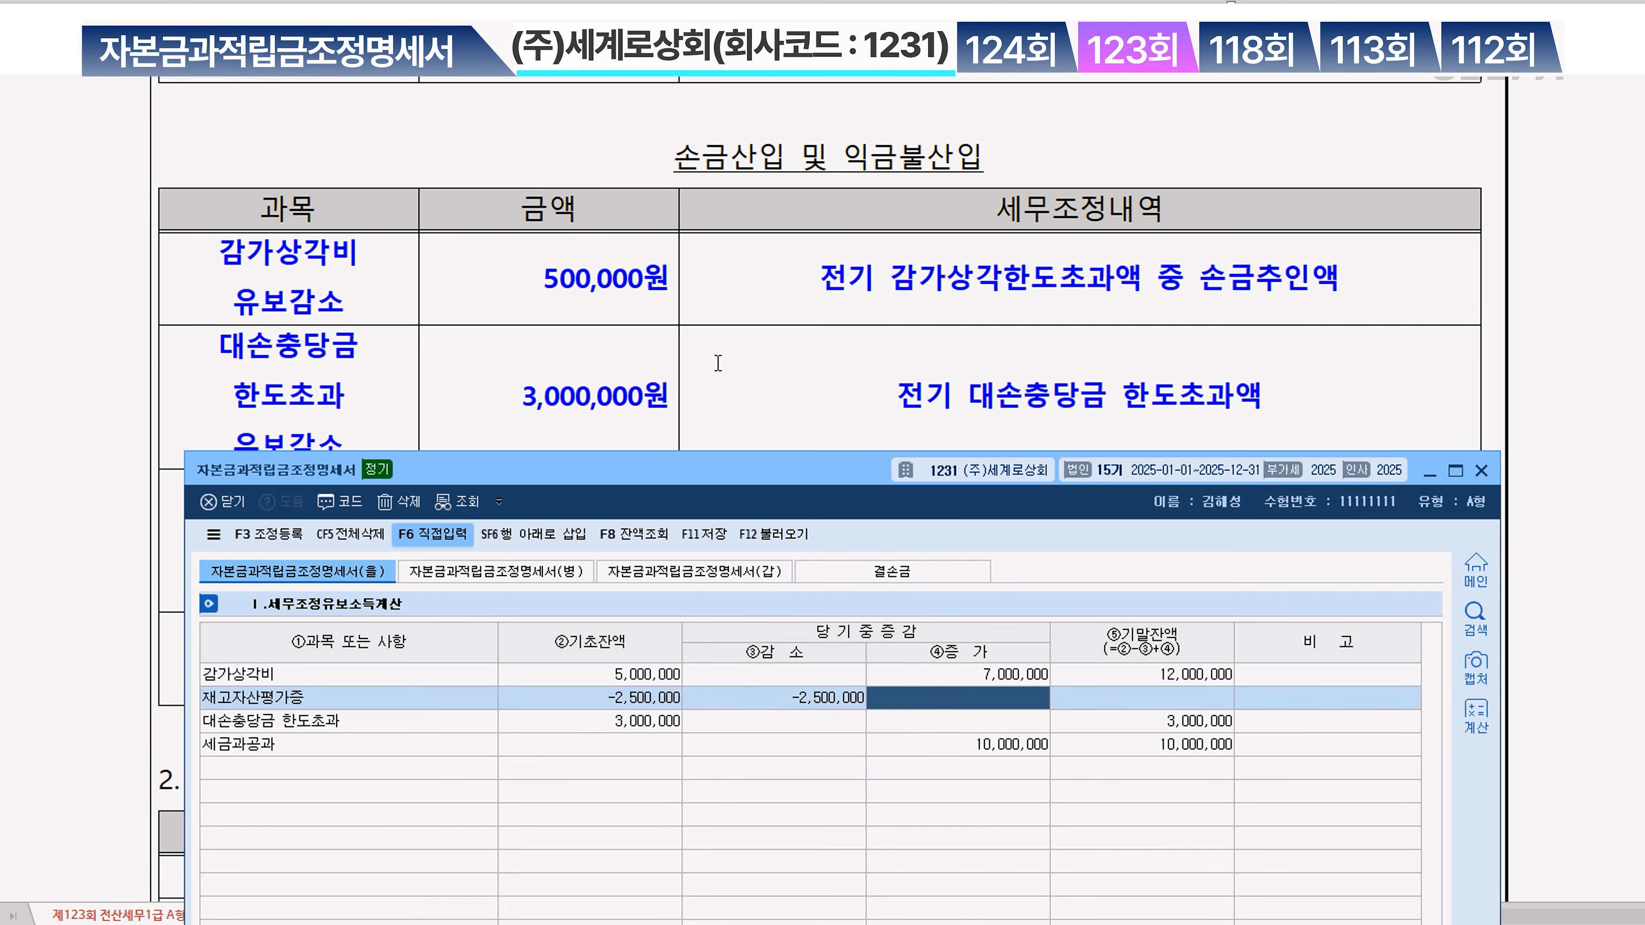
scroll(718, 363, down, 3)
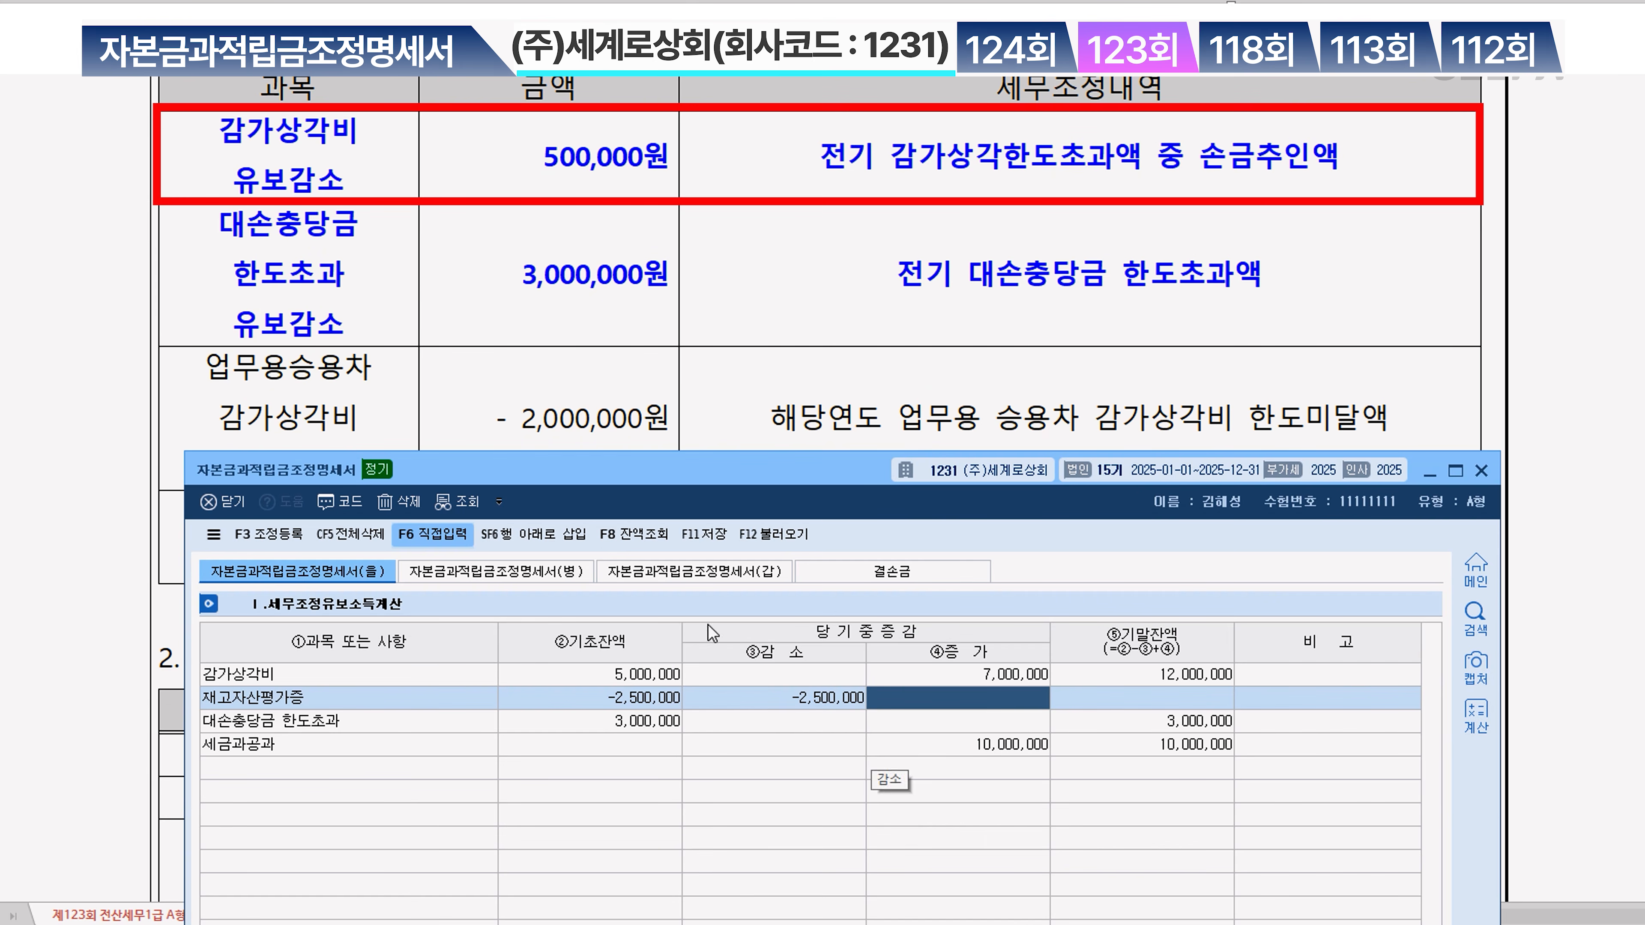
click(825, 677)
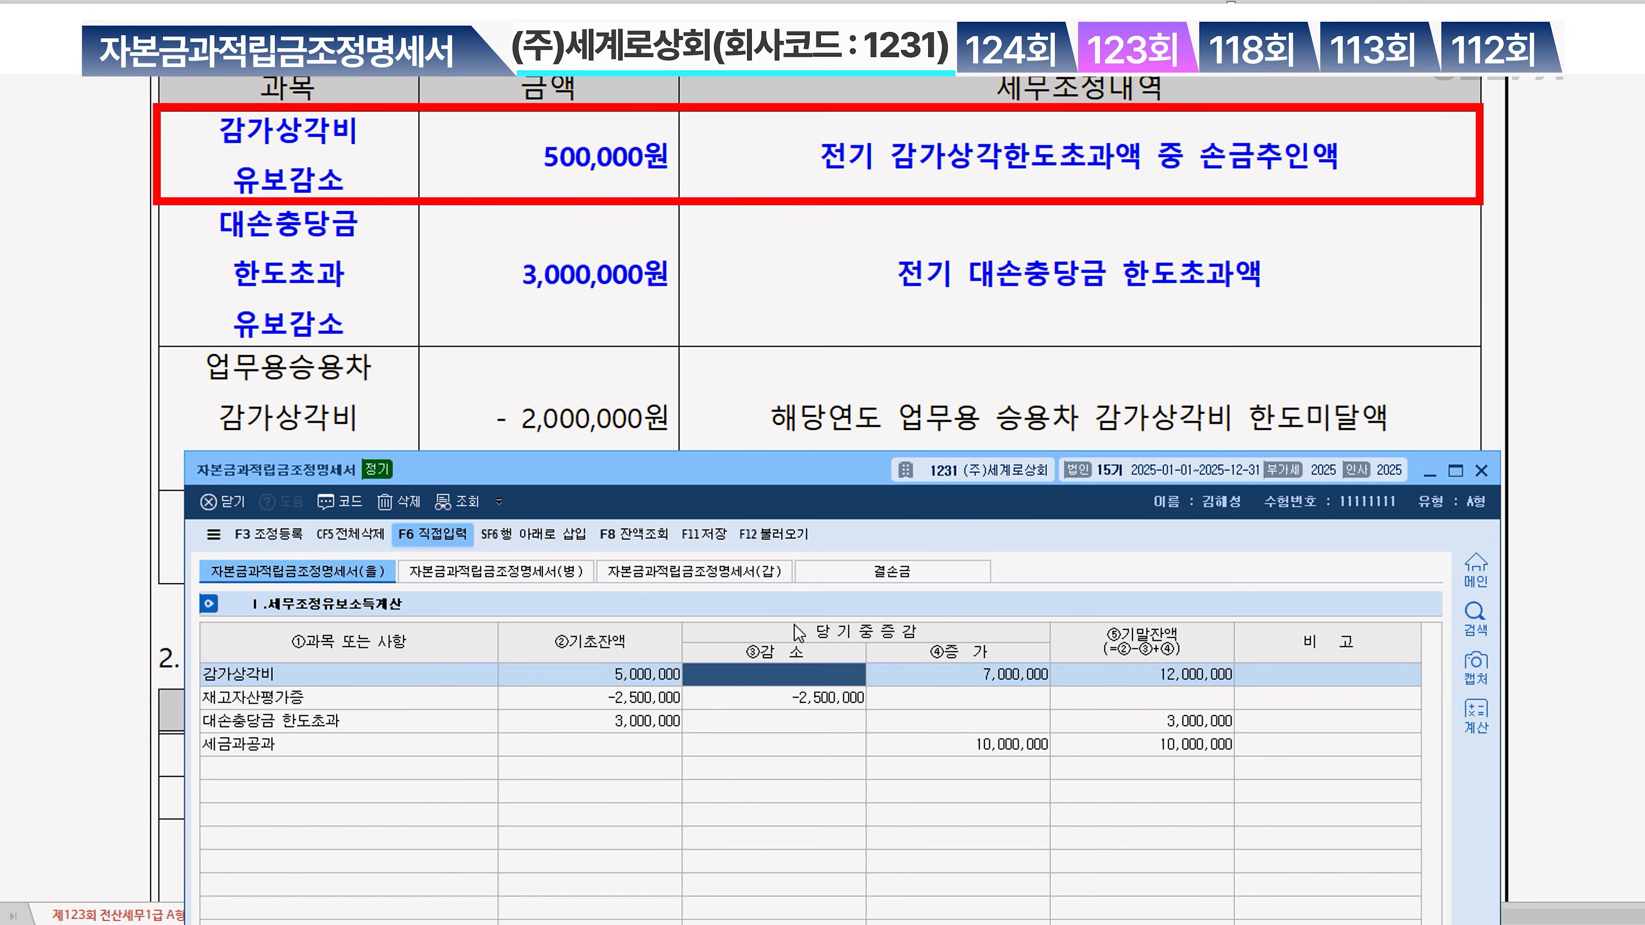
text(5000000)
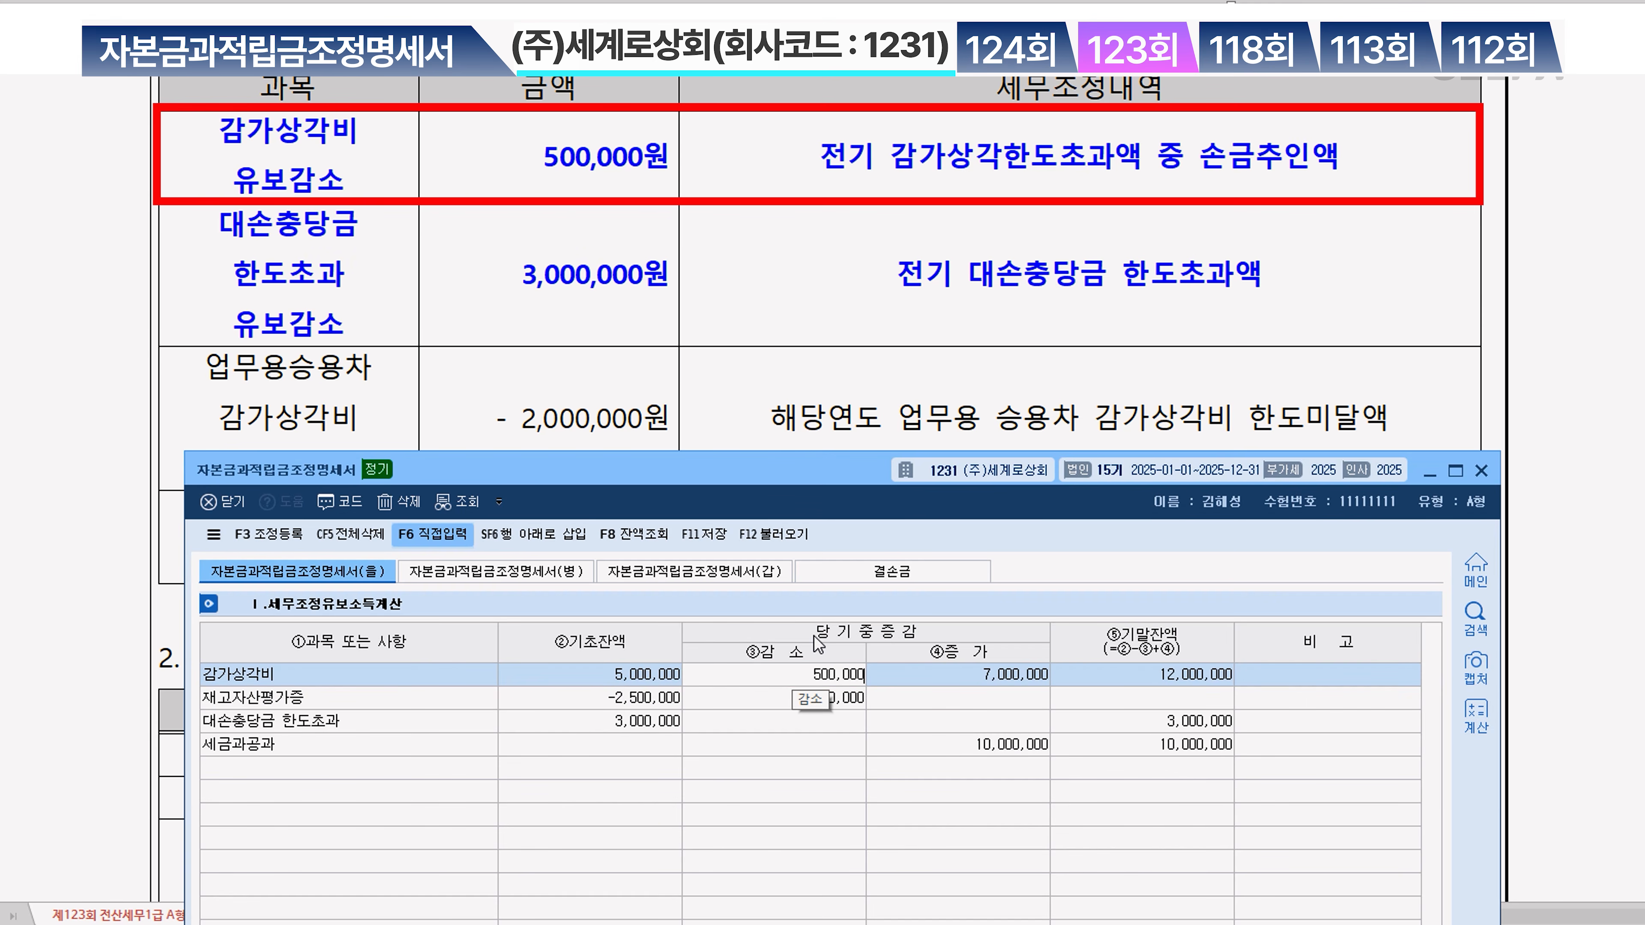
key(Return)
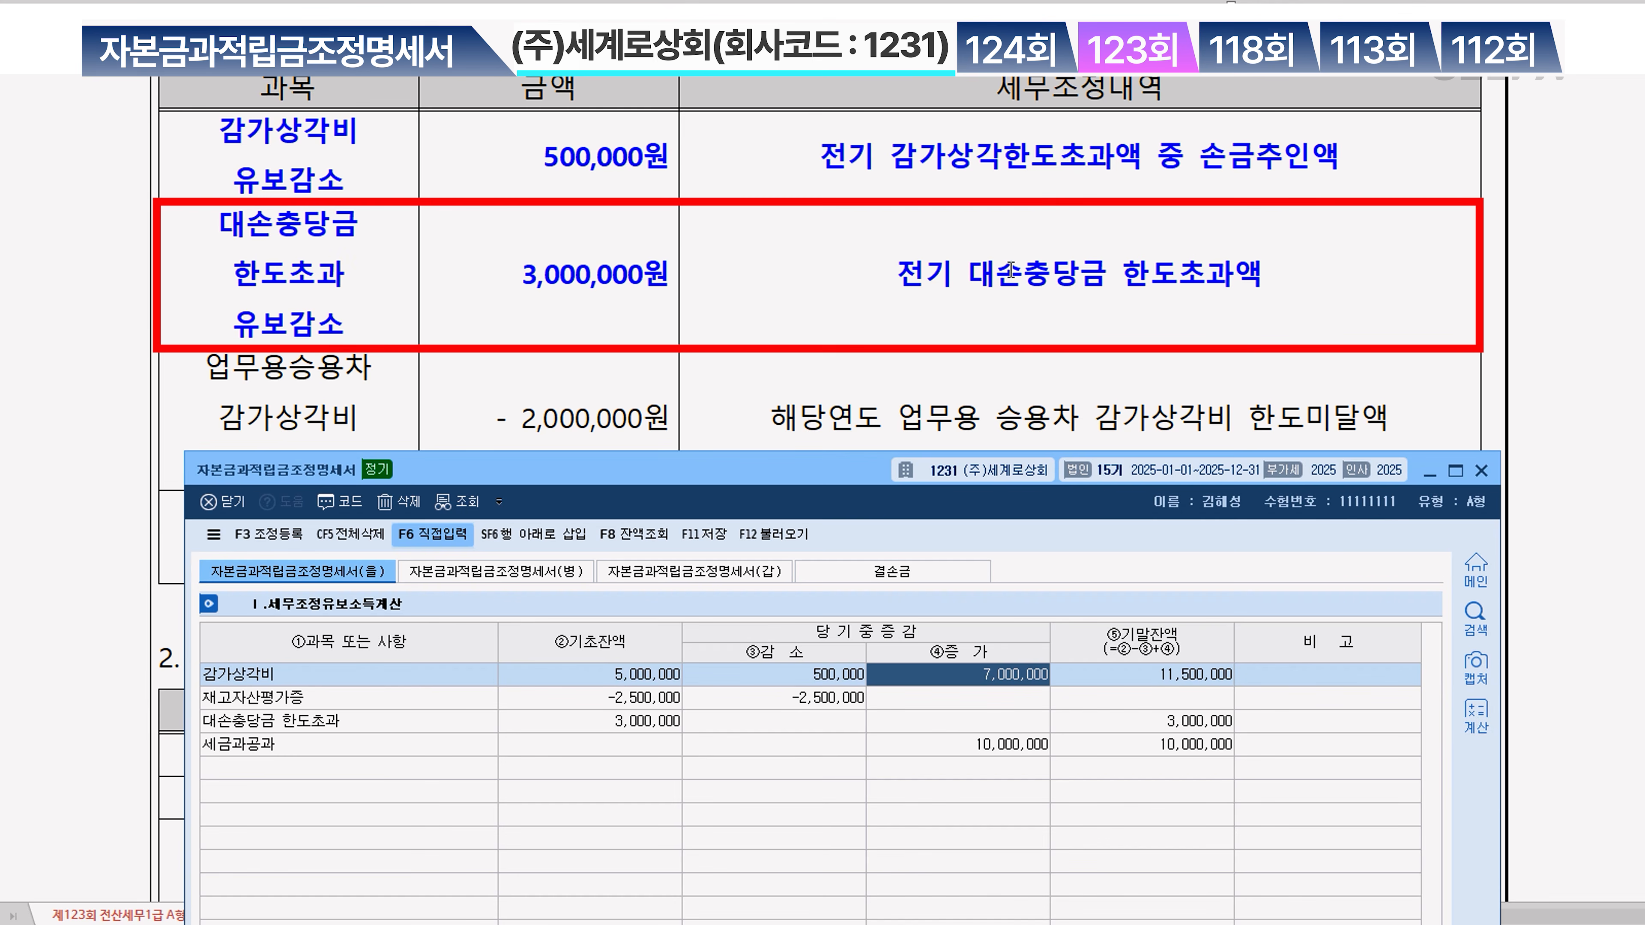
Enter 3,000,000 as the 감소 of the 대손충당금 한도초과 item
click(965, 729)
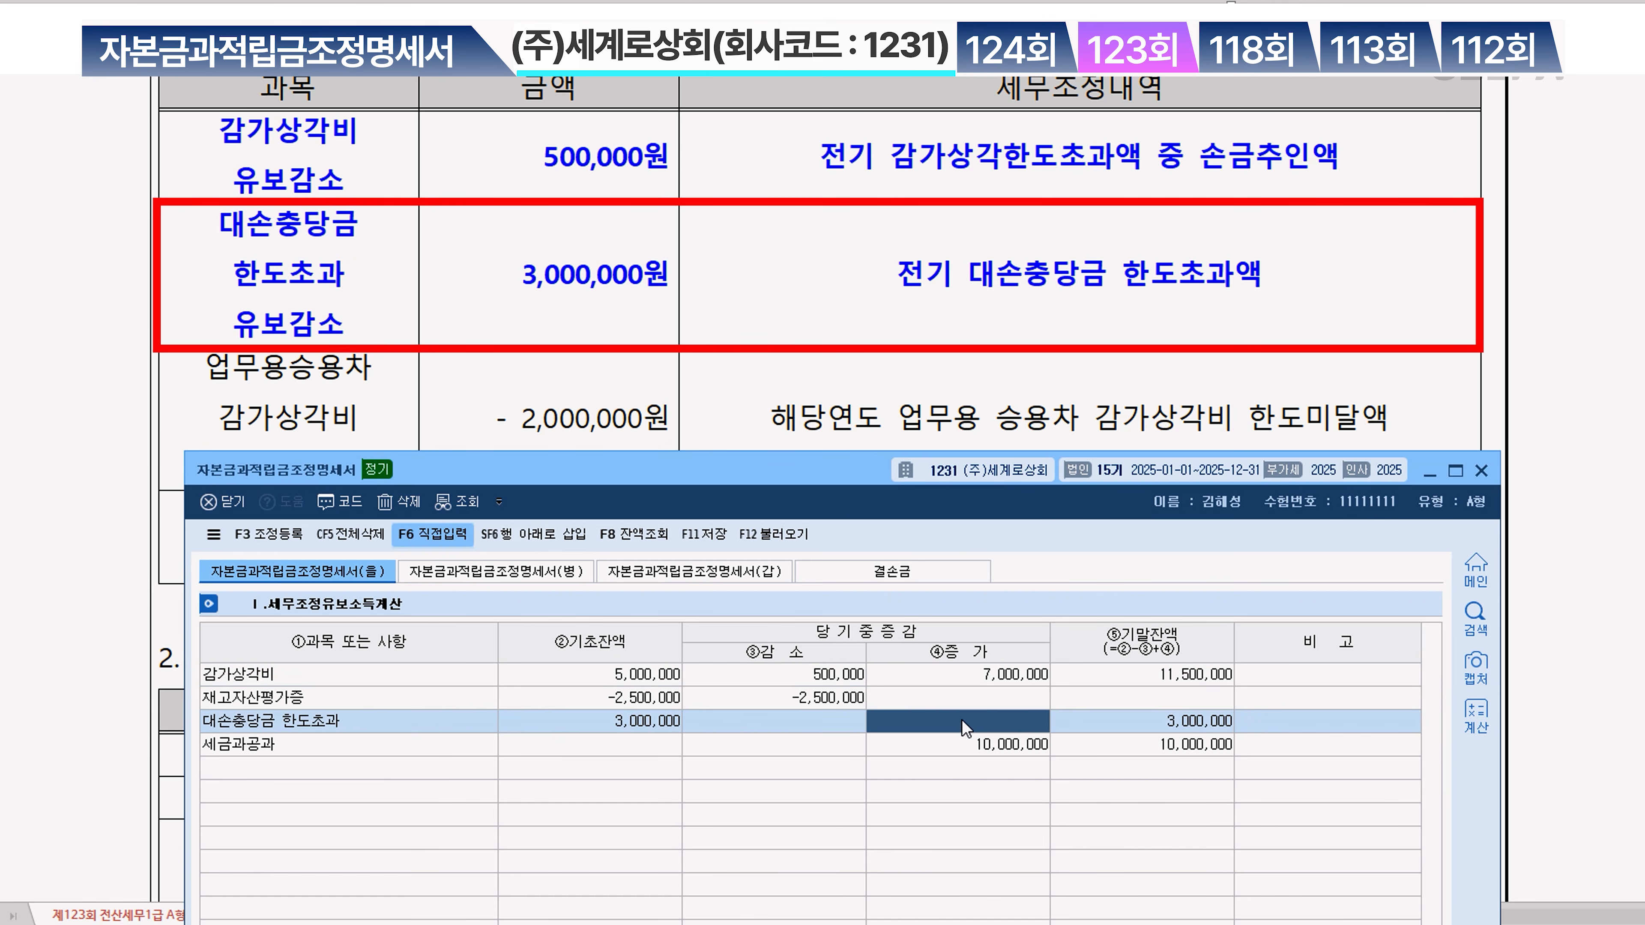
click(790, 731)
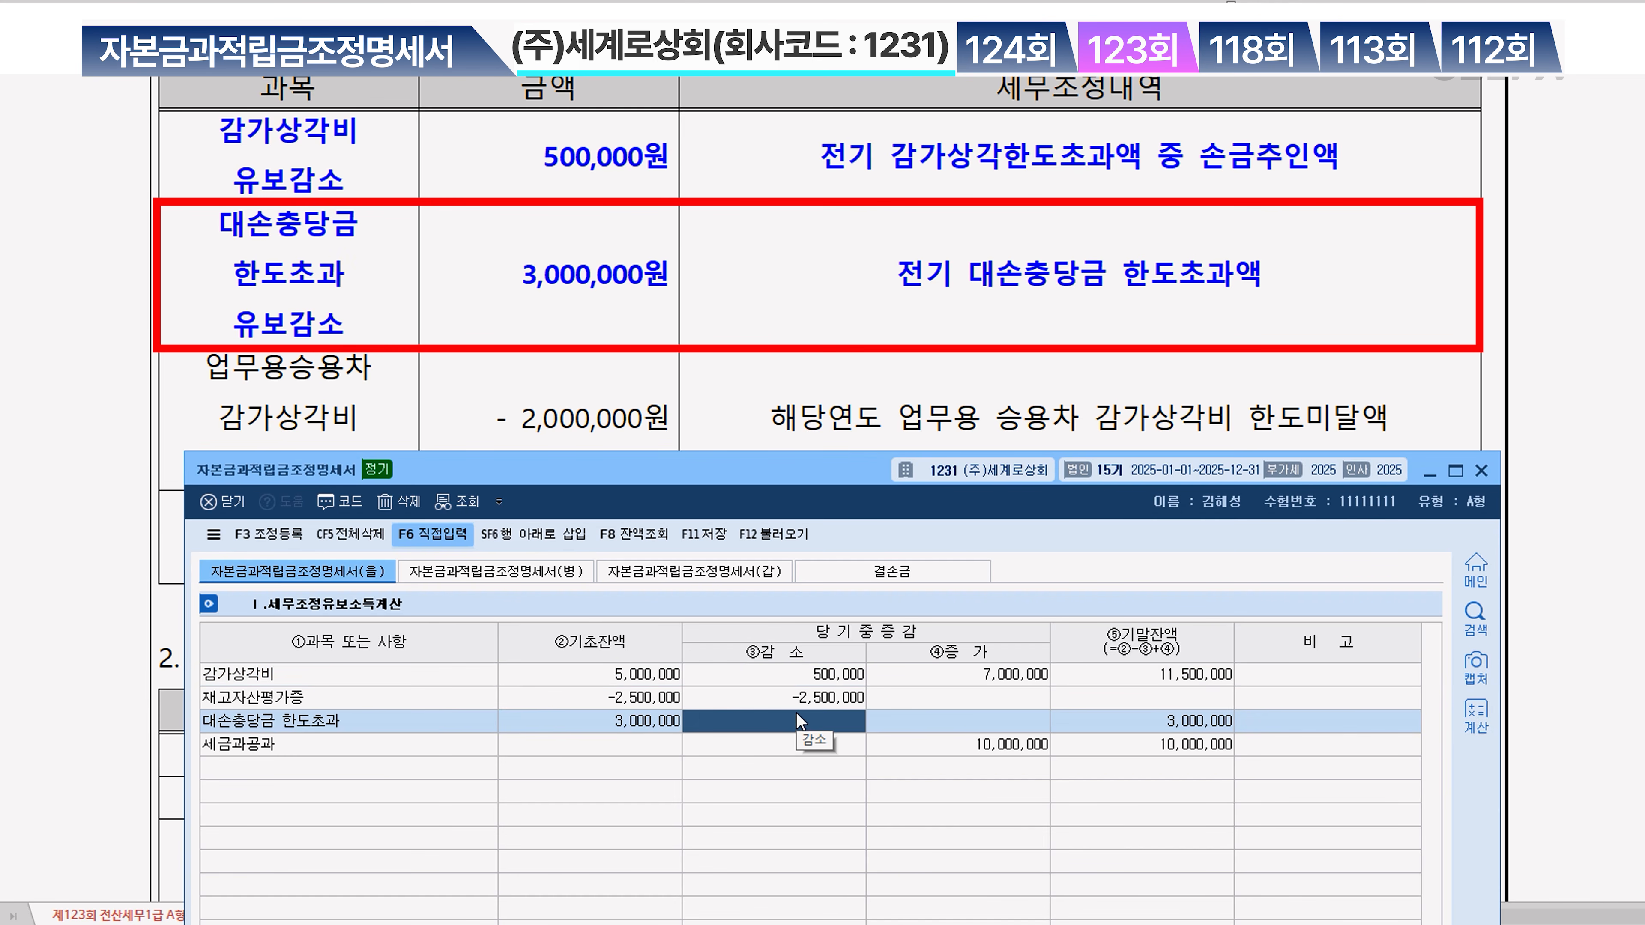
text(3000000)
key(Return)
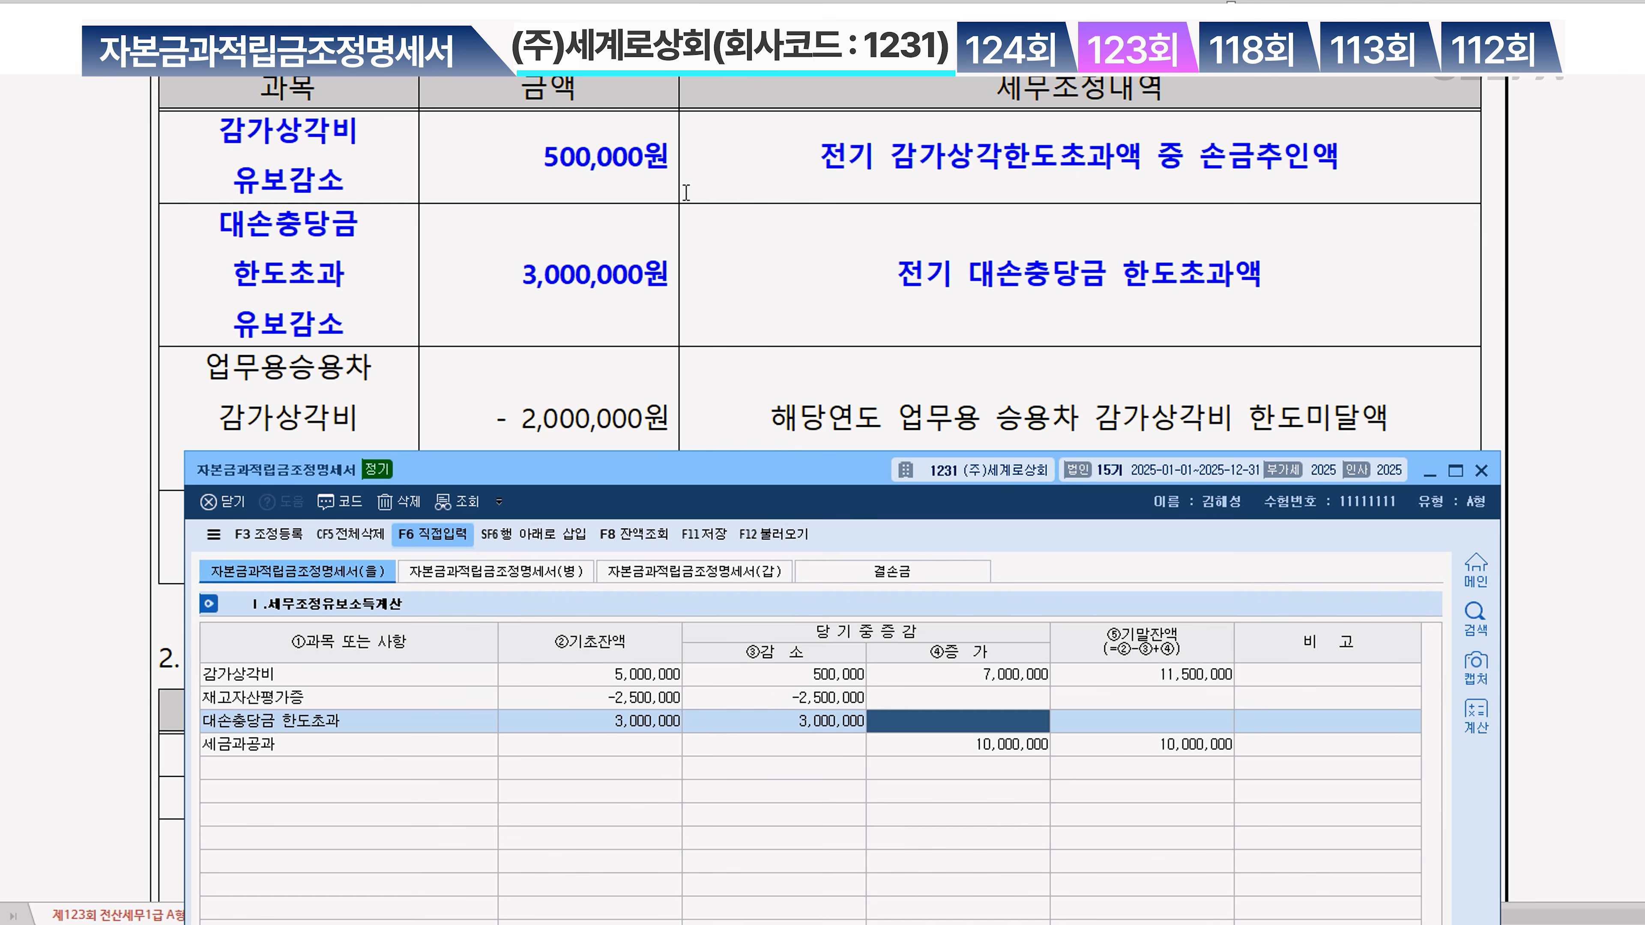
Add 업무용승용차감가상각비 as the fifth item, with a 증가 of -2,000,000
scroll(874, 322, down, 4)
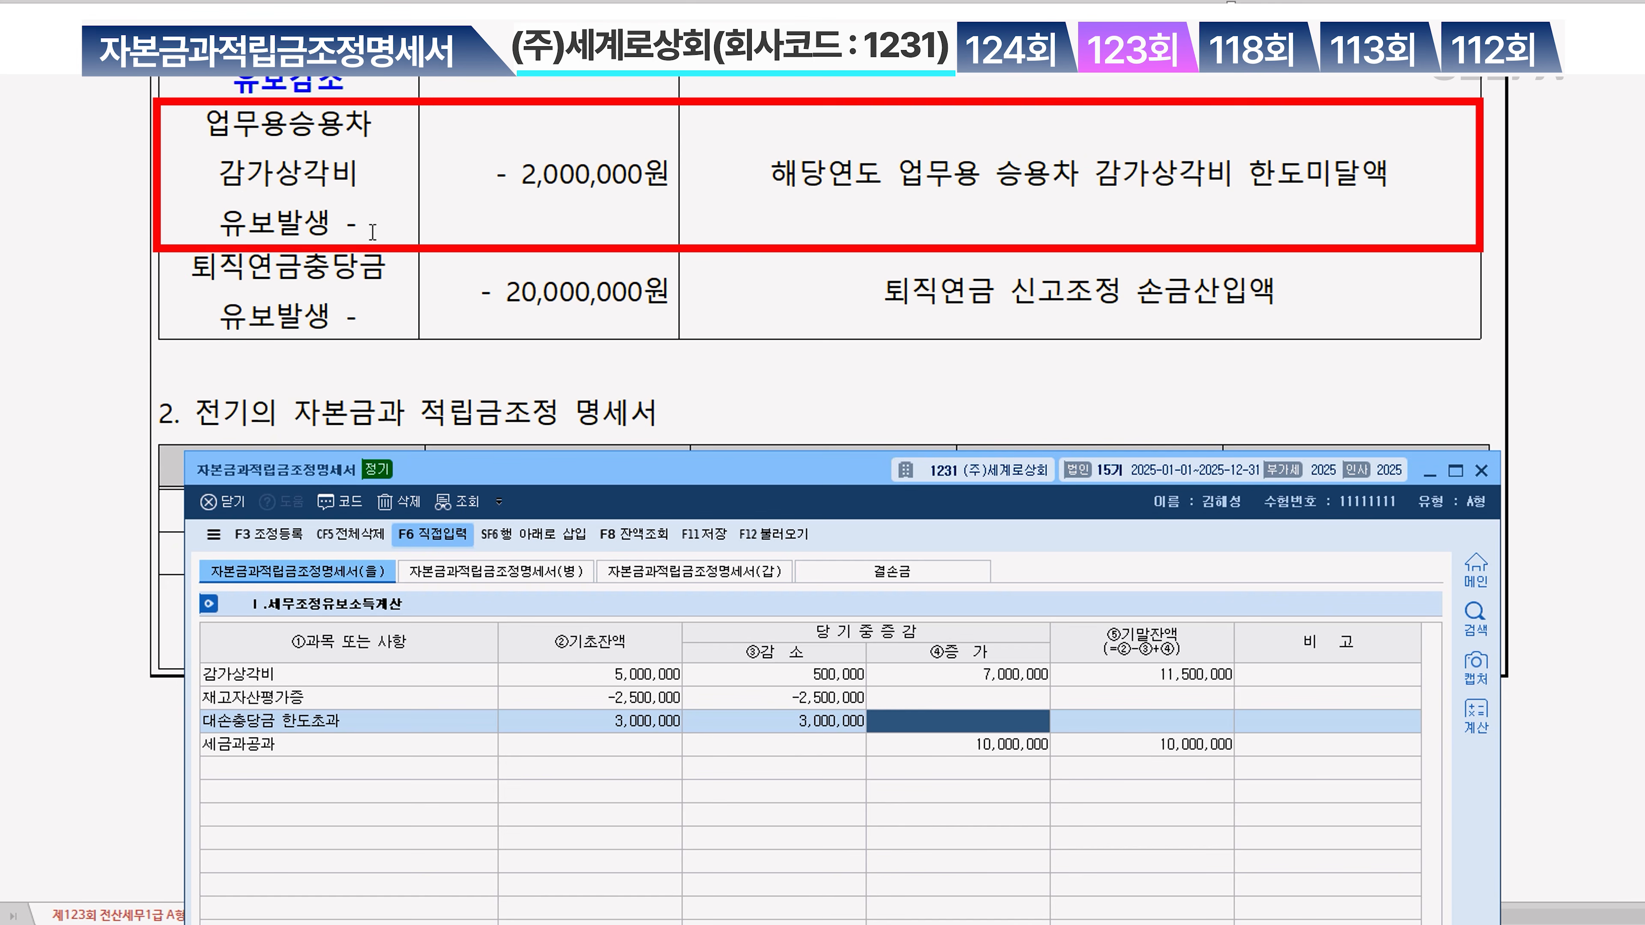
click(320, 770)
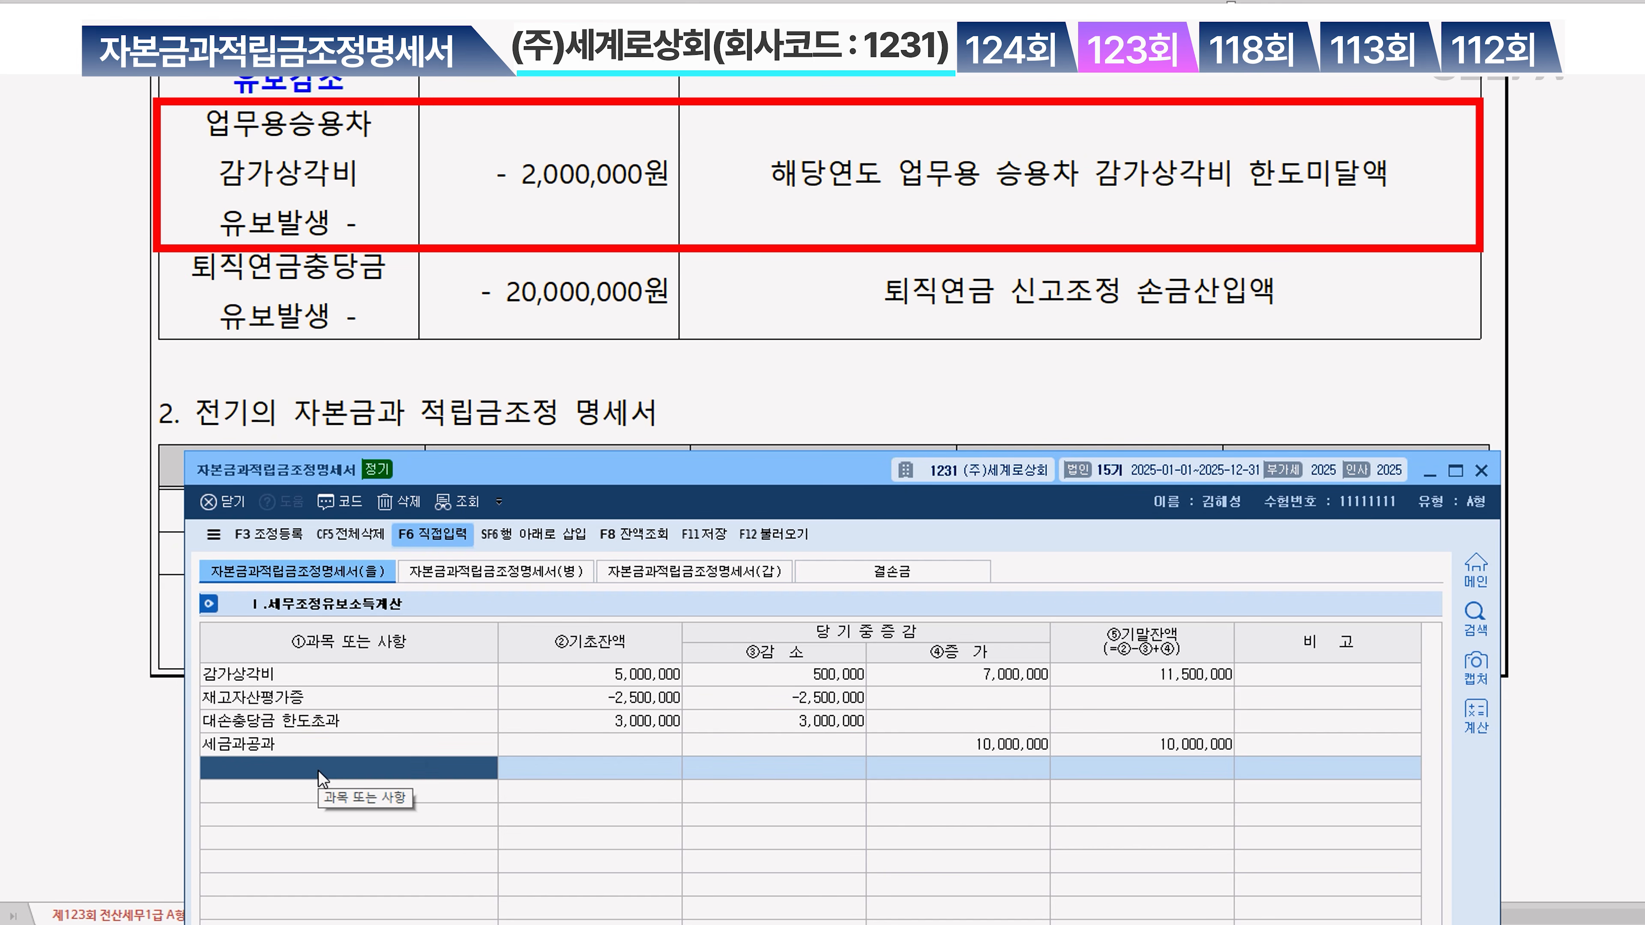
text(어ㅂ무용승용)
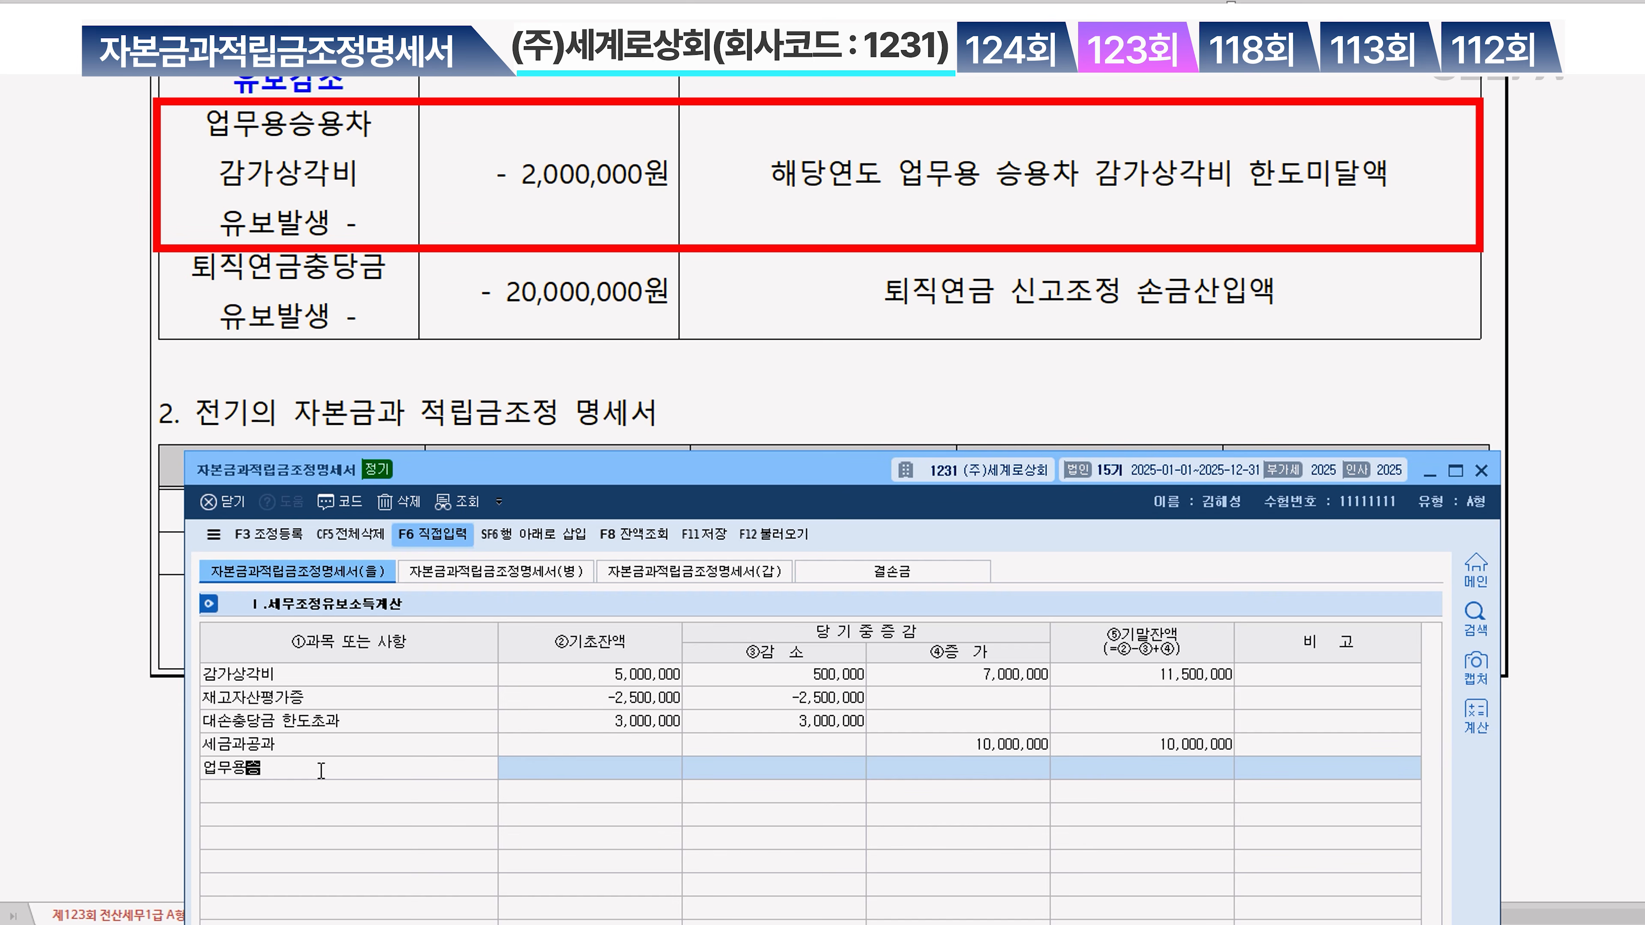
text(차감가상각비)
key(Return)
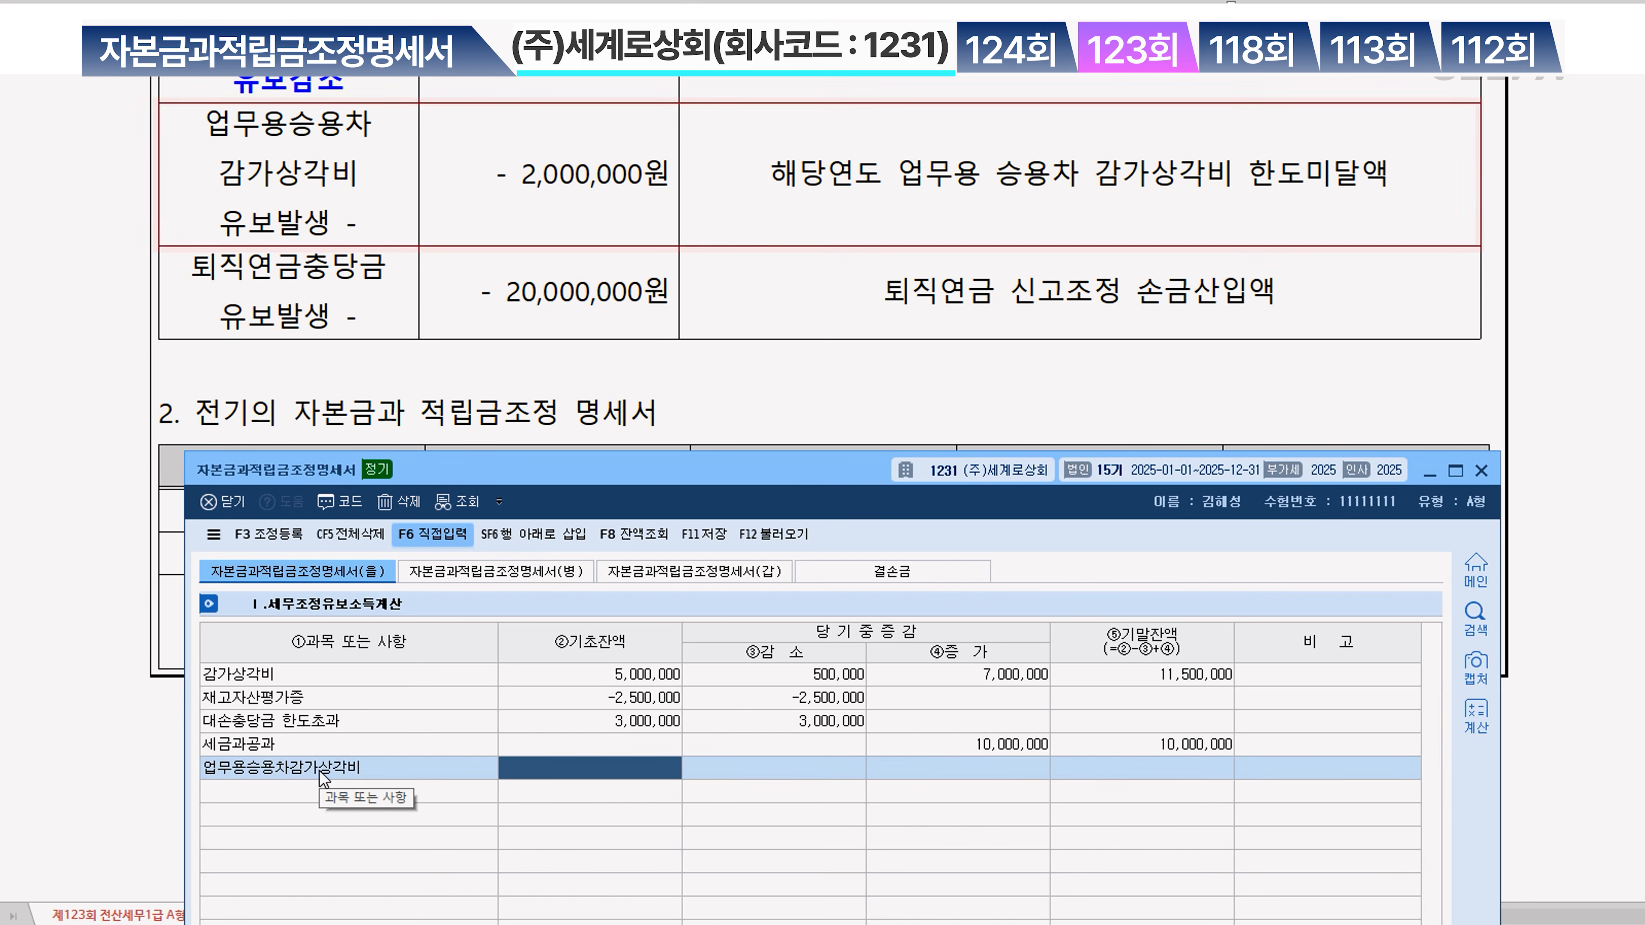
scroll(773, 159, up, 5)
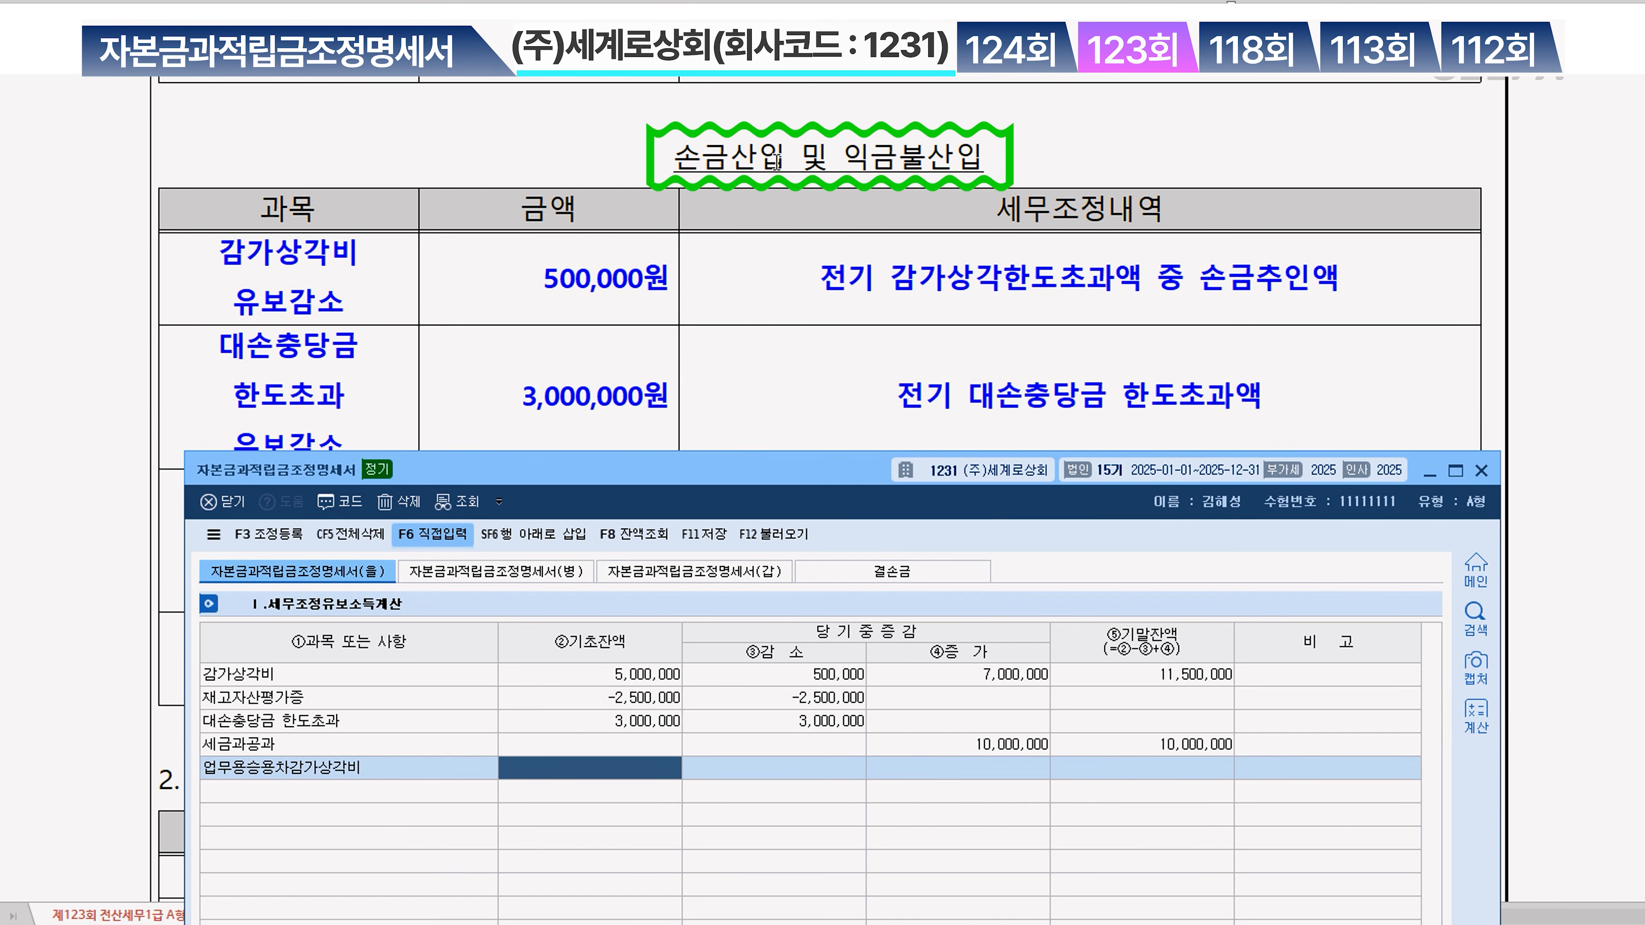
scroll(777, 168, down, 5)
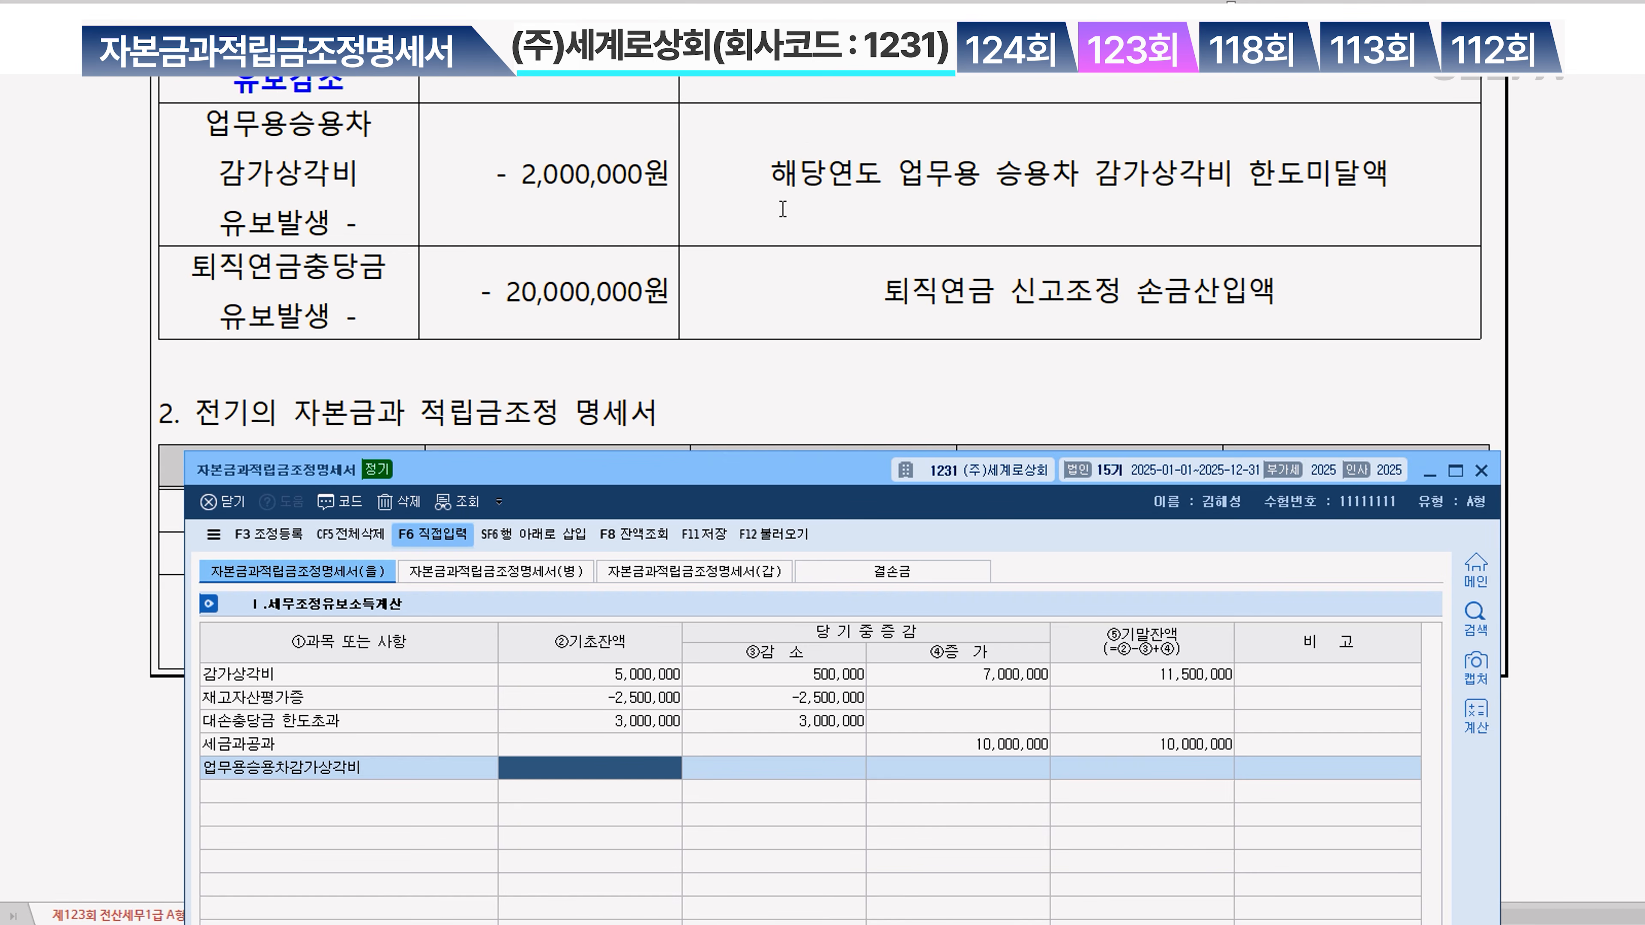
click(921, 767)
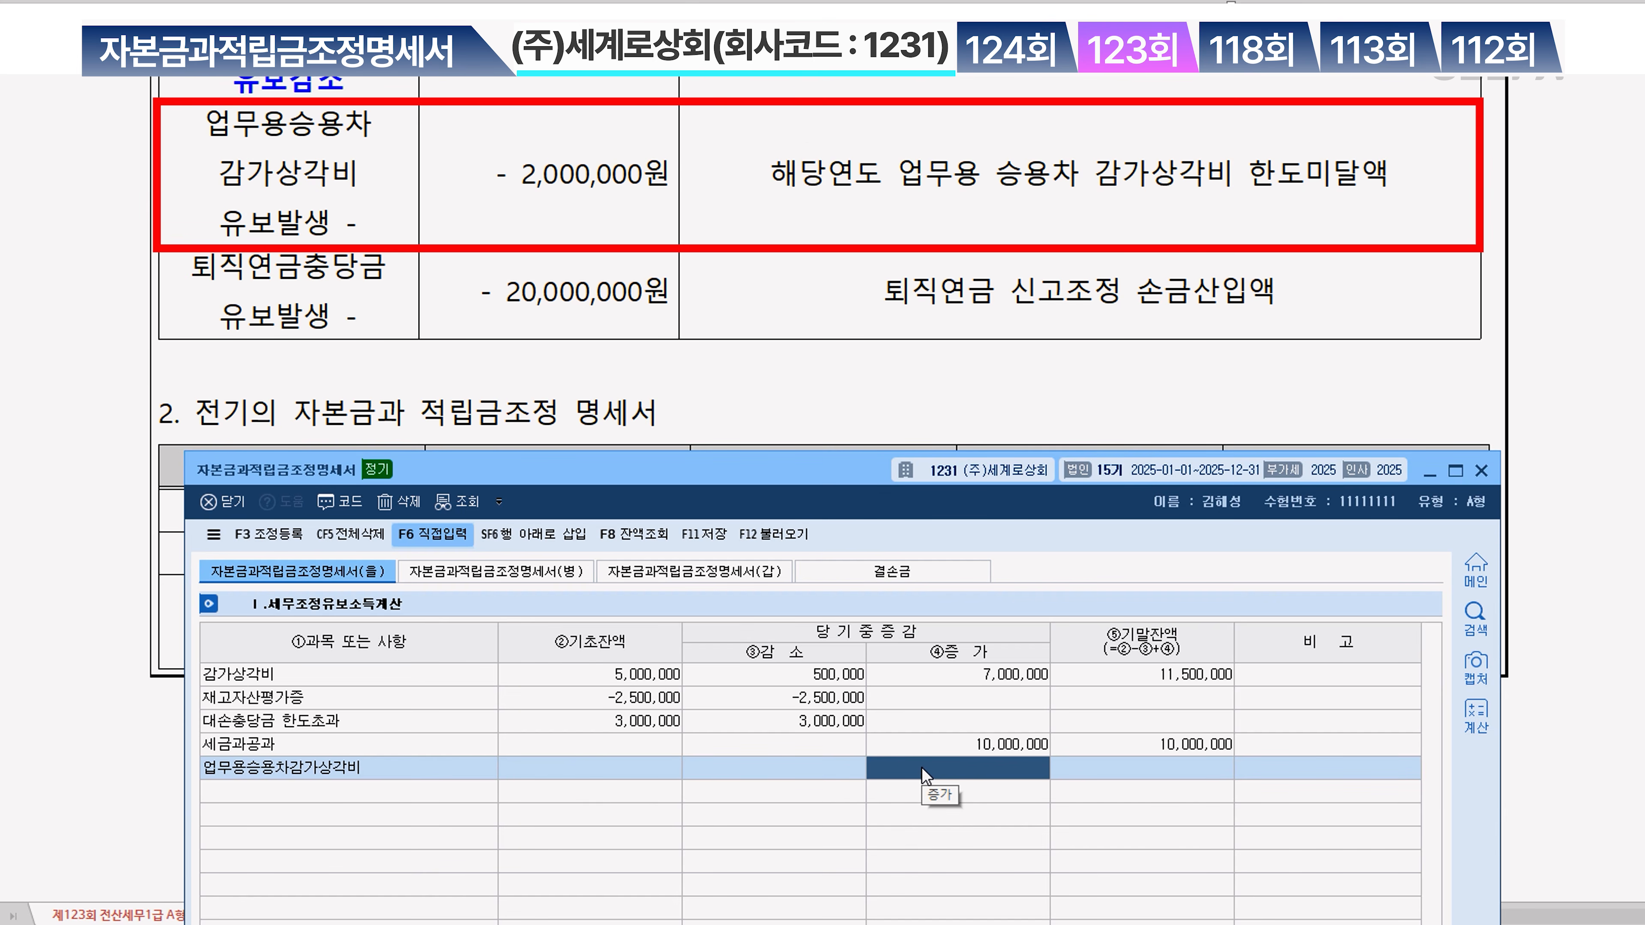
text(-2000000)
key(Return)
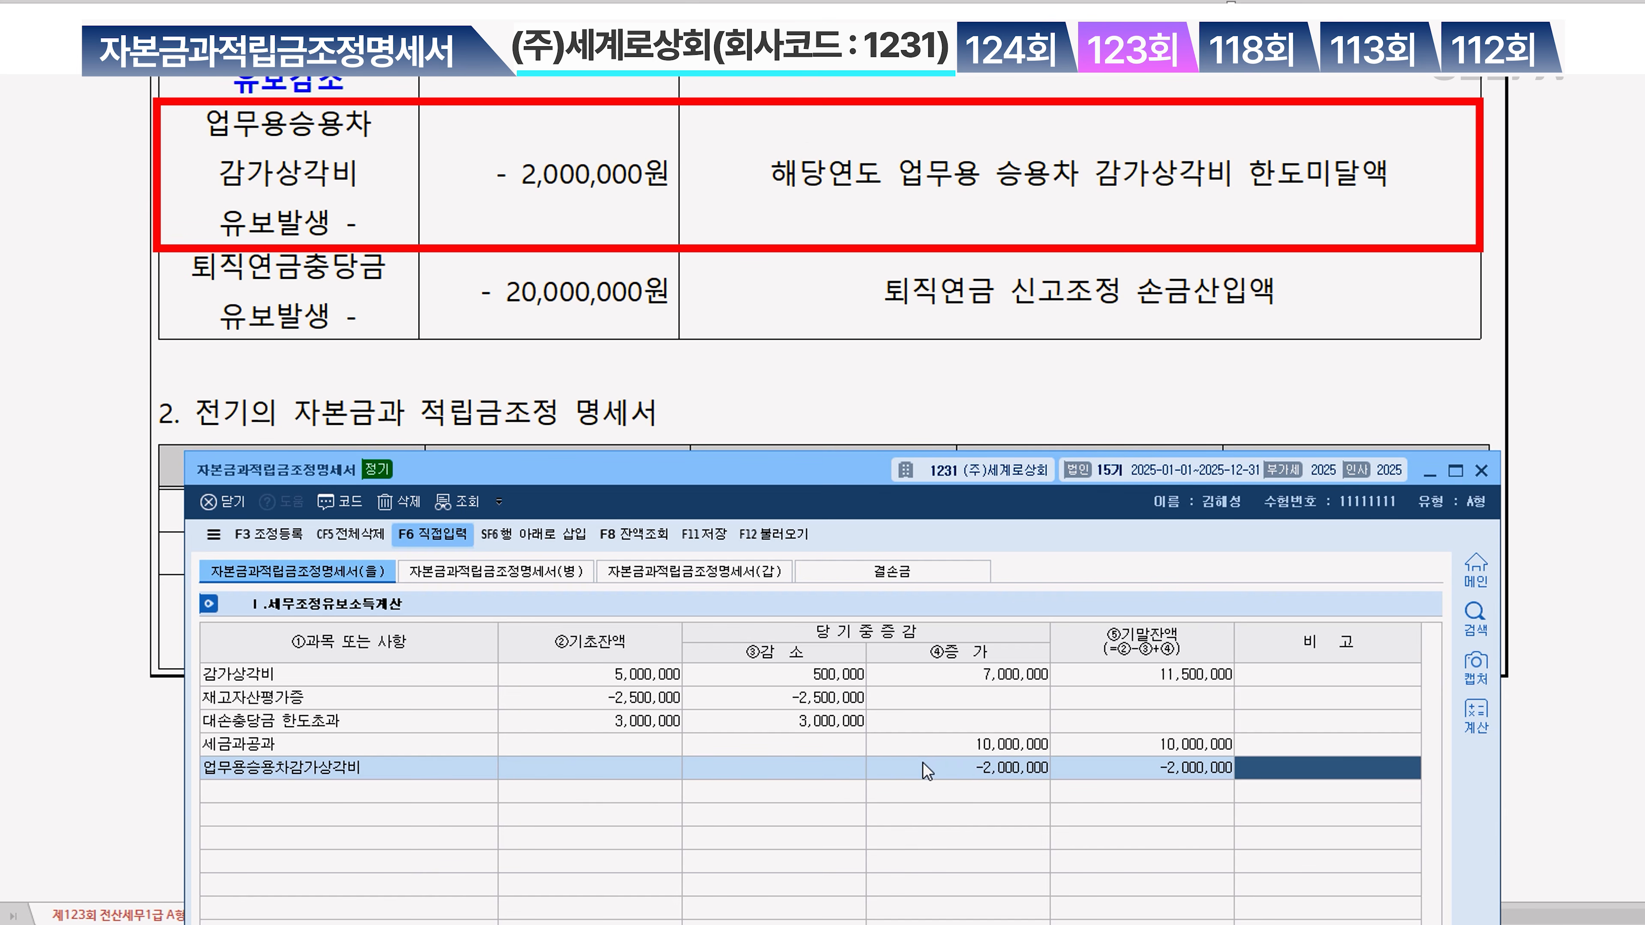
Add 퇴직연금충당금 as the sixth item, with a 증가 of -20,000,000
click(329, 792)
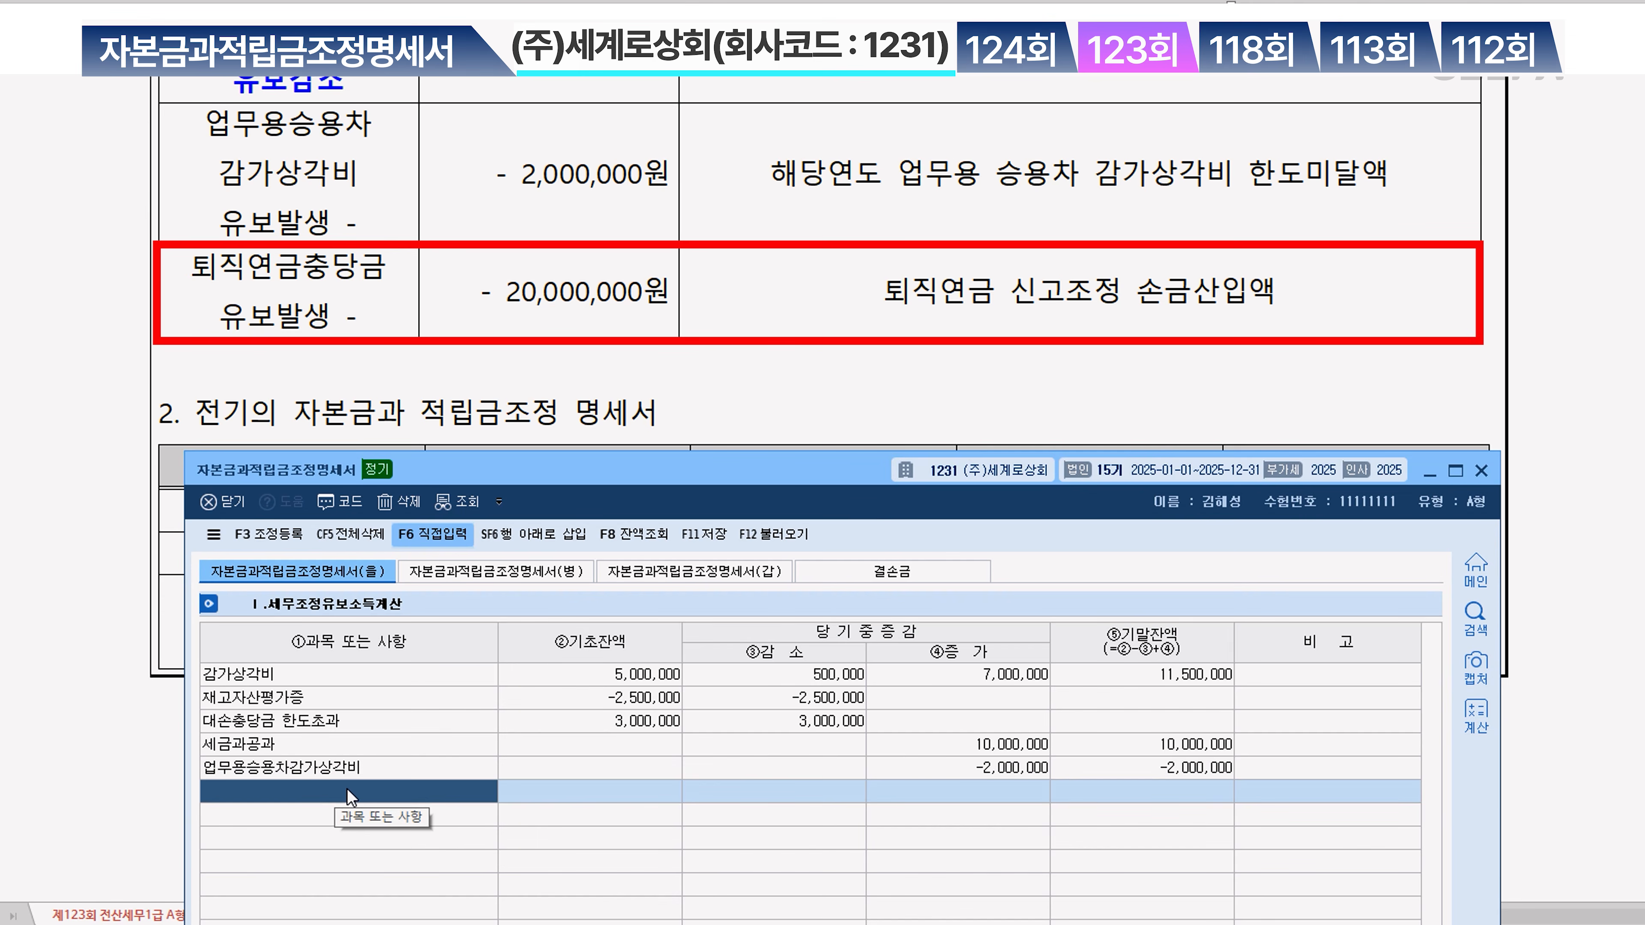
click(383, 791)
text(퇴직연금충)
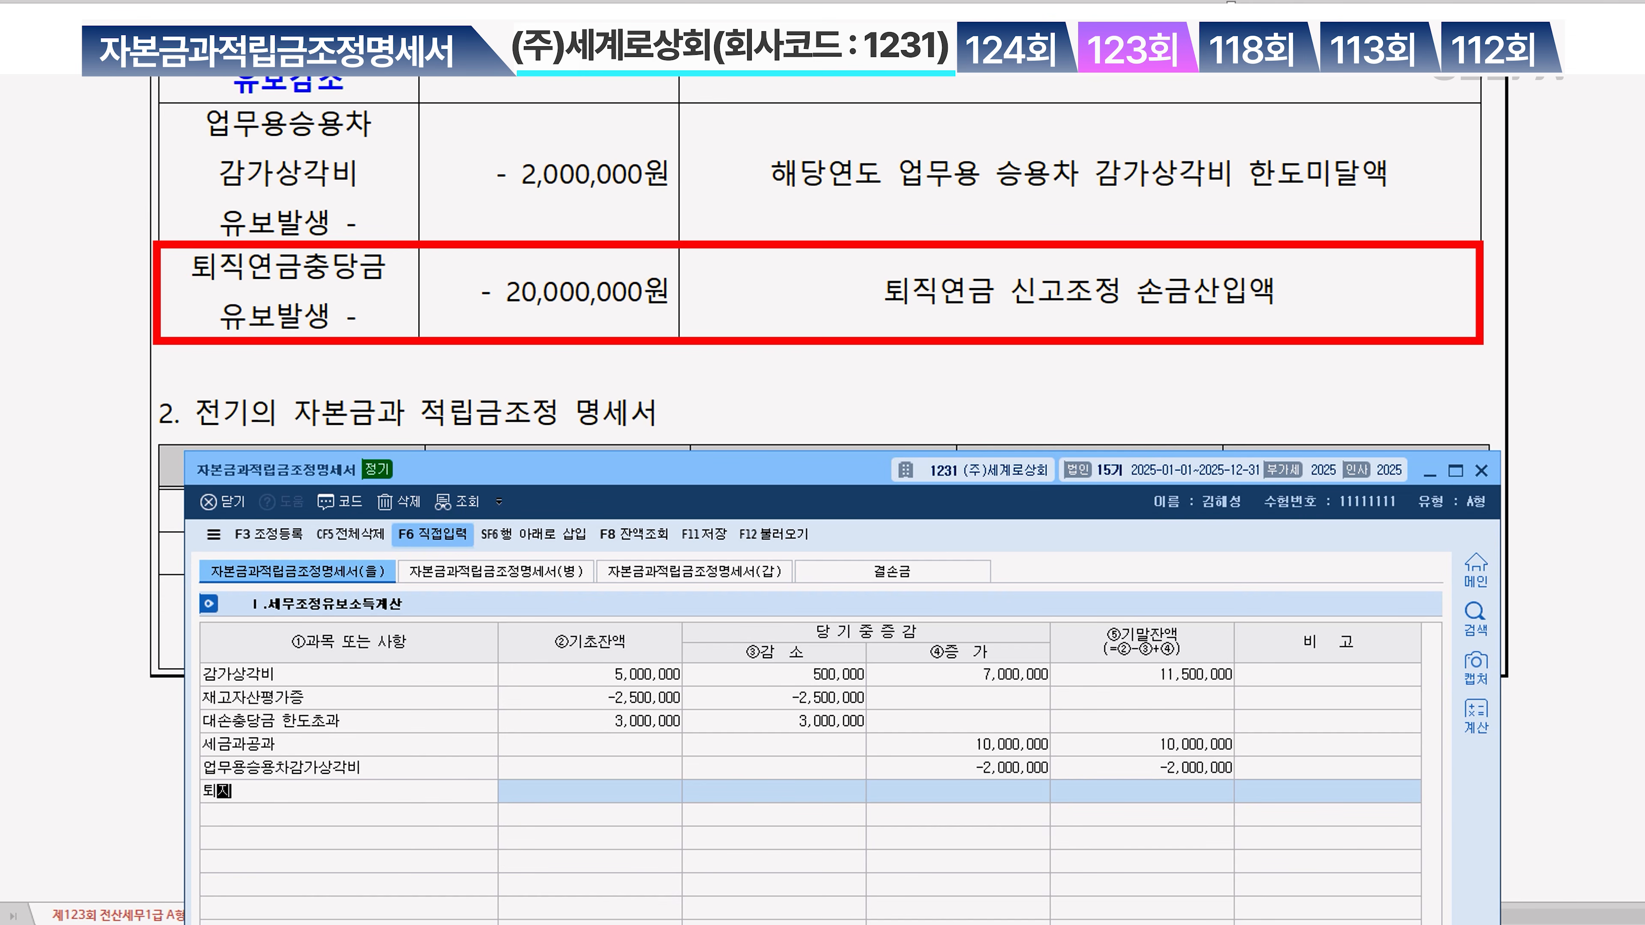
text(당금)
key(Return)
click(971, 799)
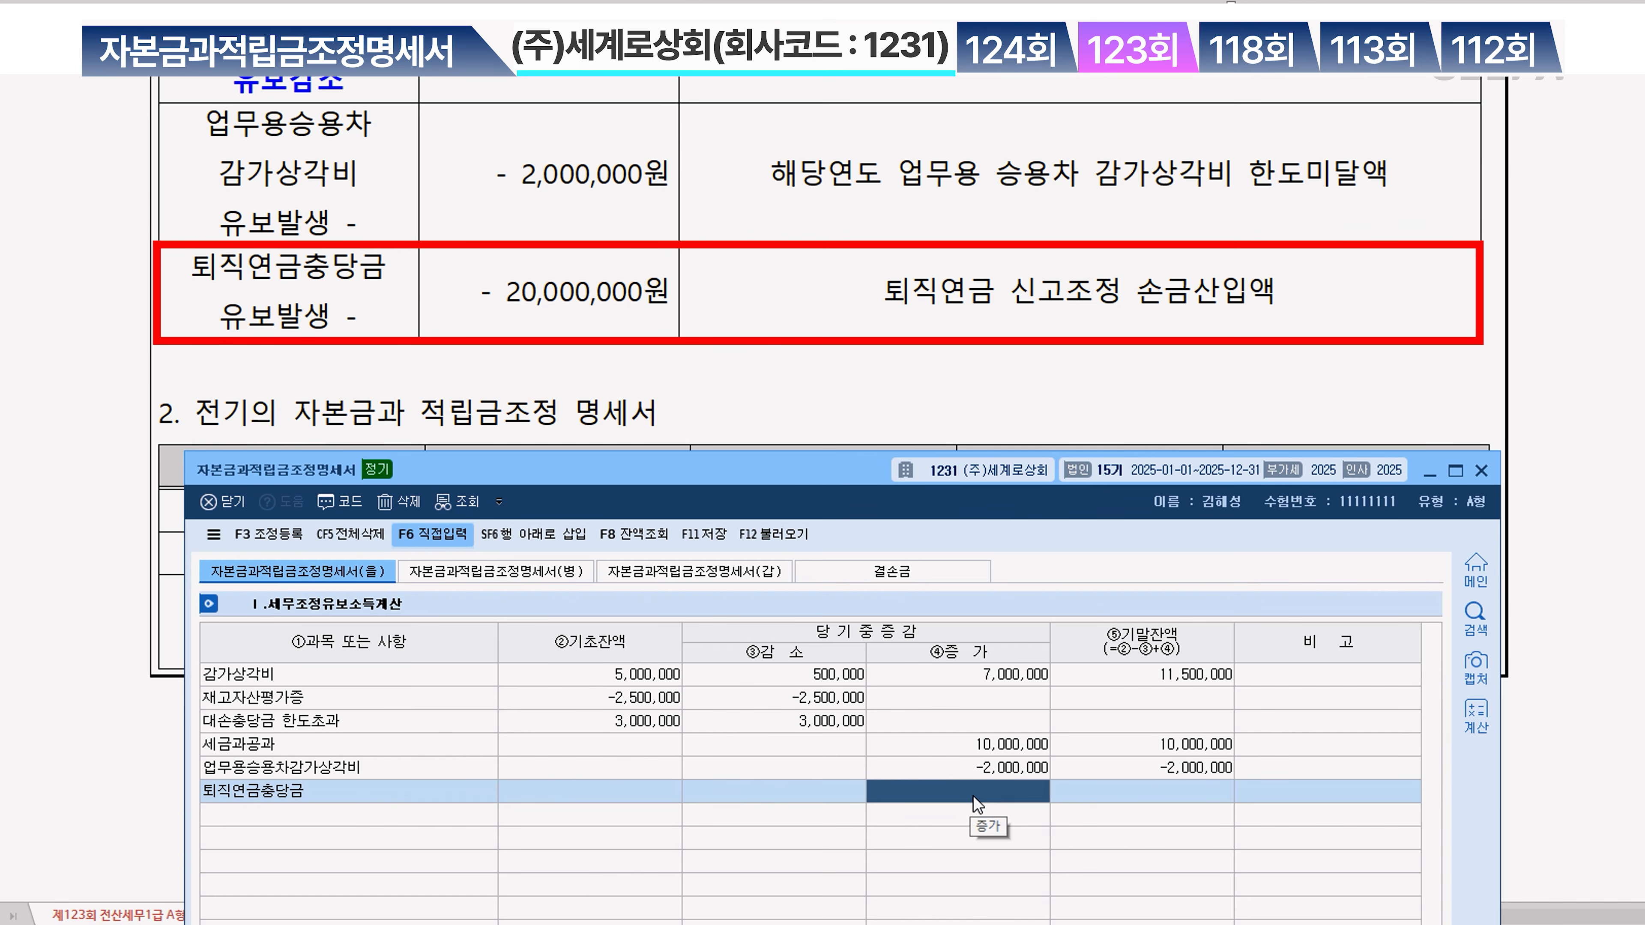
text(-20,000,000)
key(Return)
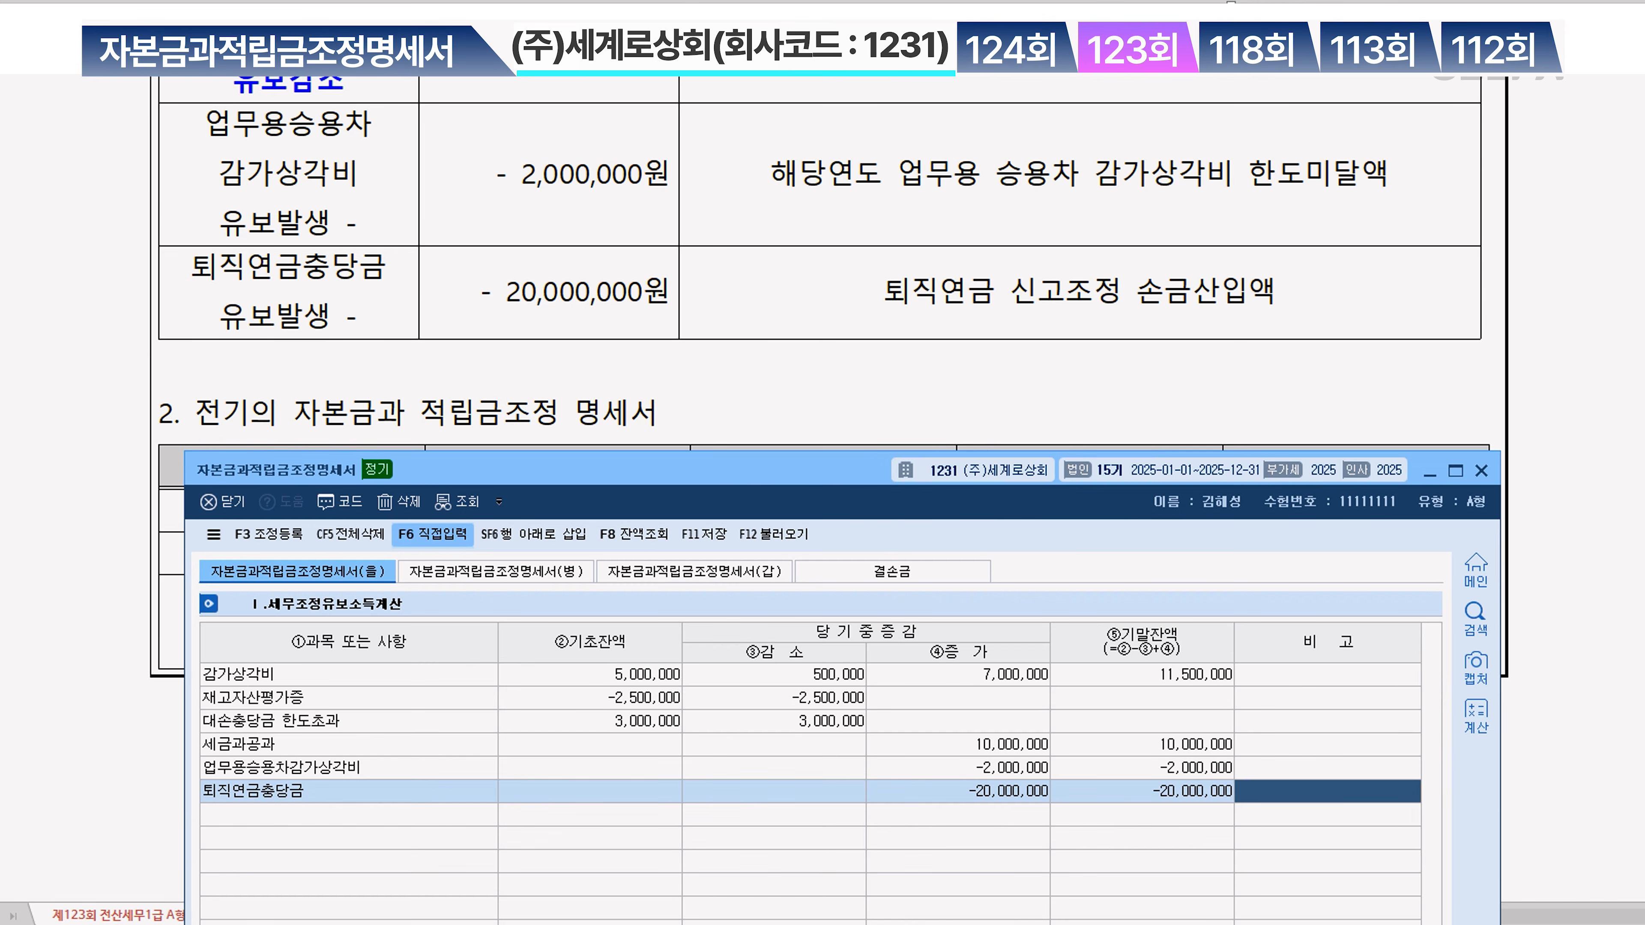
In the question document, colour the heading 익금산입 및 손금불산입 red and append ">> 양수" to it
scroll(973, 271, up, 10)
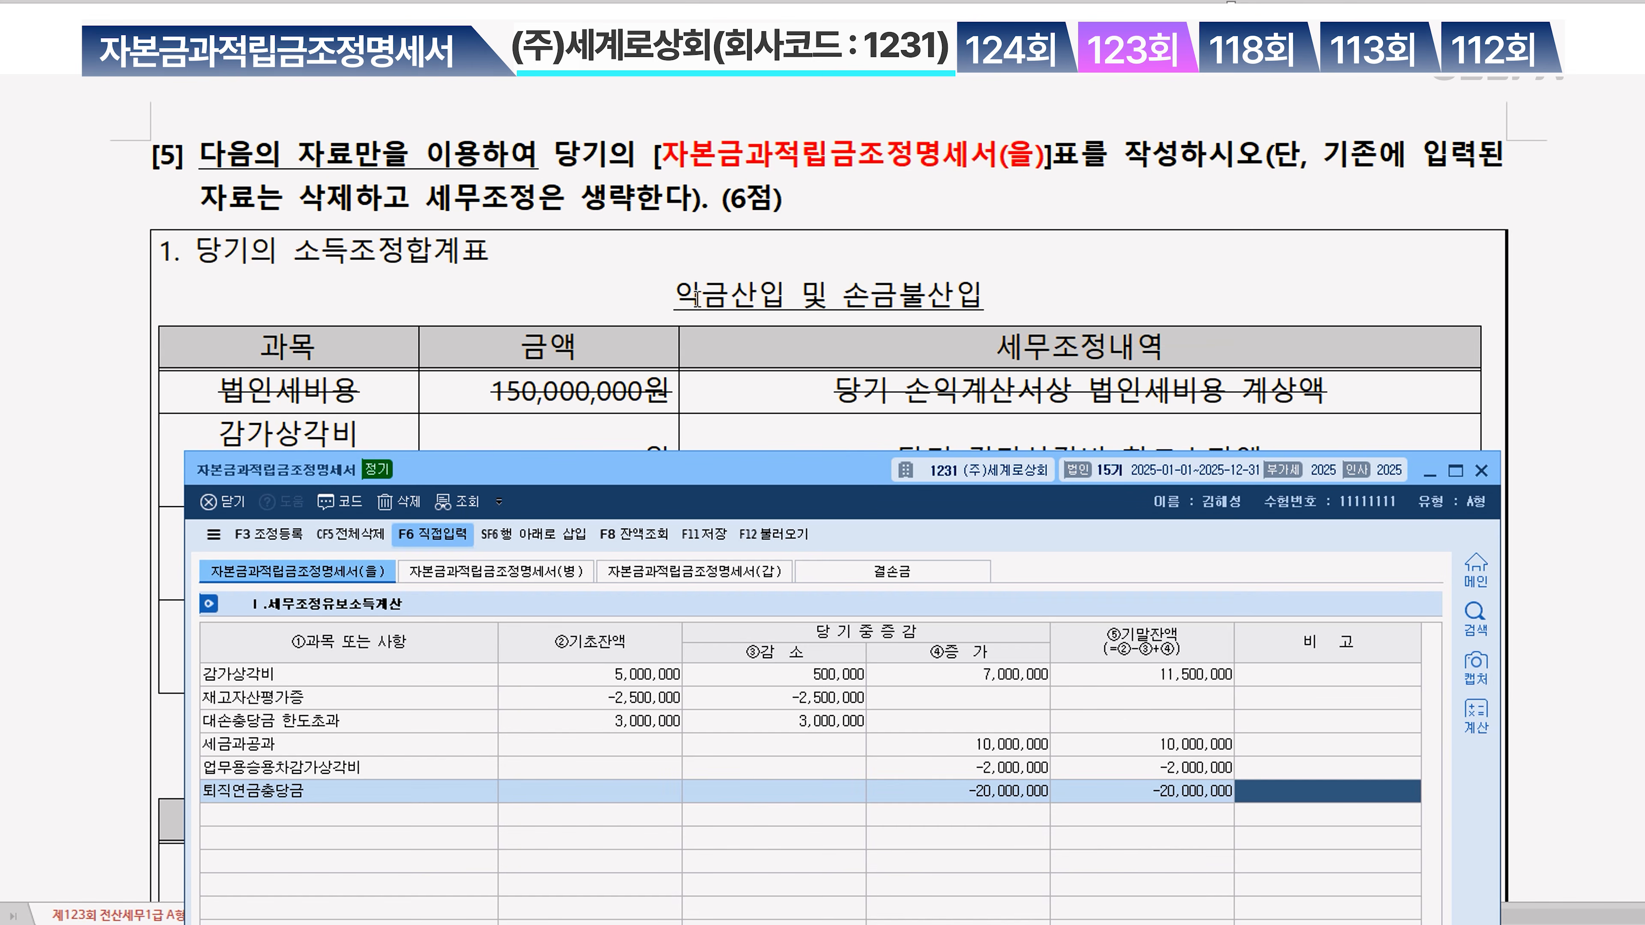
drag(695, 297, 1058, 309)
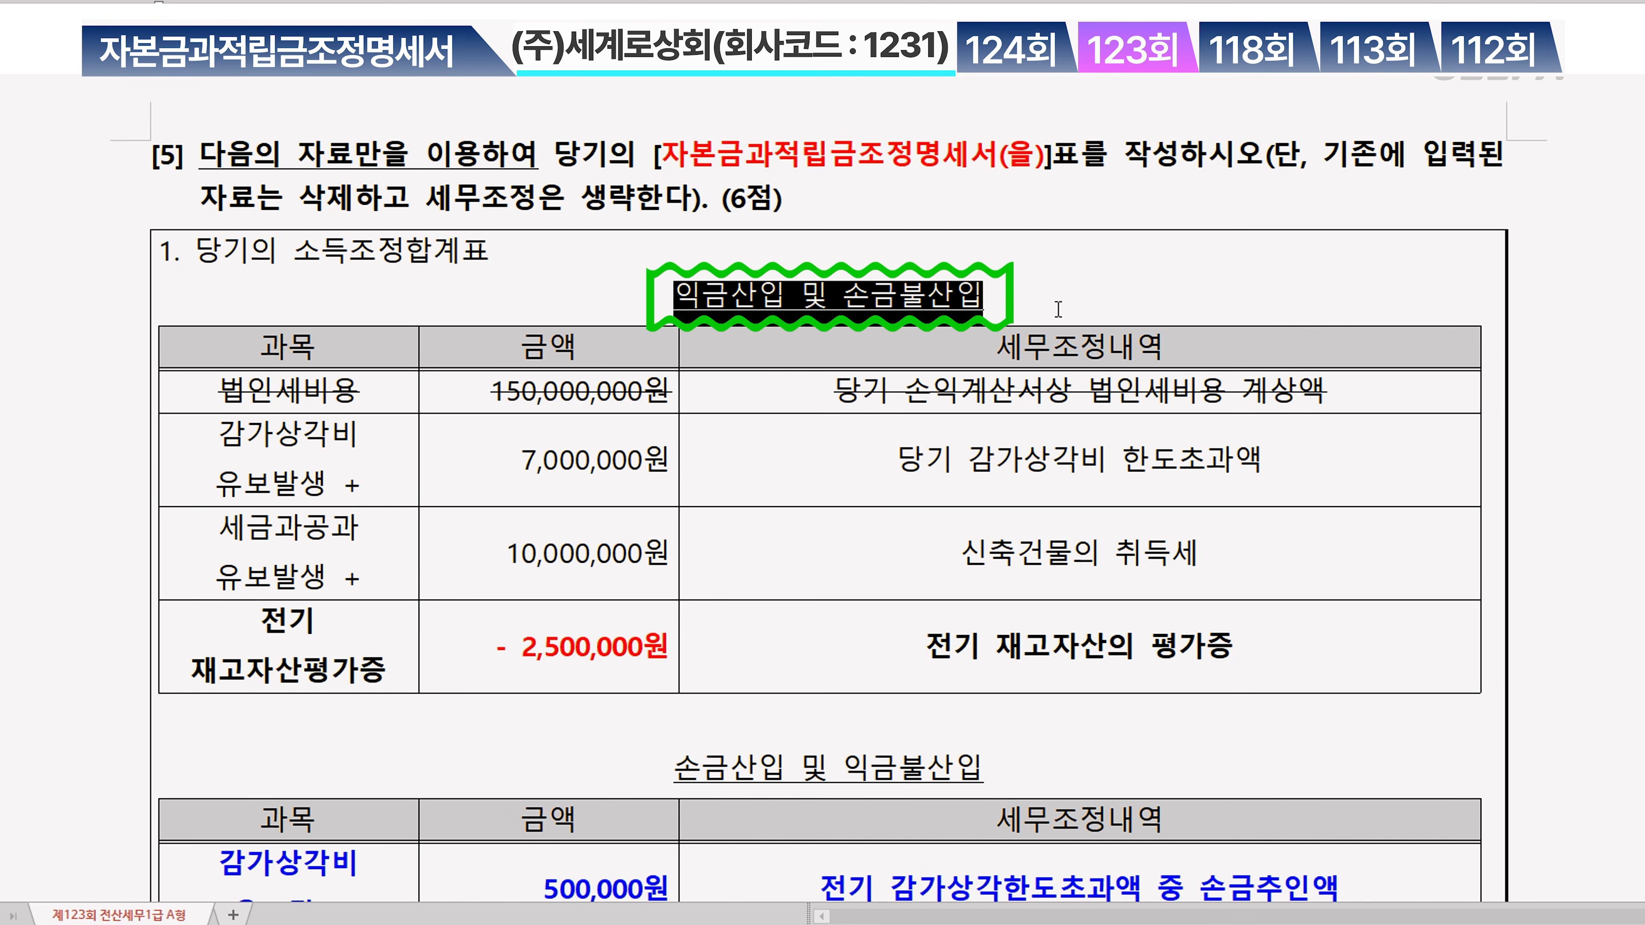
key(ctrl+m)
key(r)
click(1058, 309)
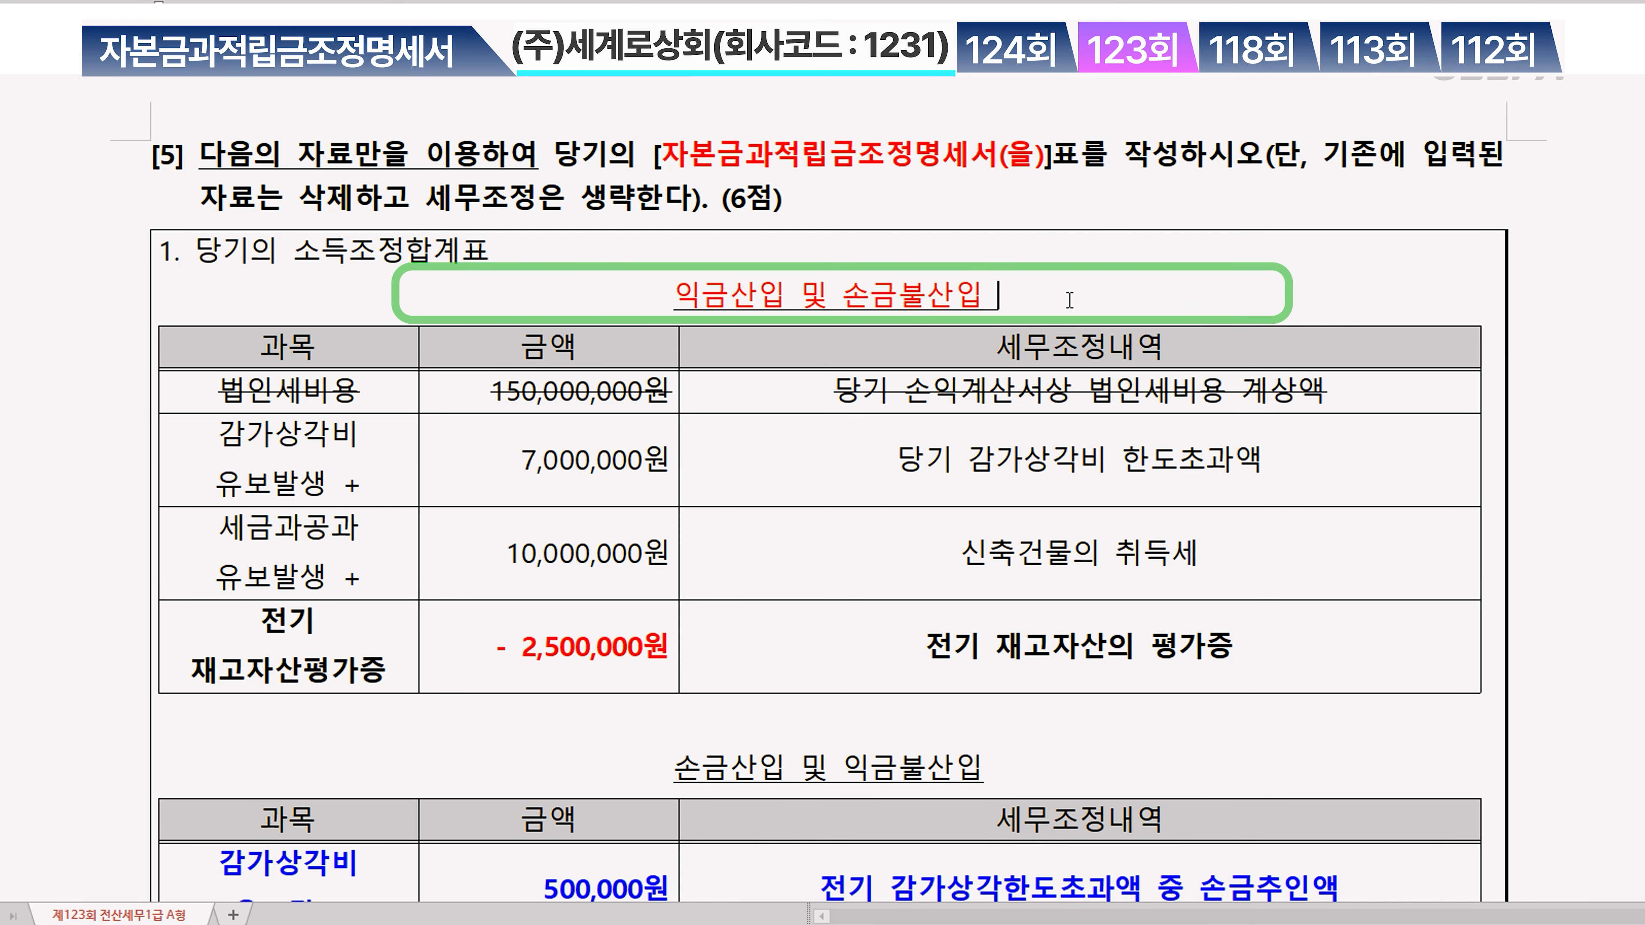
text(>> )
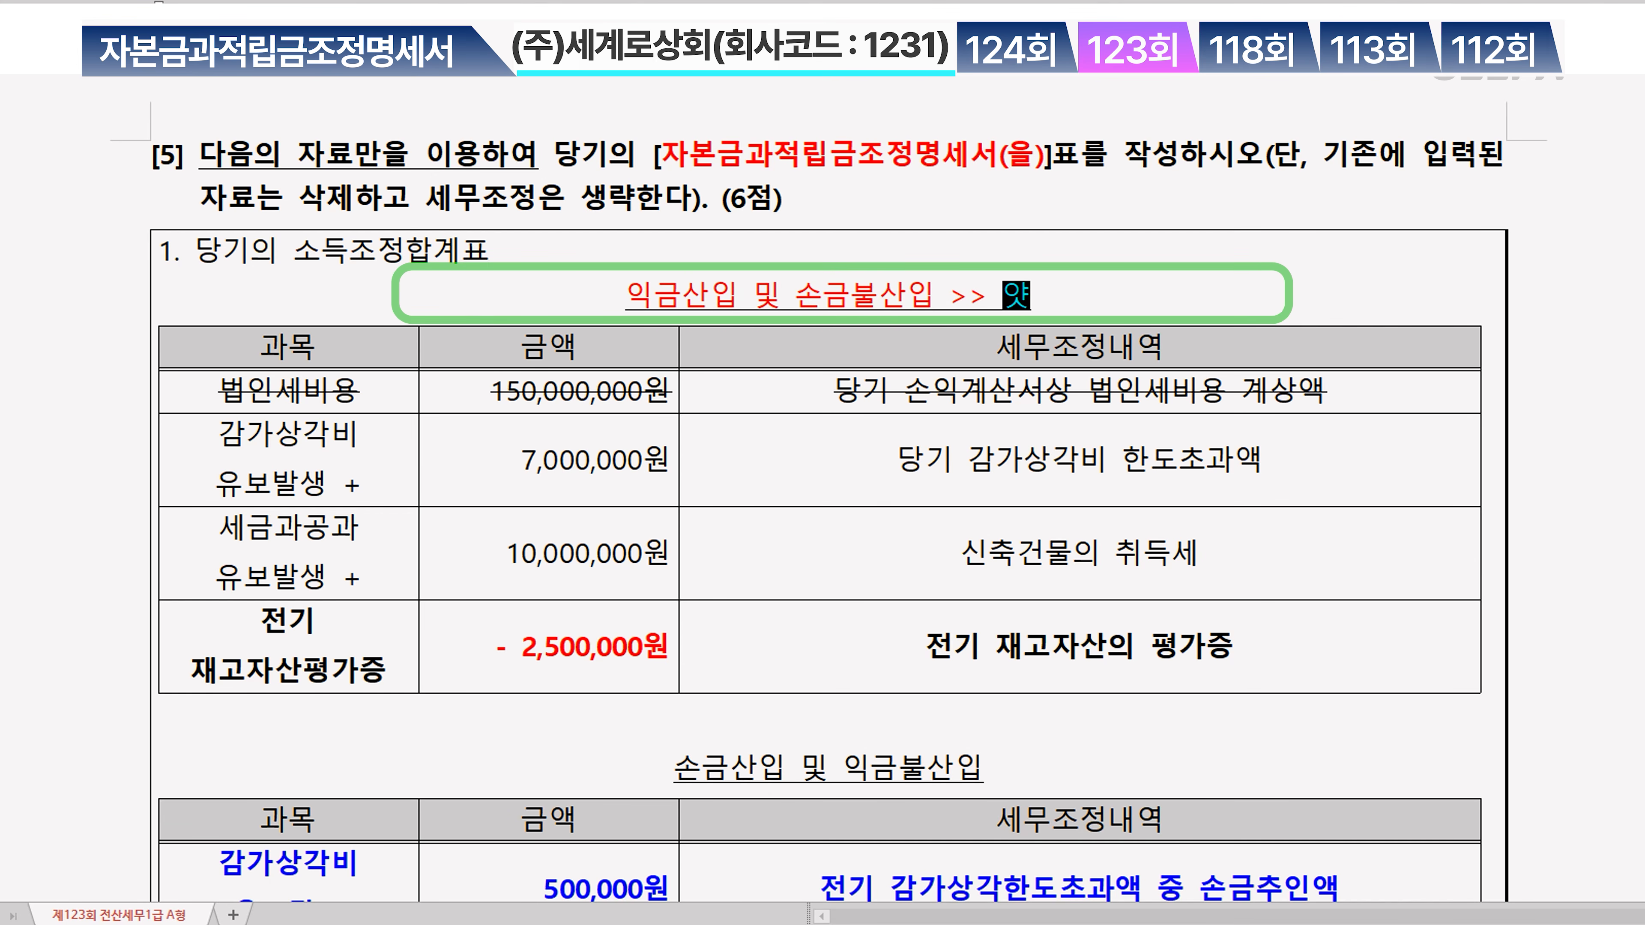
text(양수)
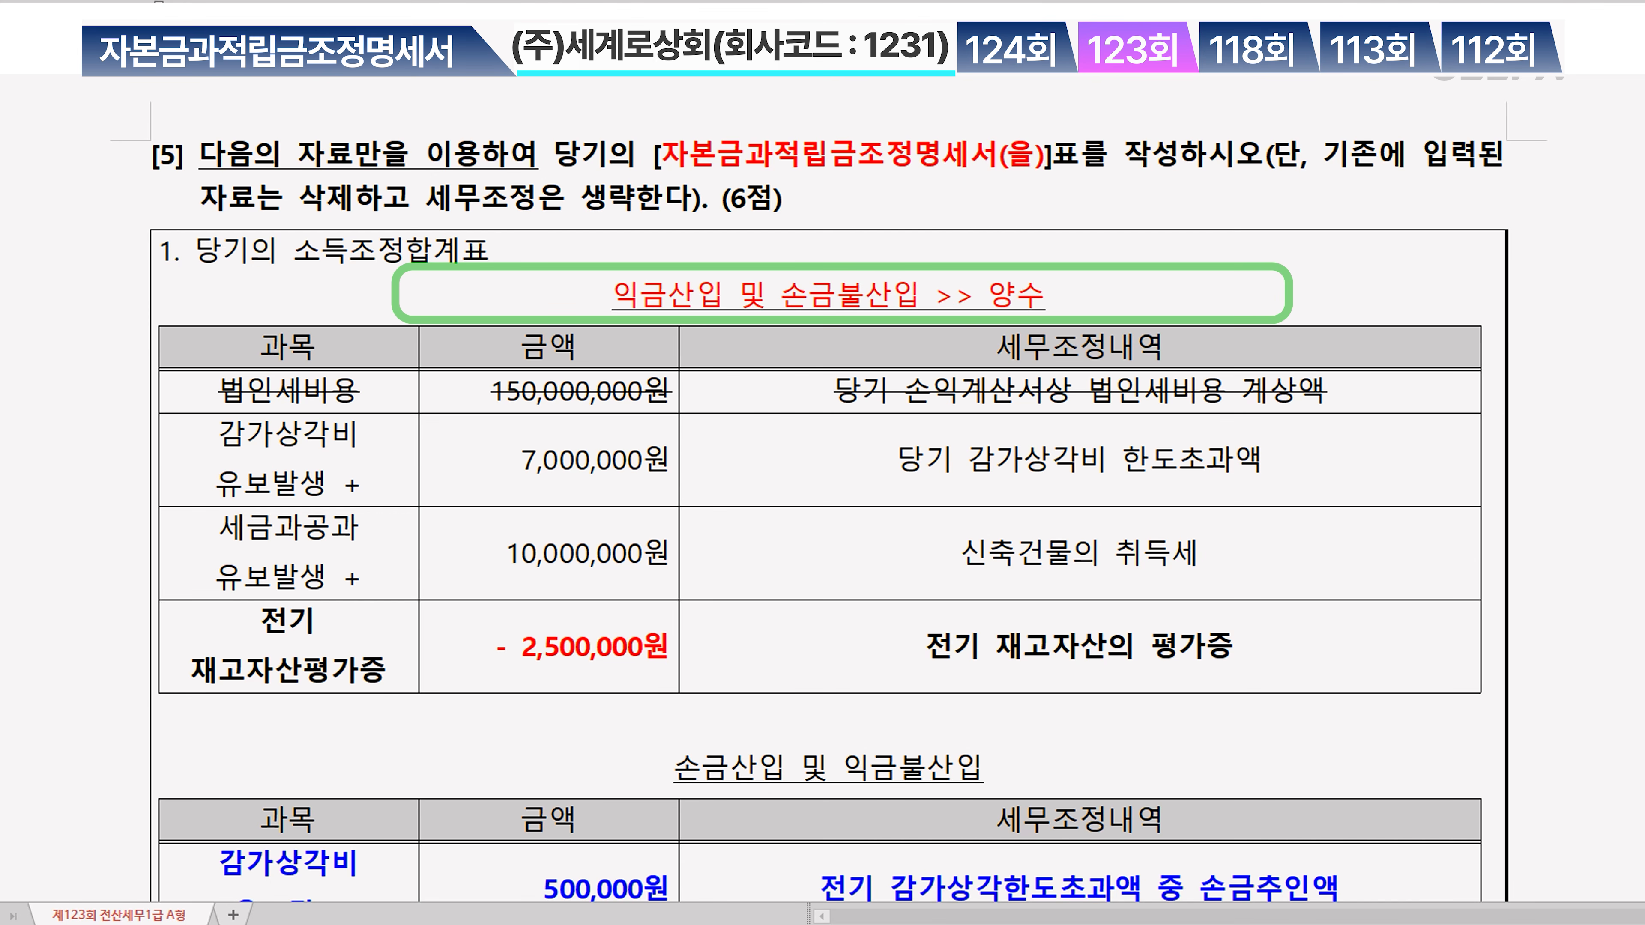
Insert "발생 =" before 양수 in the red heading, and colour the 손금산입 및 익금불산입 heading blue with ">> 발생 = 음수" appended
click(989, 295)
text(발생 =)
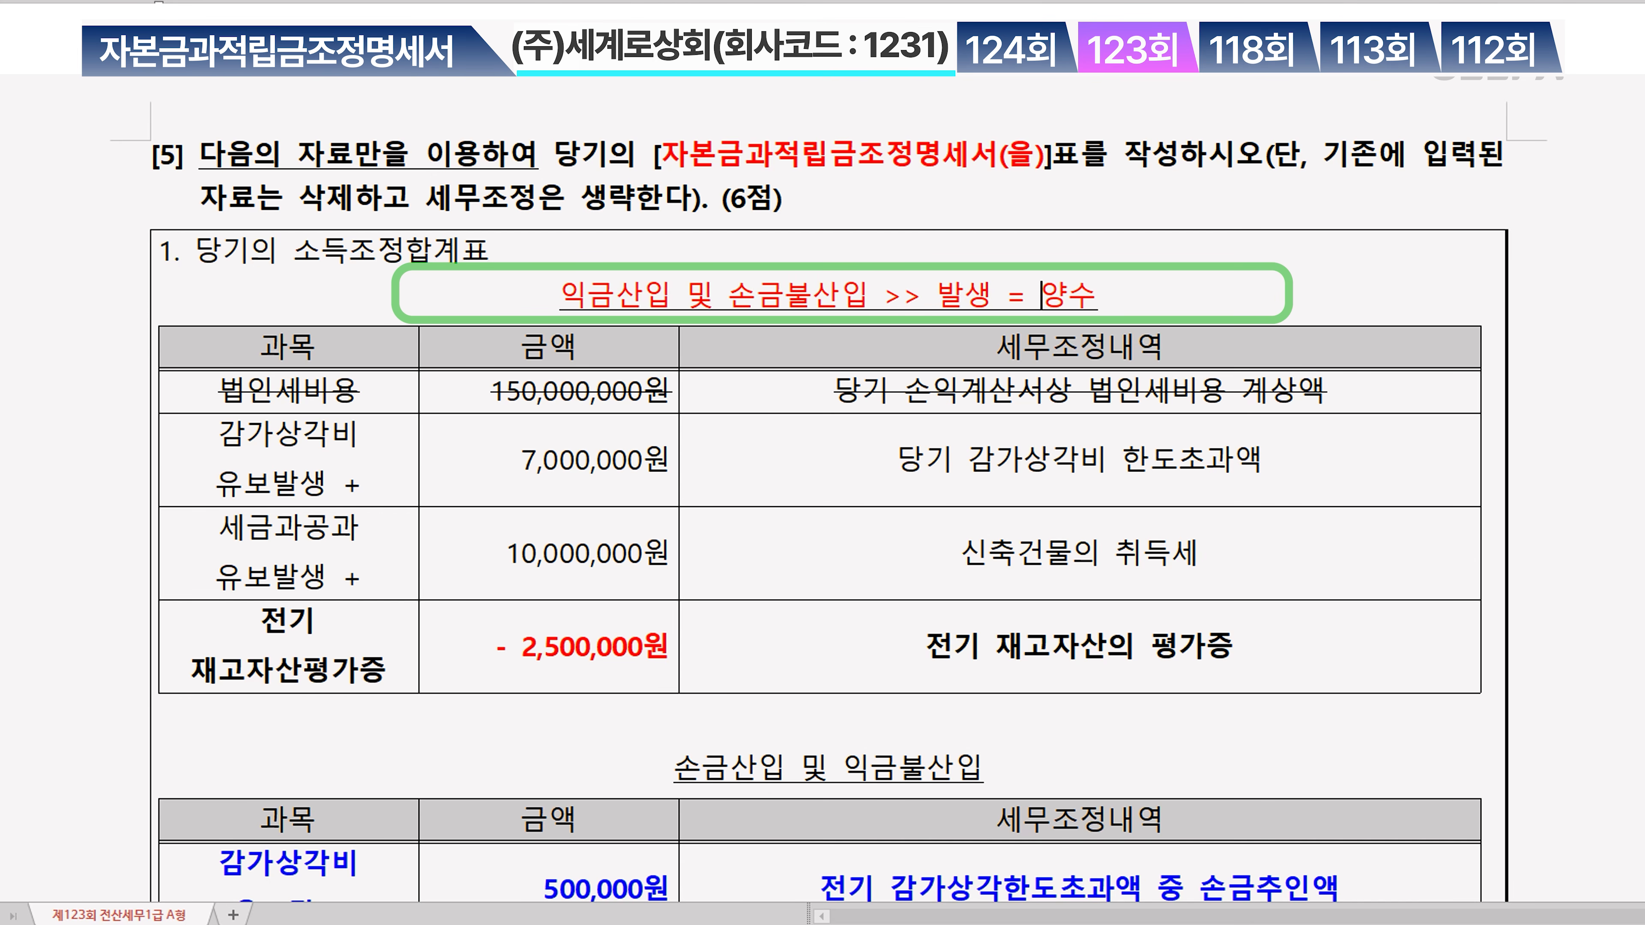
scroll(1194, 728, down, 2)
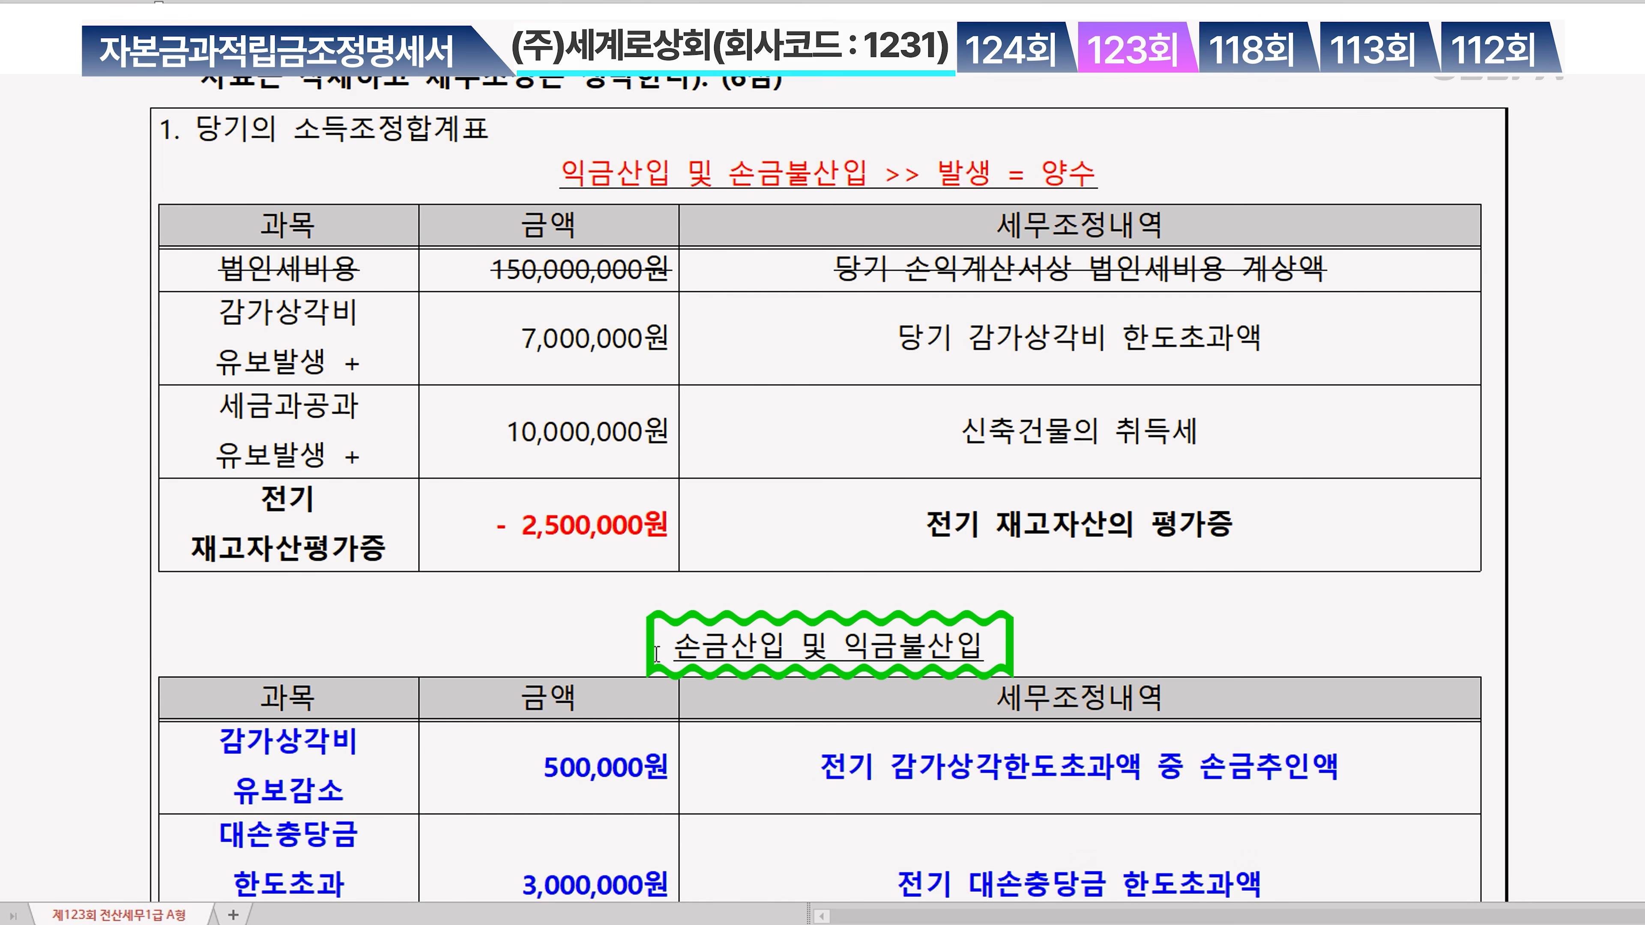
drag(623, 651, 1027, 646)
click(1028, 646)
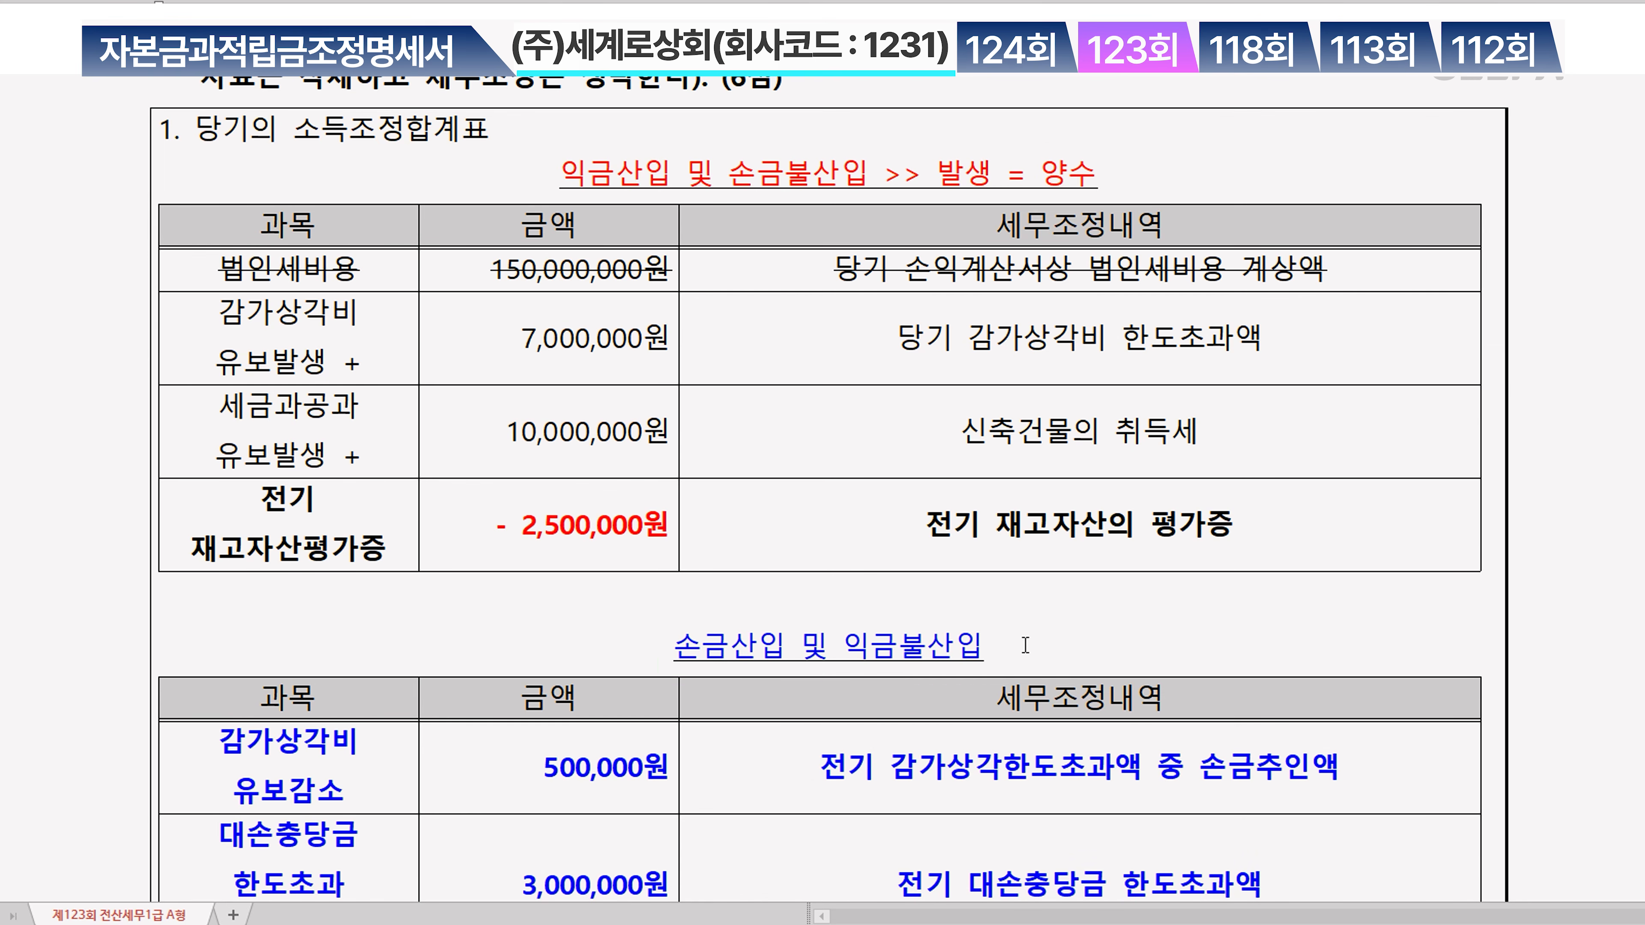
text(>> )
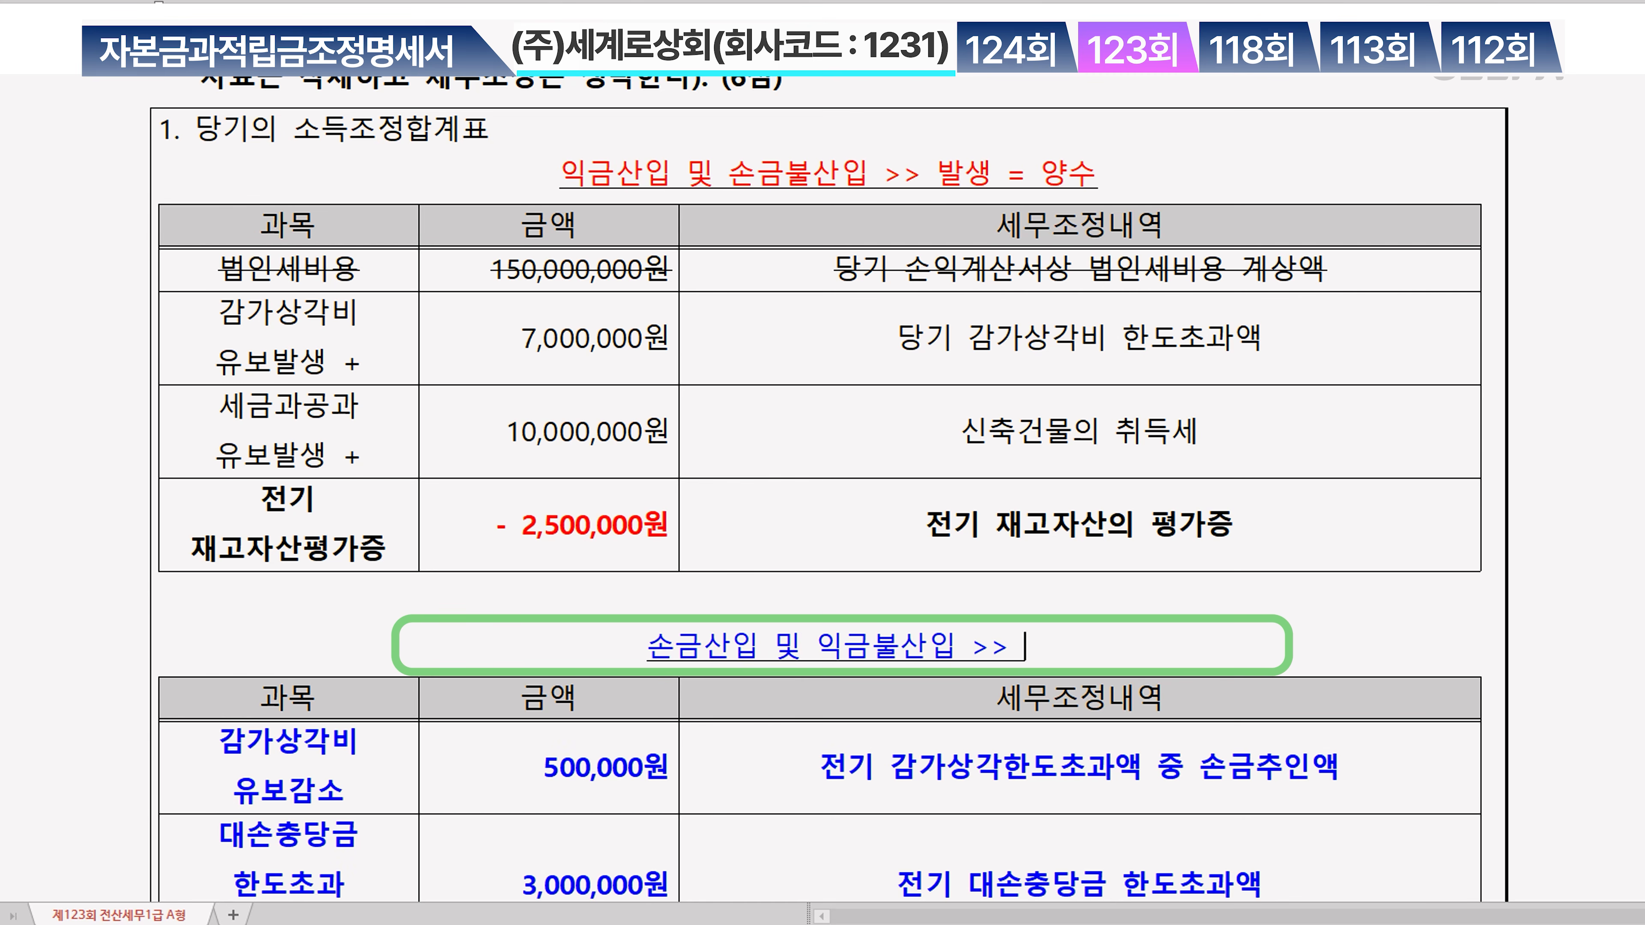
text(발새ㅇ )
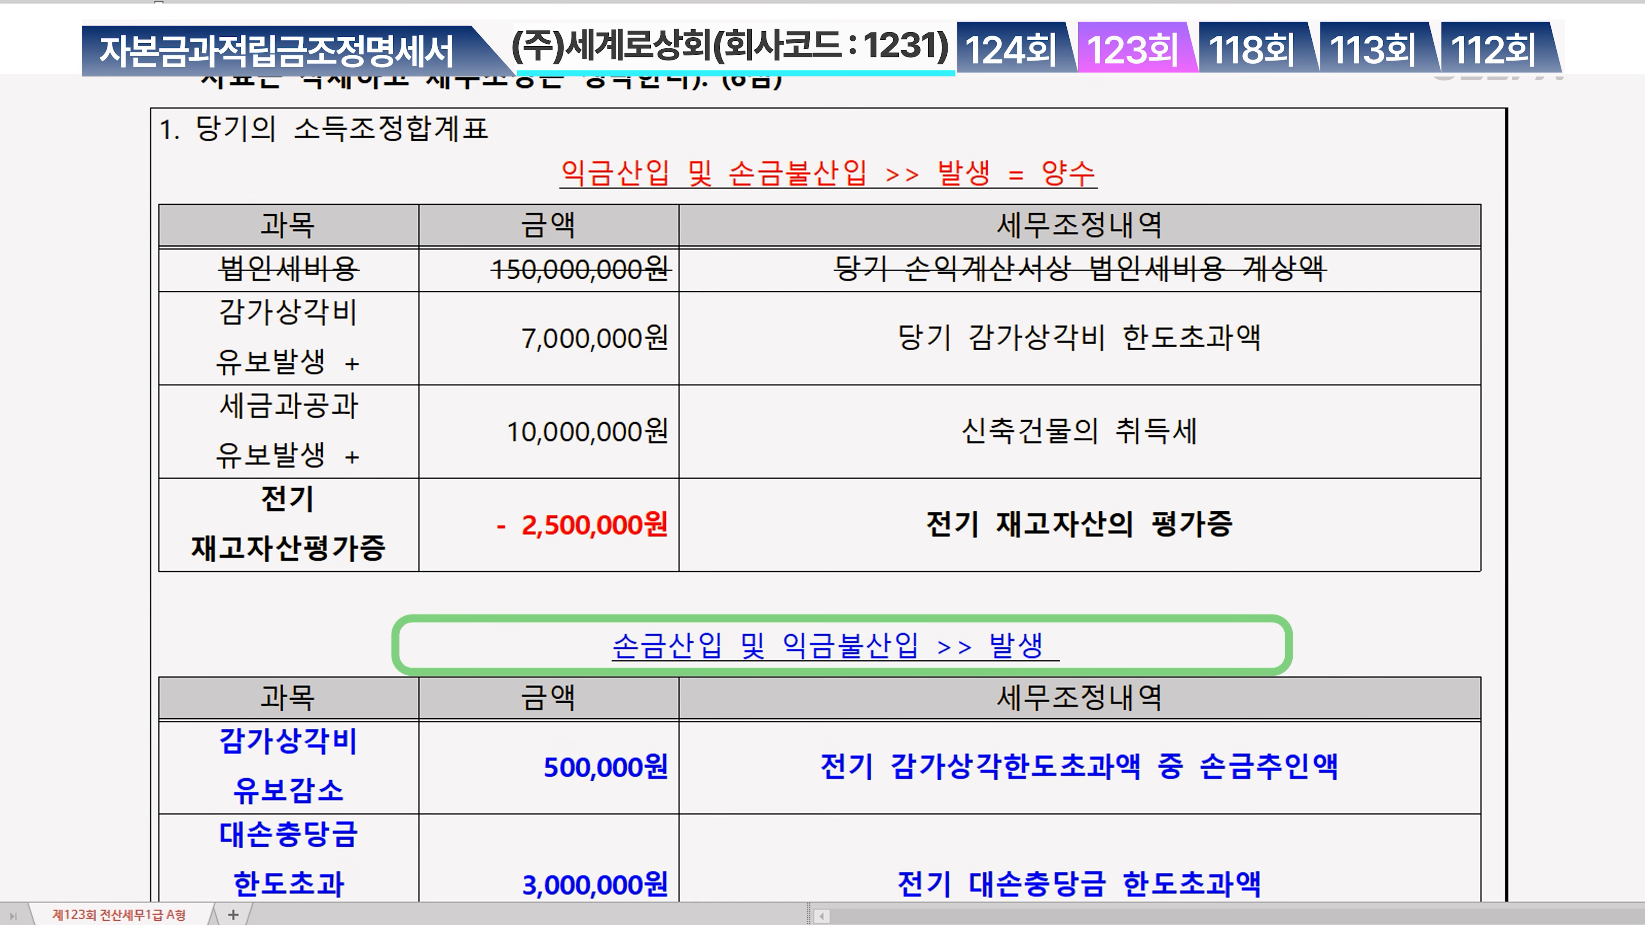
text(= 음수)
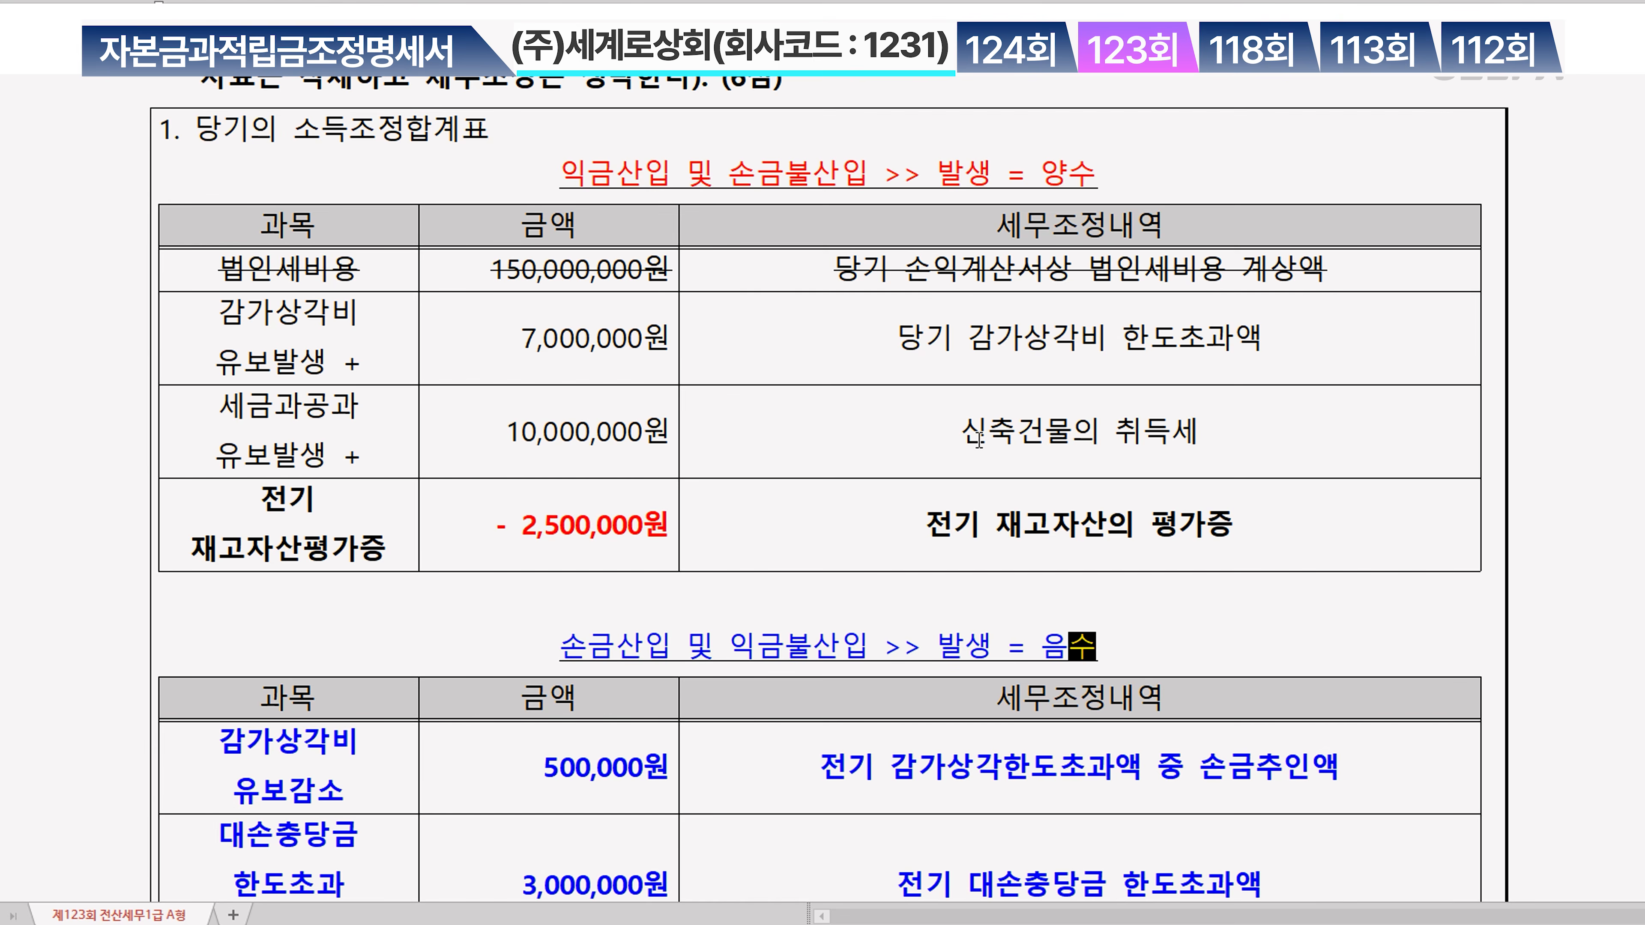
Switch to 케이렙, save the completed 자본금과적립금조정명세서 of (주)세계로상회 and close the form
scroll(982, 616, down, 10)
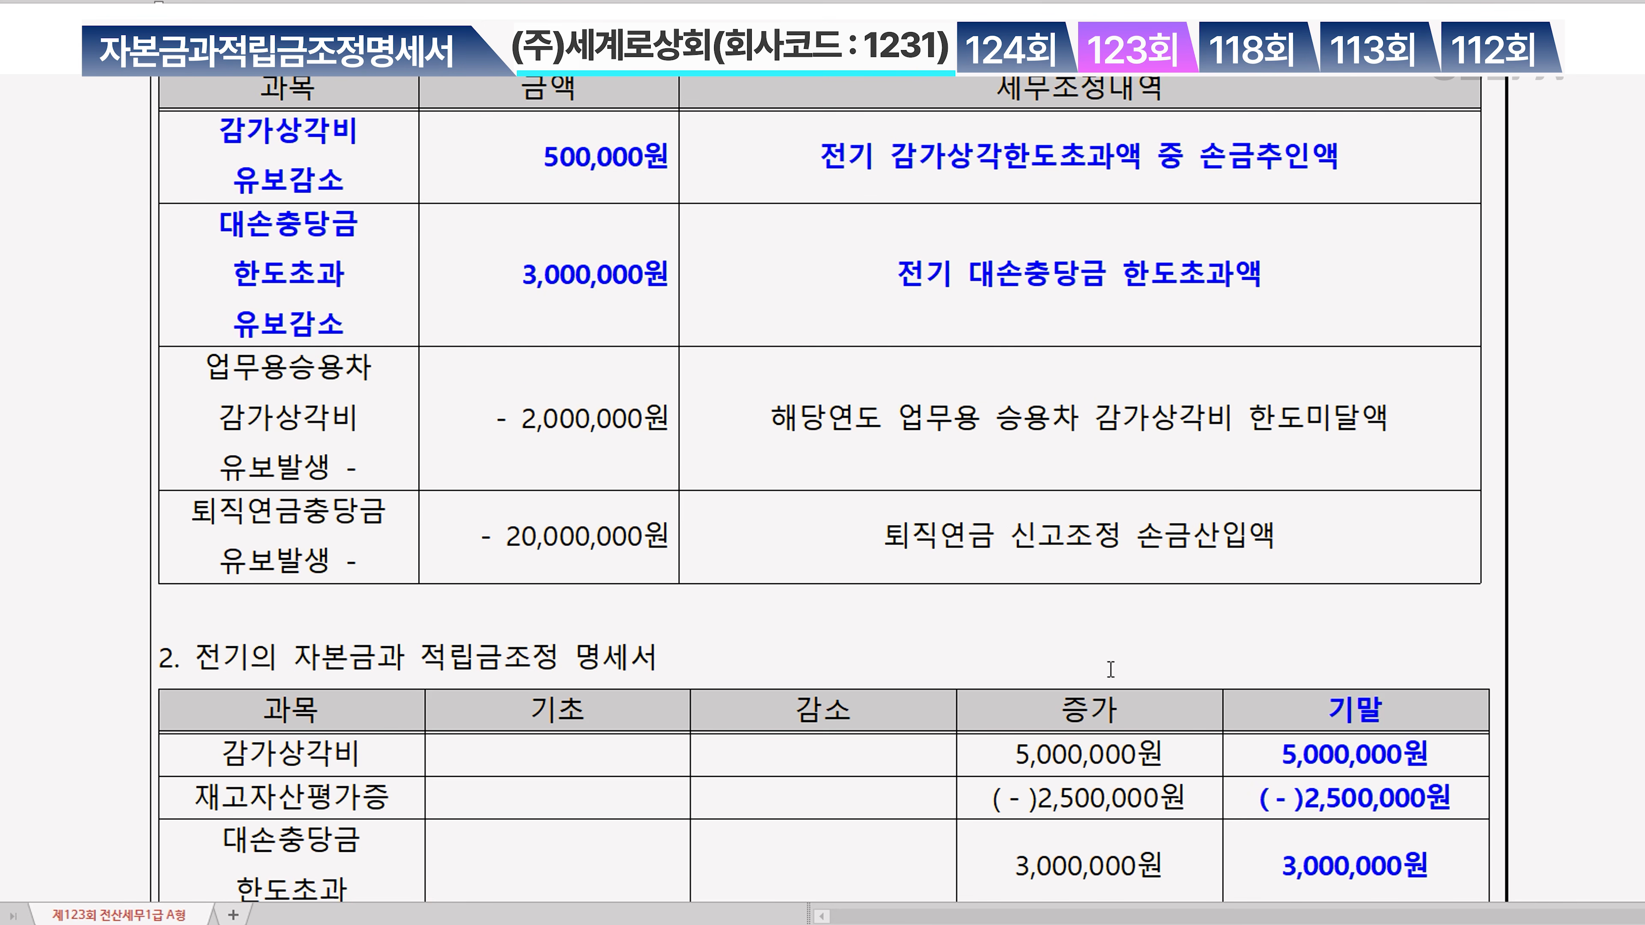
scroll(893, 780, down, 20)
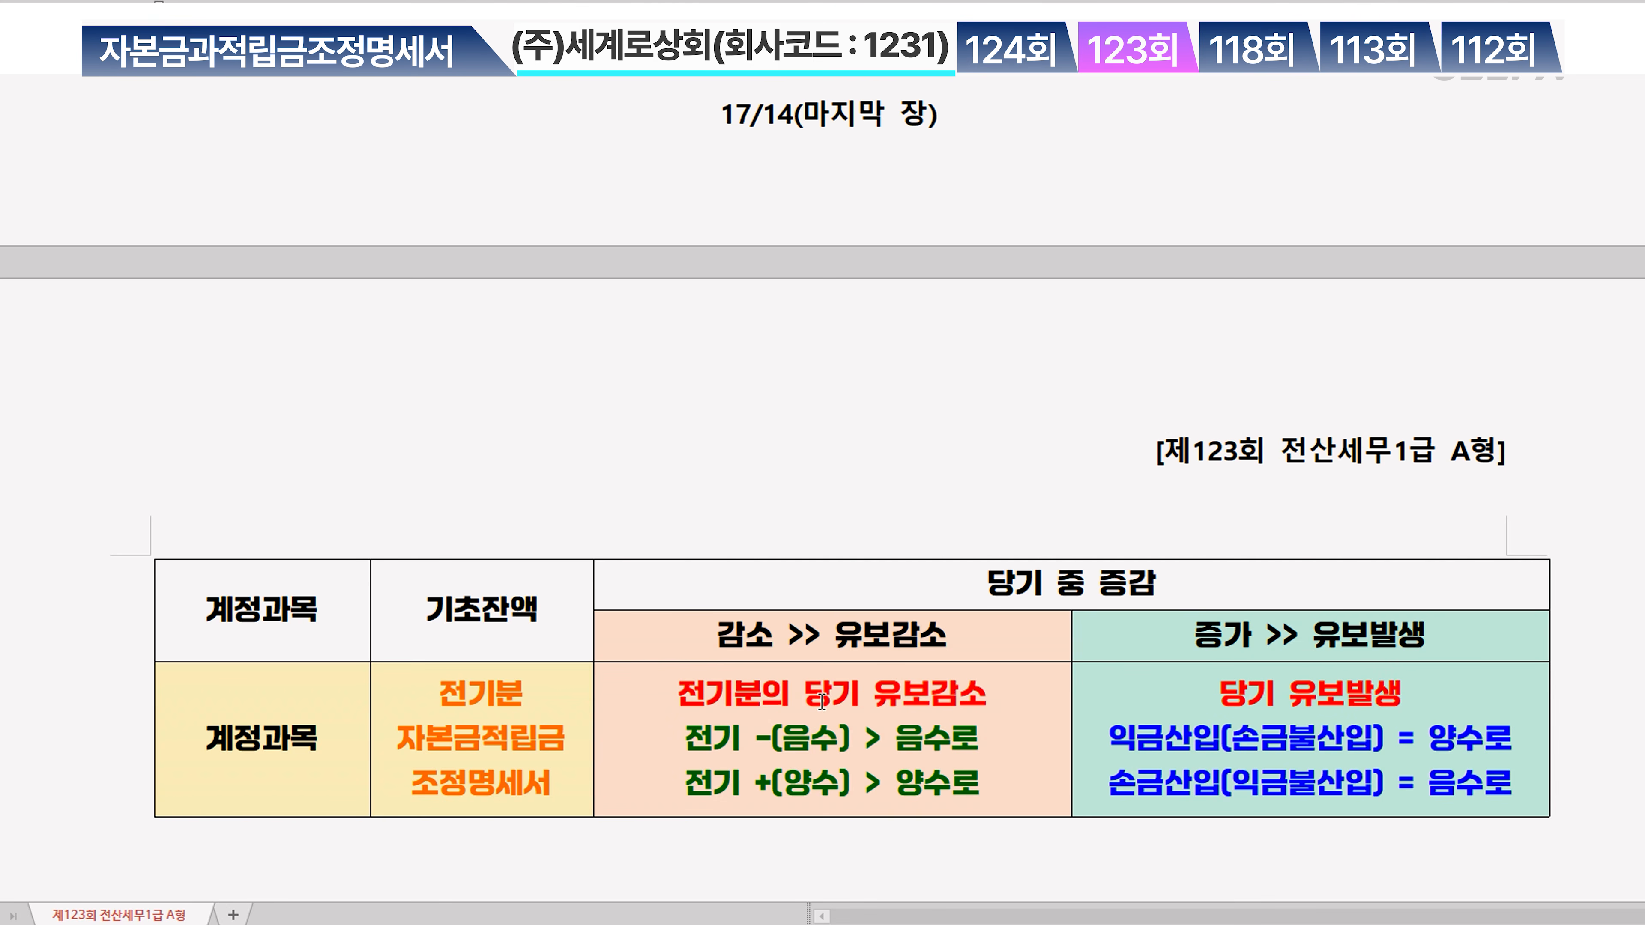
click(766, 647)
key(alt+Tab)
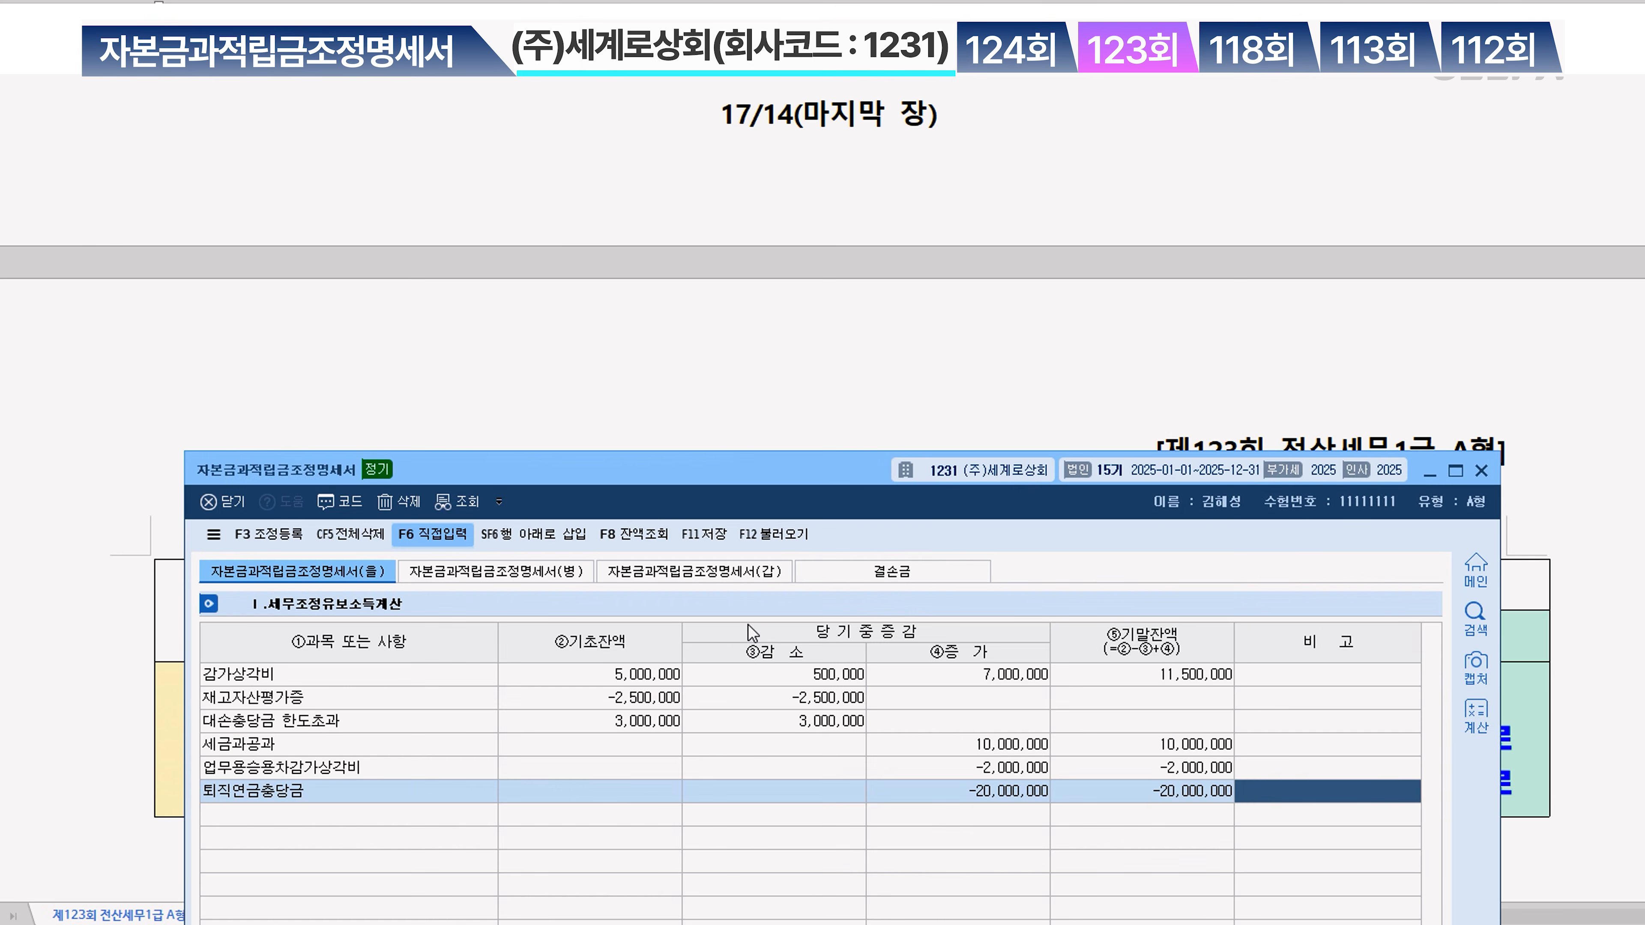
click(715, 539)
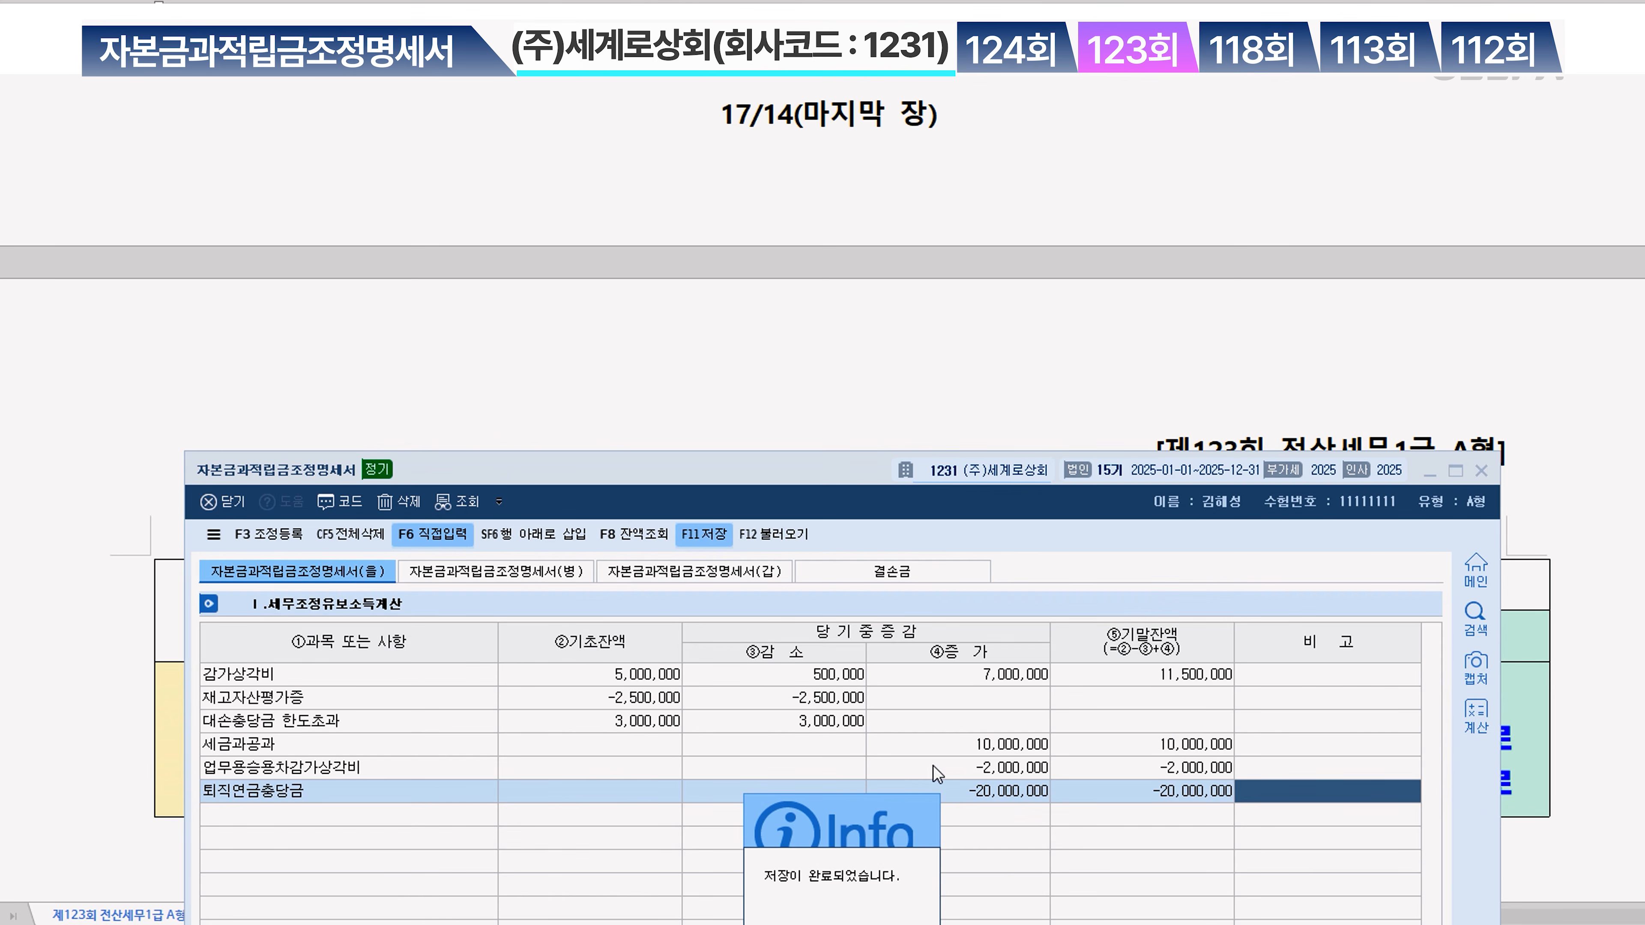
click(1480, 472)
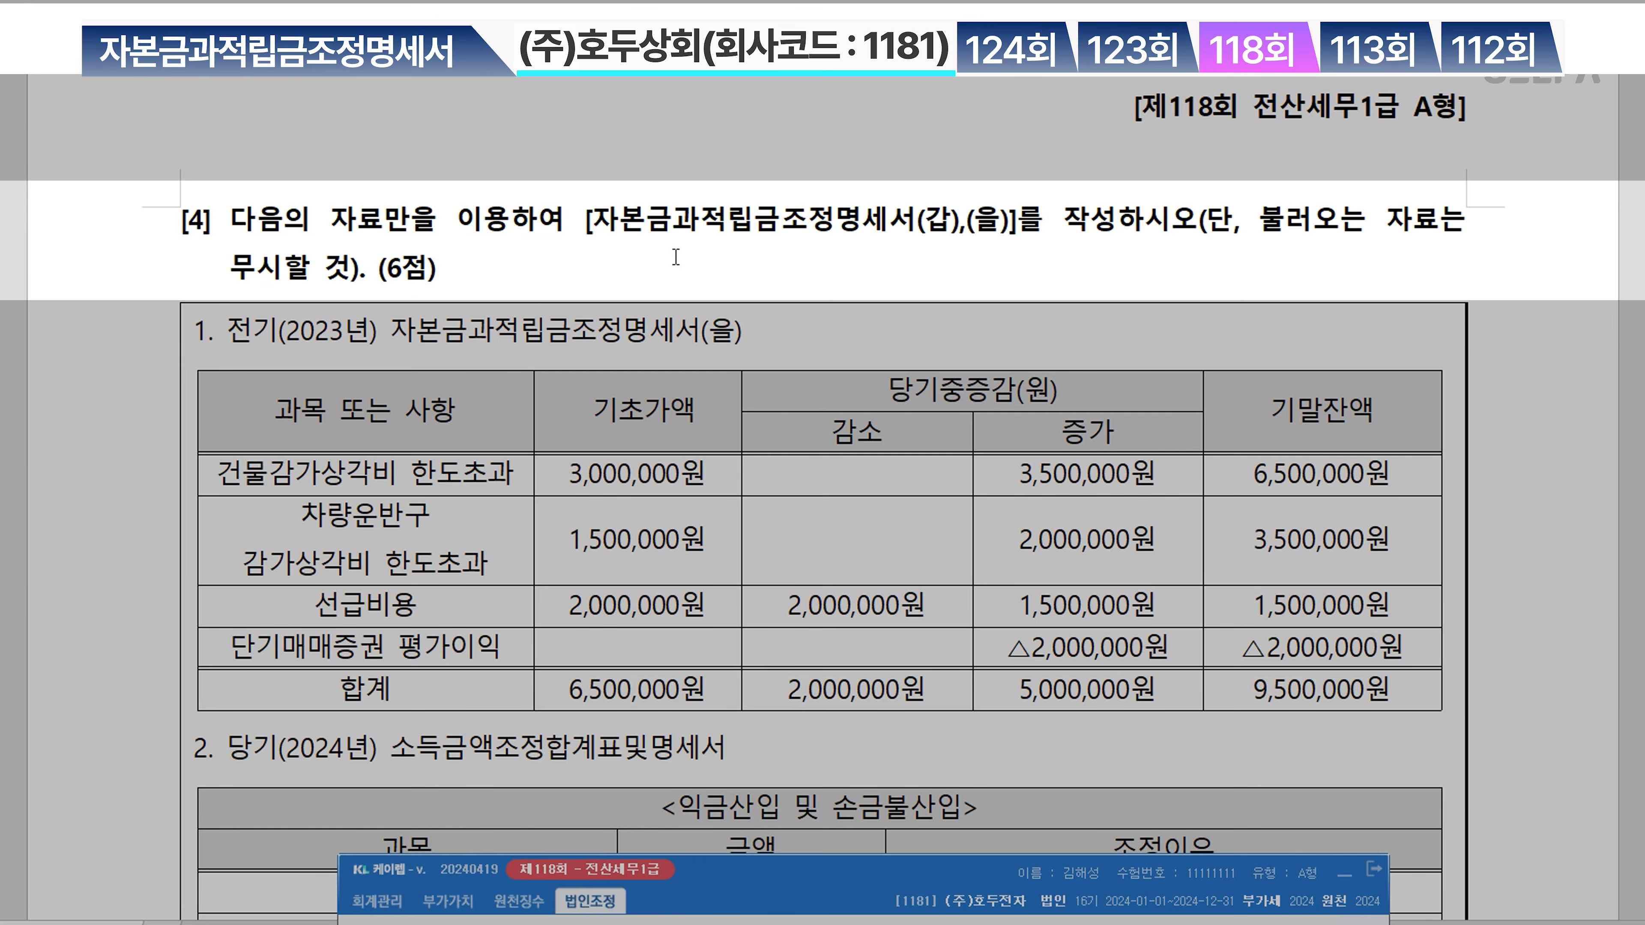
In the 118회 question, colour [자본금과적립금조정명세서(갑),(을)] red and the phrase 불러오는 자료는 무시할 것 green
drag(645, 229, 1028, 224)
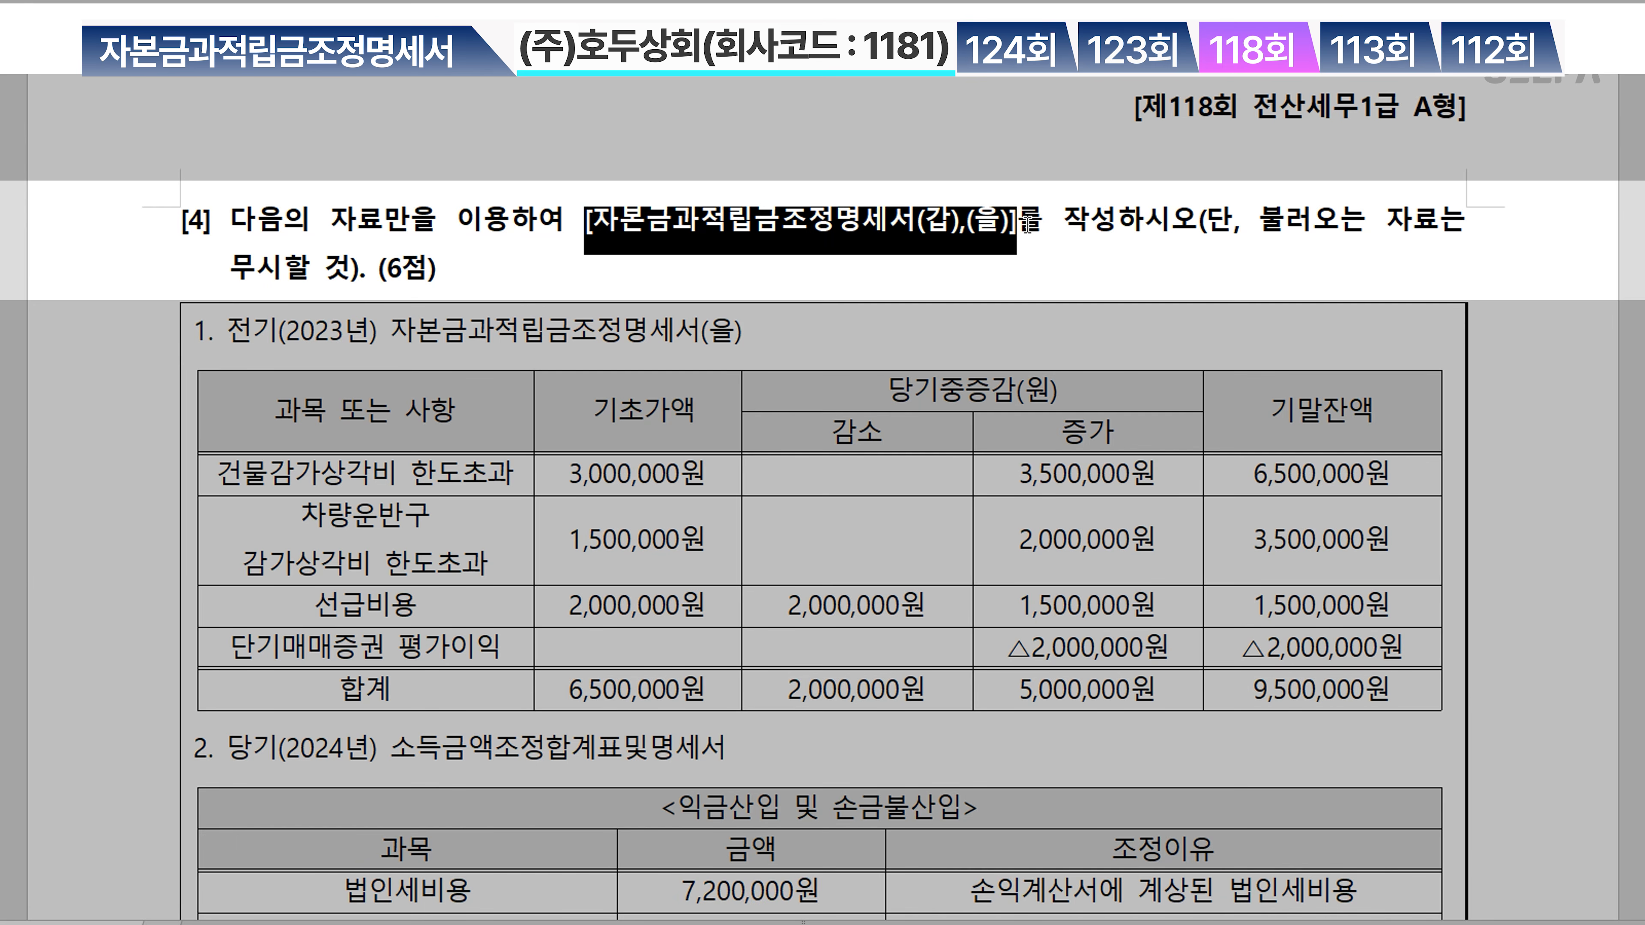
key(ctrl+m)
key(r)
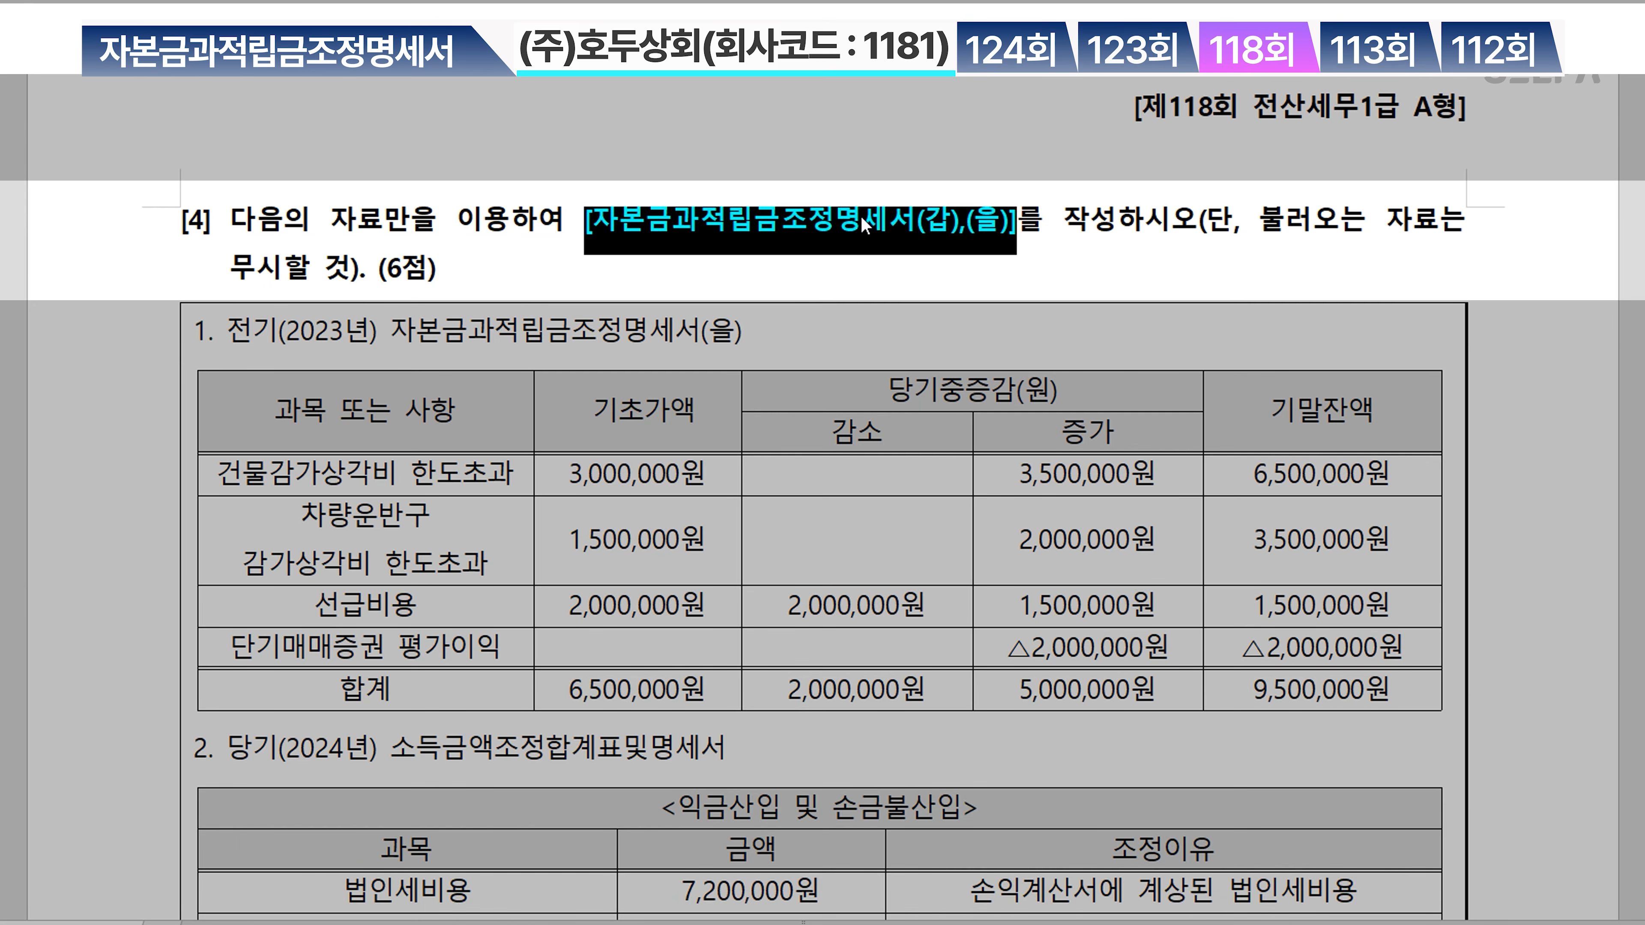
click(823, 266)
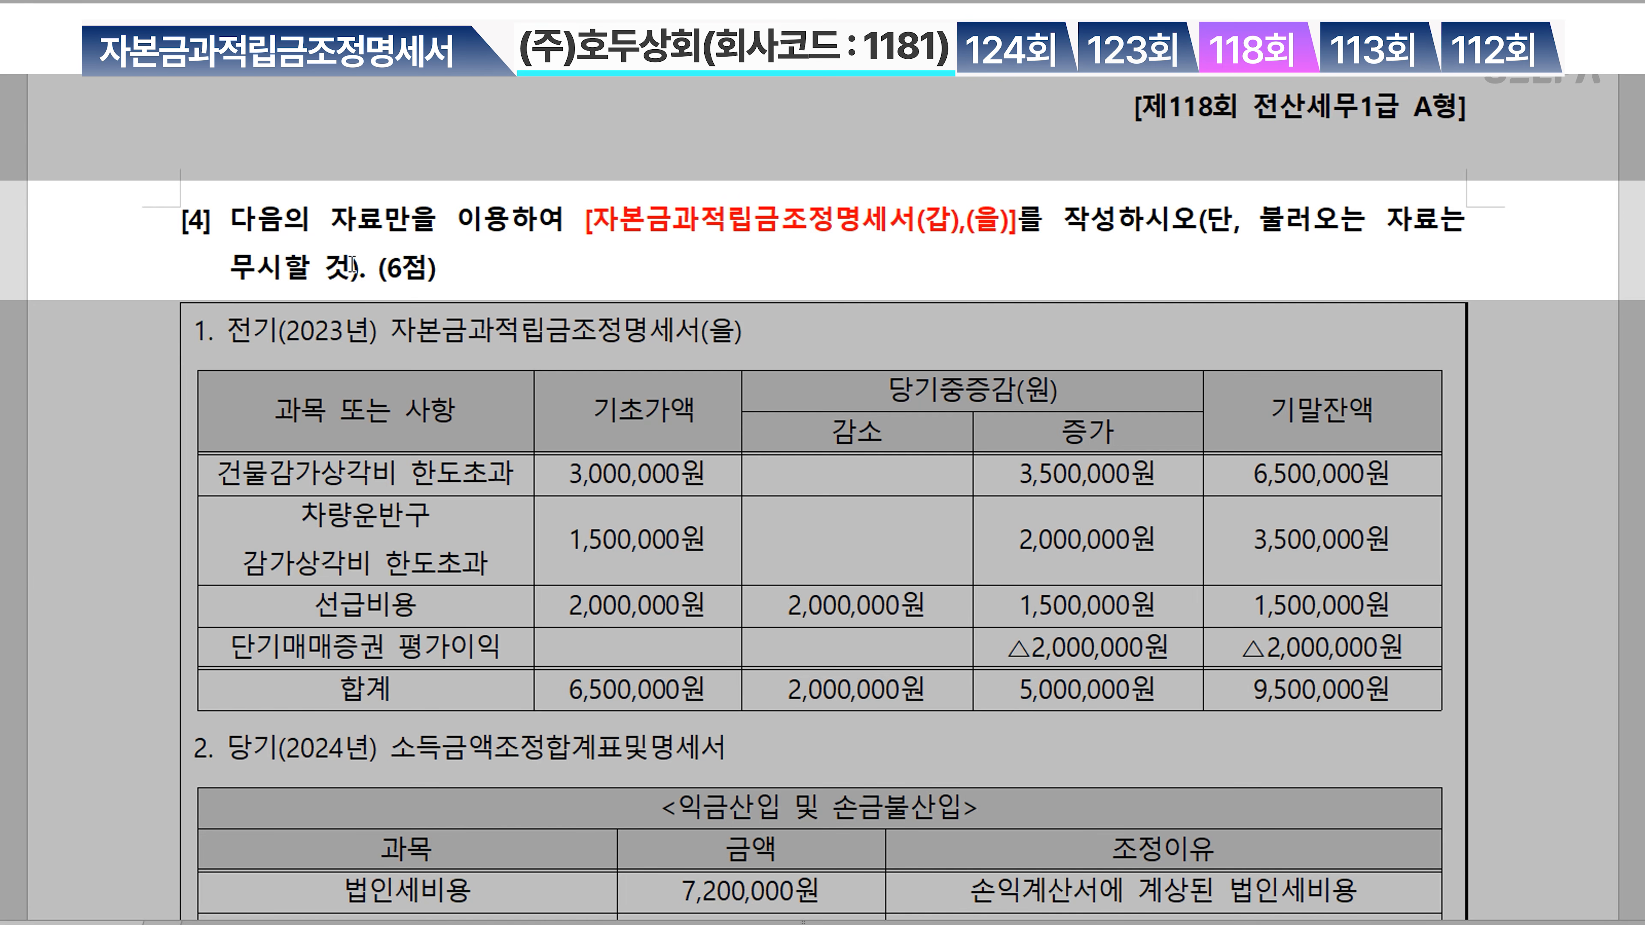
drag(1270, 221, 355, 270)
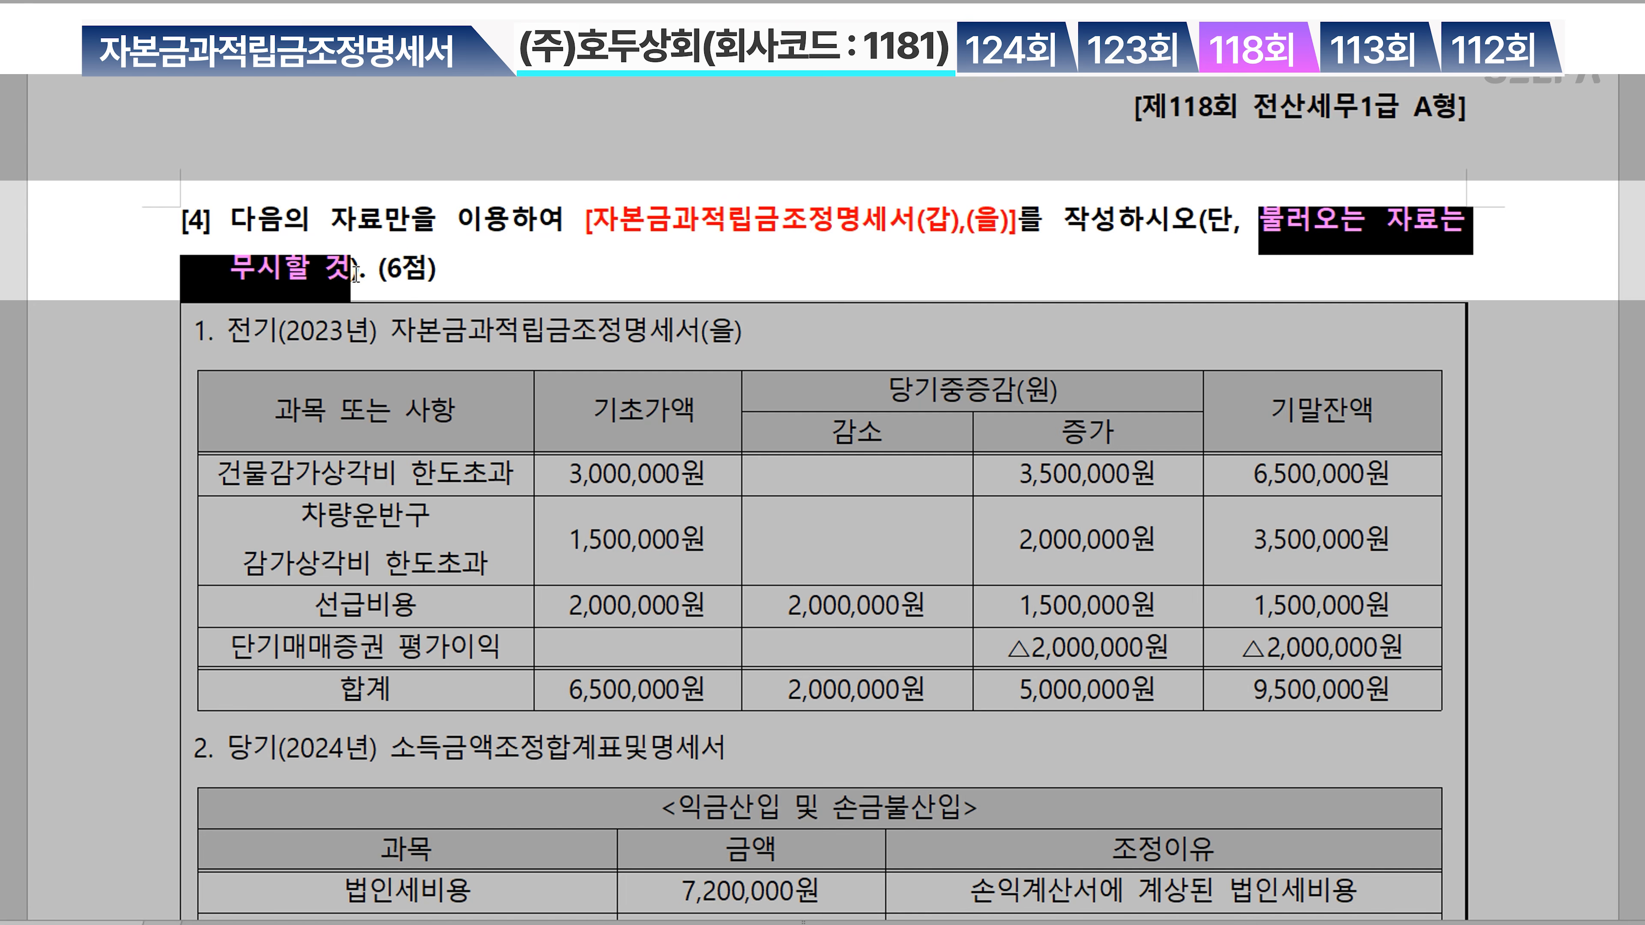
click(782, 270)
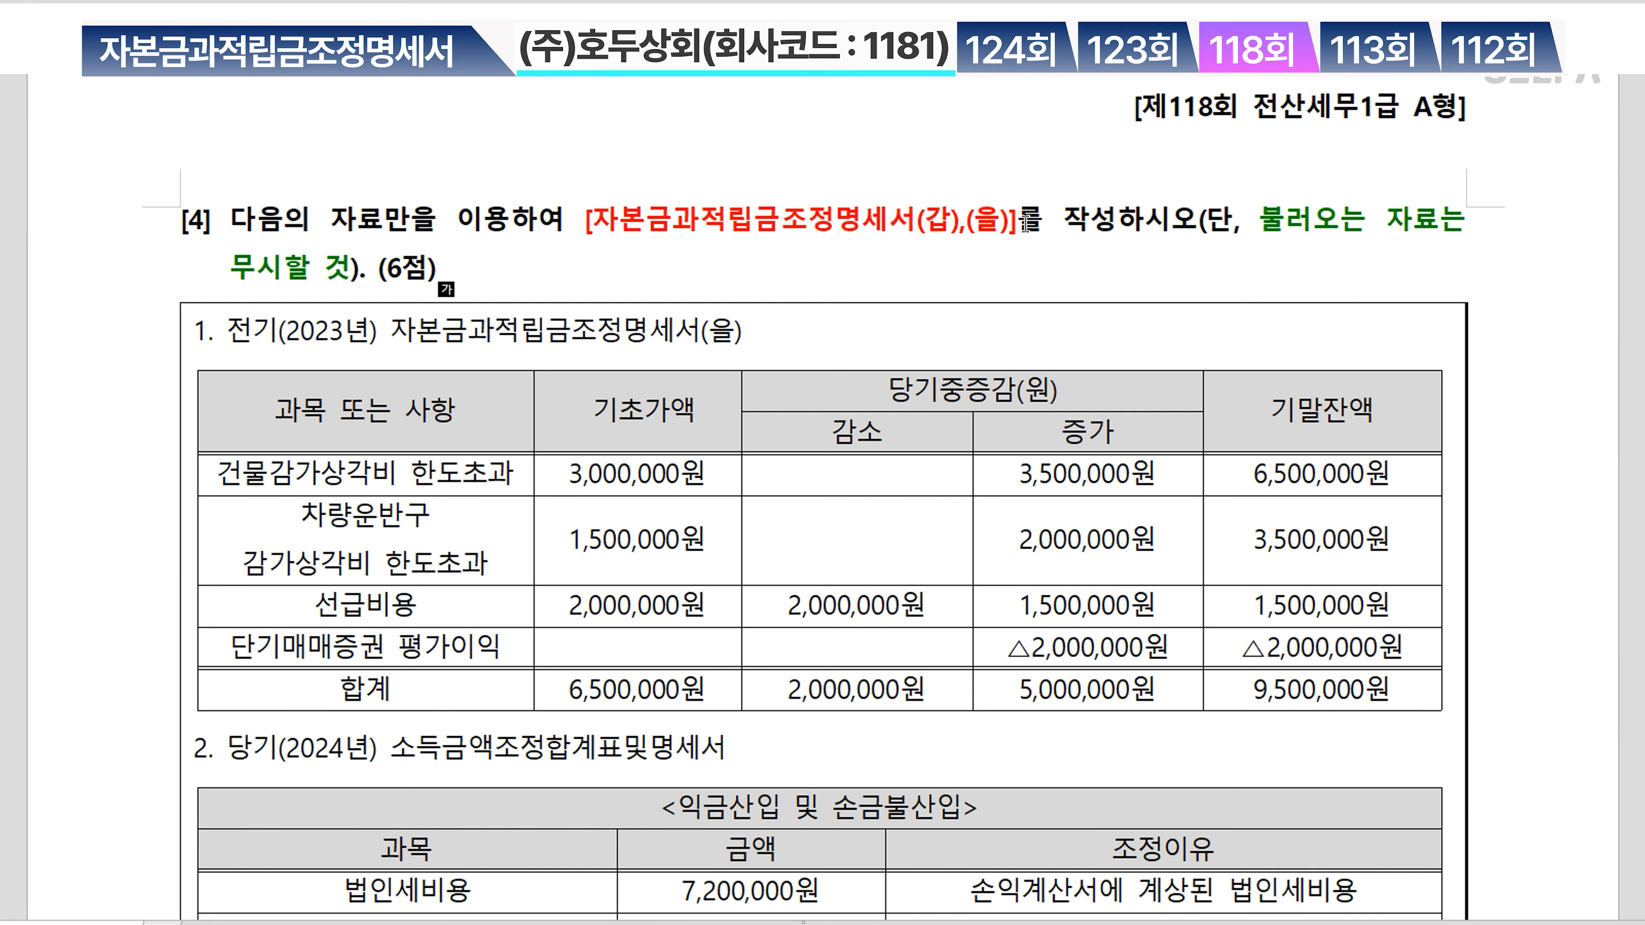
Add ">> 유보관리" after [자본금과적립금조정명세서(갑),(을)] in the question text and enlarge the word 유보관리
text(>> )
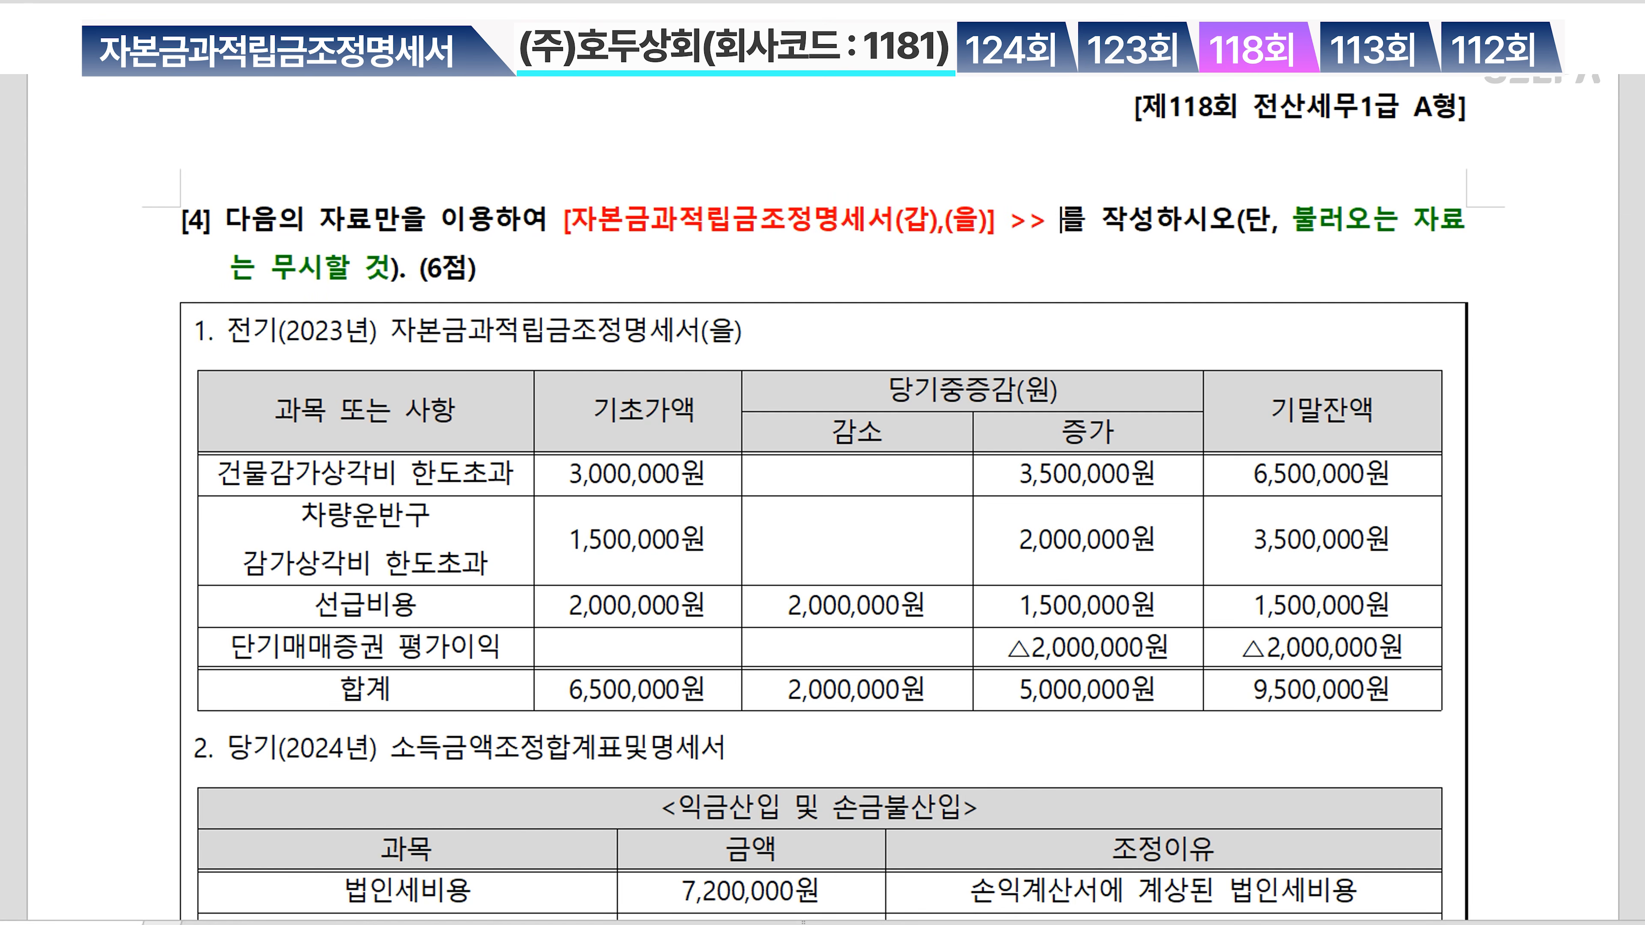
text(유보관리)
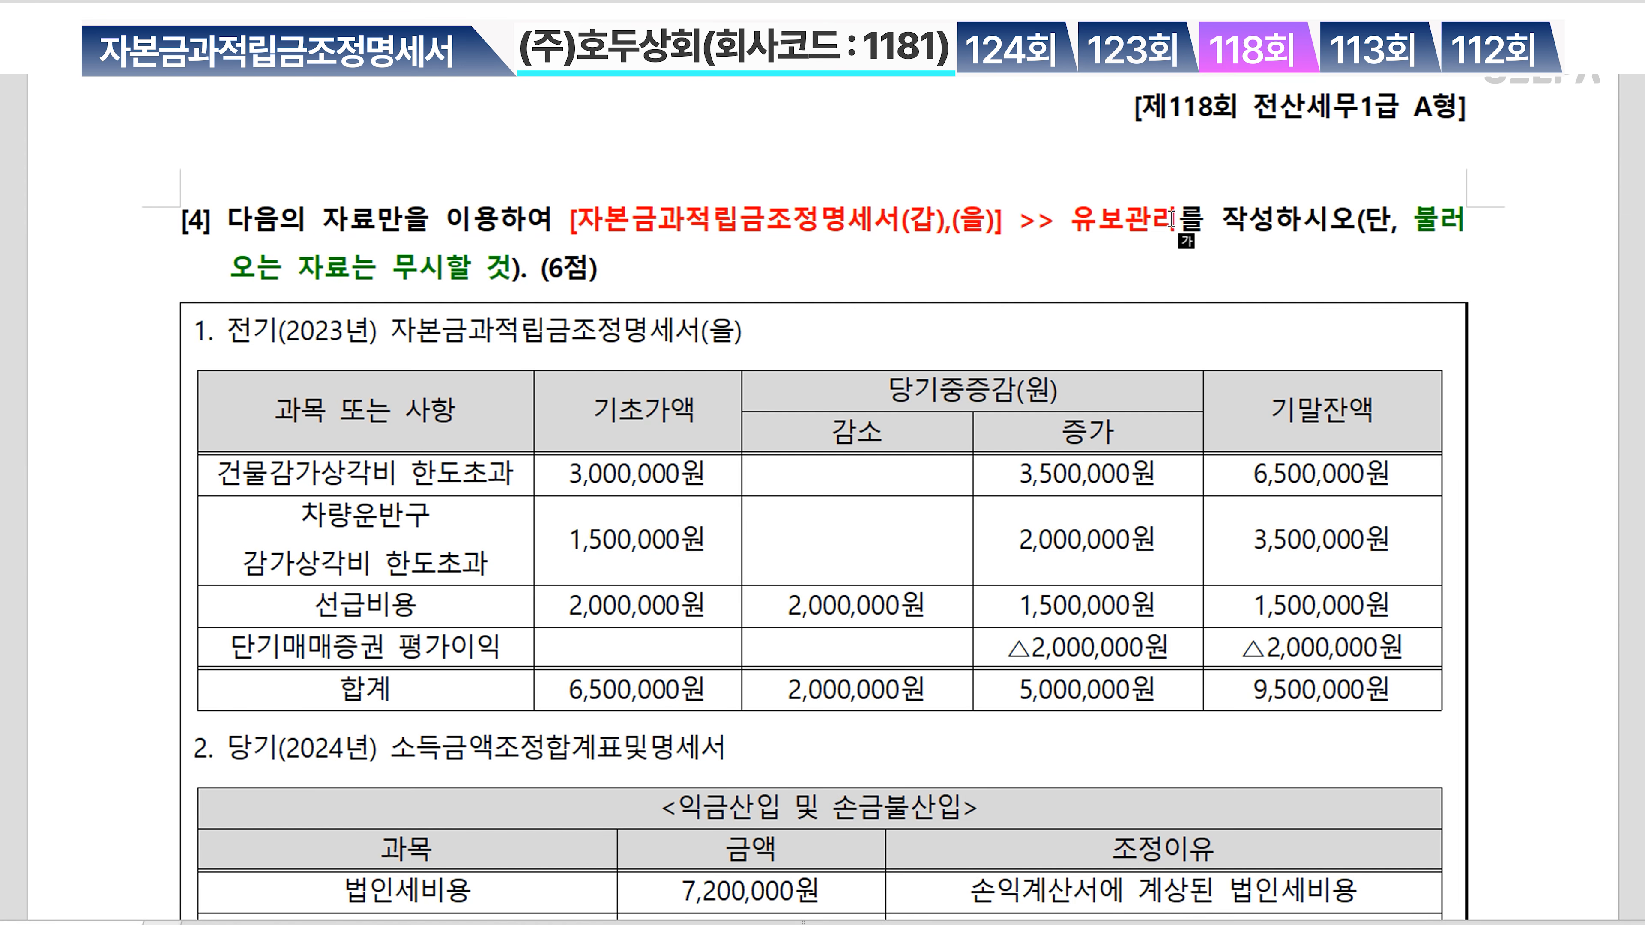
drag(1173, 218, 1071, 220)
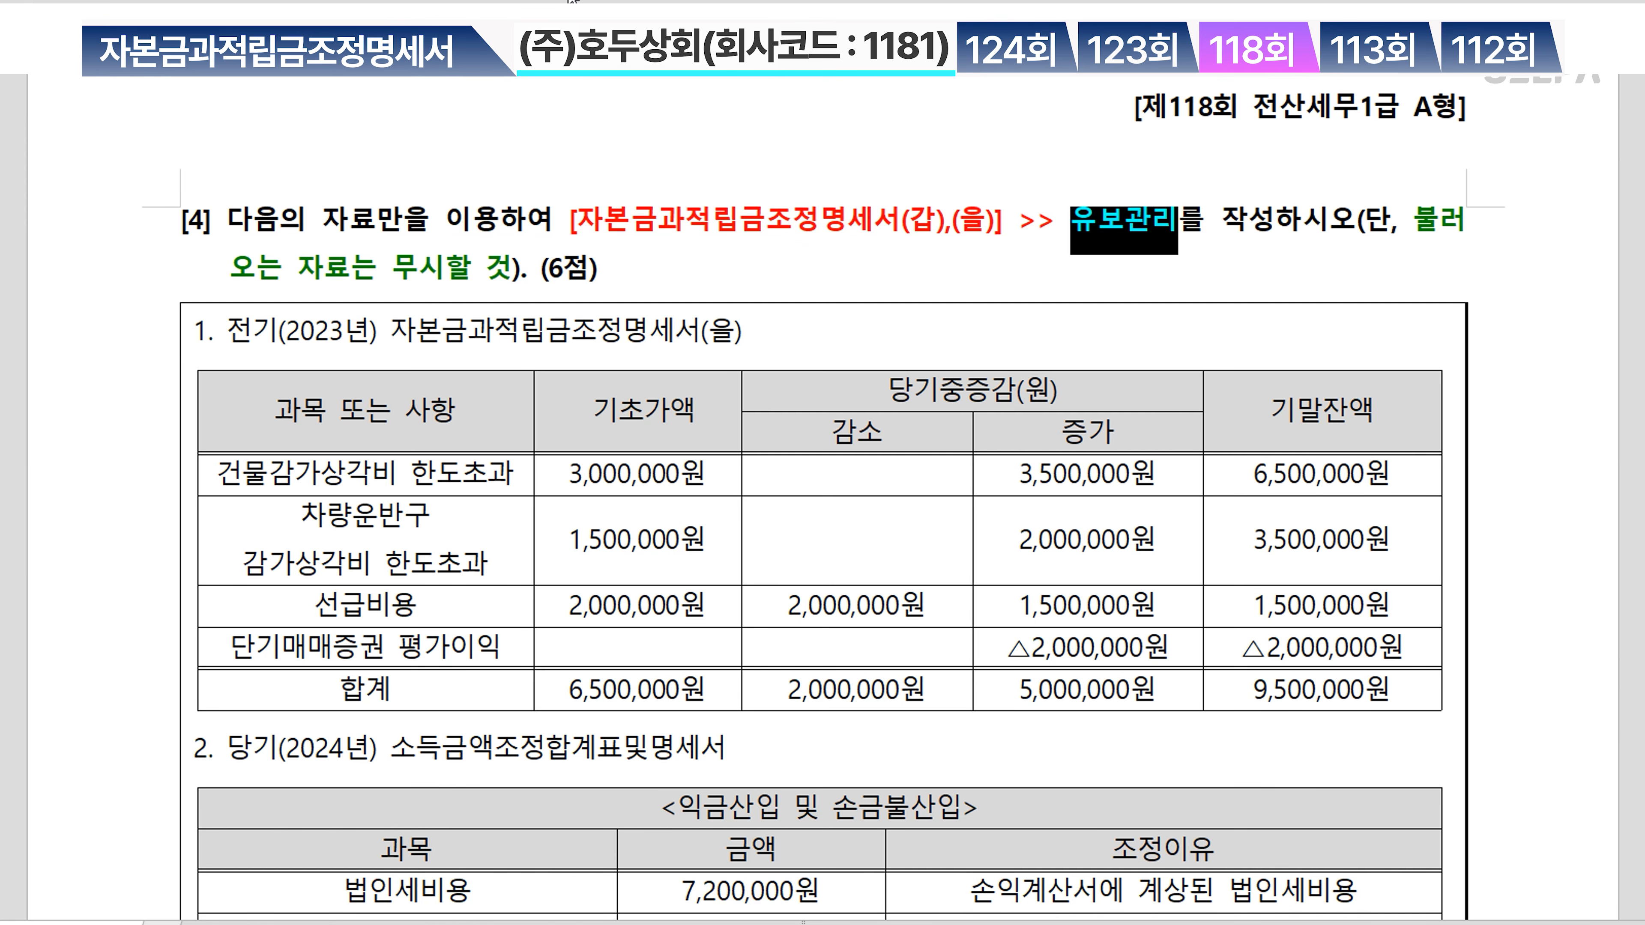
click(572, 2)
click(535, 219)
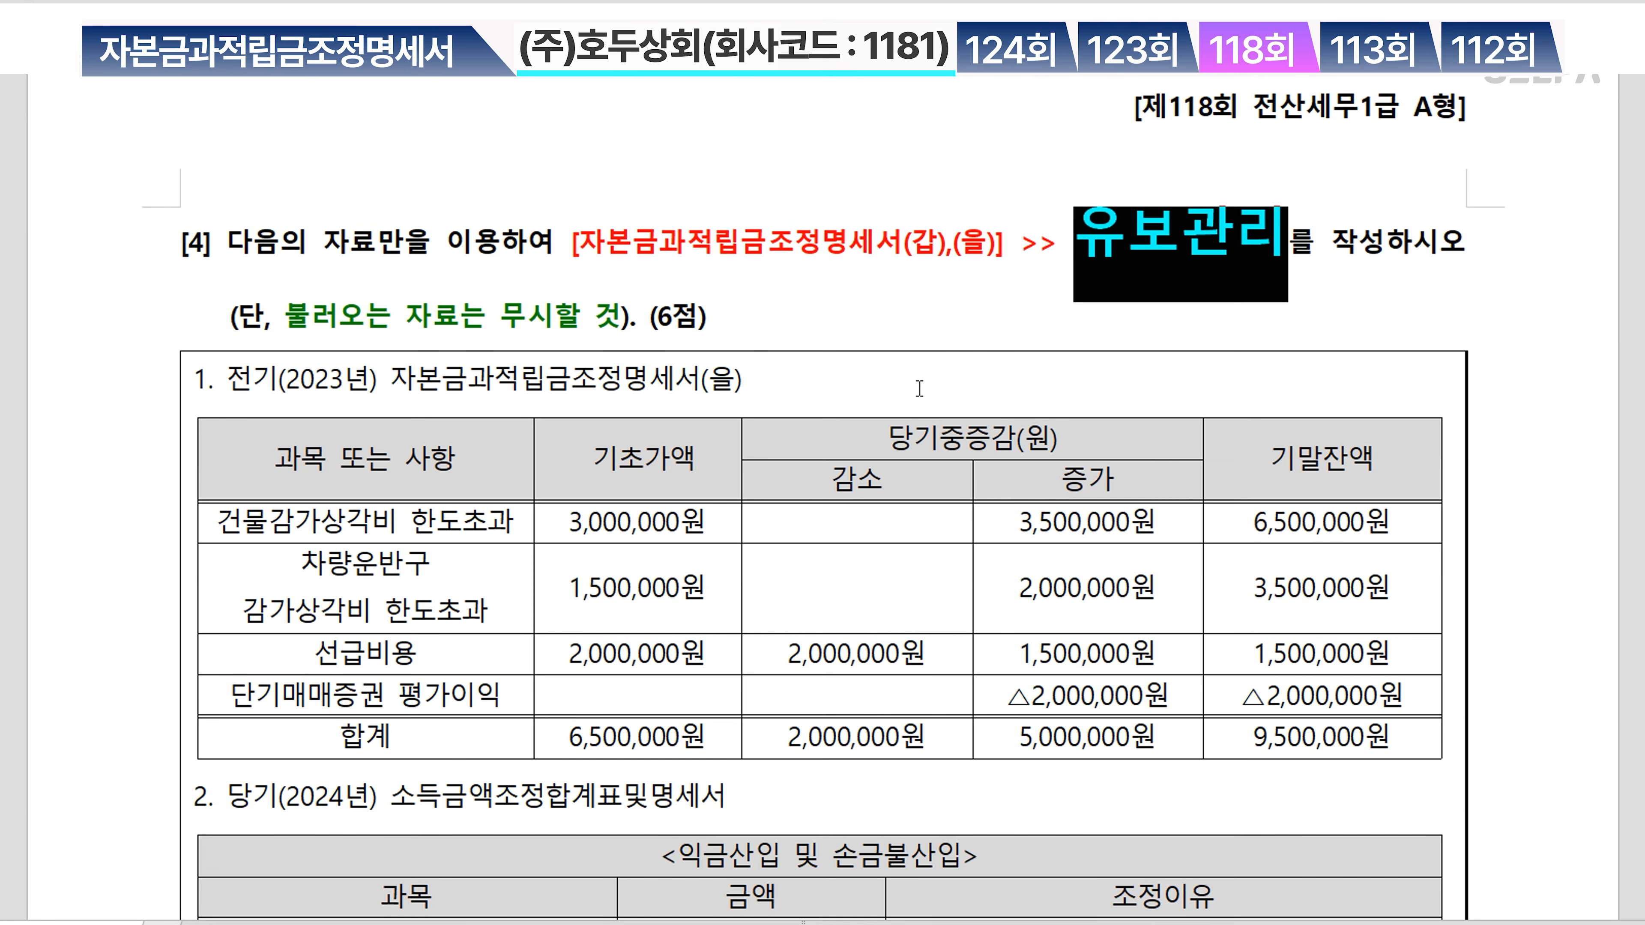
click(1002, 291)
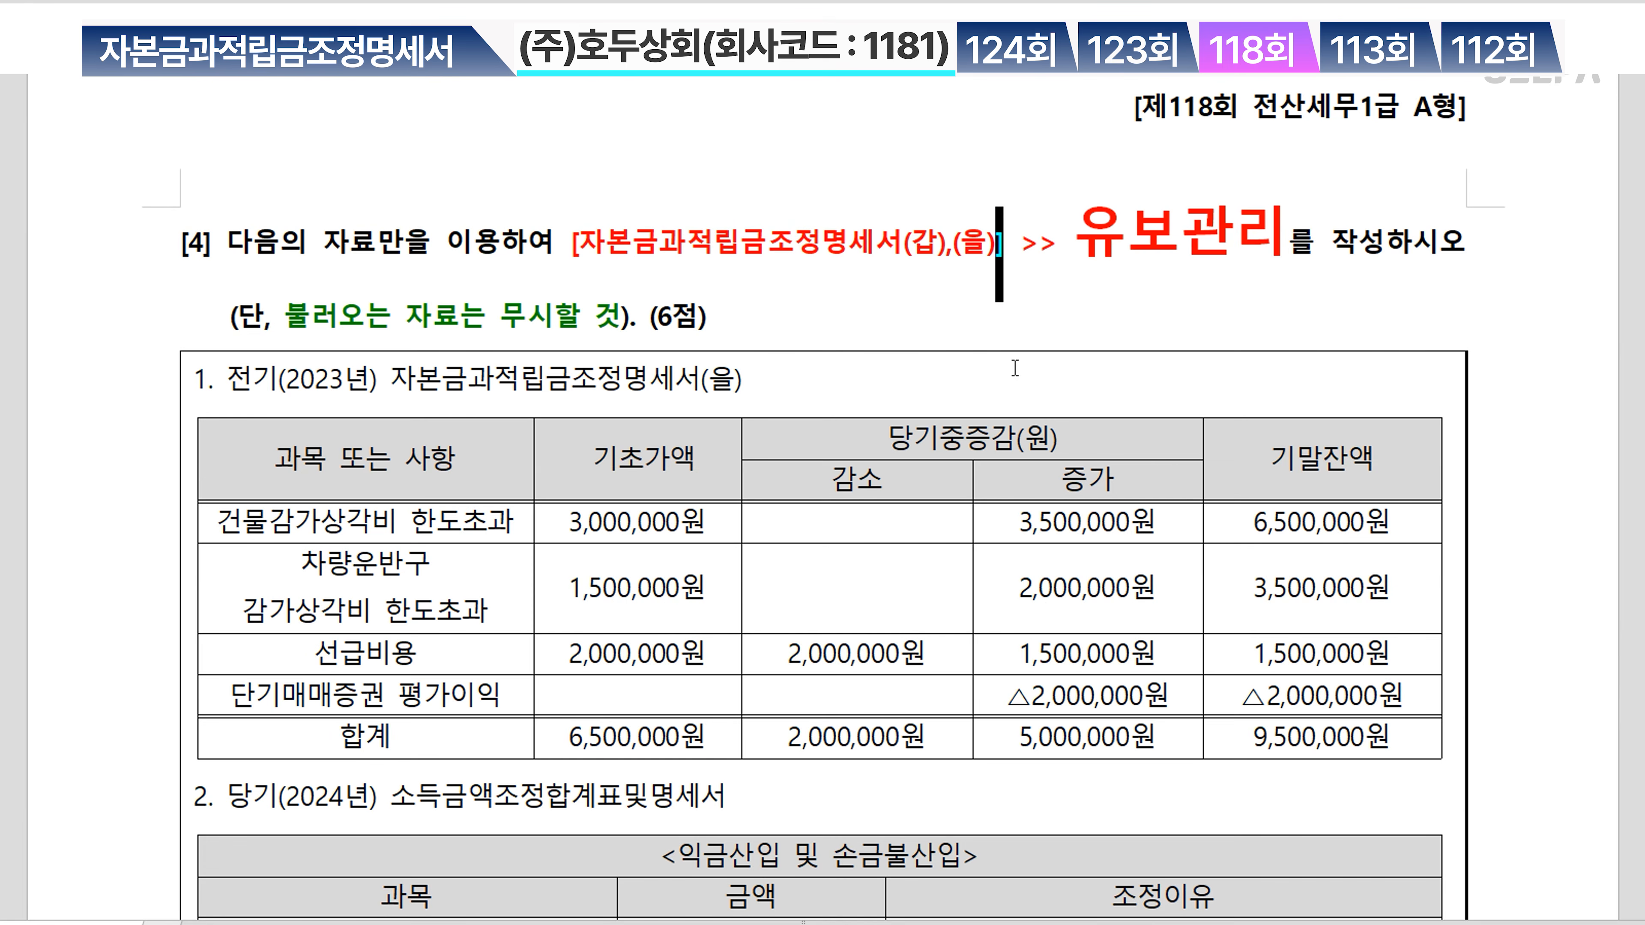
click(771, 258)
Switch to 케이렙 for company 1181 and open the 자본금과적립금조정명세서 form by searching the menu names
scroll(960, 357, down, 1)
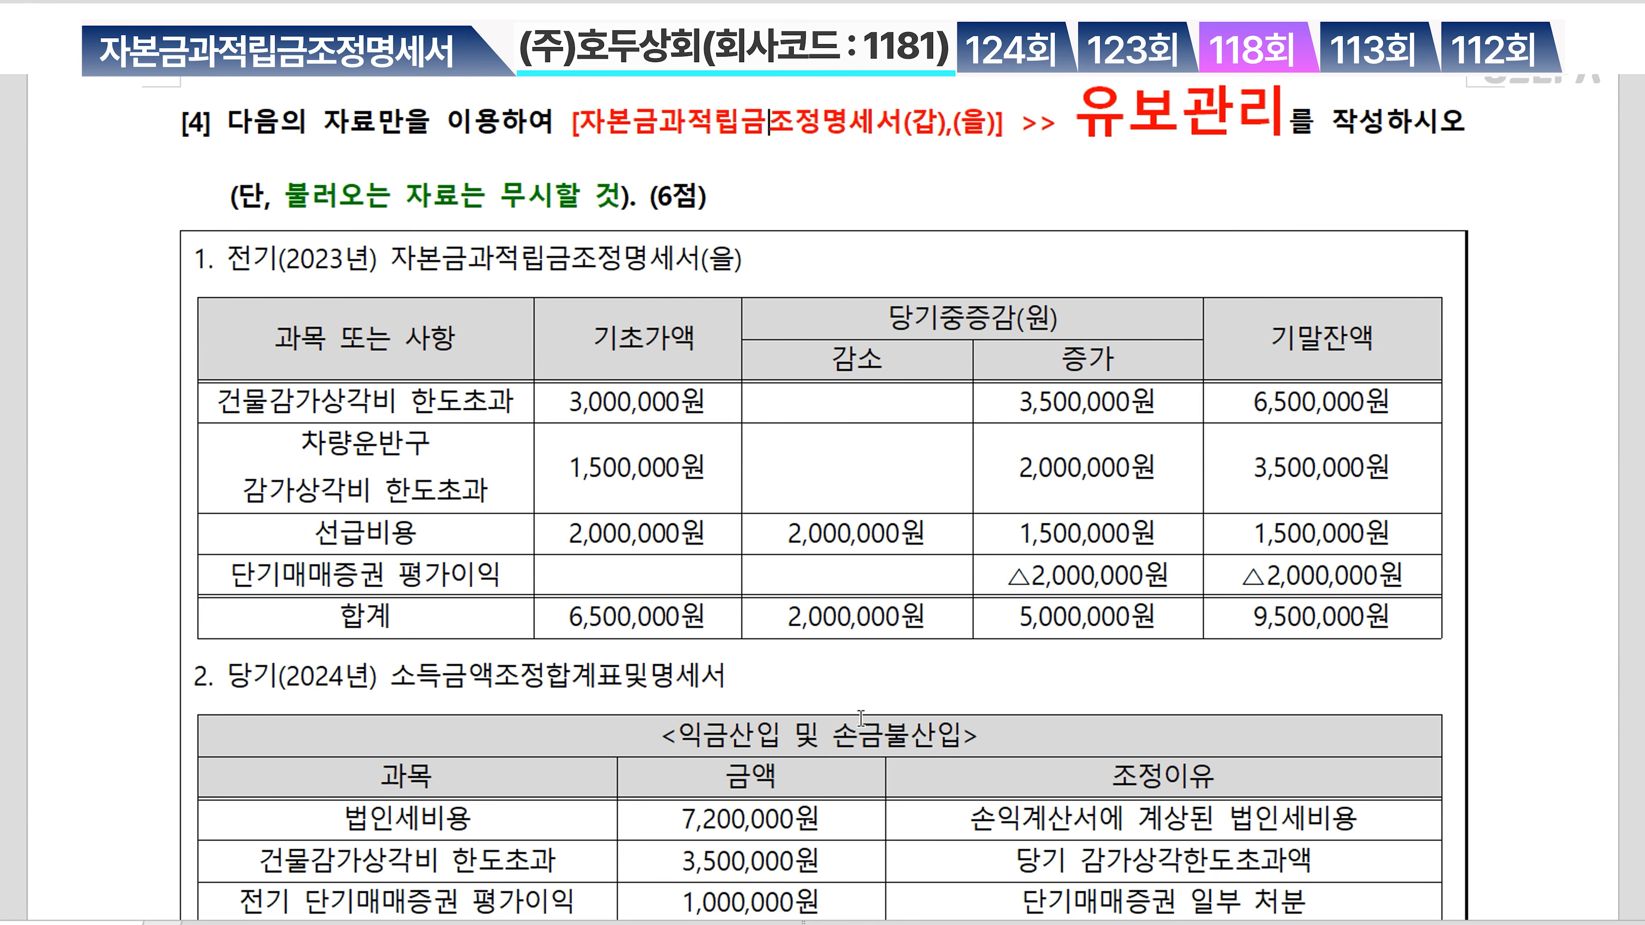
click(718, 924)
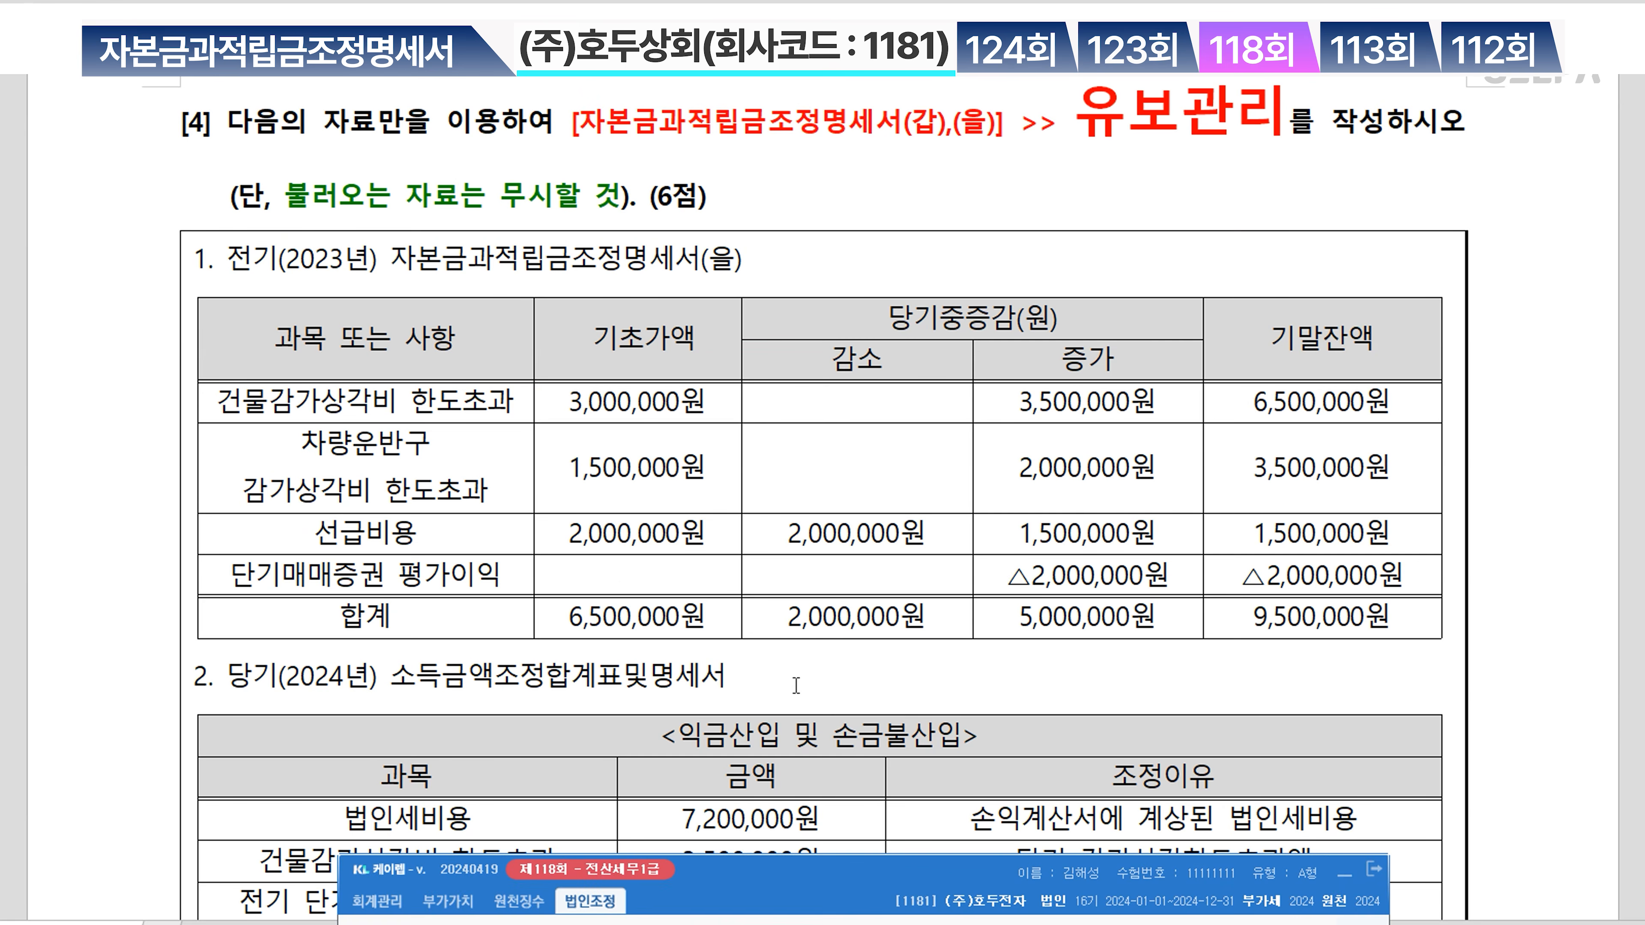
key(Return)
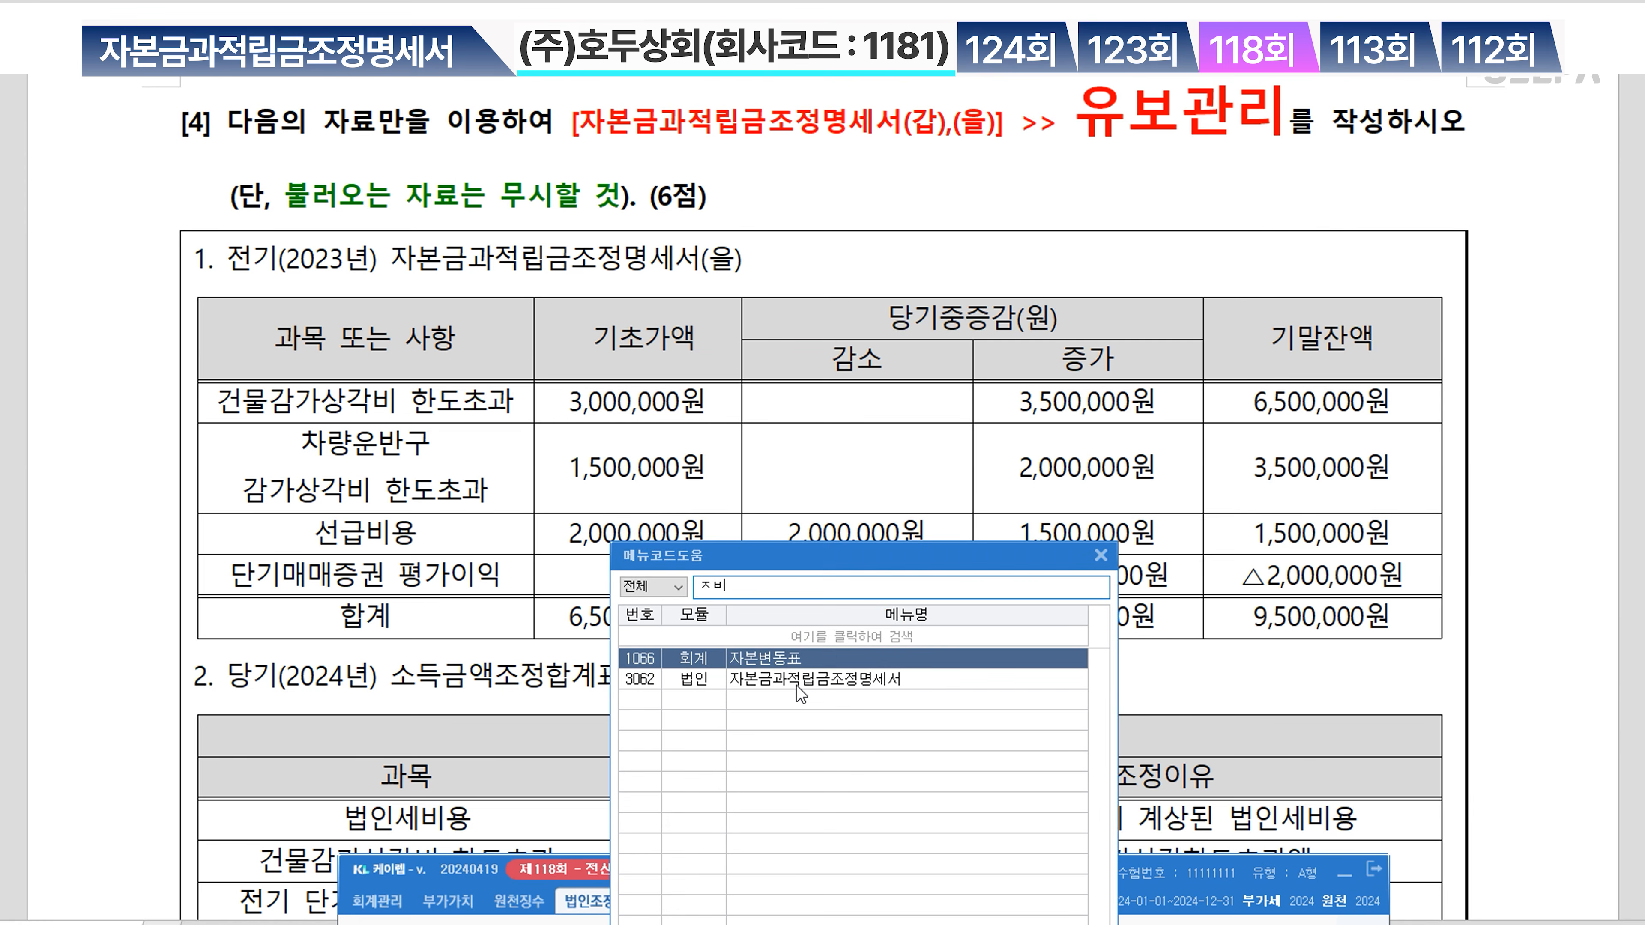
key(Down)
key(Return)
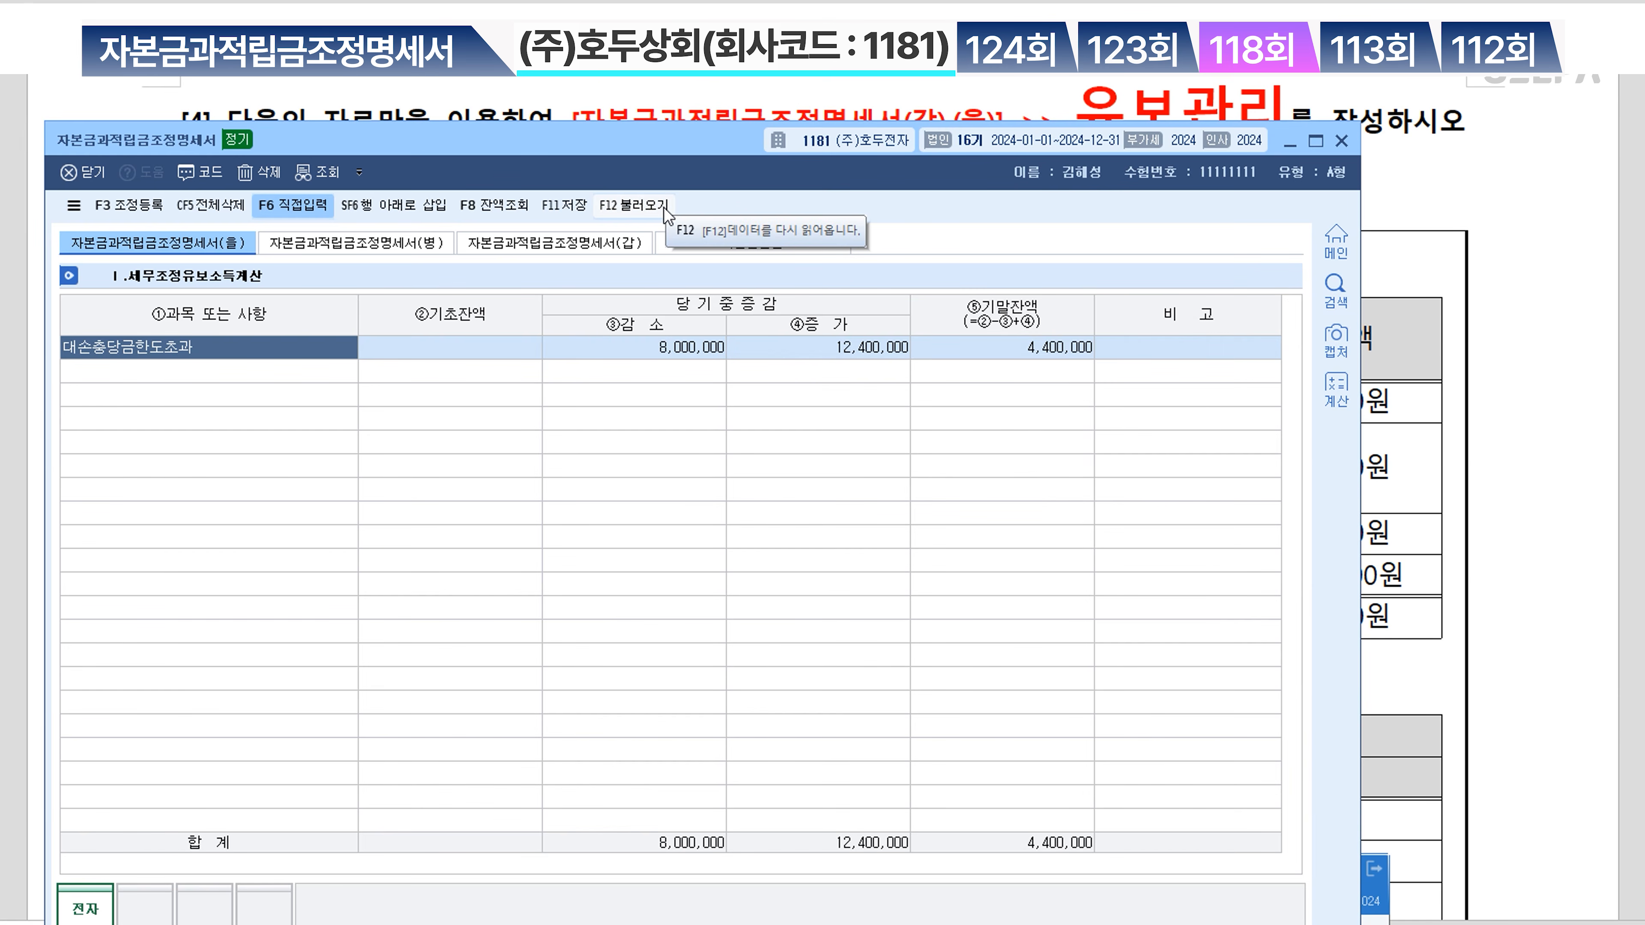
Delete the loaded 대손충당금한도초과 row from the 을 statement and place the form below the question's table header
drag(595, 160, 753, 330)
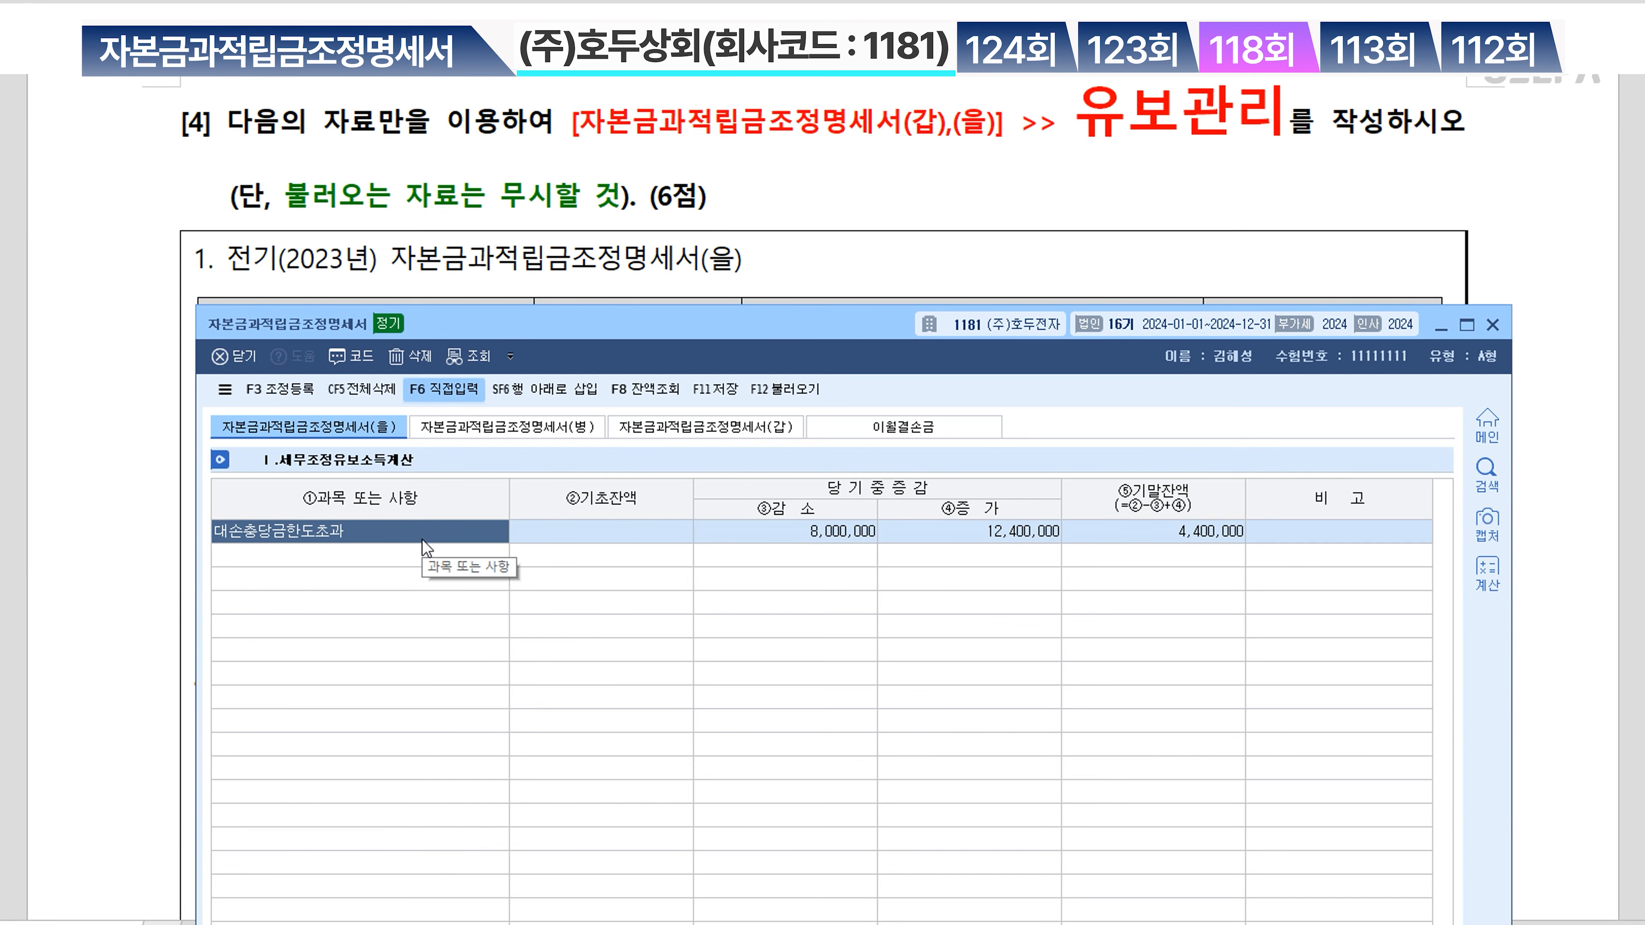
key(F5)
click(829, 777)
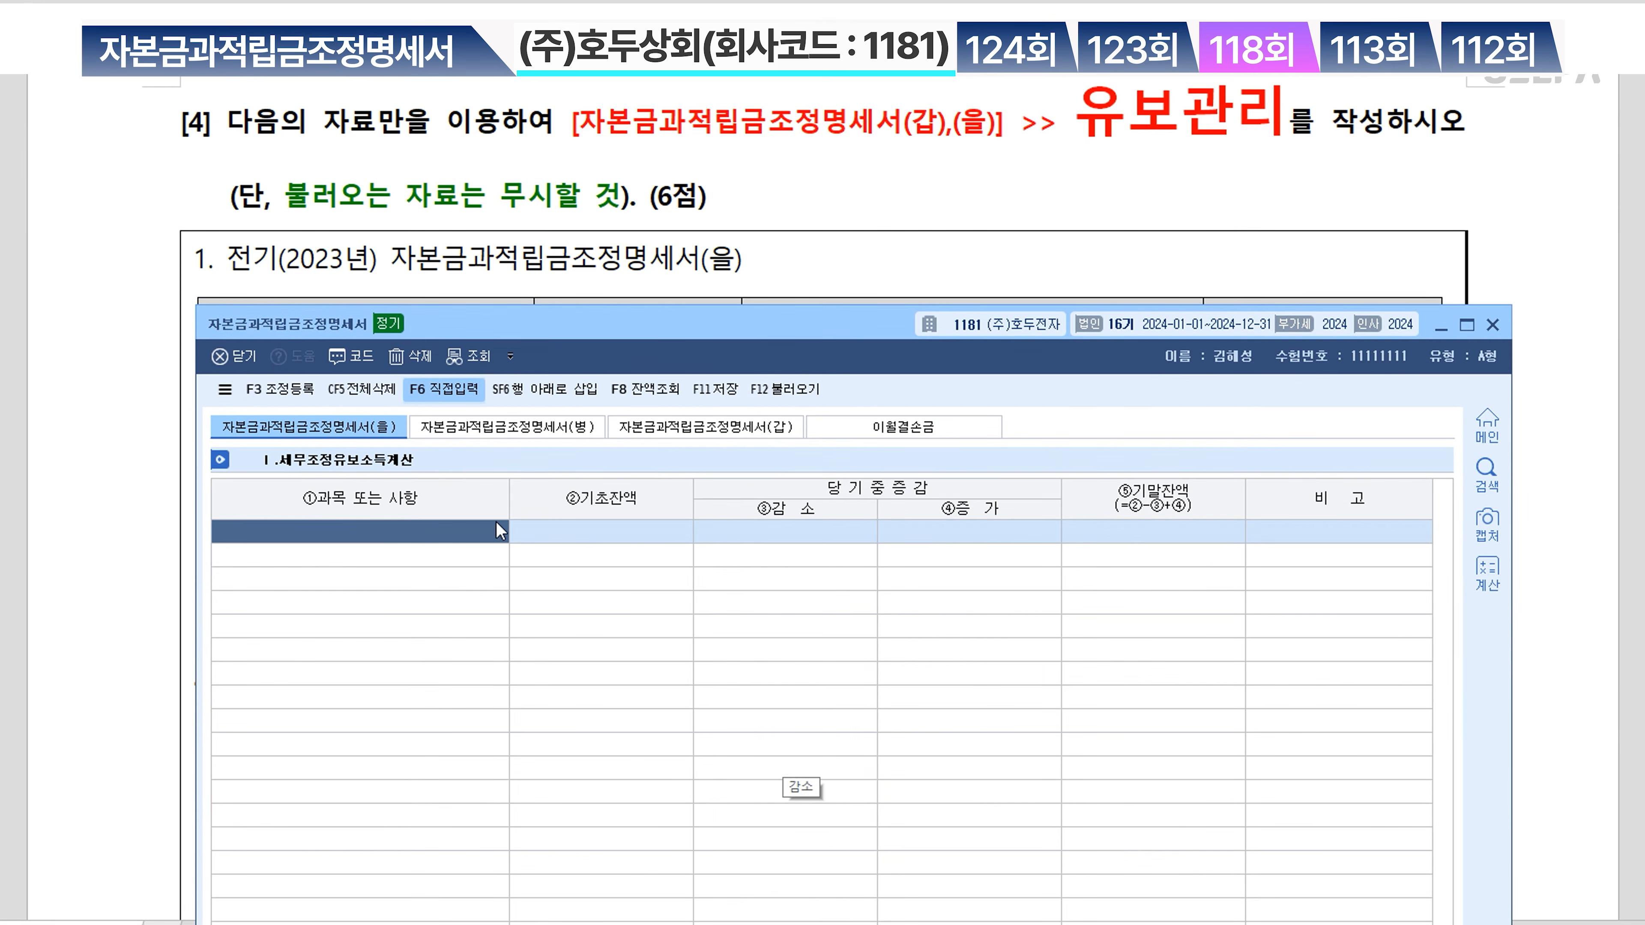
drag(834, 347, 829, 436)
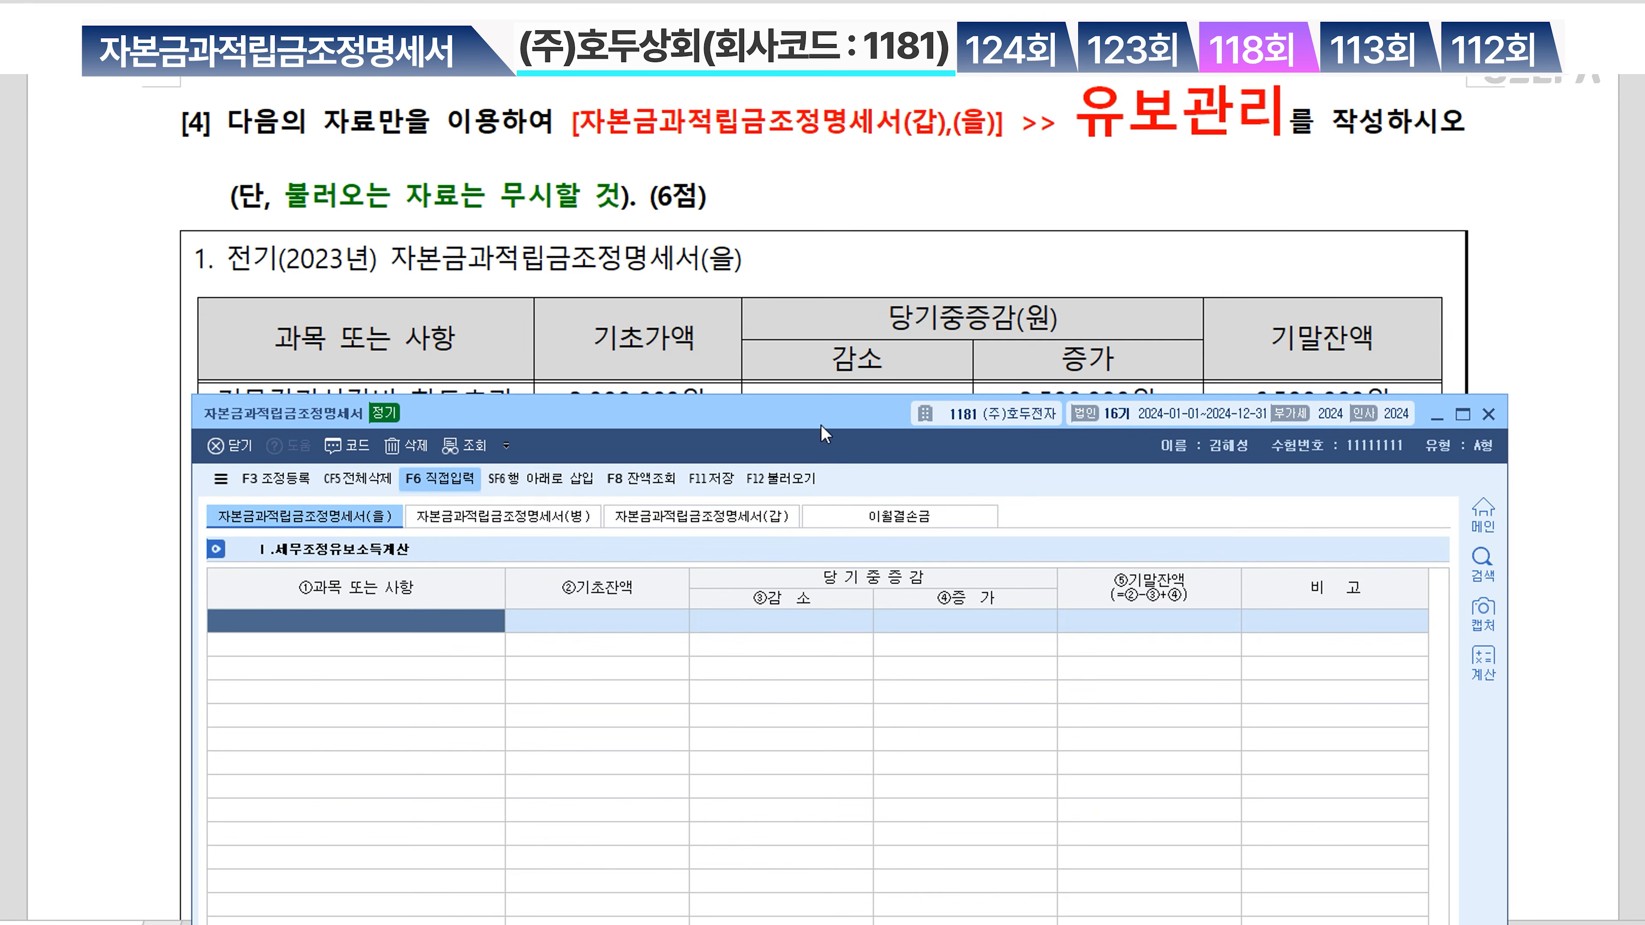
Look through the 병, 갑 and 이월결손금 pages of the form and return to 자본금과적립금조정명세서(을)
click(564, 517)
click(690, 517)
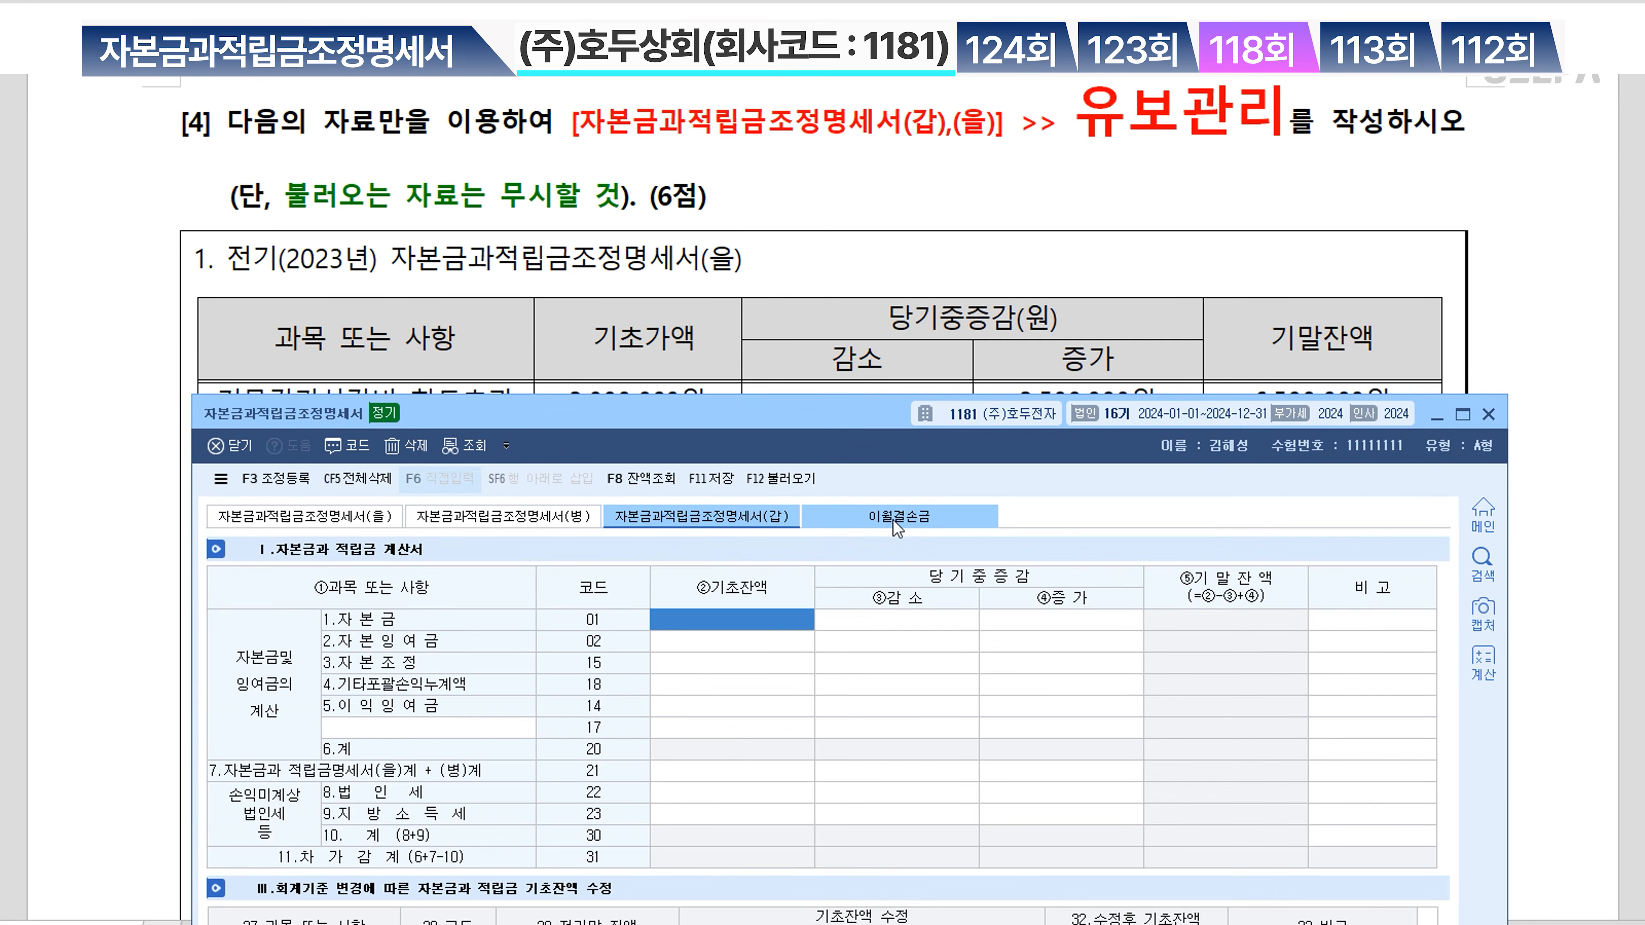
click(894, 518)
click(706, 519)
click(550, 518)
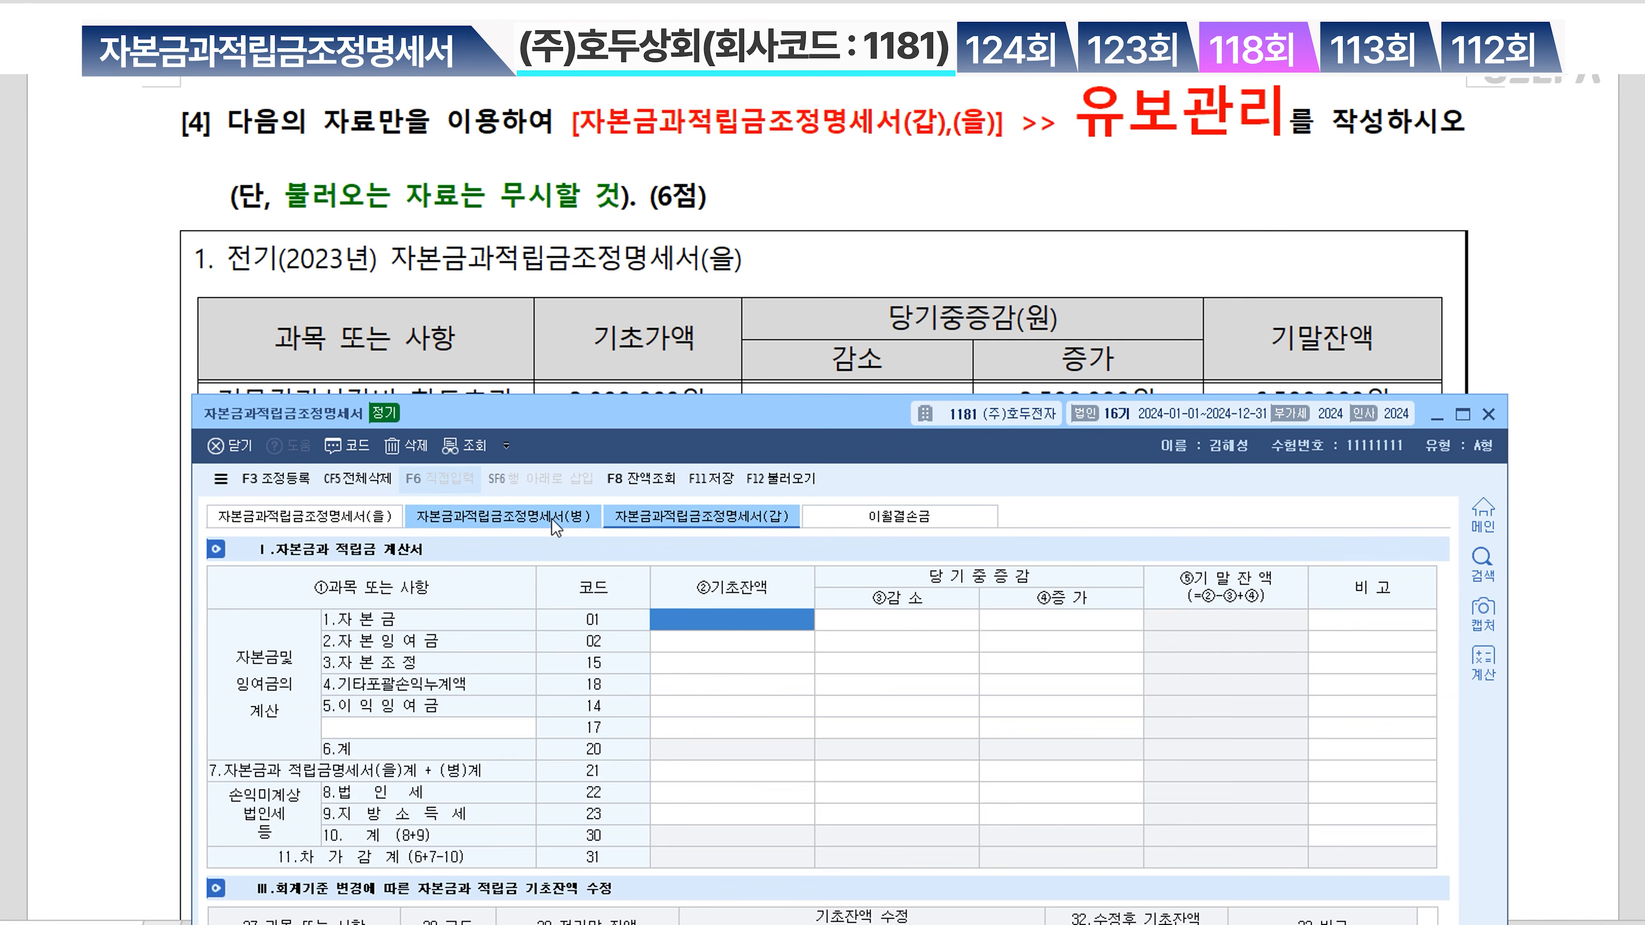
click(341, 519)
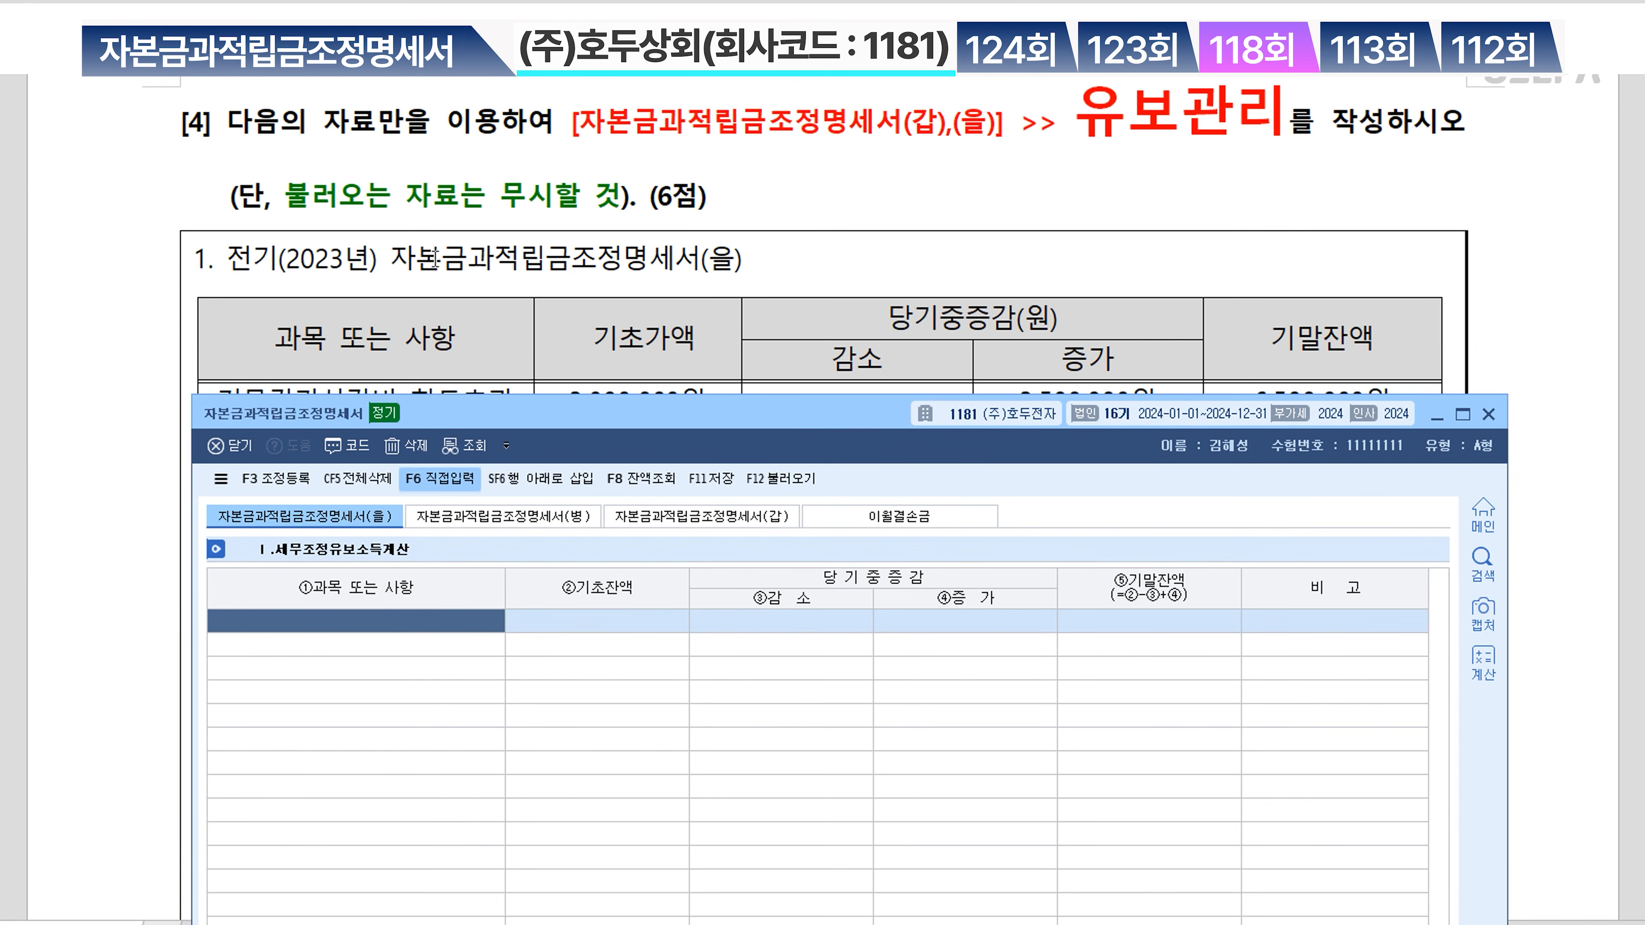
Switch to the question document and colour 전기(2023년) red in the first table's heading
scroll(434, 258, down, 3)
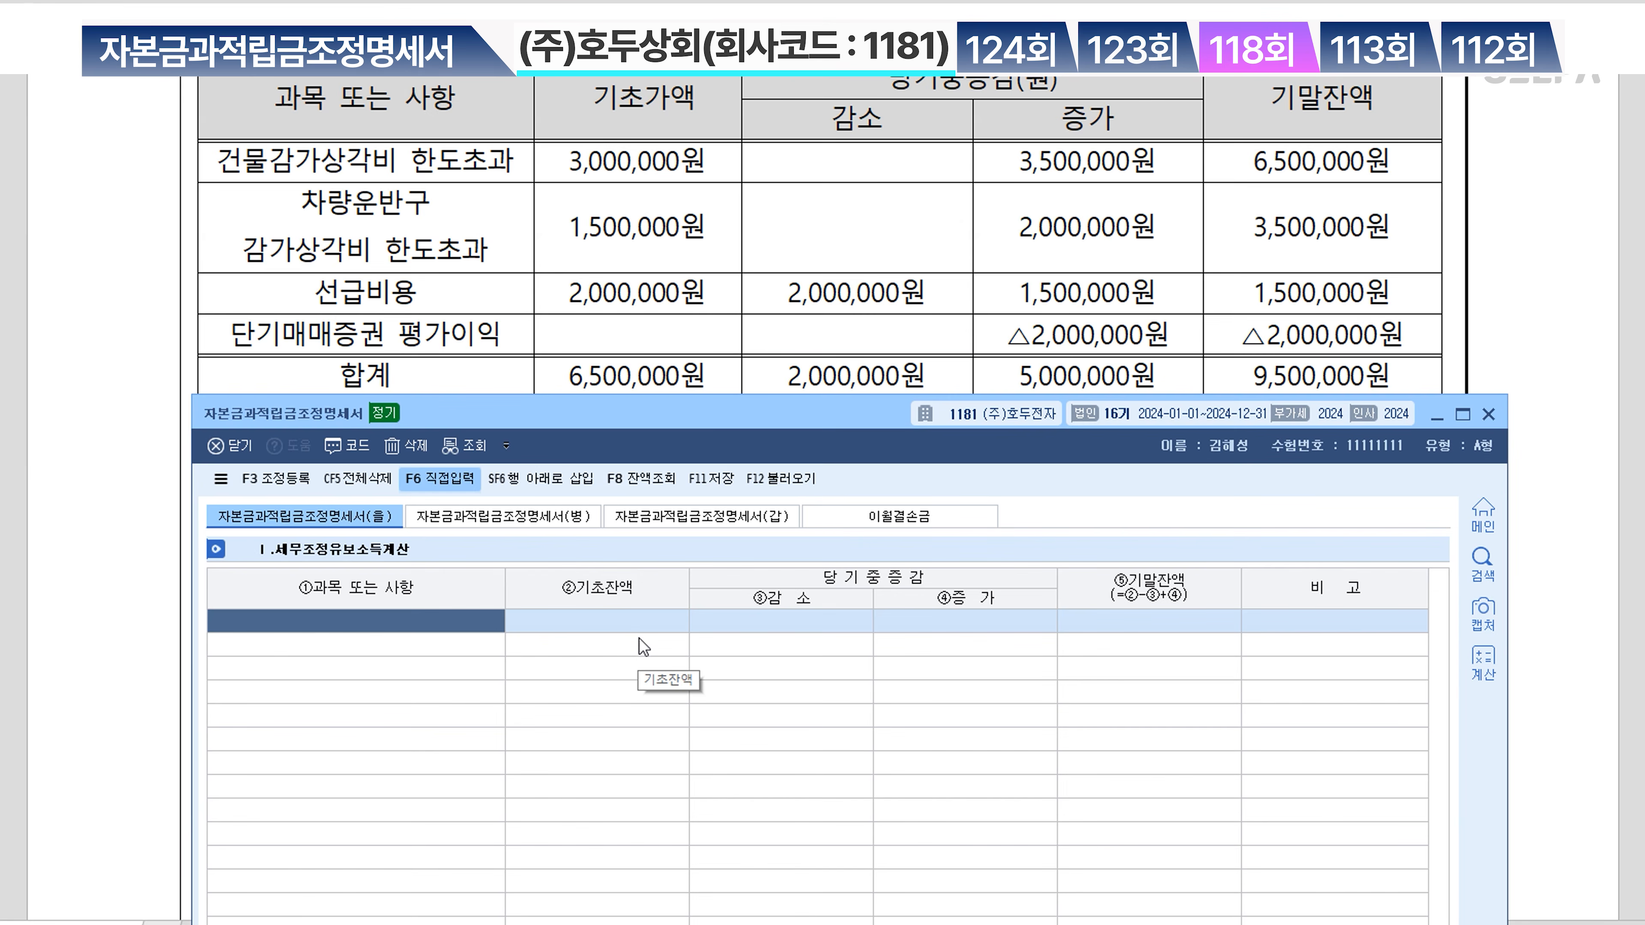
click(683, 250)
scroll(720, 249, up, 2)
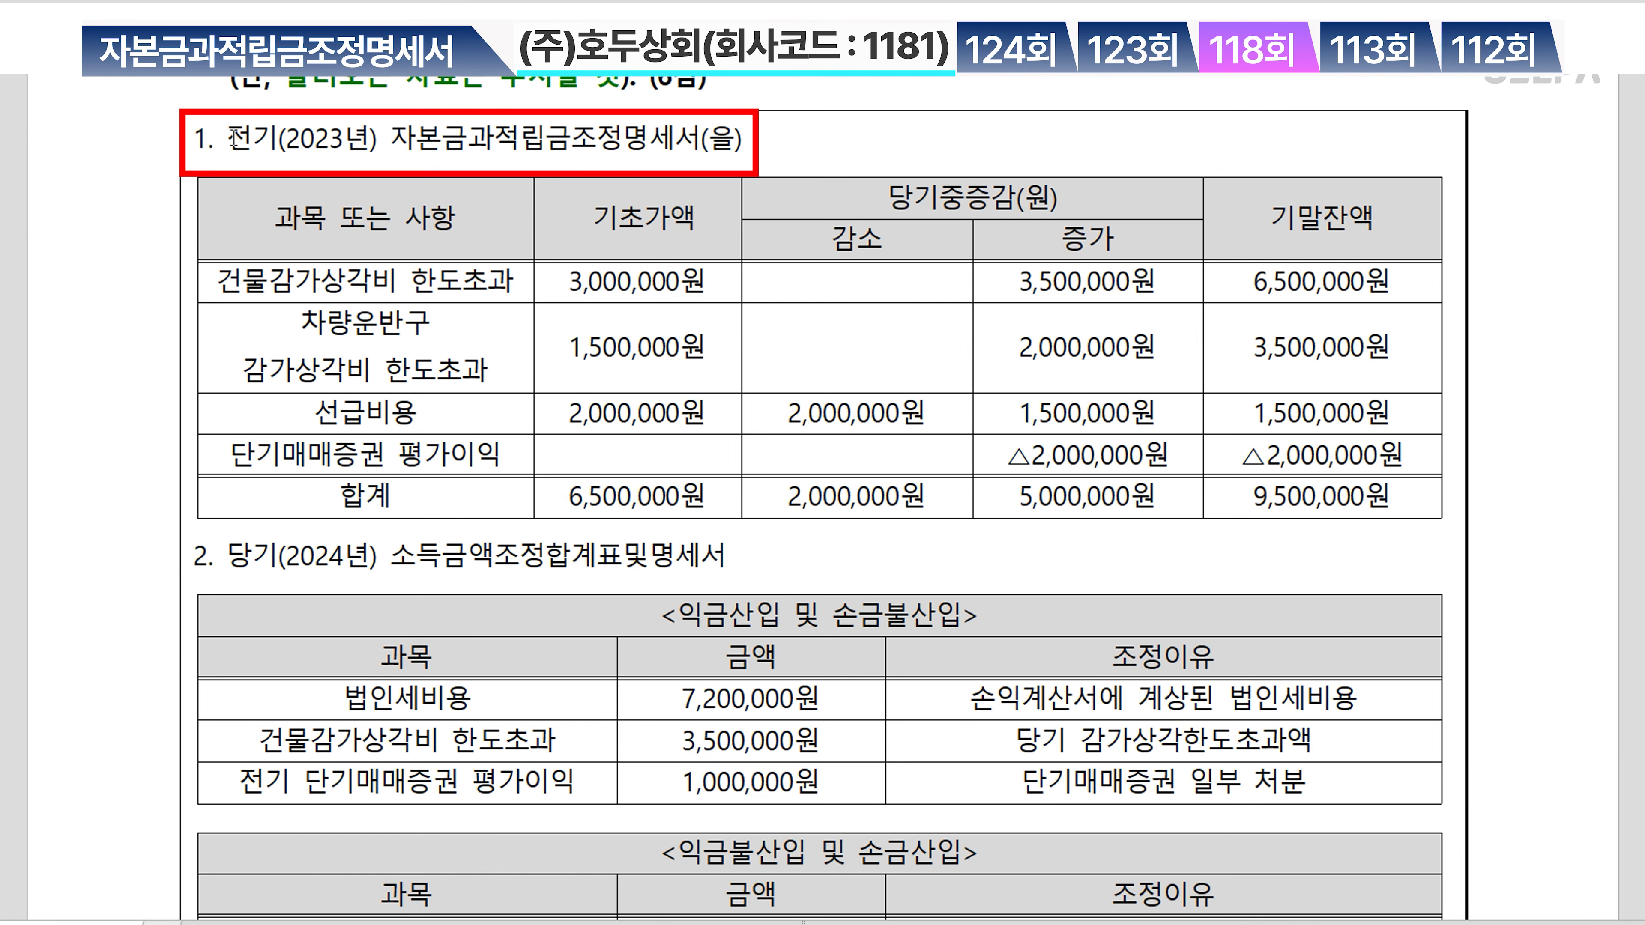
drag(233, 139, 375, 139)
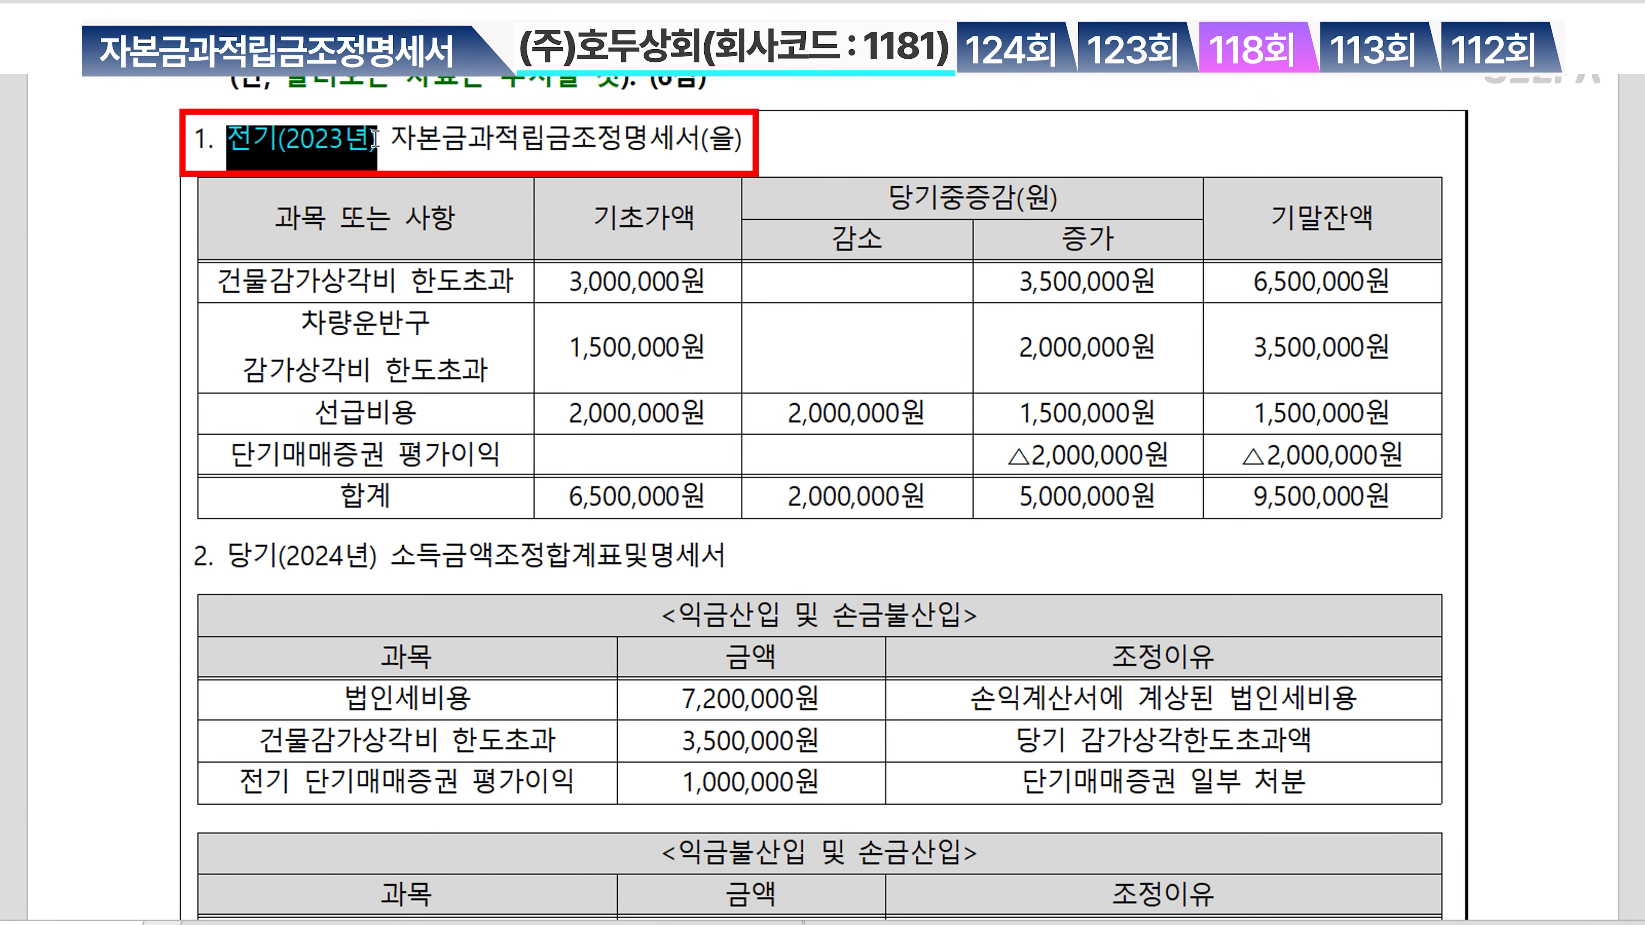
Make the 기말잔액 column blue and bold in the 전기 table, from its header through the 단기매매증권 평가이익 row
drag(1318, 227, 1331, 458)
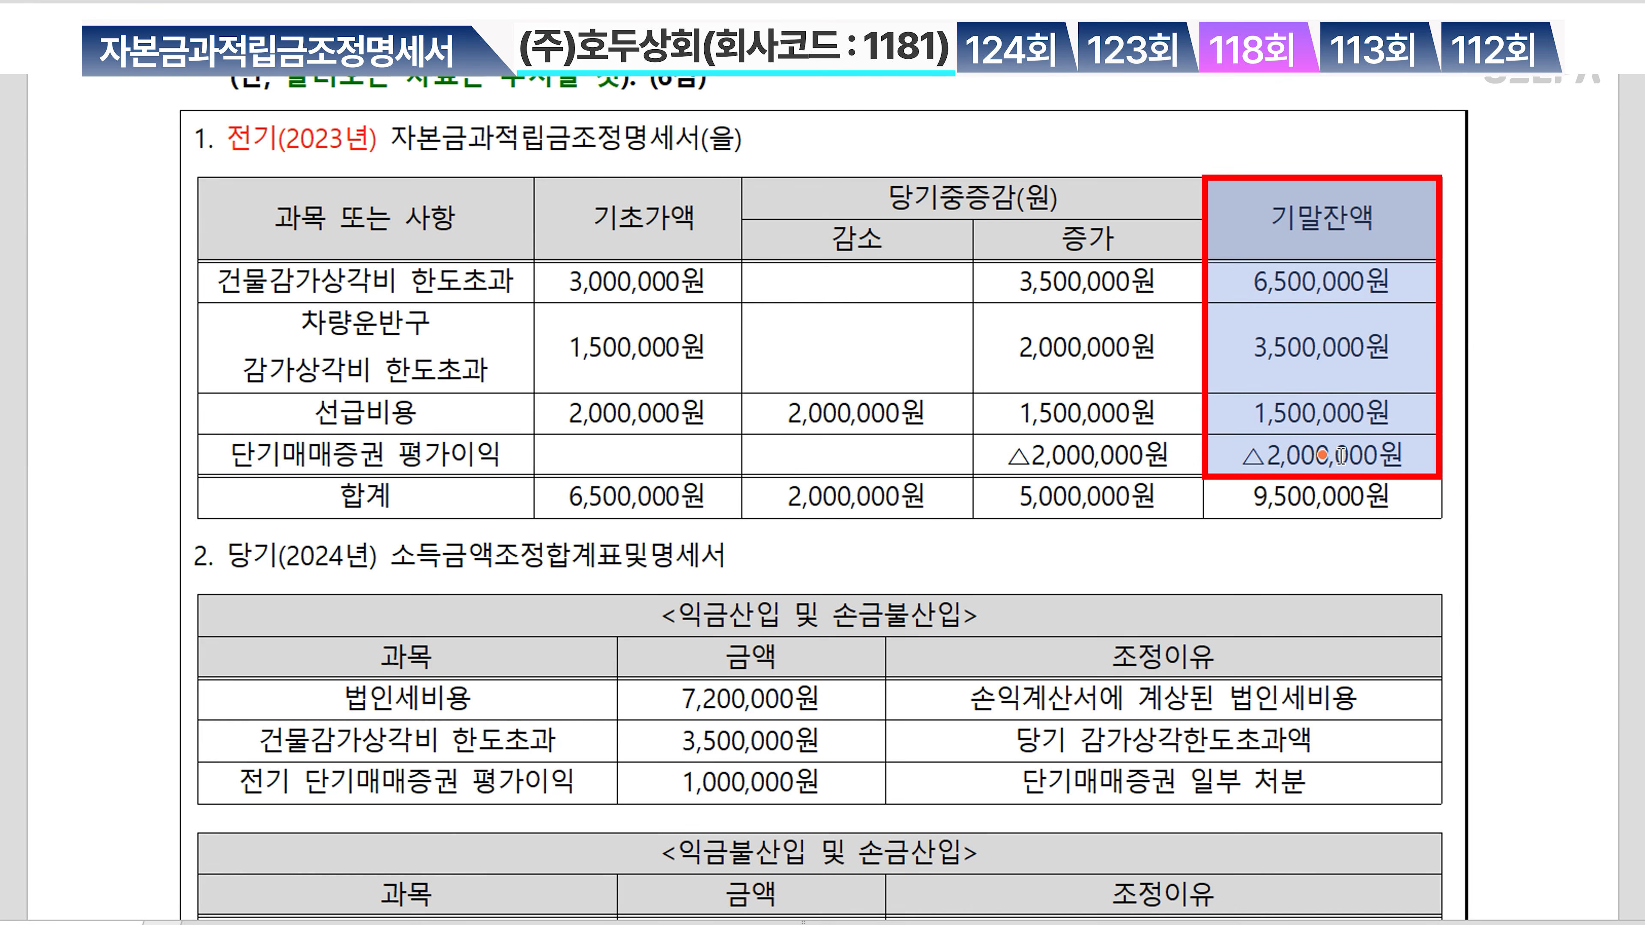
key(ctrl+m)
key(b)
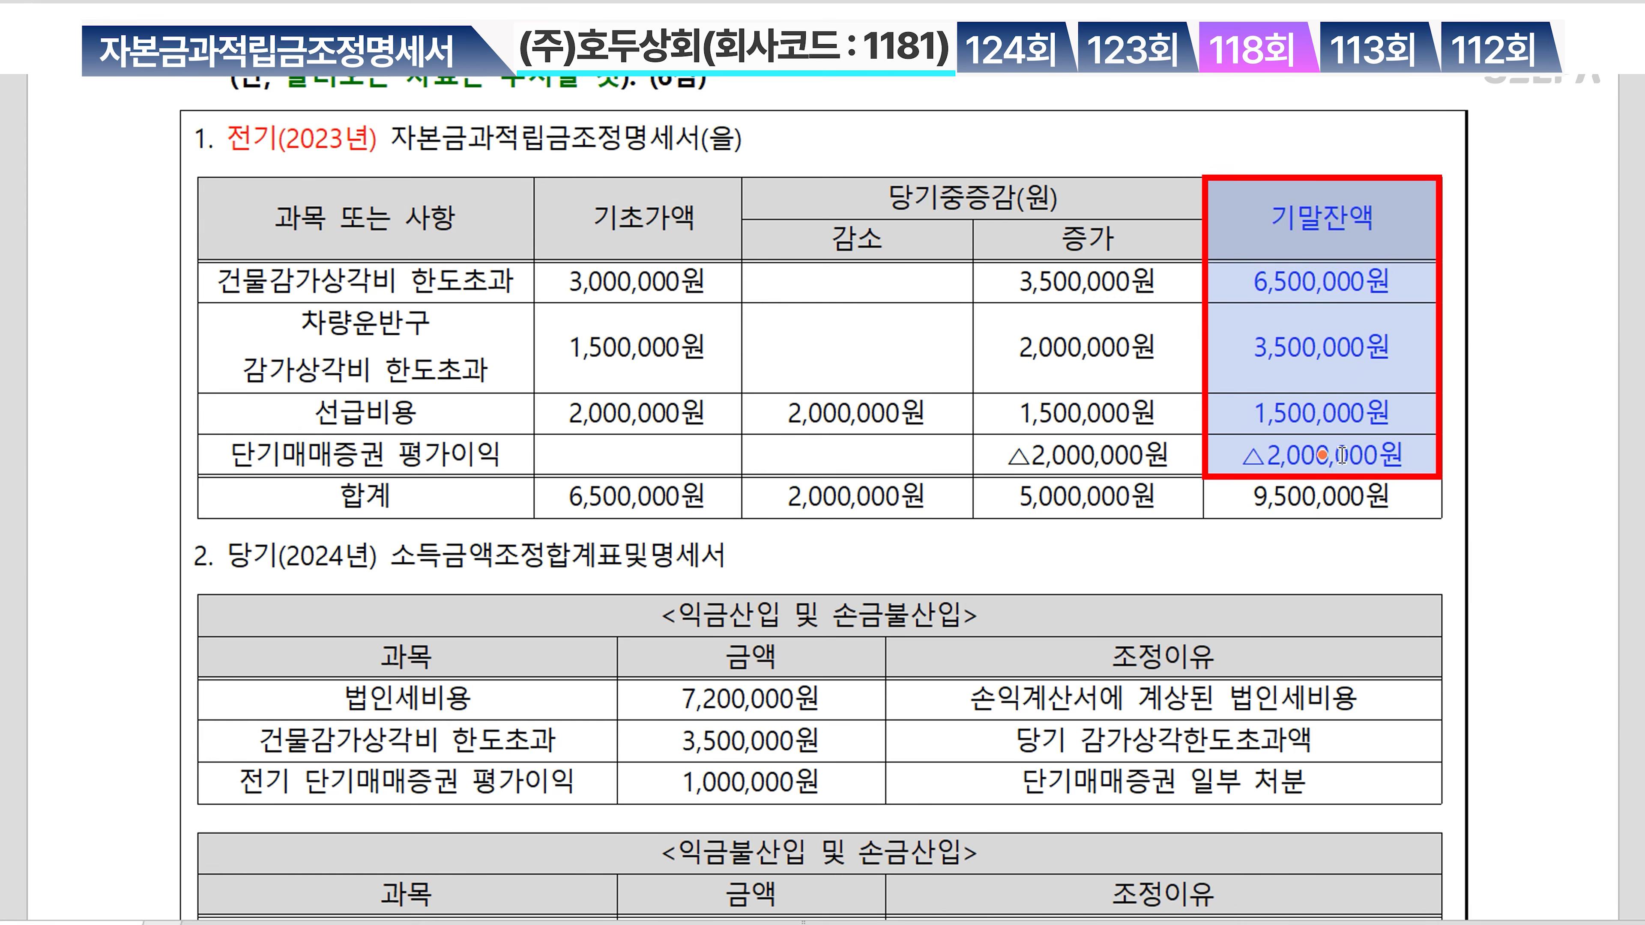
key(ctrl+b)
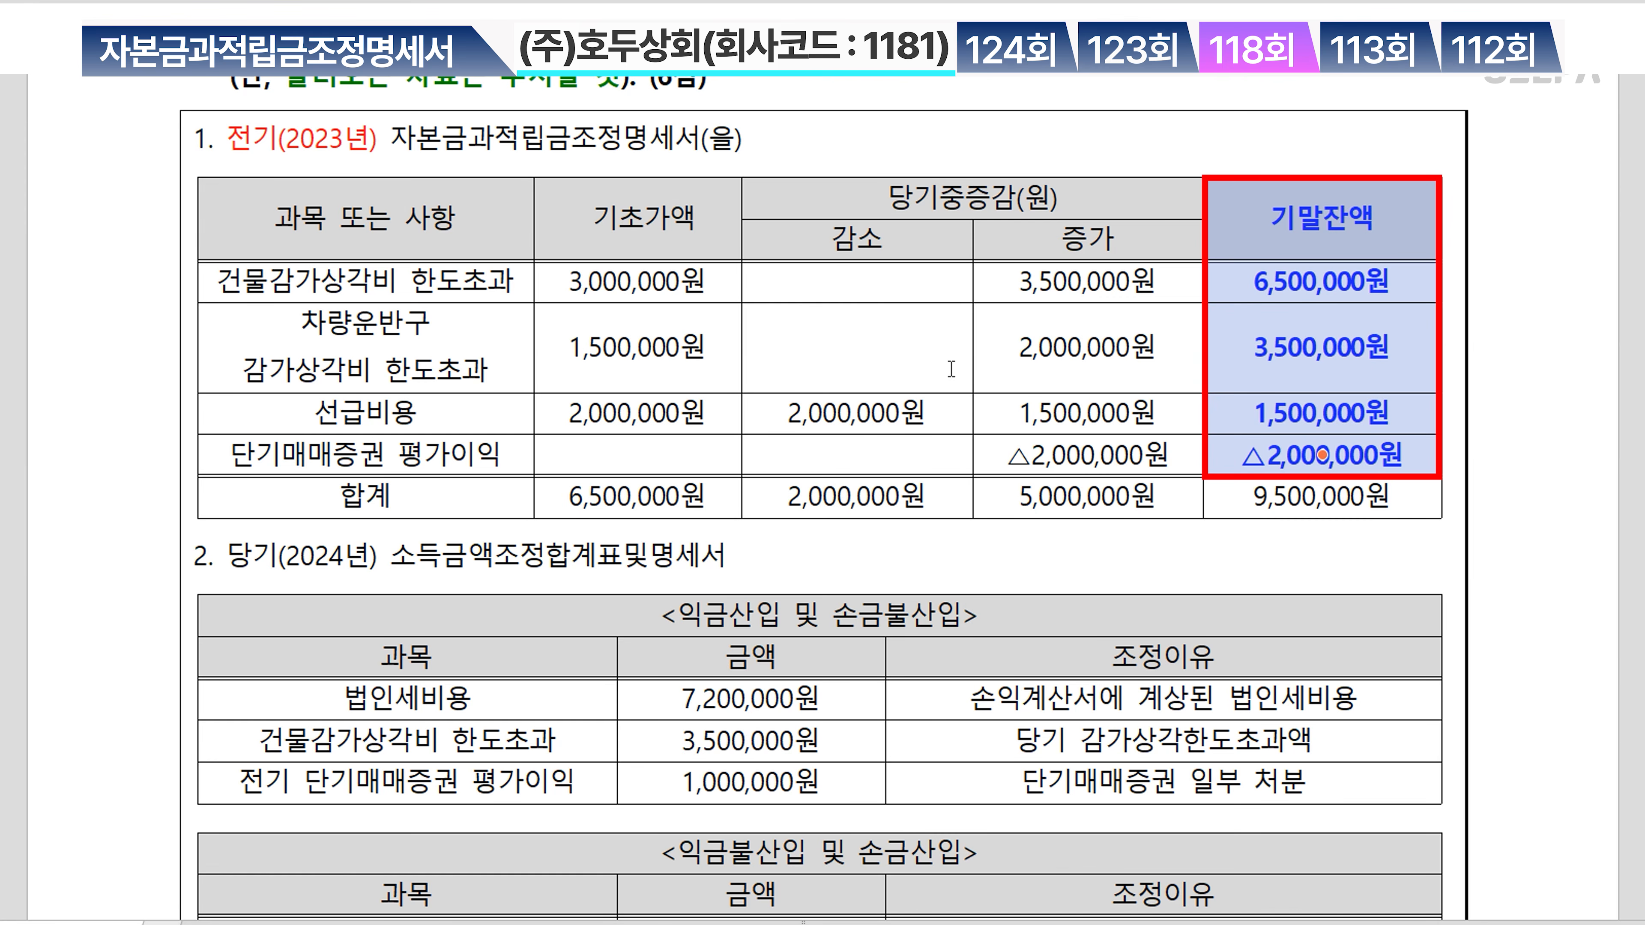
Strike through the 기초가액 and 당기중증감 감소 and 증가 columns of the 전기 table, including the 합계 row
drag(623, 227, 1039, 497)
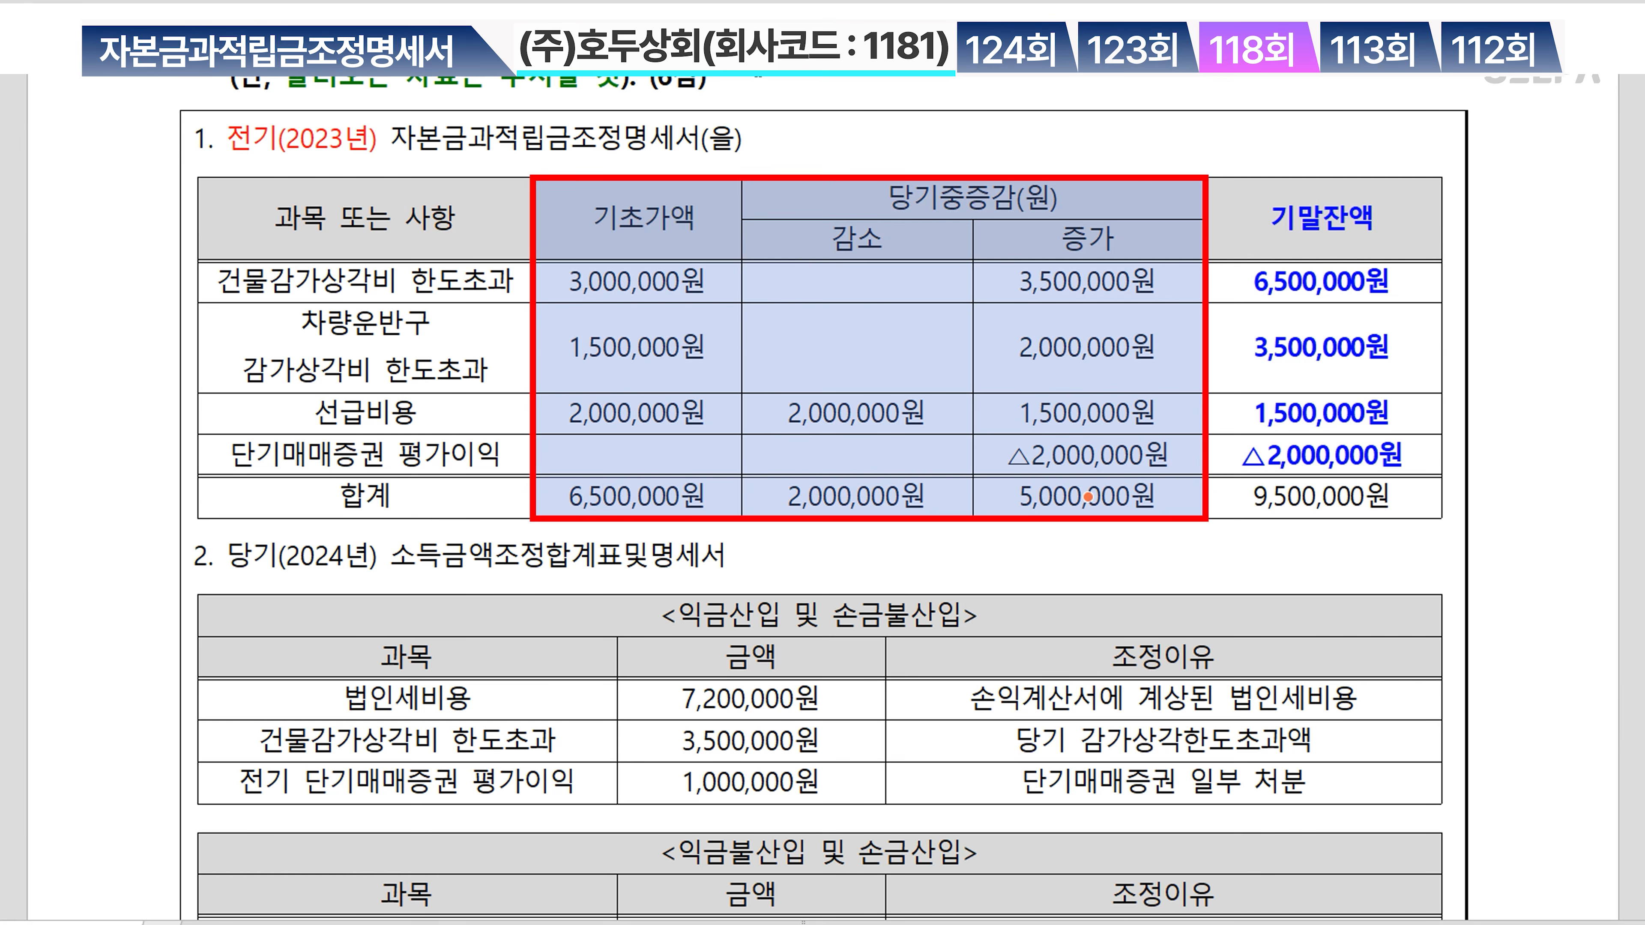
click(699, 1)
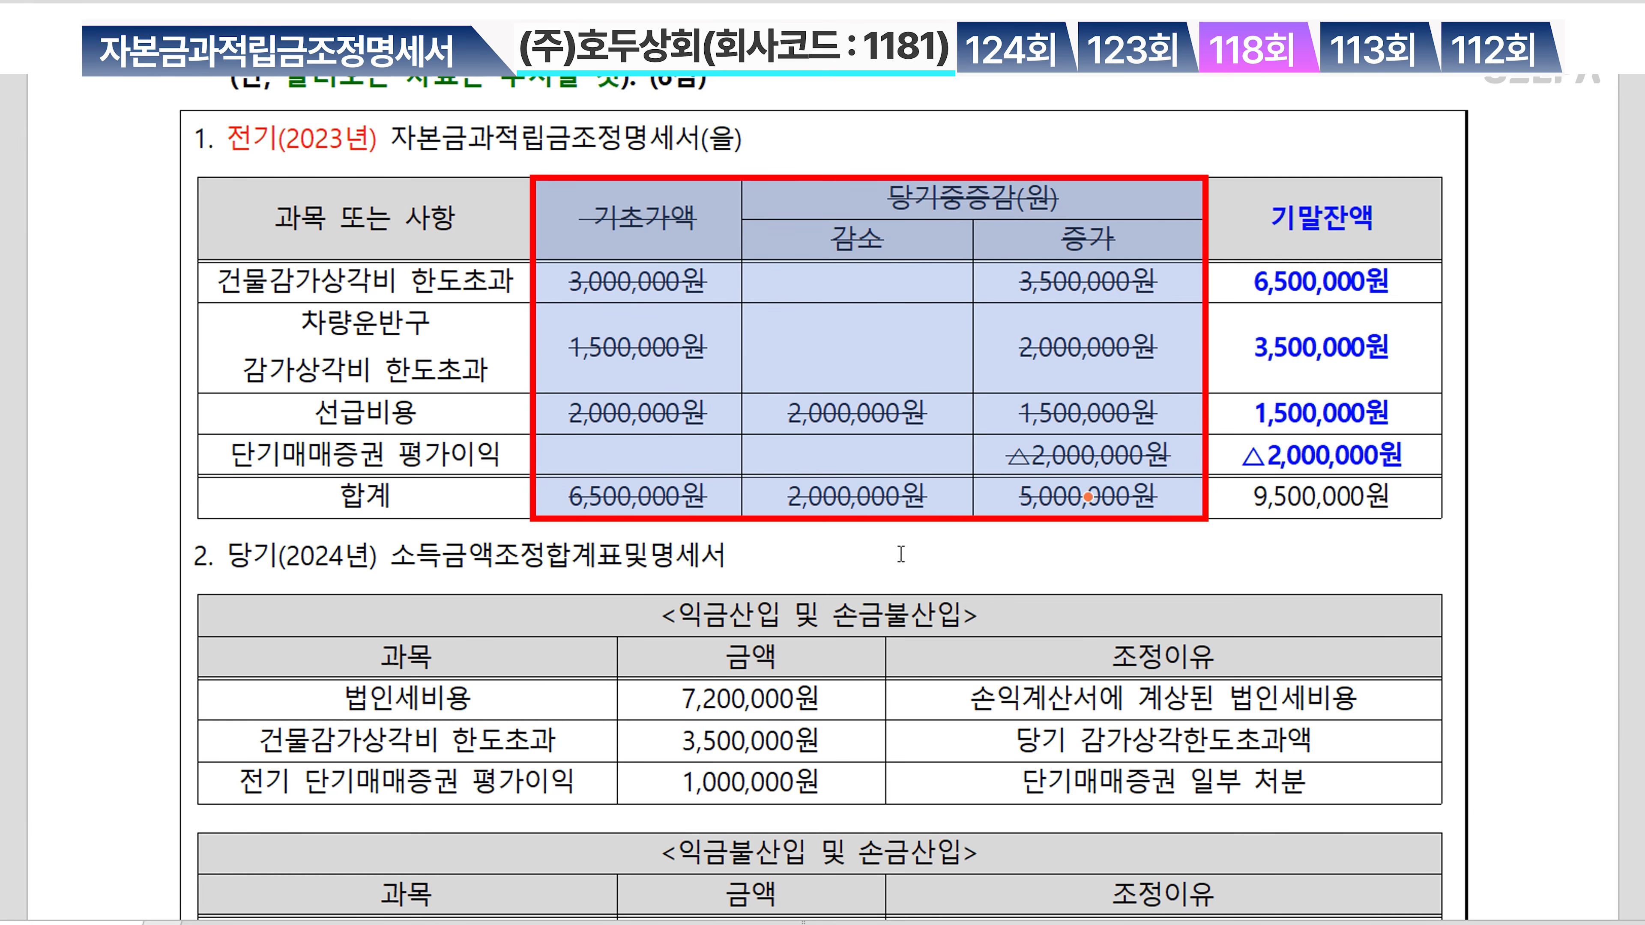
click(805, 549)
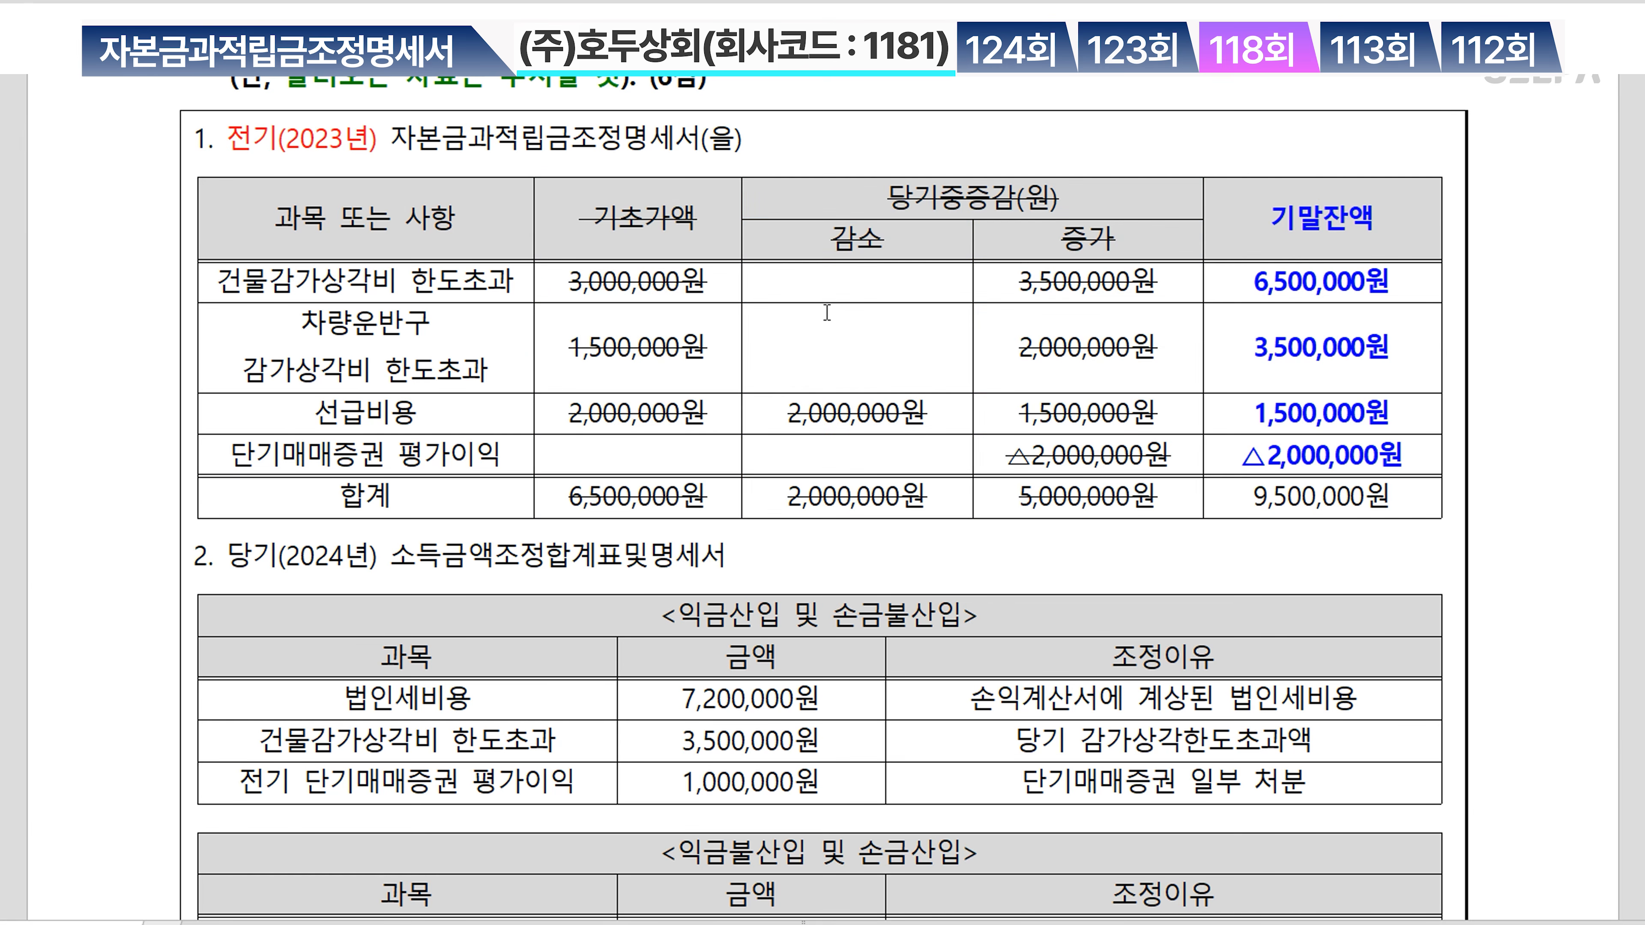
Colour the △ sign red in the 기말잔액 of 단기매매증권 평가이익
click(1265, 461)
drag(1265, 460, 1243, 457)
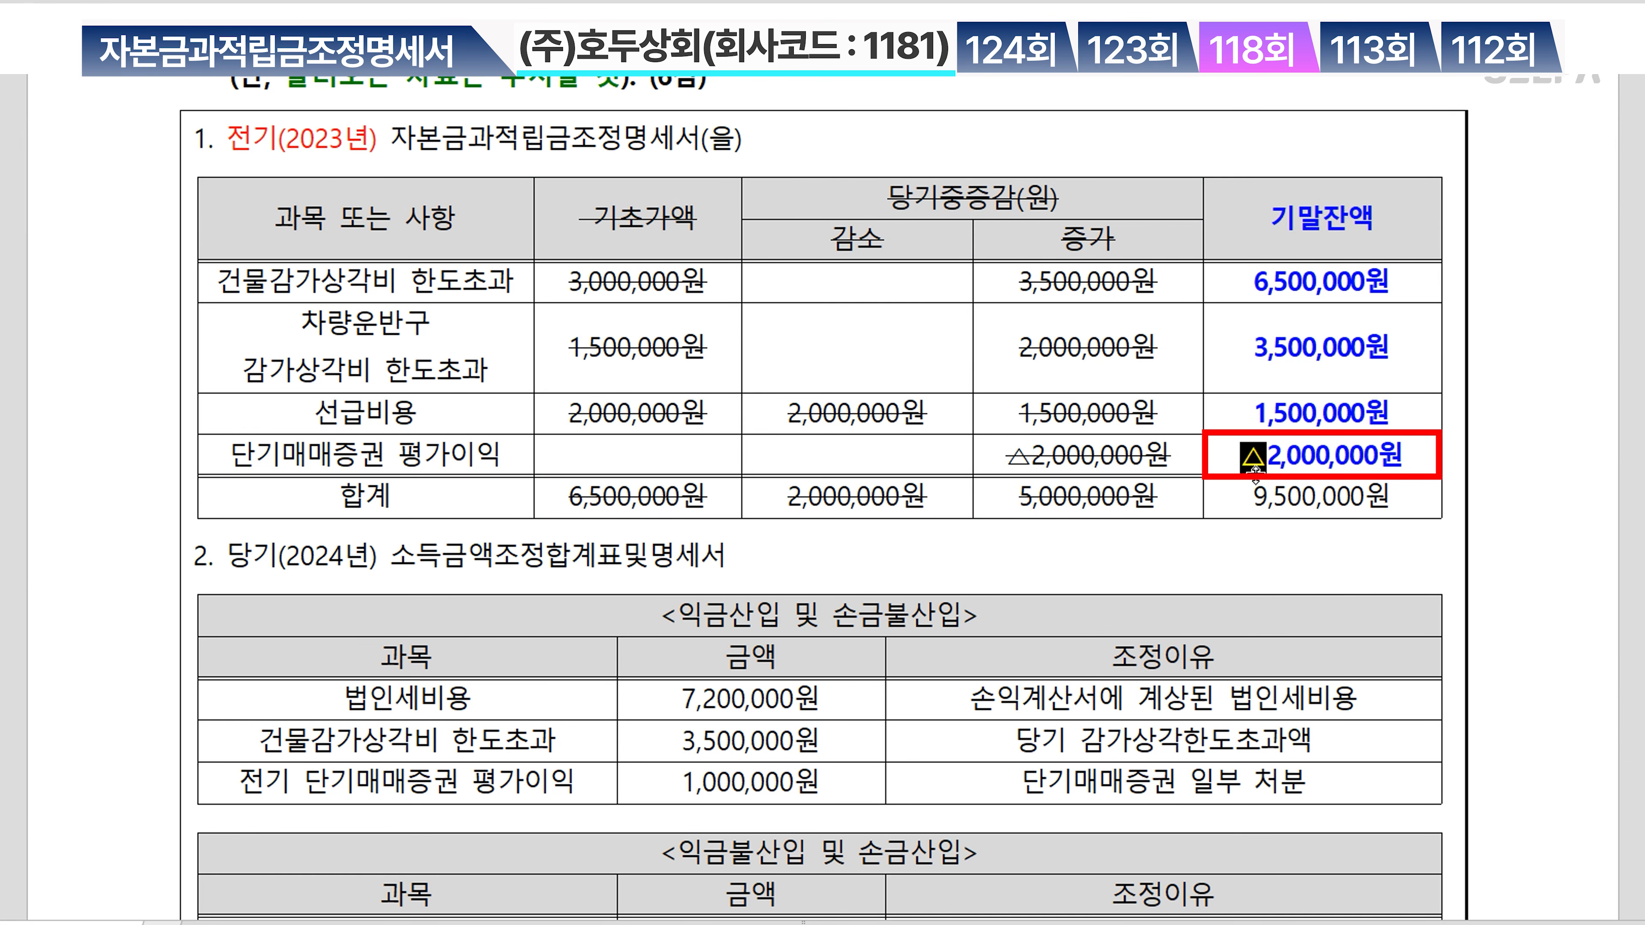
click(1271, 548)
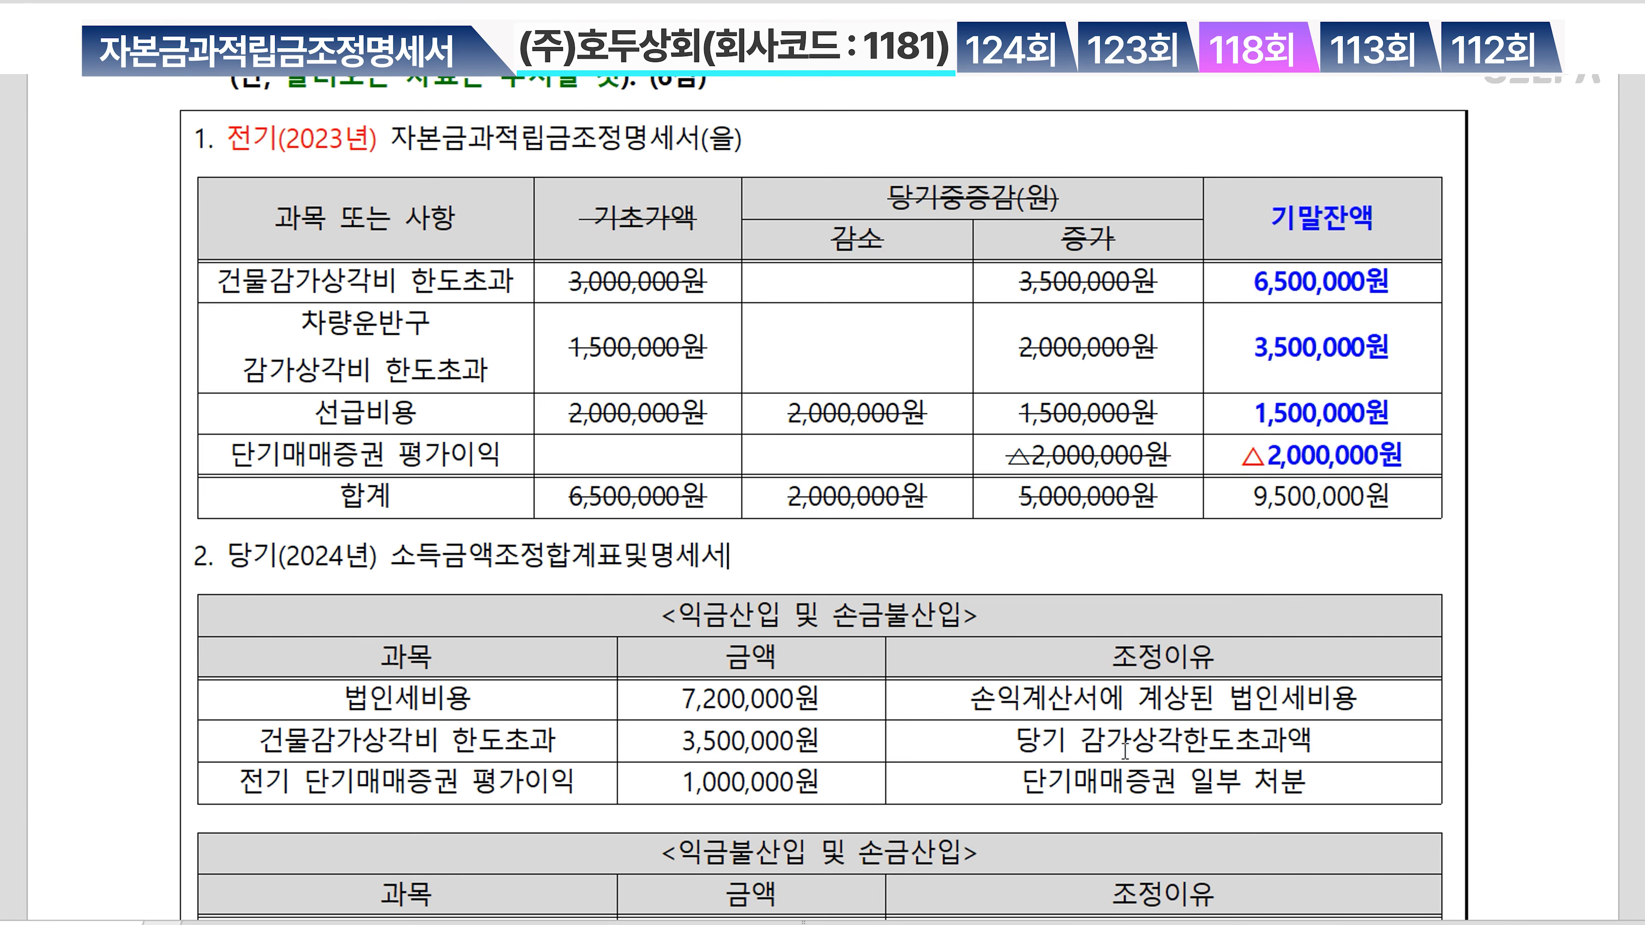
Switch to 케이렙, move the form just below the 전기 table, and enter 건물감가상각비 한도초과 with 기초잔액 6,500,000
scroll(1050, 671, down, 2)
click(1004, 924)
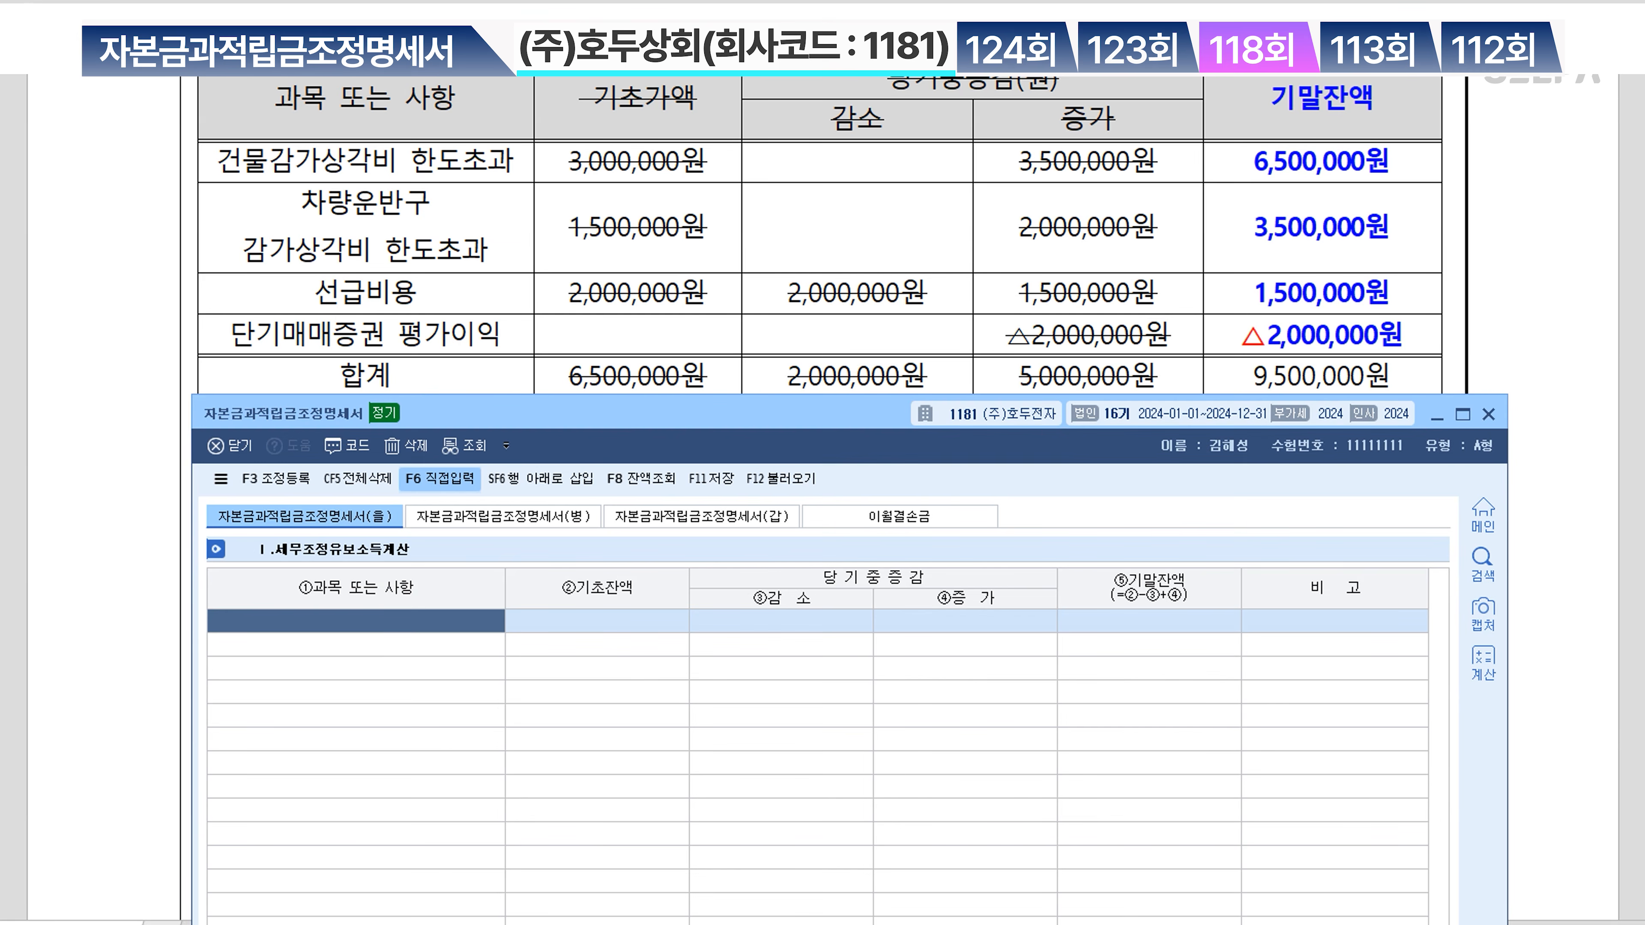
mouse_move(620, 416)
mouse_down()
mouse_move(622, 508)
mouse_move(622, 435)
mouse_up()
text(건)
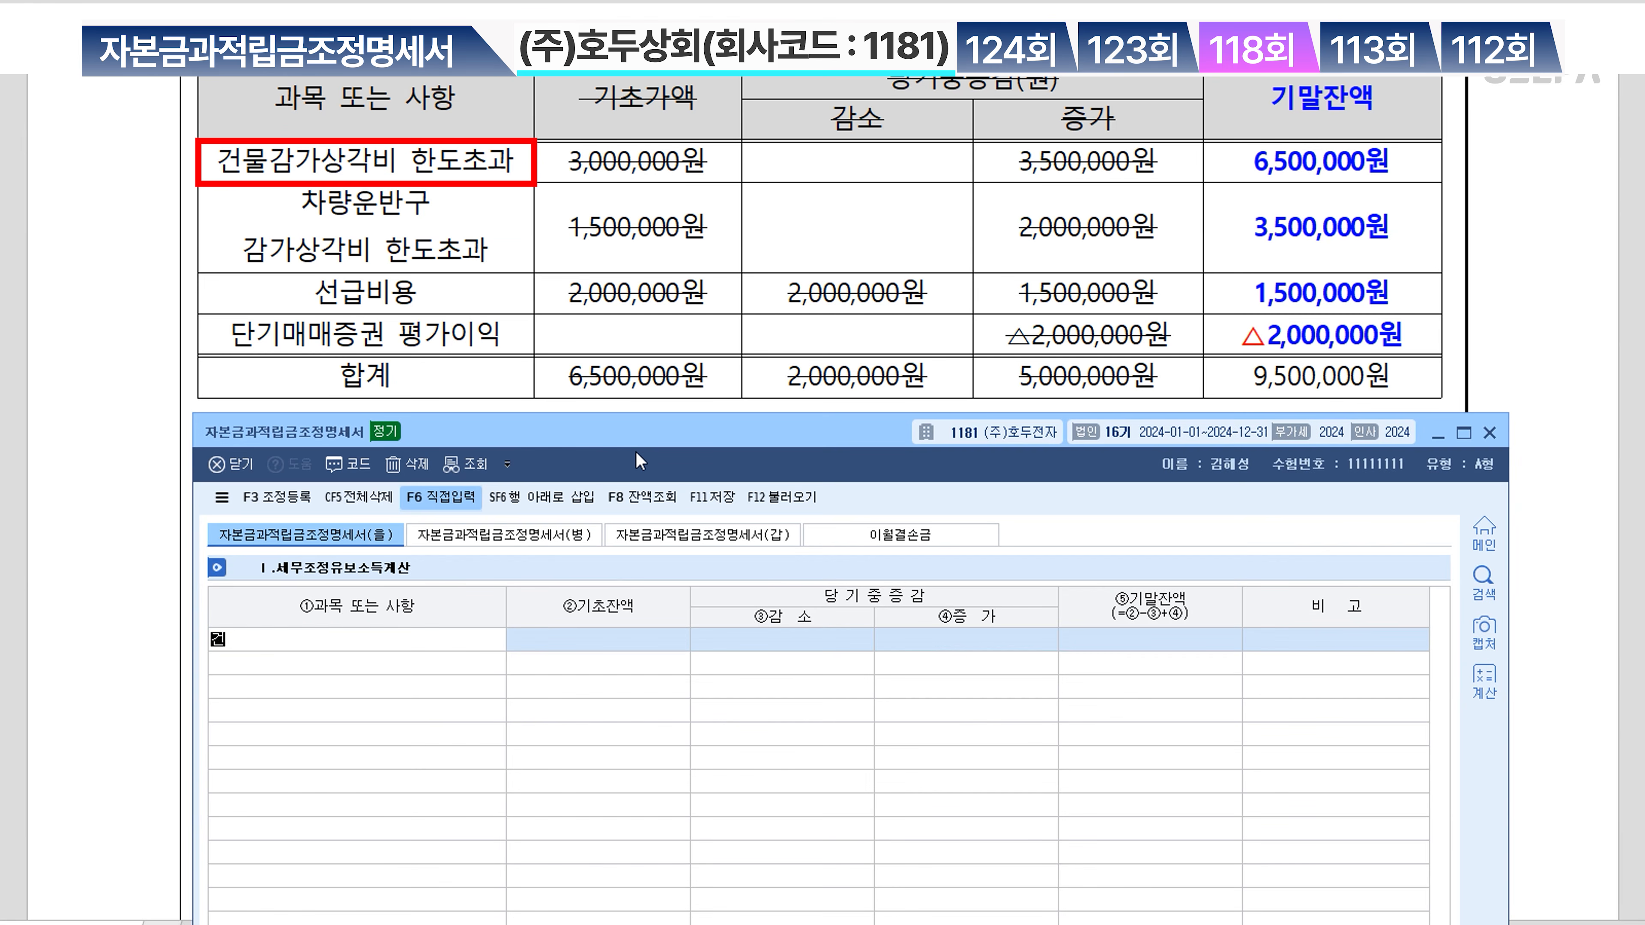
text(물감가상각비 한ㄷ도초과)
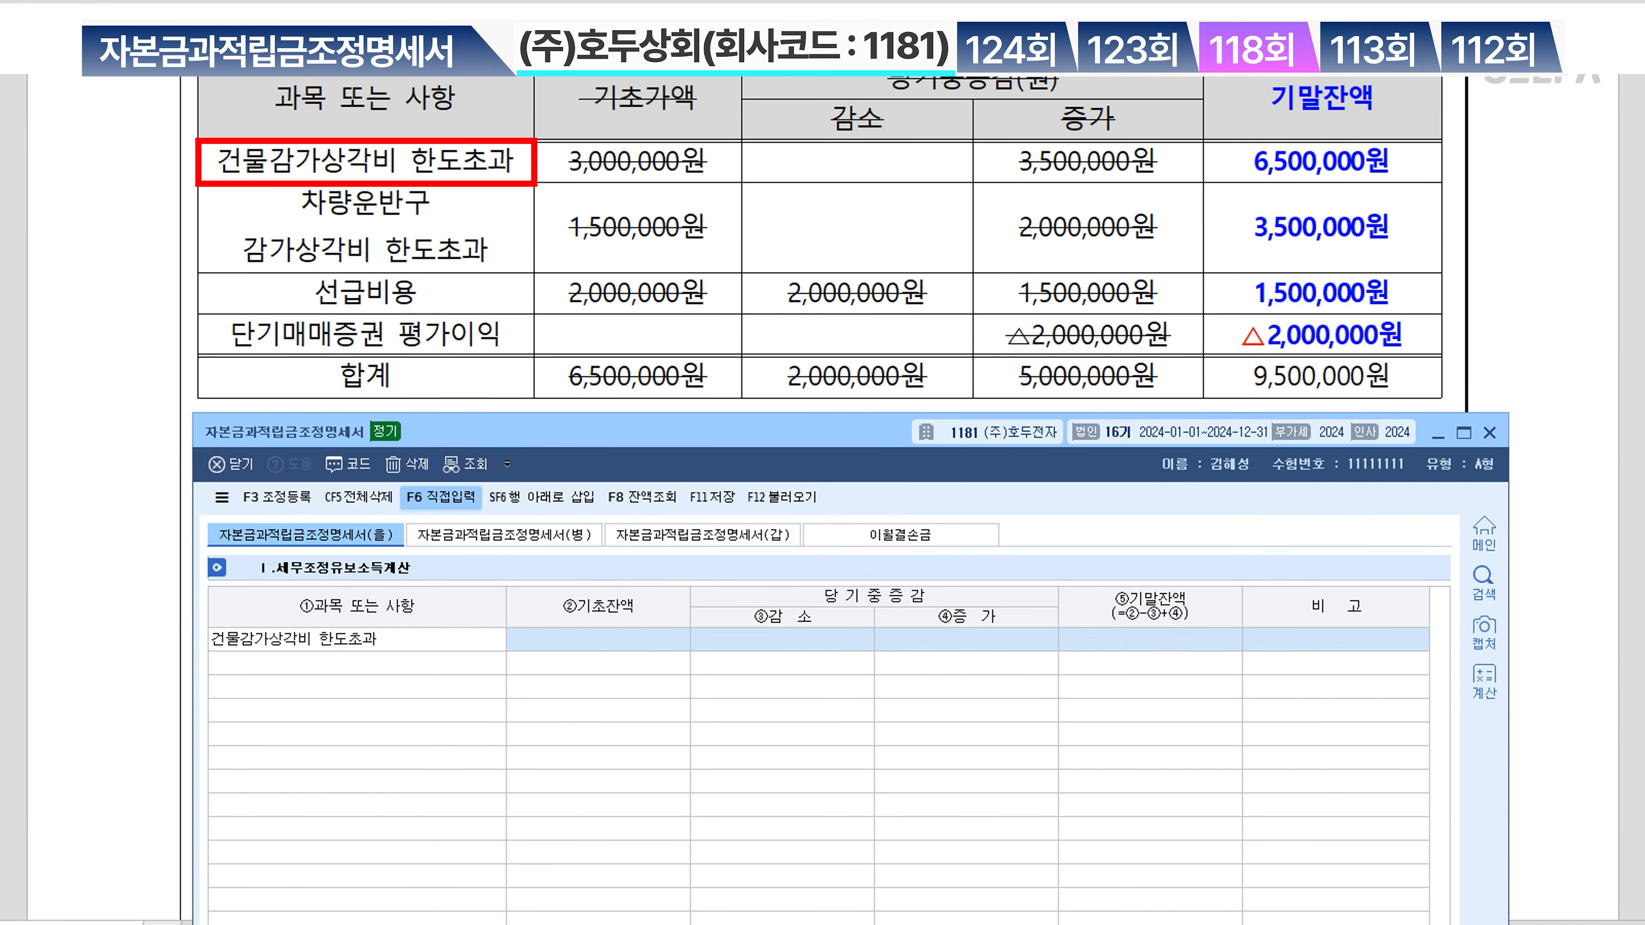
key(Return)
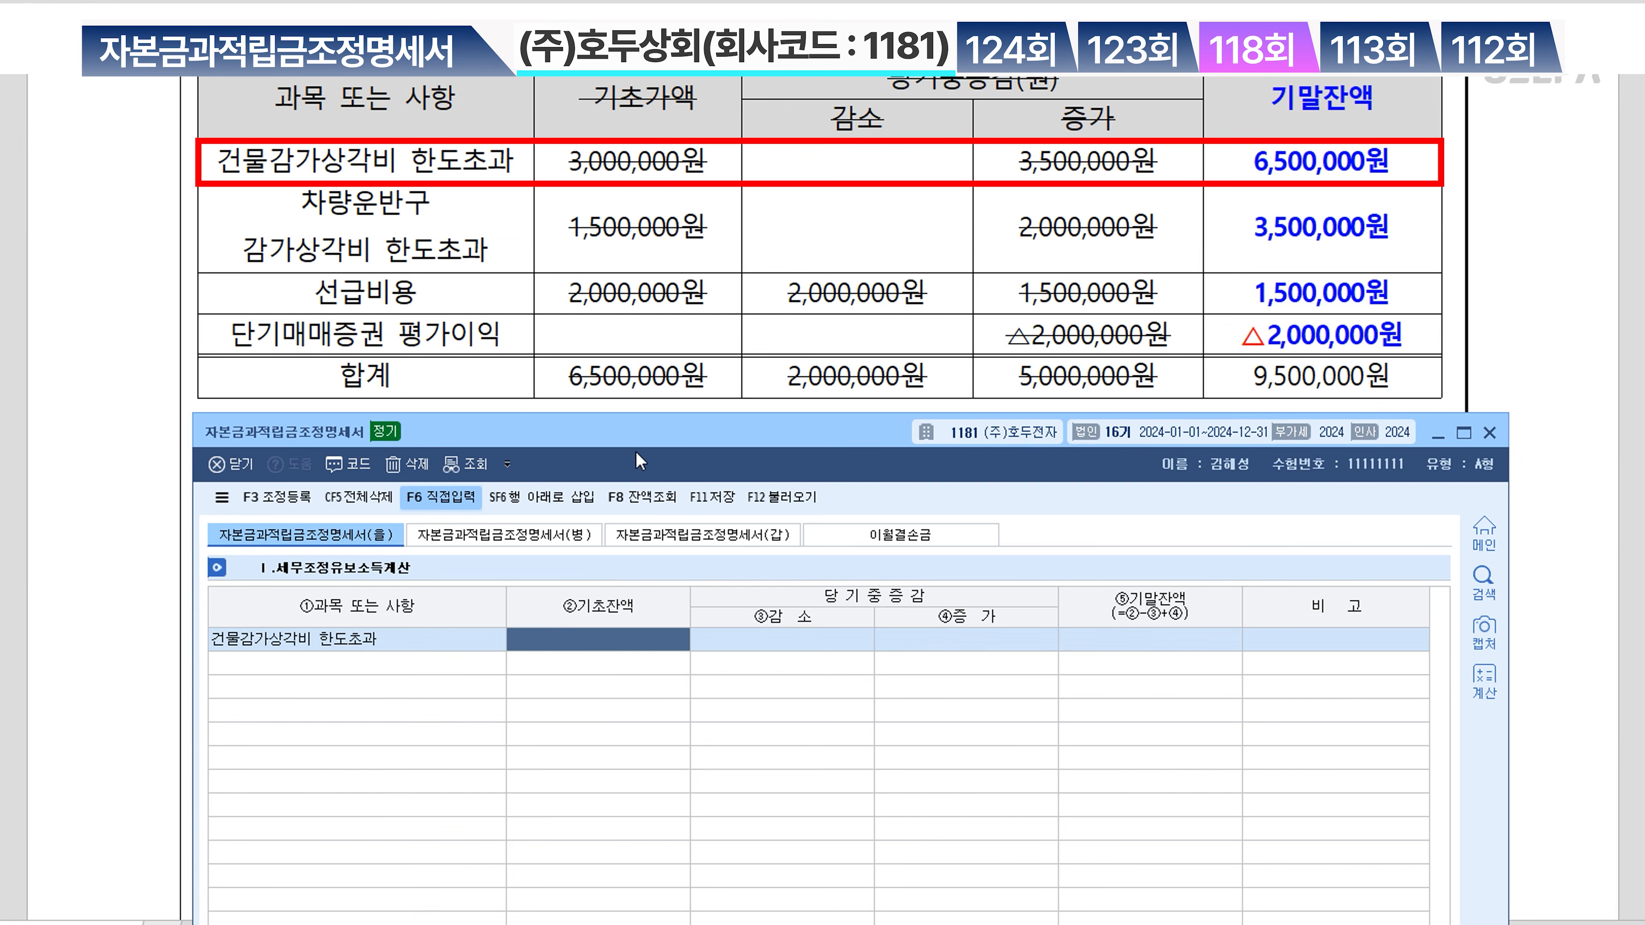
text(6500000)
key(Return)
key(Return)
key(Return)
key(Return)
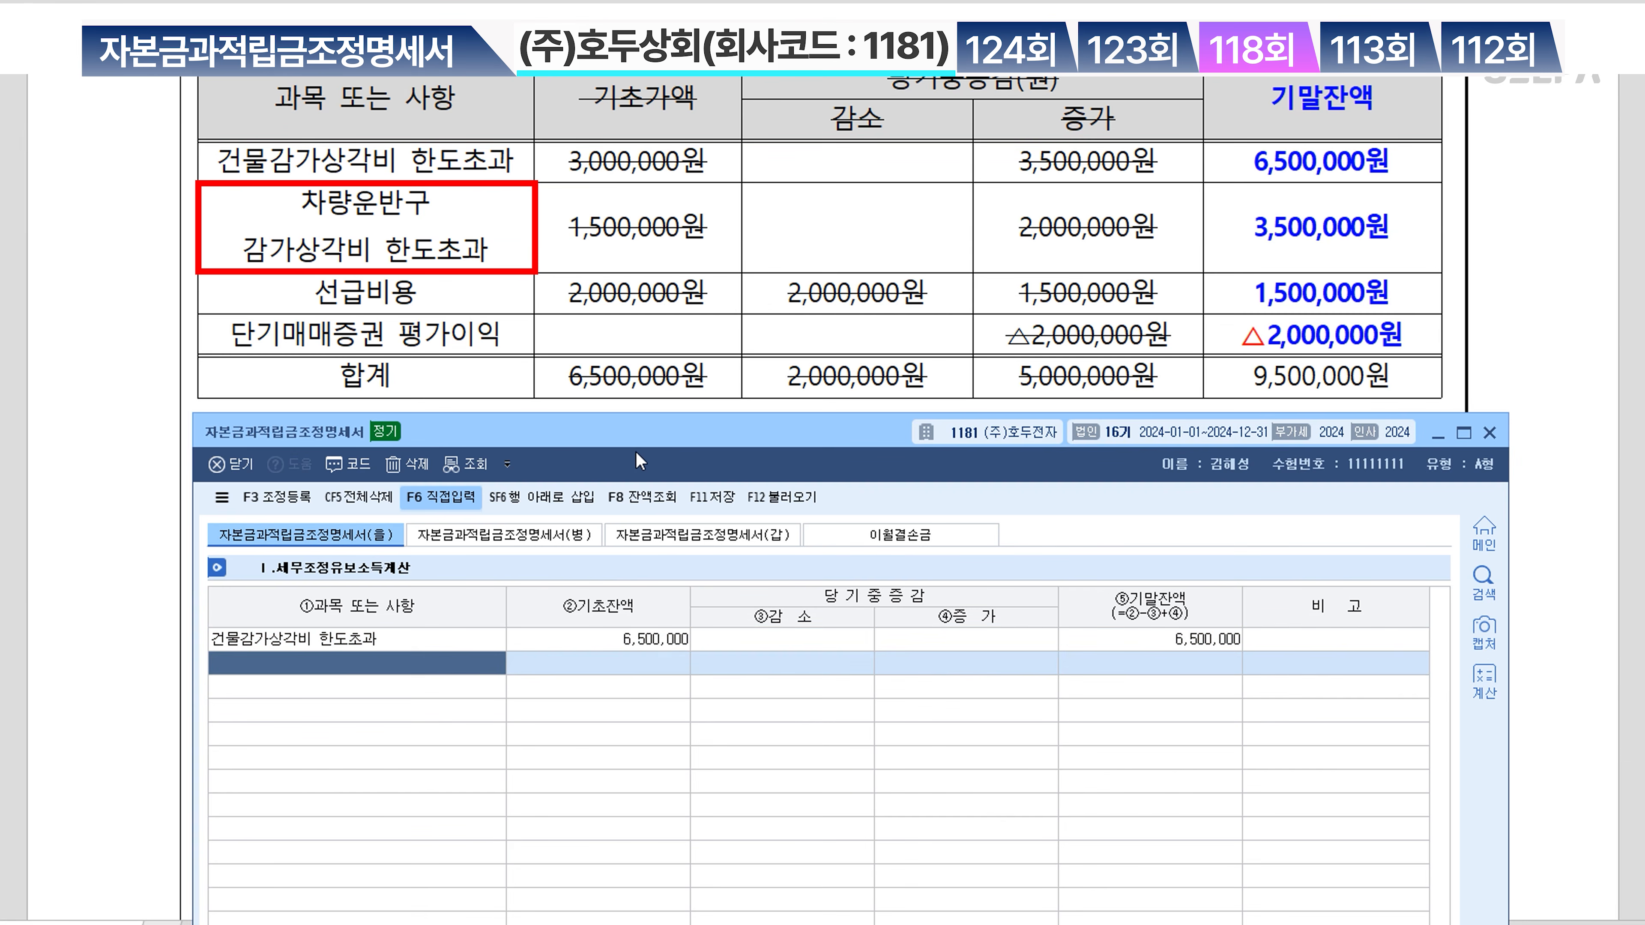
Enter 차량운반구감가상각비 한도초과 with 기초잔액 3,500,000 in the second row of the 을 statement
text(차량)
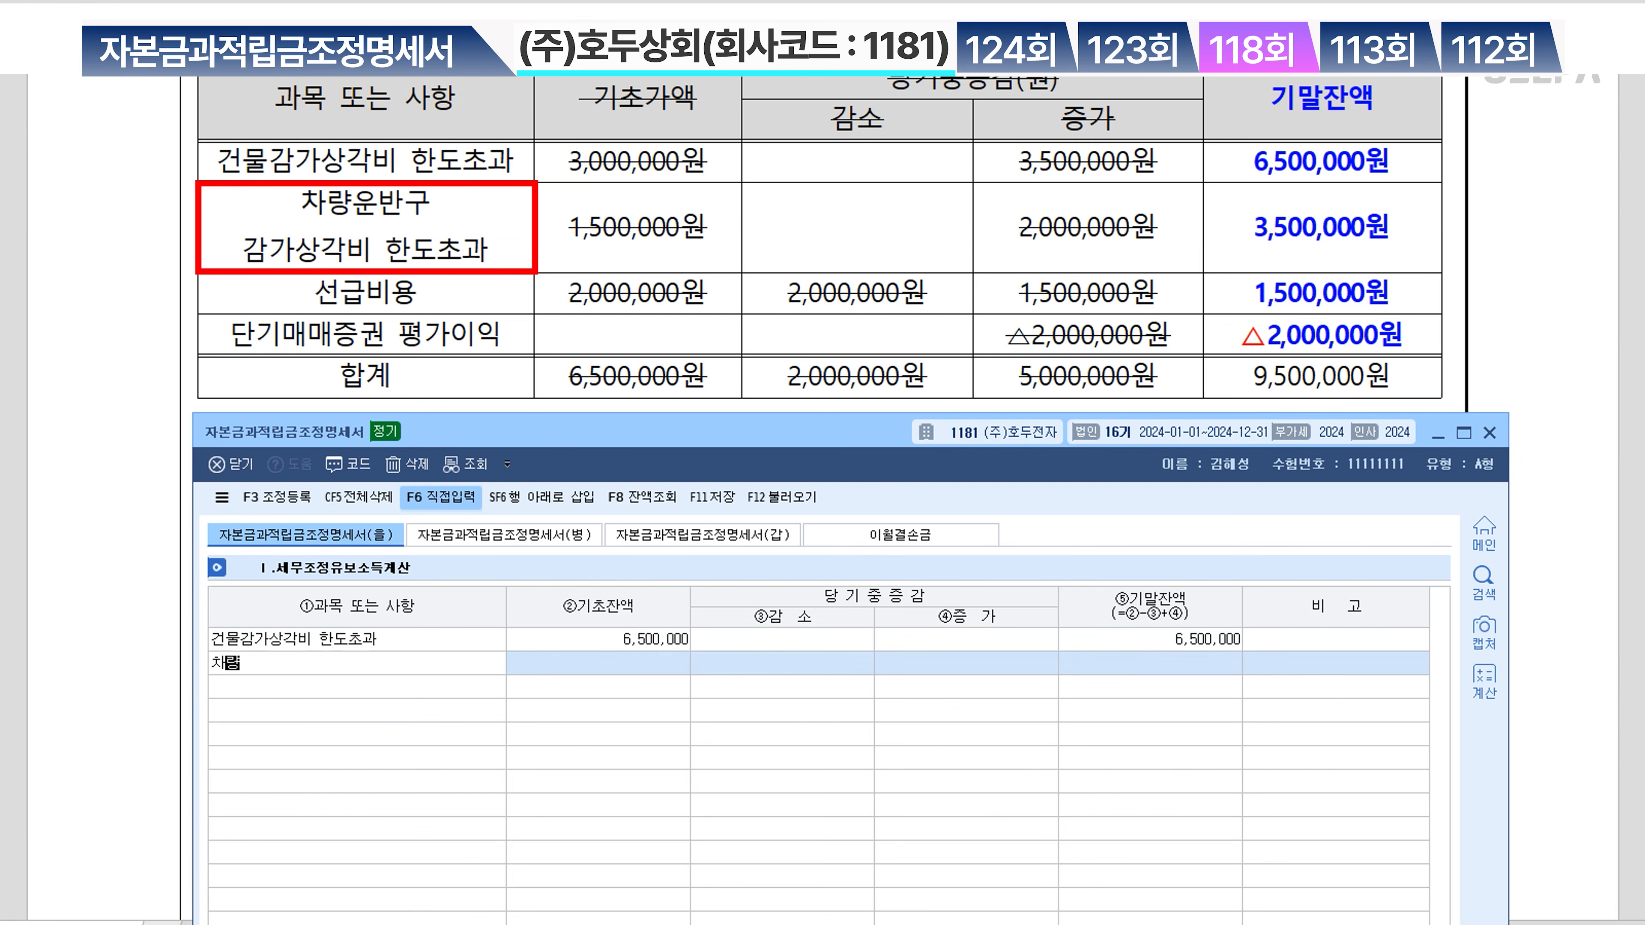
text(운반ㄱ감가상각비 한도초과)
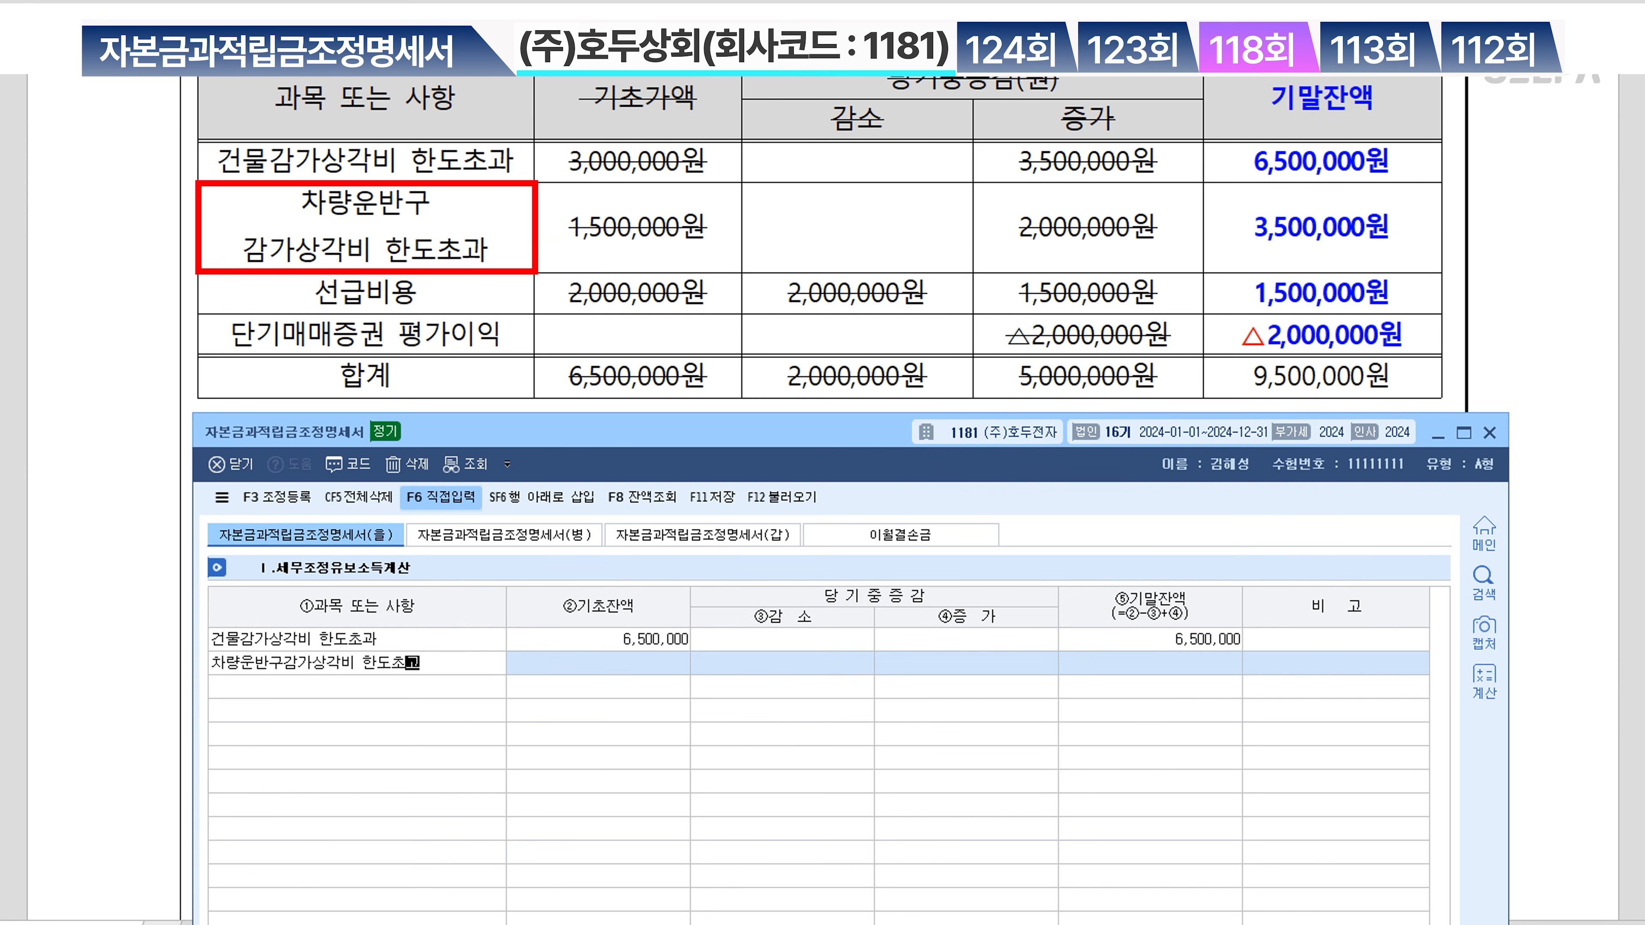
key(Return)
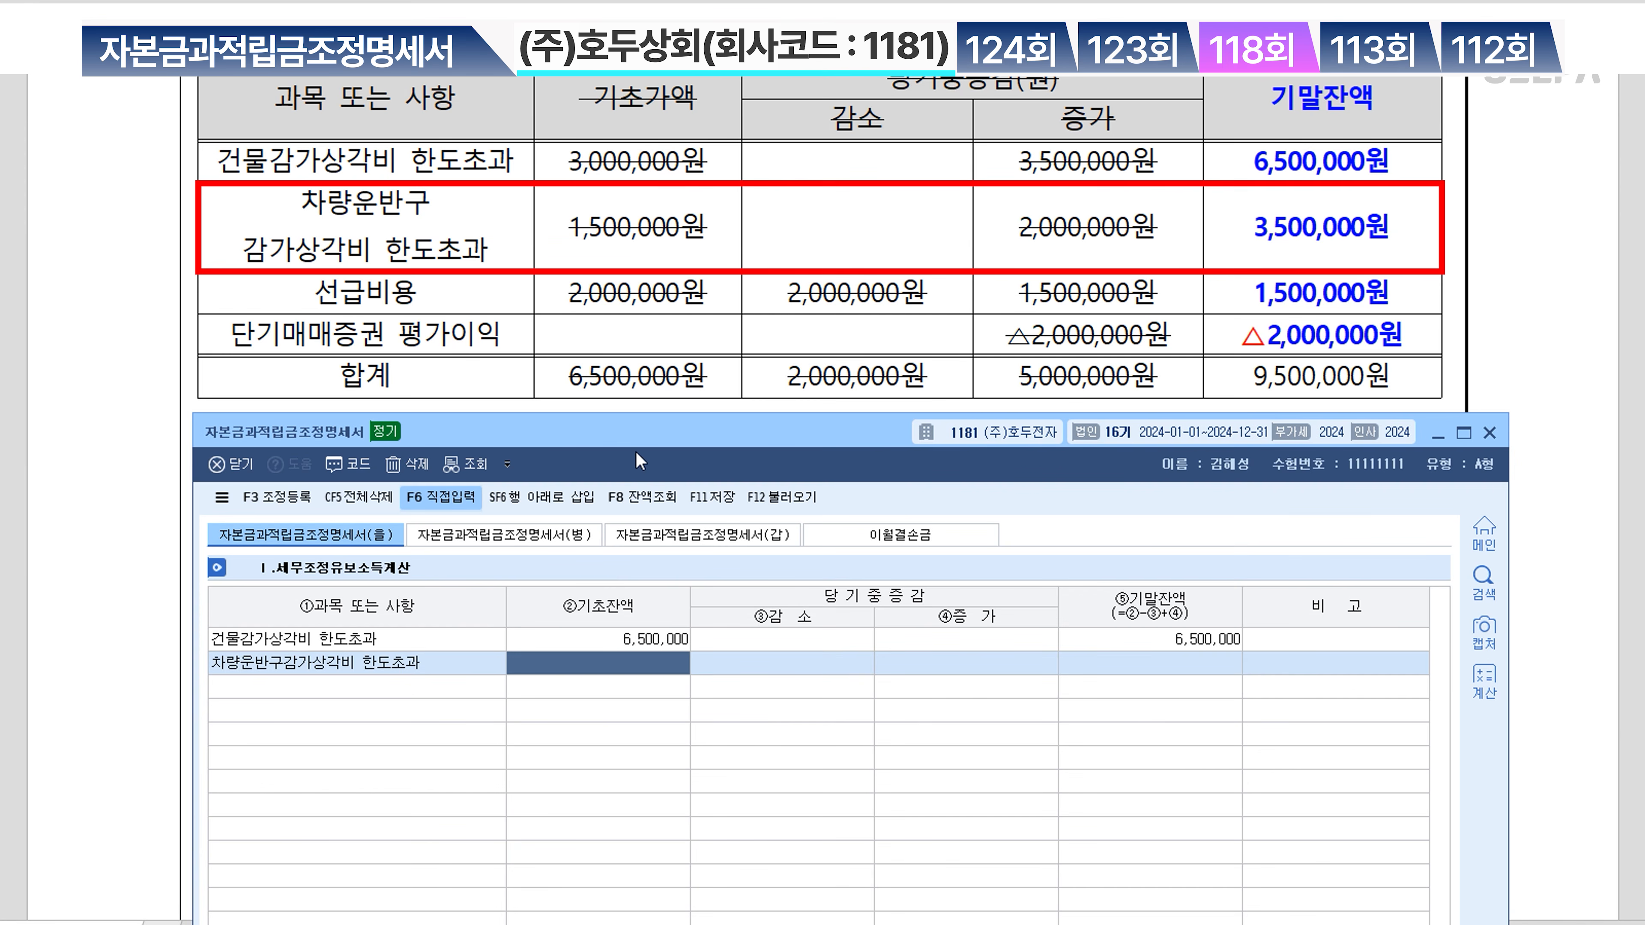
text(3500000)
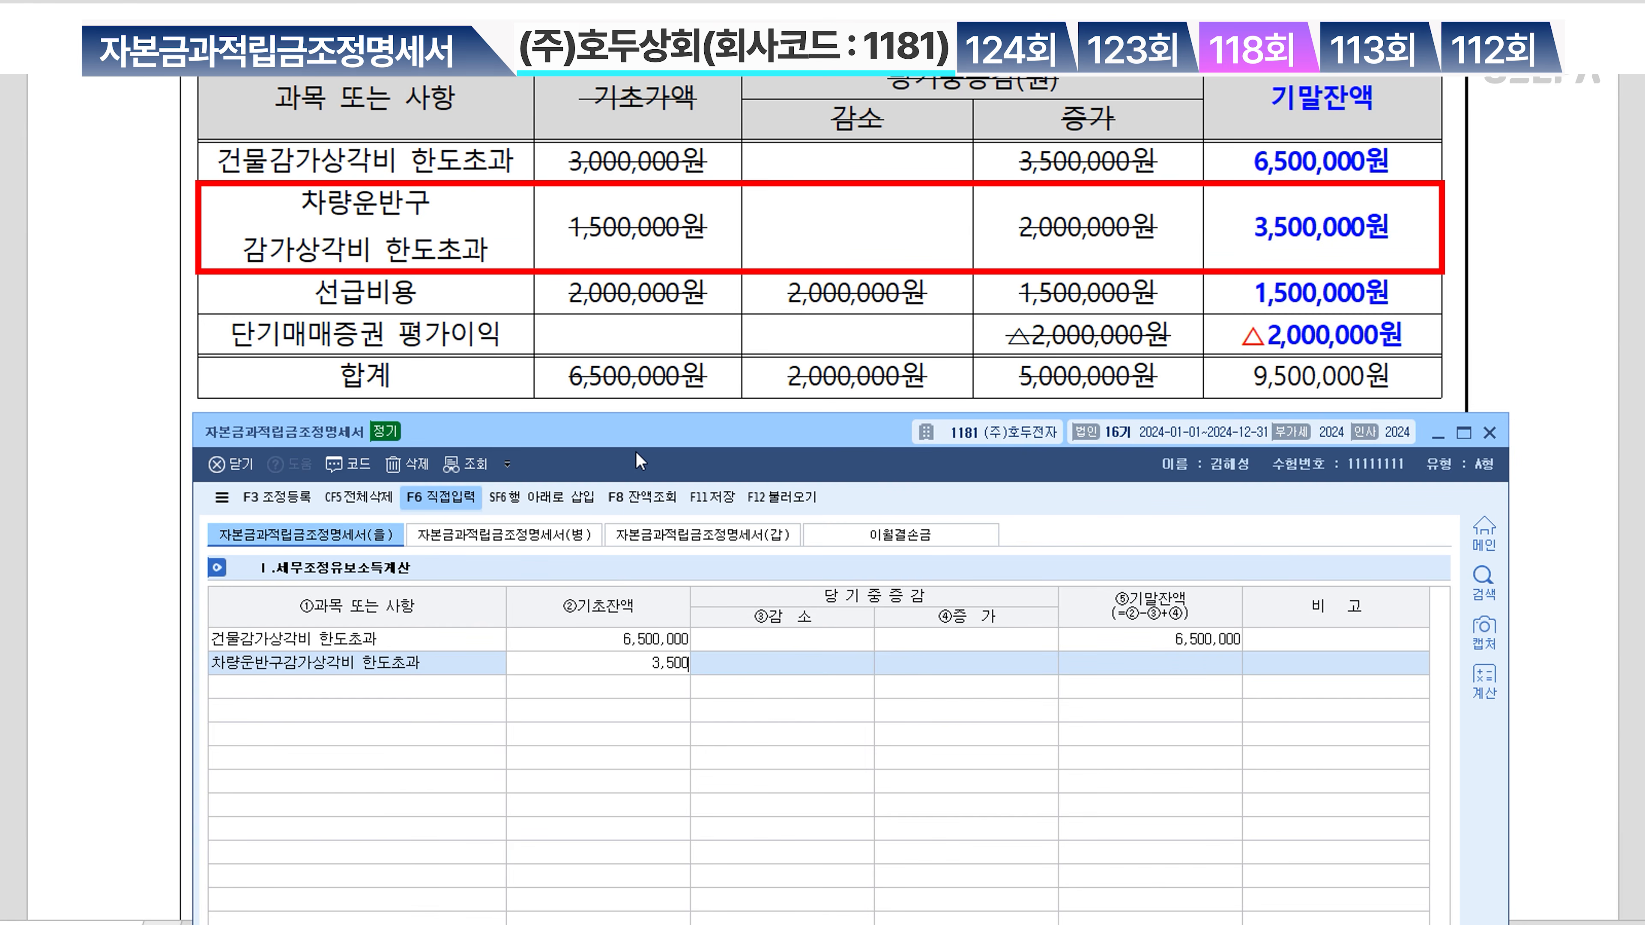
key(Return)
key(Down)
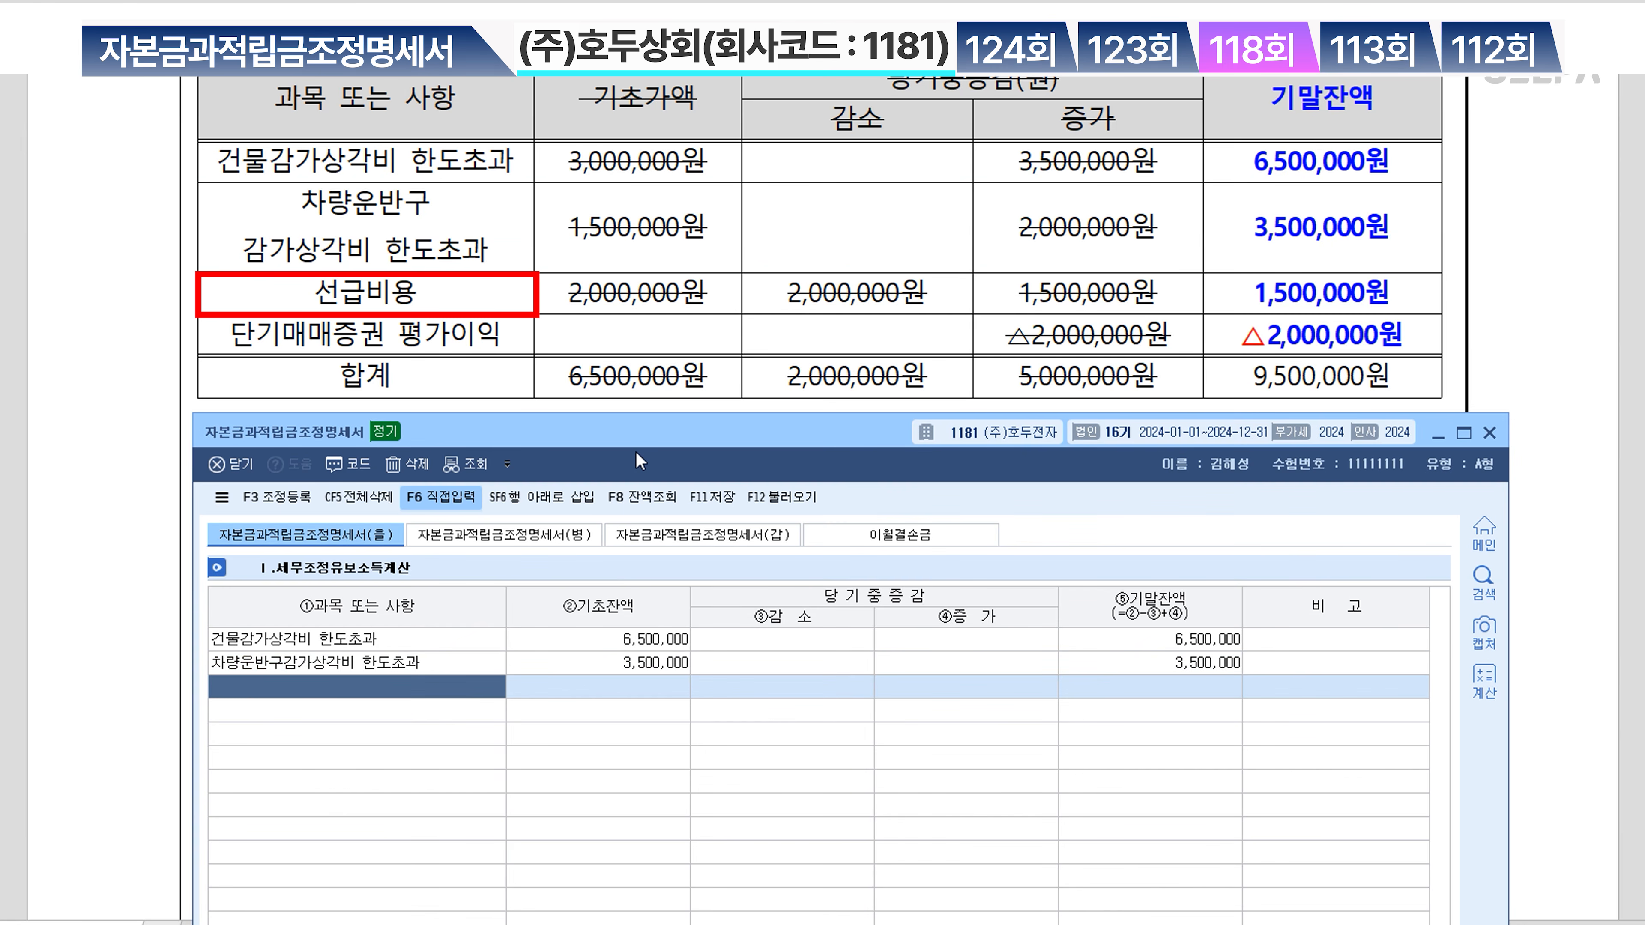
Enter 선급비용 with 기초잔액 1,500,000 in the third row of the 을 statement
text(선급비용)
key(Return)
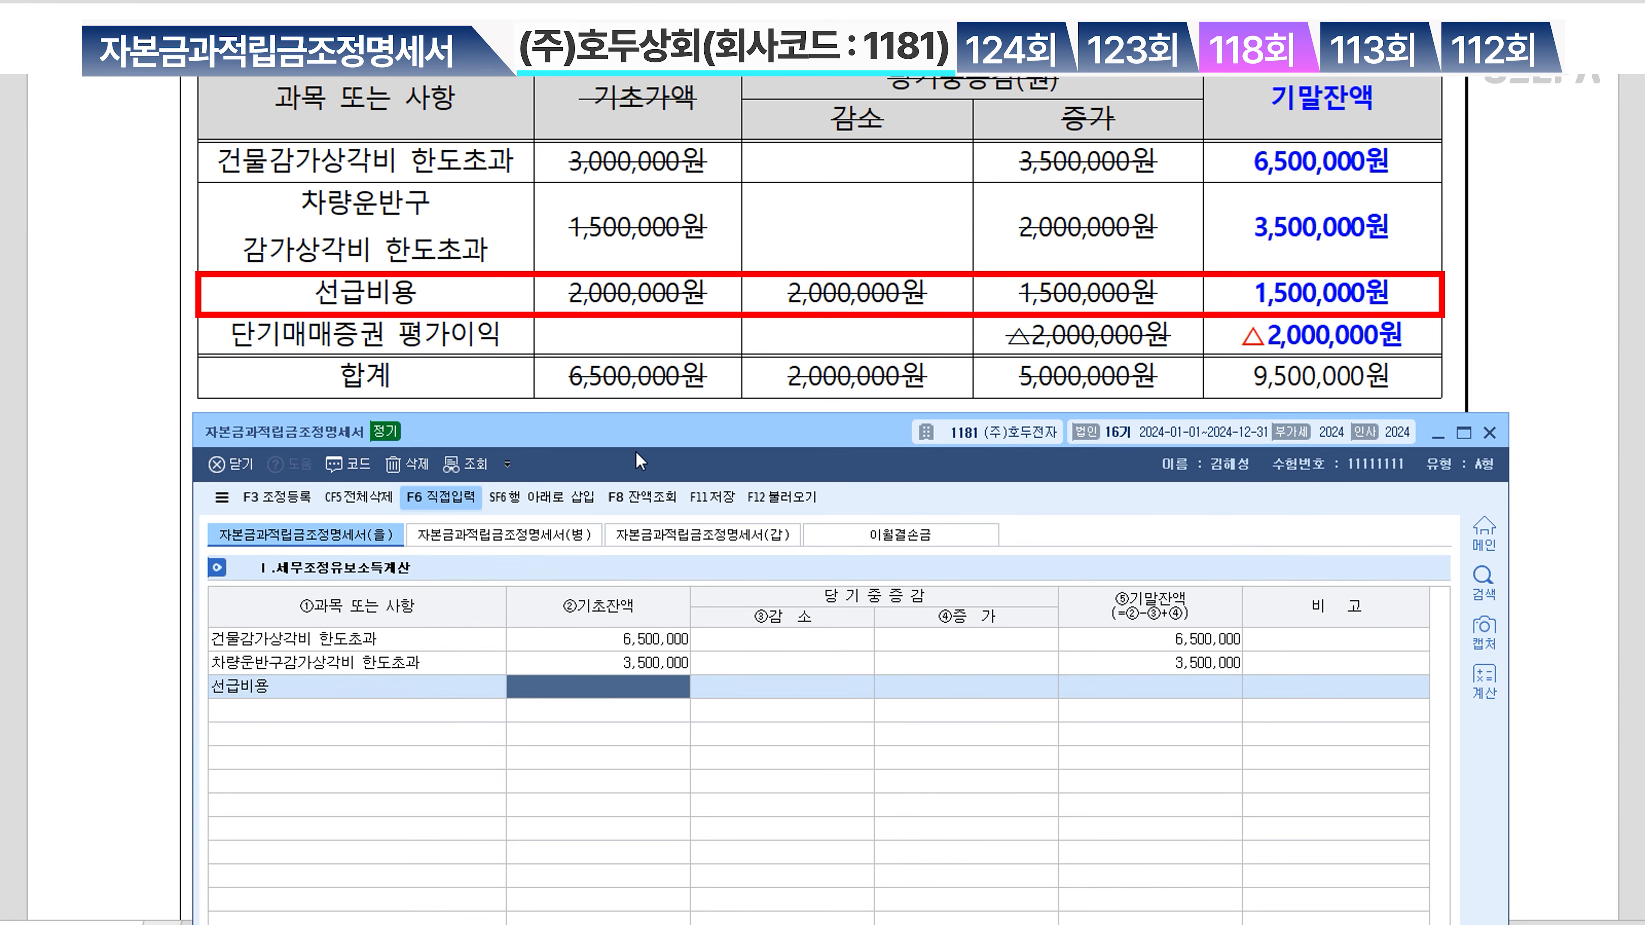
text(1500000)
key(Return)
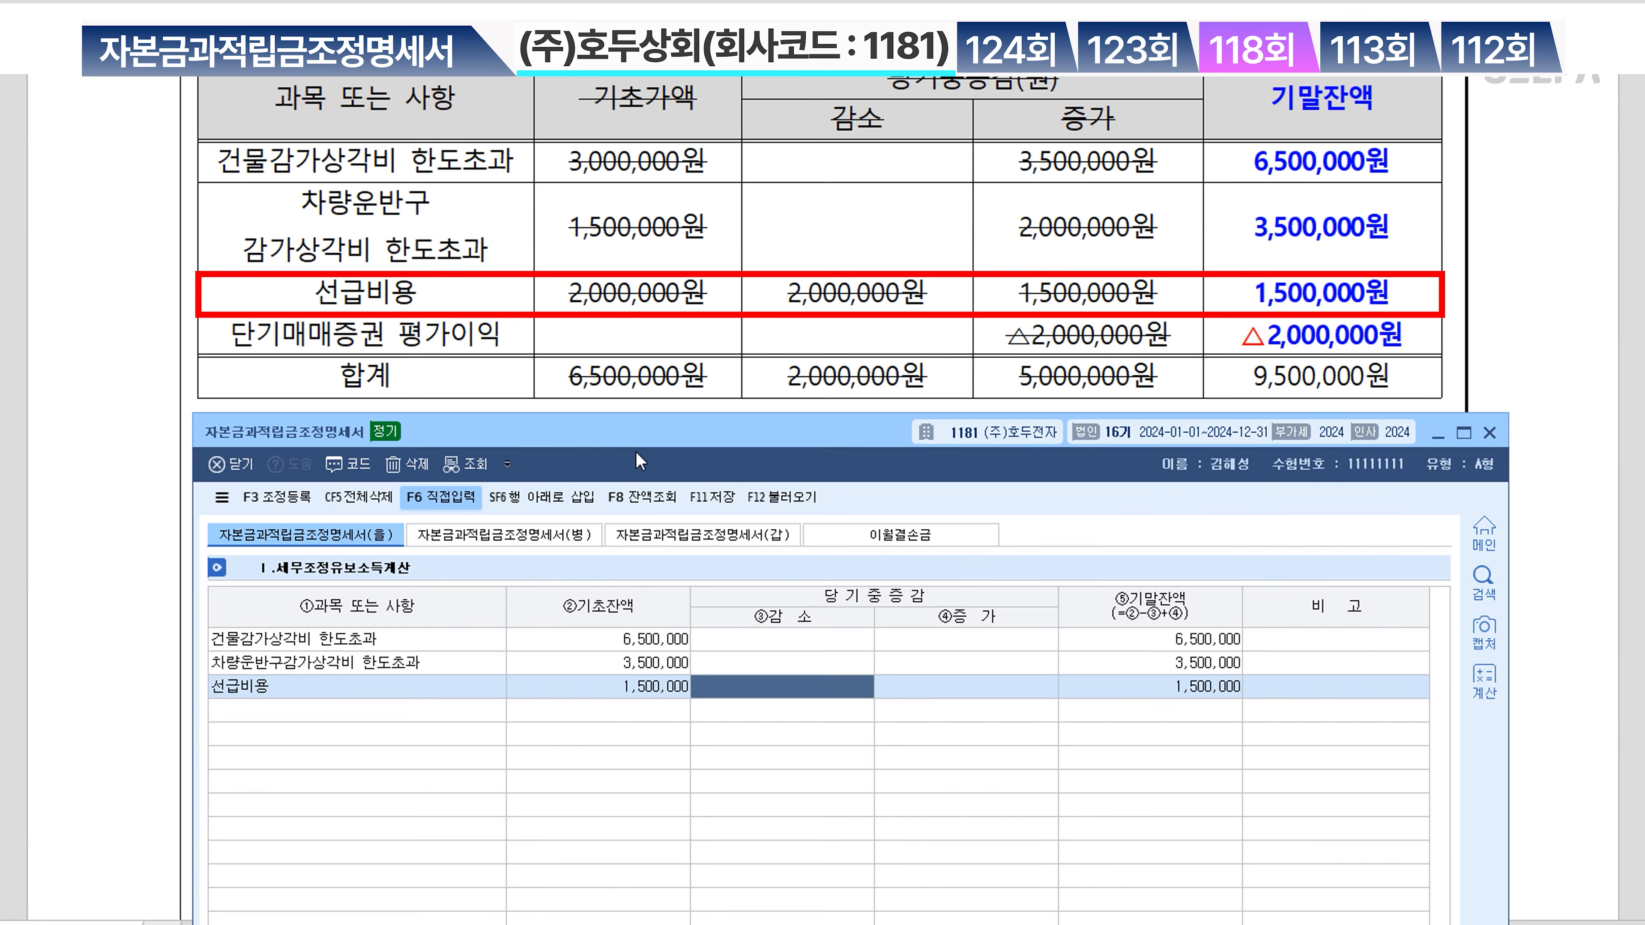
key(Down)
Enter 단기매매증권 평가이익 with 기초잔액 -2,000,000 in the fourth row of the 을 statement
text(단기매매증)
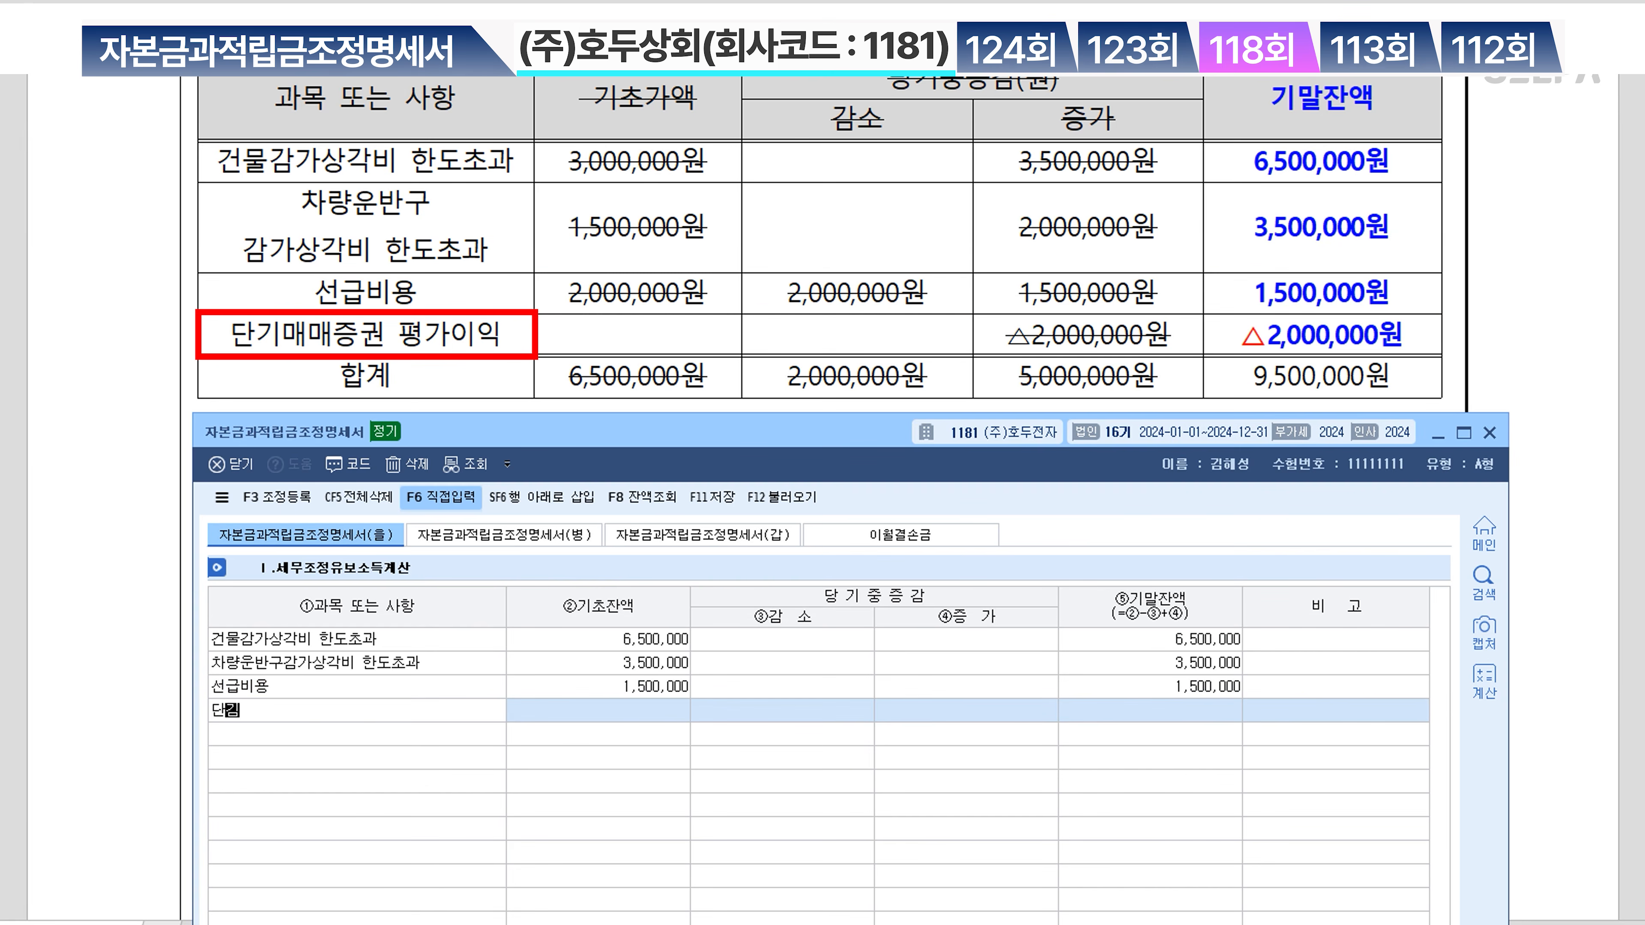
text(권 평가이이)
key(Return)
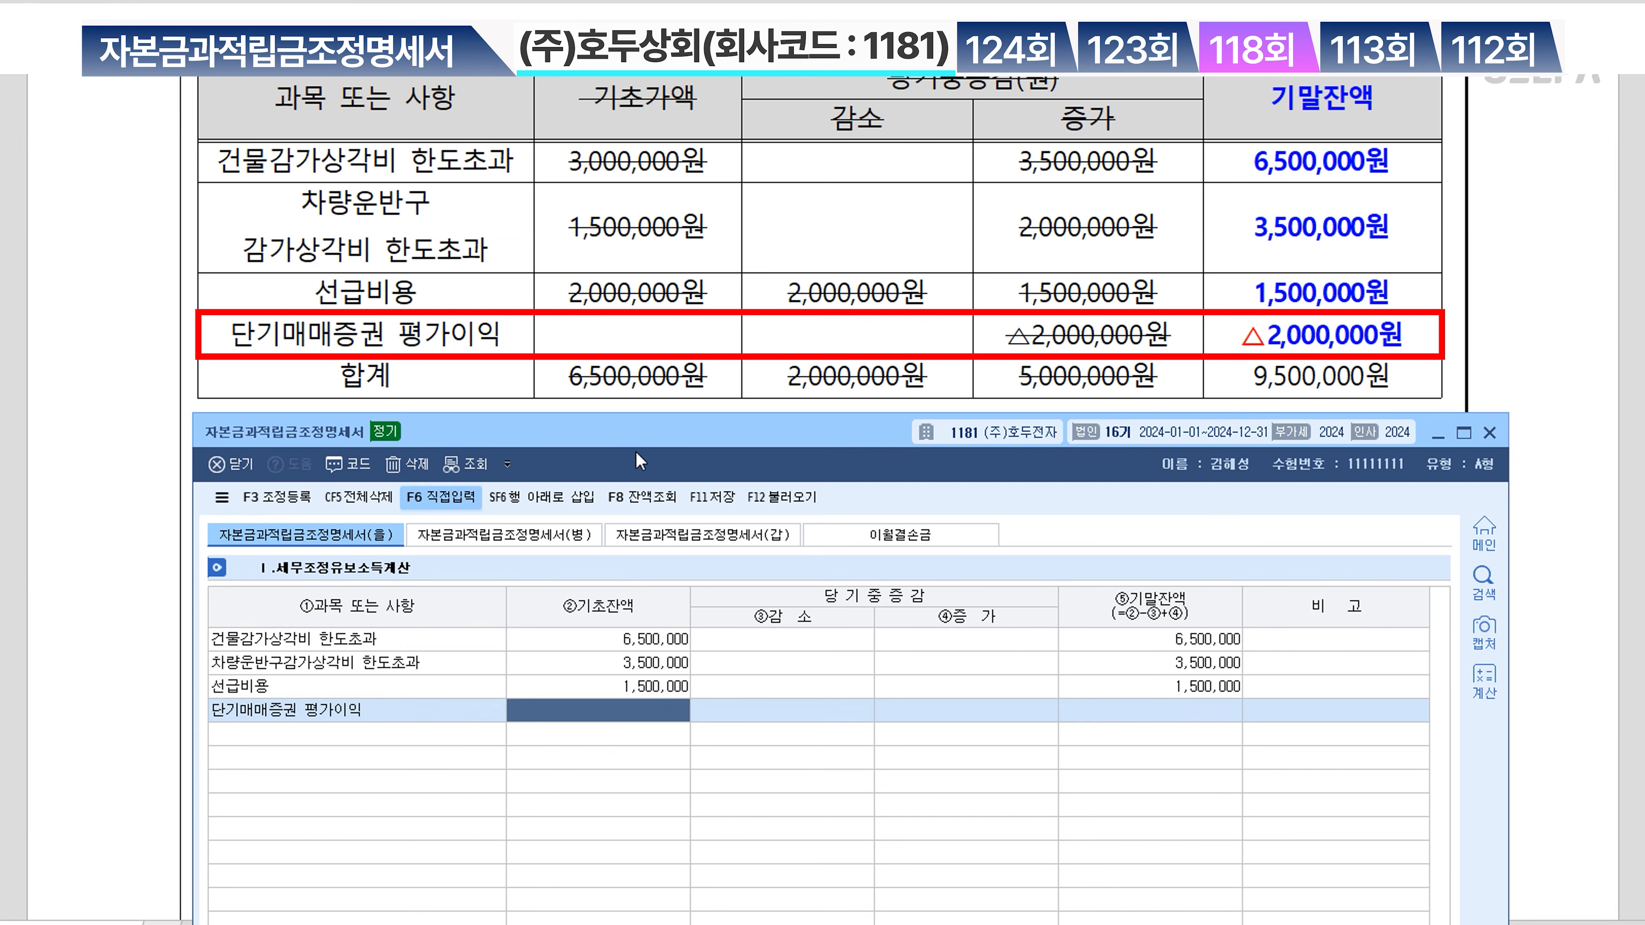
text(-2000000)
key(Return)
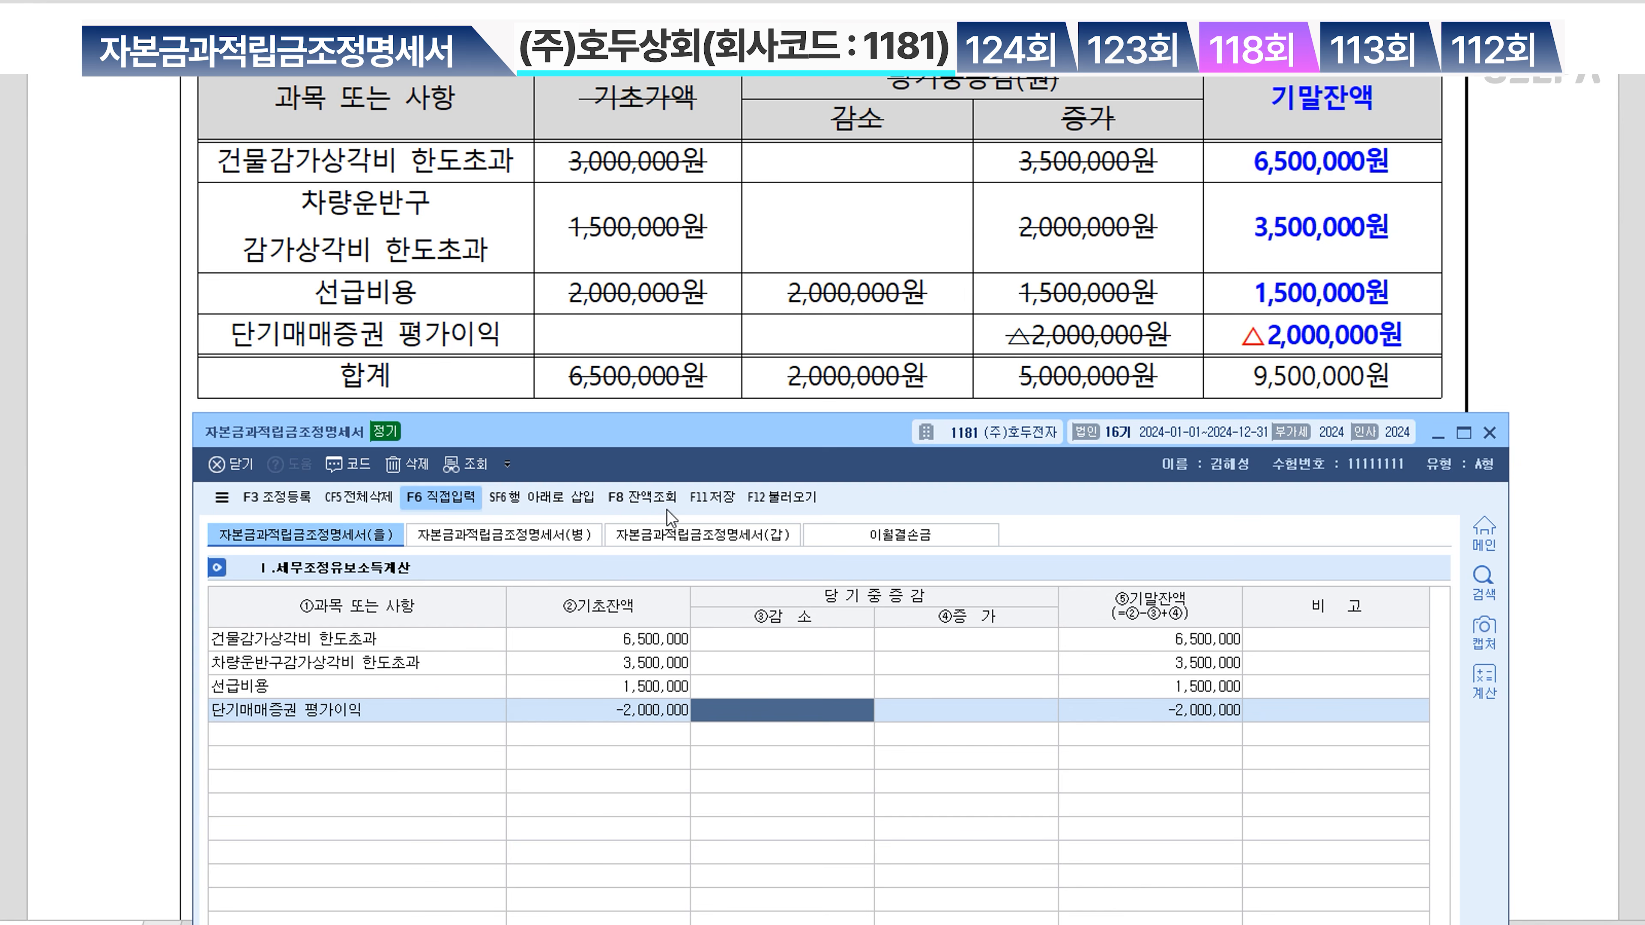
Switch to the question document and colour the 법인세비용 row of the 익금산입 및 손금불산입 table red
scroll(739, 296, down, 4)
scroll(739, 296, down, 2)
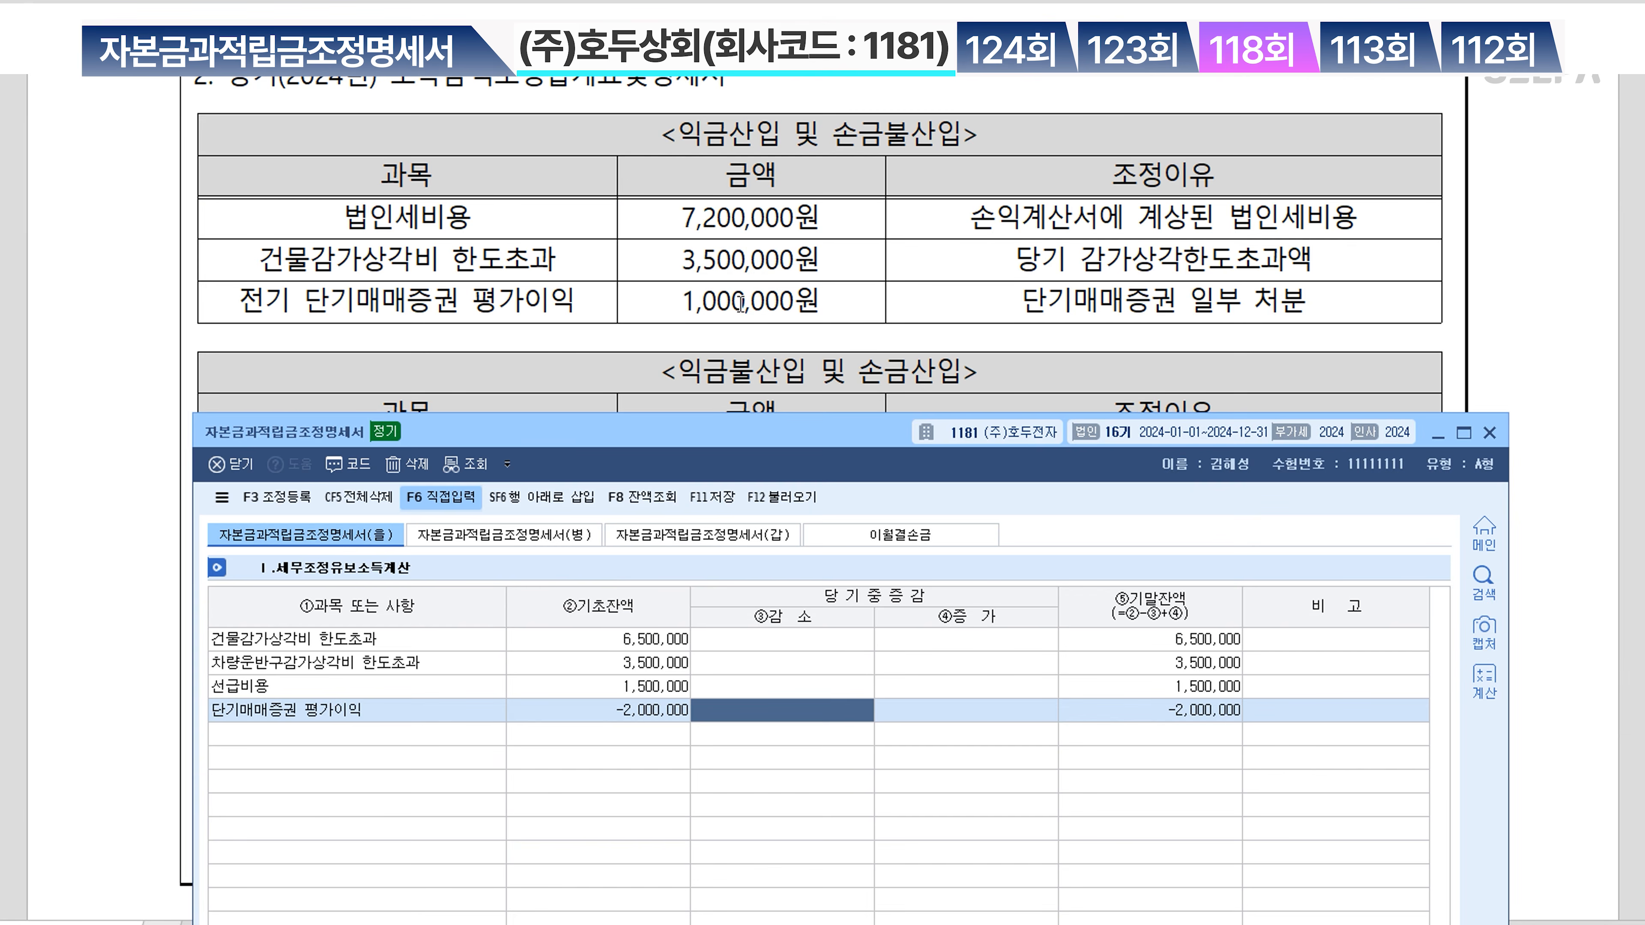
click(759, 81)
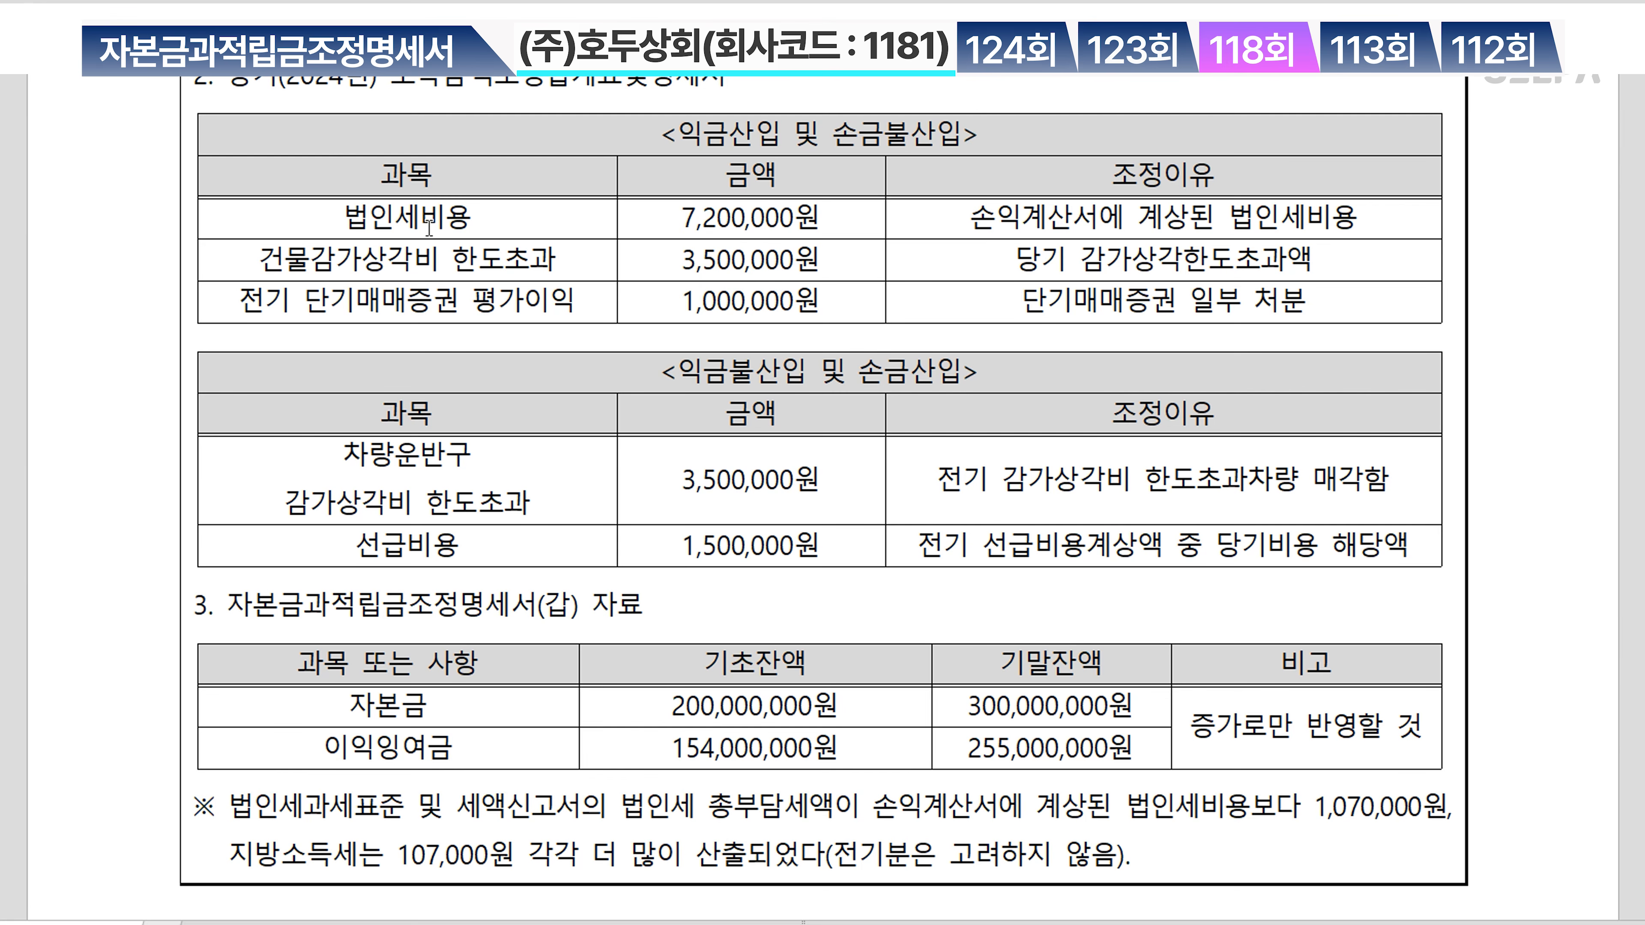
mouse_move(340, 221)
mouse_down()
mouse_move(771, 224)
mouse_move(1101, 249)
mouse_move(1175, 220)
mouse_up()
key(ctrl+m)
key(r)
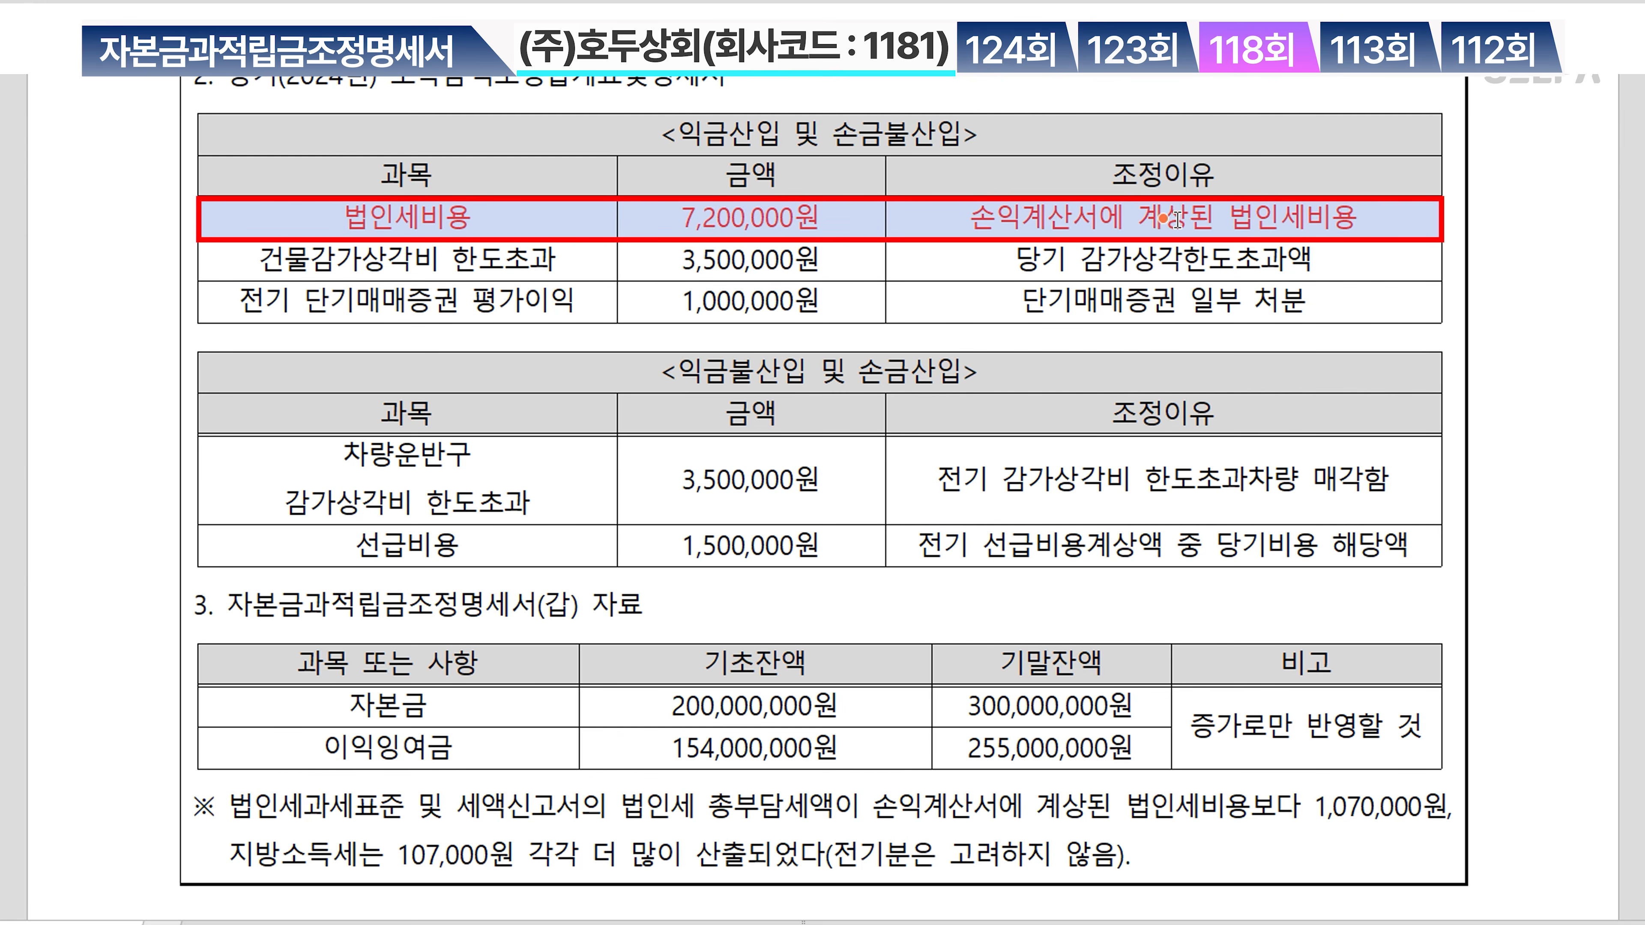
Add ">> 기사유" after 법인세비용 in the 과목 column of the 익금산입 및 손금불산입 table
click(484, 225)
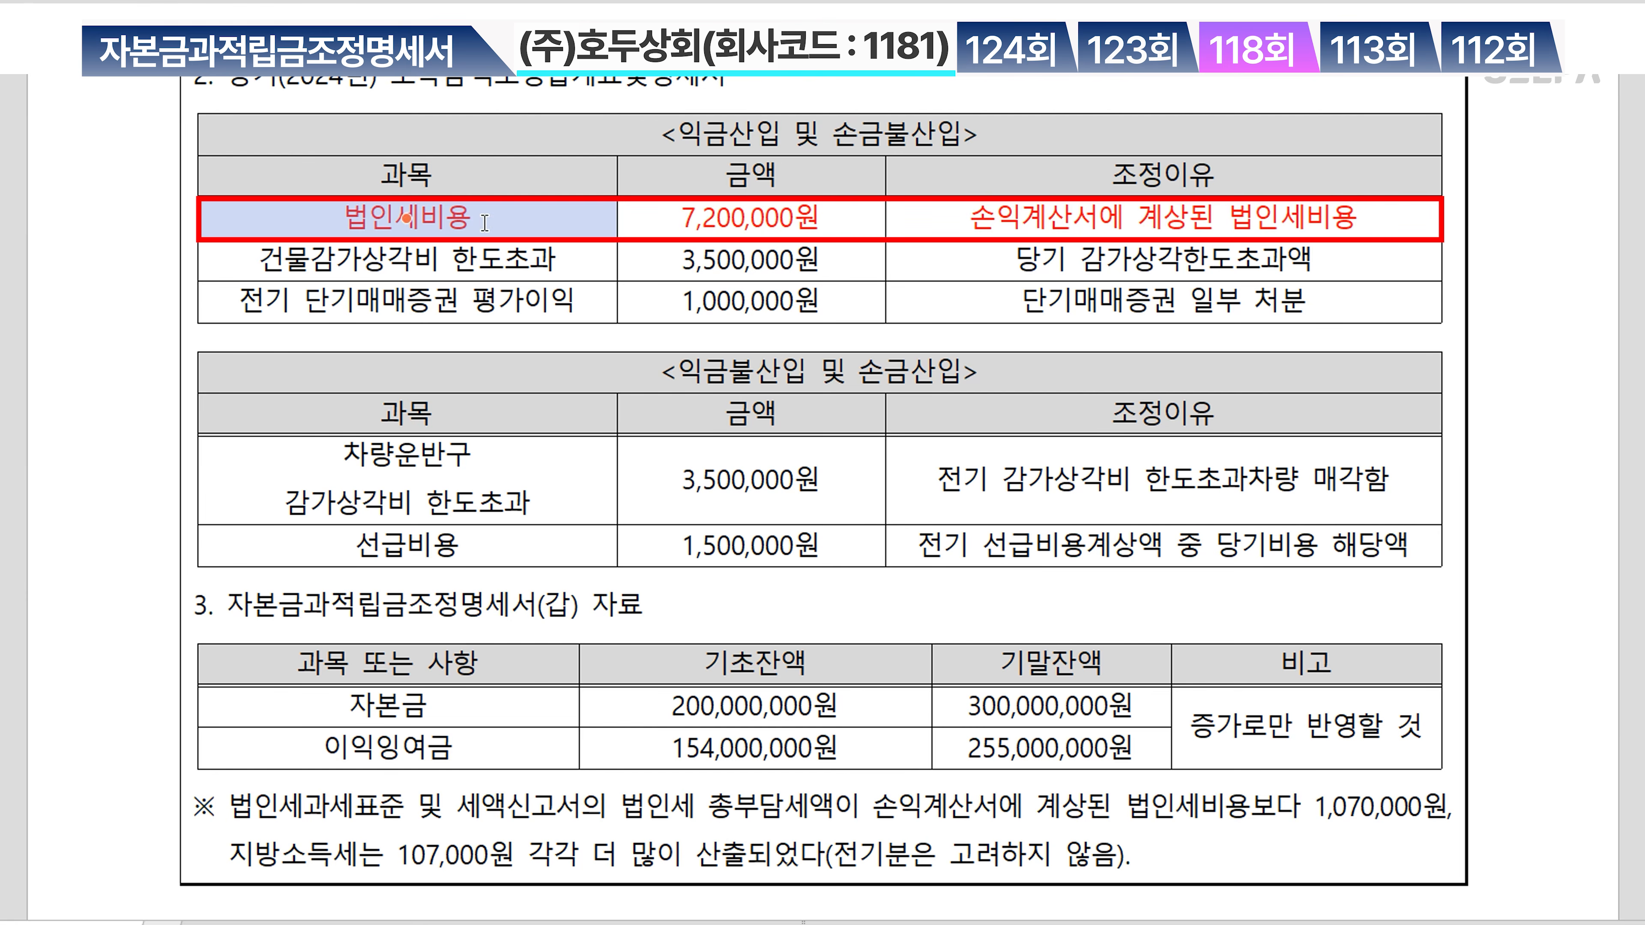
key(Escape)
key(shift+Right)
key(shift+Right)
key(shift+Right)
key(shift+Right)
key(shift+Right)
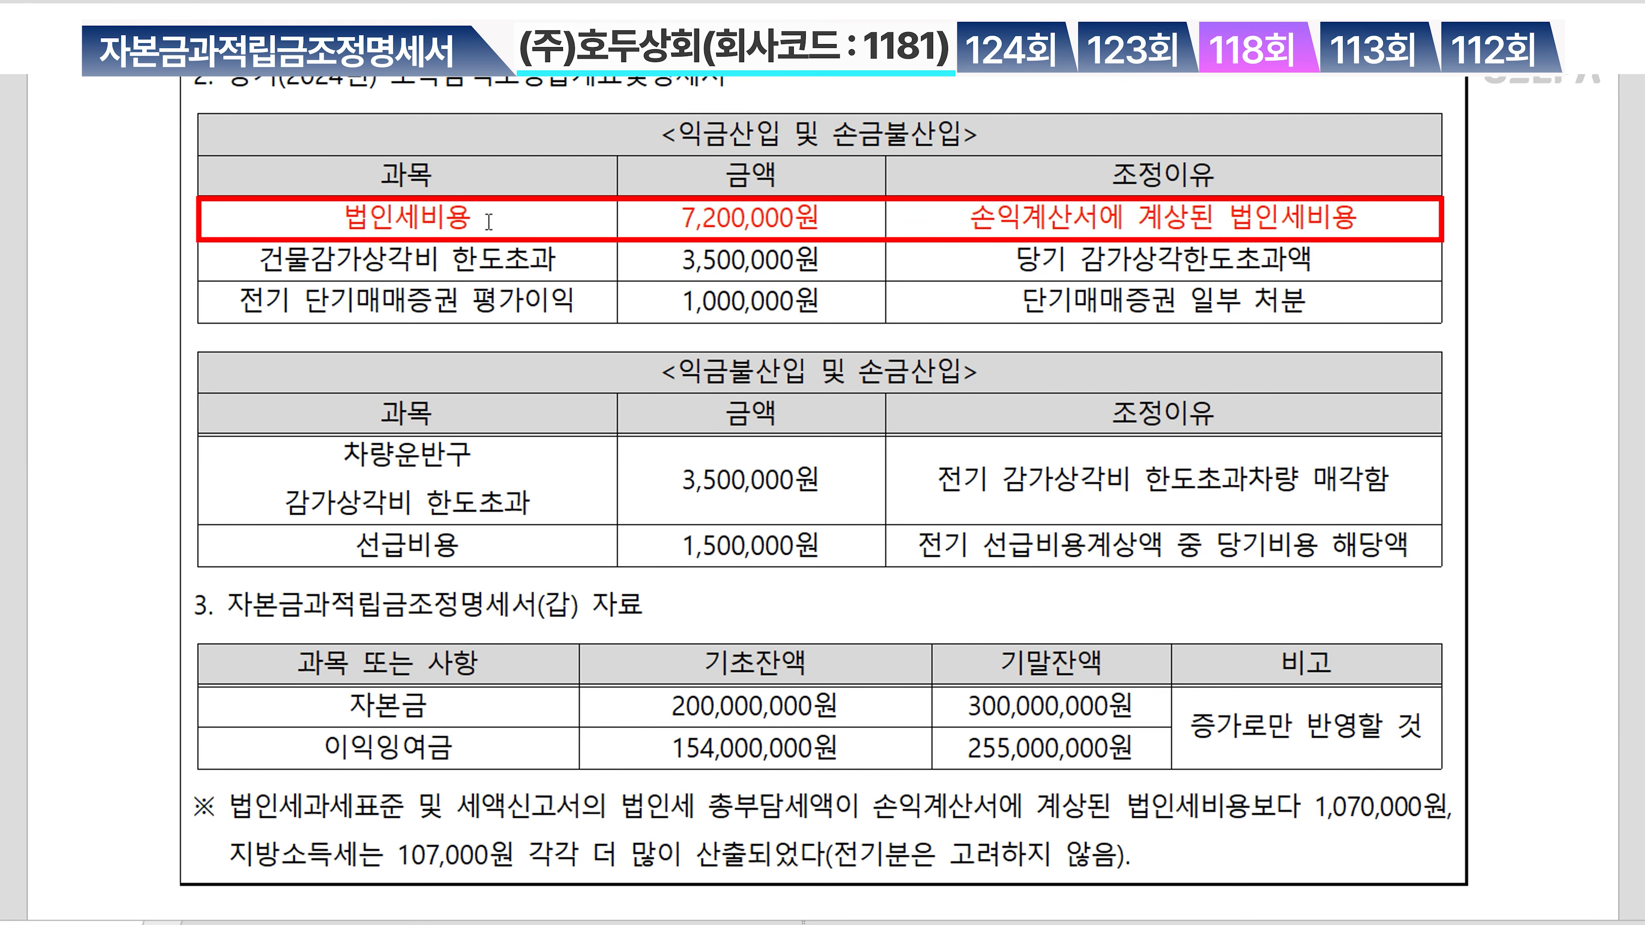
text(>> )
text(기사유)
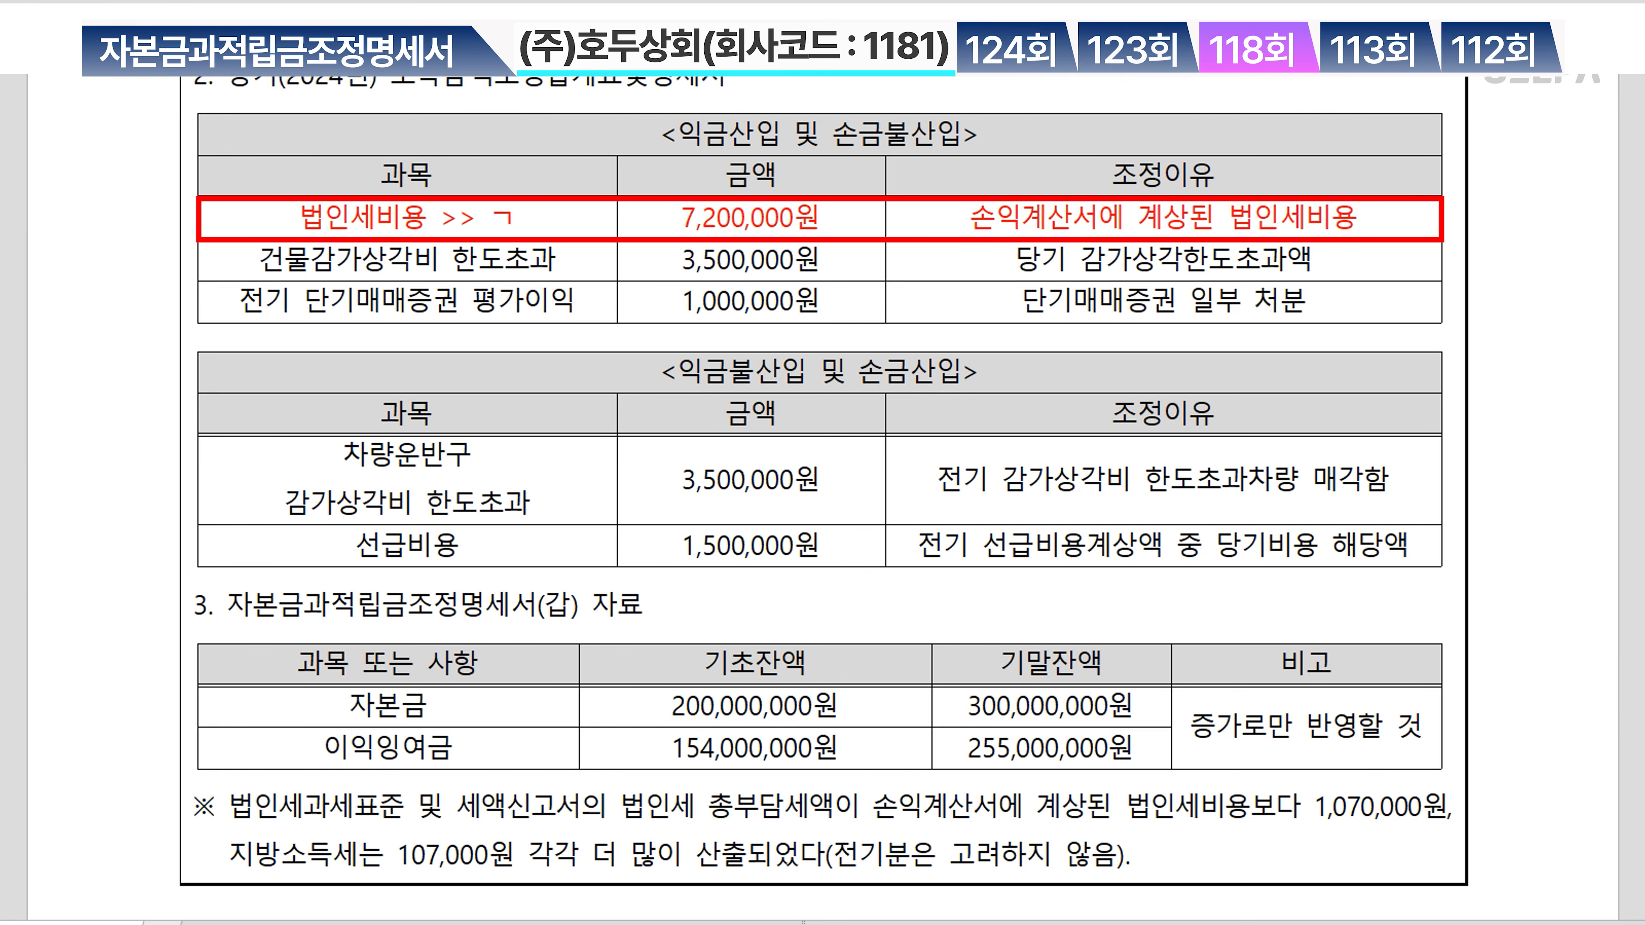
Strike through the entire 법인세비용 >> 기사유 row in the 익금산입 및 손금불산입 table
scroll(869, 123, up, 8)
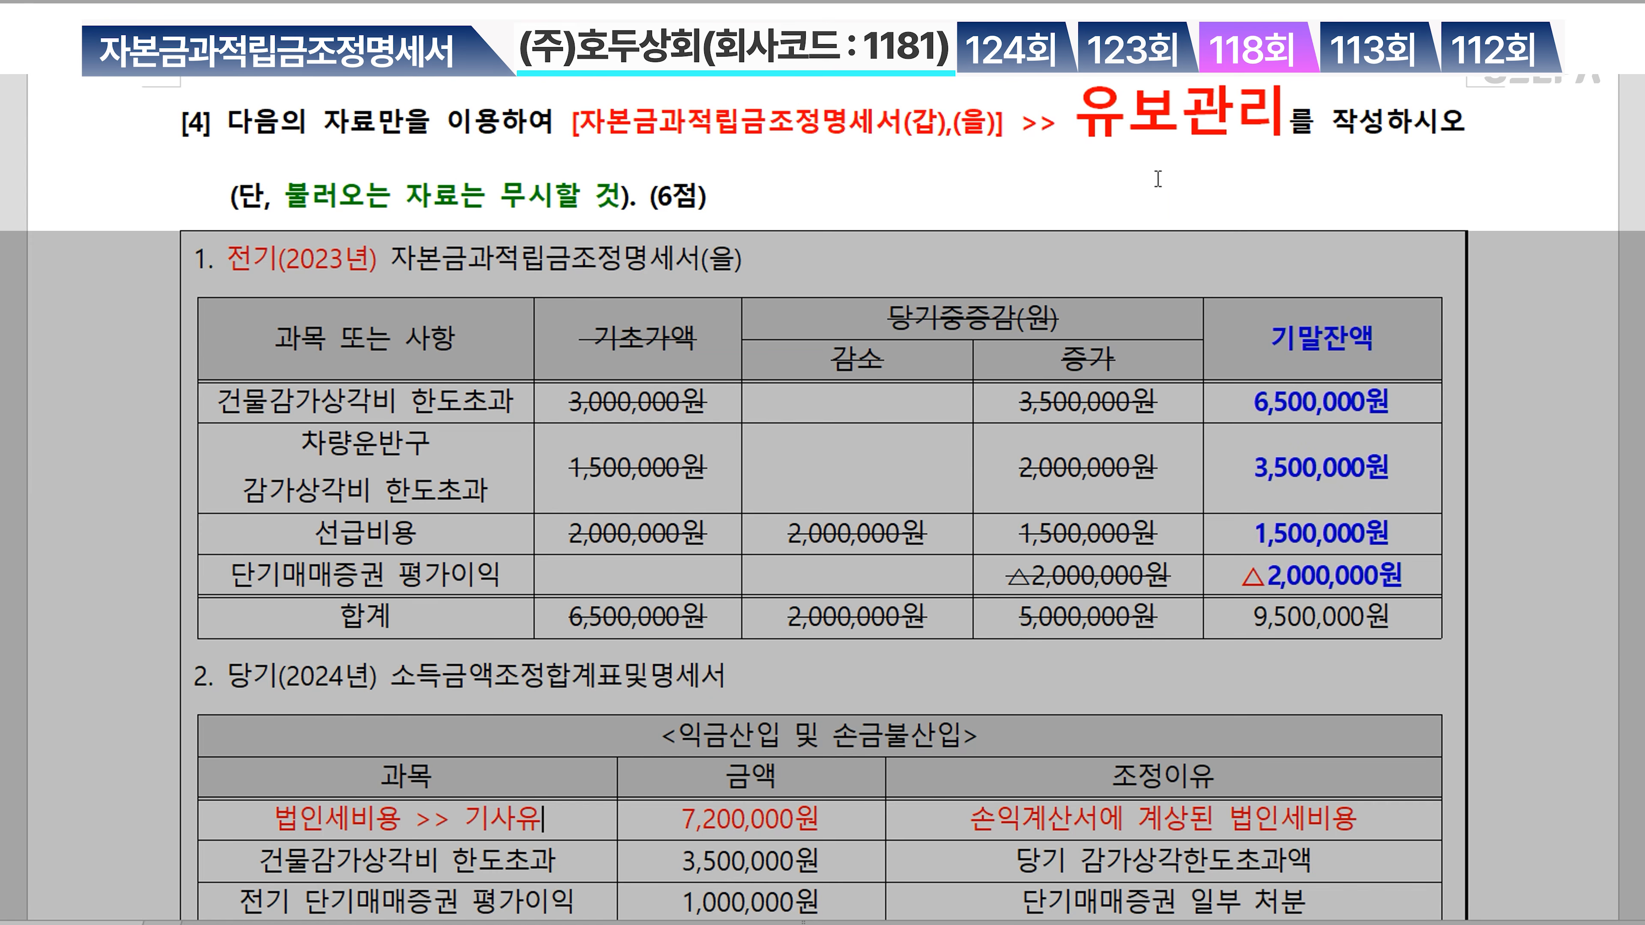
scroll(579, 581, down, 3)
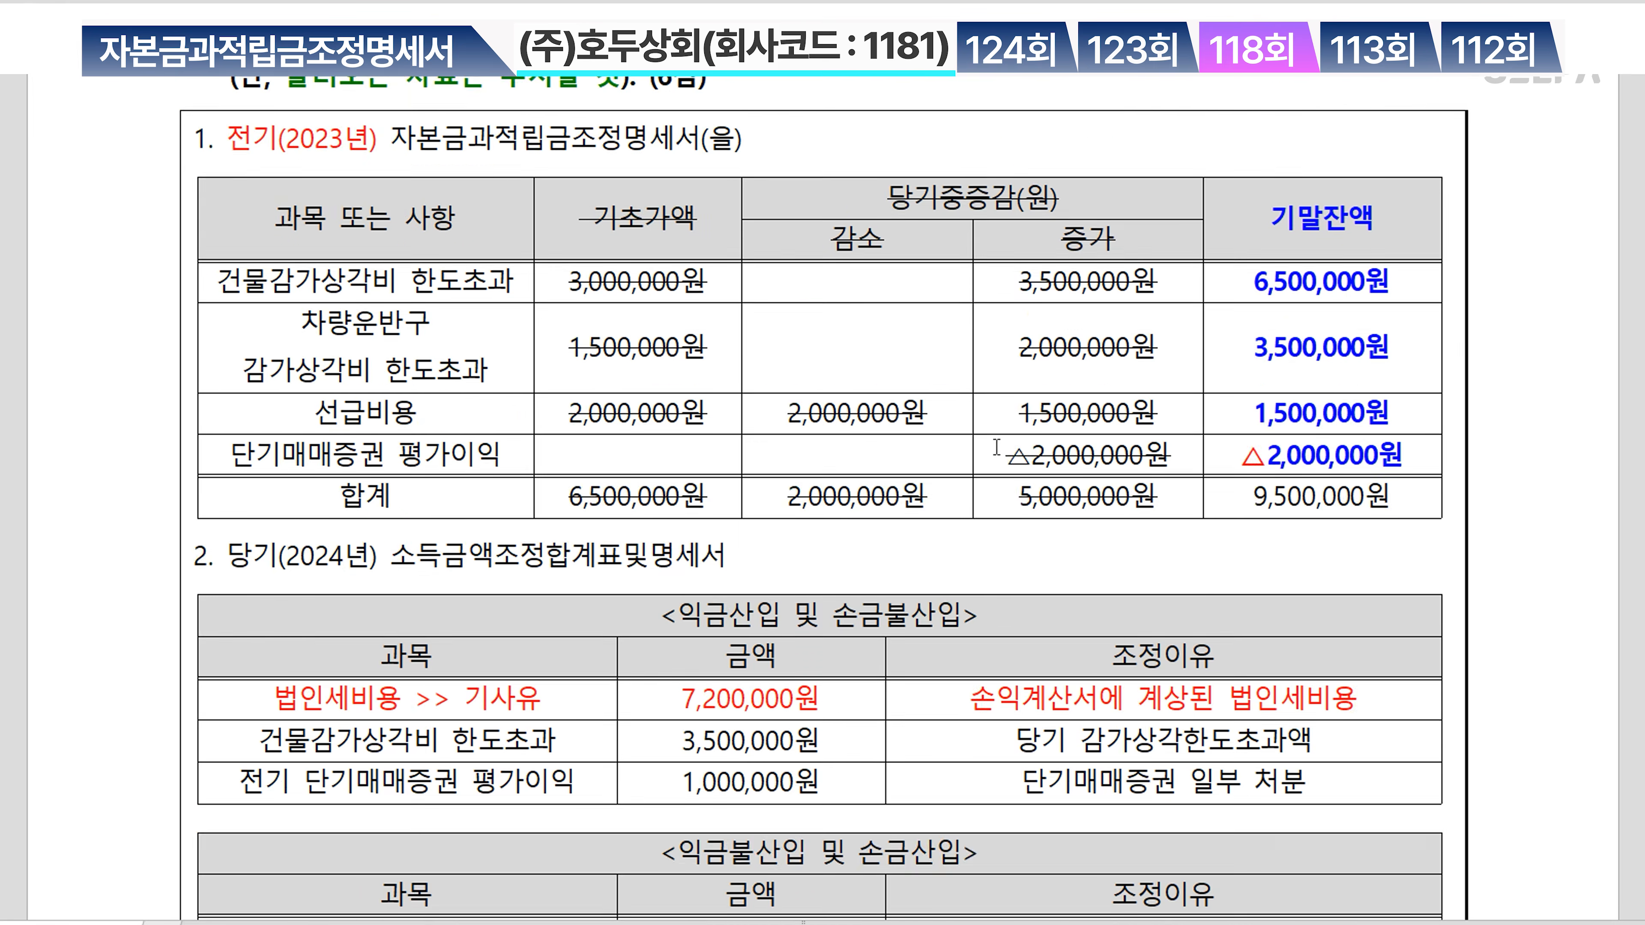
drag(554, 582, 916, 582)
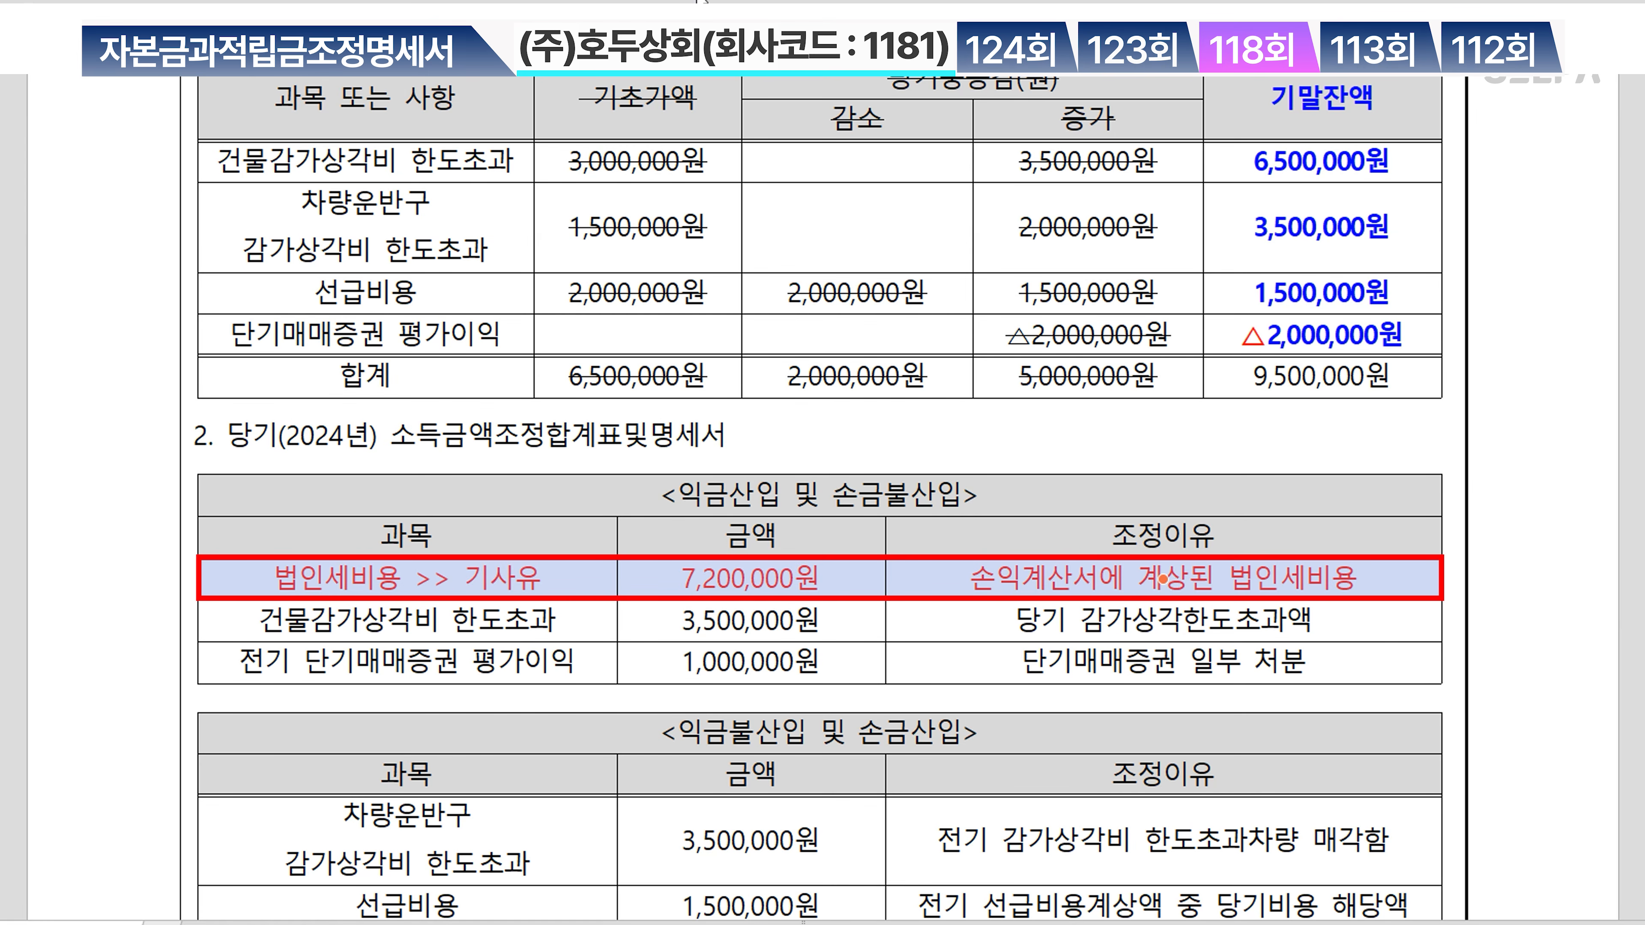
click(698, 1)
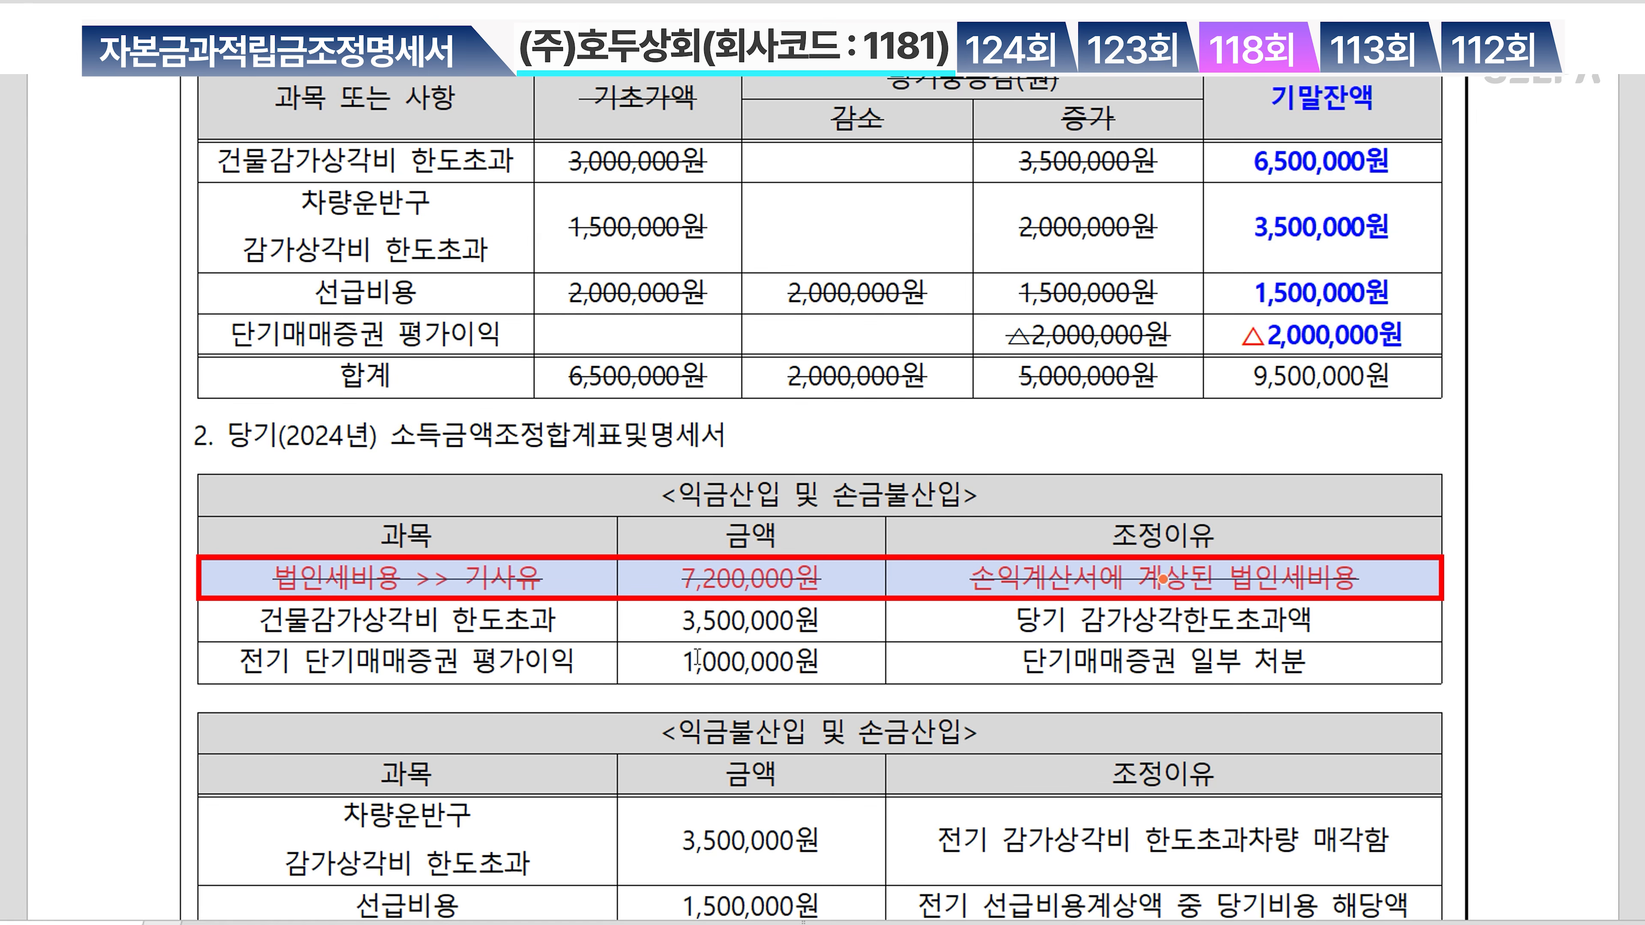
Locate the 건물감가상각비 한도초과 adjustment in the question, switch to 케이렙, and enter 3,500,000 as that item's 증가 in the 을 statement
click(490, 621)
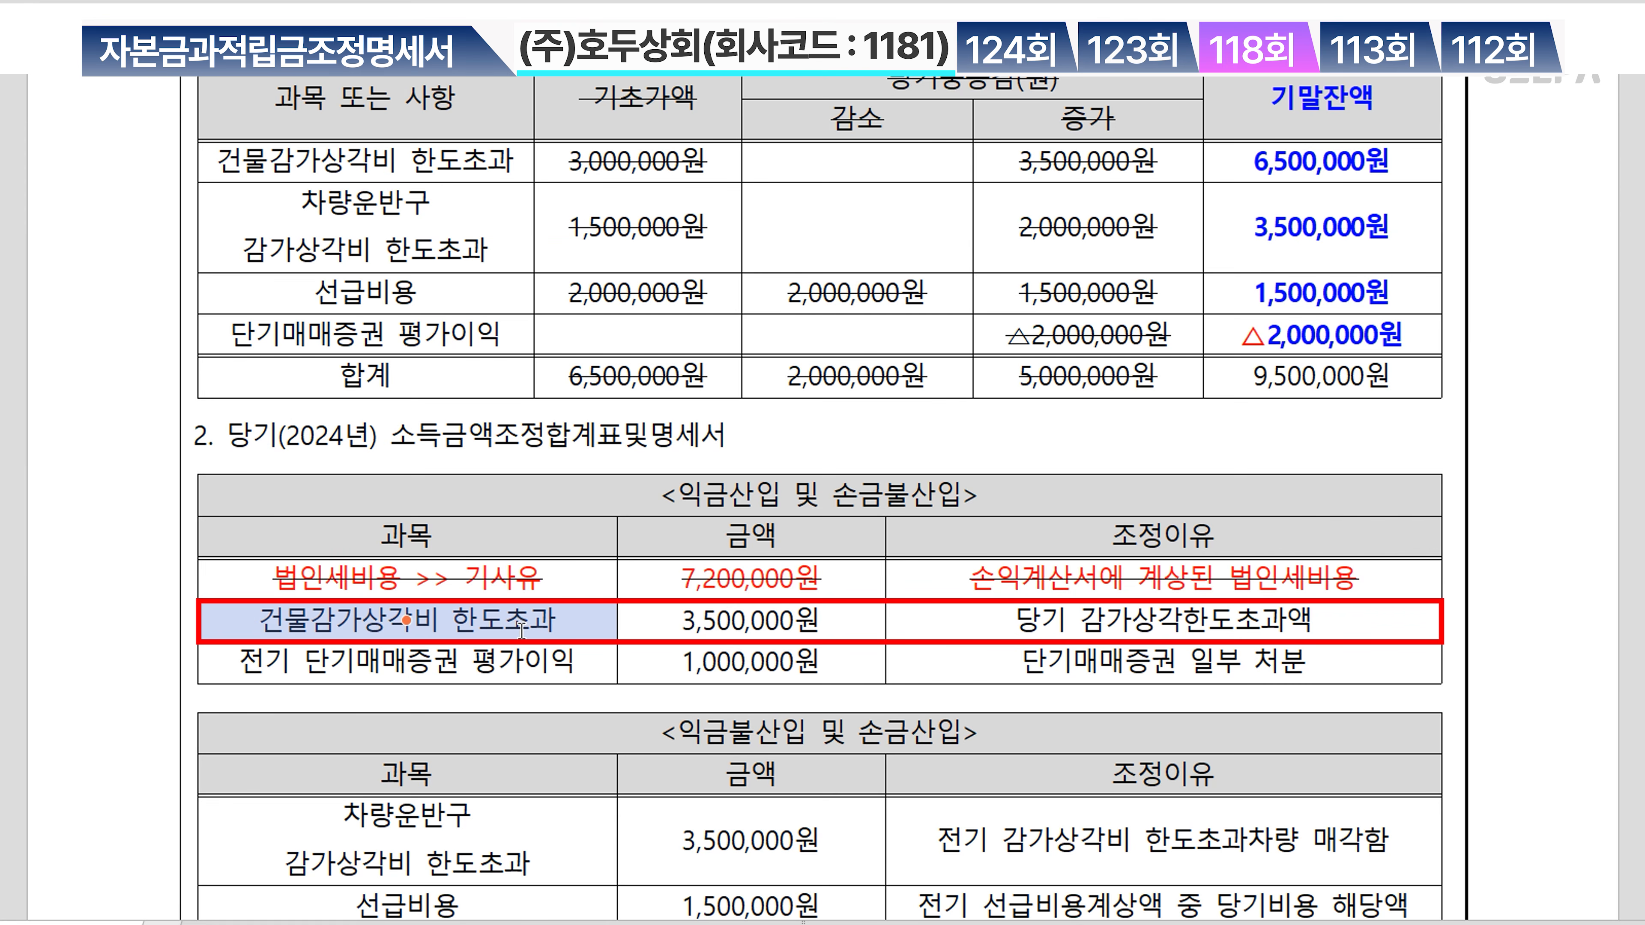
click(769, 627)
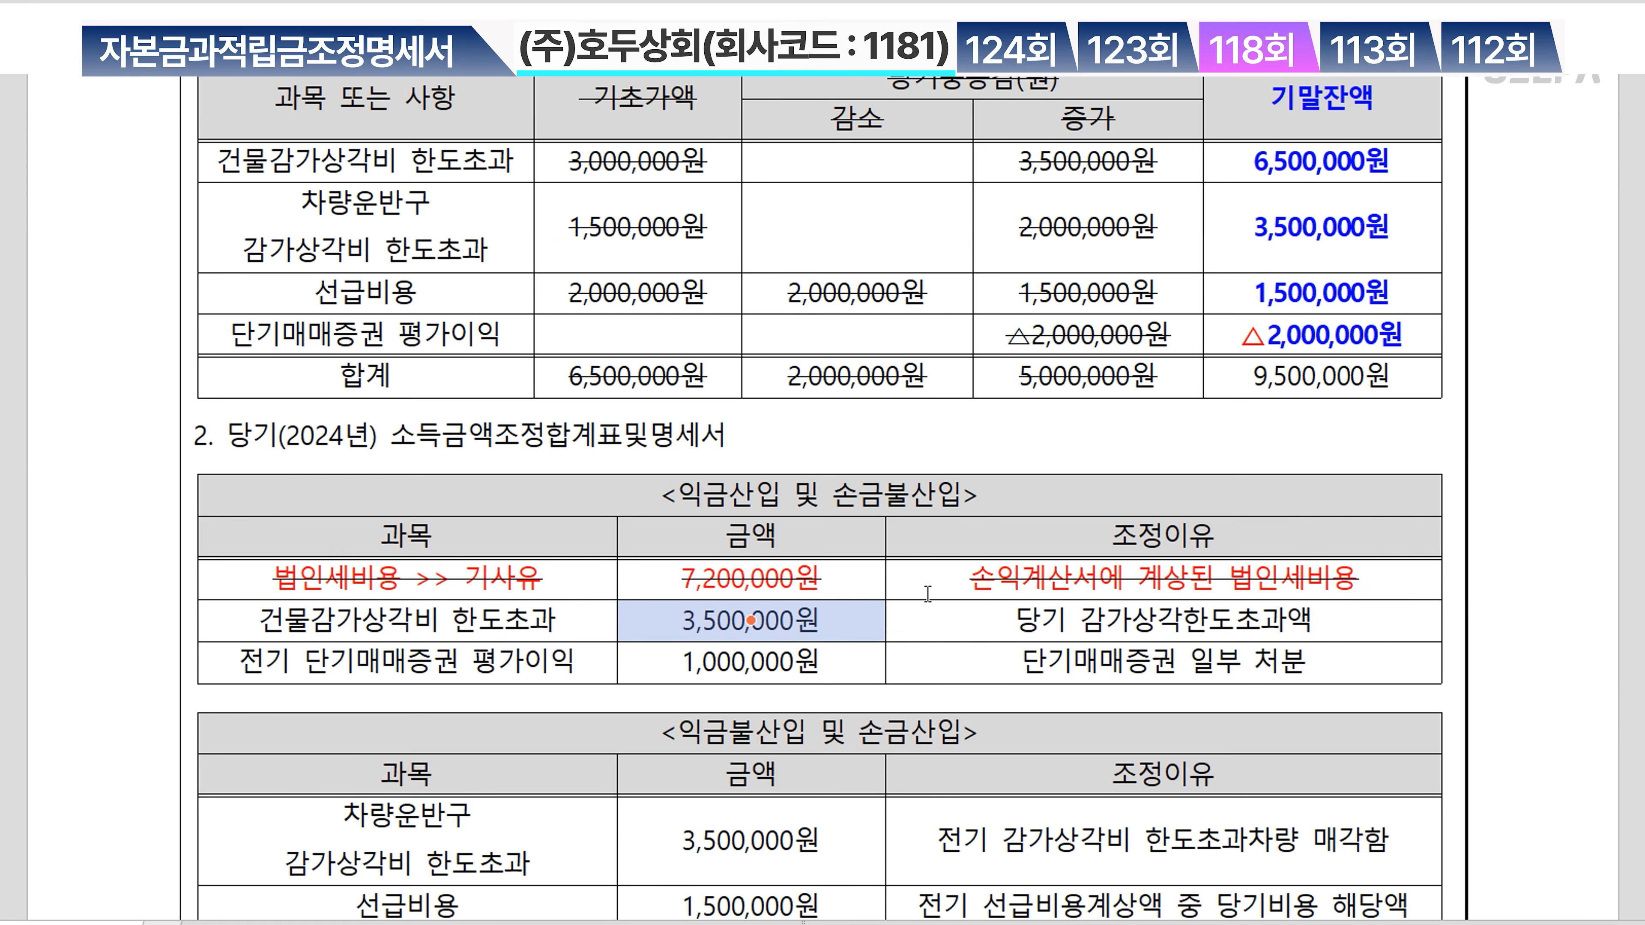
scroll(928, 592, down, 3)
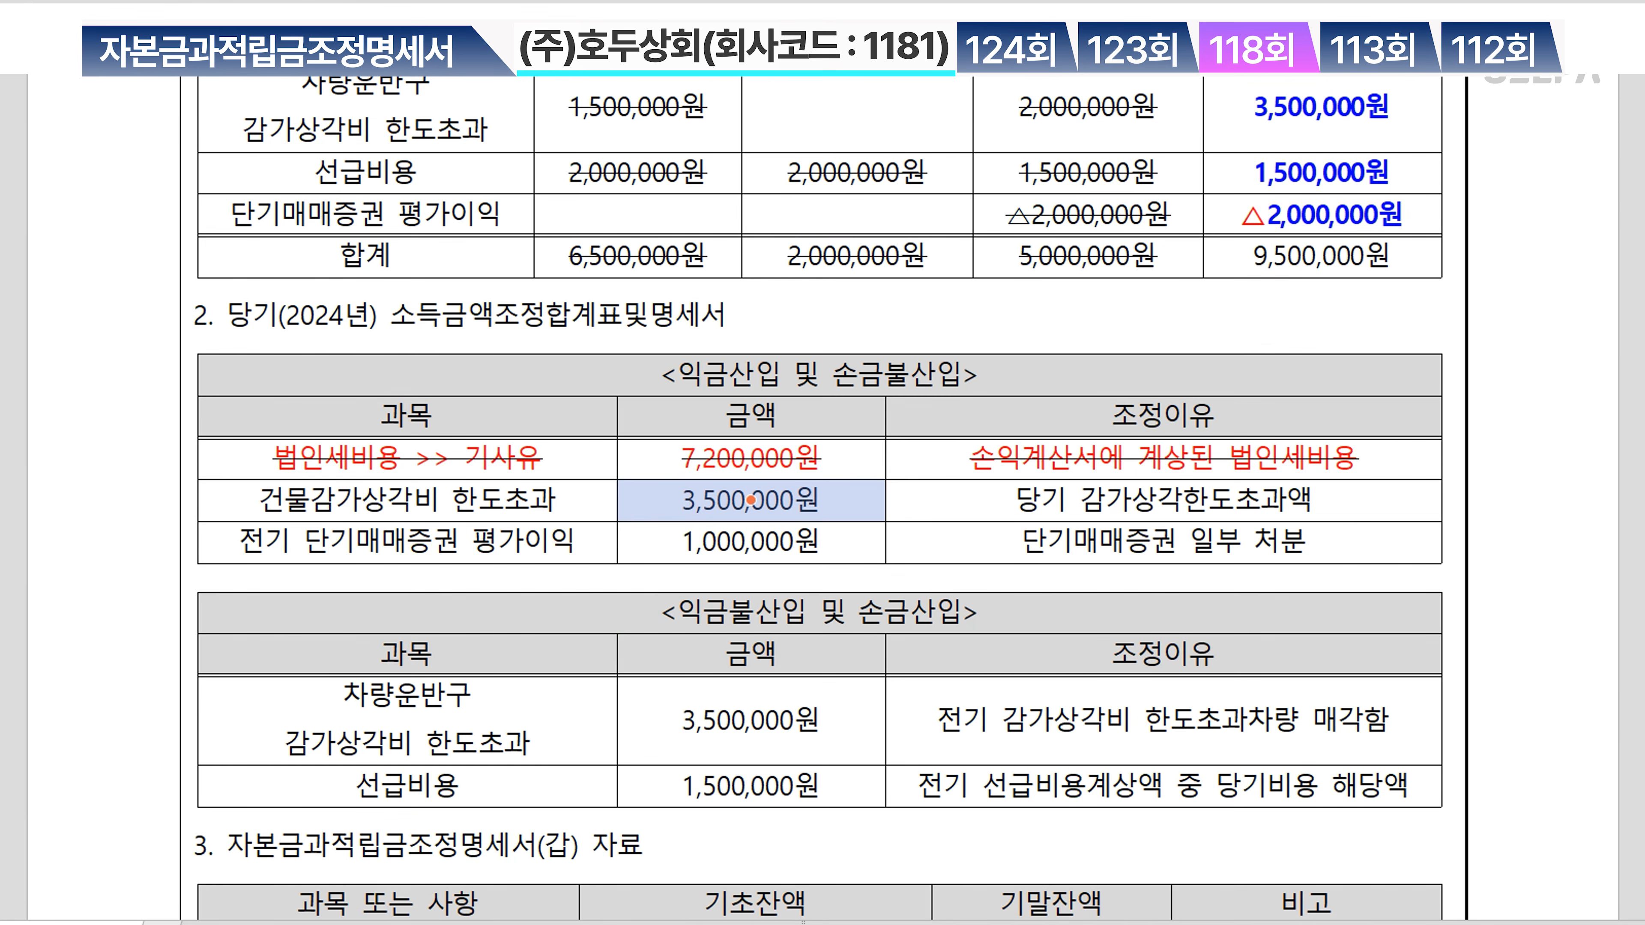
scroll(926, 507, down, 9)
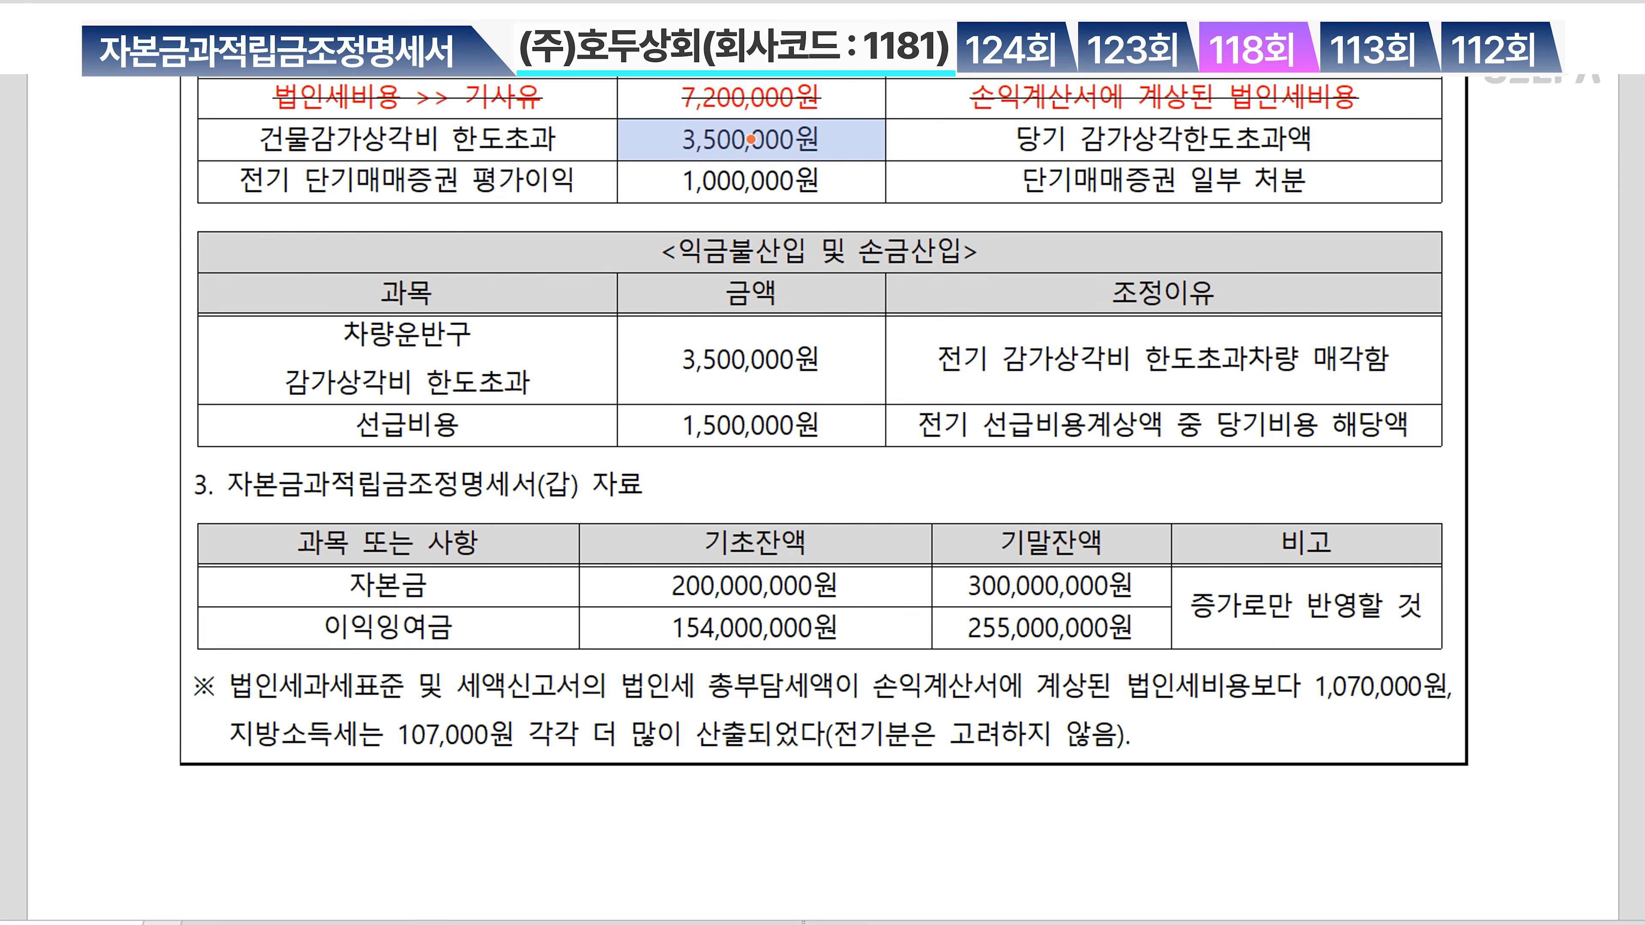
key(alt+Tab)
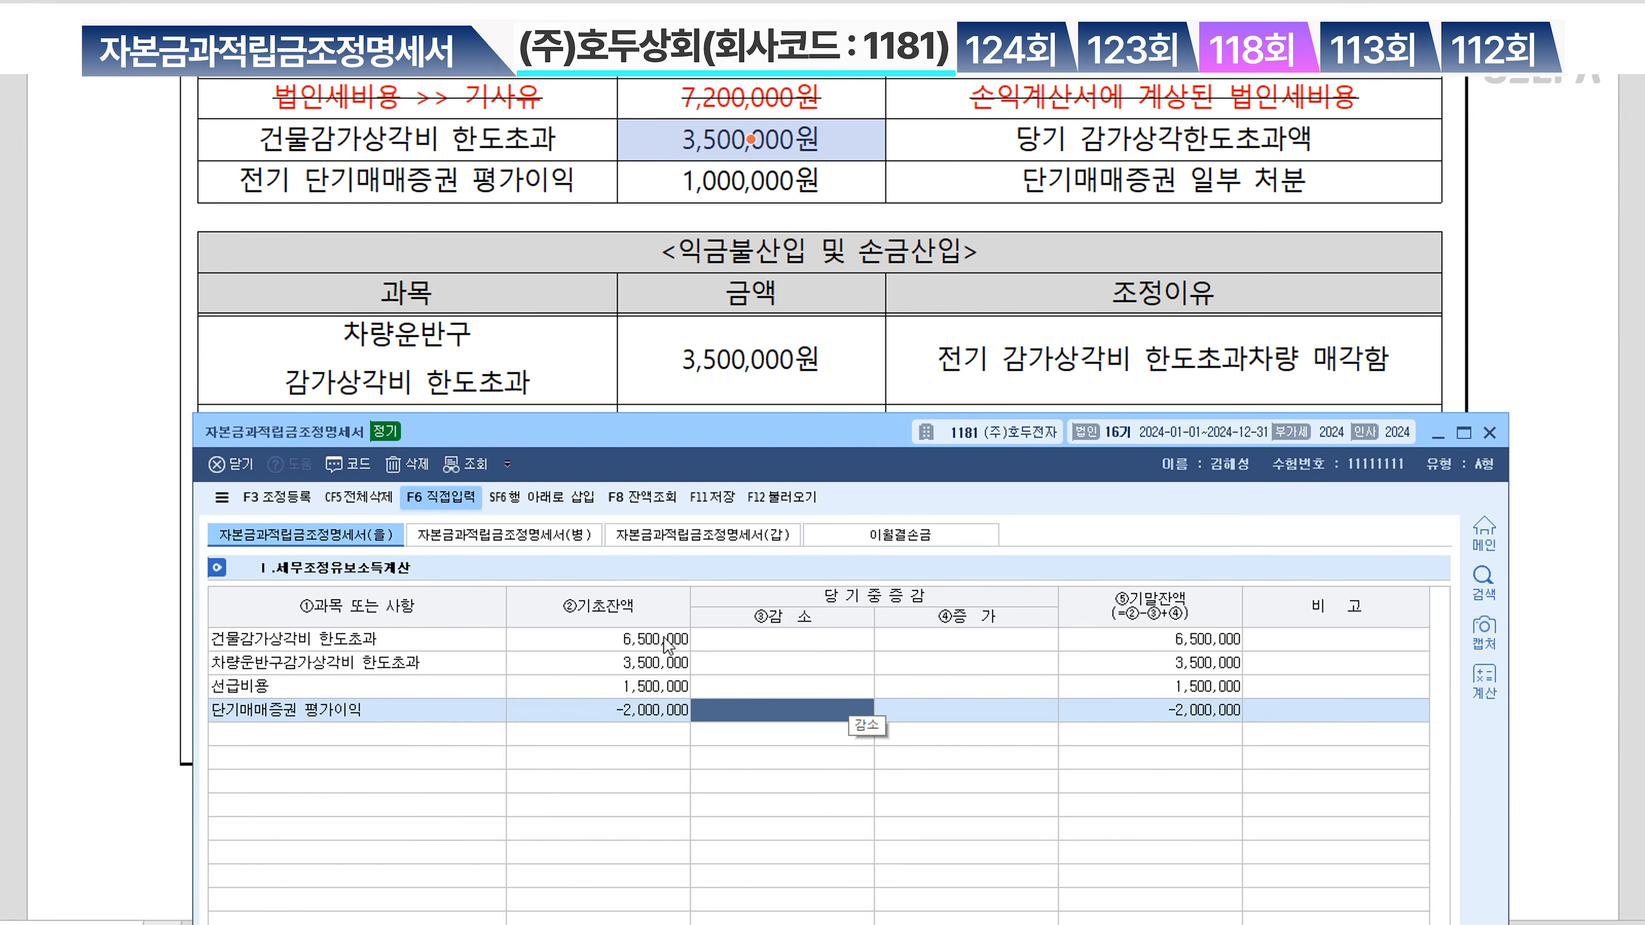
click(949, 641)
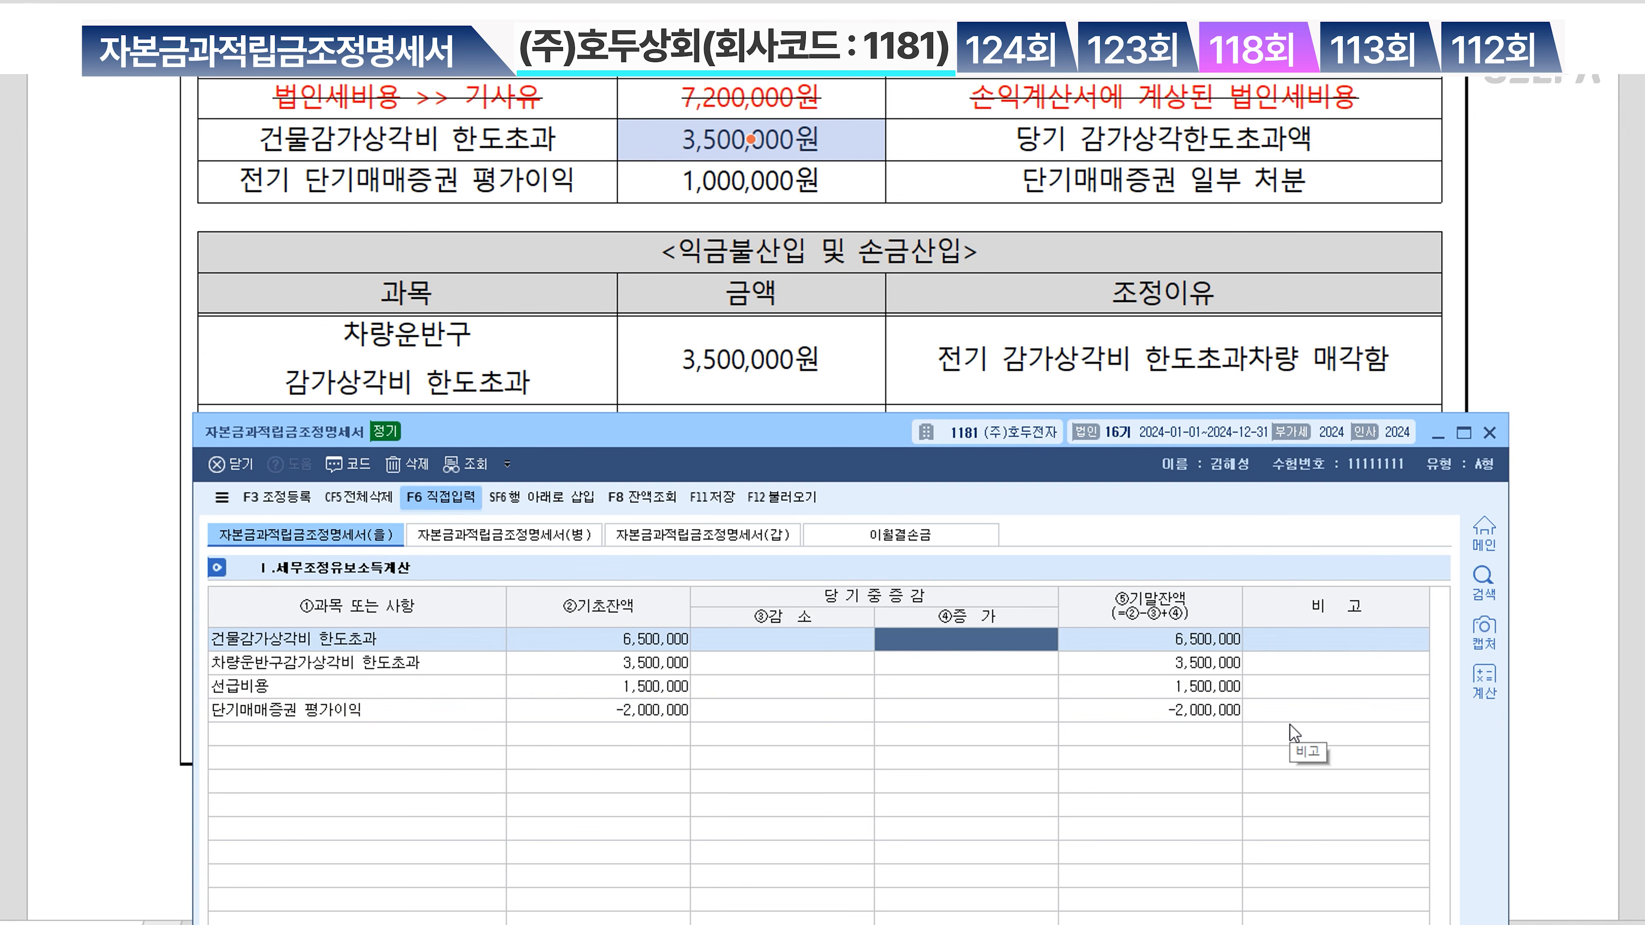
text(3500000)
key(Return)
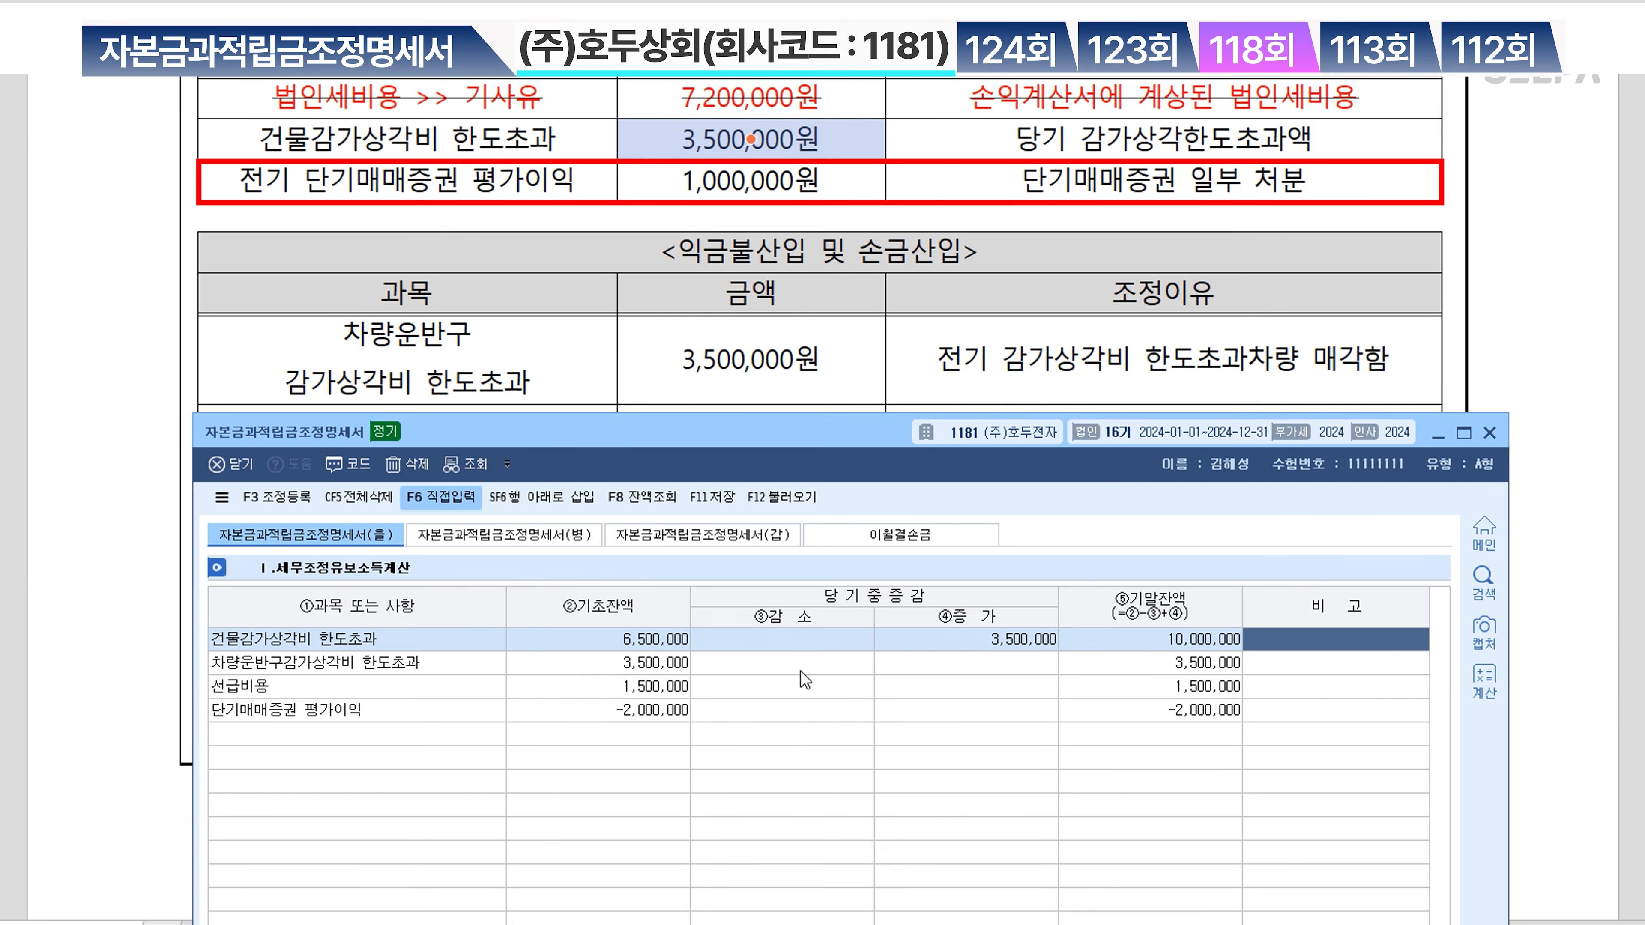
Select the 감소 cell of the 단기매매증권 평가이익 row in the 을 statement
click(801, 710)
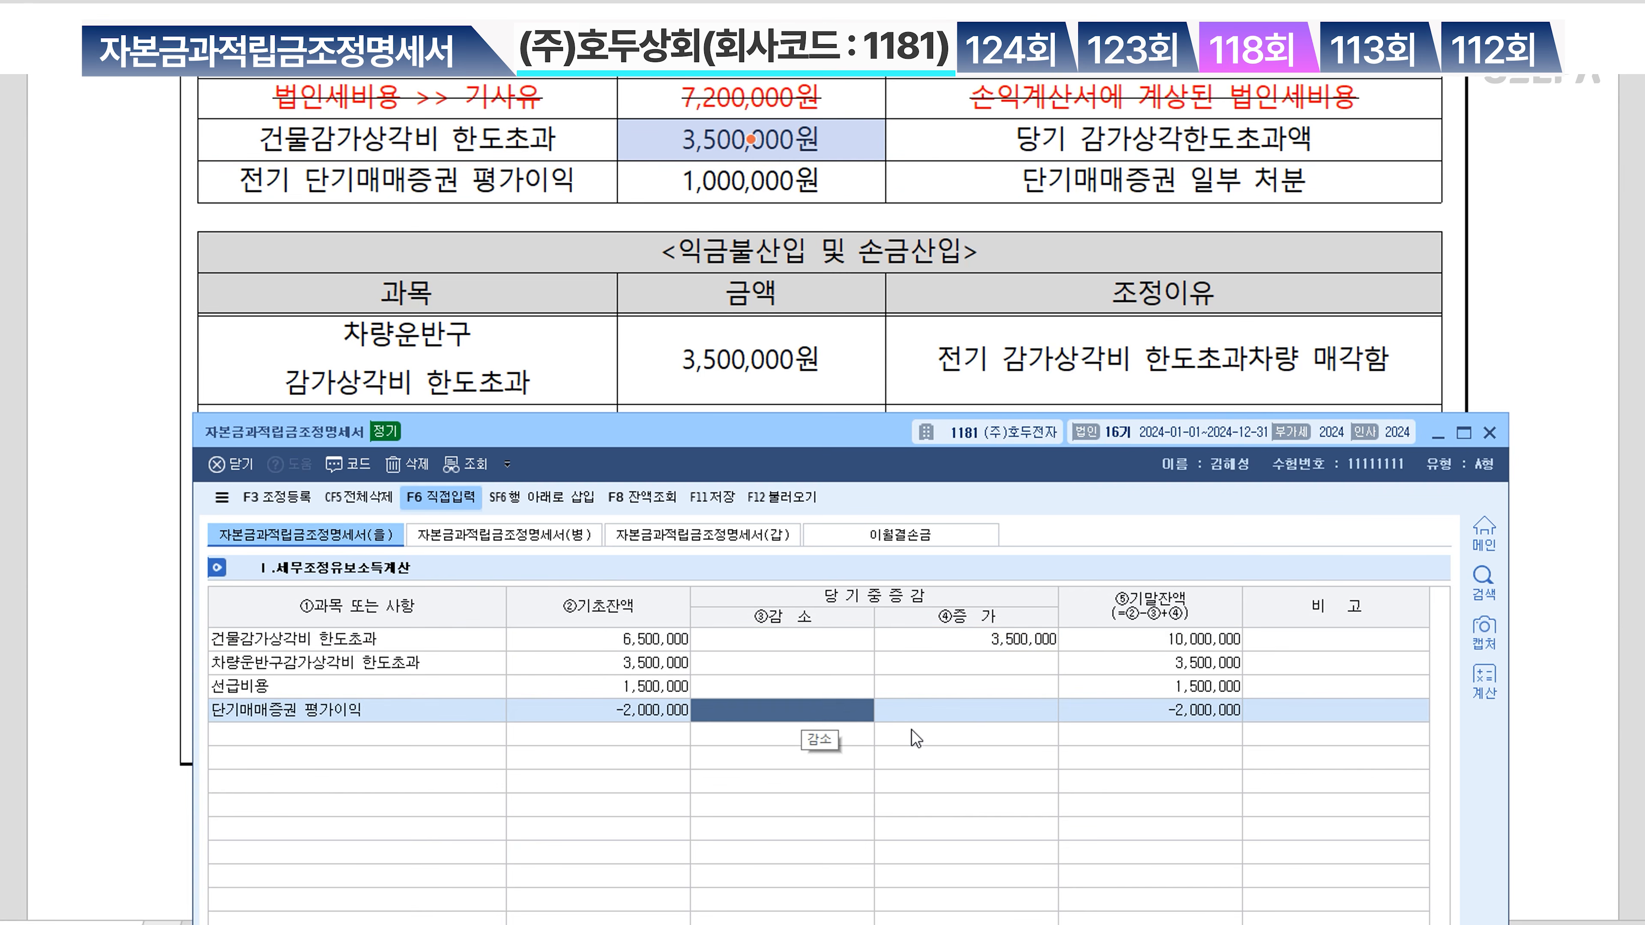
Enter -1,000,000 as the current-period decrease (감소) for 단기매매증권 평가이익 in the (을) statement
text(-1,000,000)
key(Return)
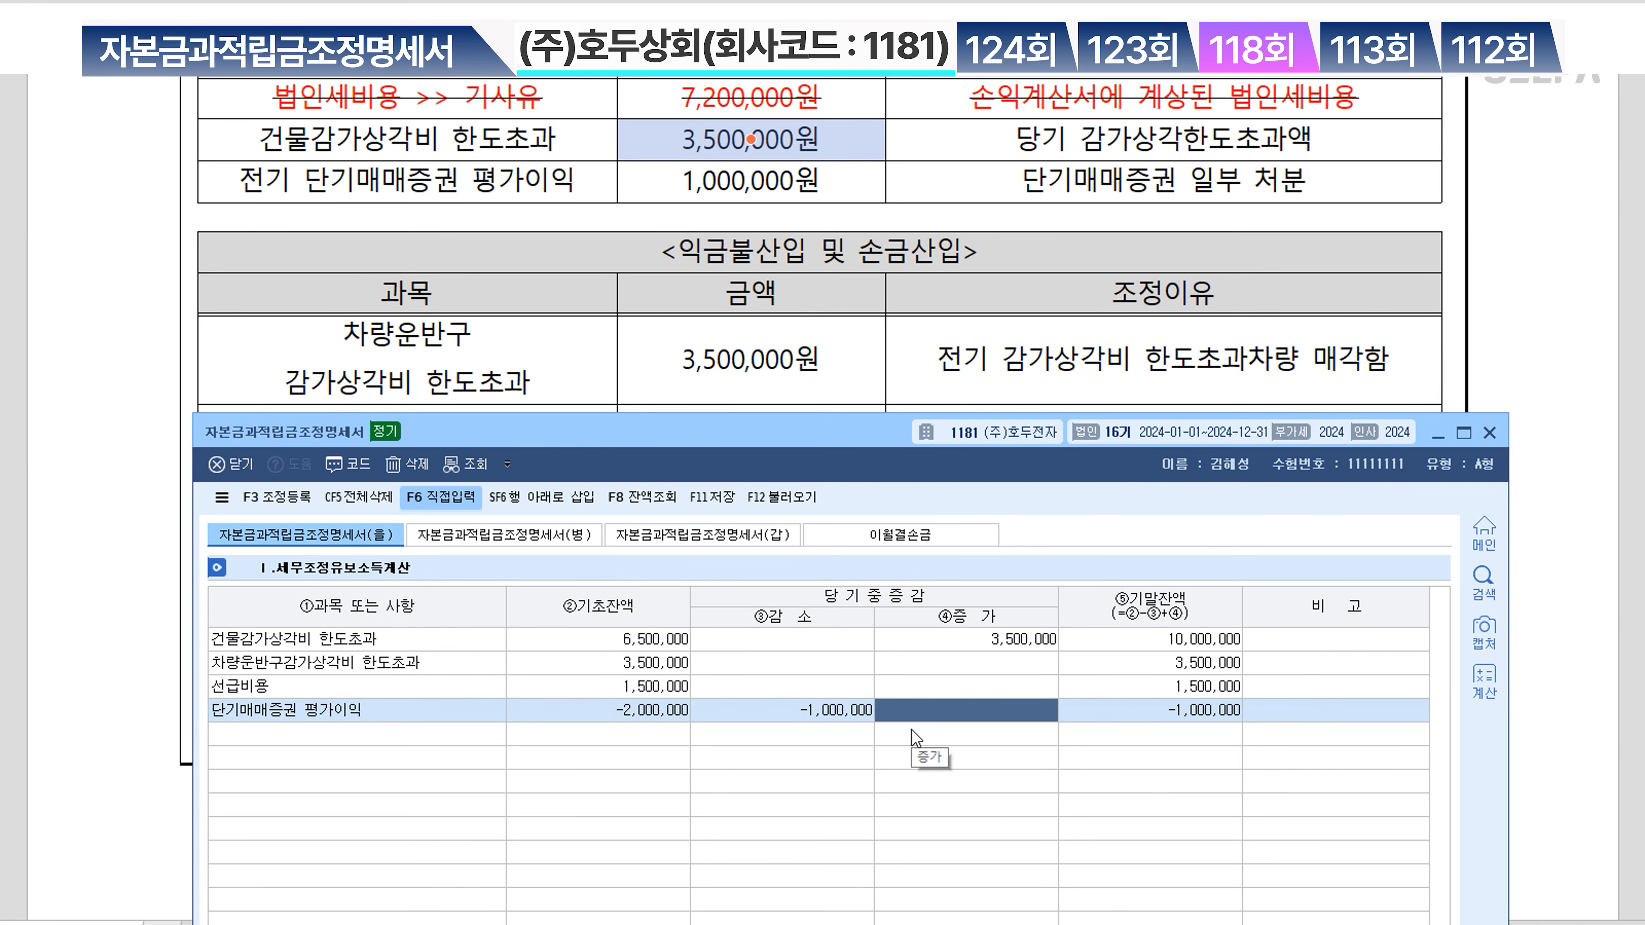
Check the 단기매매증권 평가이익 decrease against its 2023 ending balance and its 2024 익금산입 adjustment in the problem document
scroll(1309, 369, up, 5)
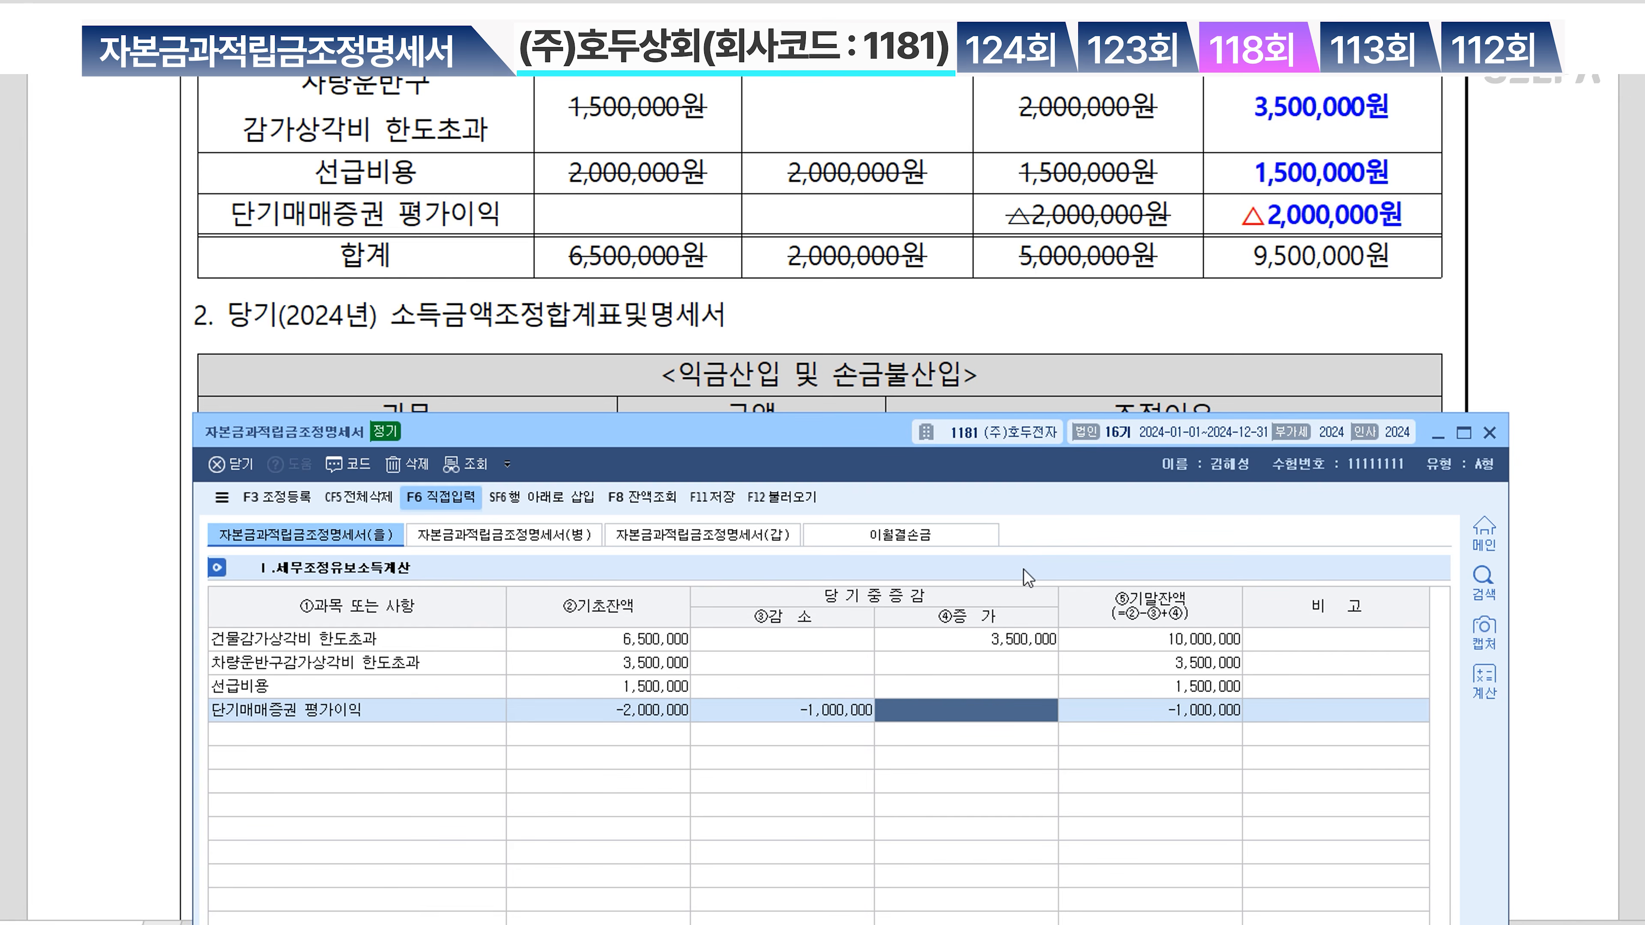
click(804, 707)
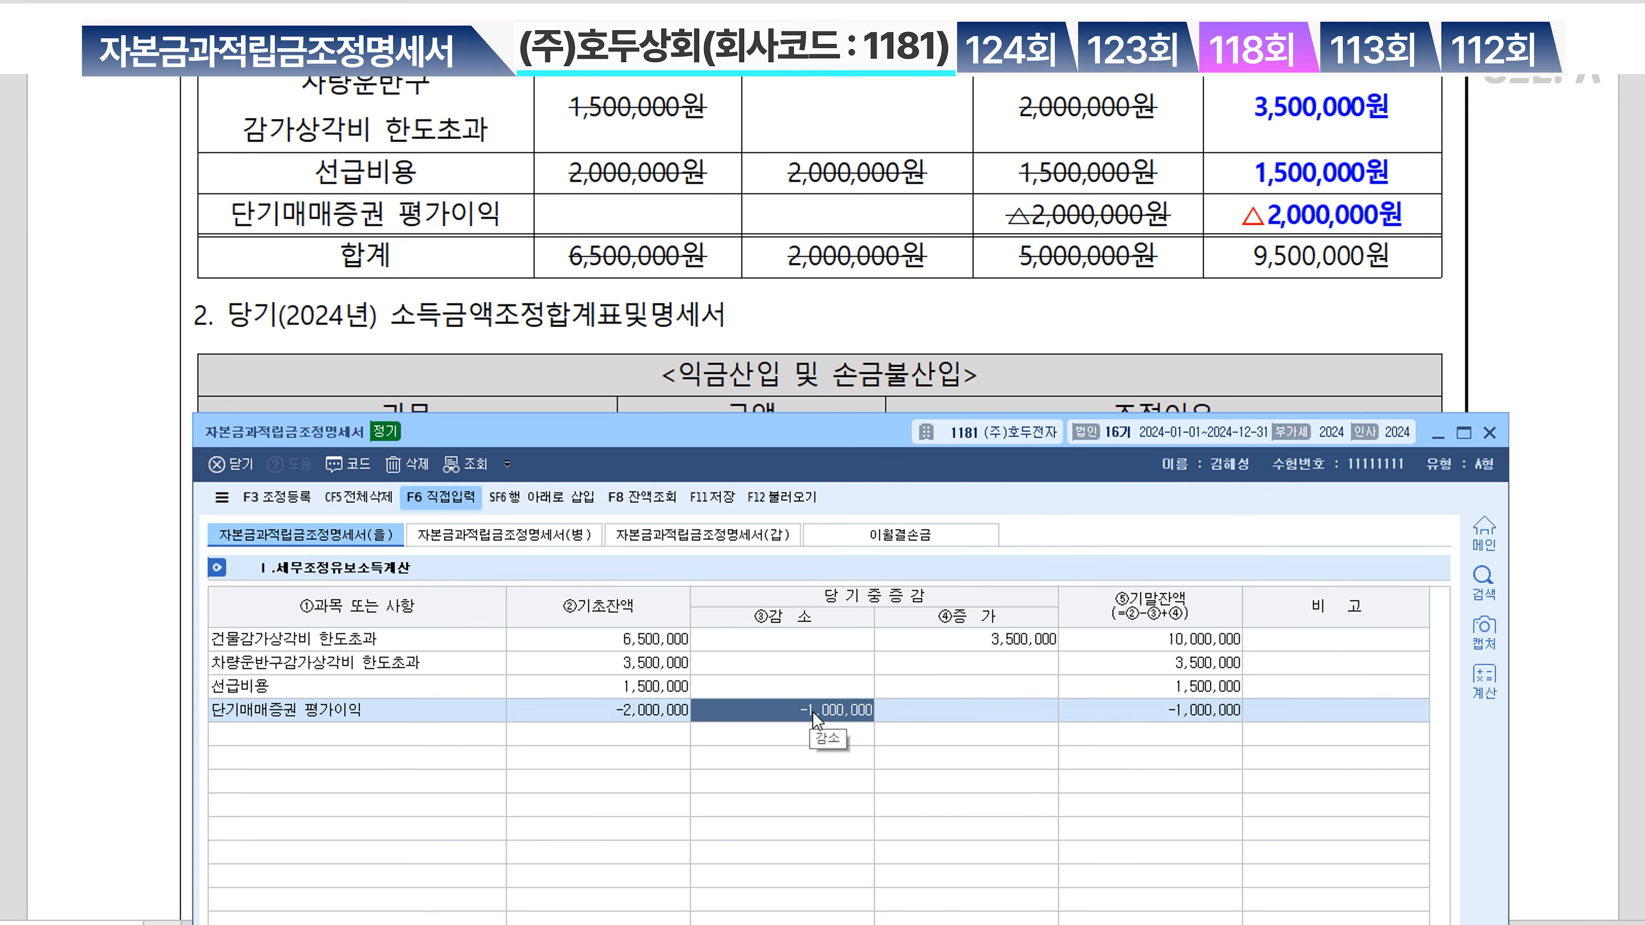
click(815, 712)
scroll(959, 291, down, 1)
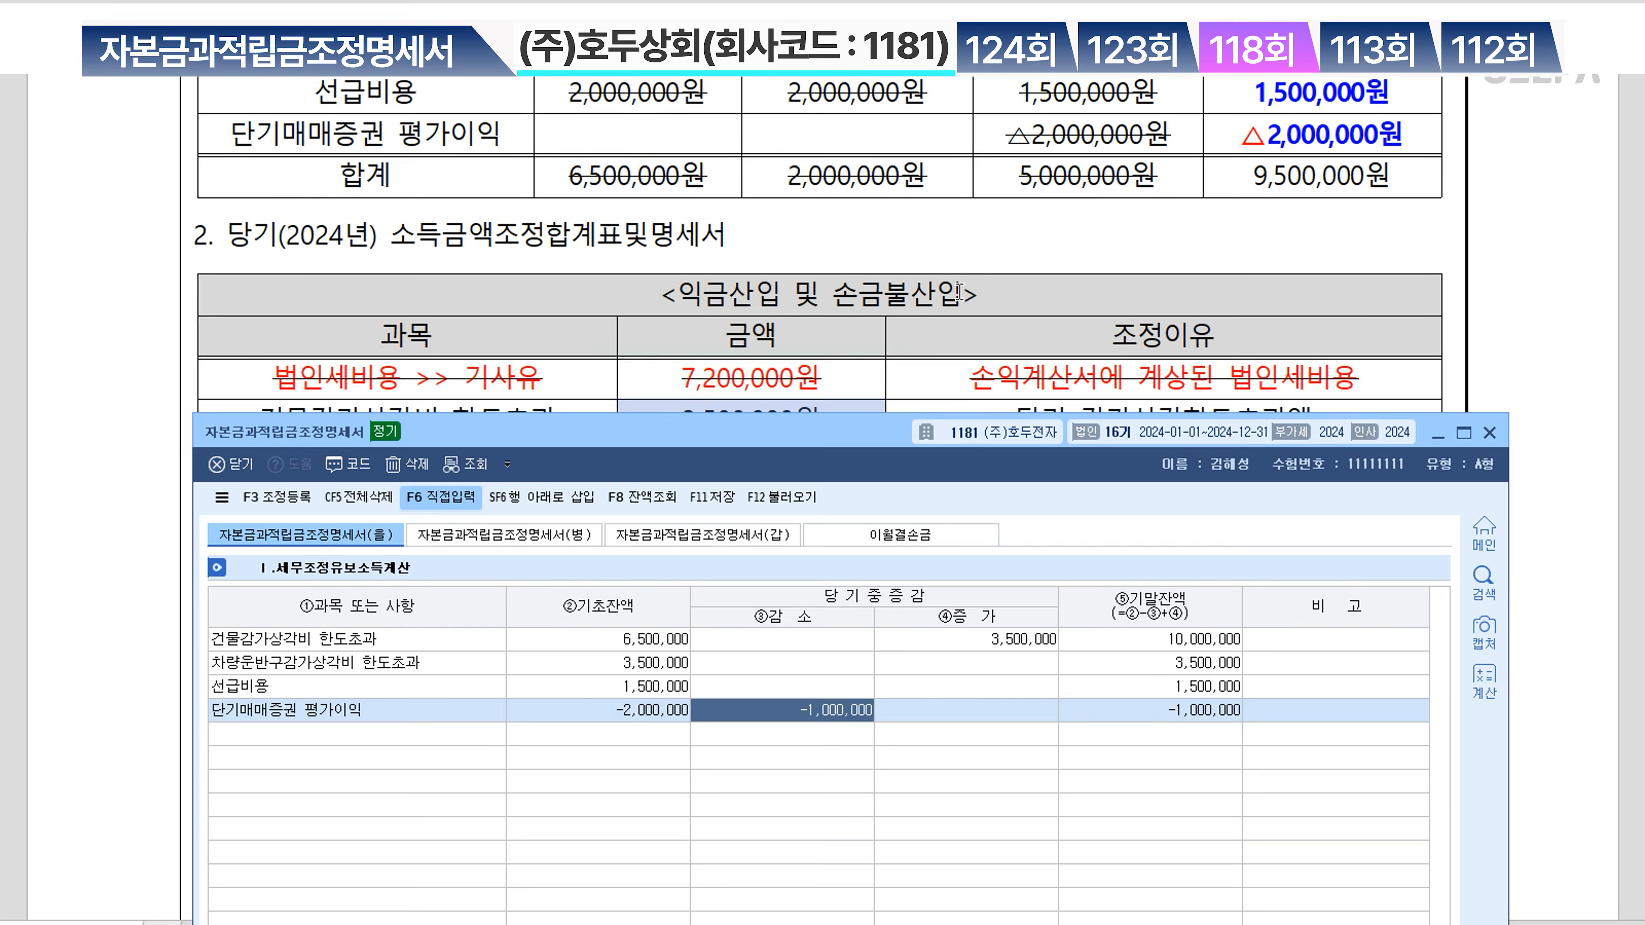
scroll(959, 291, down, 3)
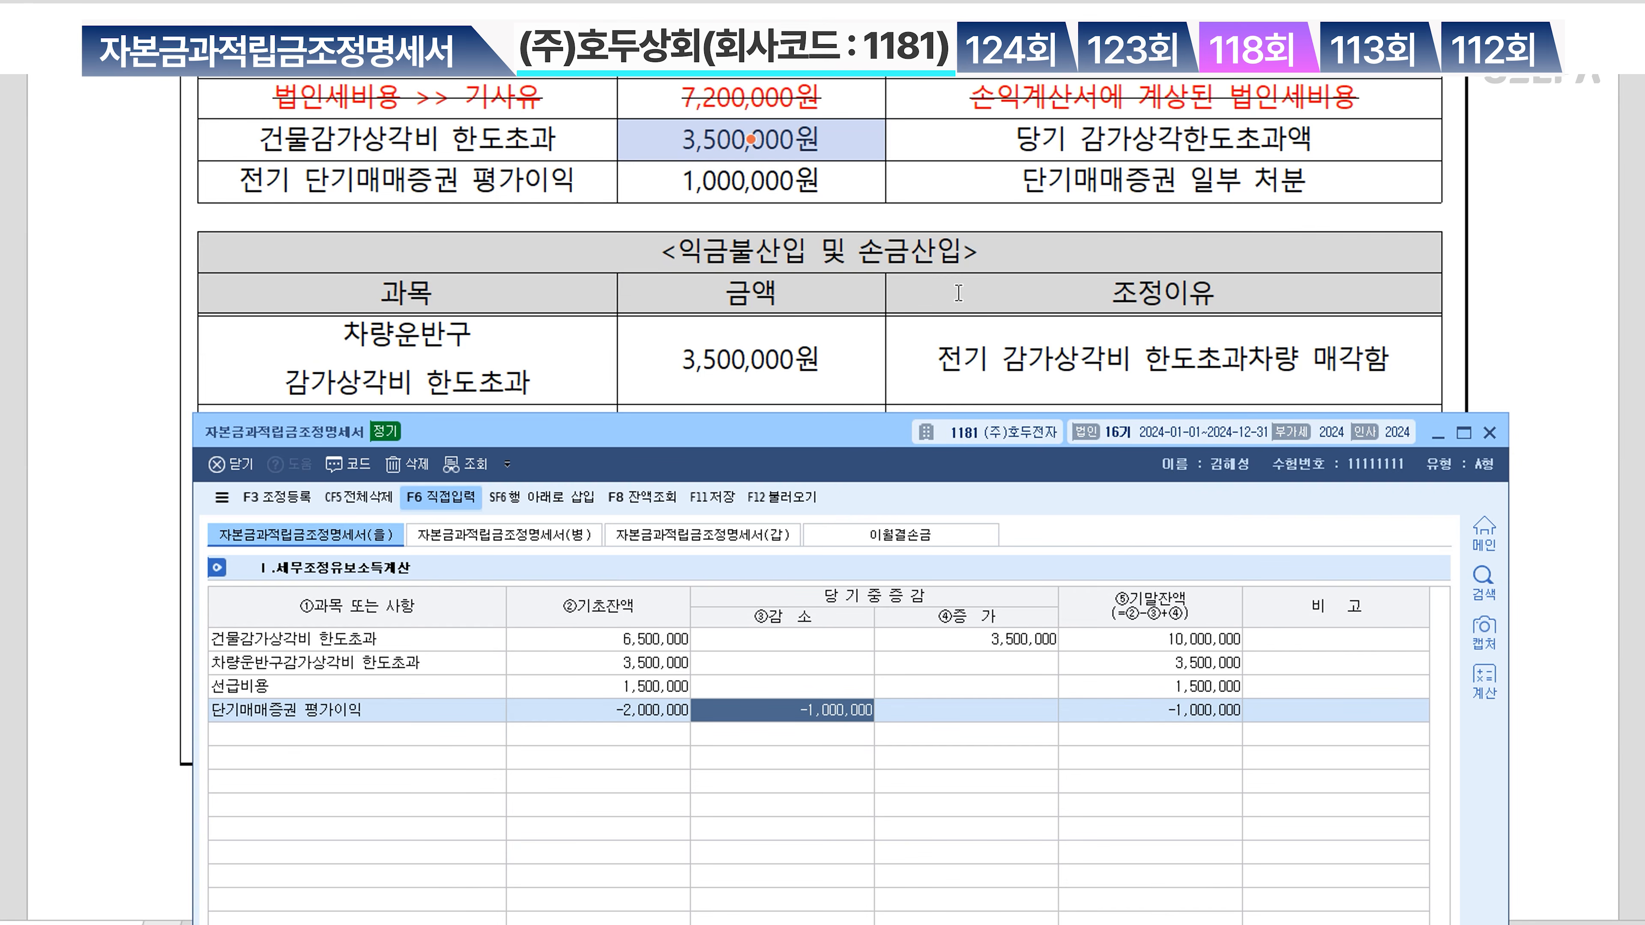
click(673, 184)
key(ctrl)
key(ctrl)
key(ctrl)
key(ctrl)
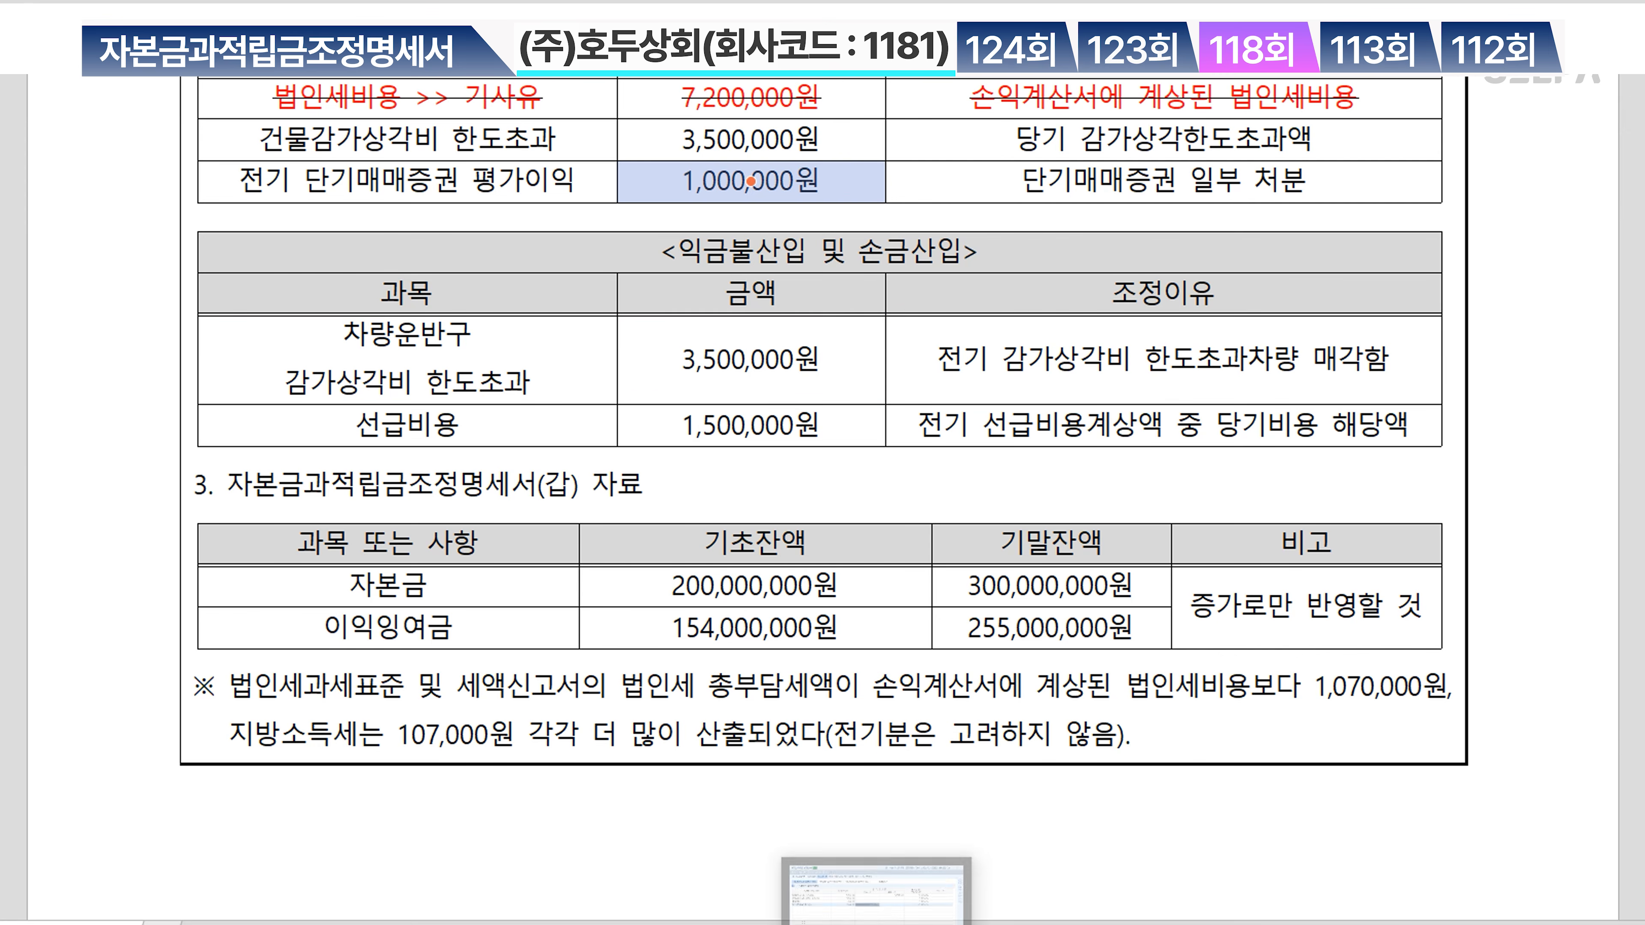
Enter current-period decreases of 3,500,000 for 차량운반구감가상각비 한도초과 and 1,500,000 for 선급비용
scroll(943, 249, down, 2)
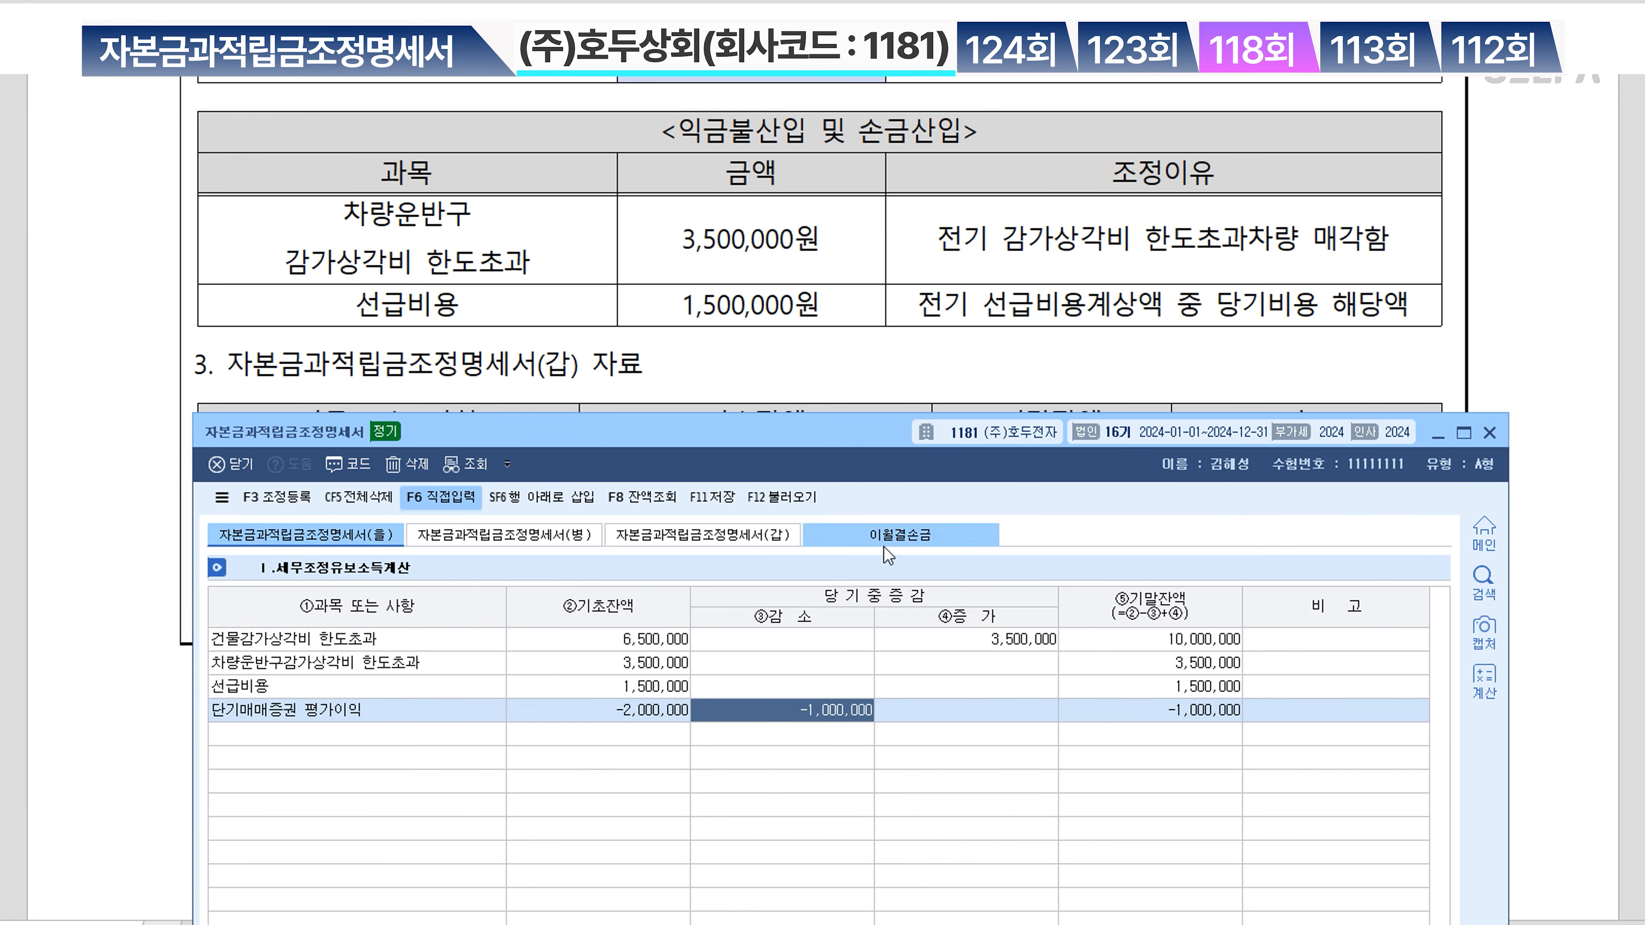
click(810, 664)
text(3500000)
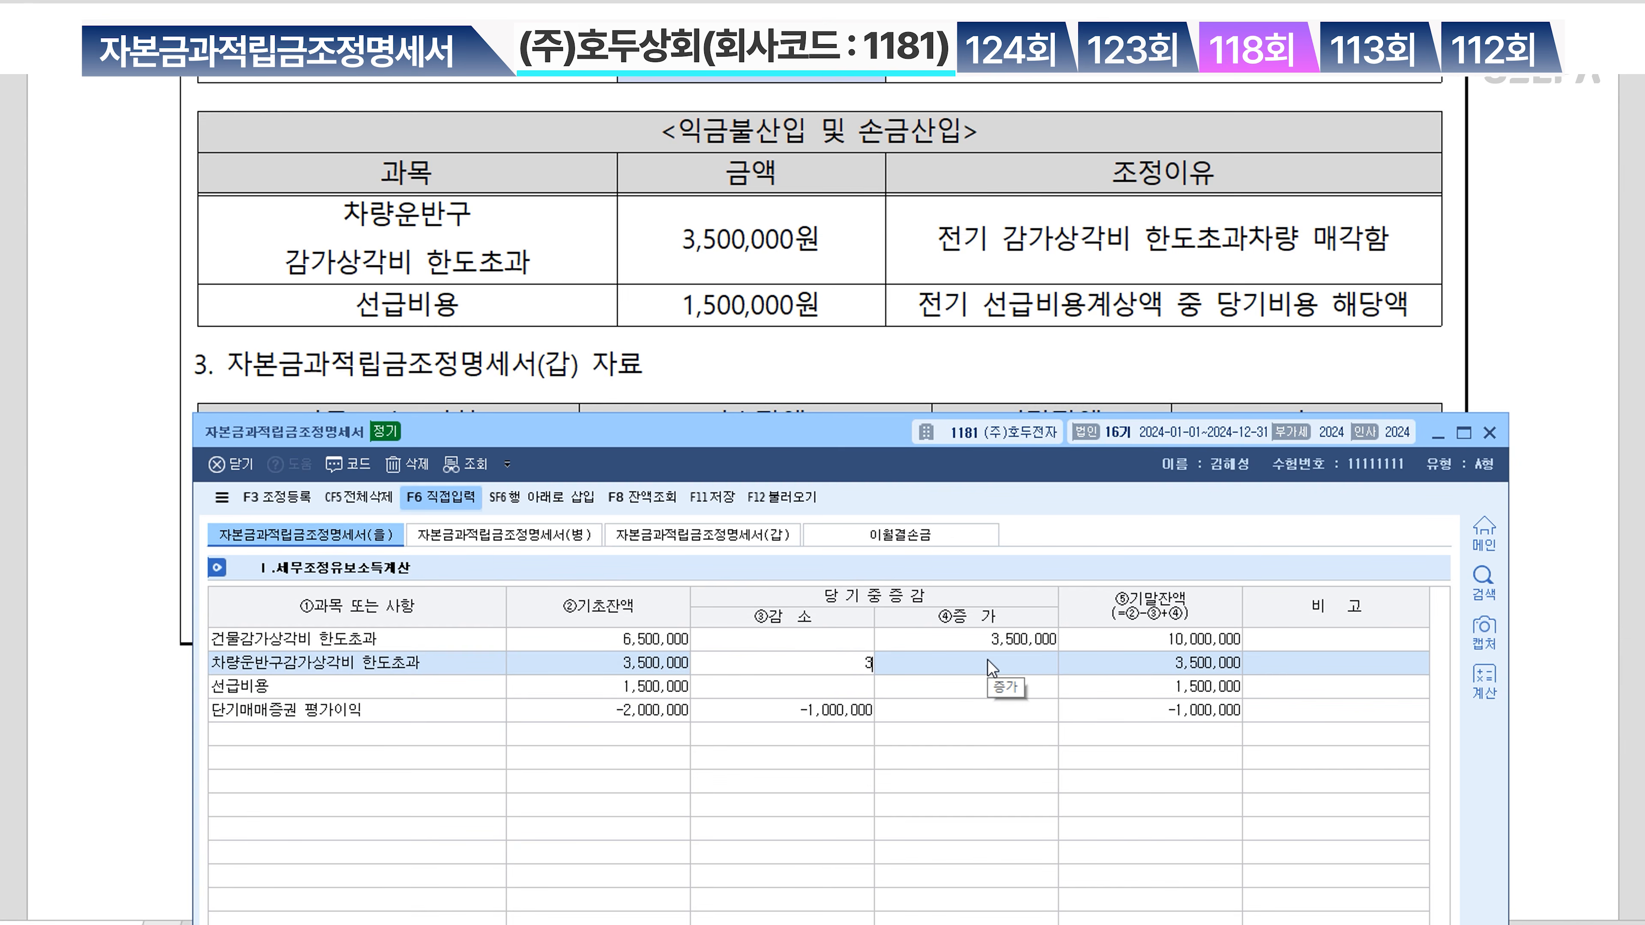
key(Return)
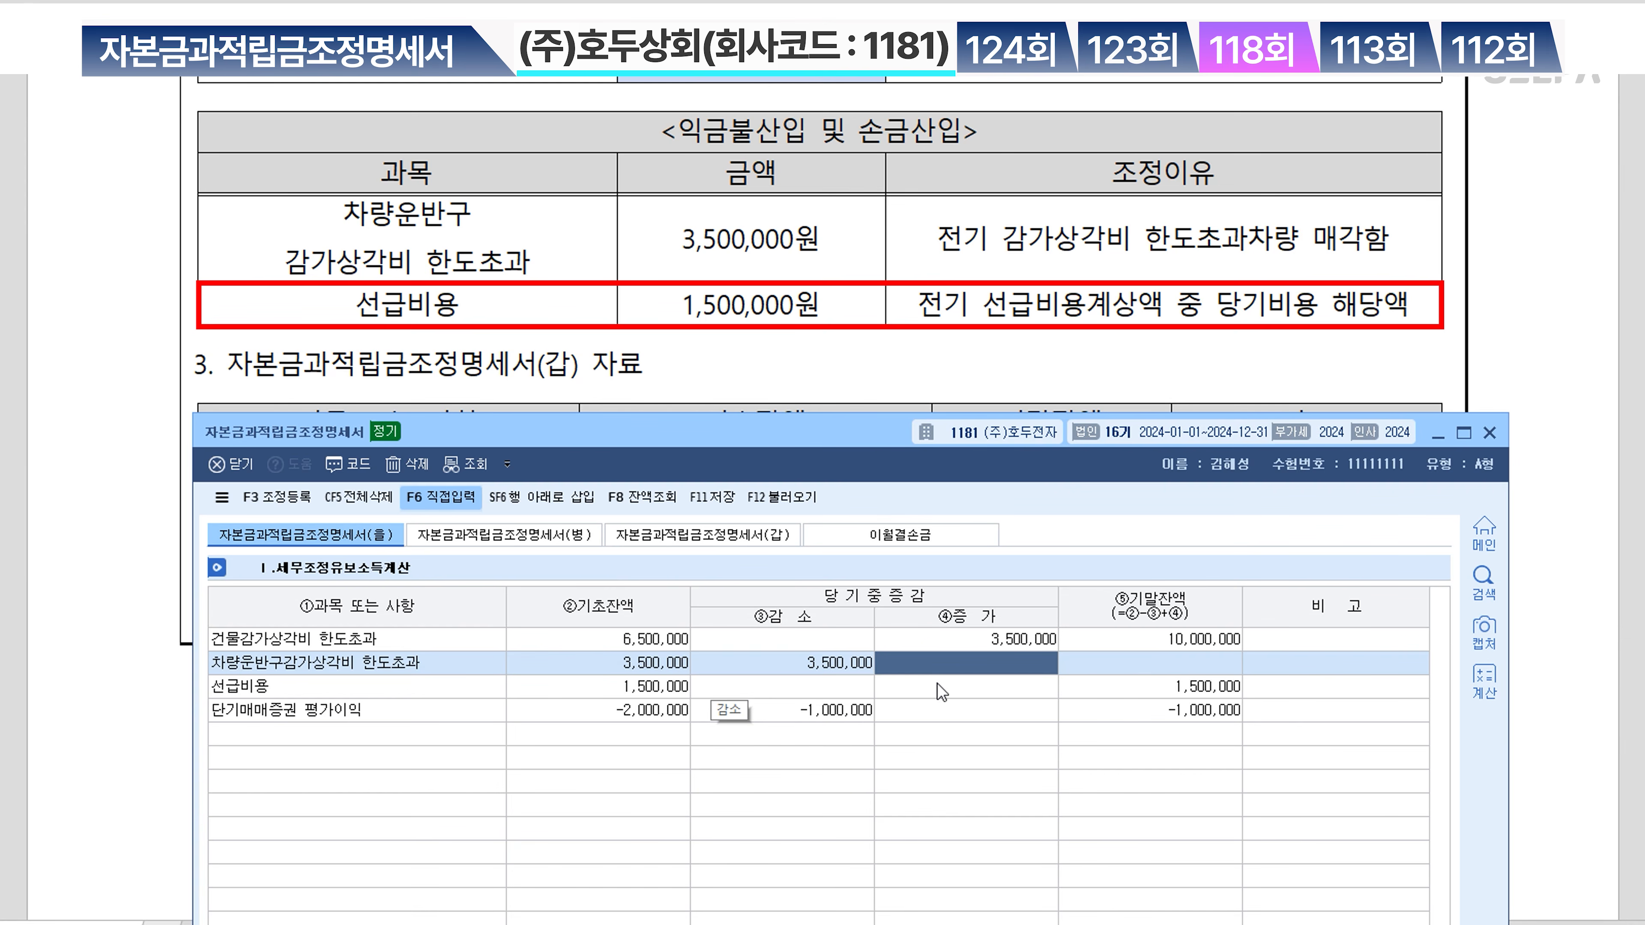
click(826, 688)
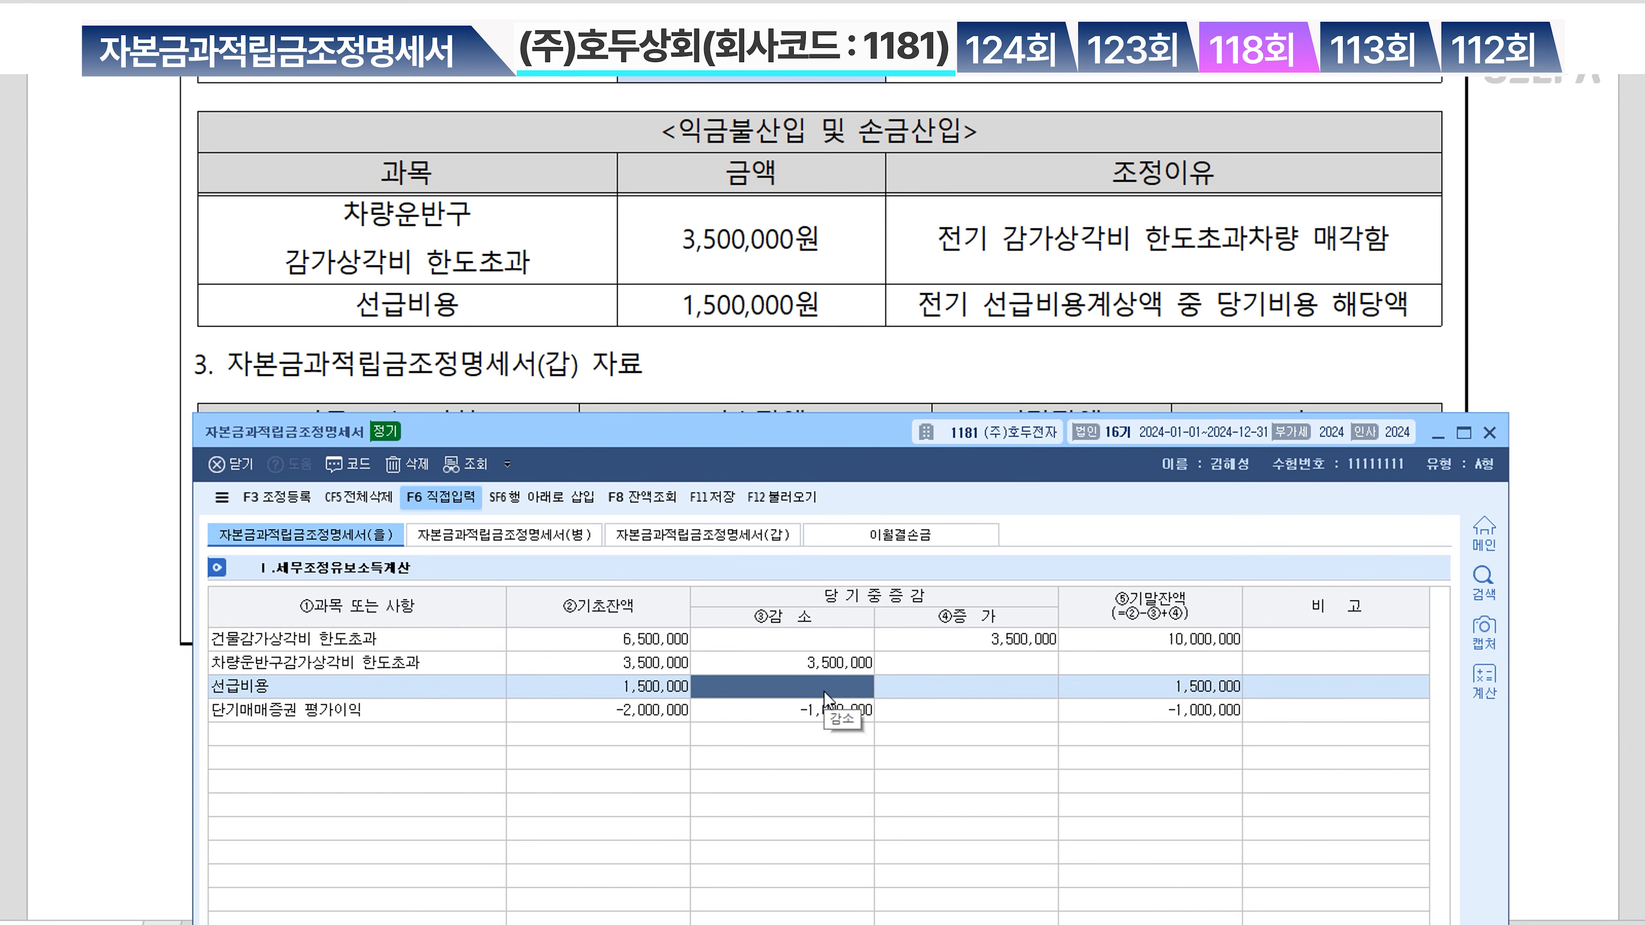
text(1,500,000)
key(Return)
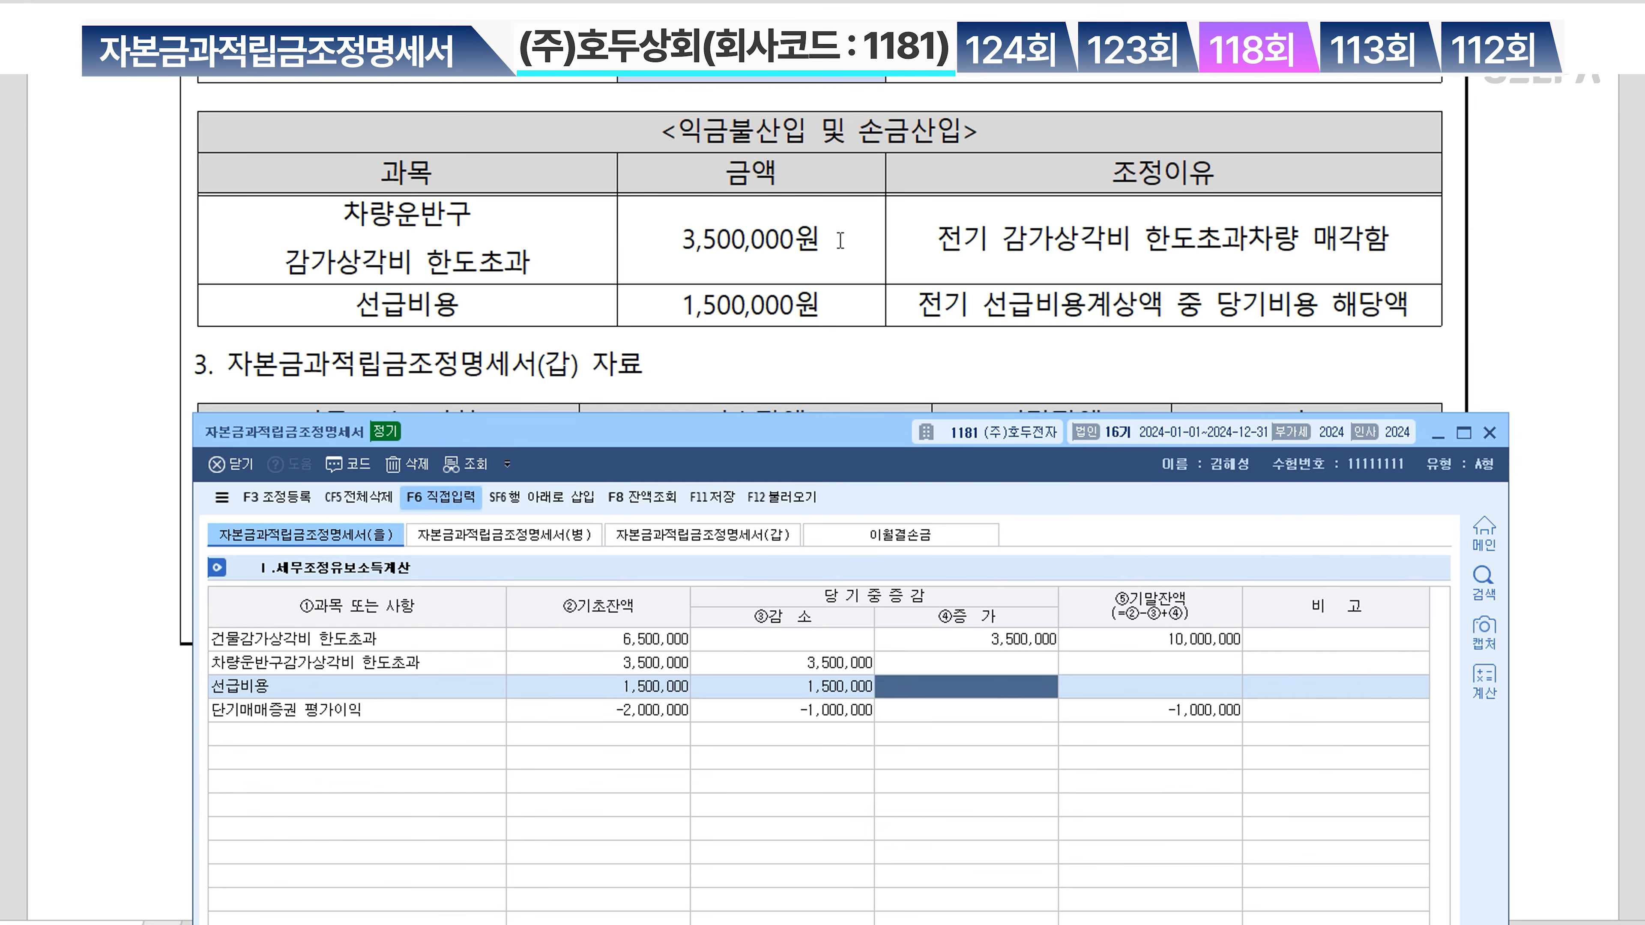
Open the 자본금과적립금조정명세서(갑) statement and check the row carrying over the (을) and (병) totals
scroll(840, 241, down, 2)
scroll(845, 264, down, 2)
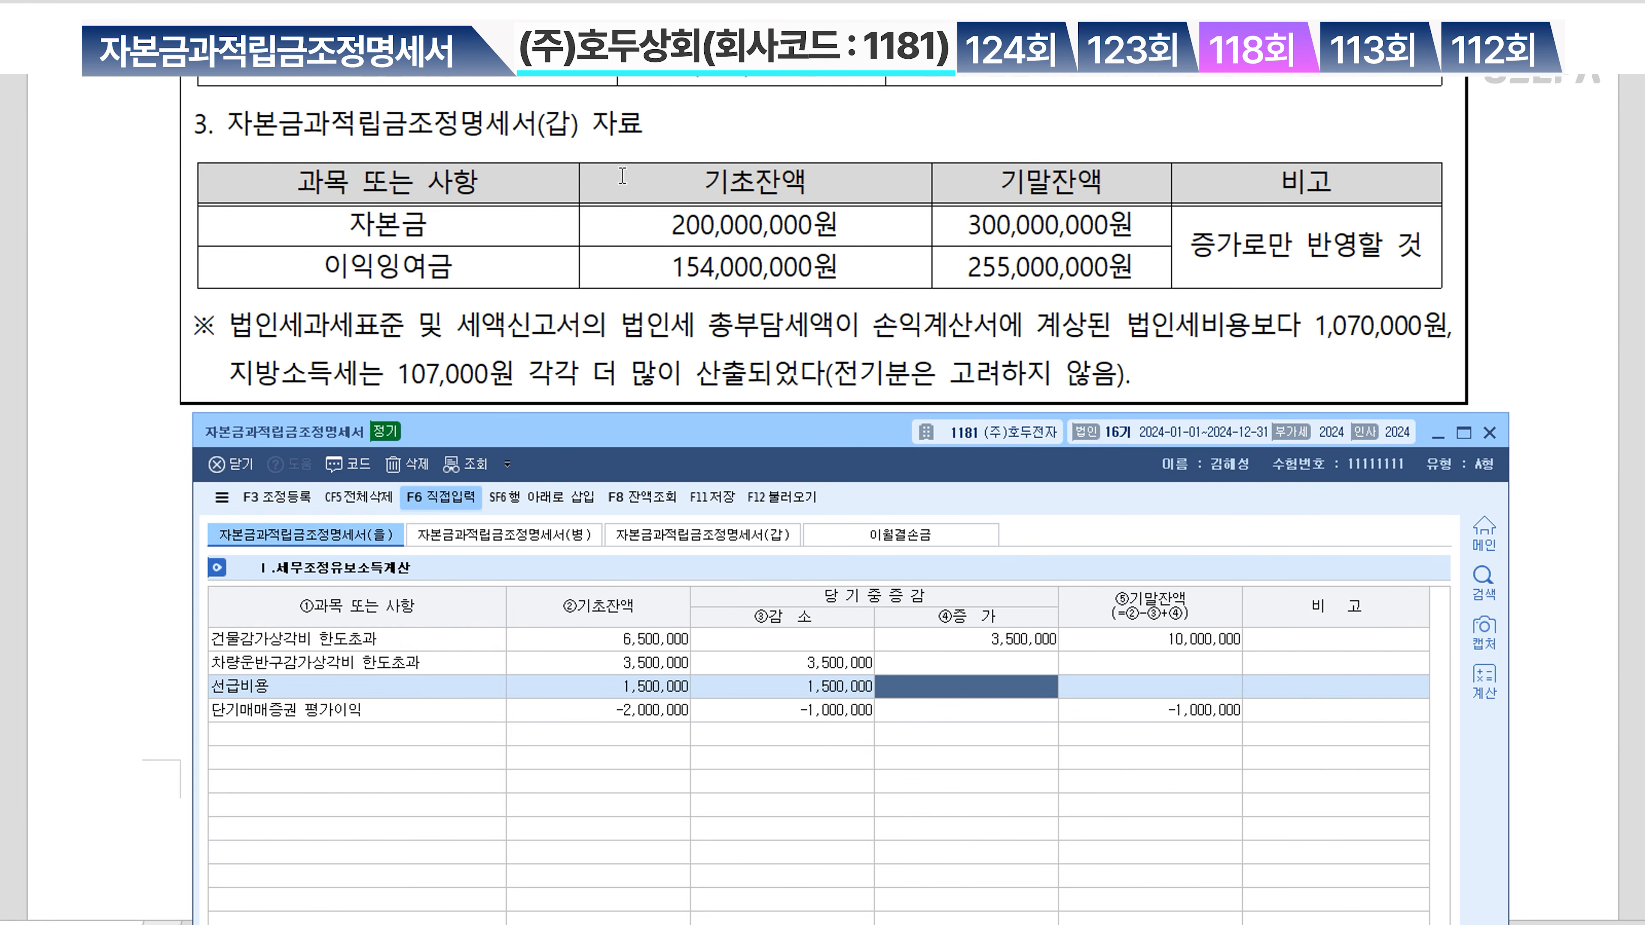
click(597, 130)
click(761, 543)
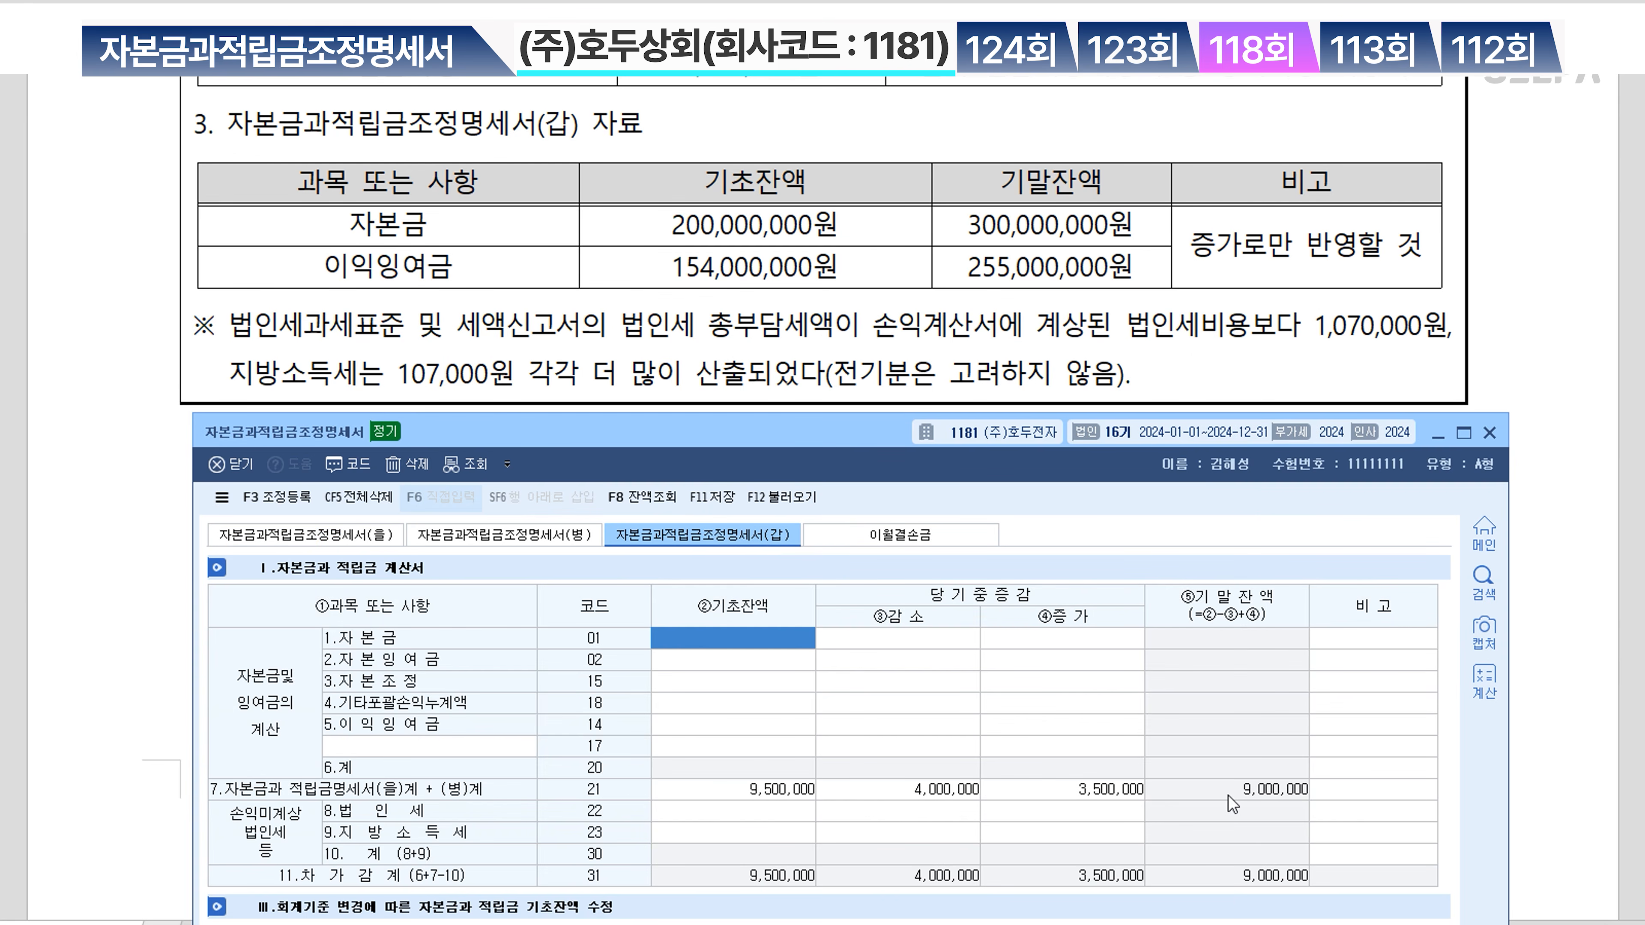
click(1249, 795)
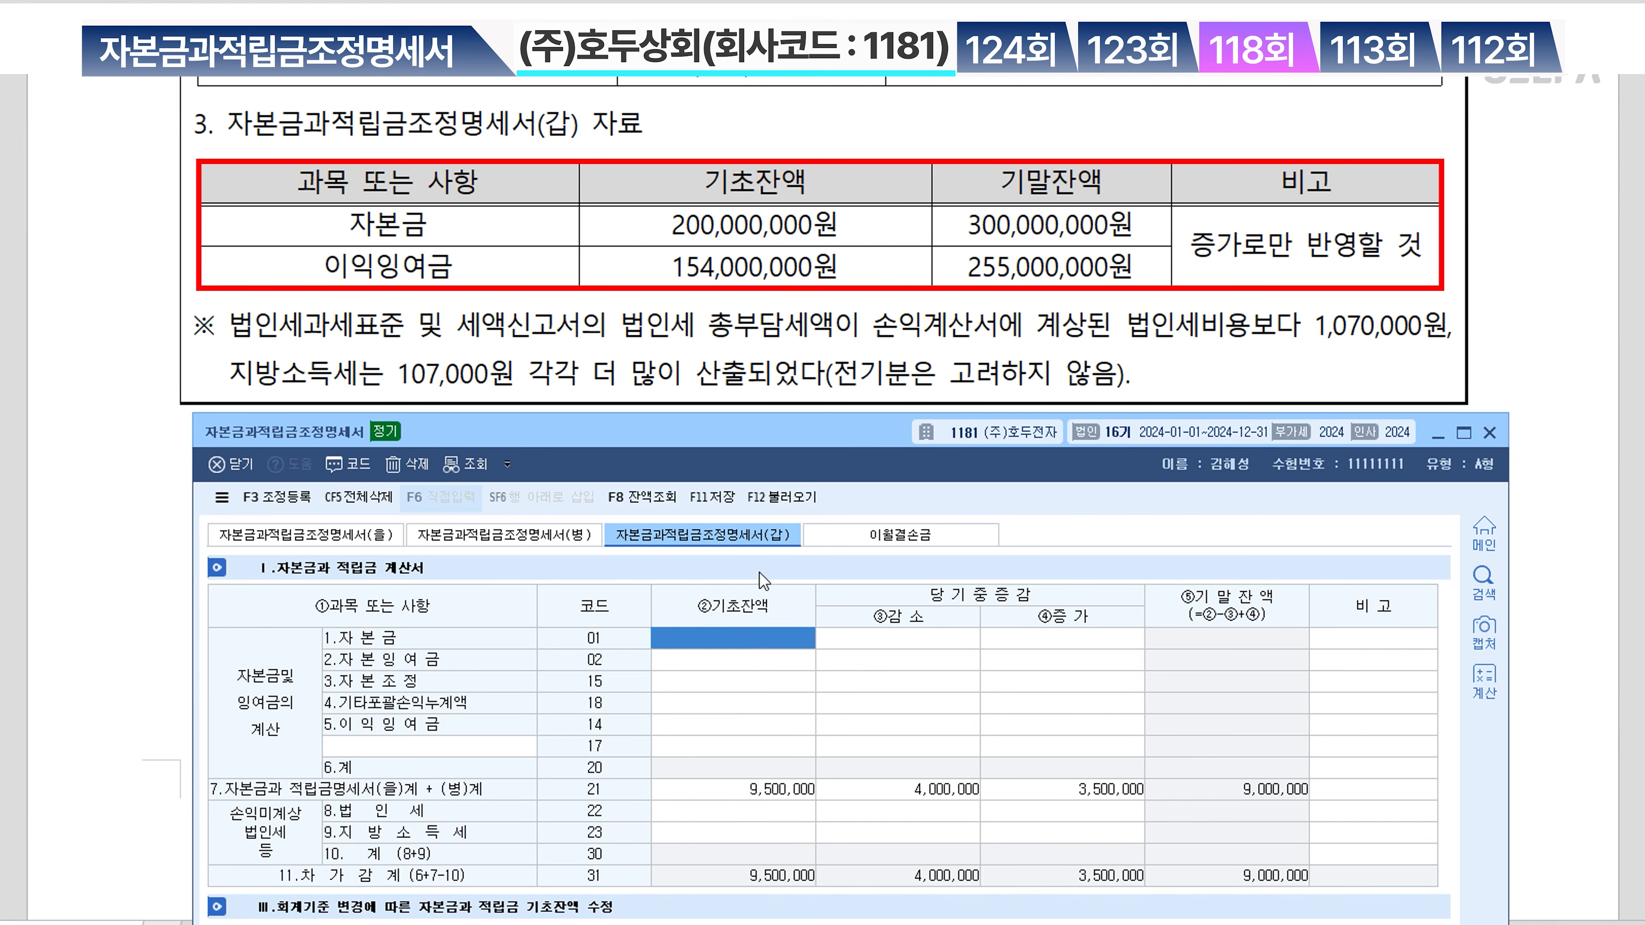
Enter an opening balance of 200,000,000 and an increase of 100,000,000 for 자본금
text(200,000,000)
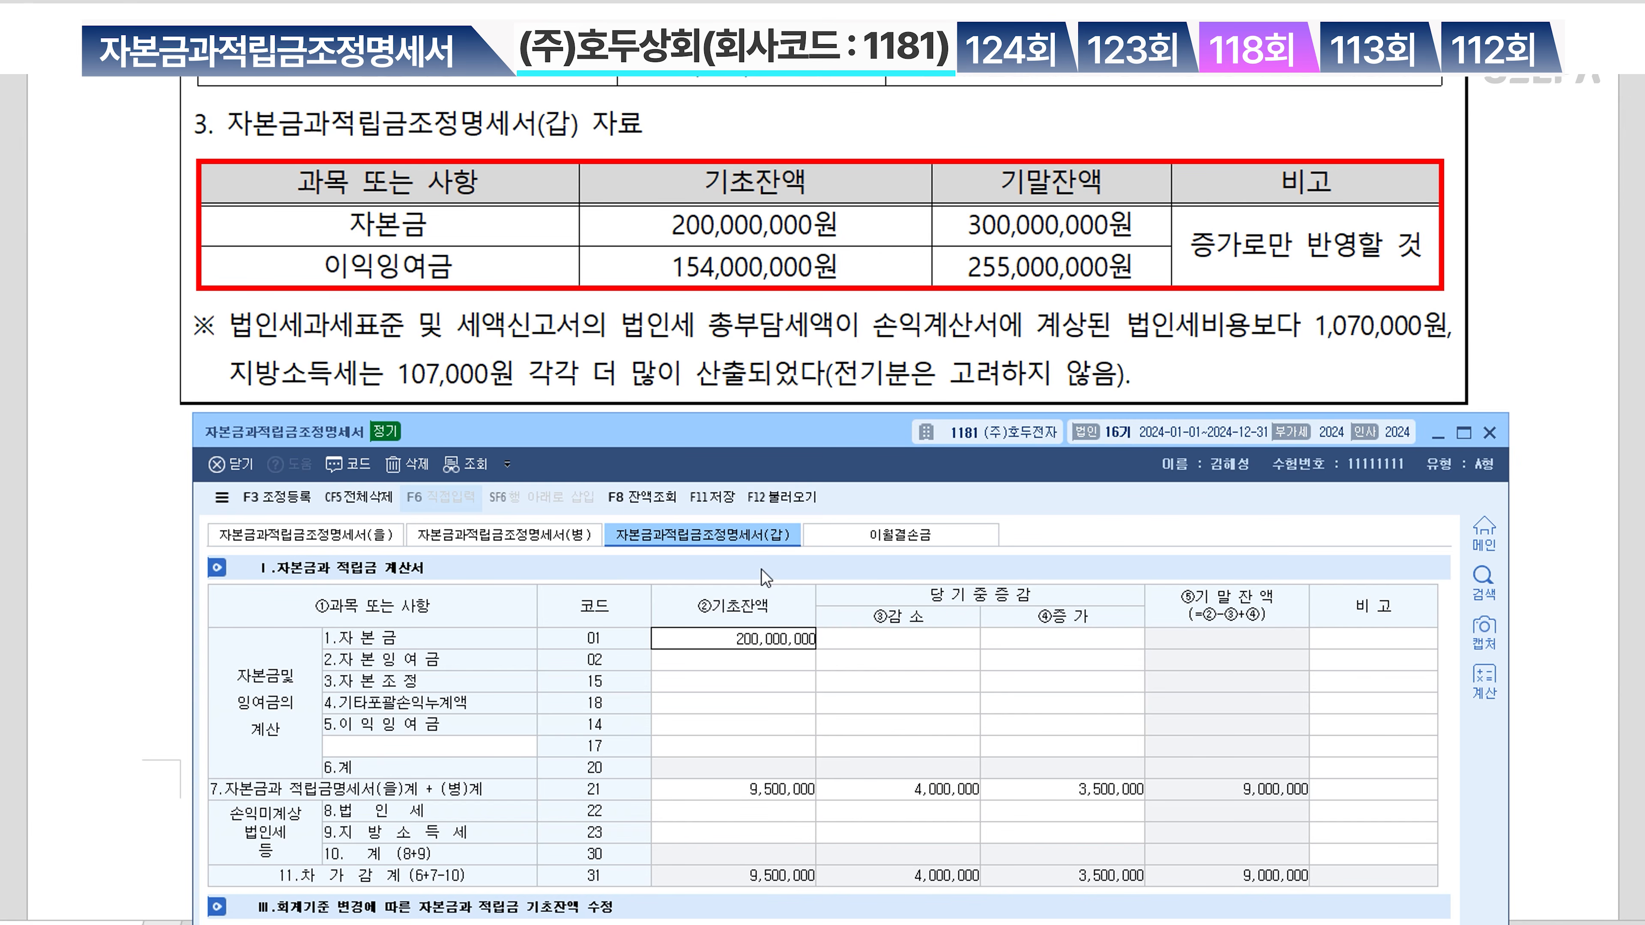
key(Return)
key(Return)
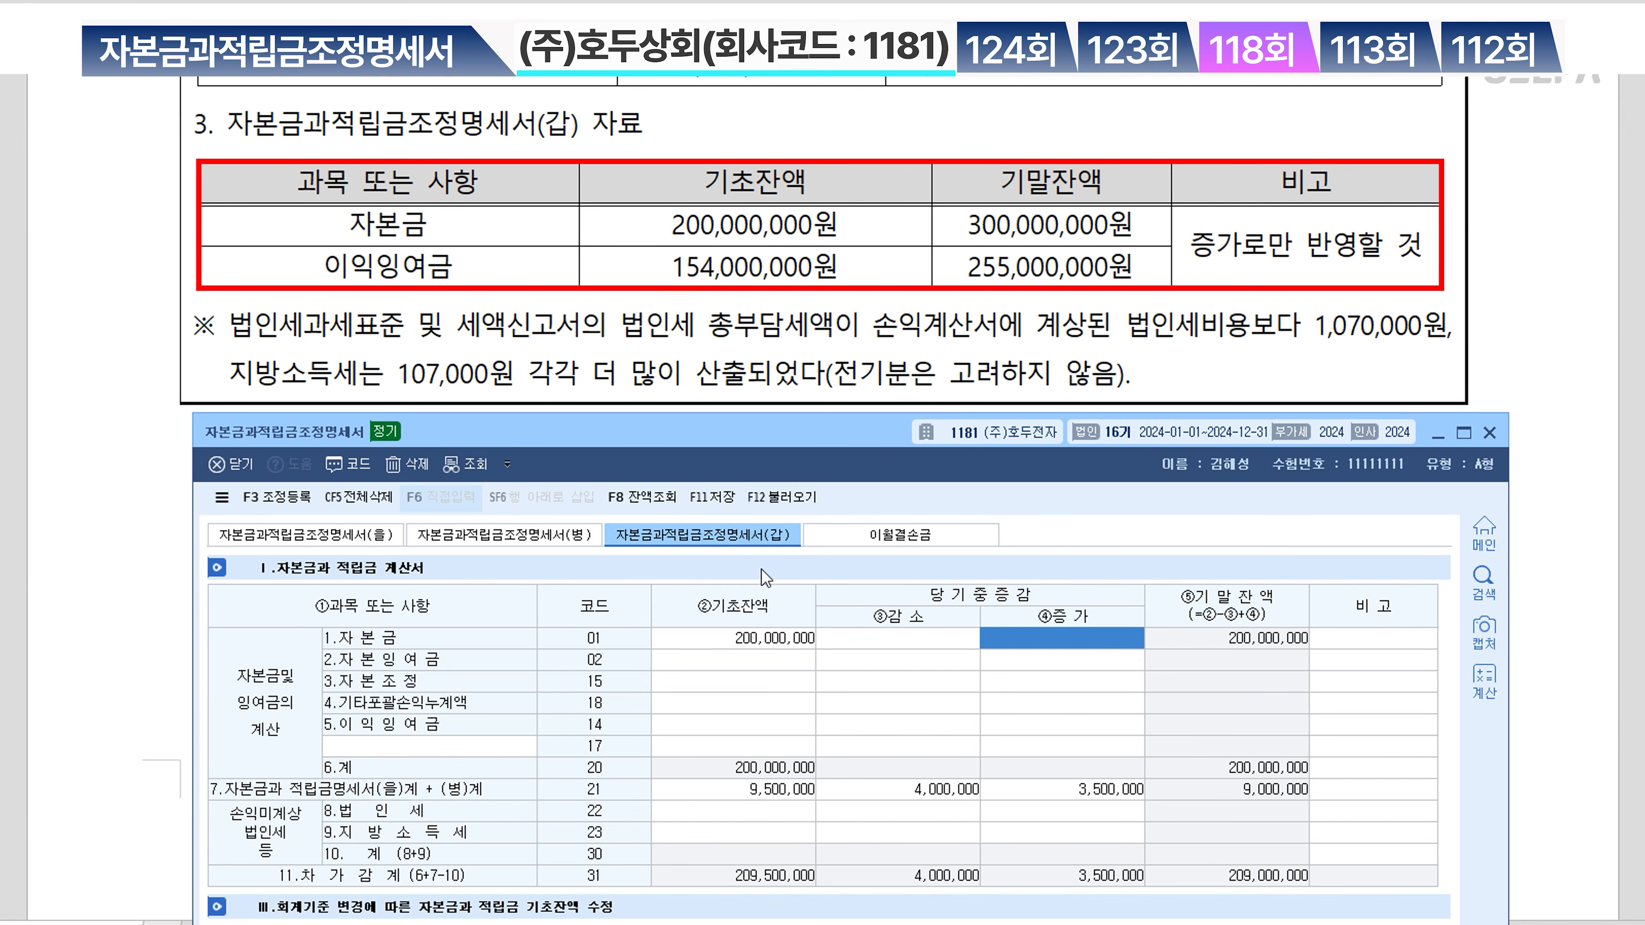
text(100000000)
key(Return)
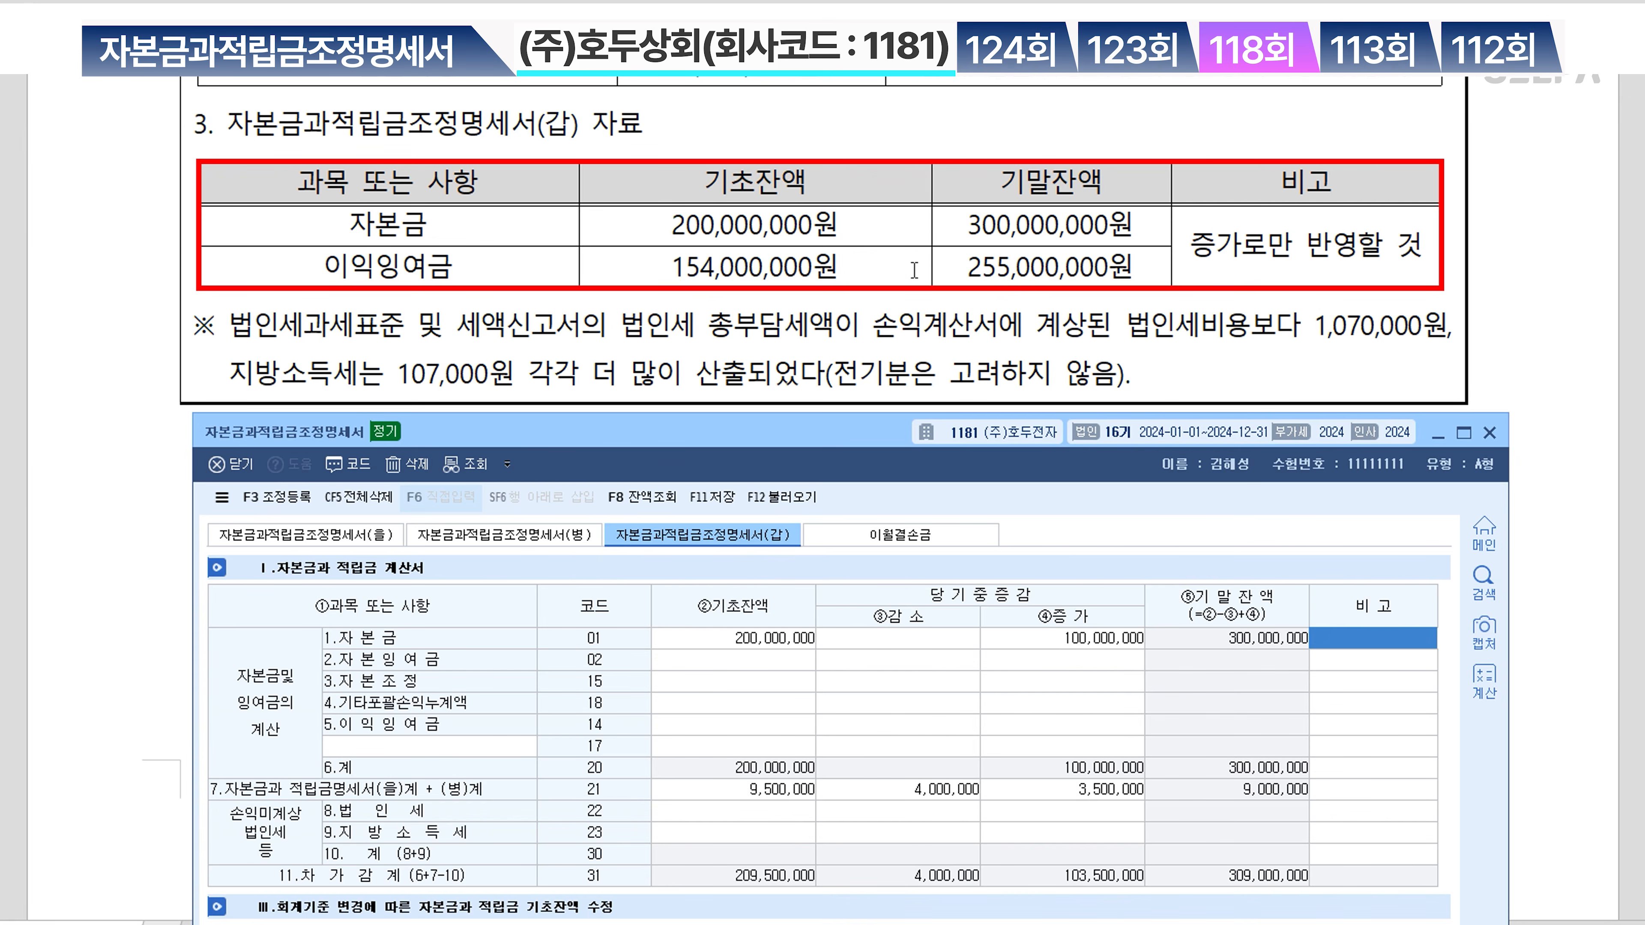
Enter an opening balance of 154,000,000 and an increase of 101,000,000 for 이익잉여금
click(731, 728)
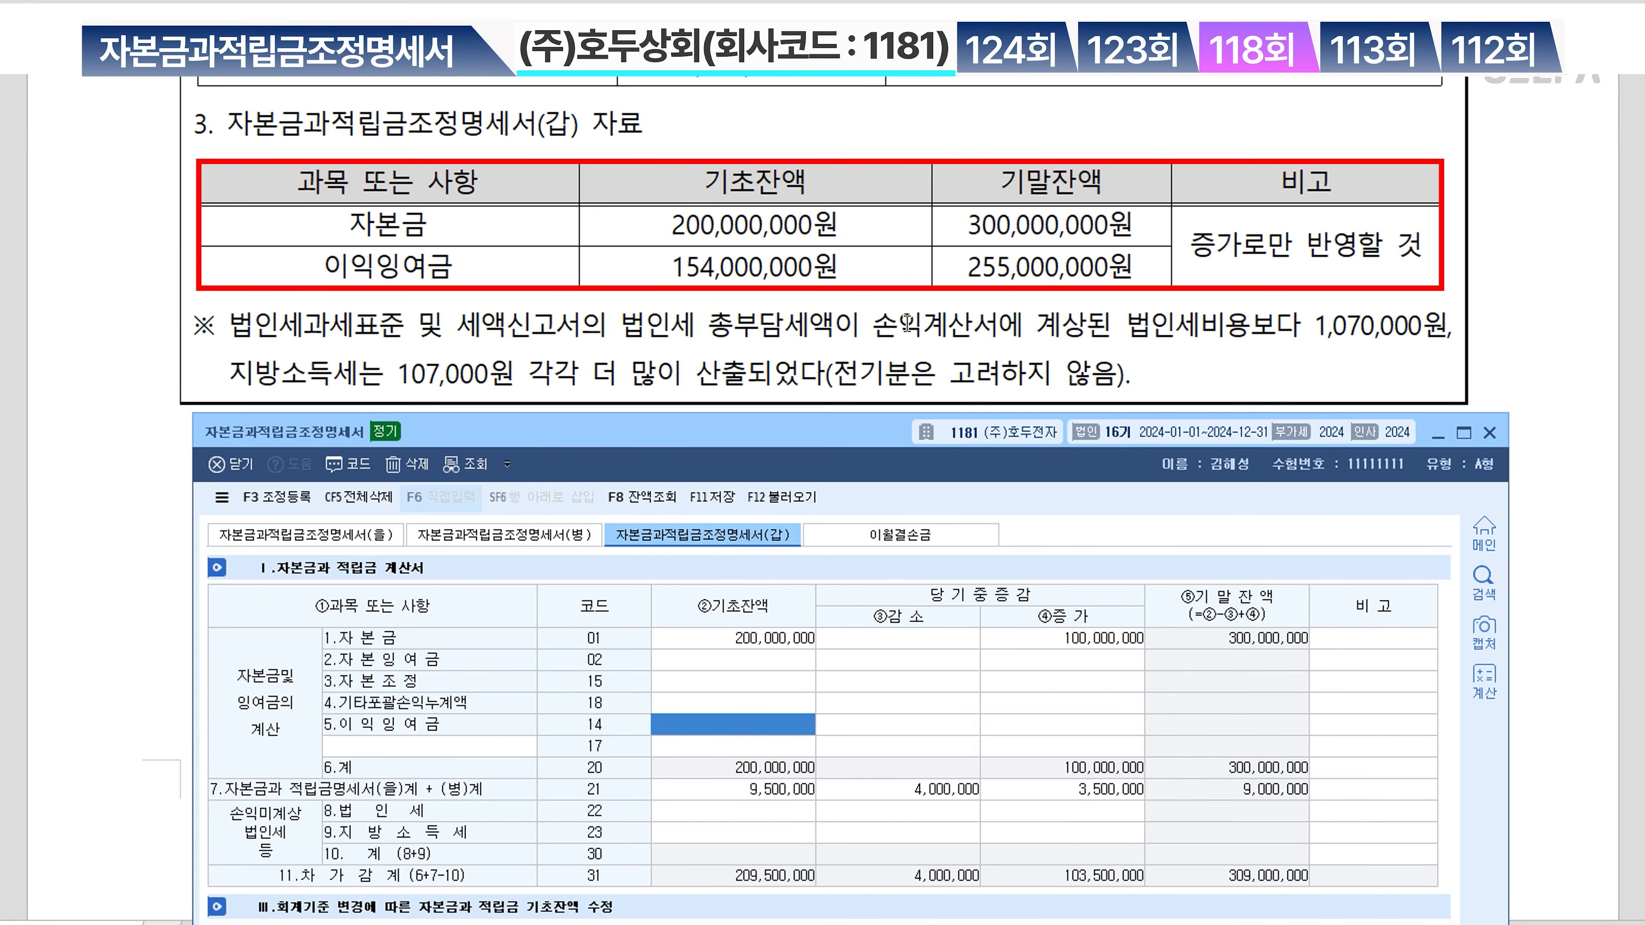
text(154000000)
key(Return)
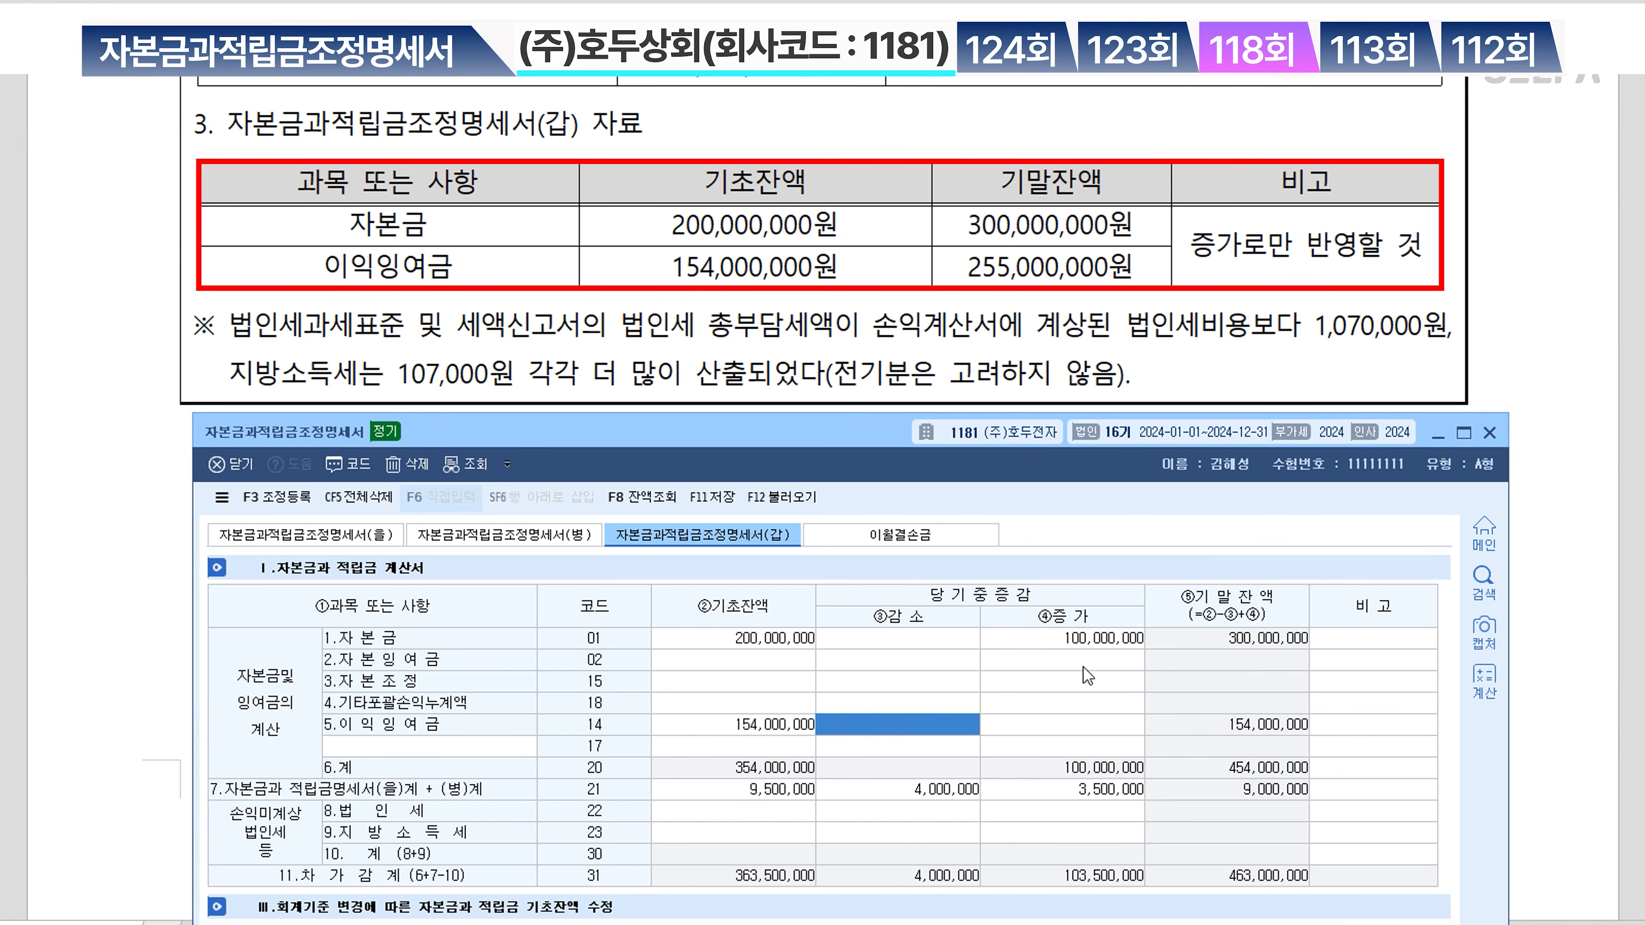
click(1094, 732)
text(101000000)
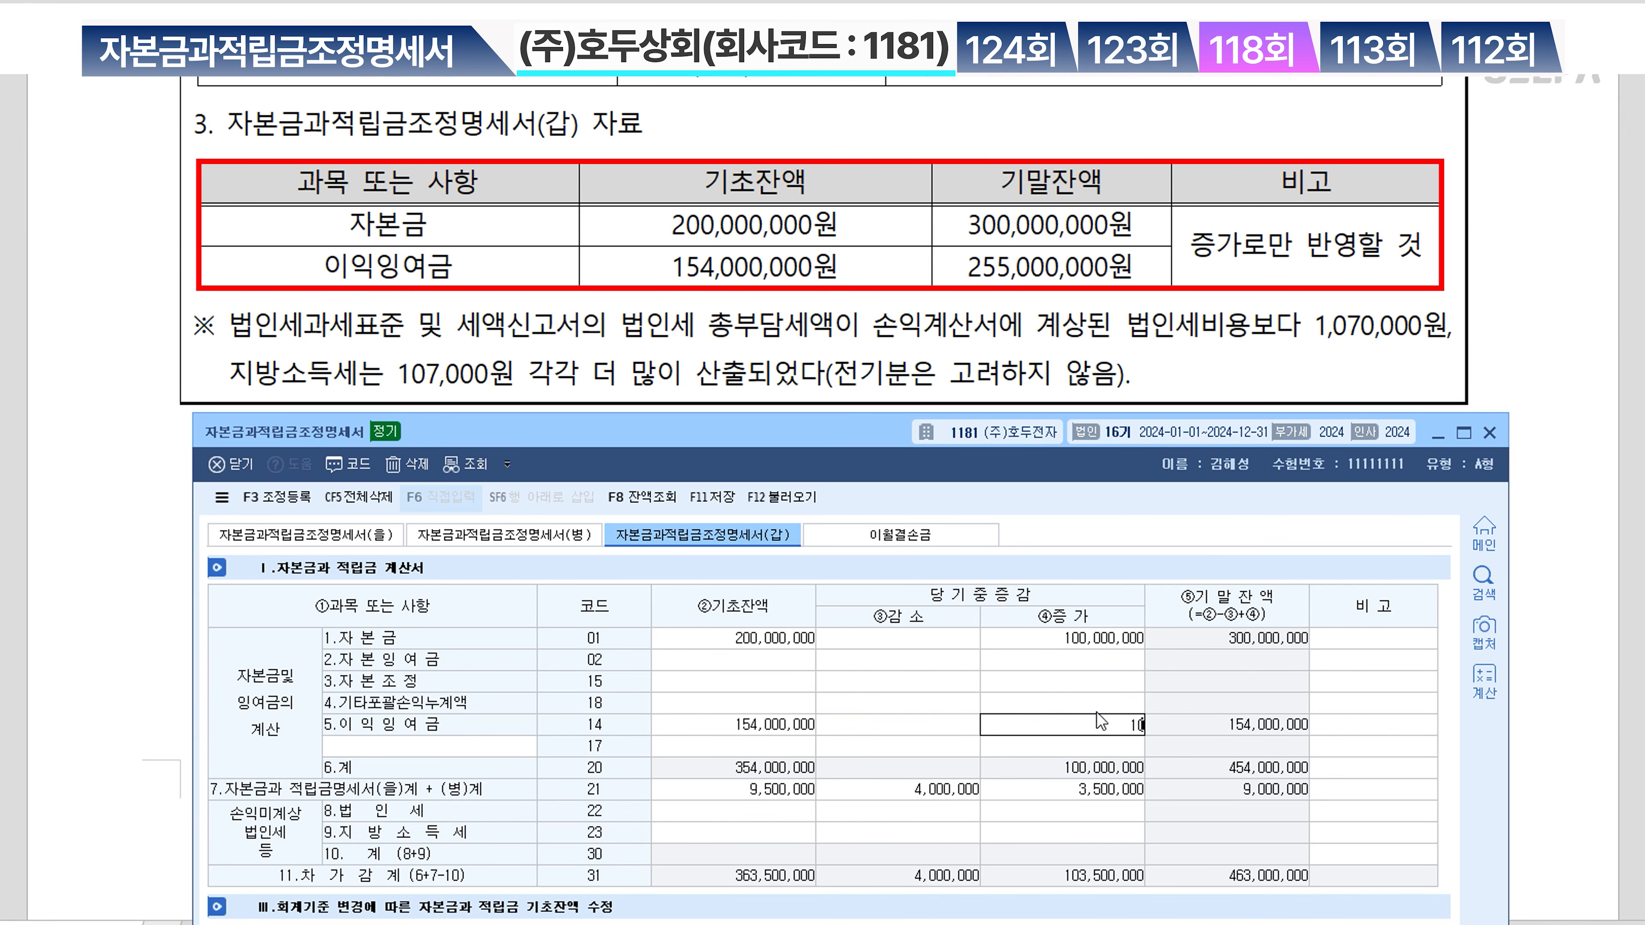
key(Return)
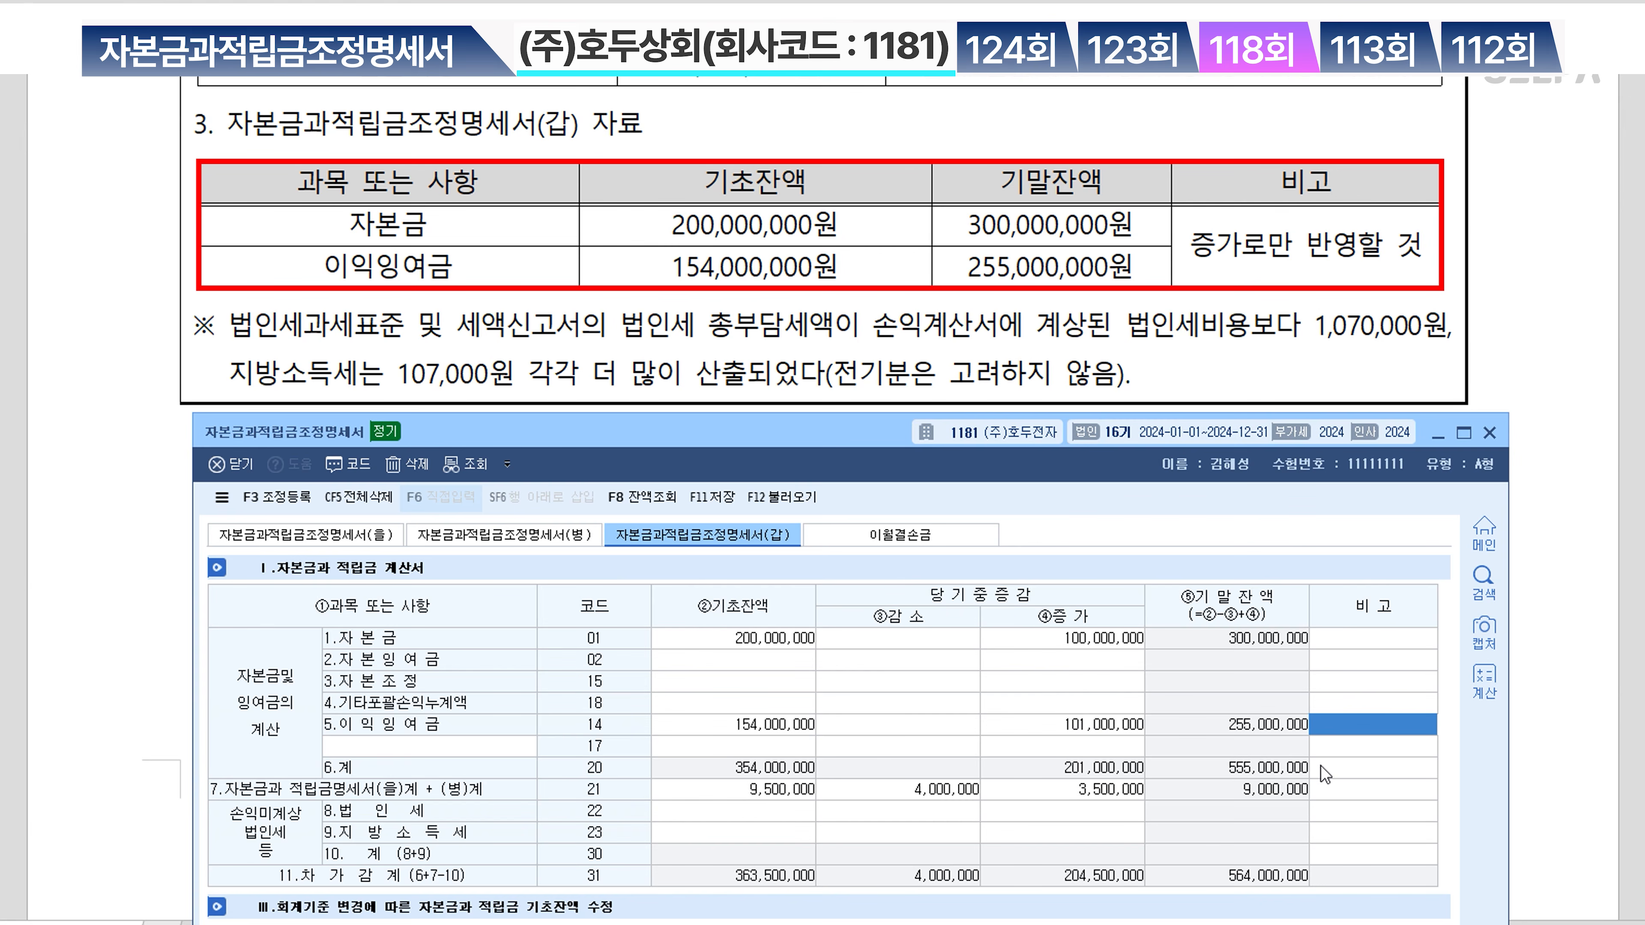
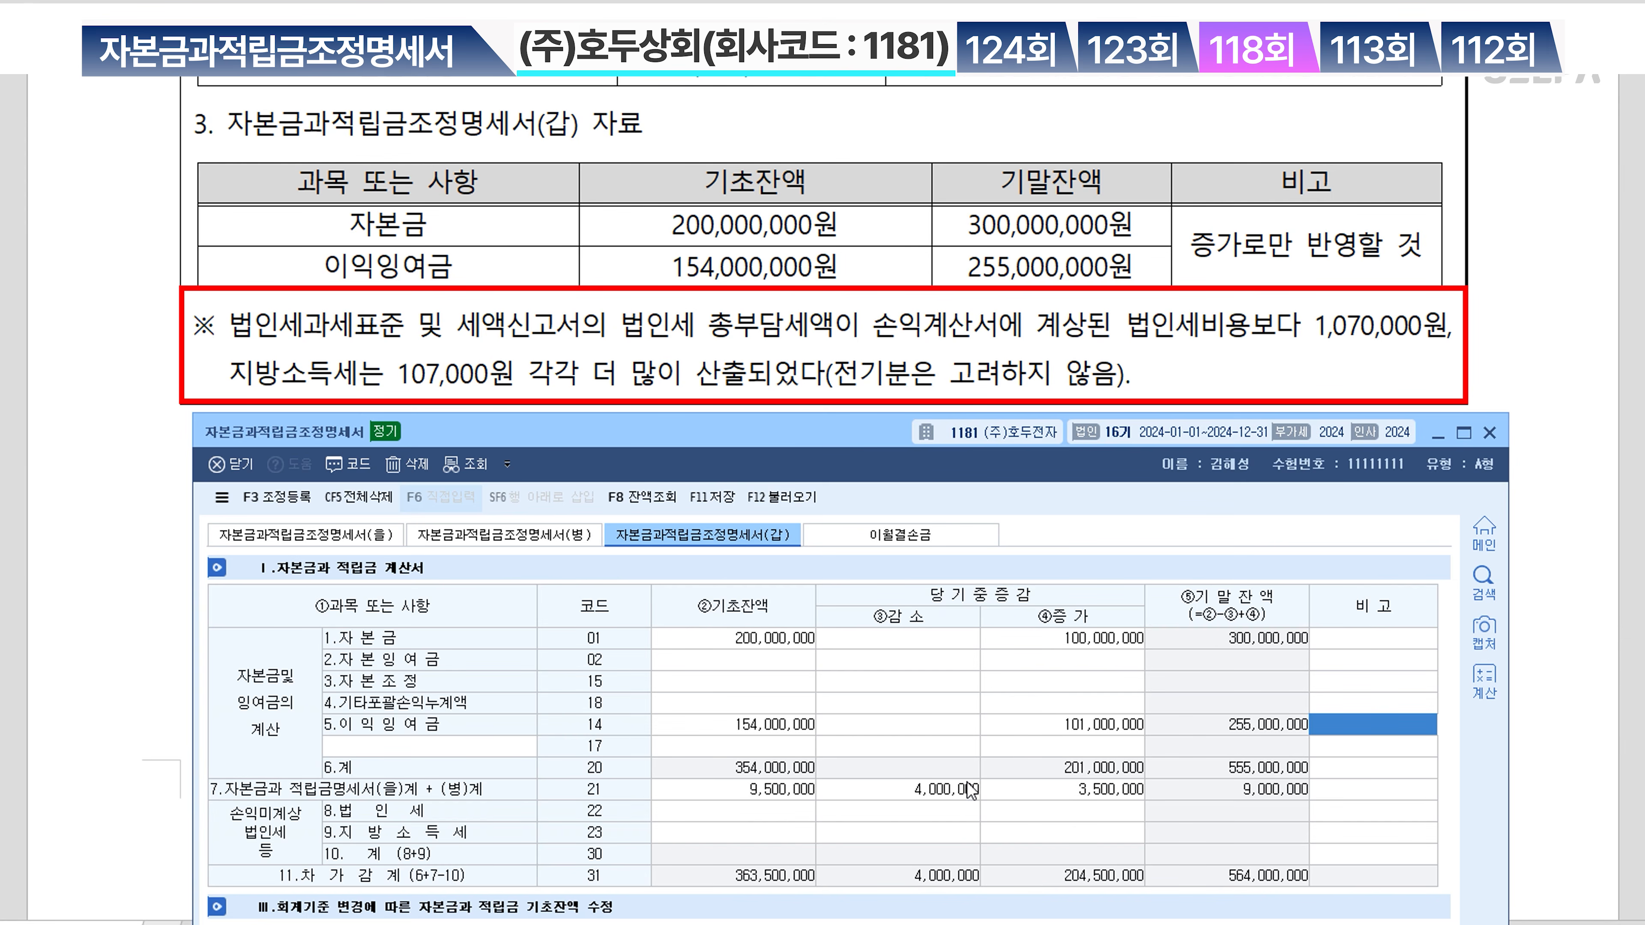
Enter increases of 1,070,000 for 법인세 and 107,000 for 지방소득세 under 손익미계상 법인세 등, and save the statement
click(1089, 819)
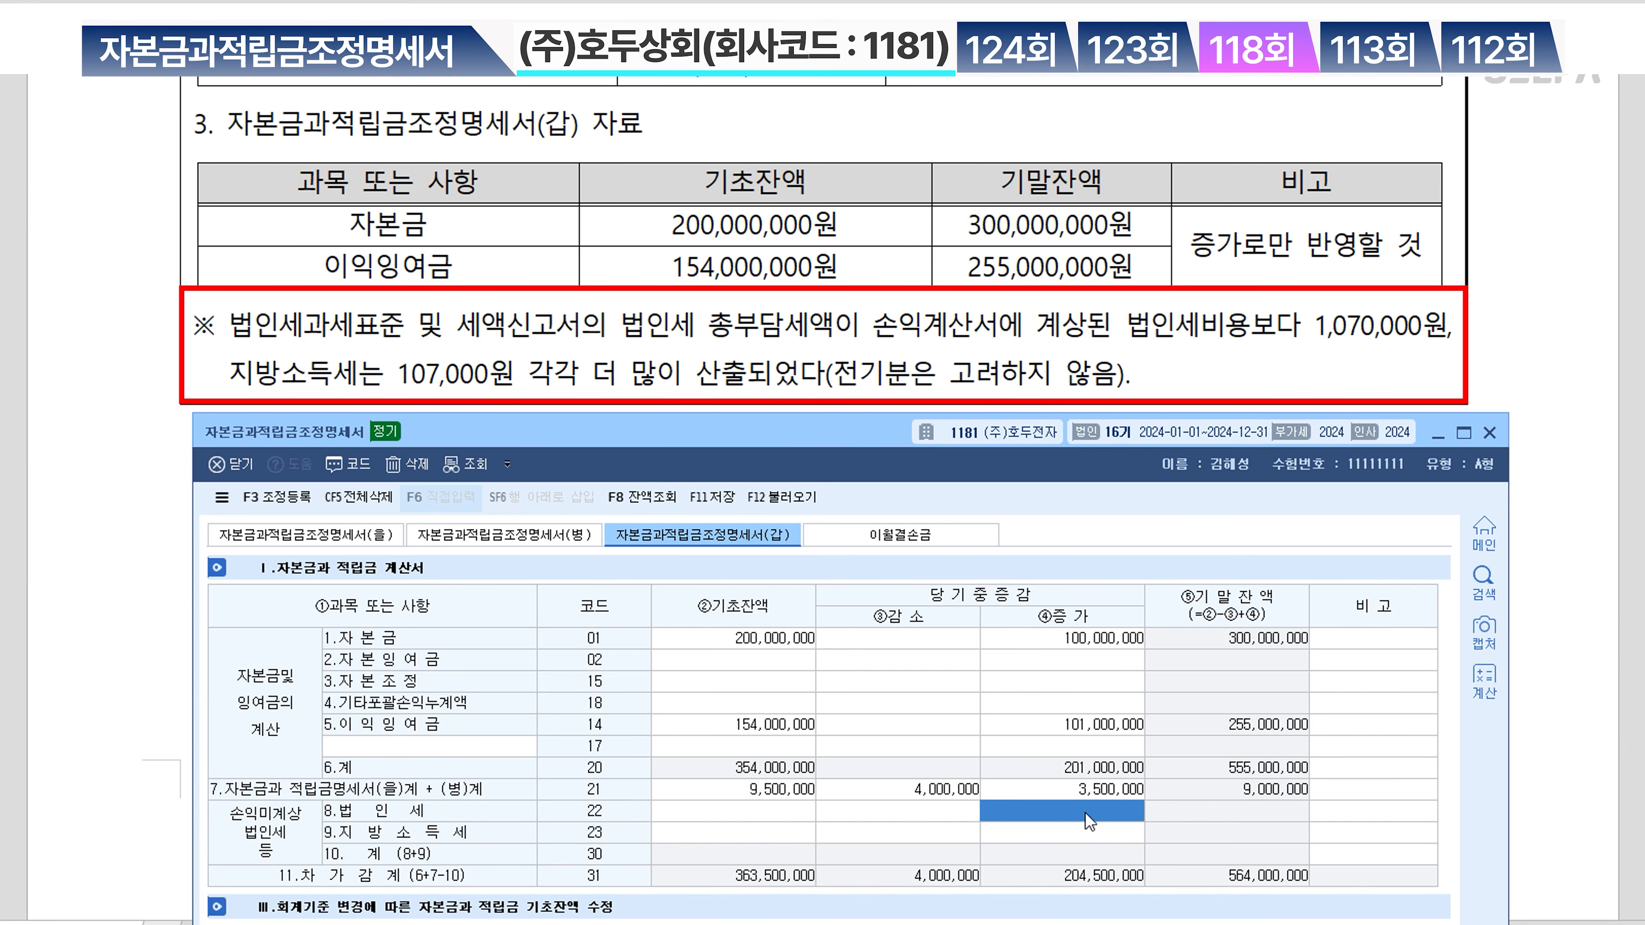
text(1070000)
key(Return)
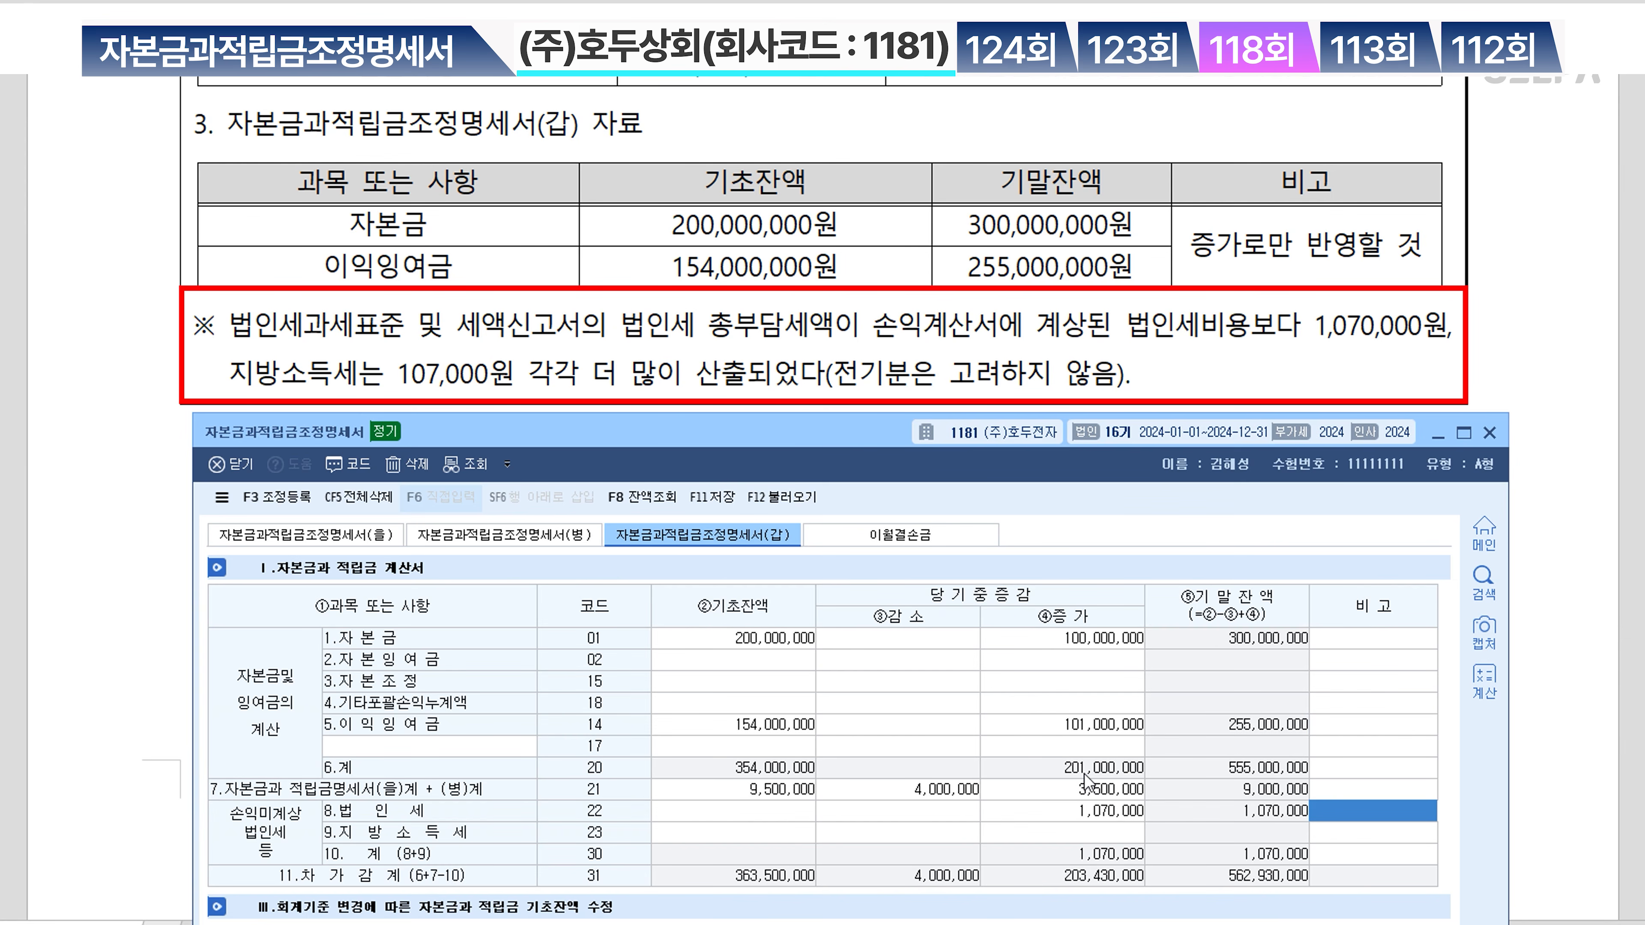
key(Return)
key(Return)
key(Return)
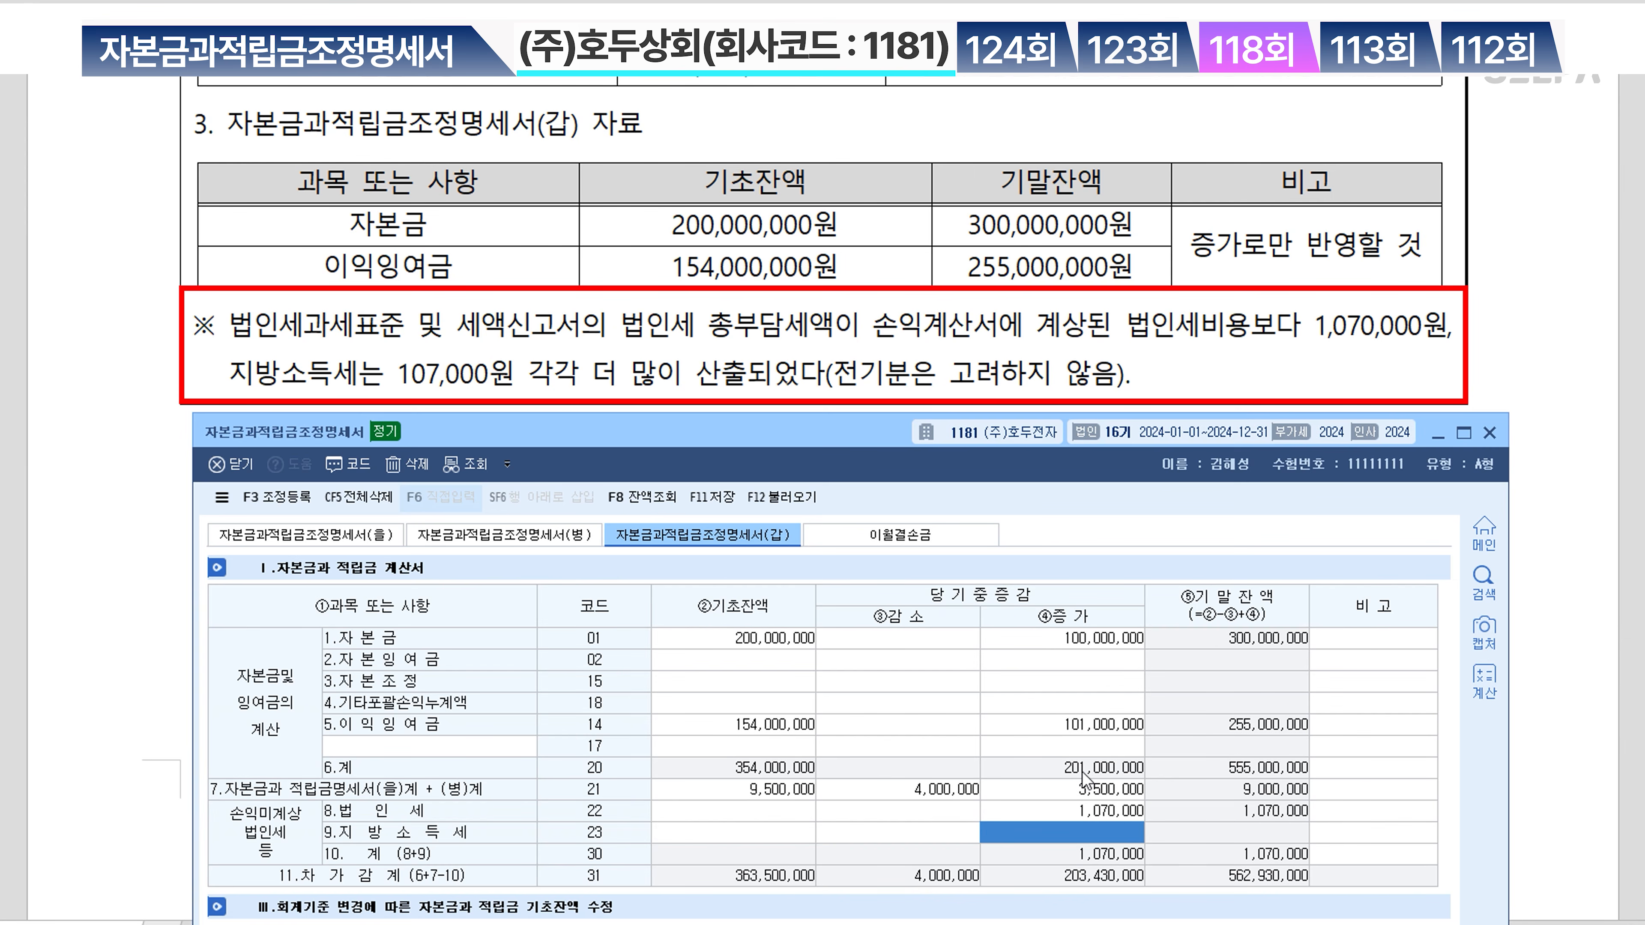
text(1070000)
key(Return)
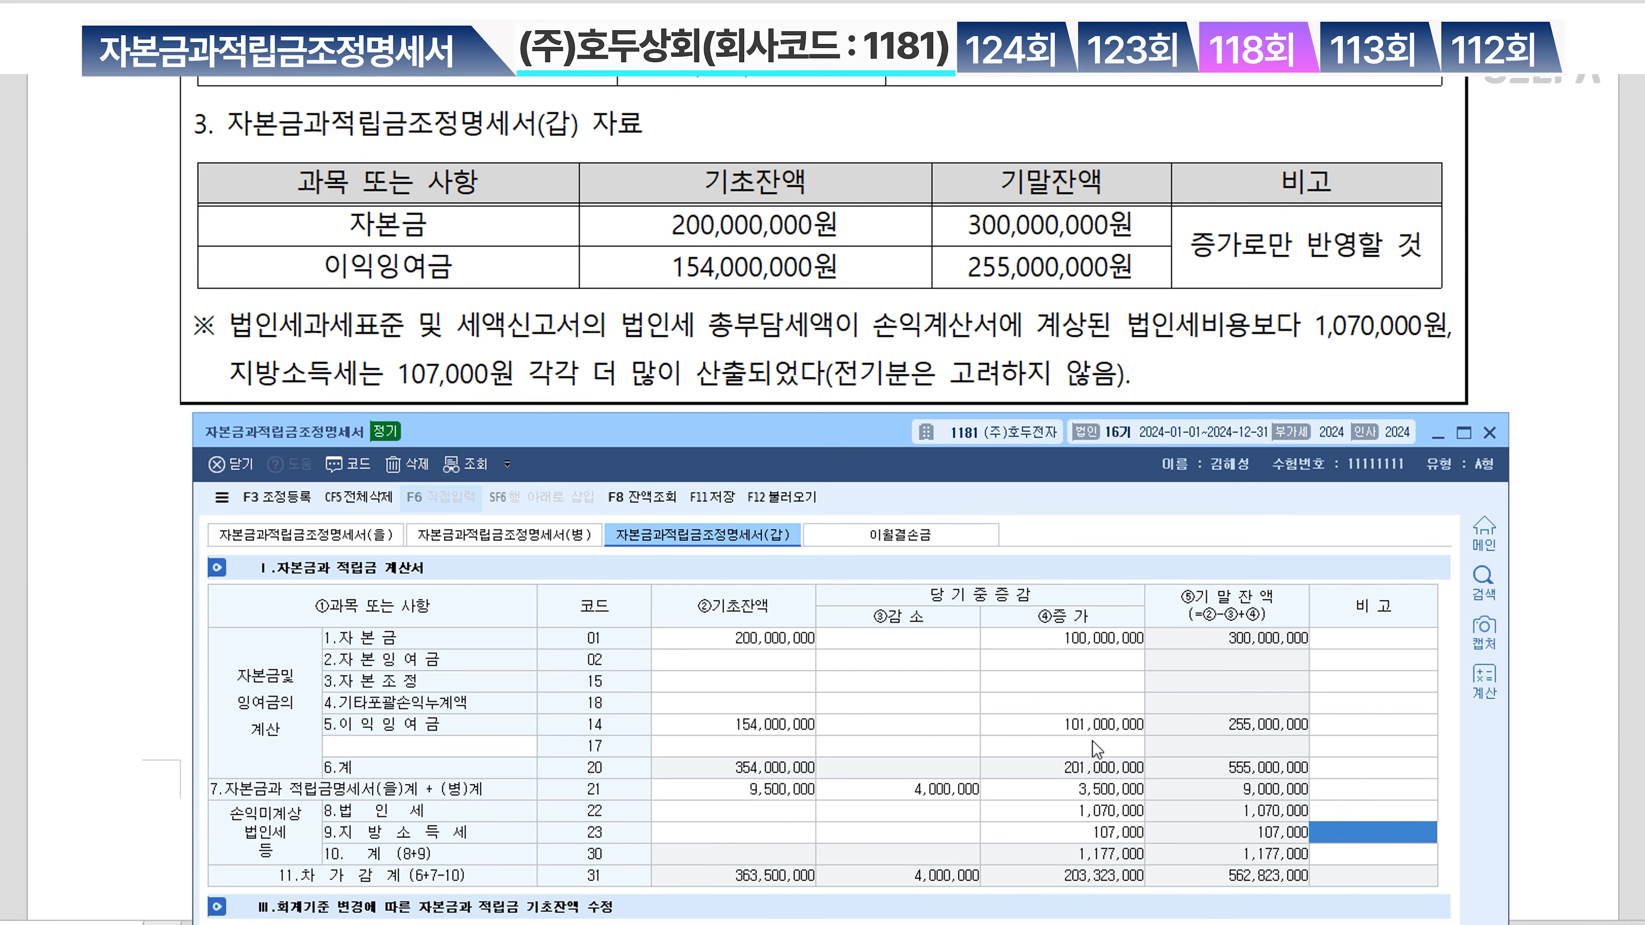
click(711, 500)
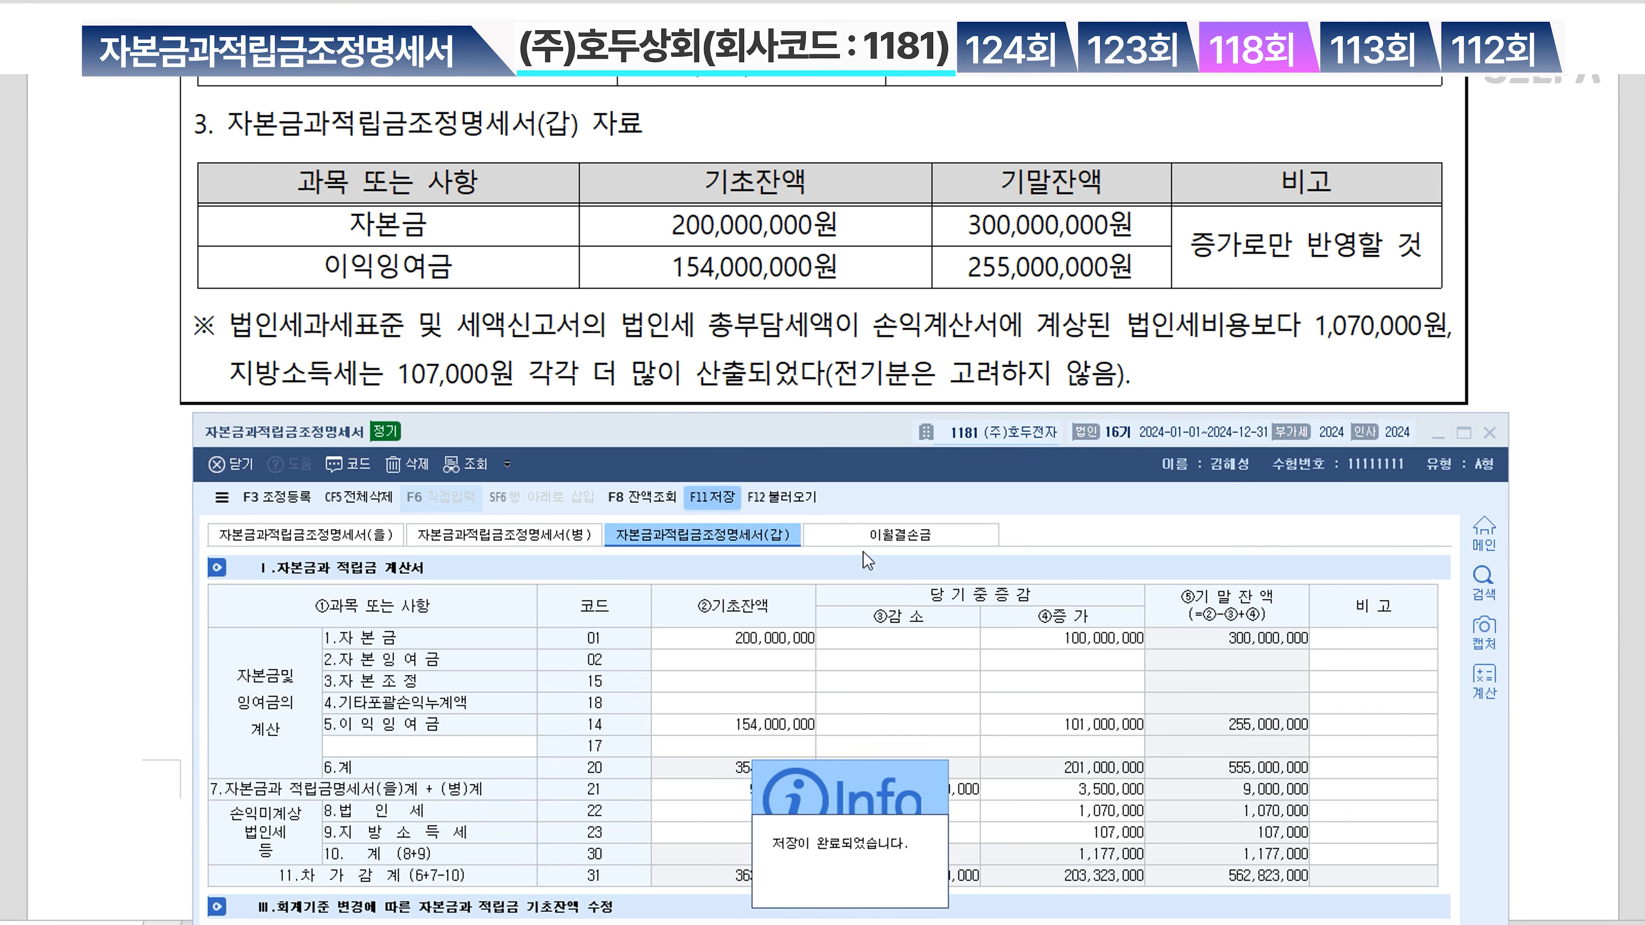
Review the problem document, examining the prior-year 단기매매증권 평가이익 balance and its 2024 partial-disposal adjustment
scroll(900, 323, down, 3)
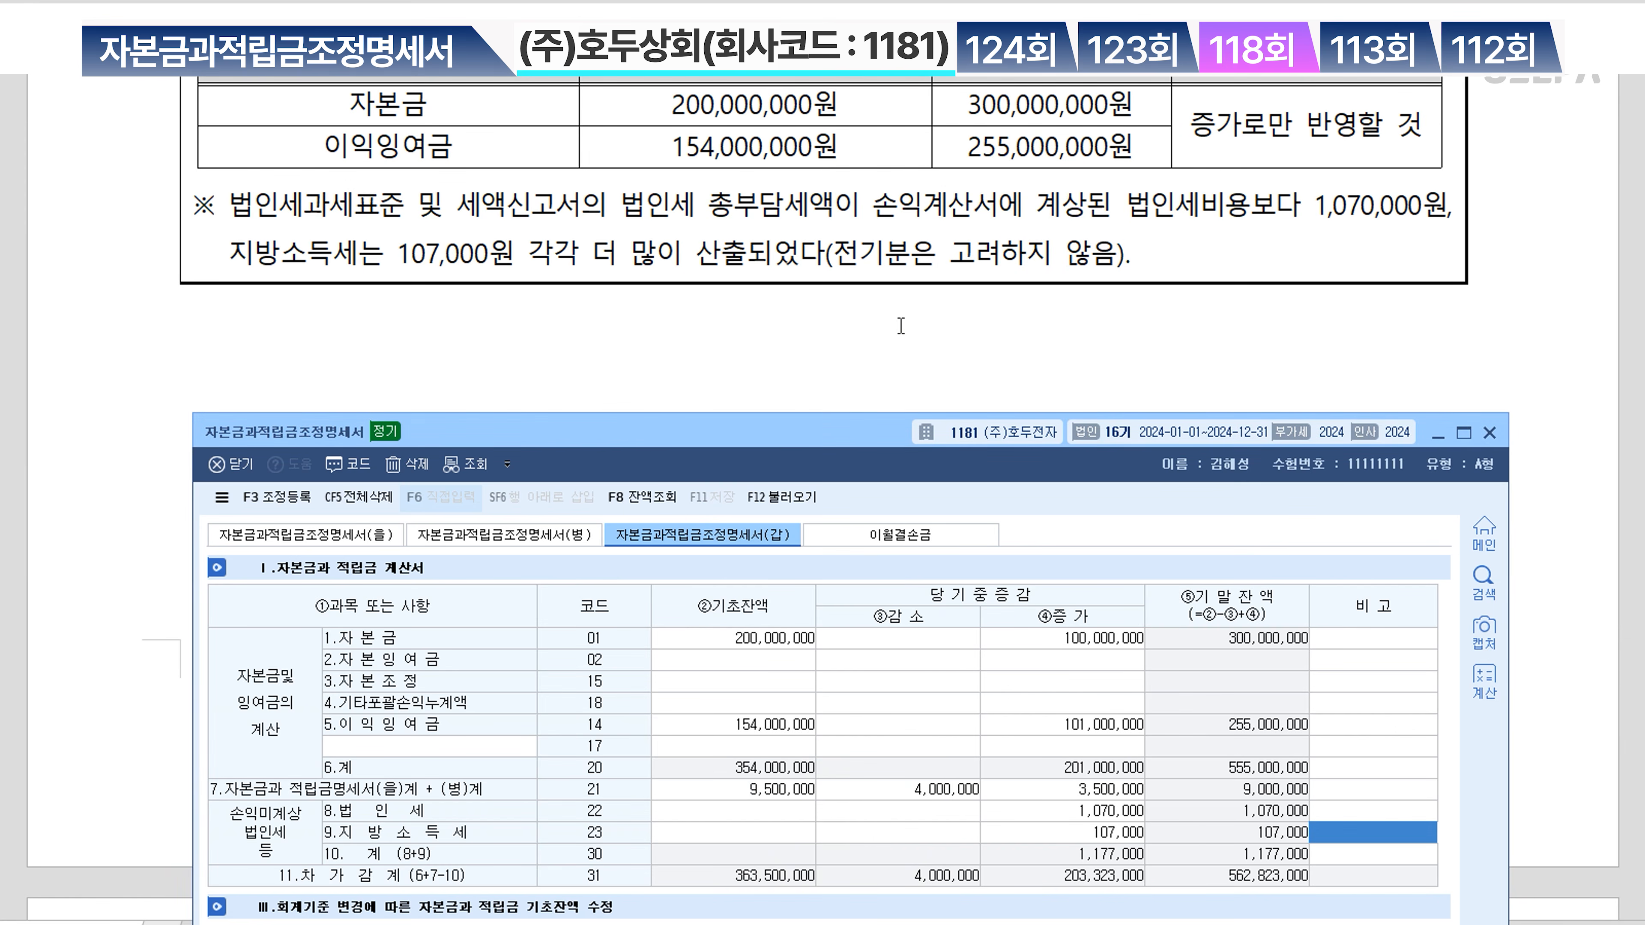
scroll(901, 310, up, 15)
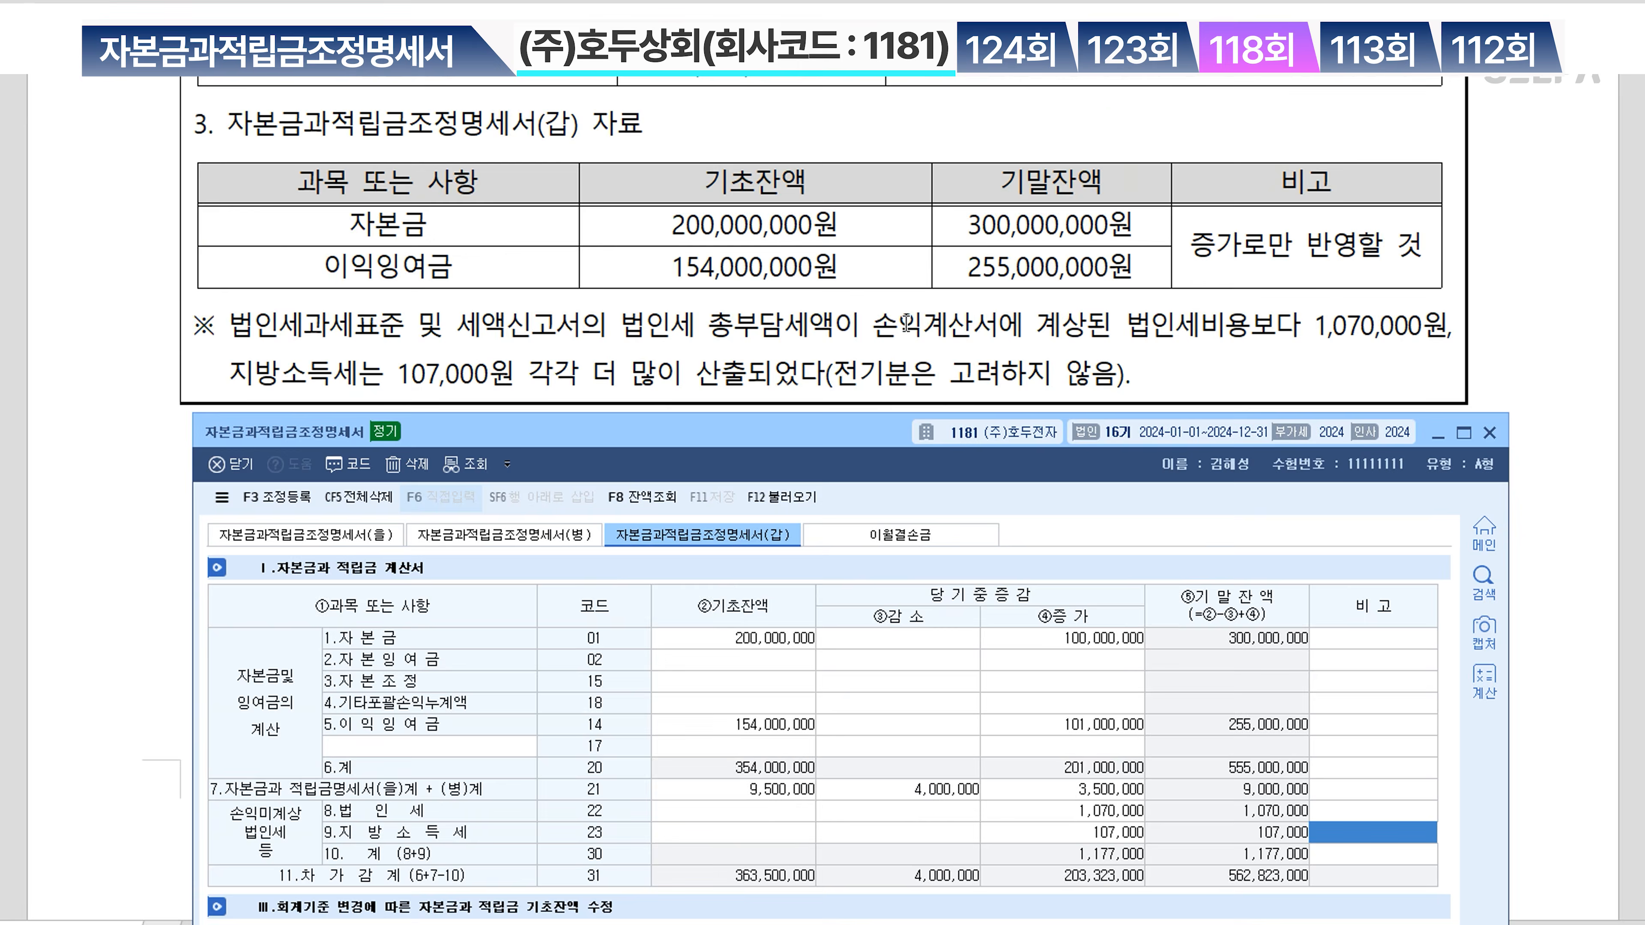
scroll(906, 324, up, 1)
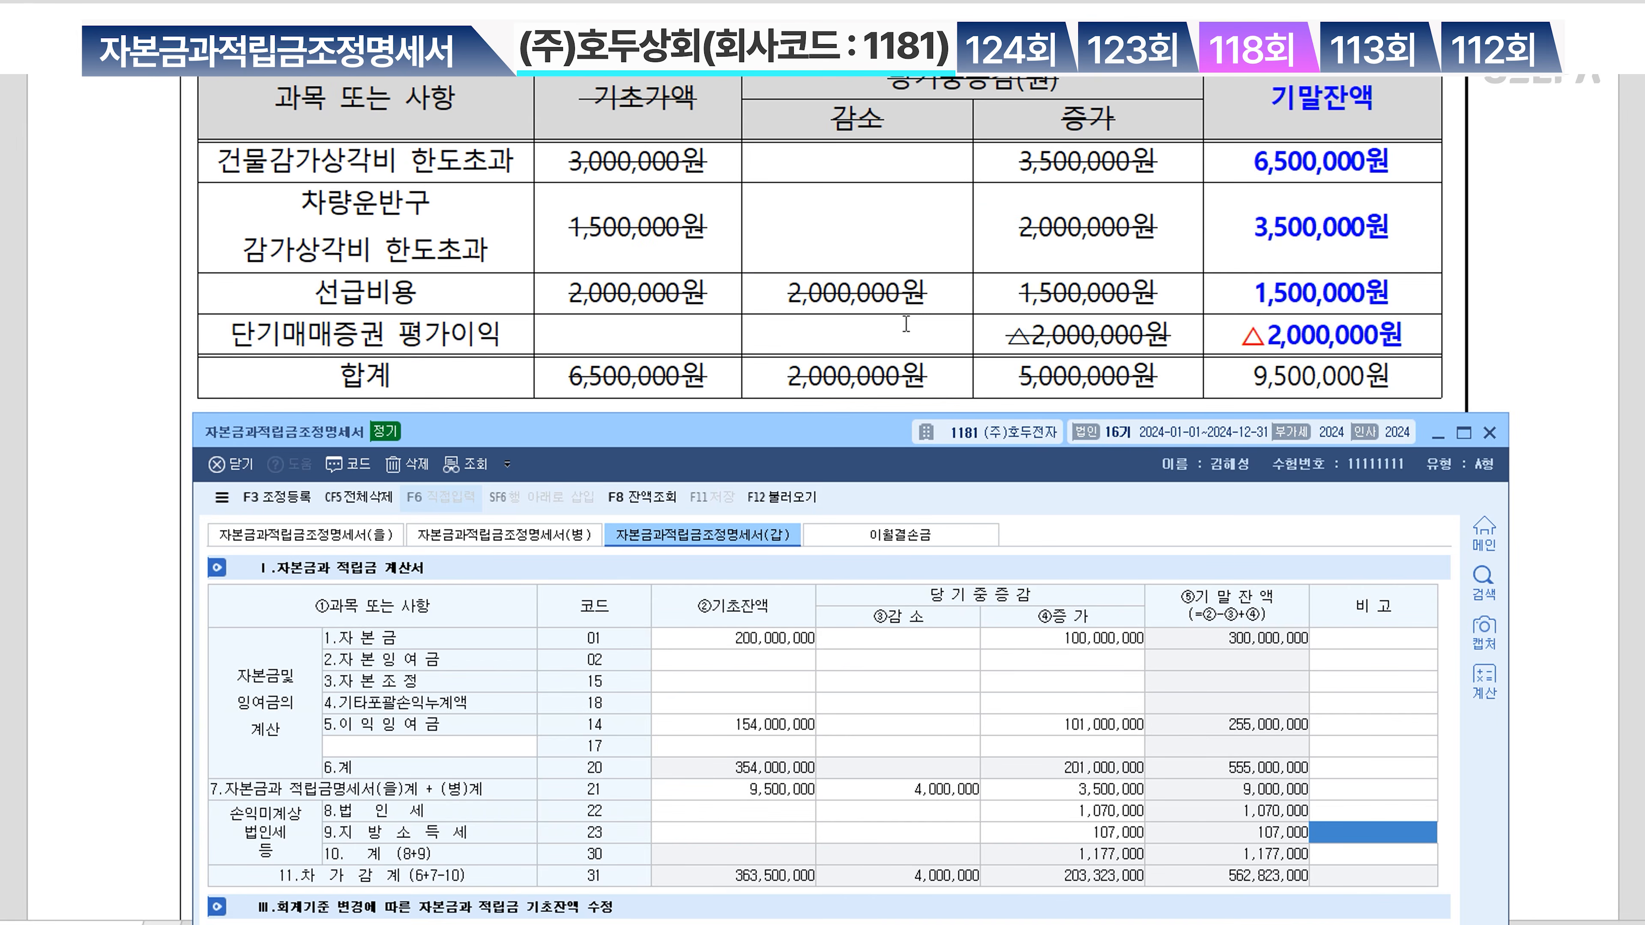
click(907, 324)
scroll(862, 311, up, 6)
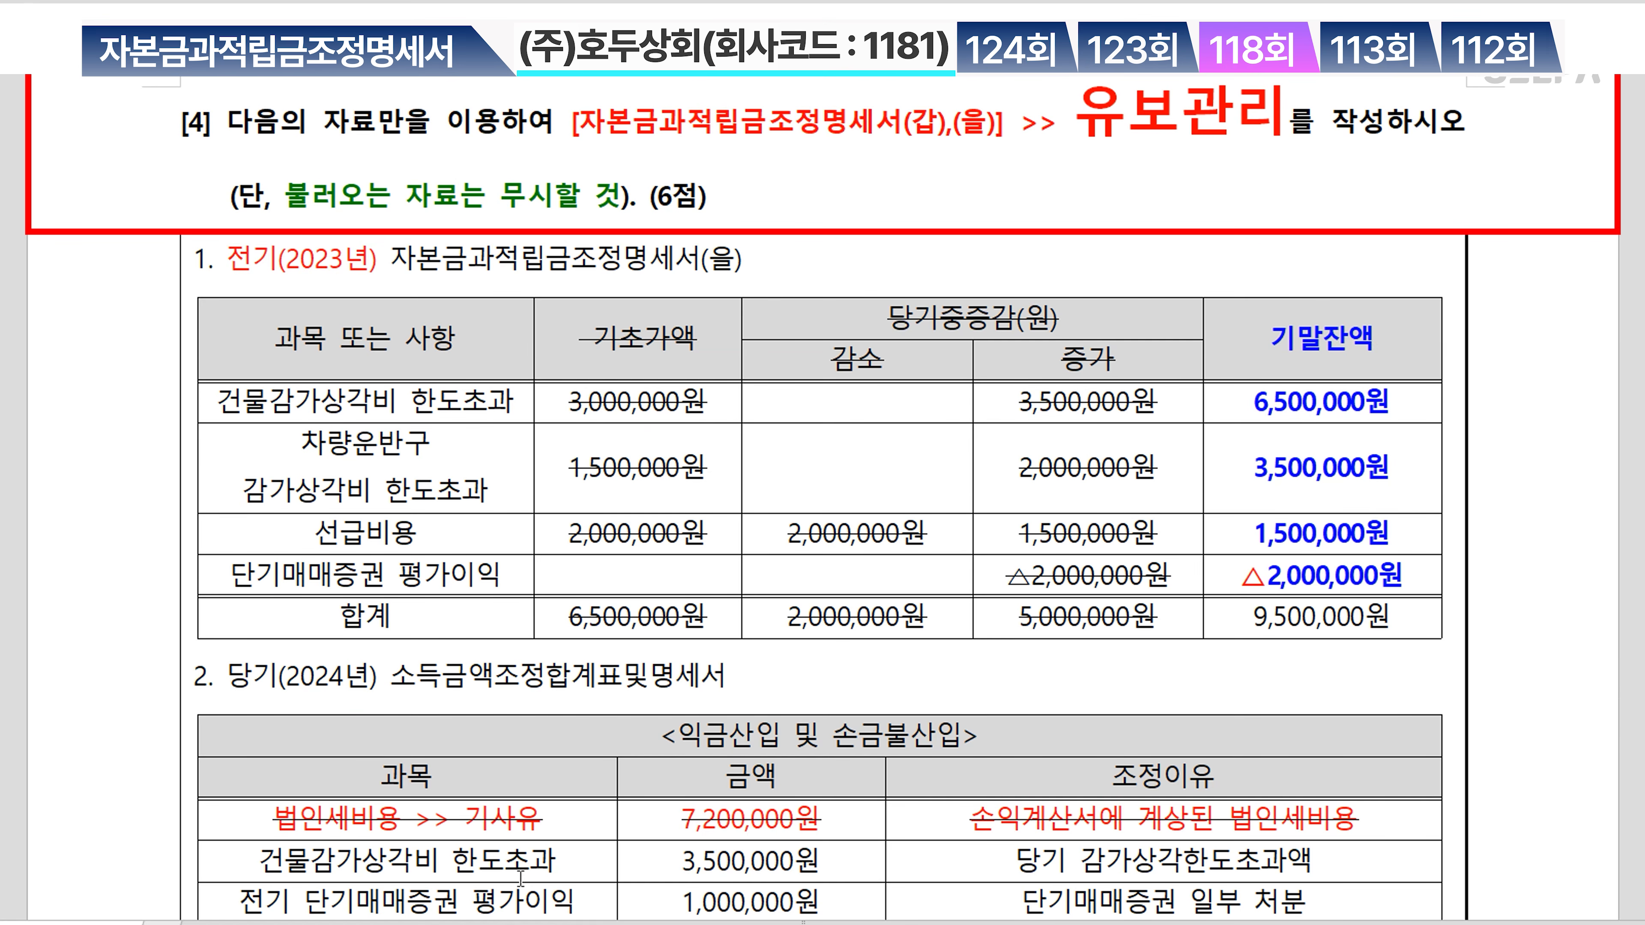
click(558, 820)
key(ctrl)
key(ctrl)
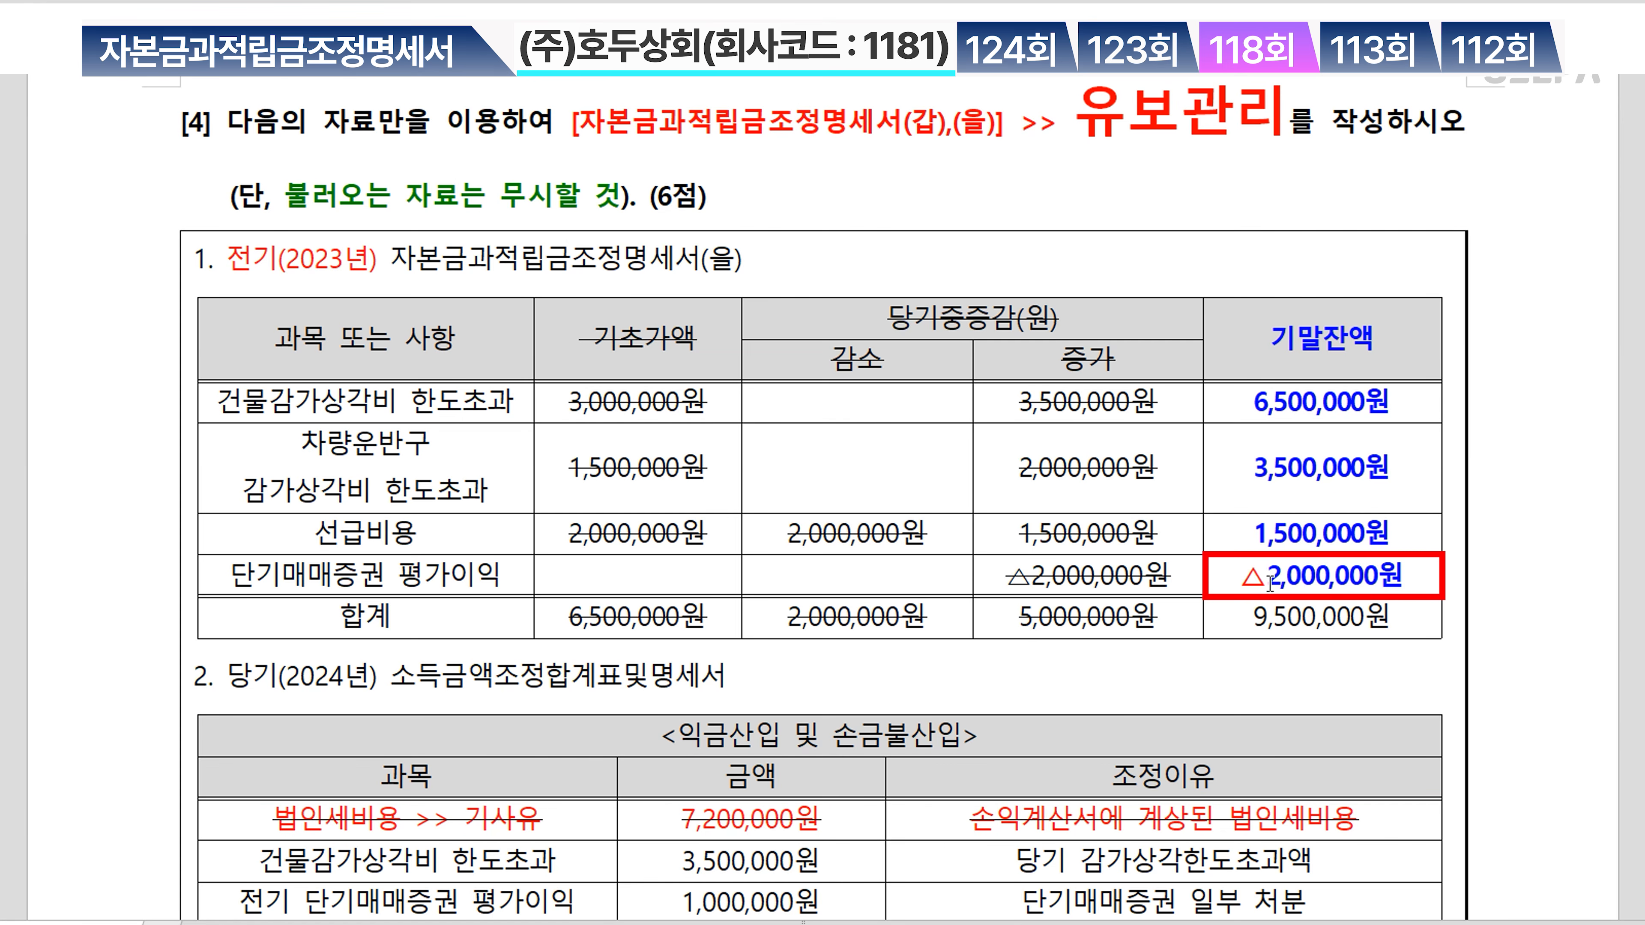
key(ctrl)
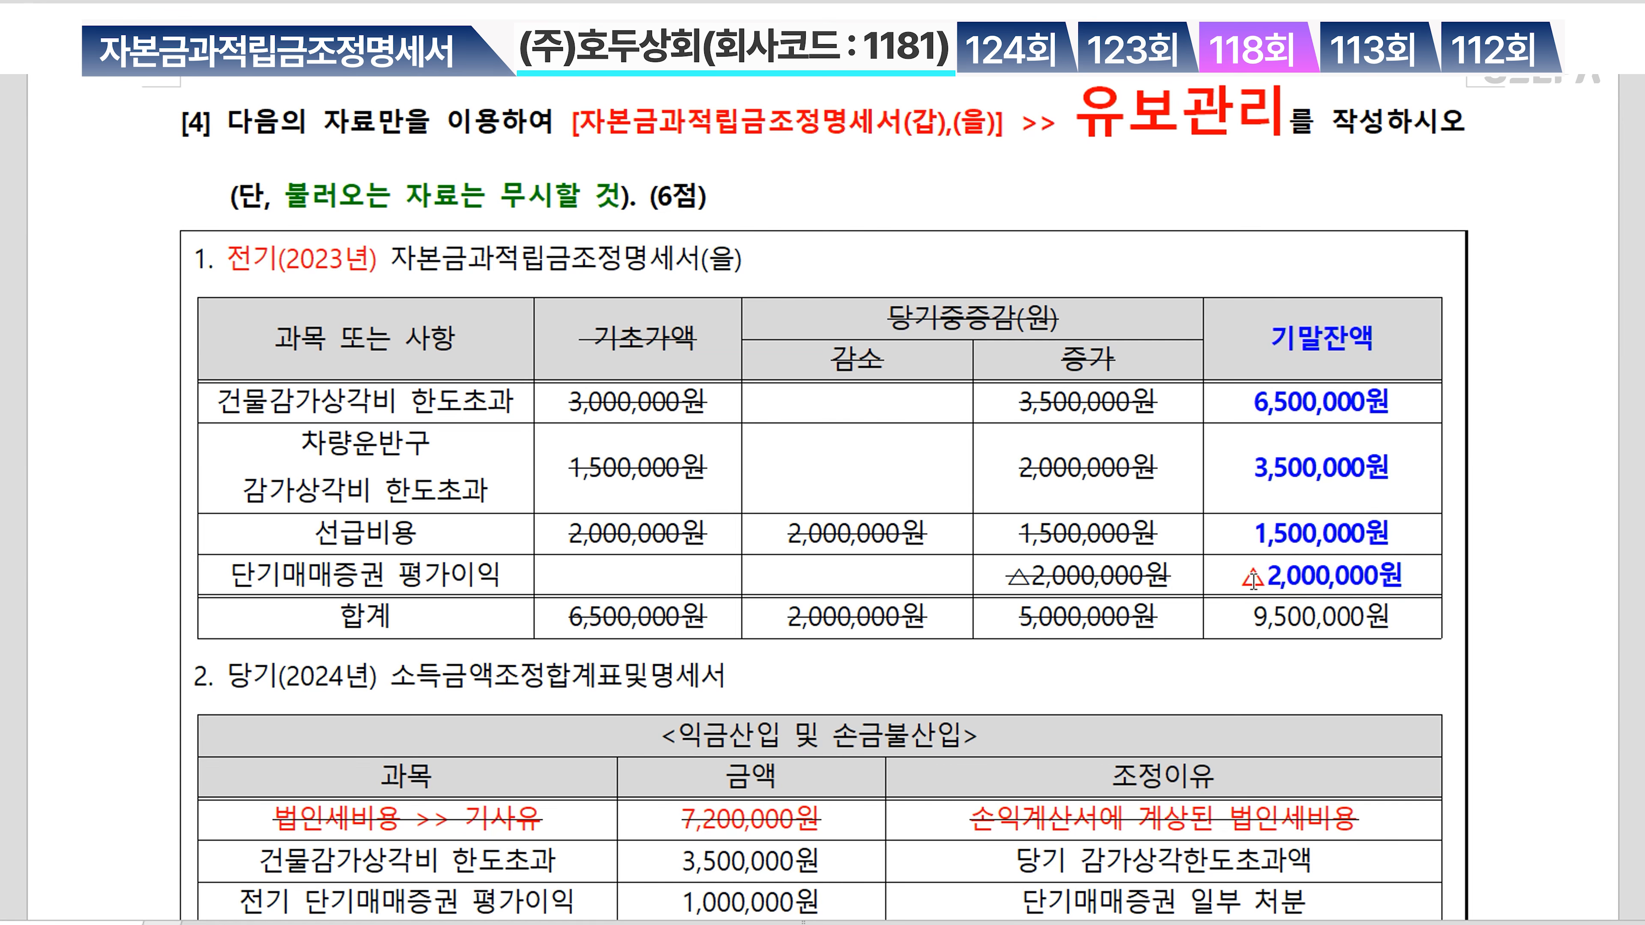
scroll(1231, 624, down, 2)
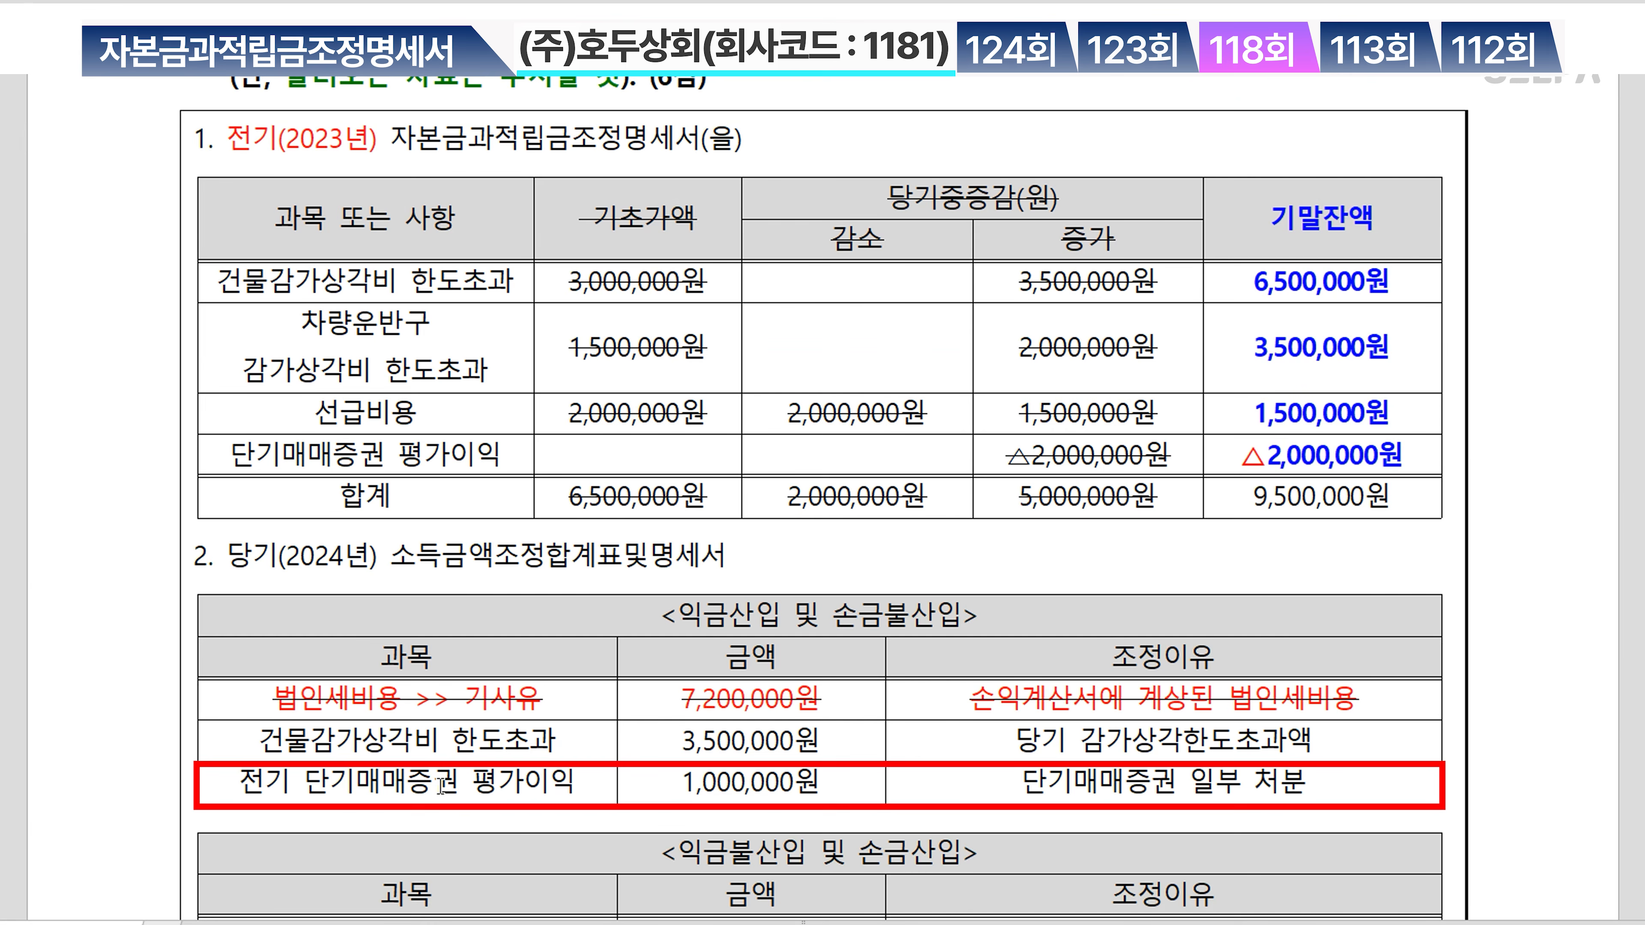
drag(434, 785, 1176, 818)
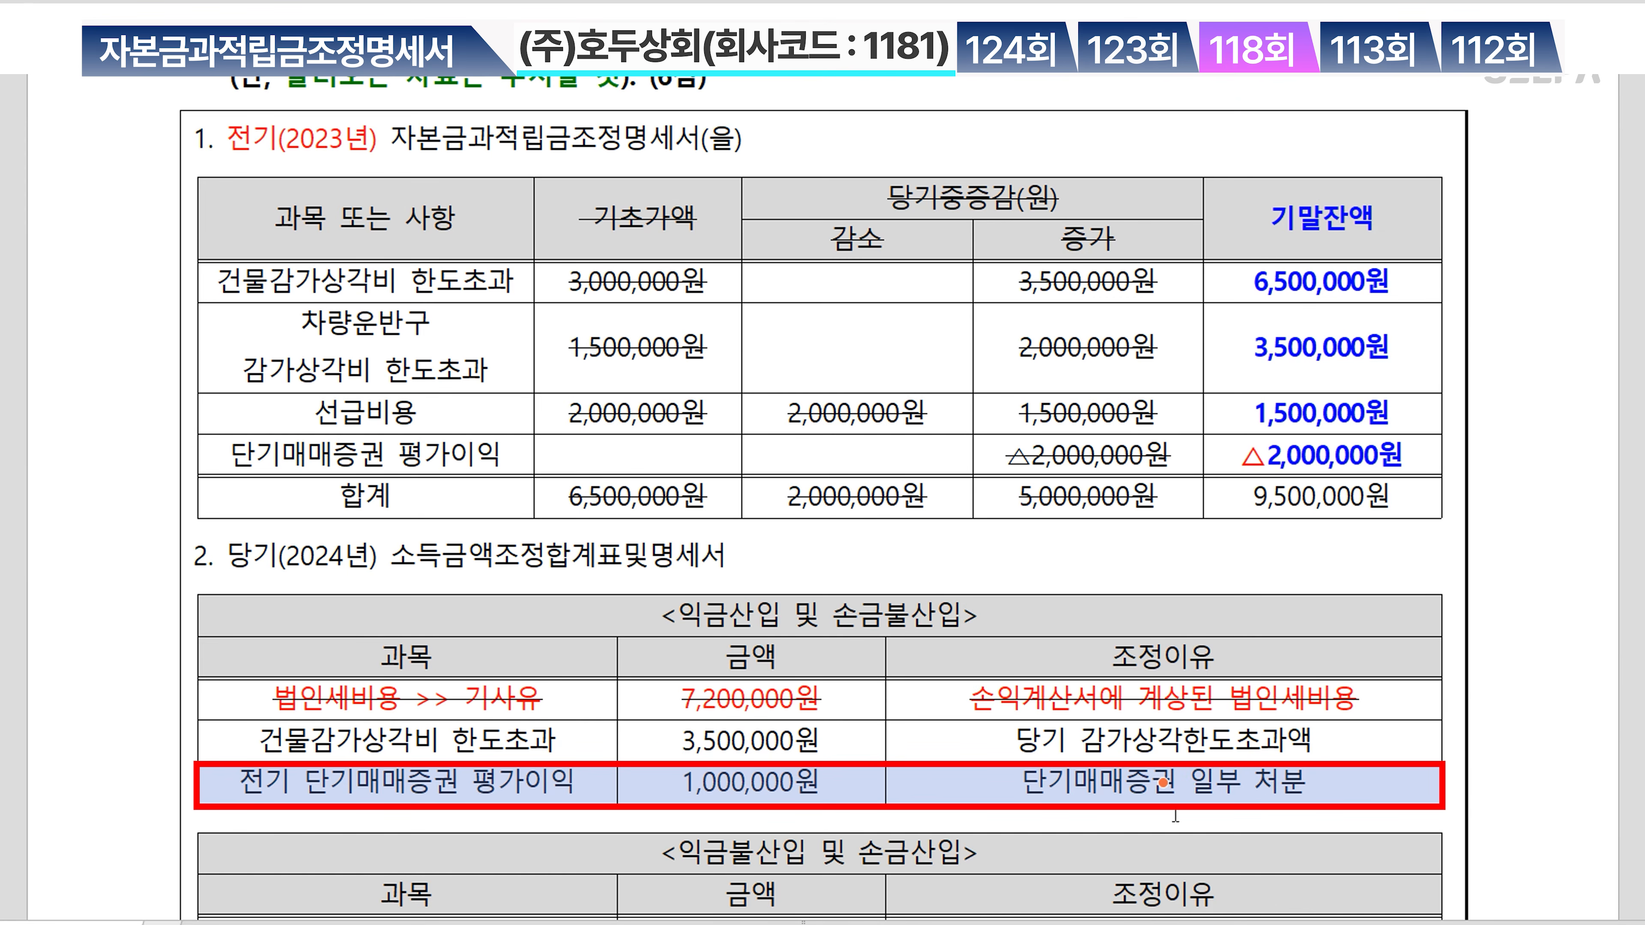
Format the 전기 단기매매증권 평가이익 row in the 익금산입 및 손금불산입 table as red, bold text
key(ctrl)
key(ctrl)
key(ctrl)
key(ctrl+m)
key(r)
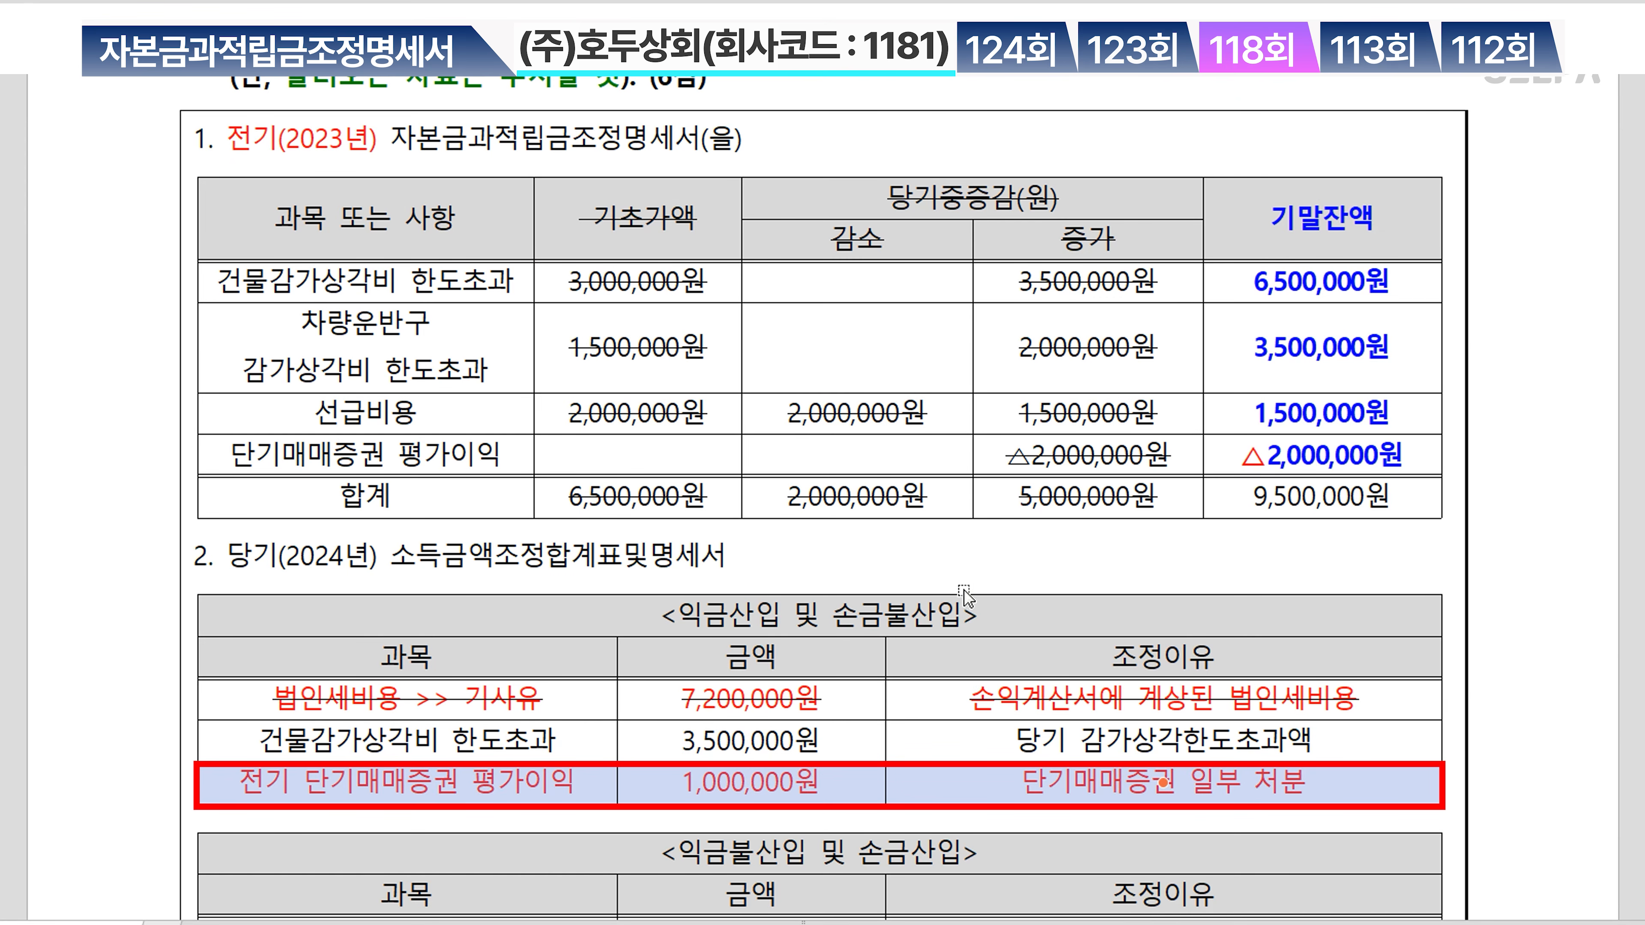
key(ctrl+b)
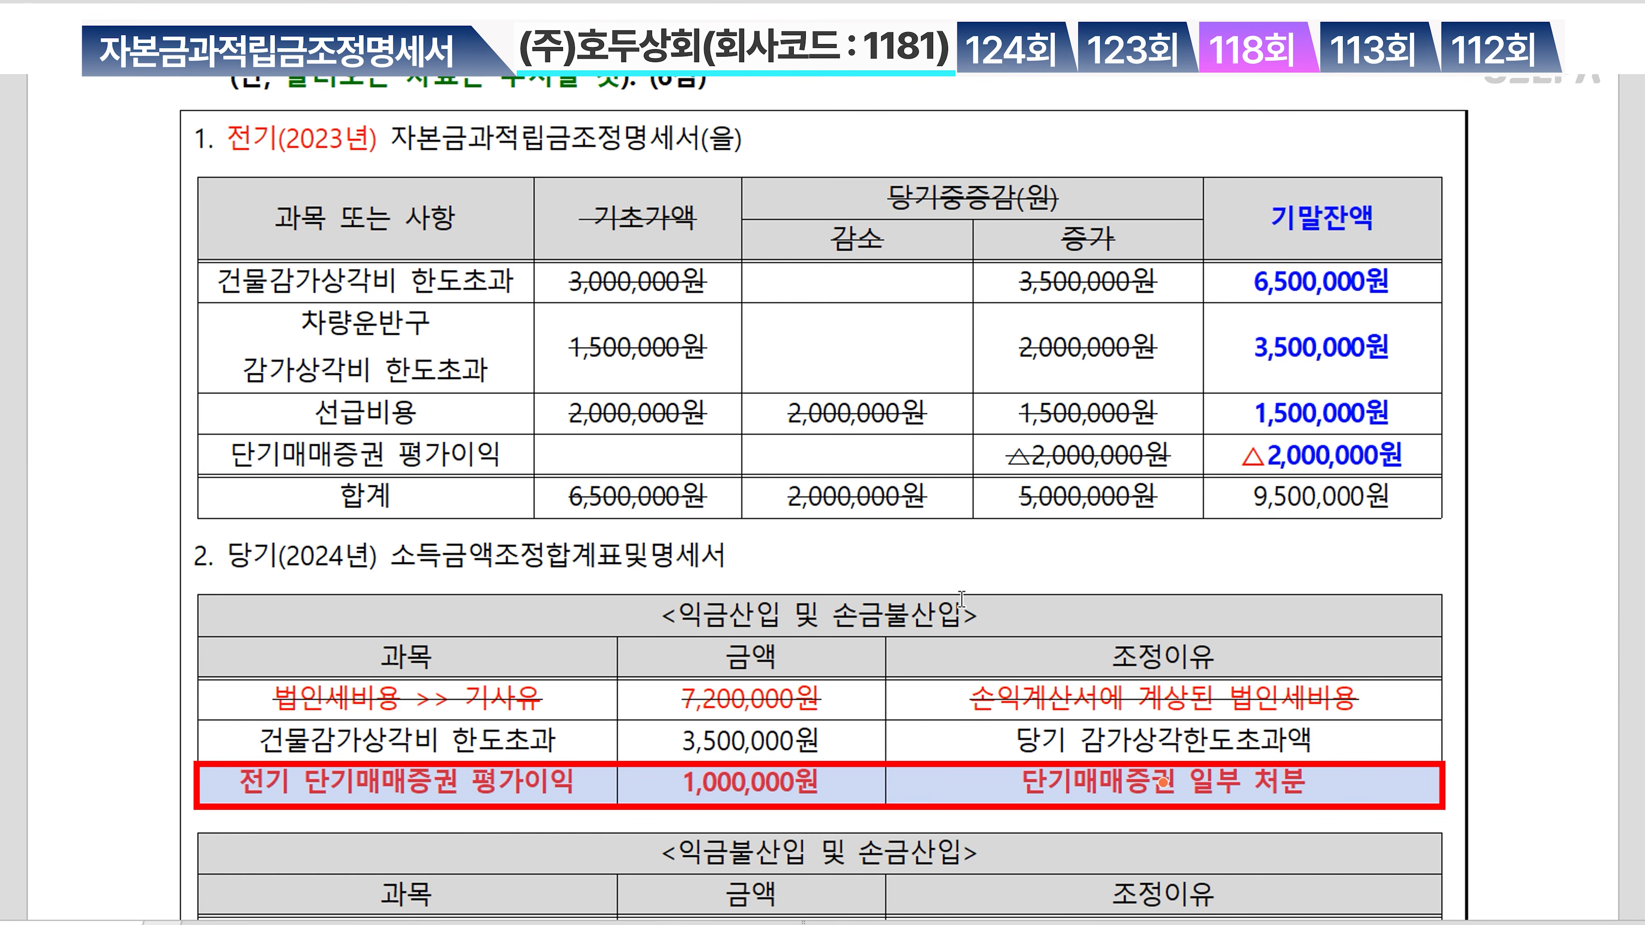
Insert a minus sign before the 1,000,000원 amount in the 전기 단기매매증권 평가이익 row
click(676, 794)
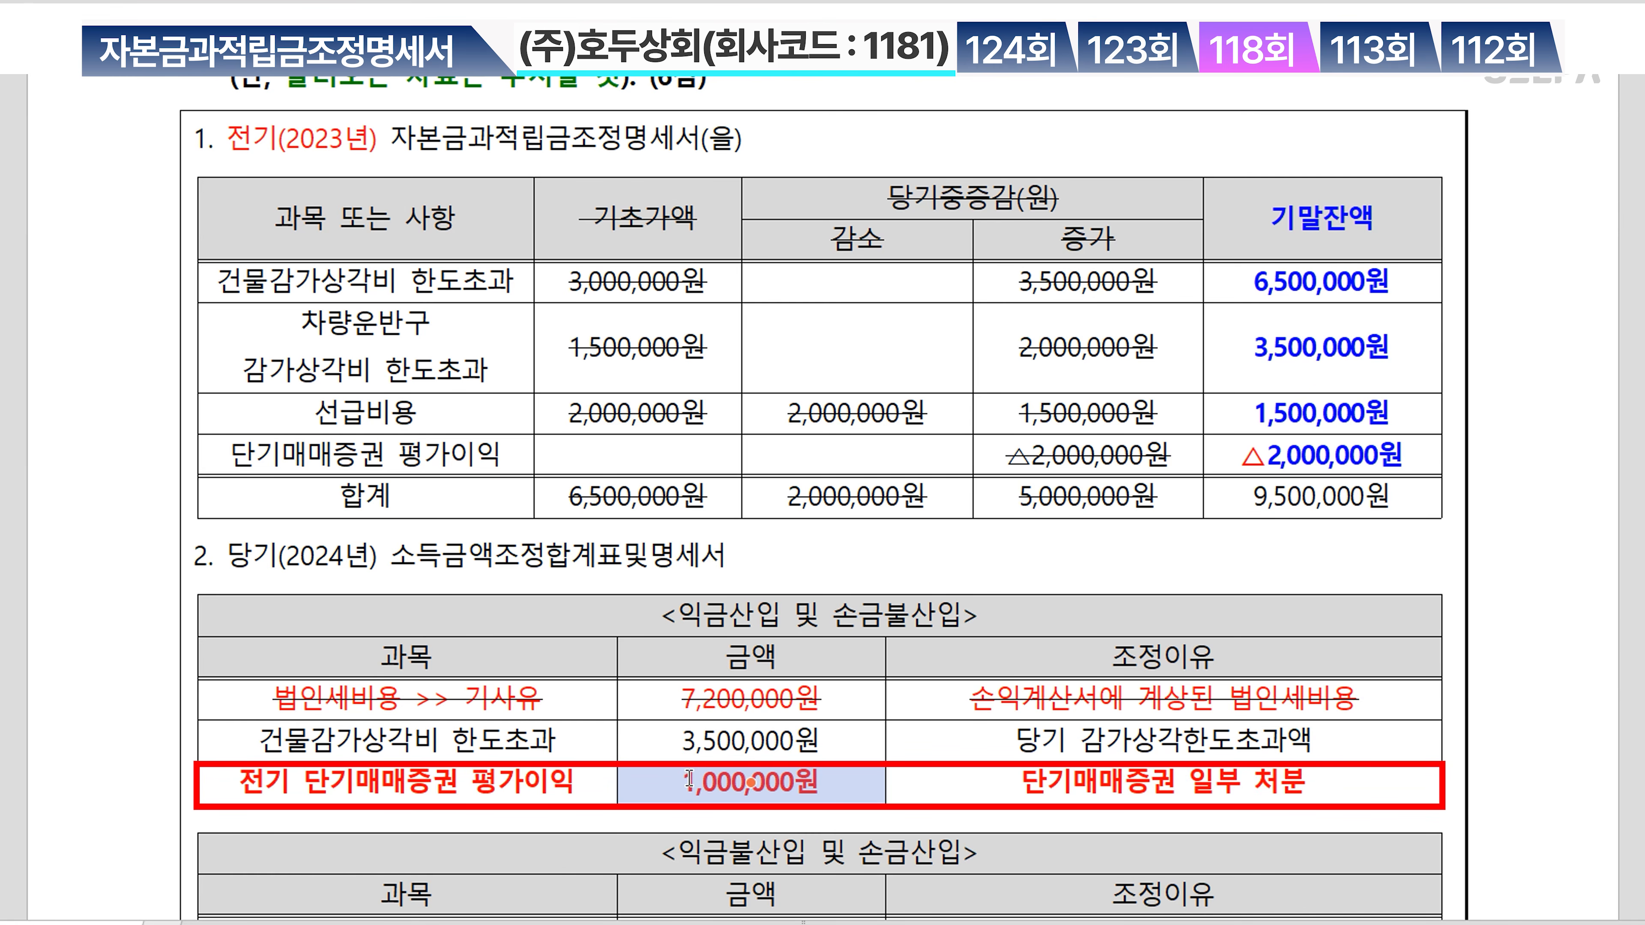
click(683, 781)
text(-)
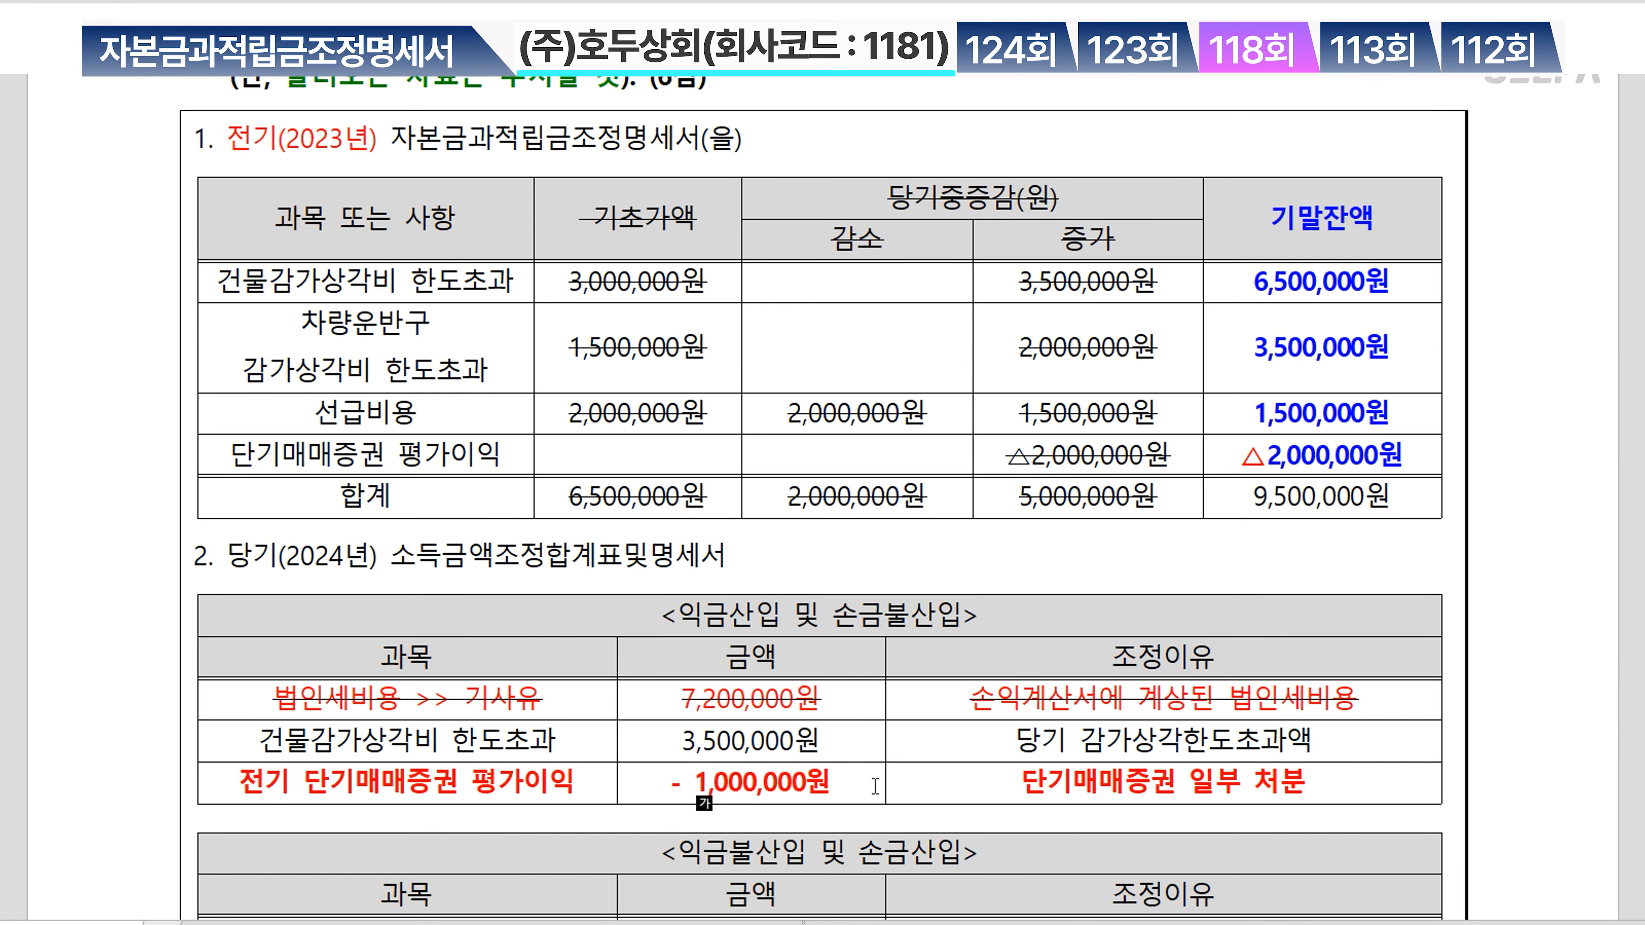
scroll(875, 787, down, 5)
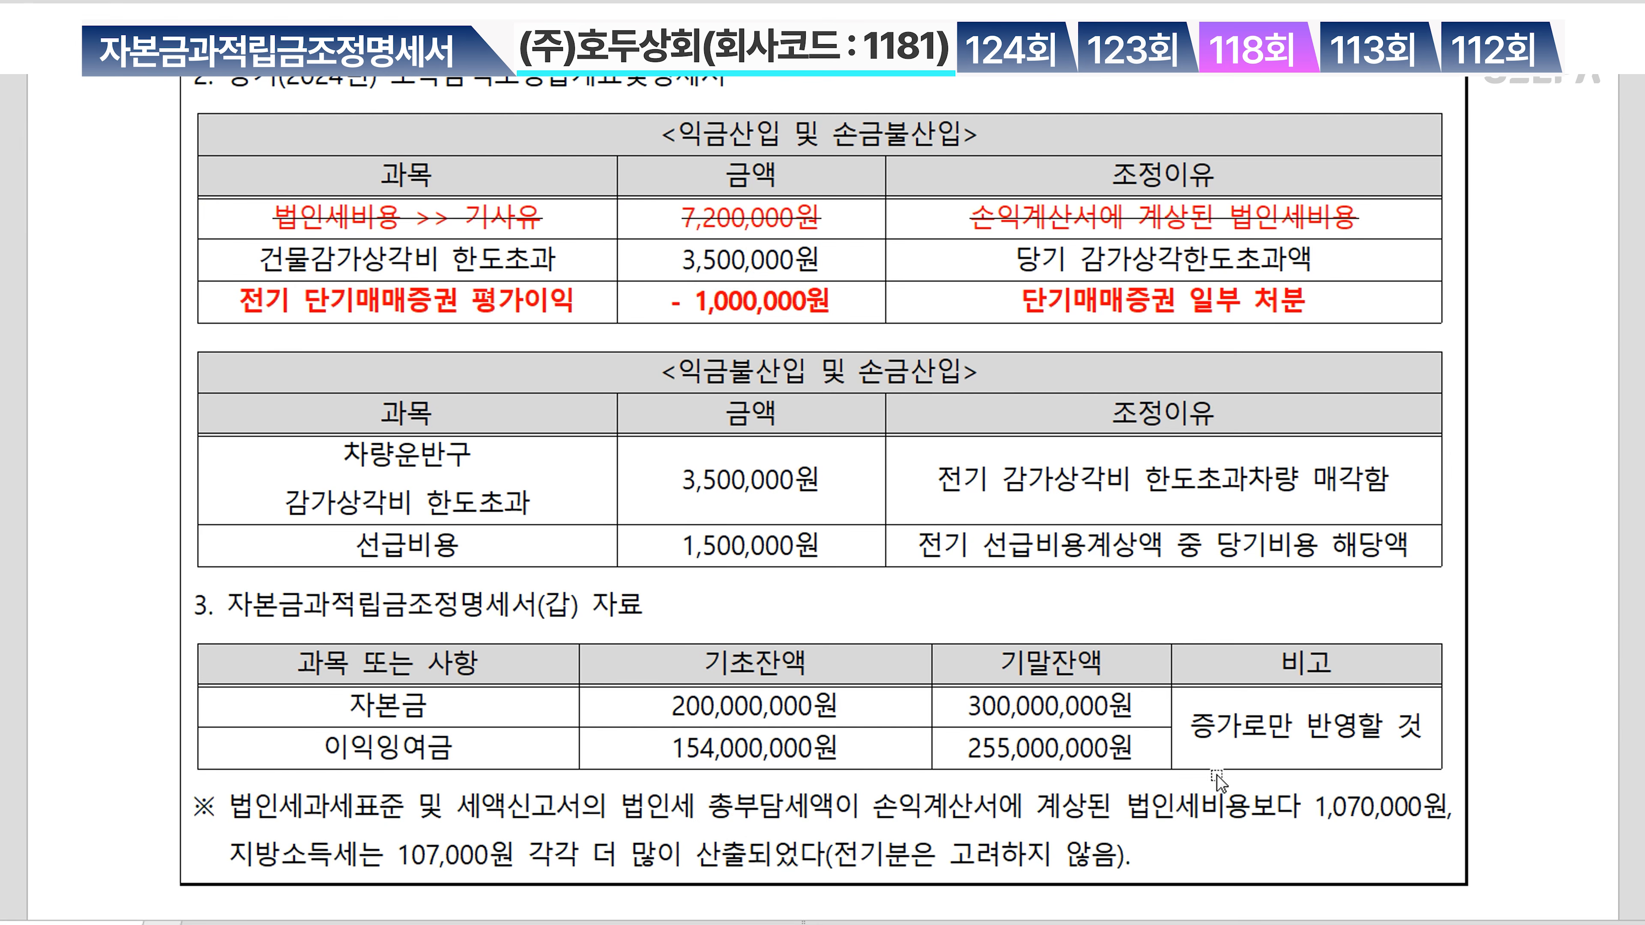
scroll(987, 836, down, 2)
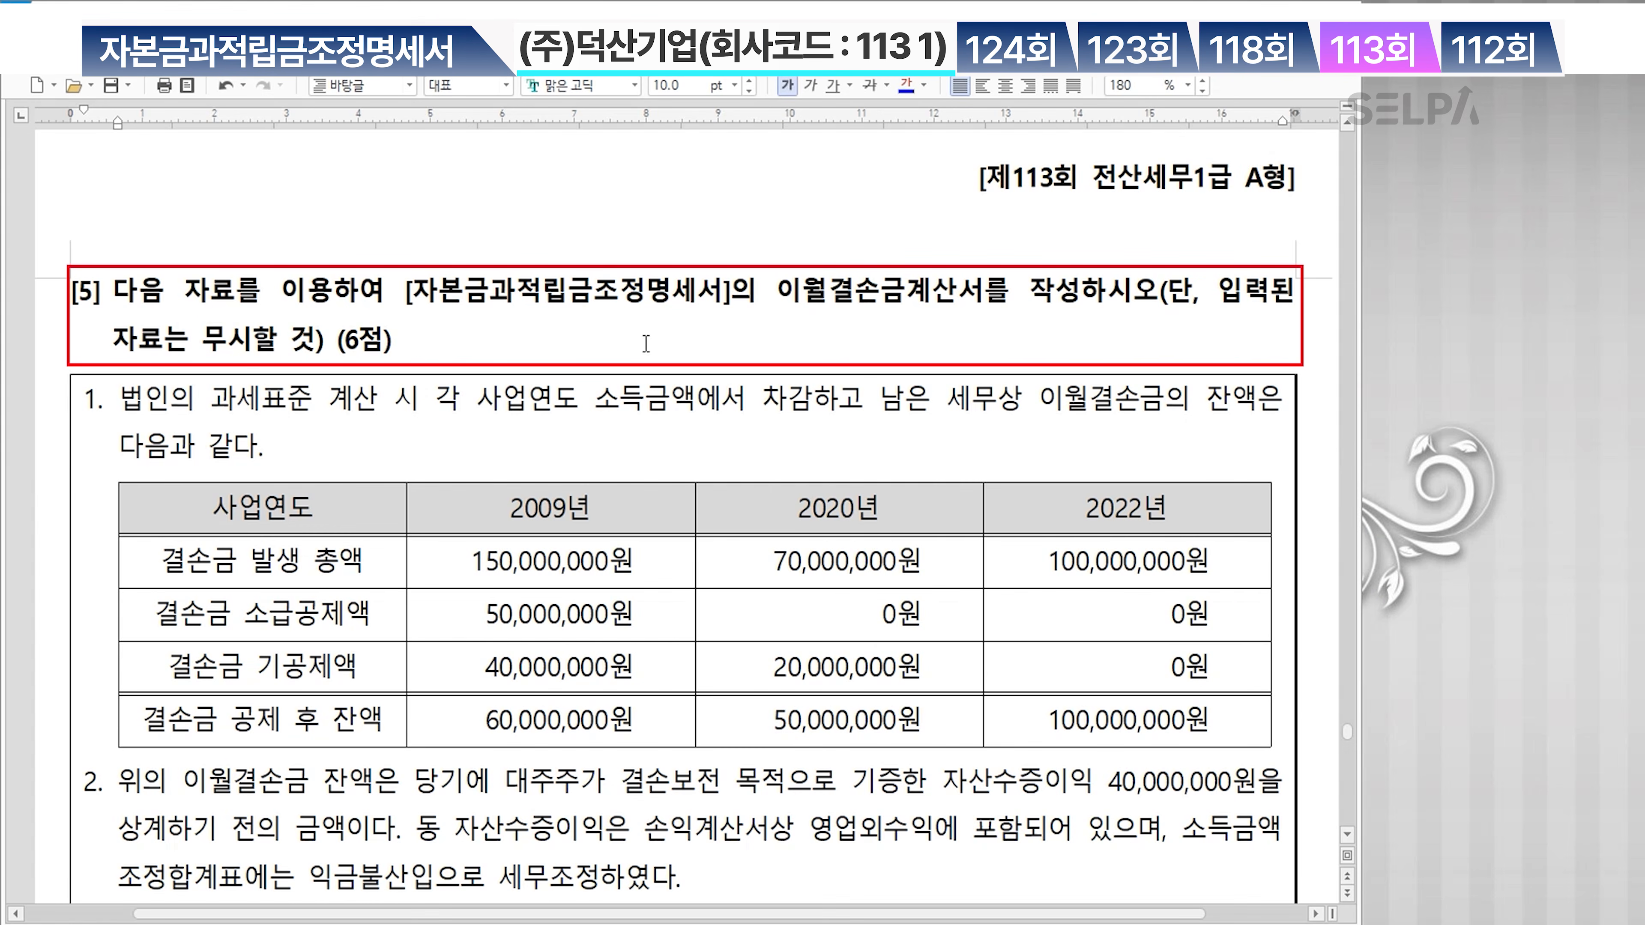
Color "[자본금과적립금조정명세서]" and "이월결손금계산서를 작성" blue in the instruction of question 5
drag(400, 293, 731, 305)
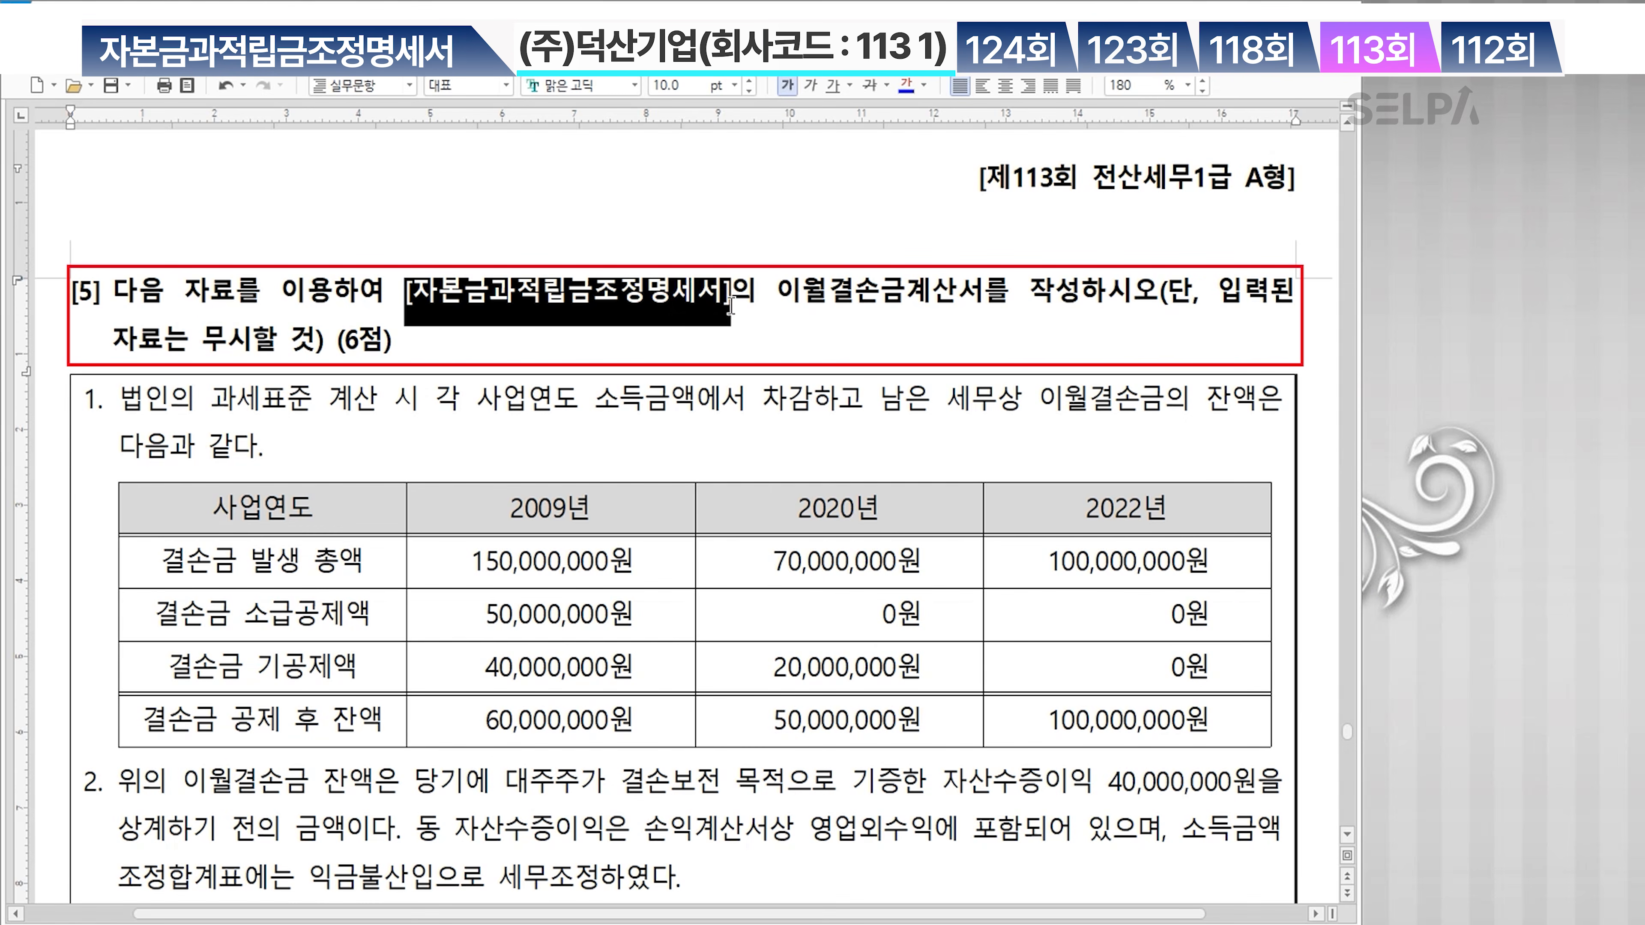
click(907, 86)
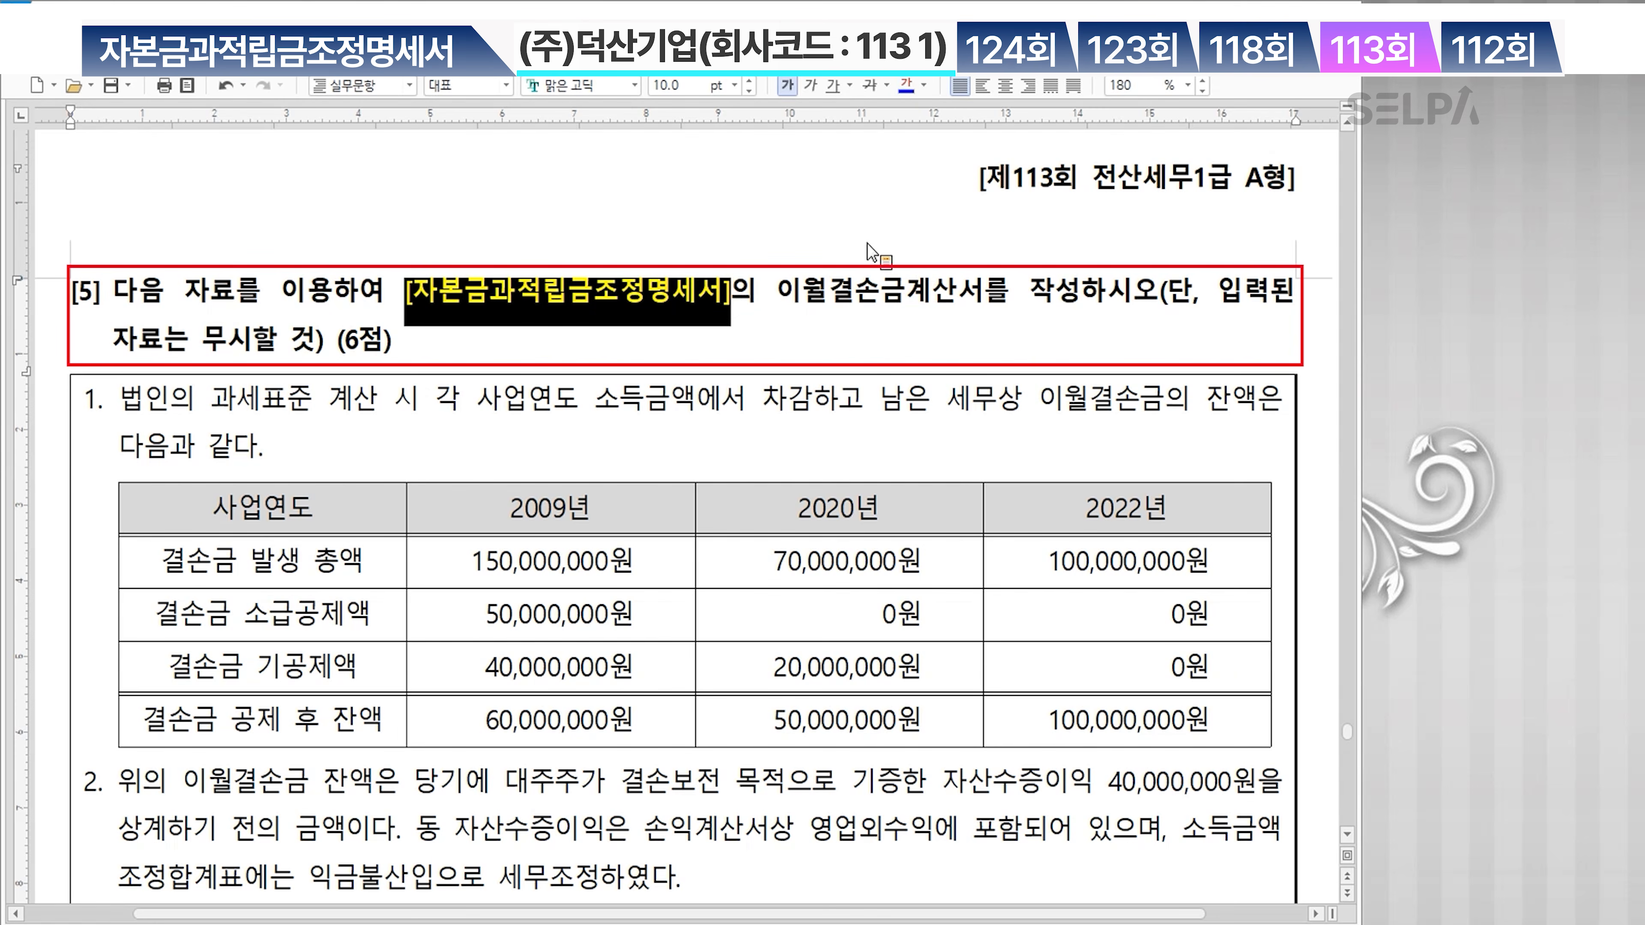
drag(780, 291, 1080, 295)
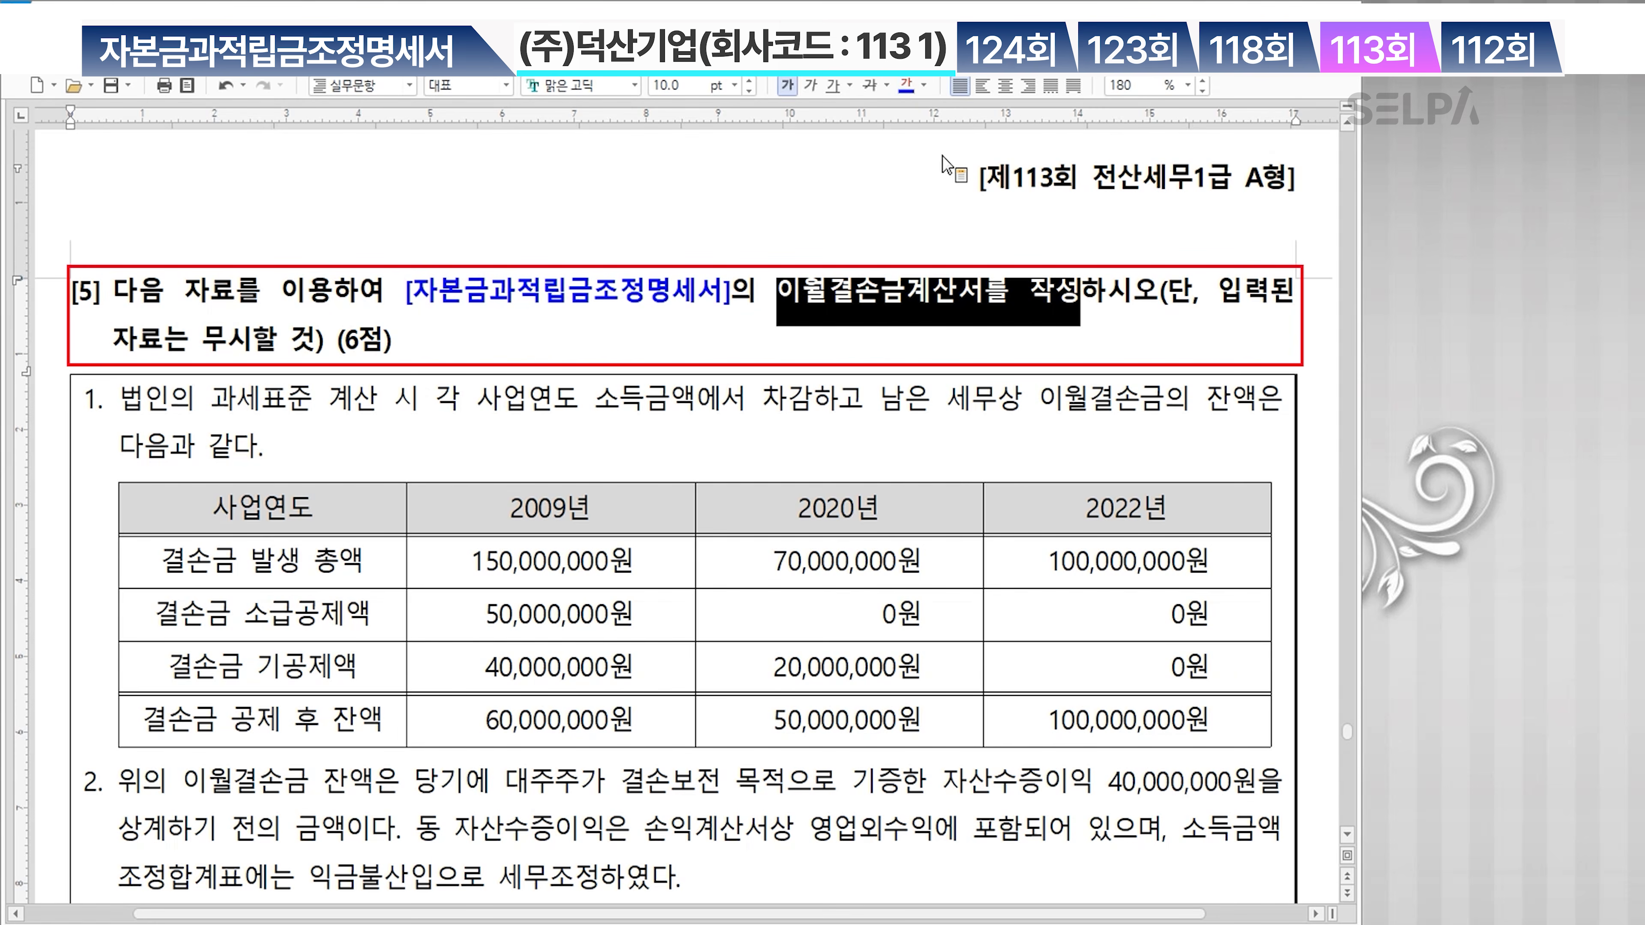
click(901, 92)
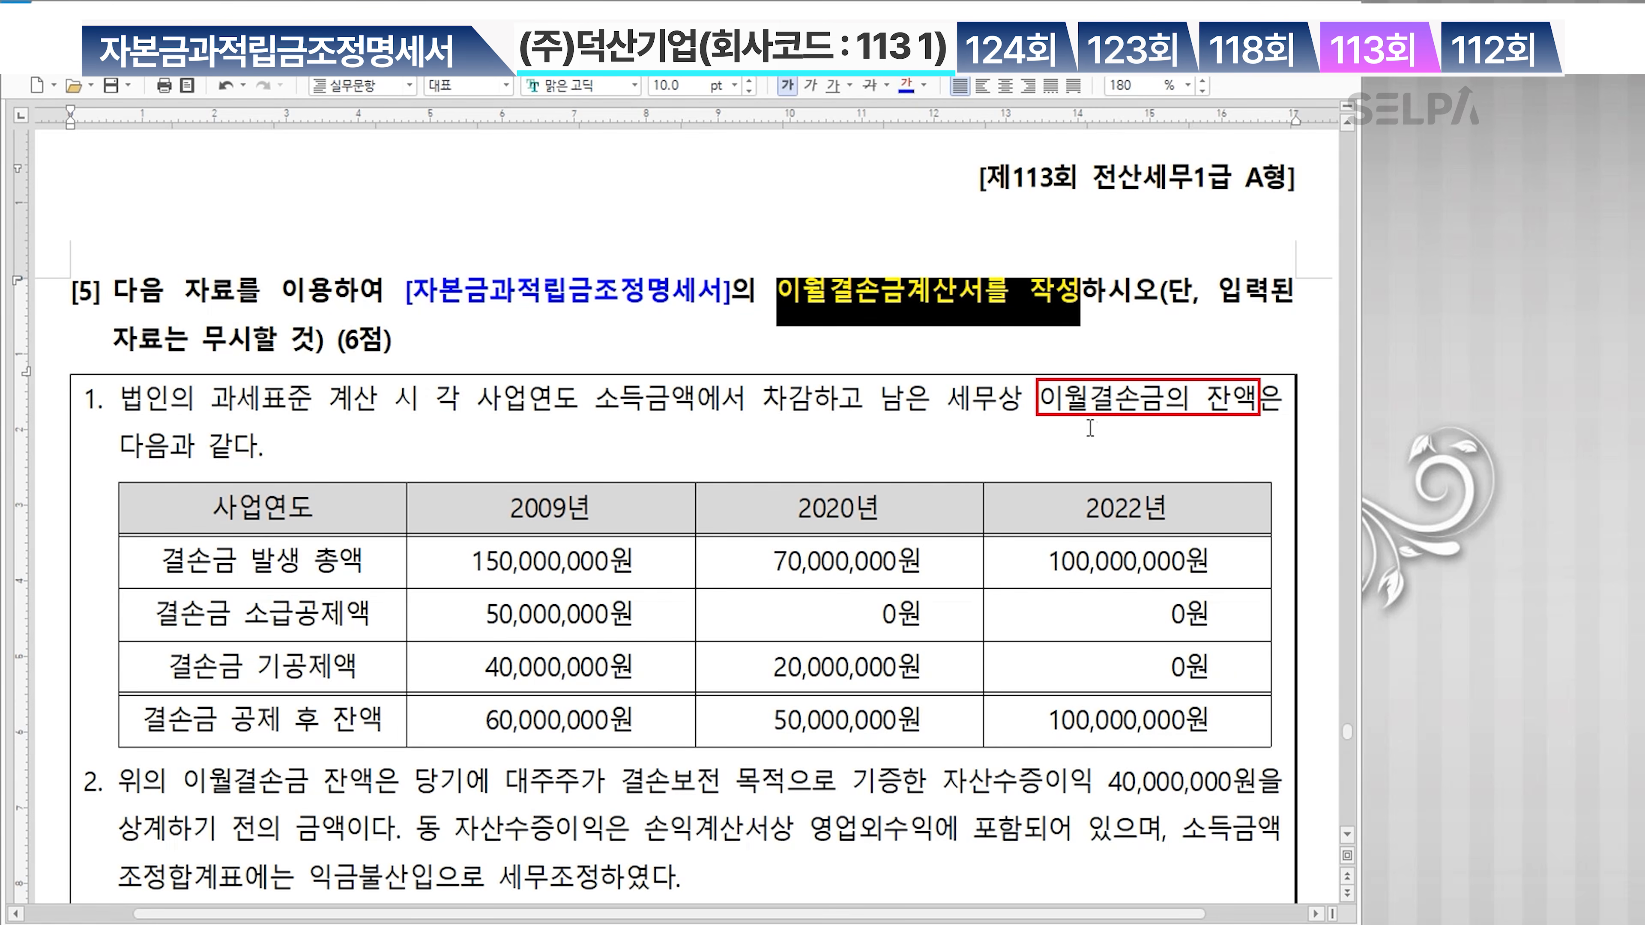
Make the "2009년" column heading in the 결손금 table blue and bold
scroll(897, 425, down, 3)
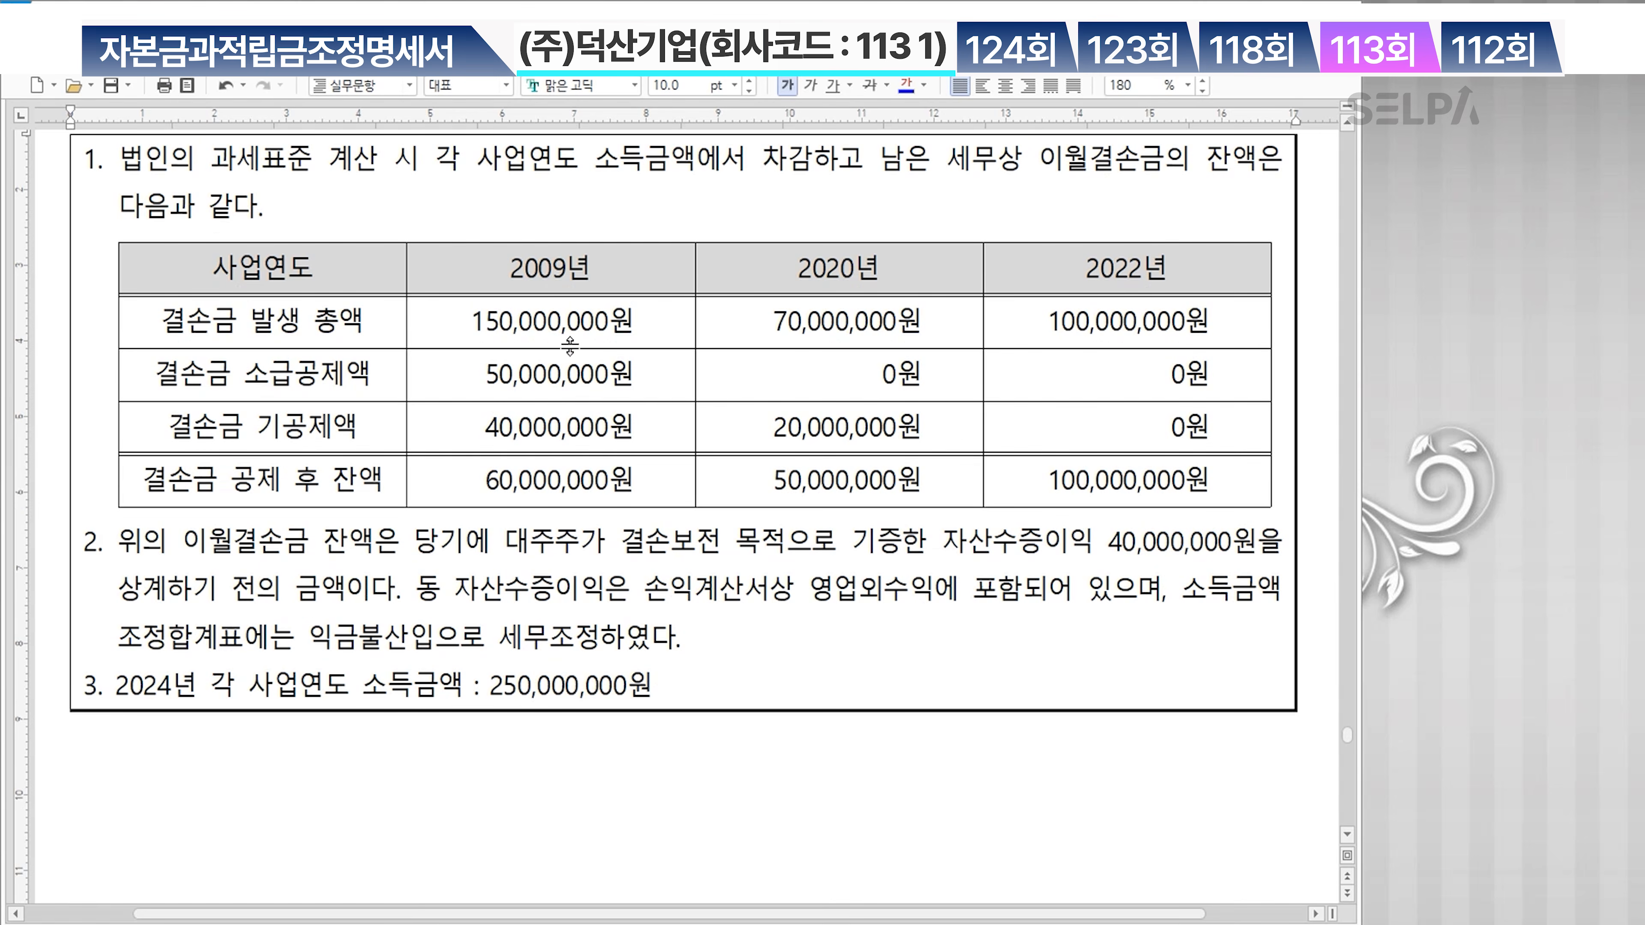
drag(504, 271, 591, 271)
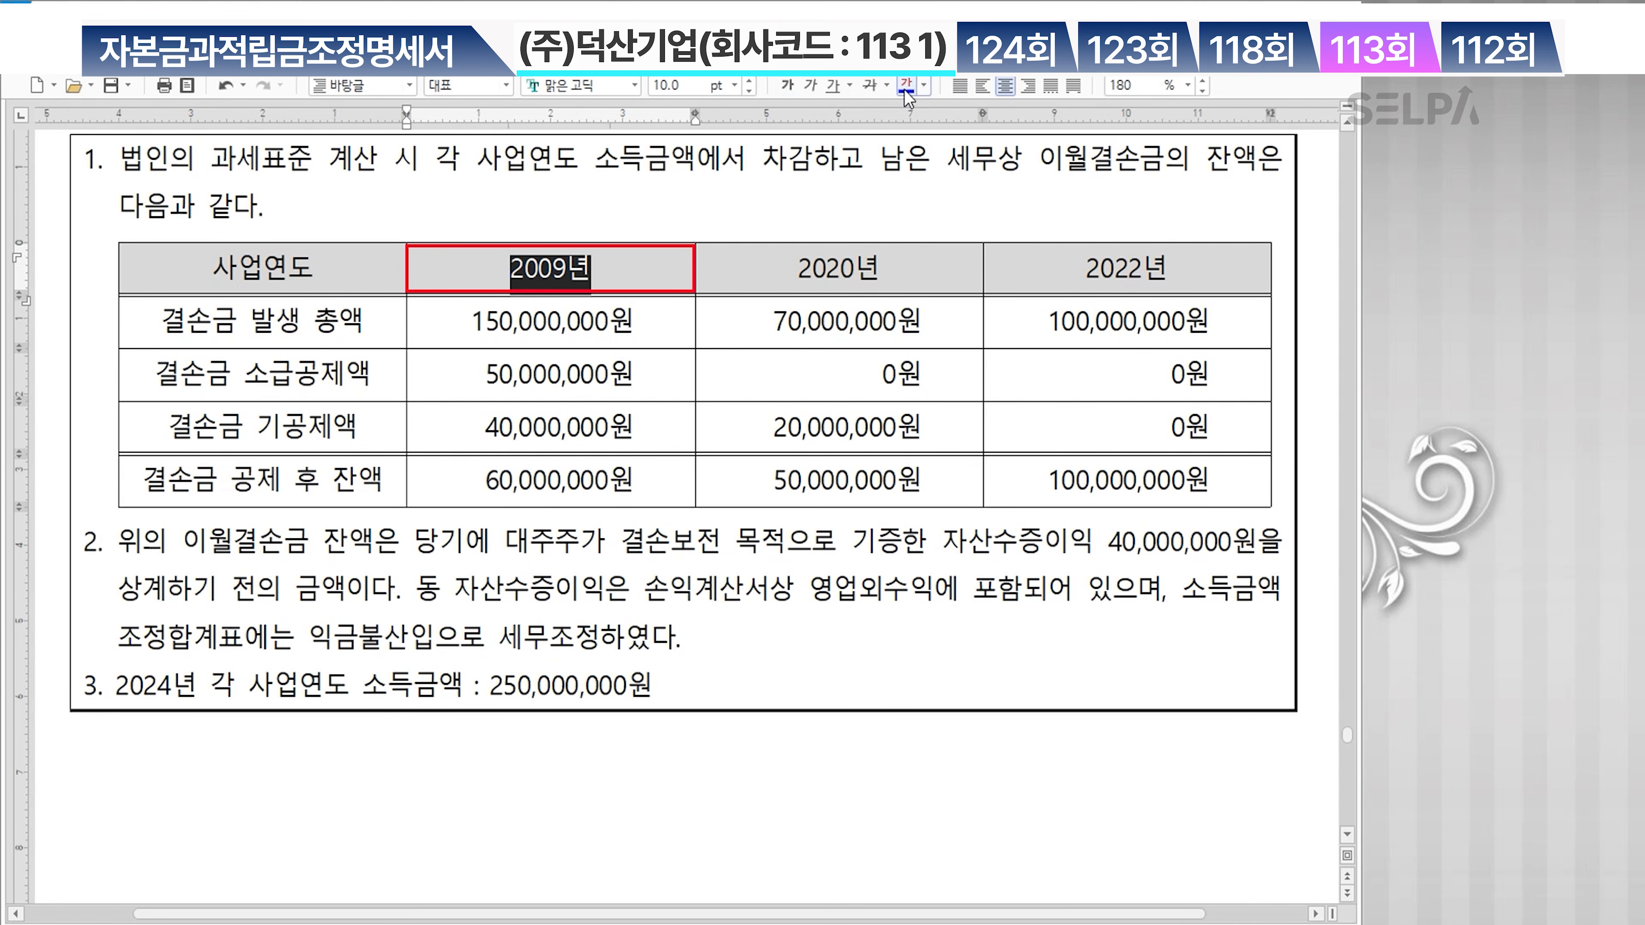
click(787, 85)
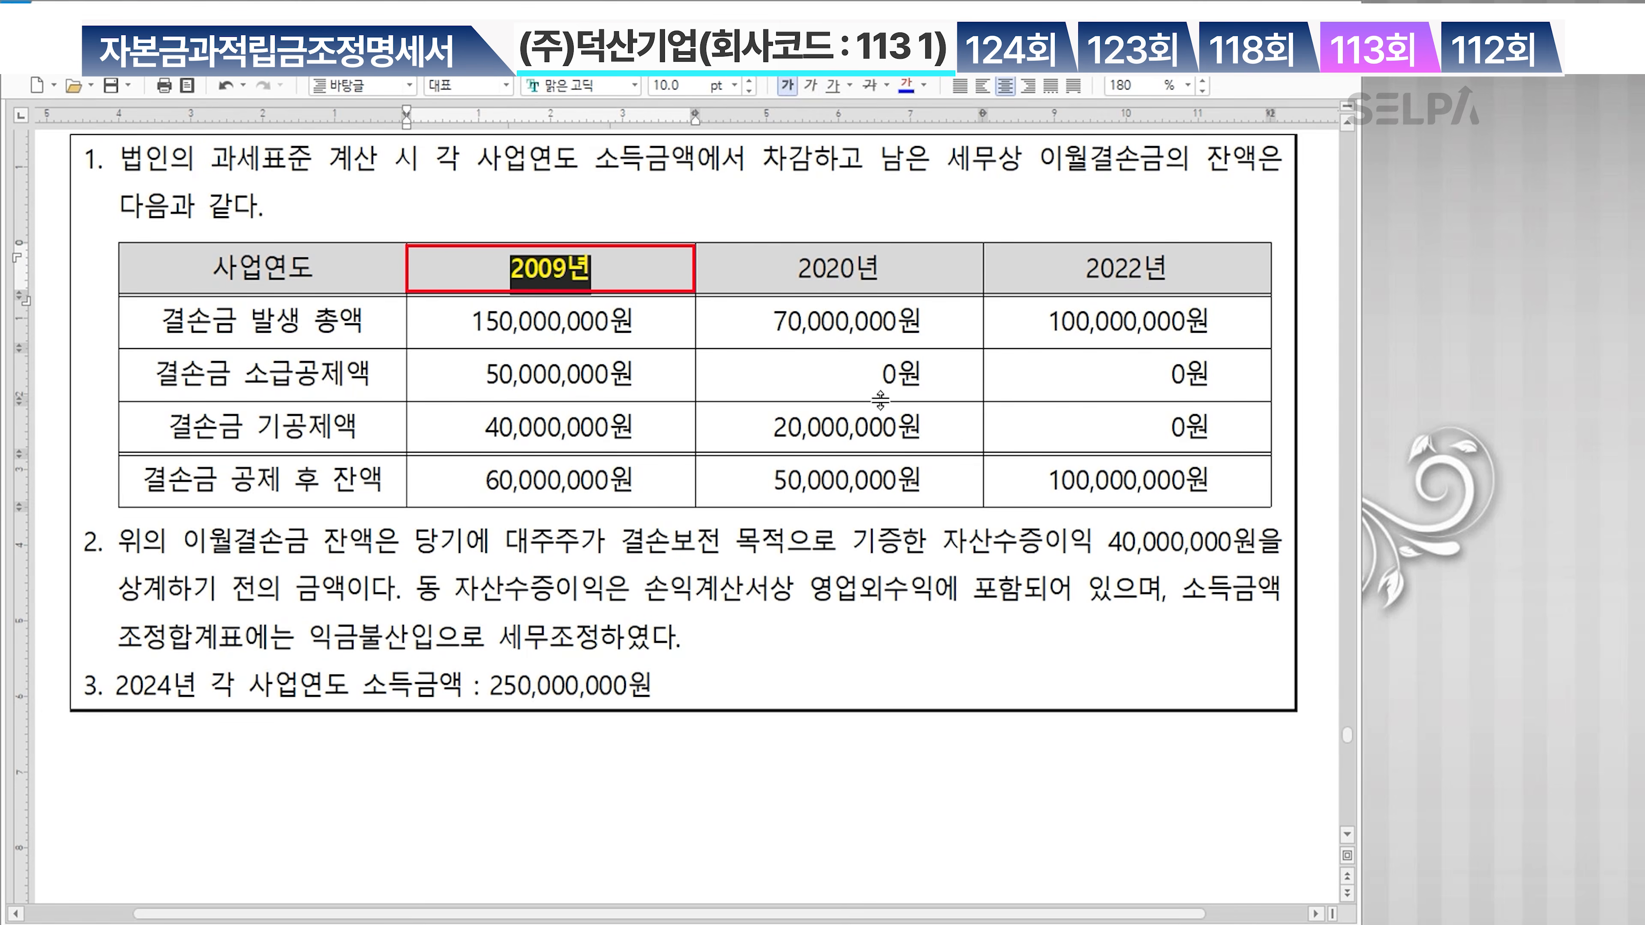
click(722, 283)
key(Left)
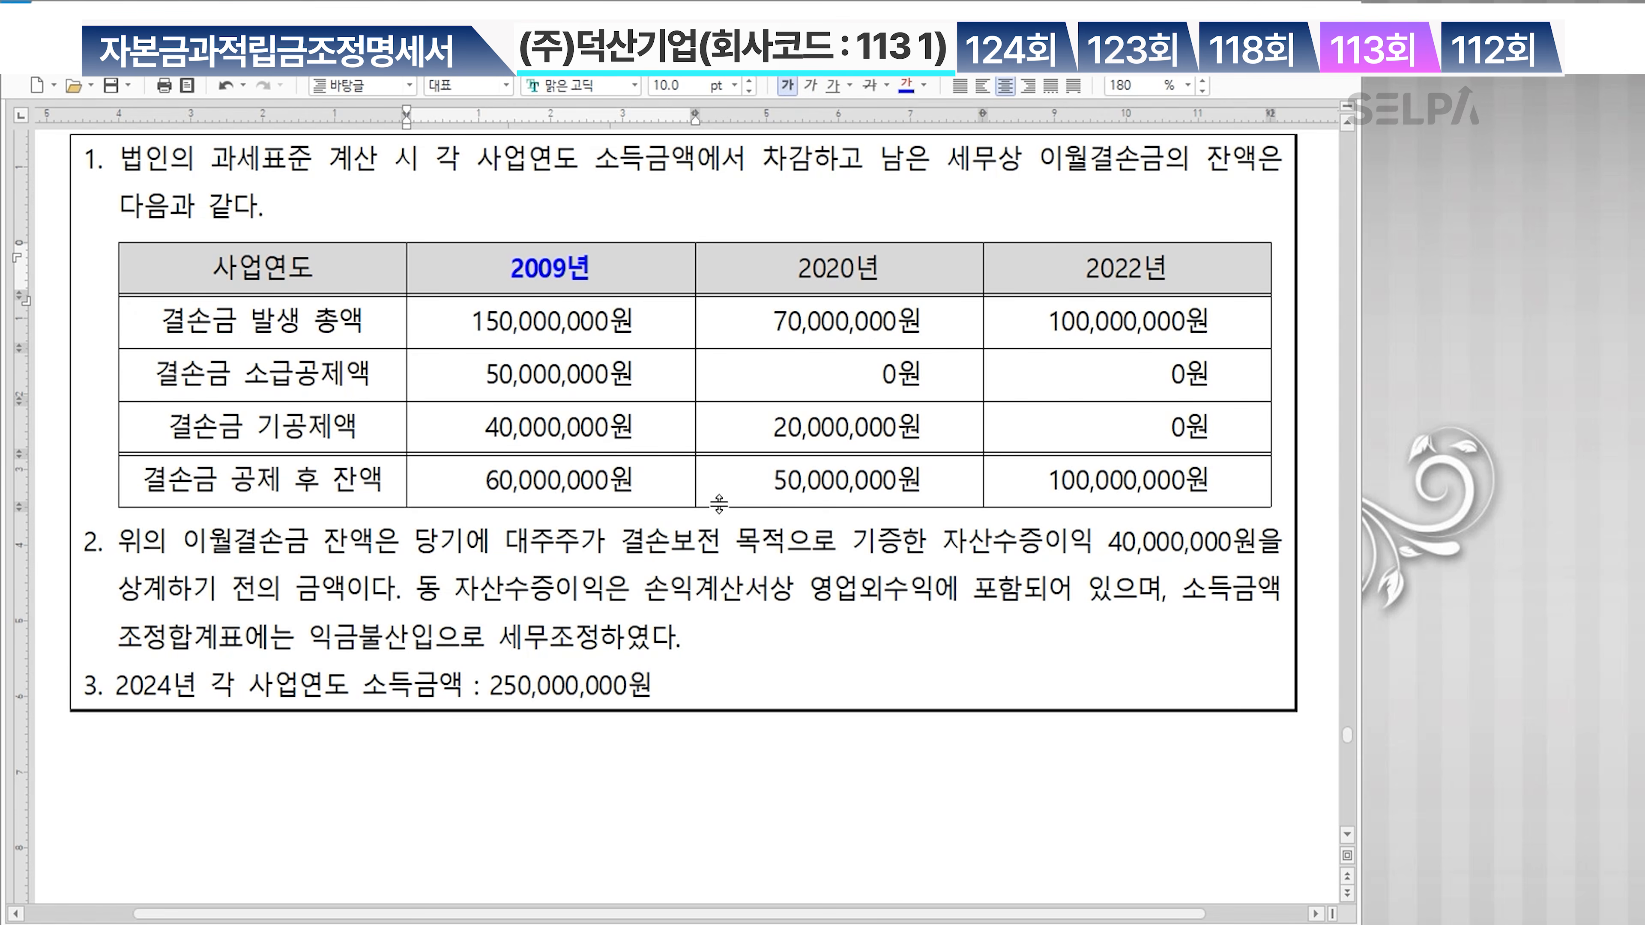
Write the note "2014 ~ 2019 >>>10년 2020 >>> 15년" below the problem box
click(677, 798)
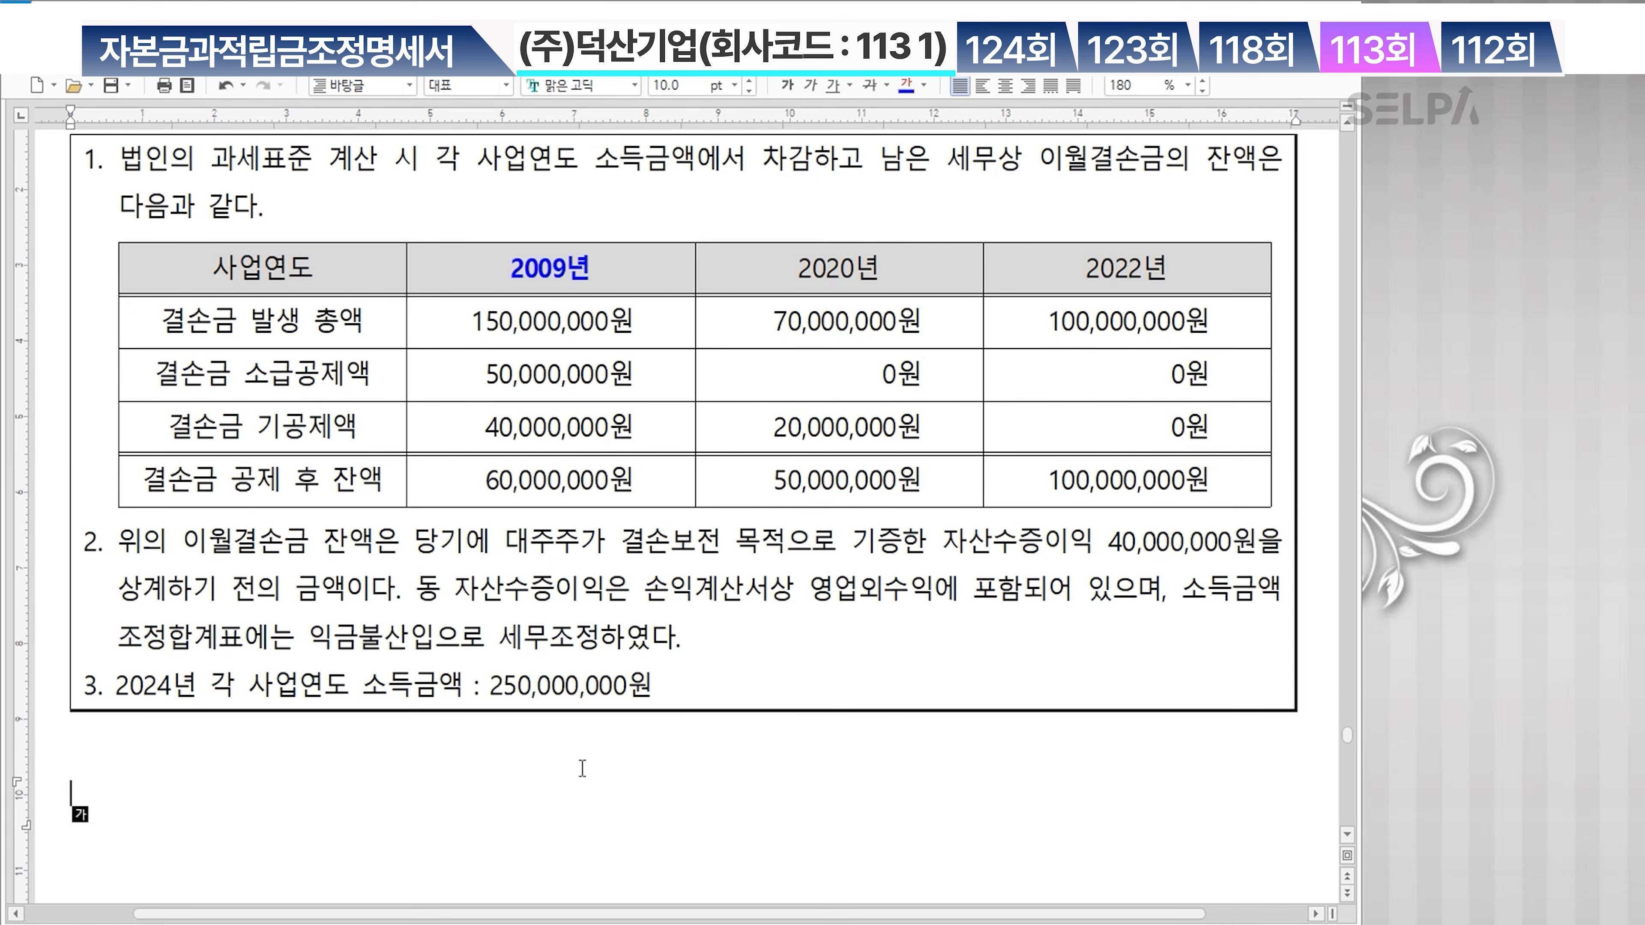
text(2014 )
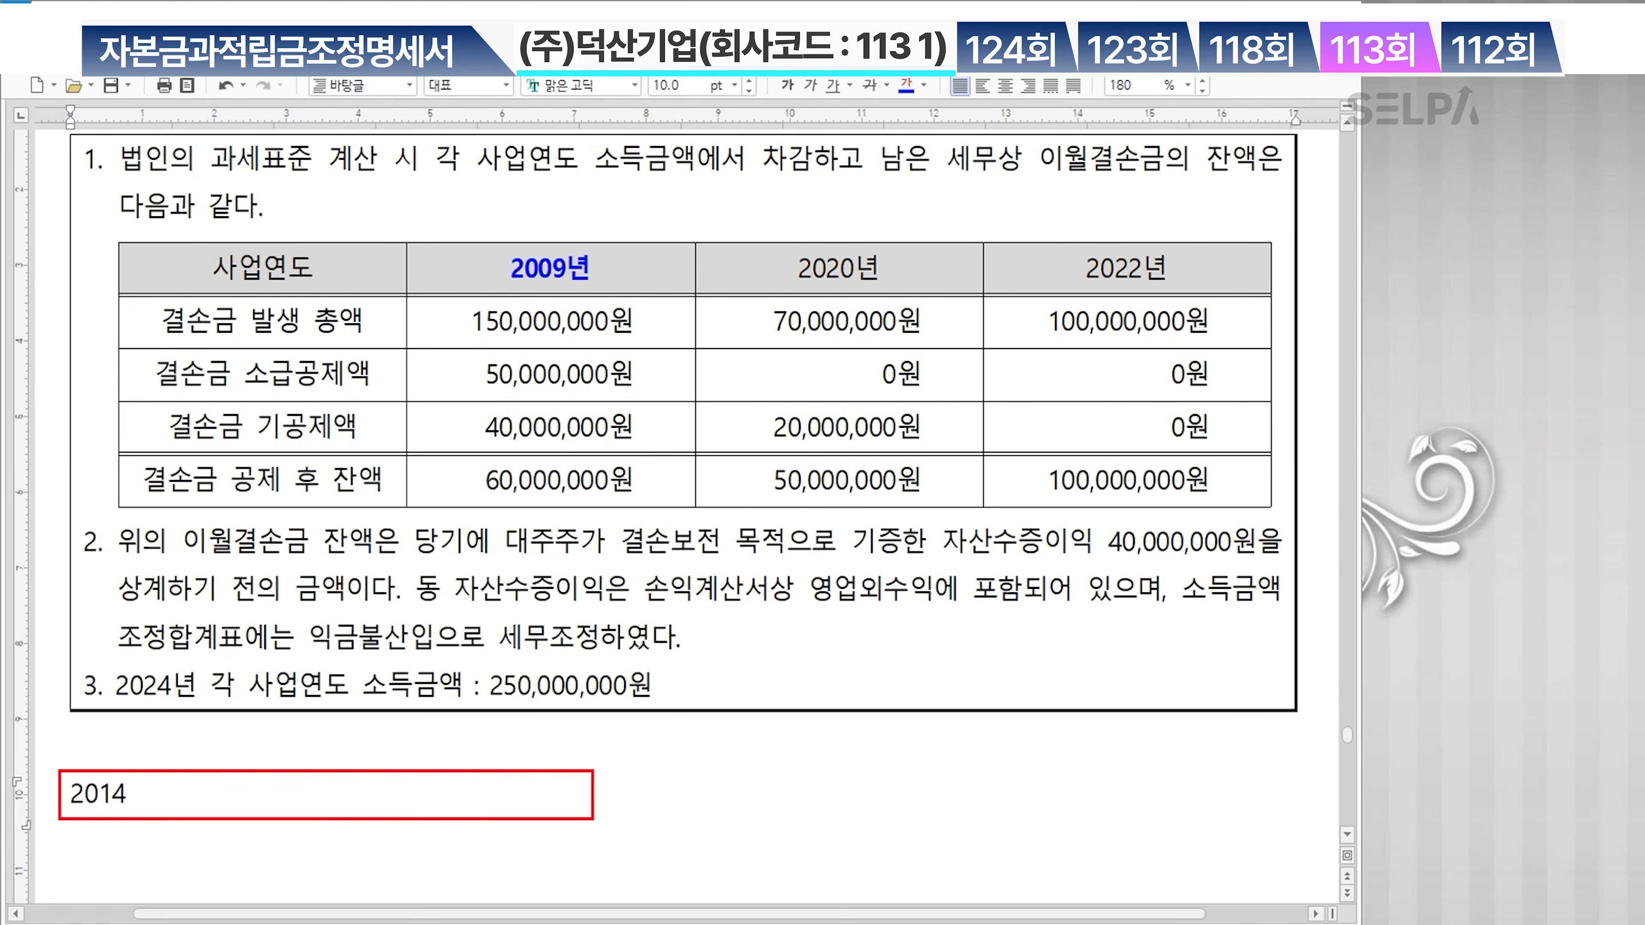
text(~ 2019)
key(Right)
key(Right)
key(Right)
key(Right)
key(Right)
key(Right)
text(>>>10)
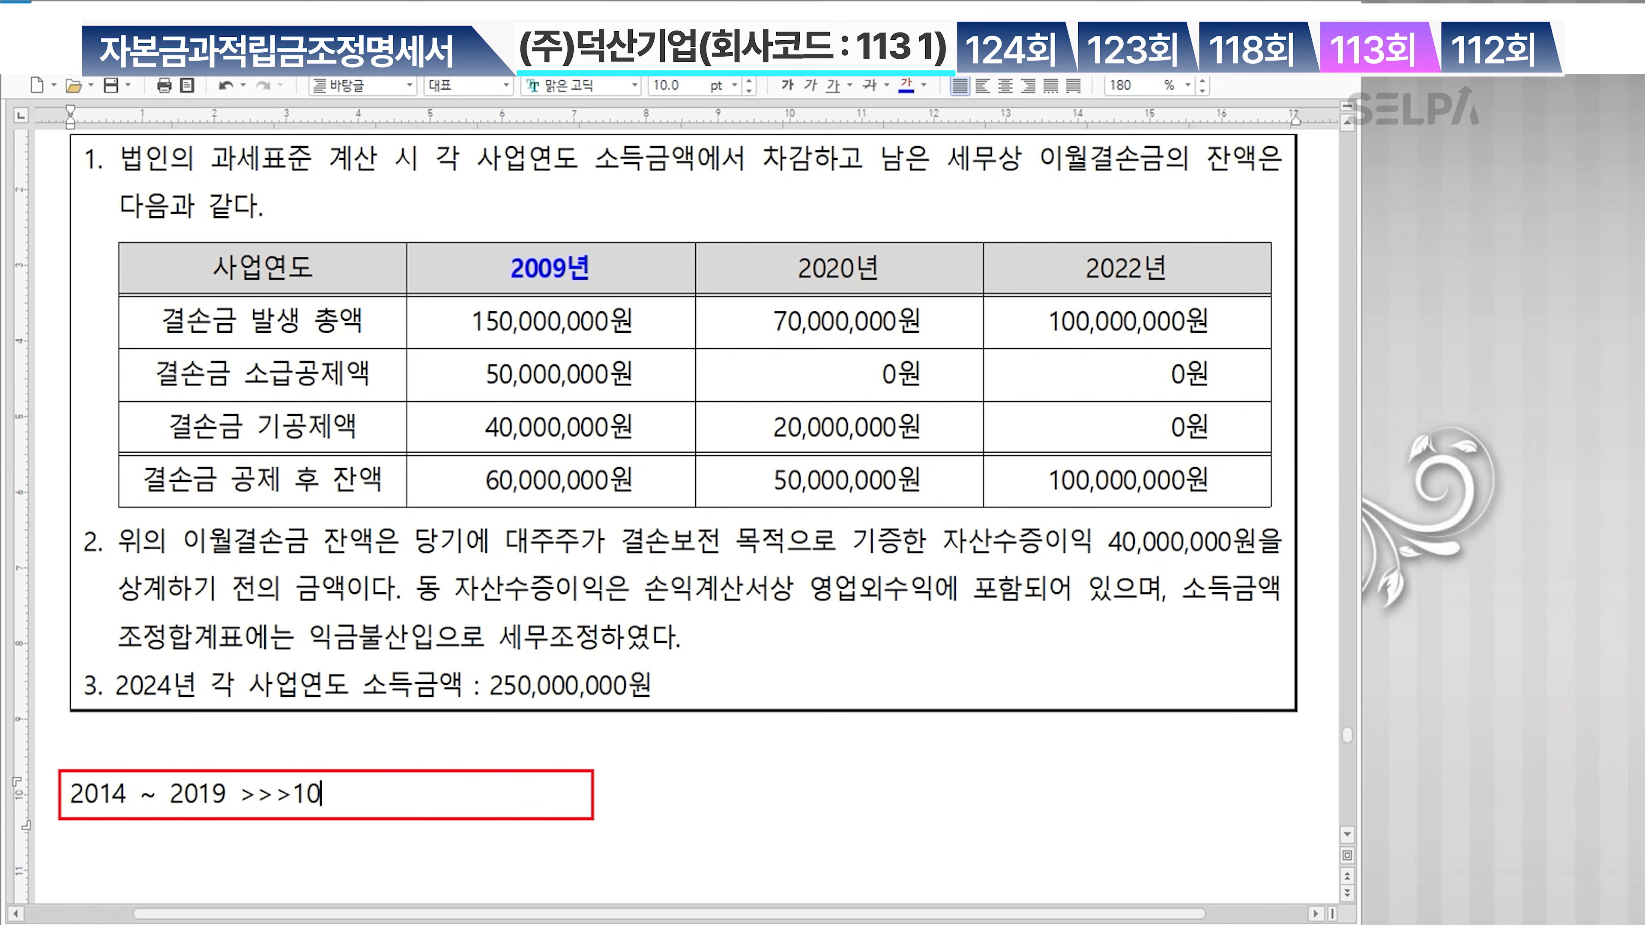
text(년   2020)
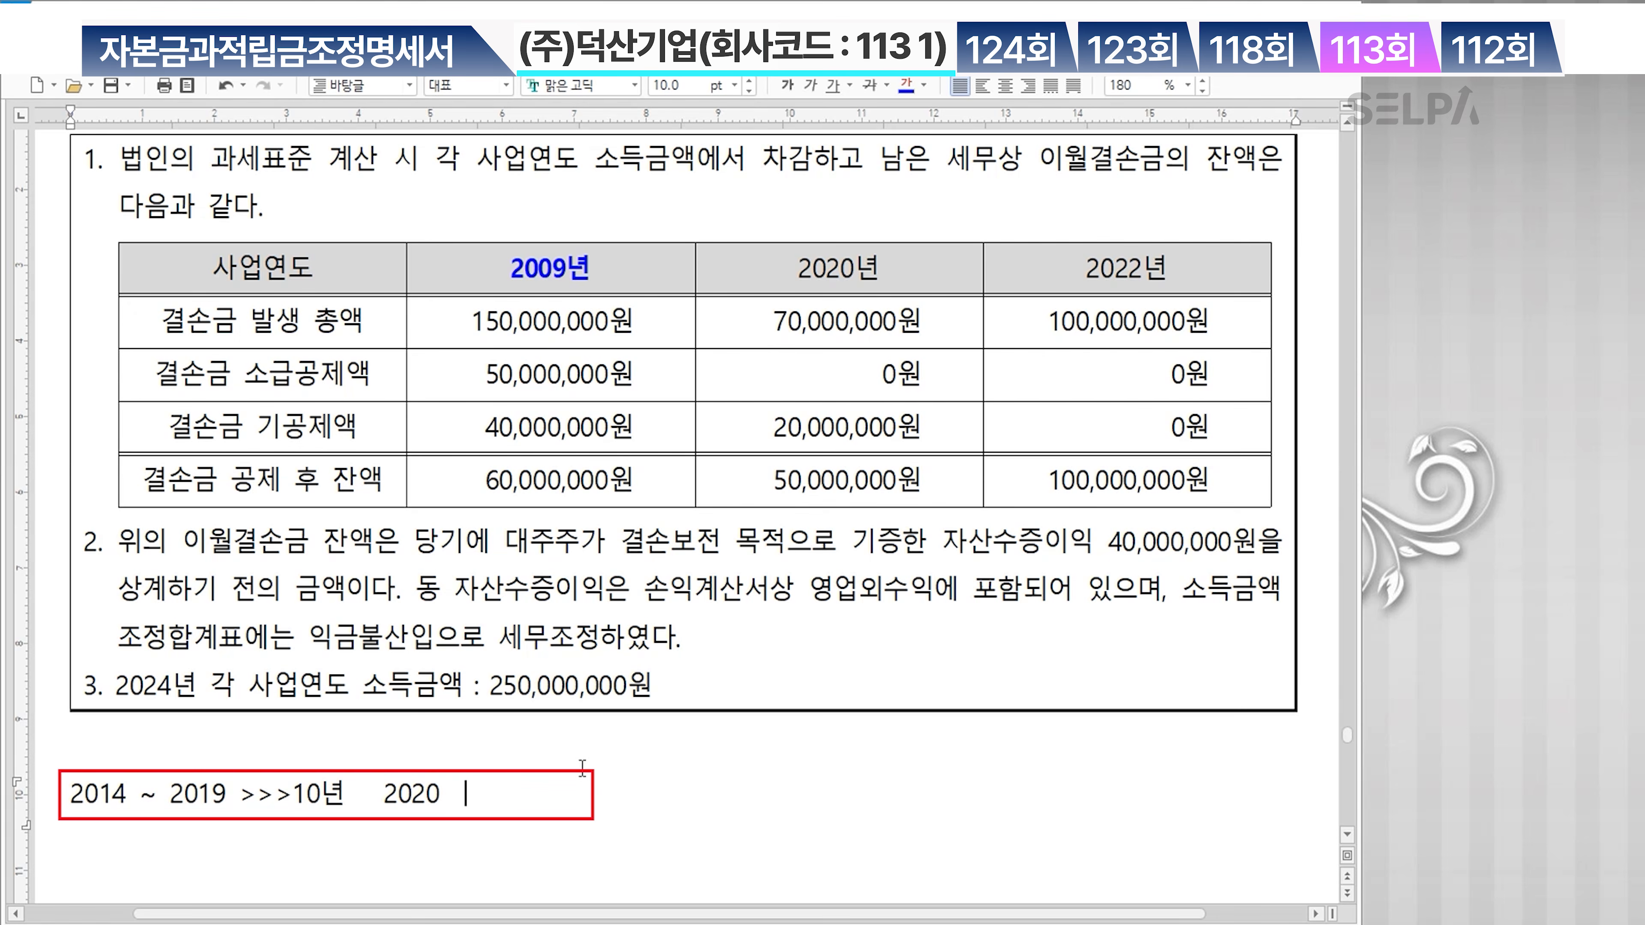
text(  >>> 15년)
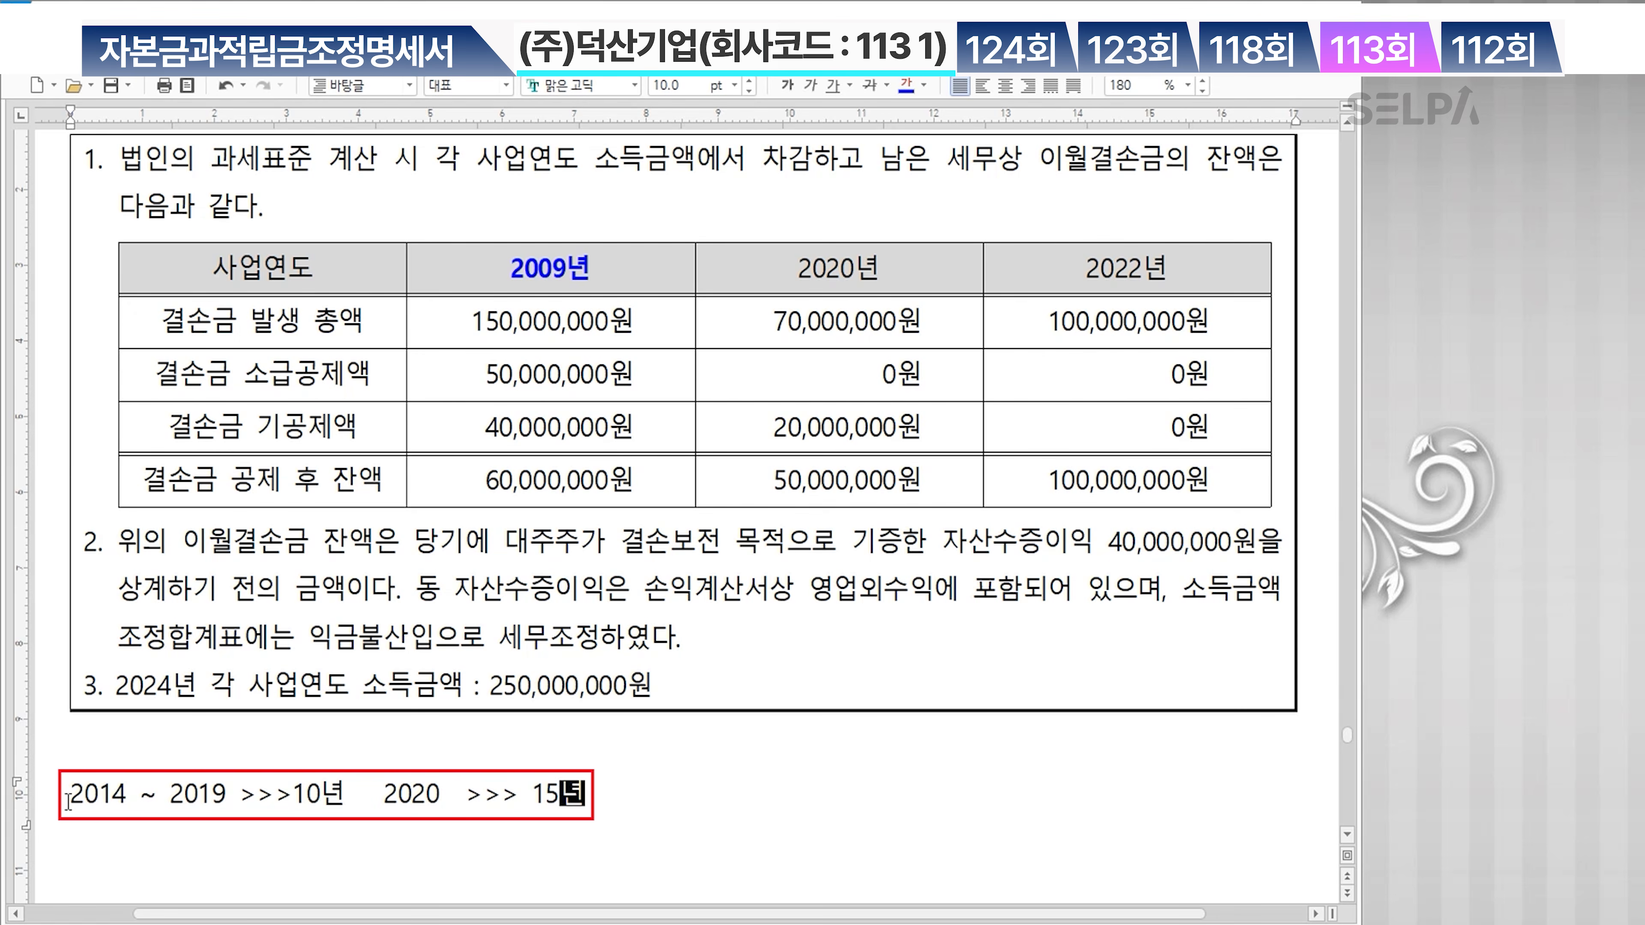
drag(70, 803, 319, 820)
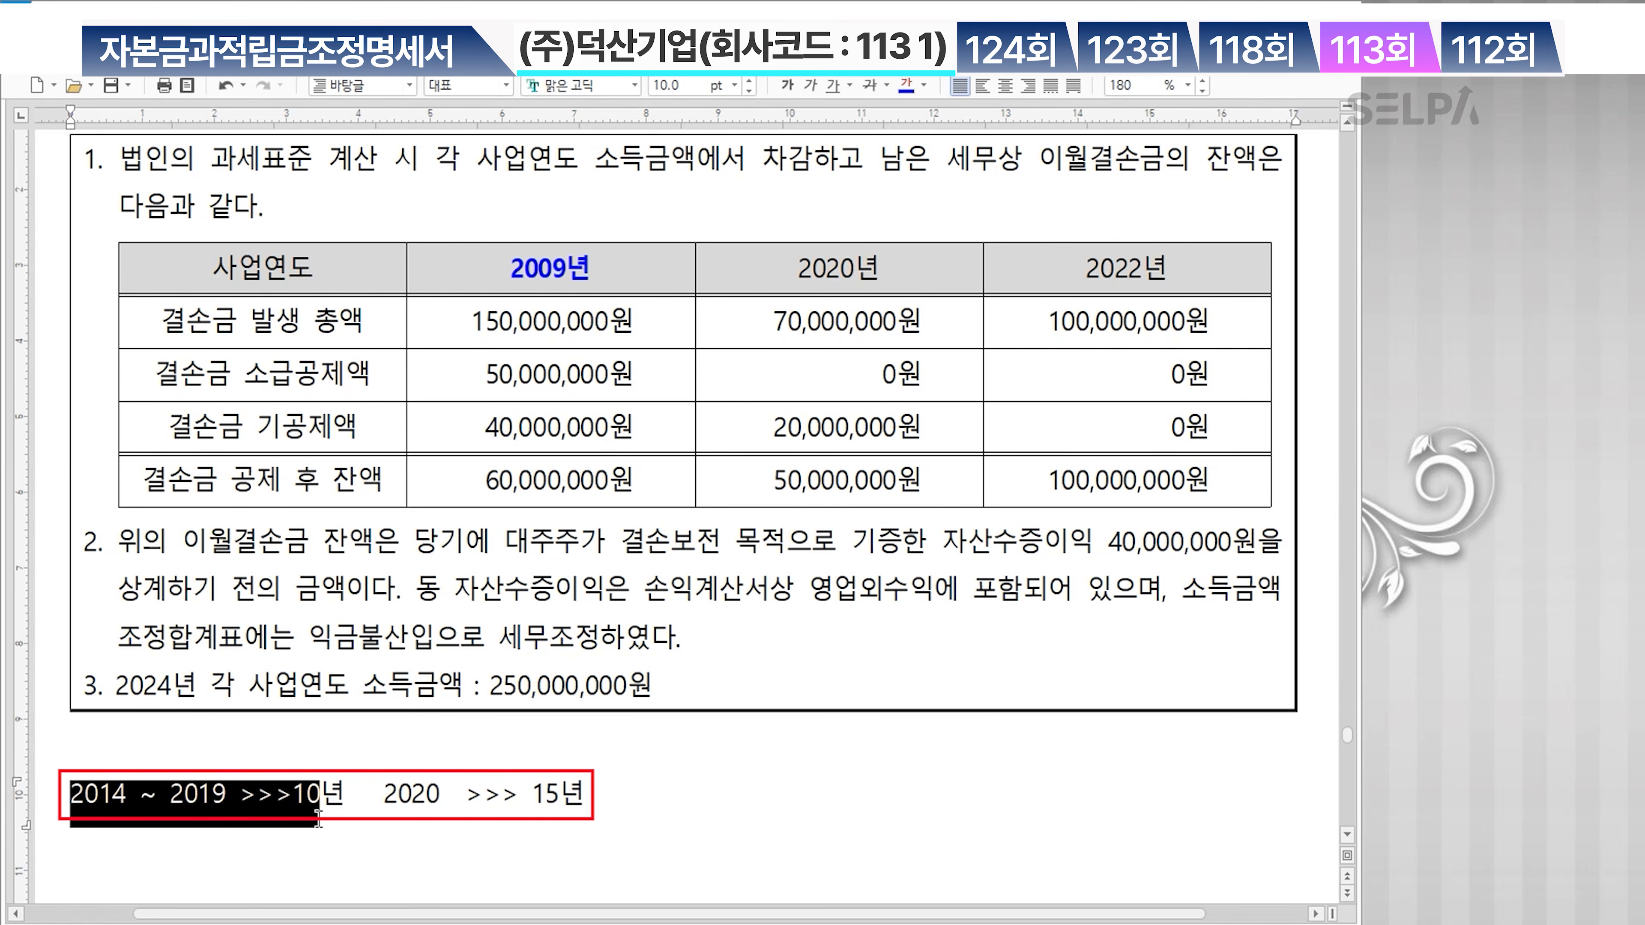
click(118, 799)
click(335, 804)
click(100, 794)
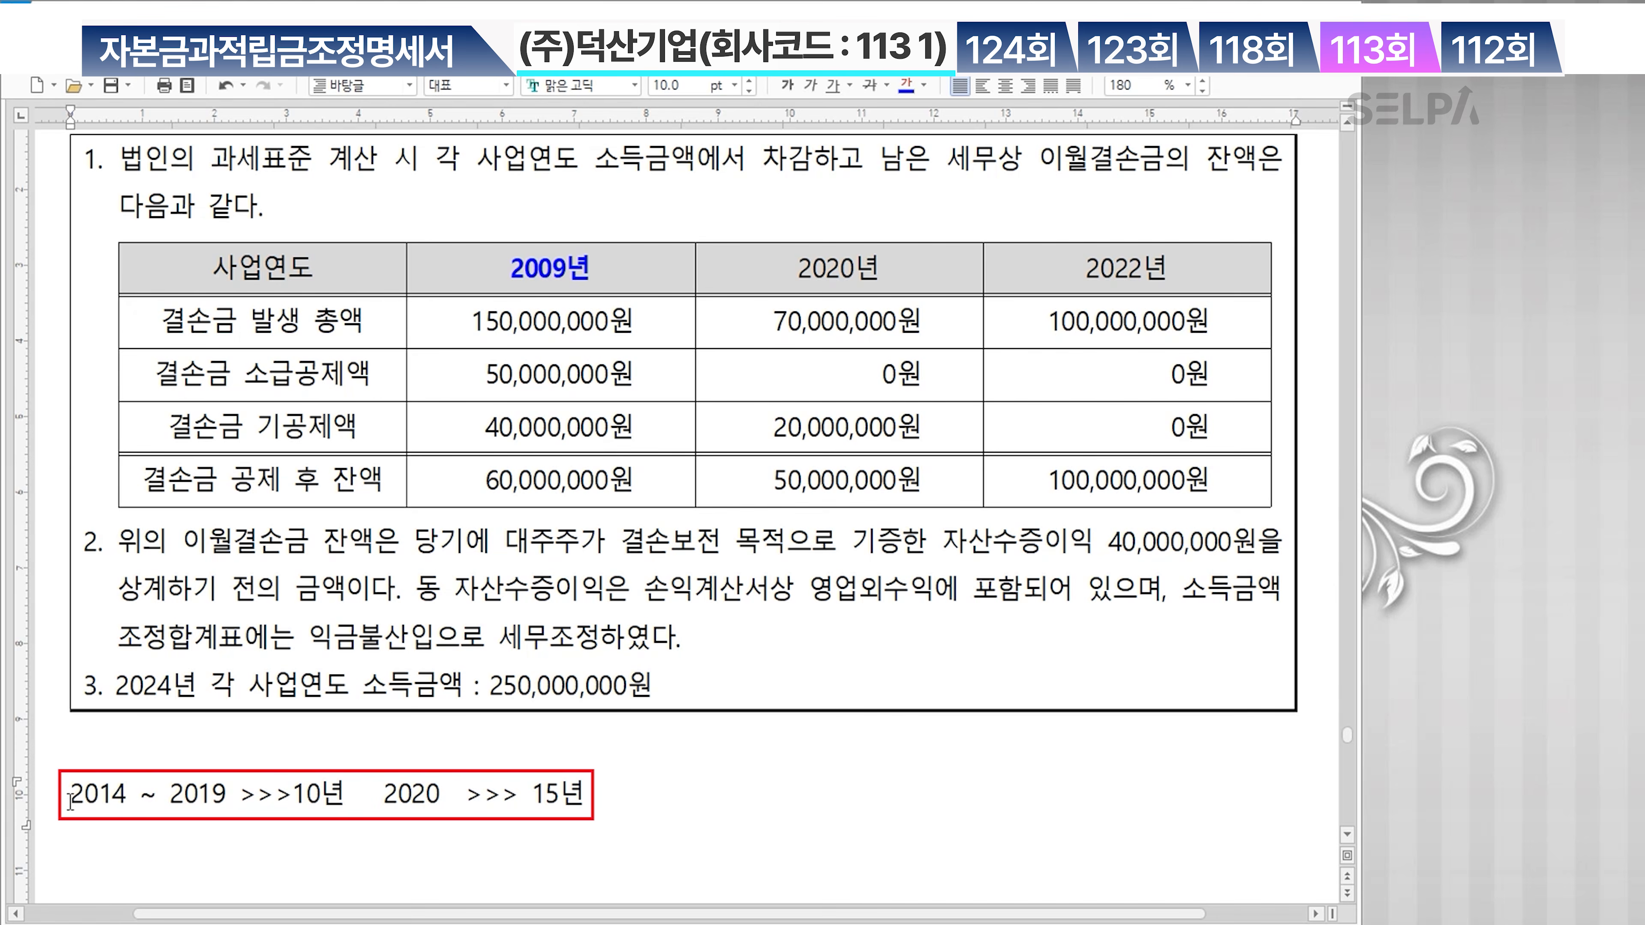
drag(70, 795, 129, 792)
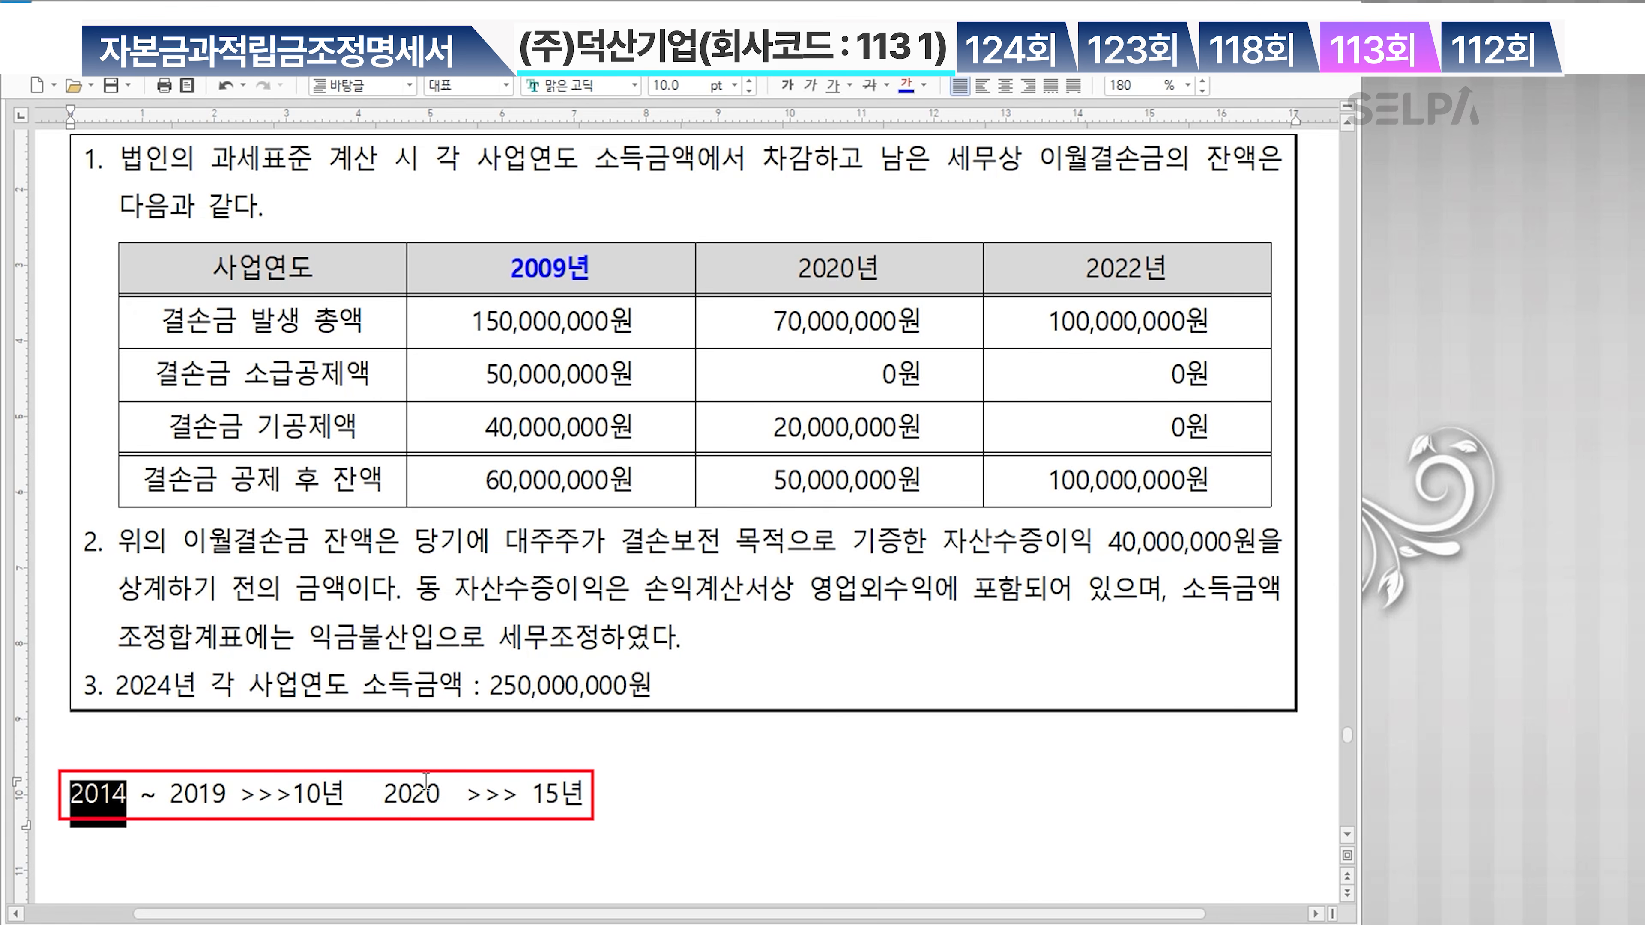
Add an empty line below the year-range note
click(633, 804)
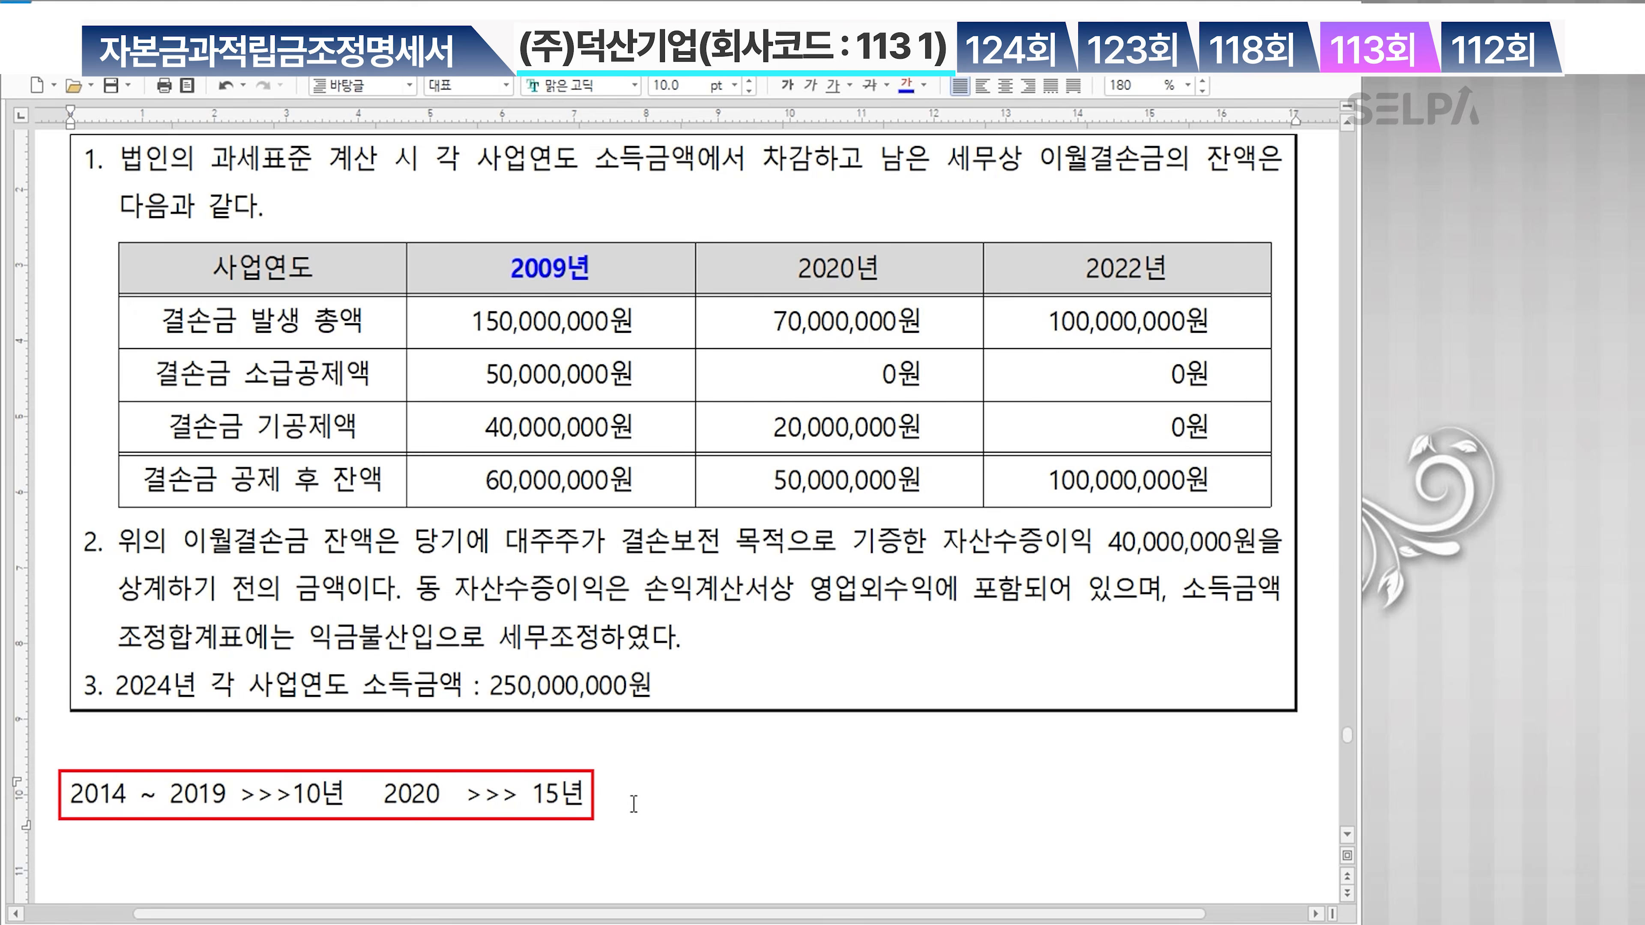
key(Return)
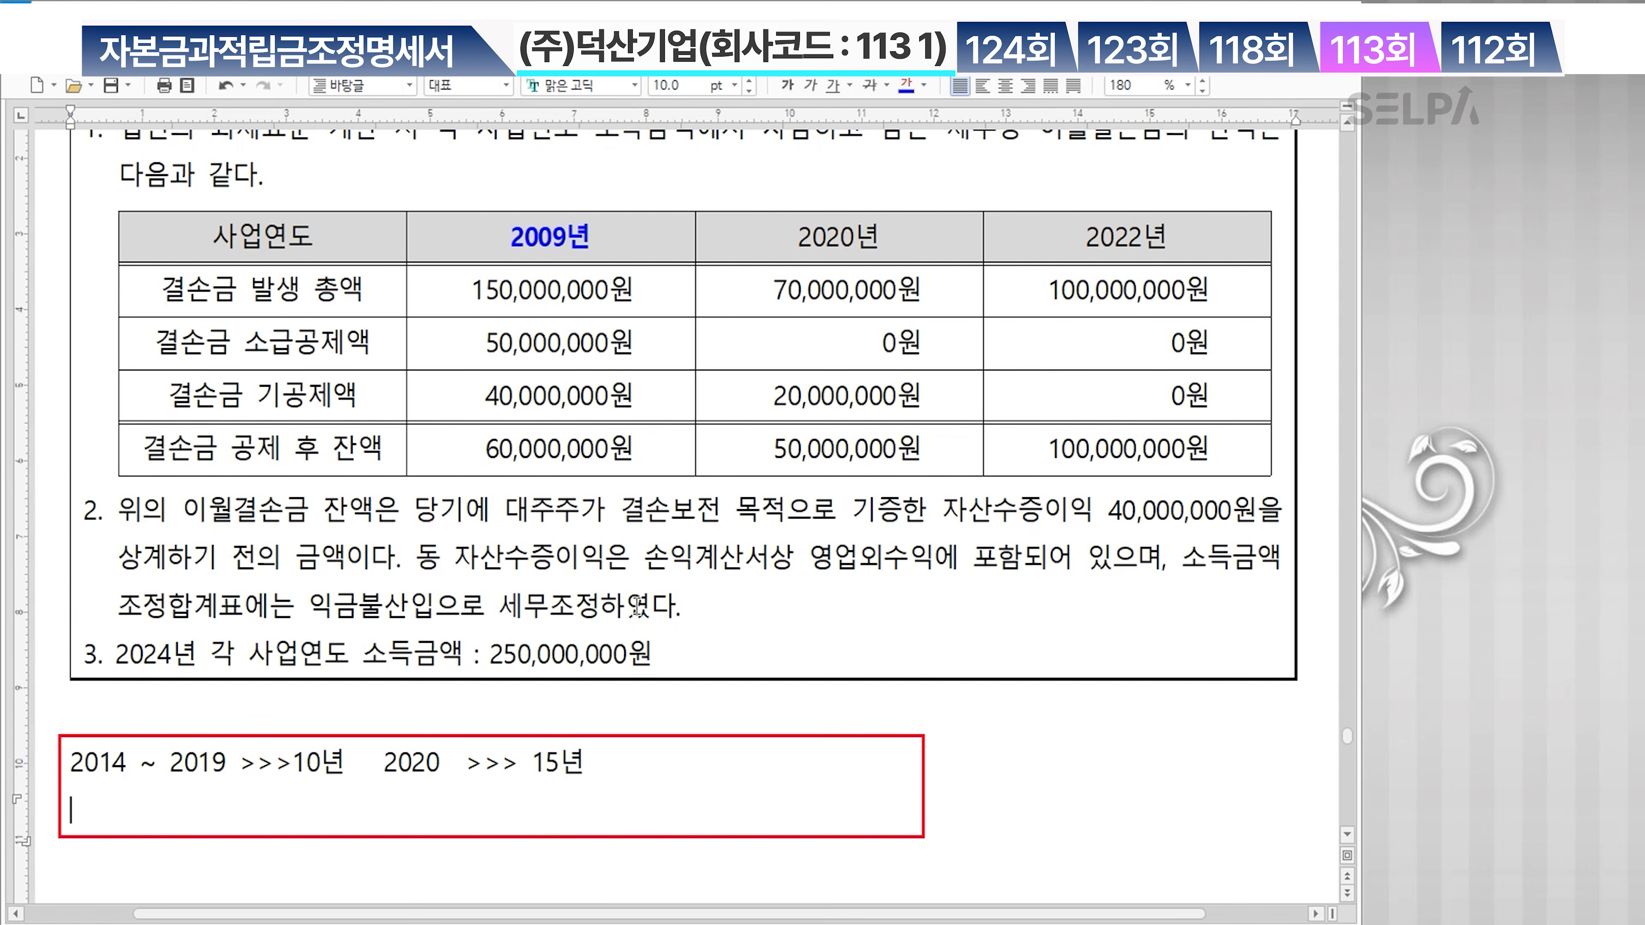
Make "자산수증이익 40,000,000원" in item 2 blue and bold
drag(941, 518, 1255, 523)
click(906, 85)
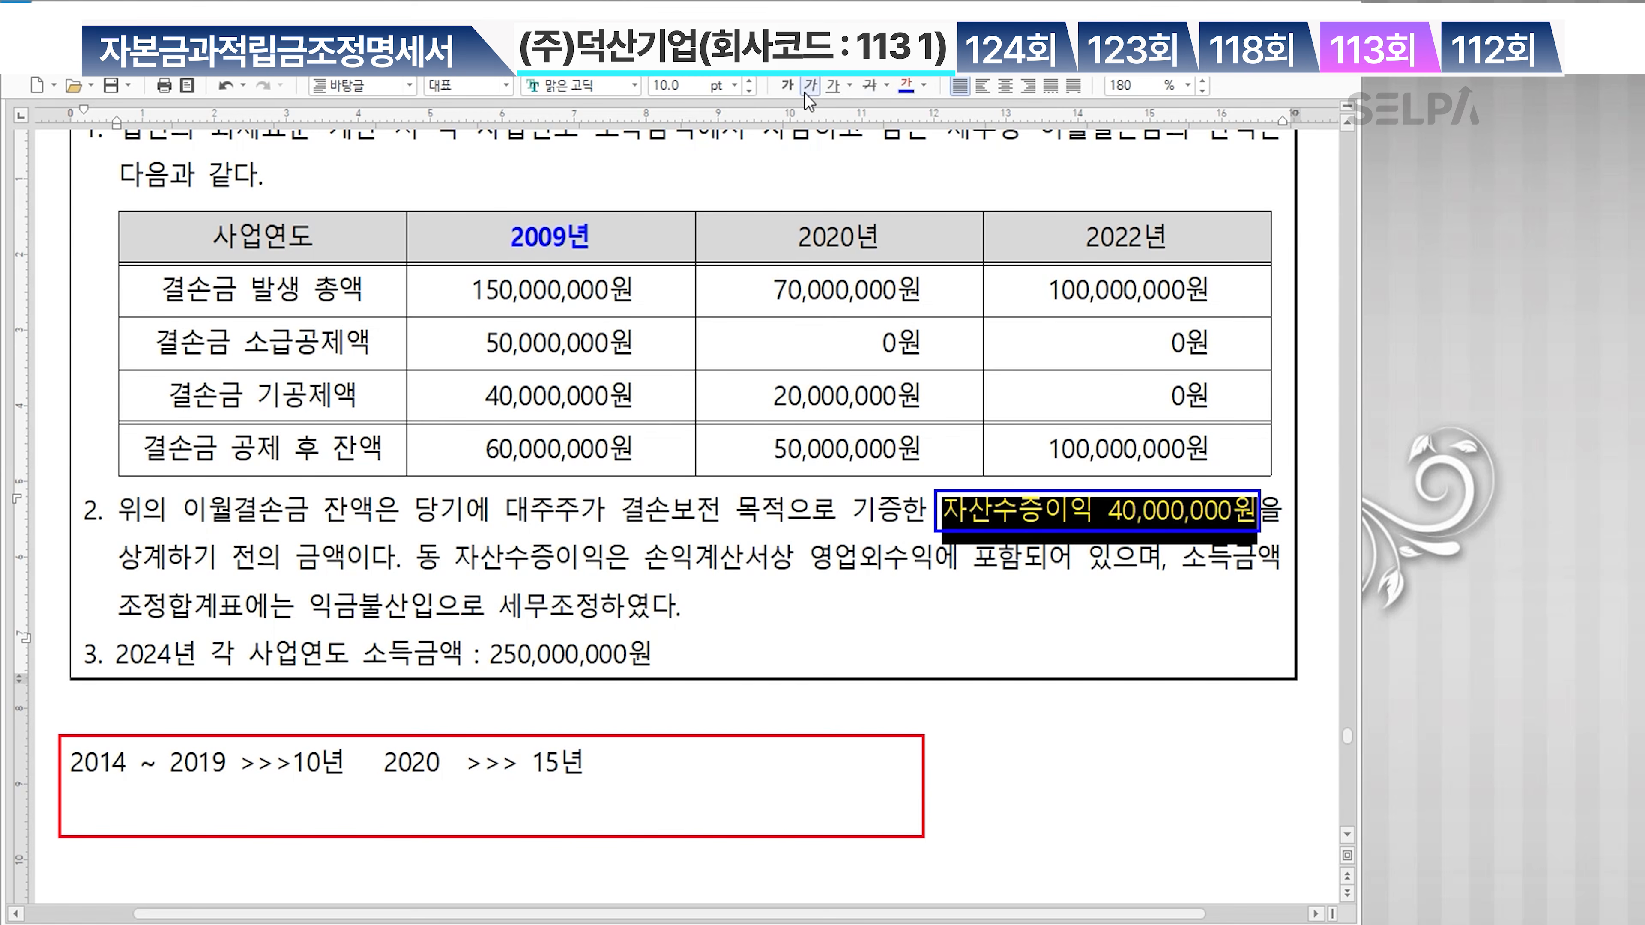
click(787, 85)
click(1159, 512)
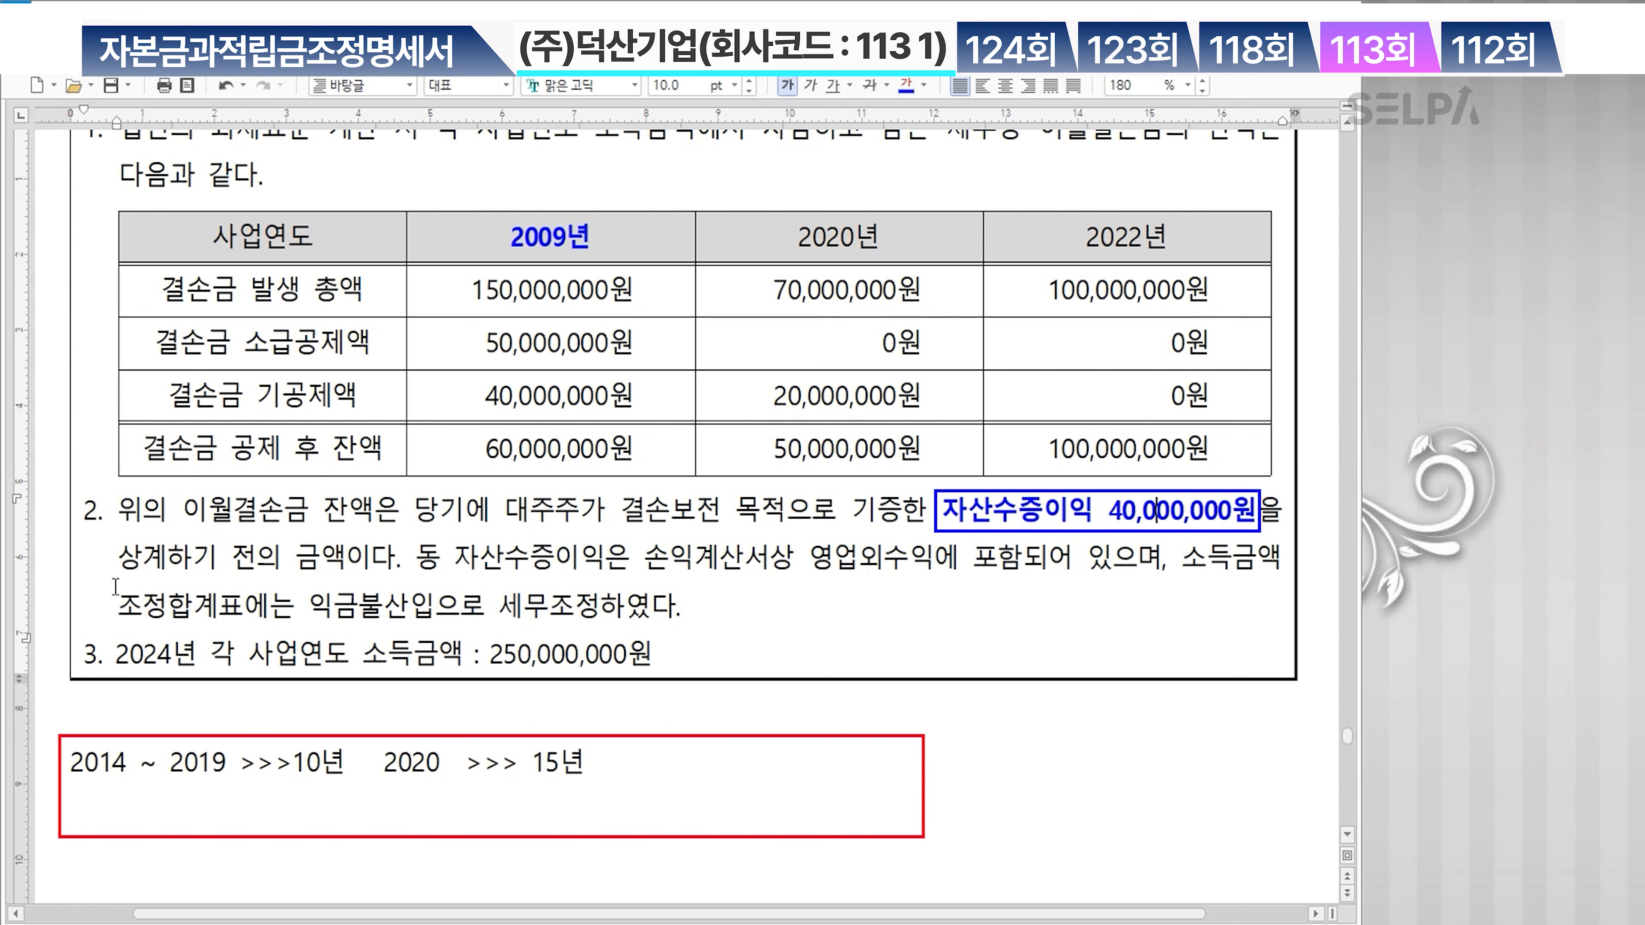
Color "상계하기 전의 금액" blue and make "익금불산입으로 세무조정" blue and bold in item 2
drag(344, 558, 120, 562)
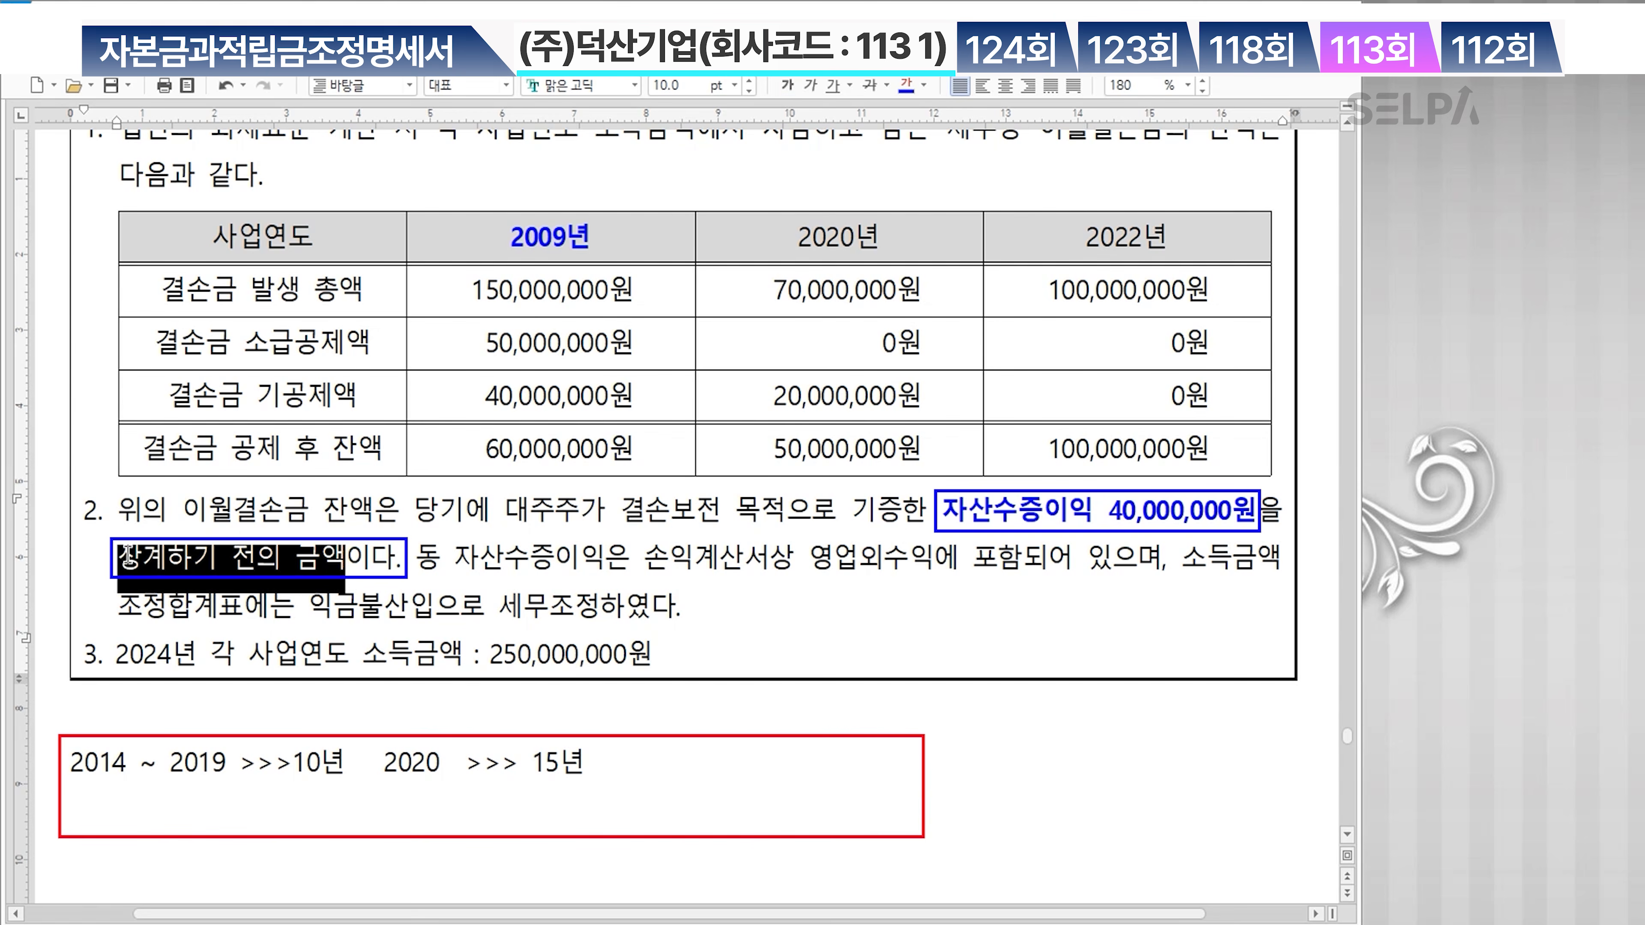
click(907, 85)
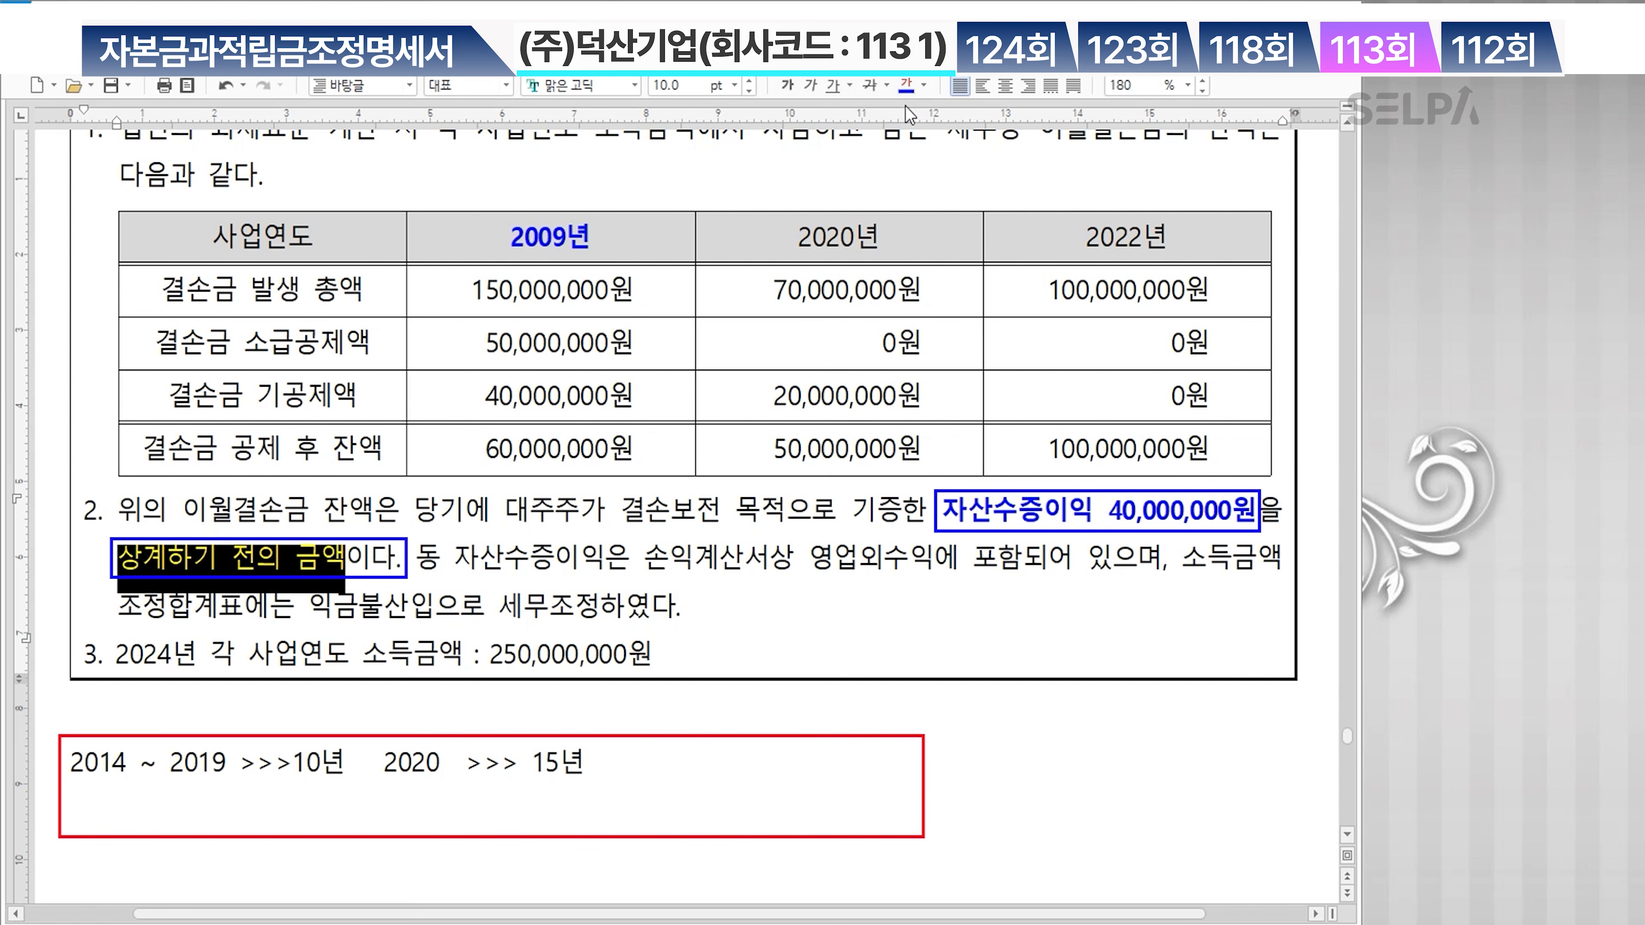
click(399, 562)
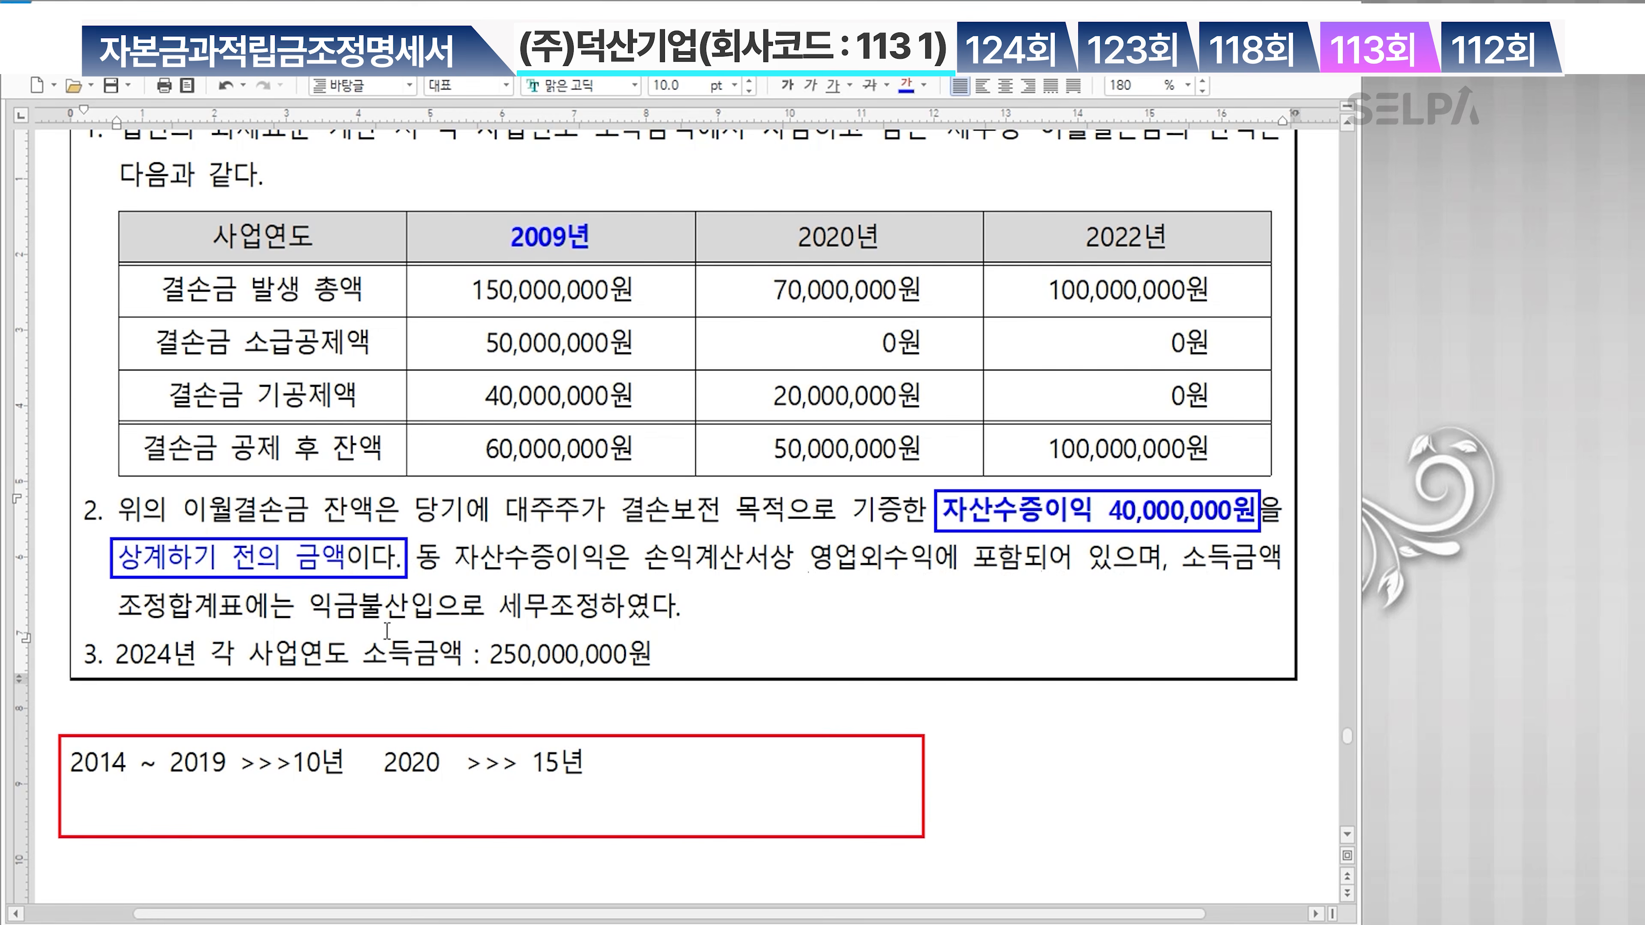
drag(310, 606, 600, 607)
click(906, 85)
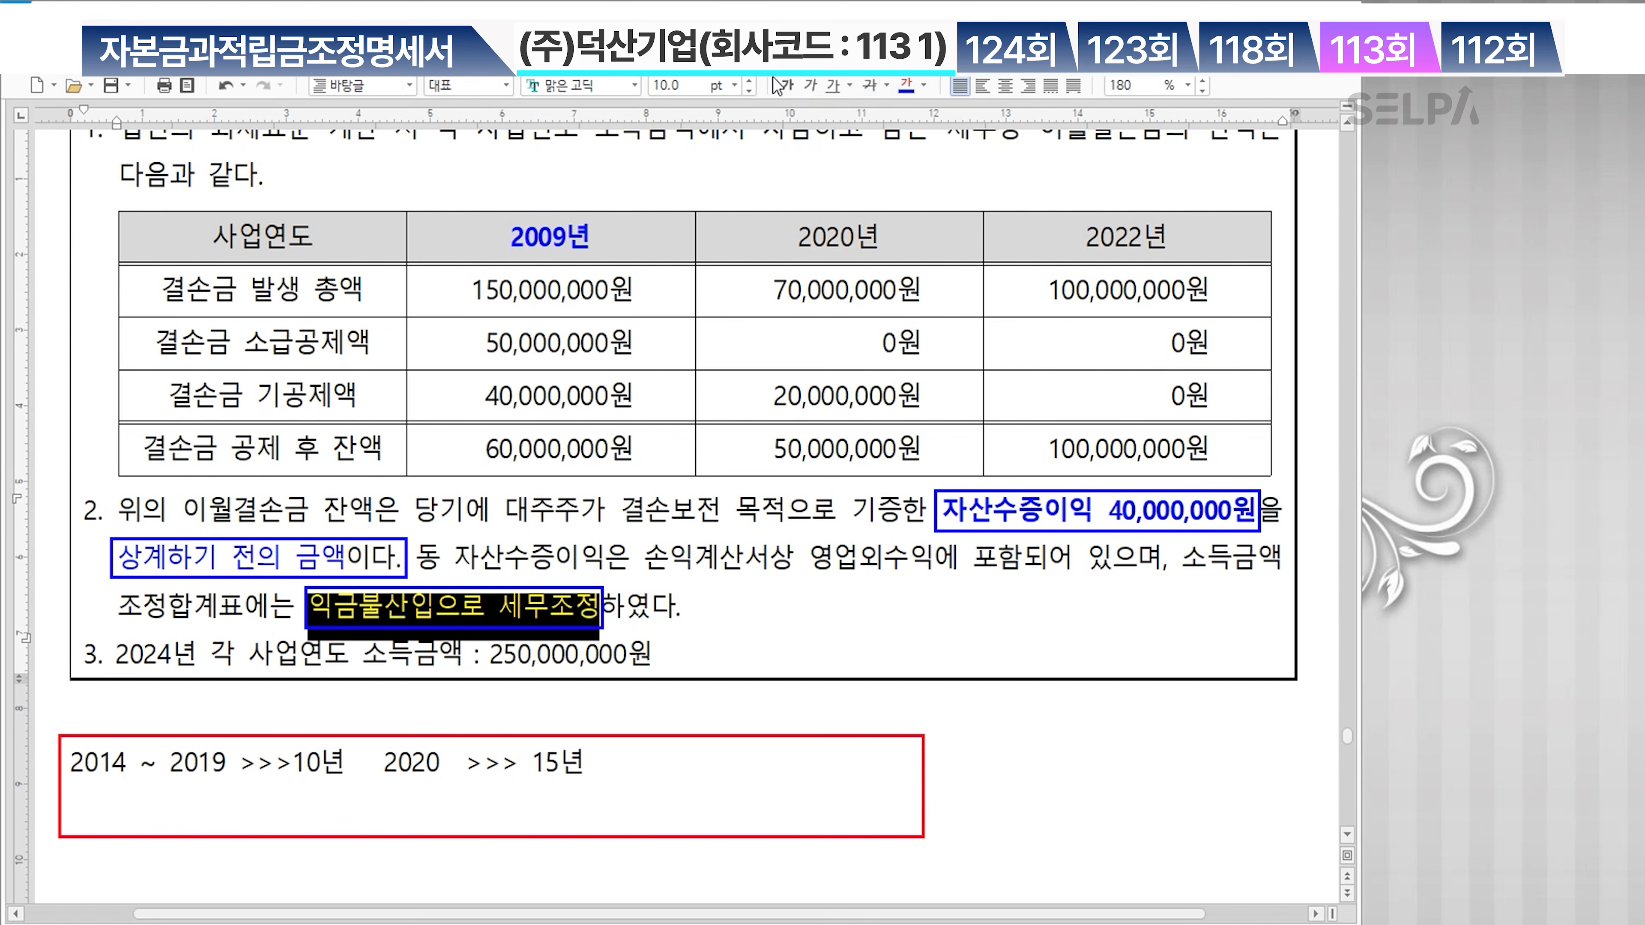
click(786, 85)
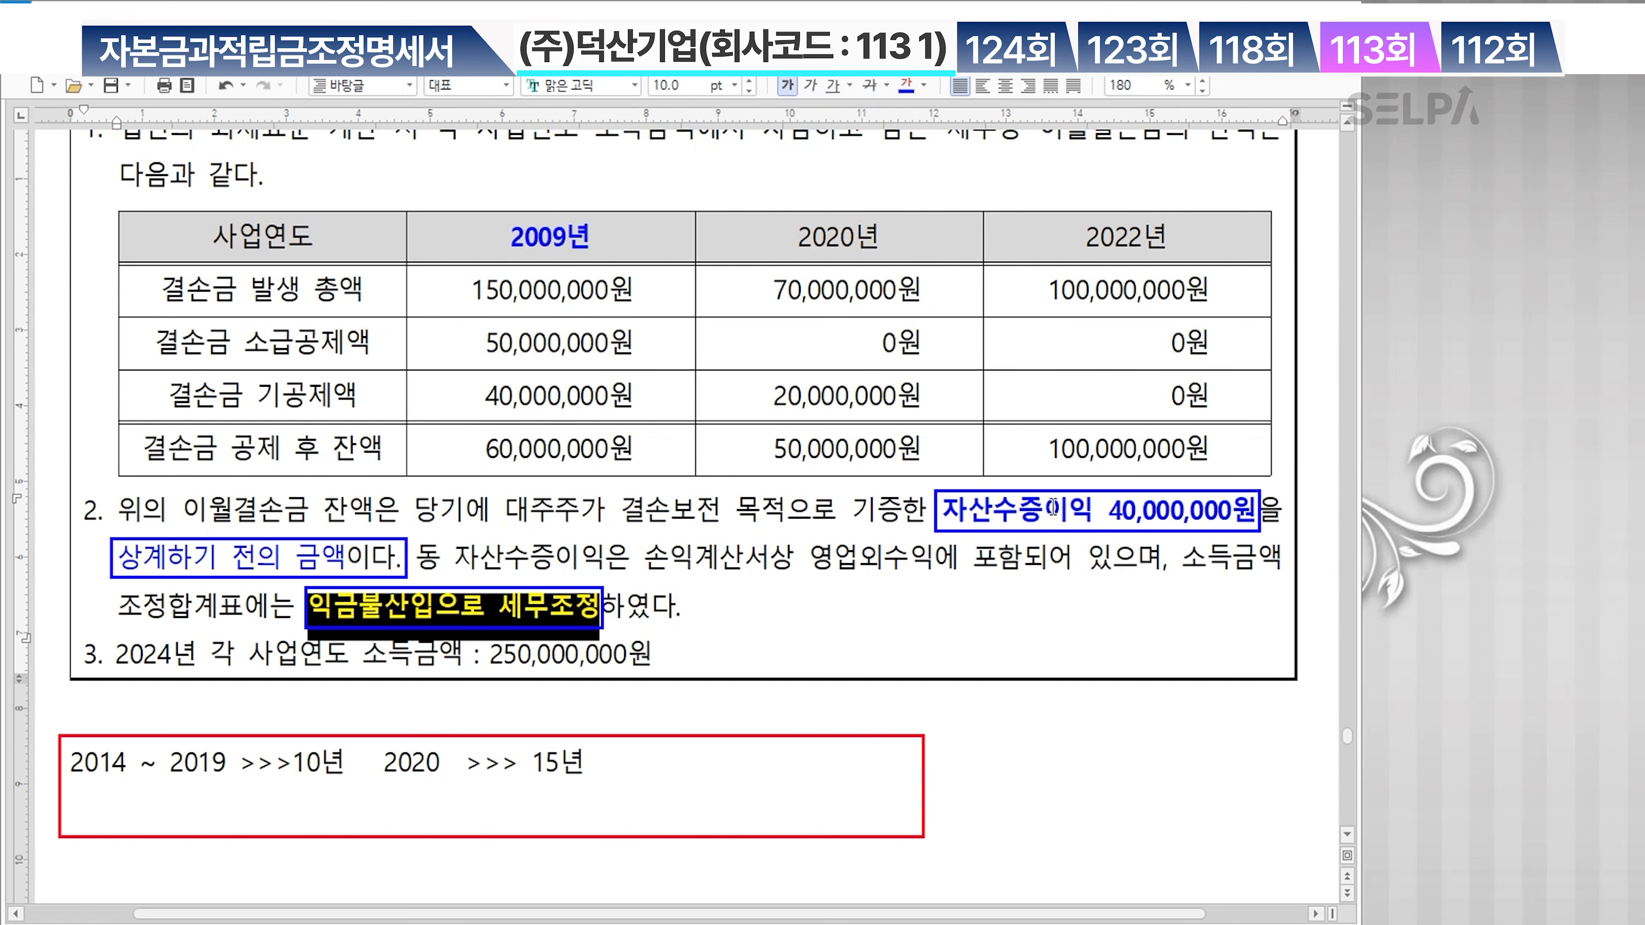
Make "결손보전 목적" in item 2 red and bold
click(688, 511)
drag(622, 510, 786, 512)
click(923, 85)
click(935, 169)
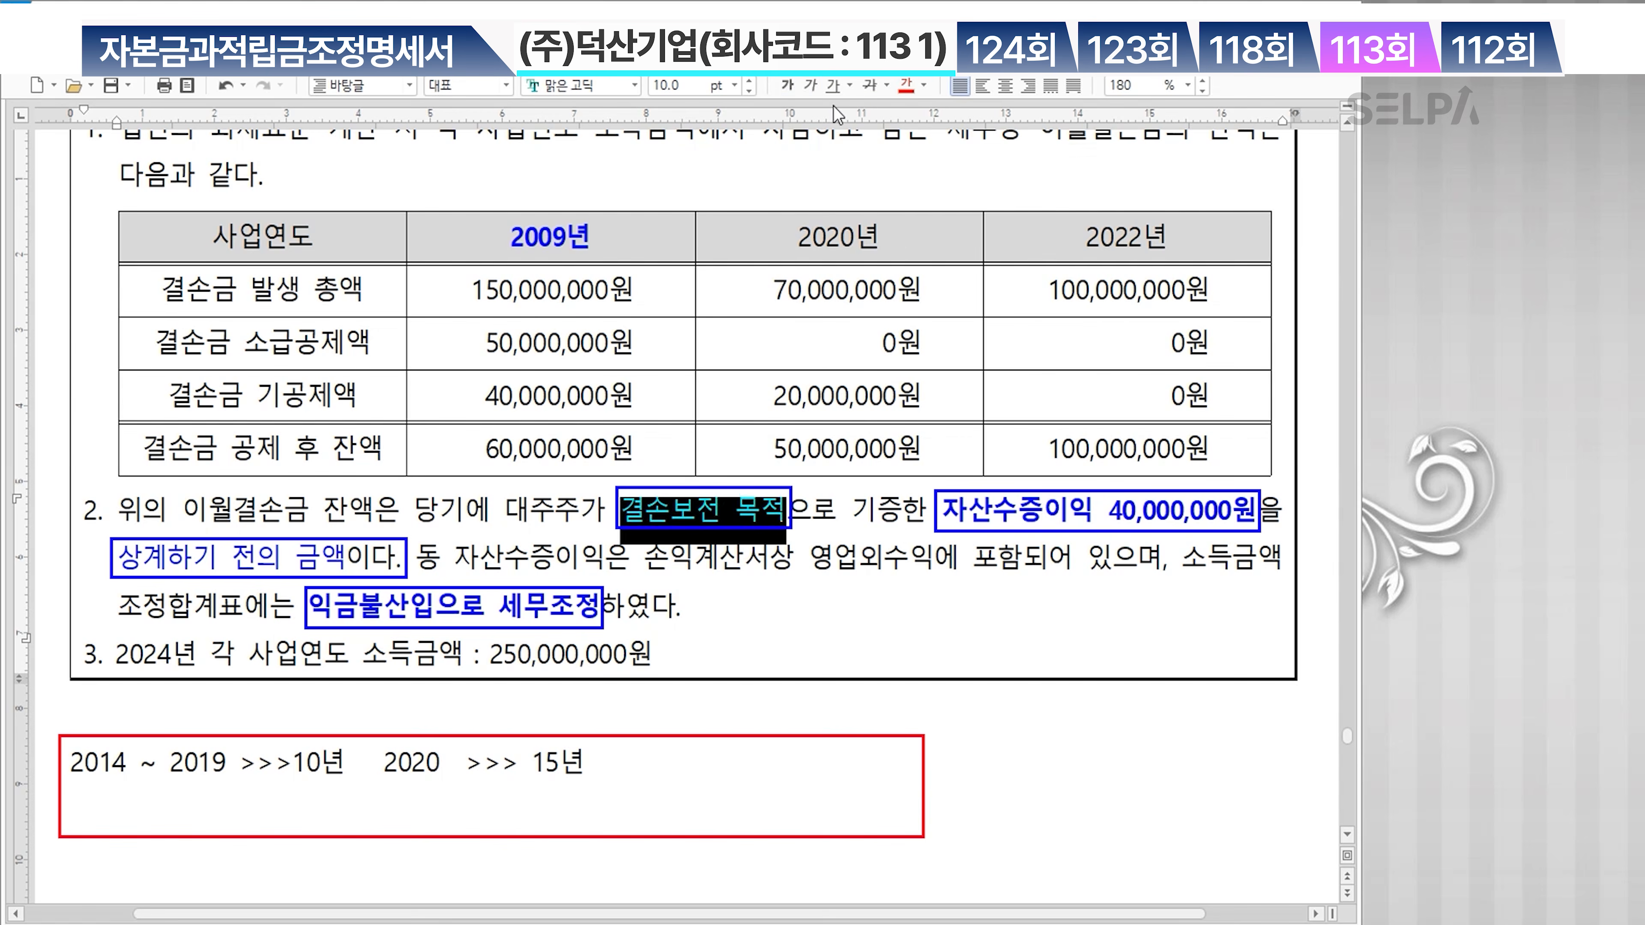
Add the note "채무면제이익, 자산수증이익 >> 결손보전 >>> 이월결손금 기한없다." on a new line below the year-range note
click(631, 815)
key(Return)
text(채무면제)
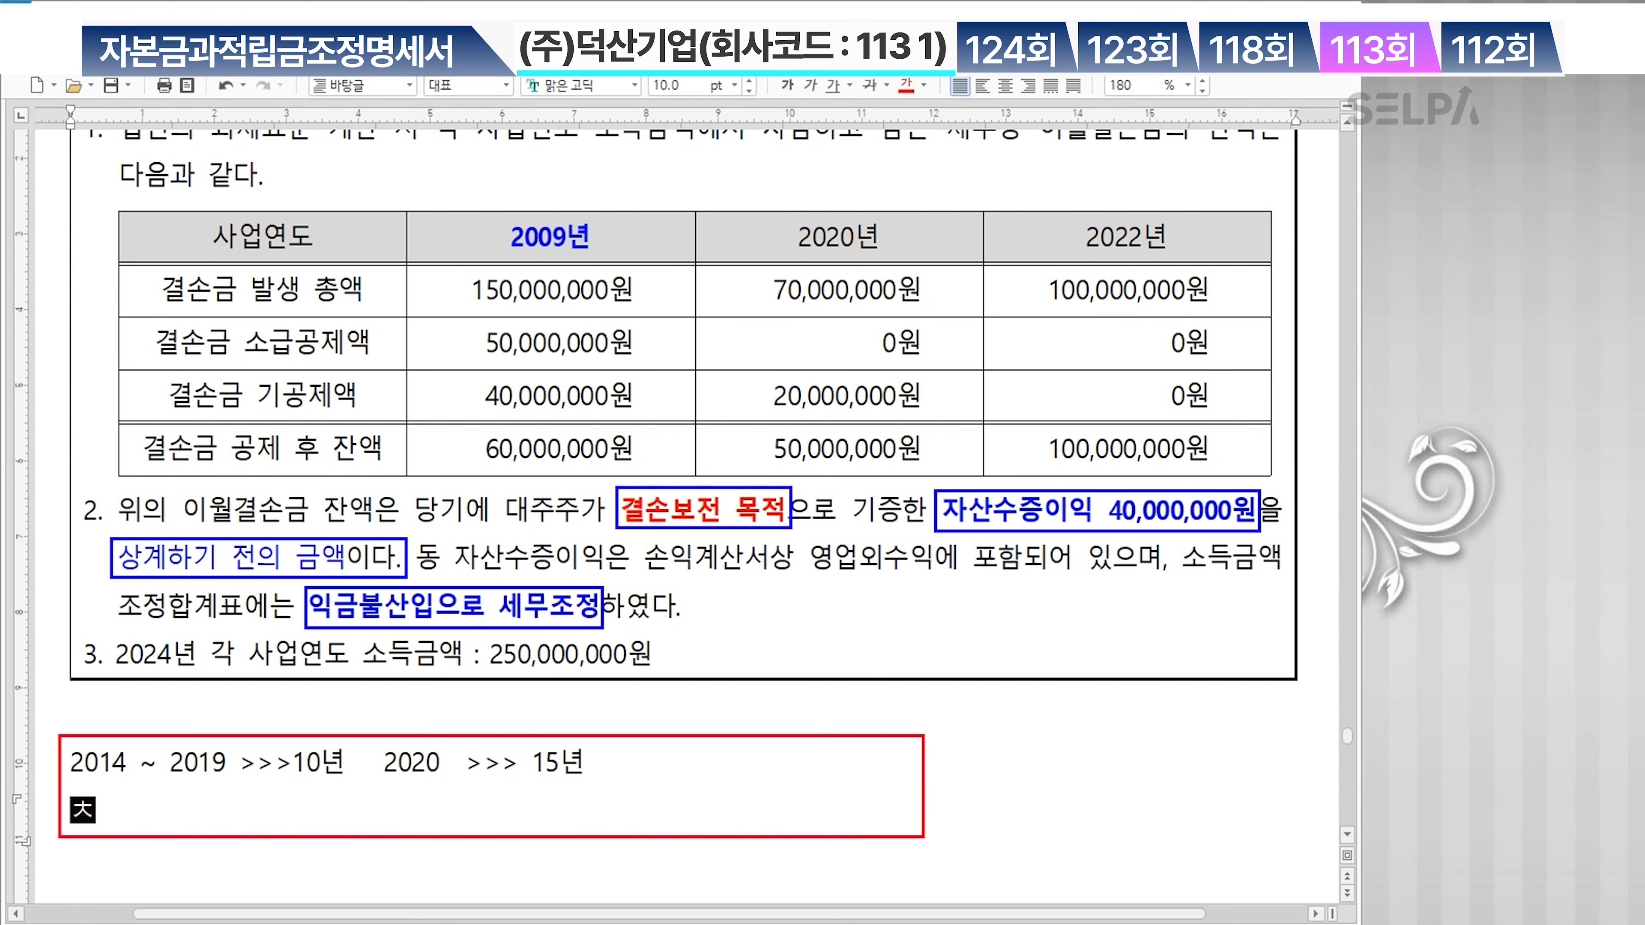
text(이)
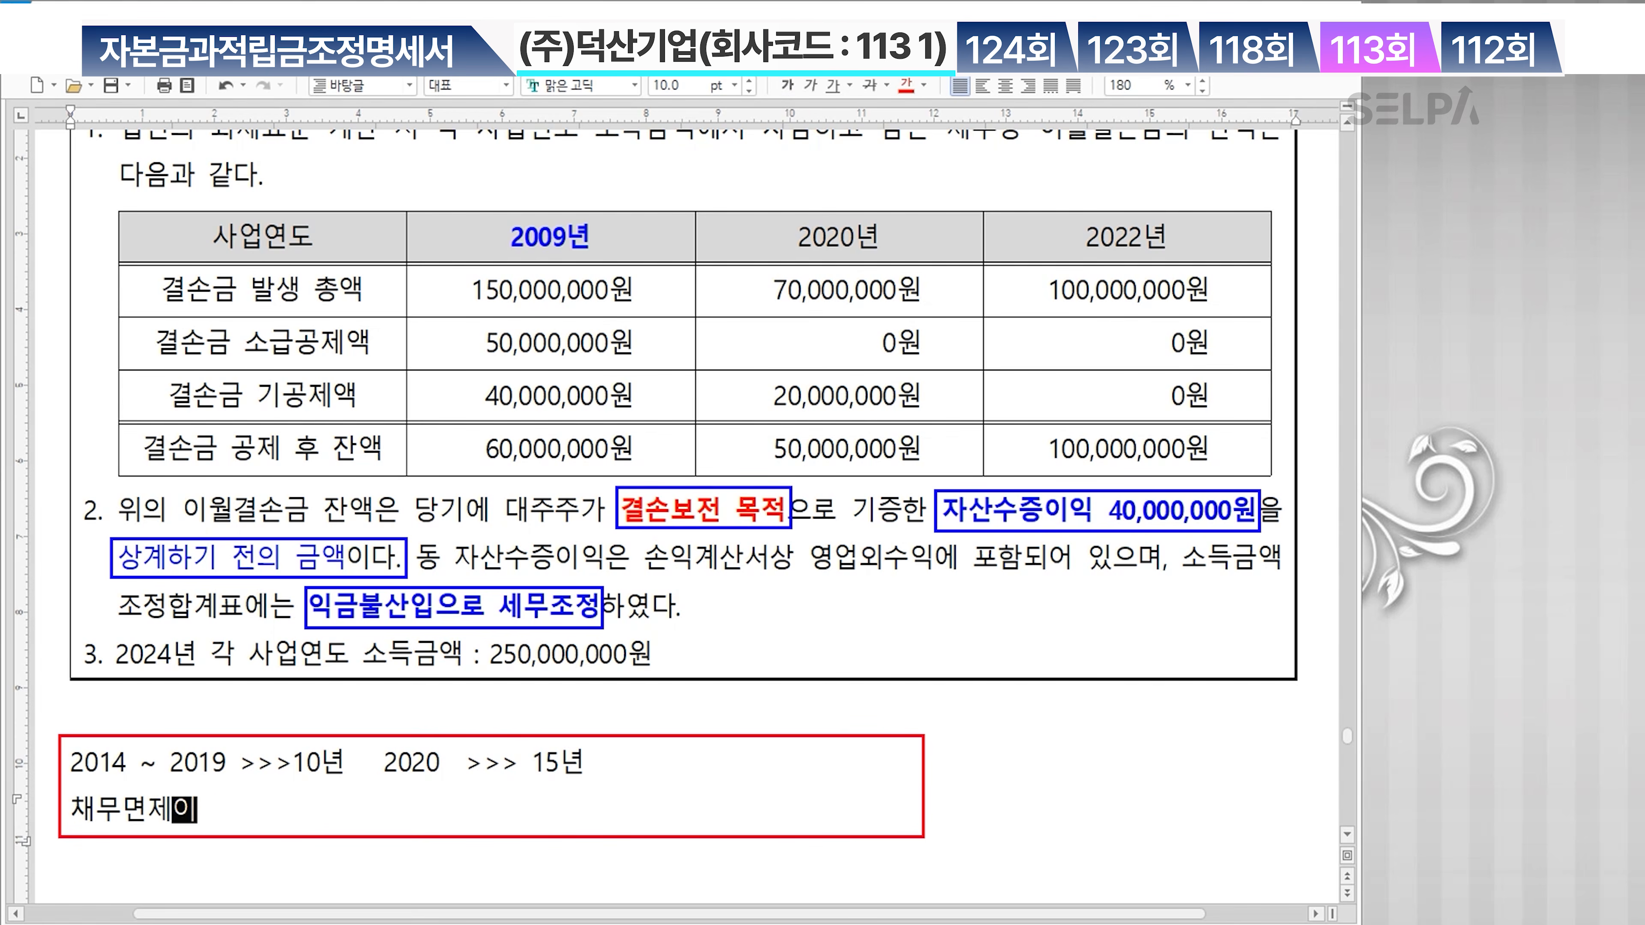
text(익, 자산수증익)
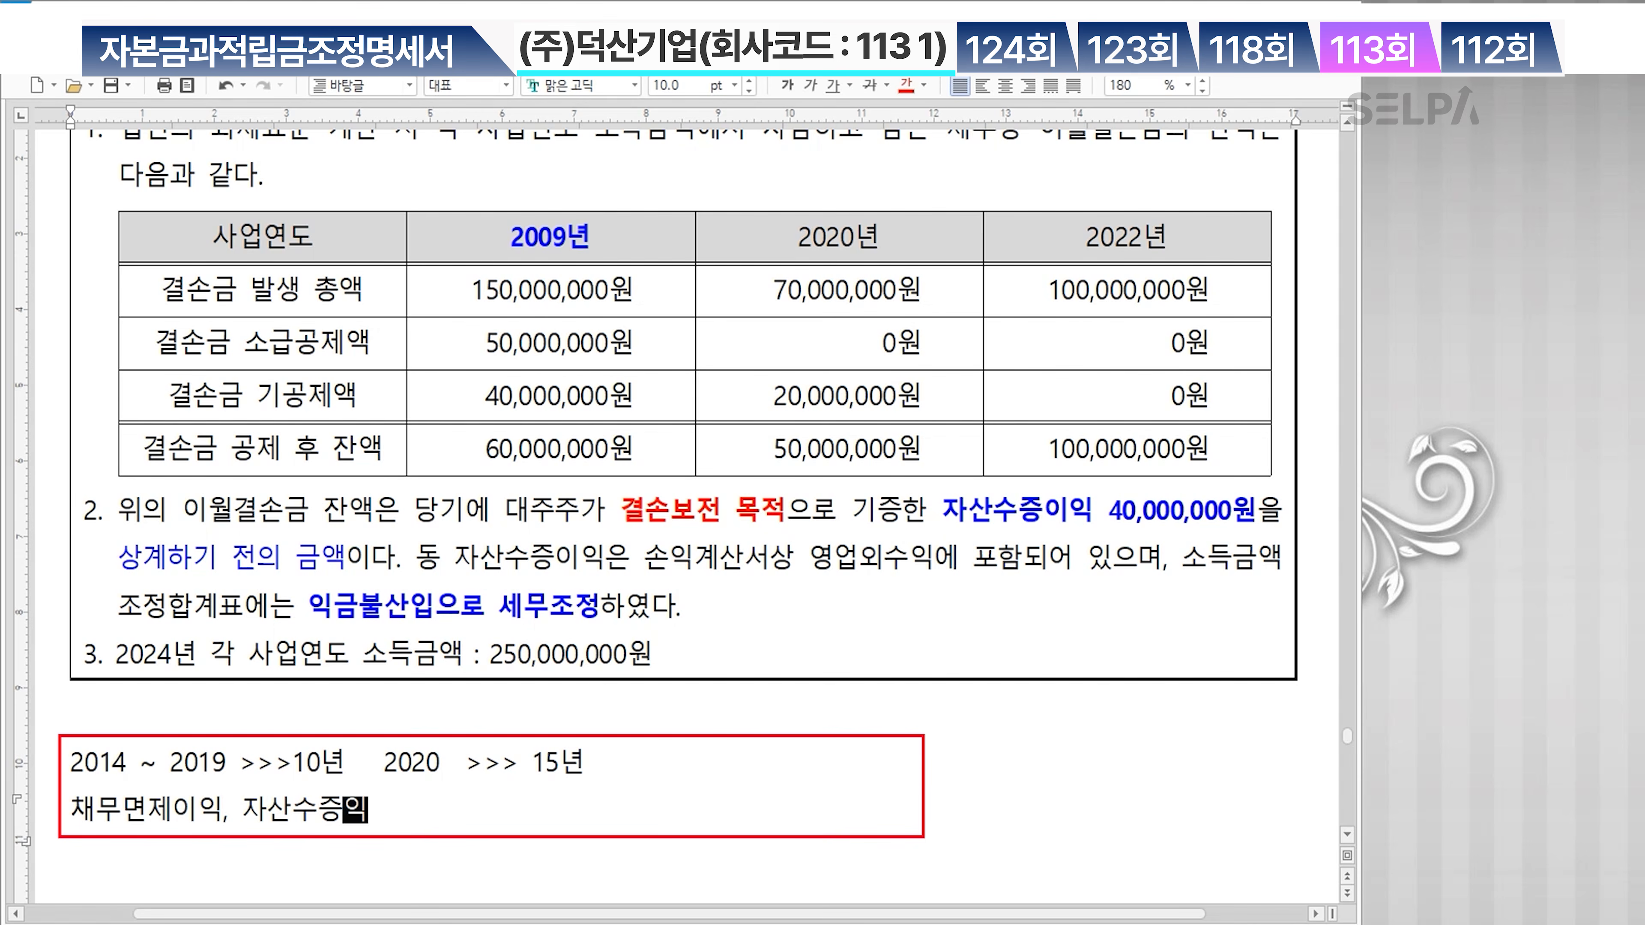
key(BackSpace)
text(이익  >> 결손)
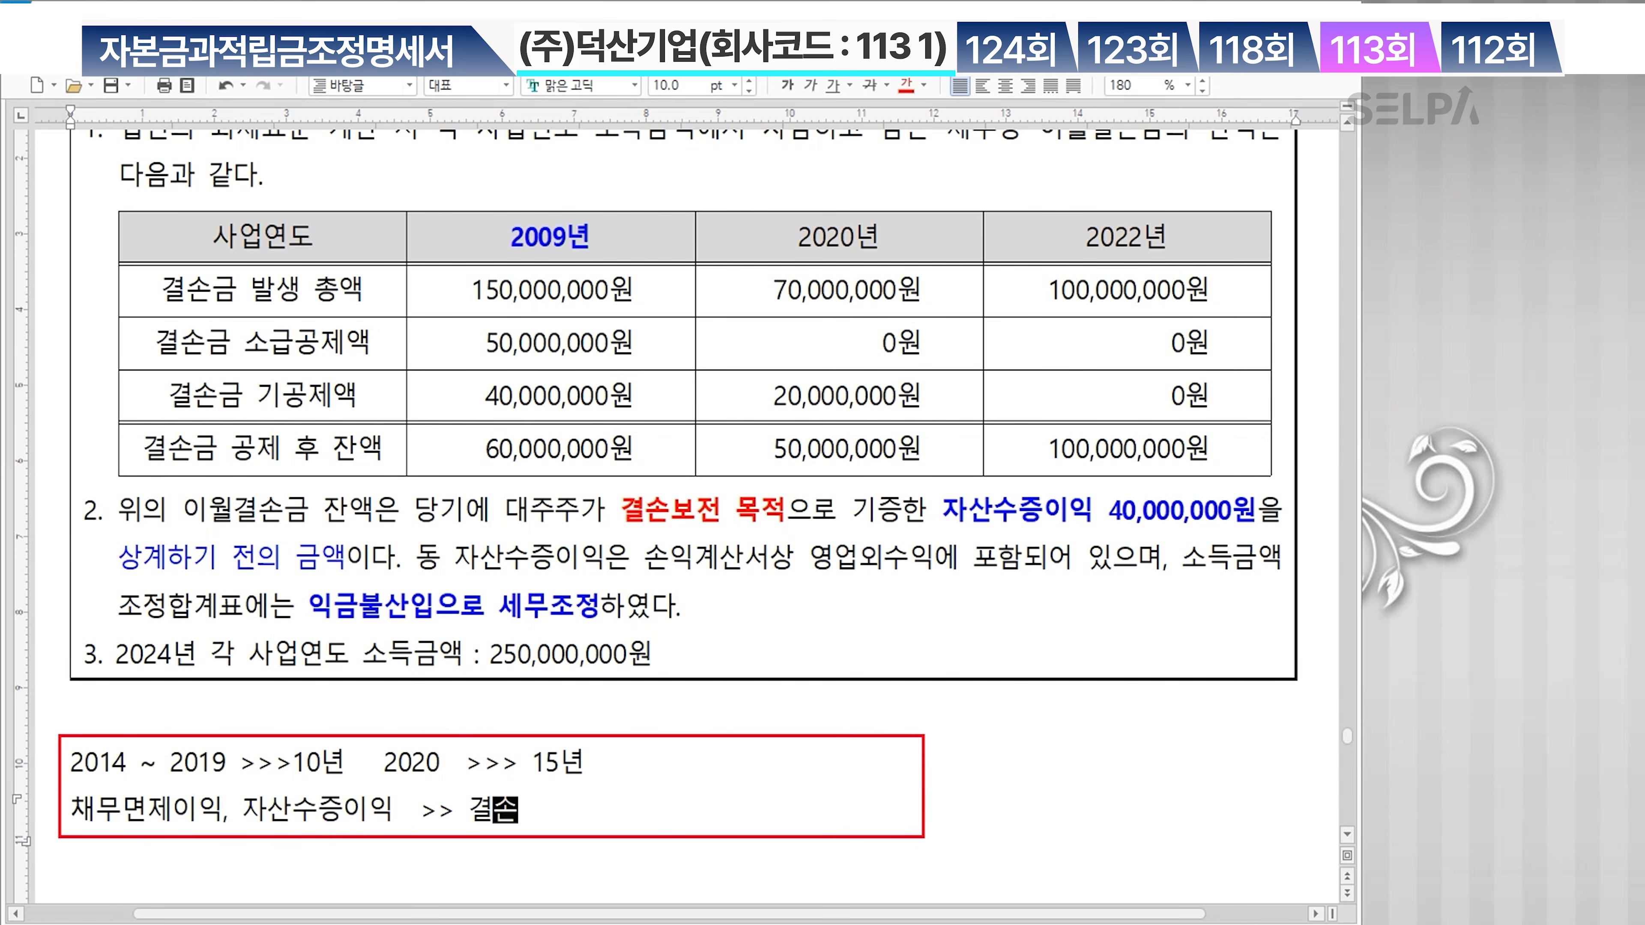
text(보전  )
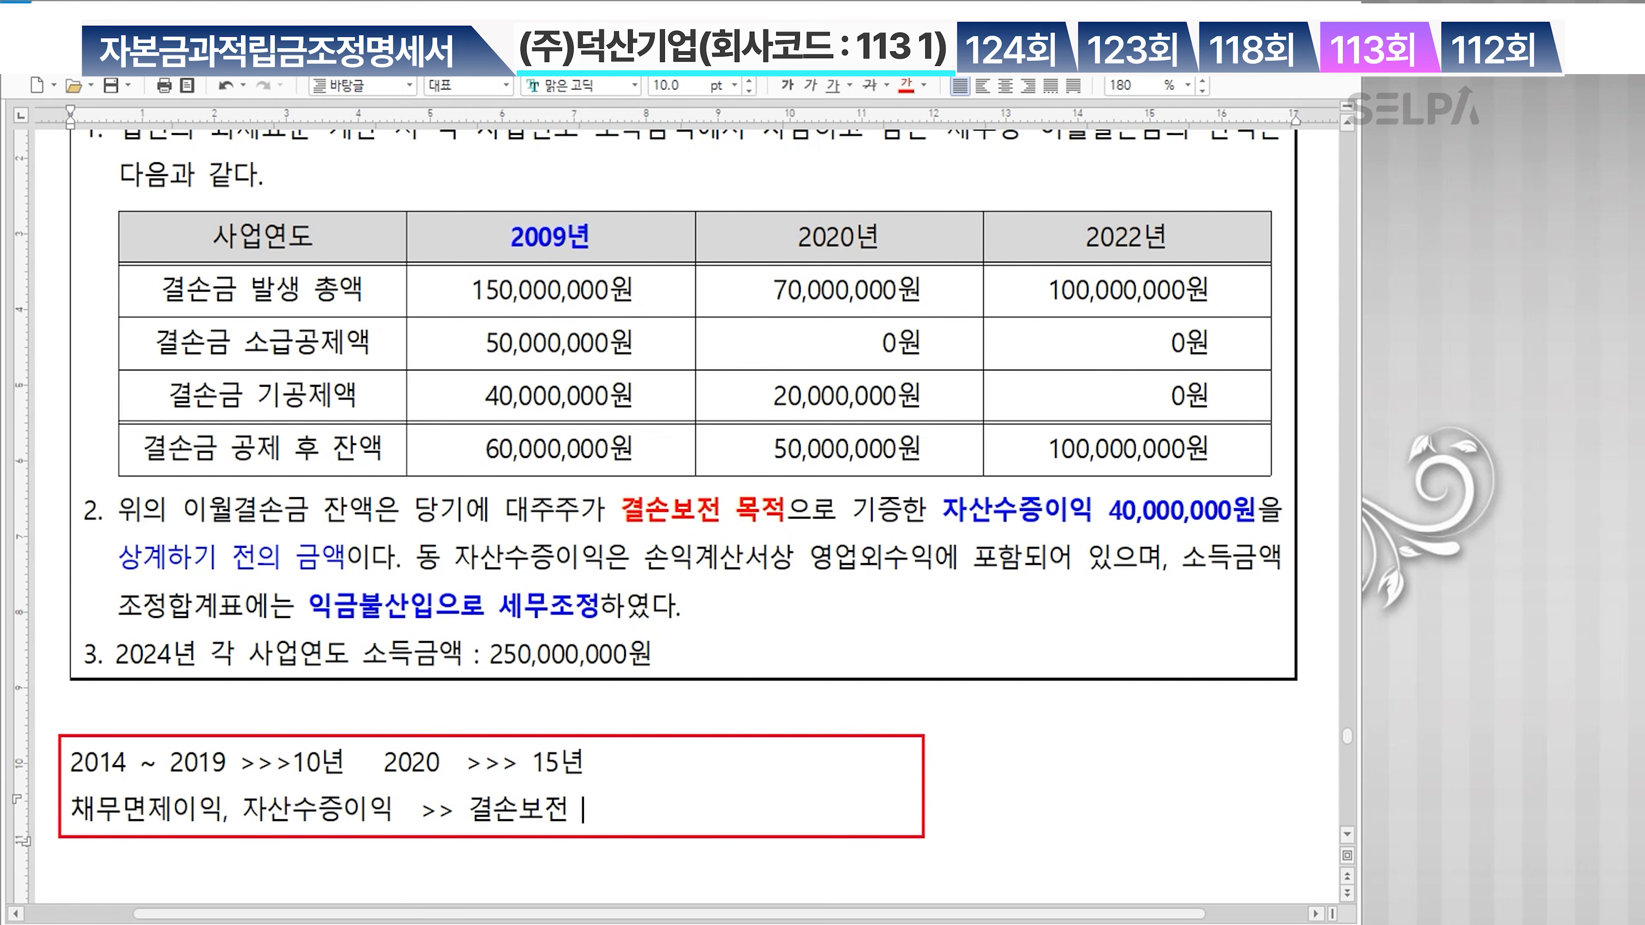
text(>>>r)
key(BackSpace)
text(이월겨)
text(결손금 긴)
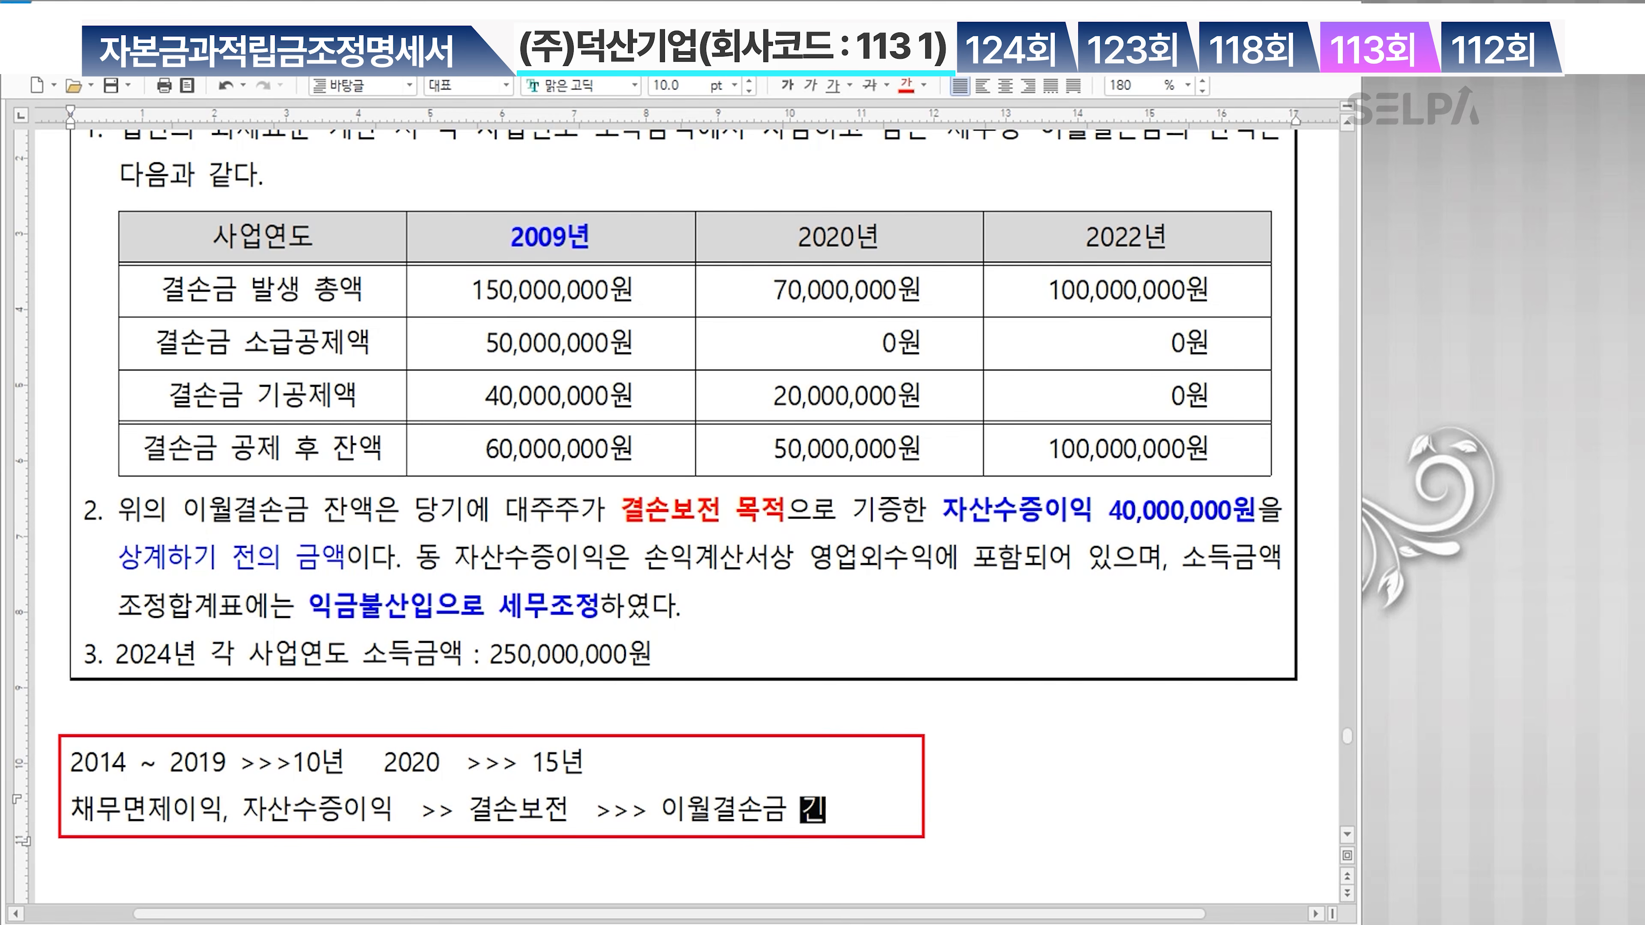
key(BackSpace)
text(한없)
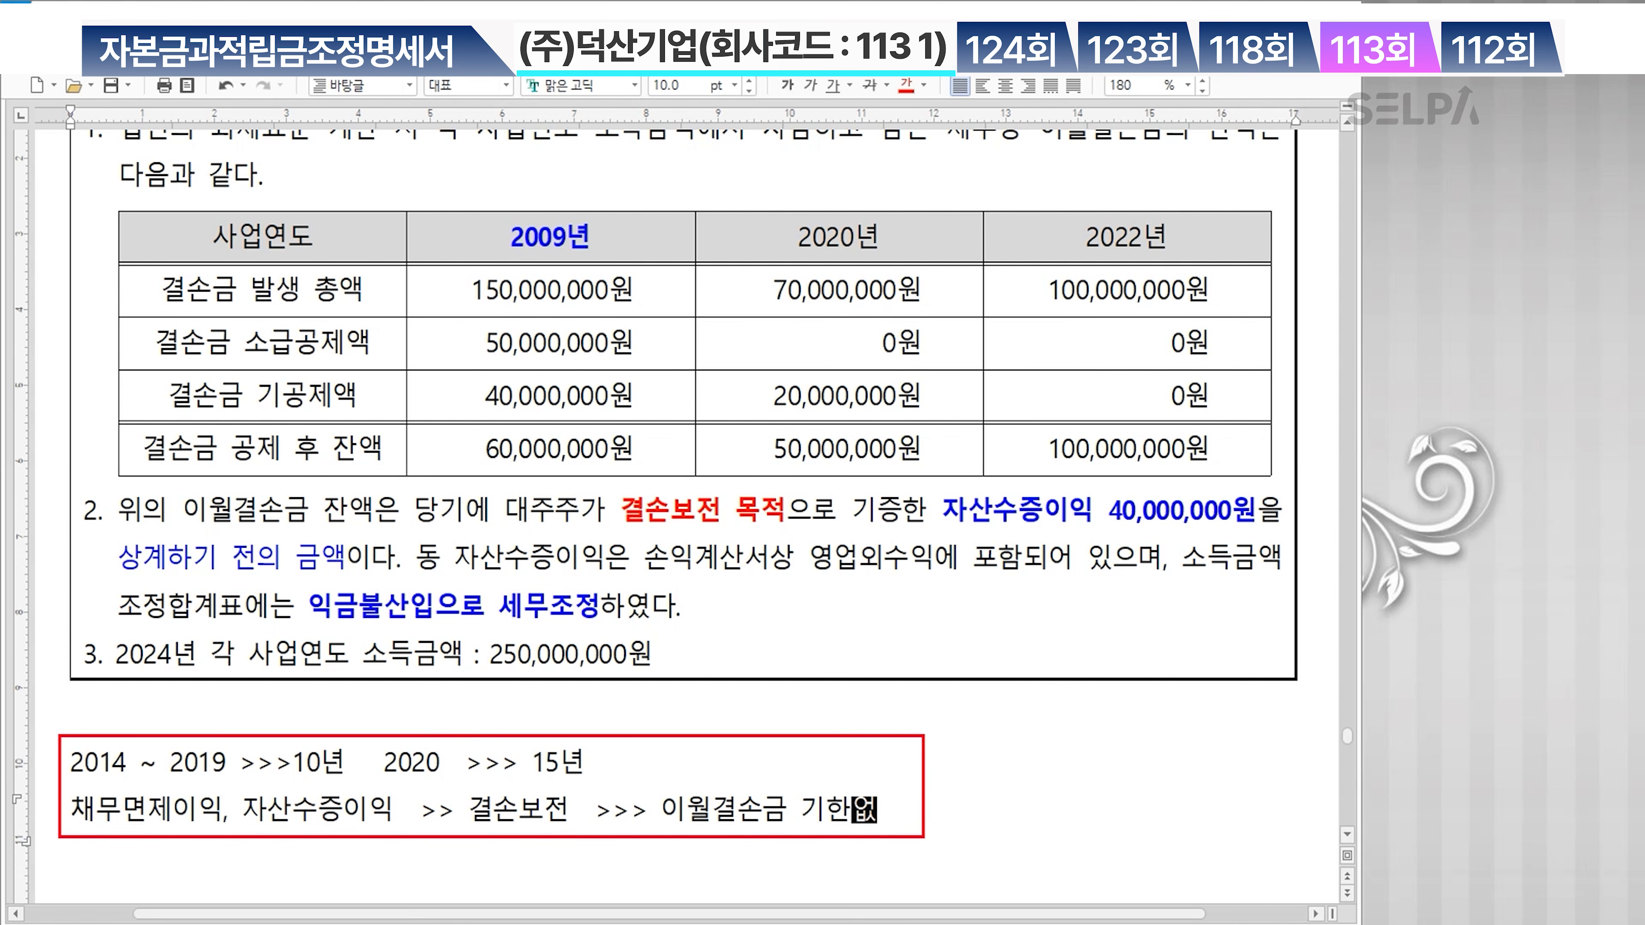
text(다.)
Make the note line about 채무면제이익 and 자산수증이익 red and bold
drag(76, 807, 916, 804)
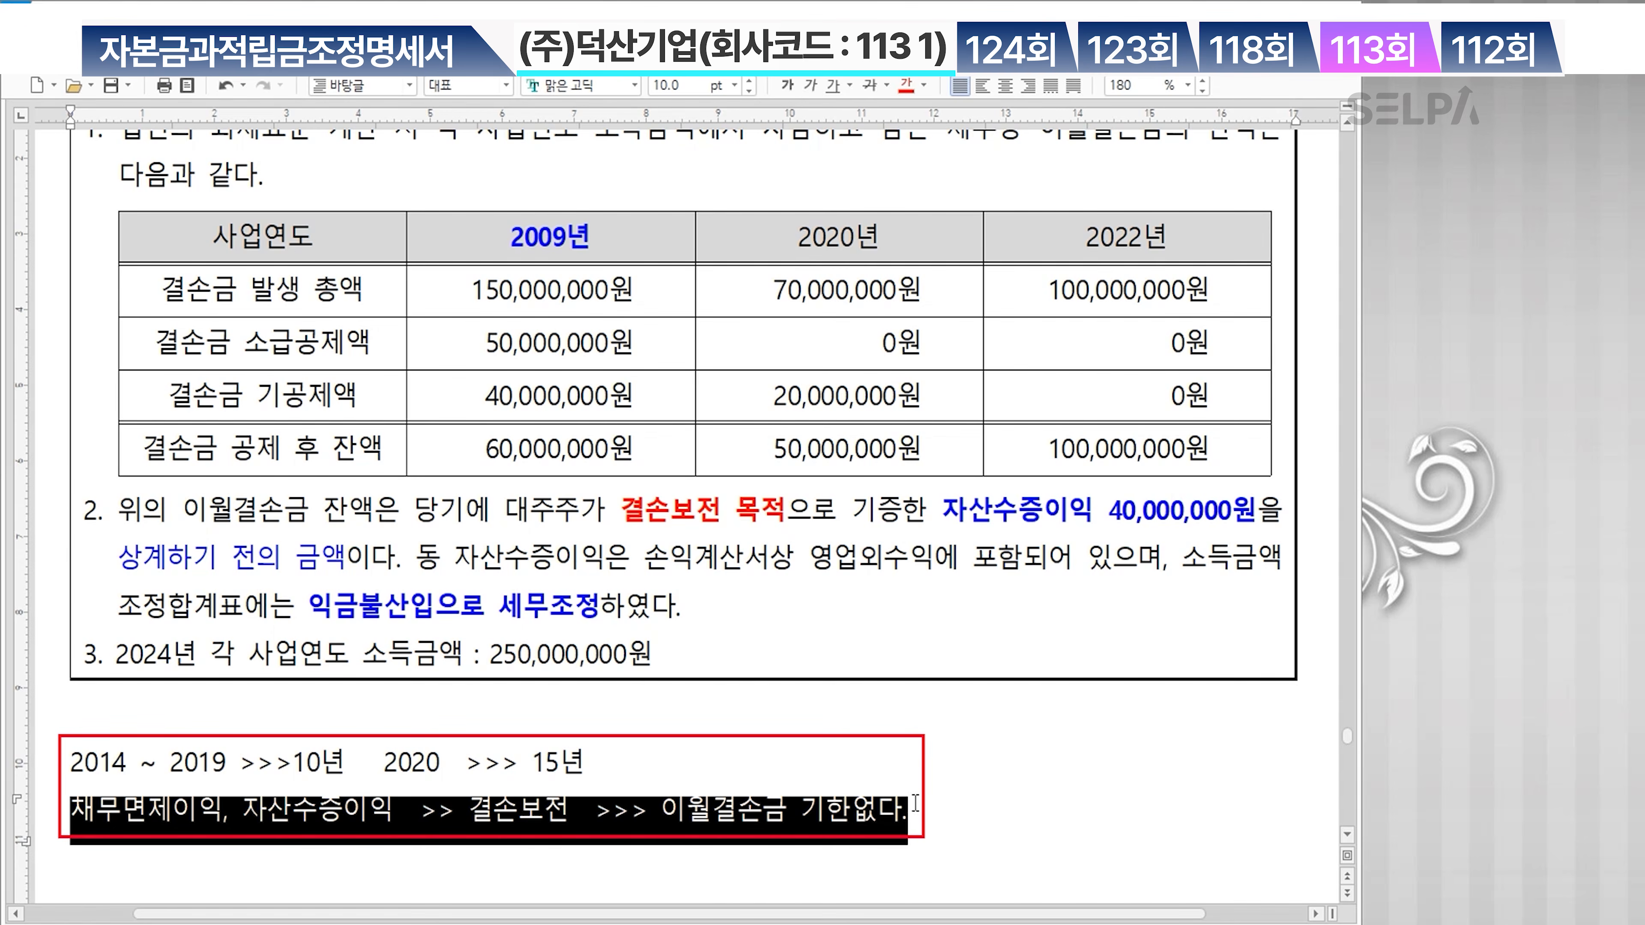
click(906, 86)
click(786, 88)
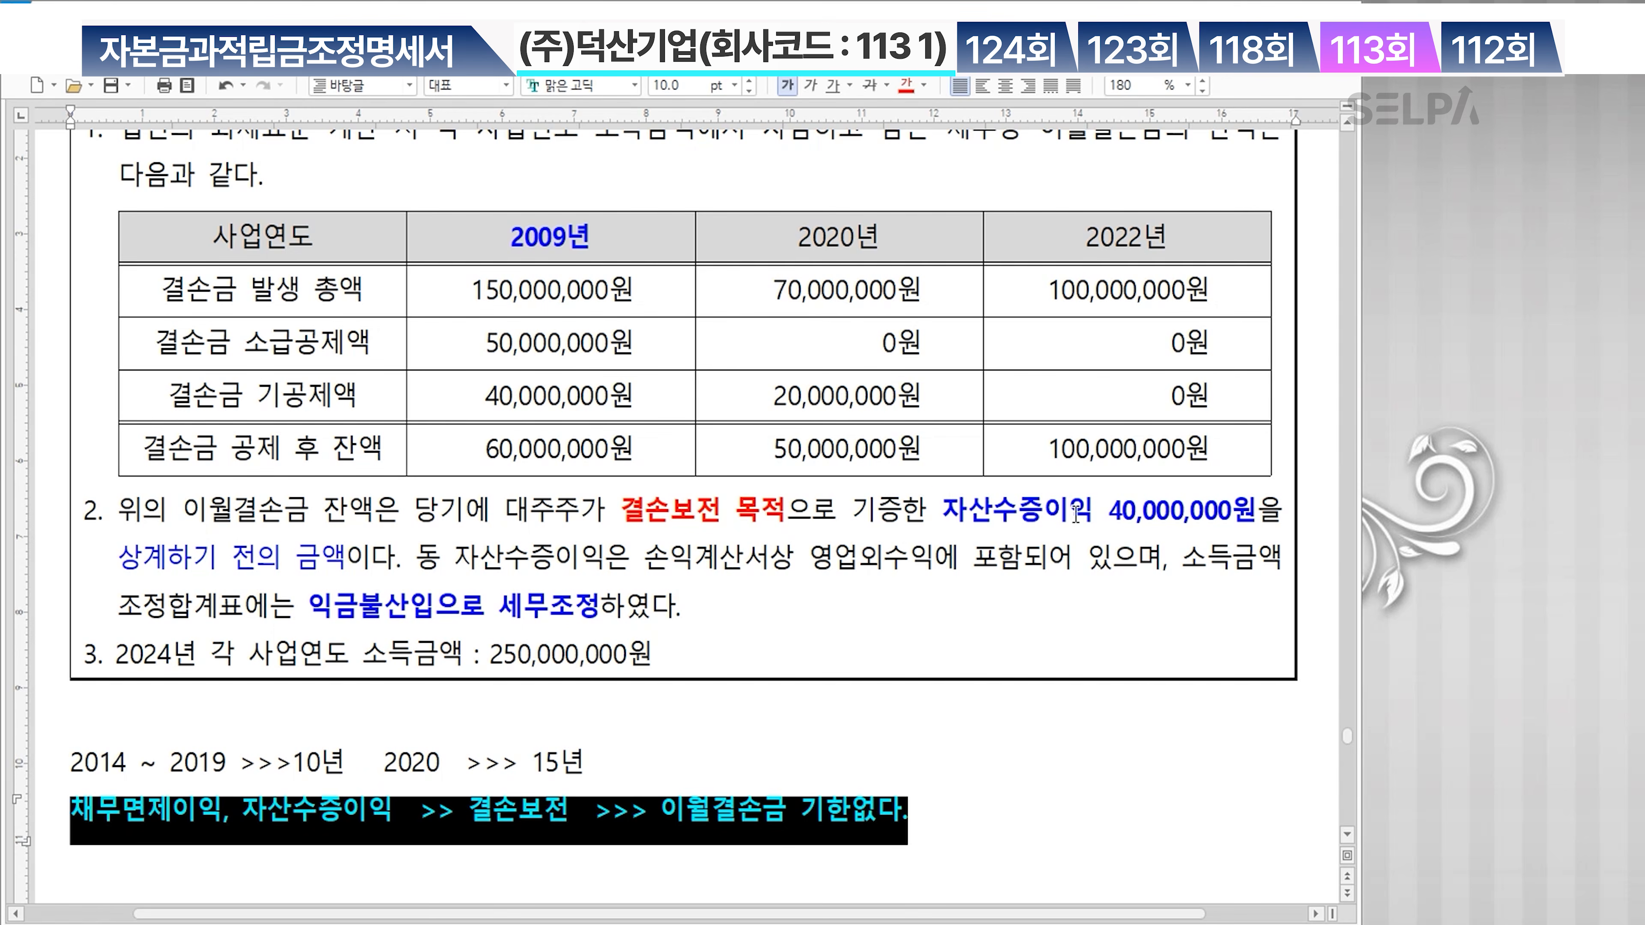
Add the lines "40,000,000원" and "결손보전 가능" under the 2009년 amount in the 결손금 공제 후 잔액 row
drag(493, 449, 648, 454)
click(653, 454)
key(Return)
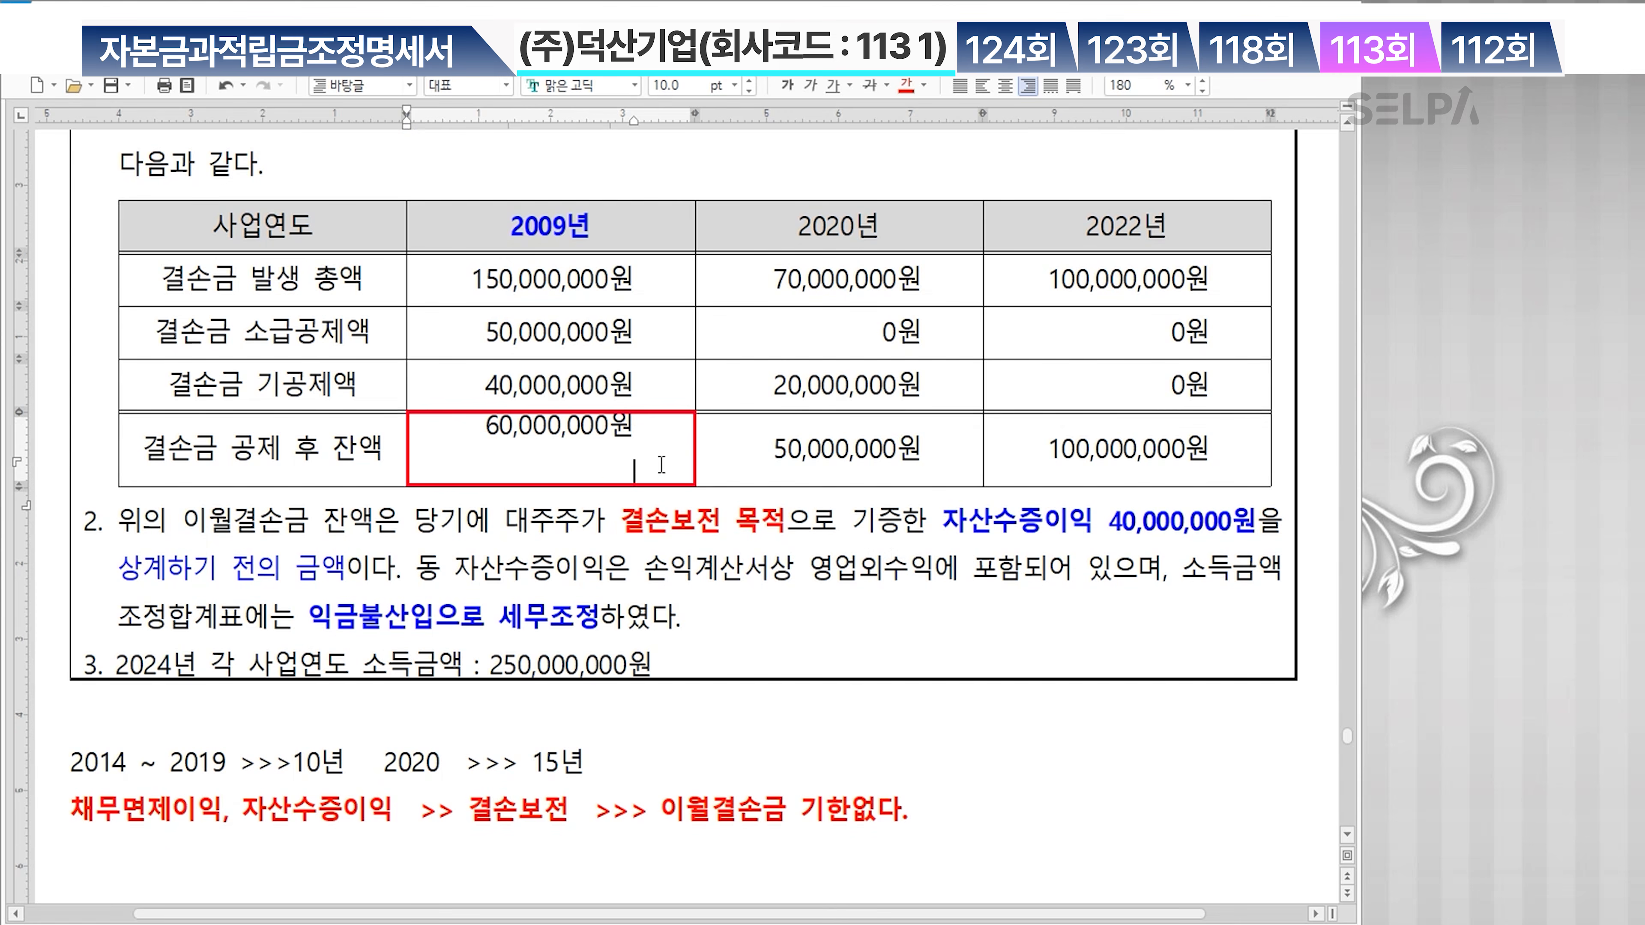
text(40,000,000)
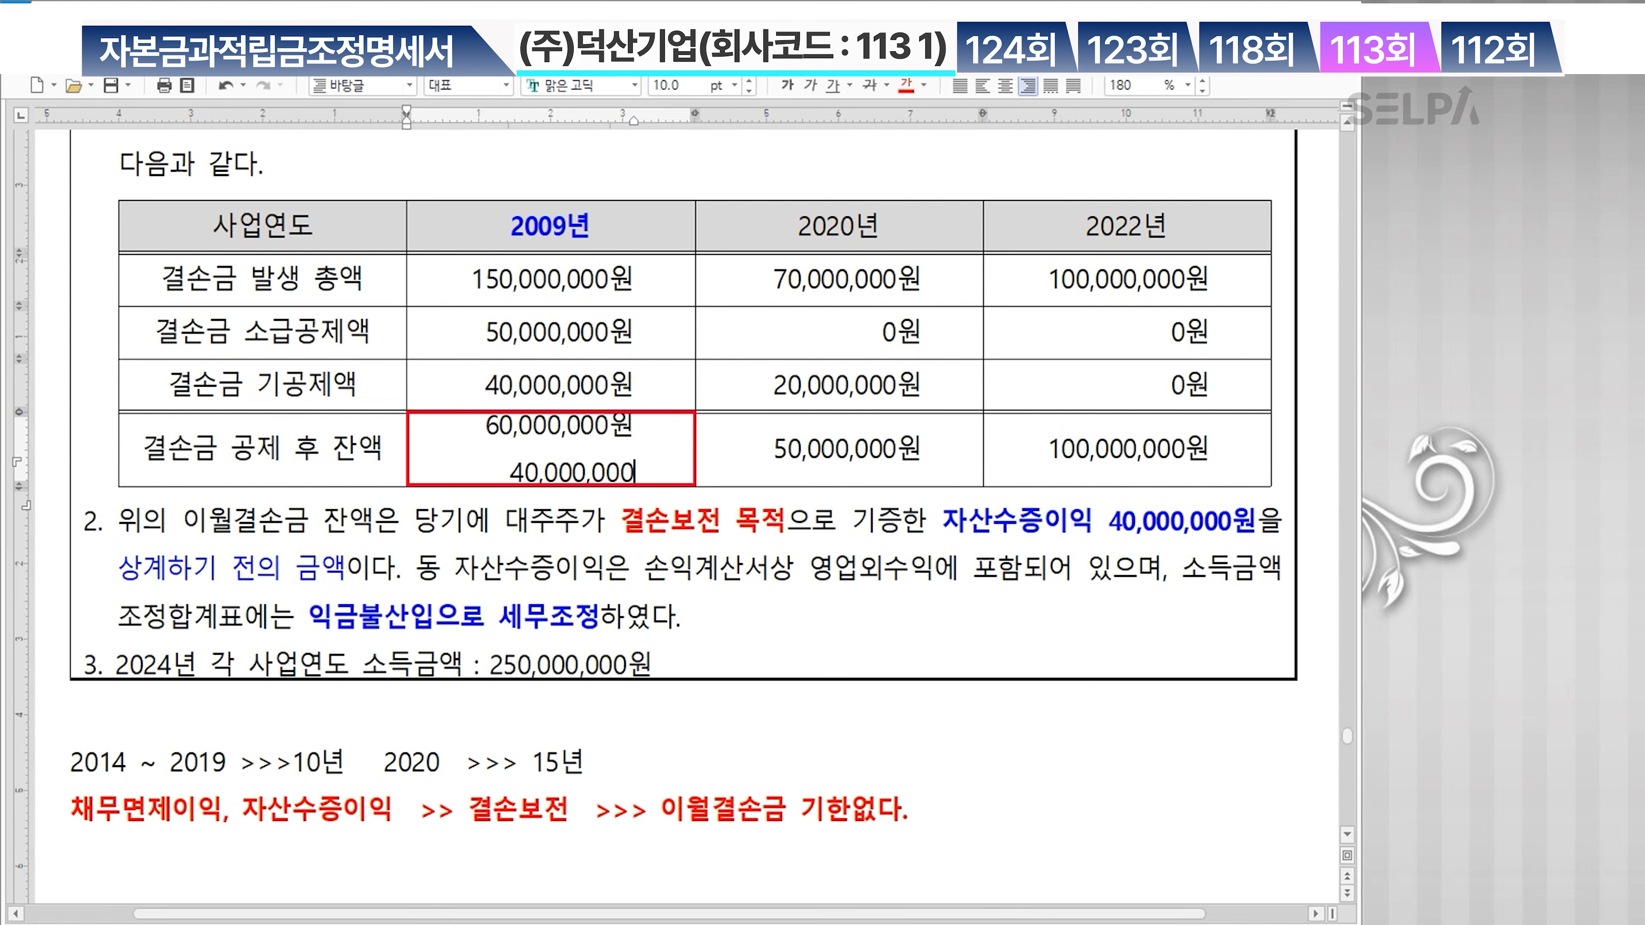
text(원)
key(Return)
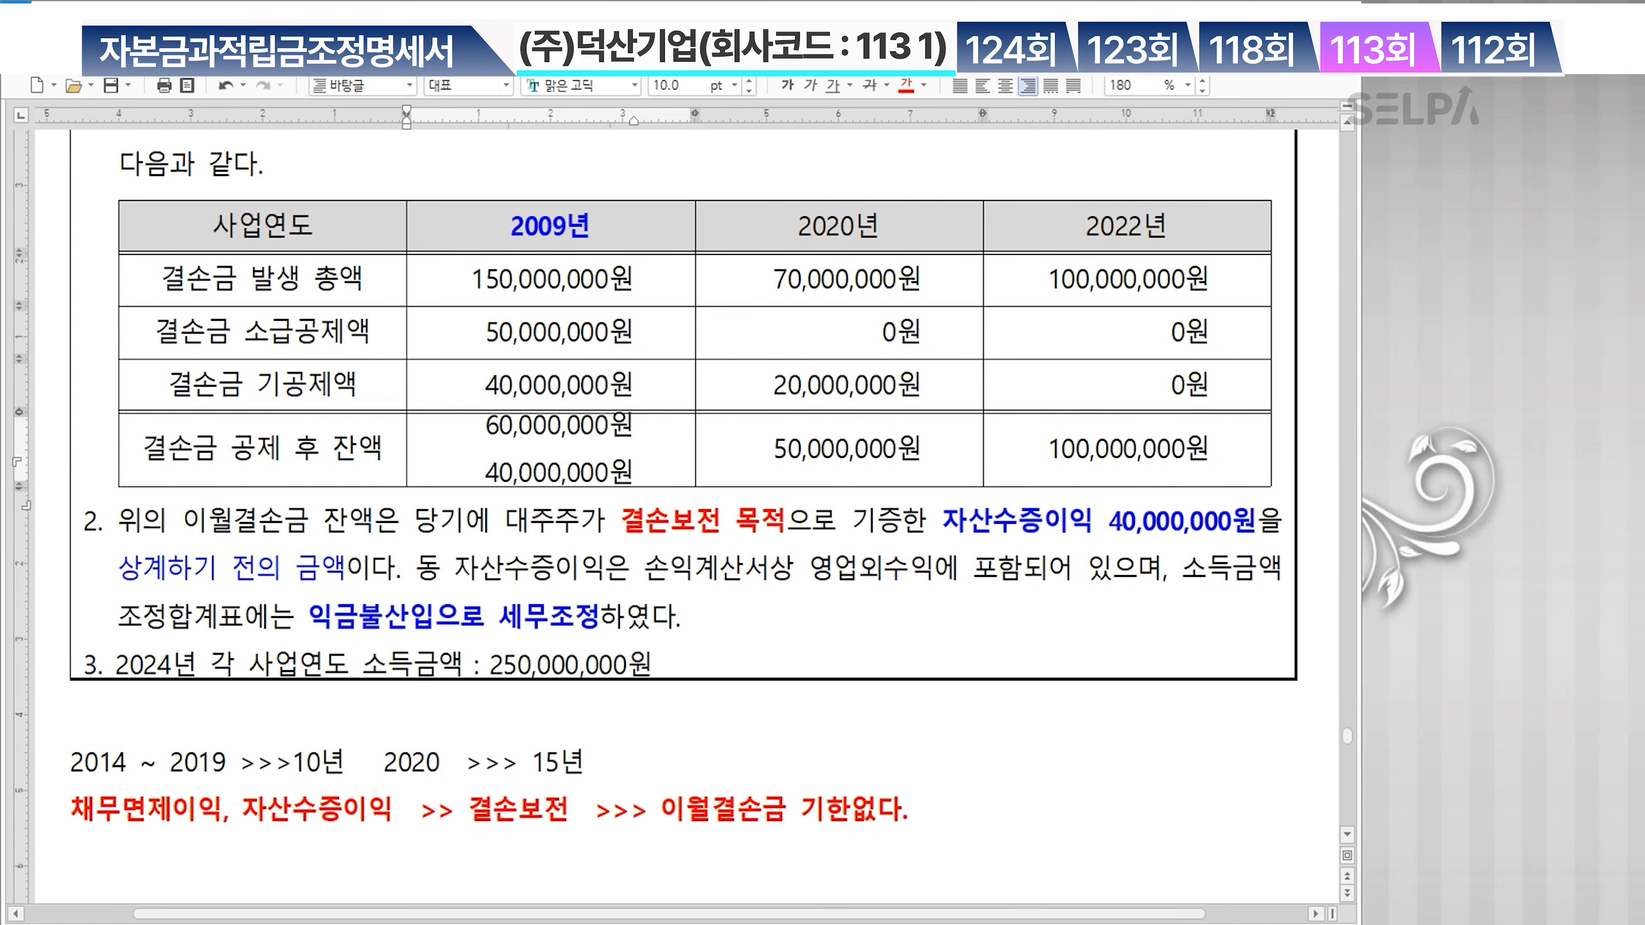
text(결손ㅂ)
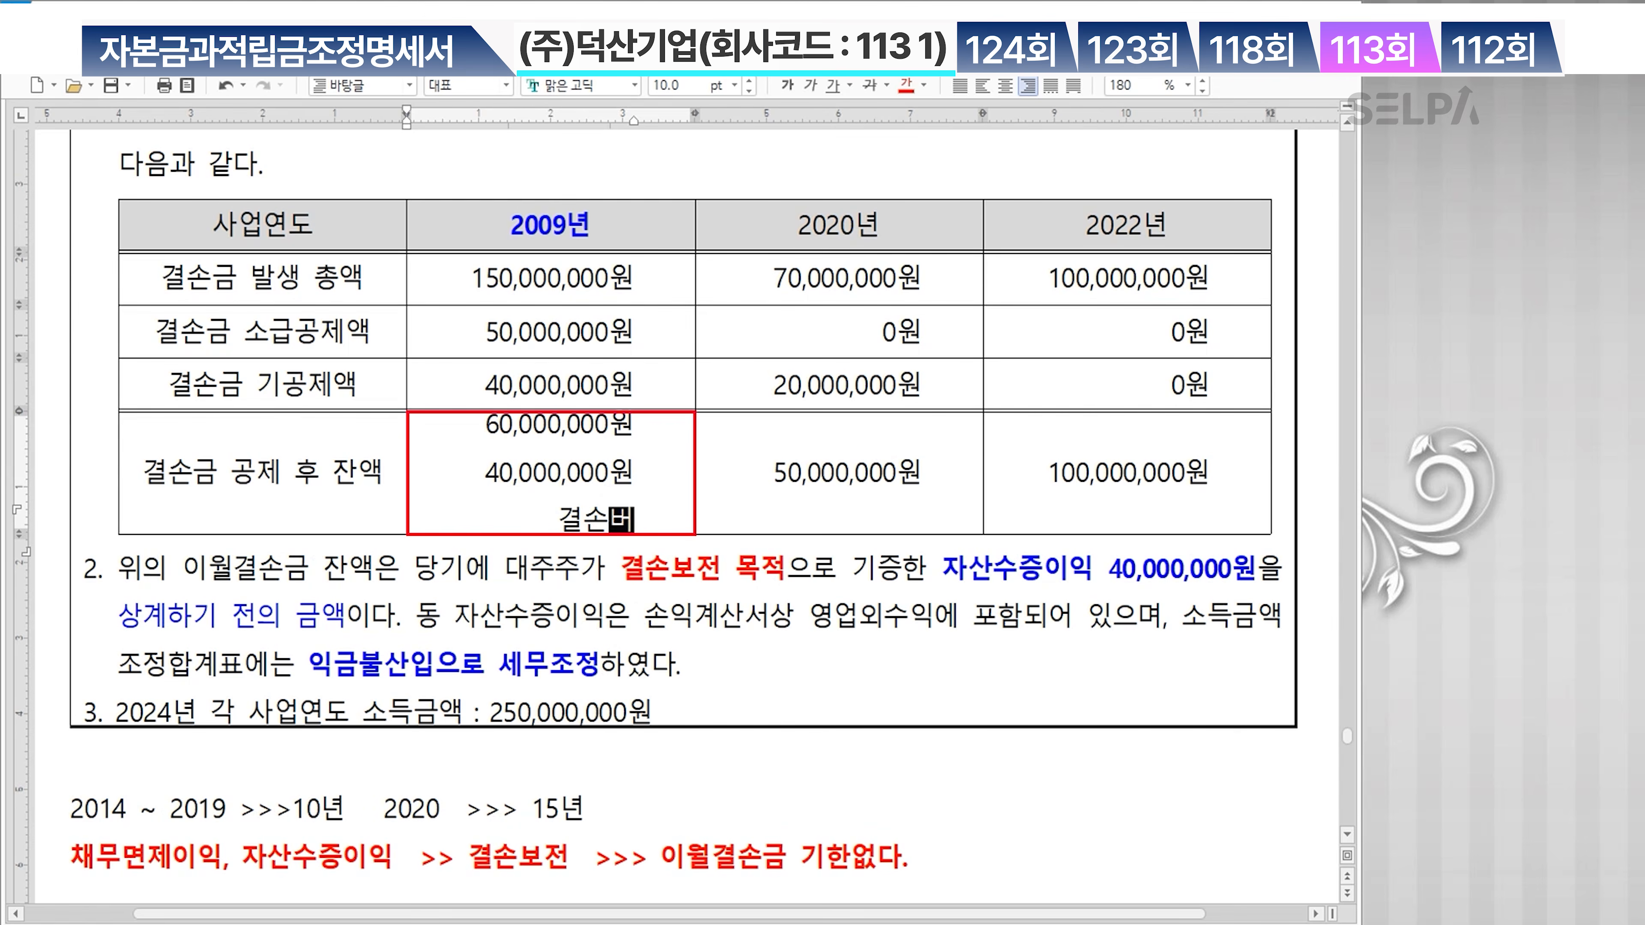
text(보전 가능)
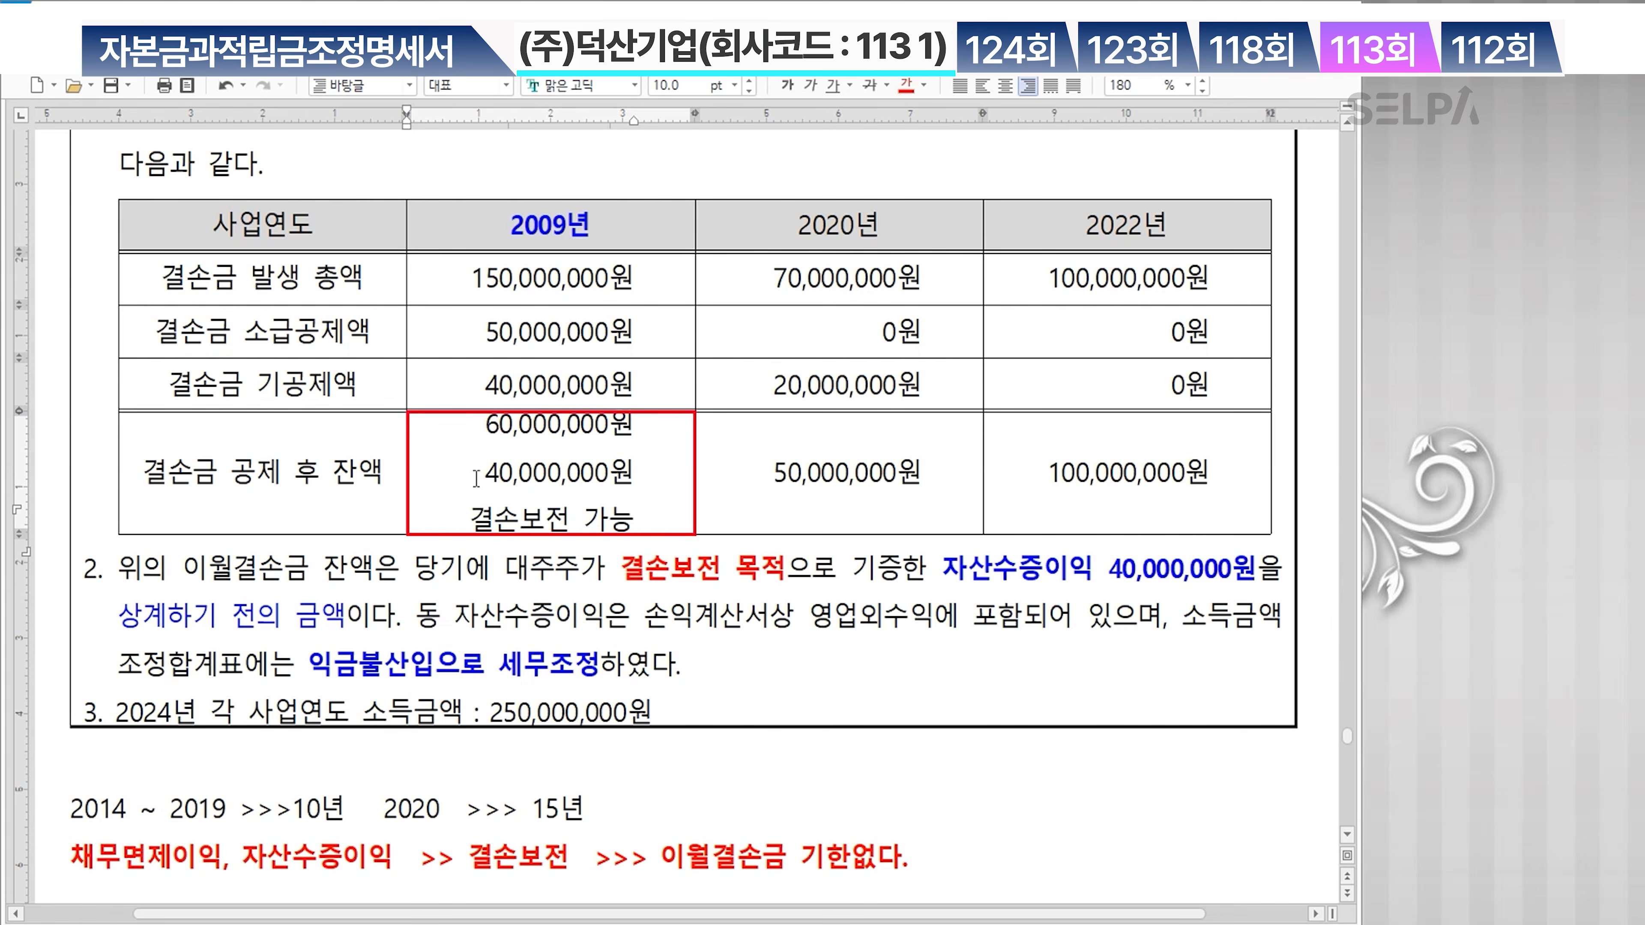
Make the added "40,000,000원" and "결손보전 가능" lines in the 2009년 column red and bold
drag(477, 478, 672, 522)
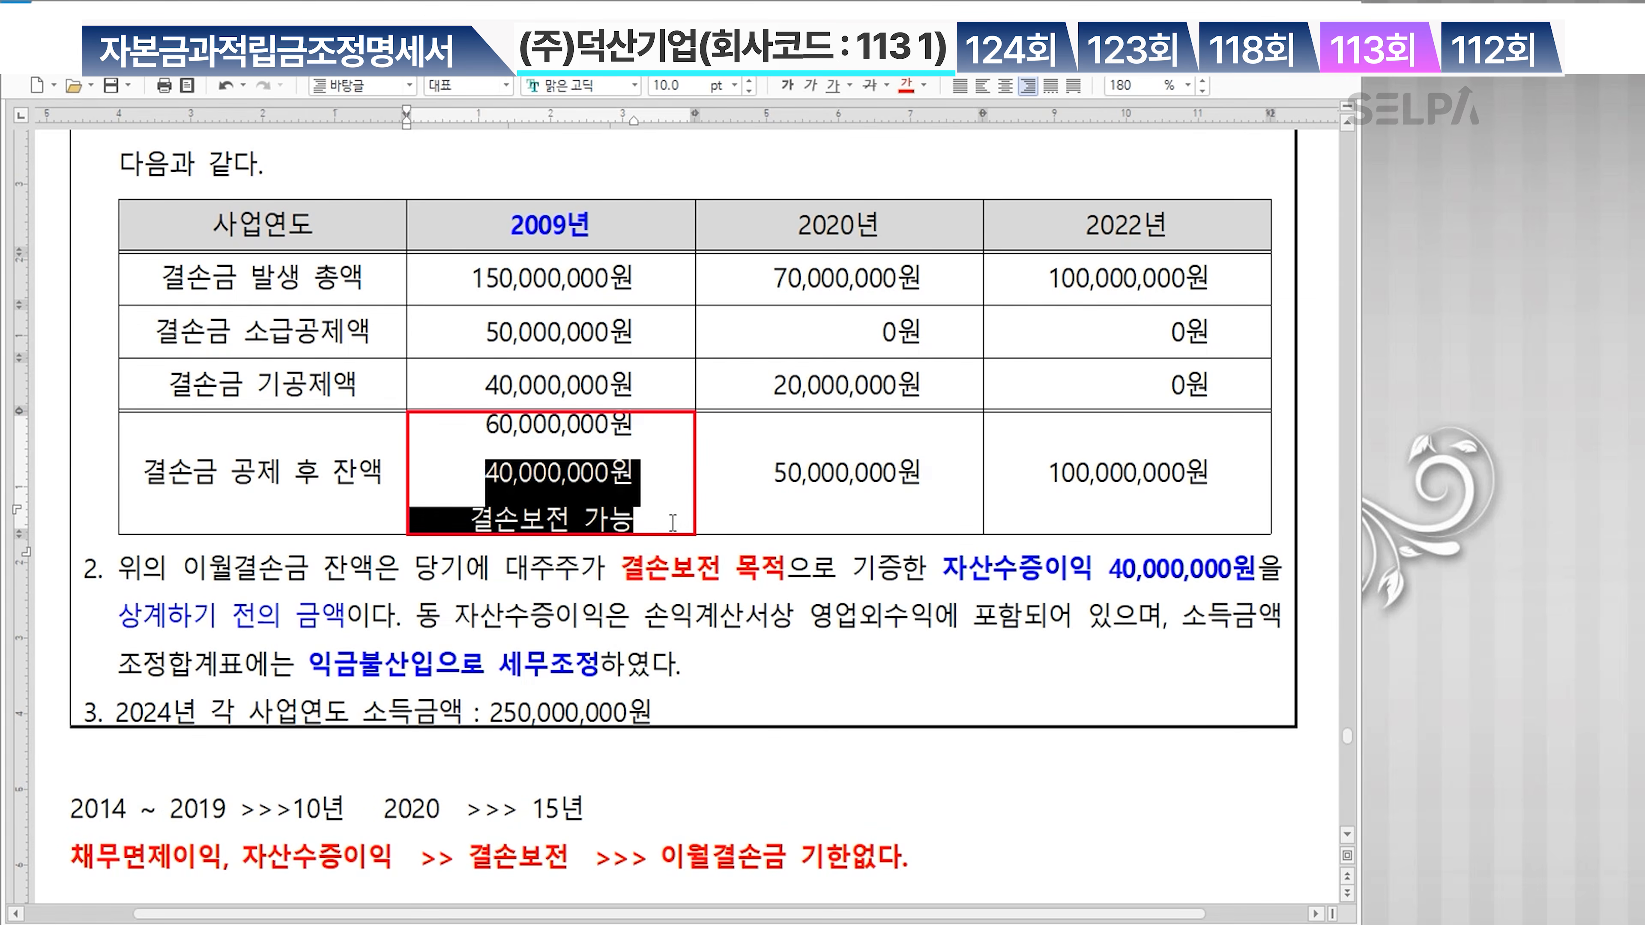
click(906, 85)
click(787, 85)
click(684, 512)
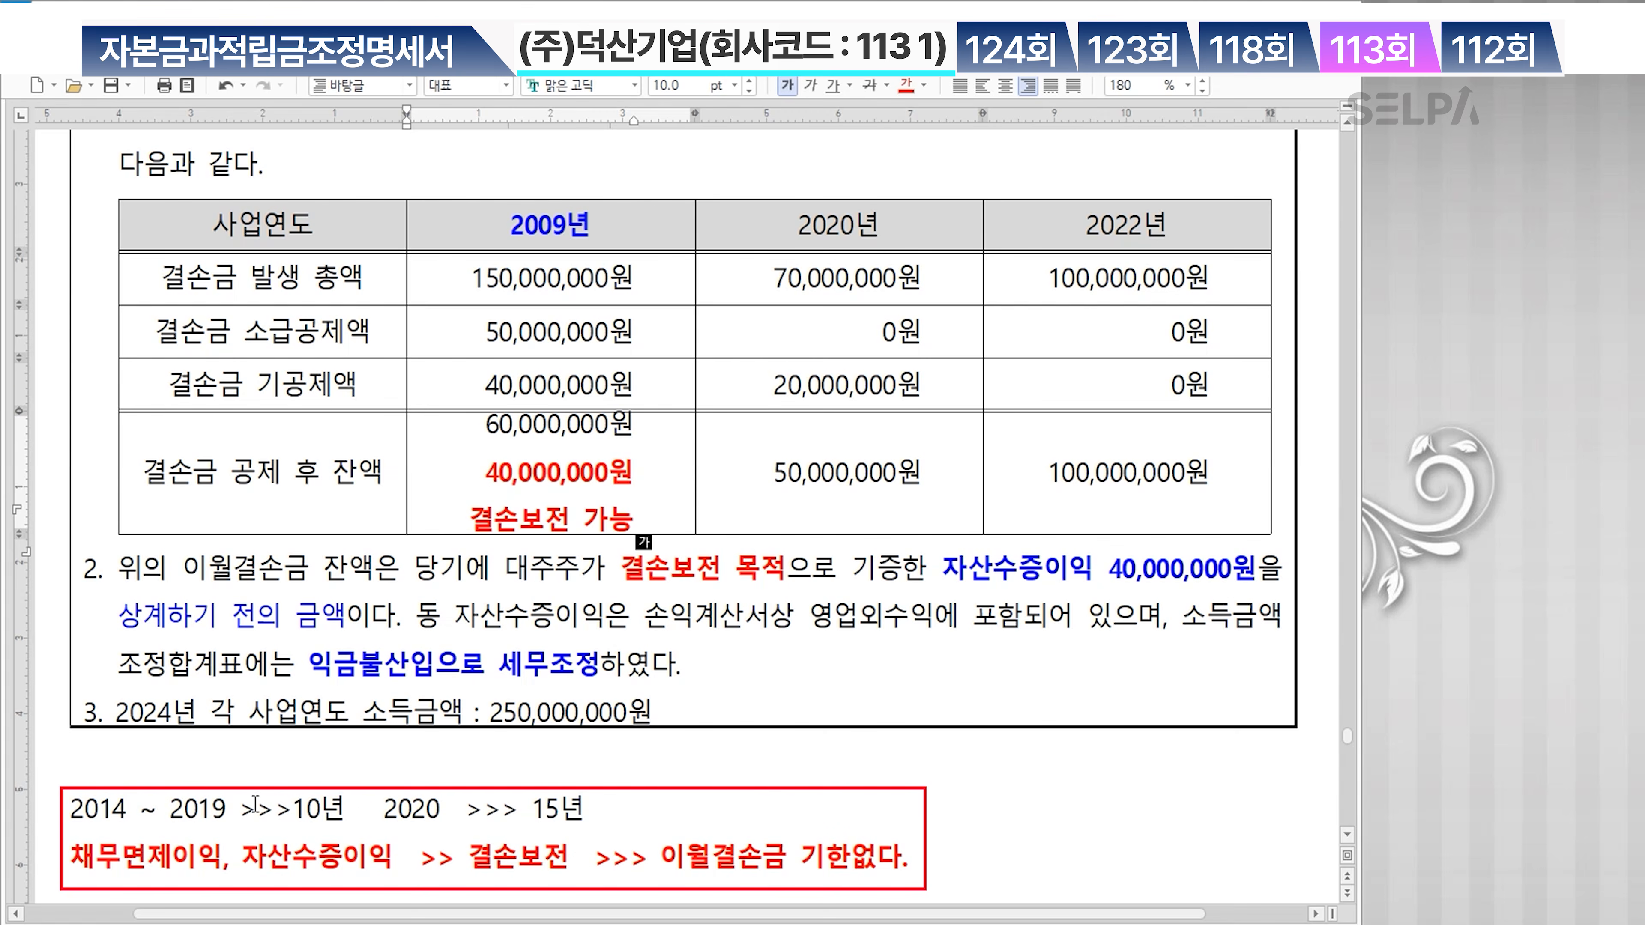
Review the deduction-period and 결손보전 notes below the problem against the 2009년 column and item 2
click(226, 810)
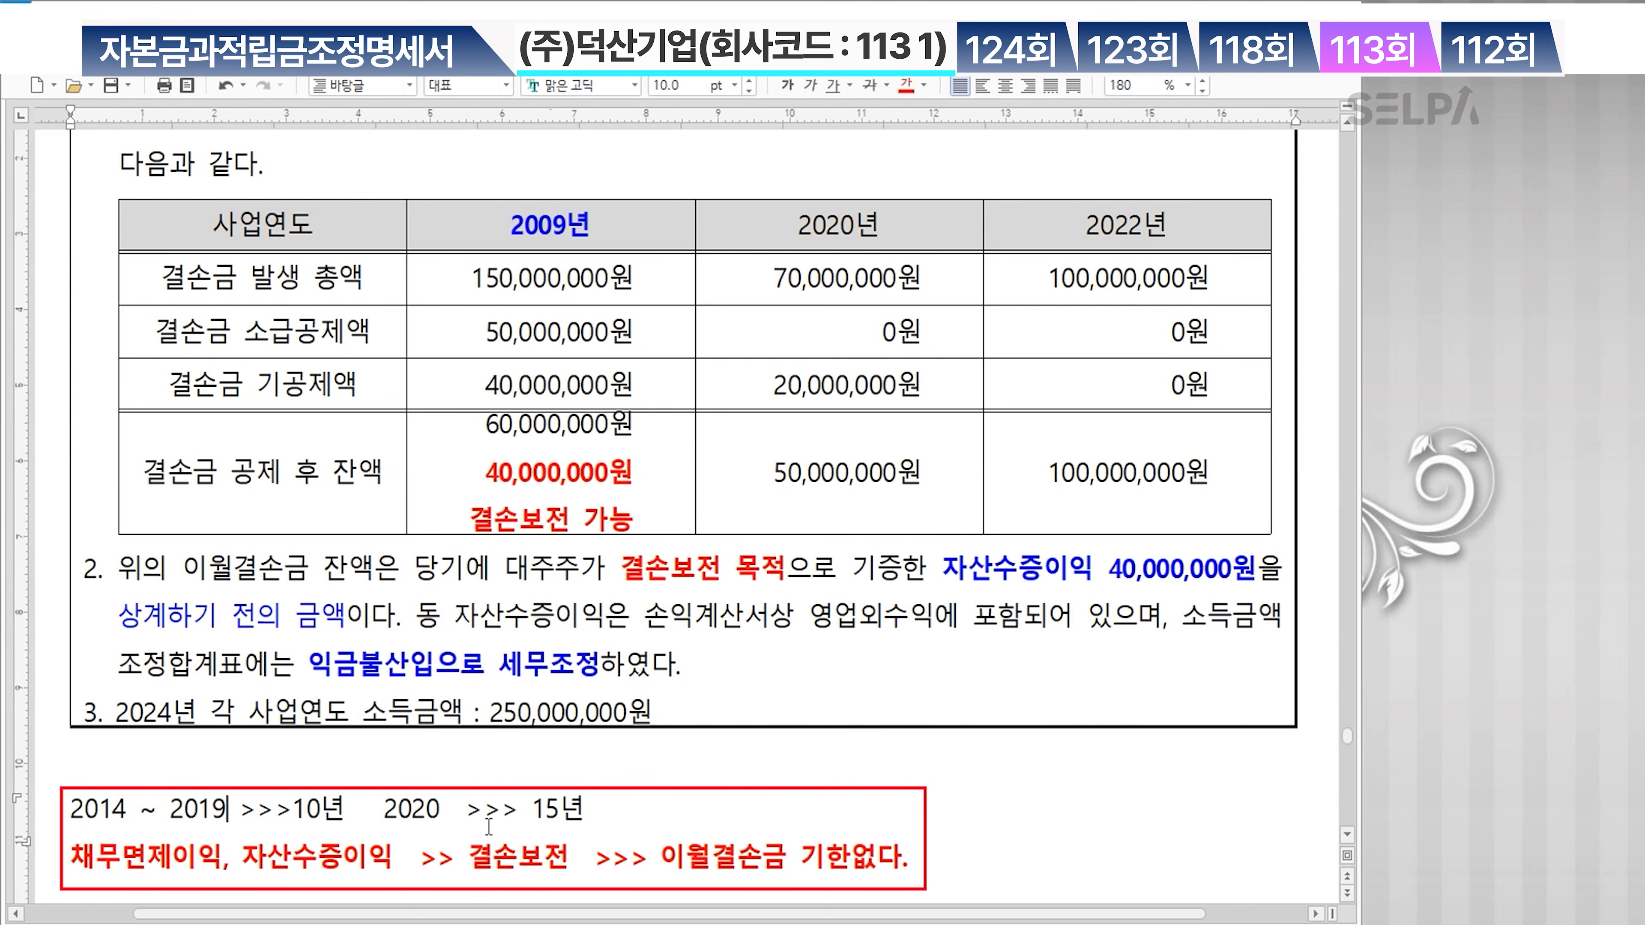
click(115, 810)
drag(384, 810, 621, 814)
click(545, 812)
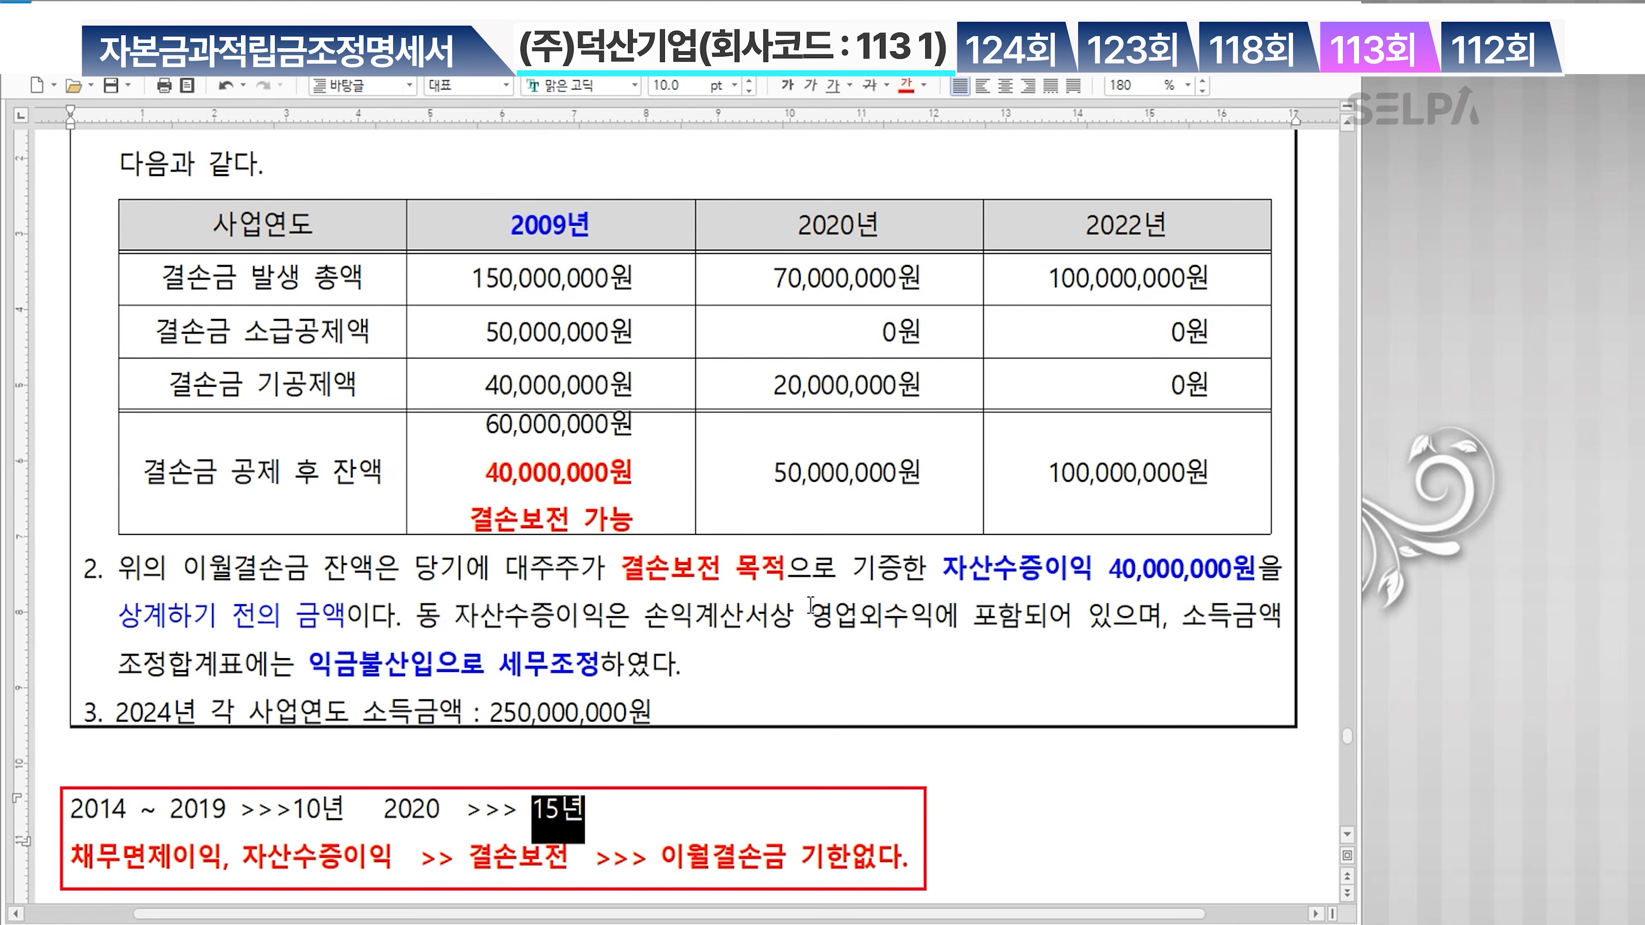
click(663, 522)
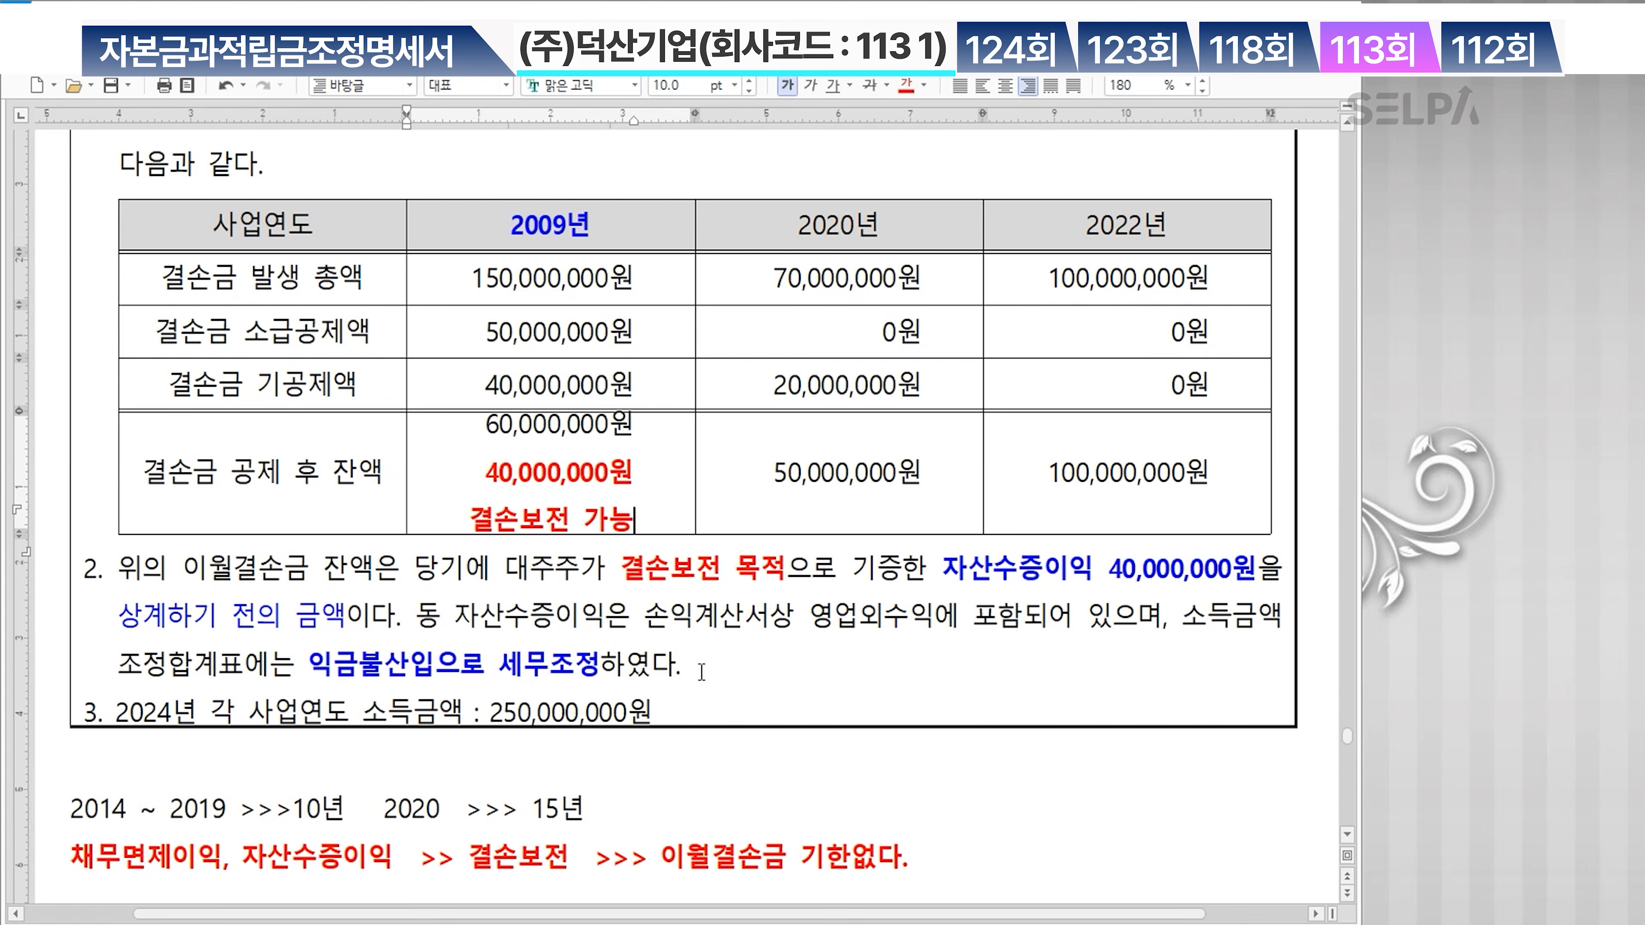
click(163, 862)
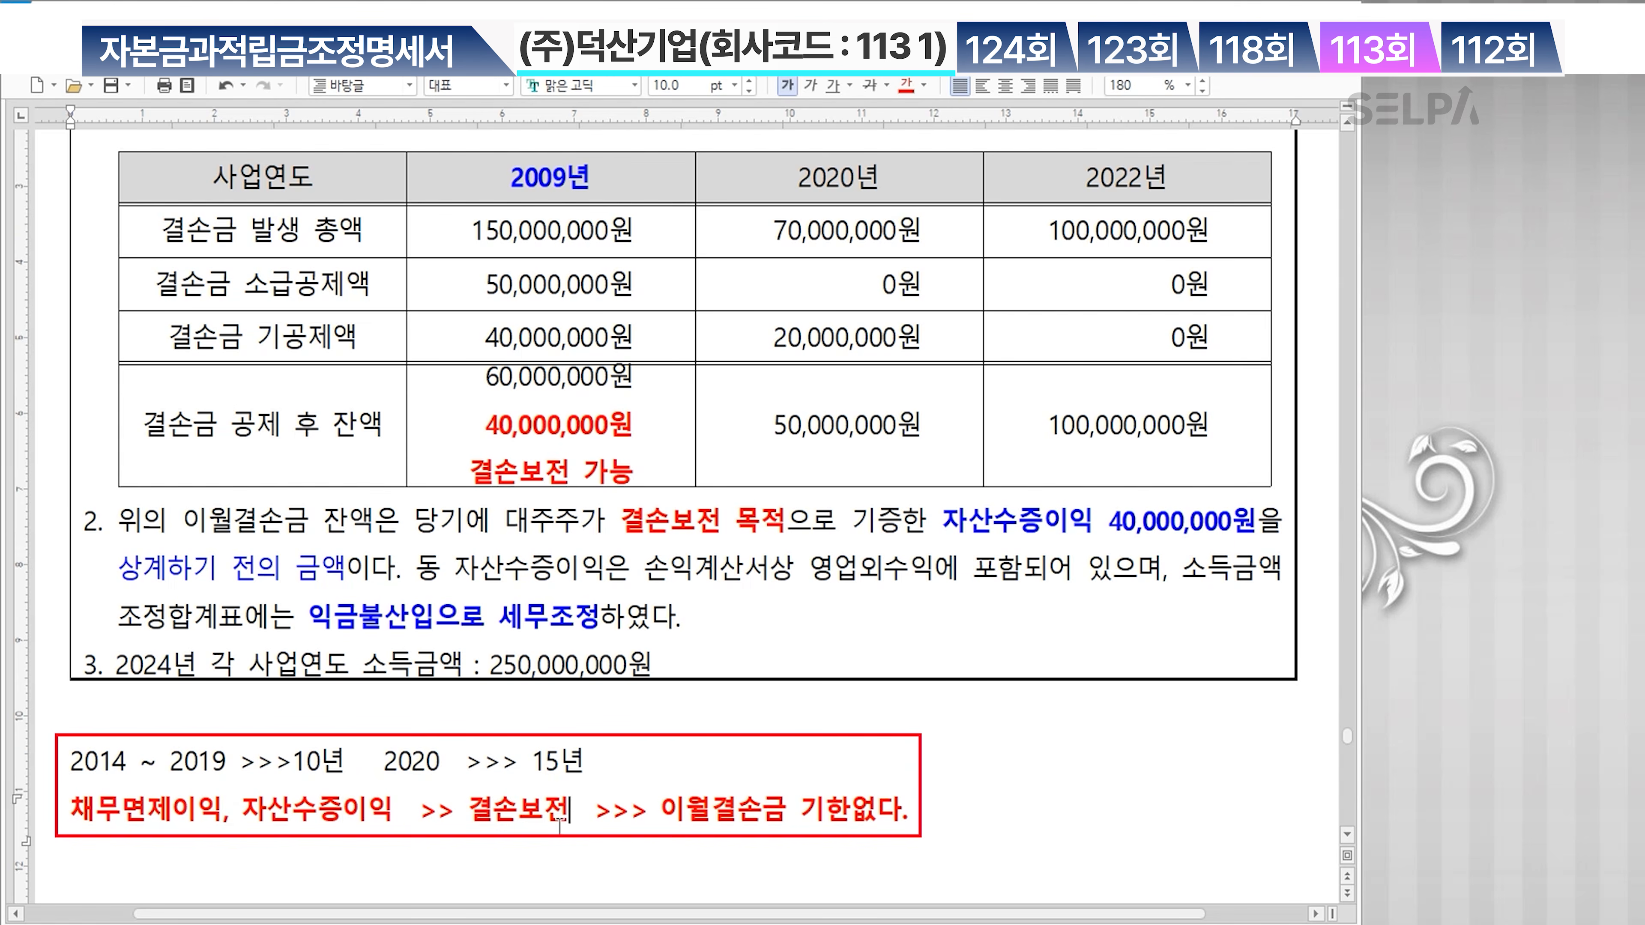
scroll(828, 628, up, 2)
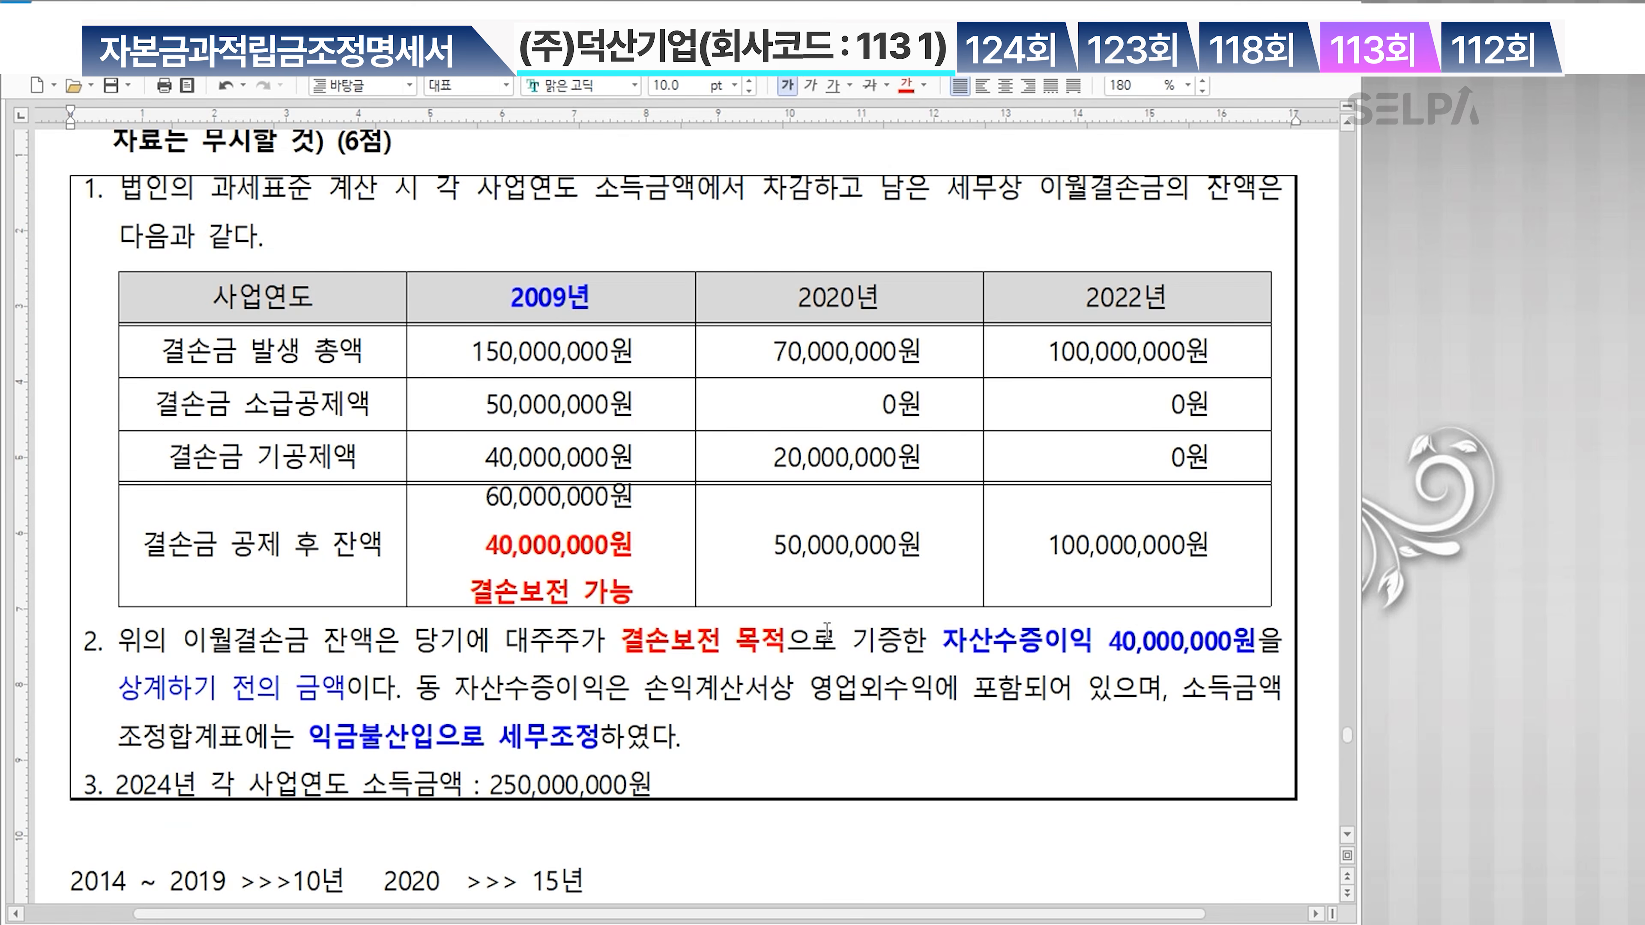
scroll(826, 628, down, 4)
Switch to KcLep, open 자본금과적립금조정명세서 under 법인조정Ⅱ, and minimize the main window
click(852, 924)
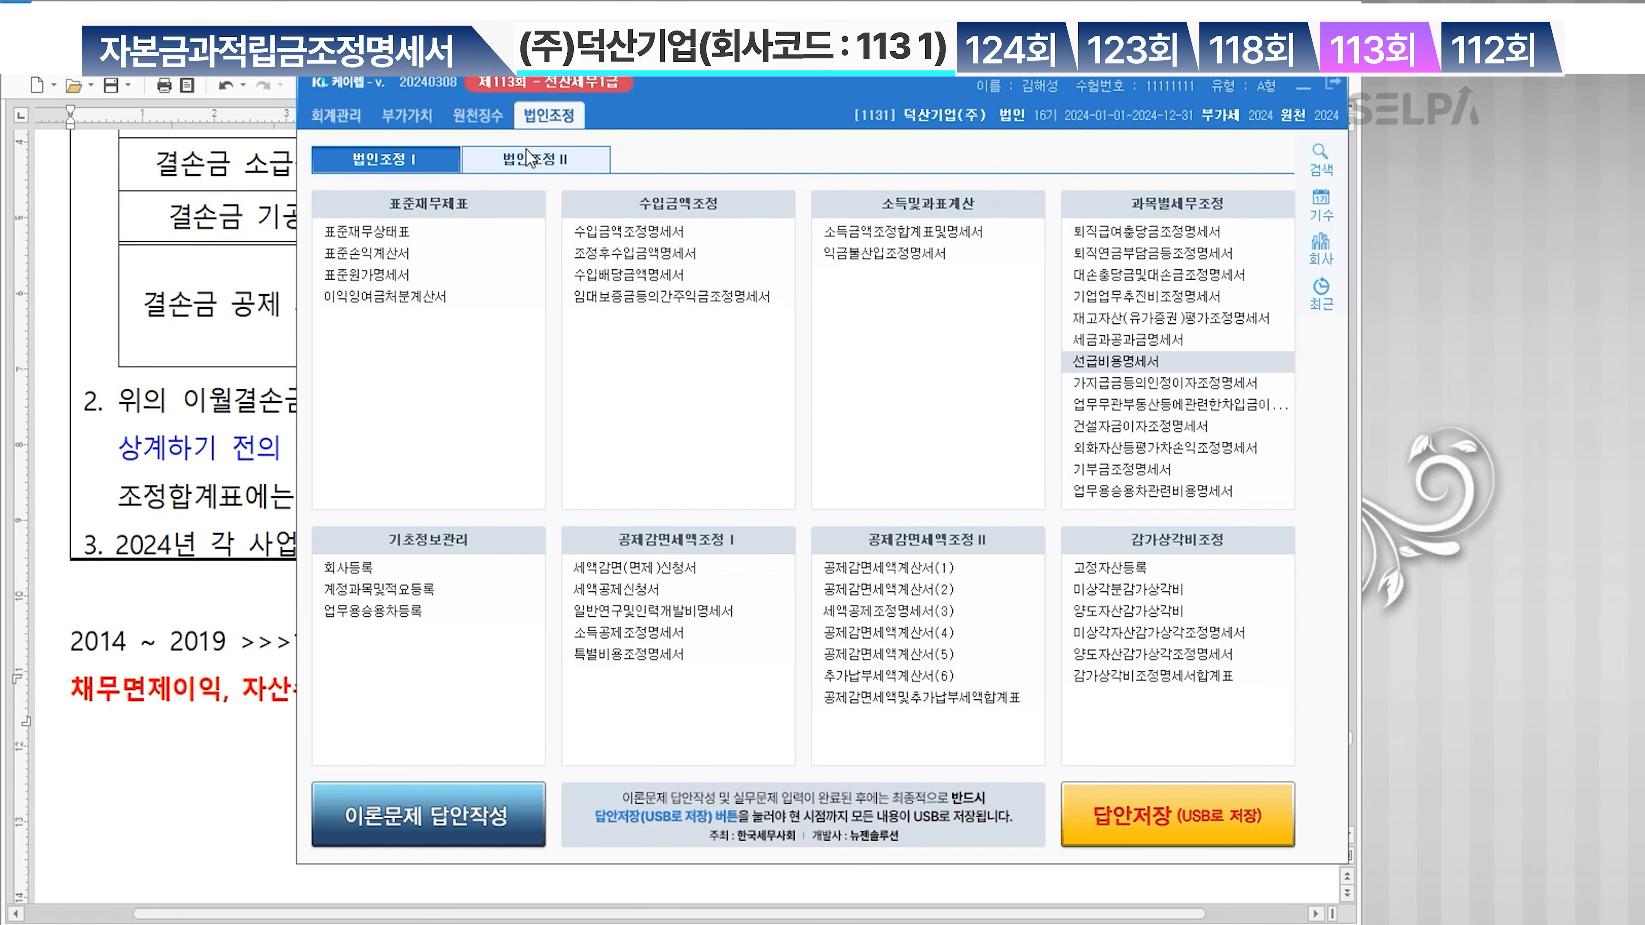
click(536, 159)
click(922, 258)
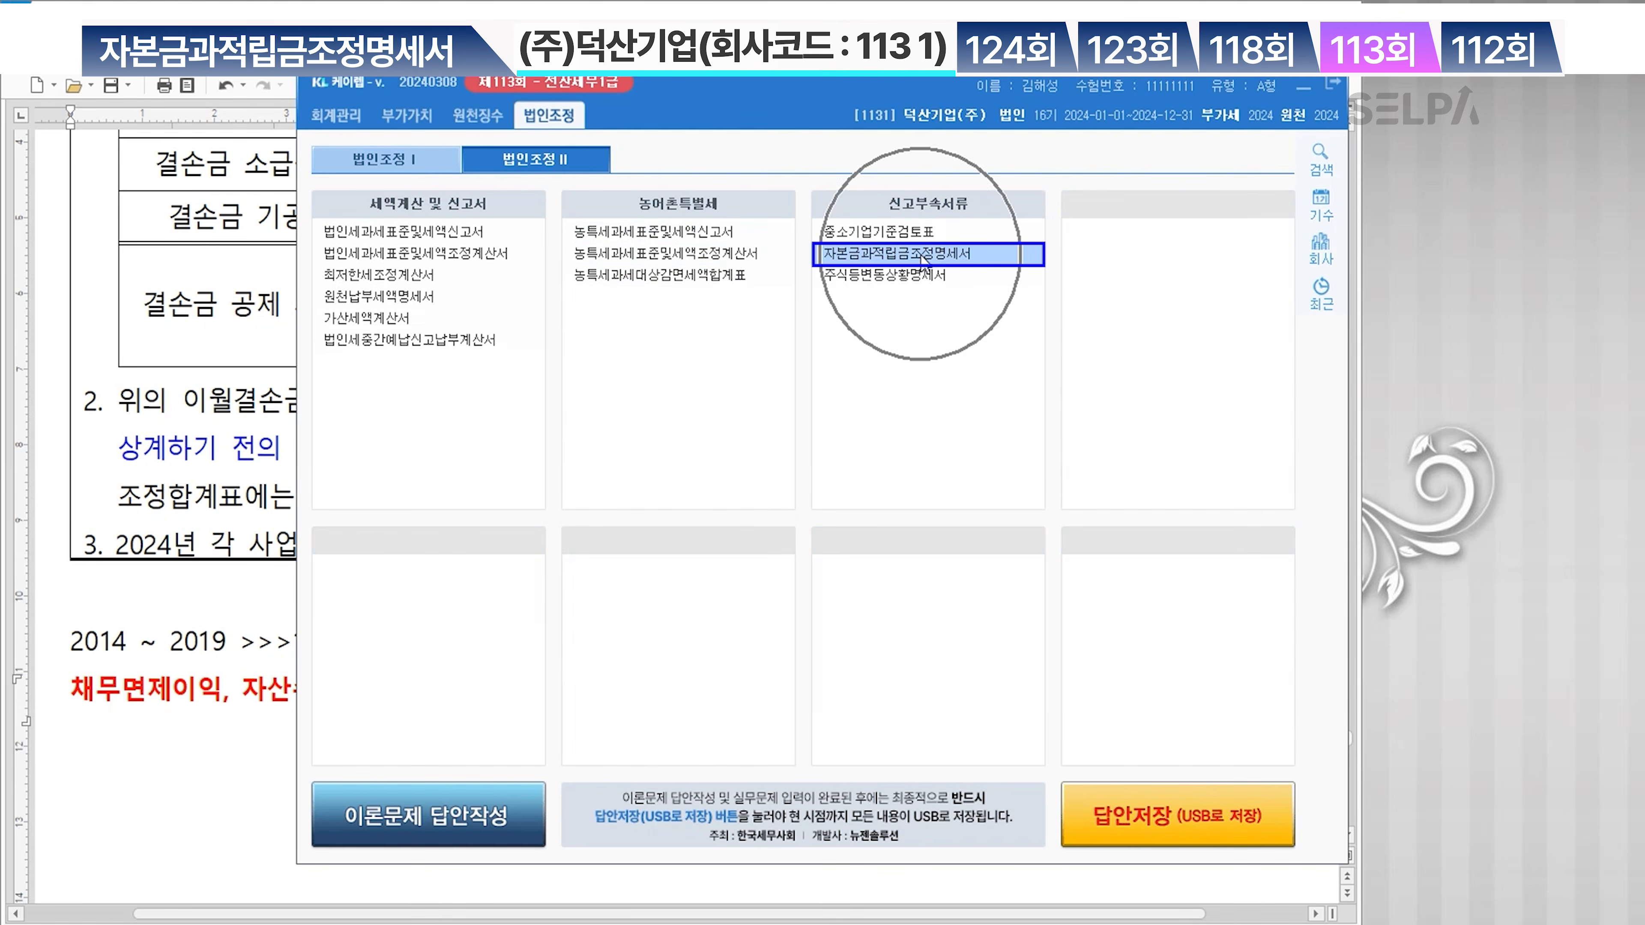
click(1303, 91)
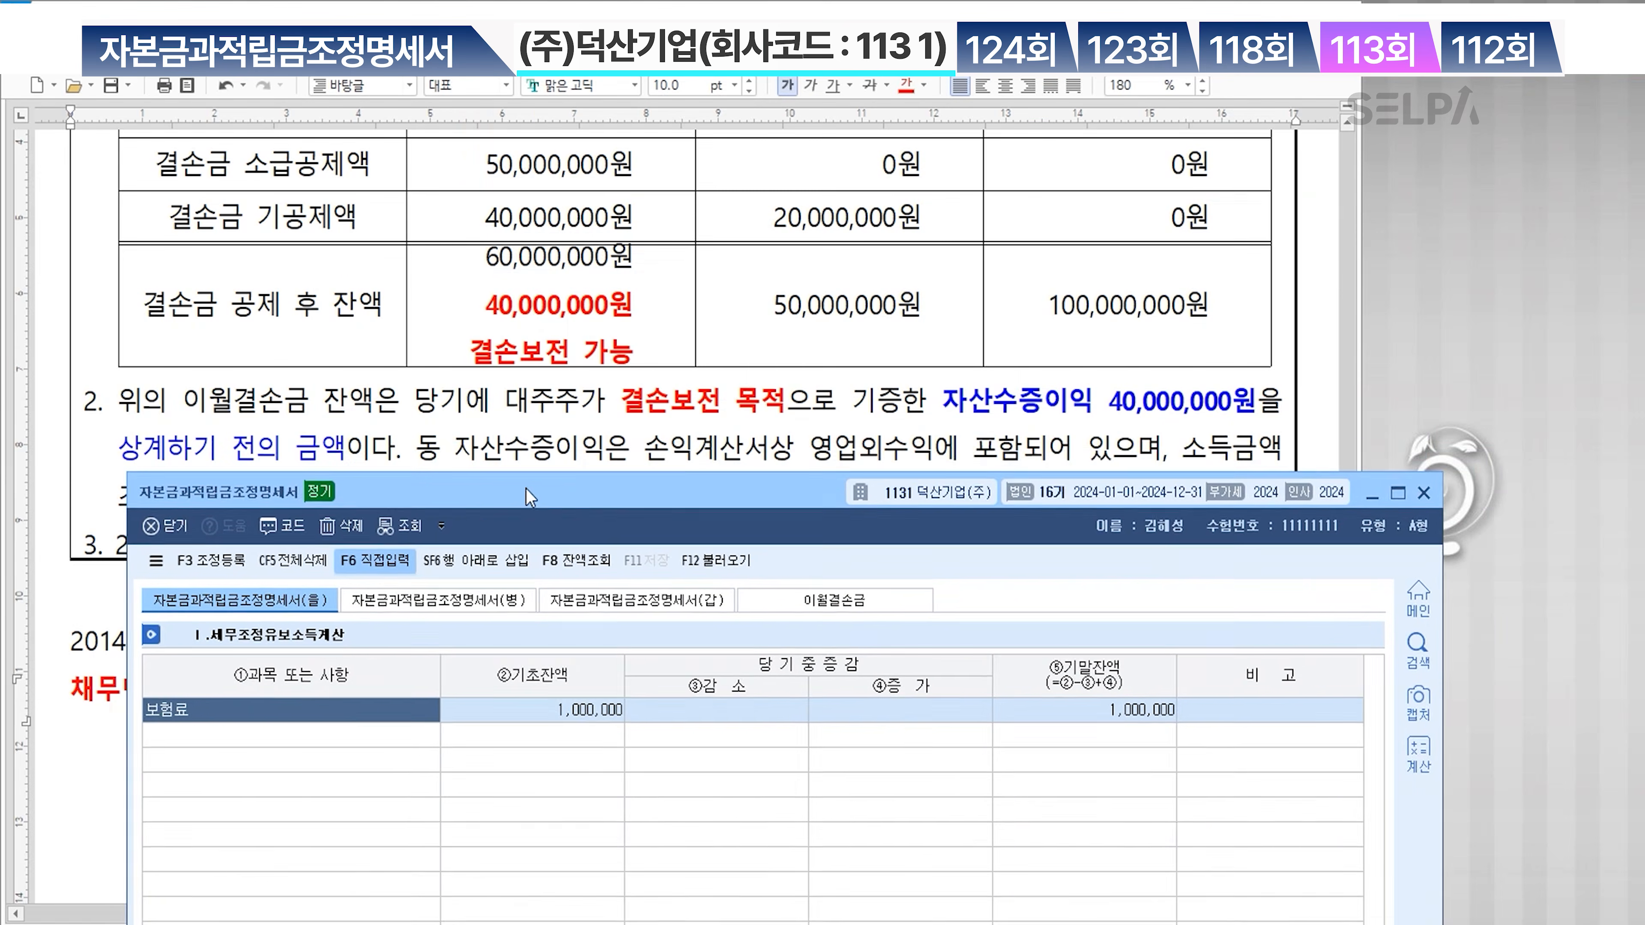
Show the 이월결손금 계산서 and place the form window so the problem's loss table stays readable above it
drag(527, 490, 508, 443)
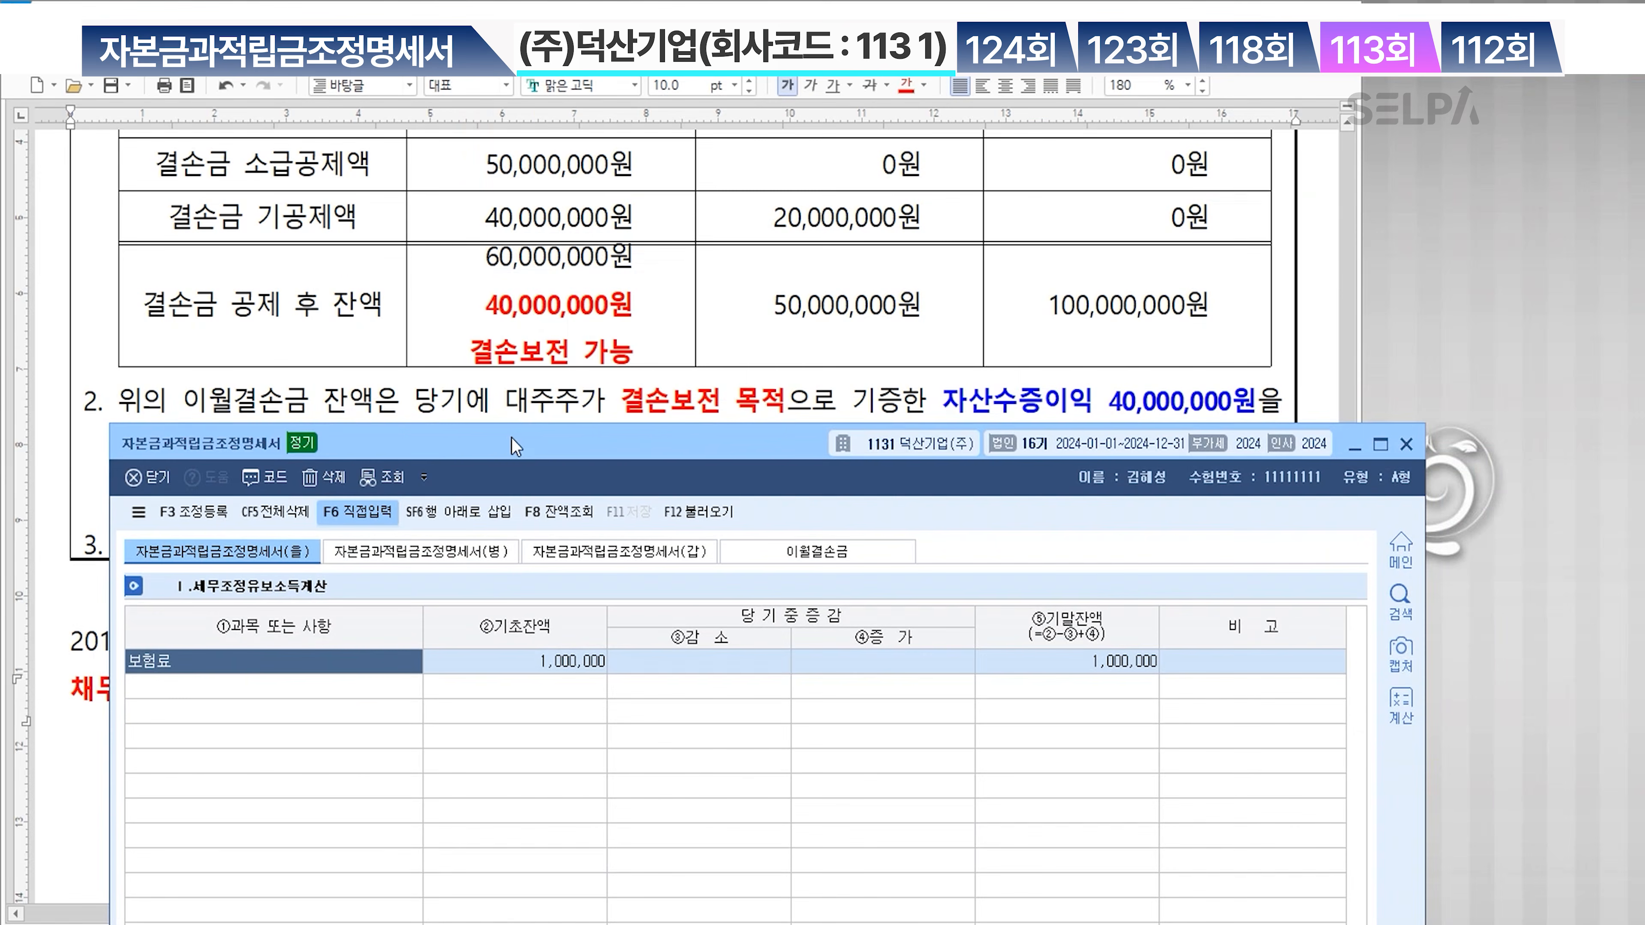
scroll(651, 338, up, 3)
click(837, 558)
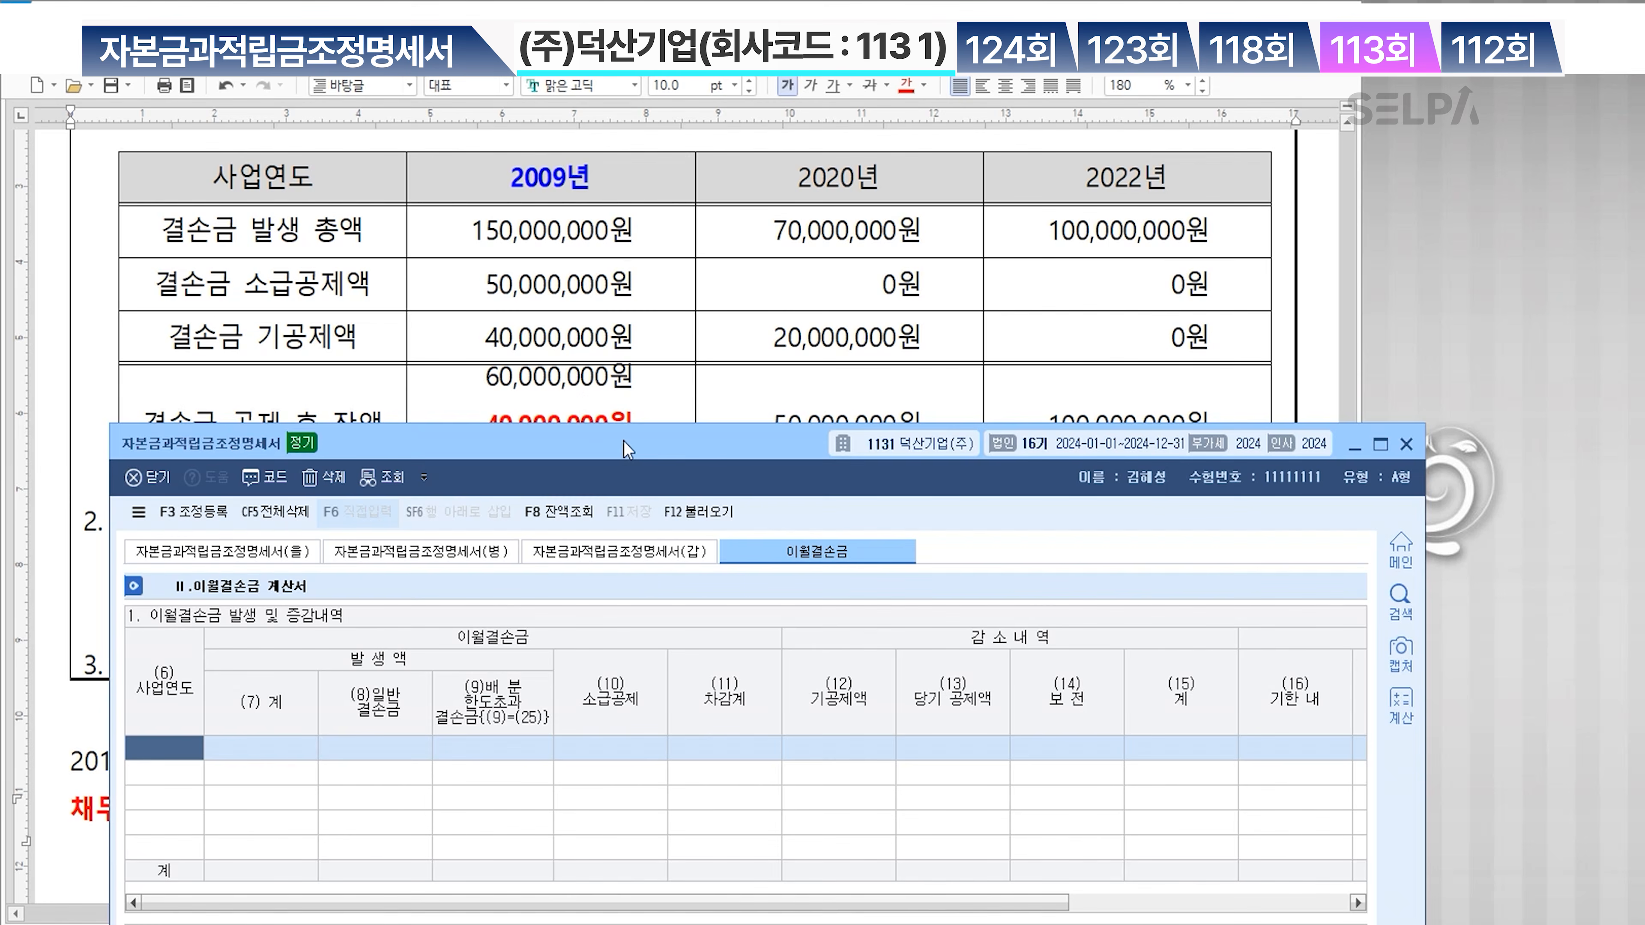
drag(623, 441, 619, 493)
Enter business year 2009-12-31 with a 일반결손금 of 150,000,000 in the first row of 이월결손금 발생 및 증감내역
text(2)
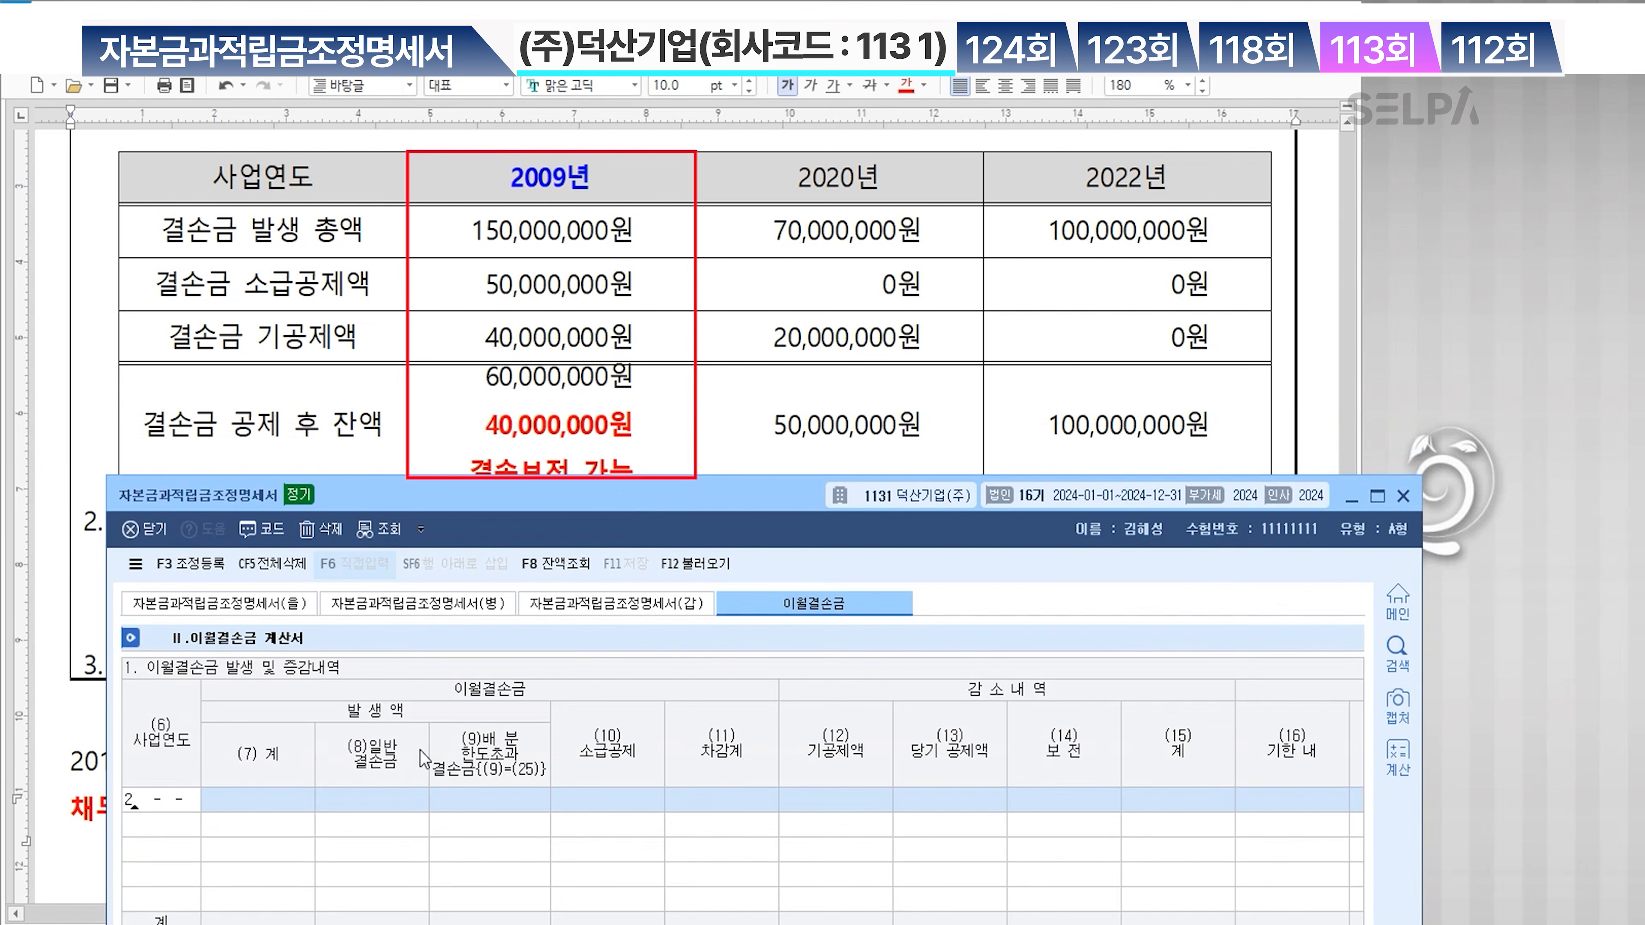
text(009-12-31)
key(Return)
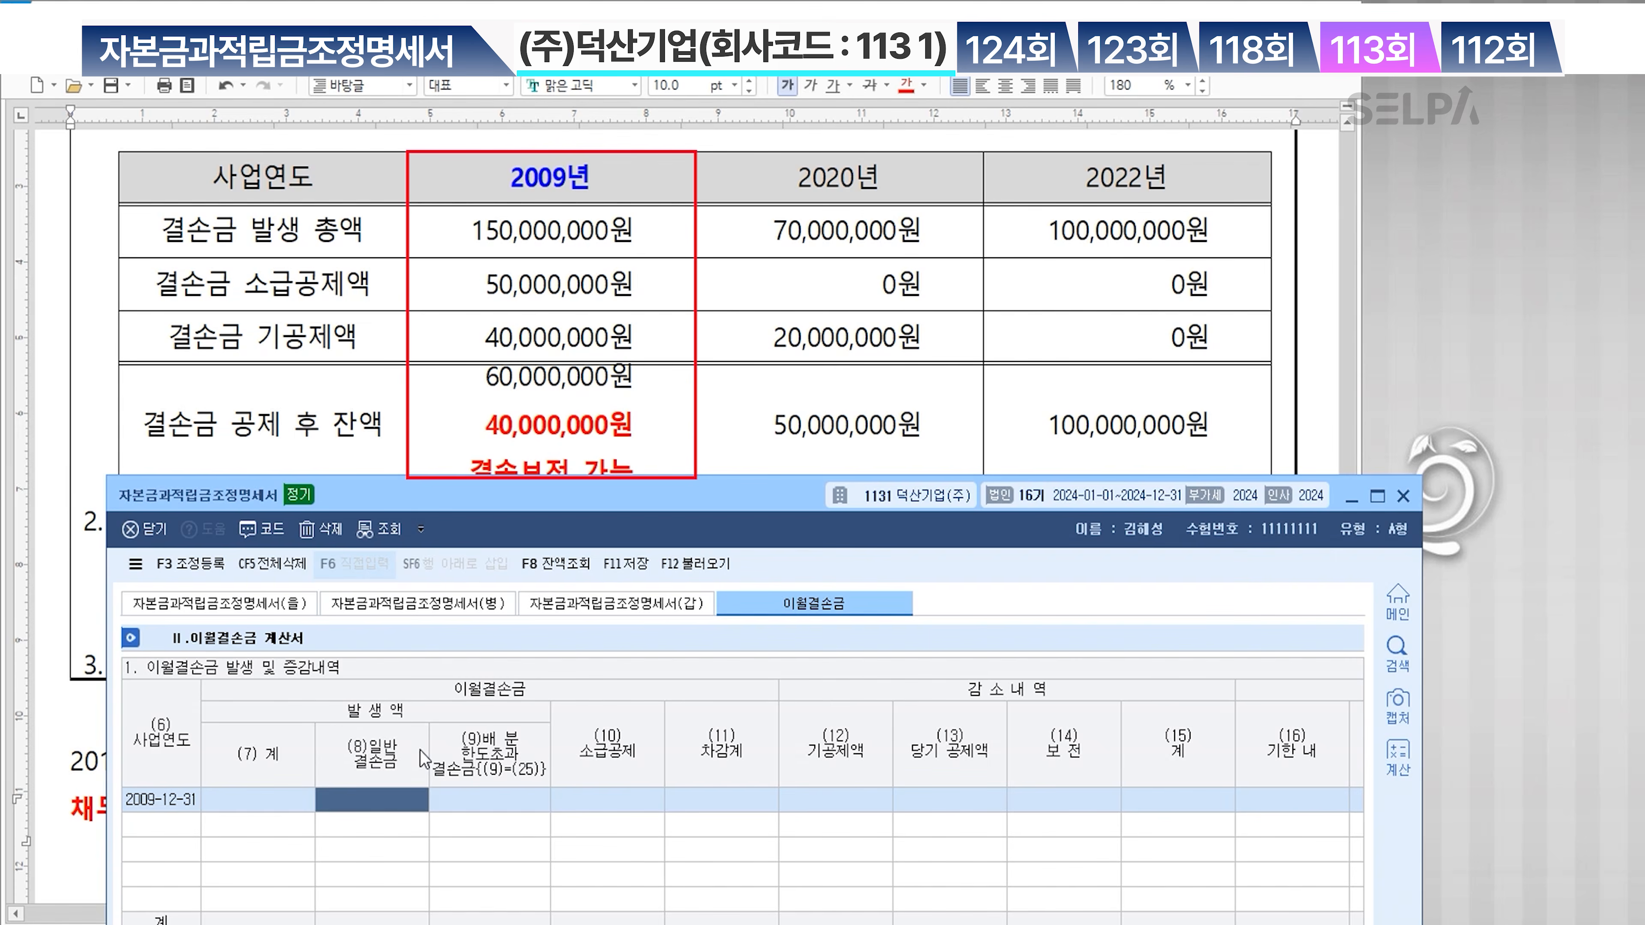
text(150000000)
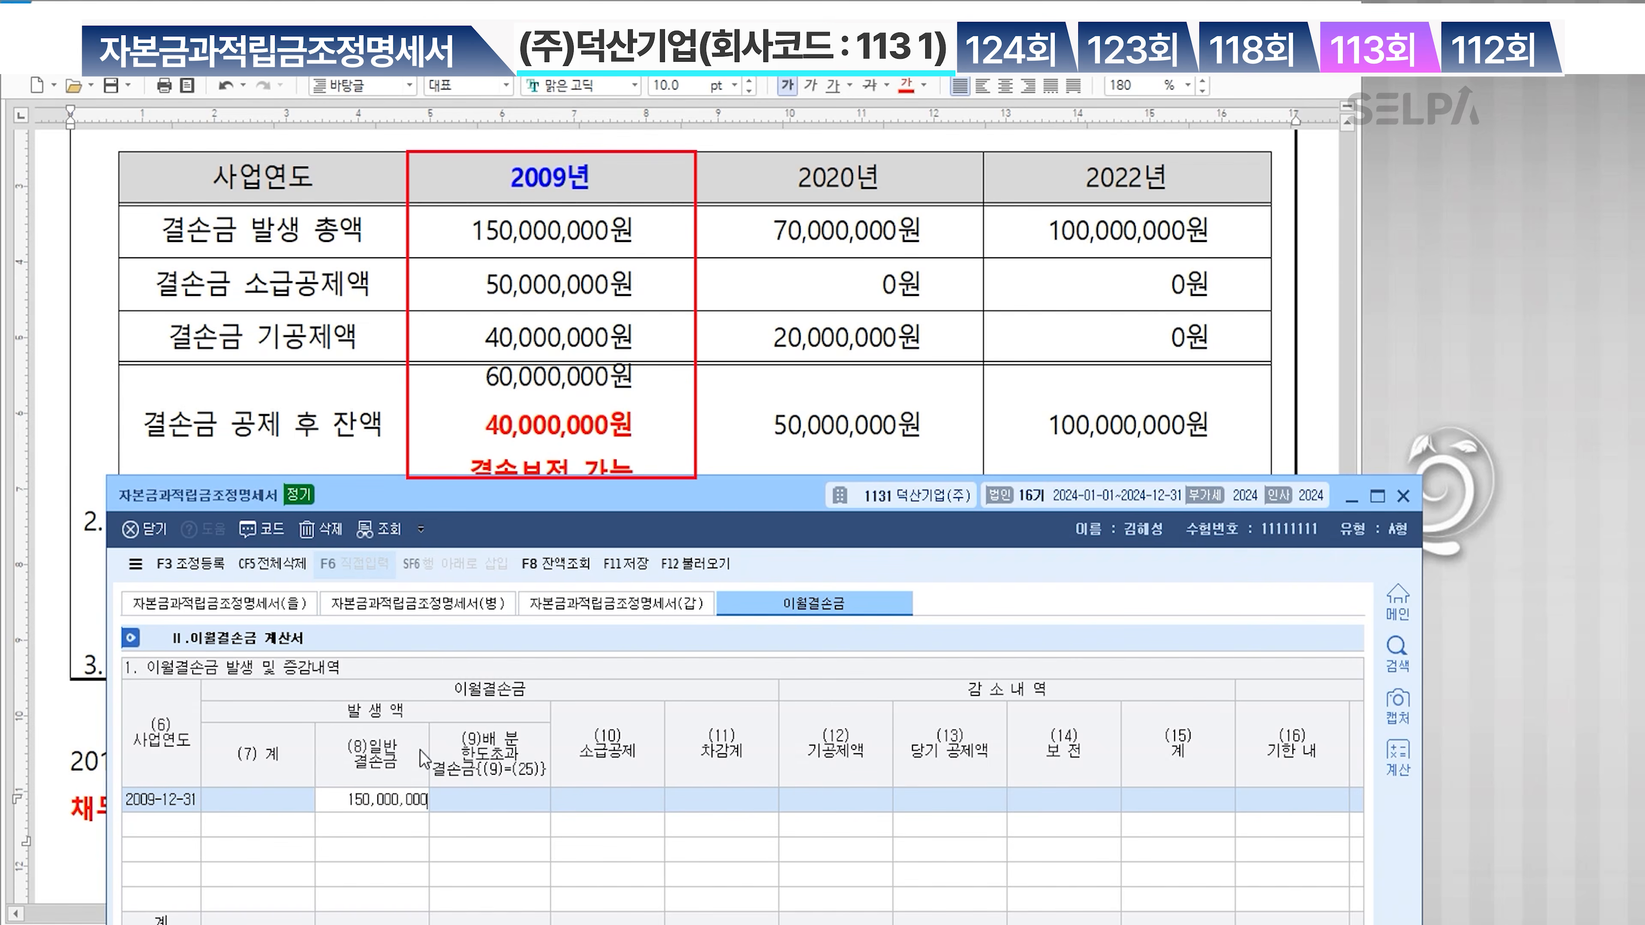
key(Return)
key(Return)
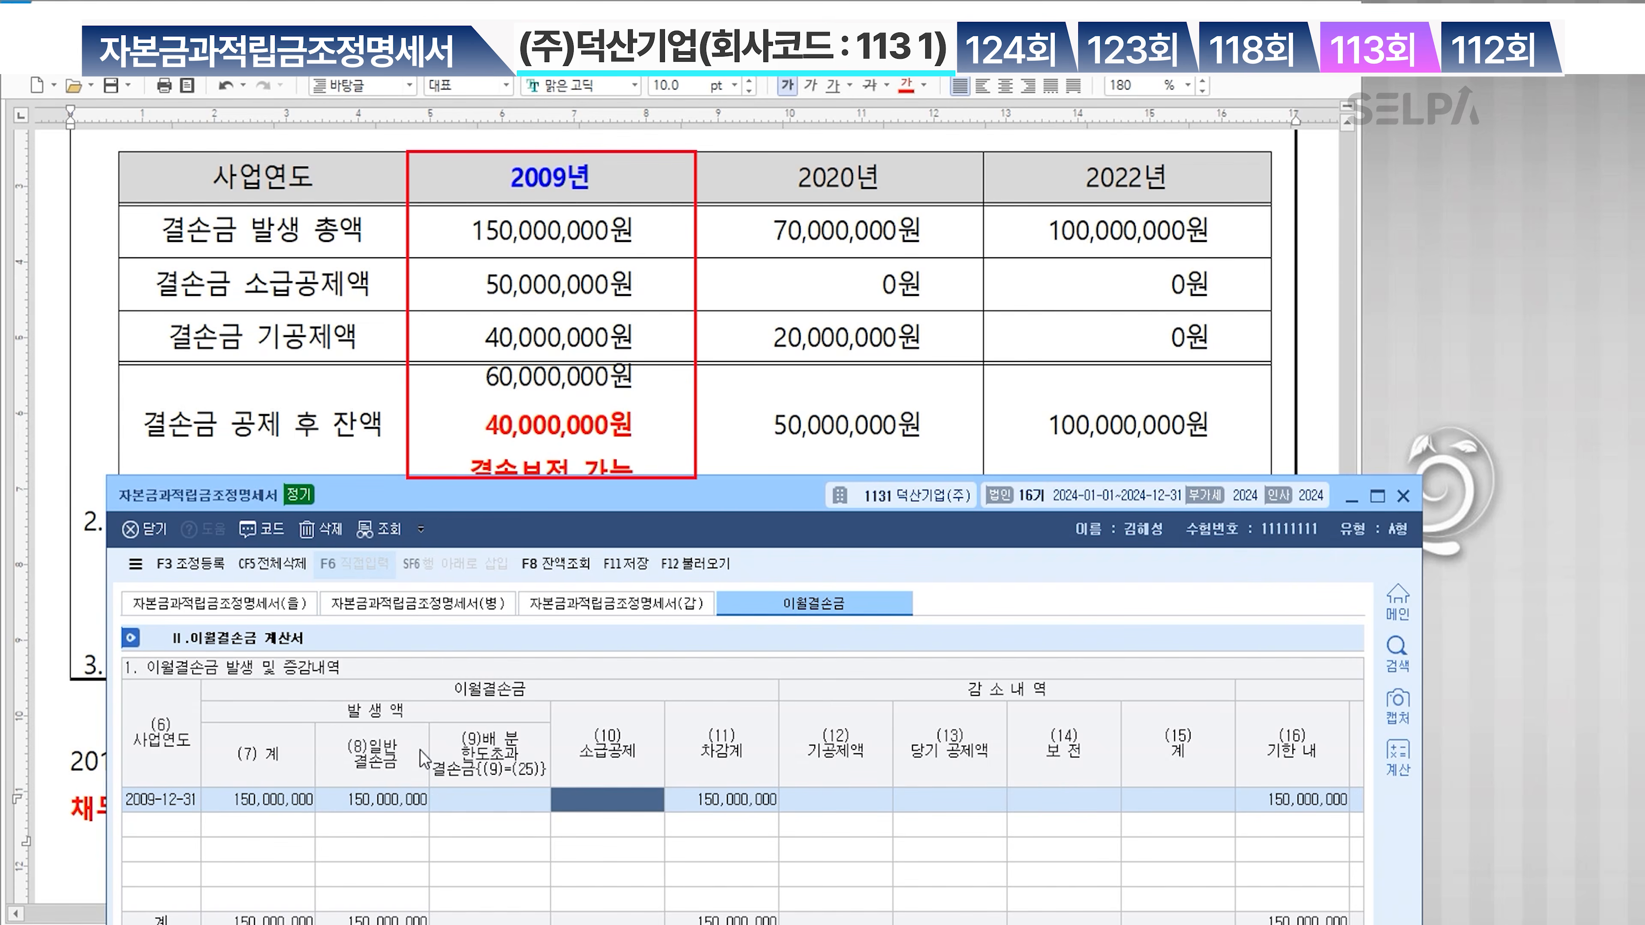
For the 2009-12-31 row, enter 소급공제 50,000,000, 기공제액 40,000,000 and 보전 40,000,000, leaving 당기 공제액 empty
text(50000000)
key(Return)
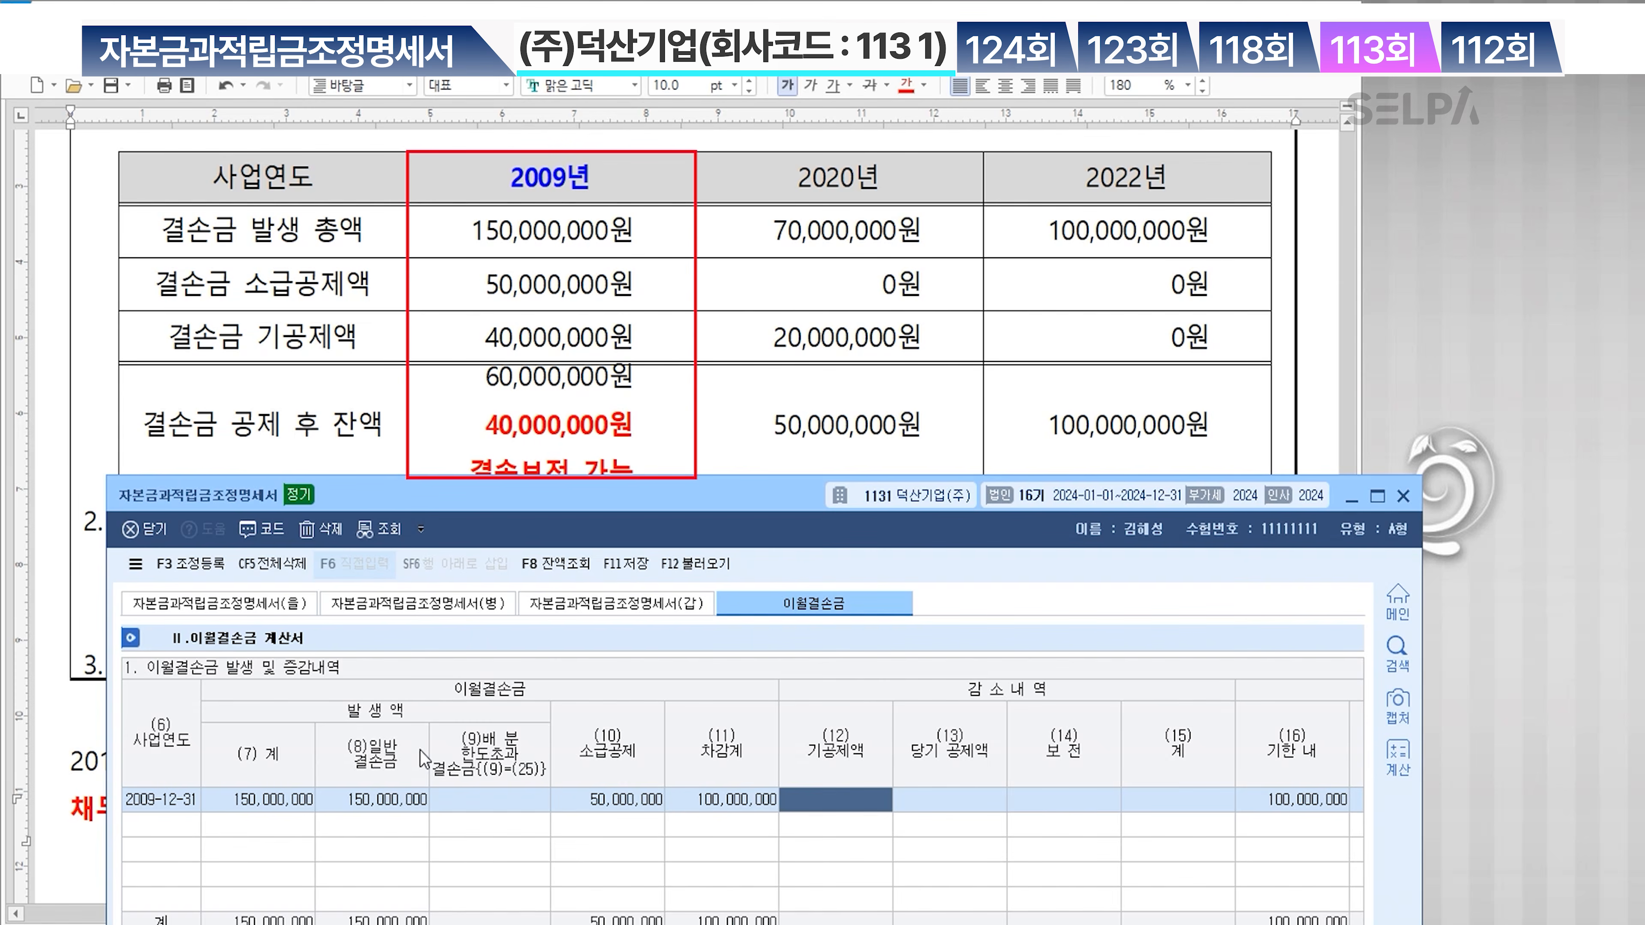
text(40000000)
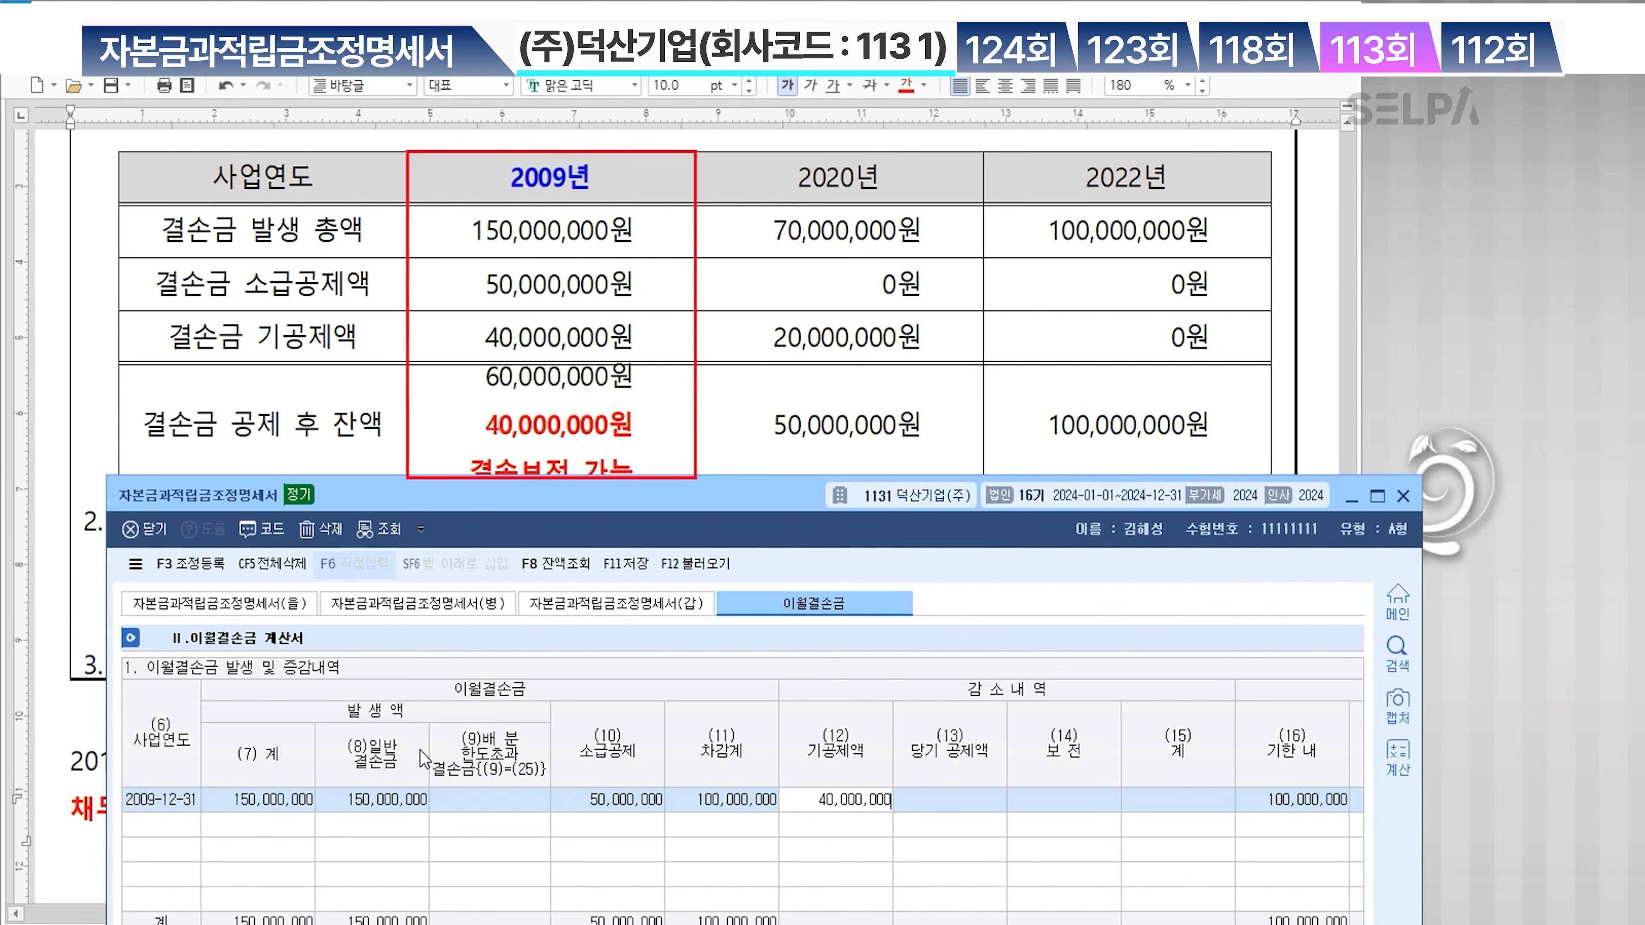
key(Return)
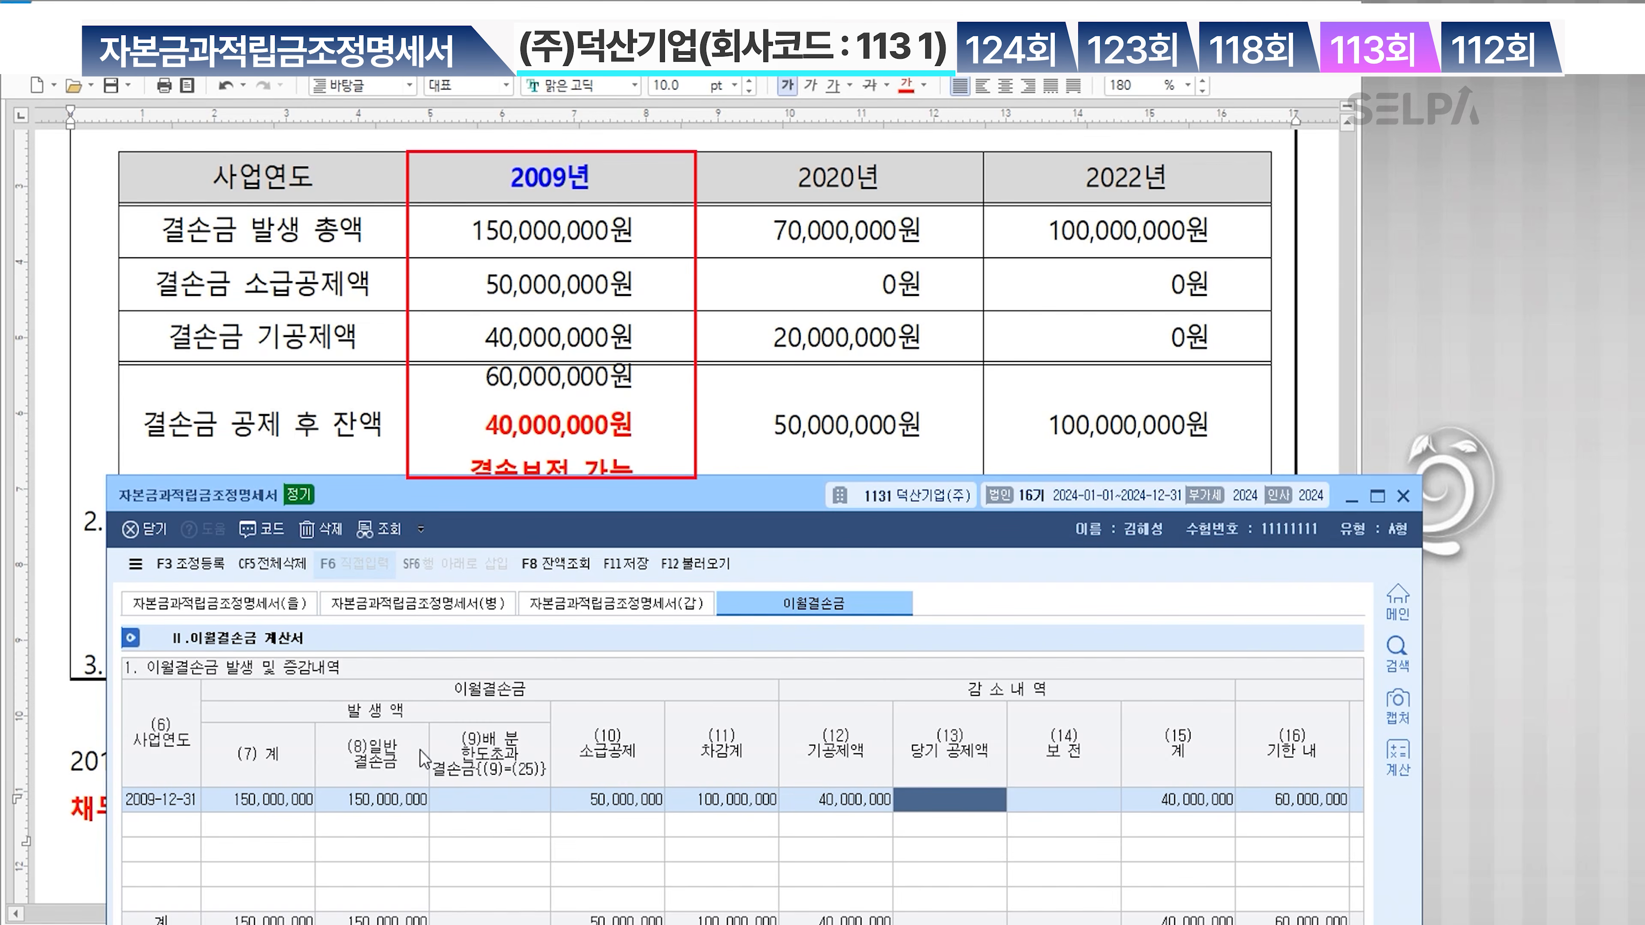
key(Return)
text(40000000)
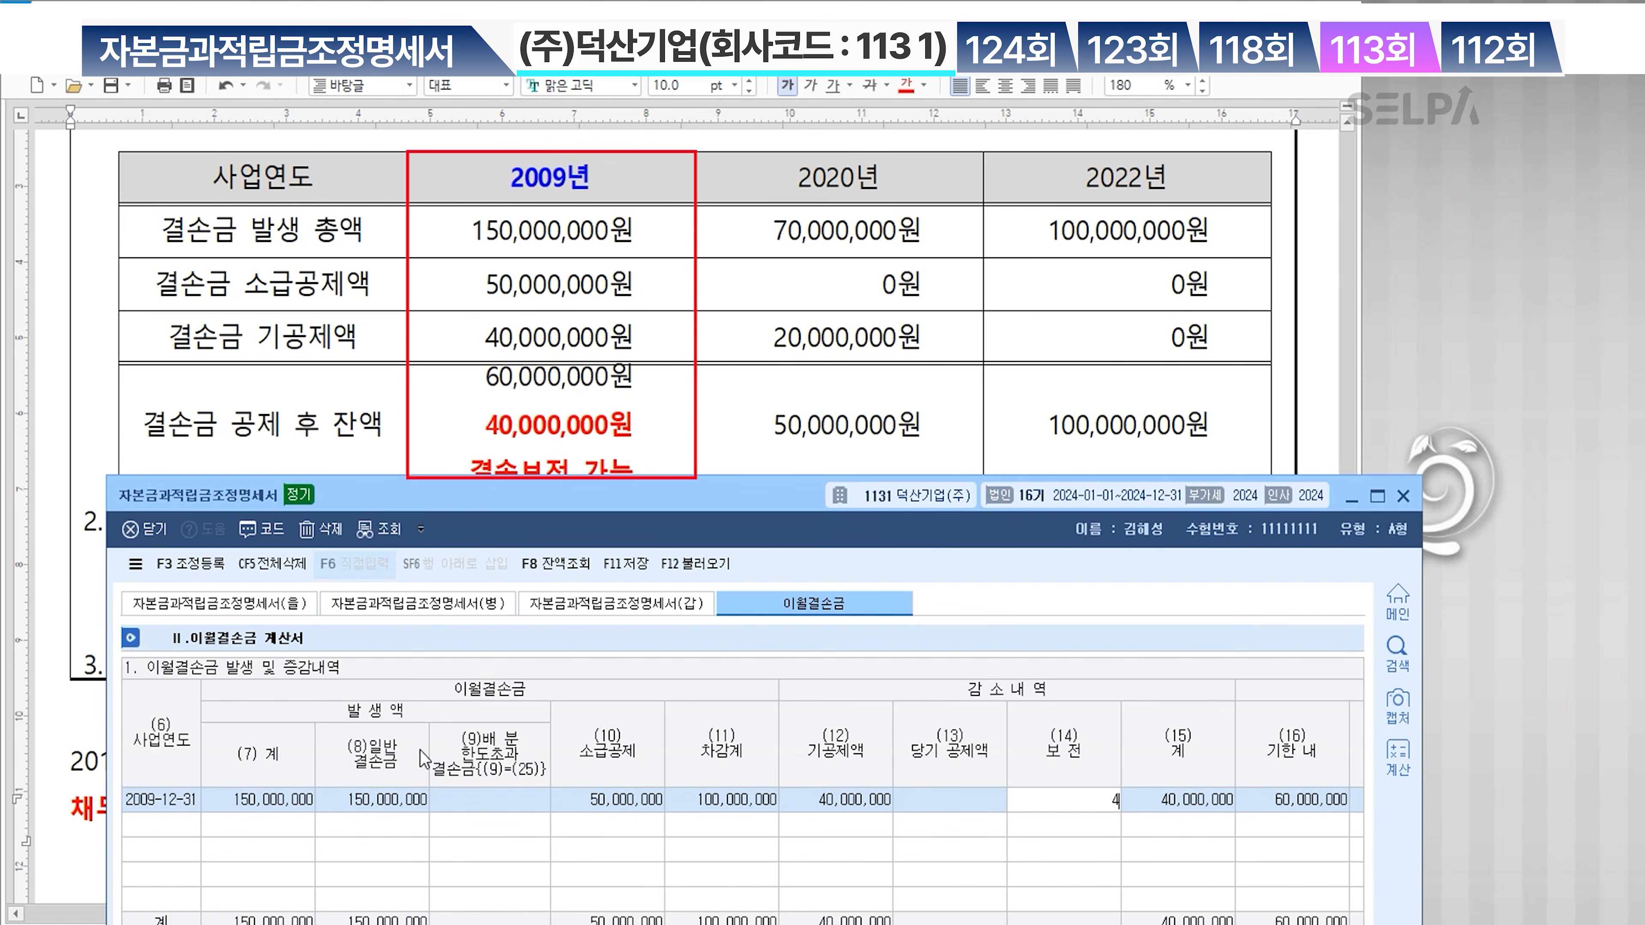
key(Return)
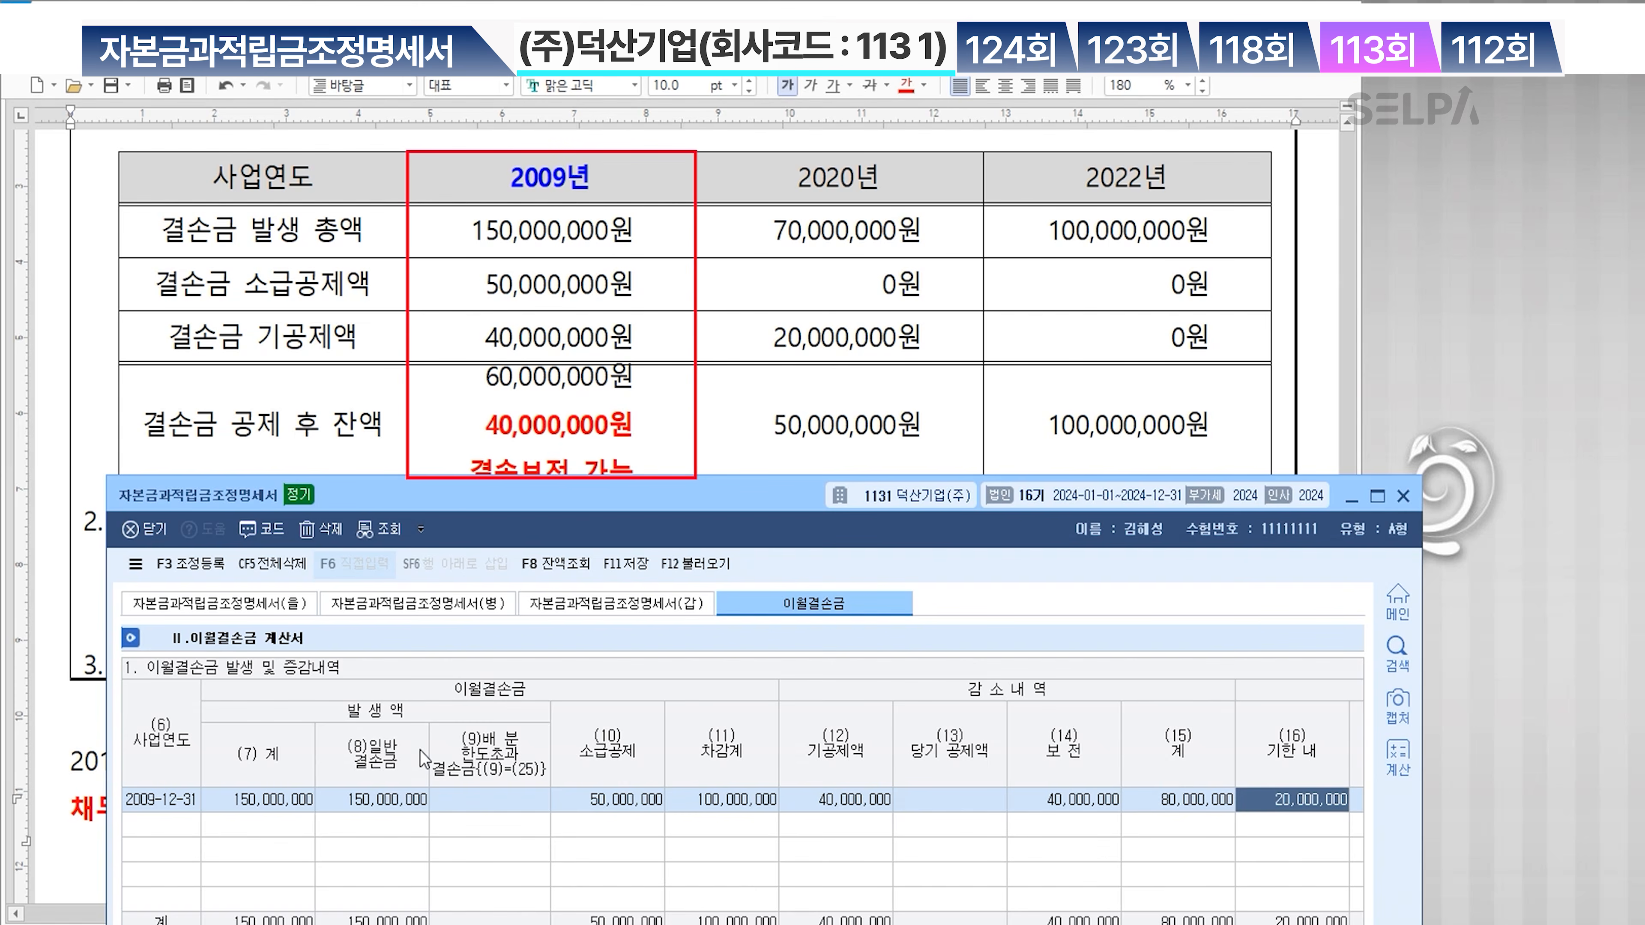
For the 2009-12-31 row, clear the 기한 내 balance so that the 20,000,000 is carried under 기한 경과
click(1378, 497)
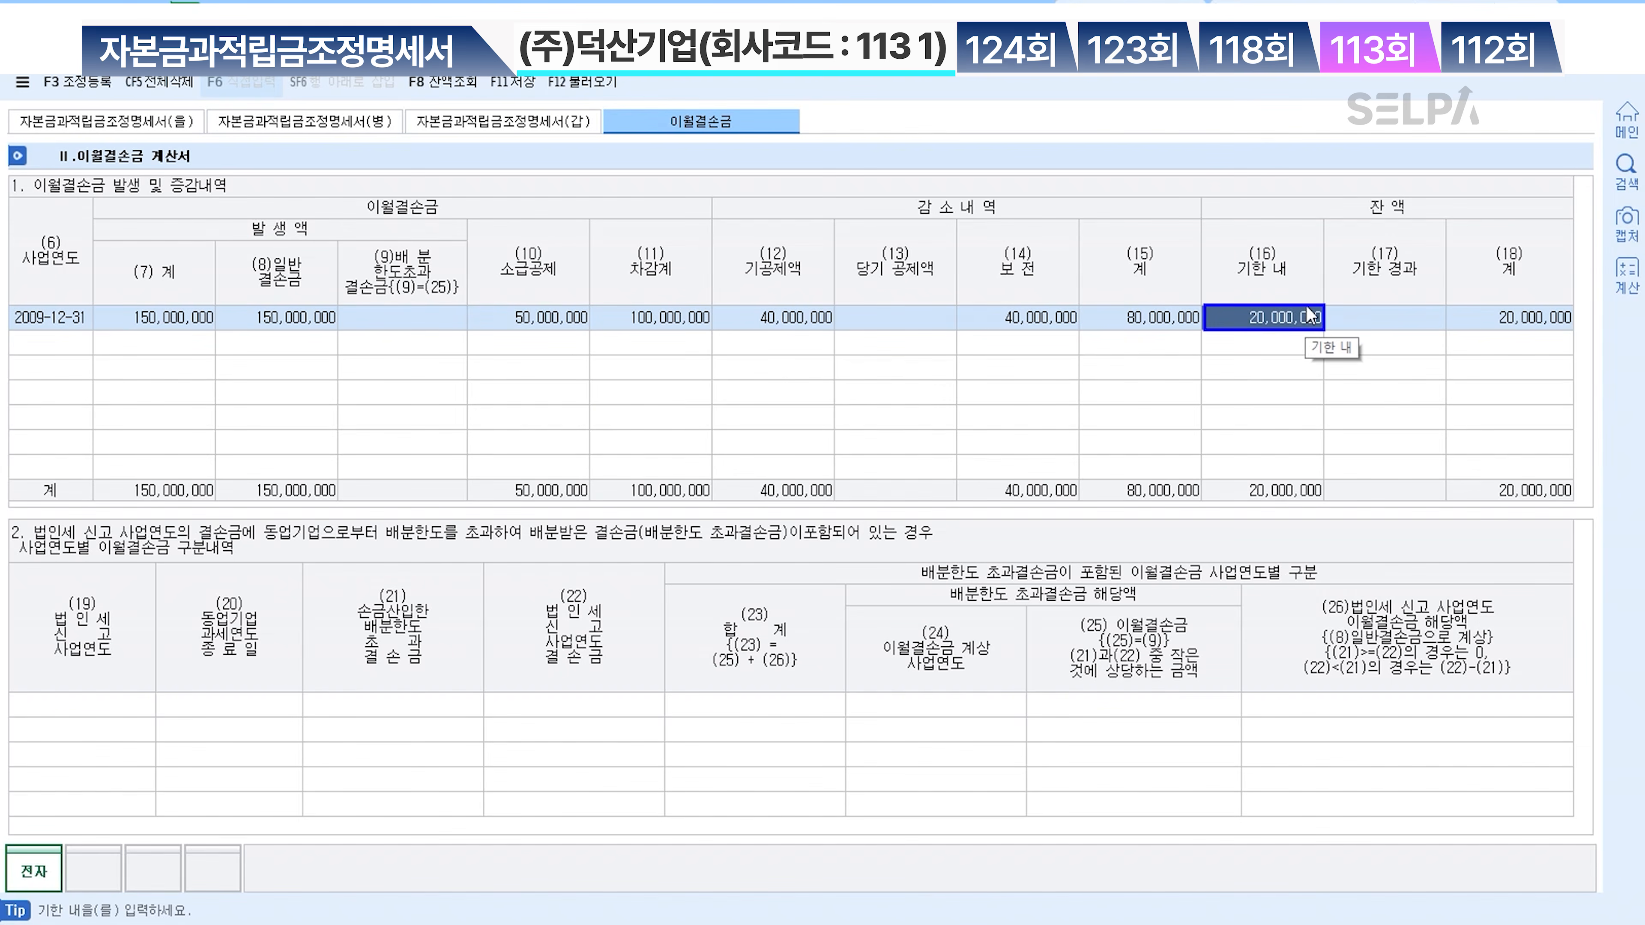
key(BackSpace)
key(Return)
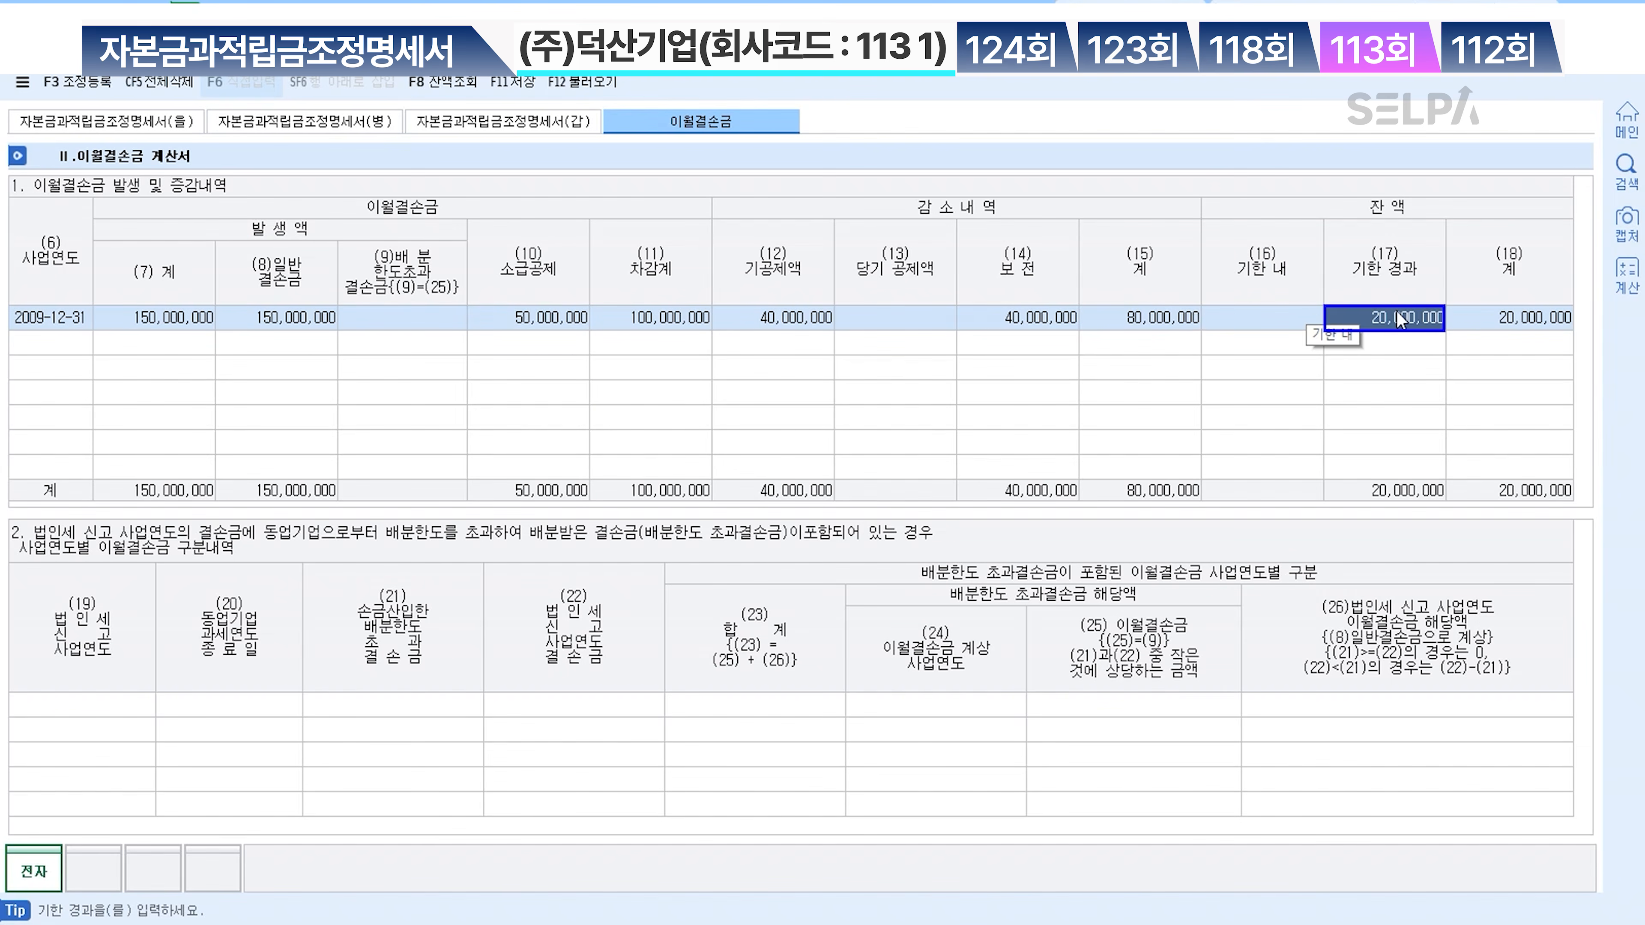
click(1298, 318)
click(1393, 324)
key(Return)
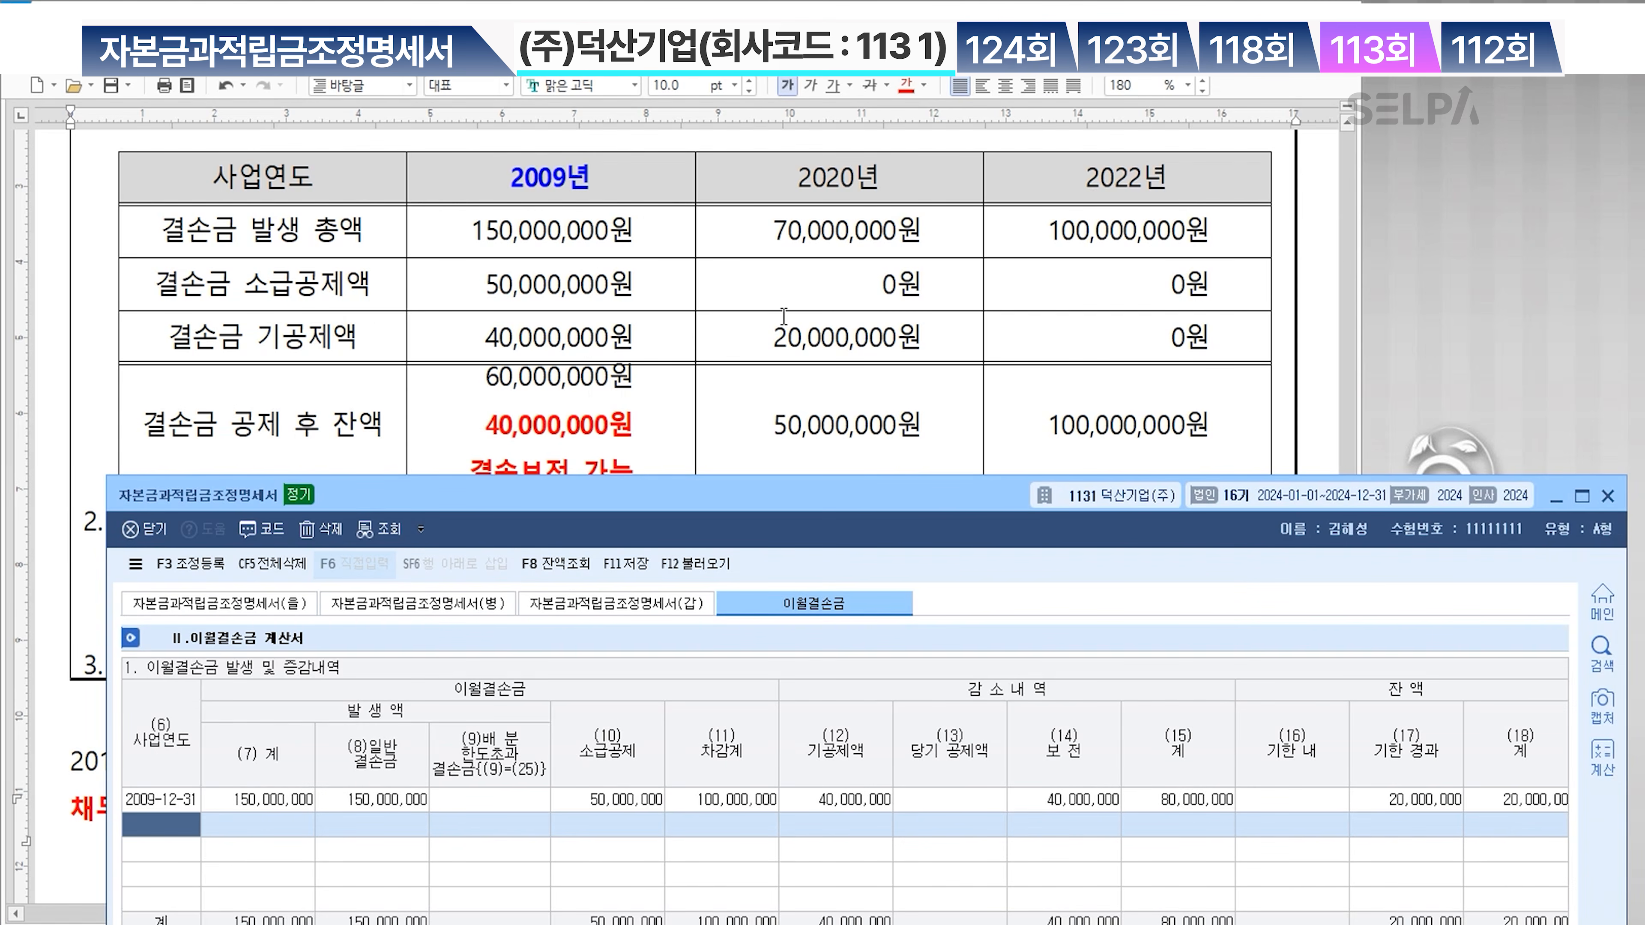
Add a 2020-12-31 row with 일반결손금 70,000,000 and 기공제액 20,000,000, leaving 소급공제 empty
text(20)
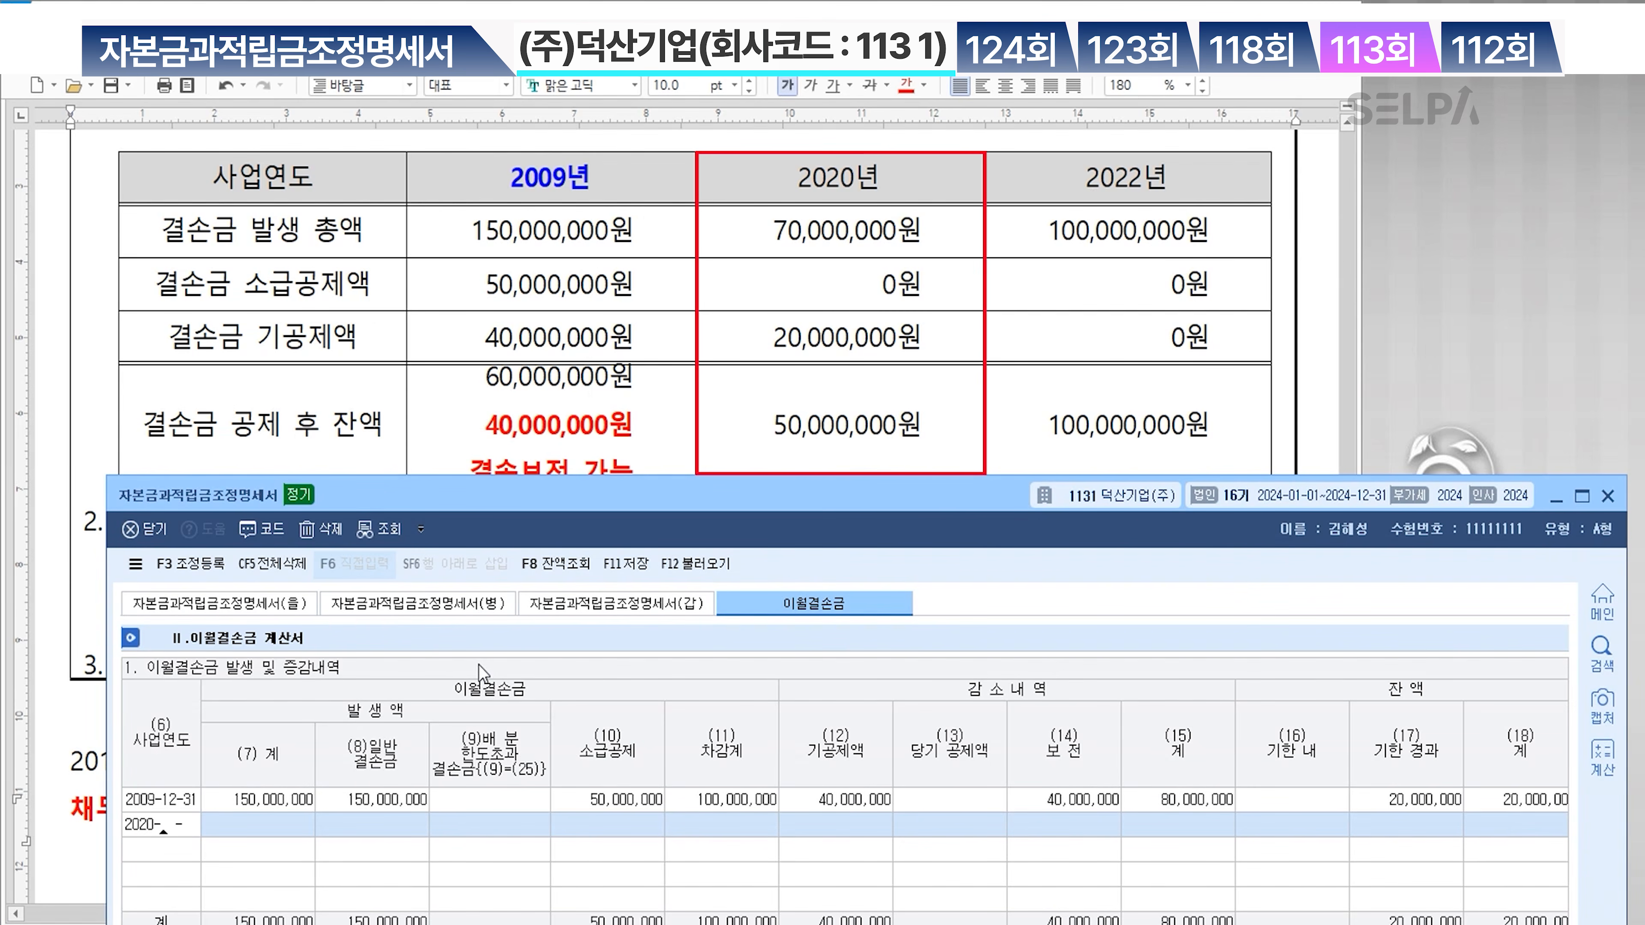
text(20-12-31)
key(Return)
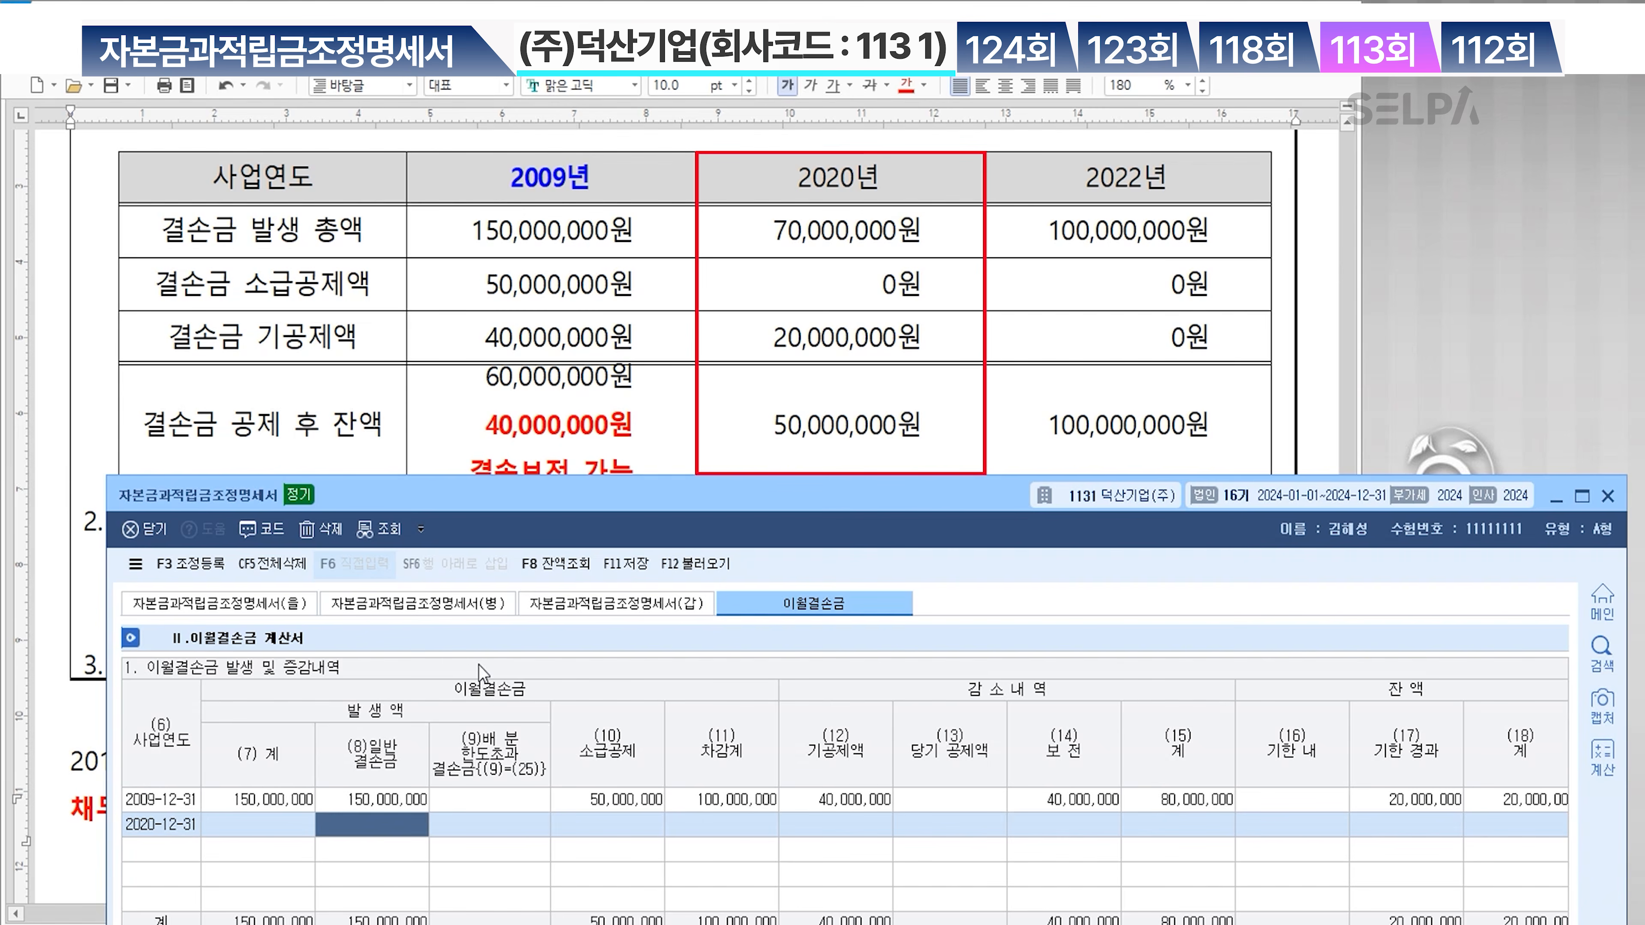
text(70000000)
key(Return)
key(Return)
key(Return)
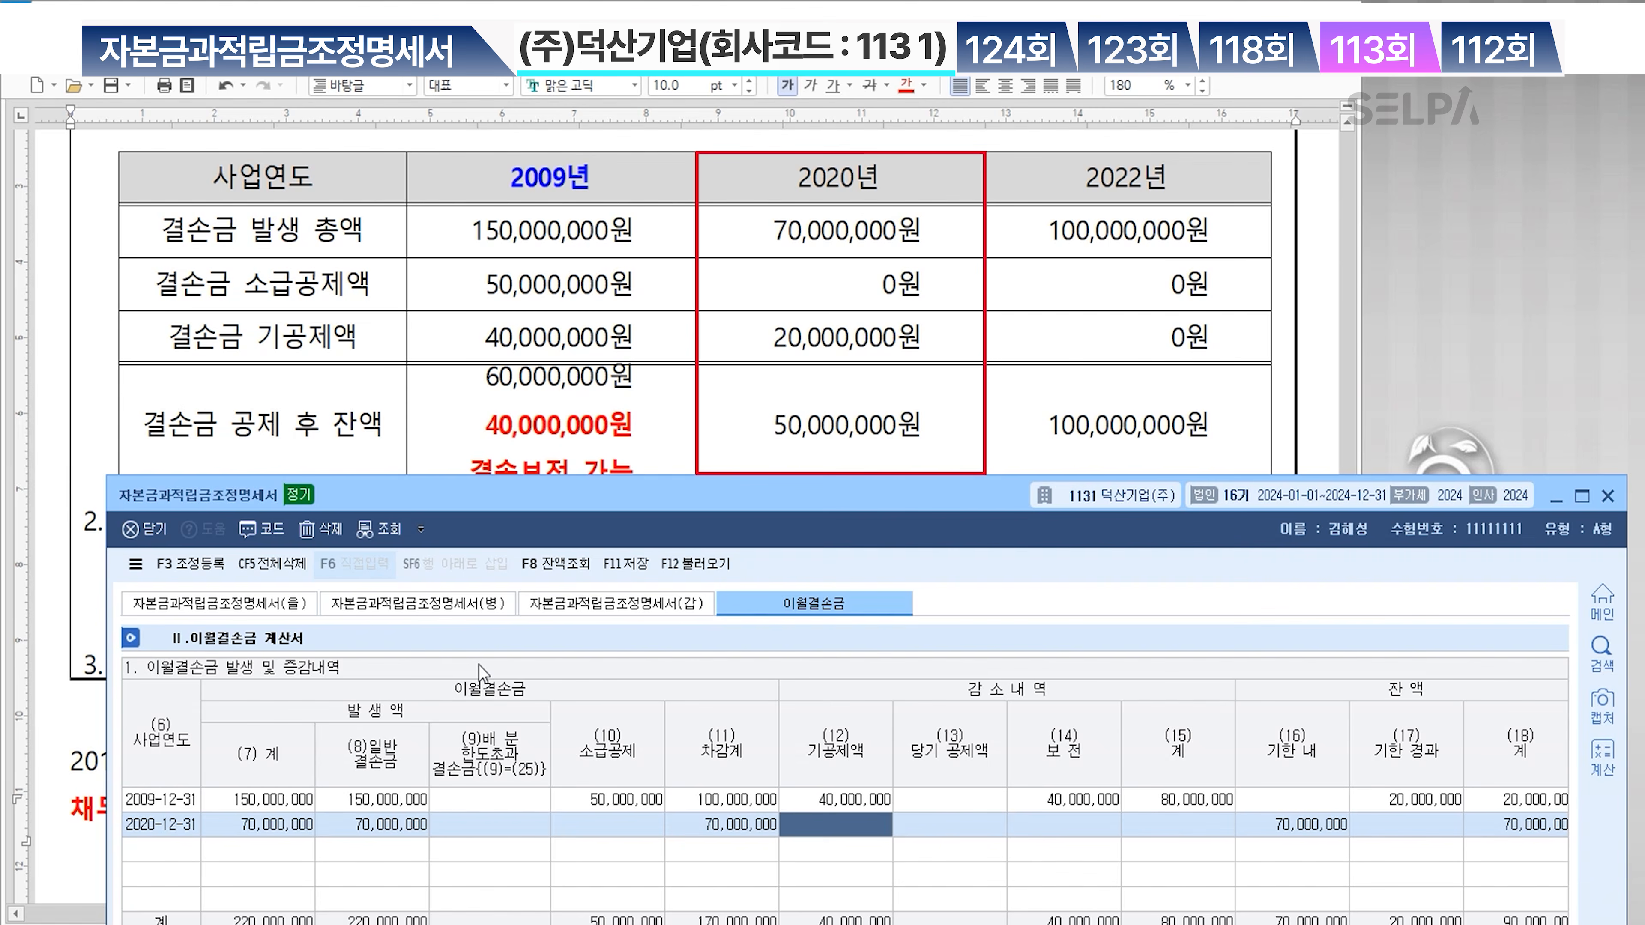
text(20000000)
key(Return)
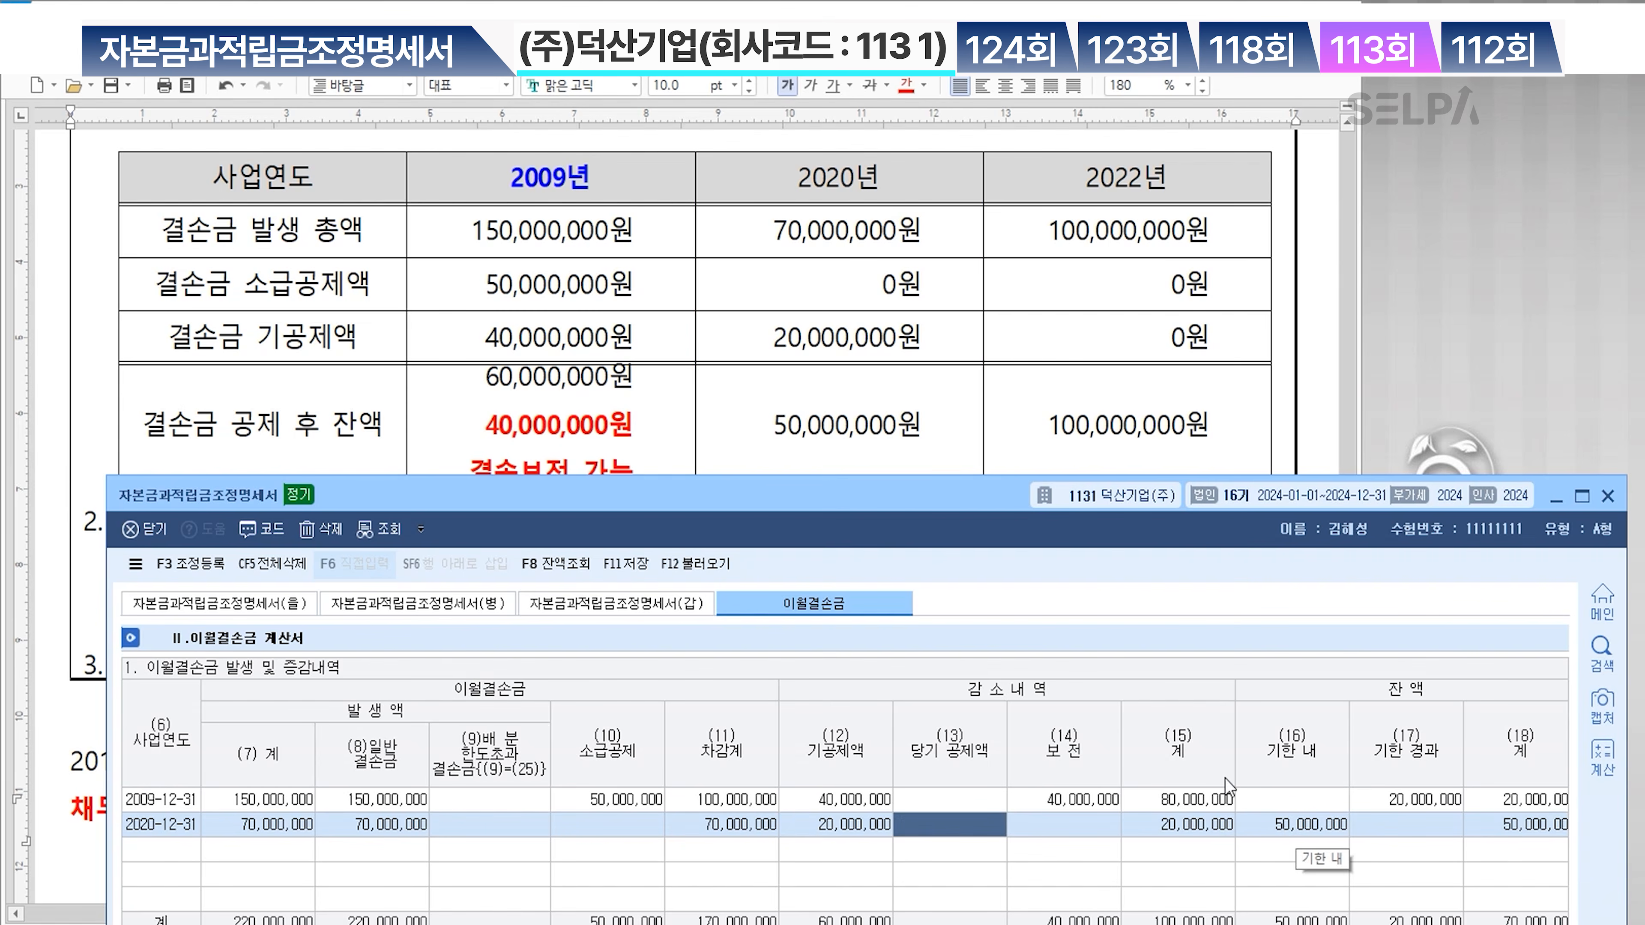
In the problem document, make item 3, 2024년 각 사업연도 소득금액 : 250,000,000원, red and bold
click(116, 664)
drag(116, 664, 661, 671)
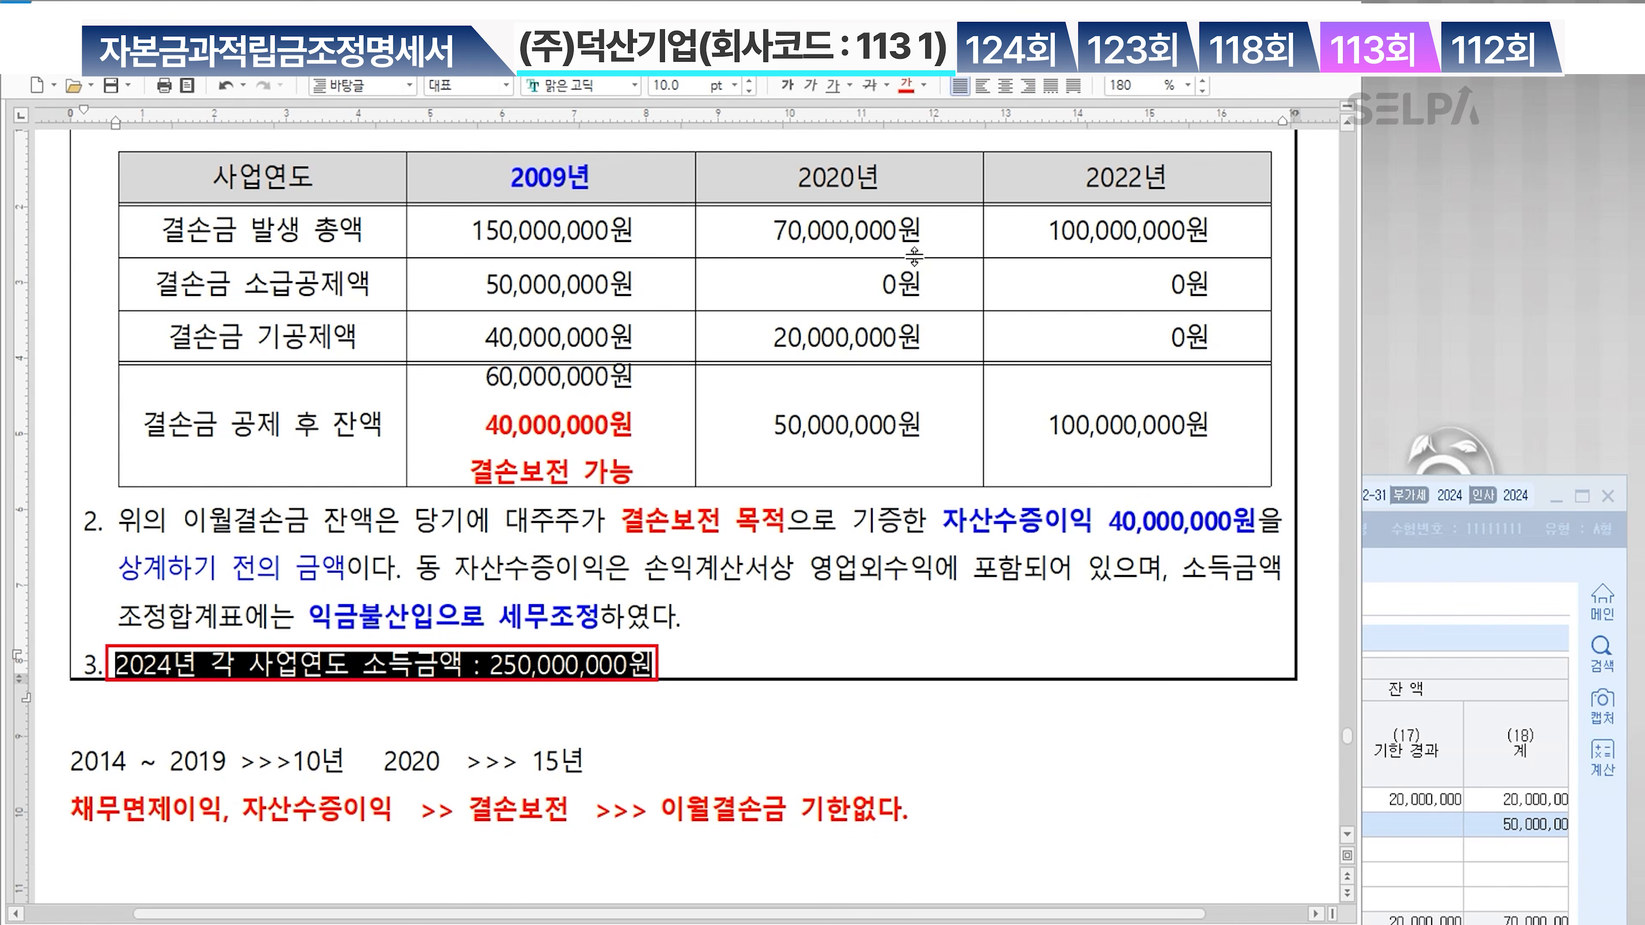
click(907, 86)
click(790, 89)
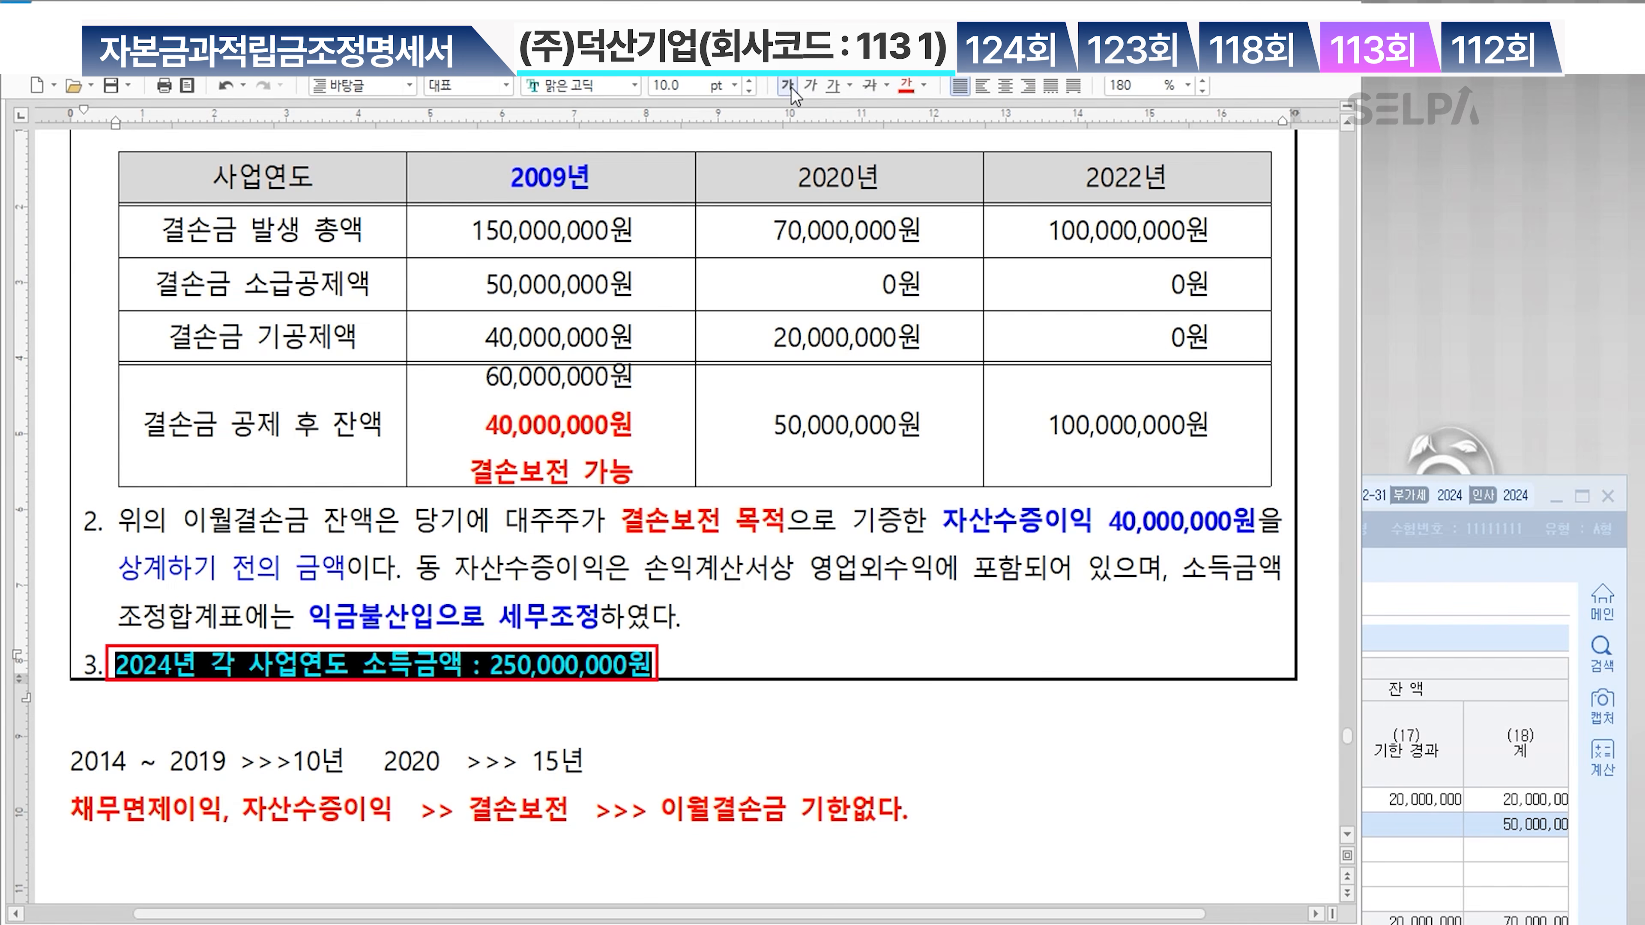
click(698, 637)
Return to the KcLep form and enter 당기 공제액 50,000,000 for the 2020-12-31 row
click(1522, 687)
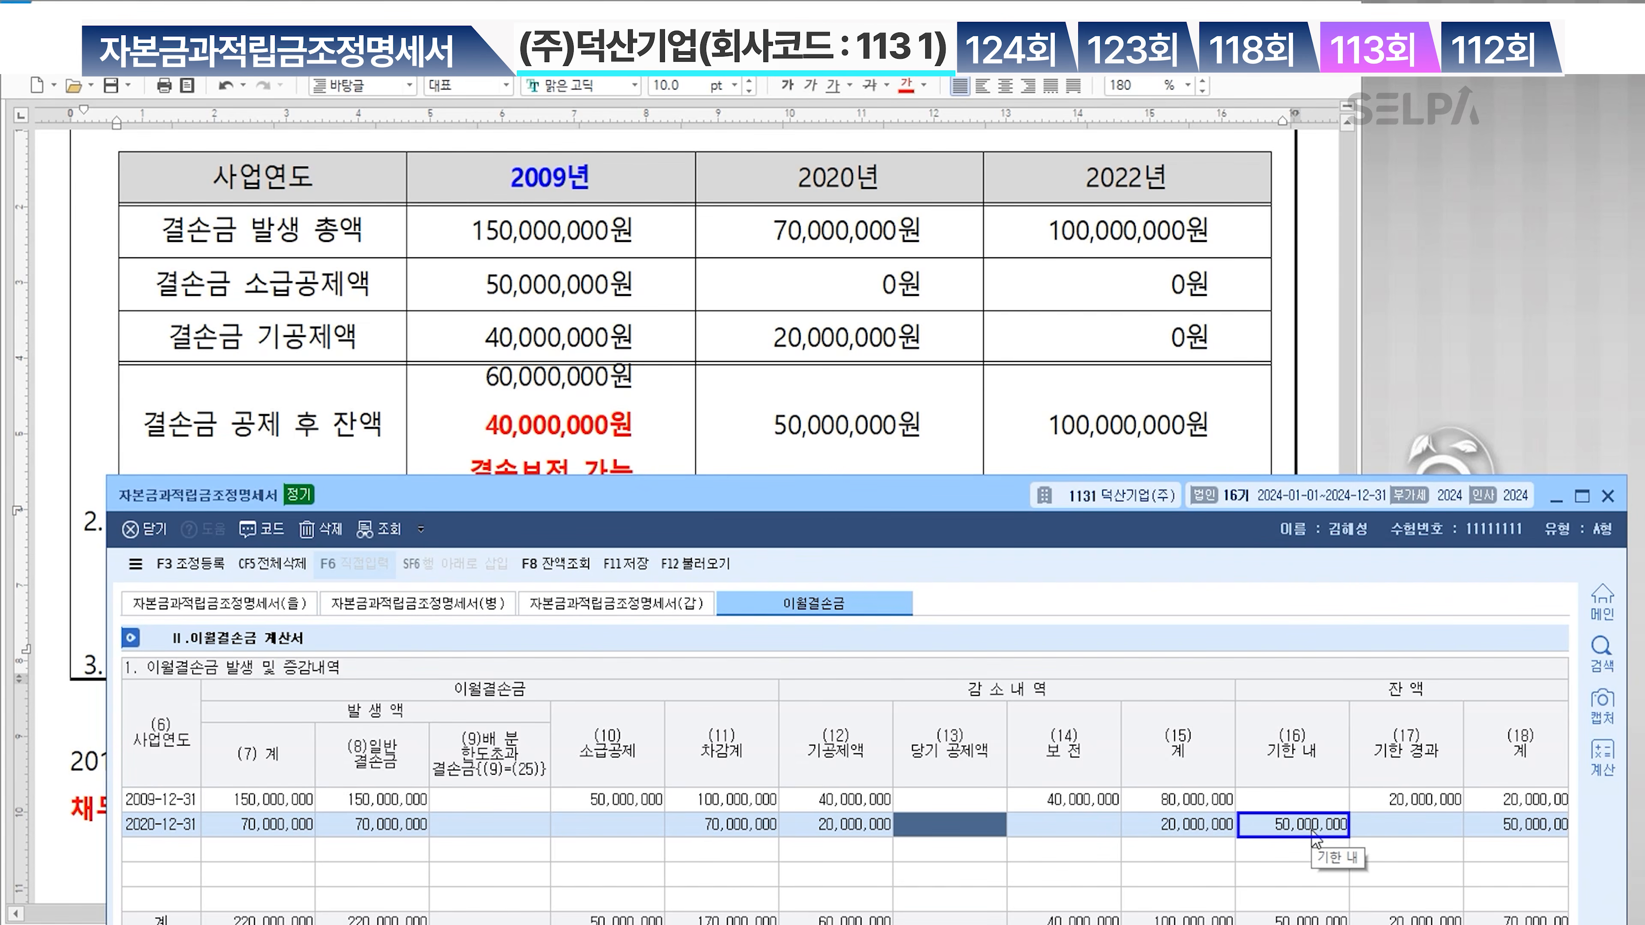
text(50000000)
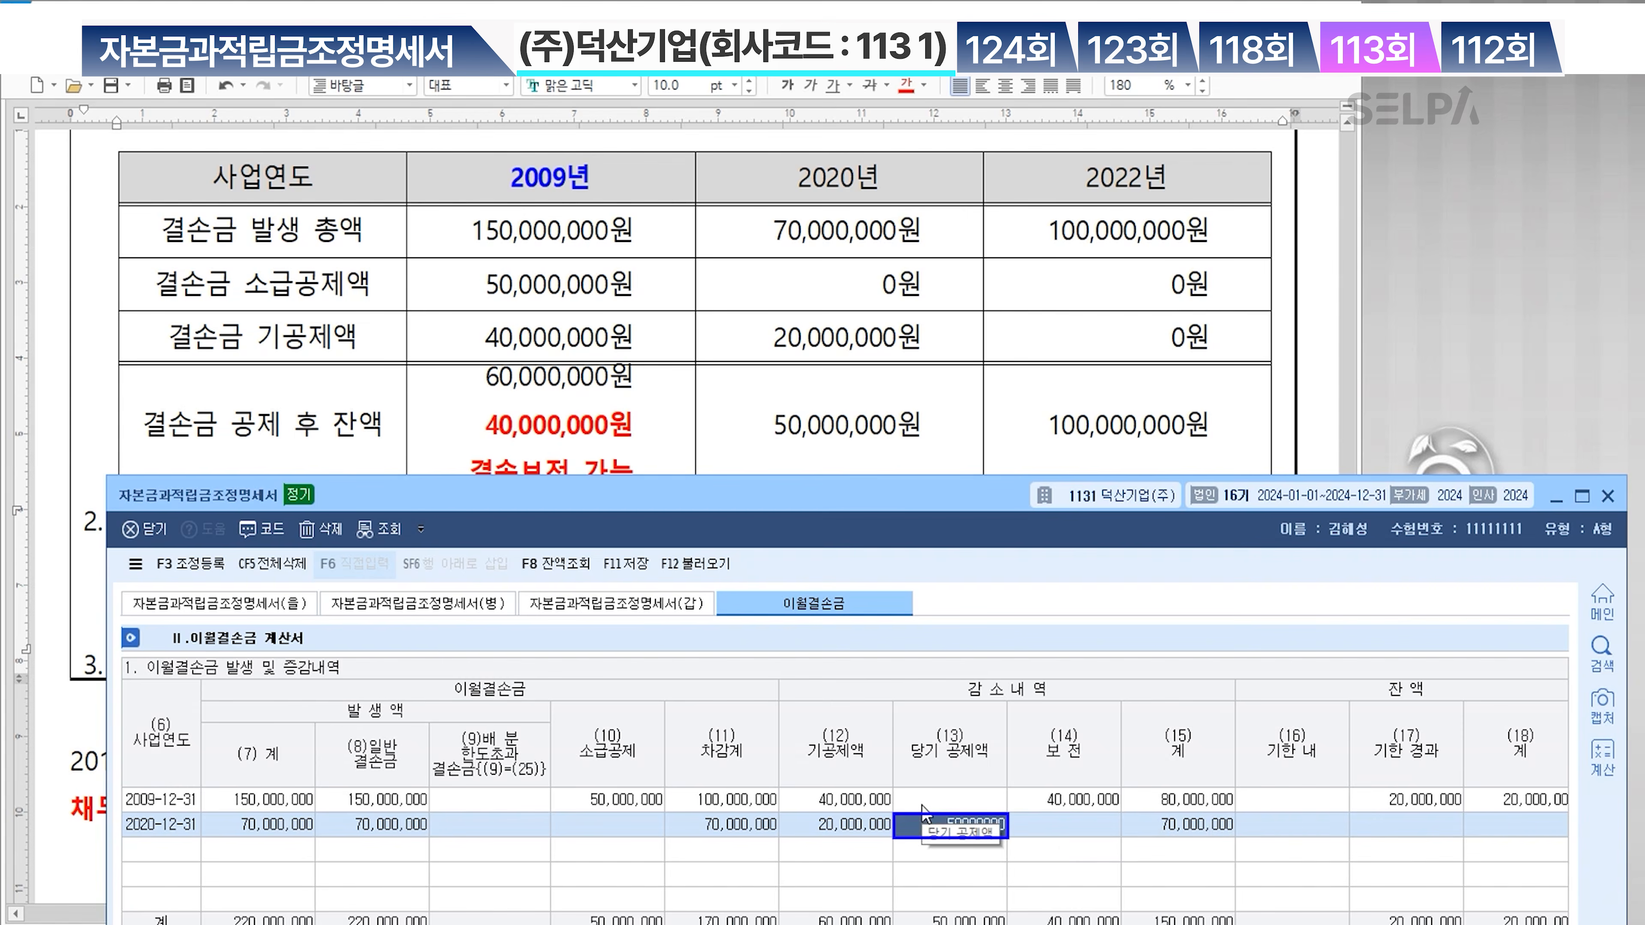
key(Return)
Add a 2022-12-31 row with 일반결손금 100,000,000, leaving 소급공제 empty
click(190, 858)
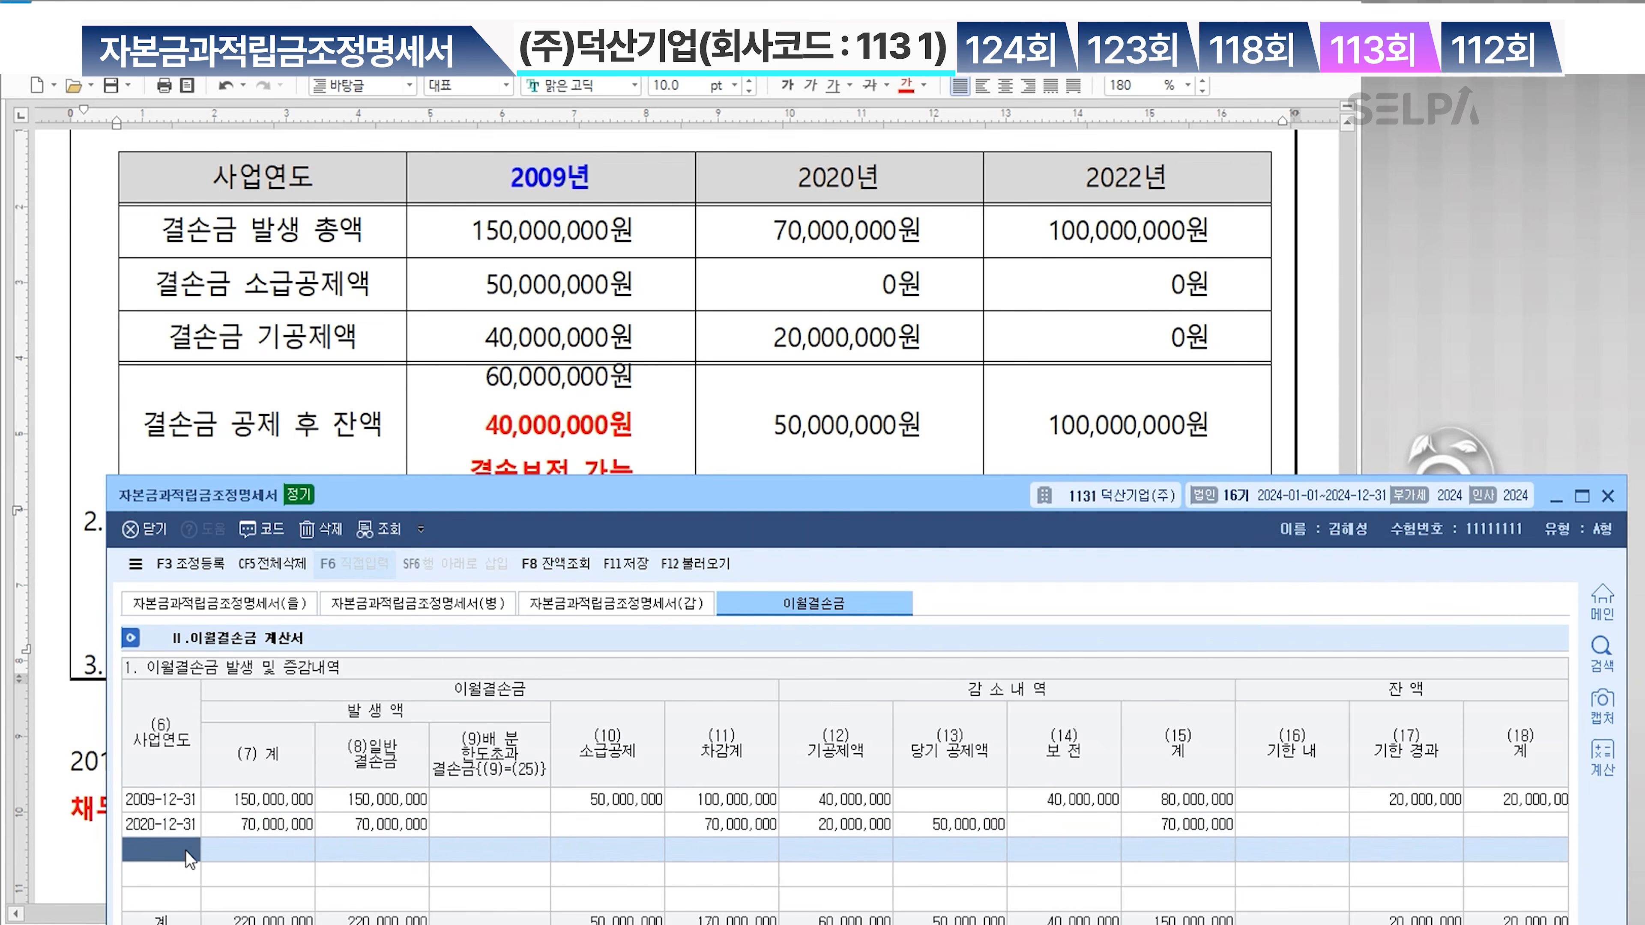
text(202)
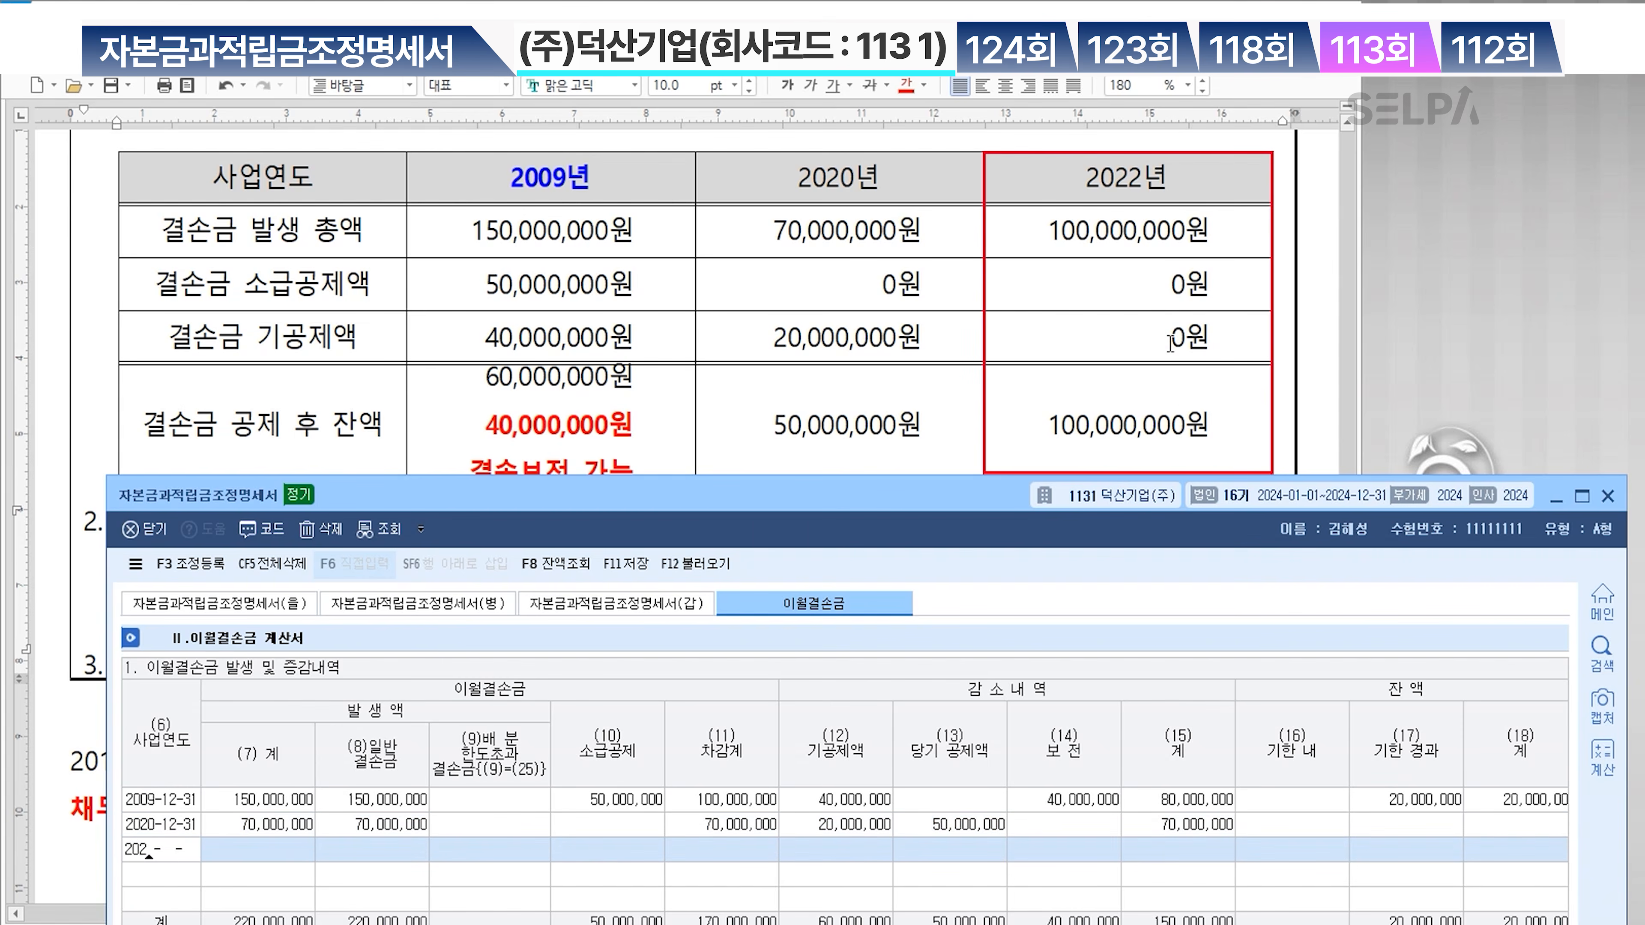
text(2-12-31)
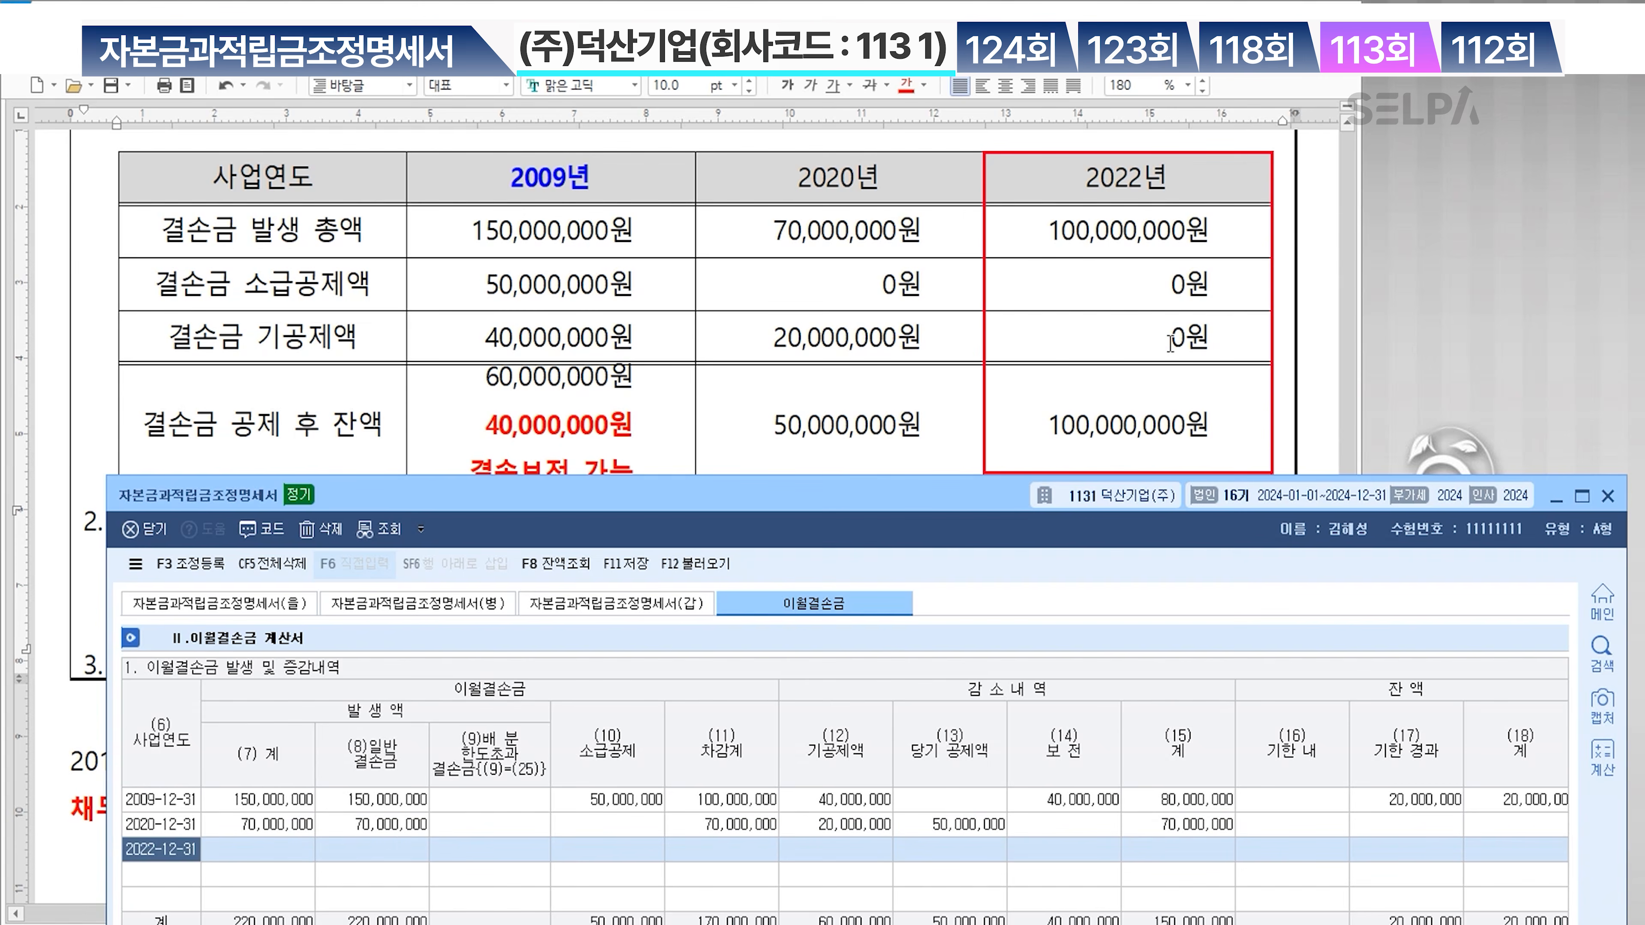
key(Return)
text(100000000)
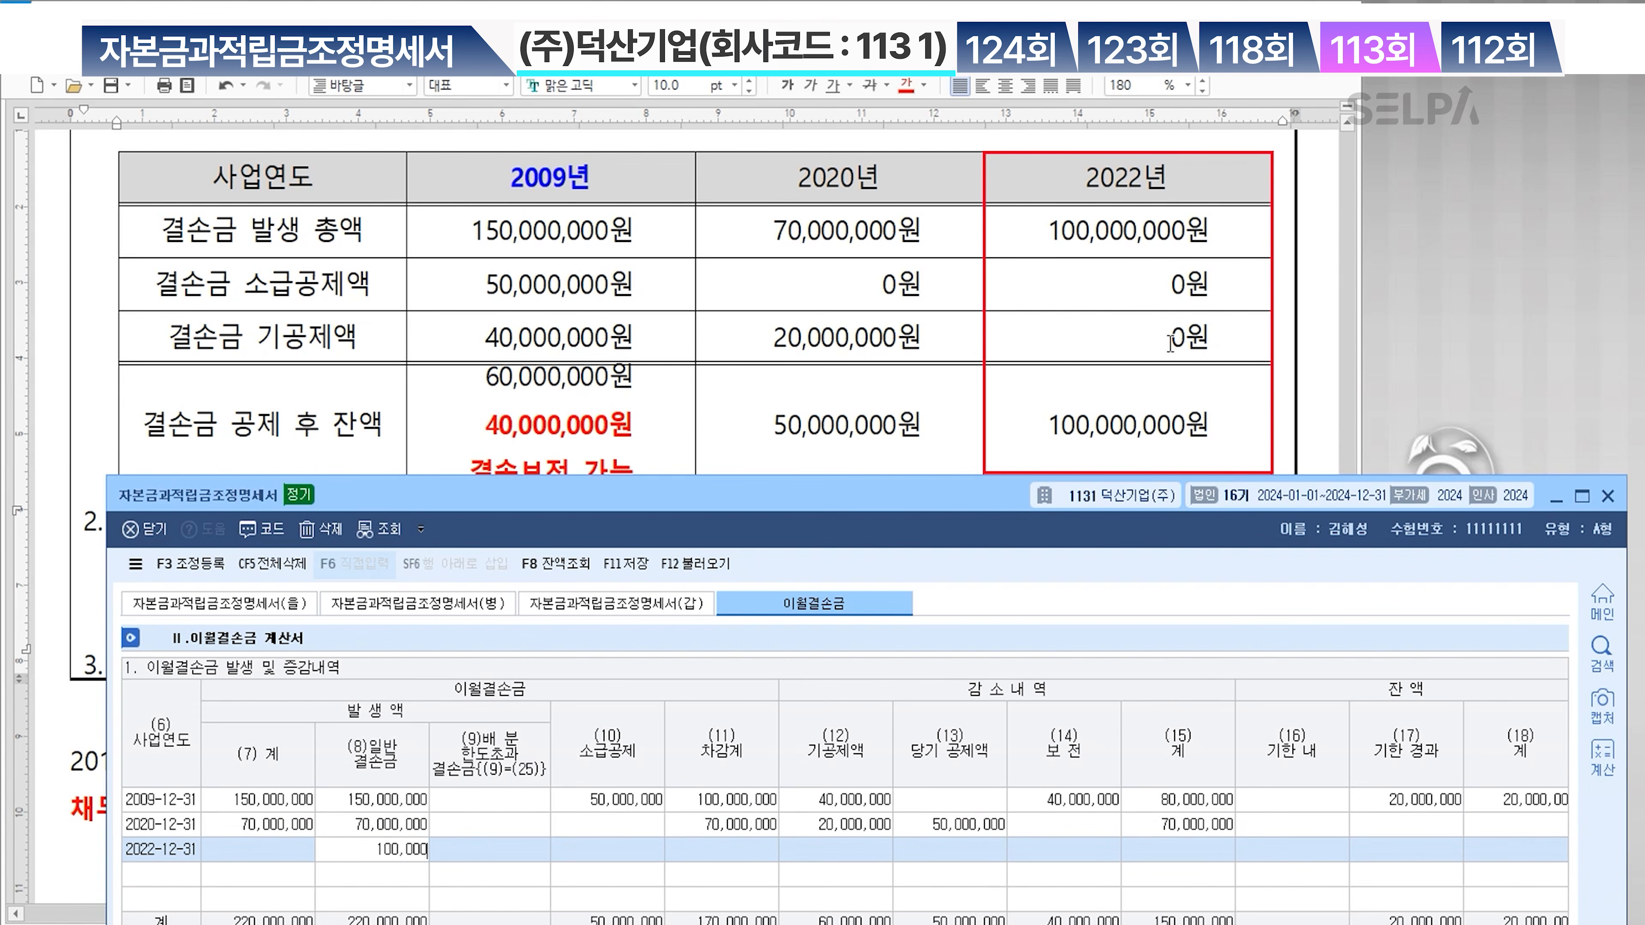
key(Return)
key(Return)
key(Return)
key(Return)
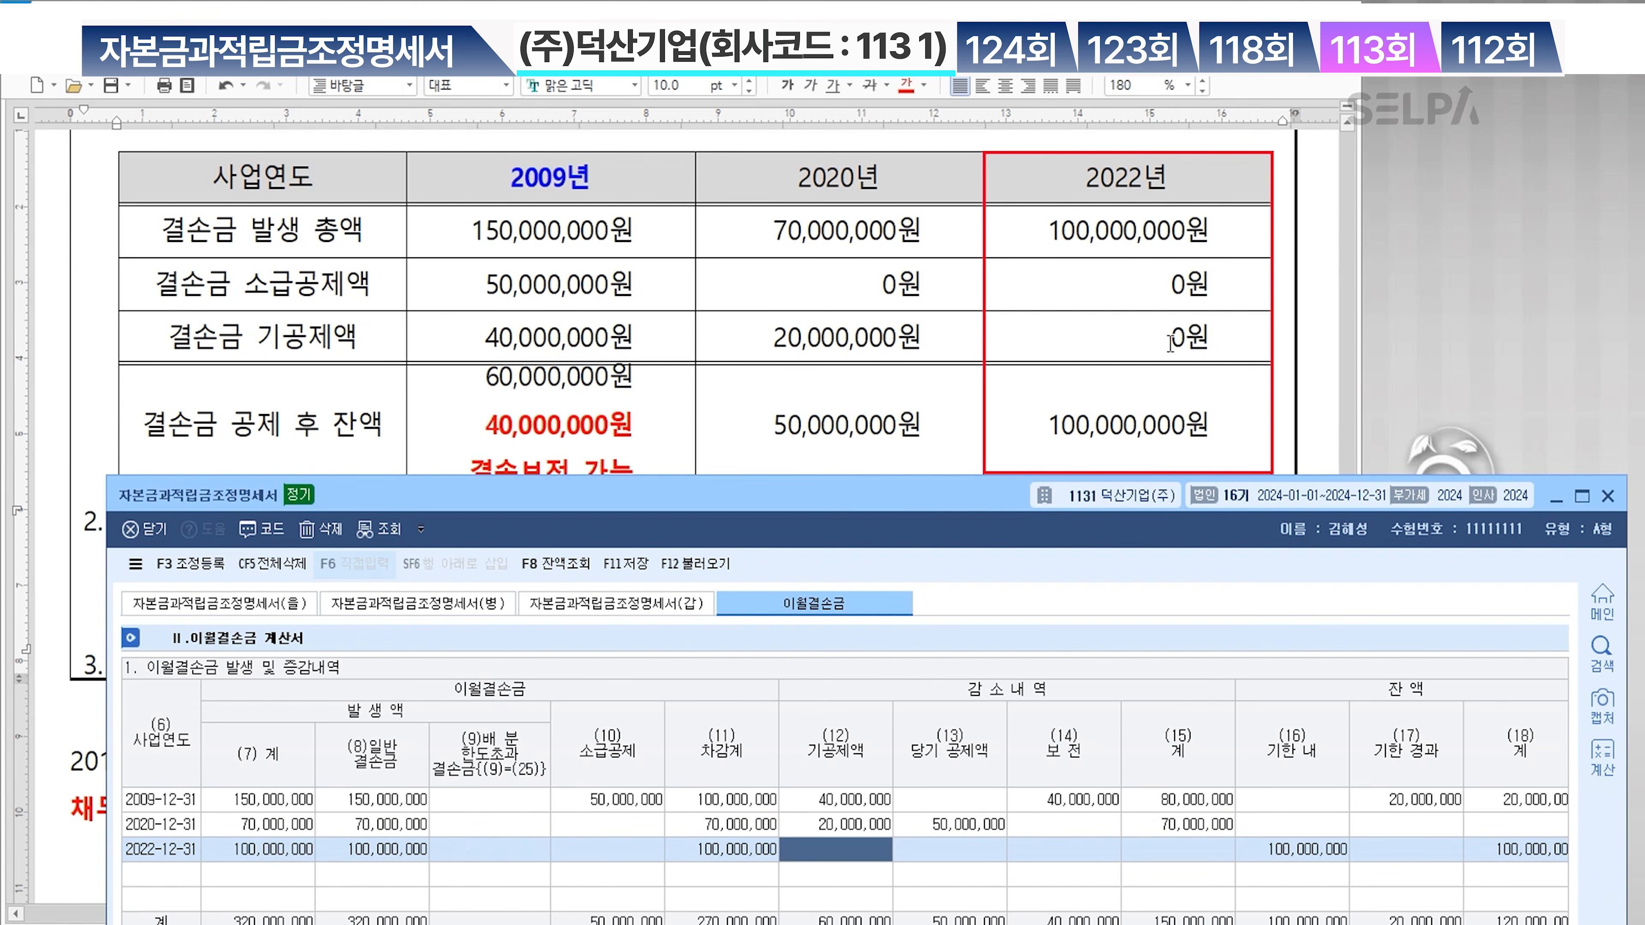
Enter 당기 공제액 100,000,000 for the 2022-12-31 row and save the 이월결손금 계산서
text(100000000)
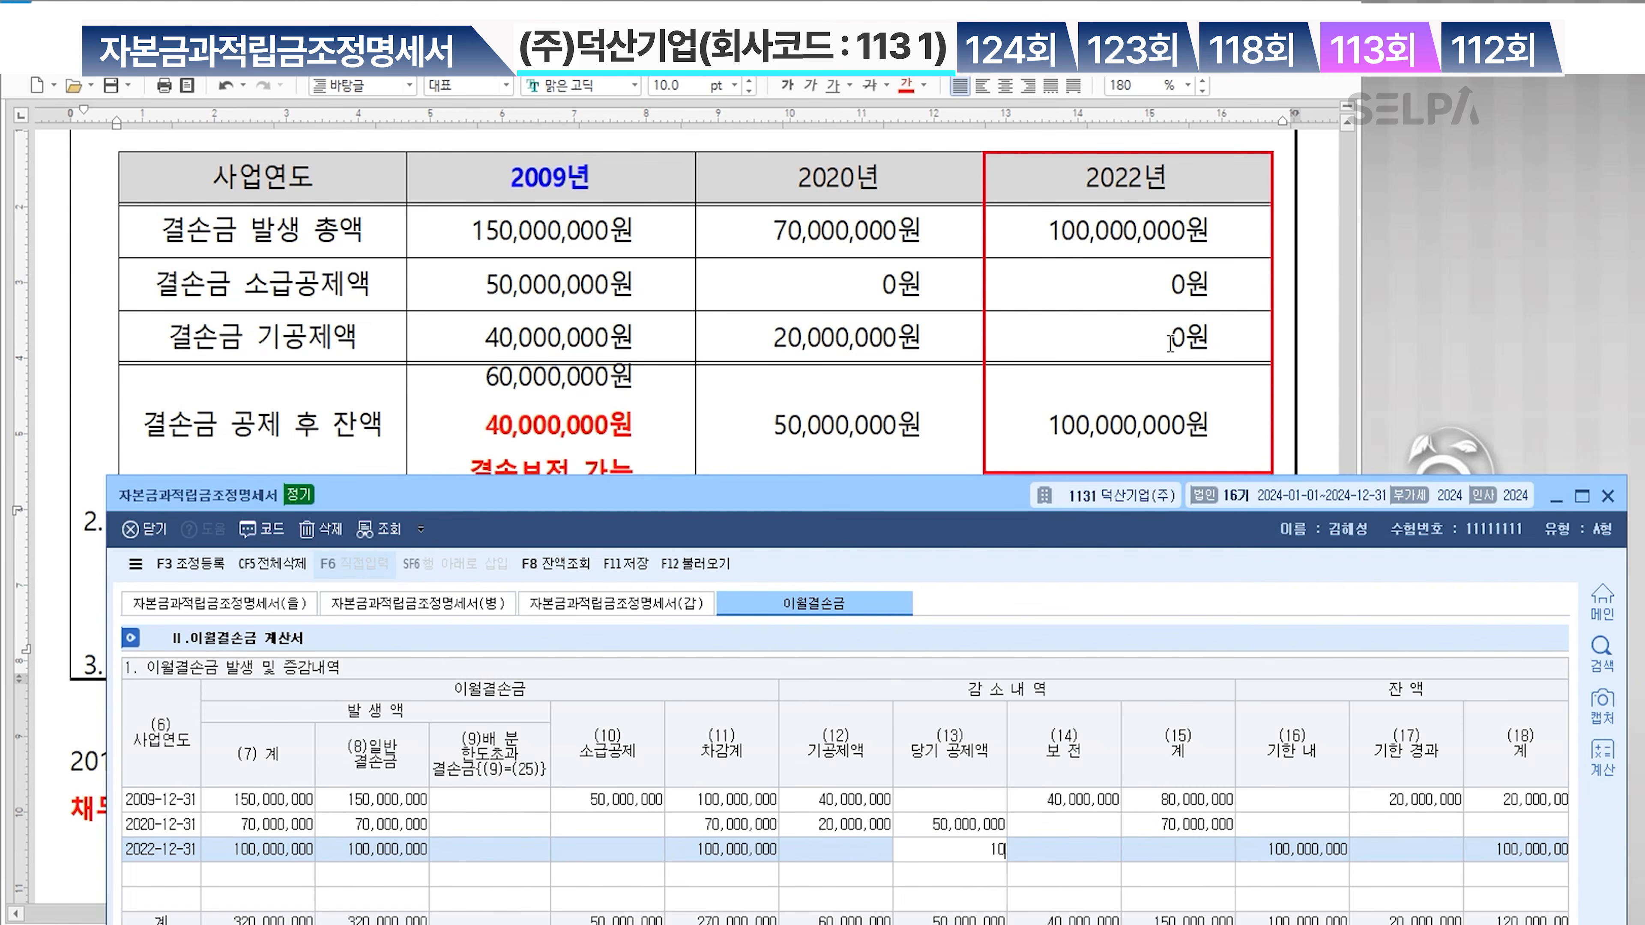
key(Return)
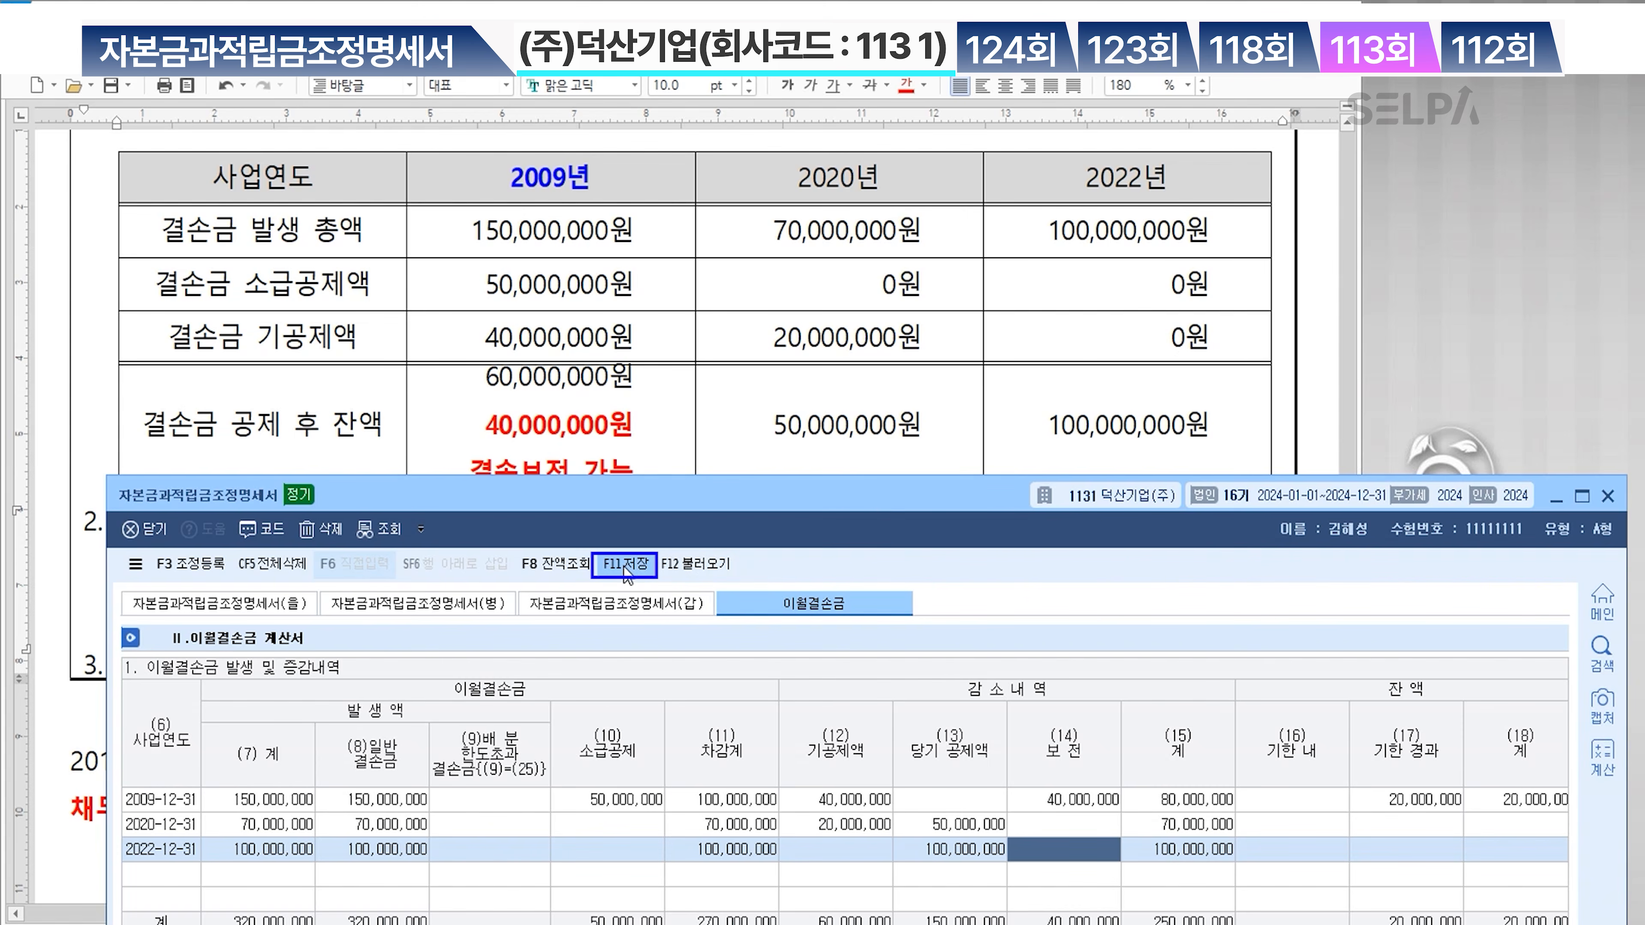
click(636, 571)
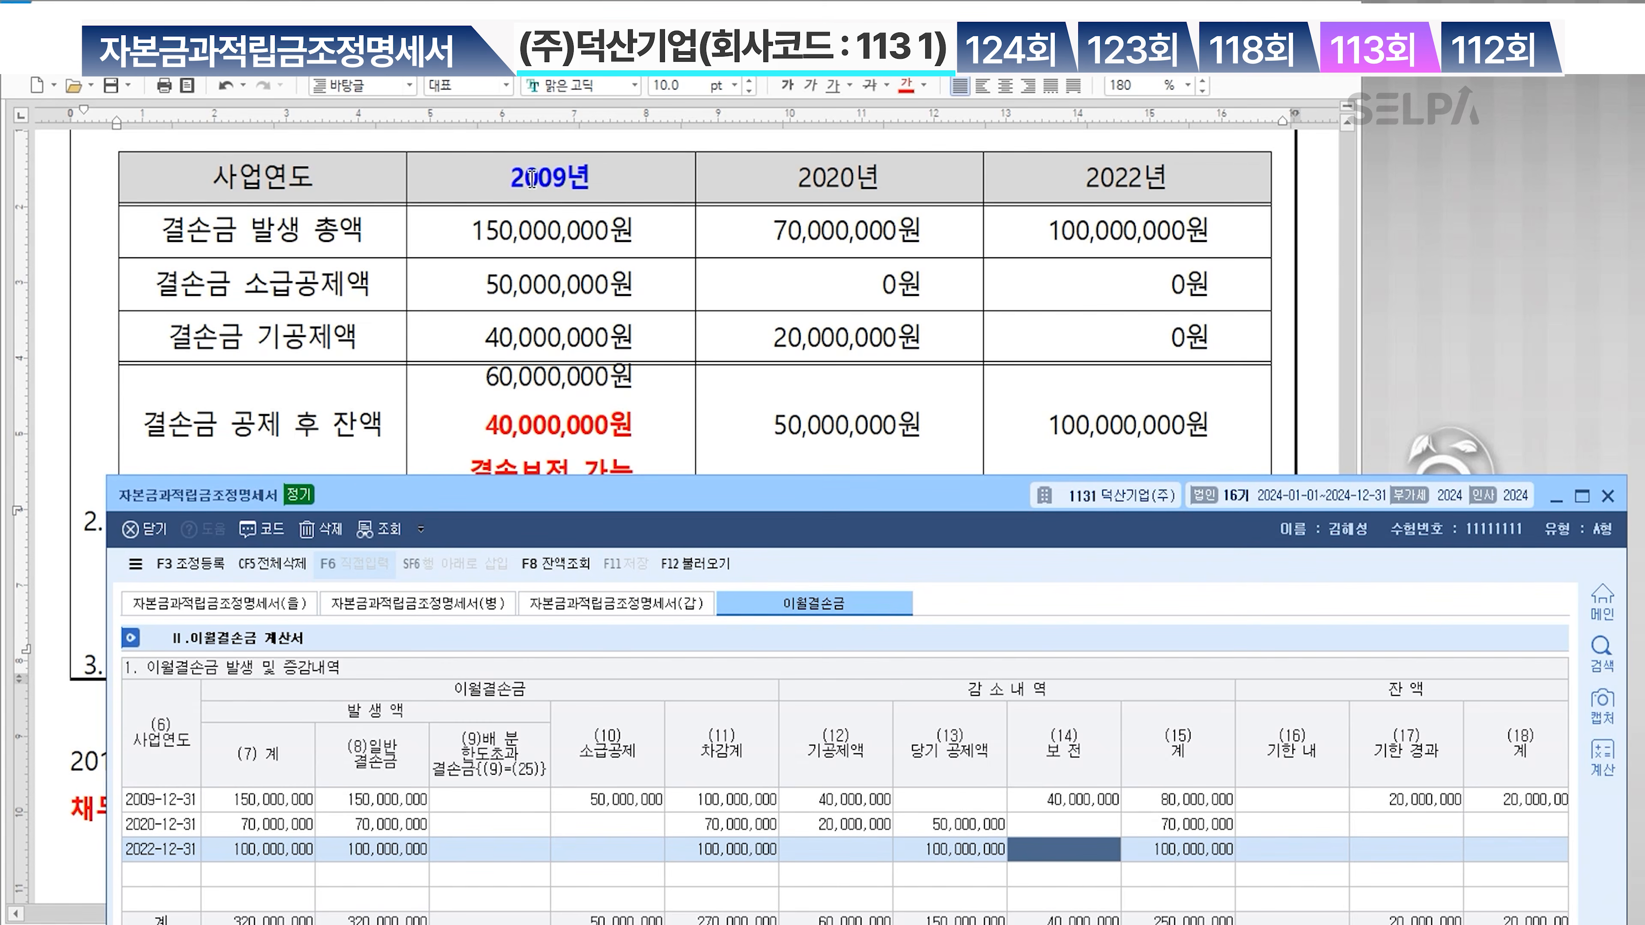
Review the 2009년 loss against the 자산수증이익 text and the 결손보전 note, and examine the form's 기한 경과 balances
drag(509, 179, 615, 189)
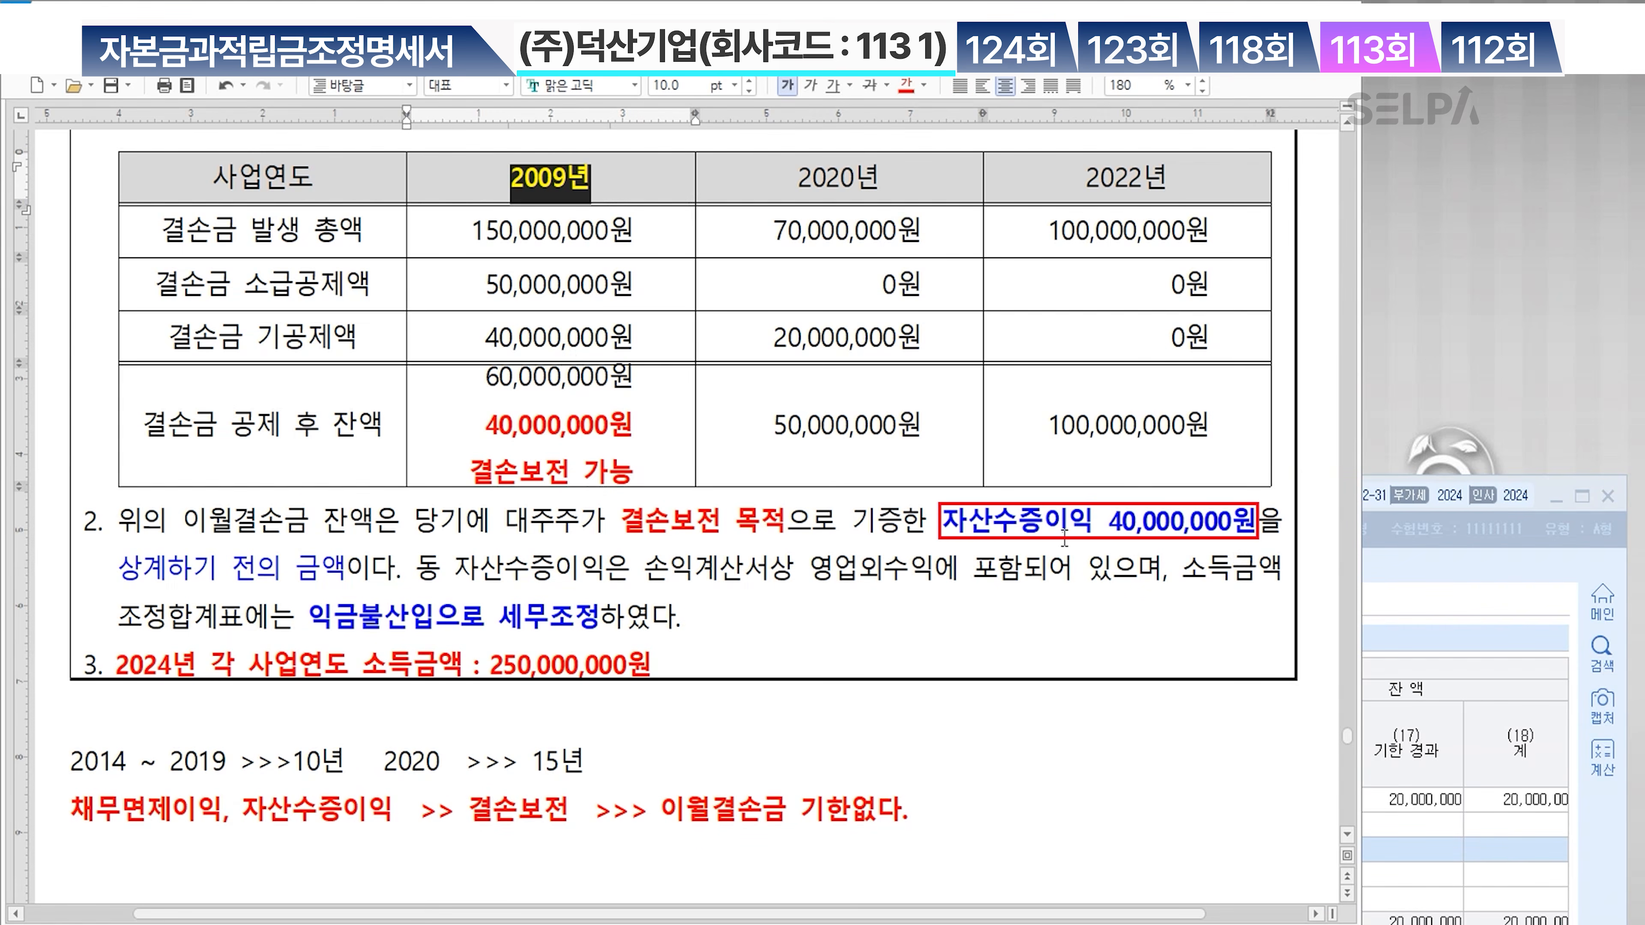
click(962, 526)
click(173, 818)
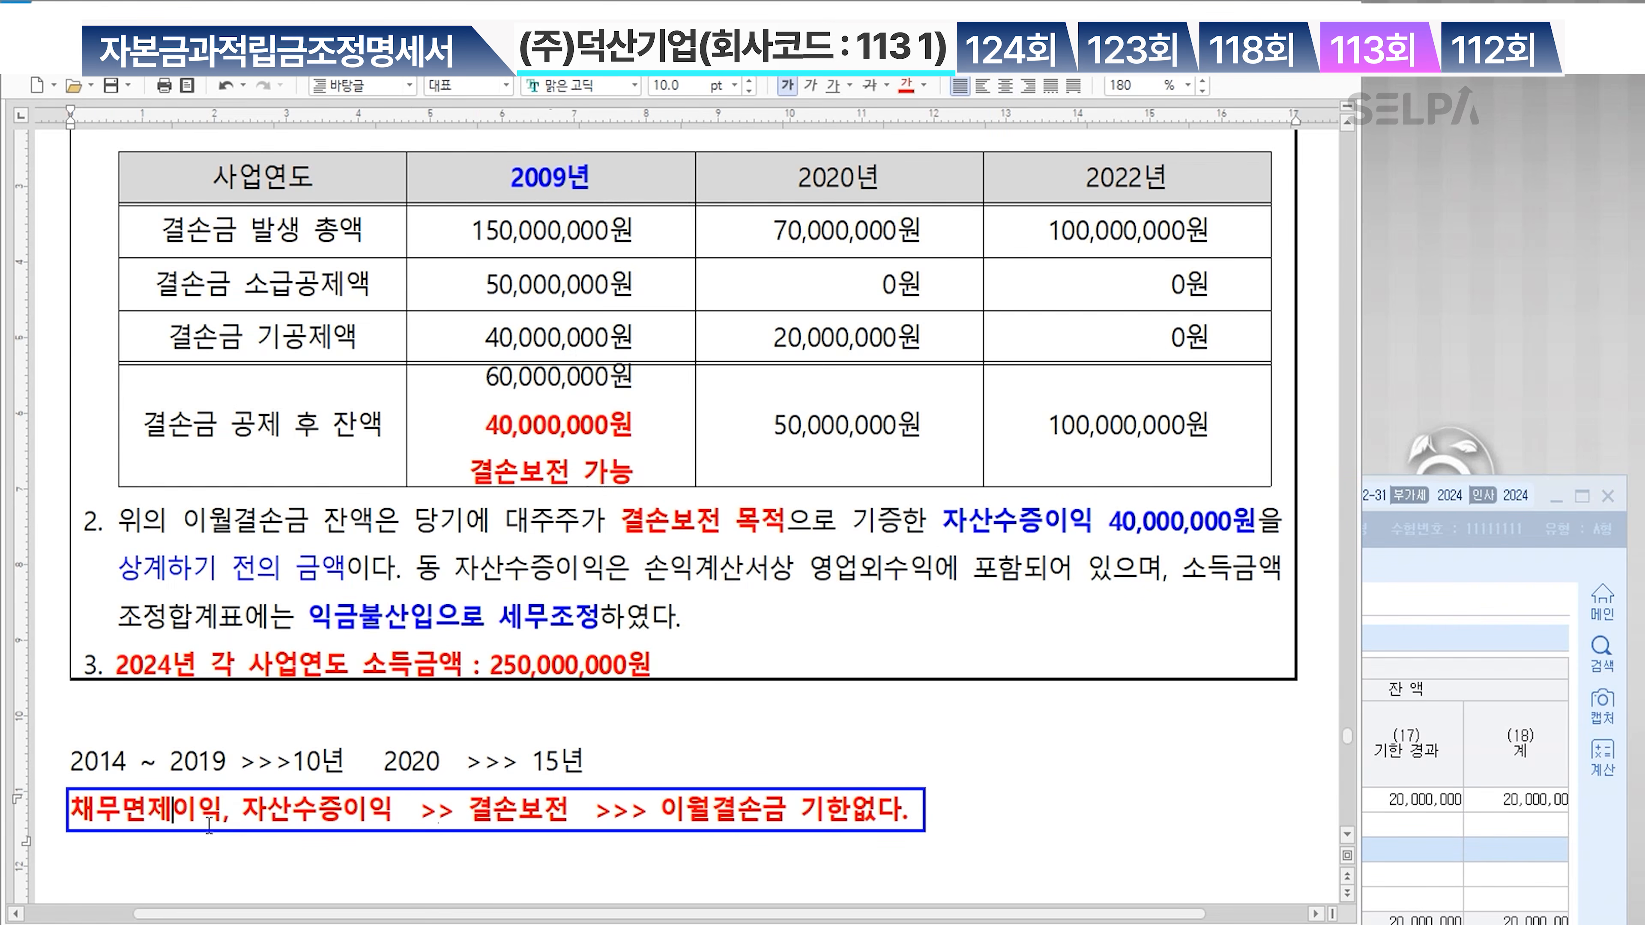
drag(148, 810, 781, 835)
click(875, 842)
drag(941, 522, 1261, 531)
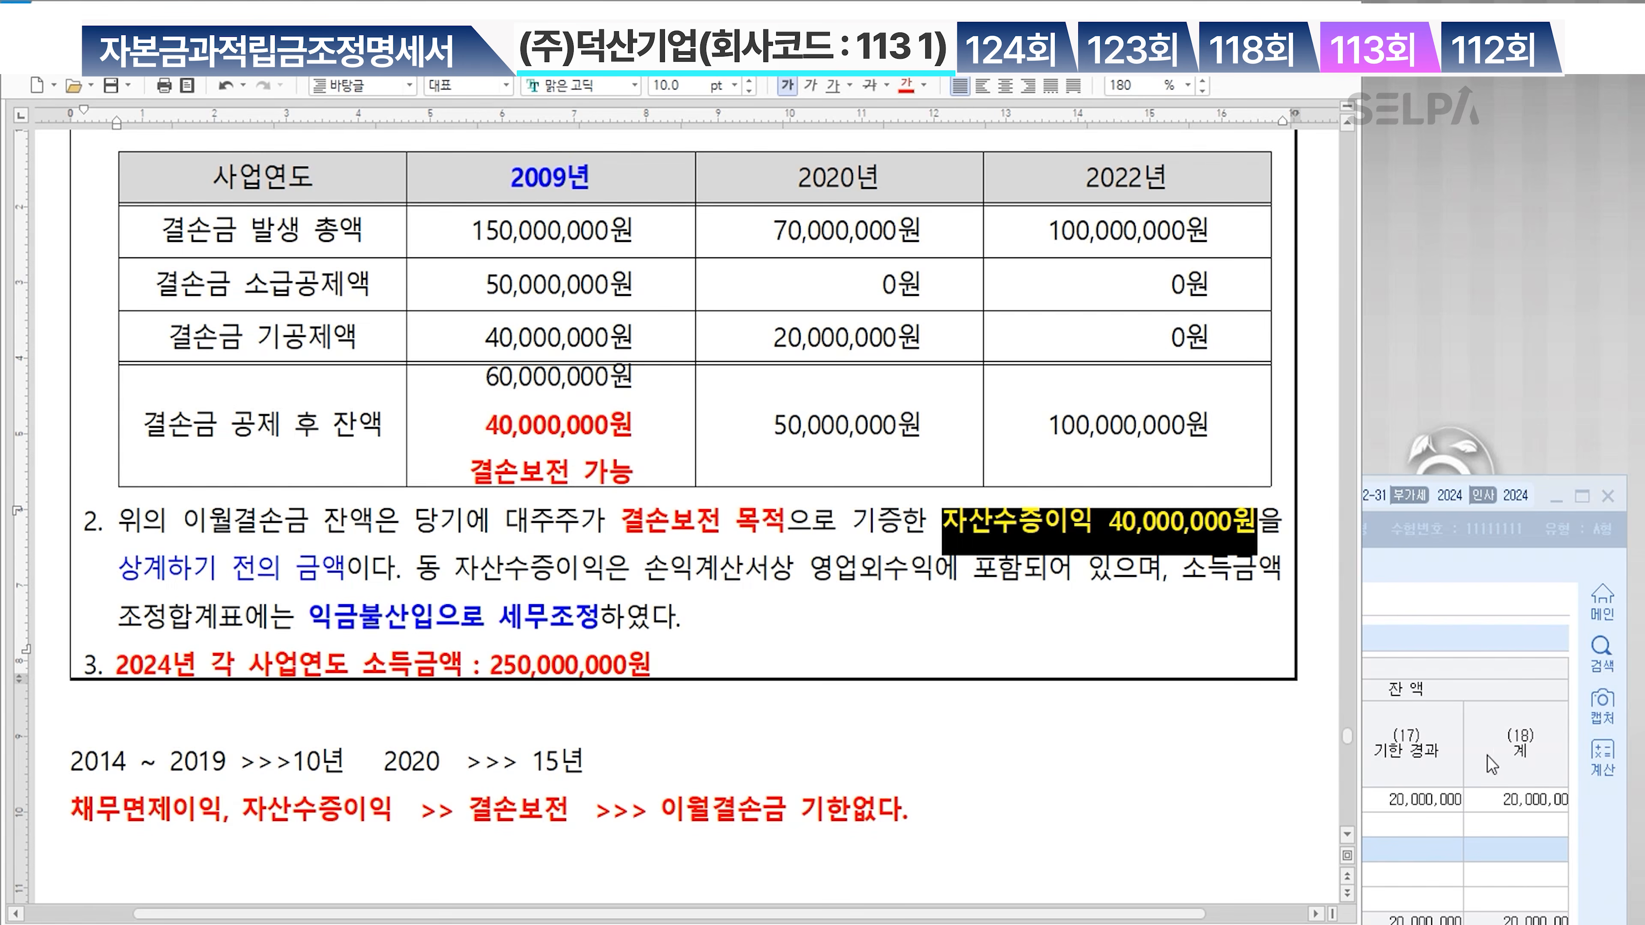
click(1497, 716)
click(1436, 803)
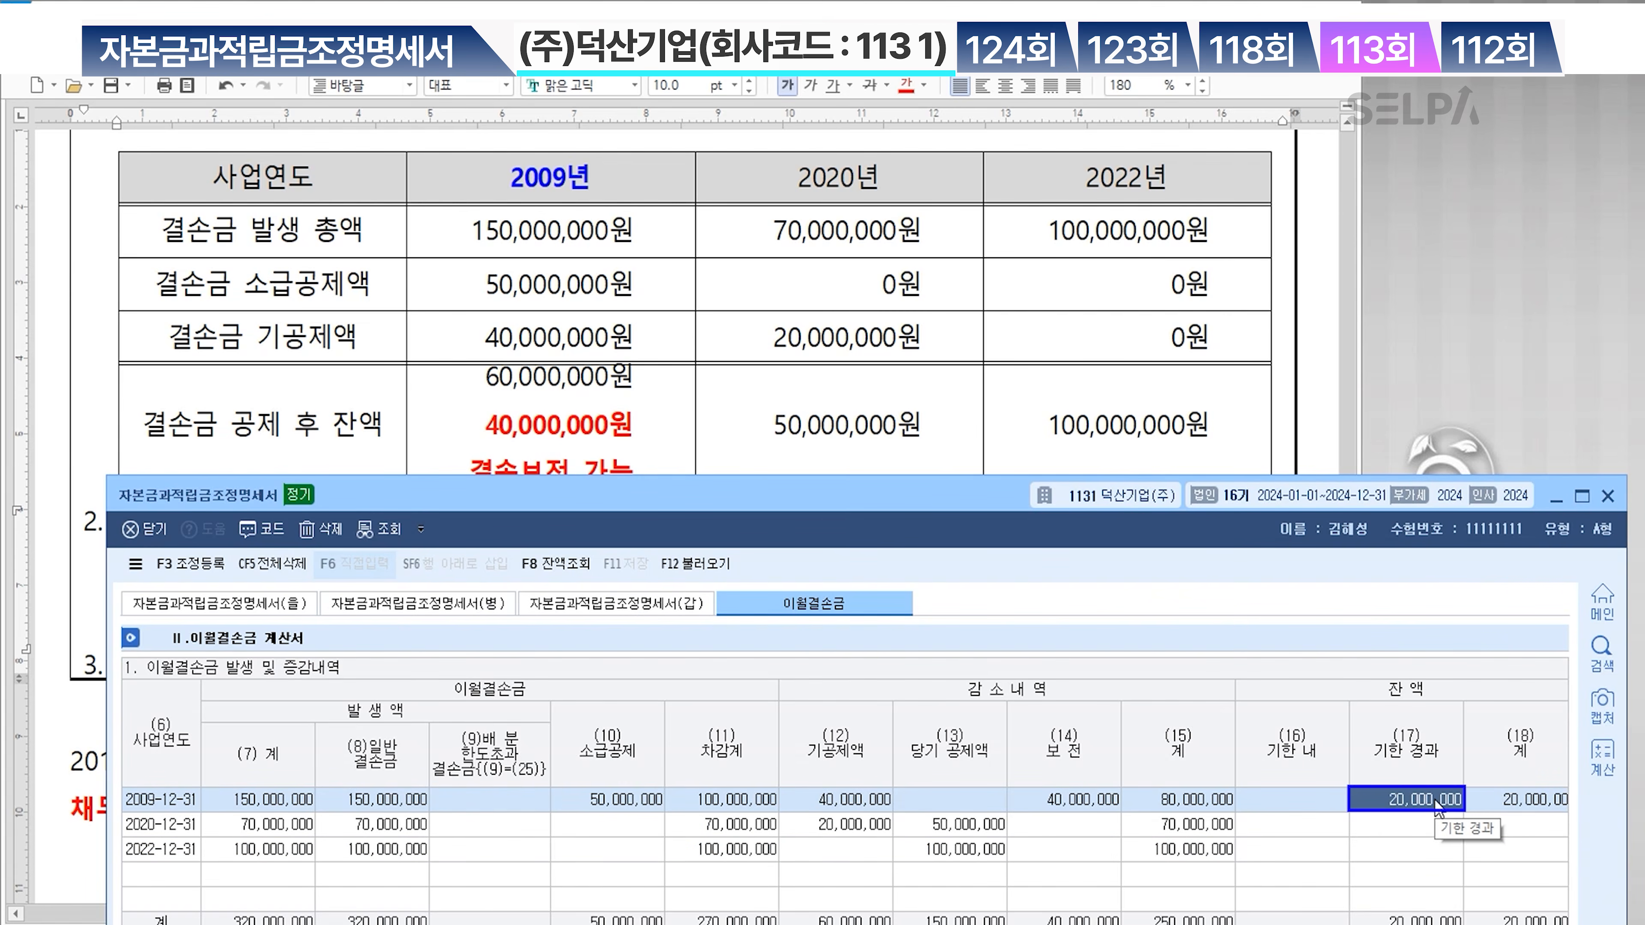
click(1403, 822)
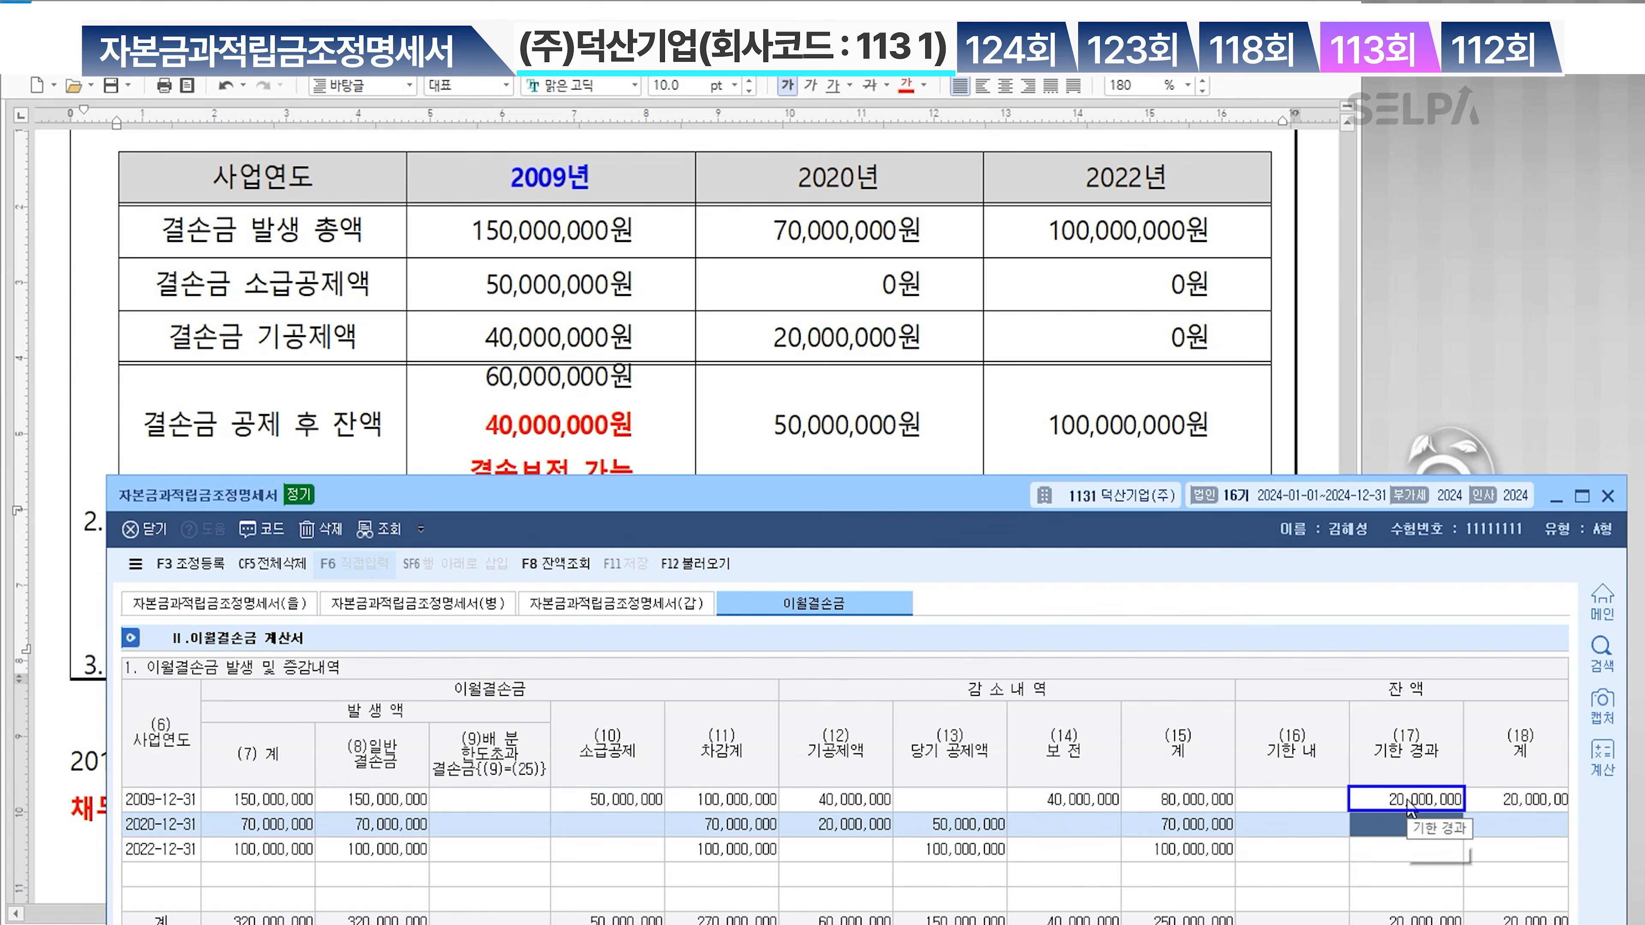
drag(914, 510, 861, 435)
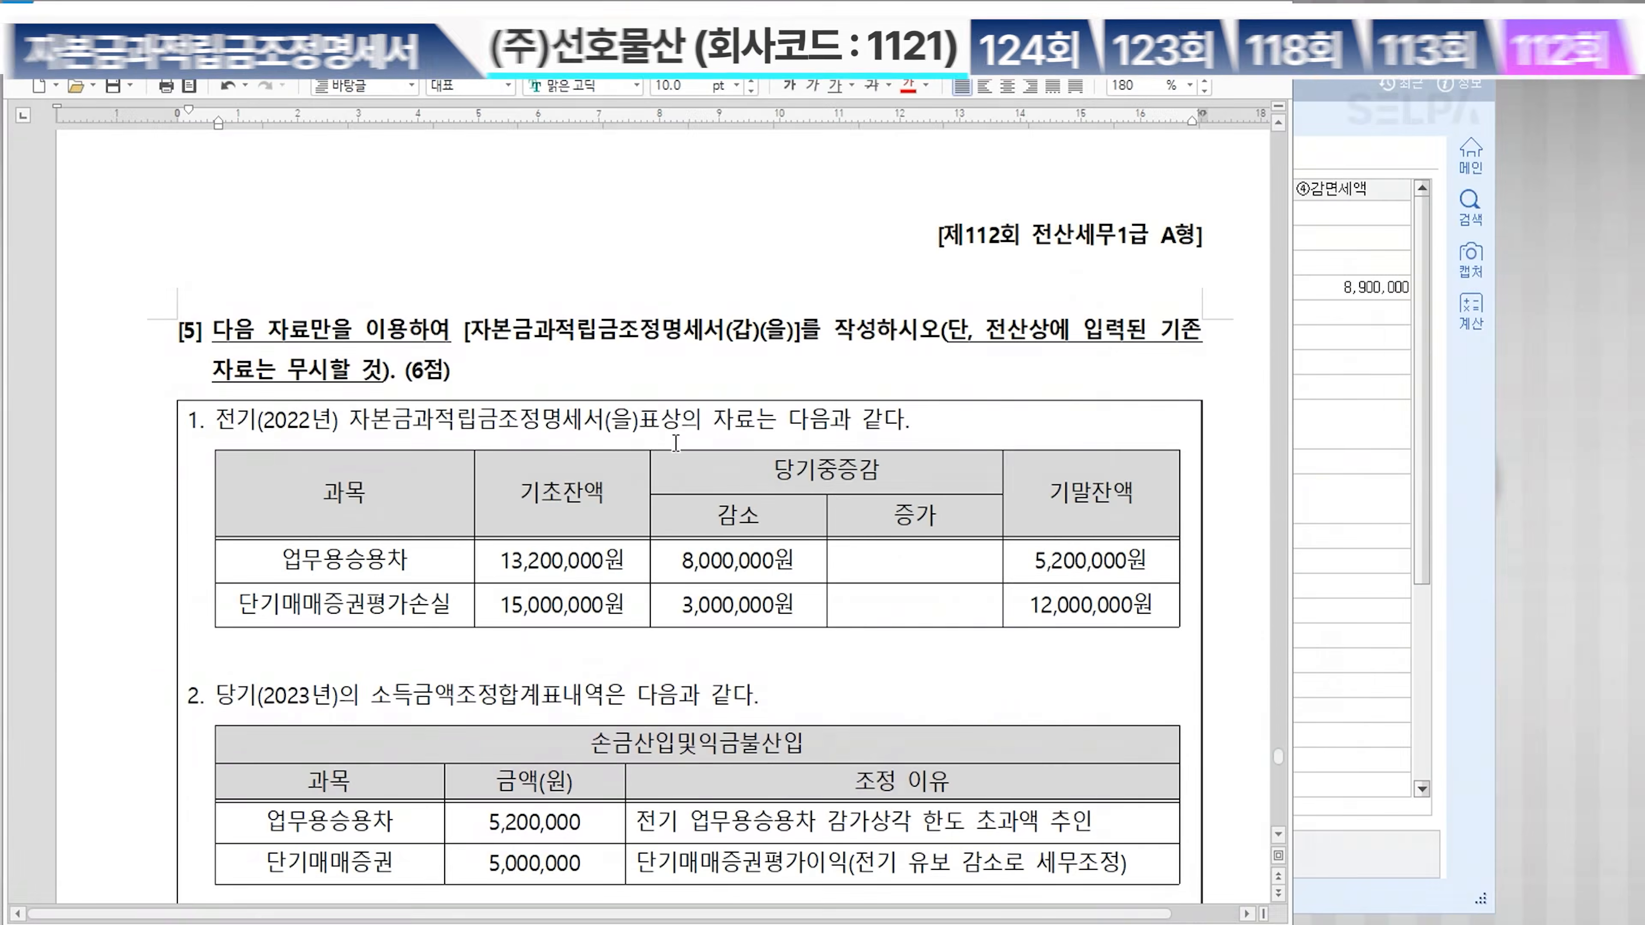
In the 112회 problem, colour [자본금과적립금조정명세서(갑)(을)] red and make 전기(2022년) red and bold
drag(463, 330, 803, 334)
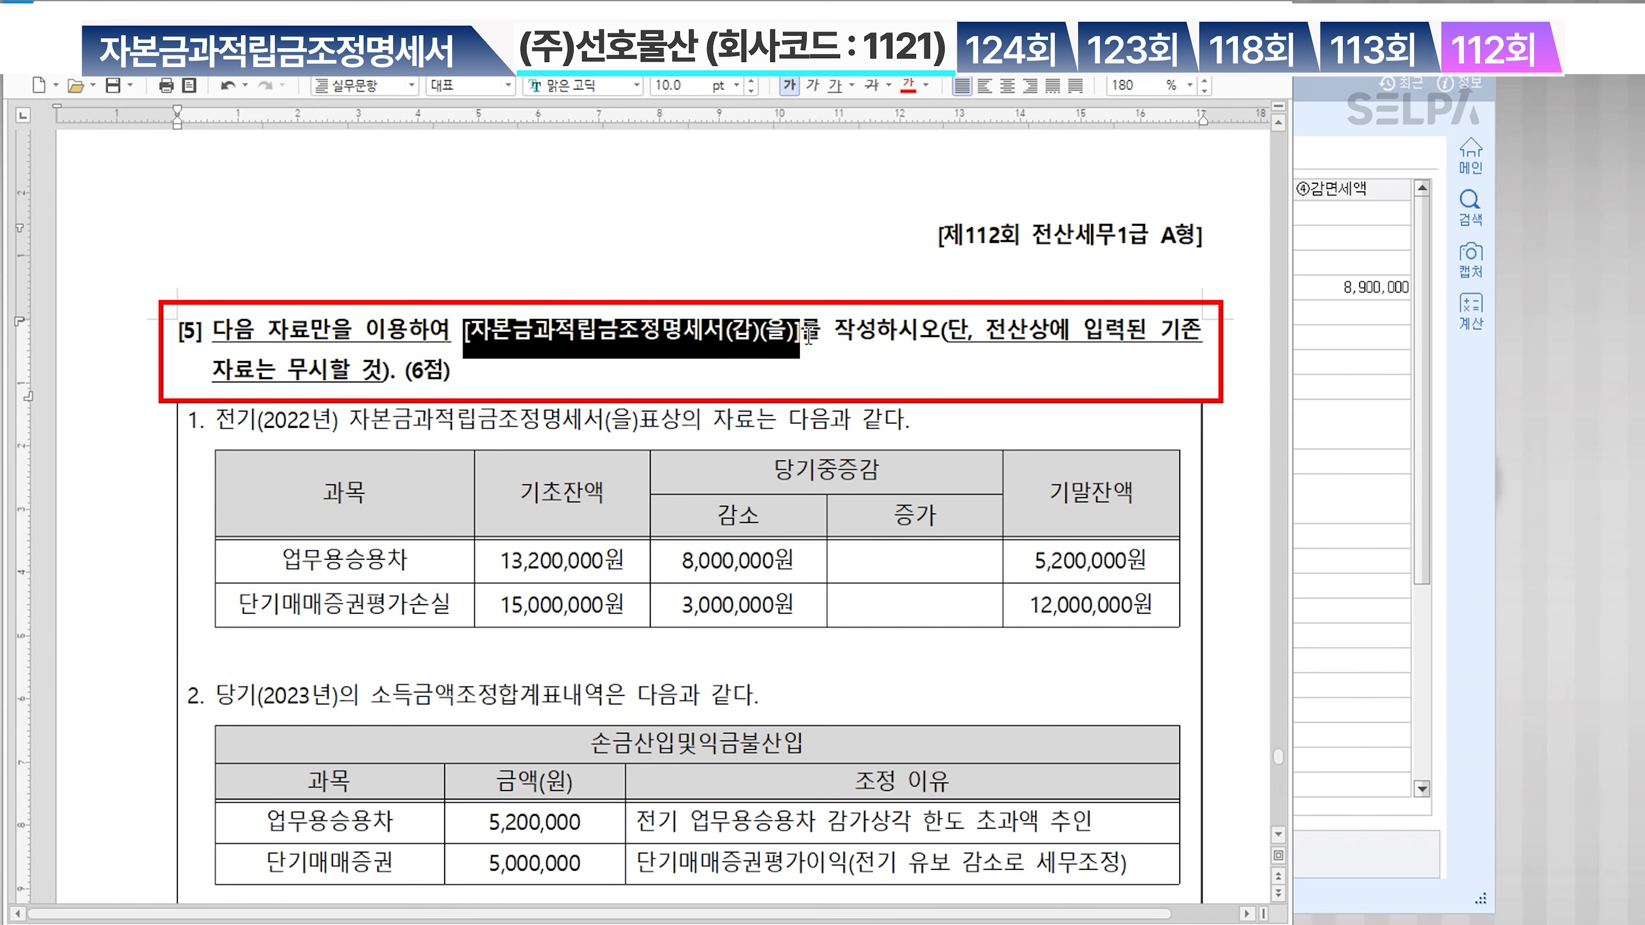
click(908, 83)
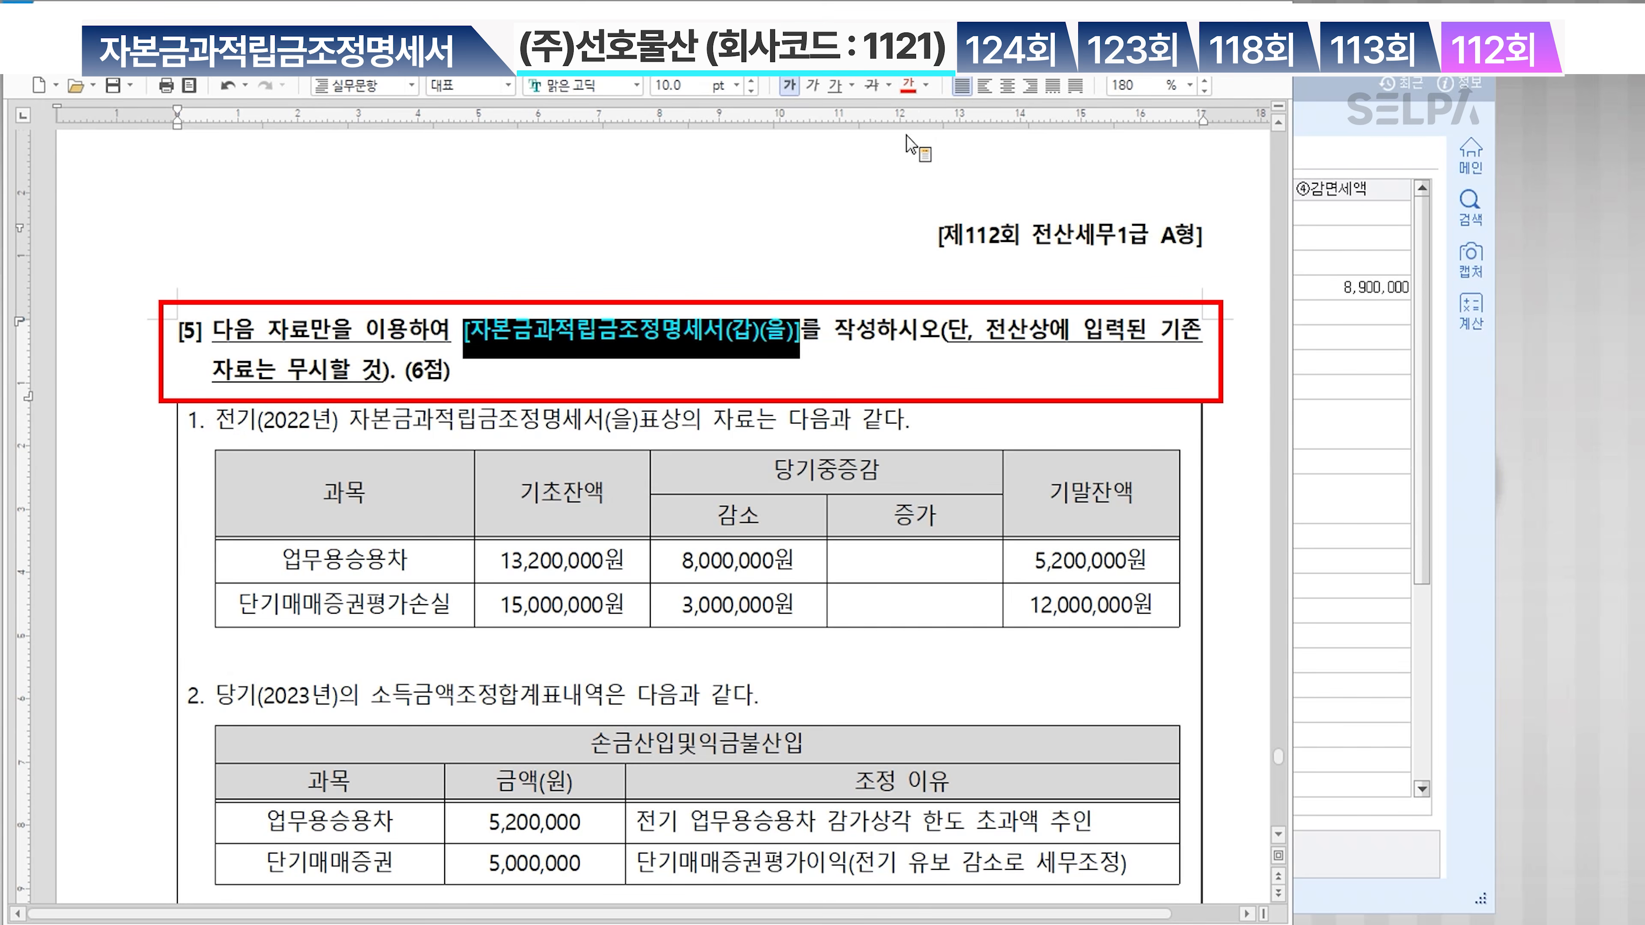
click(761, 366)
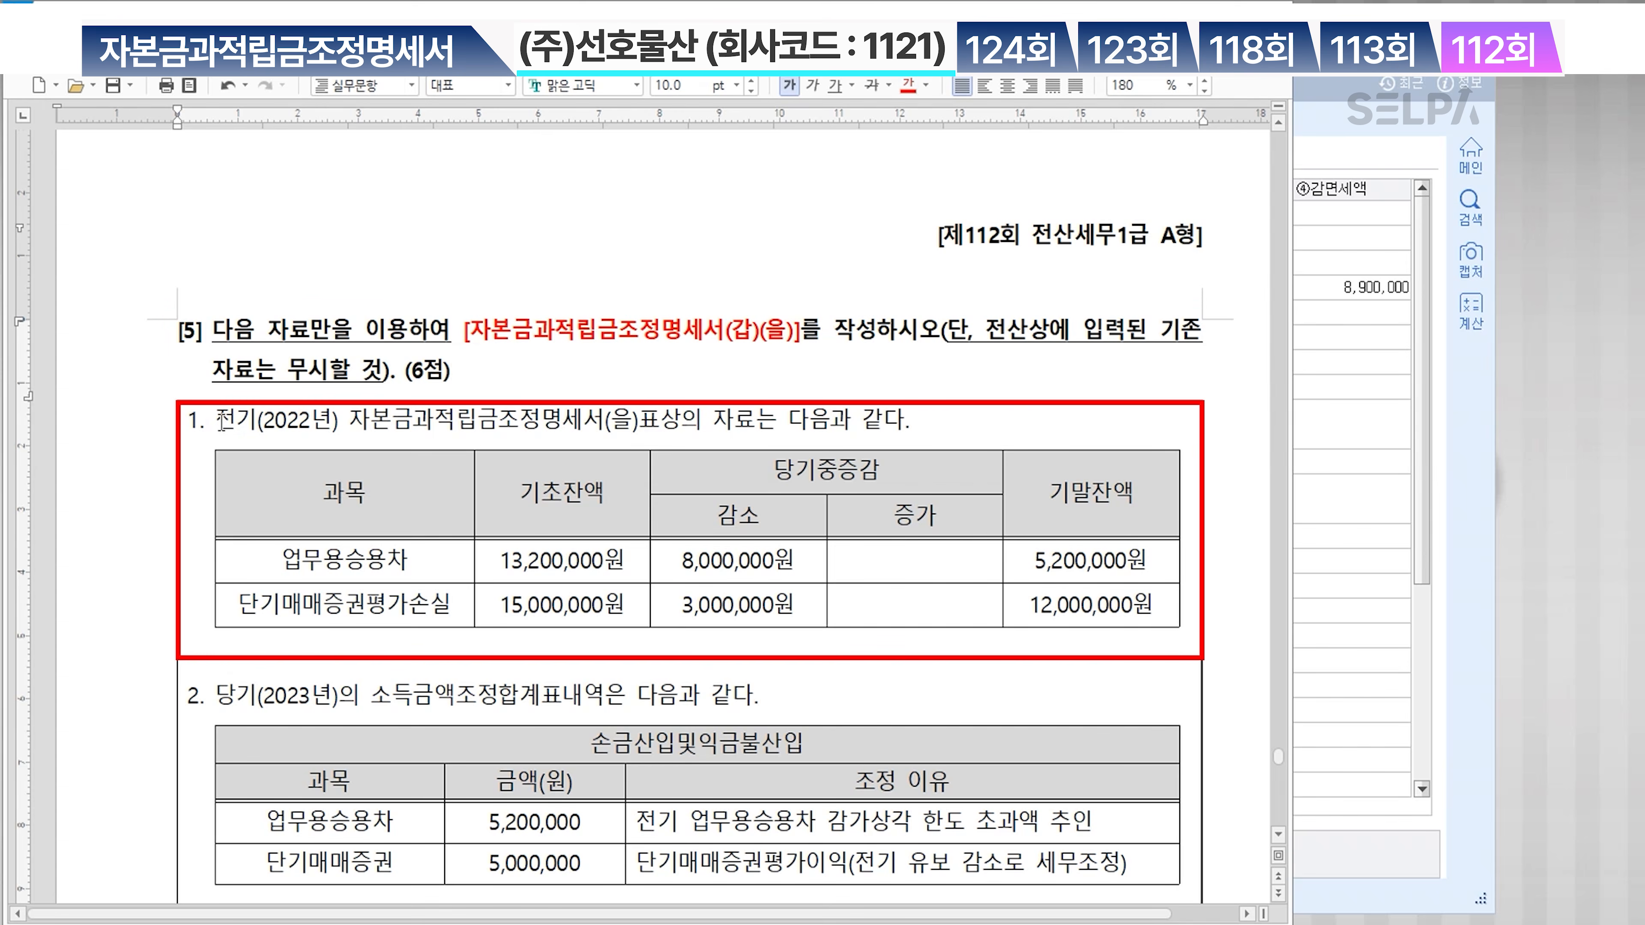
drag(221, 420, 338, 429)
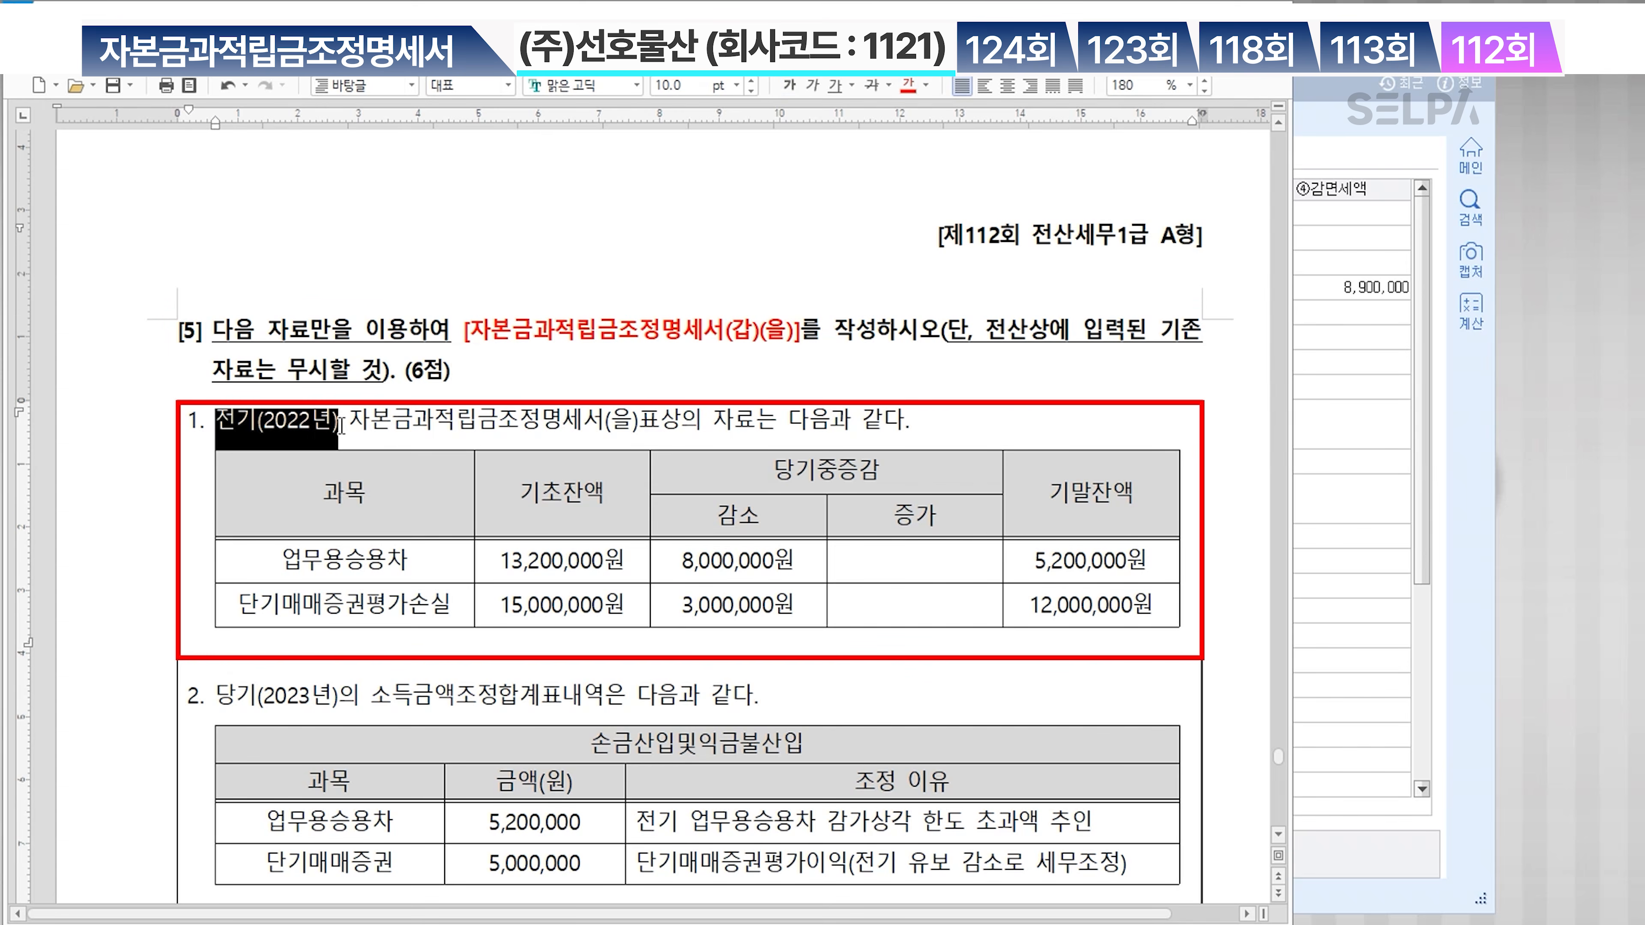
click(910, 95)
click(789, 84)
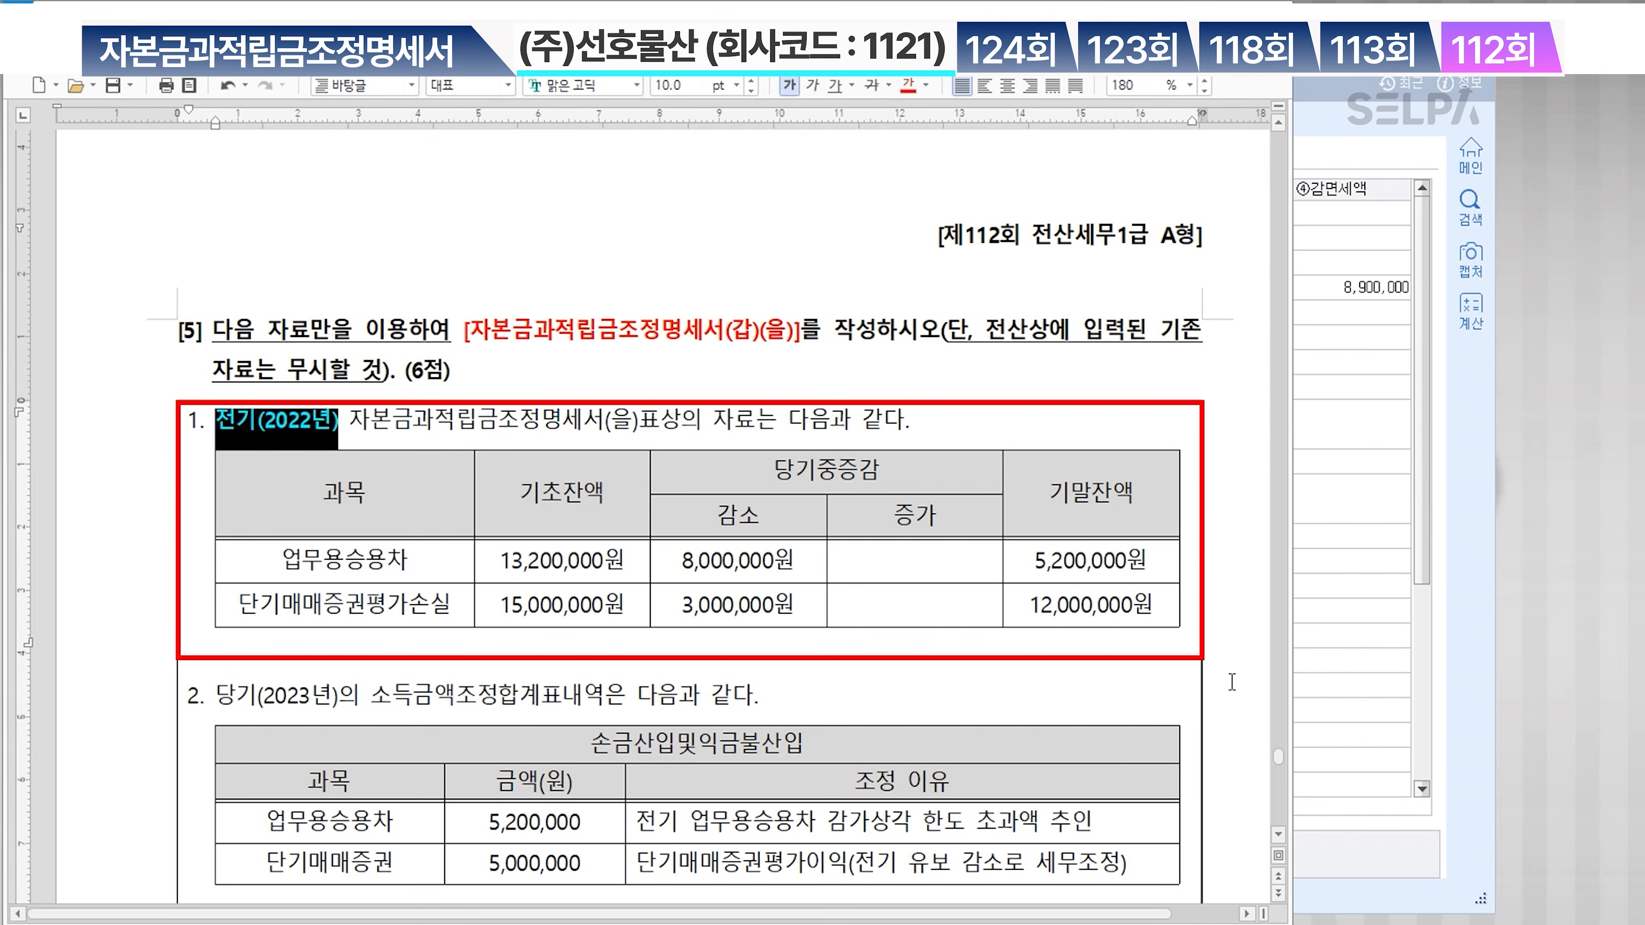
Make the 기말잔액 header and its two amounts in the 전기 table blue and bold
drag(1128, 510, 1090, 605)
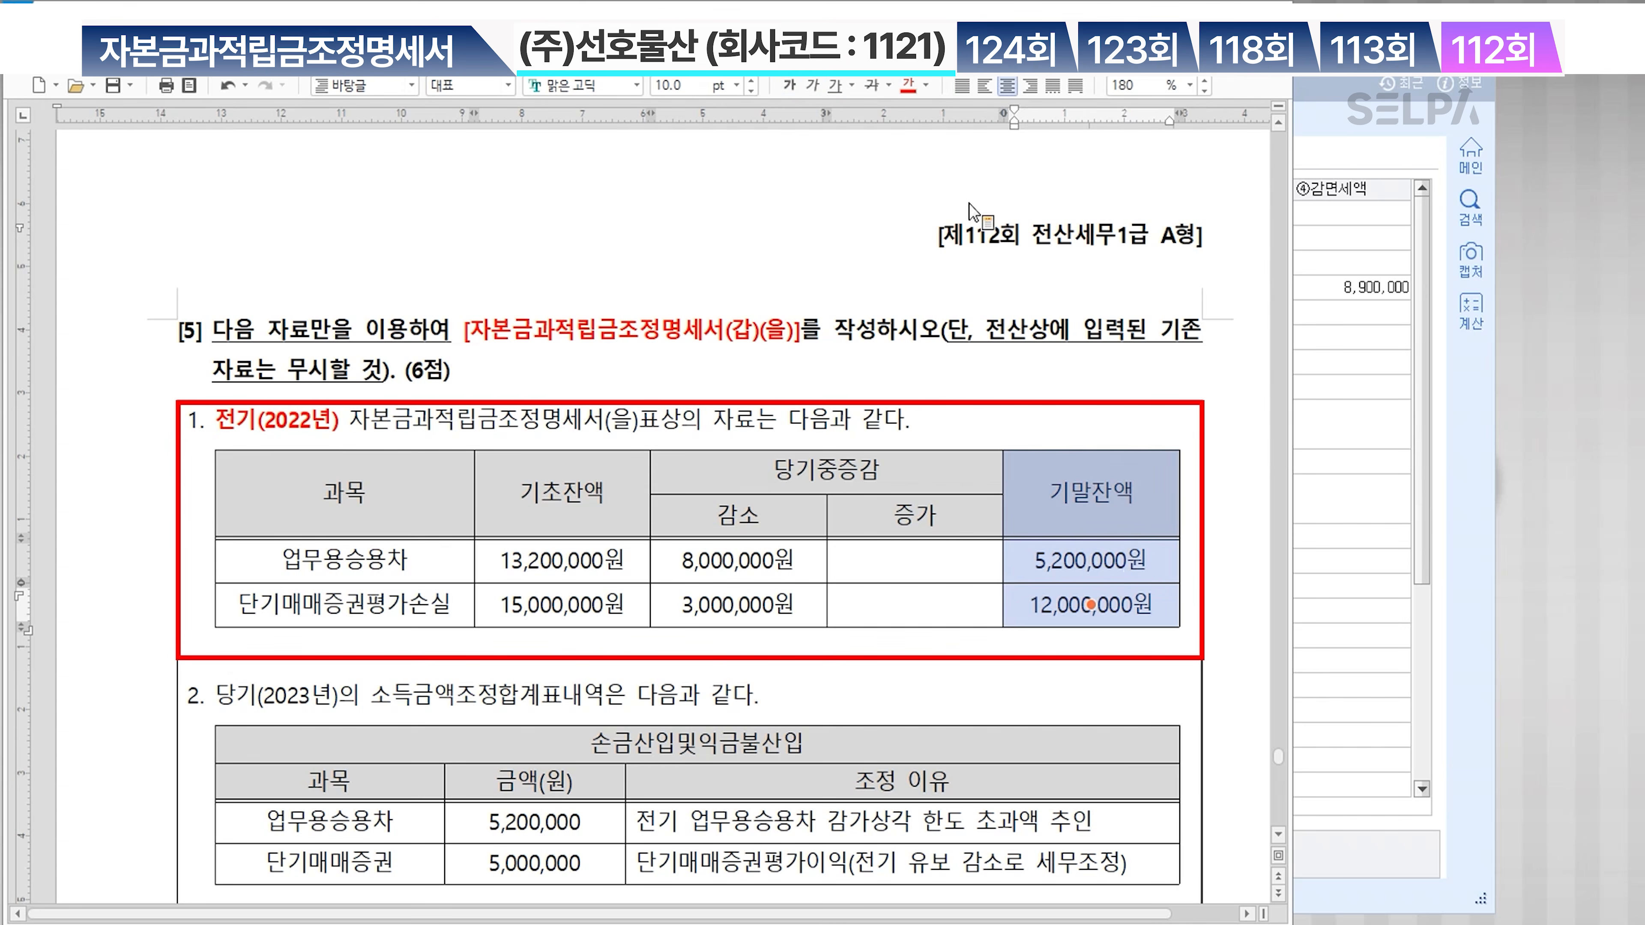
click(926, 90)
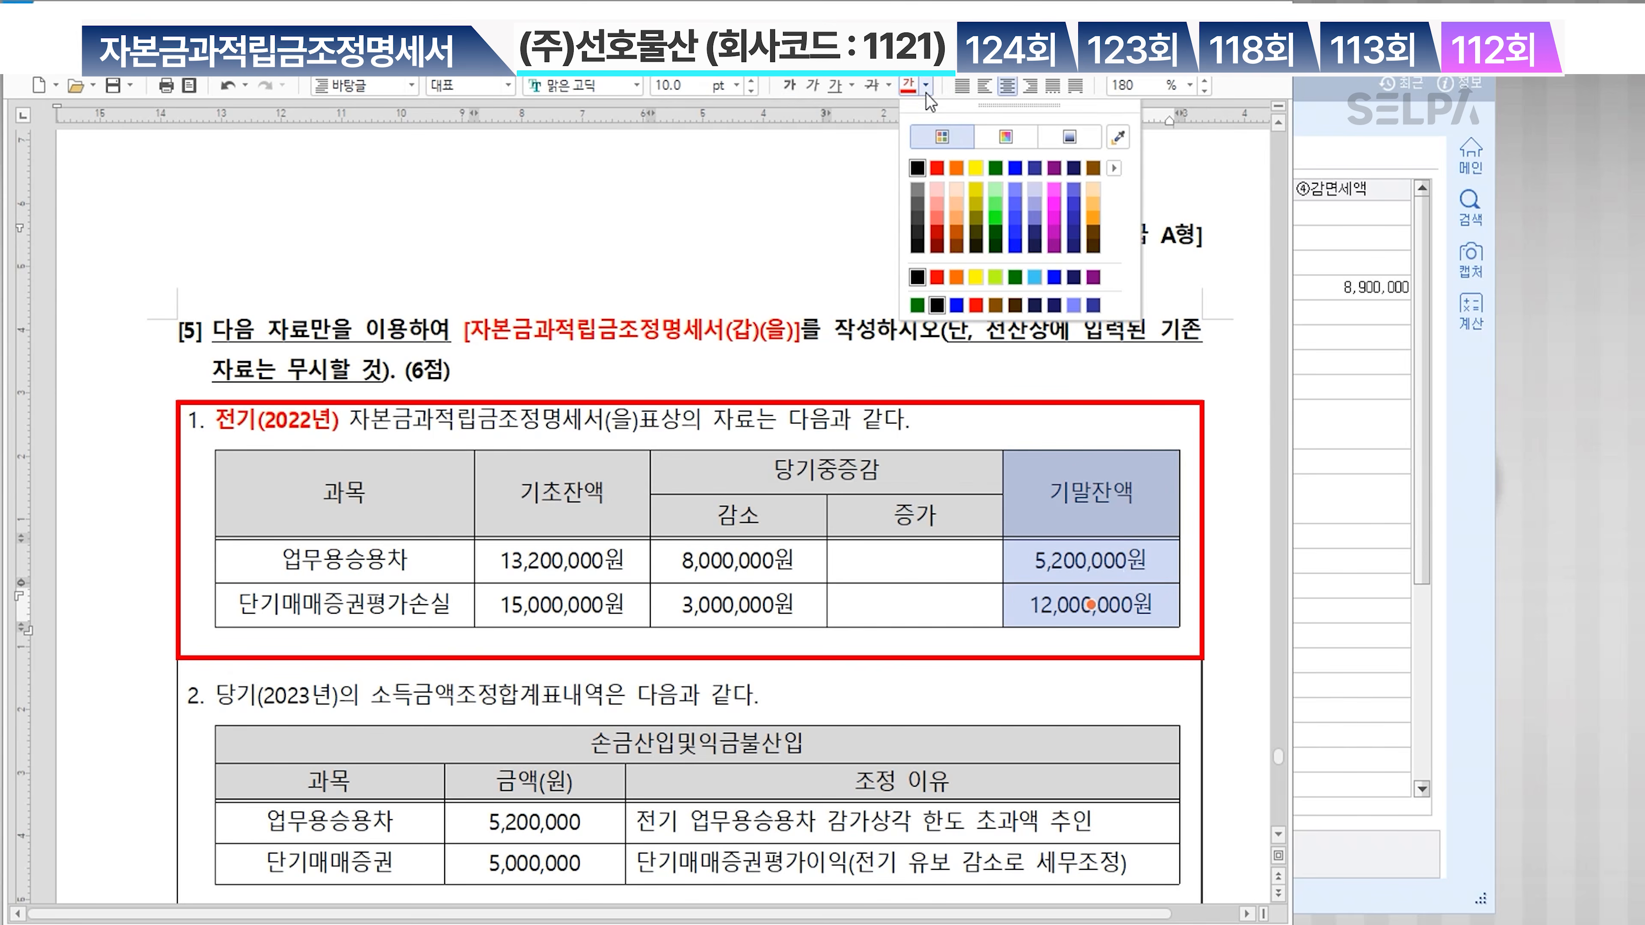
click(1014, 168)
click(789, 85)
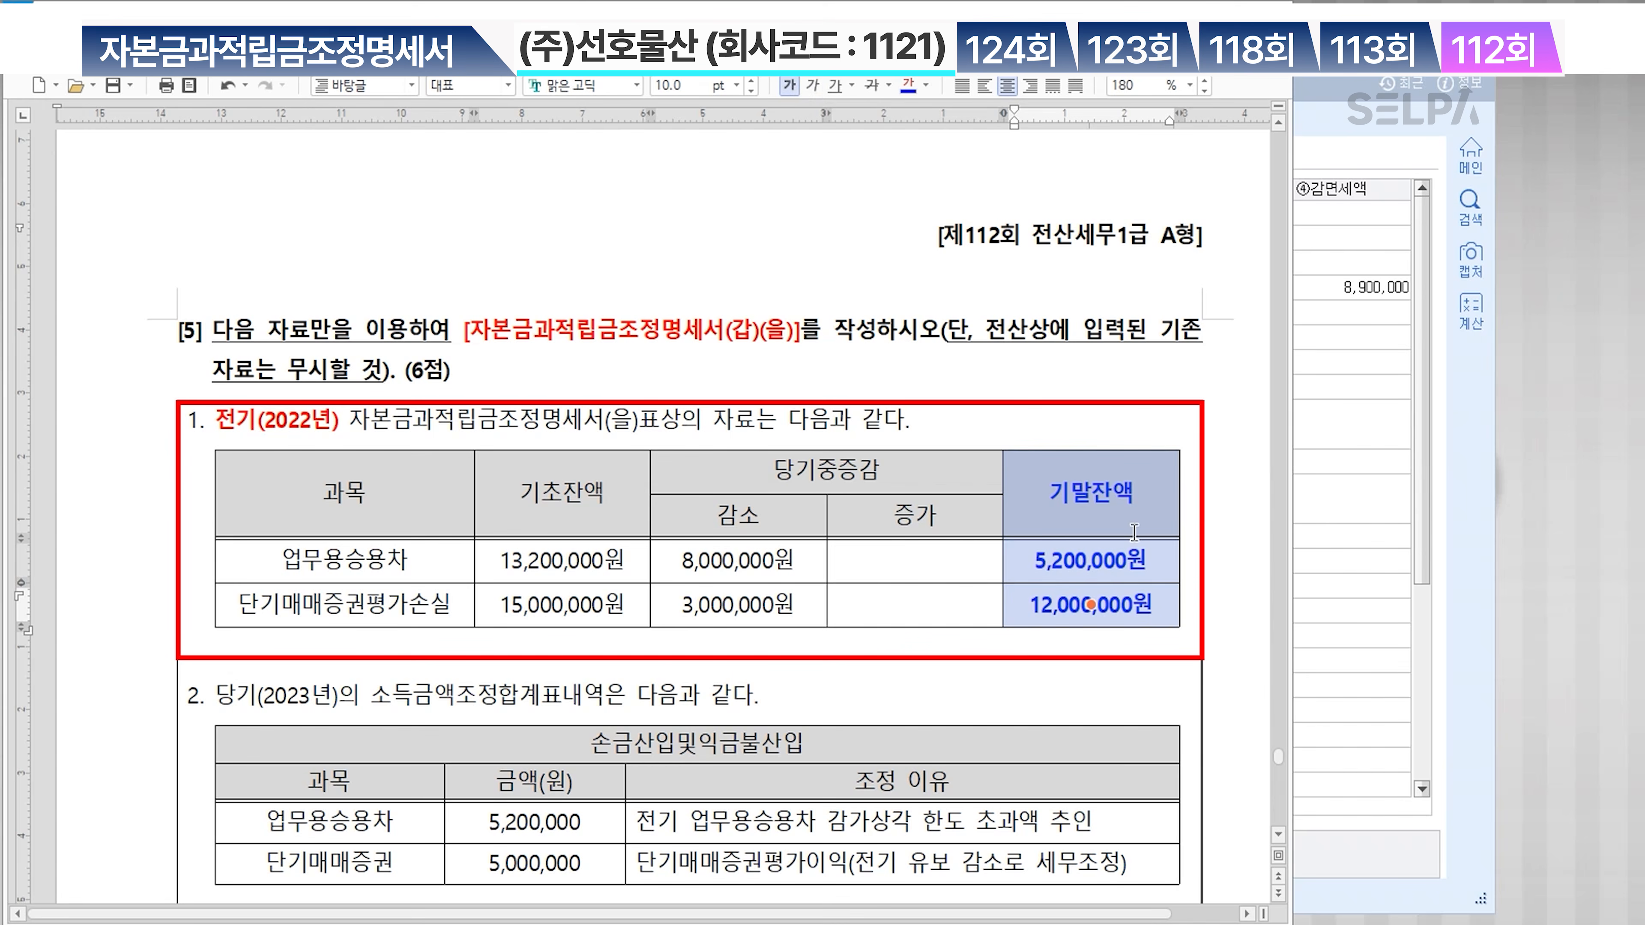
Add a second line reading "✓ 기초잔액" beneath the 기말잔액 header in the 전기(2022년) table
click(1154, 506)
key(Escape)
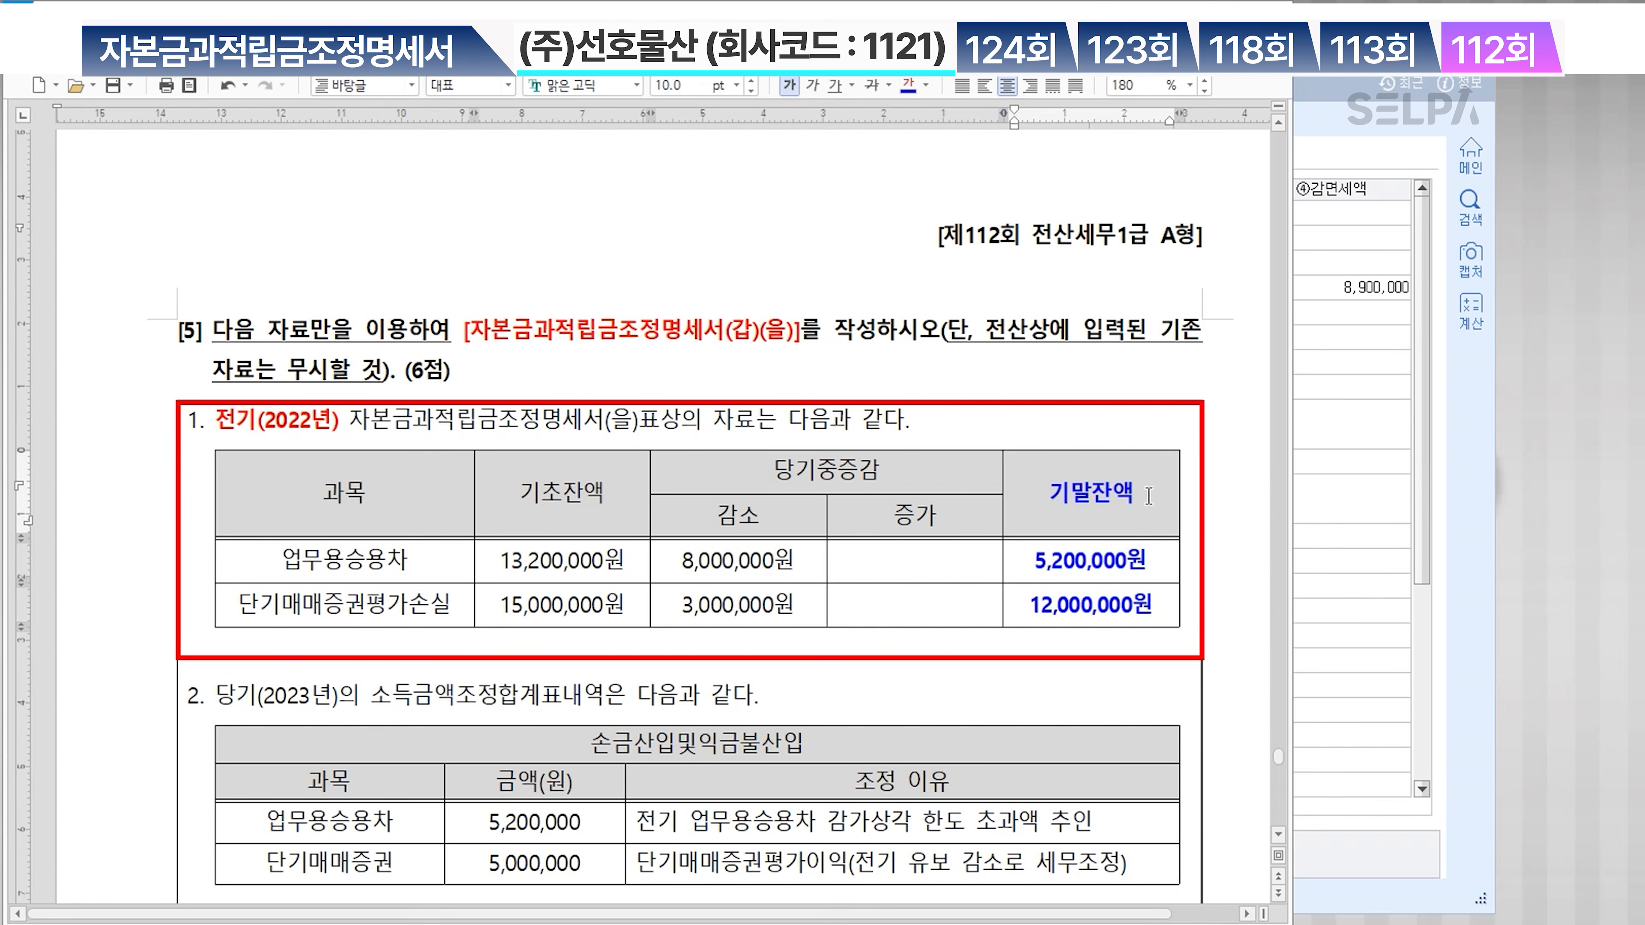
key(Return)
text(✓ 기초잔)
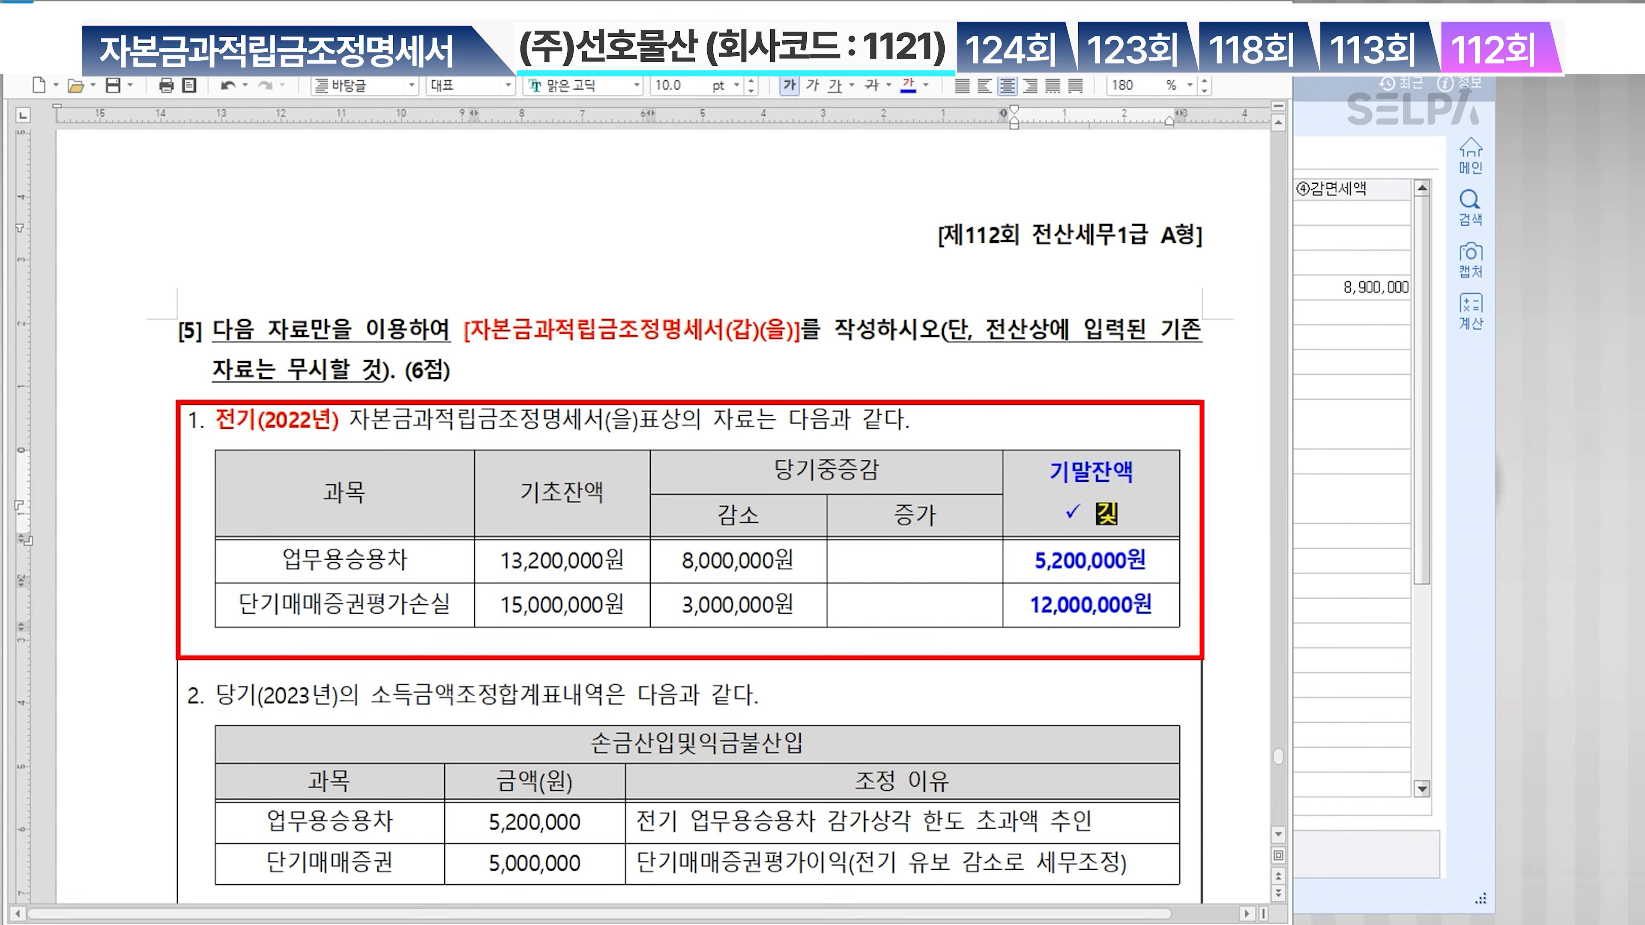
text(액)
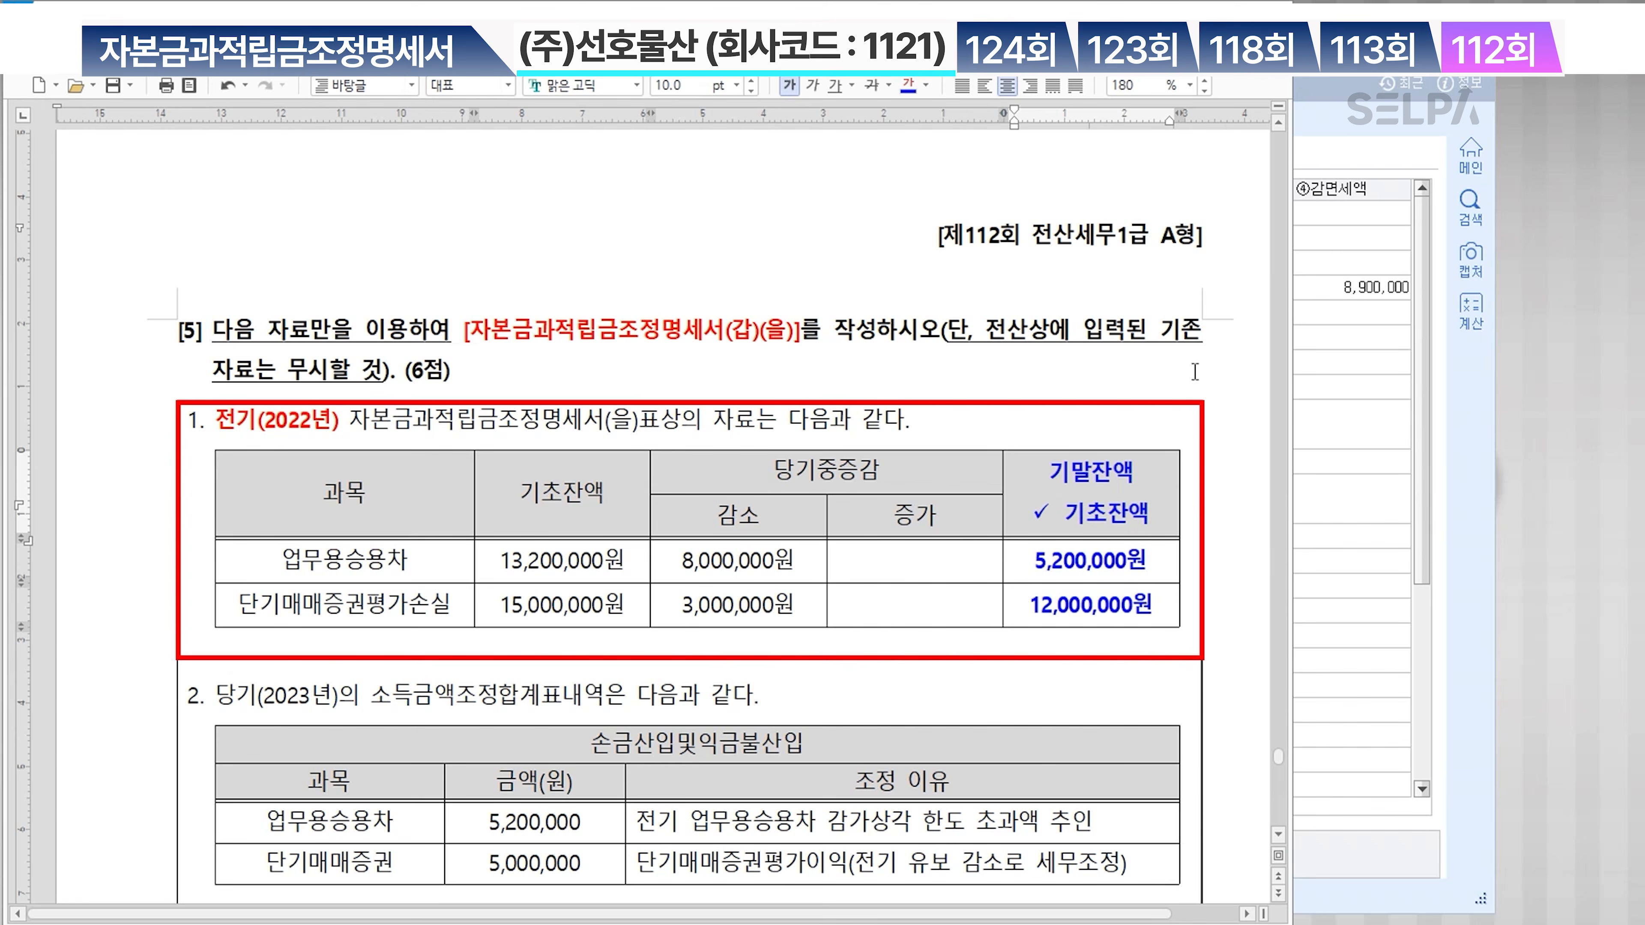
click(1056, 669)
Colour 당기(2023년)의 소득금액조정합계표내역 in item 2 blue, and review the table's 업무용승용차 and 단기매매증권 amounts
scroll(1104, 609, down, 3)
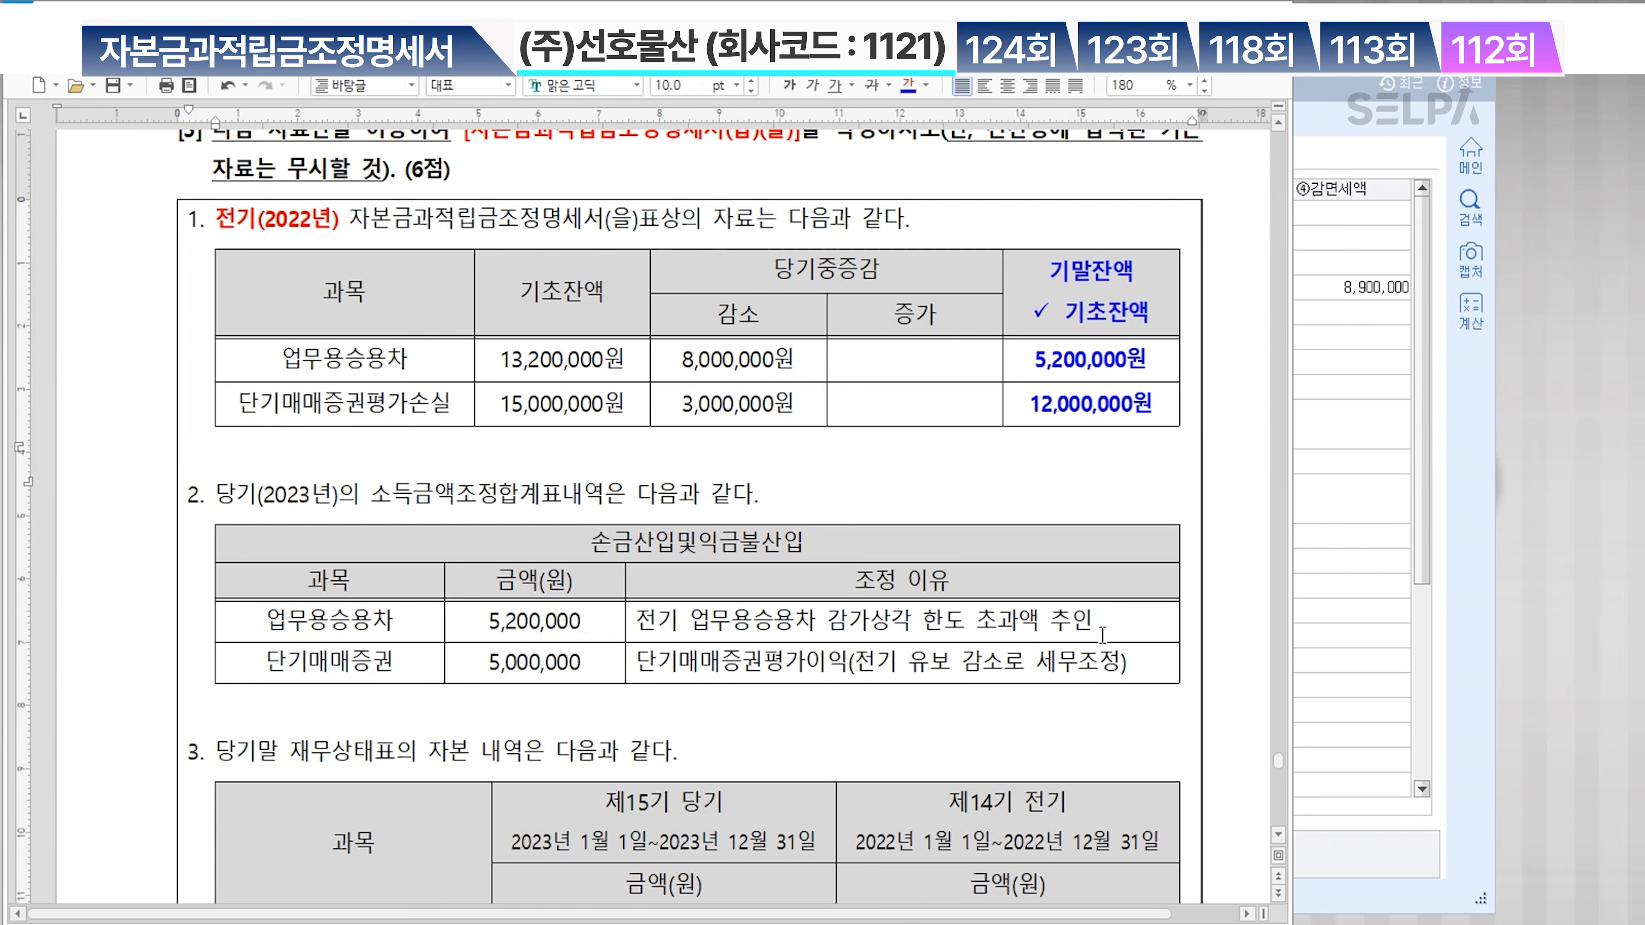
drag(215, 497, 599, 498)
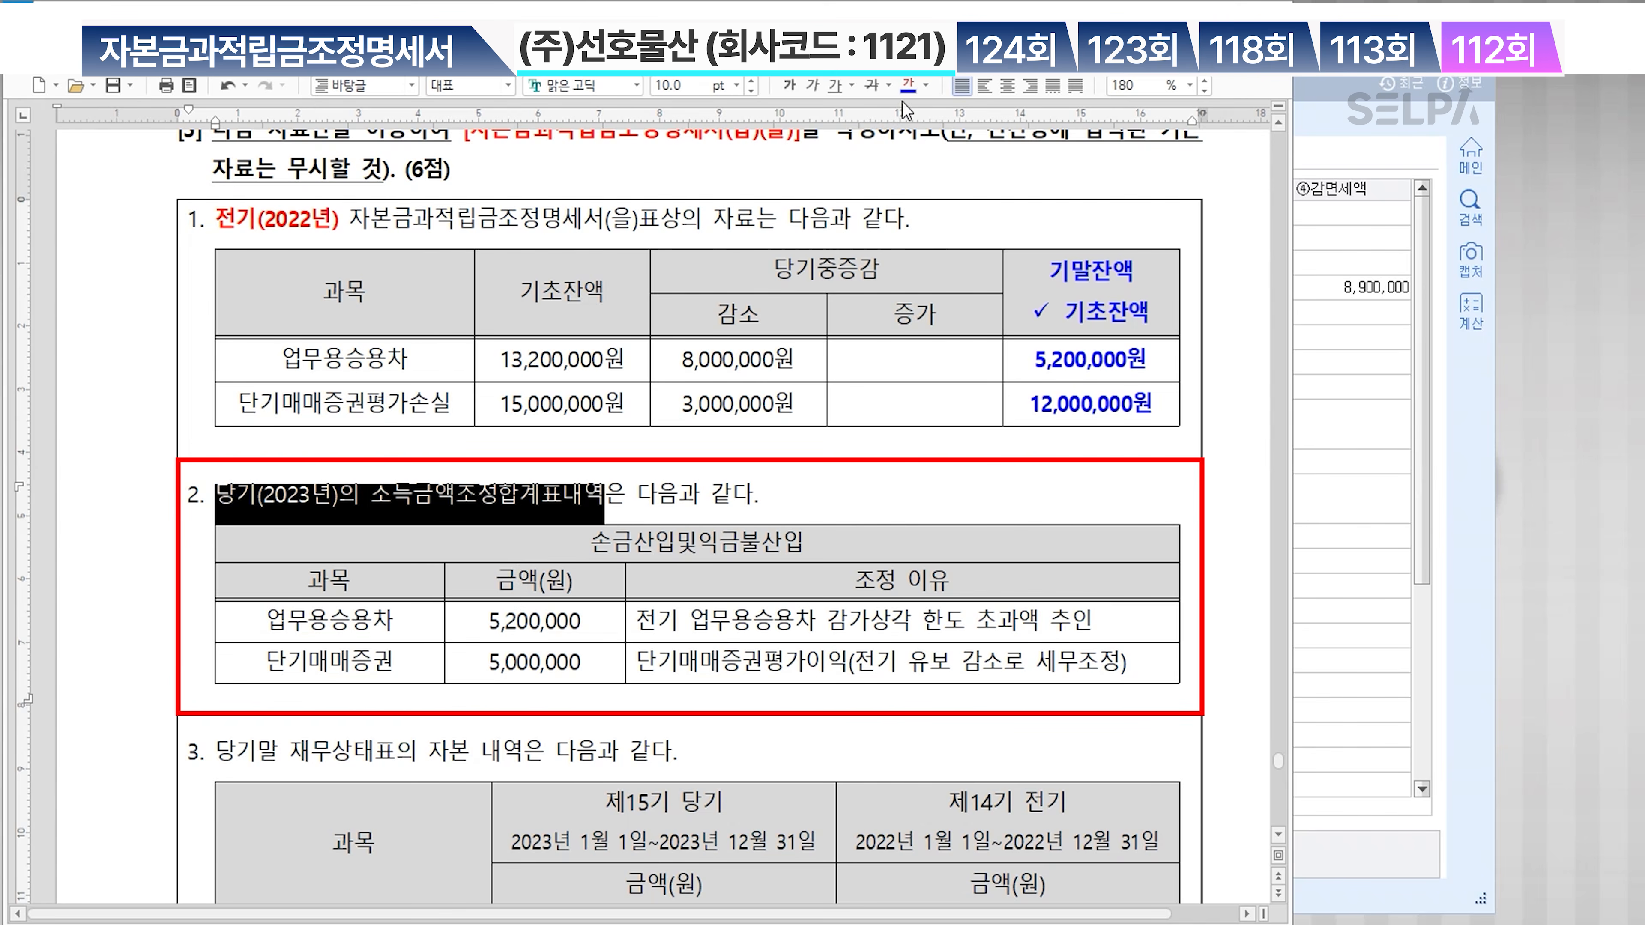
click(907, 84)
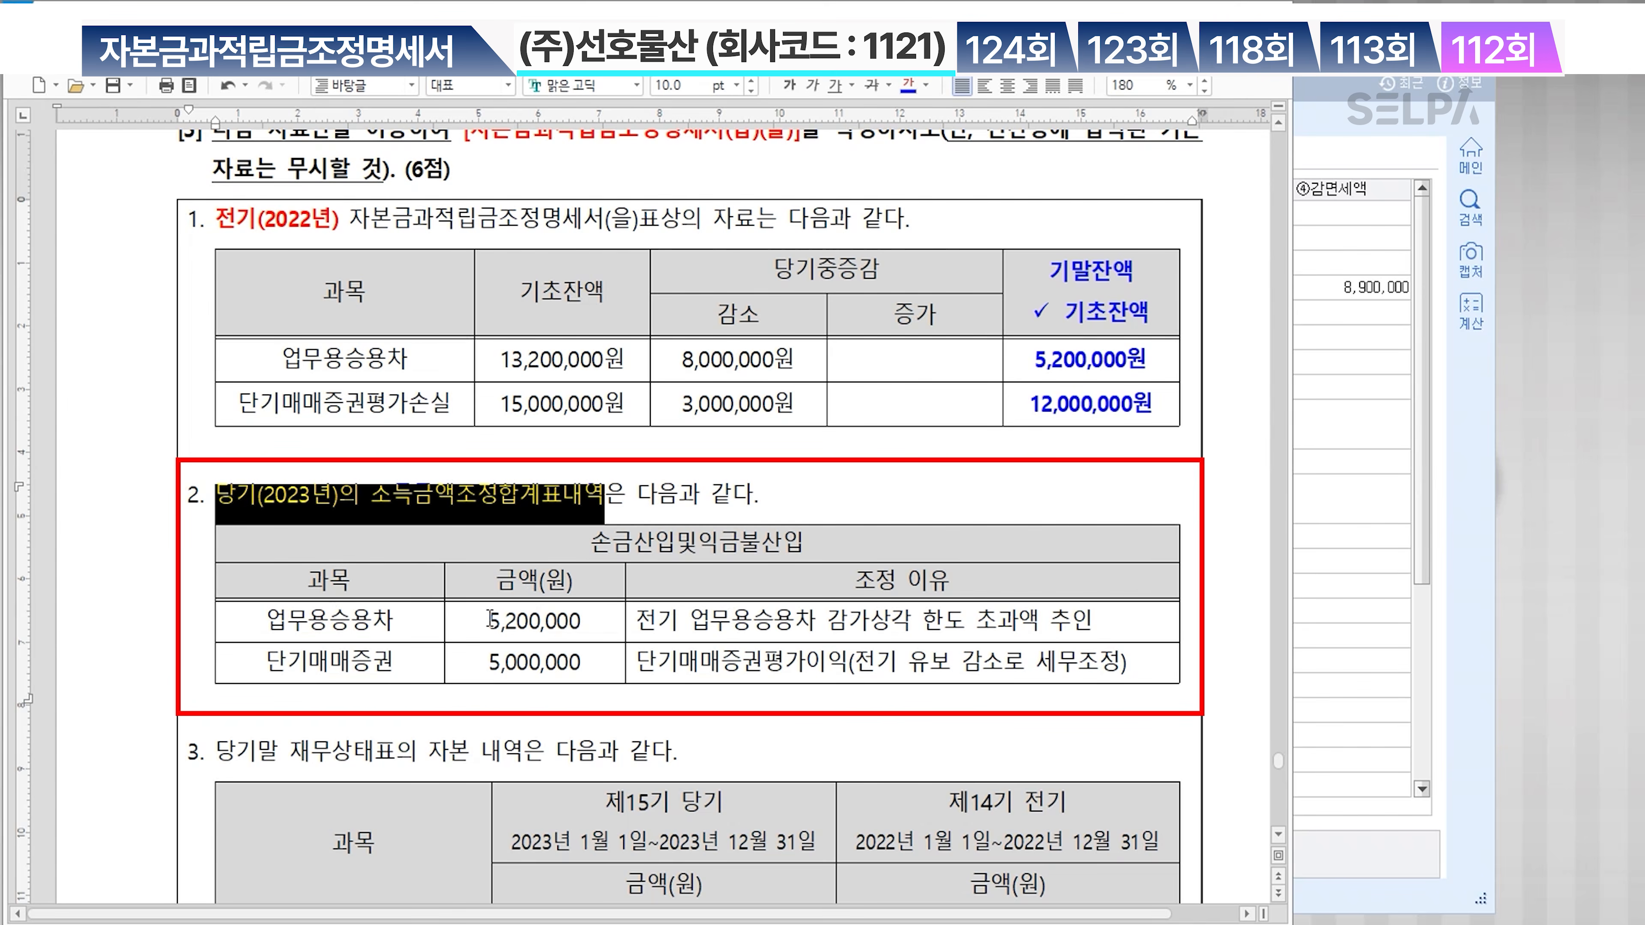
drag(487, 621, 585, 628)
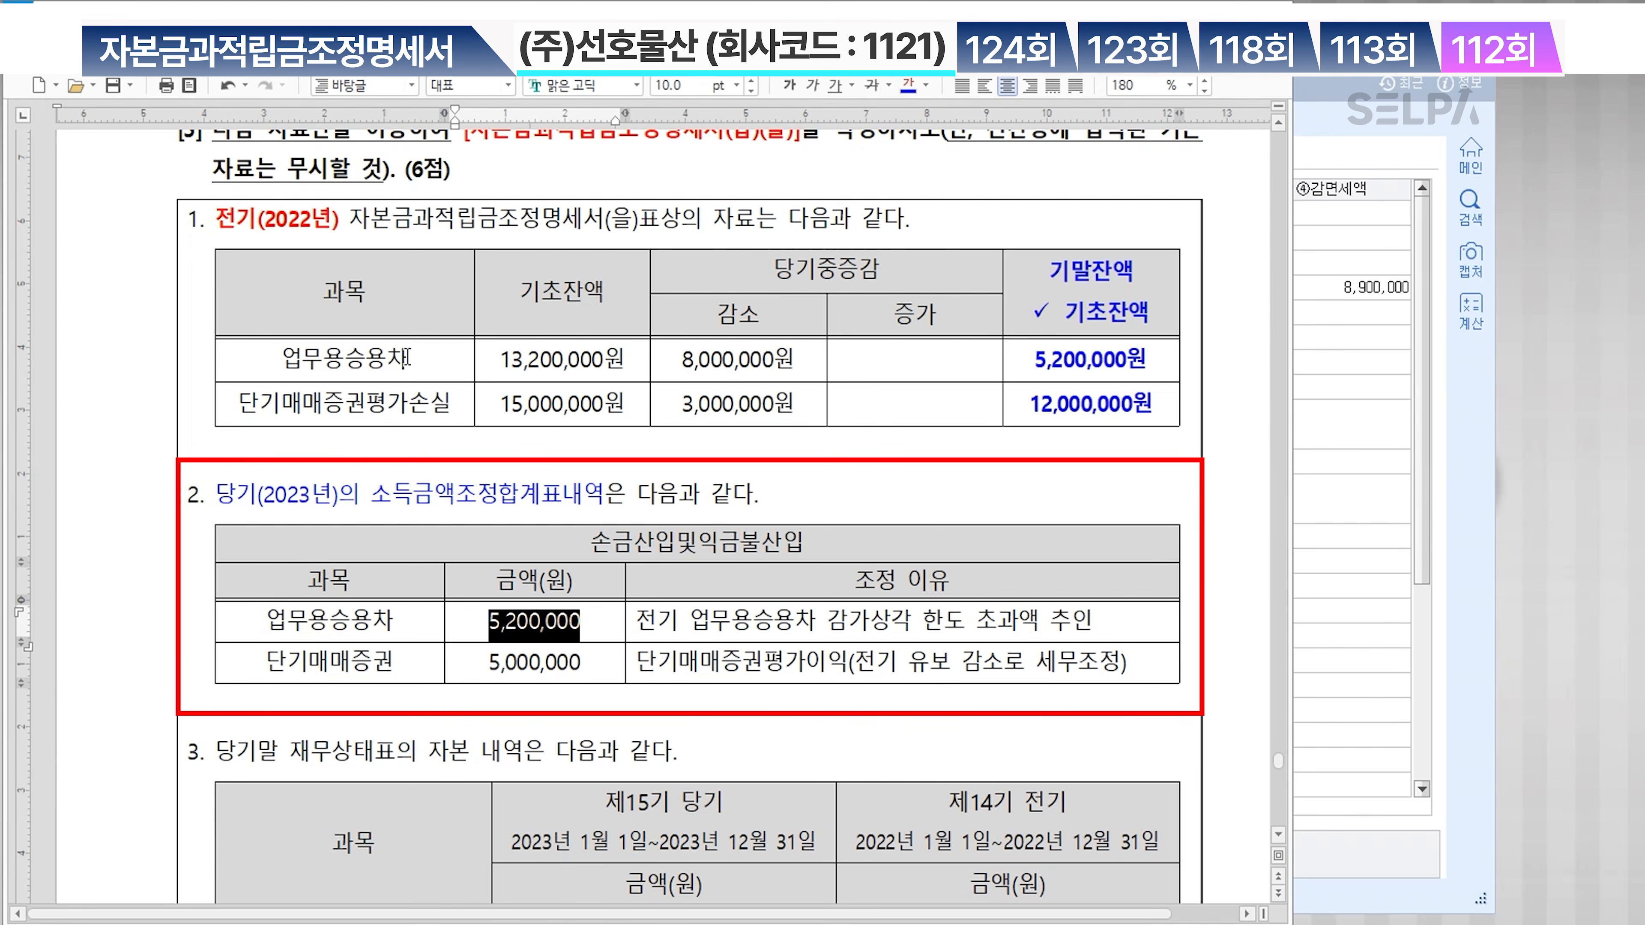
drag(496, 667, 595, 669)
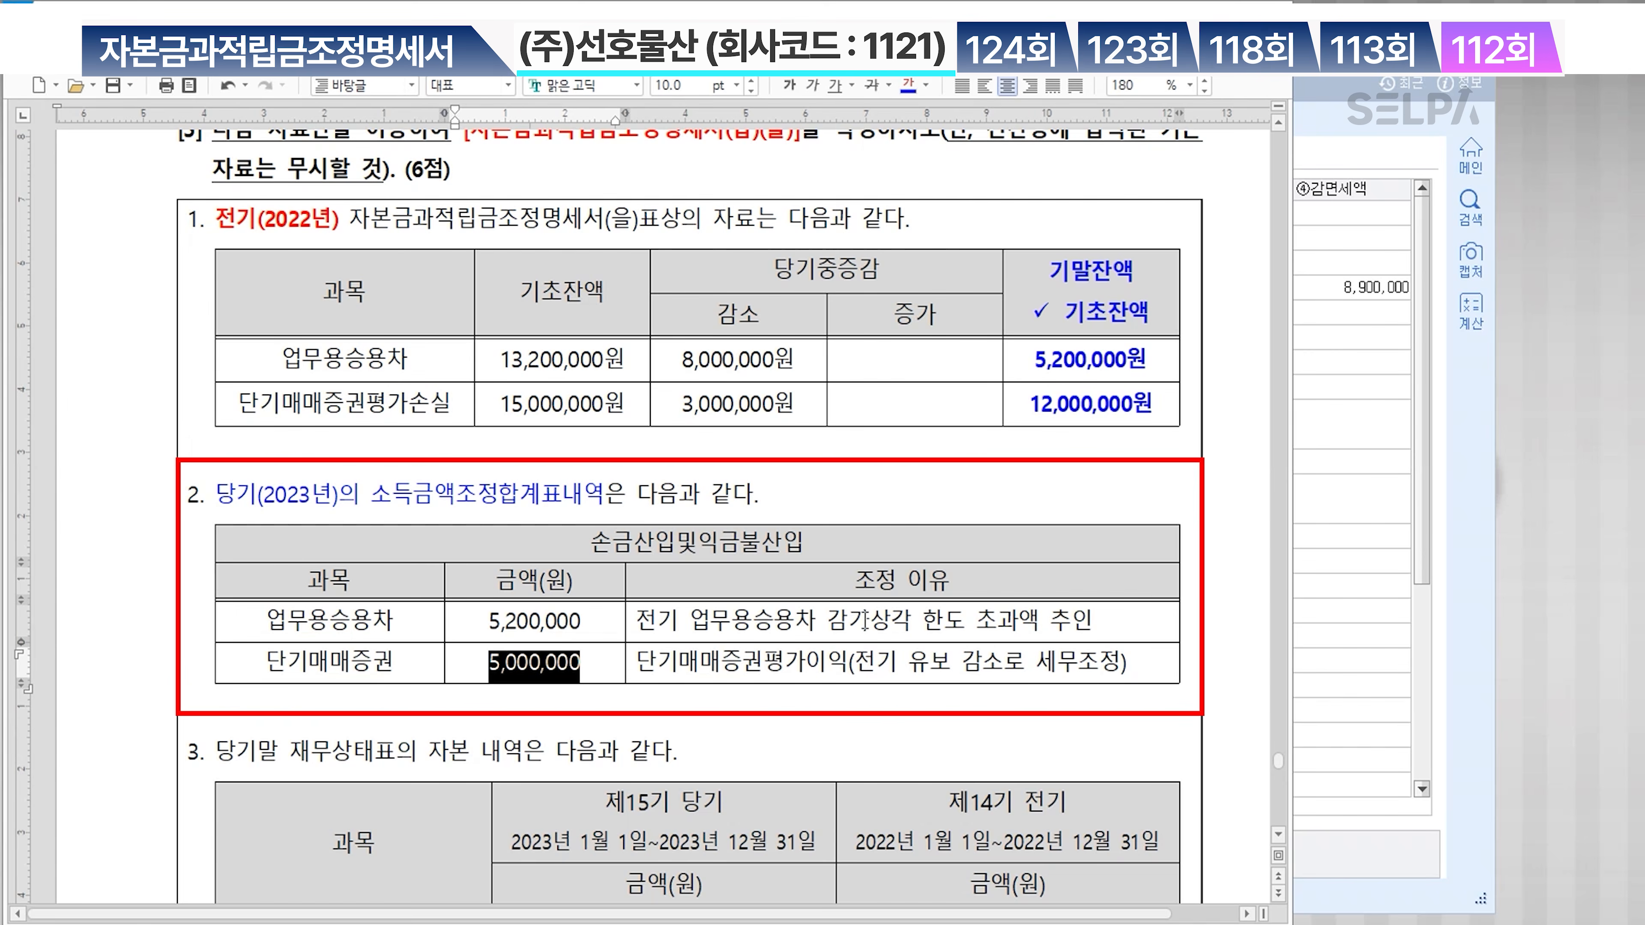
Make 감가상각 한도 초과액 추인 blue and bold, append "> 감소", and close the space in 한도초과액
drag(829, 621, 1099, 632)
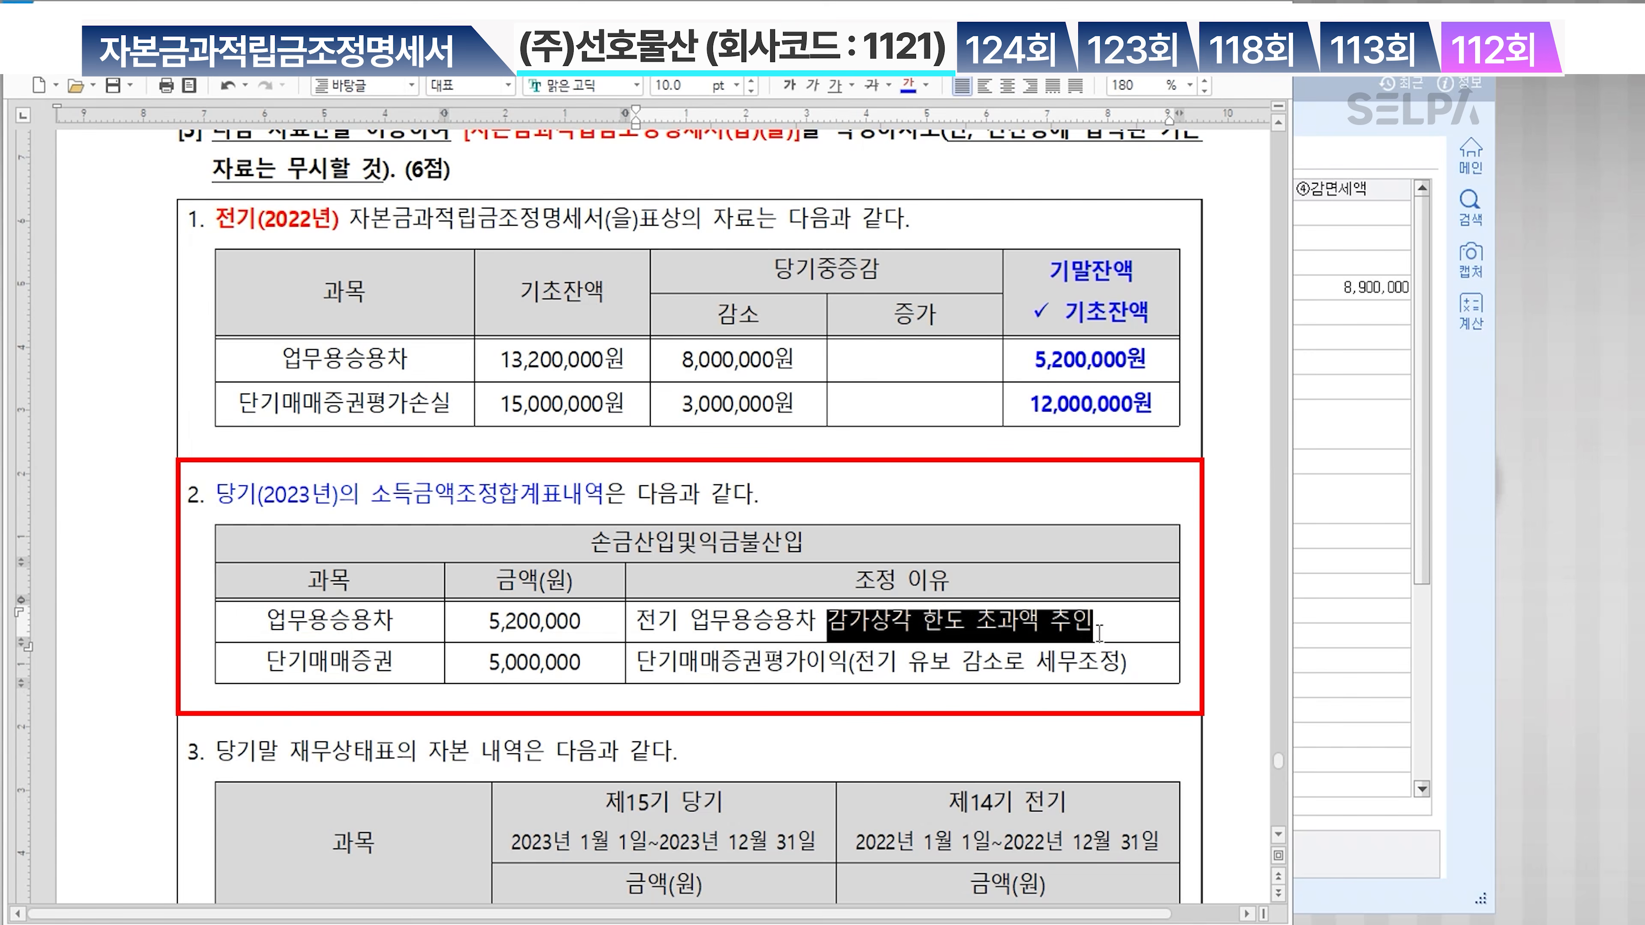
click(789, 85)
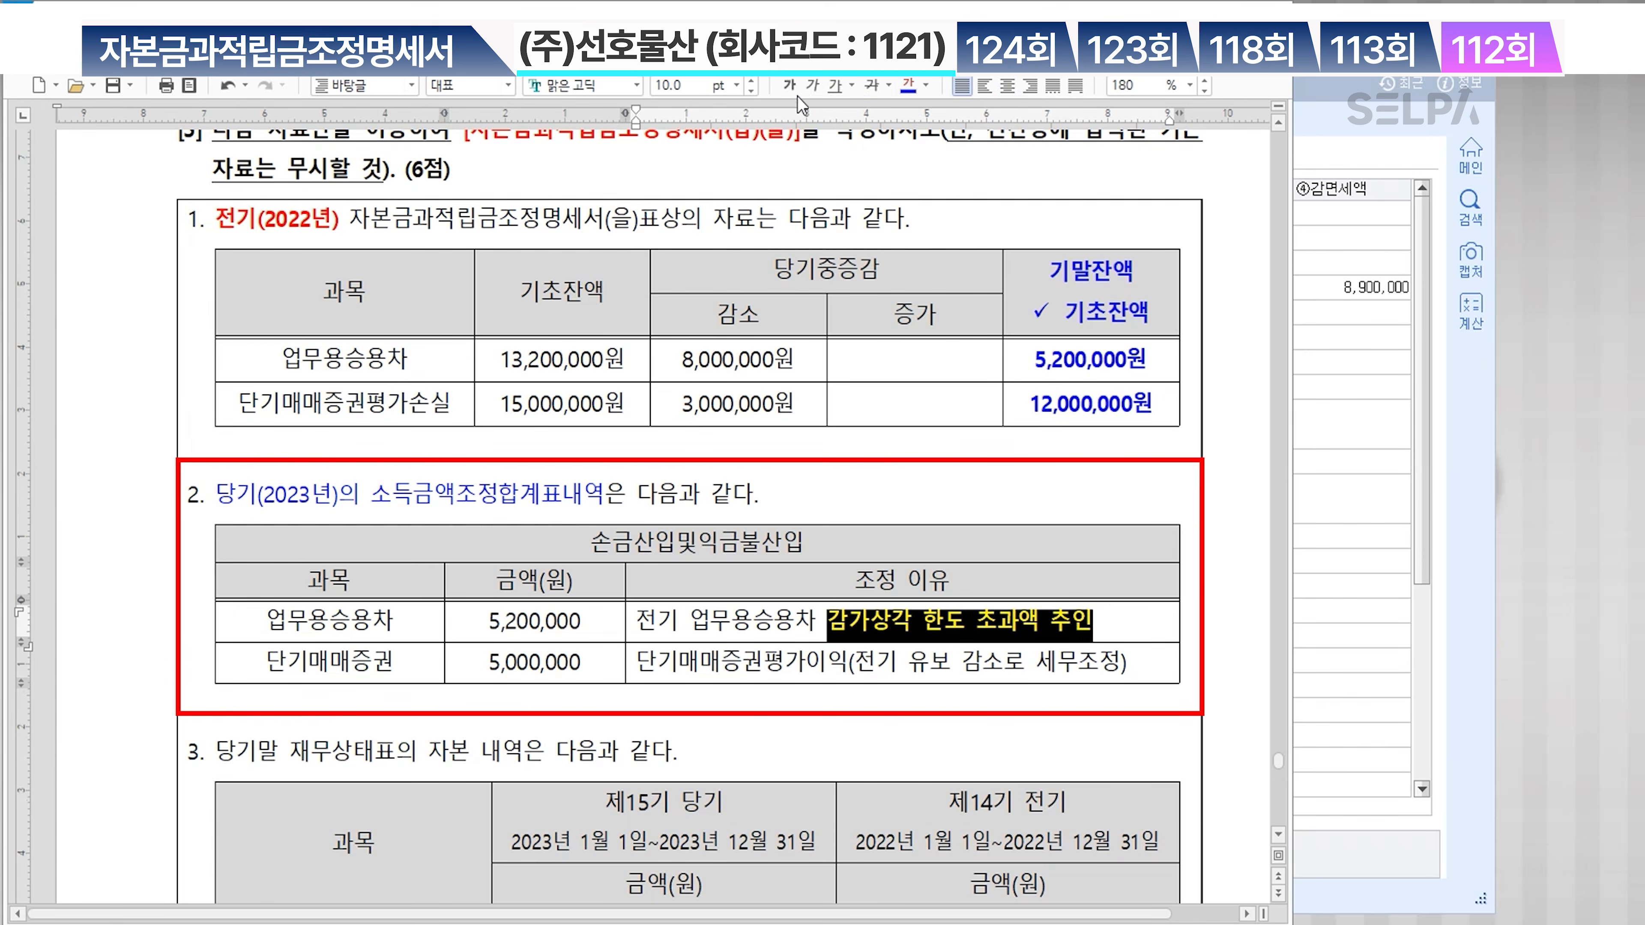
click(1124, 627)
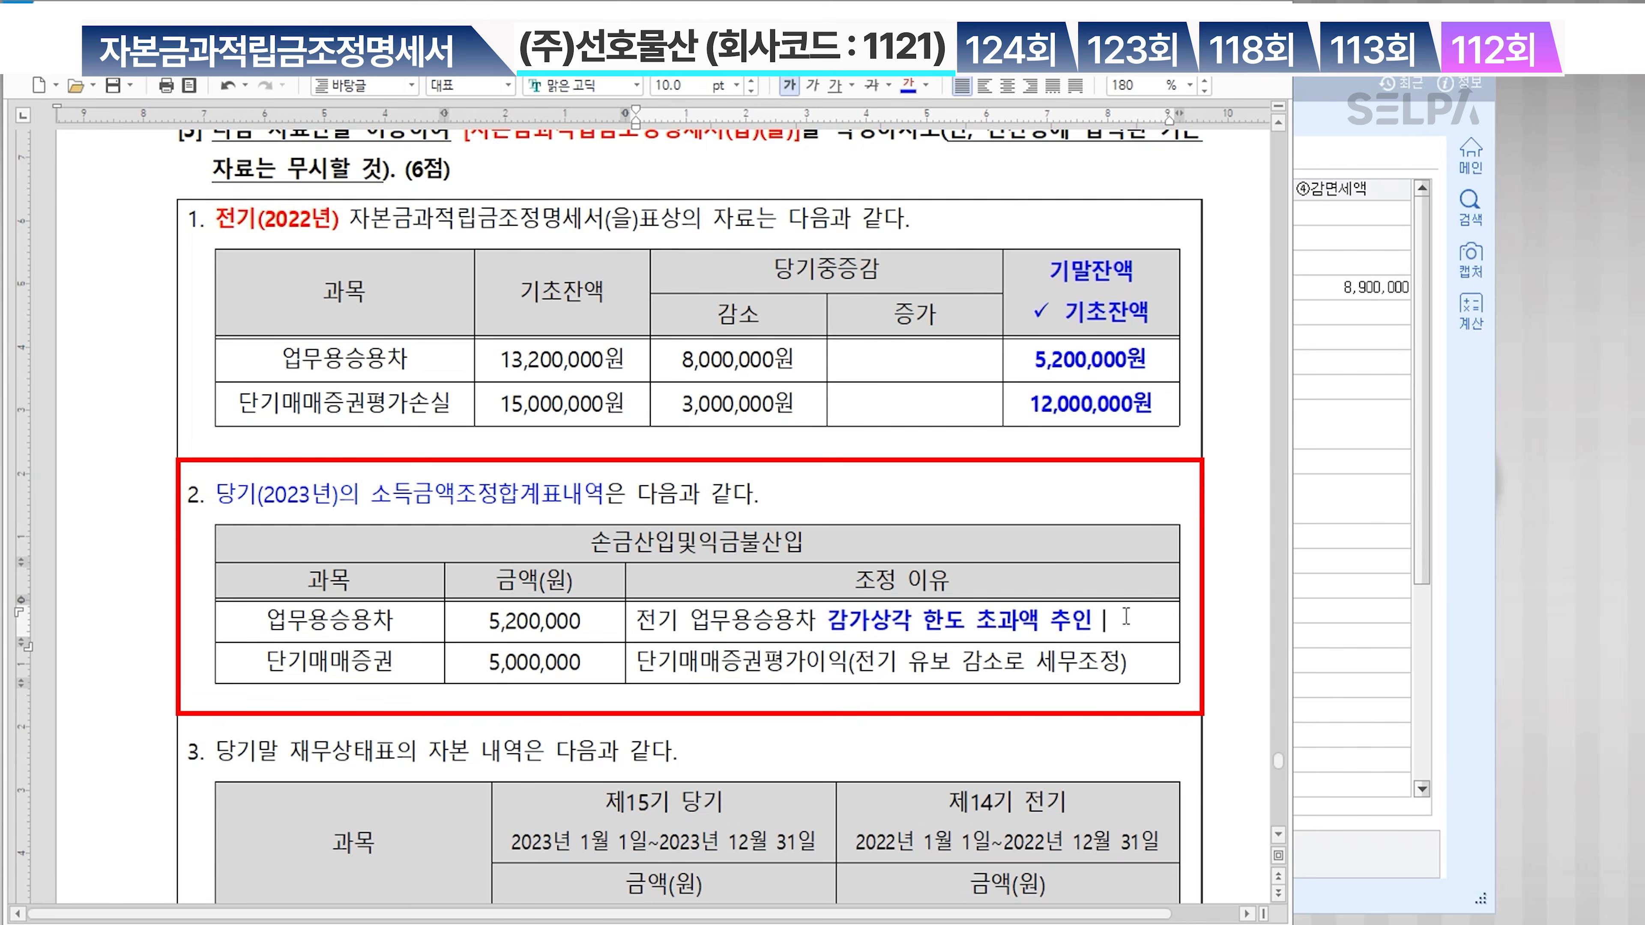
text(> 감소)
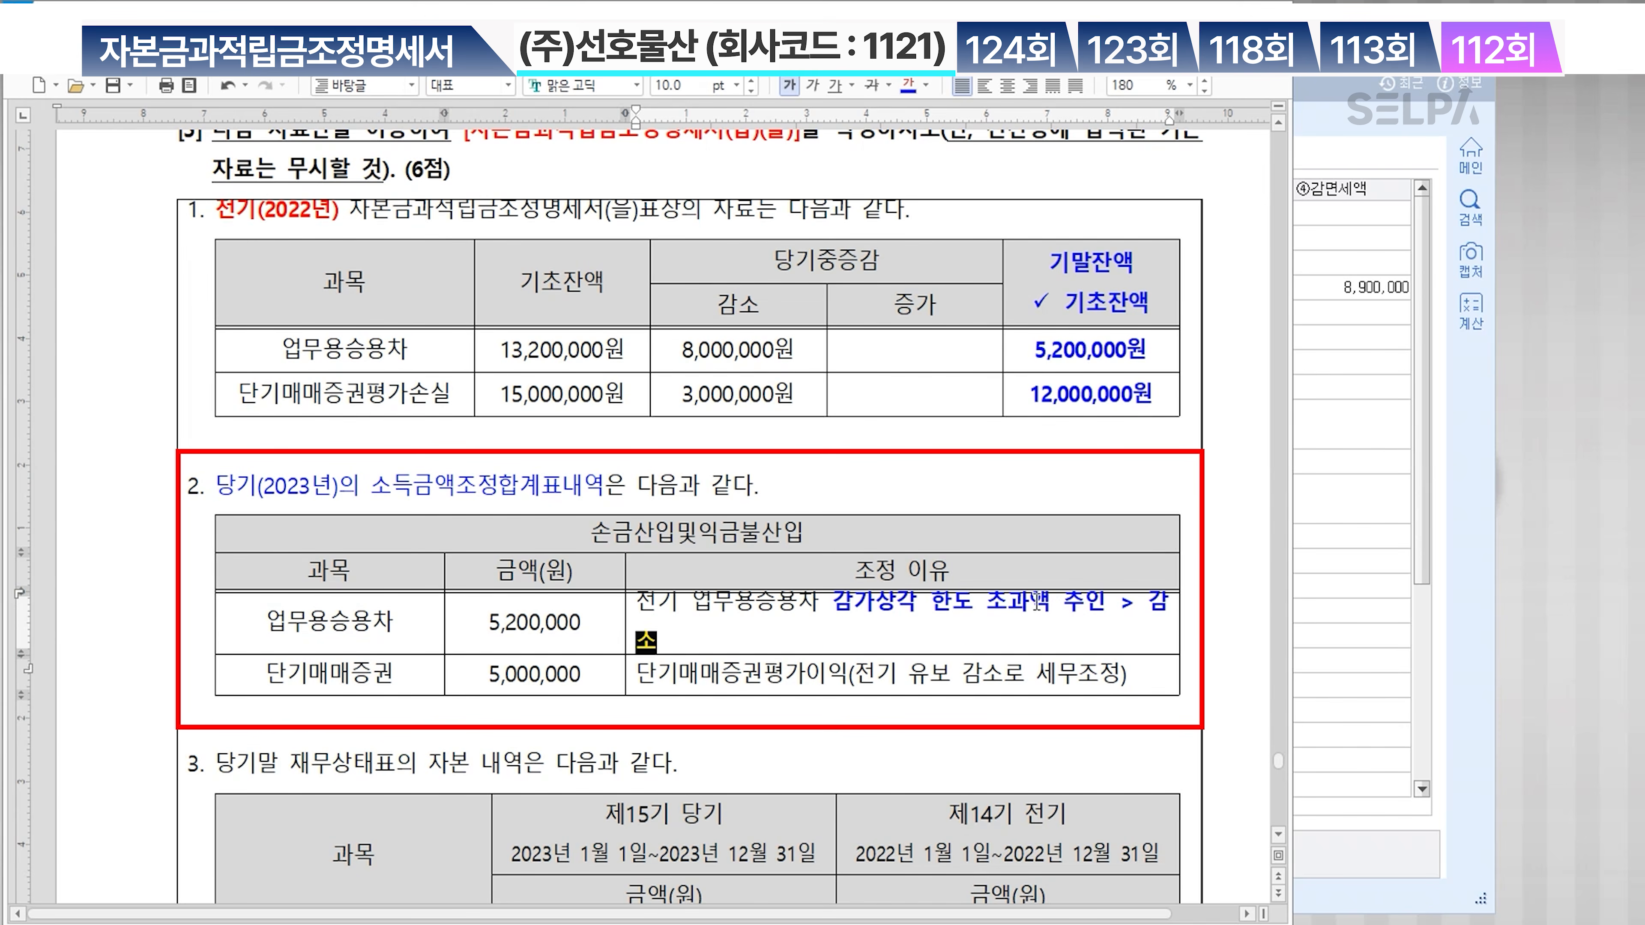
key(BackSpace)
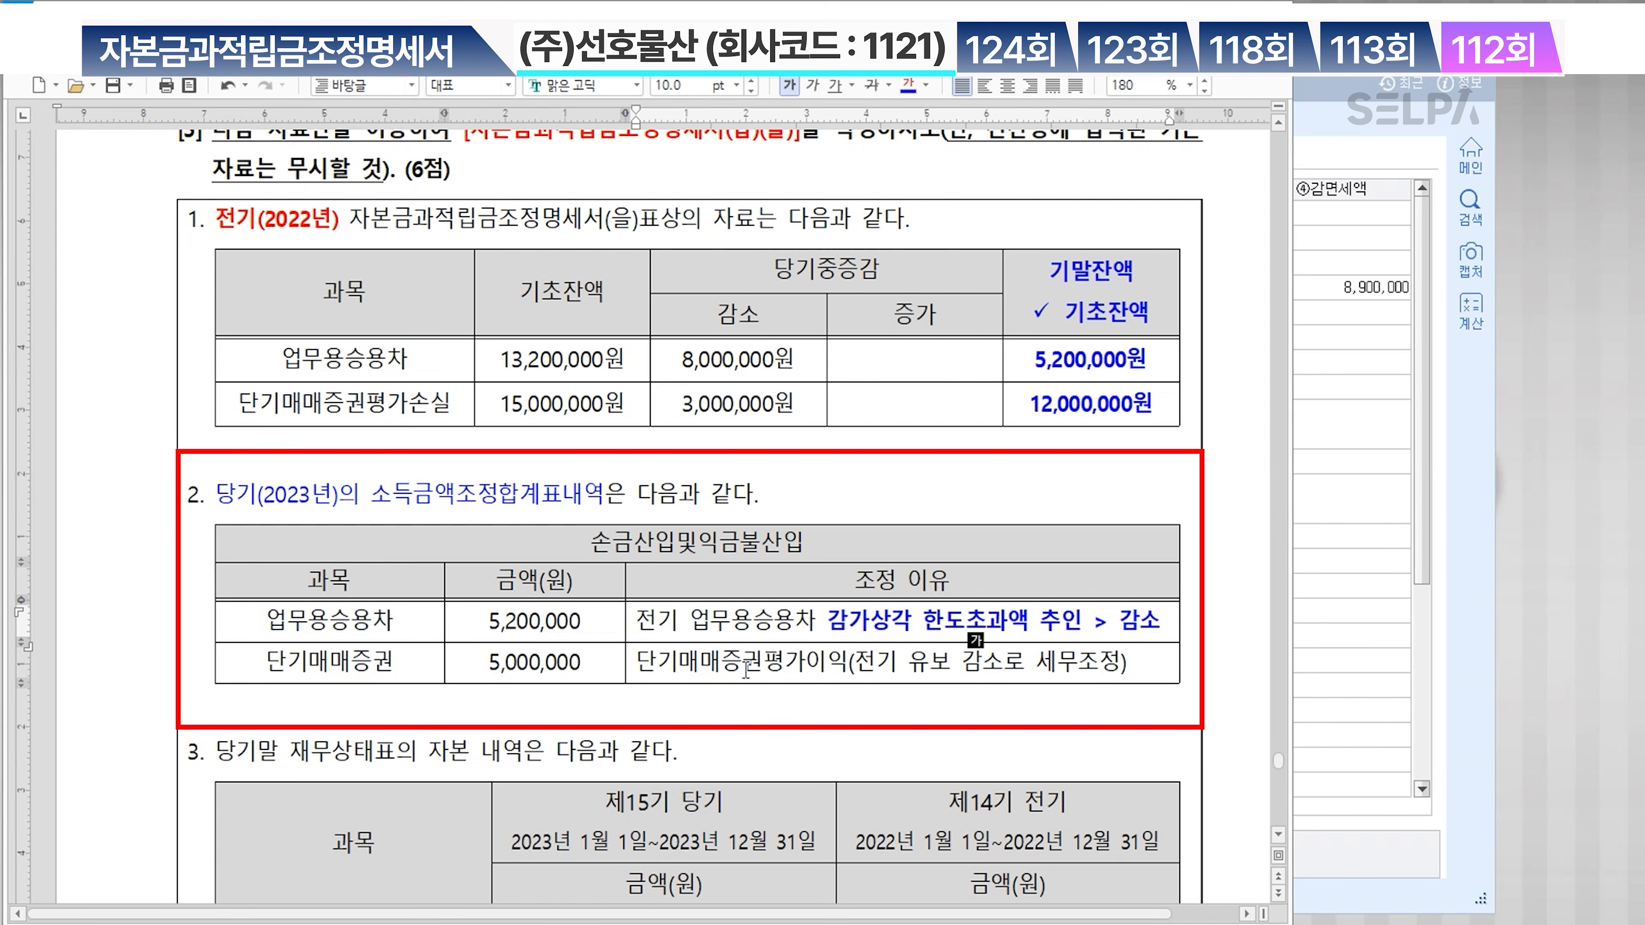
Append "> 감소" to the 단기매매증권 adjustment reason and make the addition blue and bold
click(825, 667)
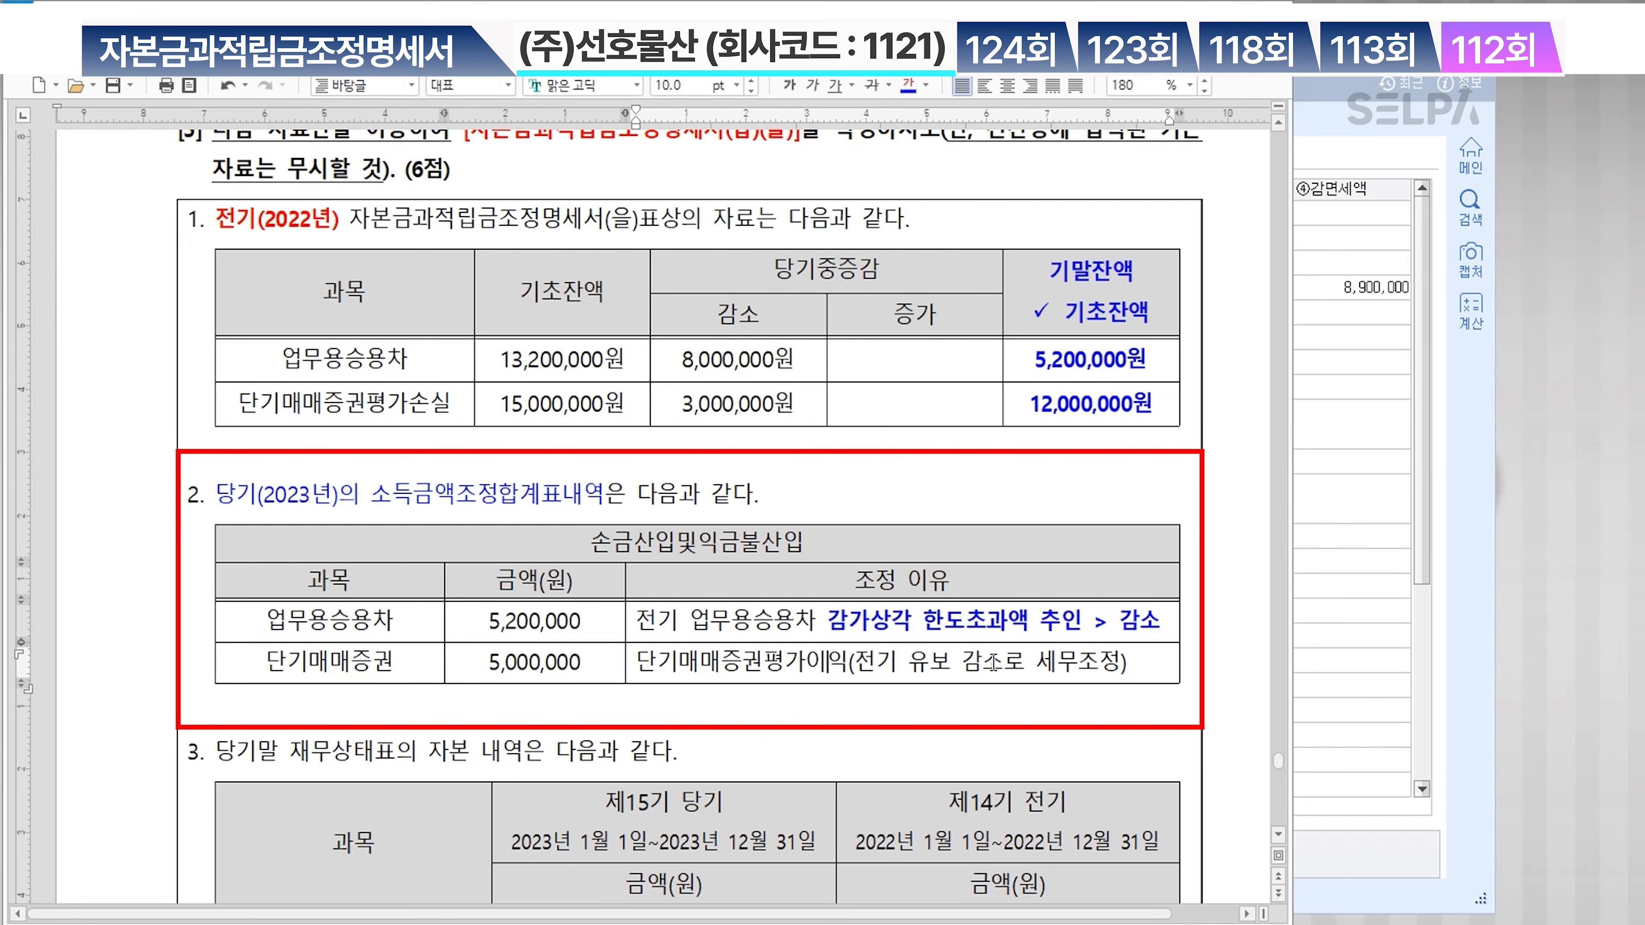
key(ctrl)
text(감소)
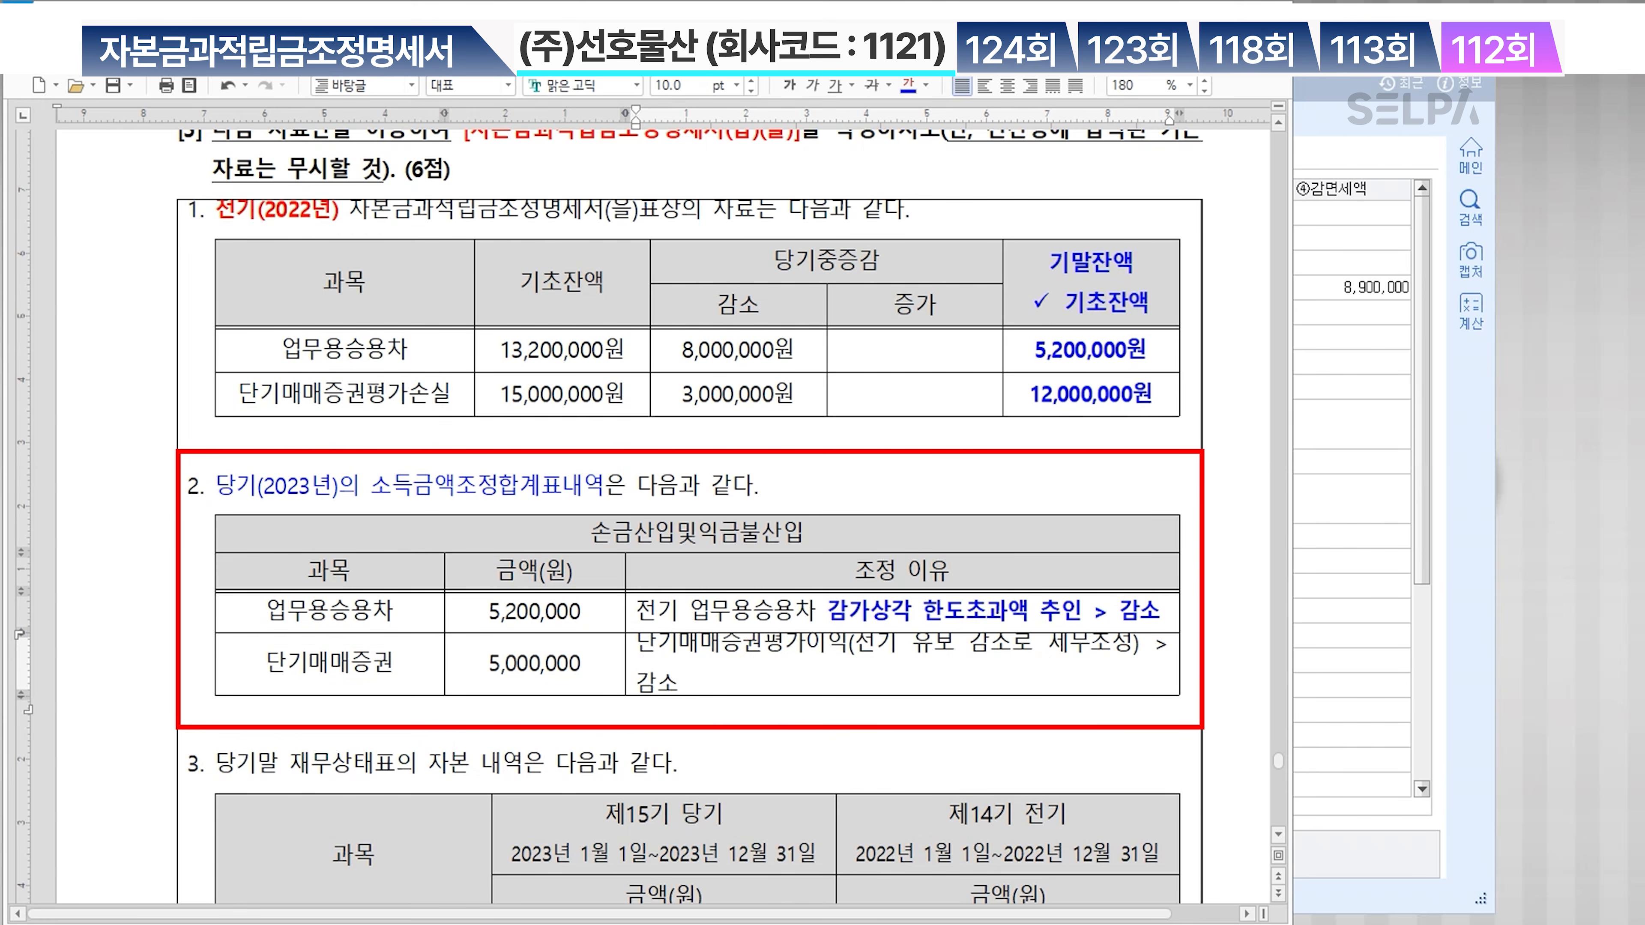
drag(1155, 655, 847, 664)
click(908, 85)
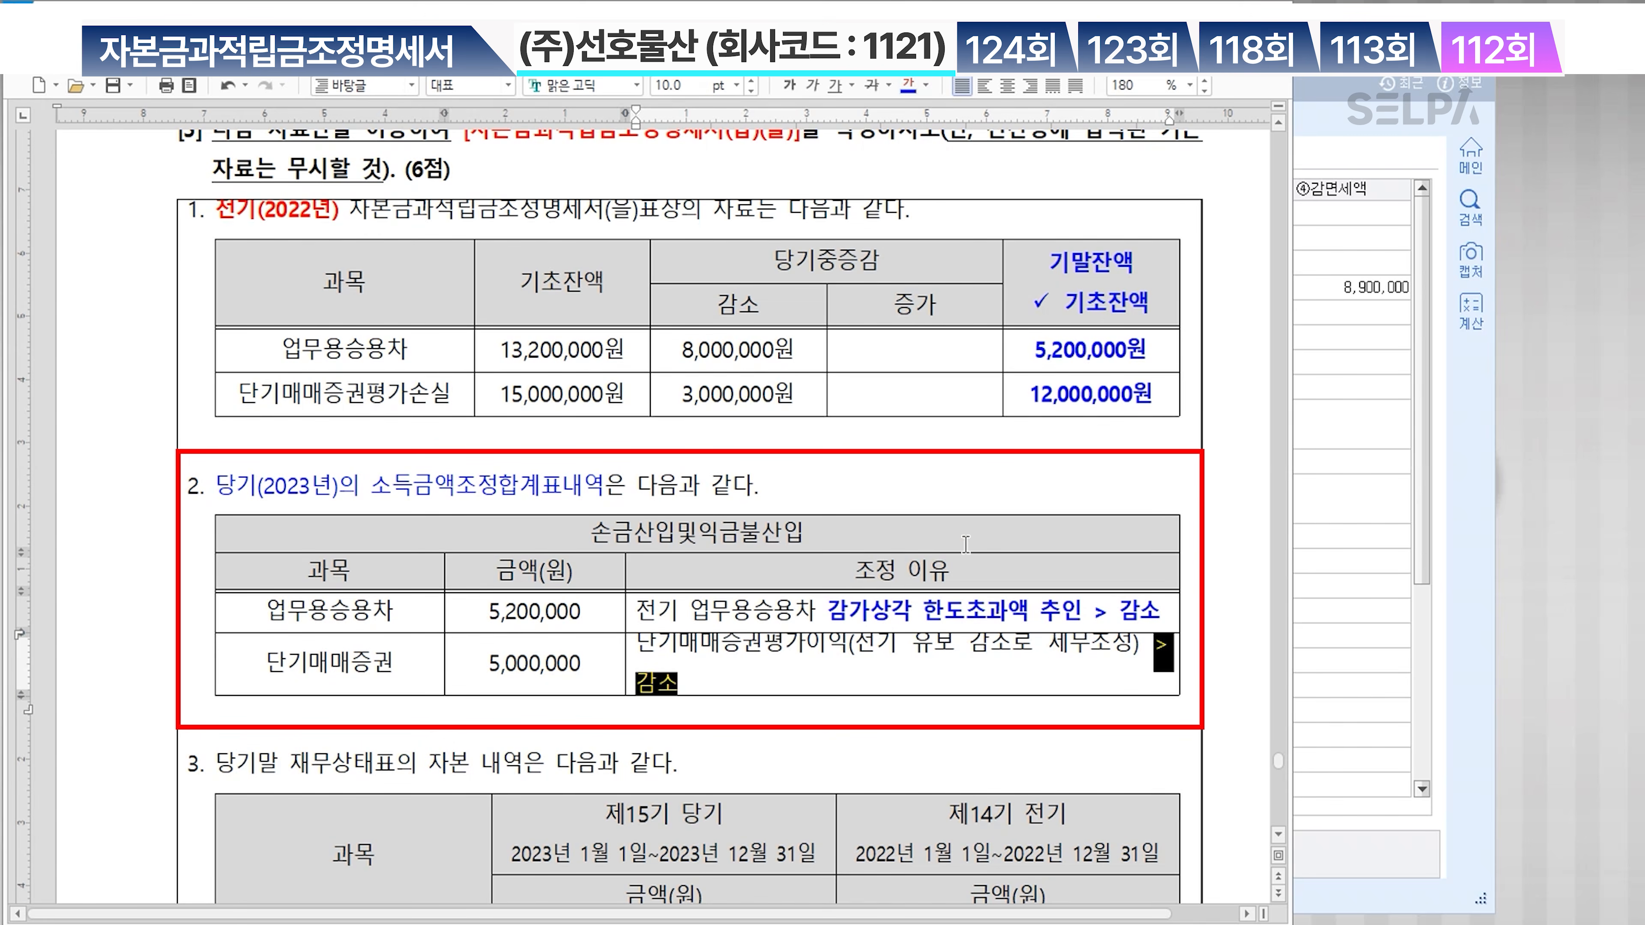
click(857, 646)
scroll(876, 648, up, 2)
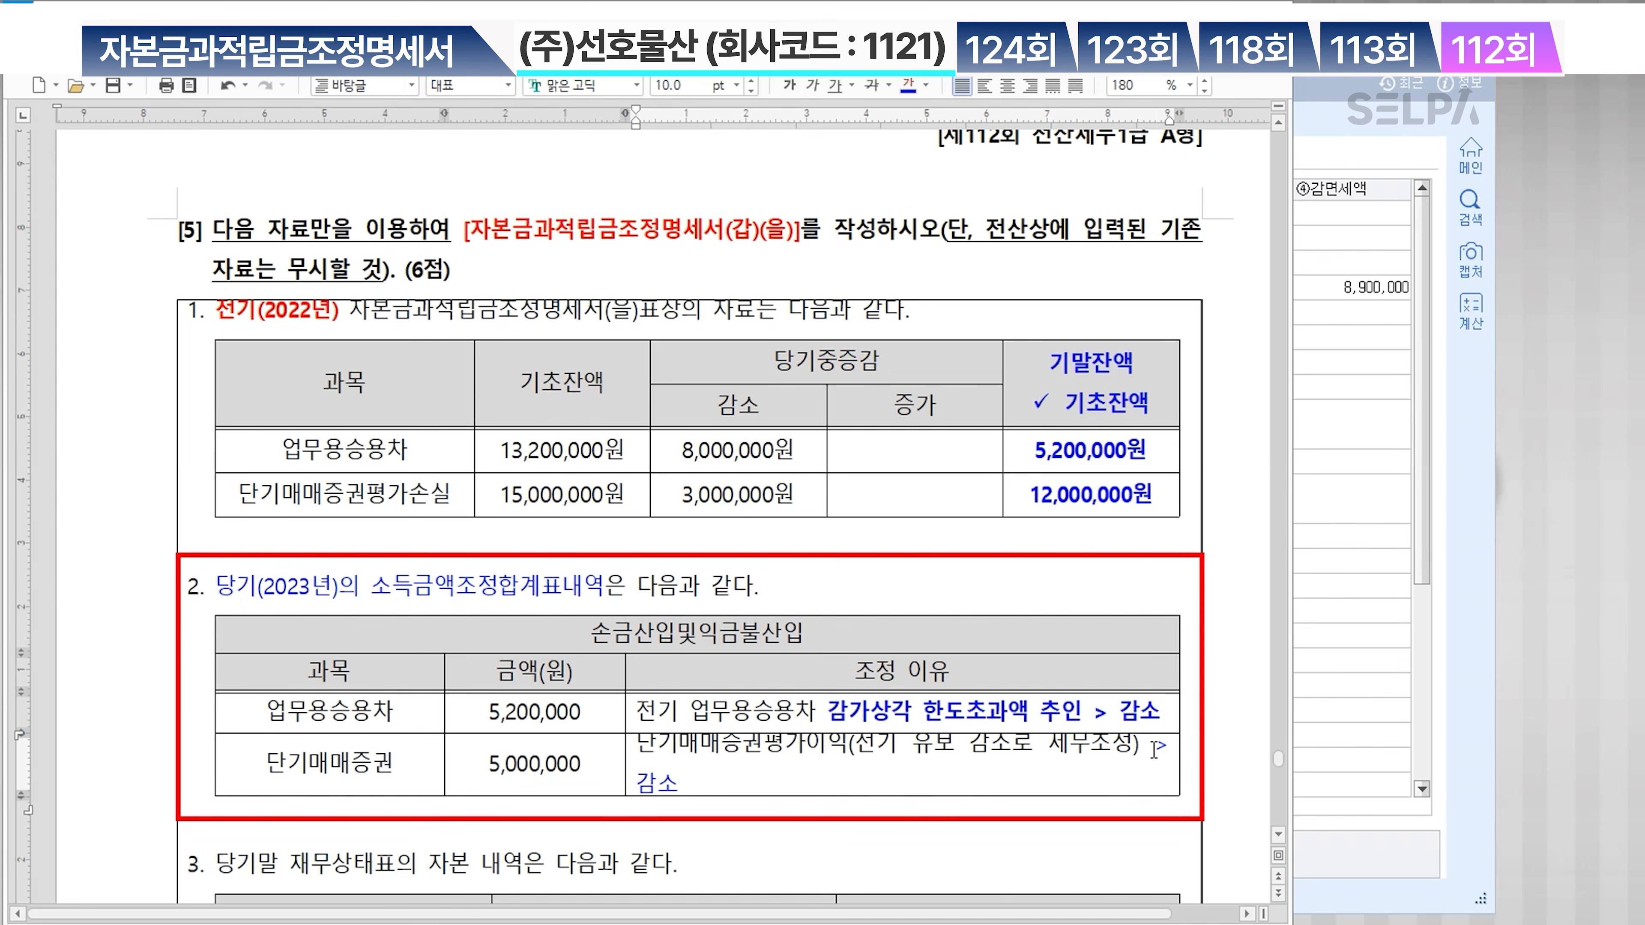
drag(1152, 758, 721, 785)
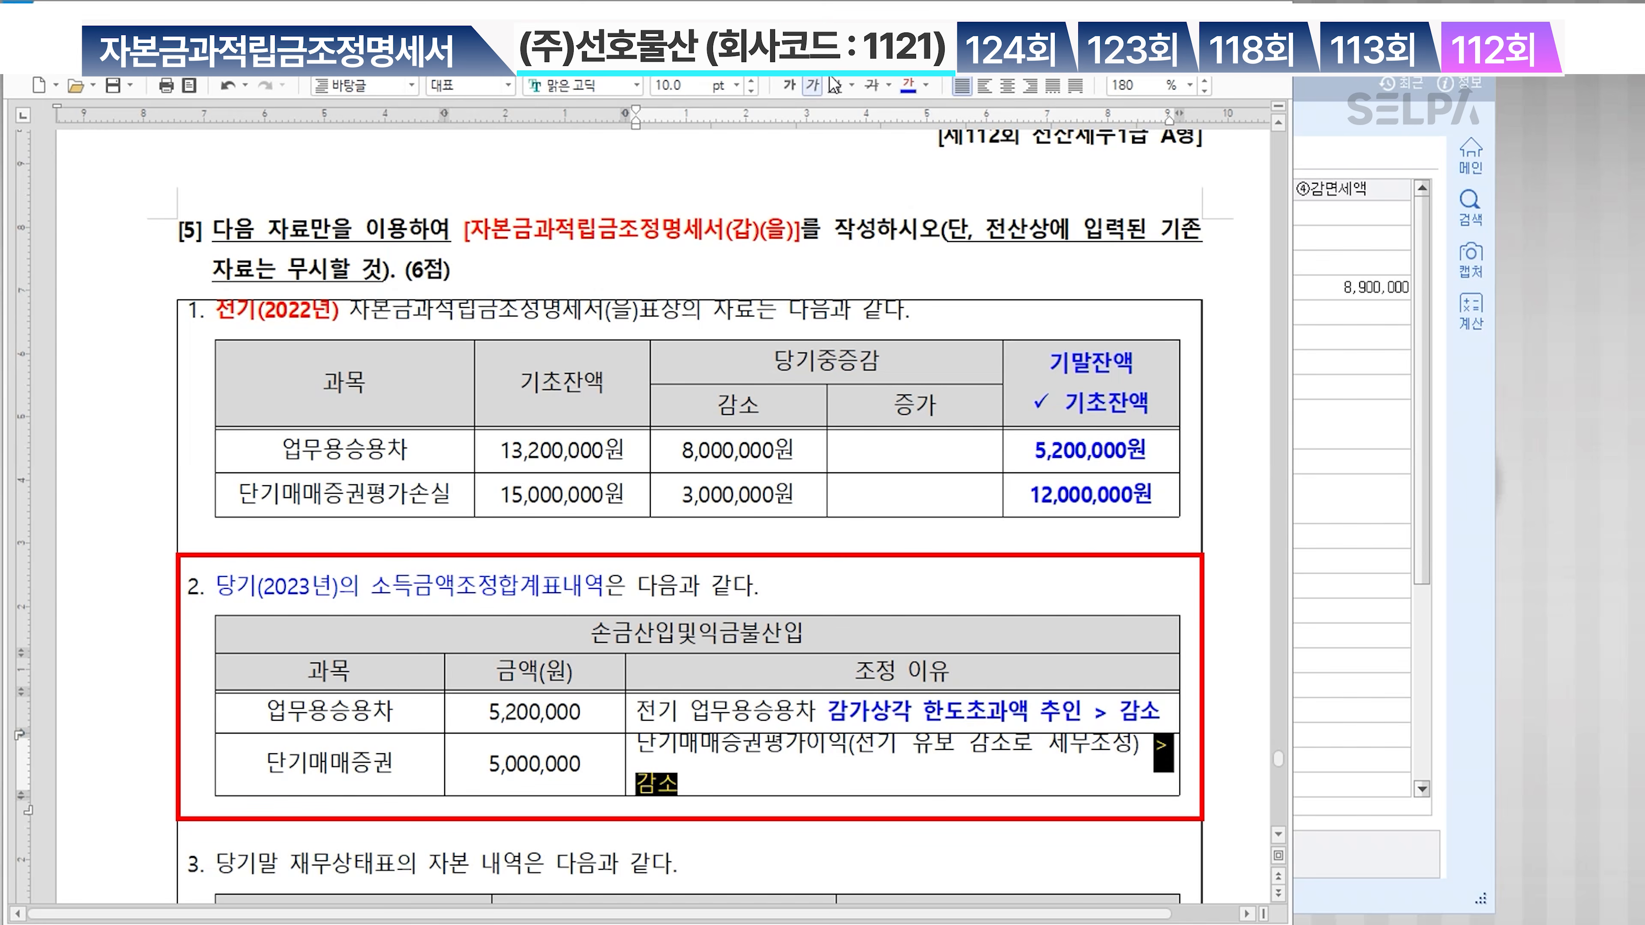
click(789, 85)
Make the whole 제14기 전기 column in item 3 blue and bold, and append ">> 기초" to its header
scroll(809, 695, down, 10)
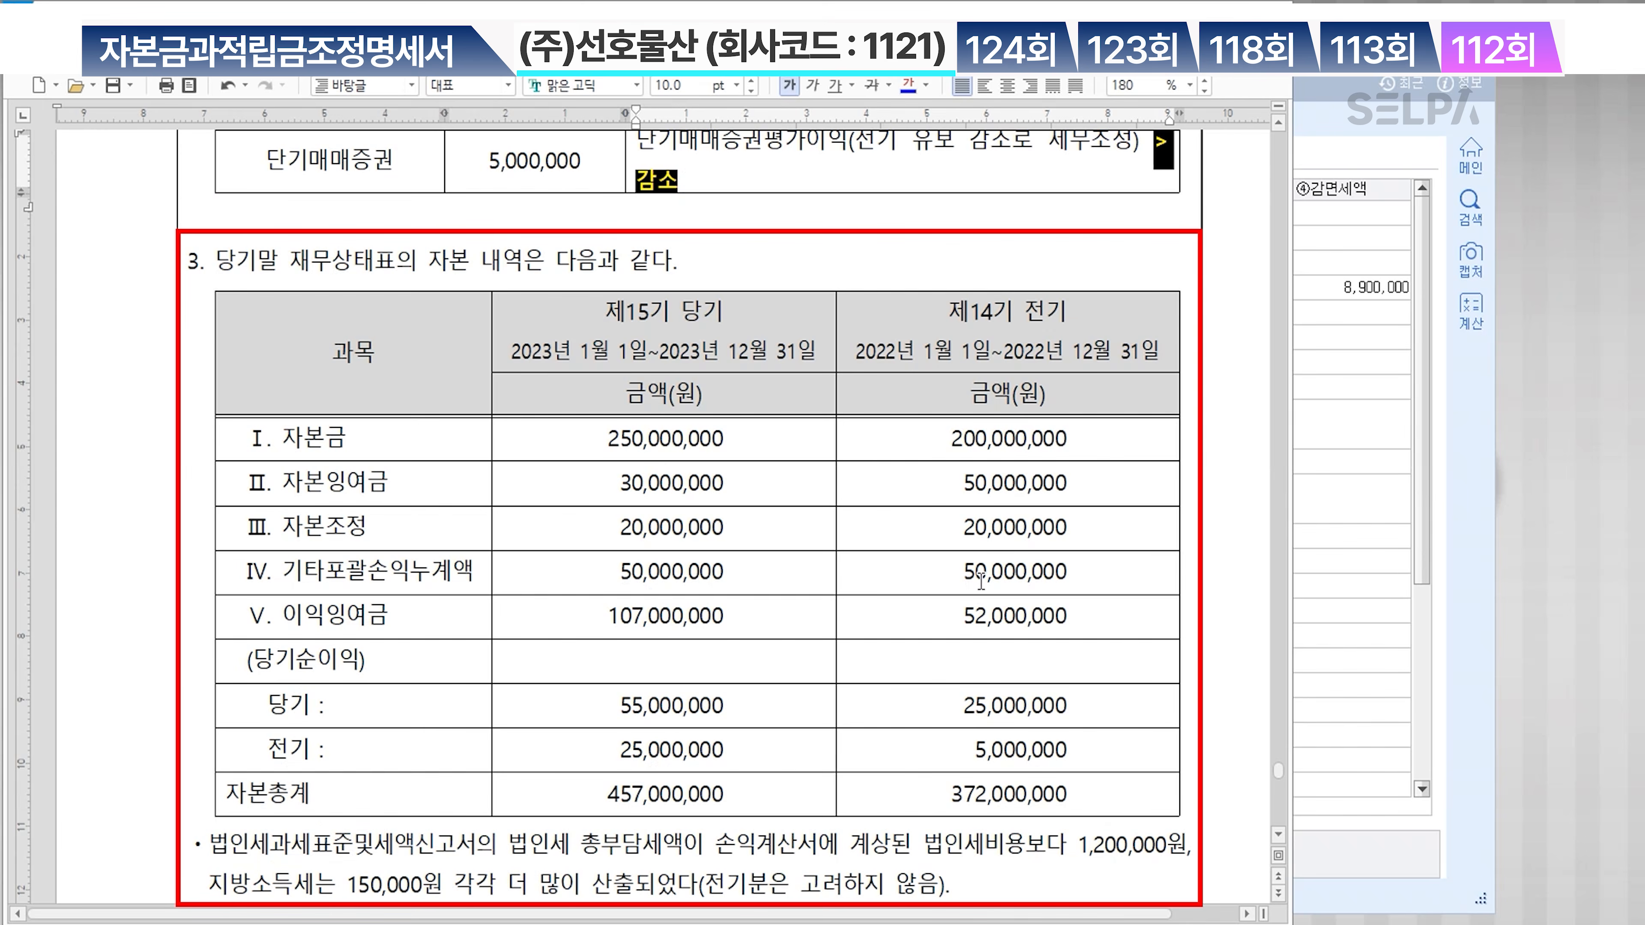
drag(1040, 329, 1029, 786)
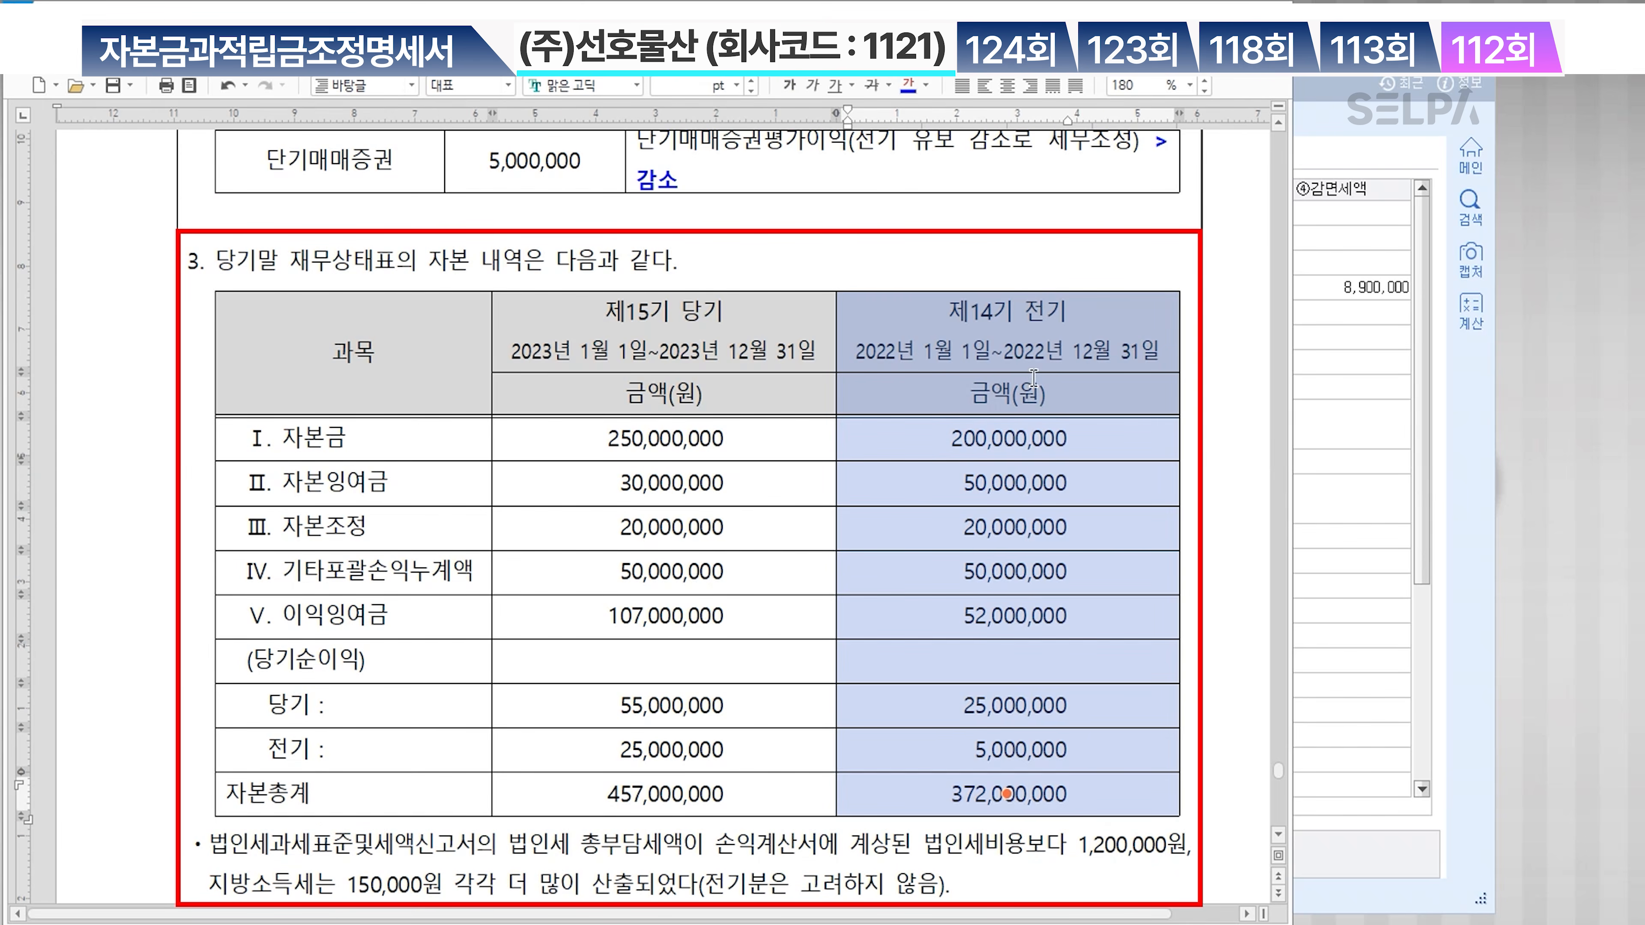
click(908, 85)
click(789, 85)
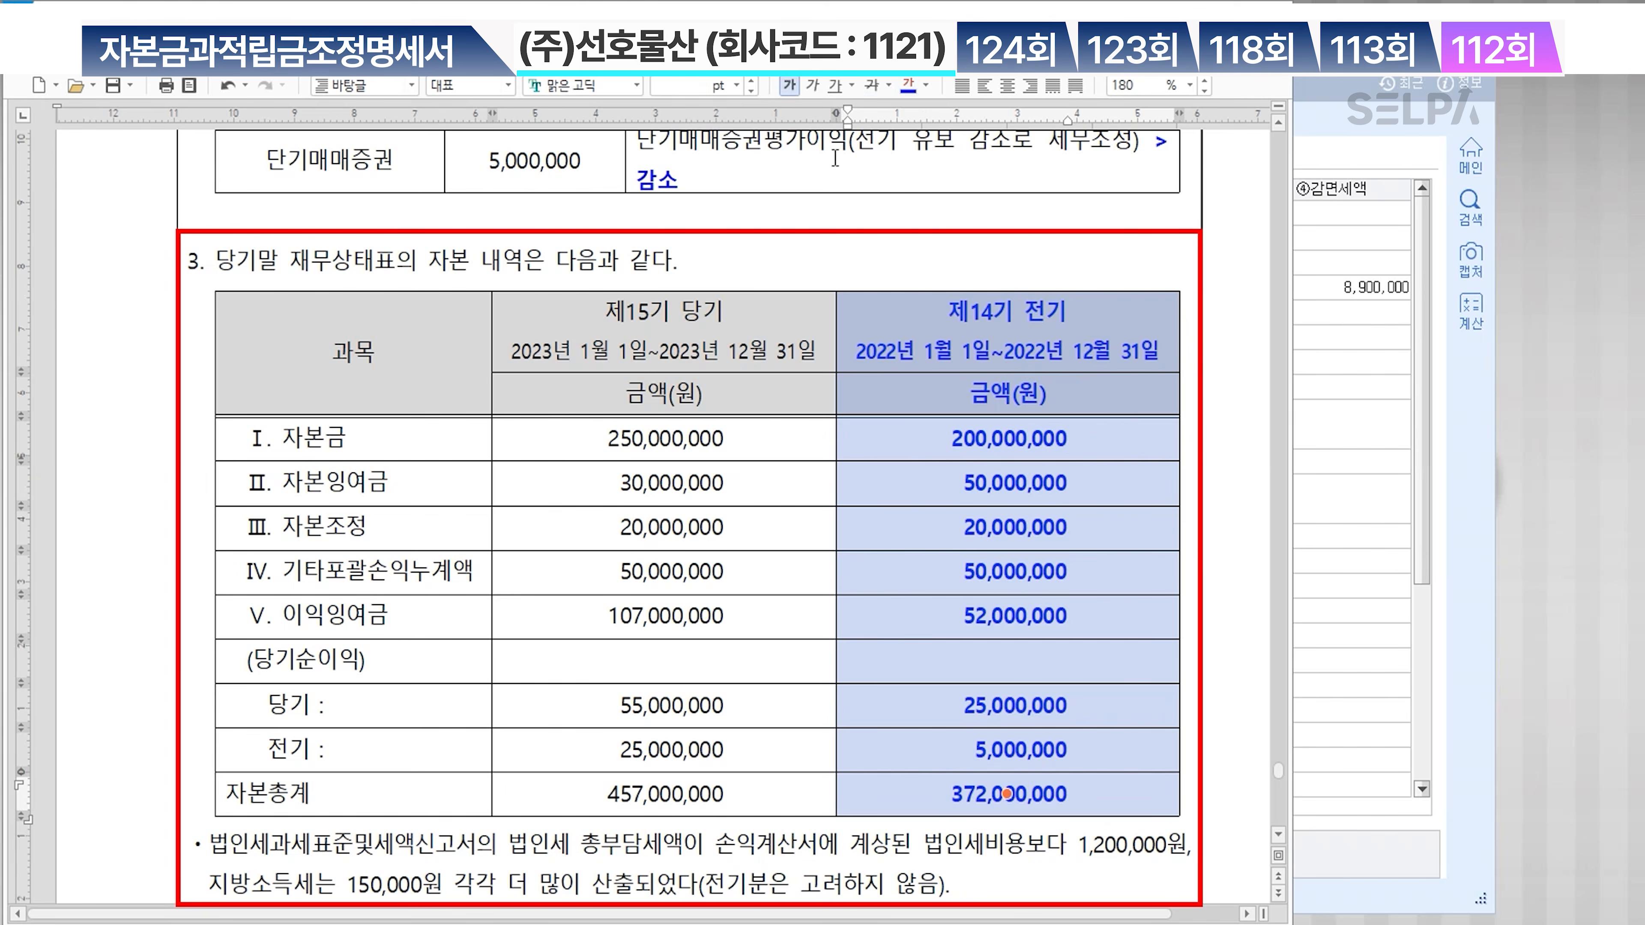
click(1094, 350)
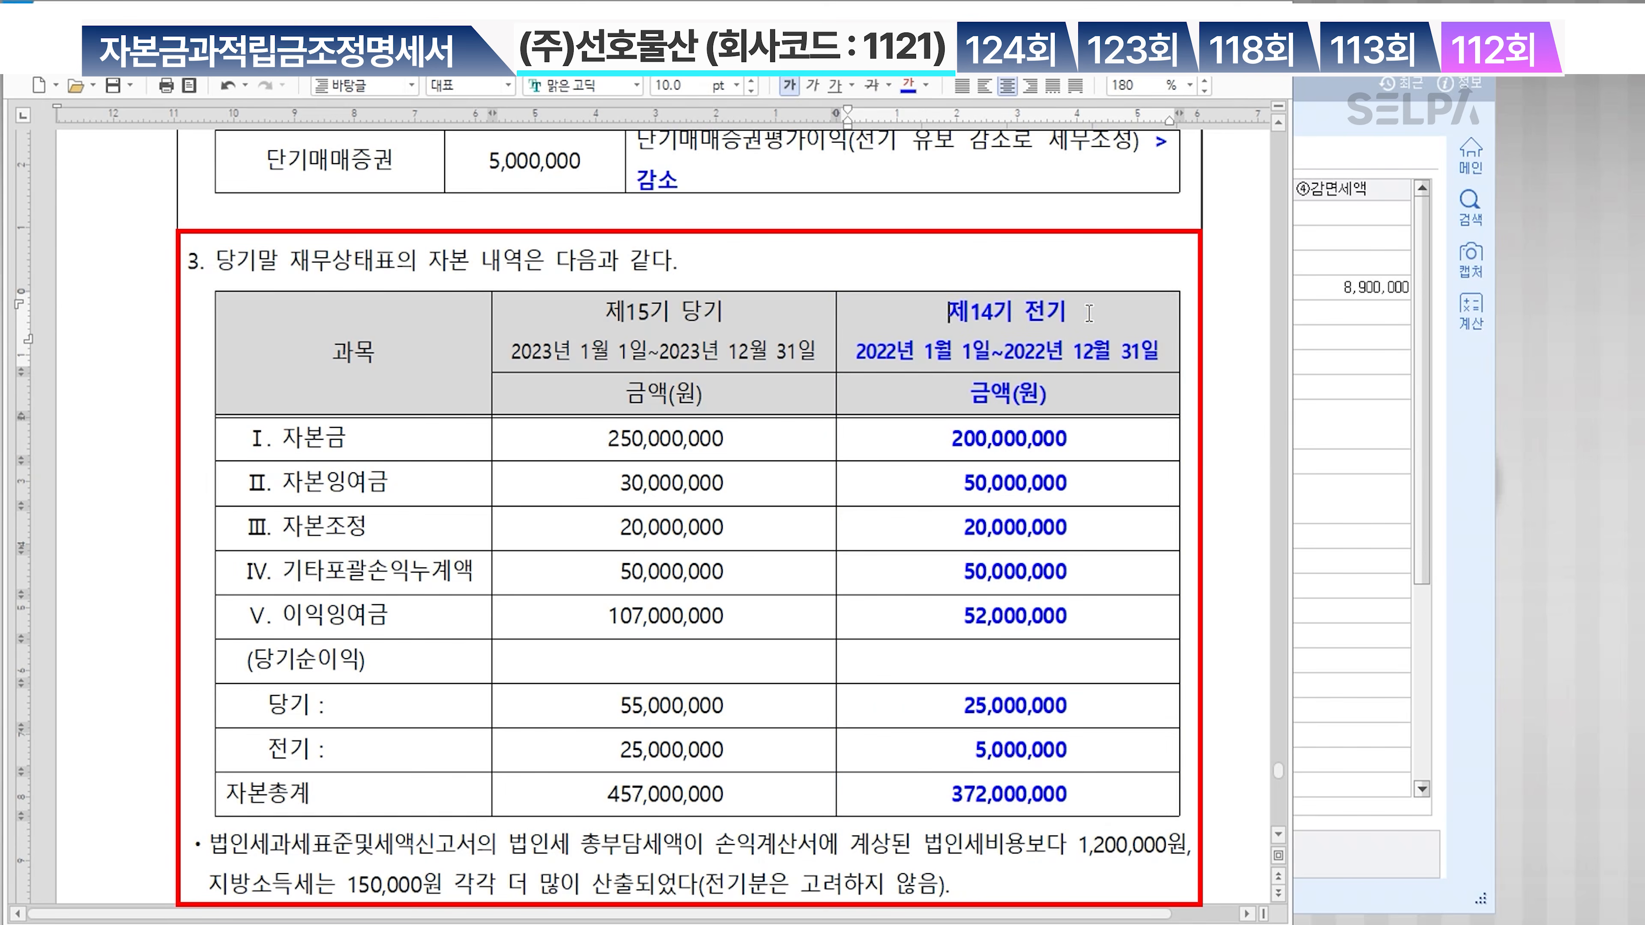
text(>> )
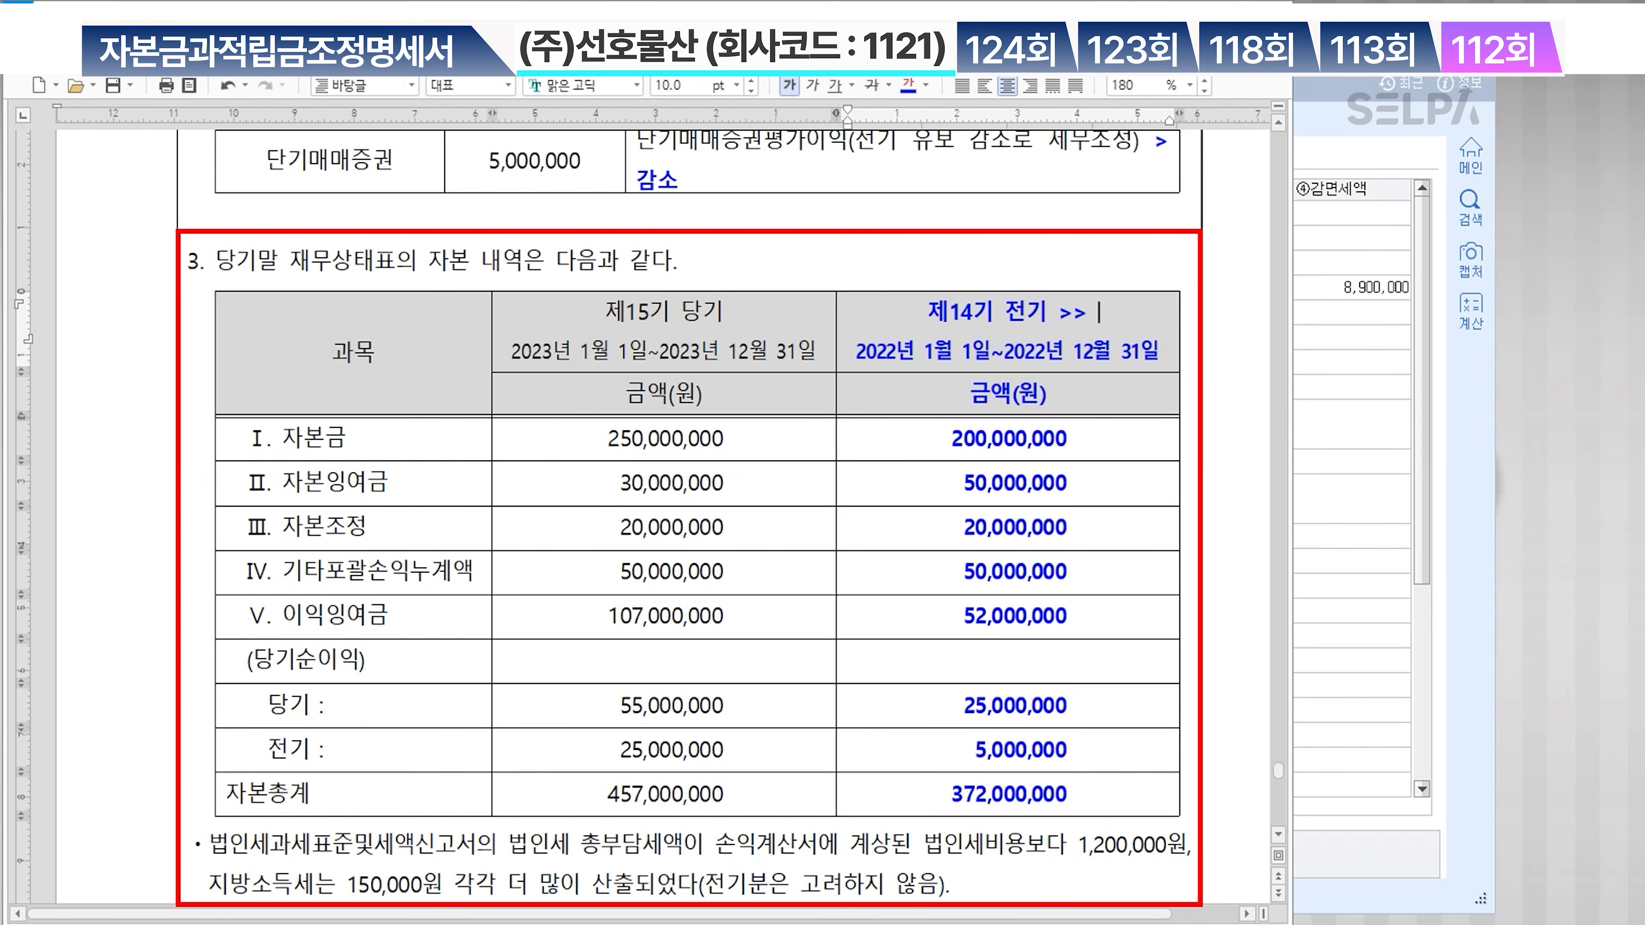
text(기초)
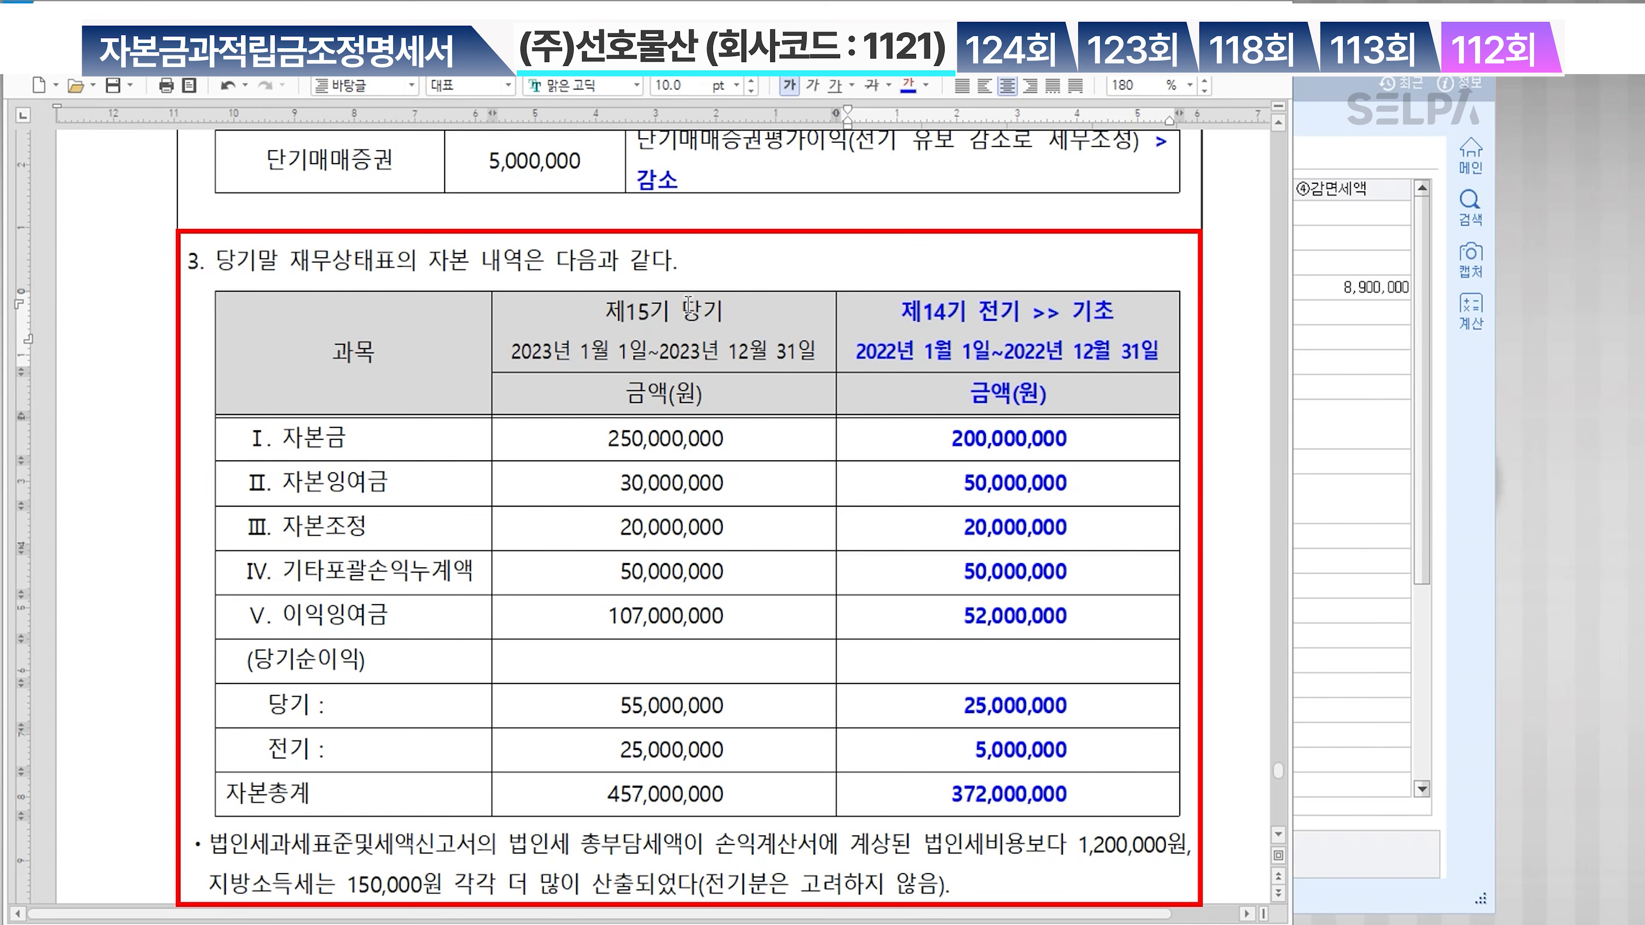
Colour the whole 제15기 당기 column blue and append "+ -" to its header
drag(688, 305, 698, 795)
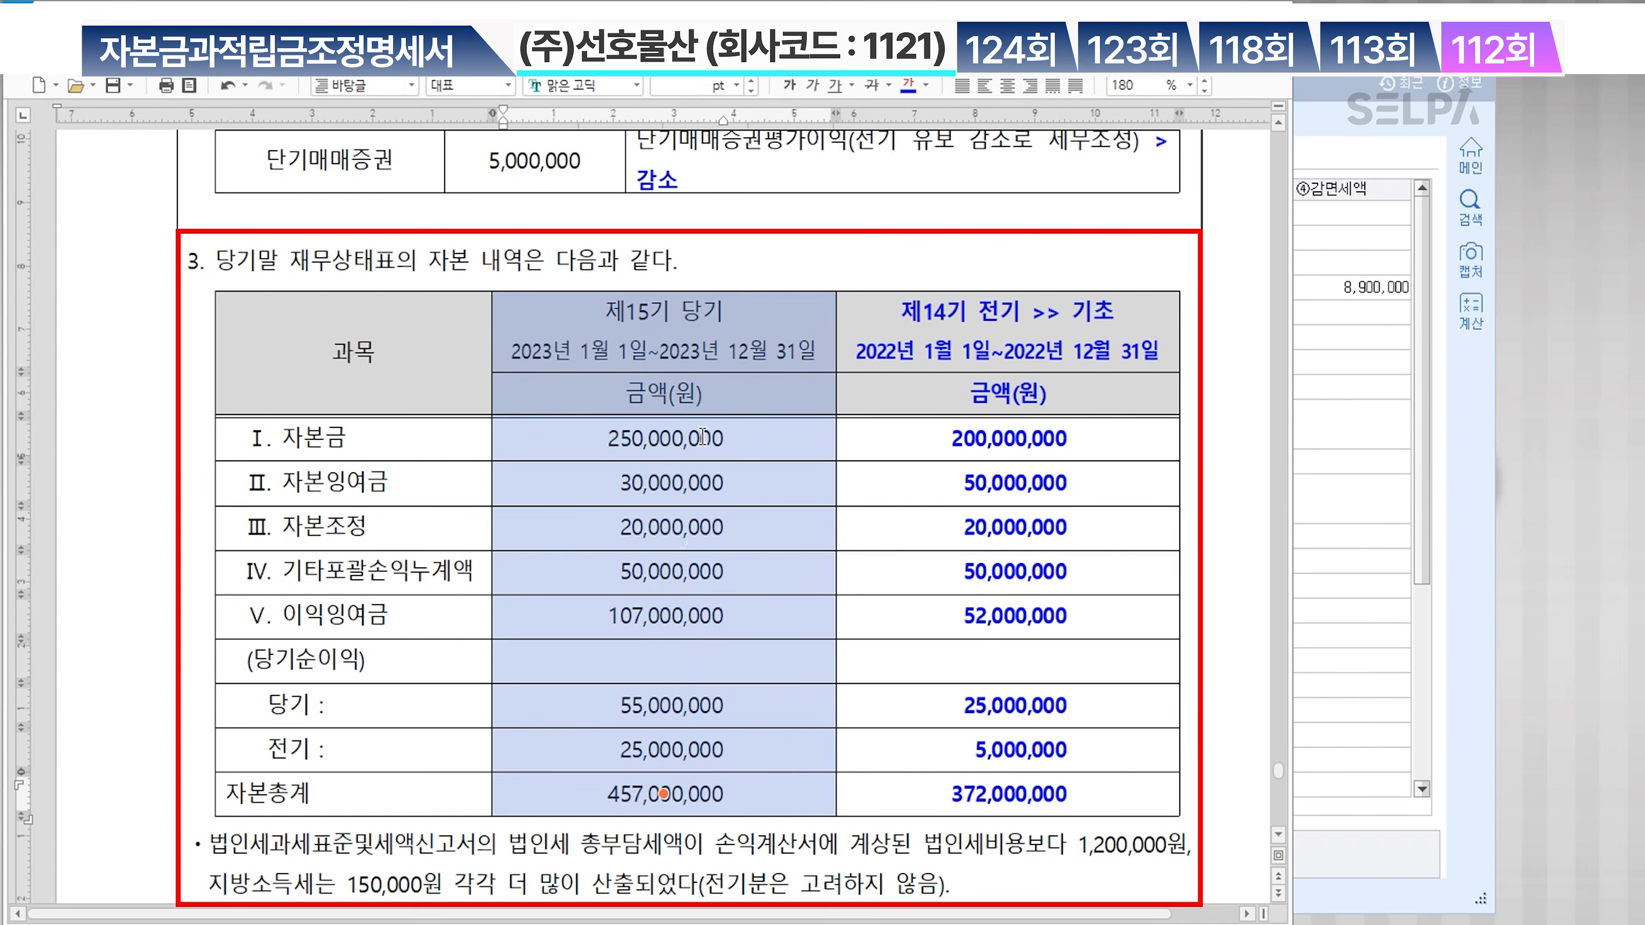
click(909, 85)
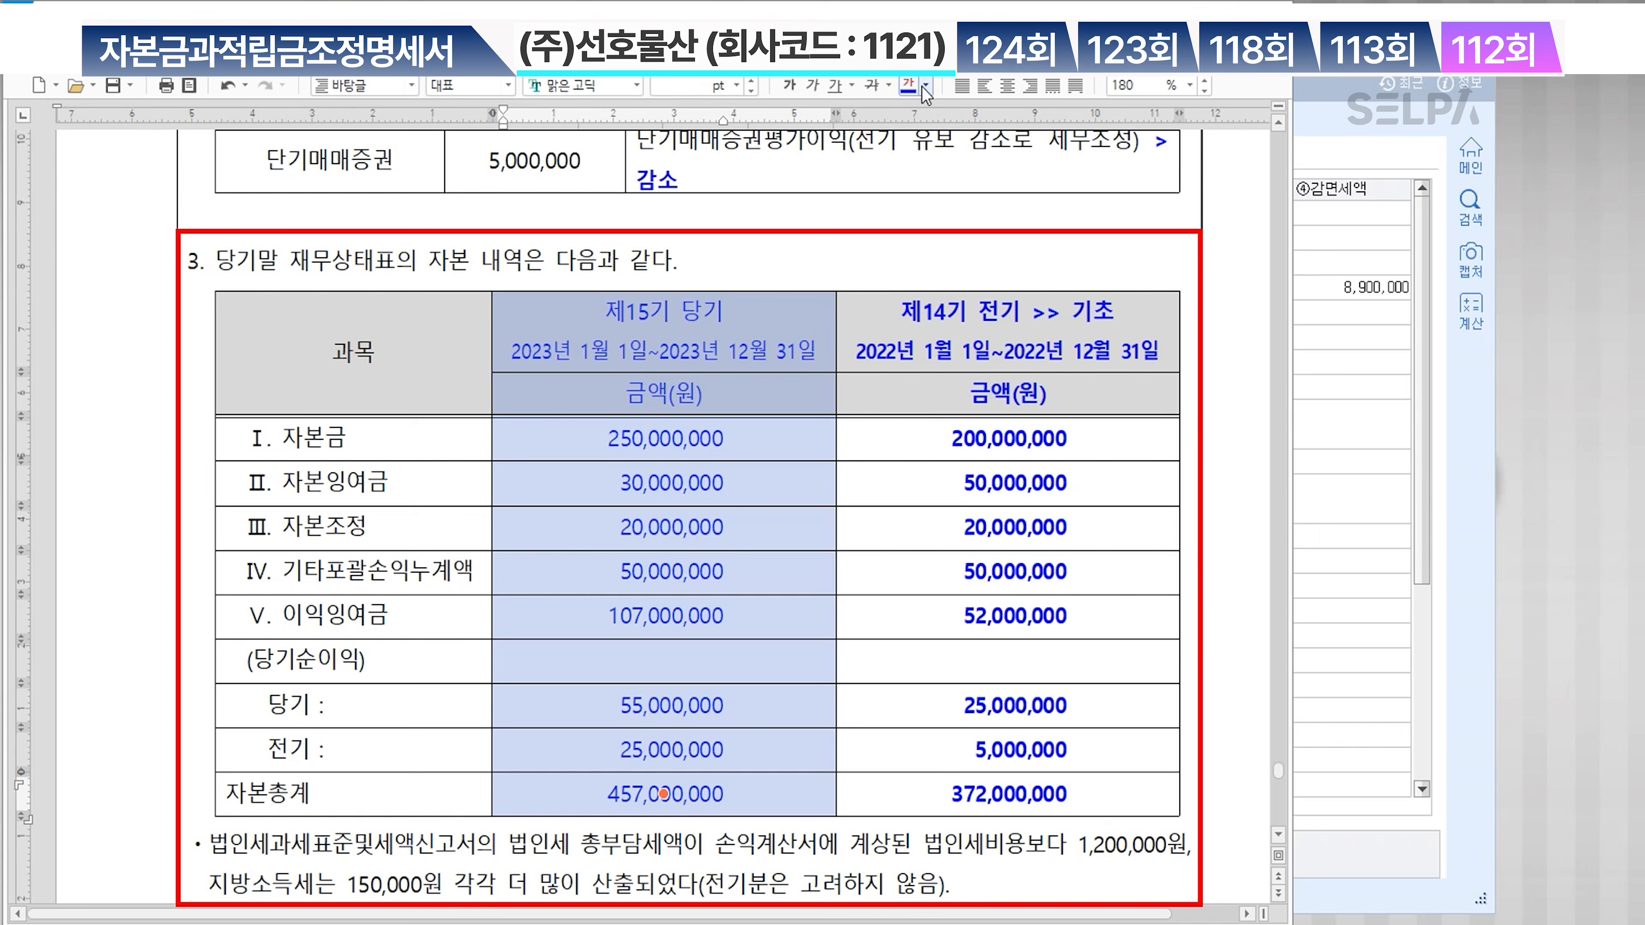
click(755, 307)
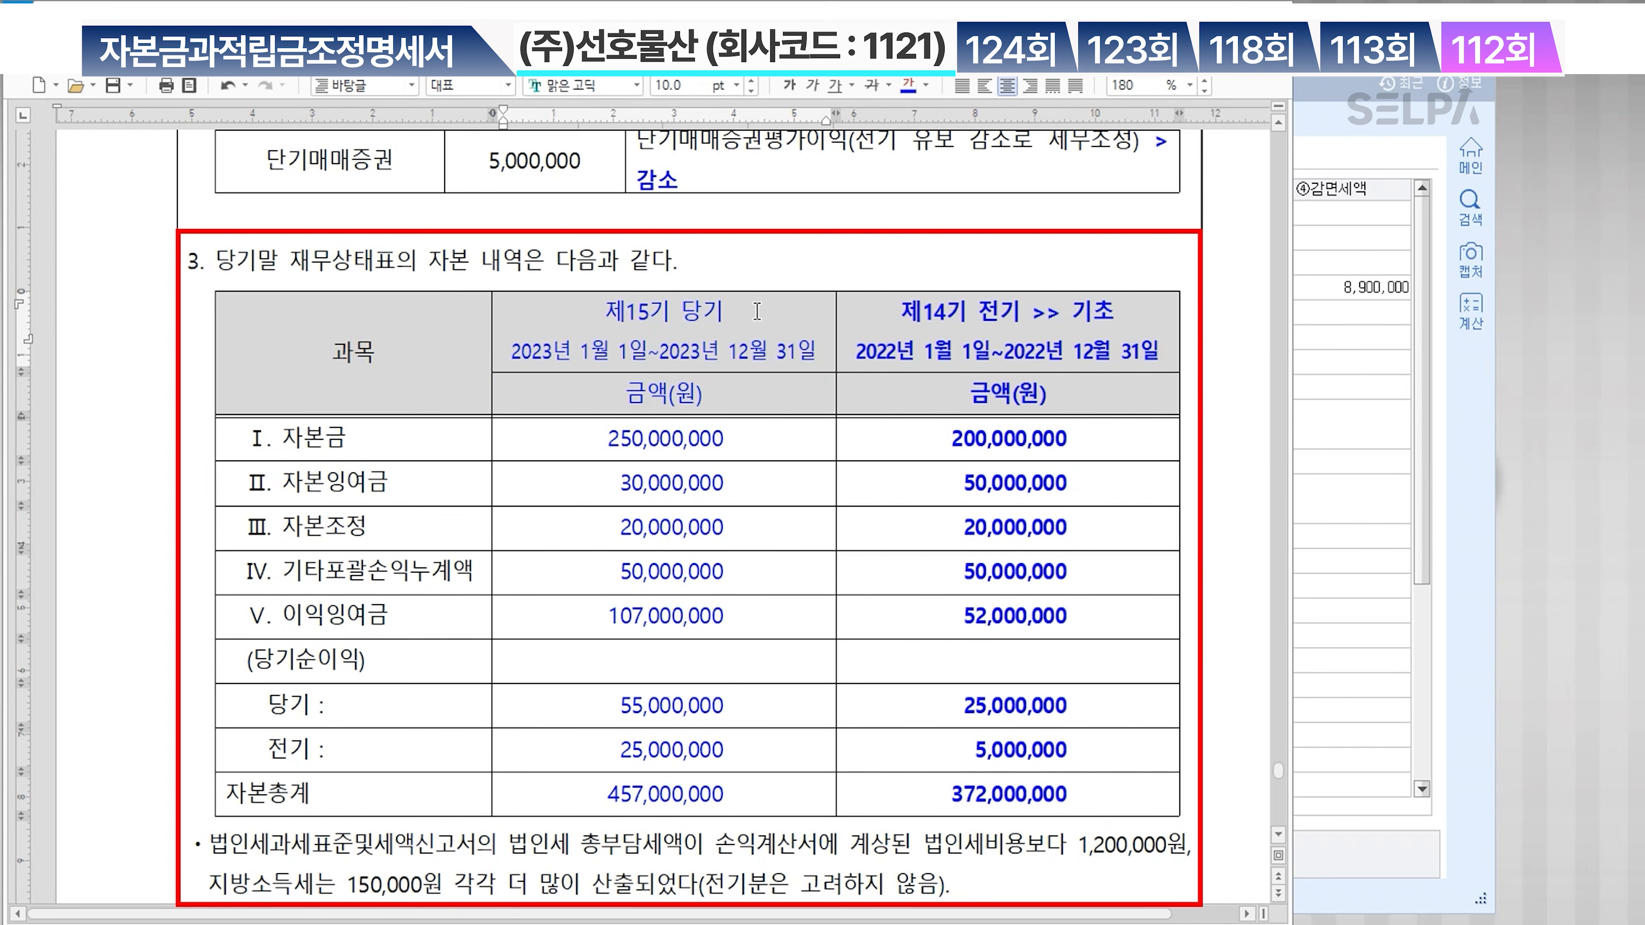
text(+)
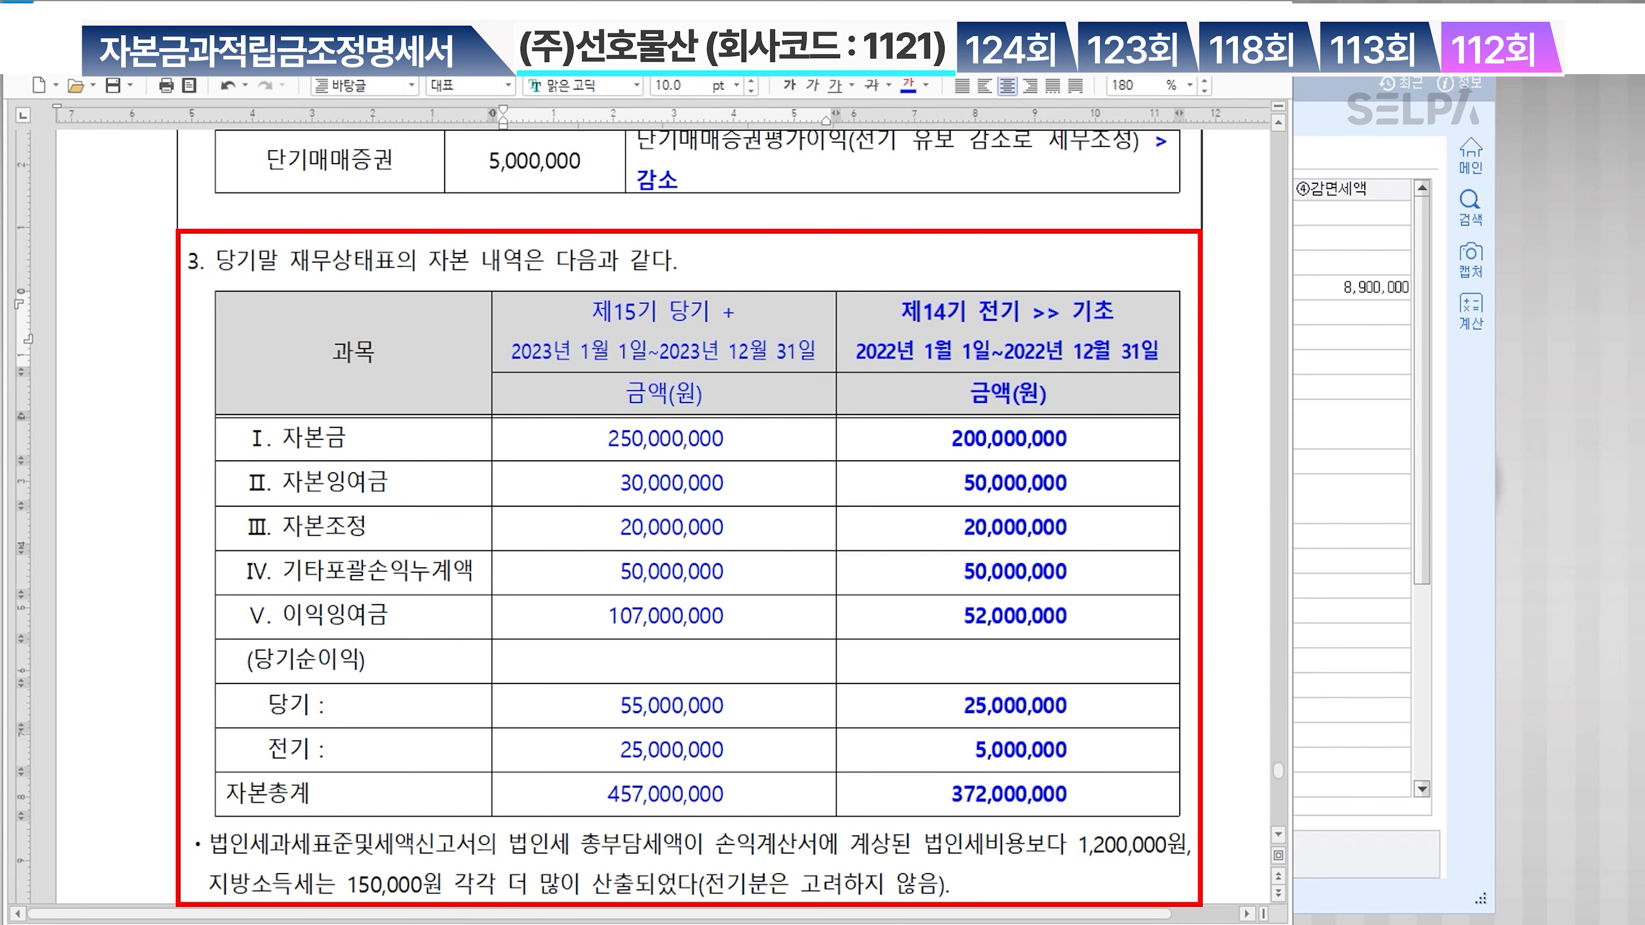
text( _)
key(BackSpace)
key(BackSpace)
text(-)
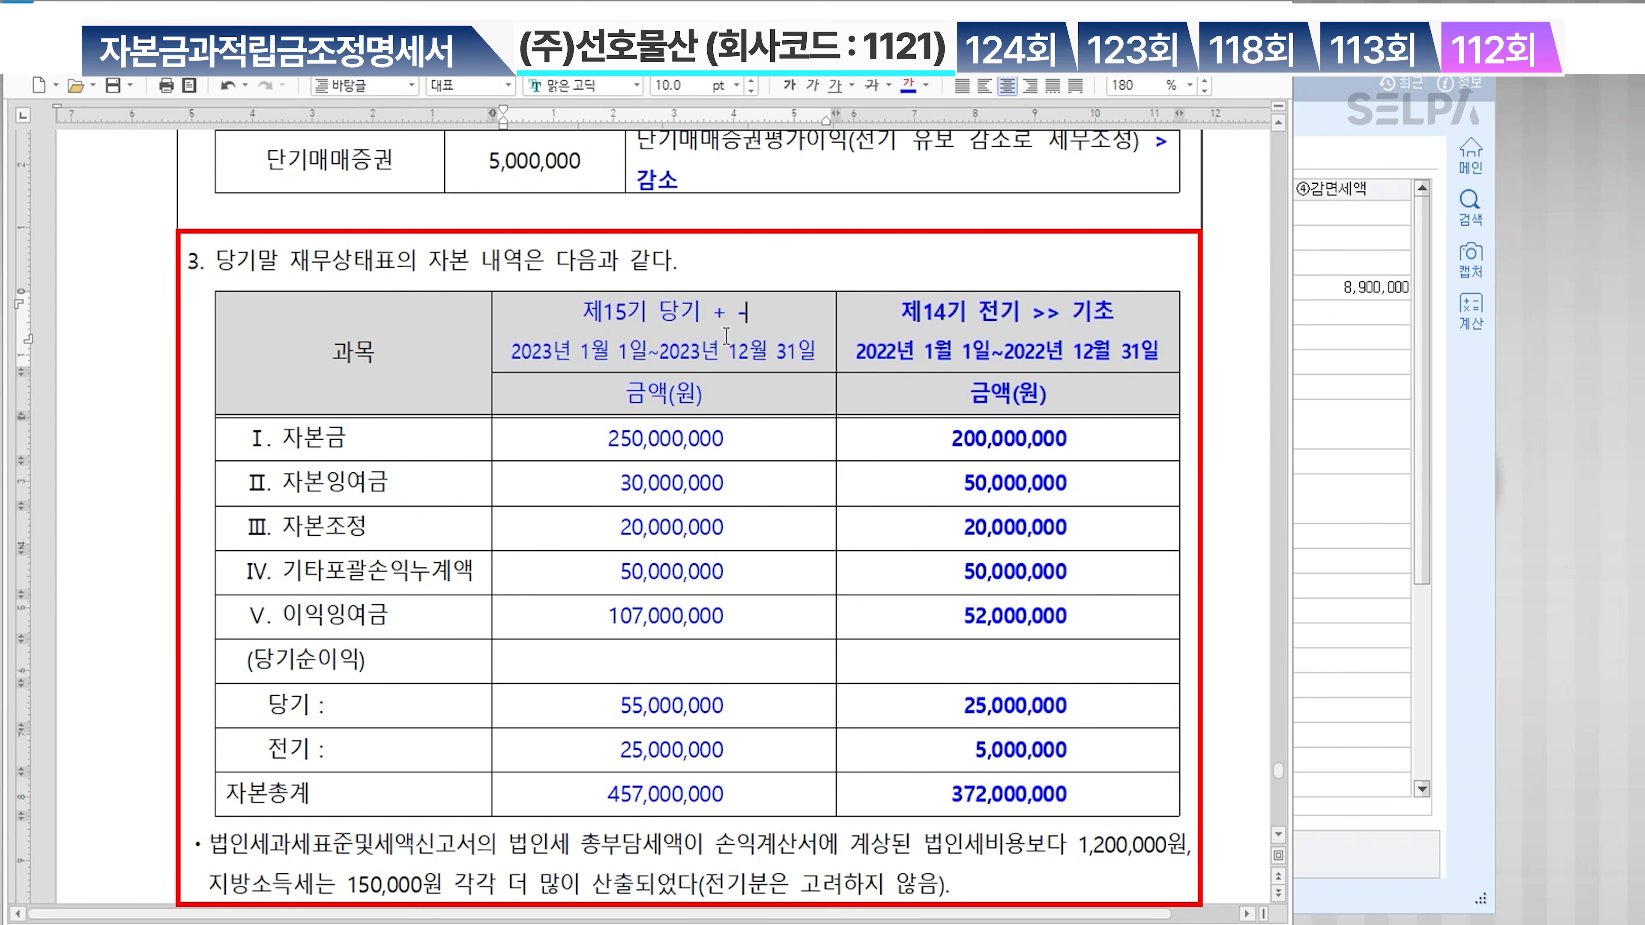
Make the "+ -" mark in the 제15기 당기 header bold and red
drag(713, 314, 761, 317)
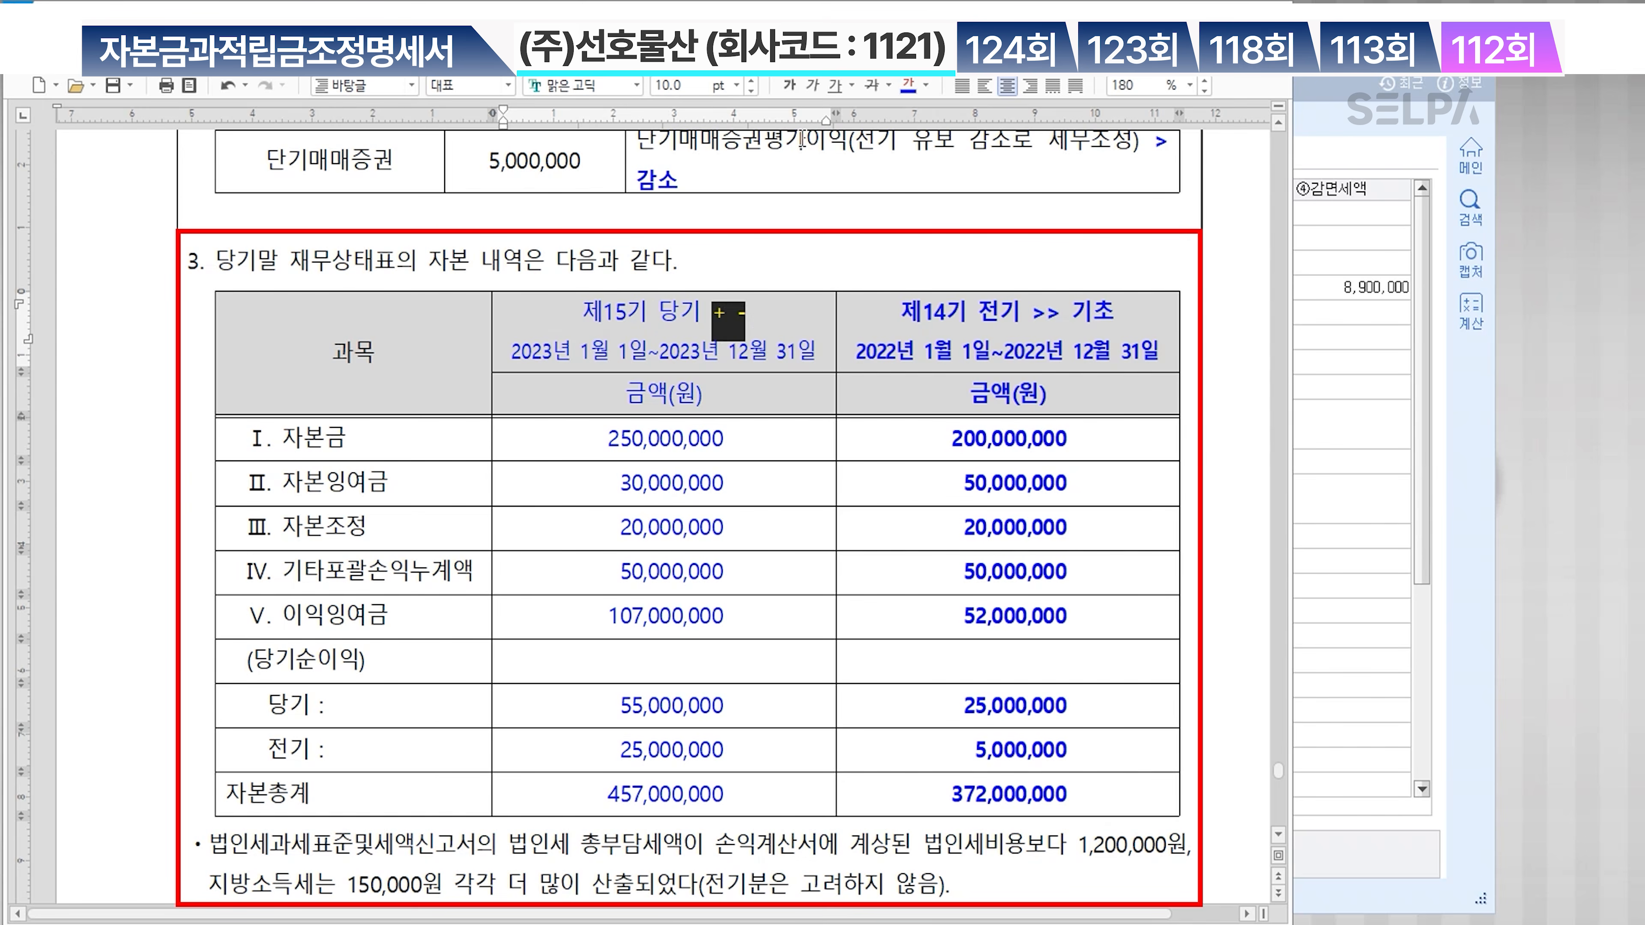
click(788, 85)
click(926, 85)
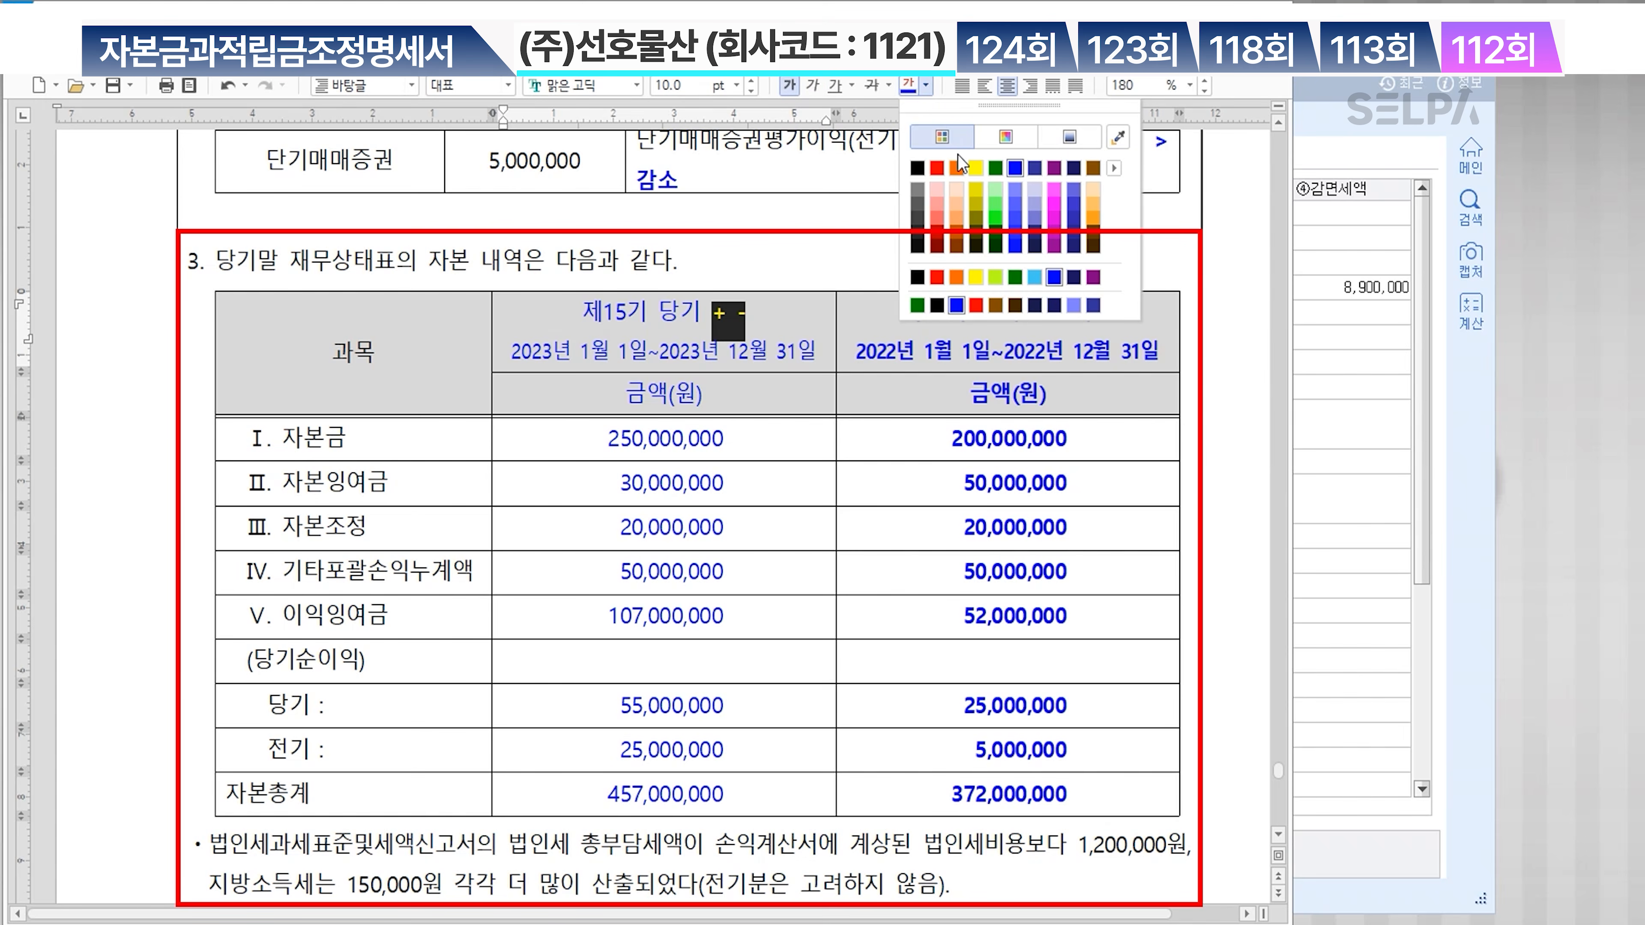
click(937, 168)
click(792, 535)
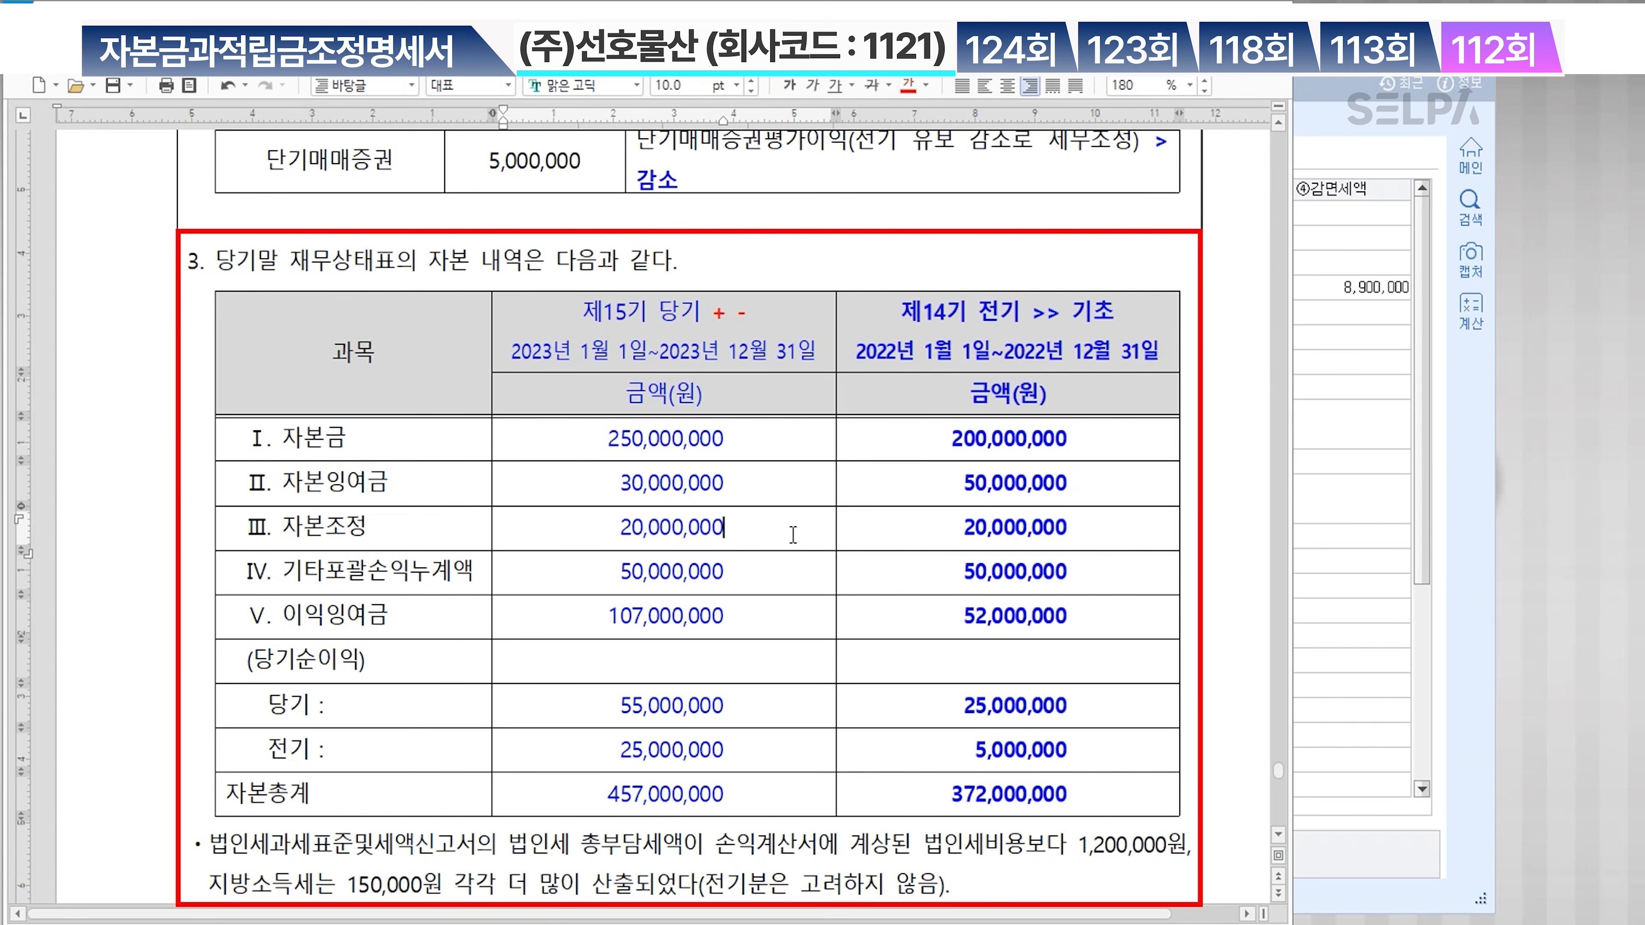
Append "> 50,000,000" after the 제15기 당기 자본금 amount in the item 3 equity table
scroll(791, 537, down, 2)
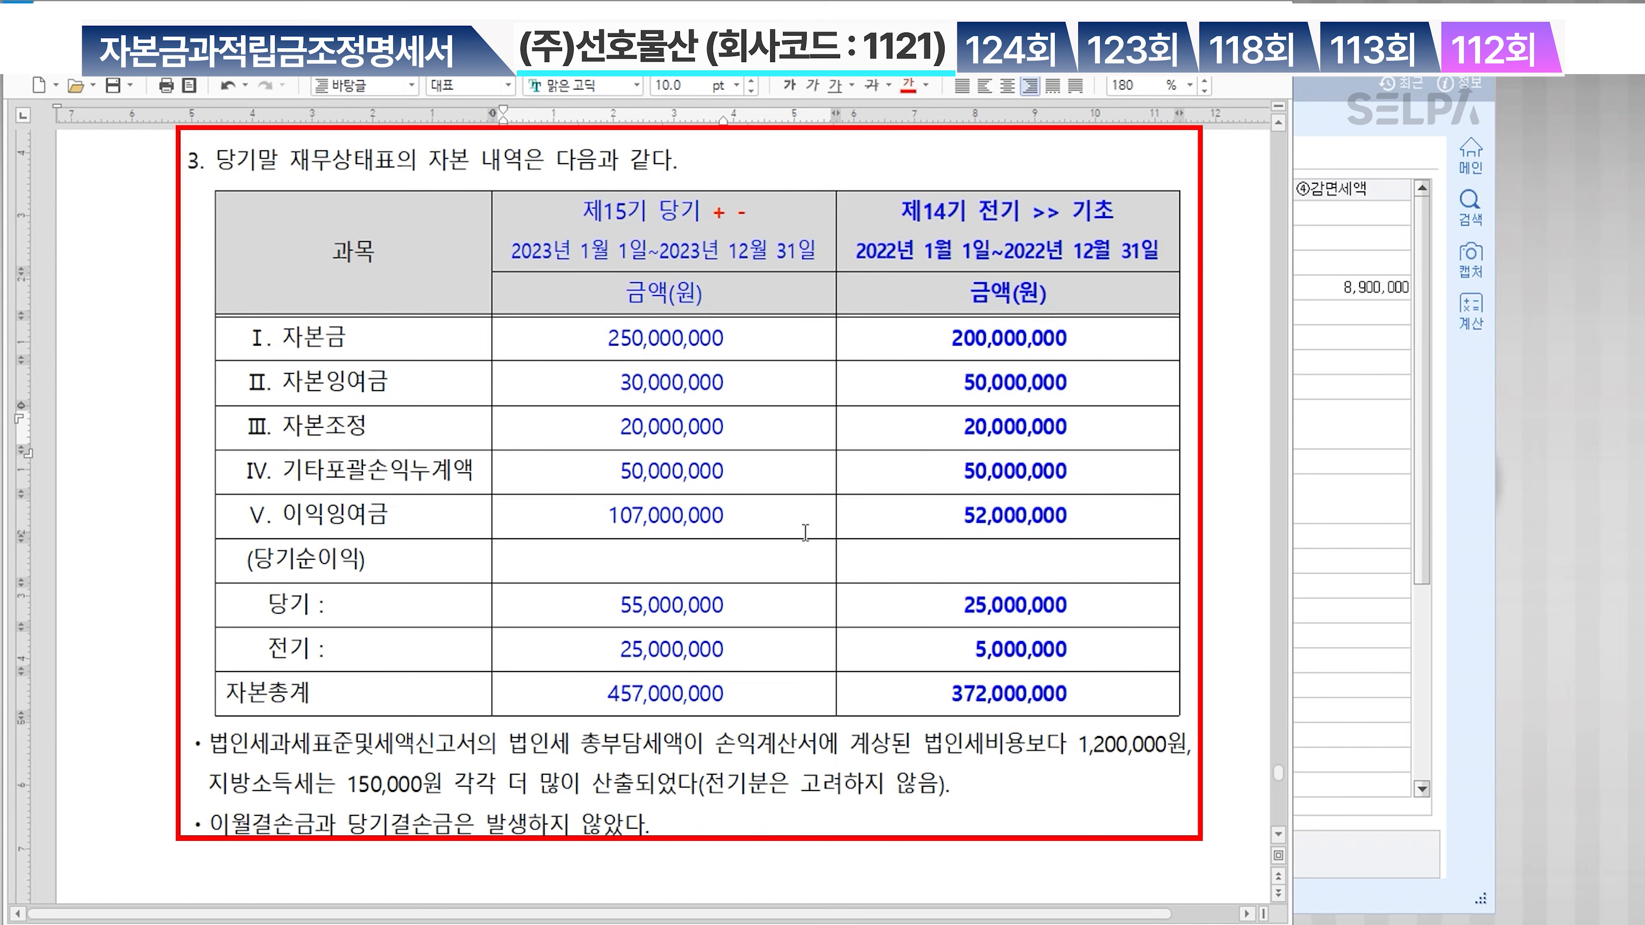
double_click(945, 338)
drag(602, 337, 728, 335)
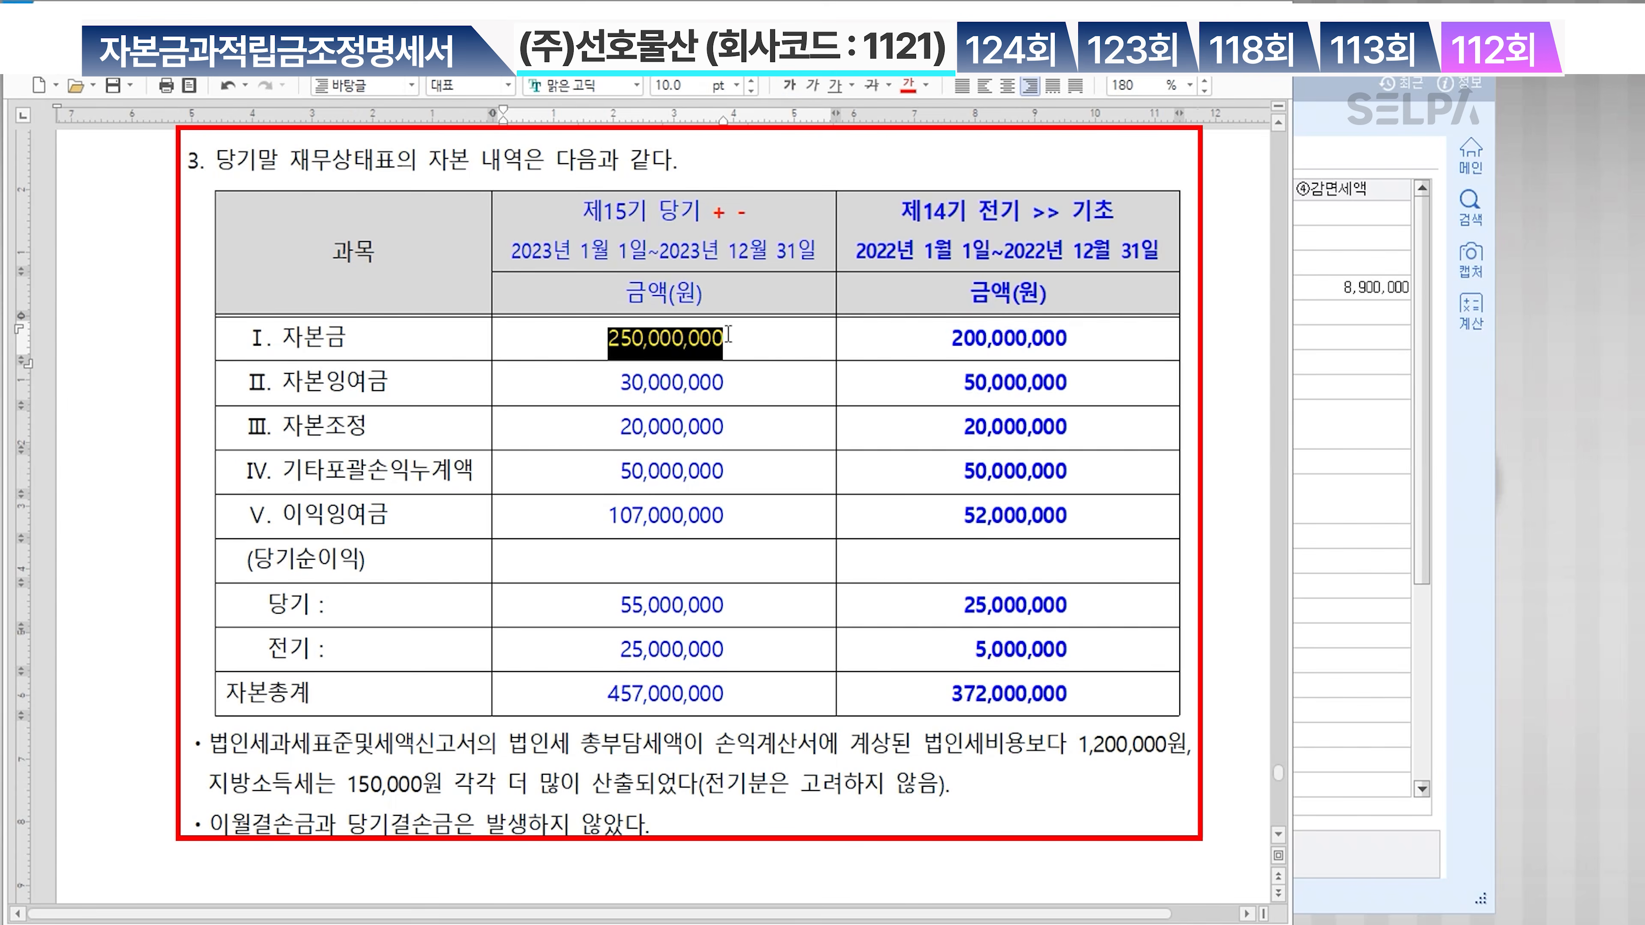
click(762, 348)
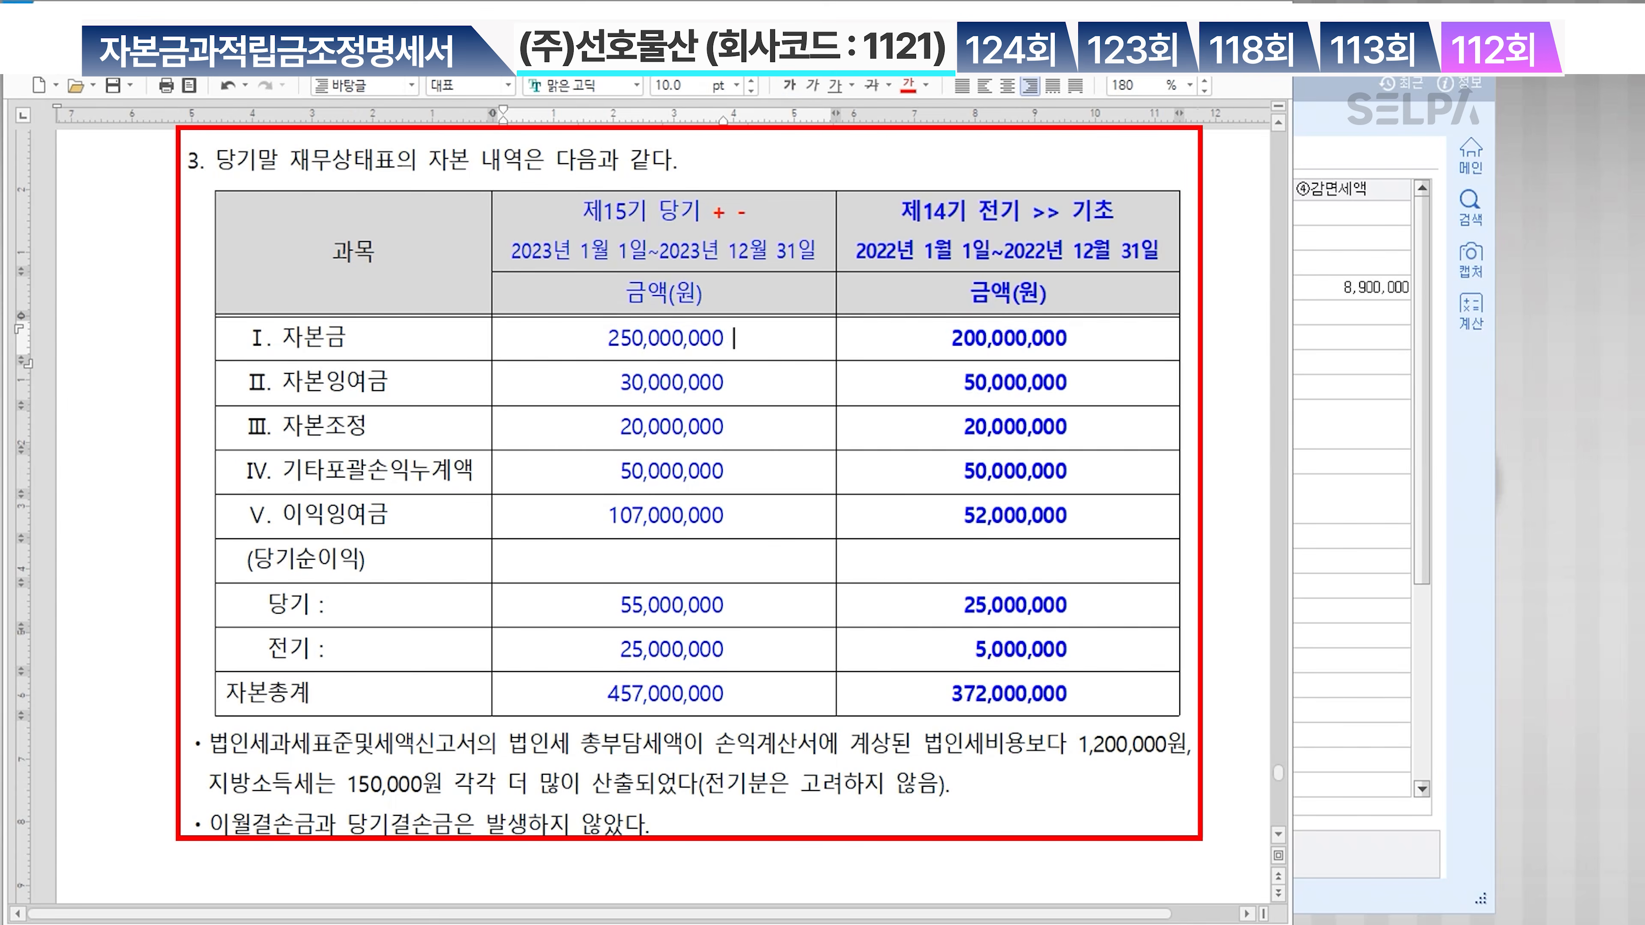
text(>)
key(ctrl+u)
text(5 0)
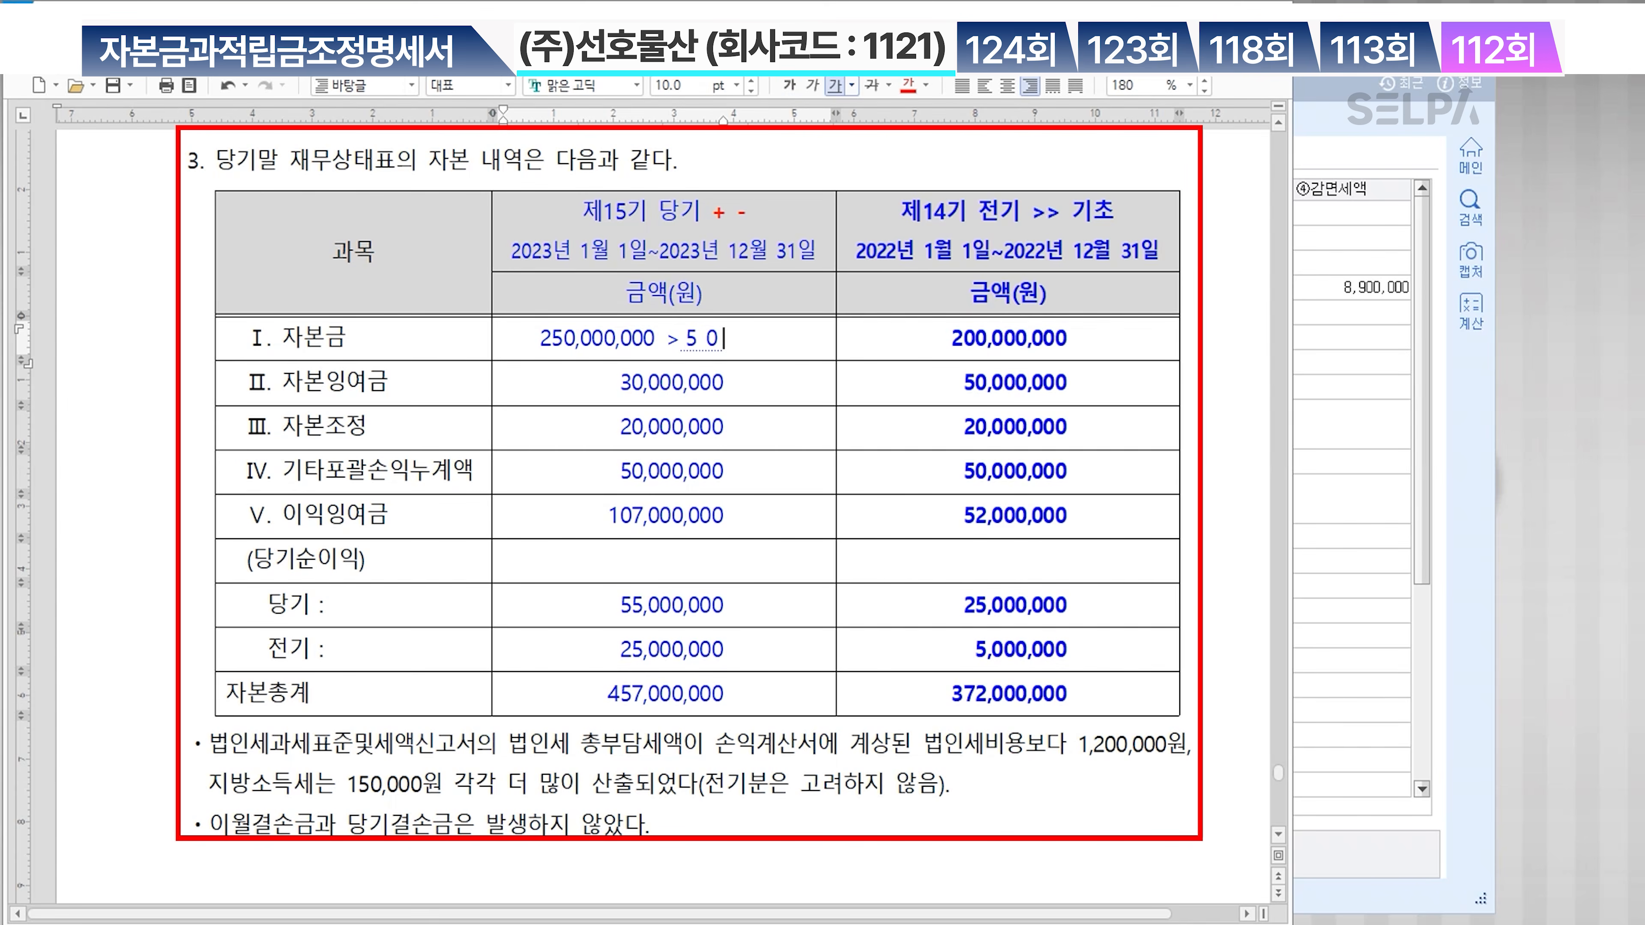
text( ,)
key(BackSpace)
key(BackSpace)
key(BackSpace)
text(50,000,000)
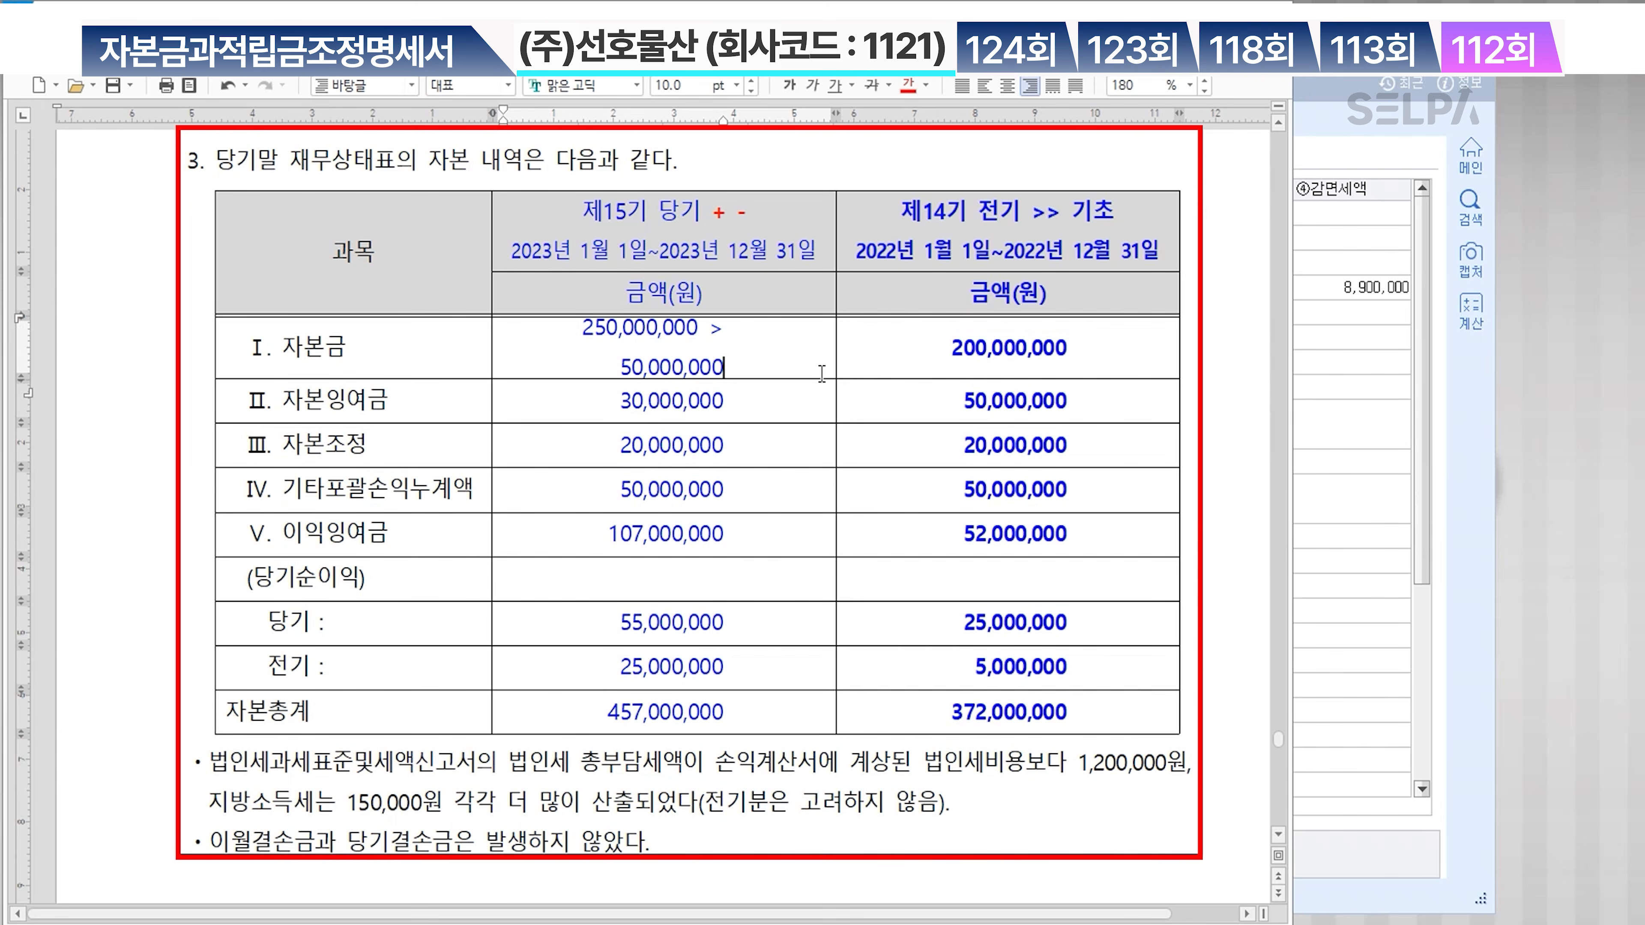
click(697, 402)
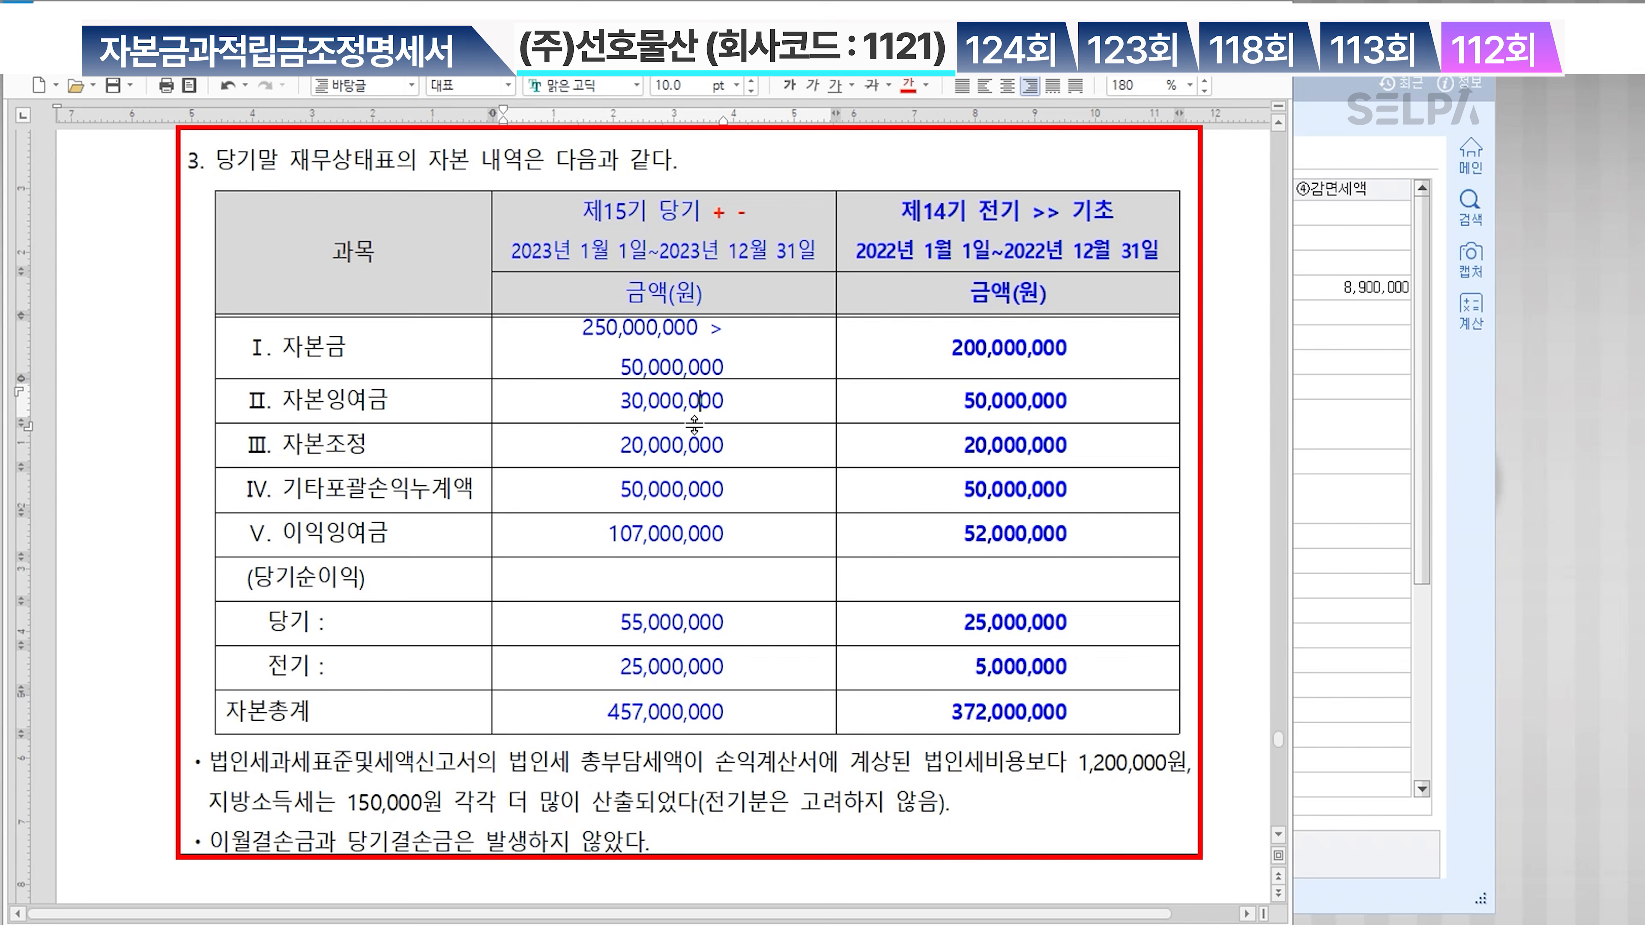
click(692, 373)
click(733, 412)
scroll(721, 619, down, 3)
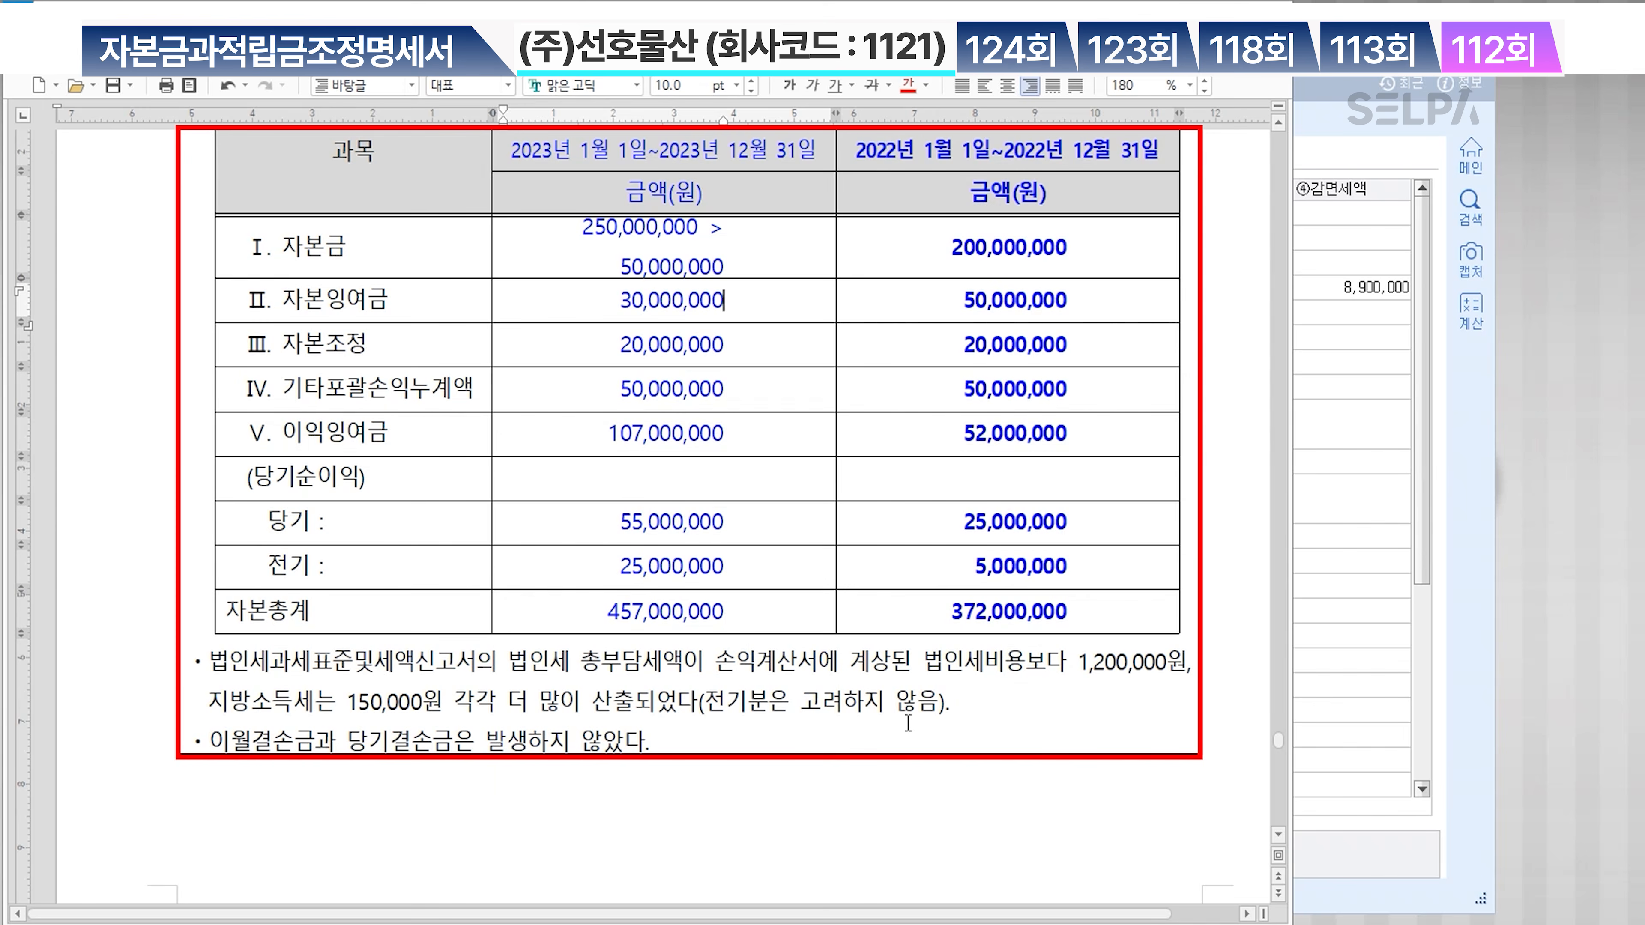
click(1111, 671)
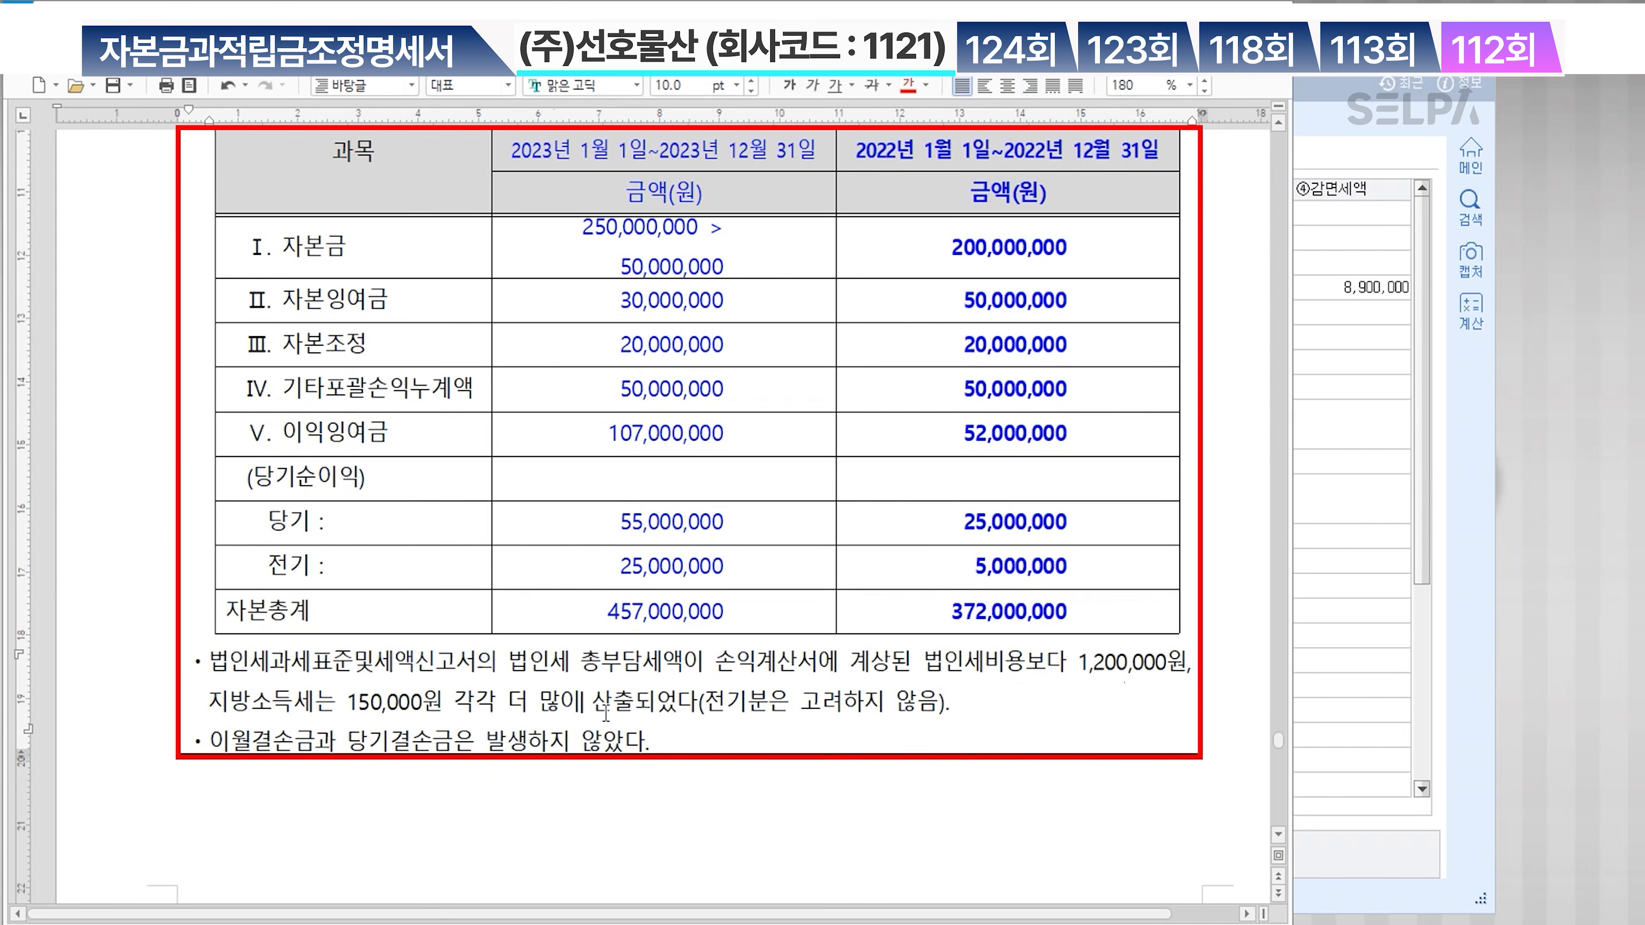
scroll(660, 692, up, 10)
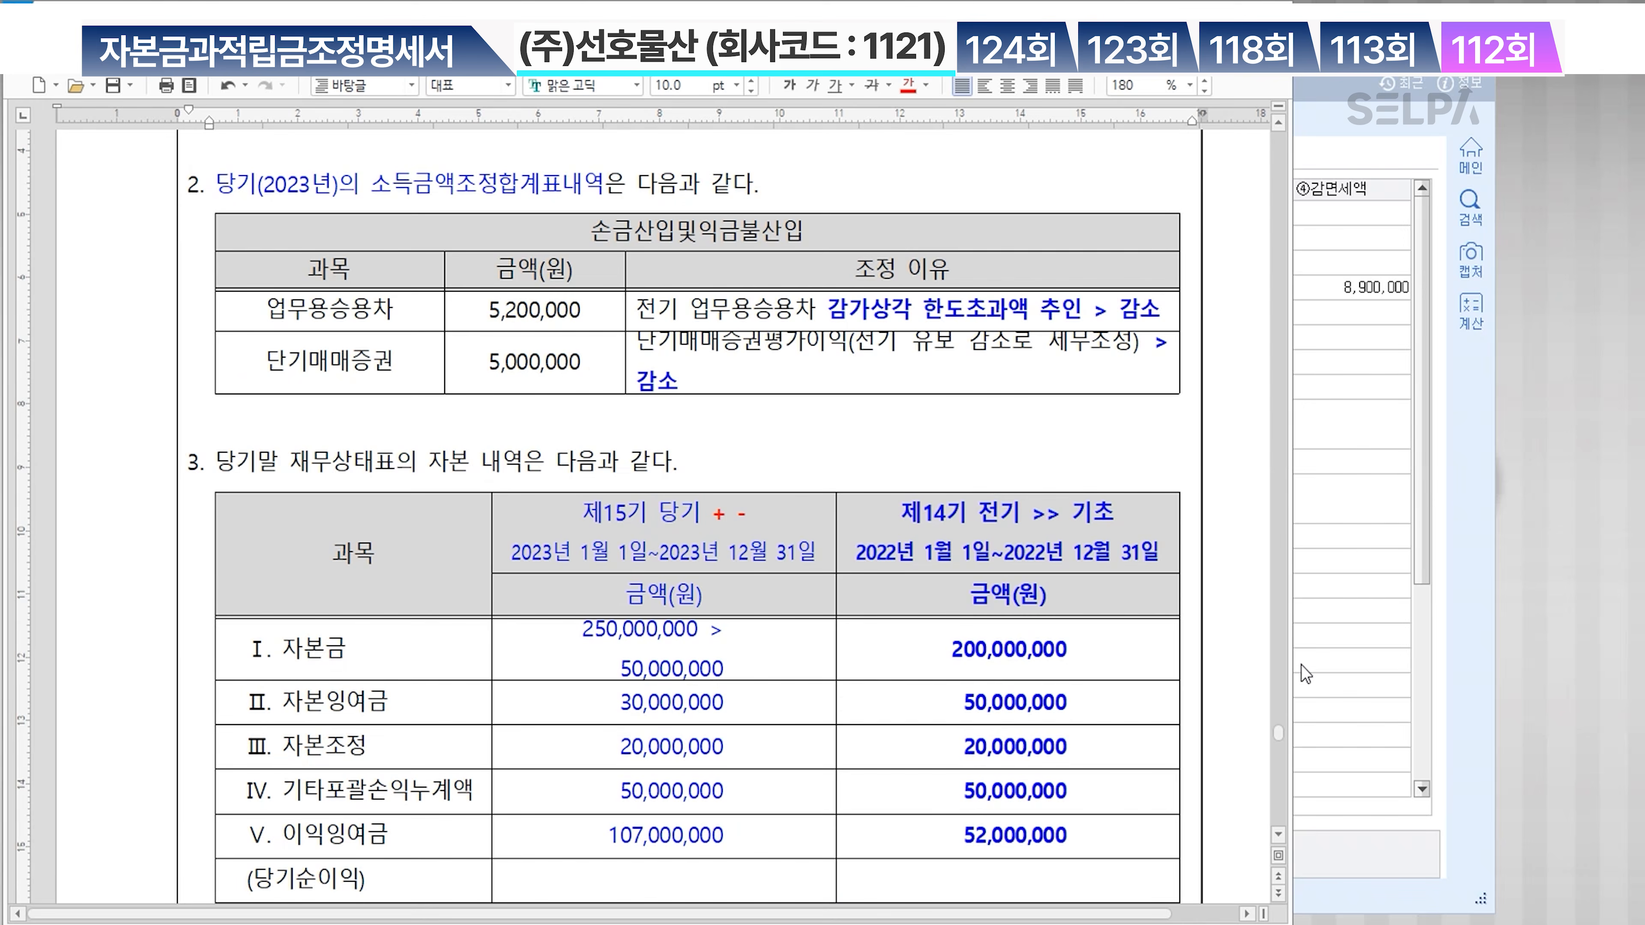
Switch to KcLep, close the open tax reduction form, and open 자본금과적립금조정명세서 from 법인조정Ⅱ
click(1339, 656)
click(1335, 647)
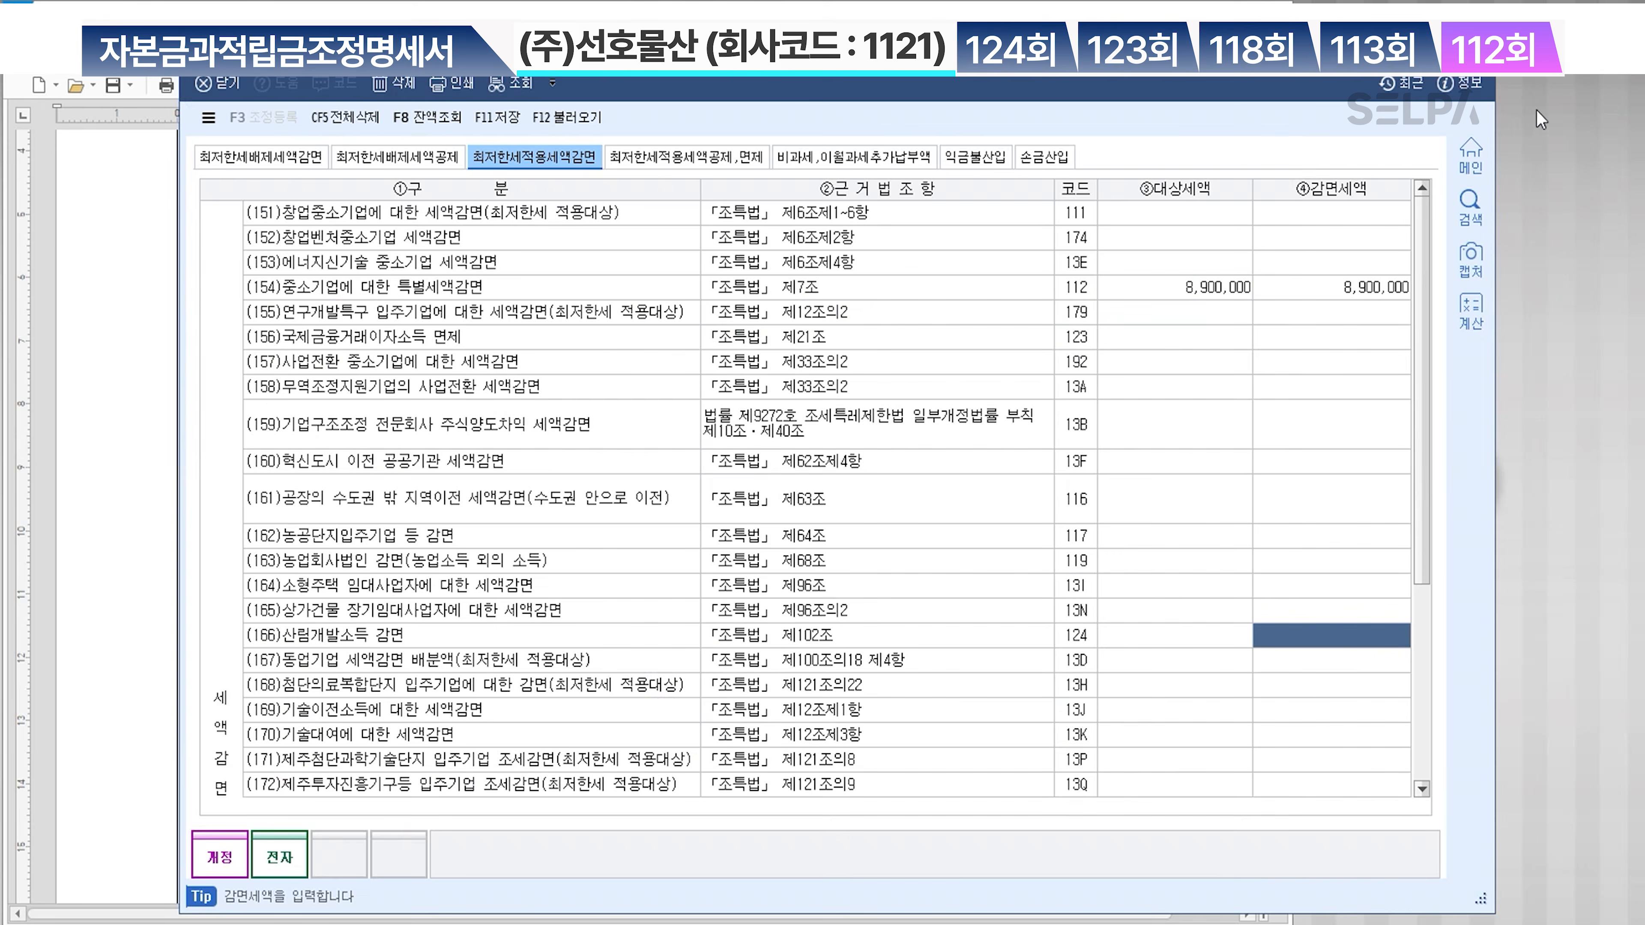
key(Escape)
click(1418, 609)
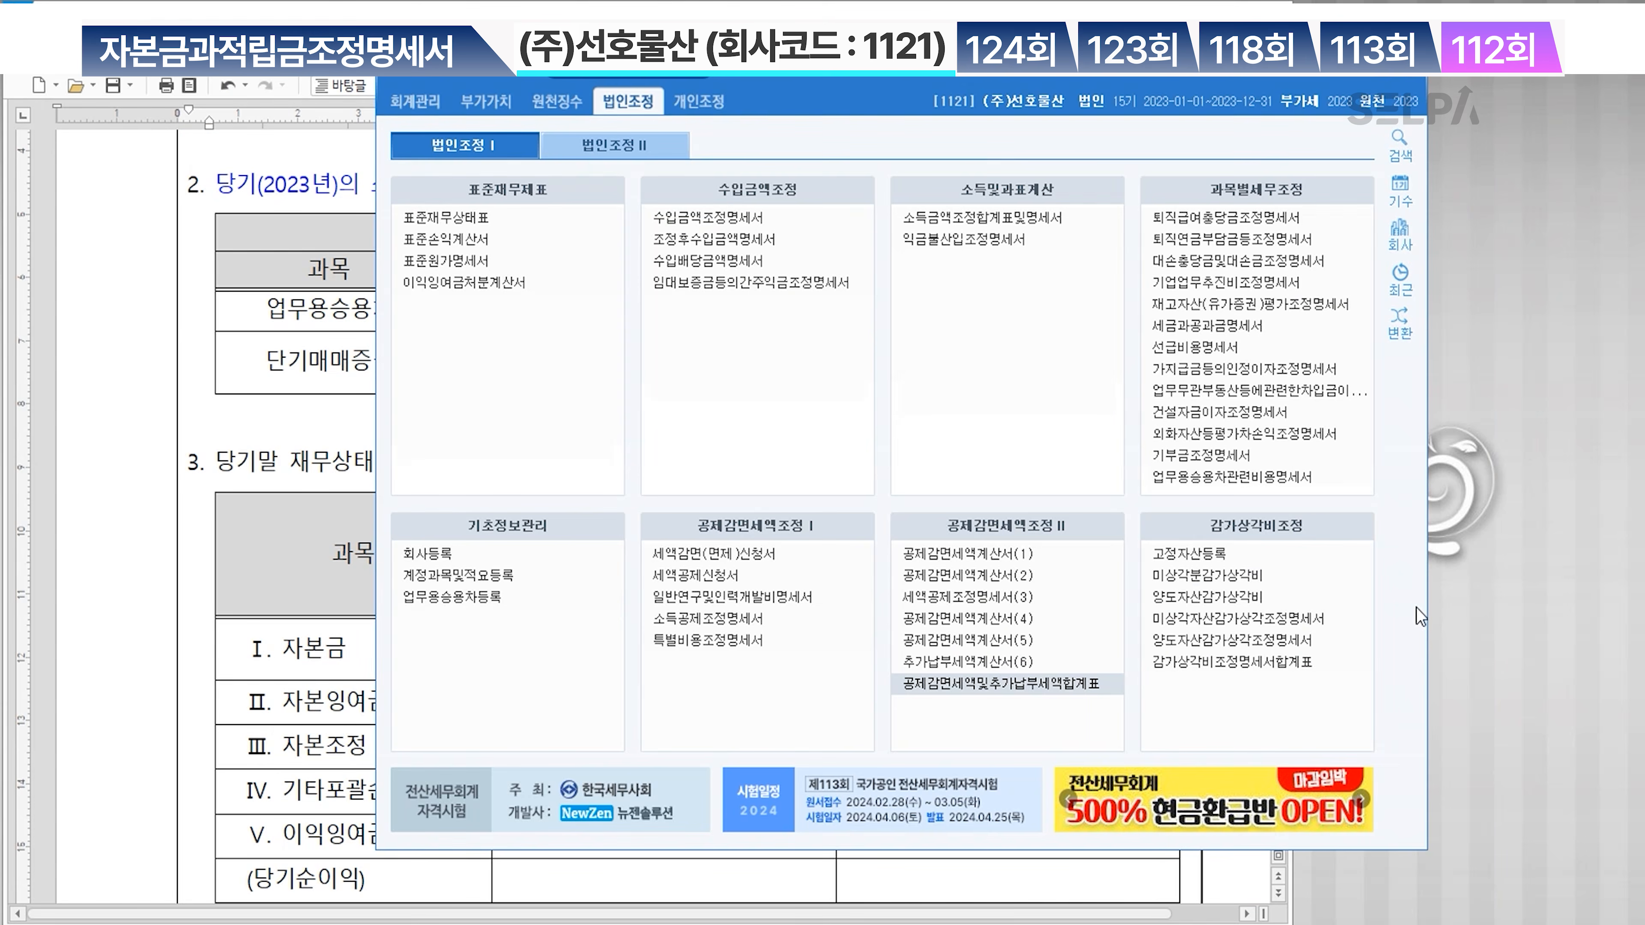
click(614, 145)
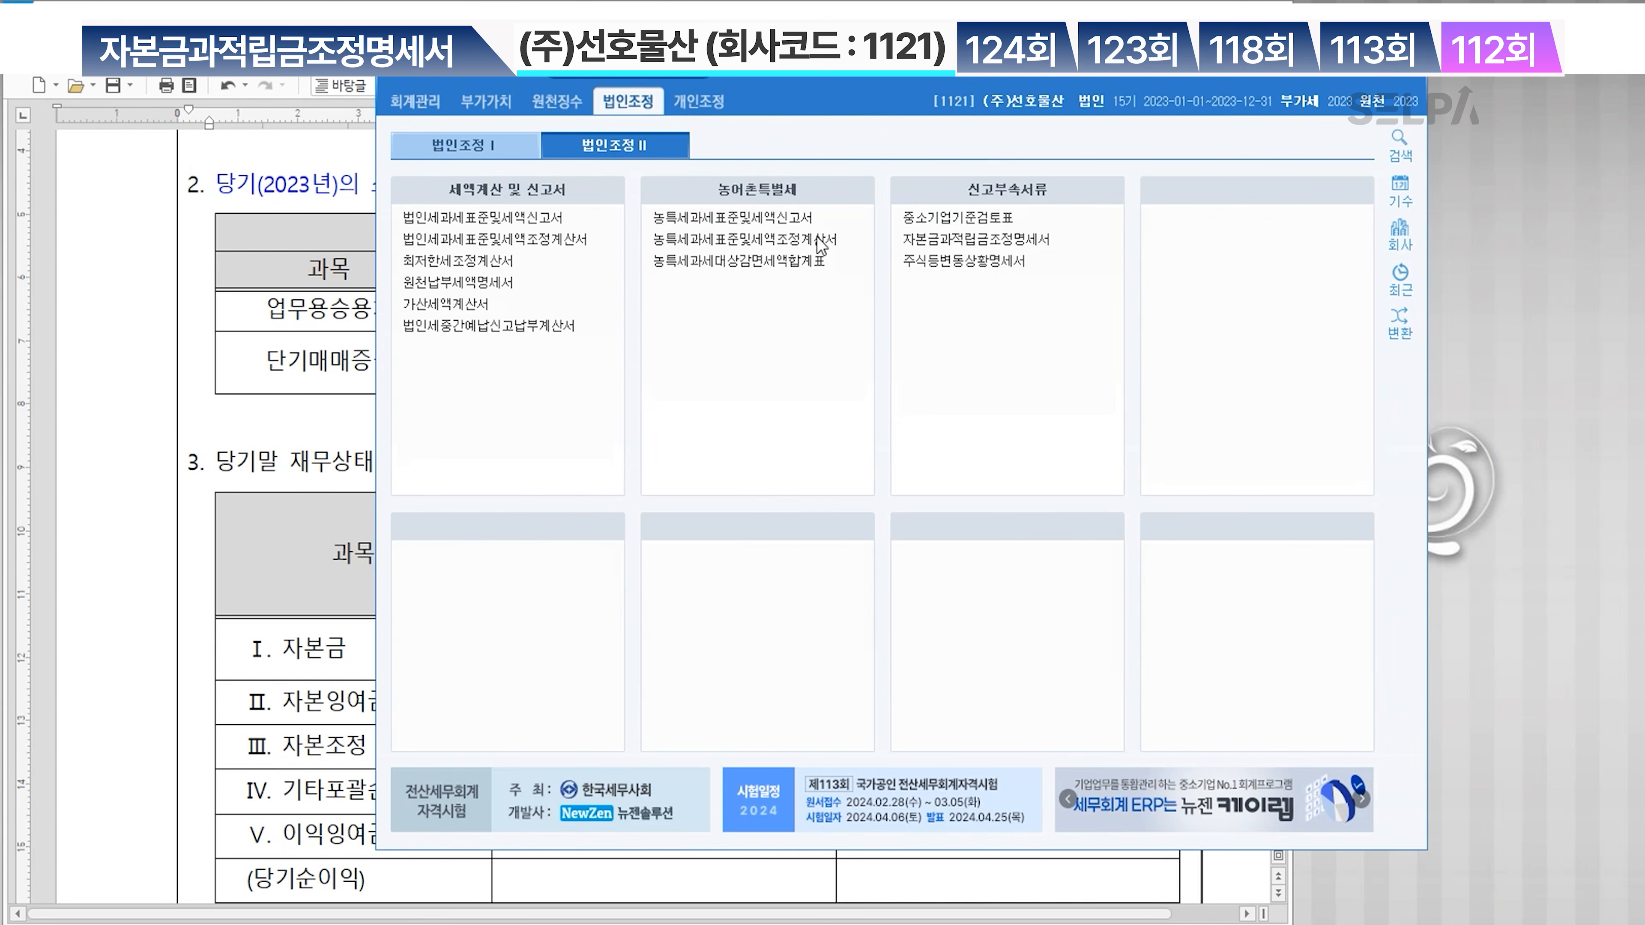
click(973, 245)
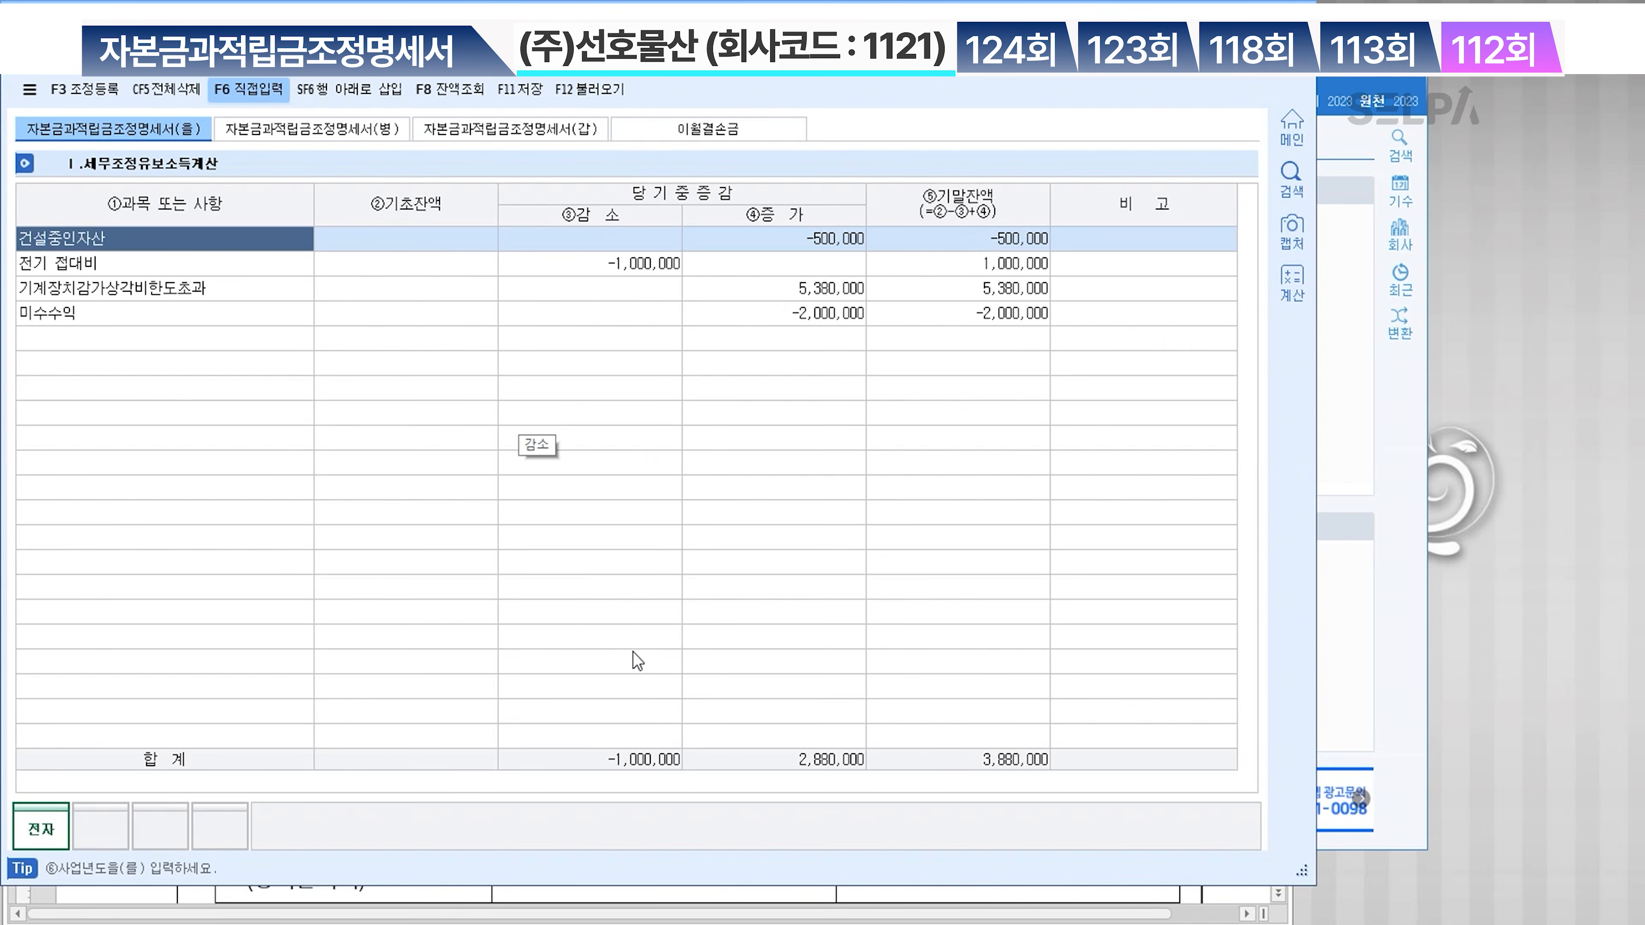
Return to the 한글 exam document and colour the question's proviso "단, 전산상에 입력된 기존 자료는 무시할 것)." red
key(alt+Tab)
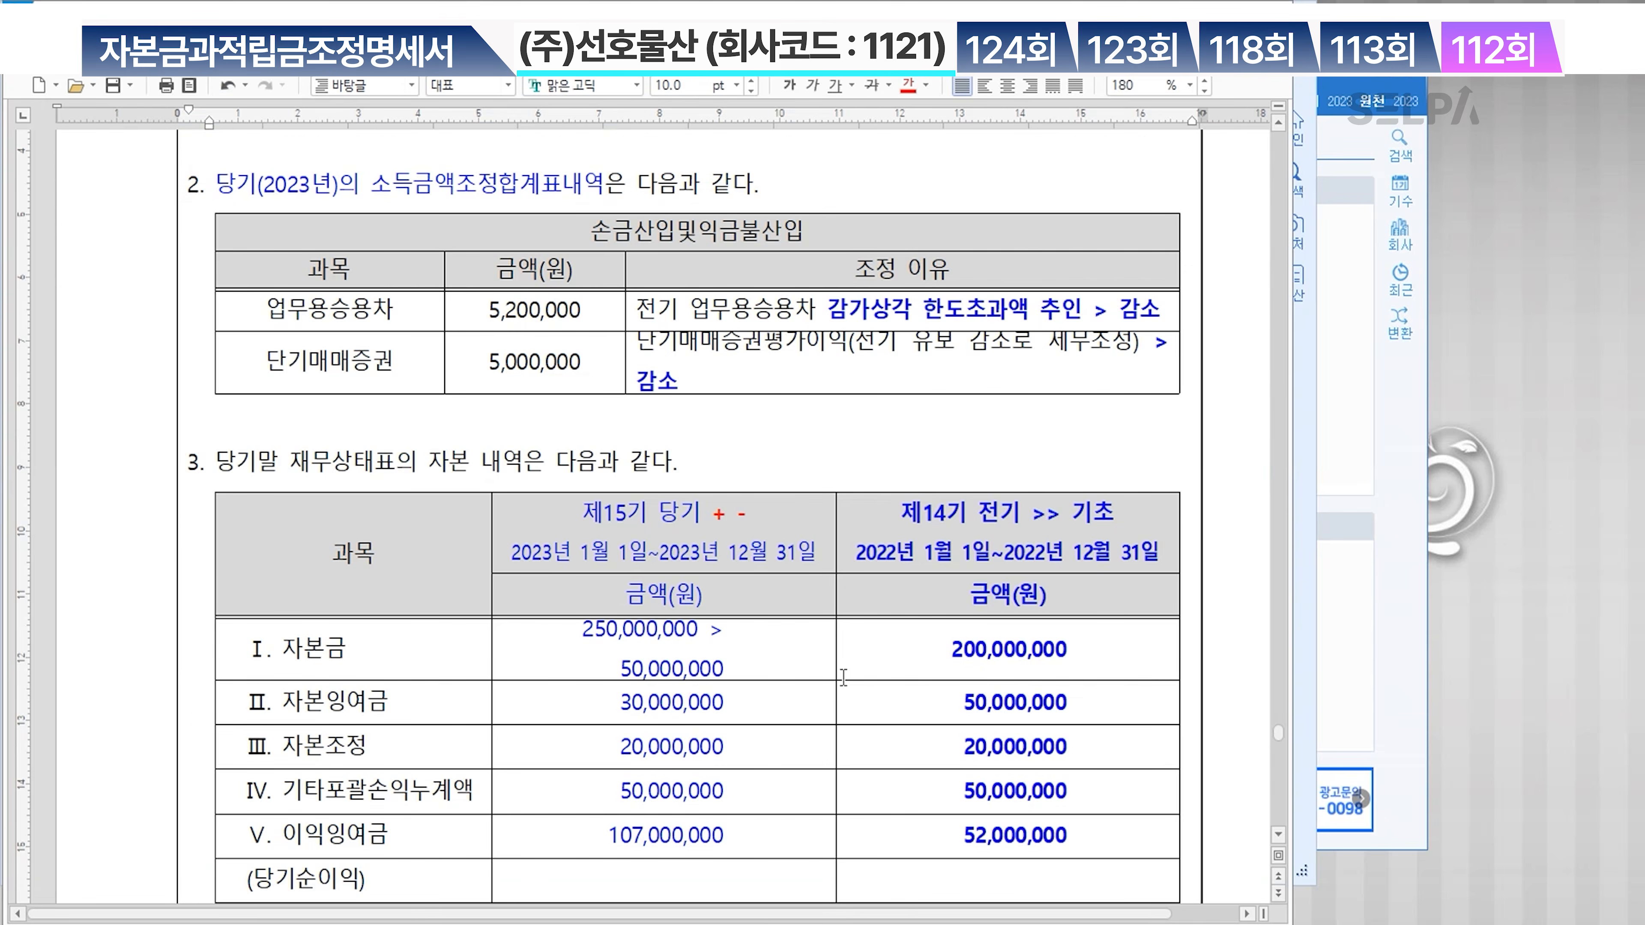
scroll(844, 677, up, 12)
scroll(846, 682, down, 3)
click(948, 537)
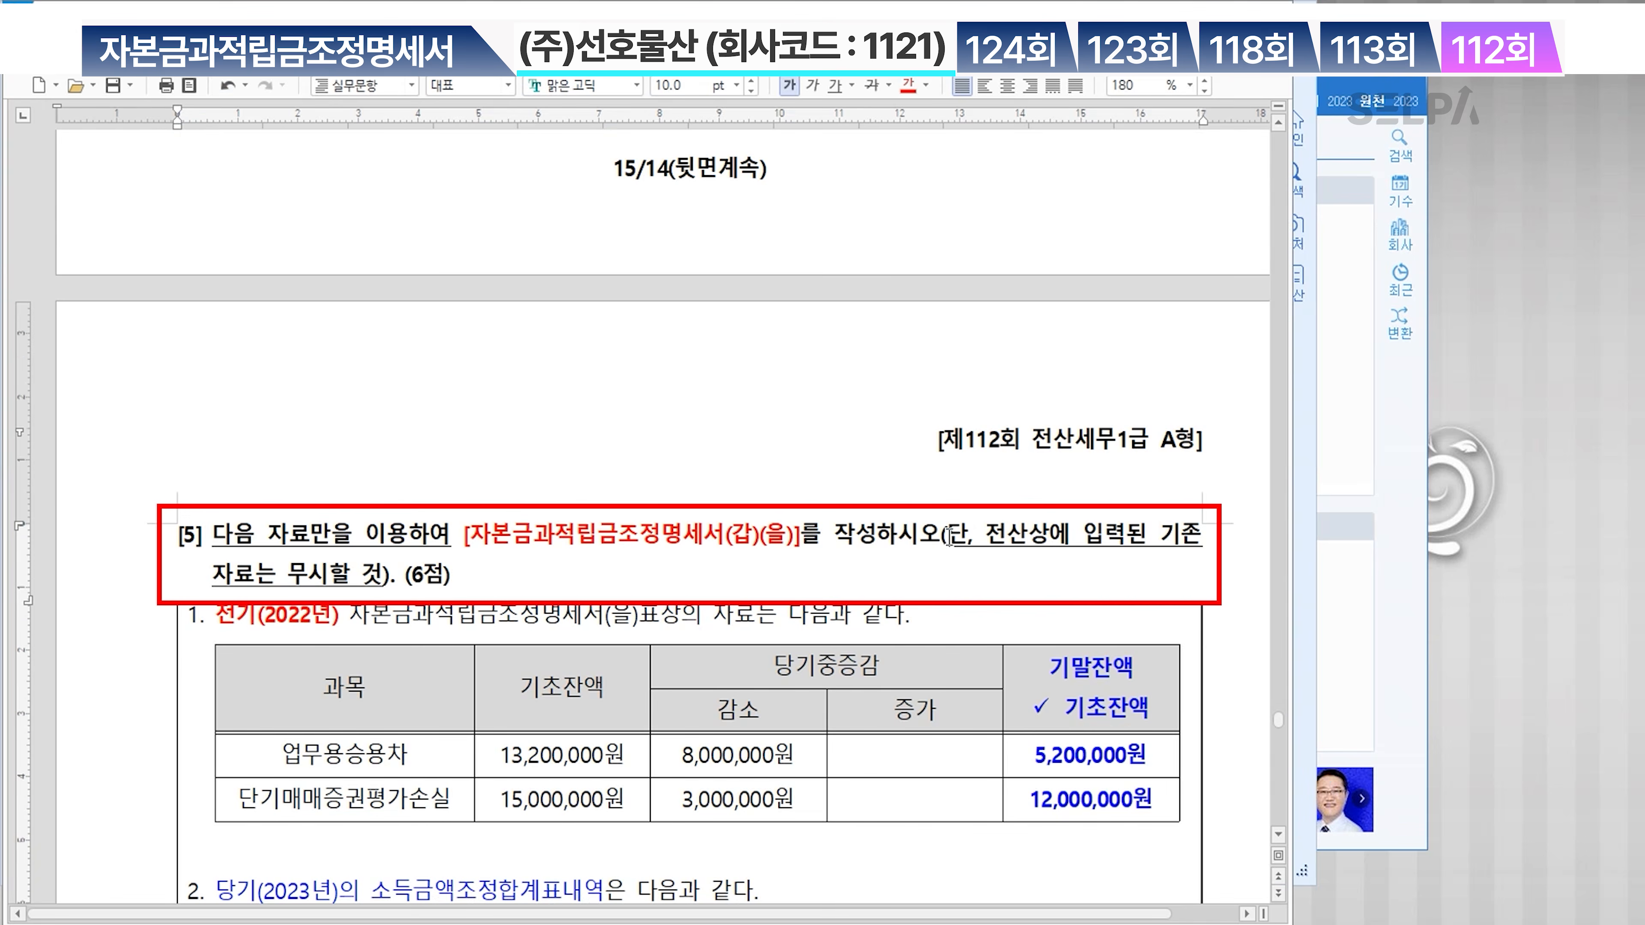
drag(949, 537, 402, 575)
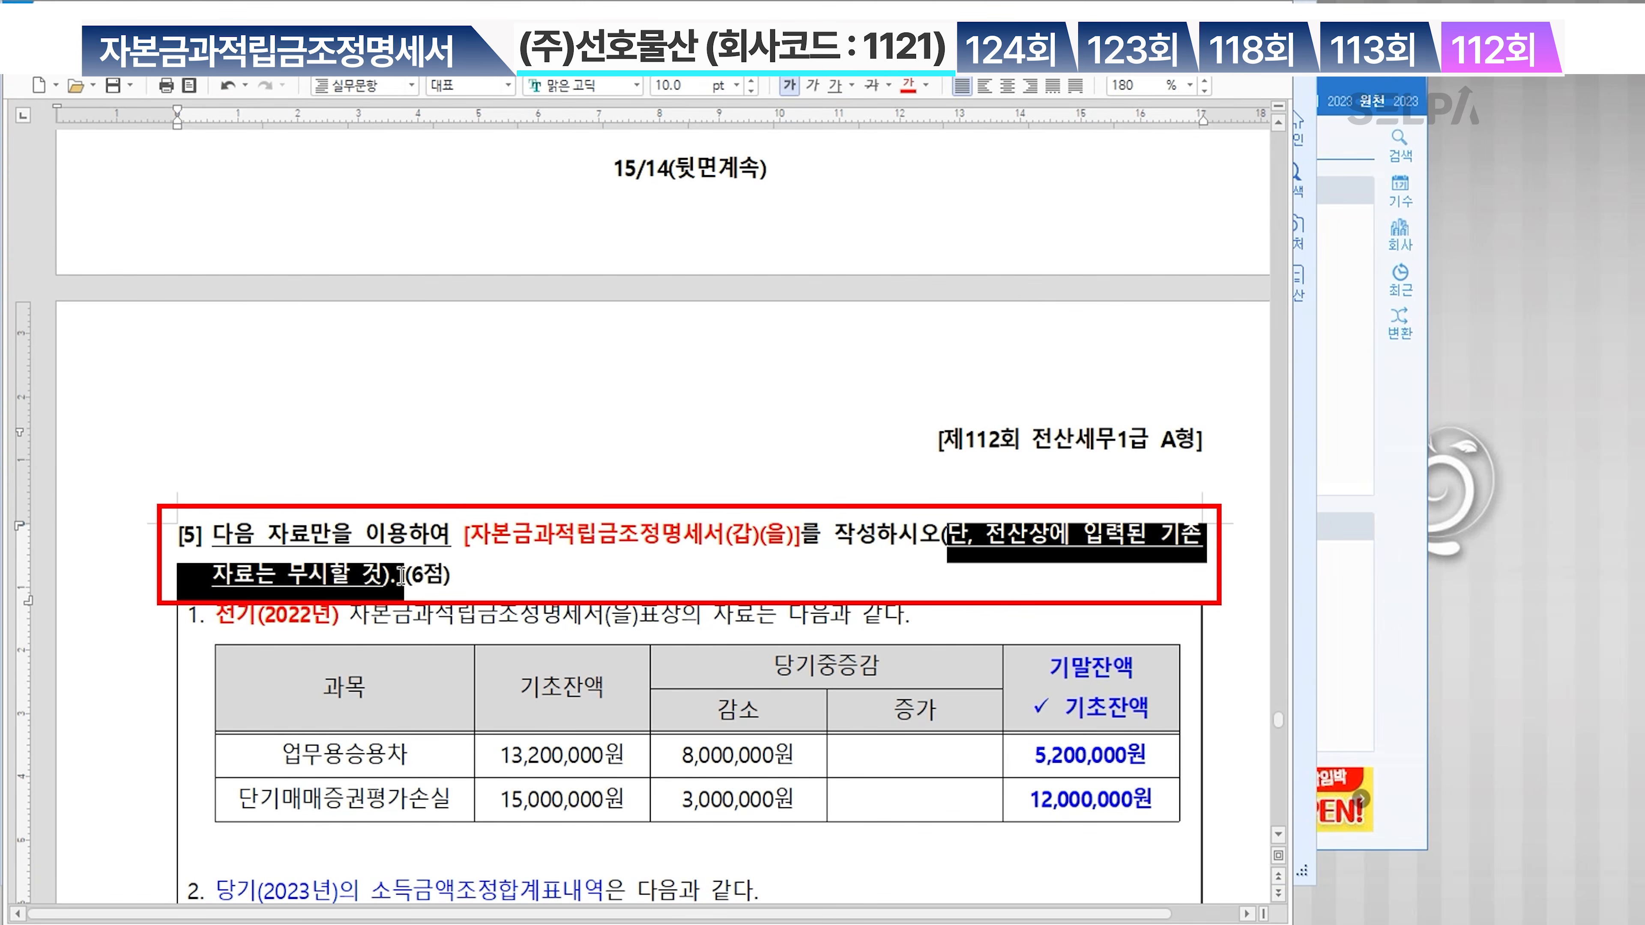
click(912, 91)
click(987, 564)
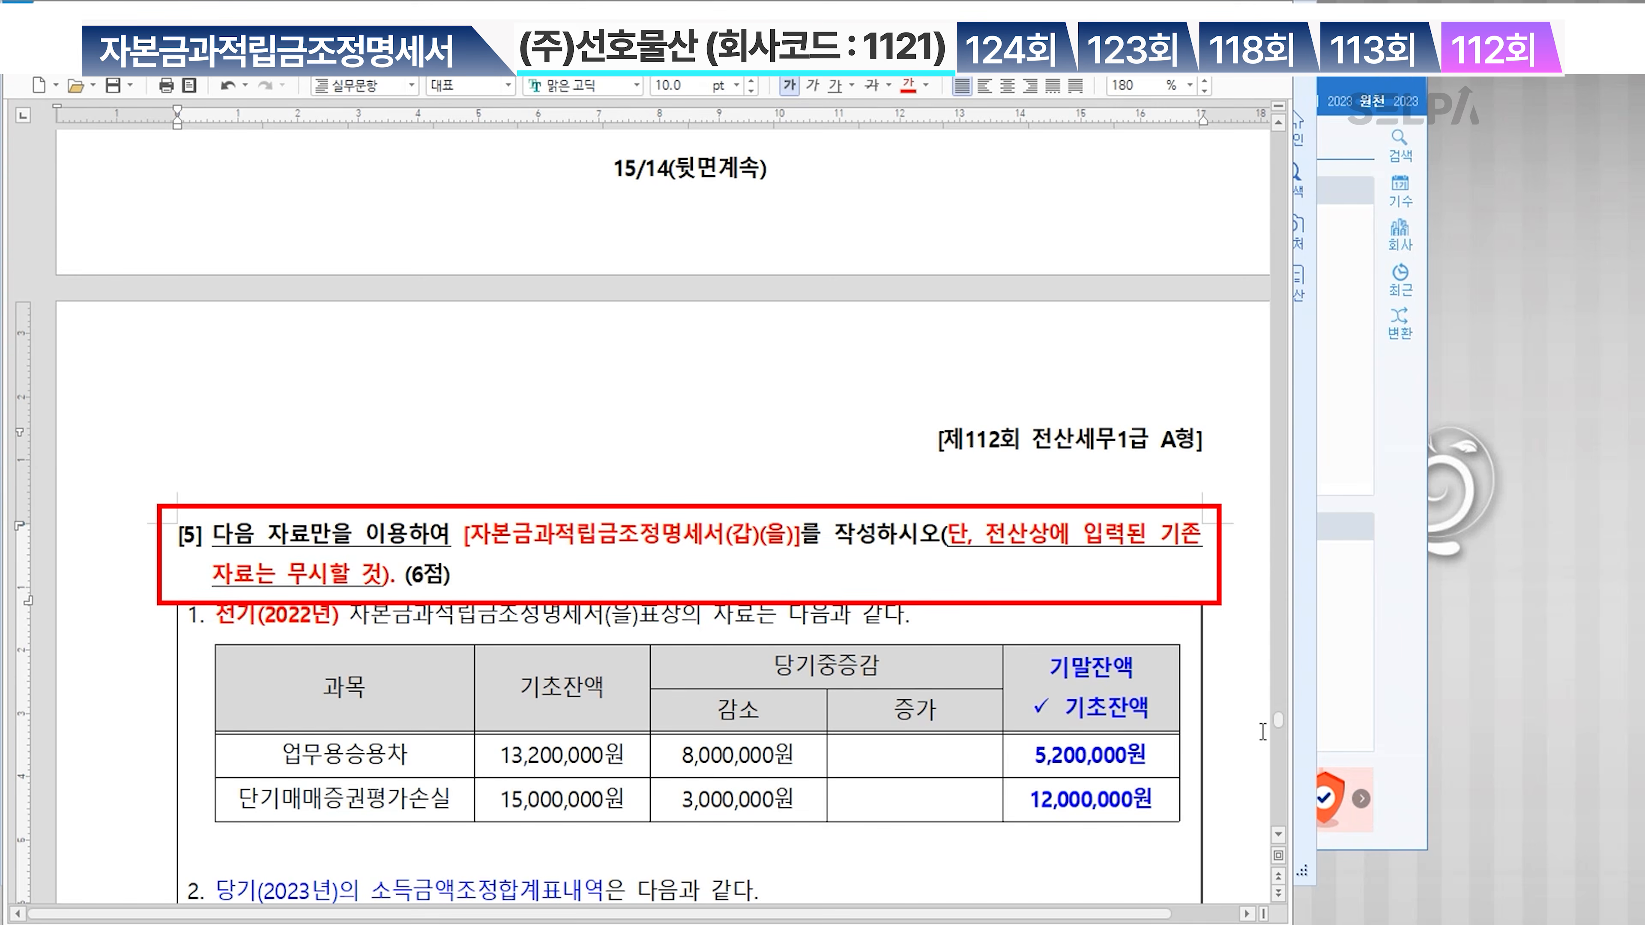
Back in KcLep, delete all existing data from the 자본금과적립금조정명세서 (을) and (갑), and check 이월결손금
click(1299, 736)
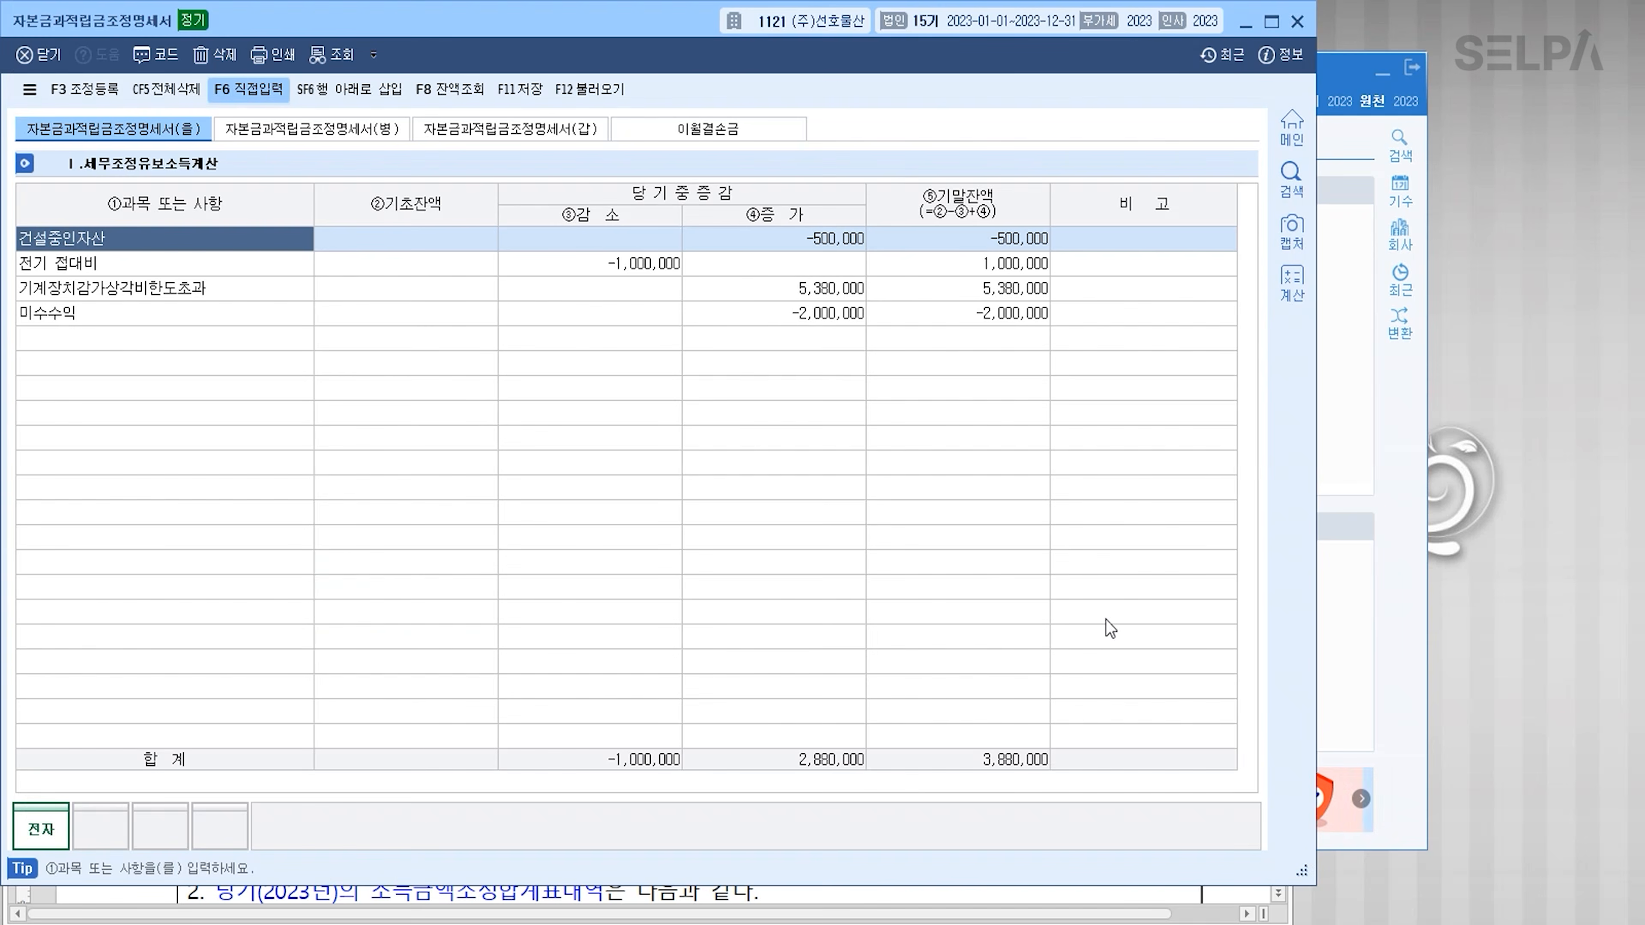
click(175, 89)
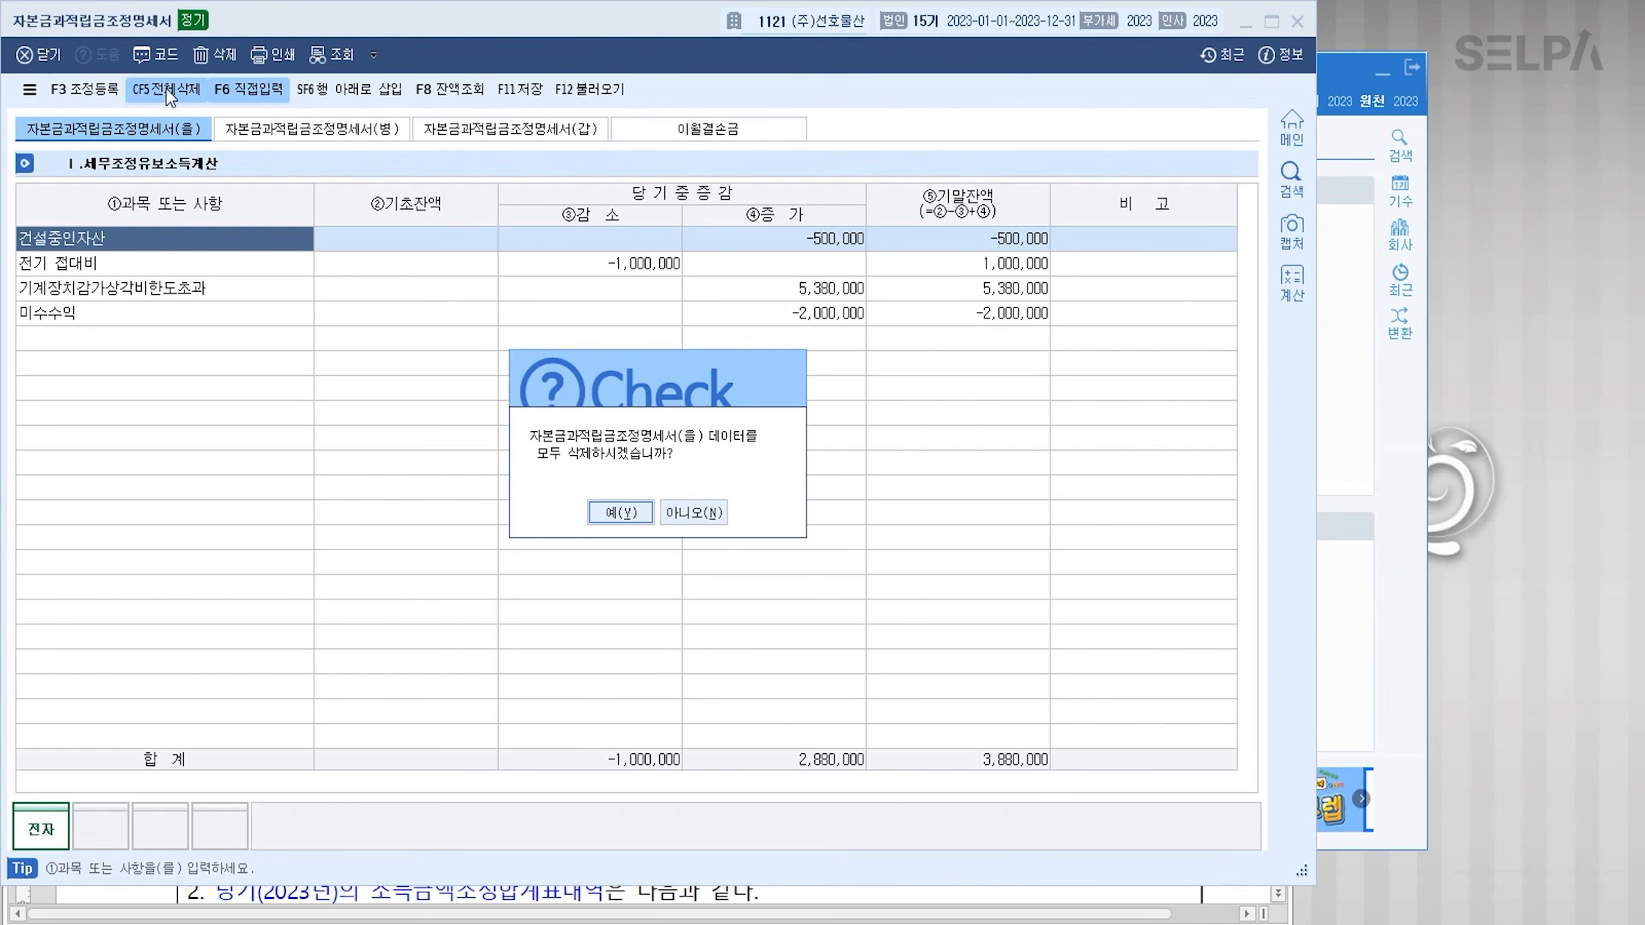
click(620, 512)
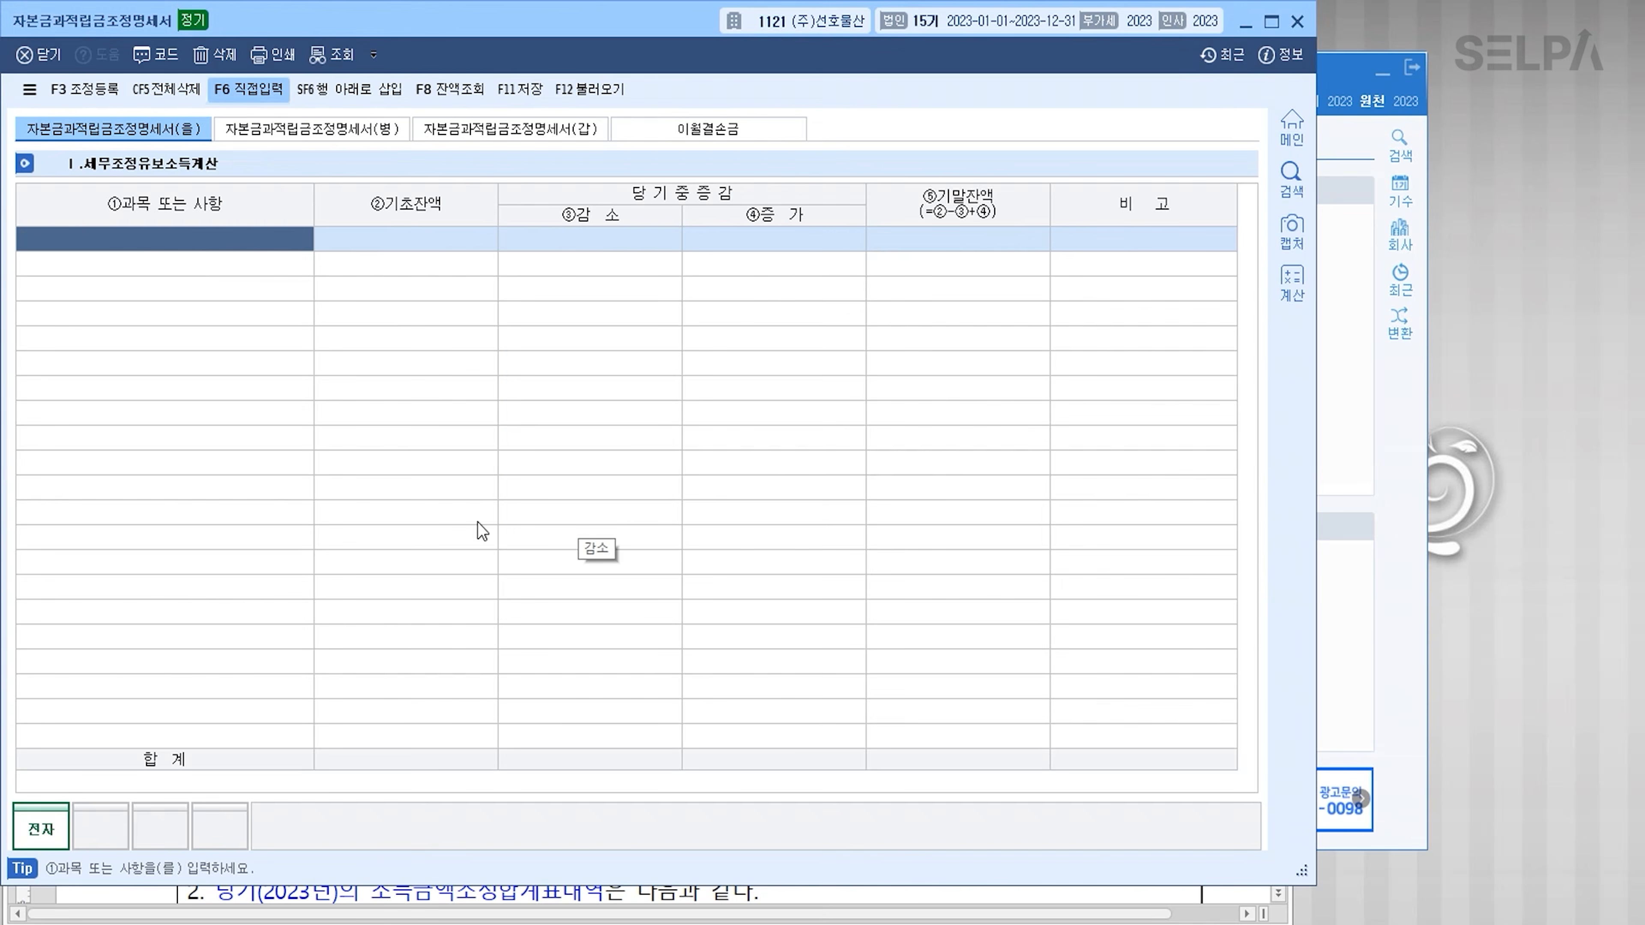
click(385, 136)
click(517, 139)
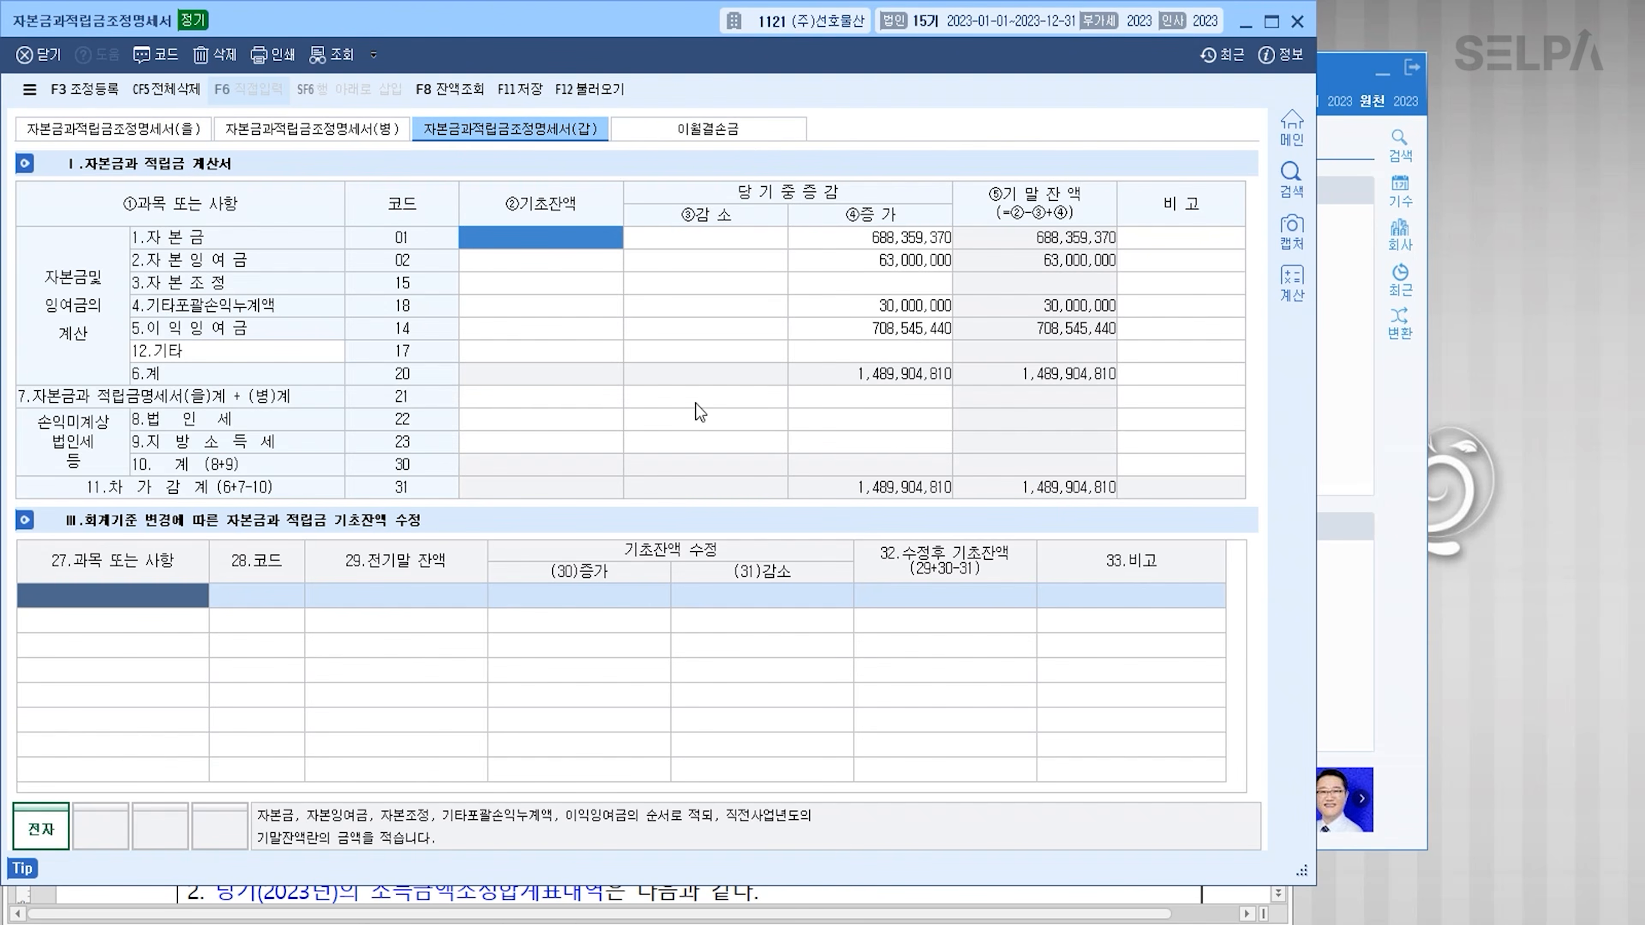
click(167, 91)
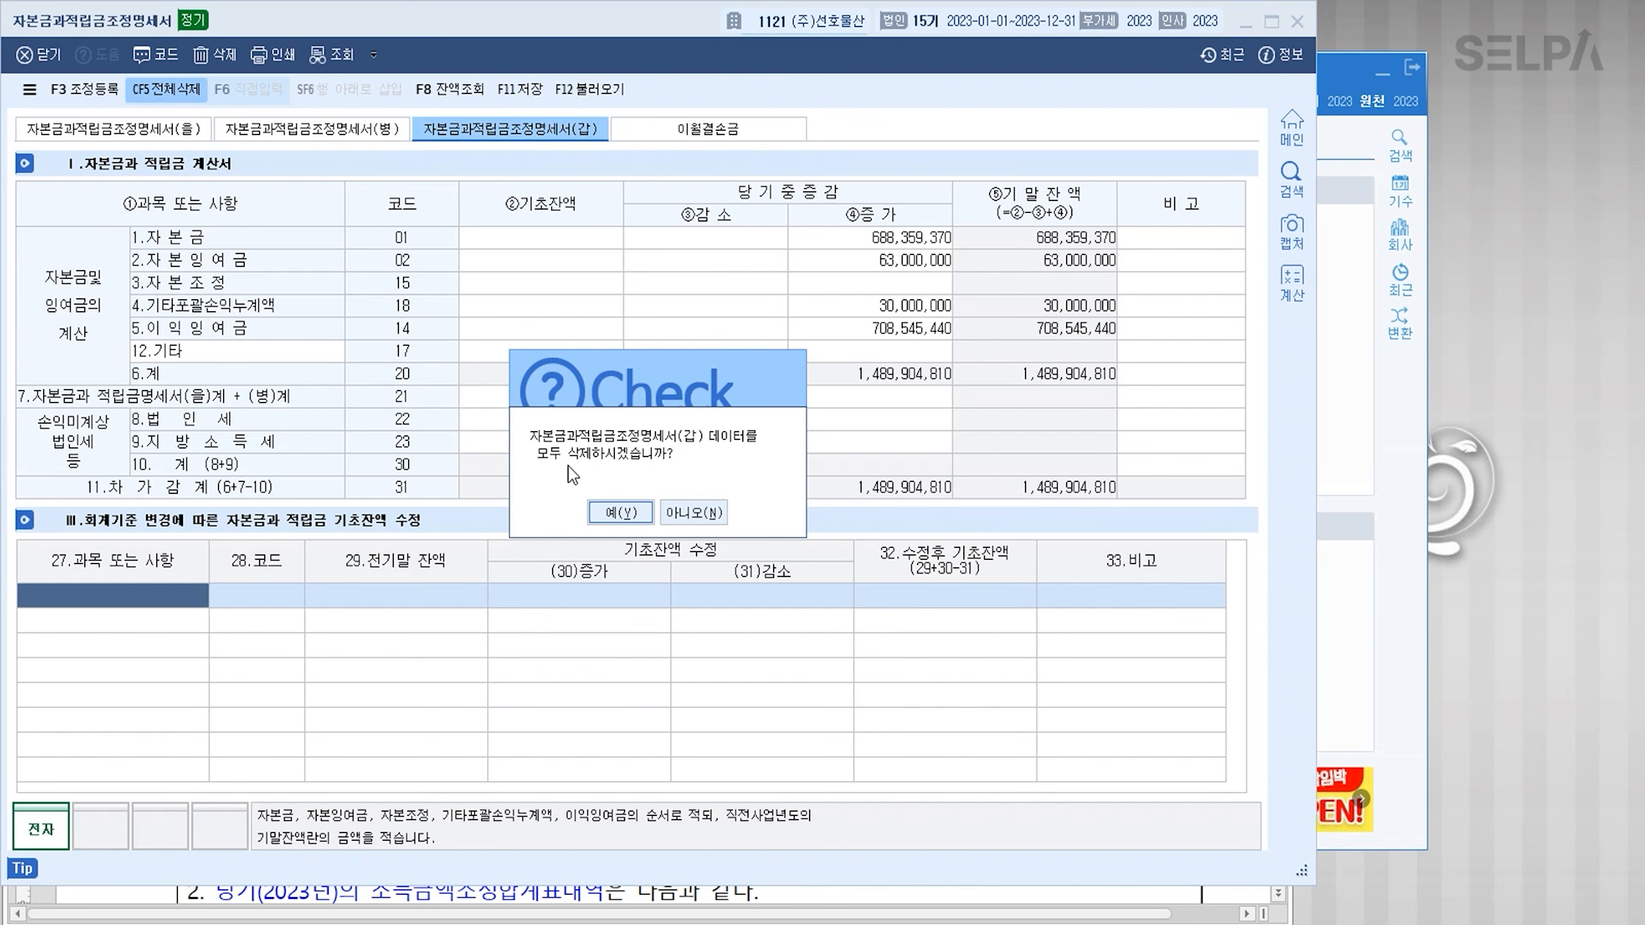
click(620, 512)
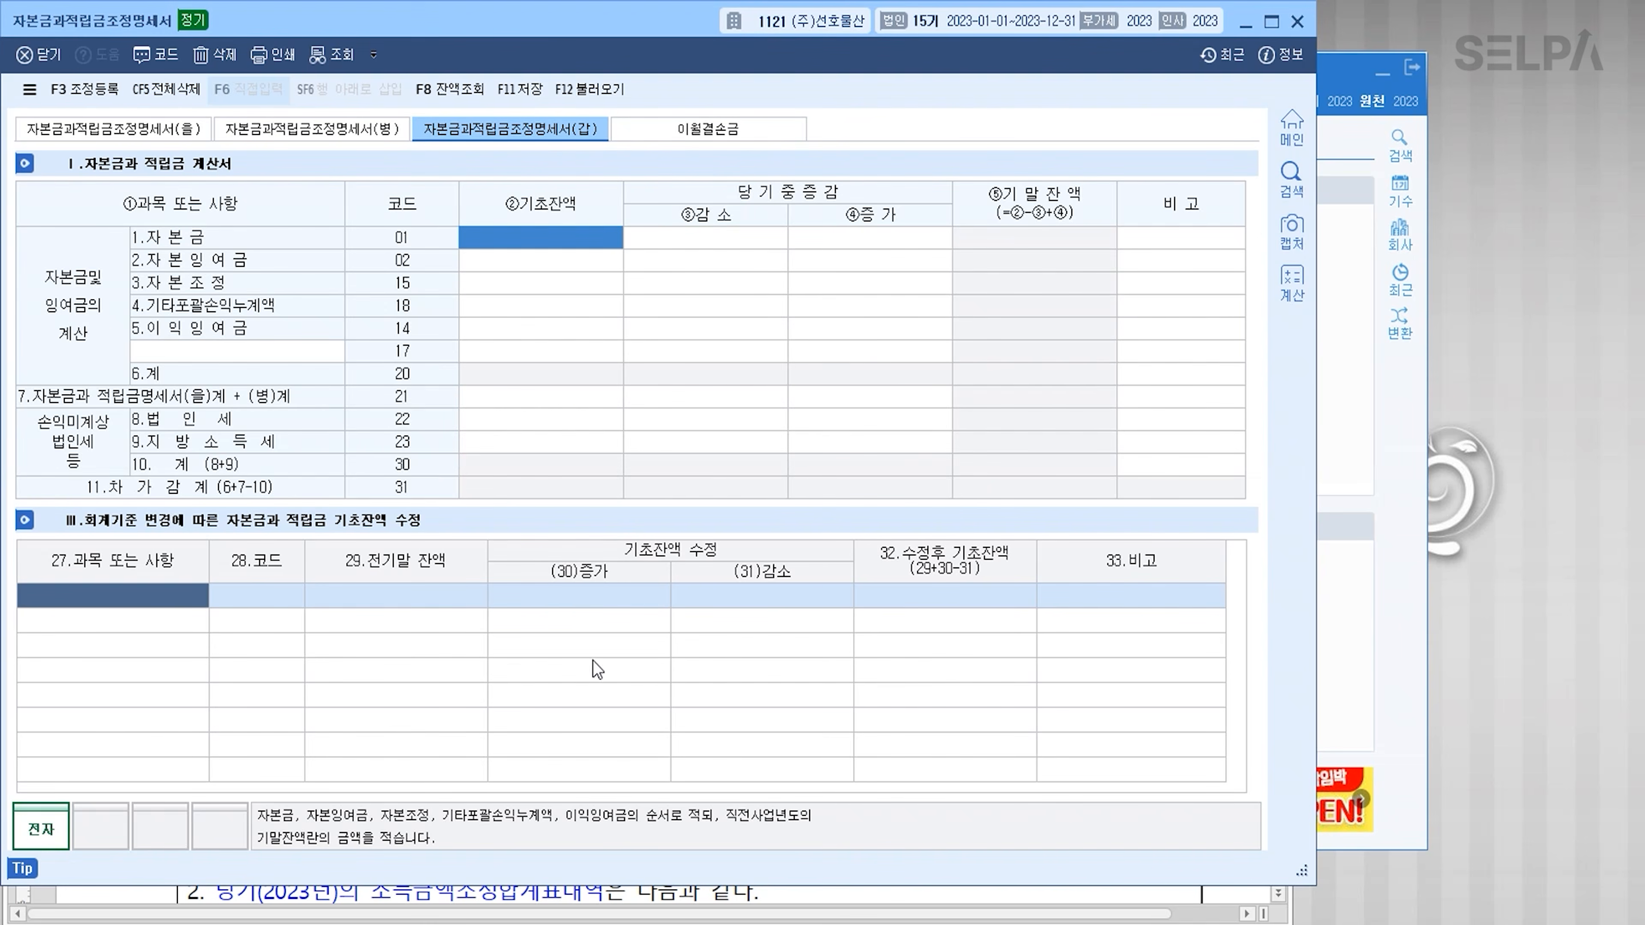
click(712, 133)
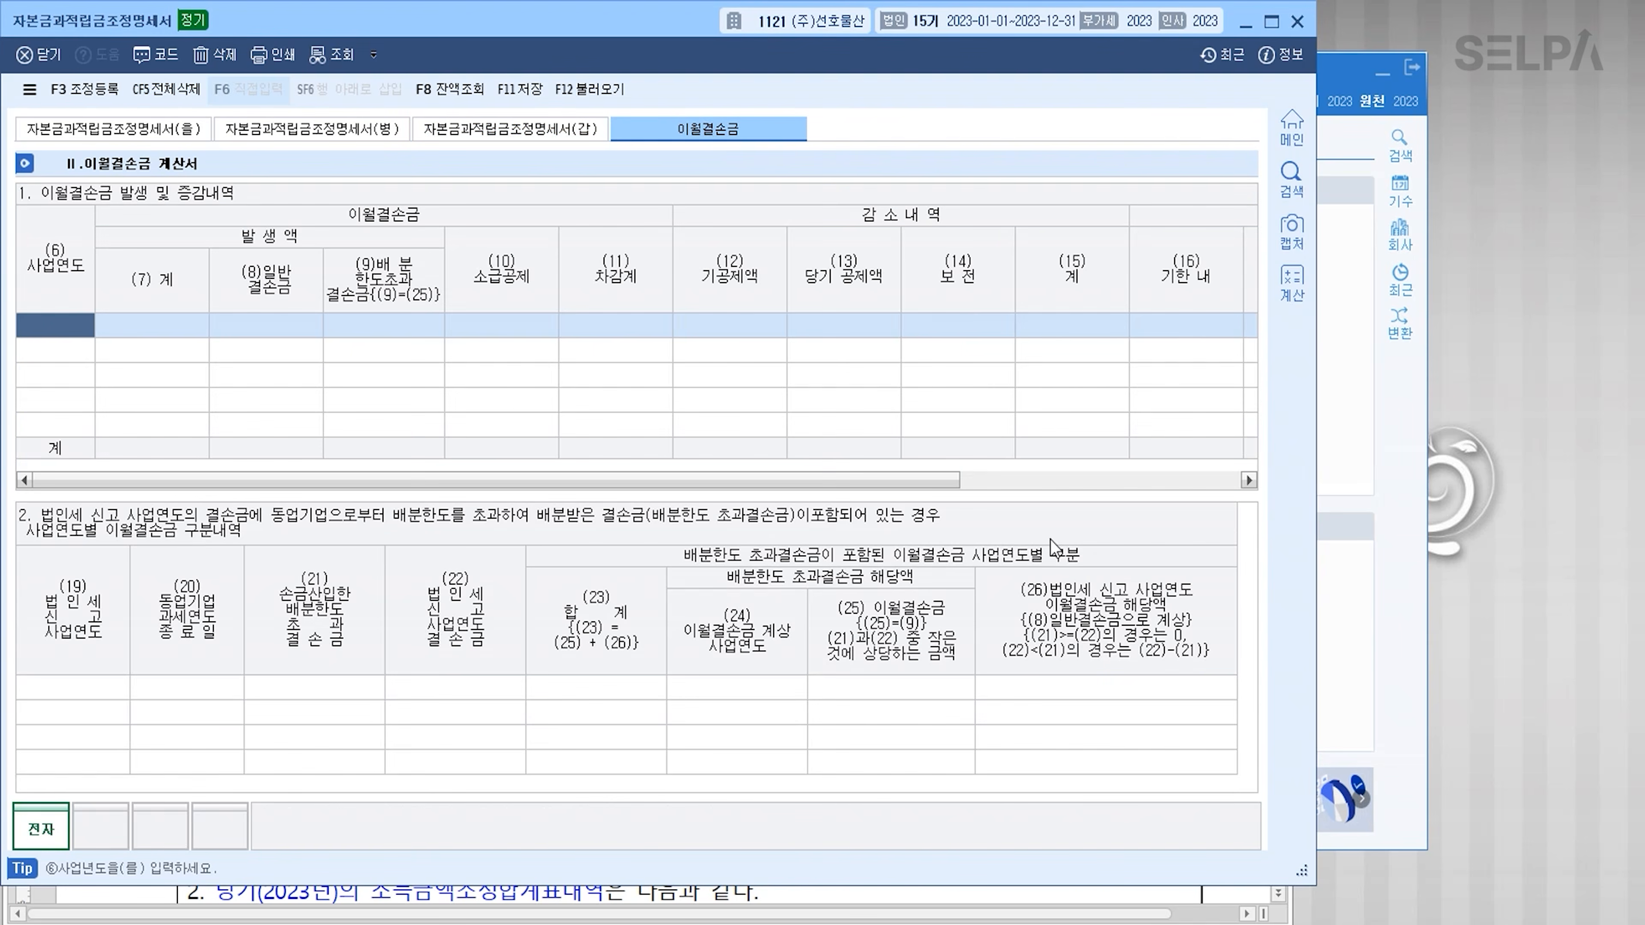
Enable direct entry (직접입력) in the (을) statement and place its window below the document's item 1 table
click(162, 127)
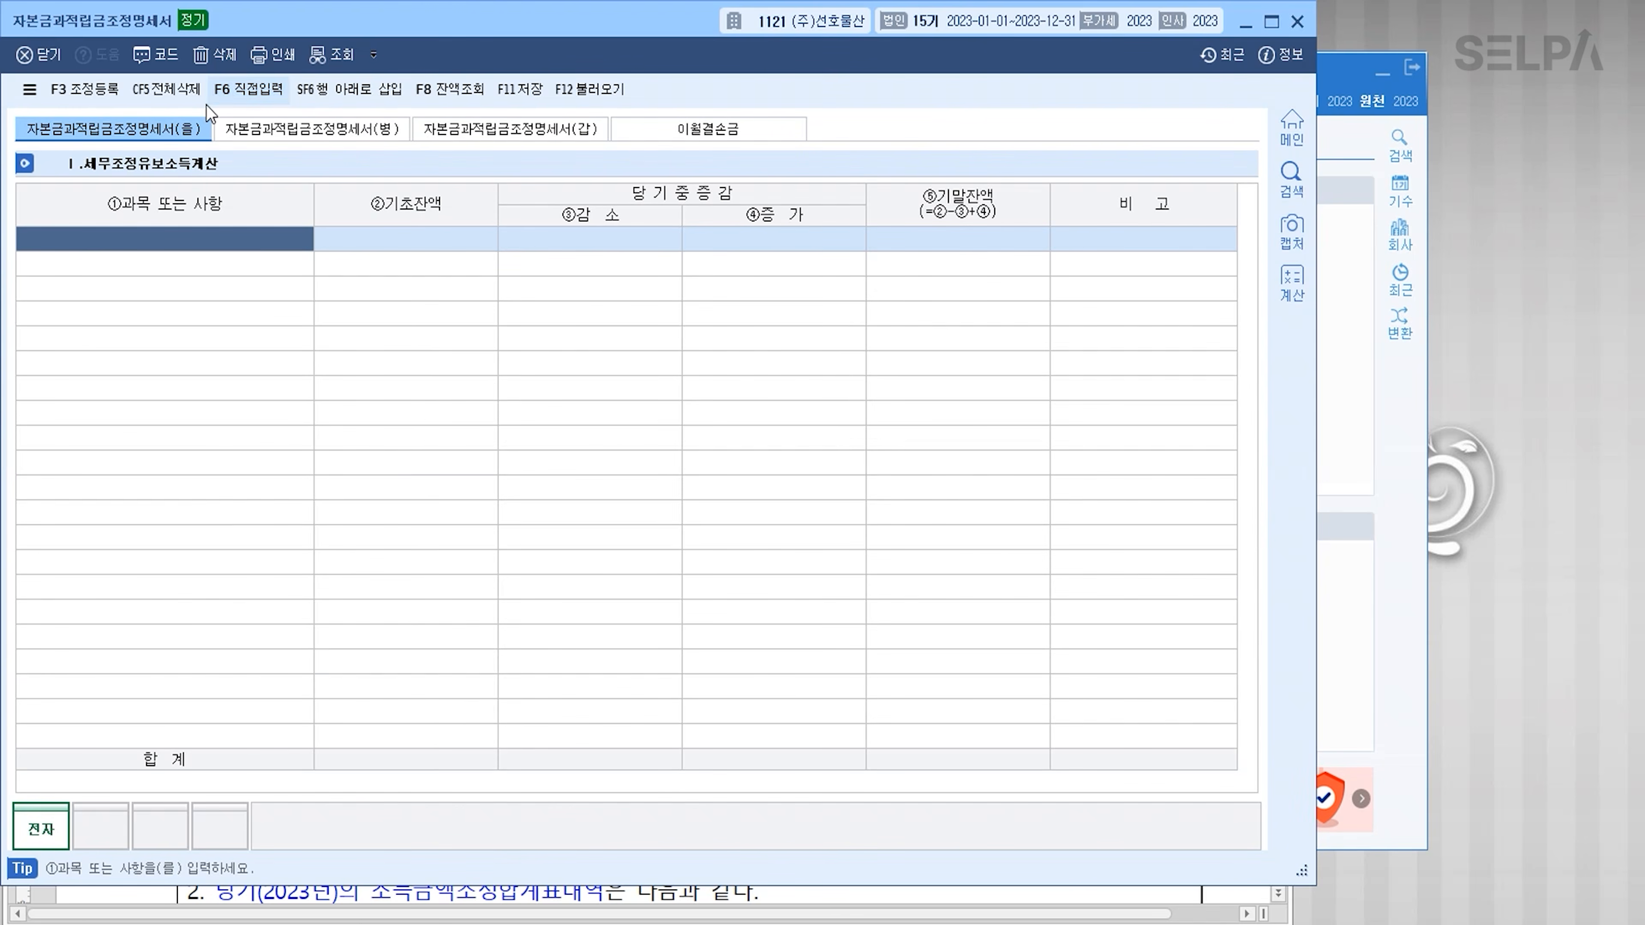
click(224, 94)
drag(607, 26, 743, 423)
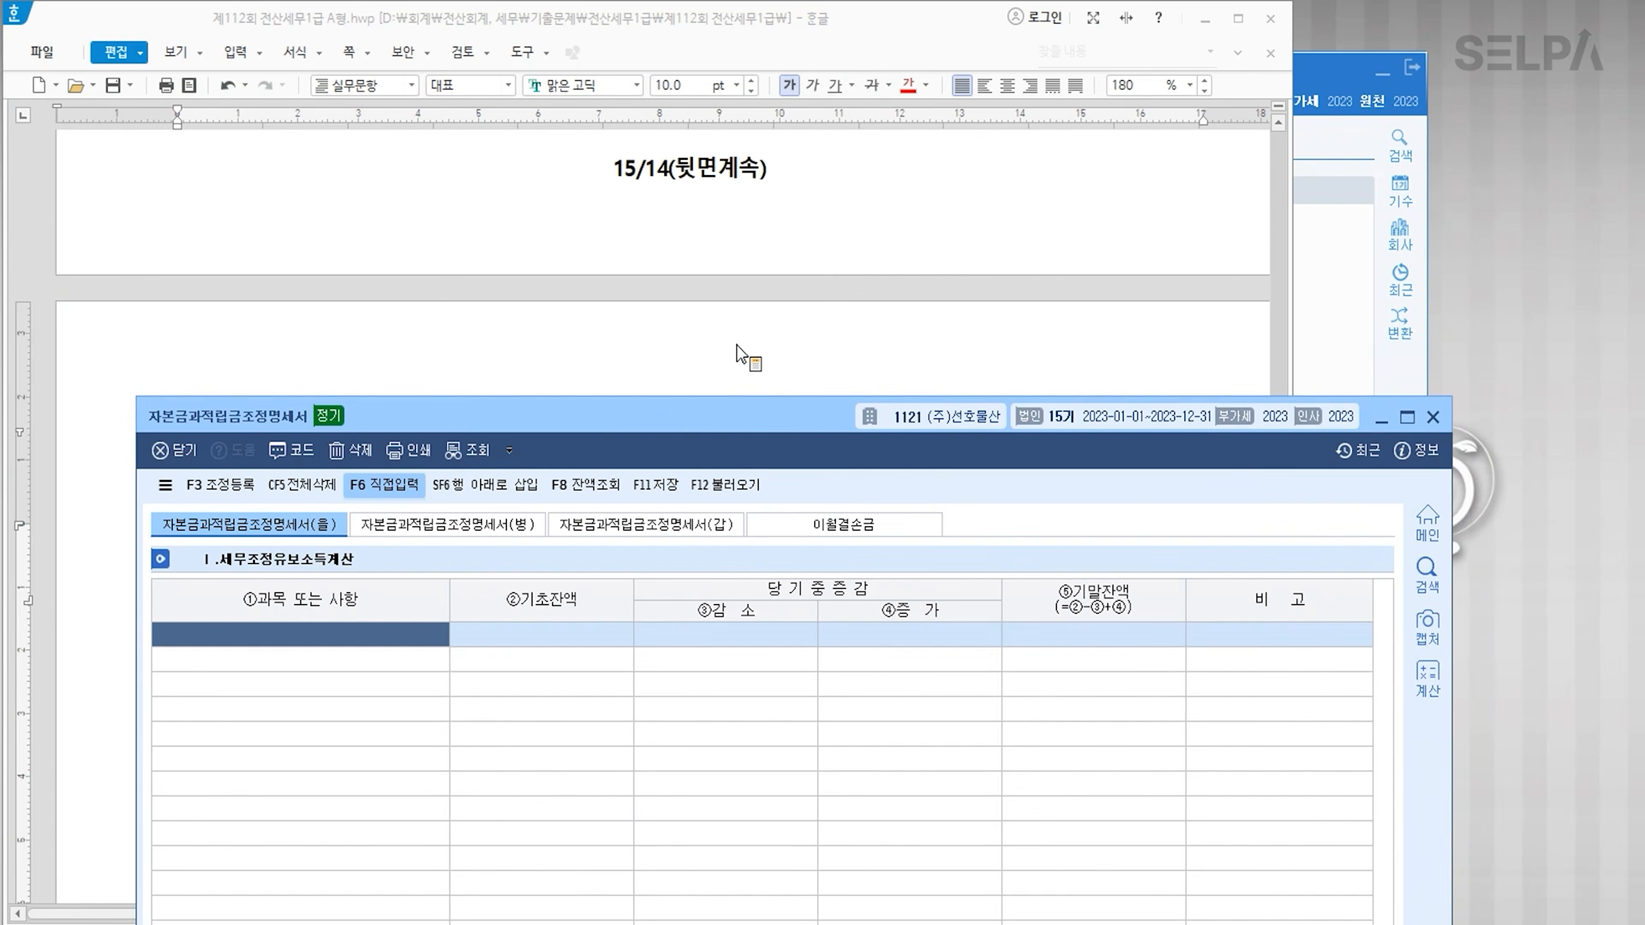
scroll(736, 345, down, 5)
scroll(736, 344, up, 1)
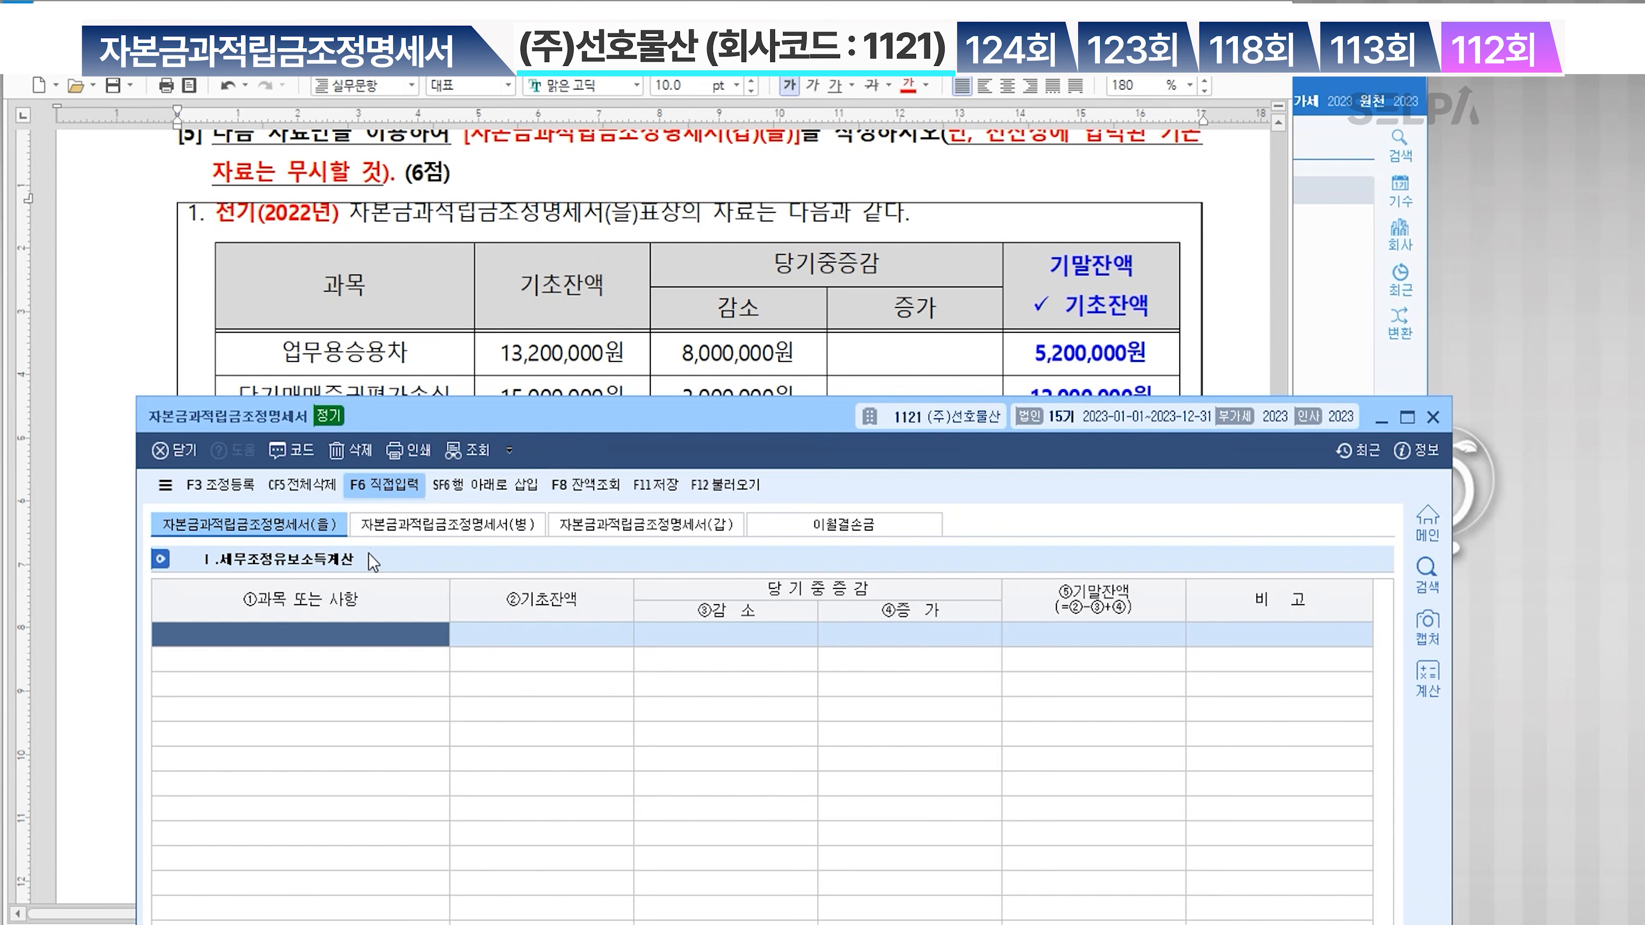
scroll(447, 350, down, 2)
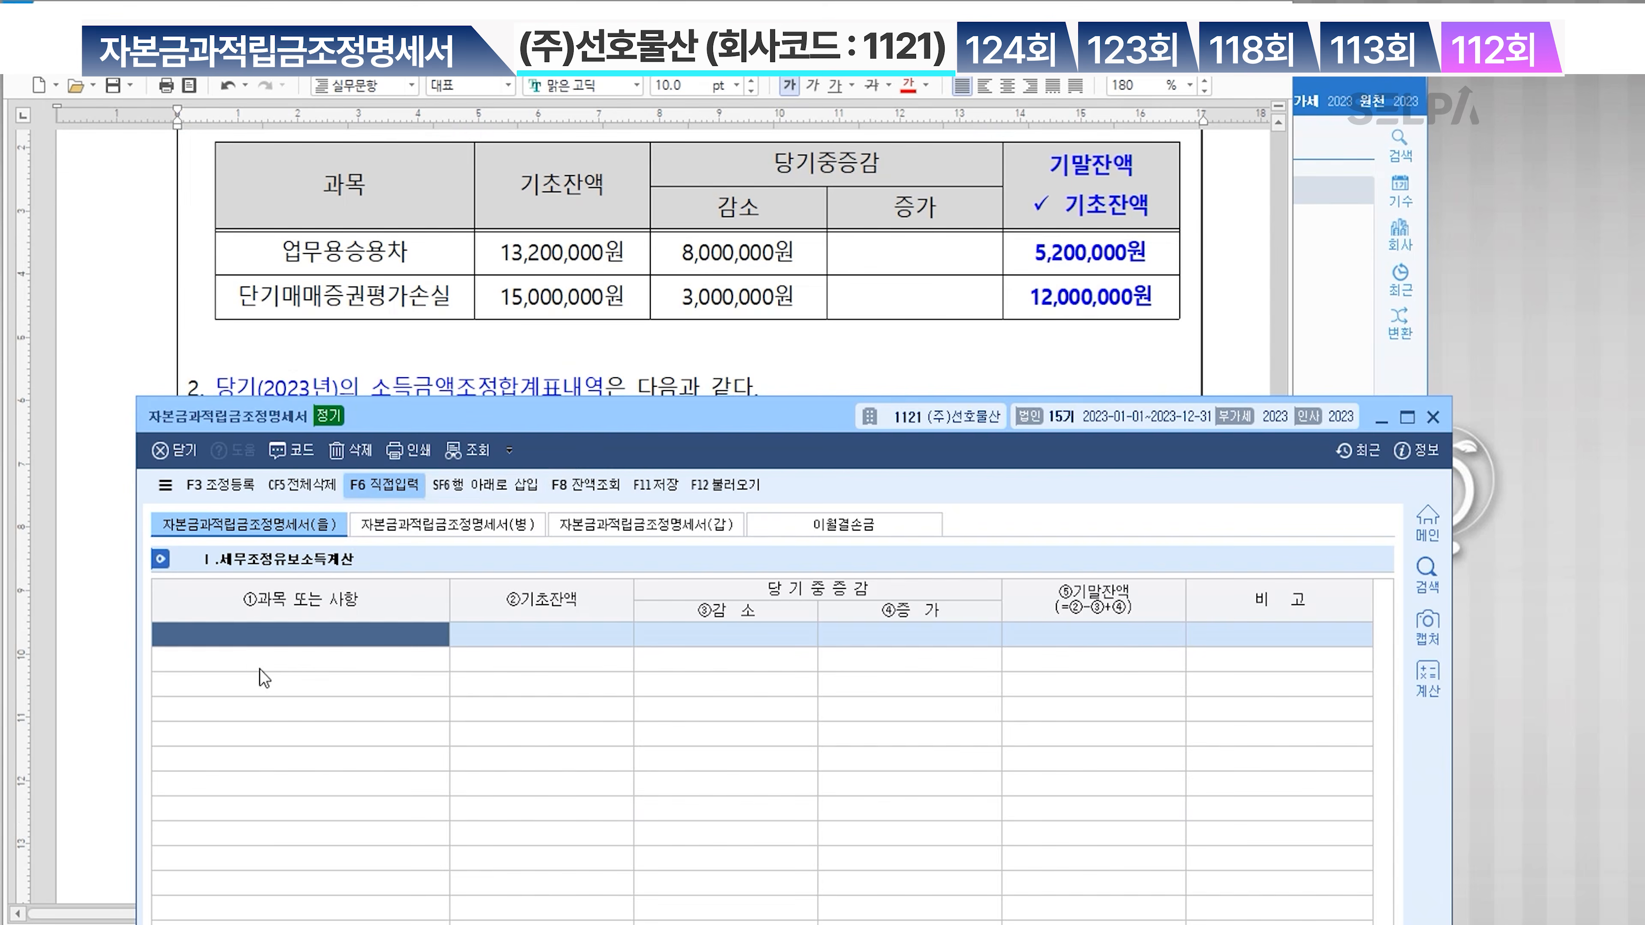
Enter 업무용승용차 in the first row of the (을) statement with an opening balance of 5,200,000
text(어)
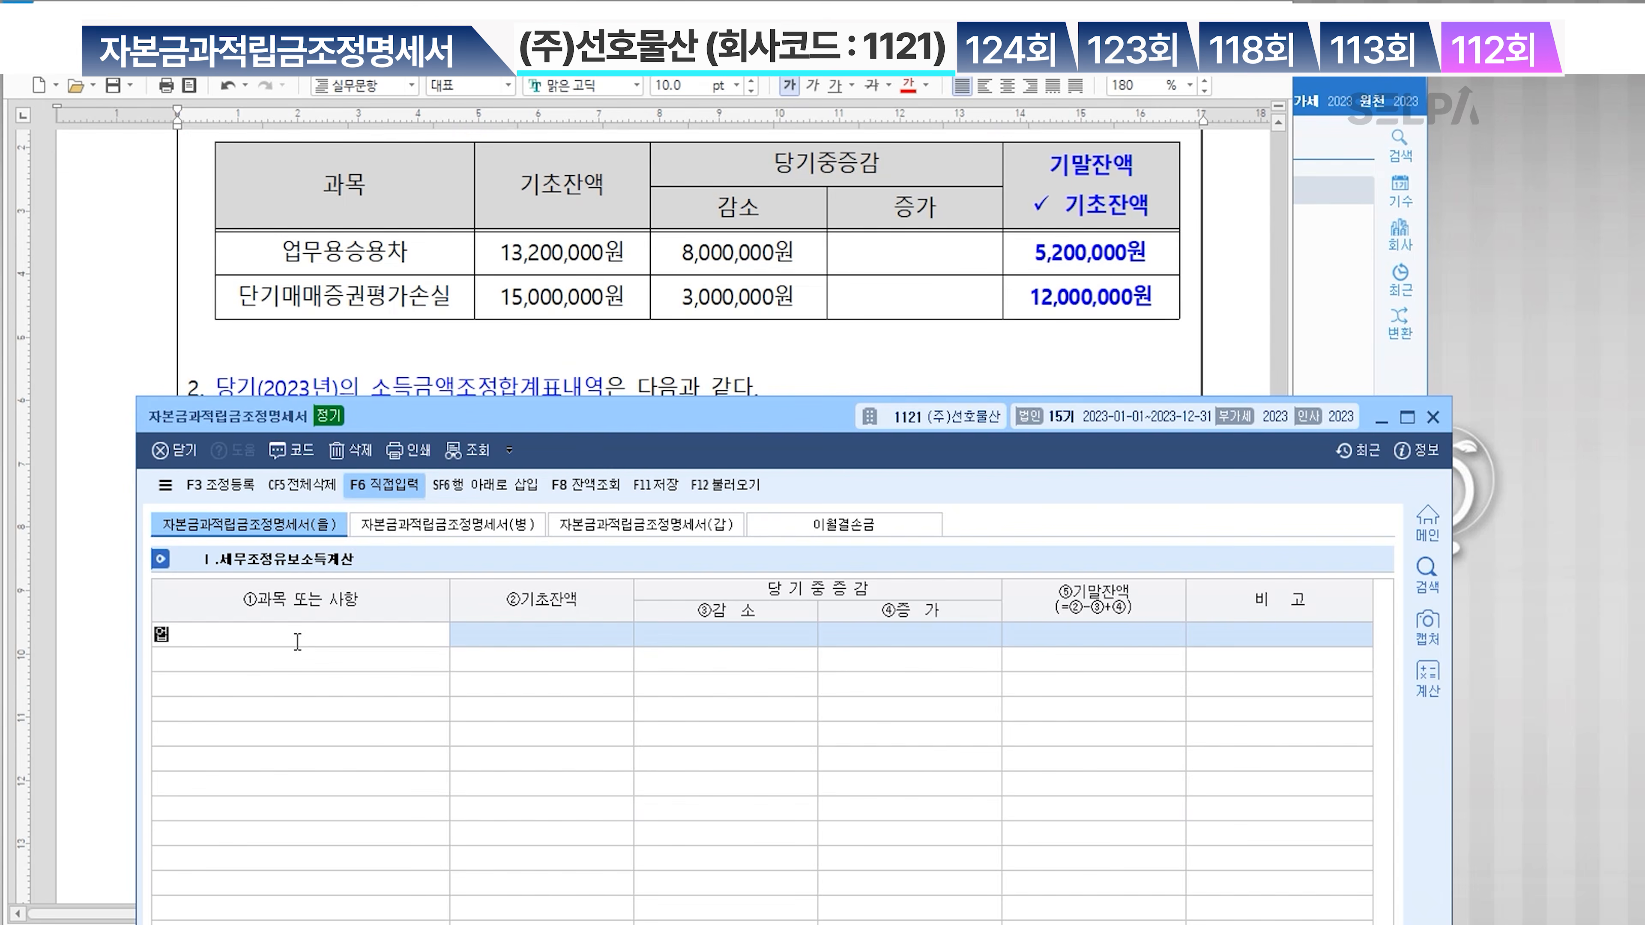
text(무용승용ㅊㅏ)
key(Return)
text(5,2)
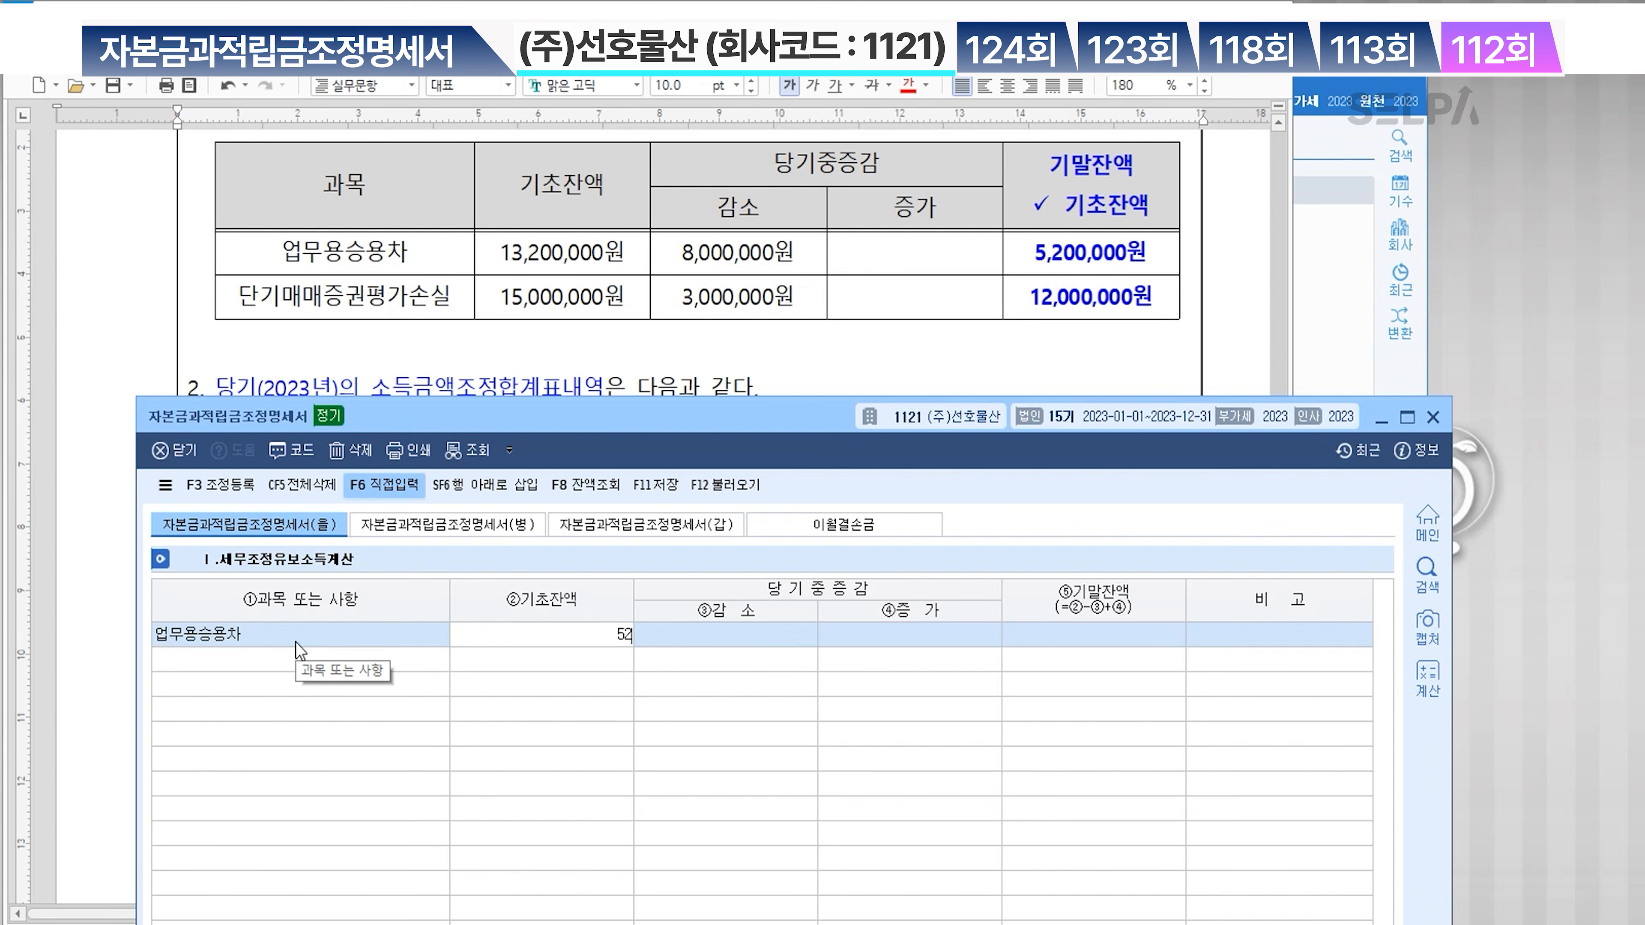
text(00,000)
key(Return)
key(Return)
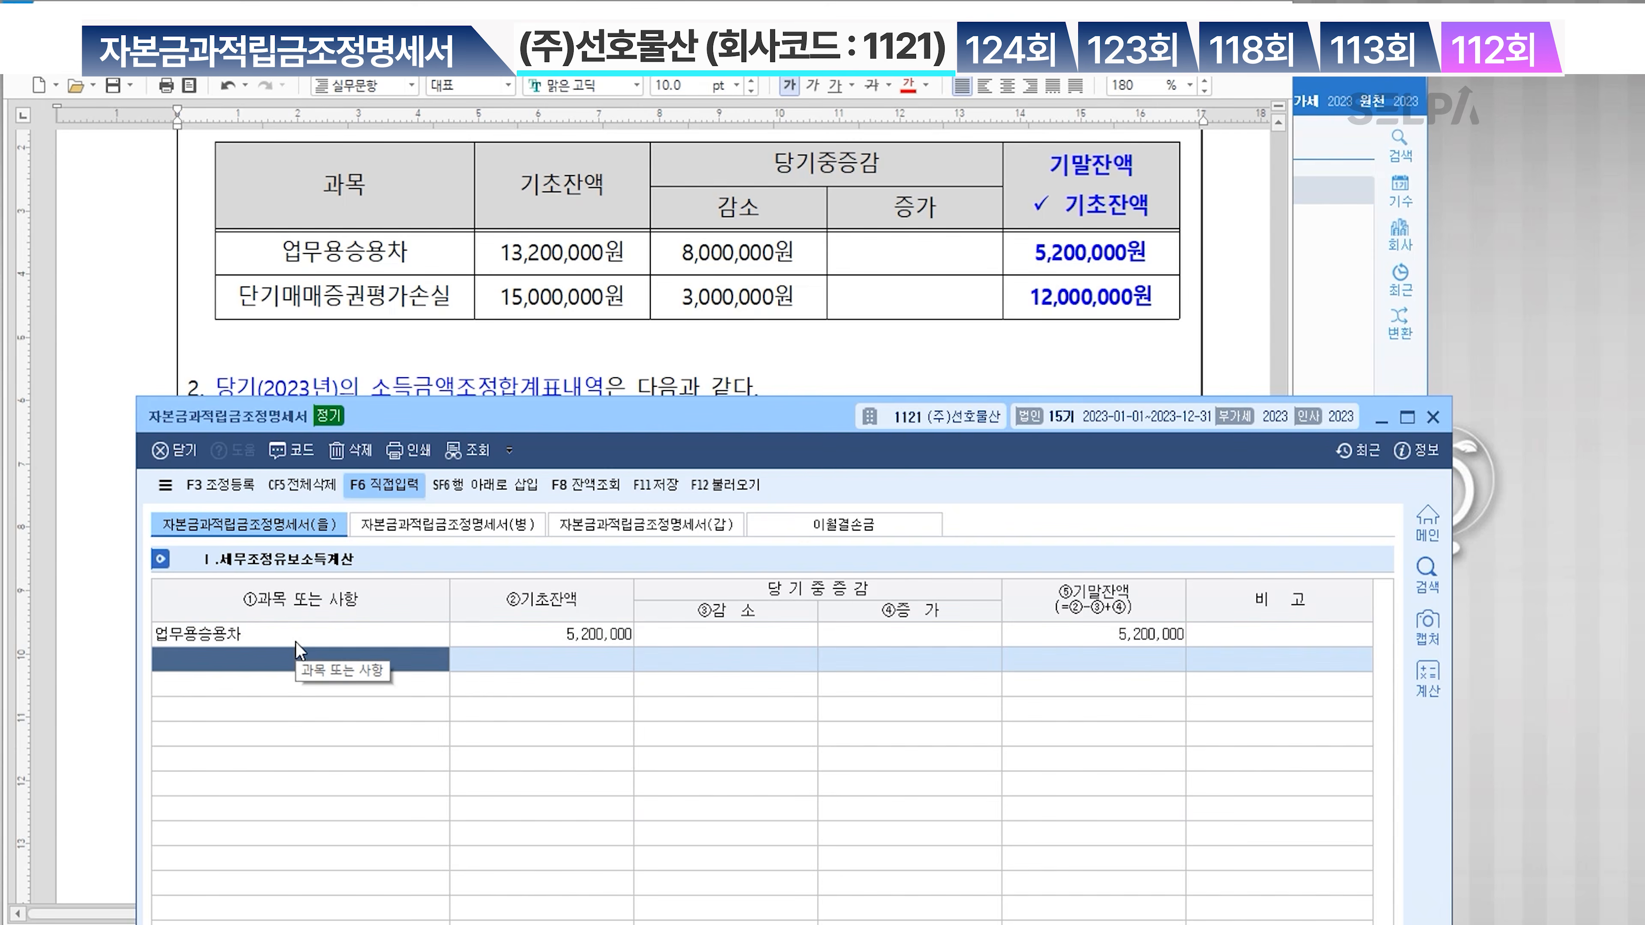
Add 단기매매증권평가손실 in the second row of the (을) statement with an opening balance of 12,000,000
text(단개)
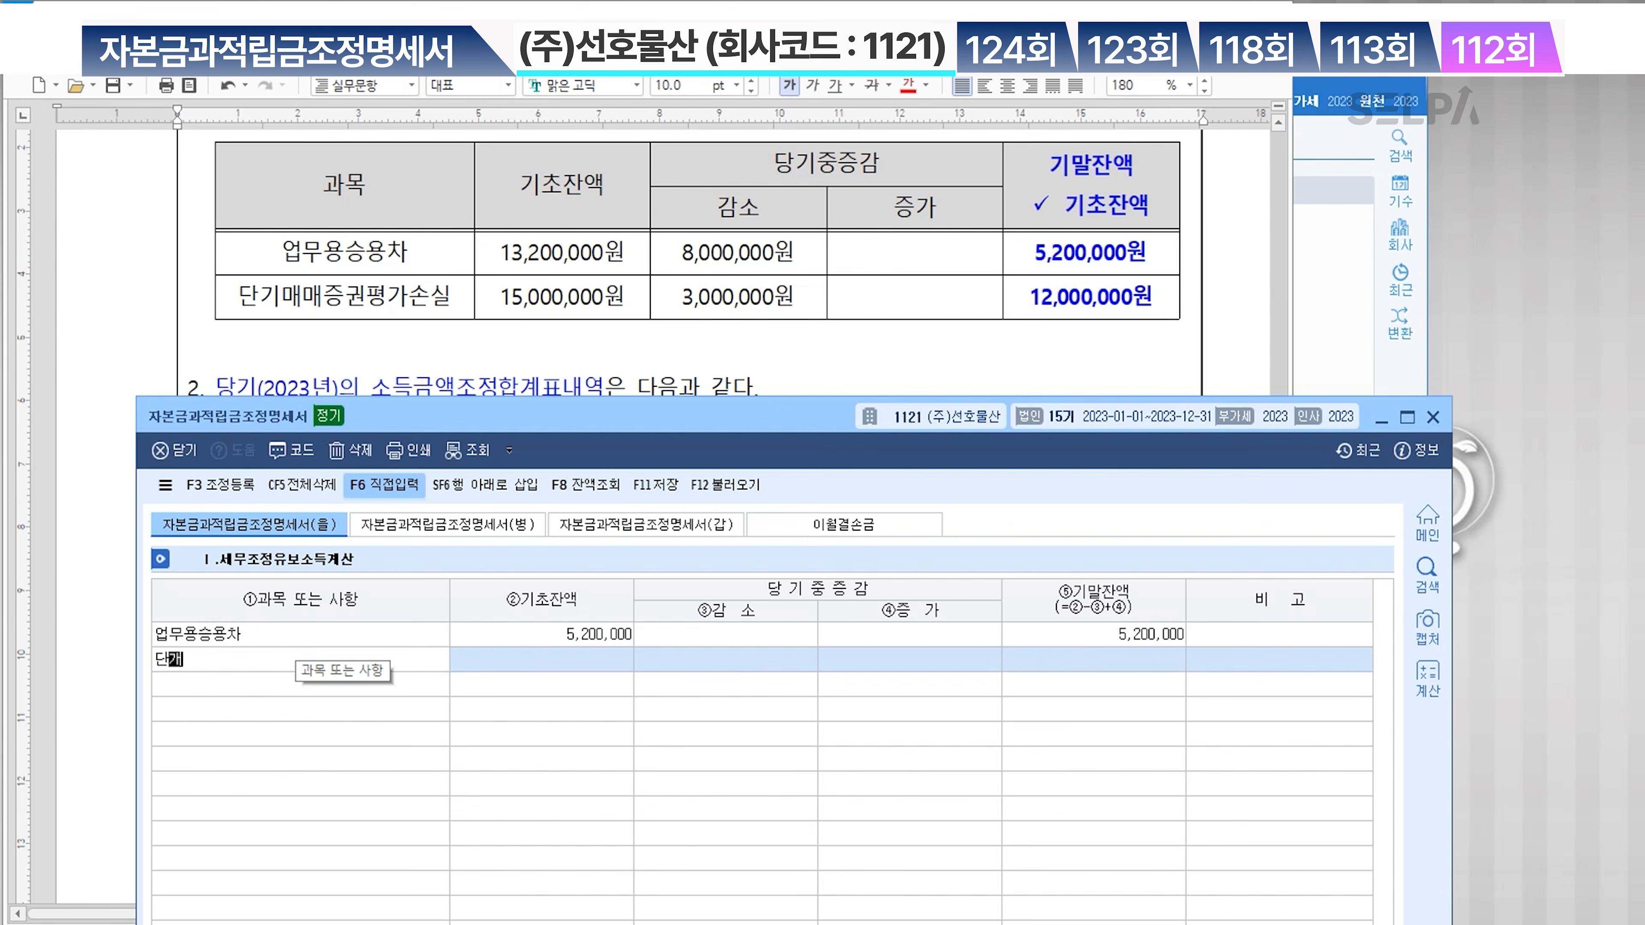
text(매매증권평)
text(가손실)
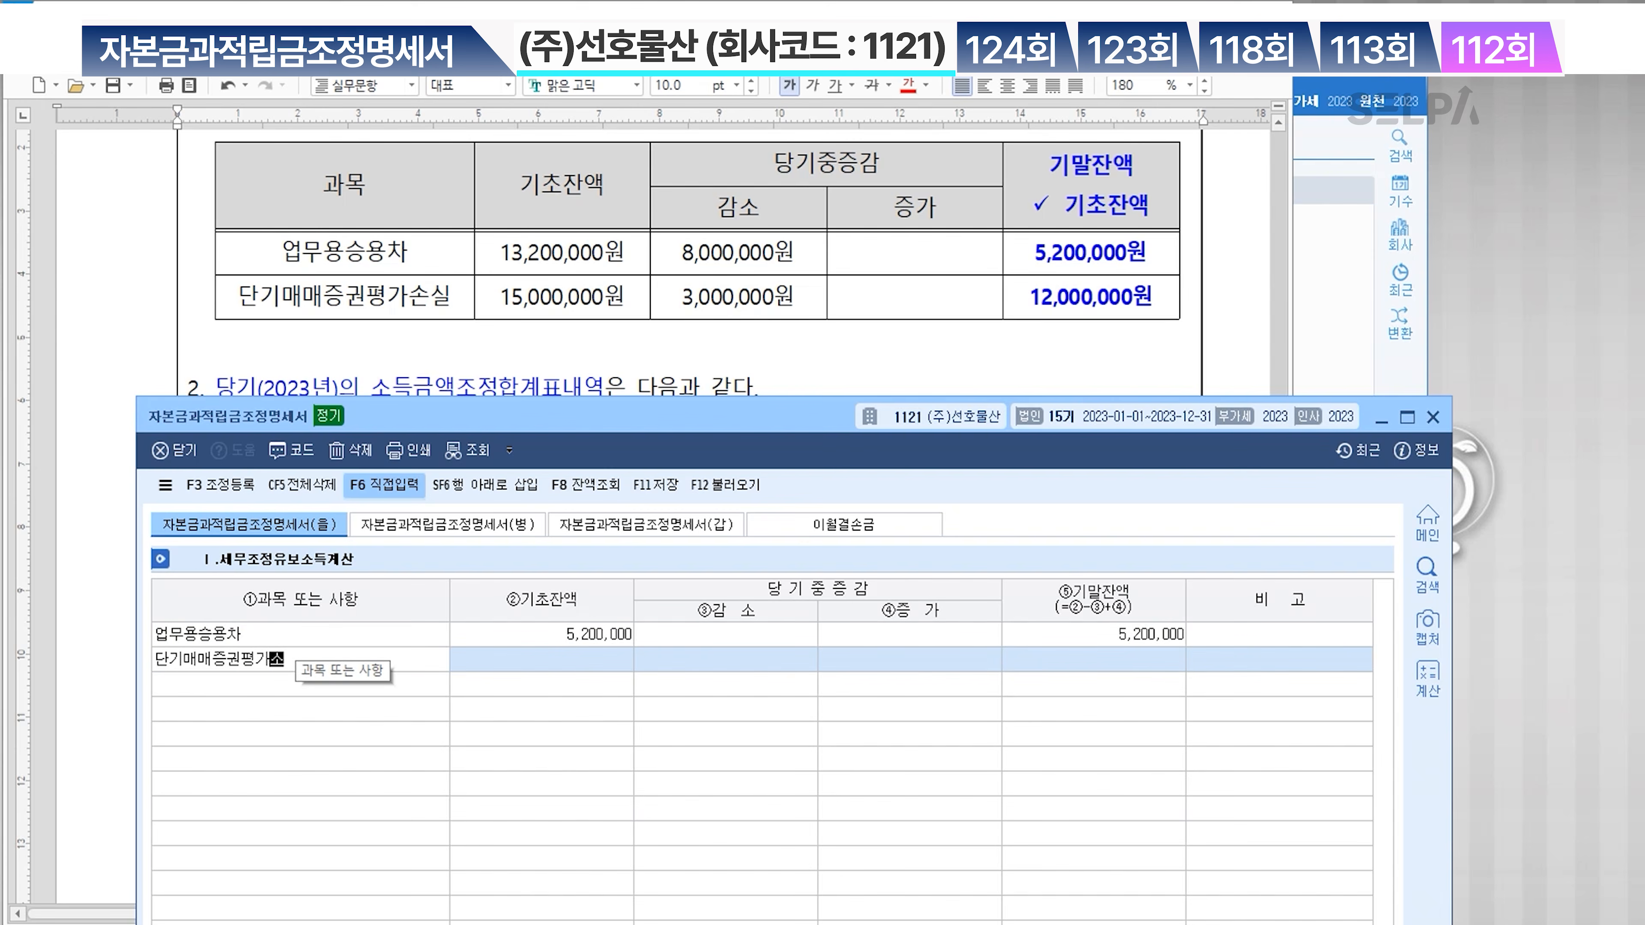
key(Return)
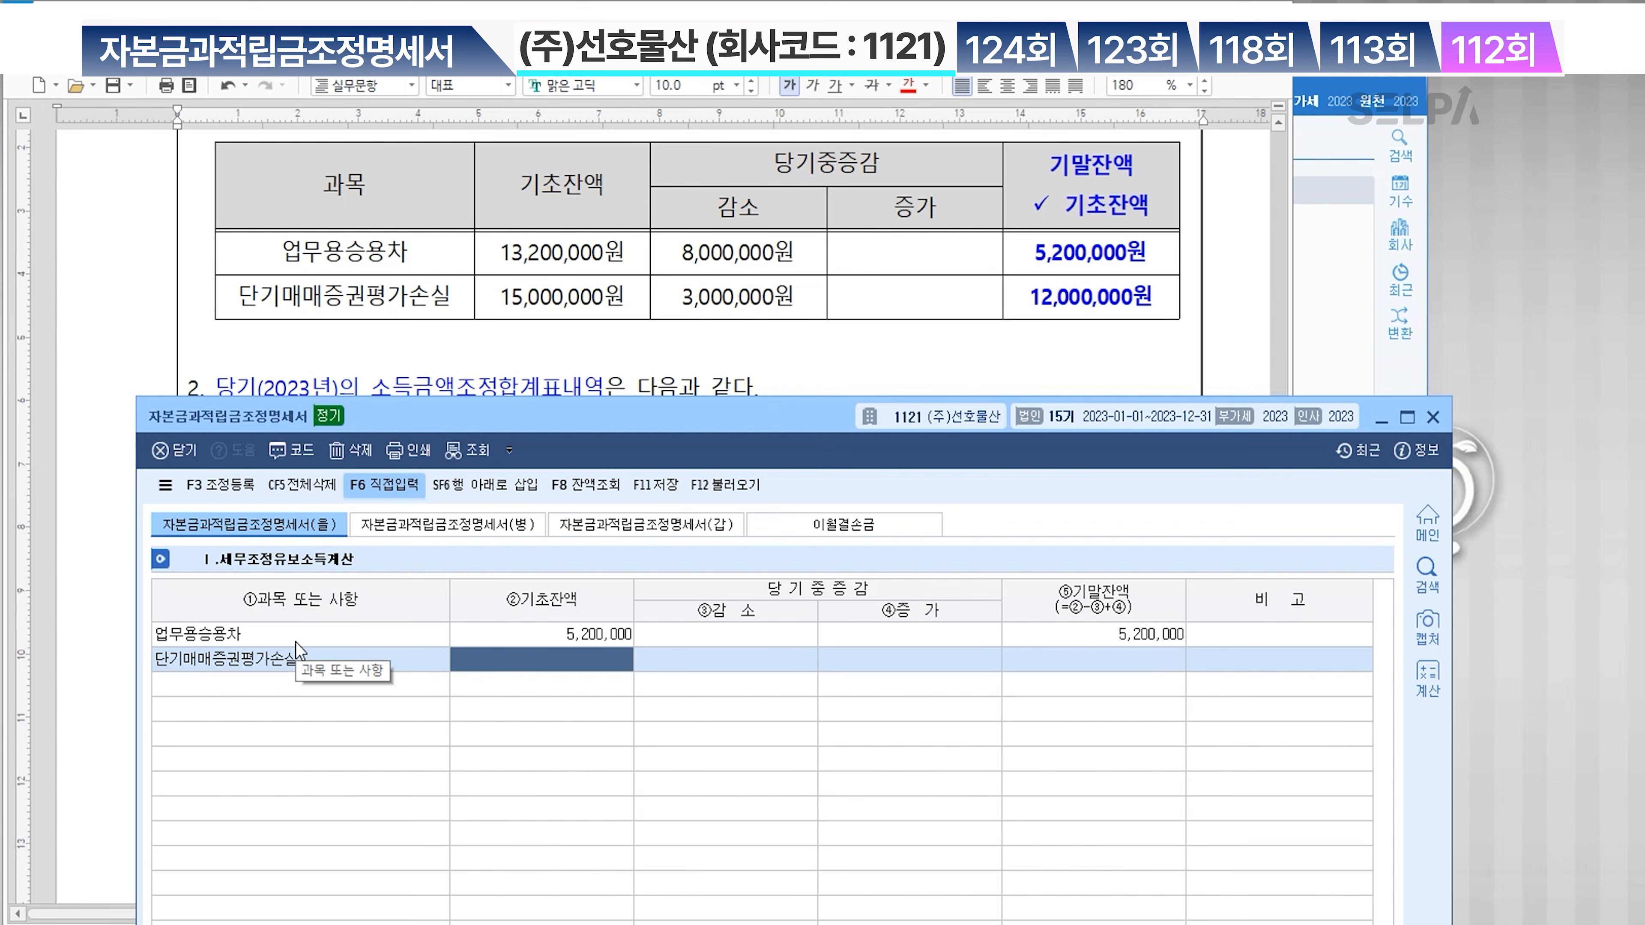
text(12000000)
key(Return)
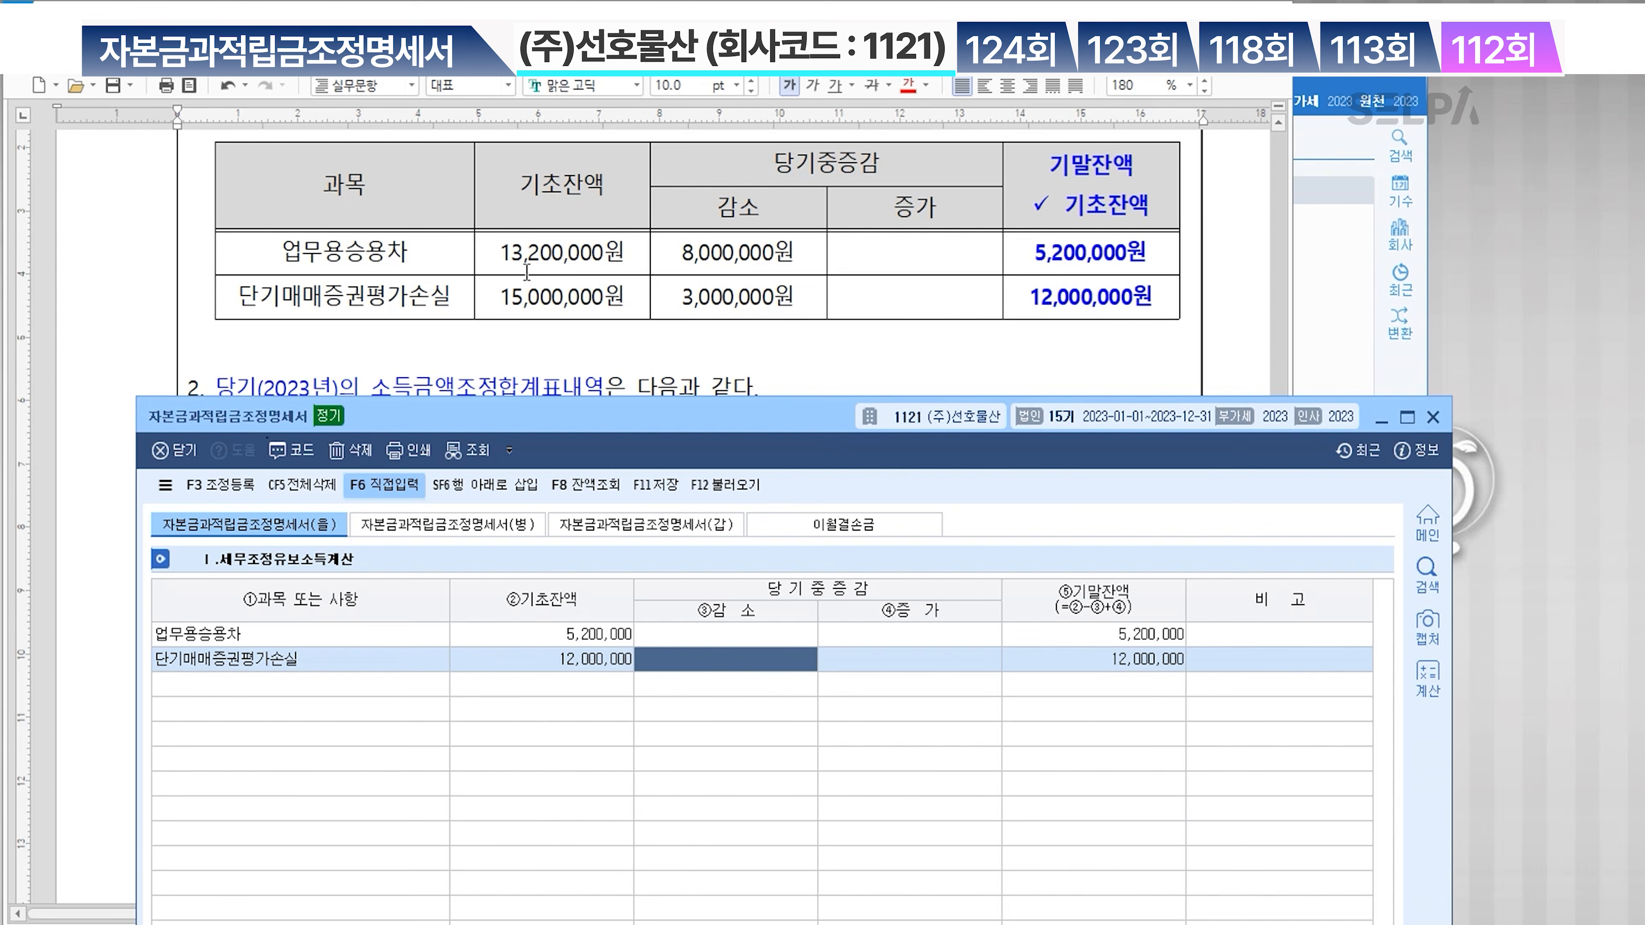
Following the document's item 2 adjustment table, enter a decrease of 5,200,000 for 업무용승용차 in the (을) statement
scroll(682, 283, down, 2)
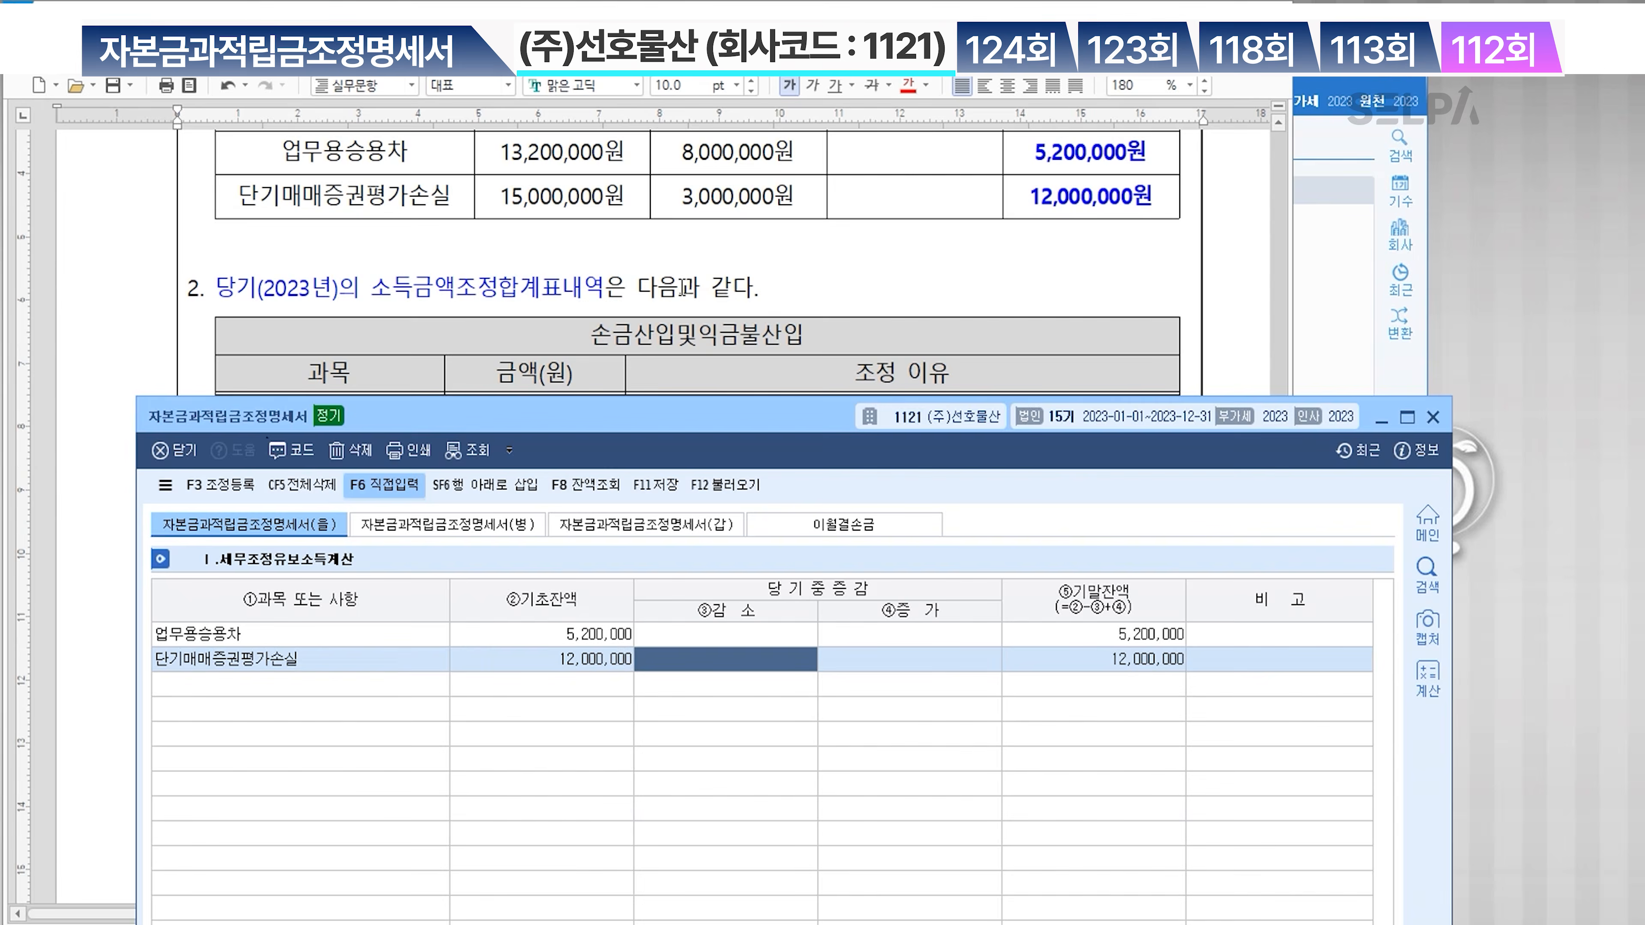
scroll(682, 284, down, 2)
scroll(634, 365, down, 2)
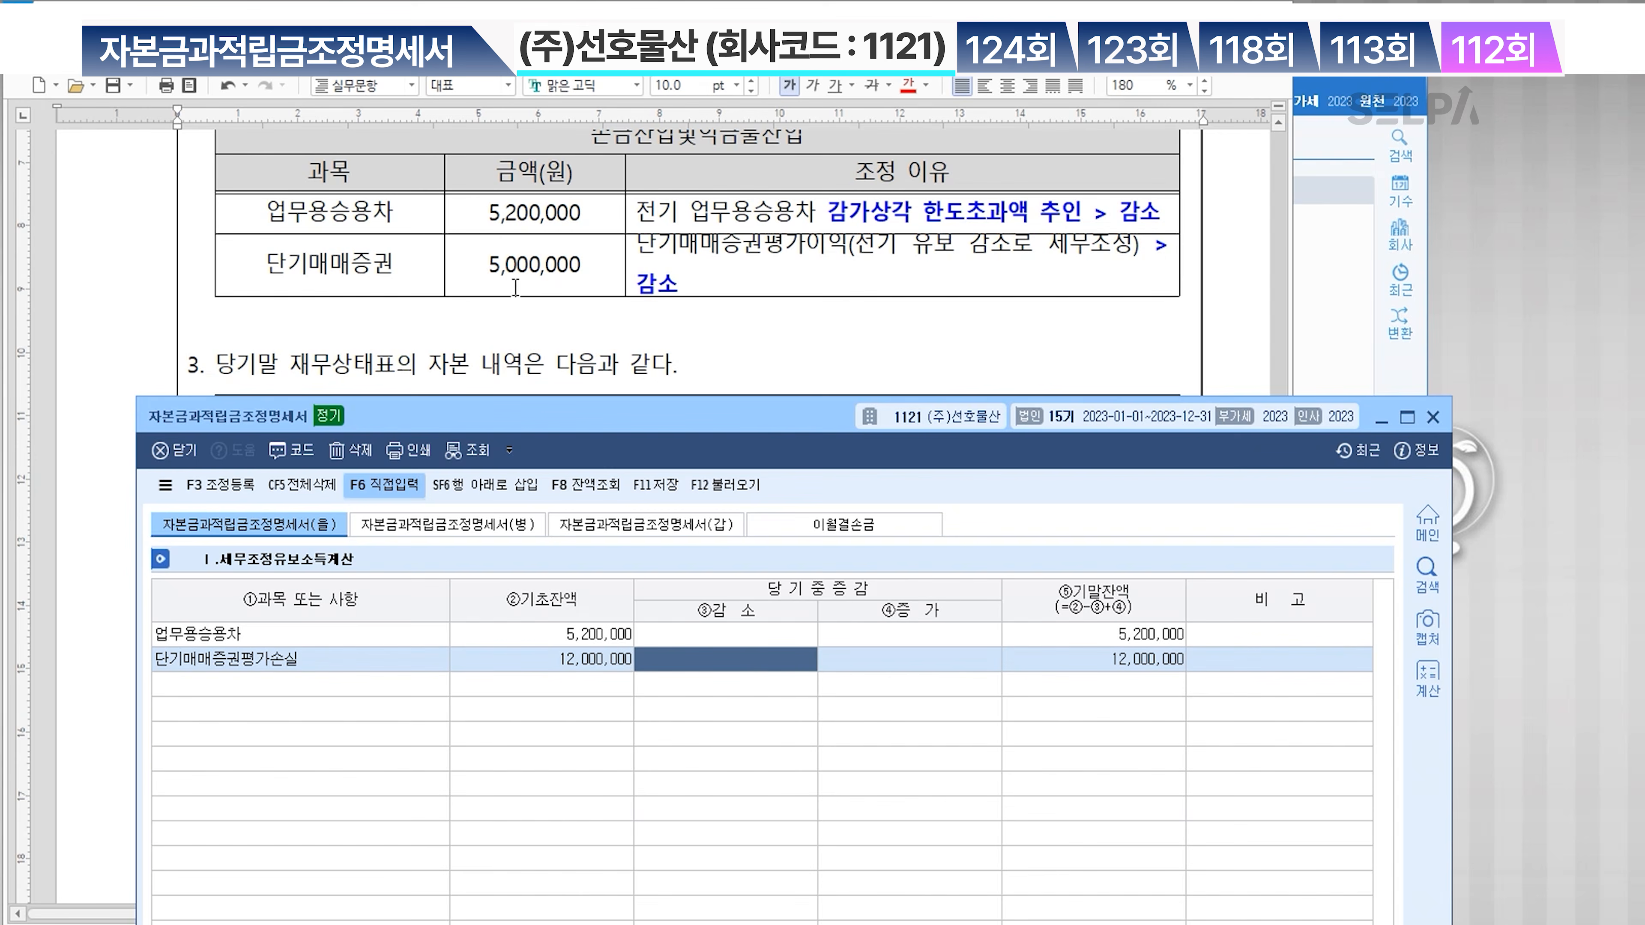
key(ctrl)
click(759, 639)
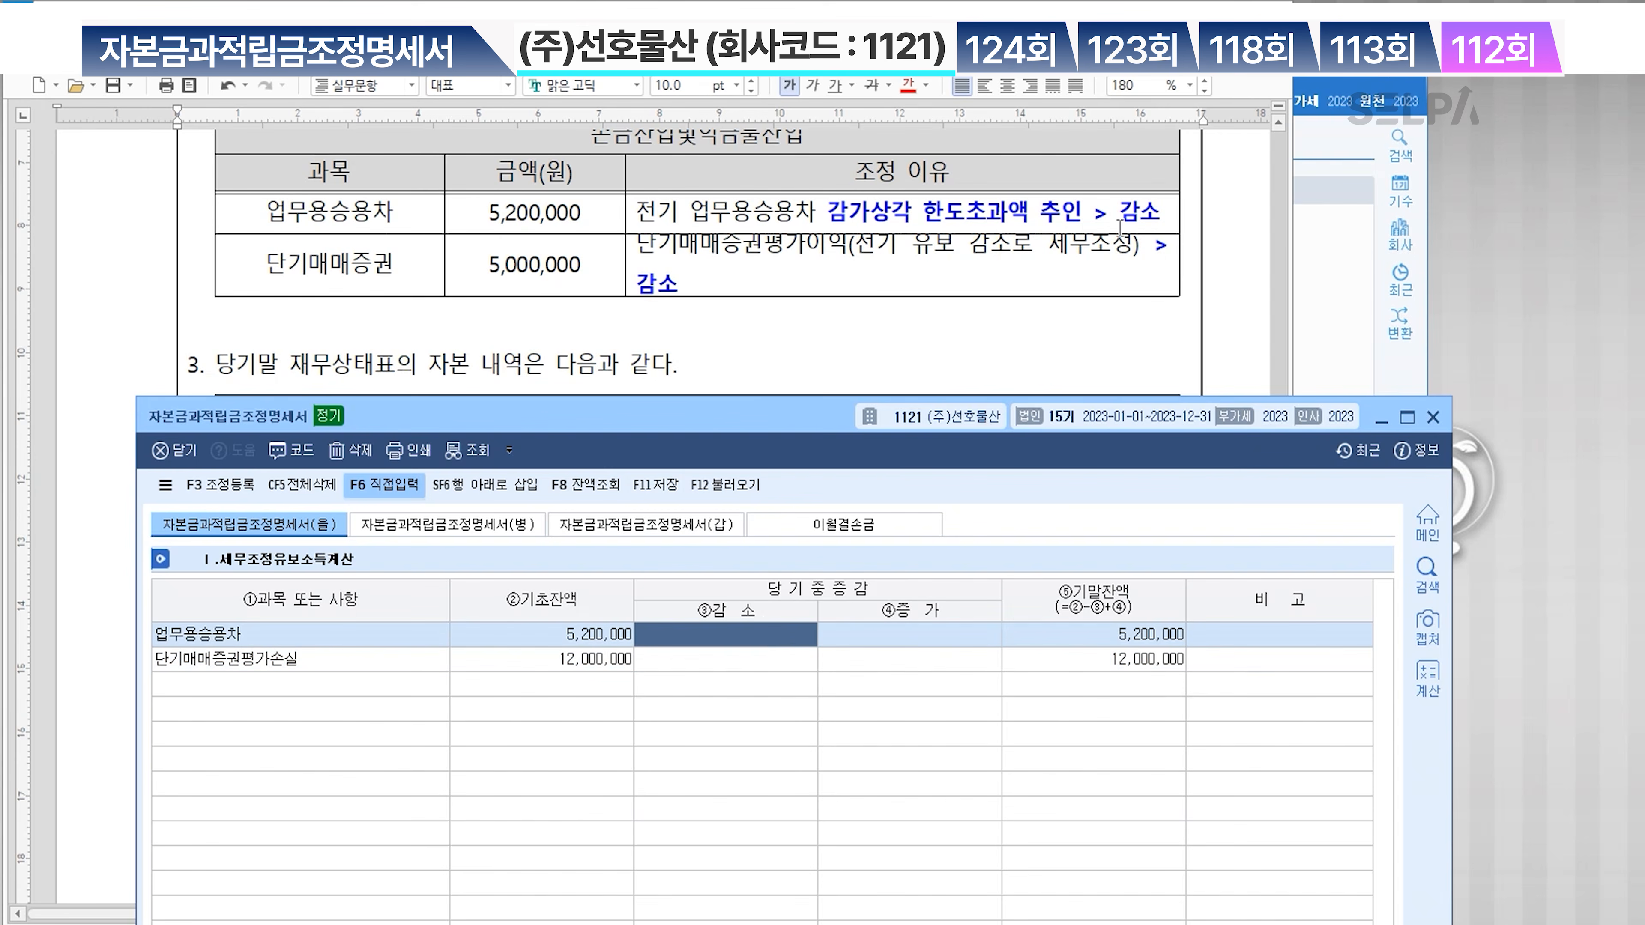
key(ctrl)
text(5200000)
key(Return)
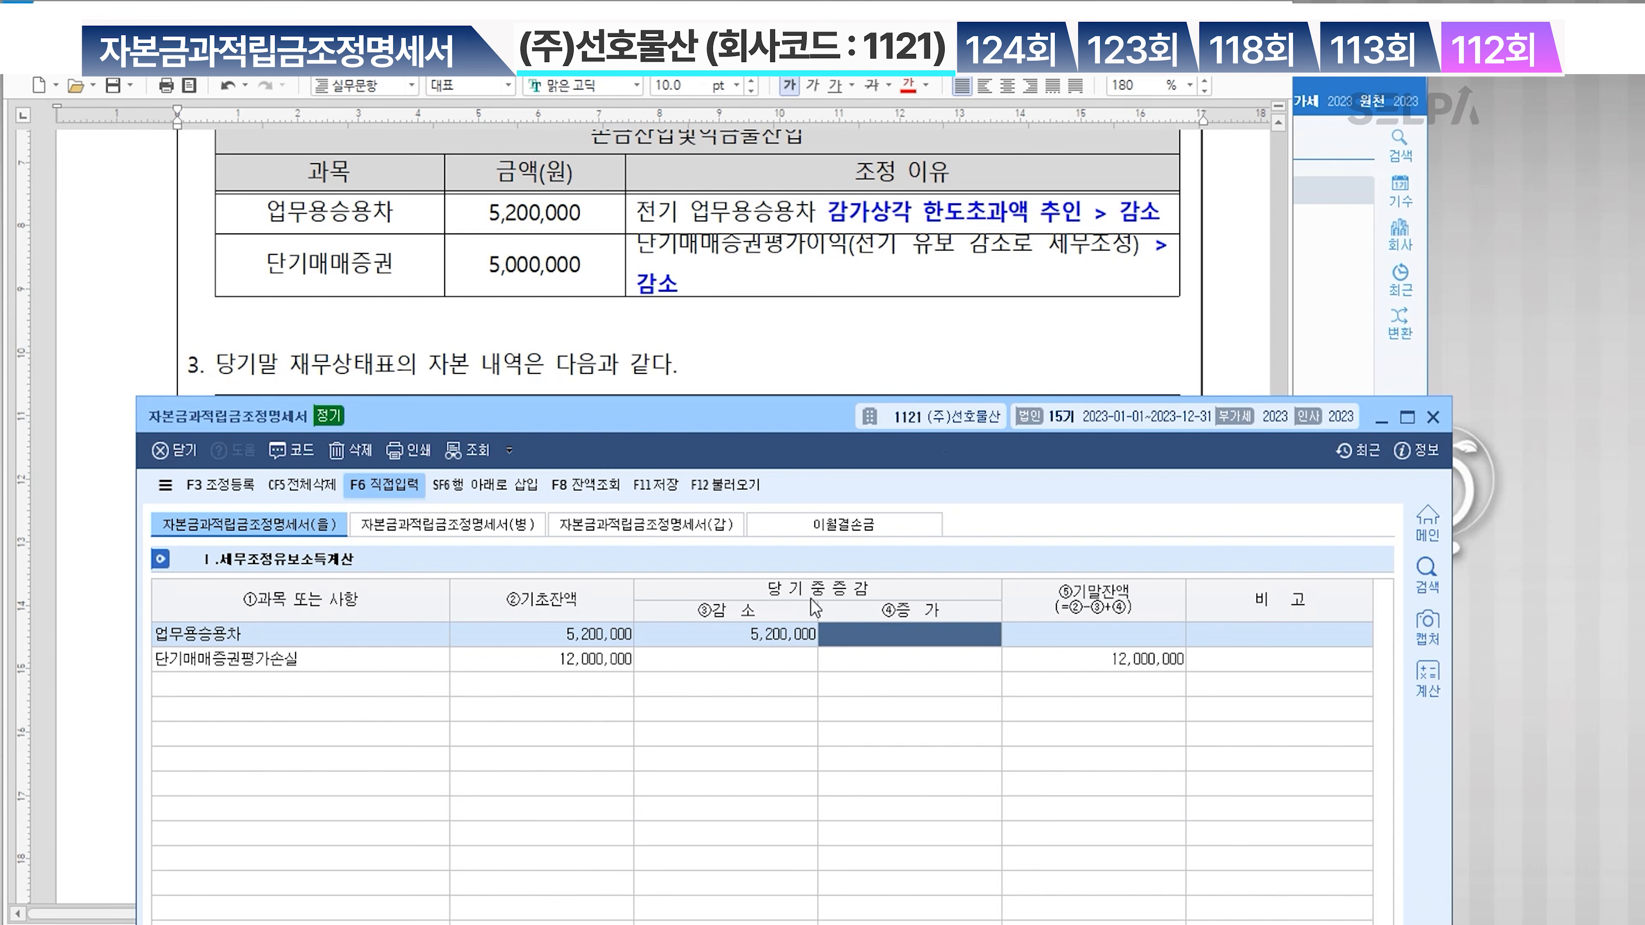
key(ctrl)
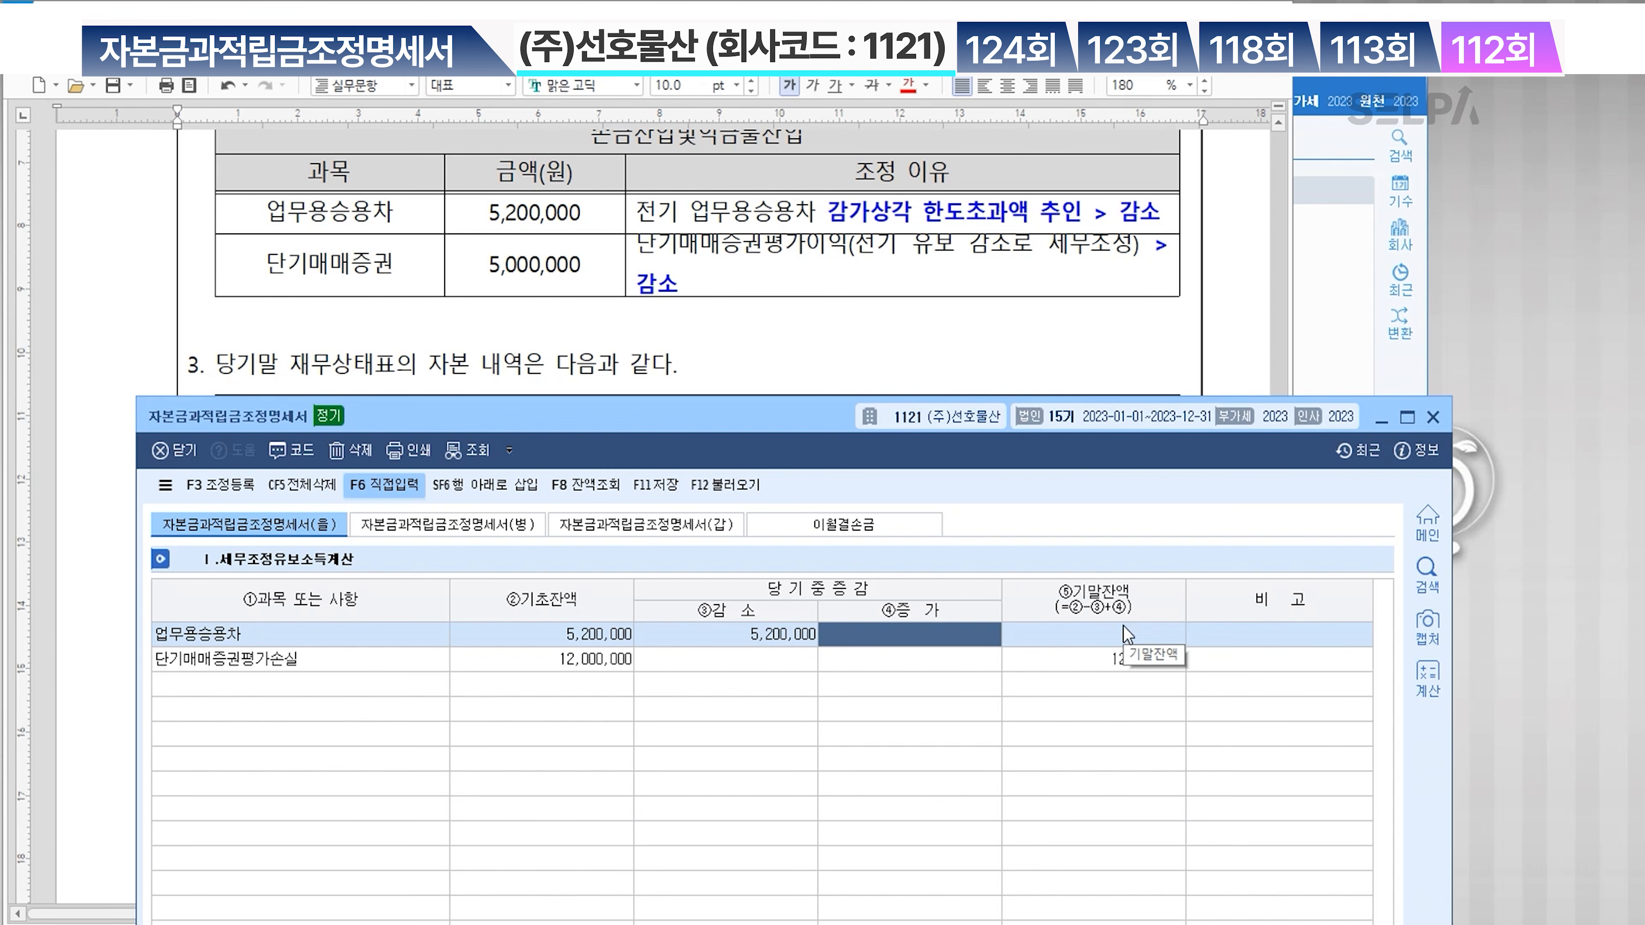
key(ctrl)
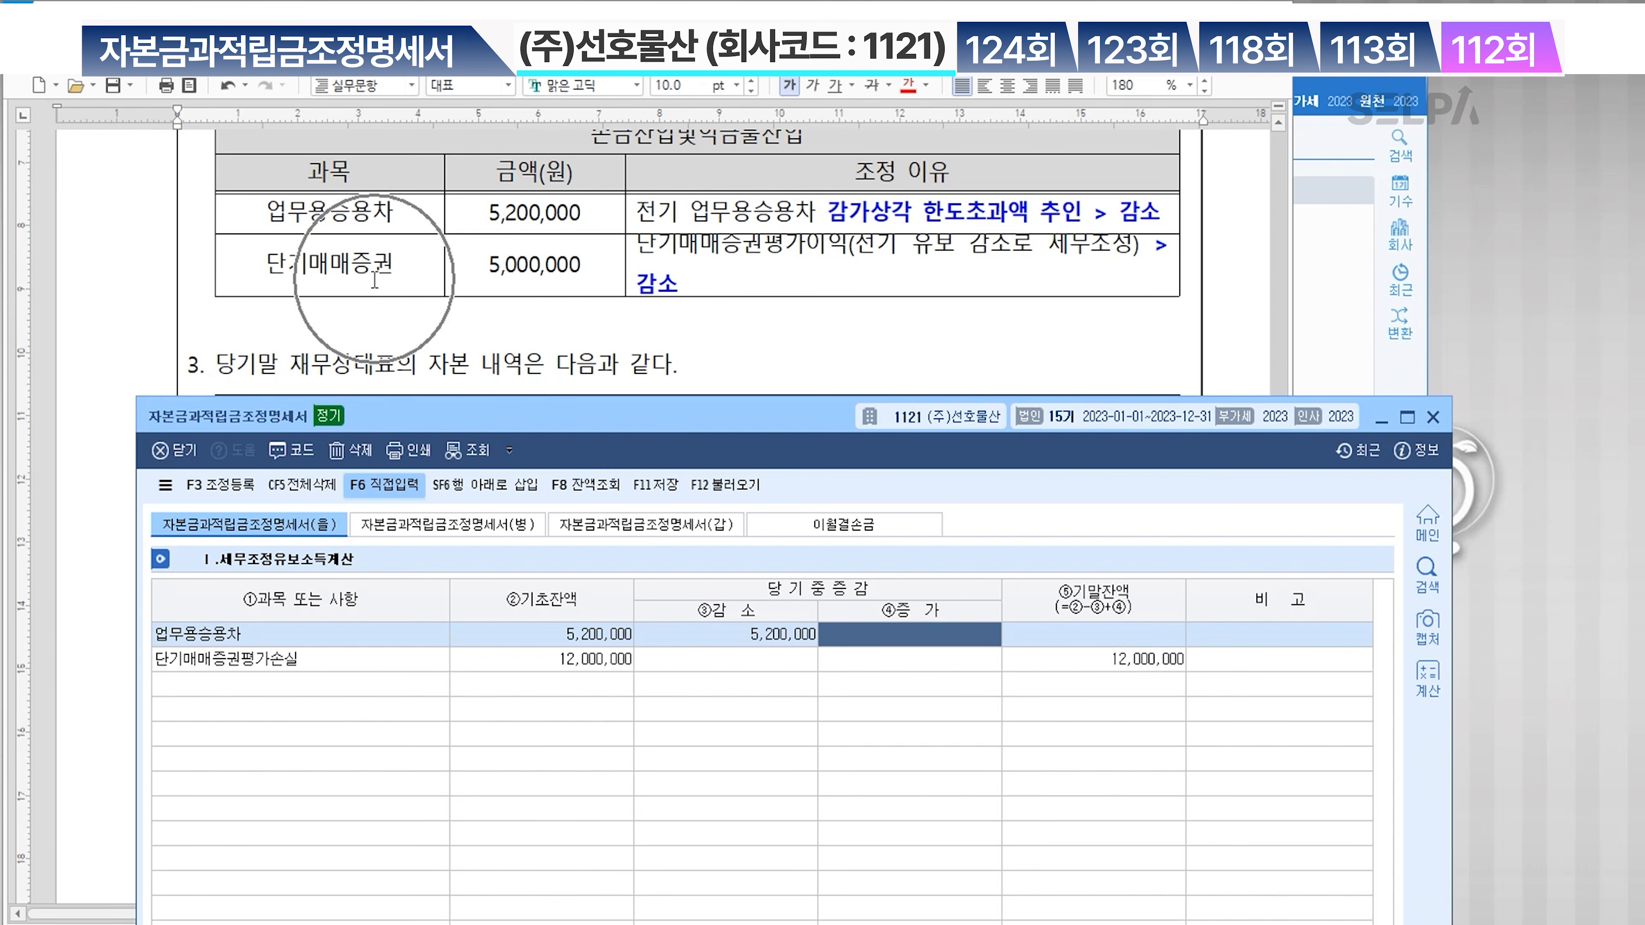
Enter a decrease of 5,000,000 for 단기매매증권평가손실 in the (을) statement
click(769, 656)
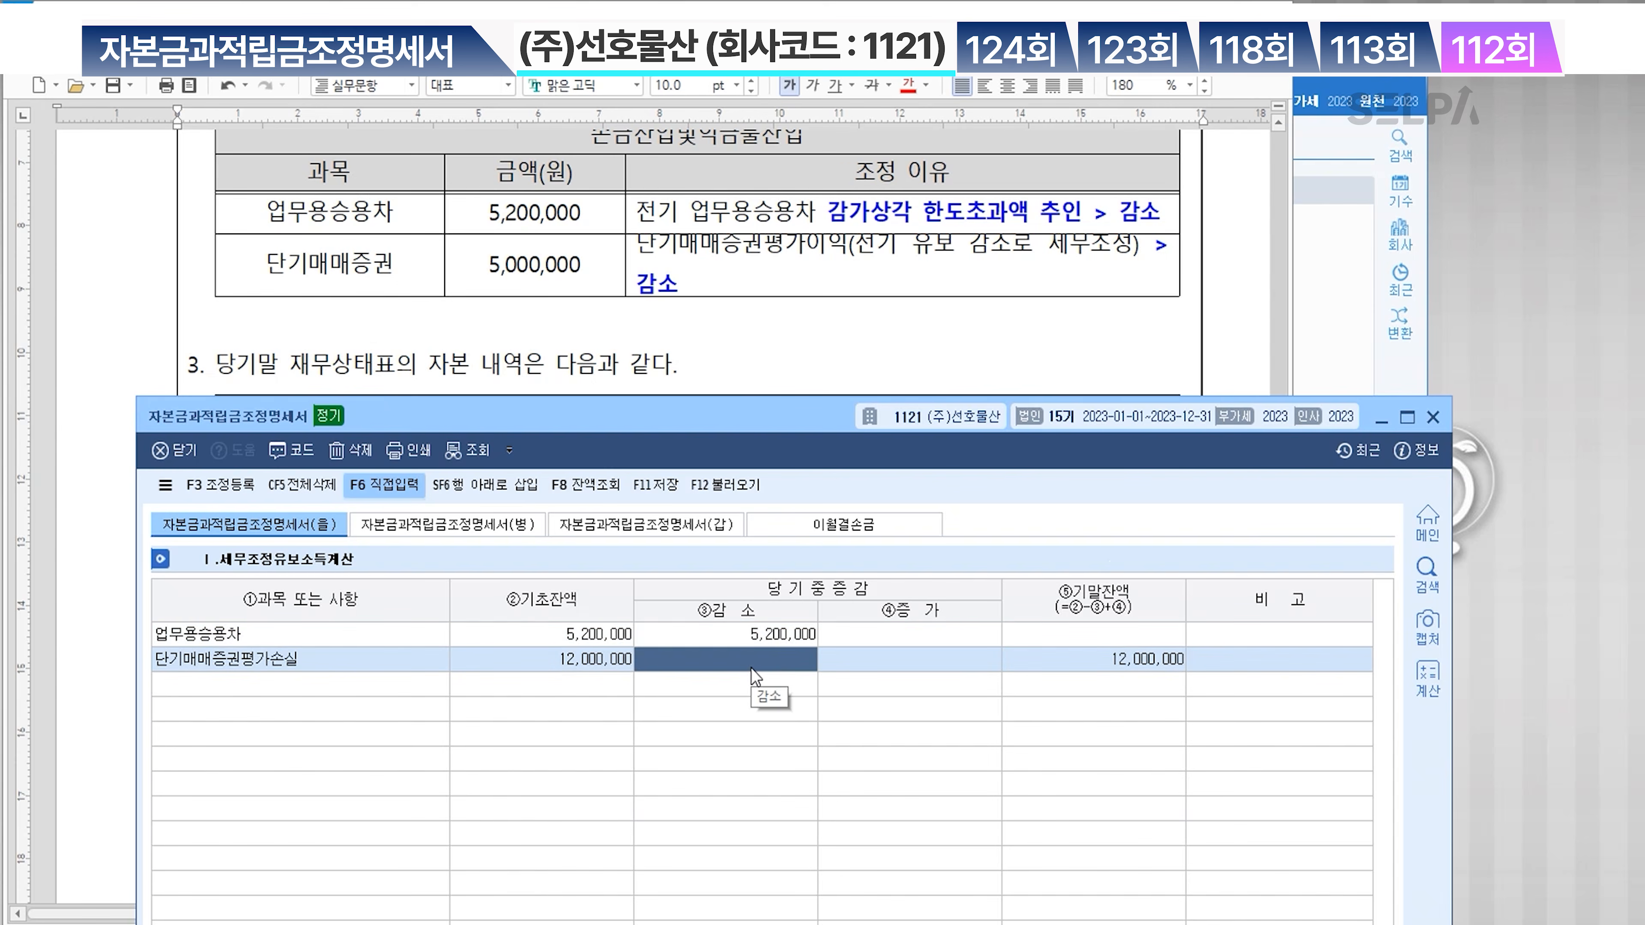
text(5000000)
key(Return)
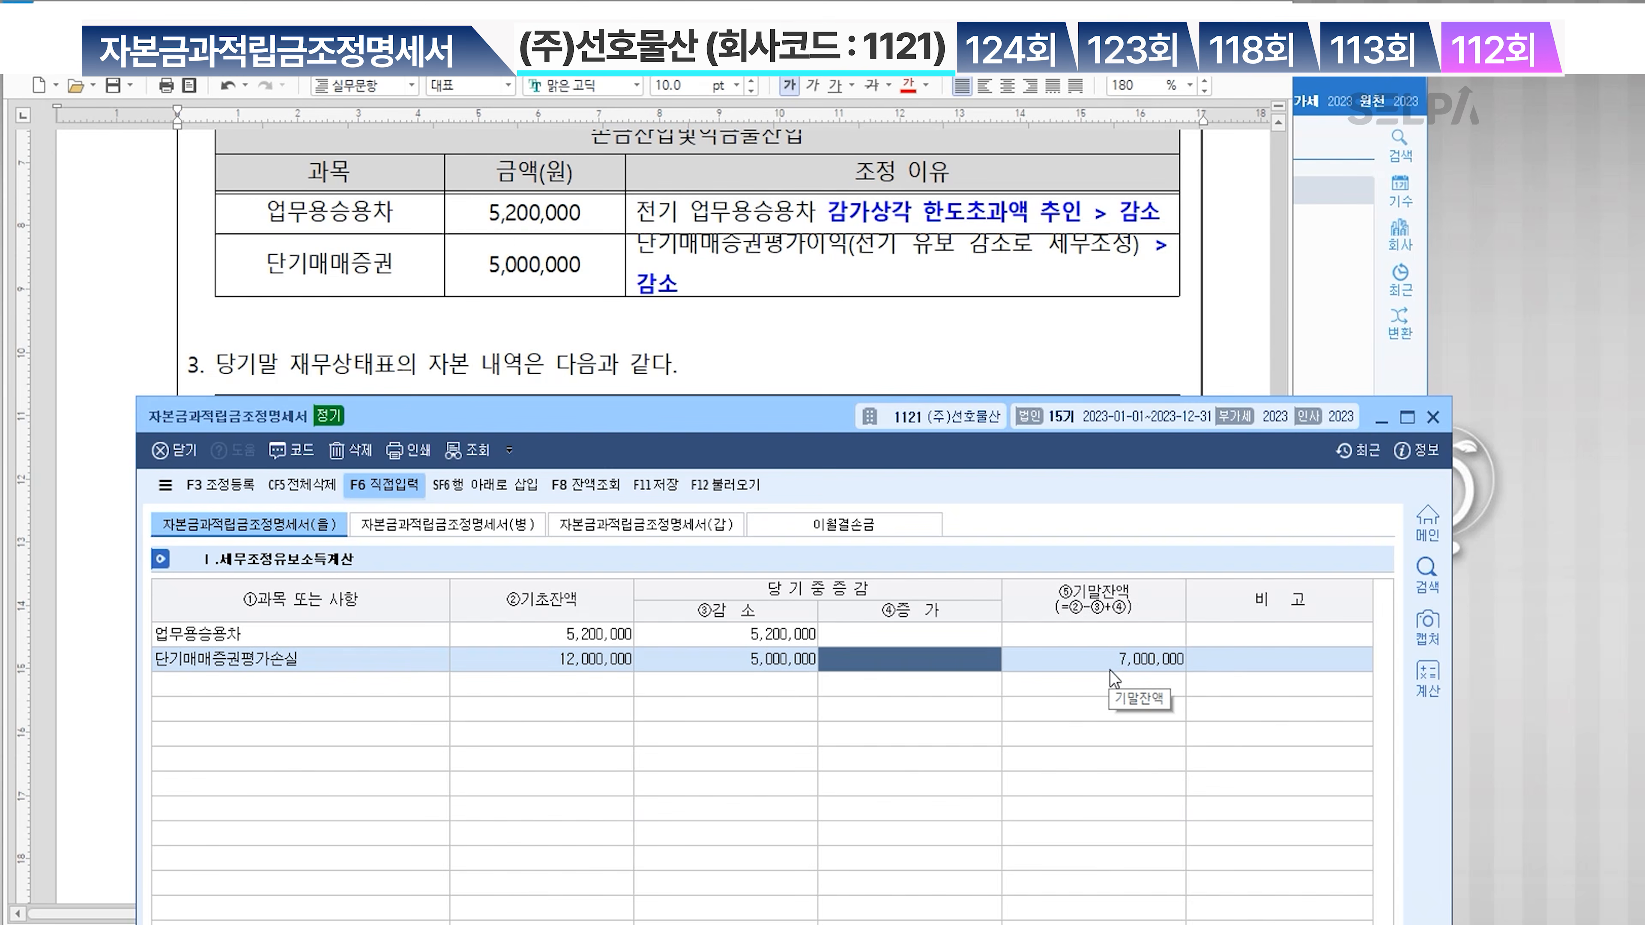
click(332, 685)
Check the (병) statement and compare the (을) totals with row 7 of the (갑) statement
click(427, 526)
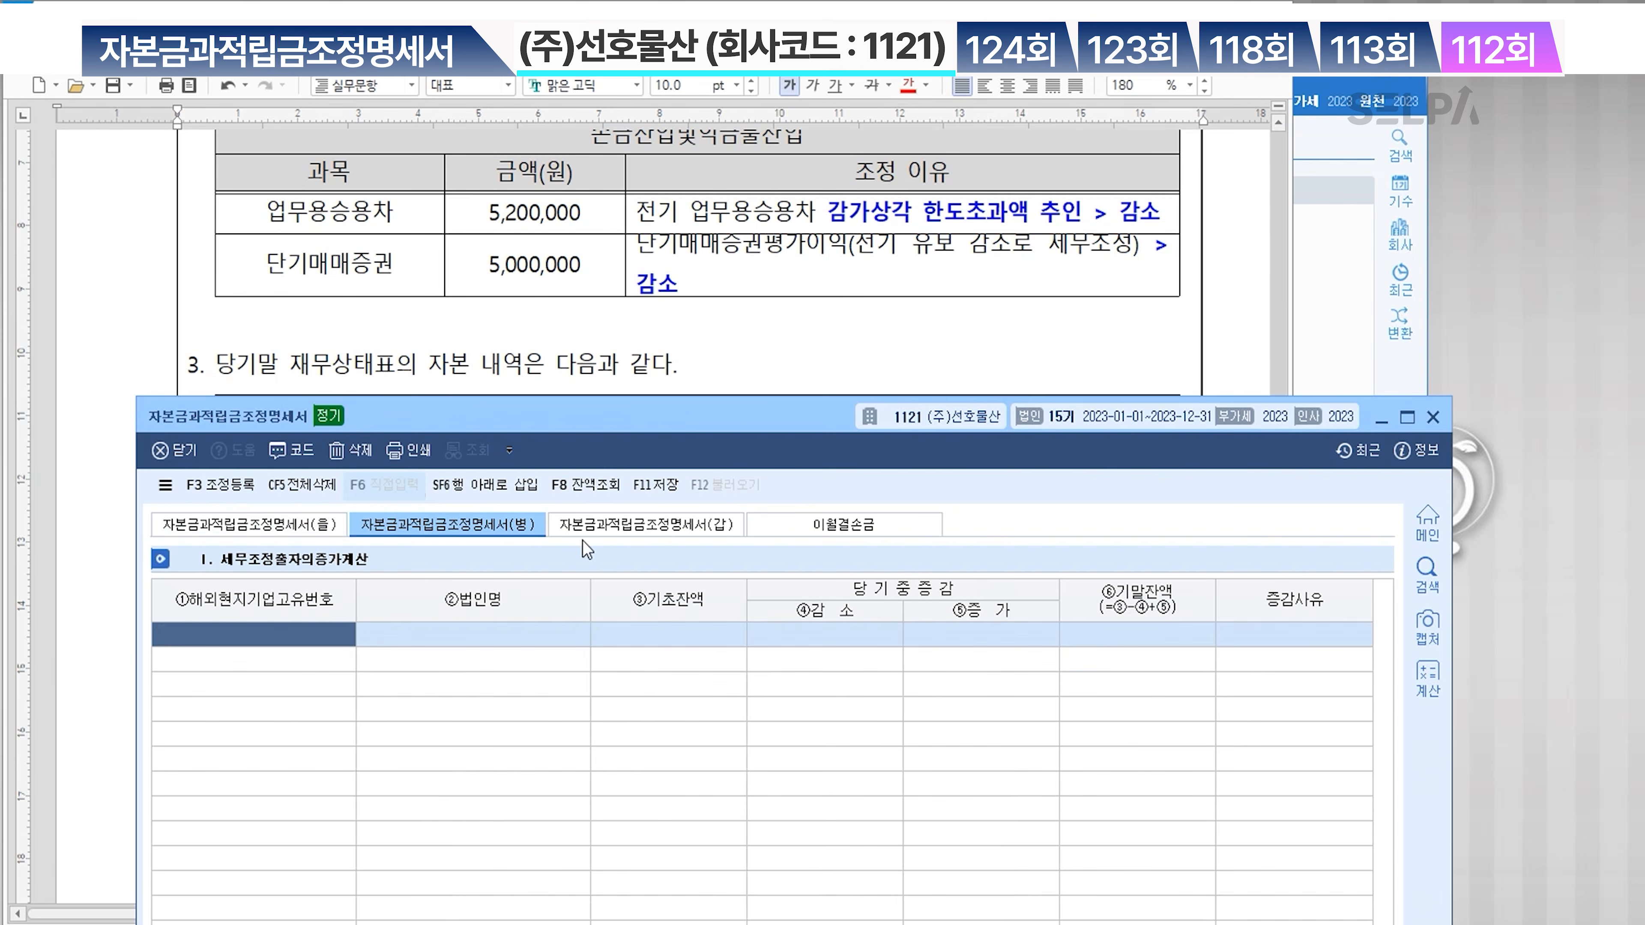
click(603, 526)
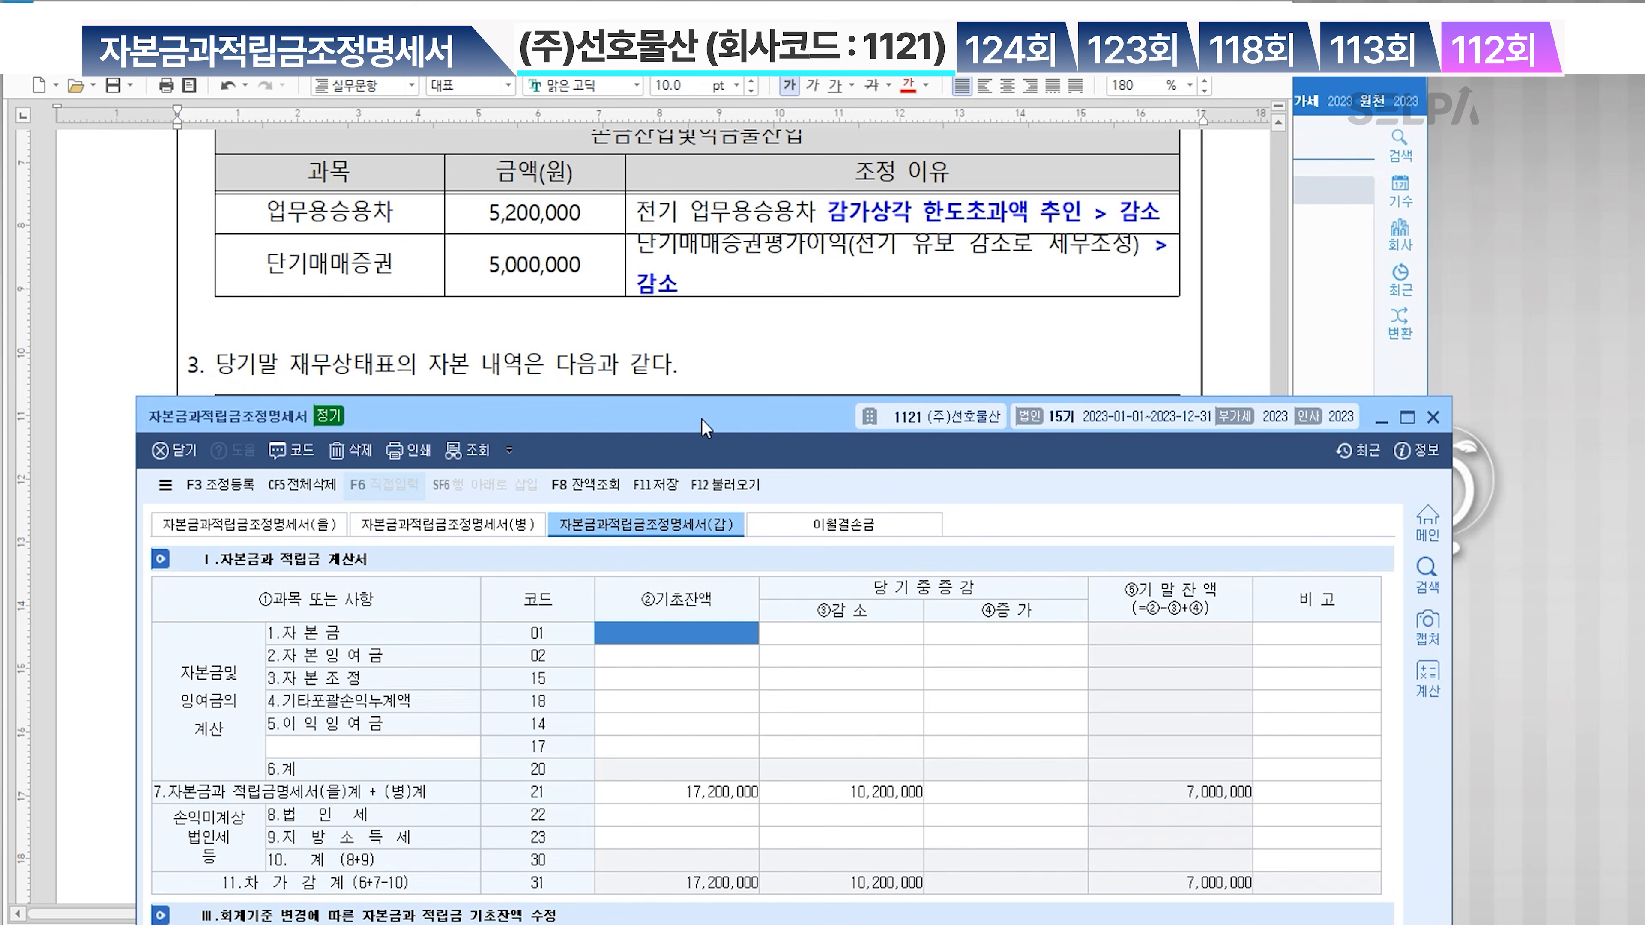
drag(702, 425, 710, 60)
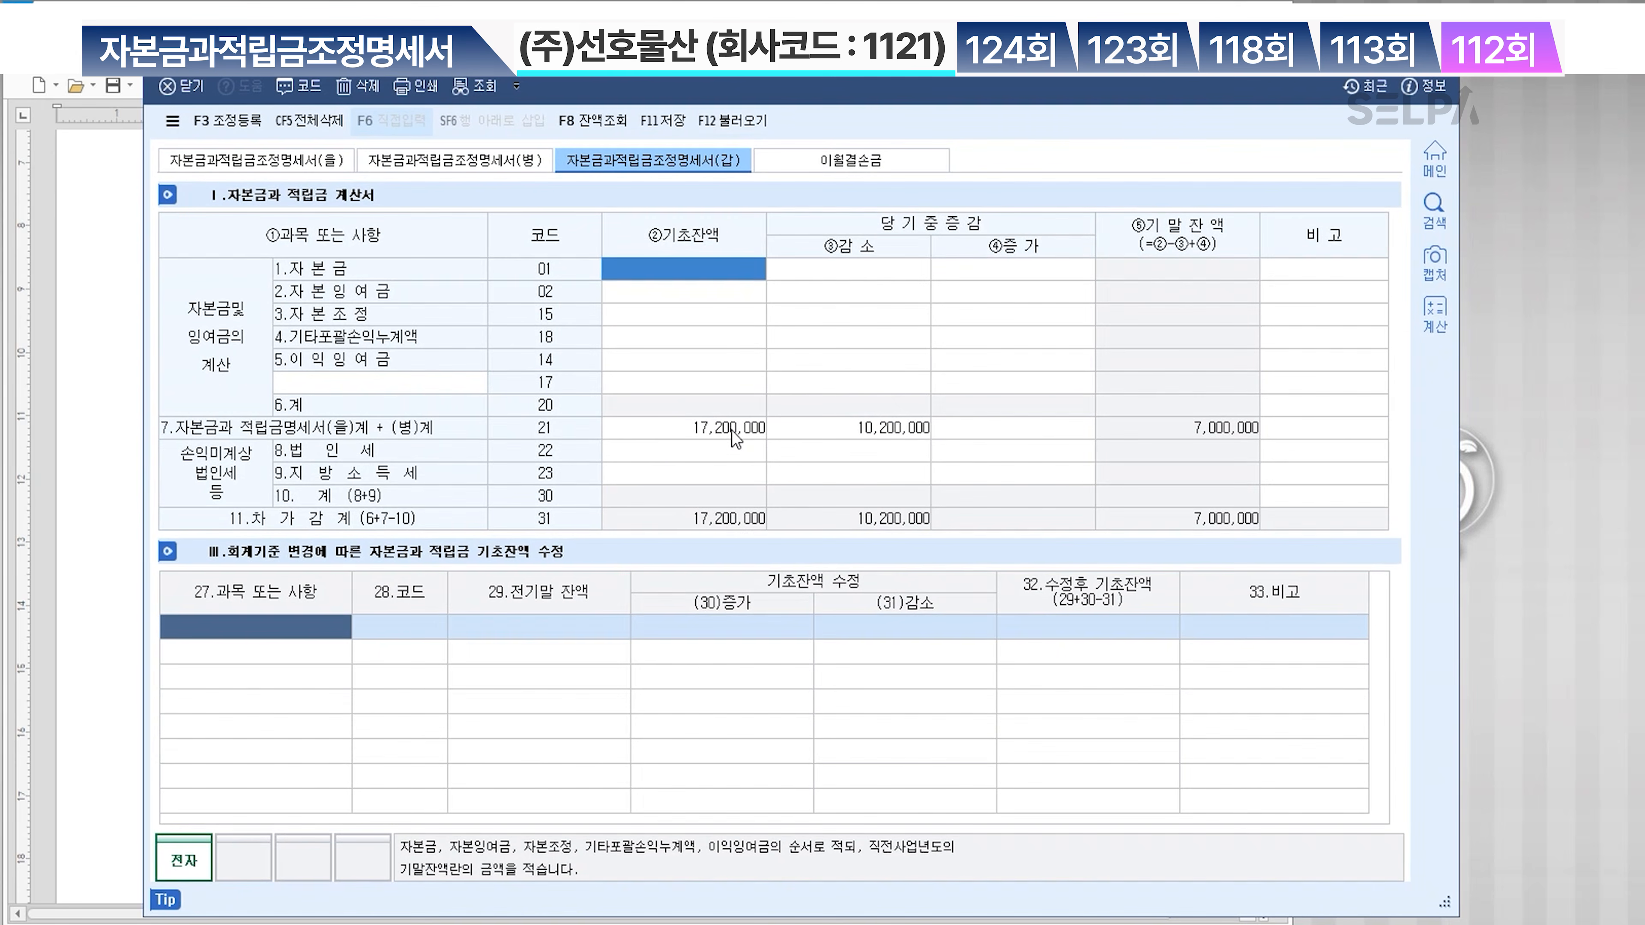
click(293, 161)
click(275, 167)
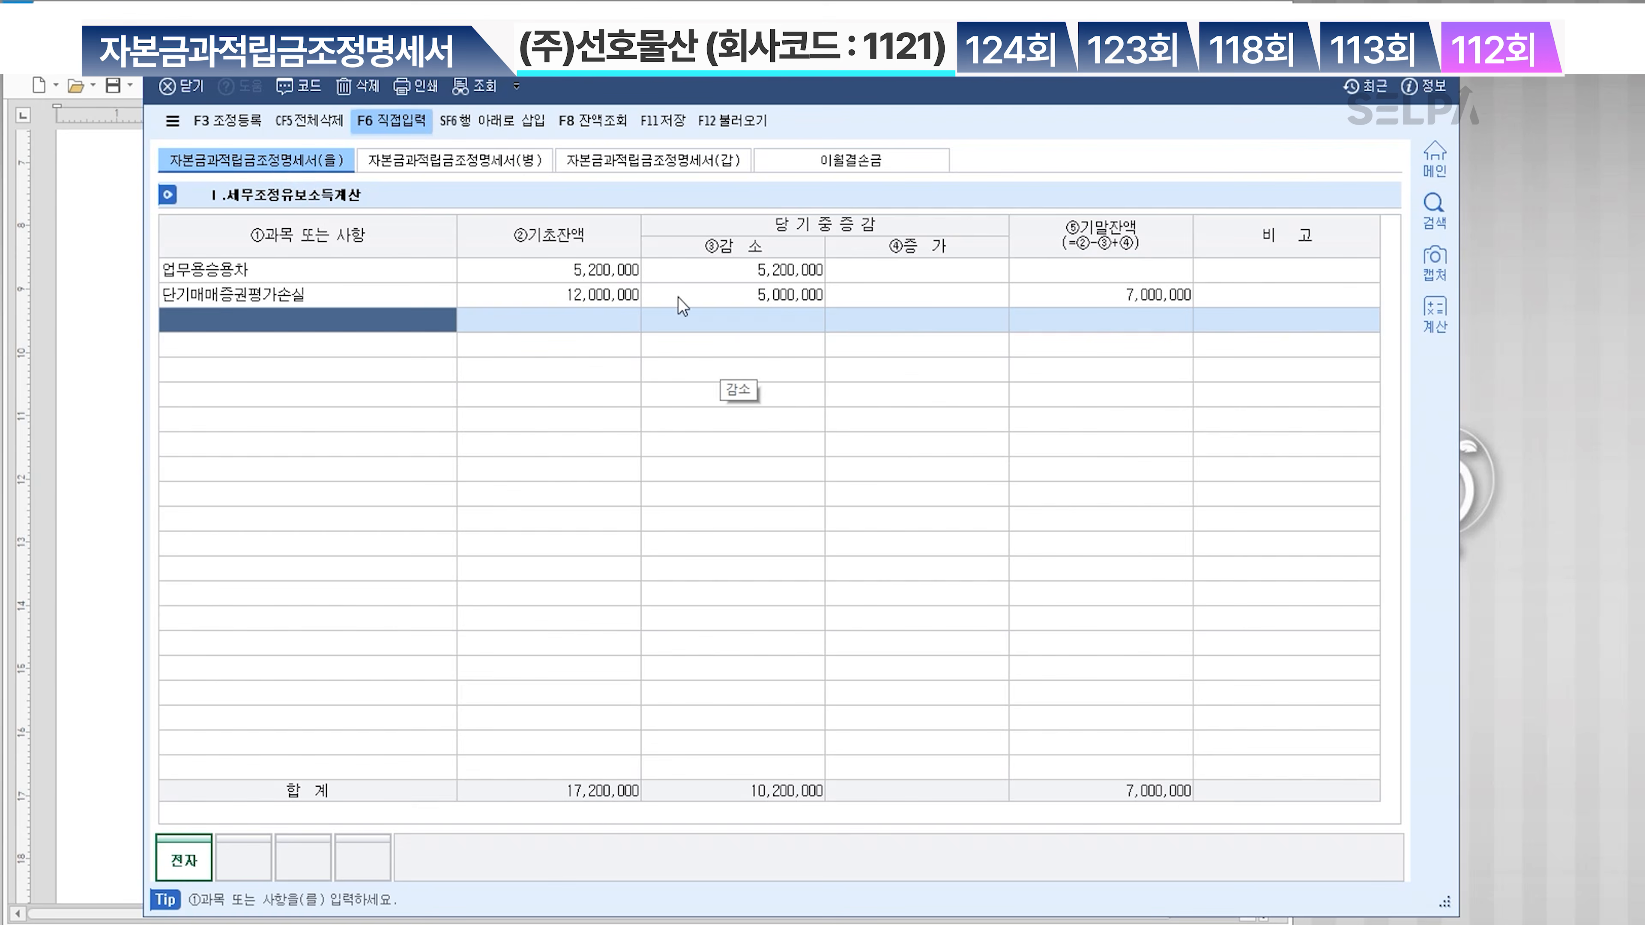
click(666, 167)
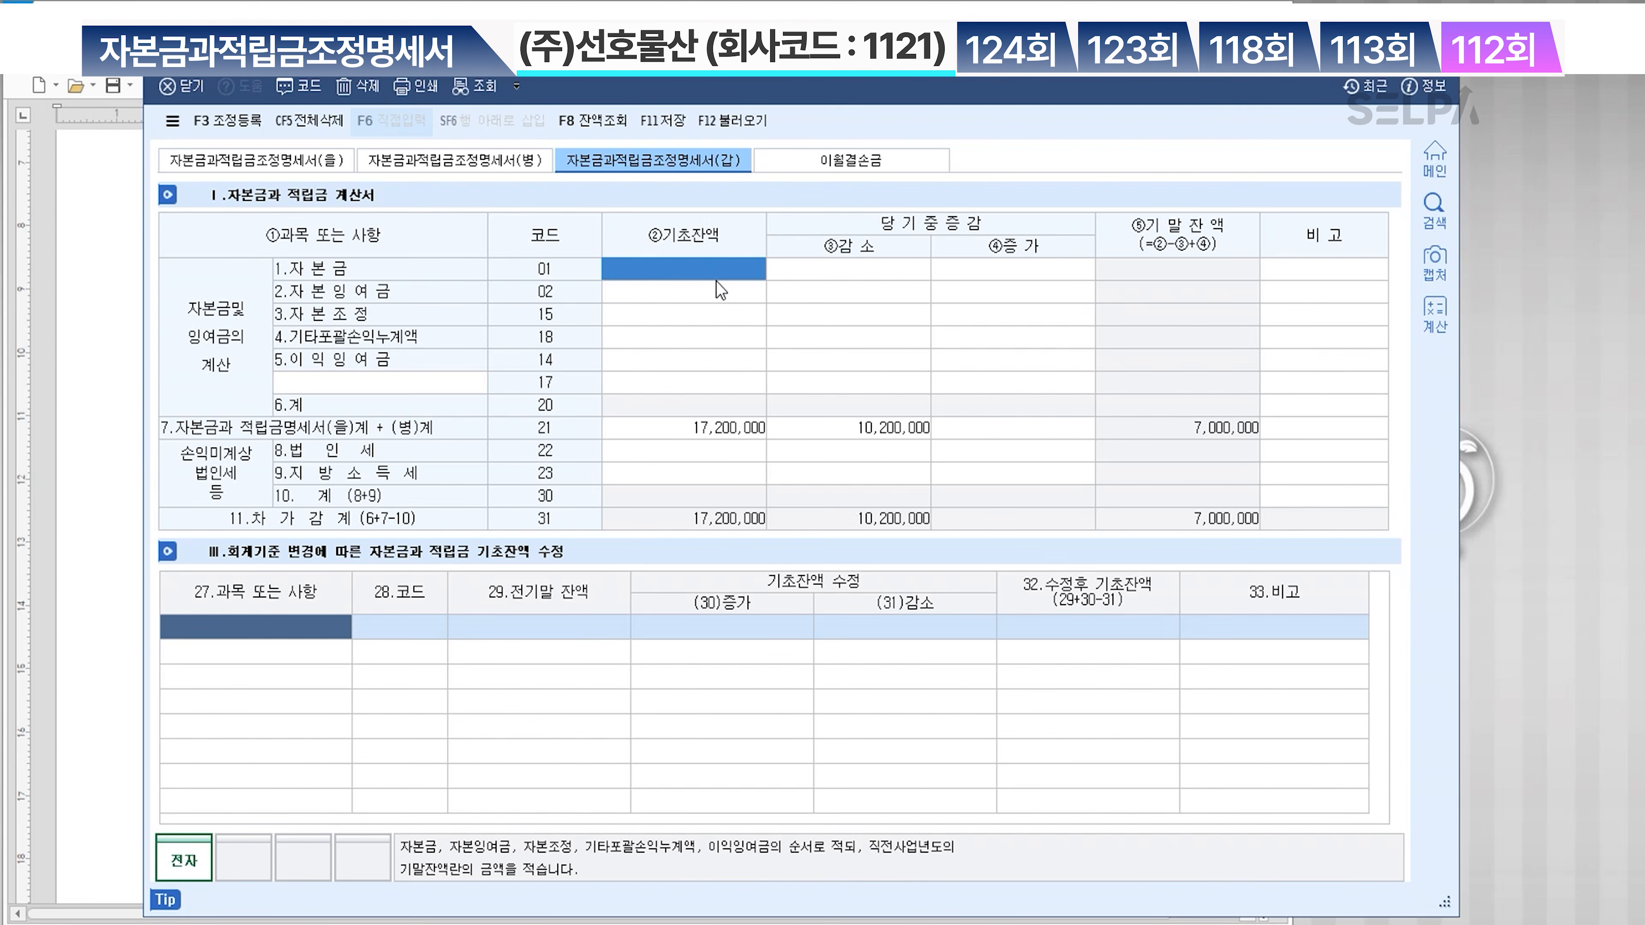
Move the (갑) window beside the document's item 3 table and enter an opening balance of 200,000,000 for 자본금
drag(733, 58, 1050, 98)
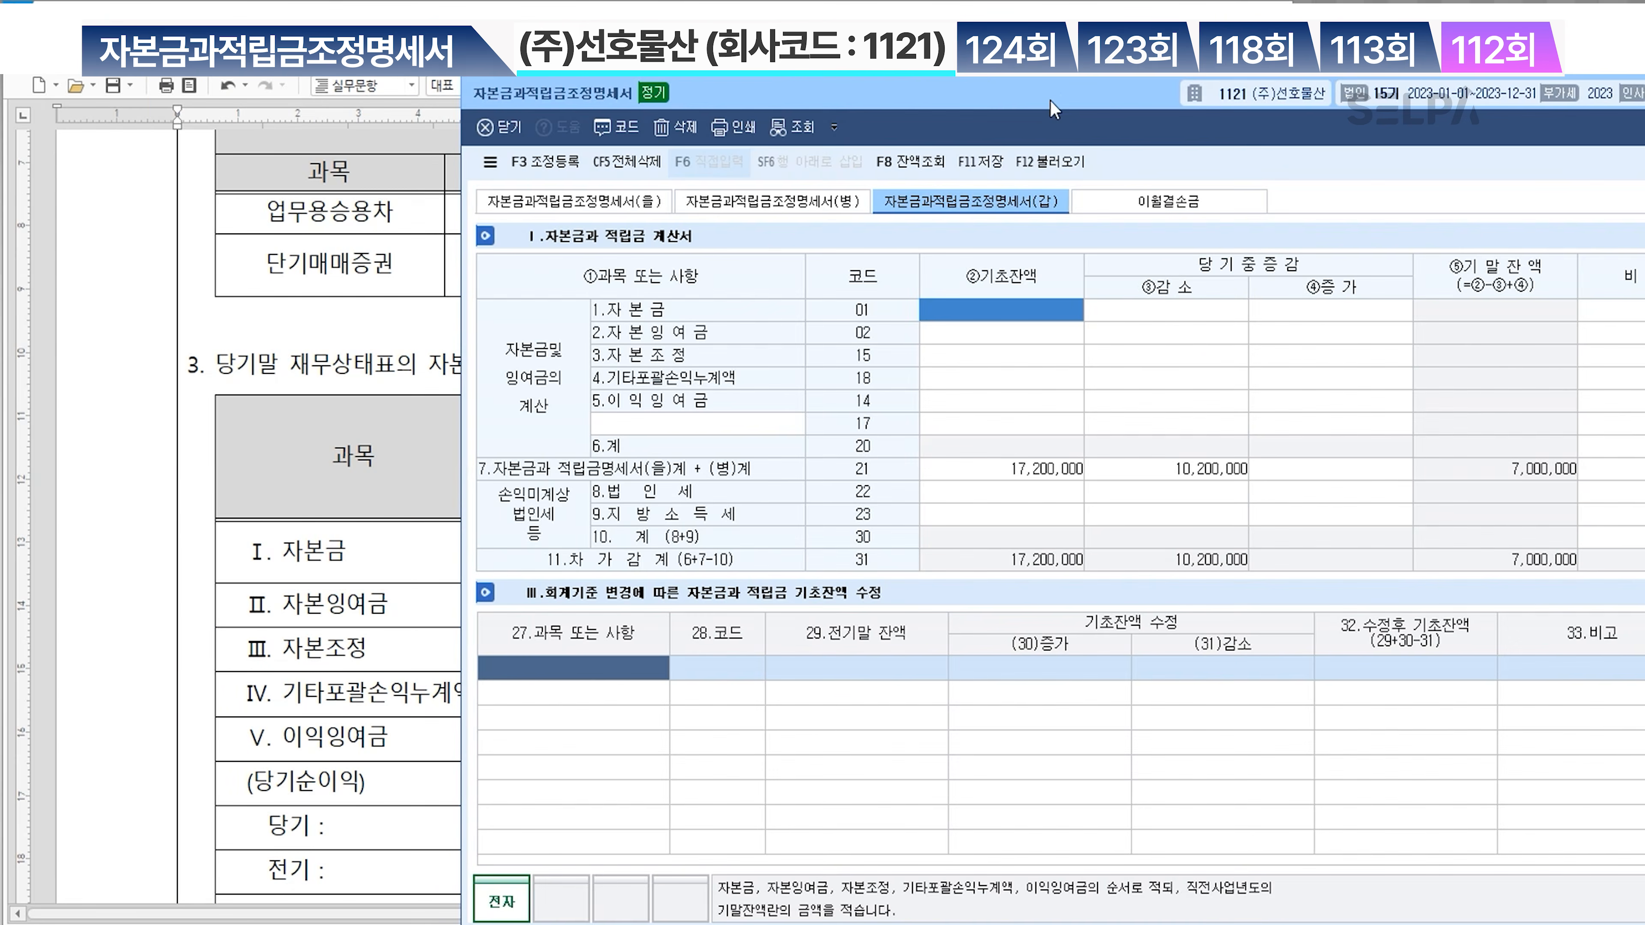
click(302, 508)
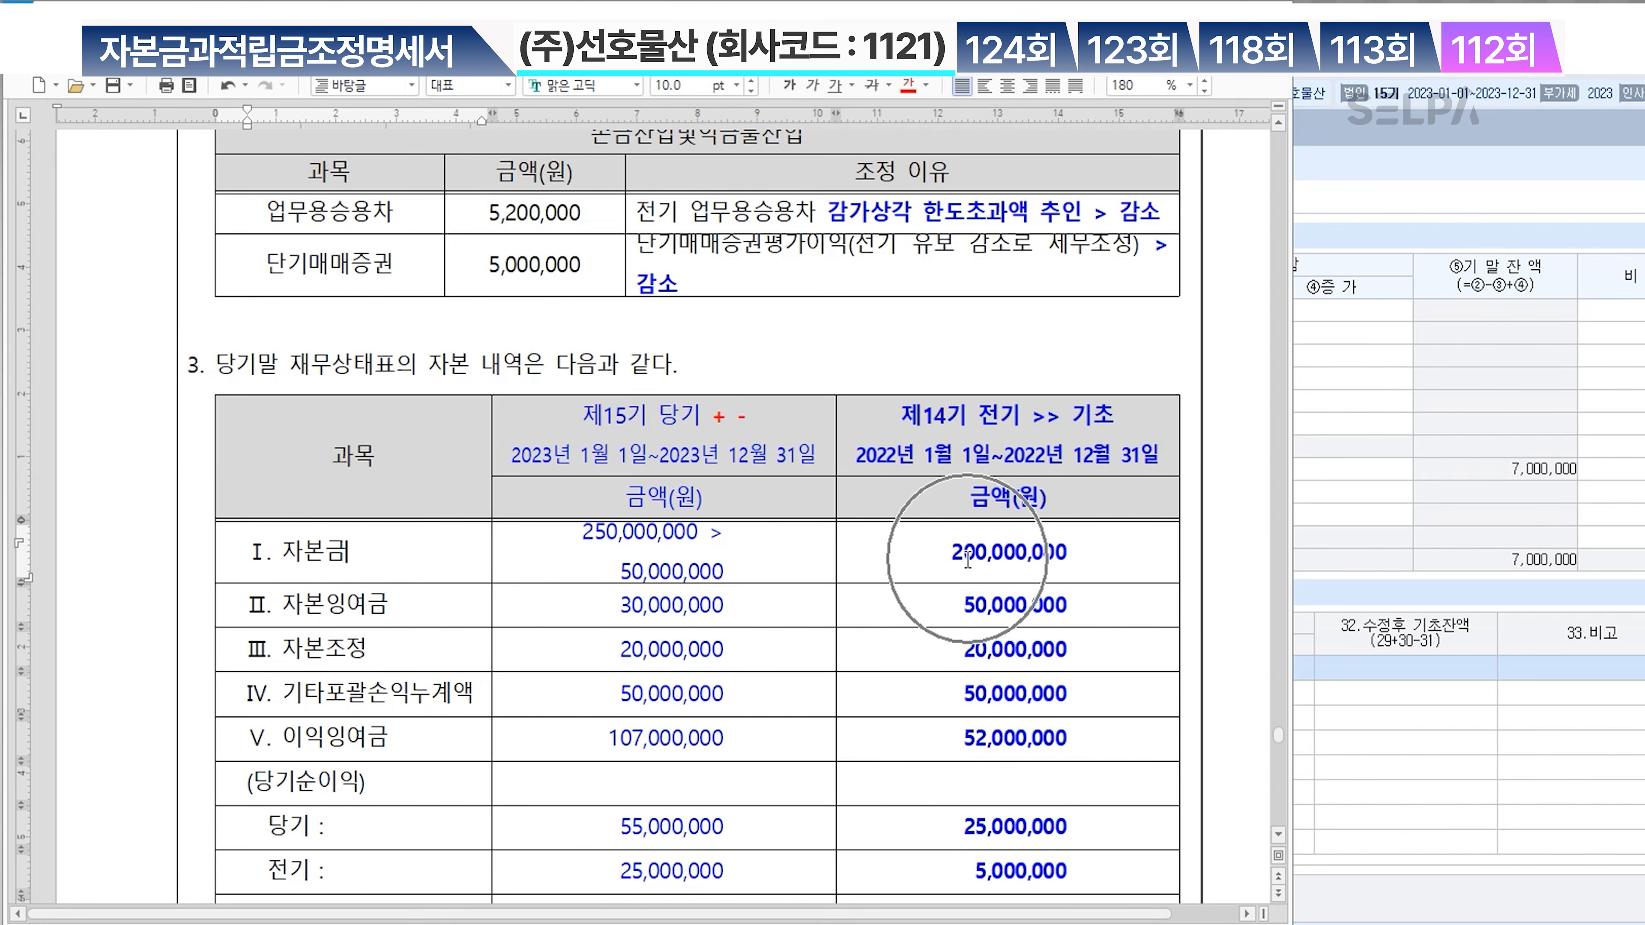
scroll(968, 559, down, 2)
click(1341, 384)
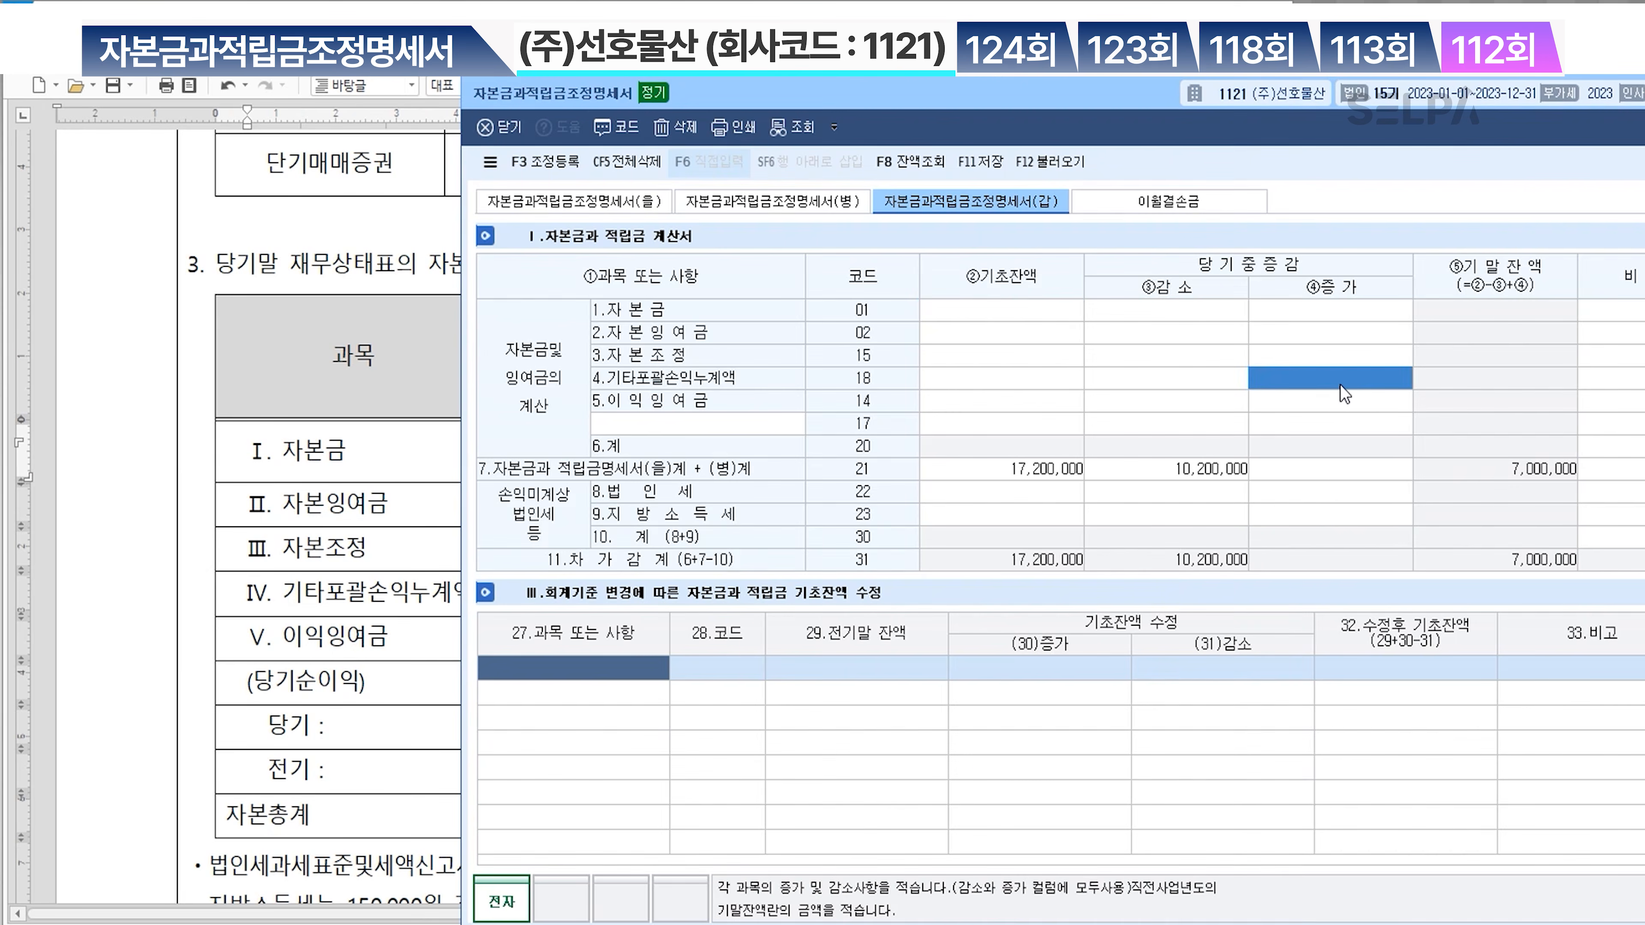
click(1001, 311)
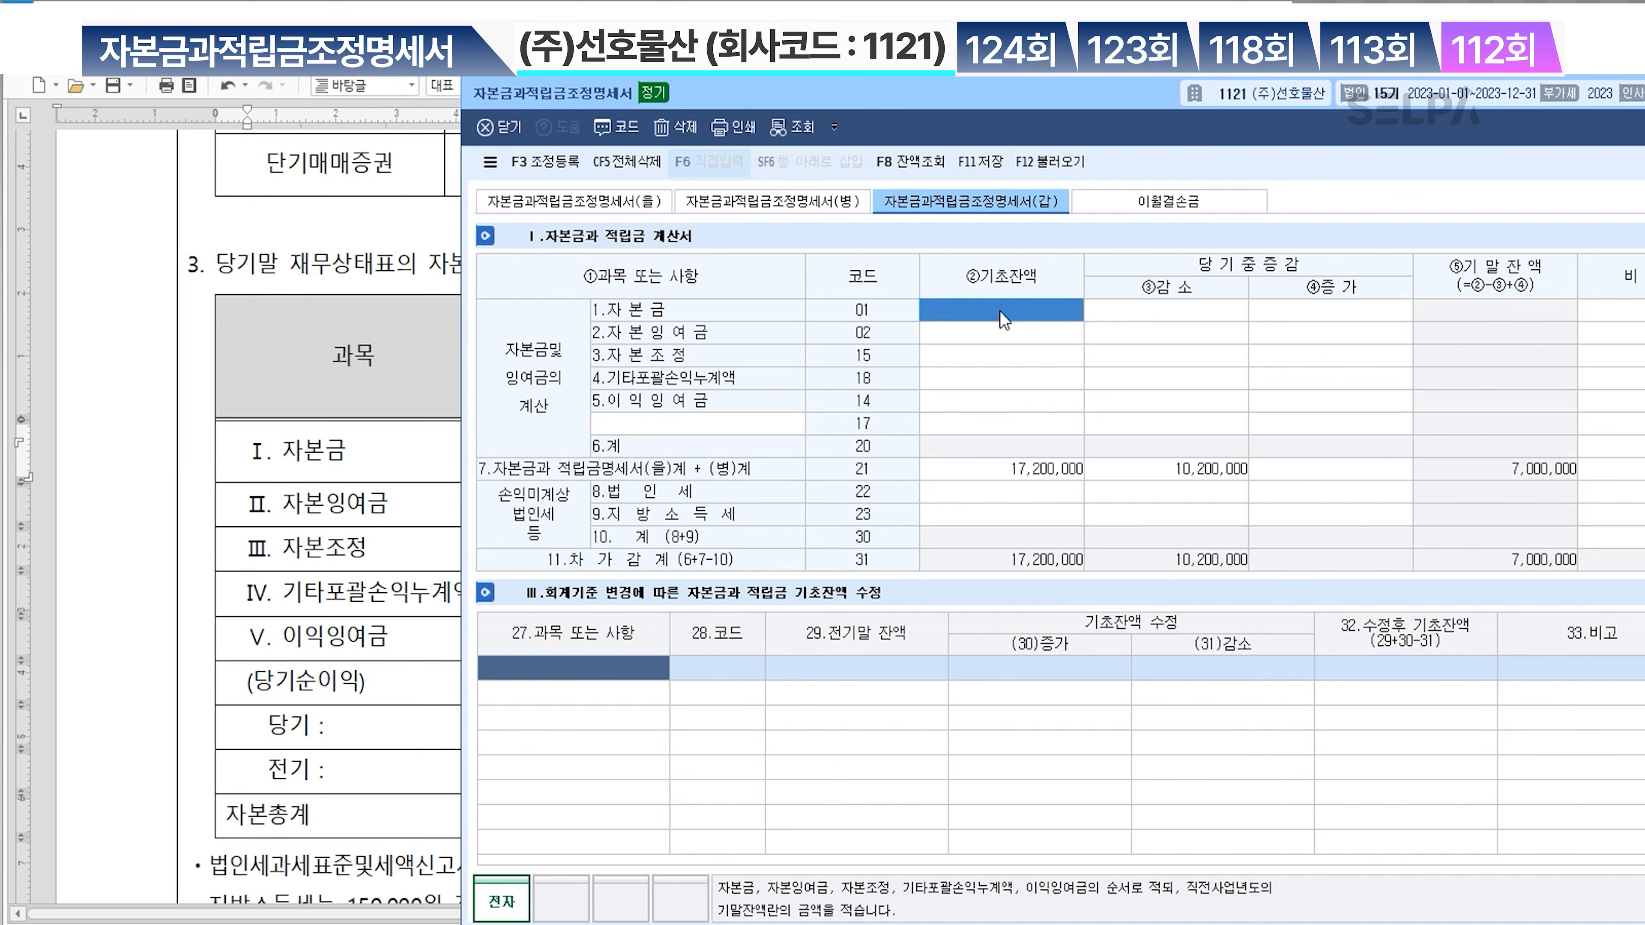
text(200000000)
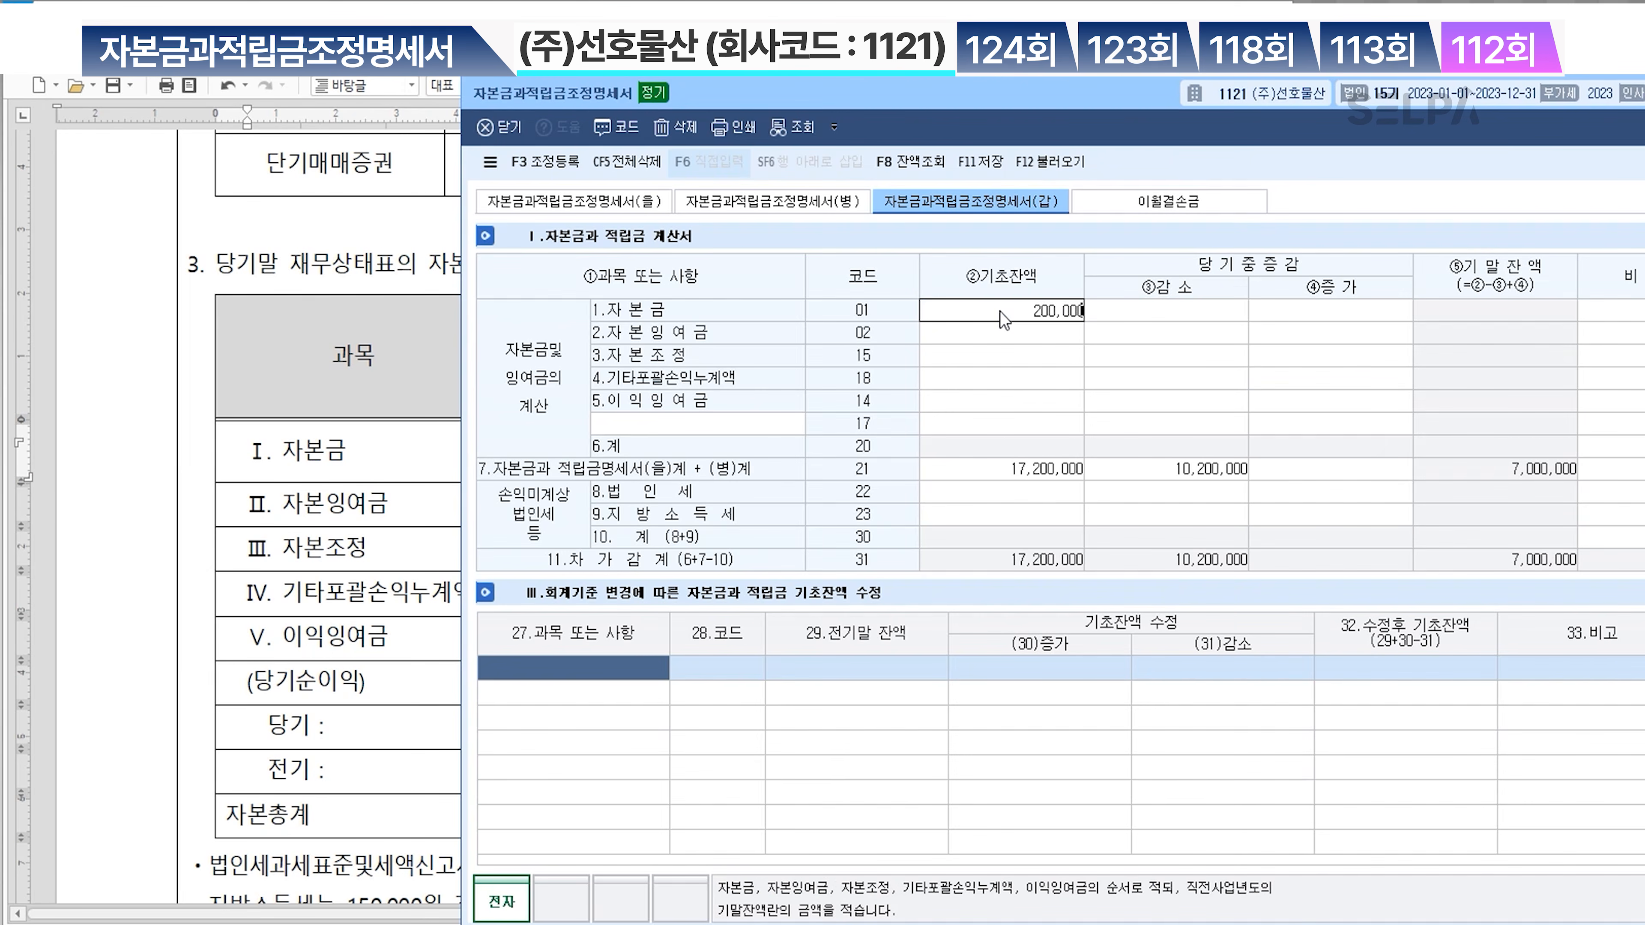
key(Return)
Enter opening balances in (갑): 자본잉여금 50,000,000, 자본조정 20,000,000, 기타포괄손익누계액 50,000,000 and 이익잉여금 52,000,000
key(Down)
key(Left)
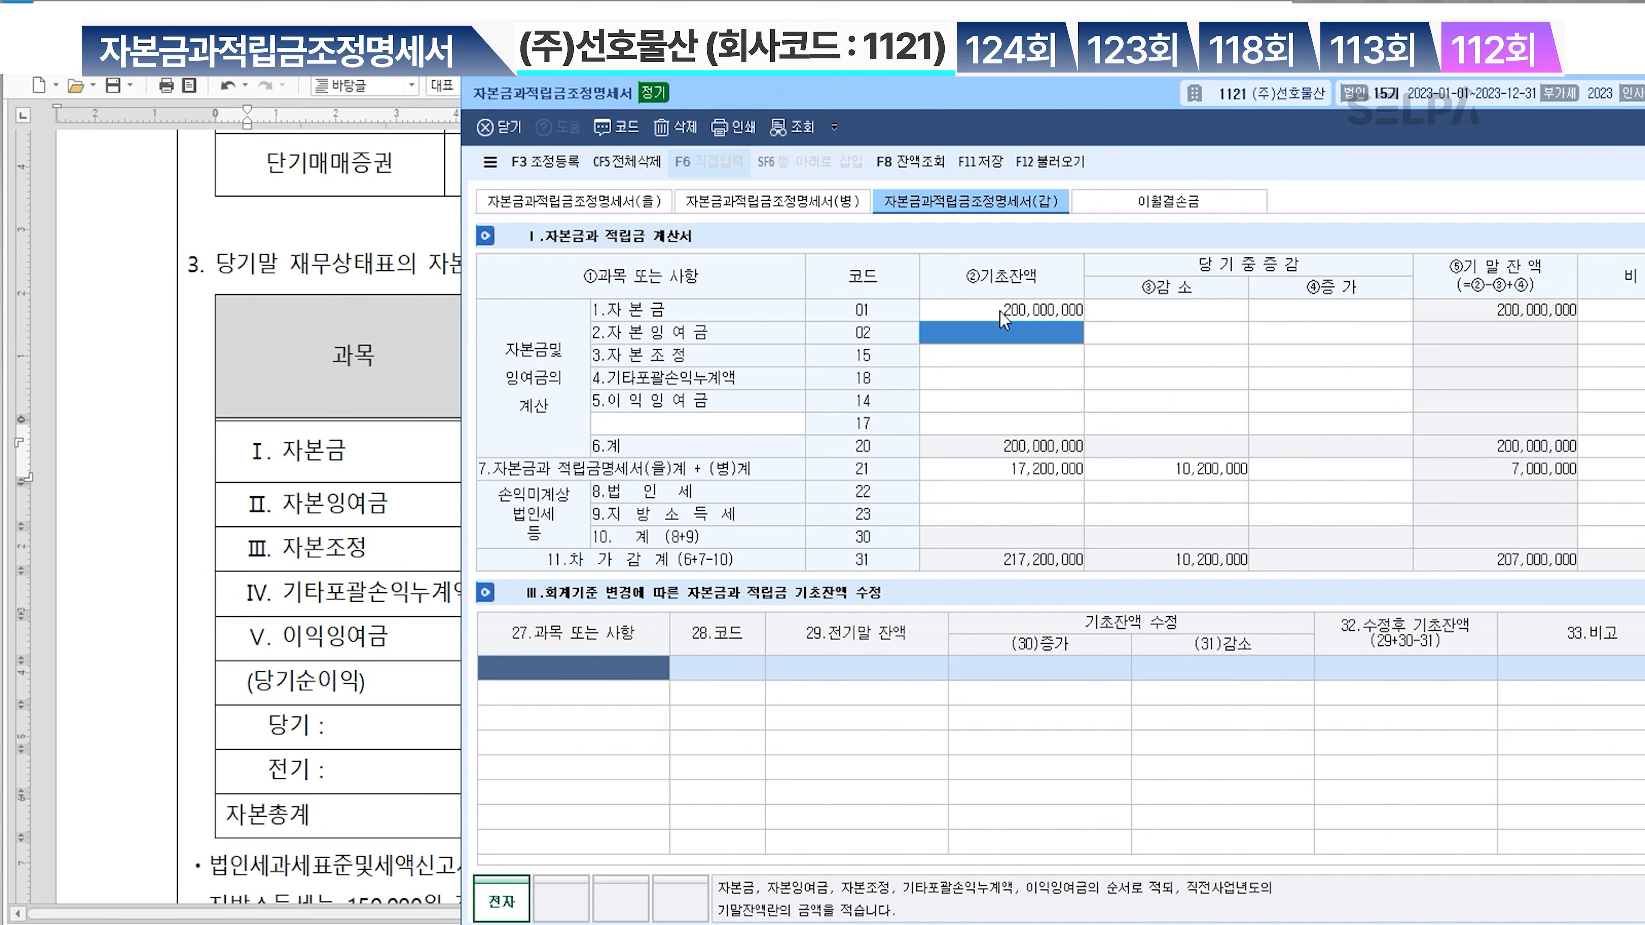
text(50000000)
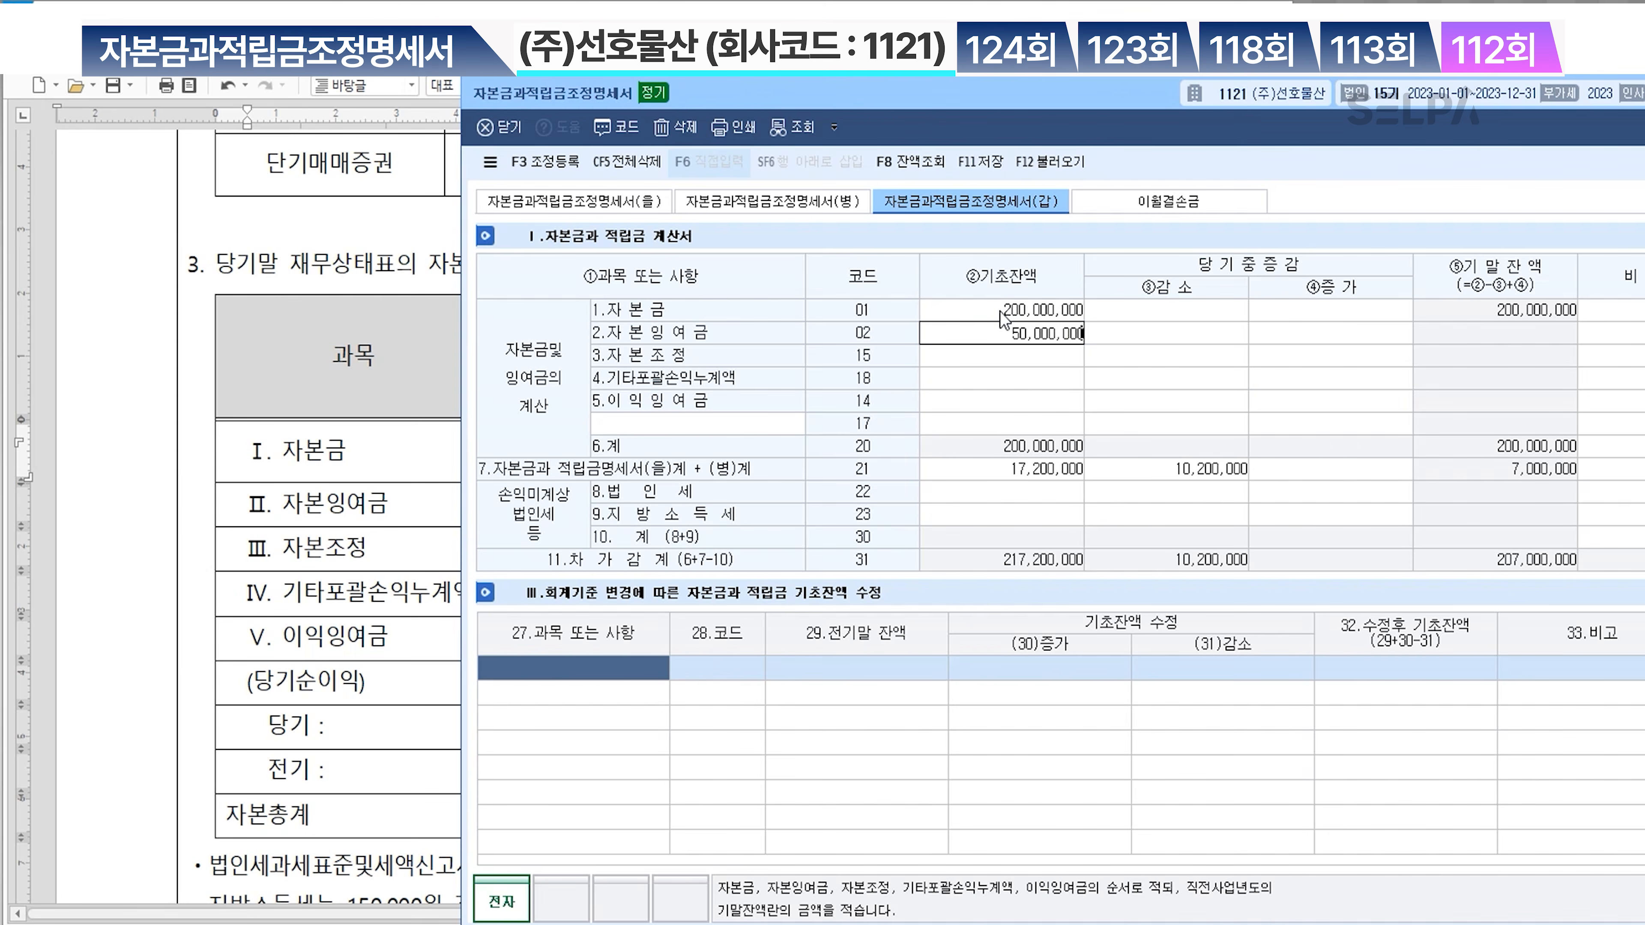
key(Return)
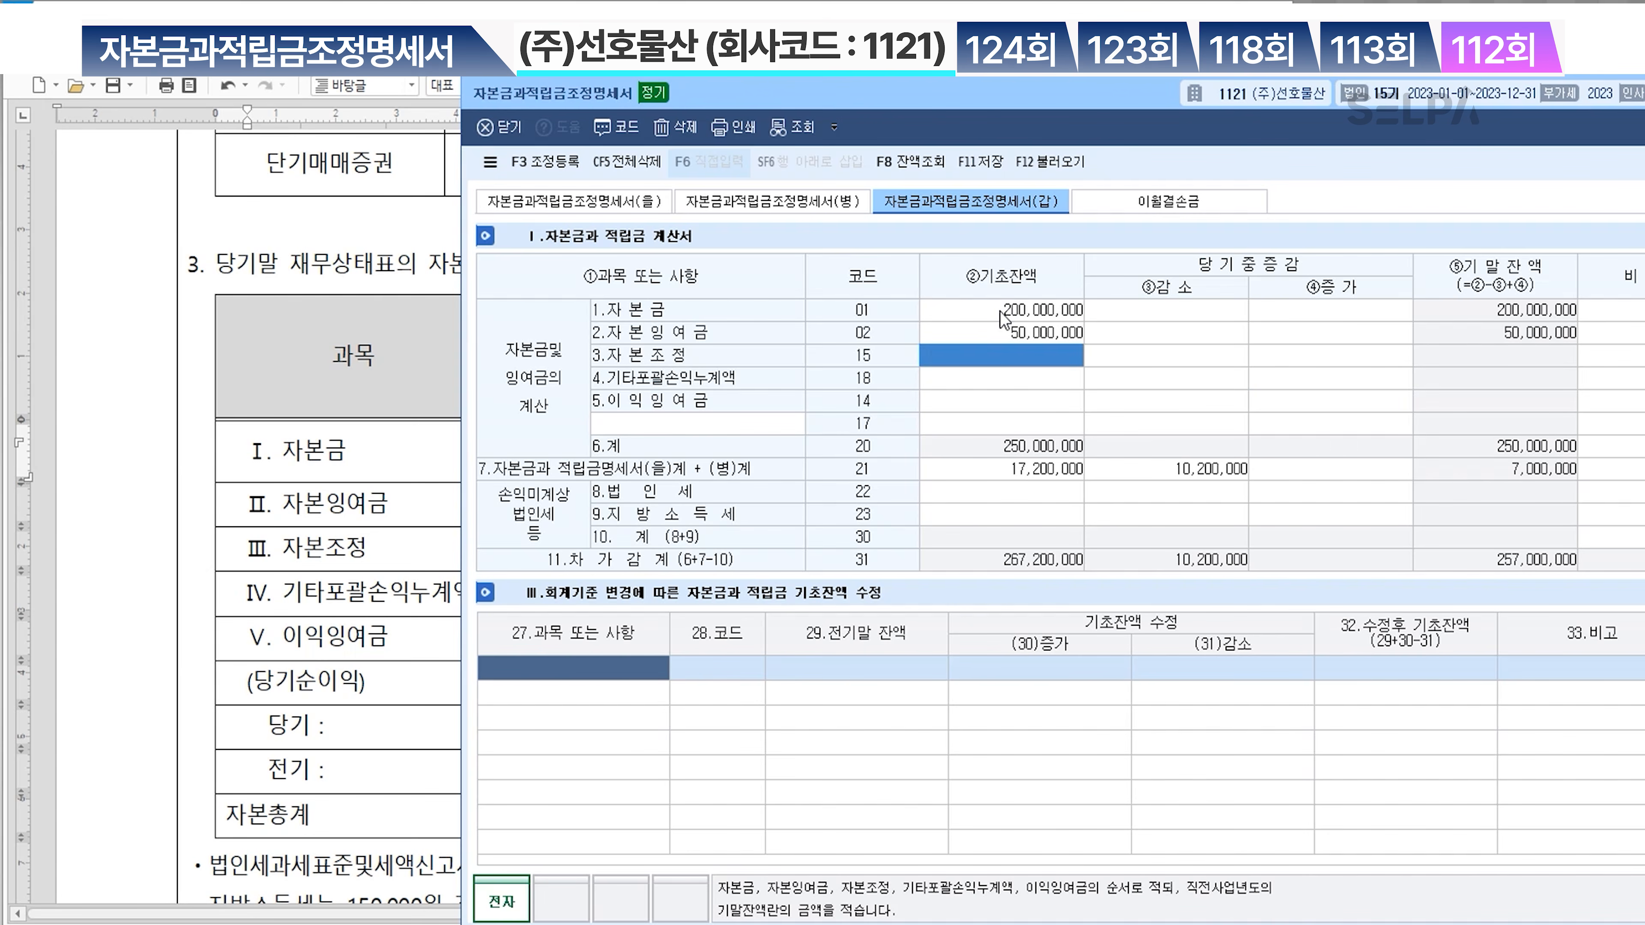
text(20000000)
key(Return)
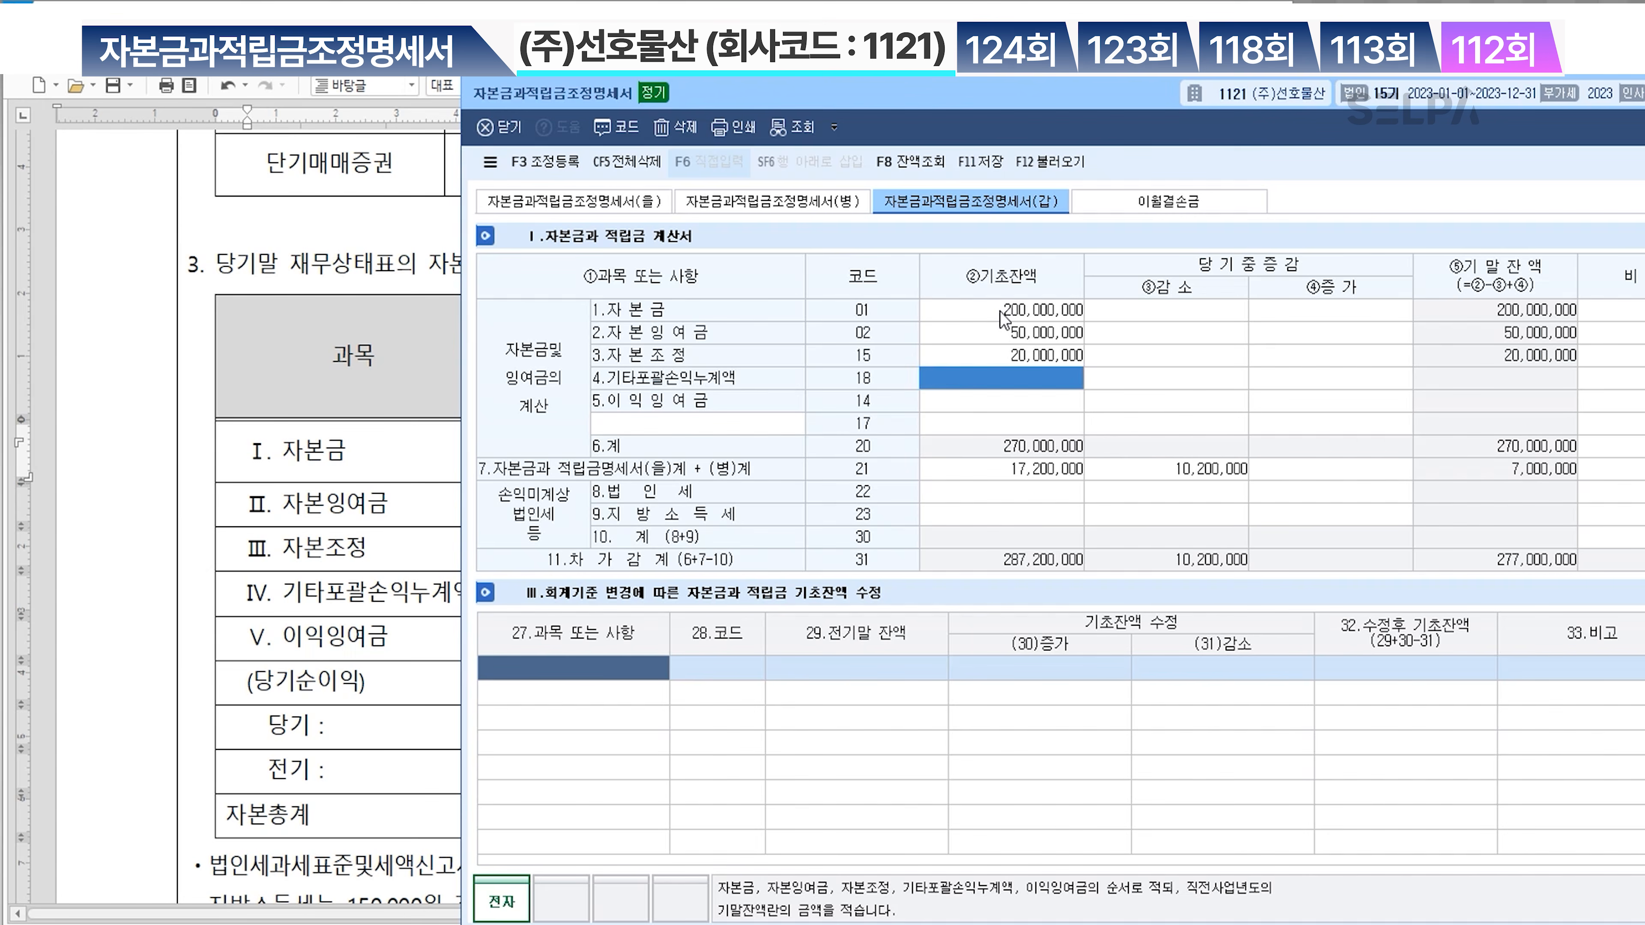
text(50000000)
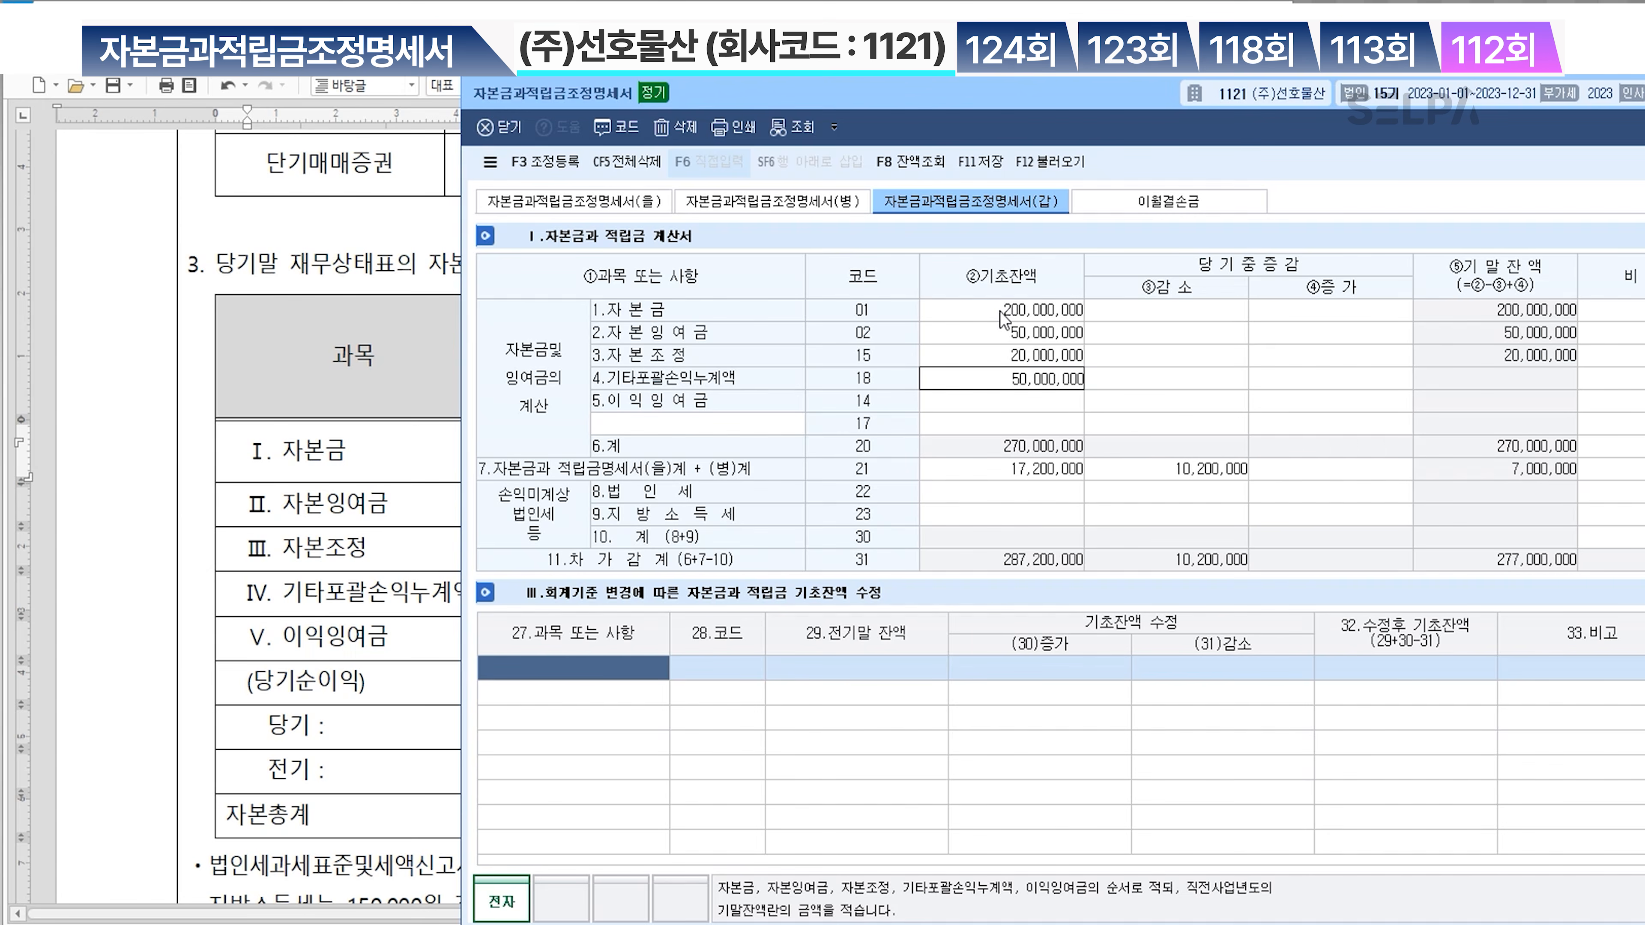
key(Return)
text(52000000)
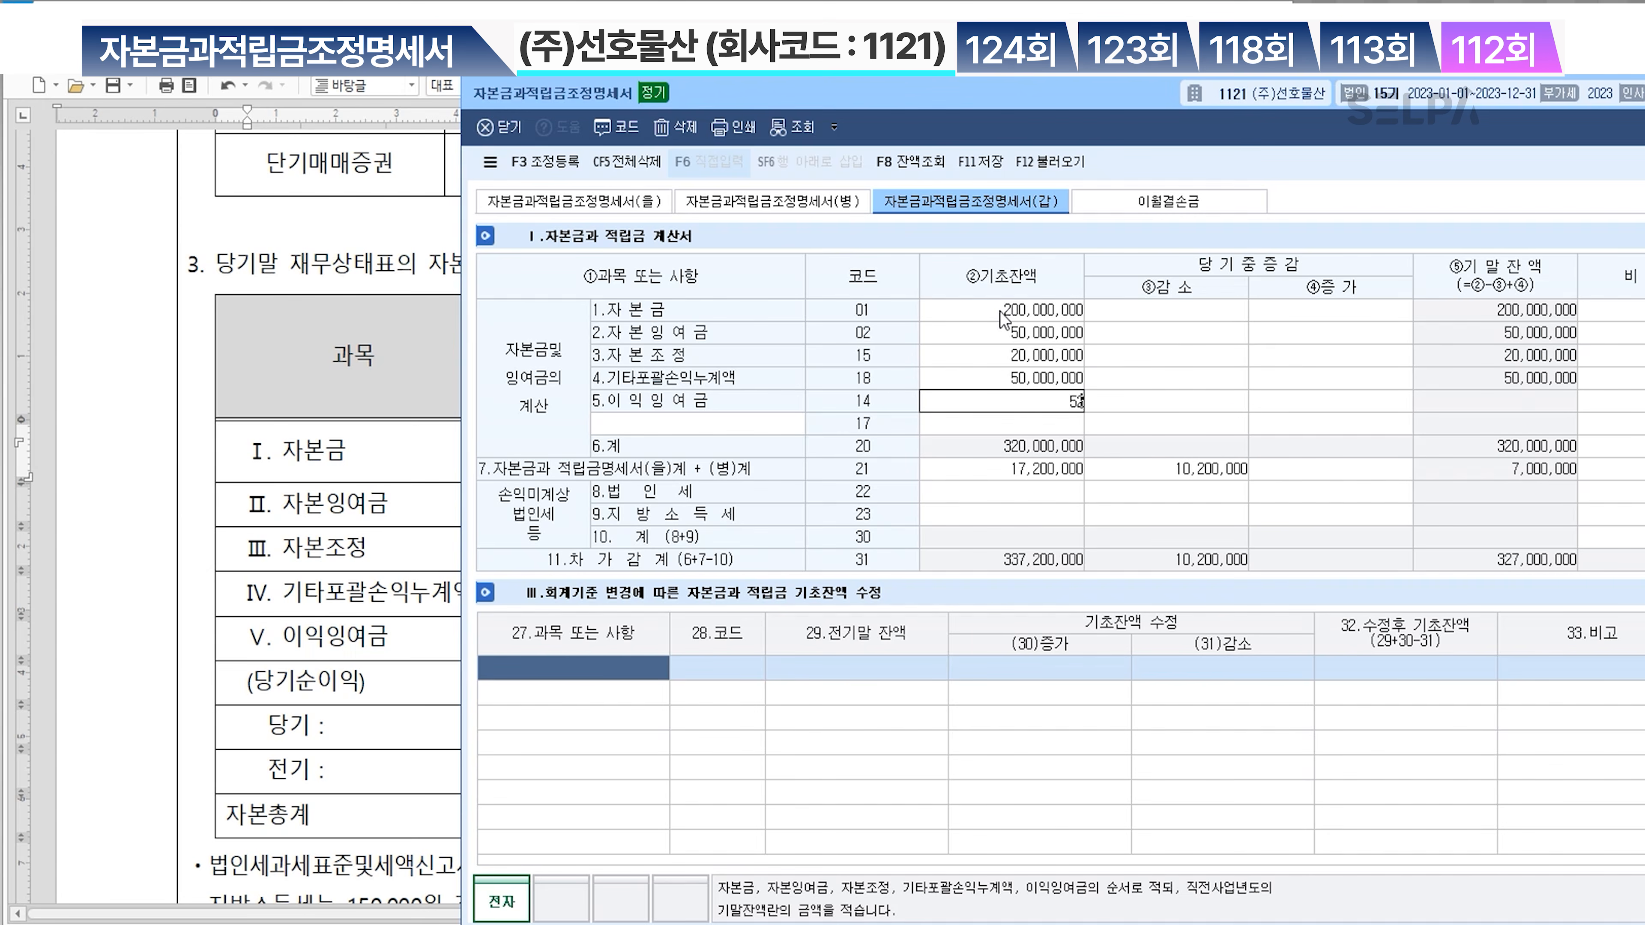
key(Return)
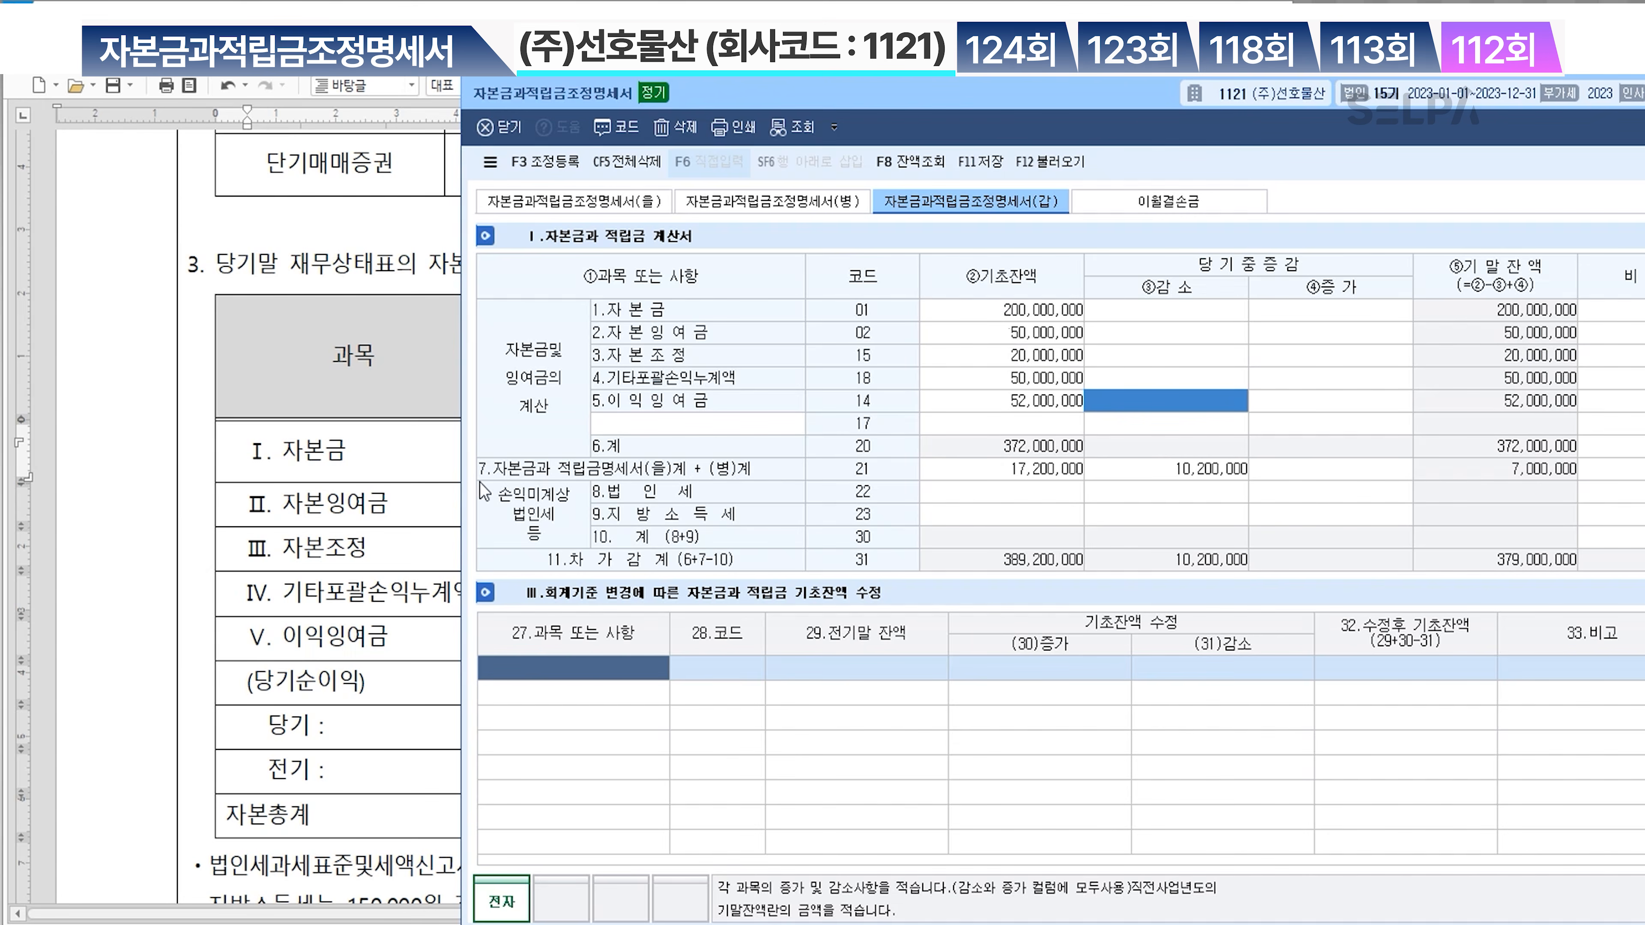
Check the current-year 자본금 in the document's item 3 table and enter its increase of 50,000,000 in the (갑) statement
click(443, 478)
key(ctrl)
key(ctrl)
key(ctrl)
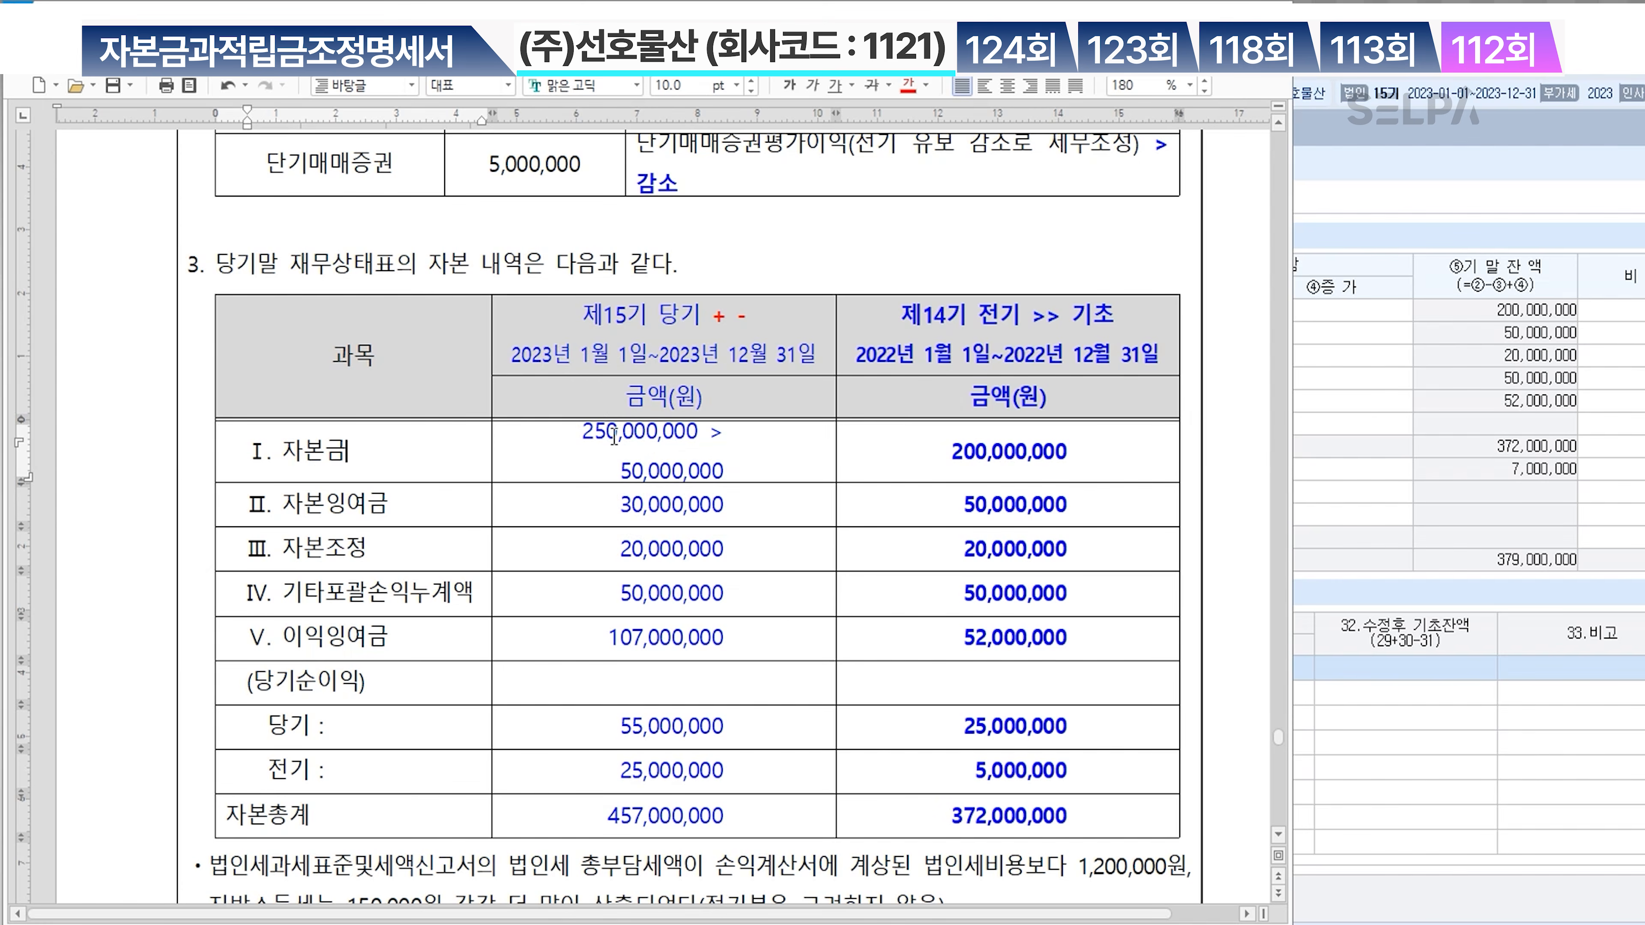
drag(570, 435, 698, 434)
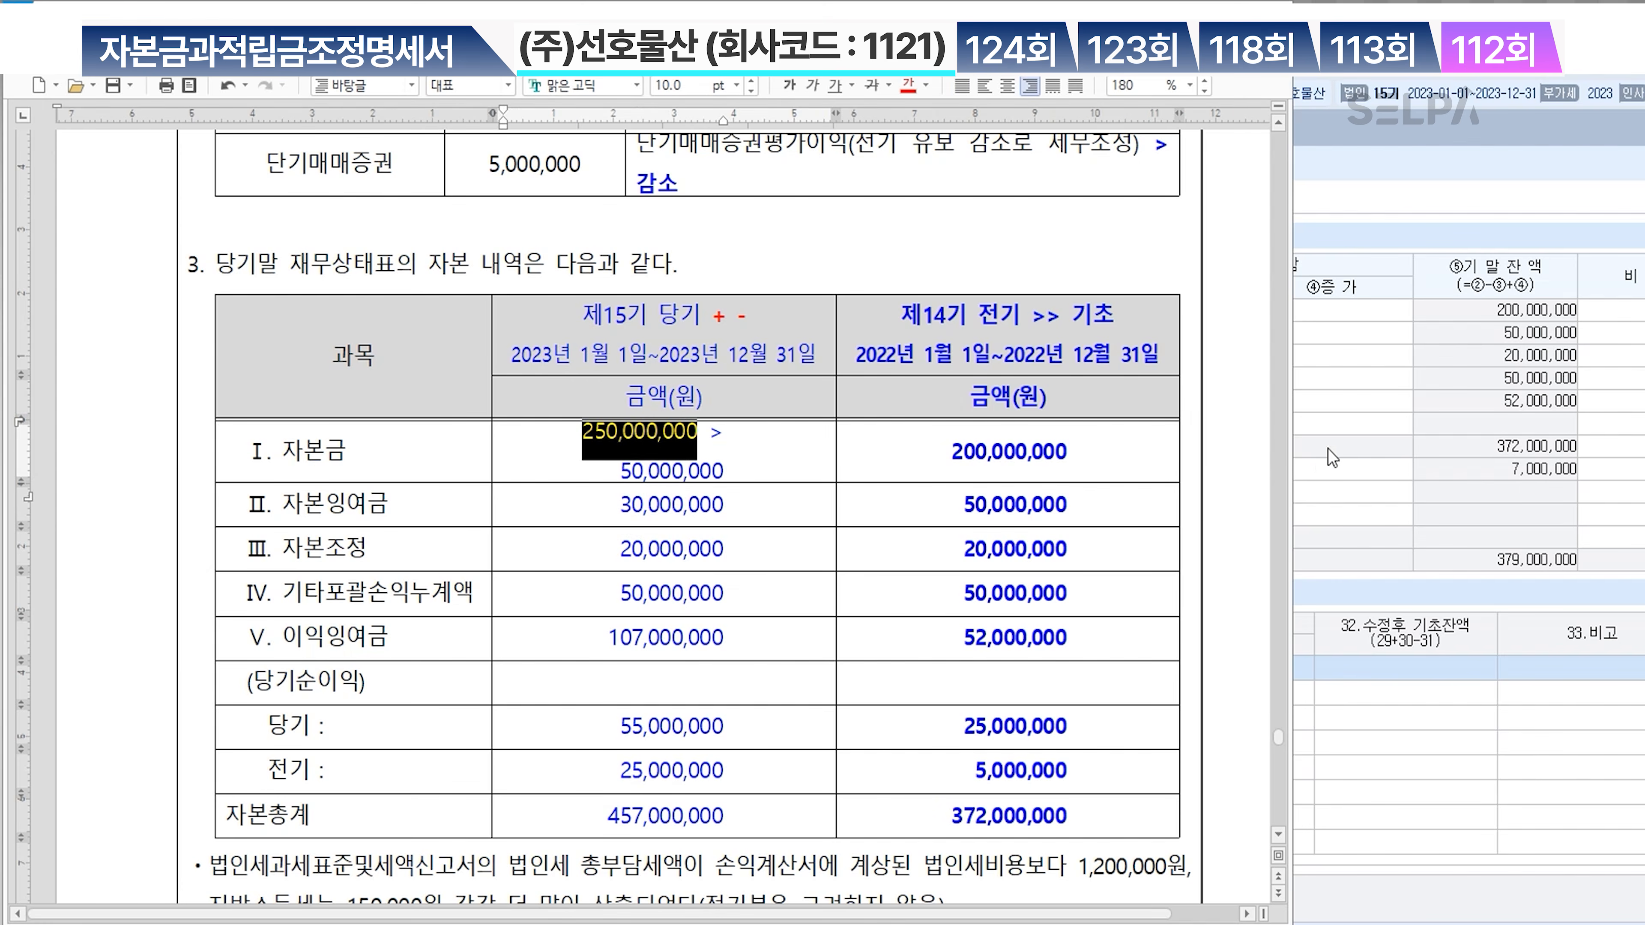
click(1370, 425)
click(1037, 312)
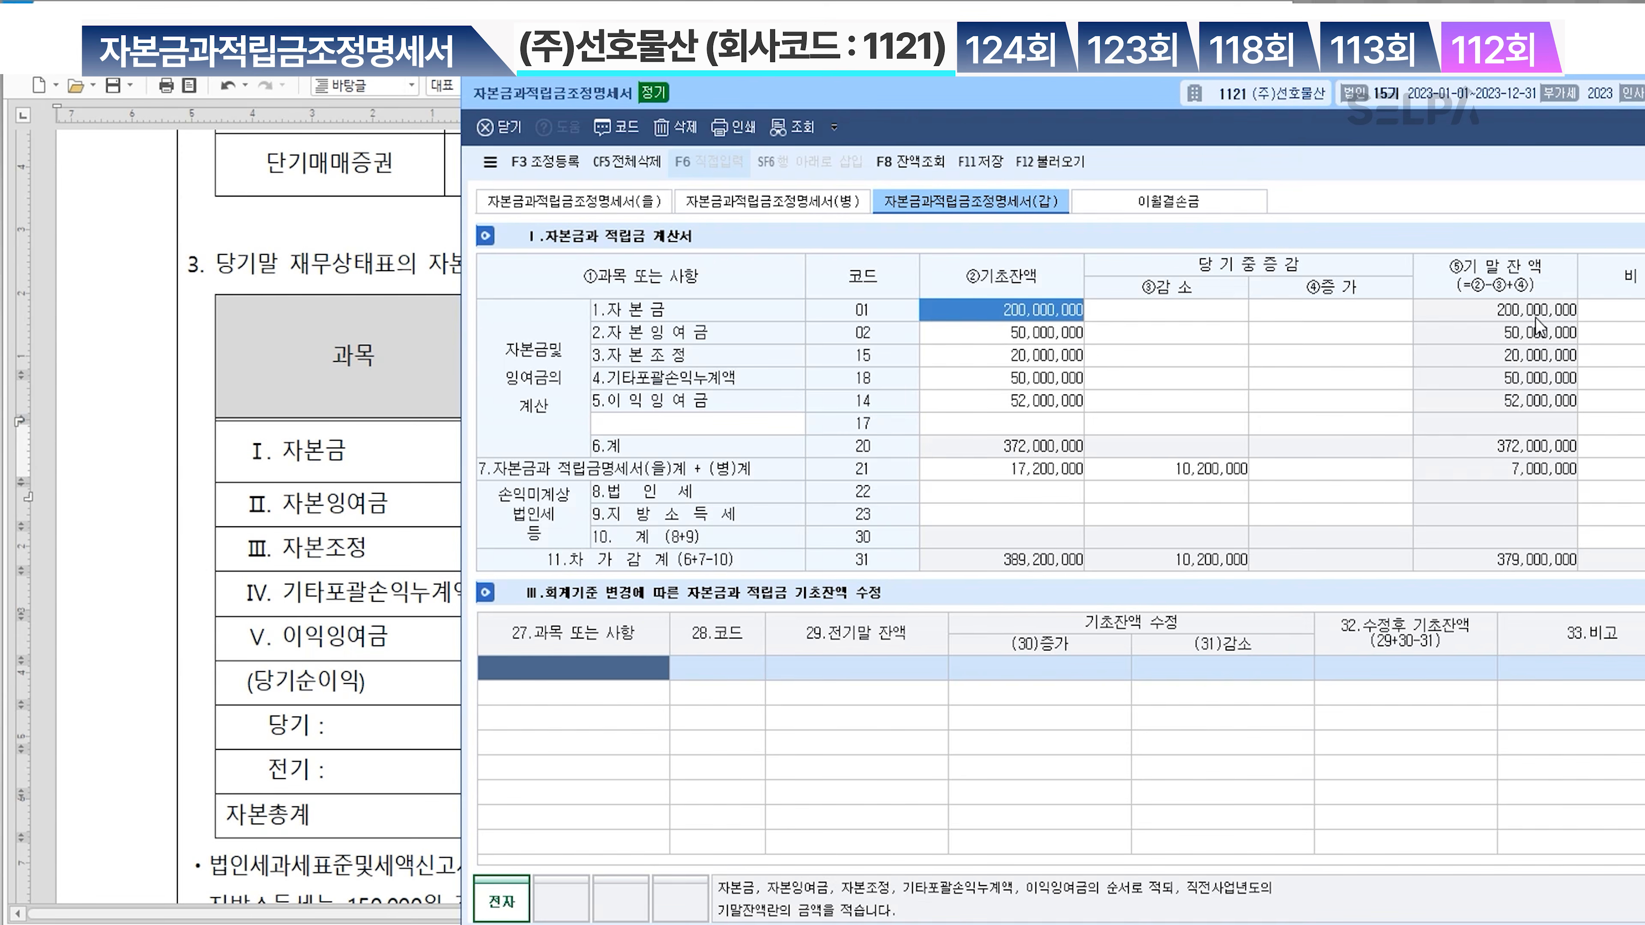
key(ctrl)
click(1373, 318)
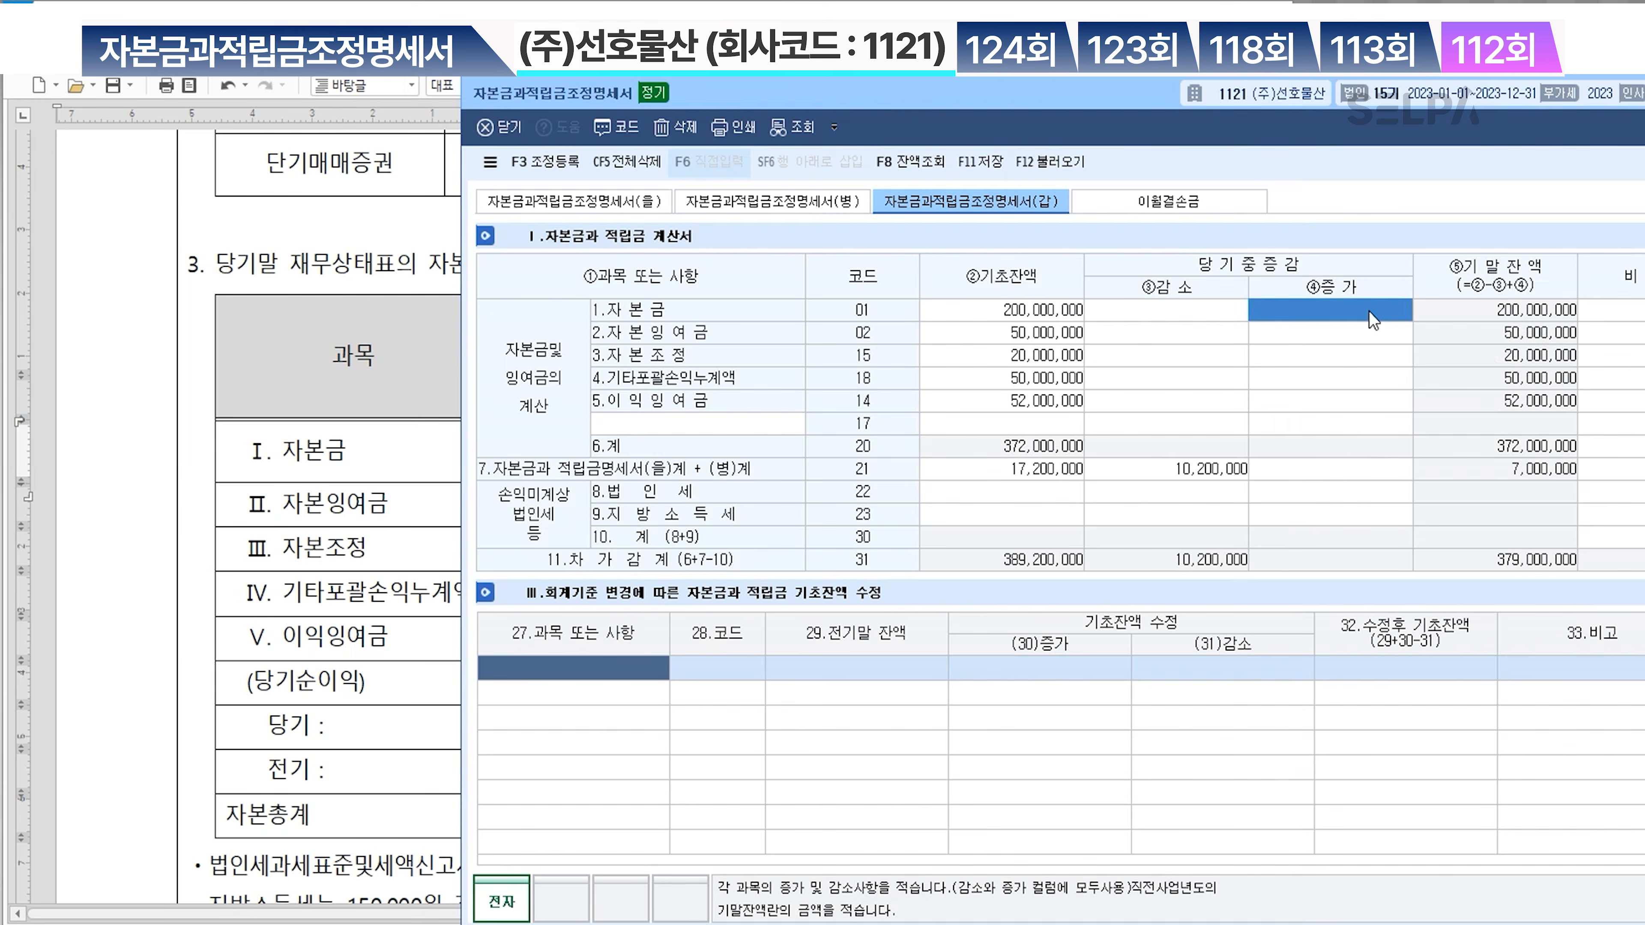
text(50,000,000)
key(Return)
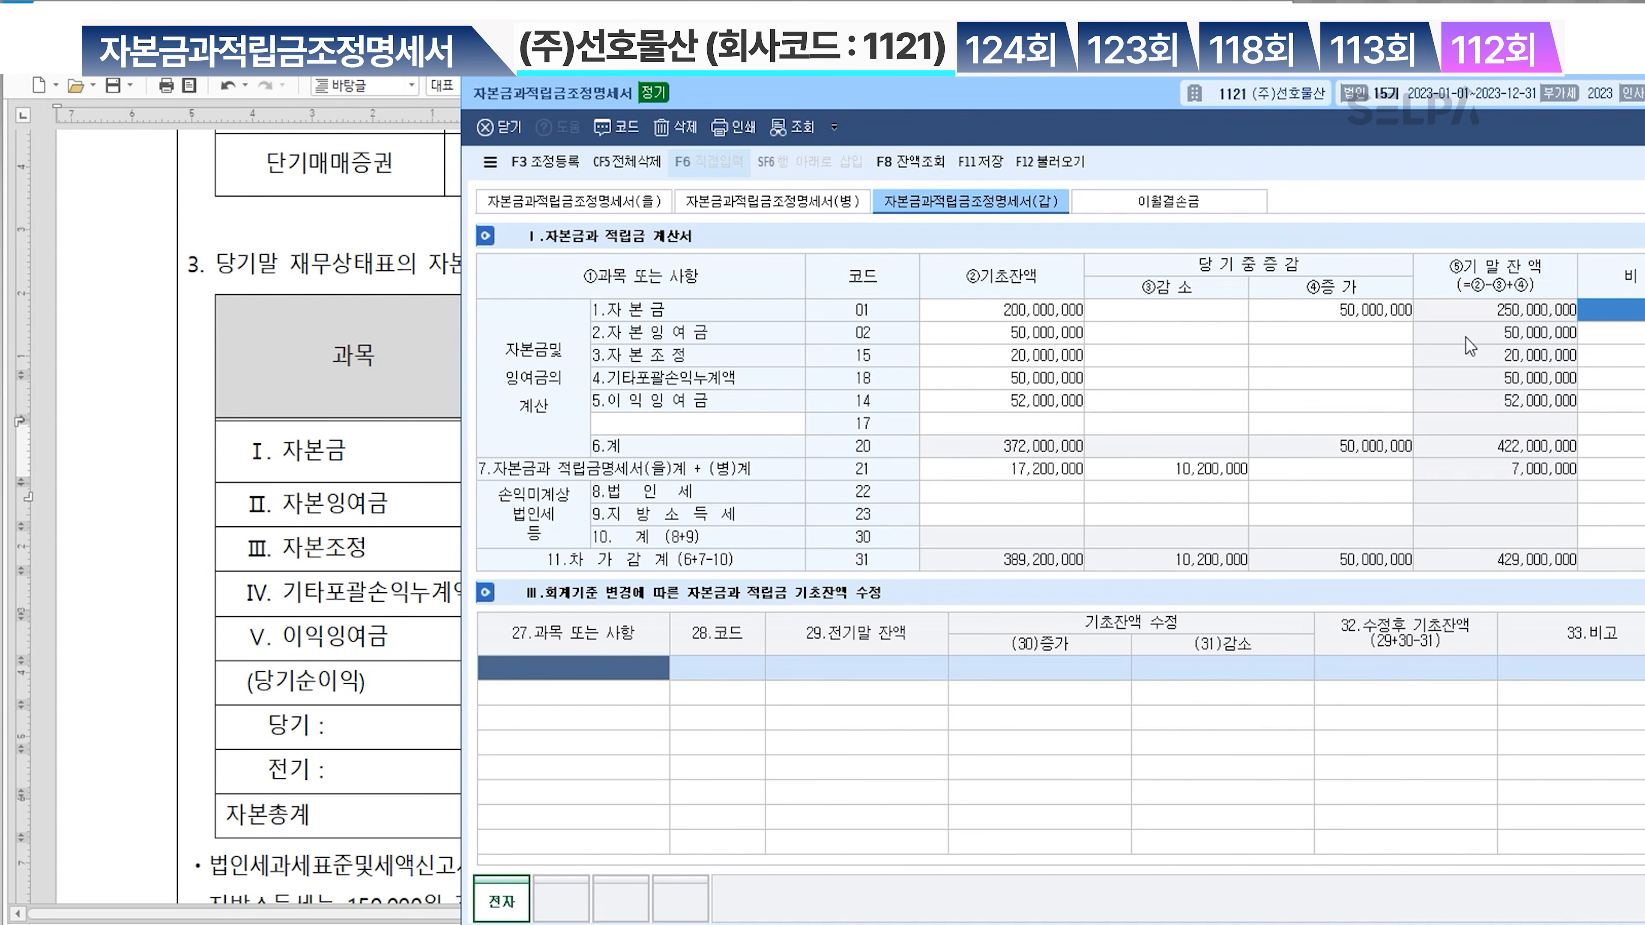
key(ctrl)
In the (갑) statement, enter a decrease of 20,000,000 for 자본잉여금 and an increase of 55,000,000 for 이익잉여금
click(1232, 337)
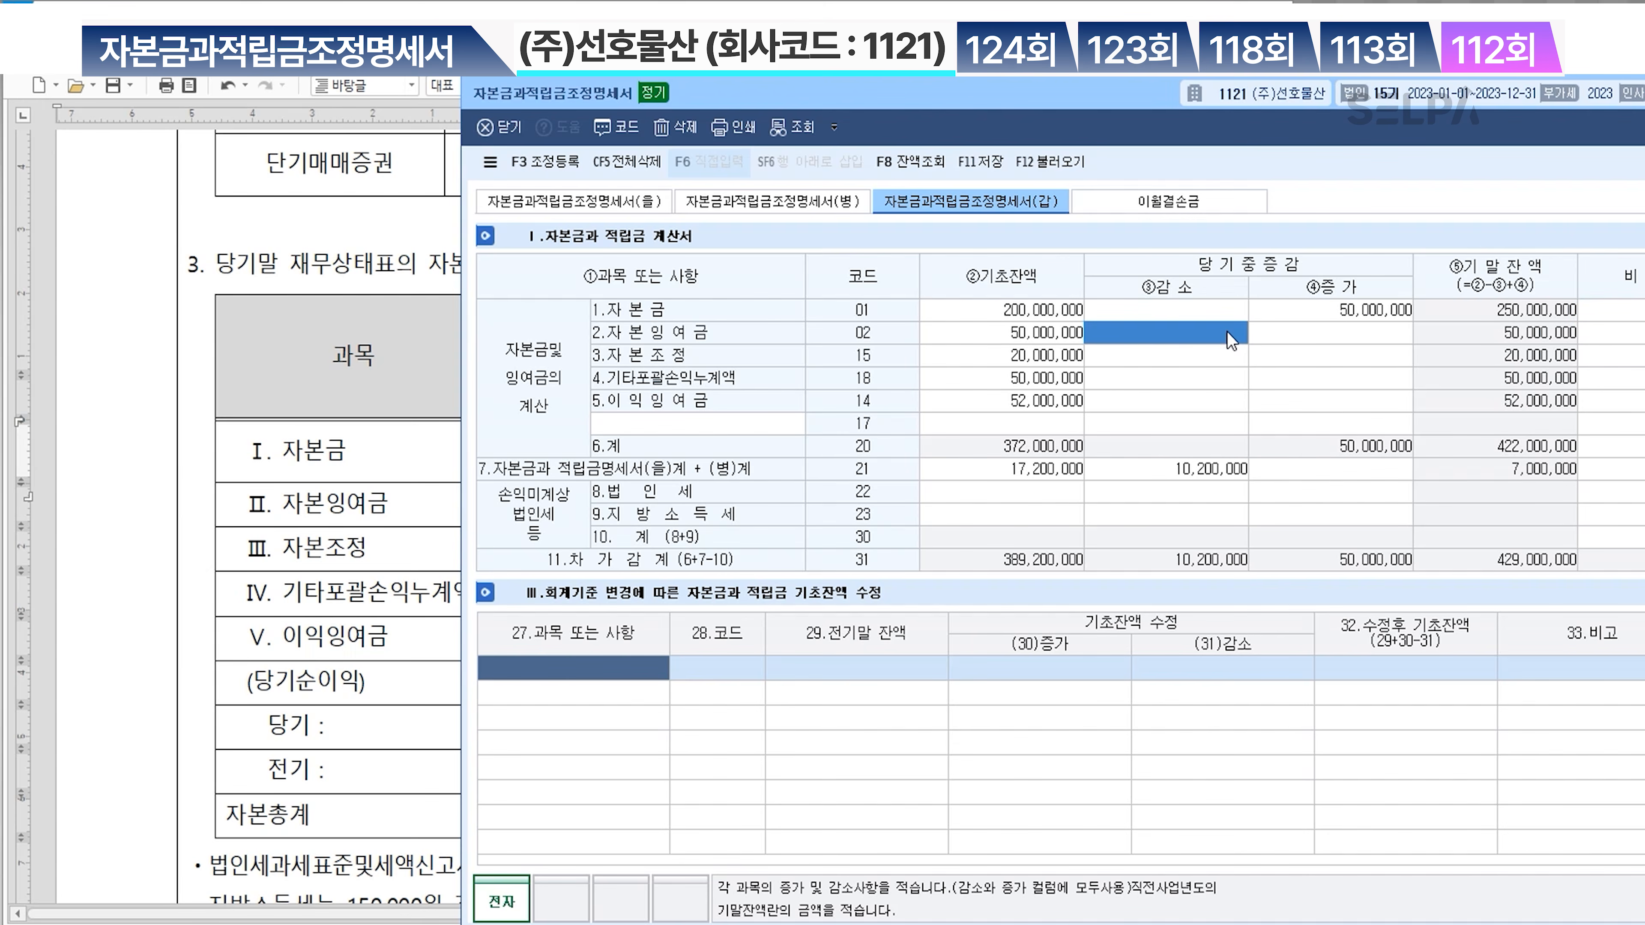
text(20,000,000)
key(Return)
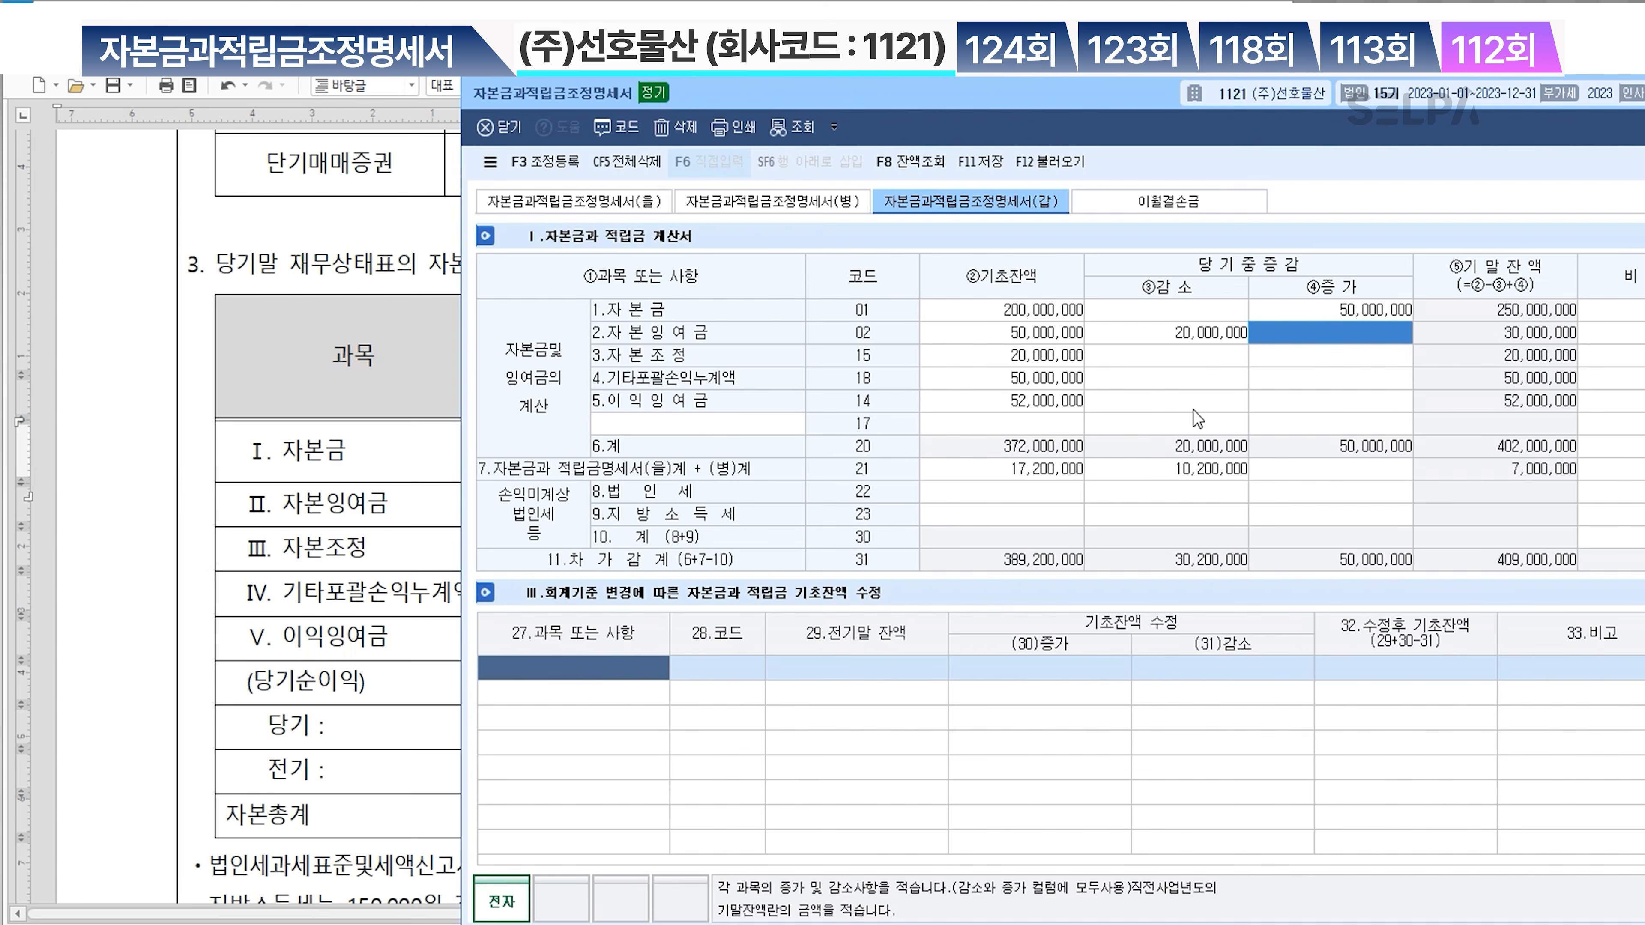
click(1298, 409)
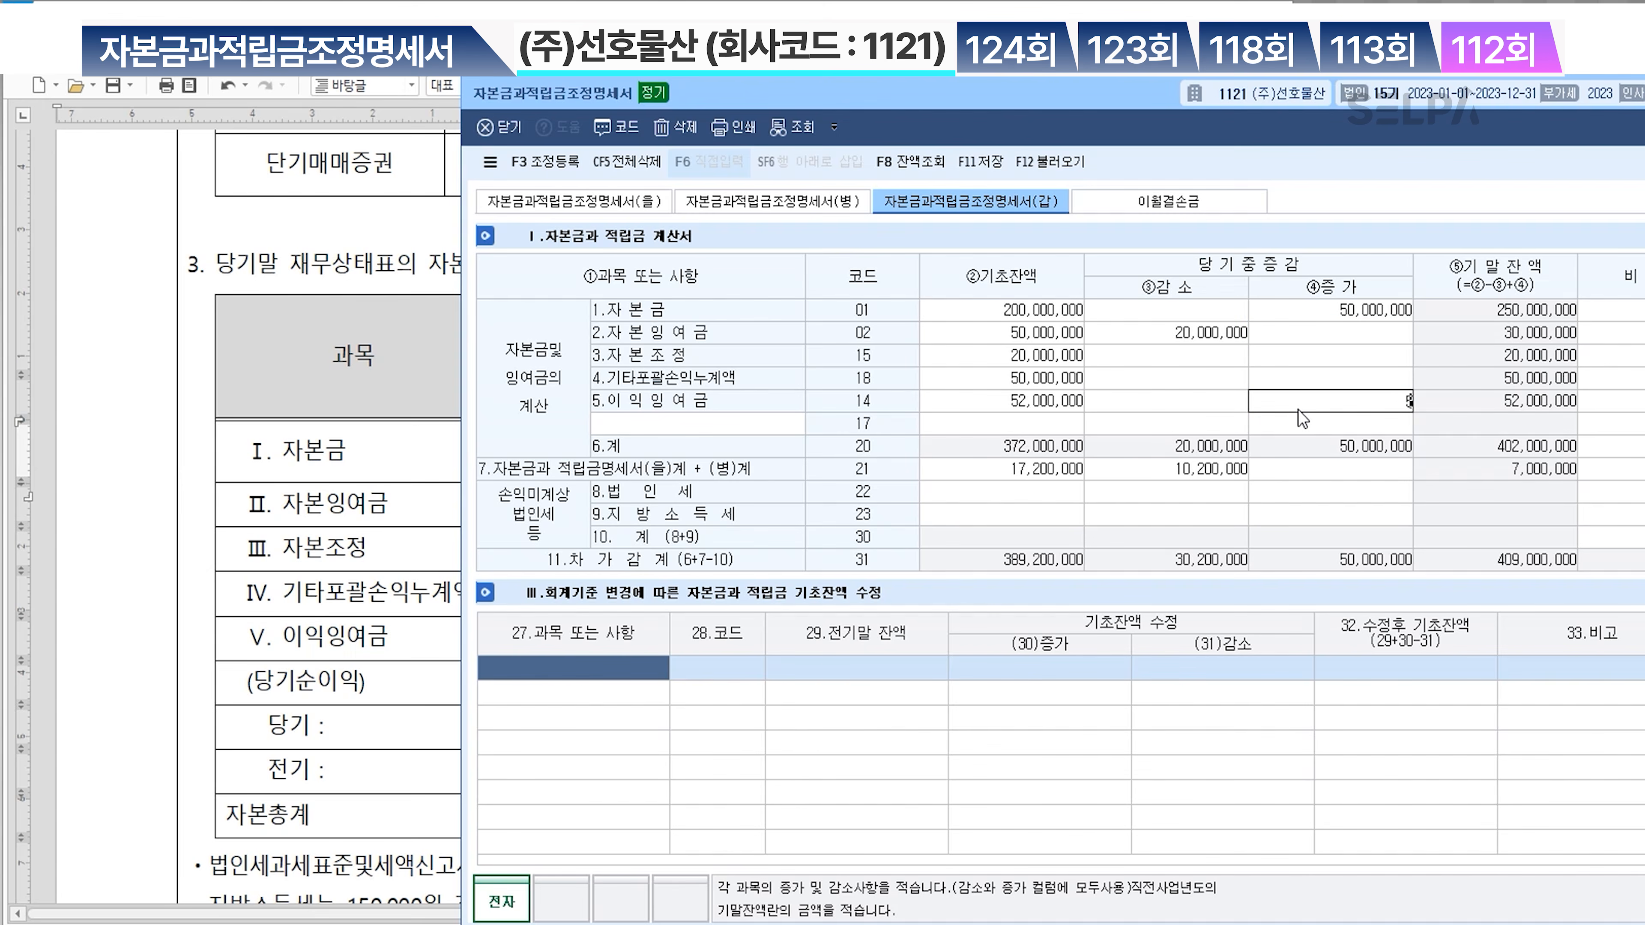
text(55,000,000)
key(Return)
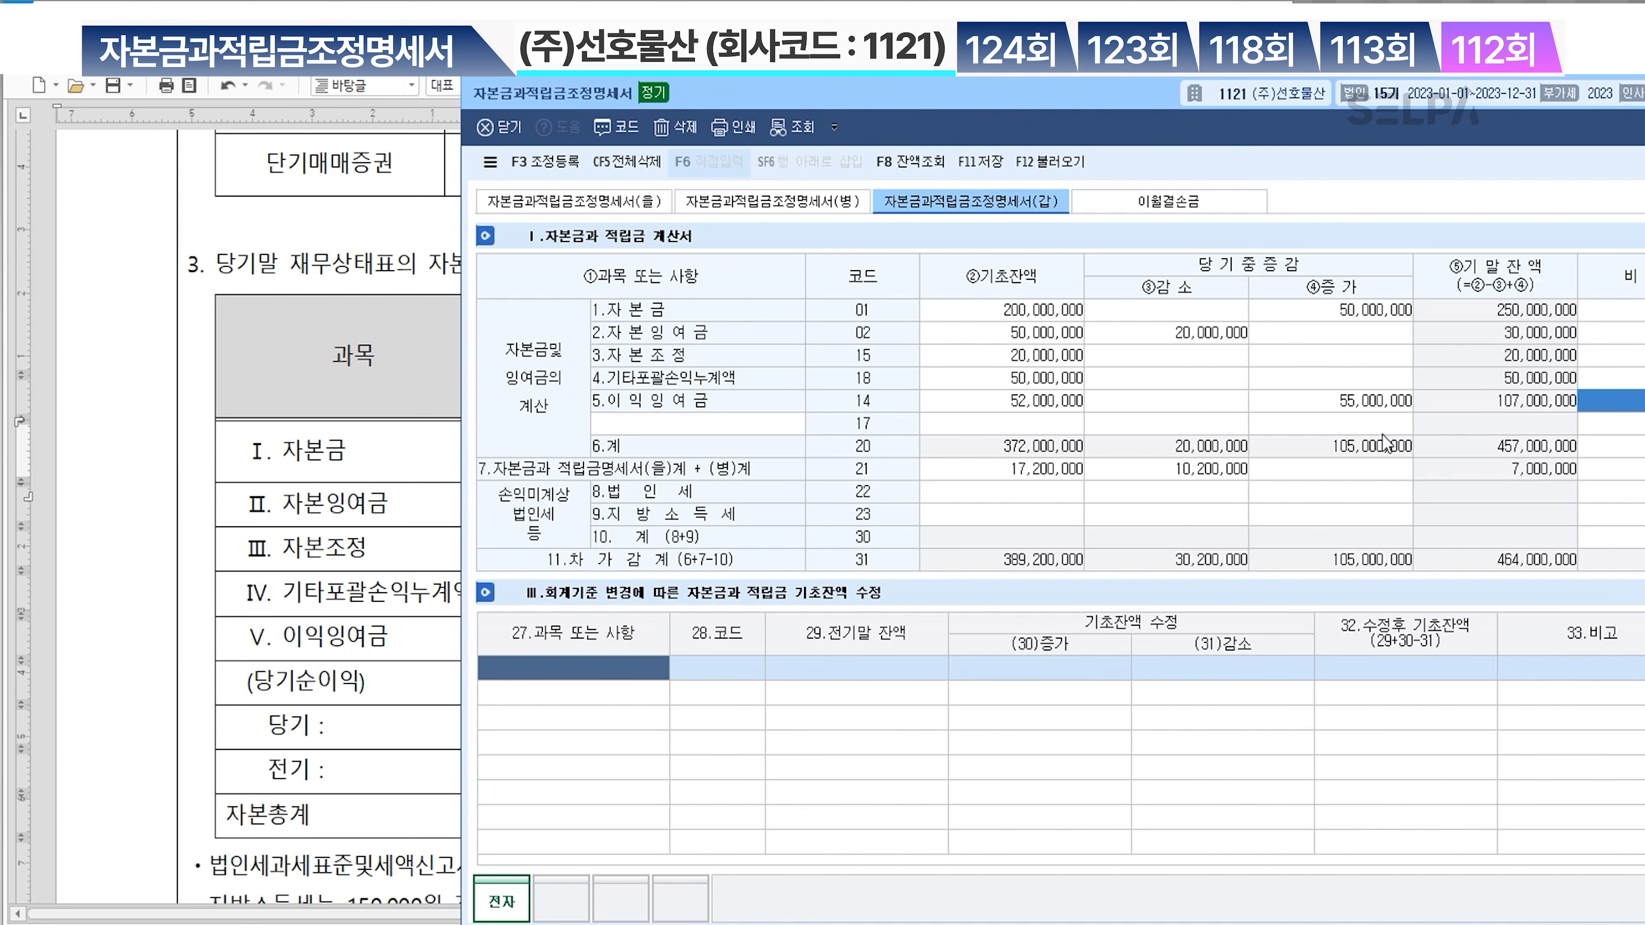
Color the note text from 1,200,000원 through the 지방소득세 150,000원 wording red below the document's item 3 table
click(258, 570)
scroll(984, 614, down, 8)
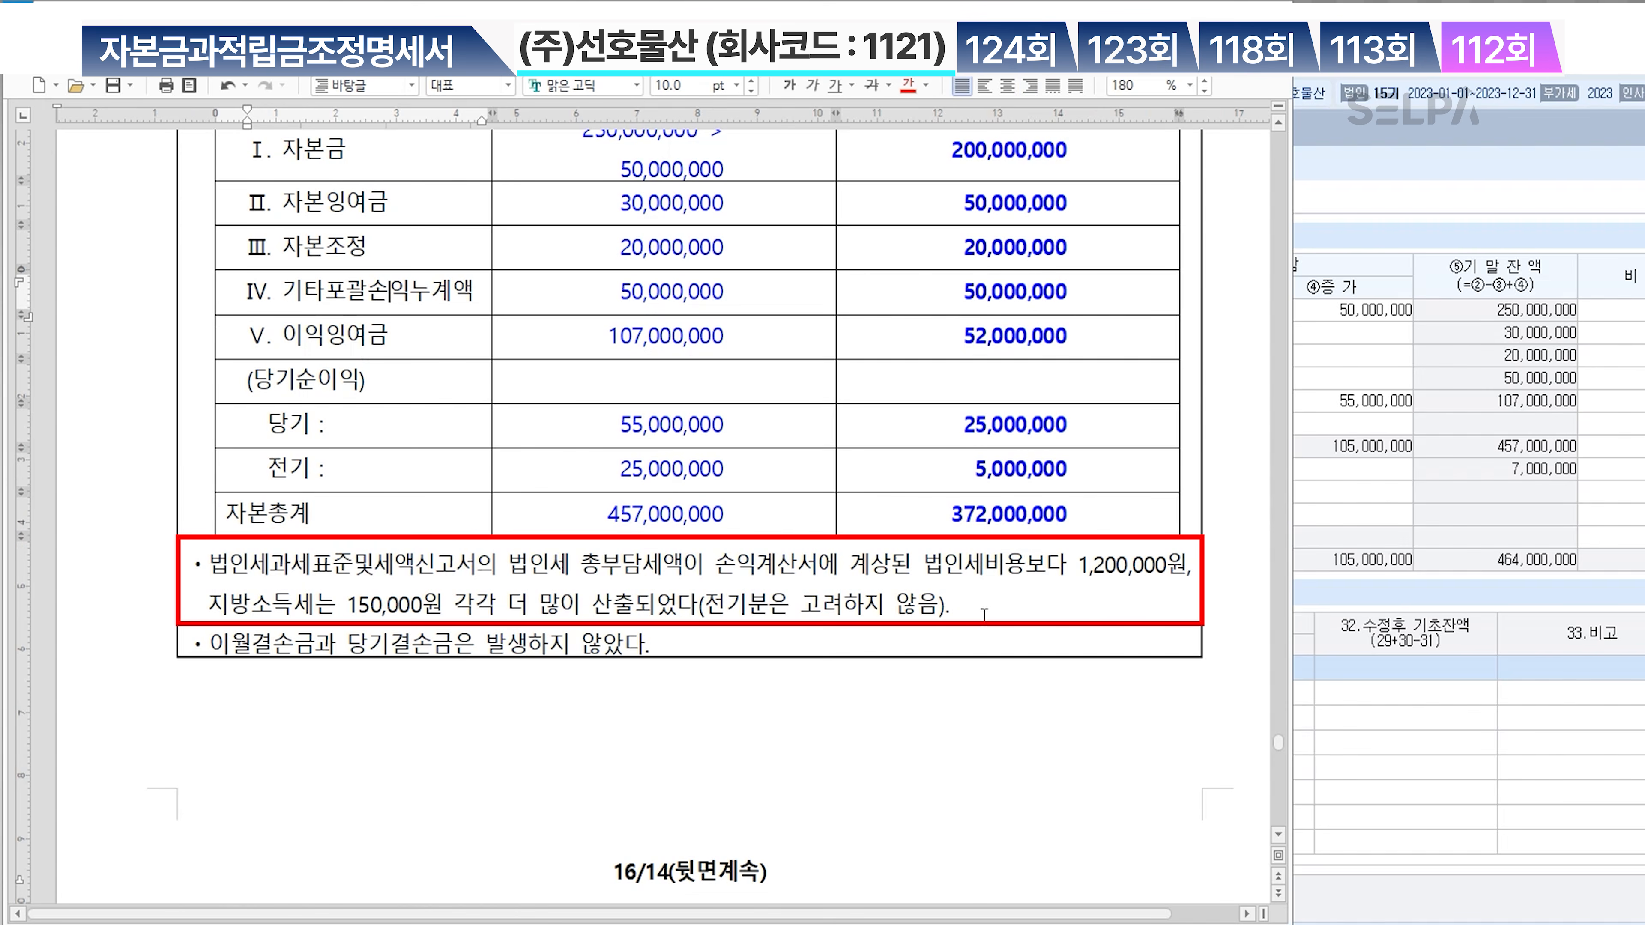
drag(1078, 565, 636, 609)
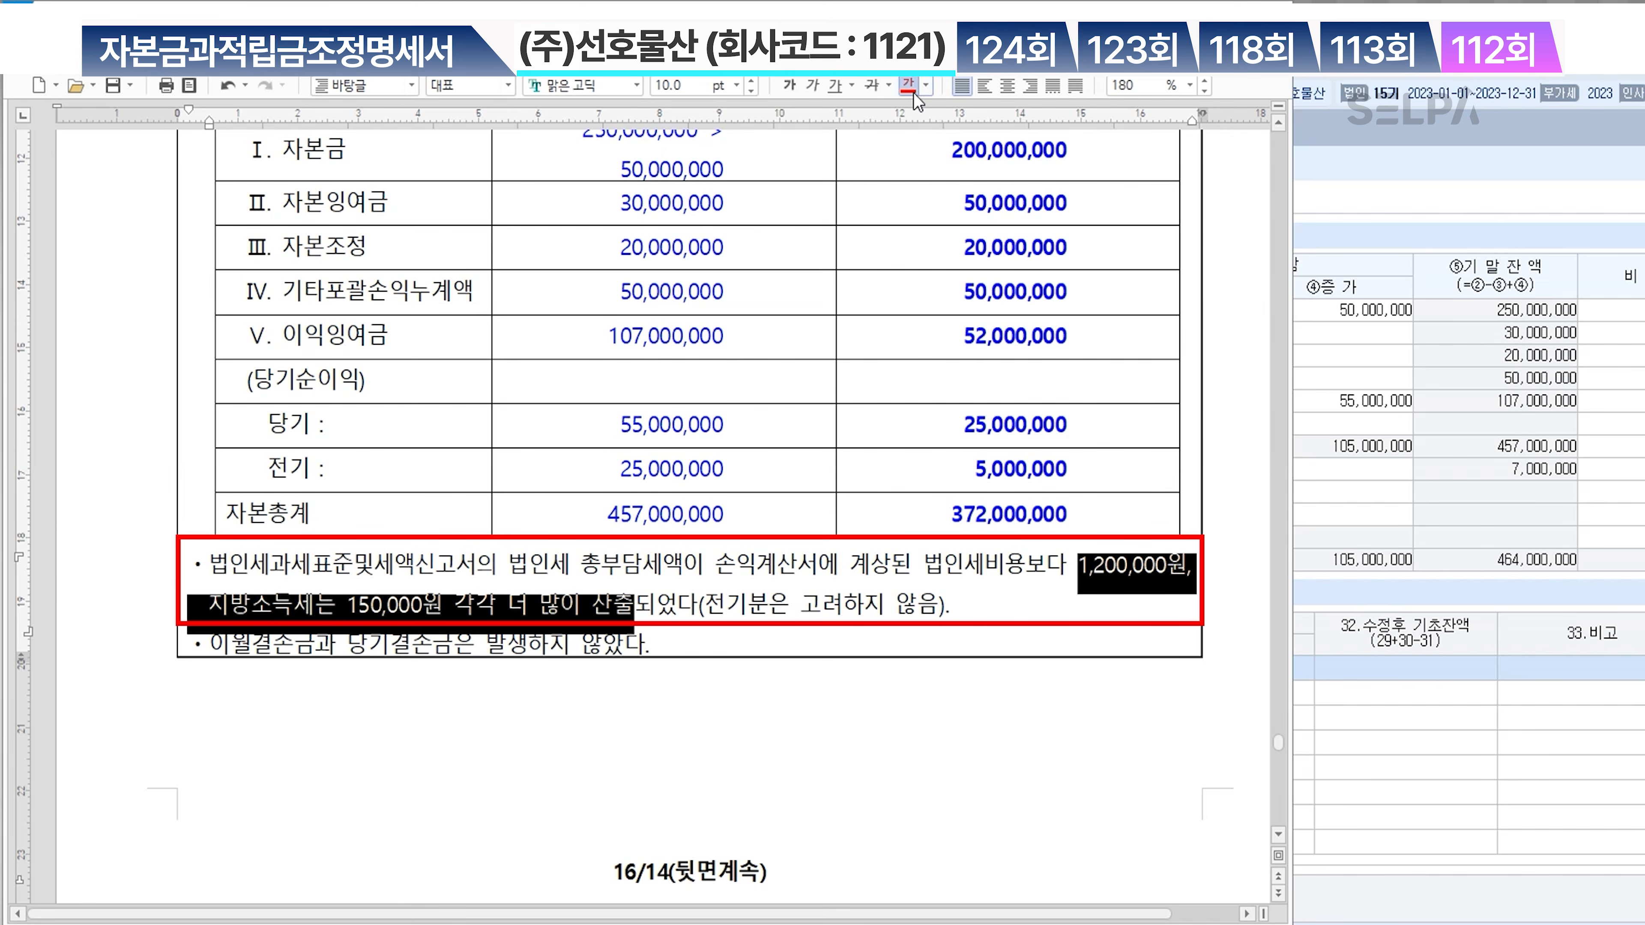
In the (갑) statement's 손익미계상 법인세 등 section, enter increases of 1,200,000 for 법인세 and 150,000 for 지방소득세
click(1373, 476)
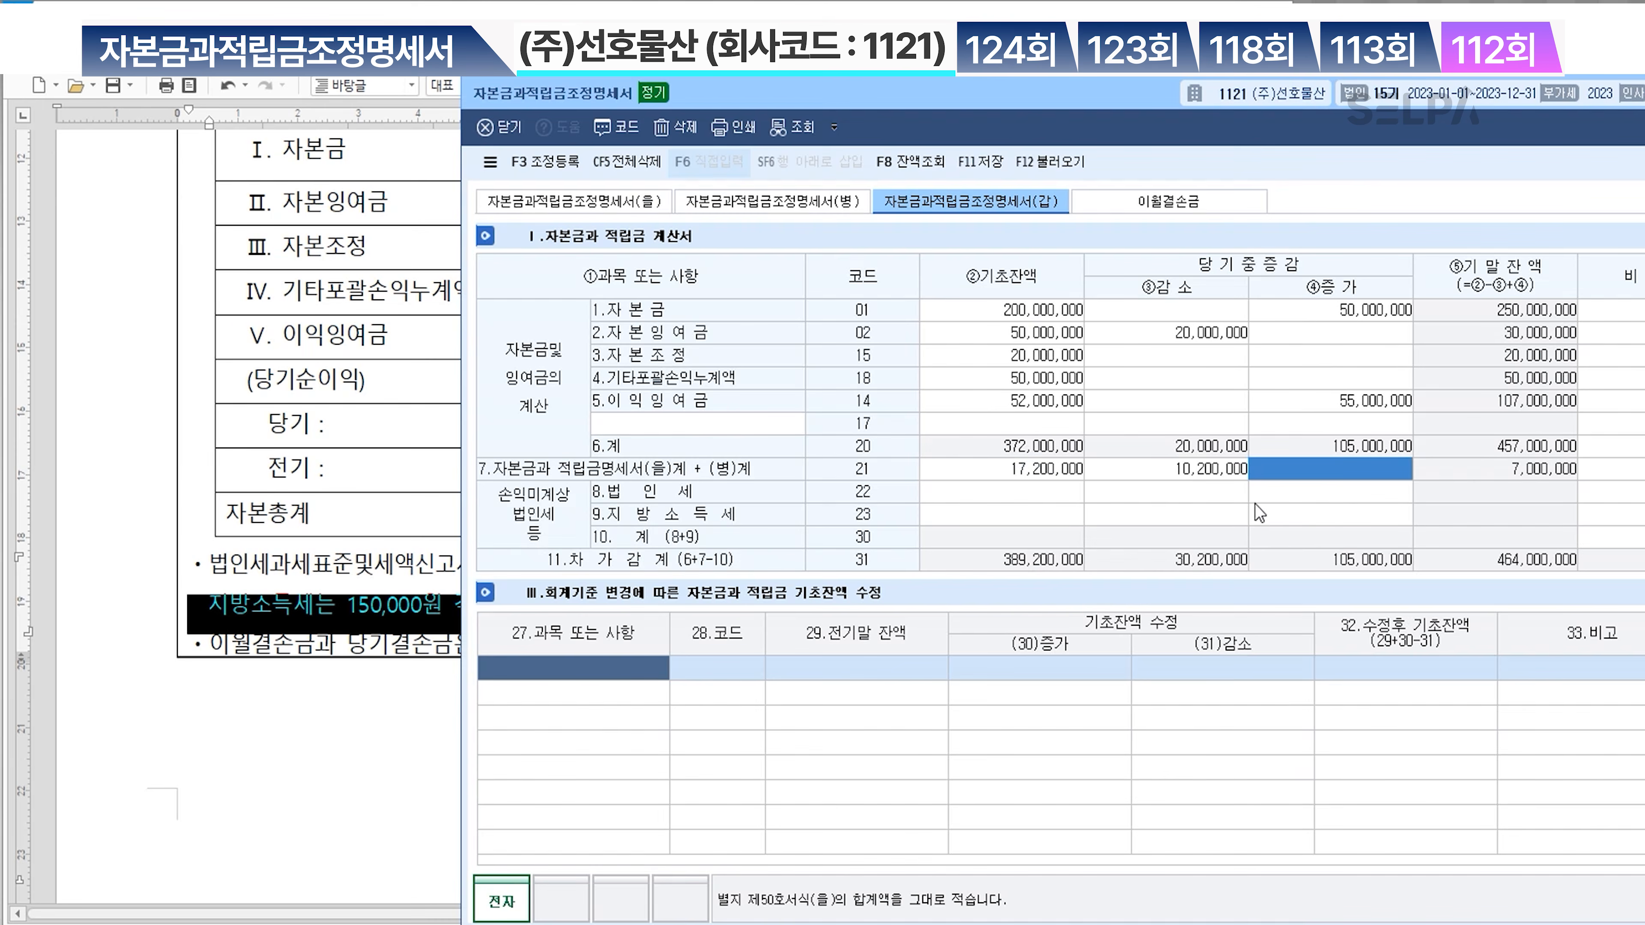
click(1323, 494)
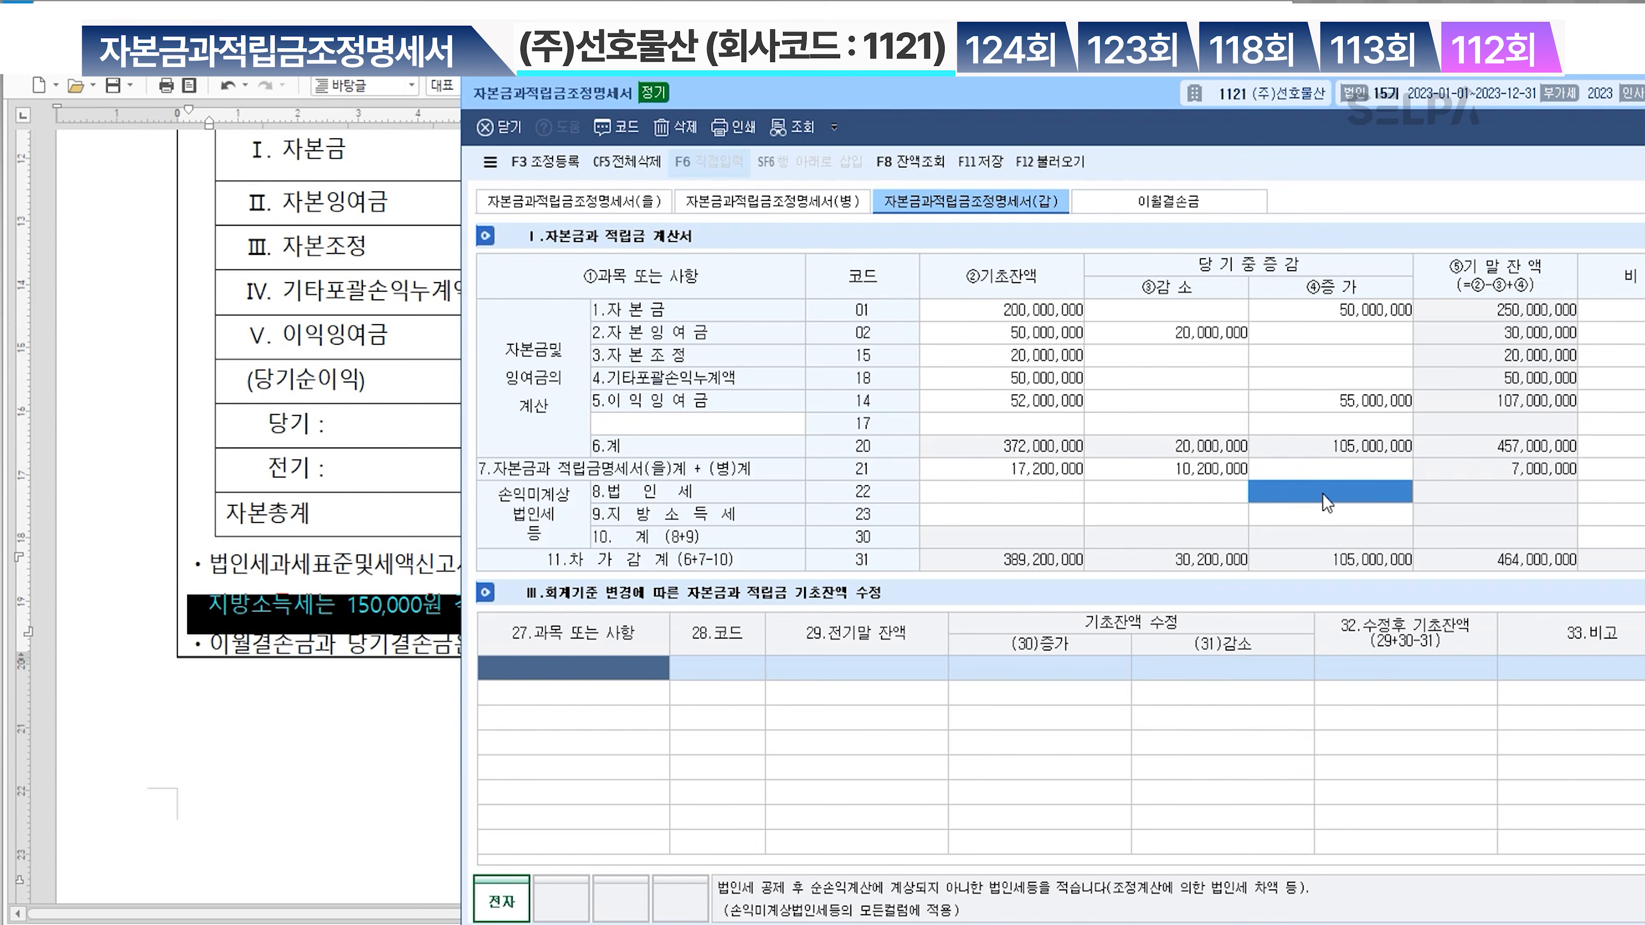
text(1200000)
key(Return)
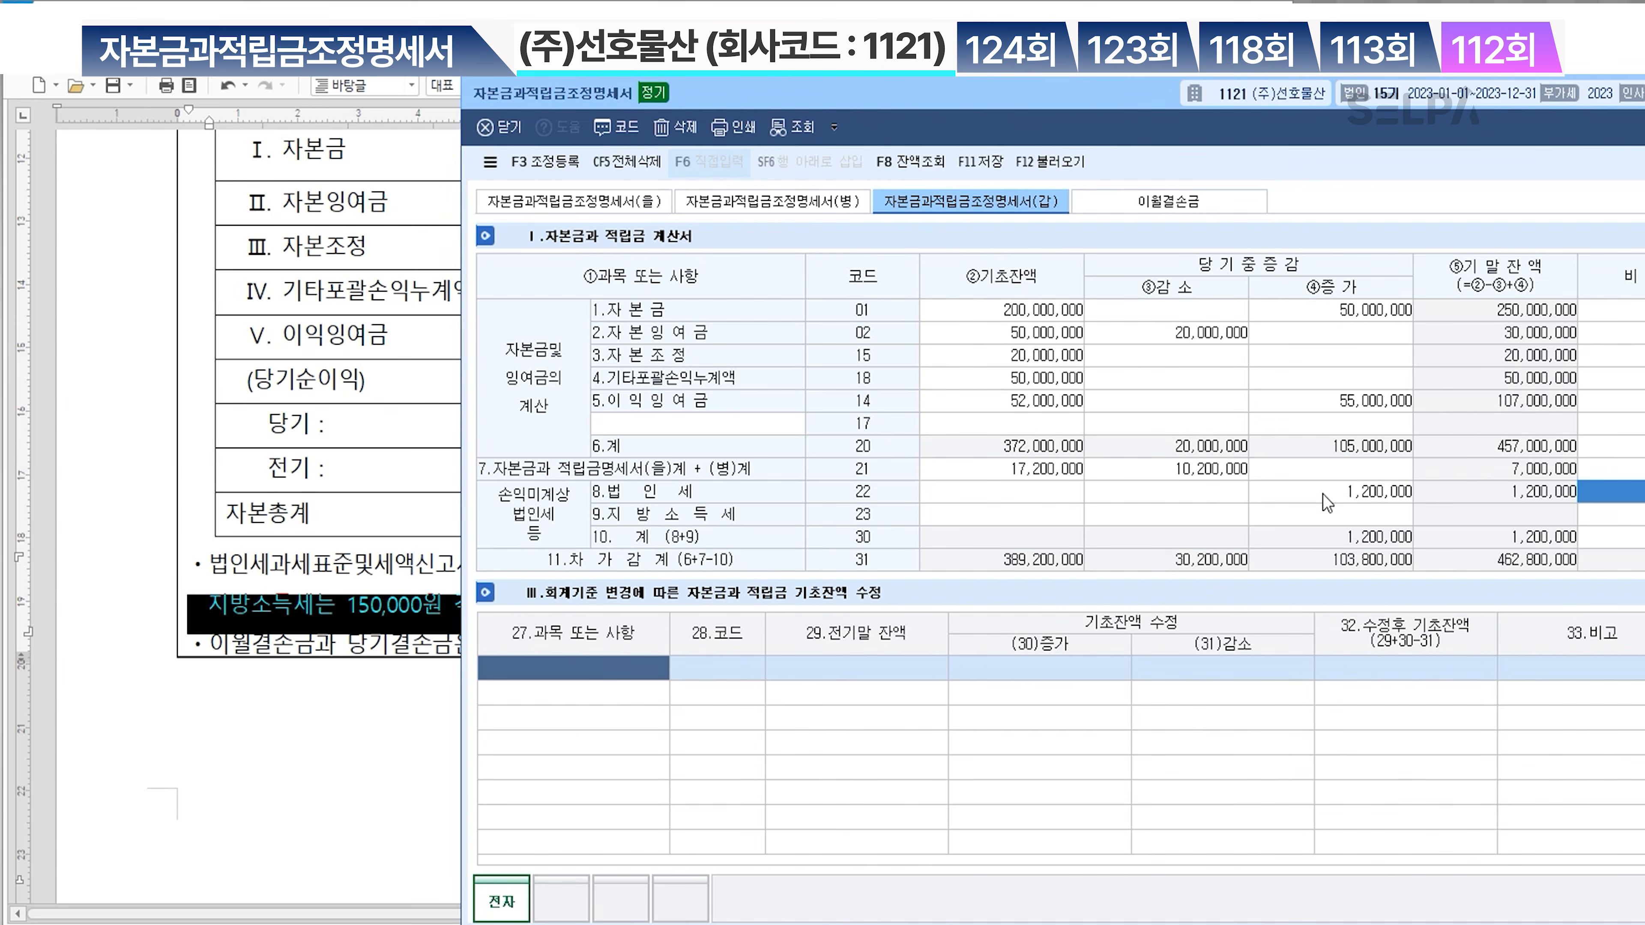
key(Return)
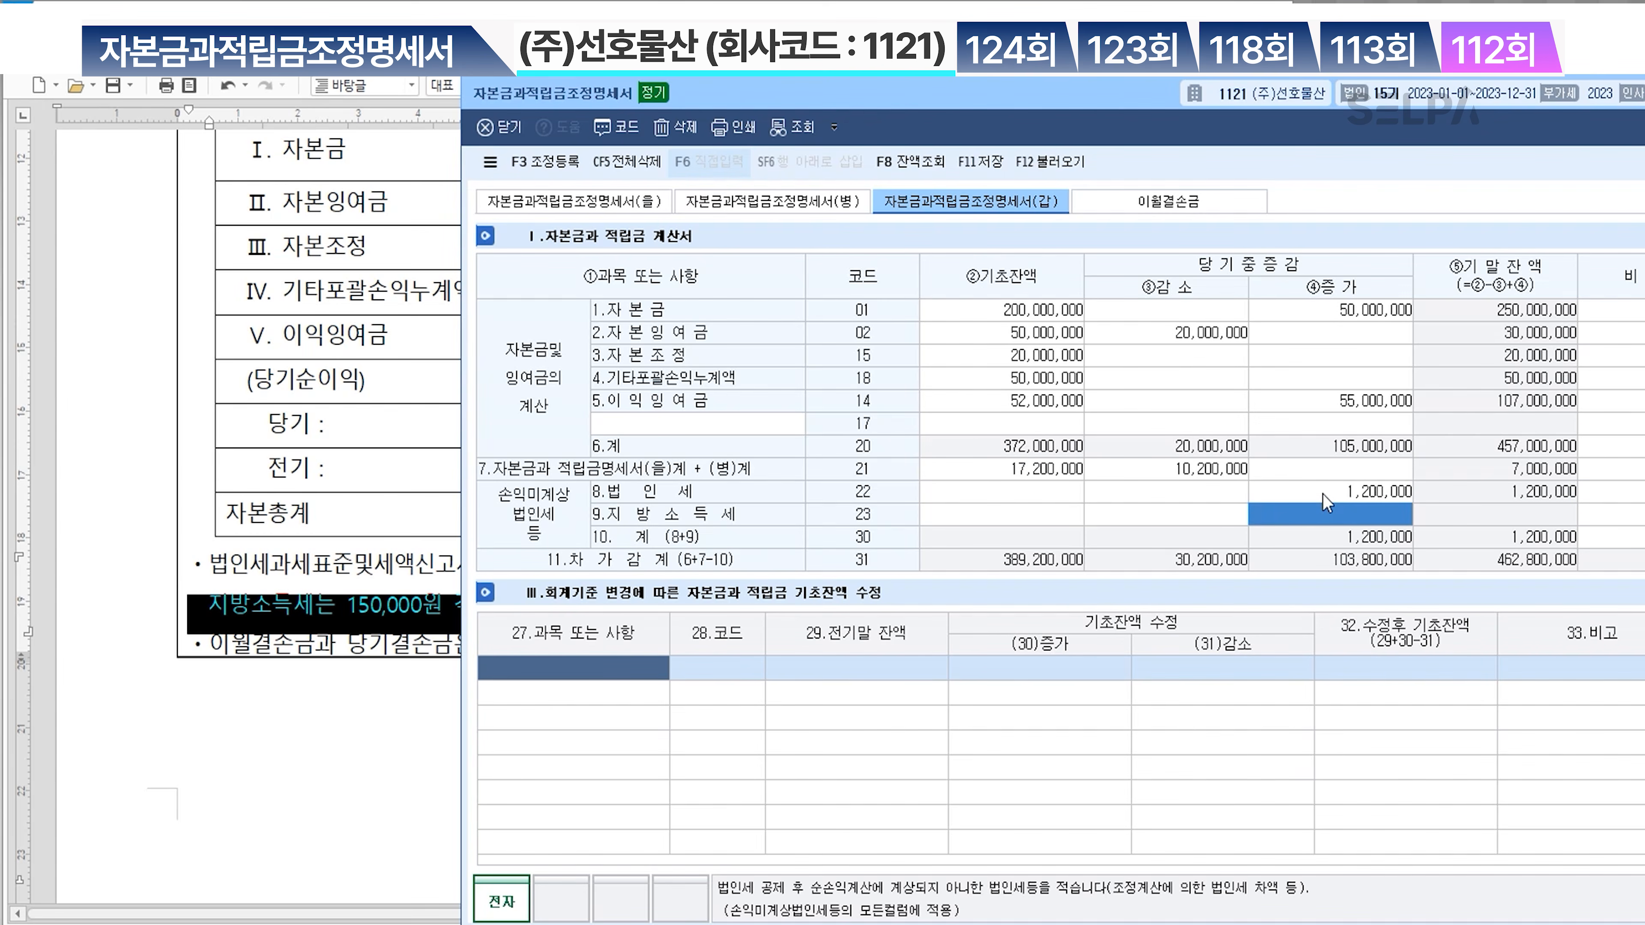
text(1500000)
key(Return)
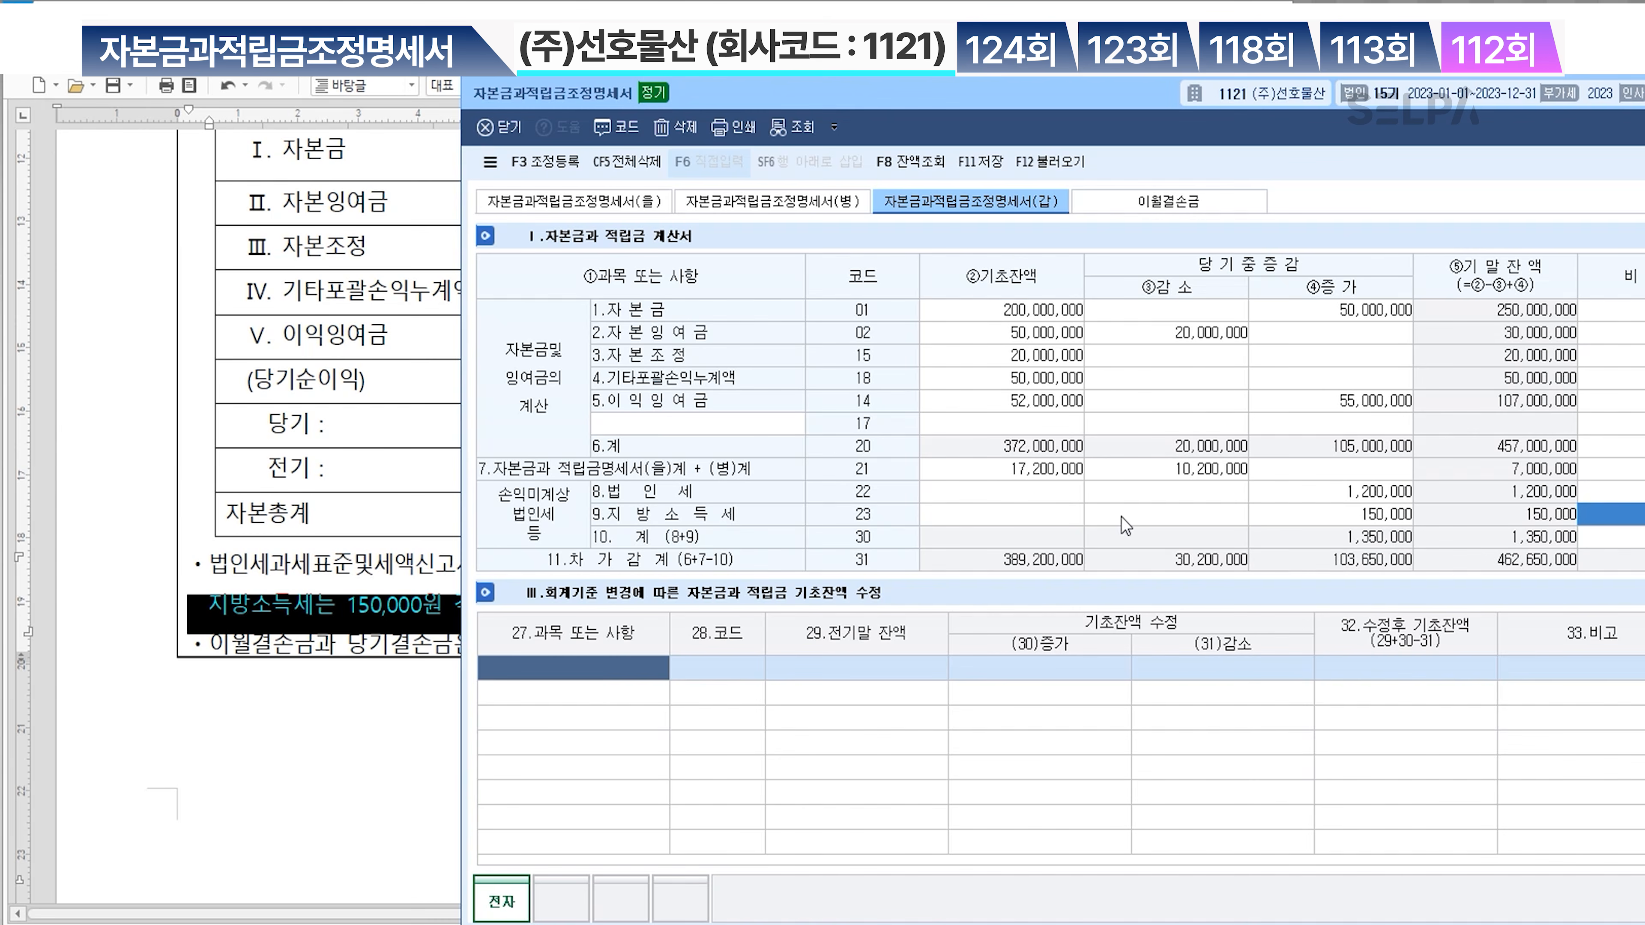
Save the (갑) statement, check the entries in the (을) statement and return to (갑)
click(985, 161)
click(625, 206)
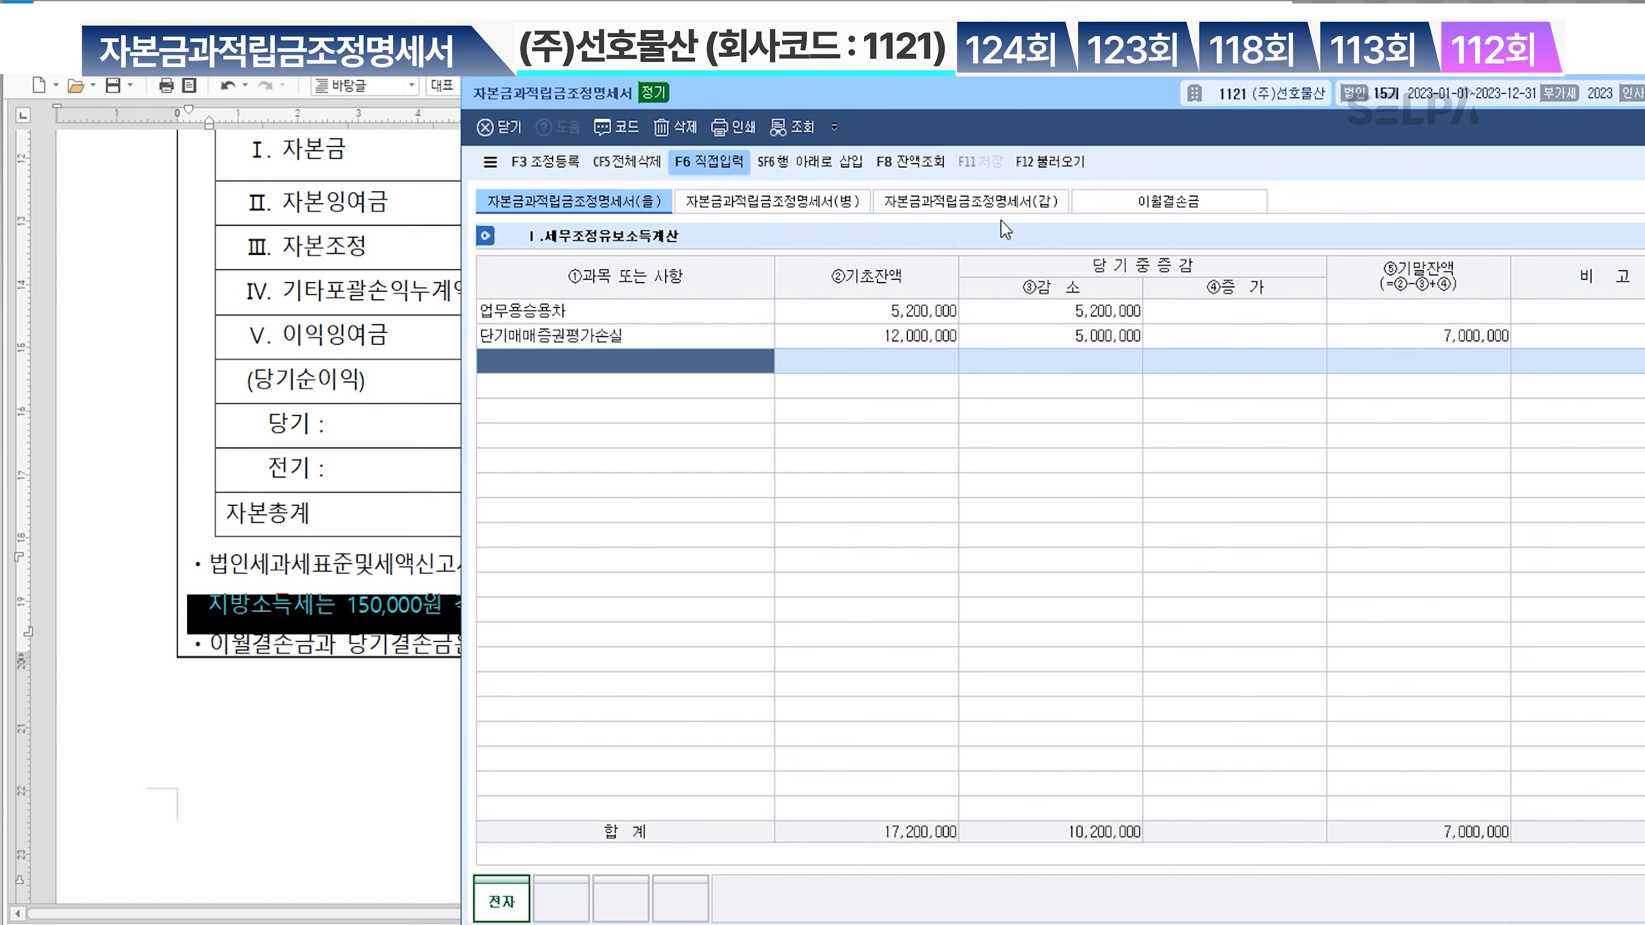
click(997, 203)
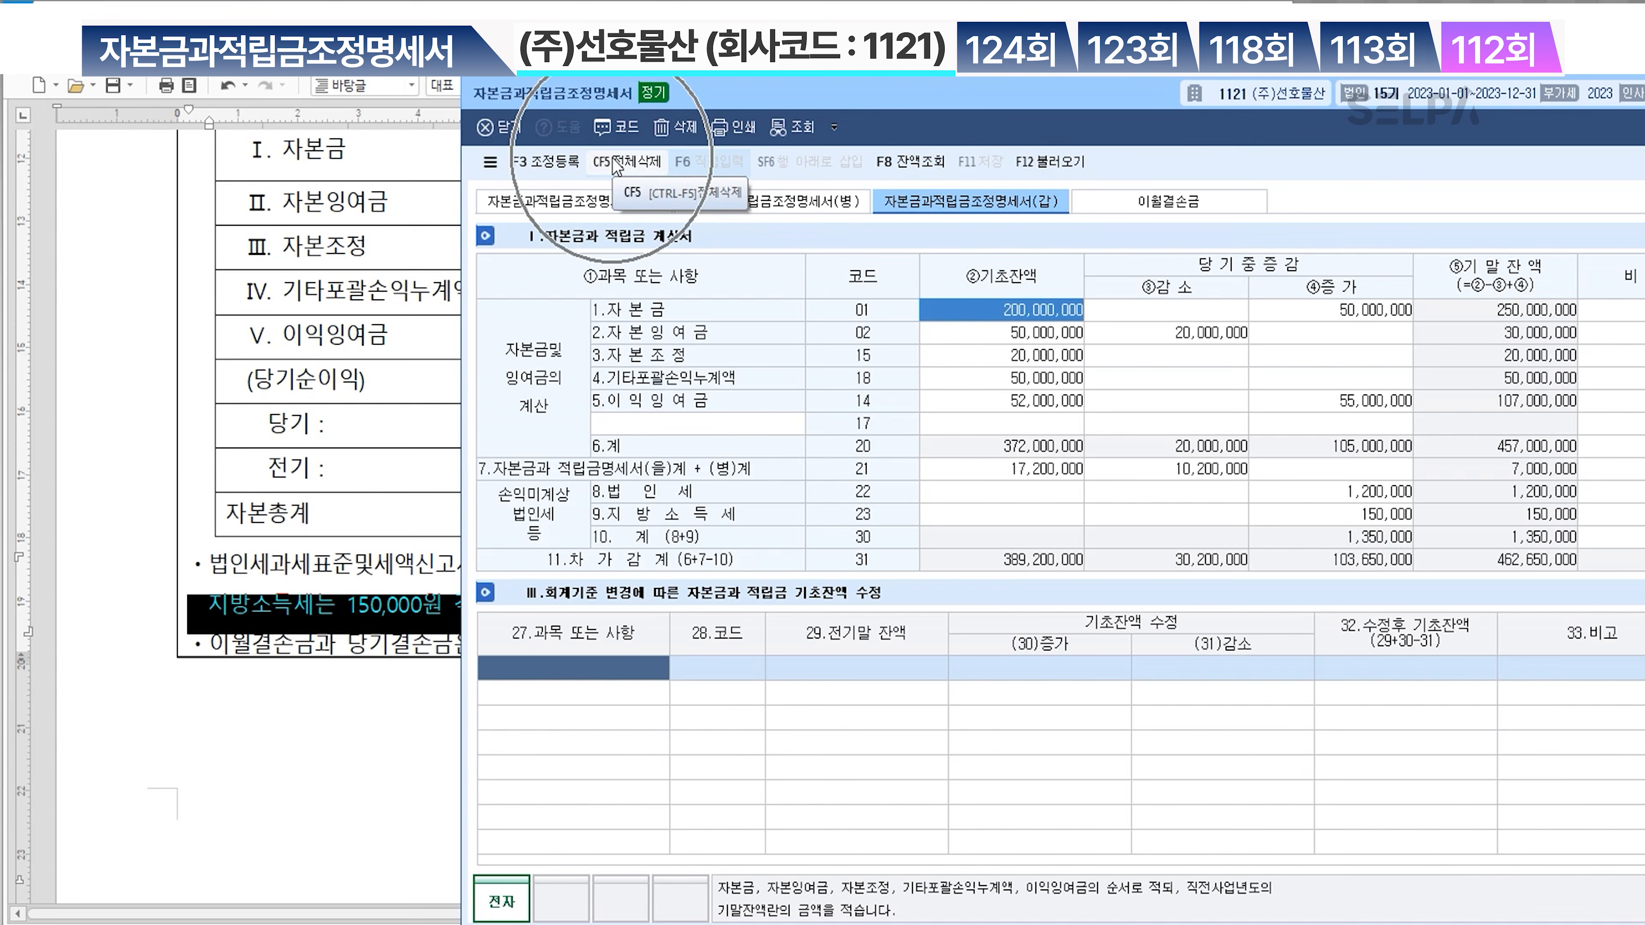